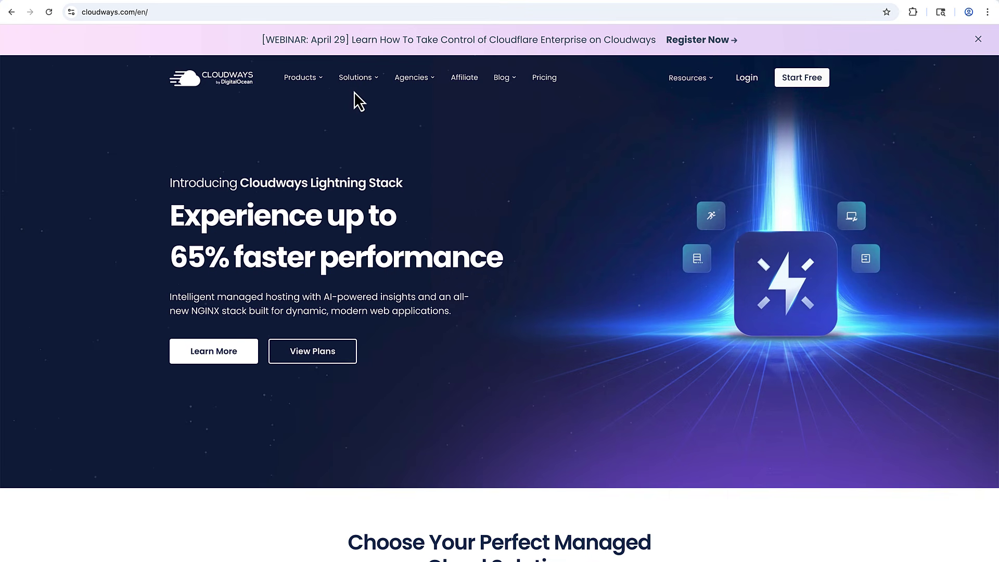
Show the Cloudways Solutions > Products mega-menu listing the supported Cloud Providers.
mouse_move(359, 84)
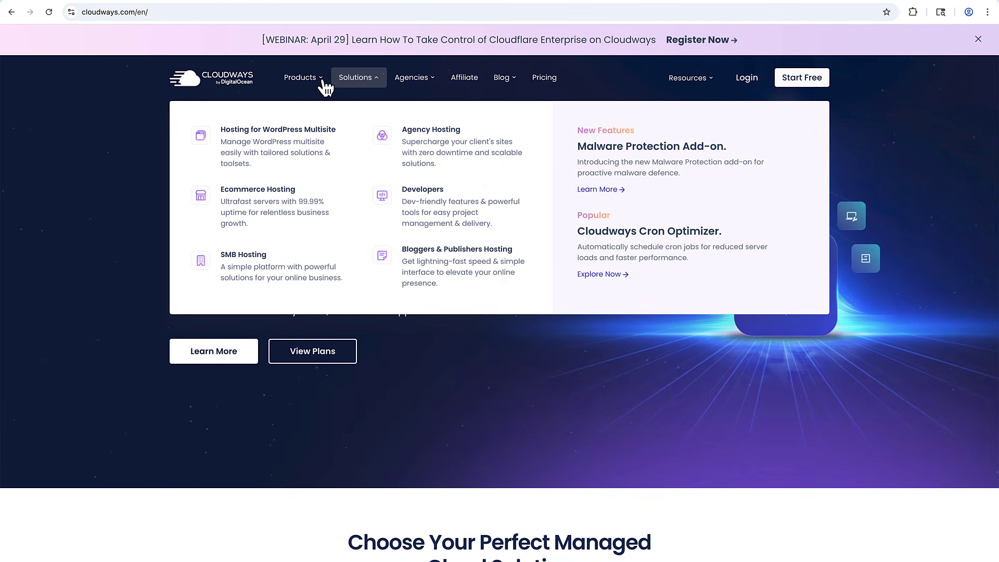
mouse_move(310, 86)
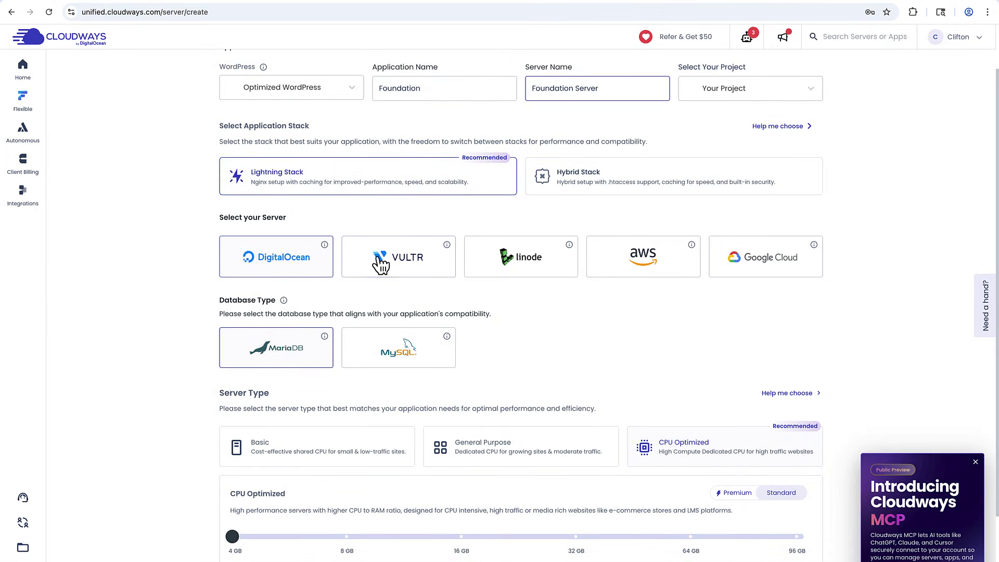
Try Vultr and AWS, toggle CPU Optimized size 8 GB and back to 4 GB, keep New York (NJ).
left_click(381, 264)
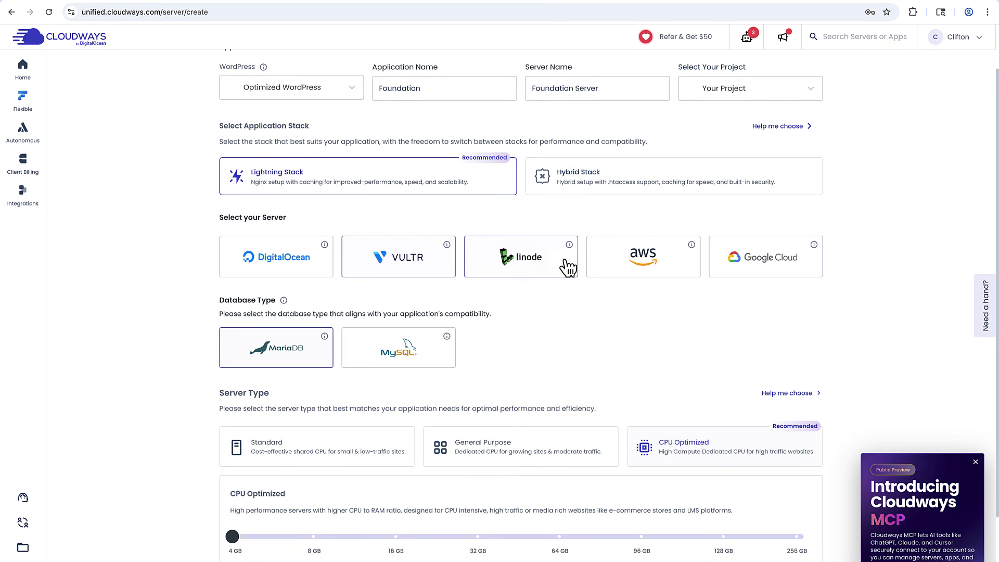
left_click(619, 267)
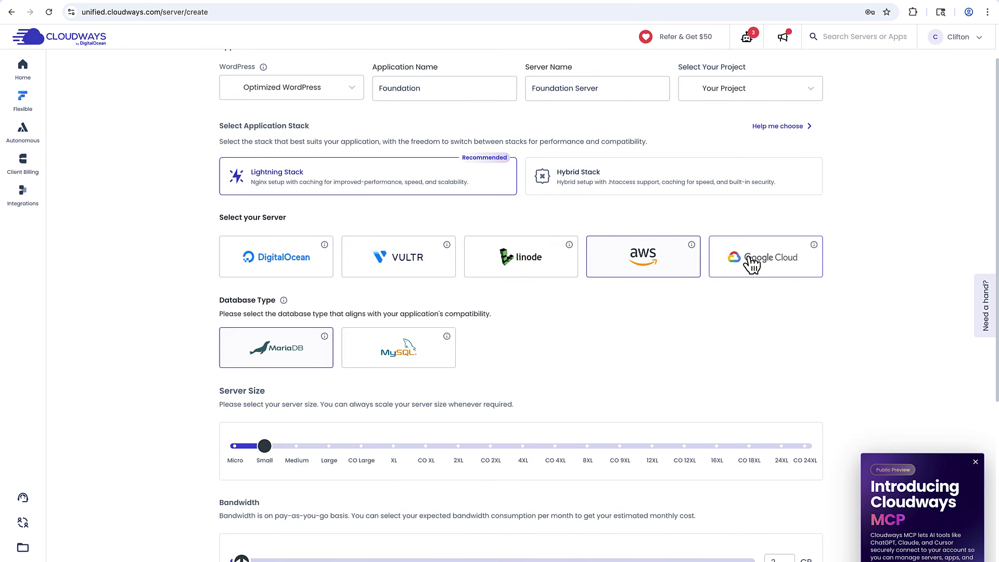
left_click(419, 270)
scroll(420, 284, "down", 1)
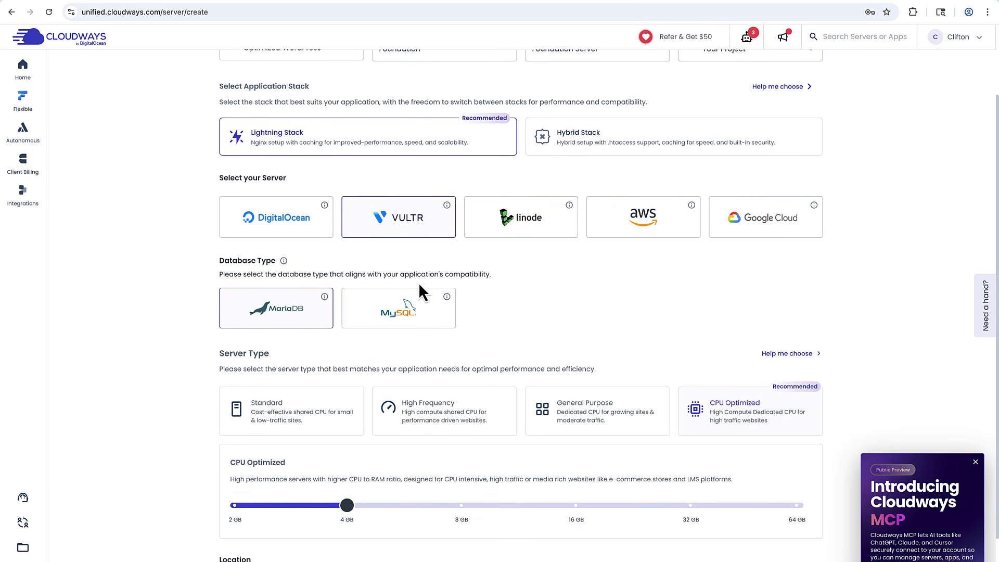
scroll(418, 283, "down", 1)
left_click(445, 461)
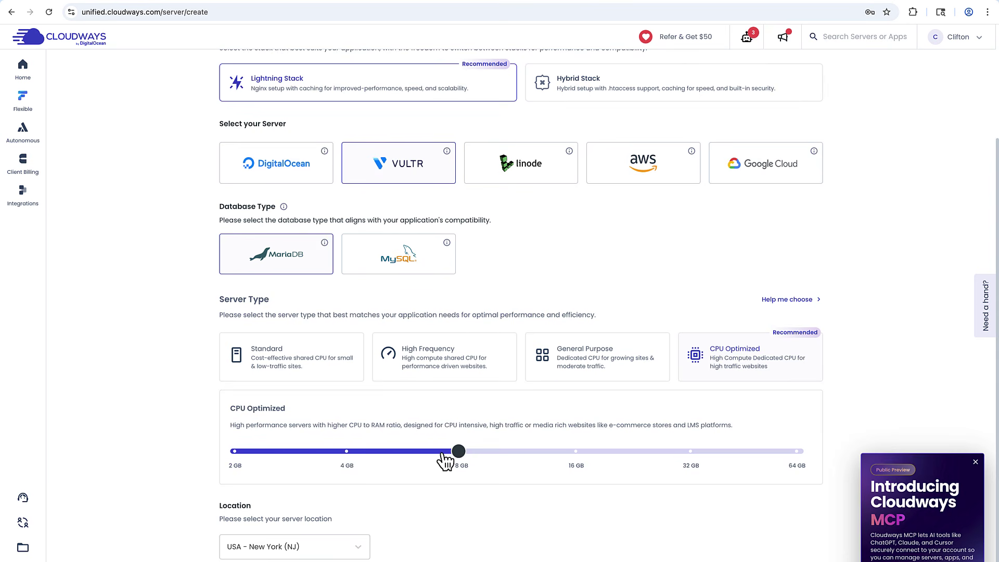
left_click(360, 463)
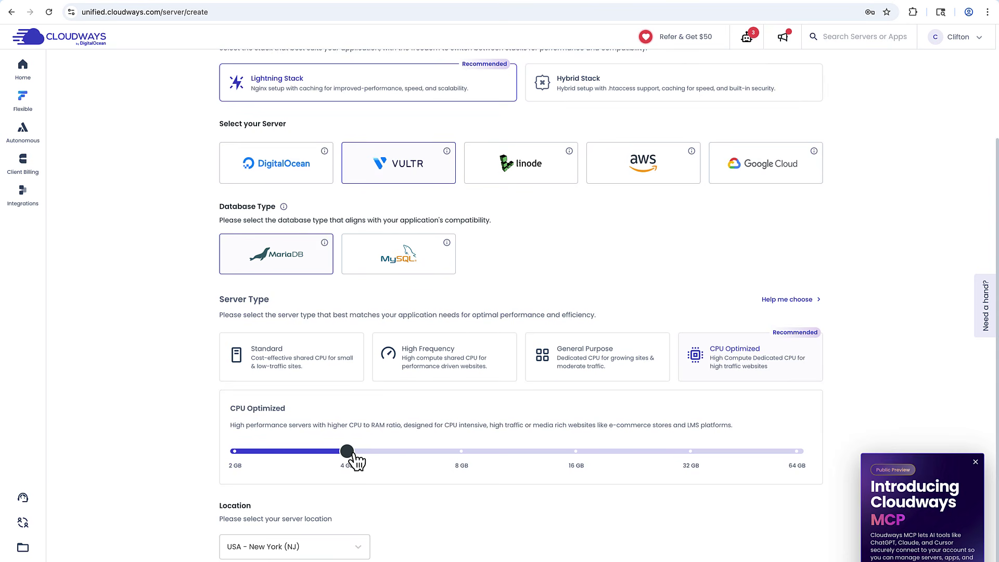
scroll(355, 462, "down", 1)
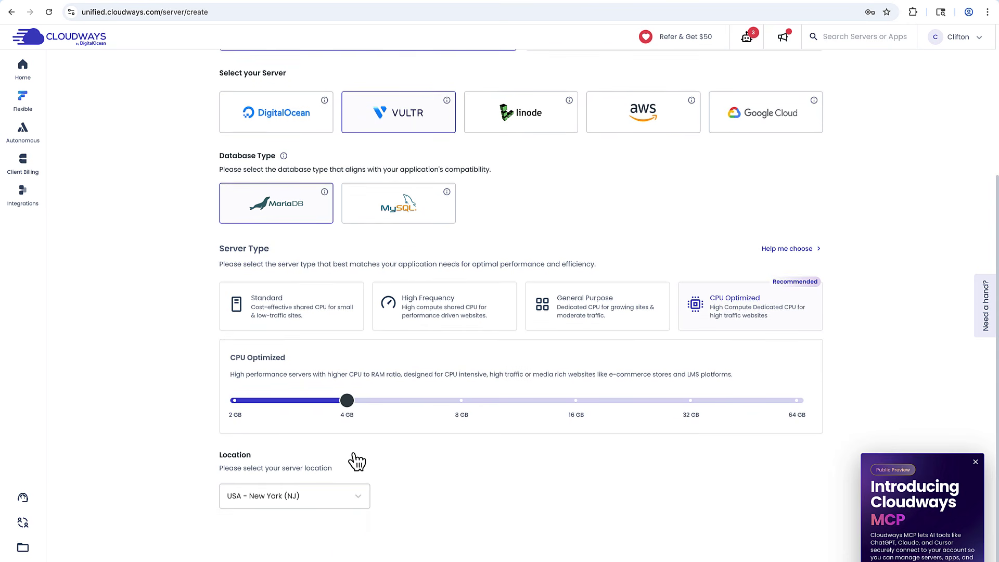
left_click(356, 491)
left_click(356, 492)
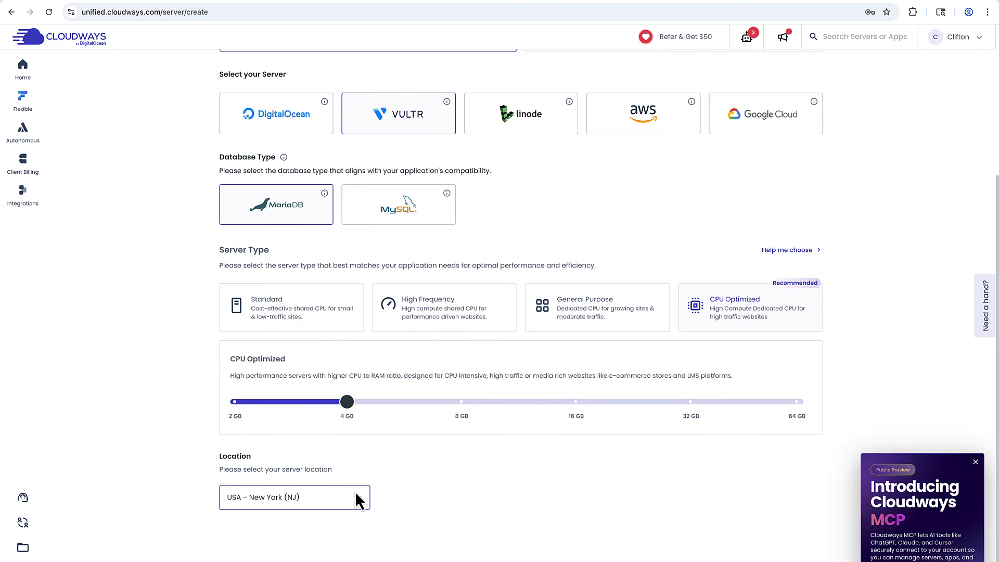
scroll(355, 491, "up", 4)
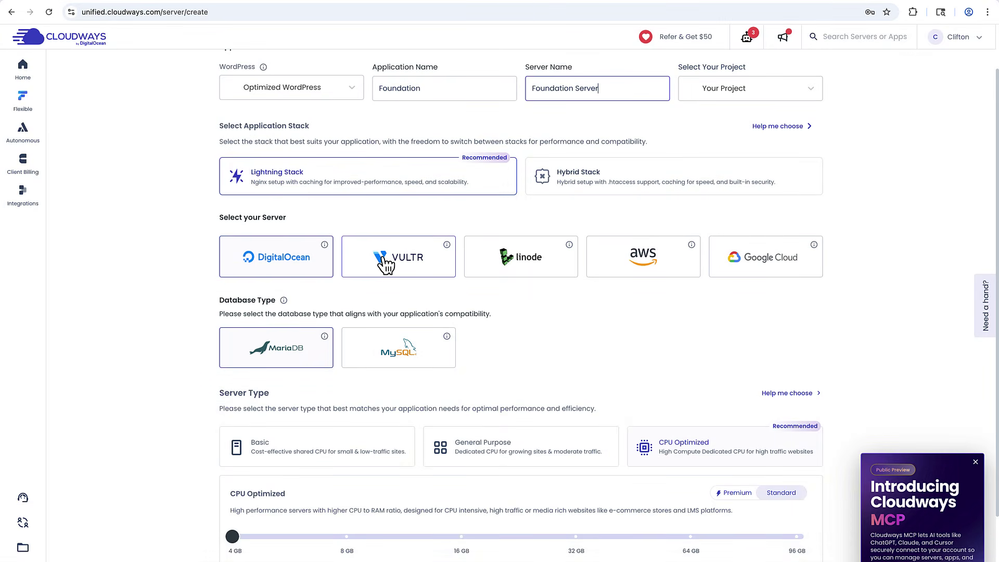
Cycle through Vultr, Linode, AWS and Google Cloud back to Vultr, raise size to 8 GB, keep New York (NJ).
left_click(385, 265)
left_click(524, 268)
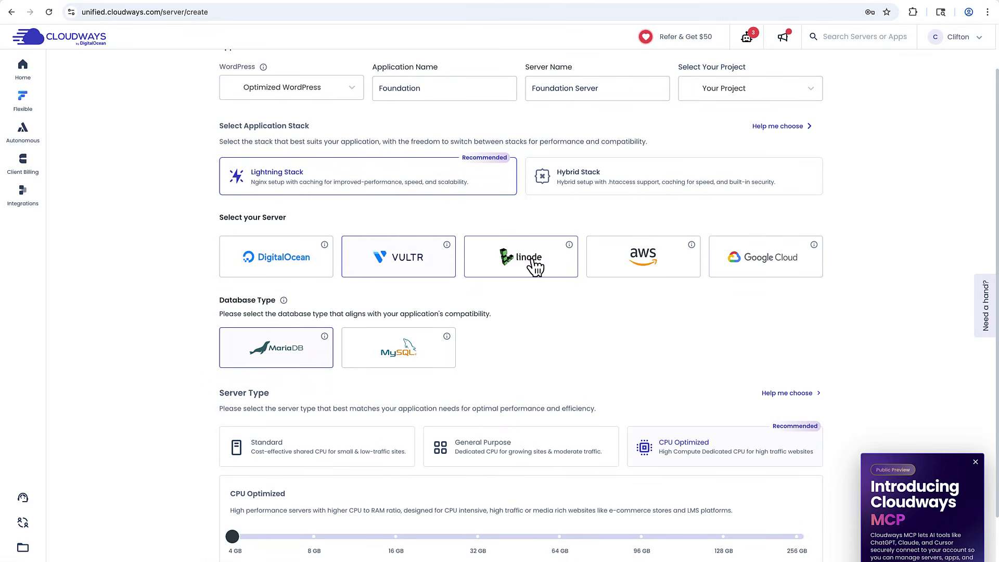
left_click(623, 270)
left_click(752, 265)
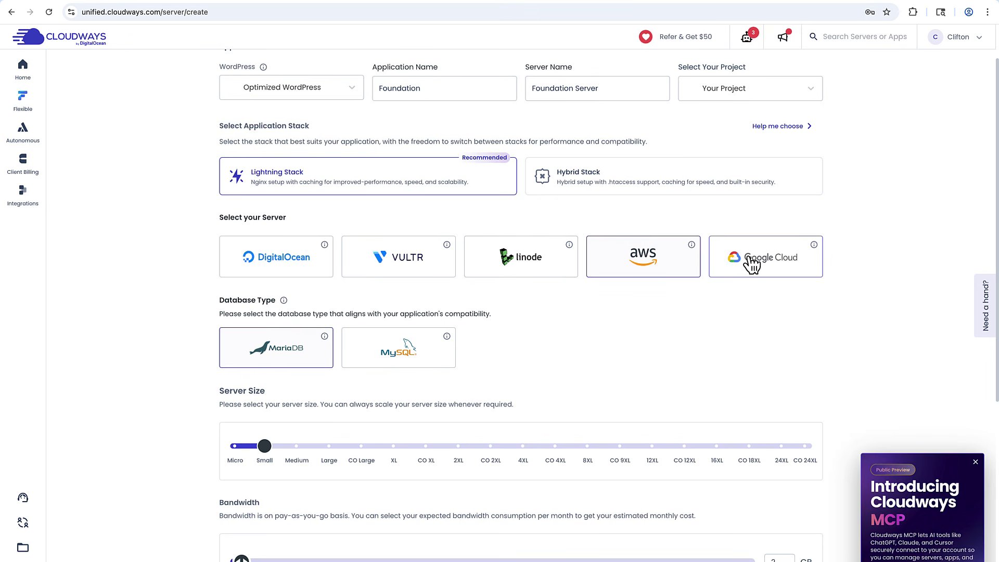
left_click(440, 268)
scroll(418, 283, "down", 2)
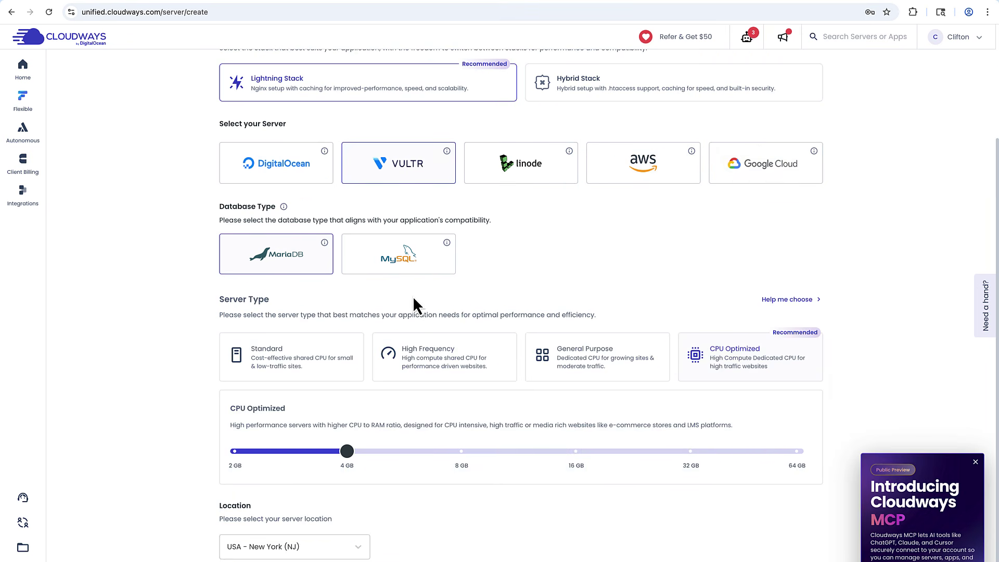
mouse_move(349, 453)
left_mouse_down()
mouse_move(458, 452)
mouse_move(357, 460)
left_mouse_up()
scroll(357, 460, "down", 1)
left_click(358, 498)
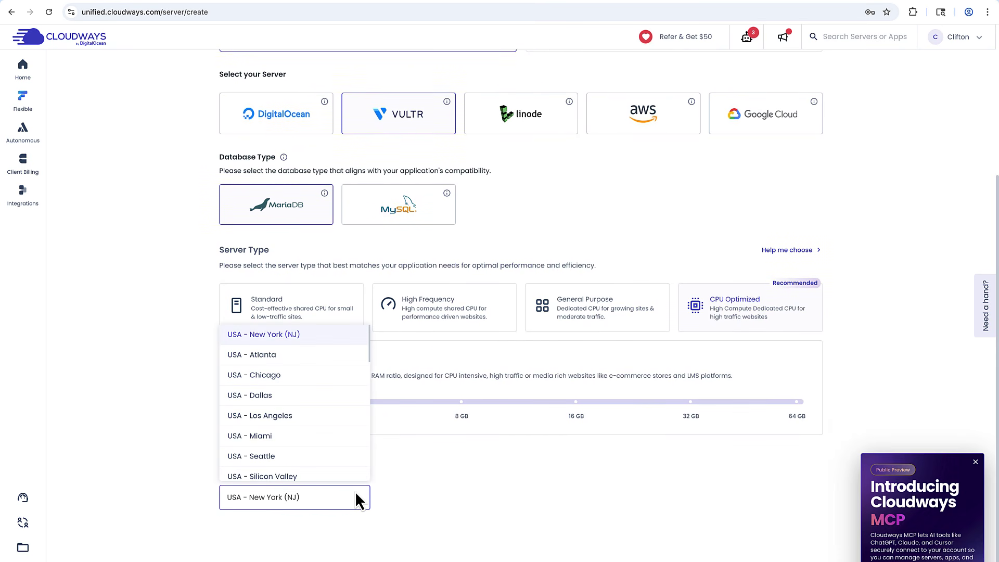
left_click(356, 492)
scroll(356, 493, "up", 2)
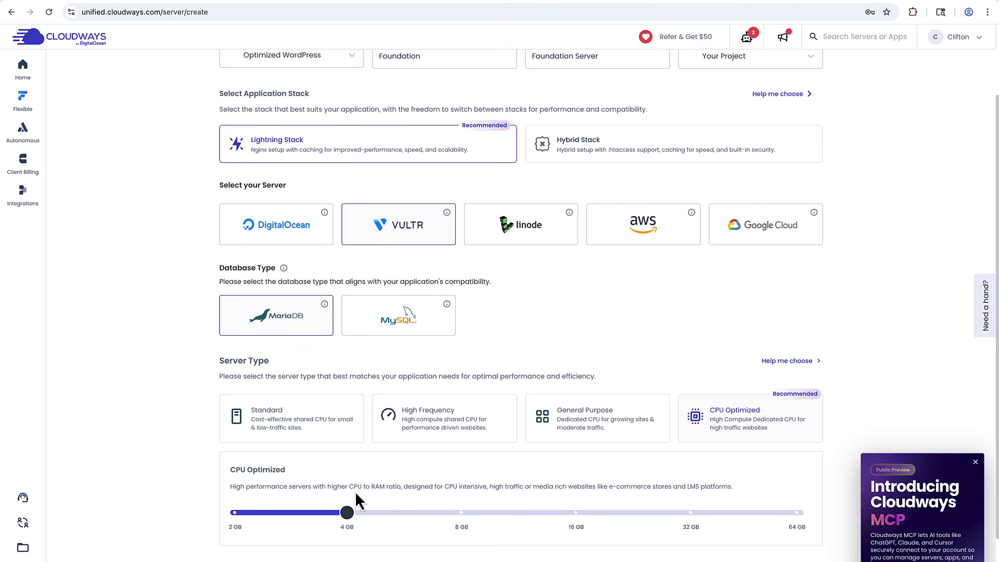
scroll(355, 491, "up", 2)
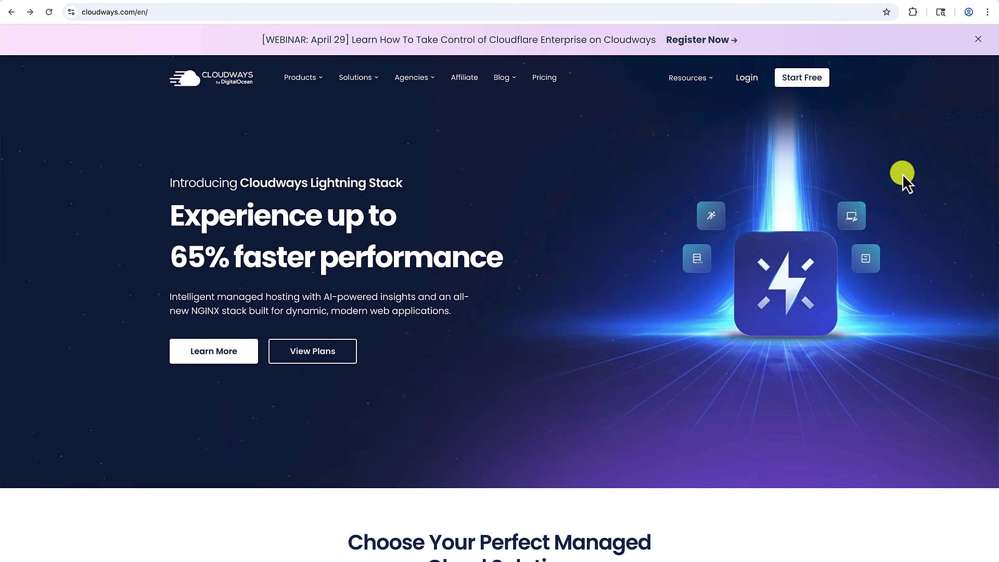
Open the pricing page, glance at Cloudways Autonomous, then view Flexible Basic plans ($14–$99 monthly).
left_click(327, 354)
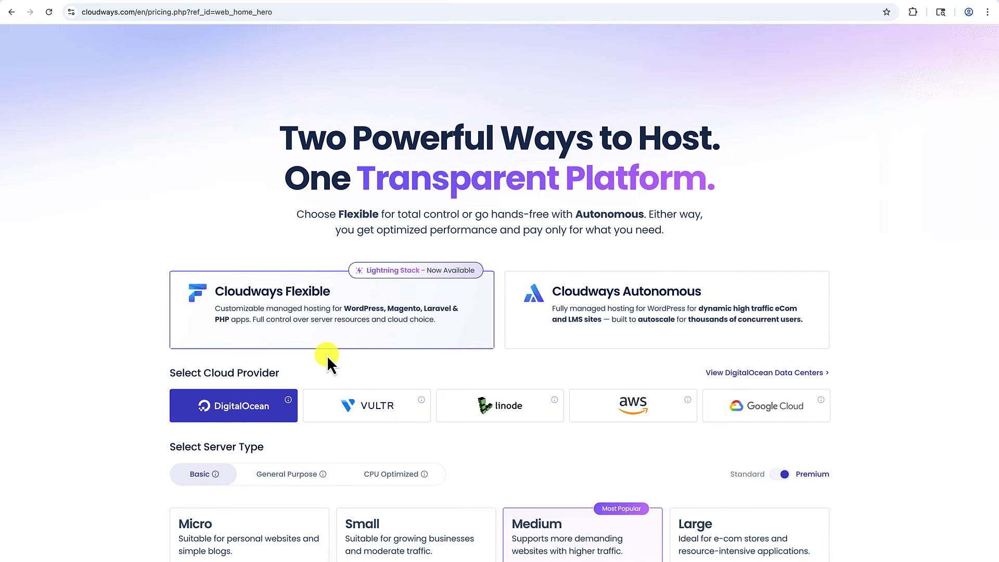
scroll(426, 367, "down", 1)
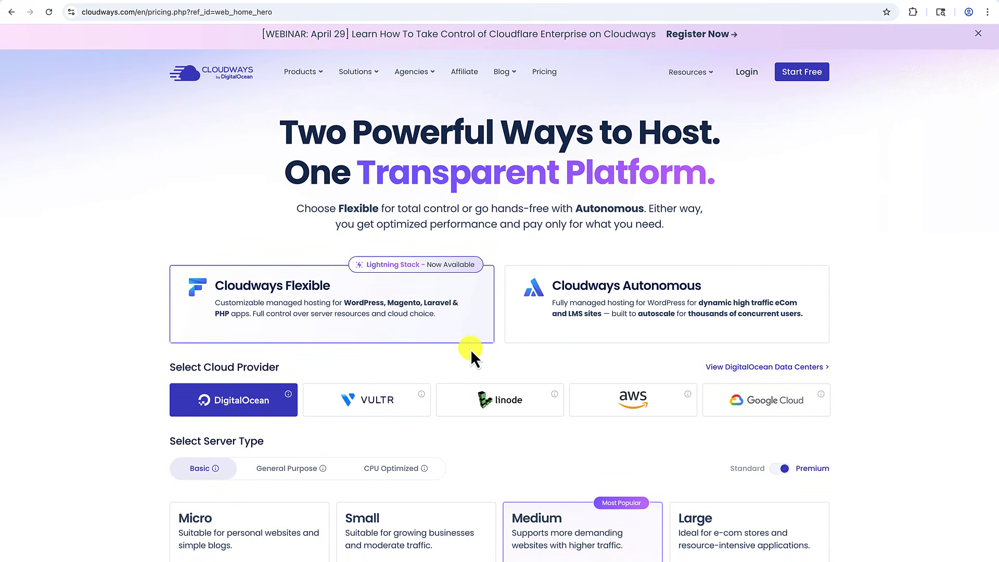
scroll(533, 249, "down", 1)
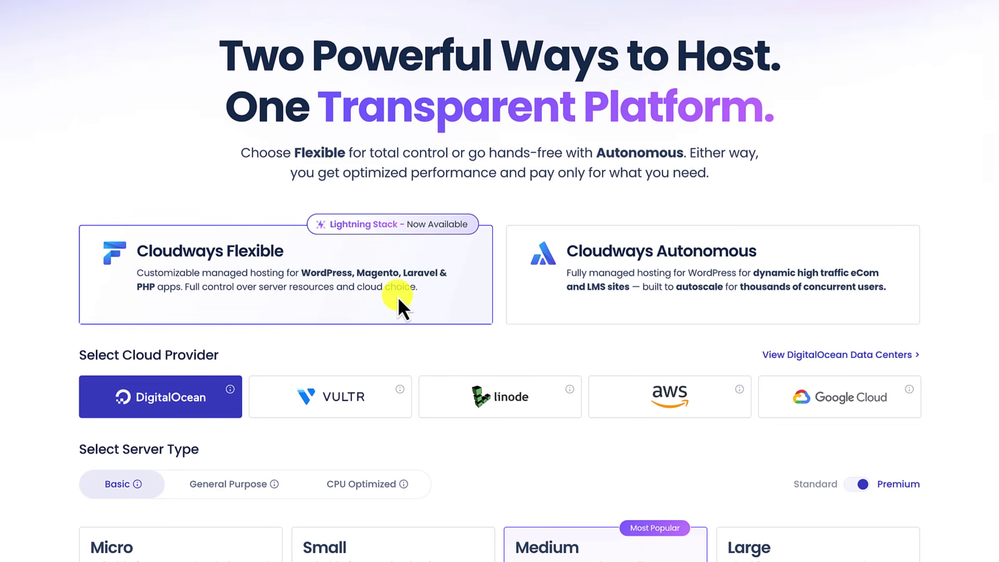
left_click(526, 281)
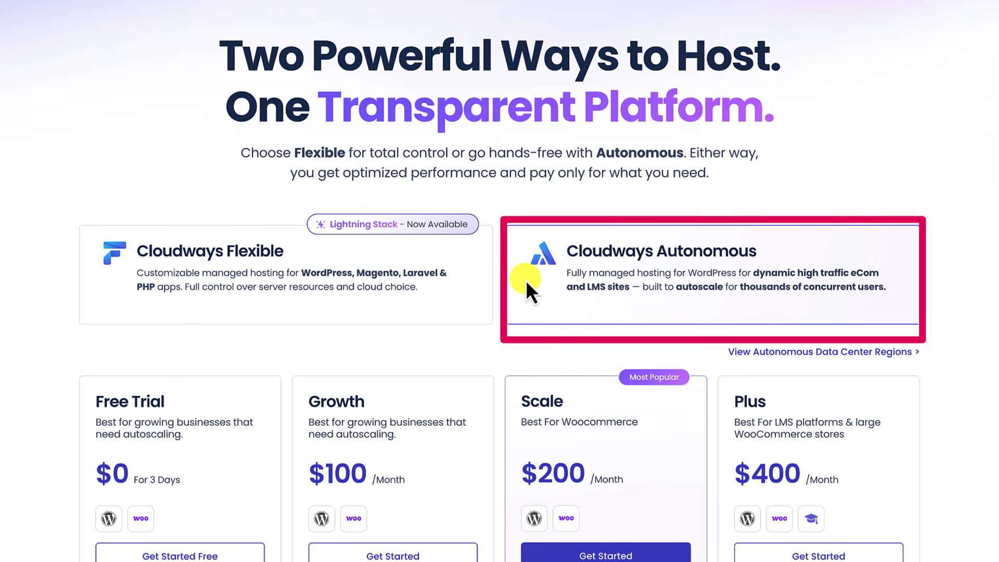
left_click(475, 284)
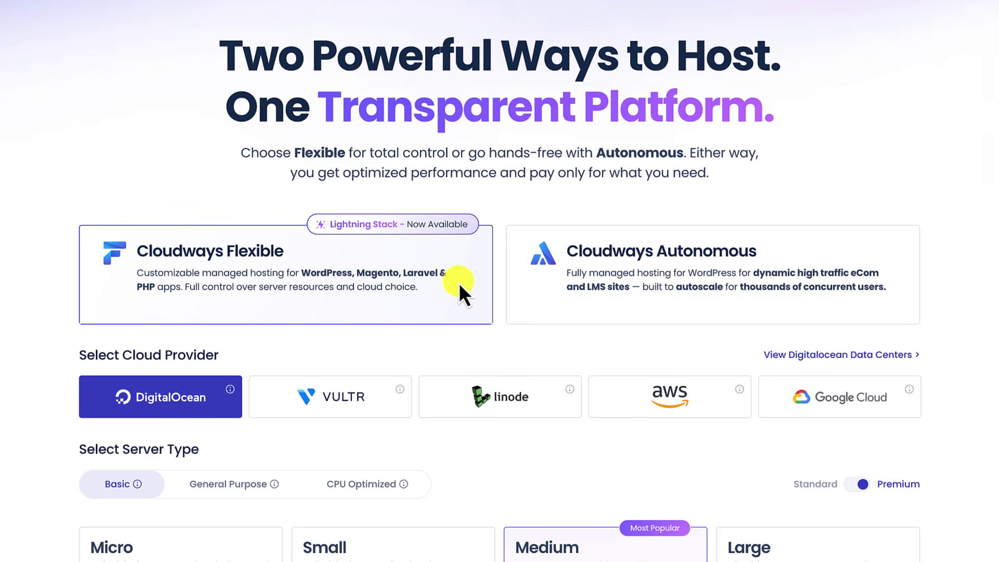
scroll(458, 282, "down", 3)
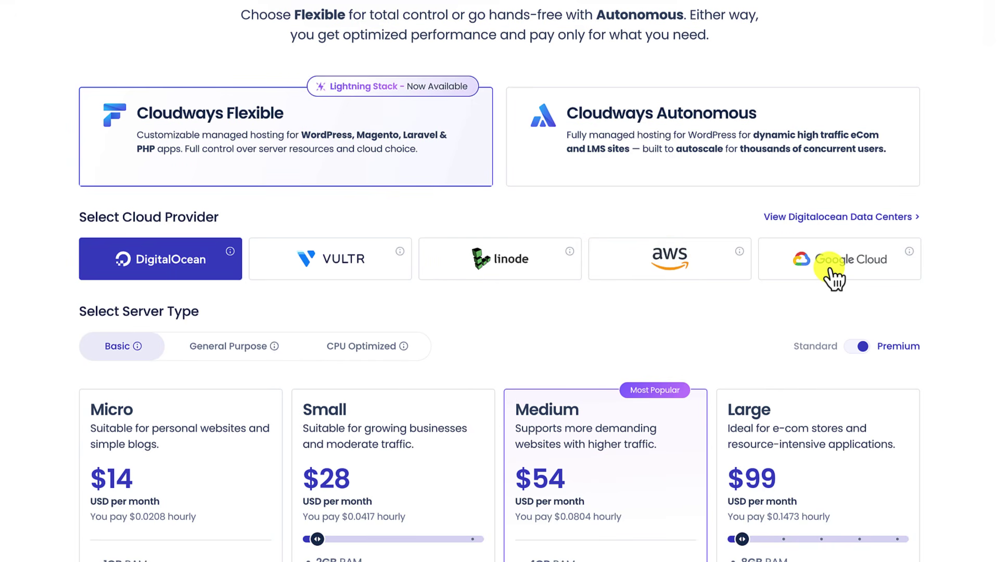
Show Vultr's High Frequency plan prices and scroll through them.
left_click(369, 276)
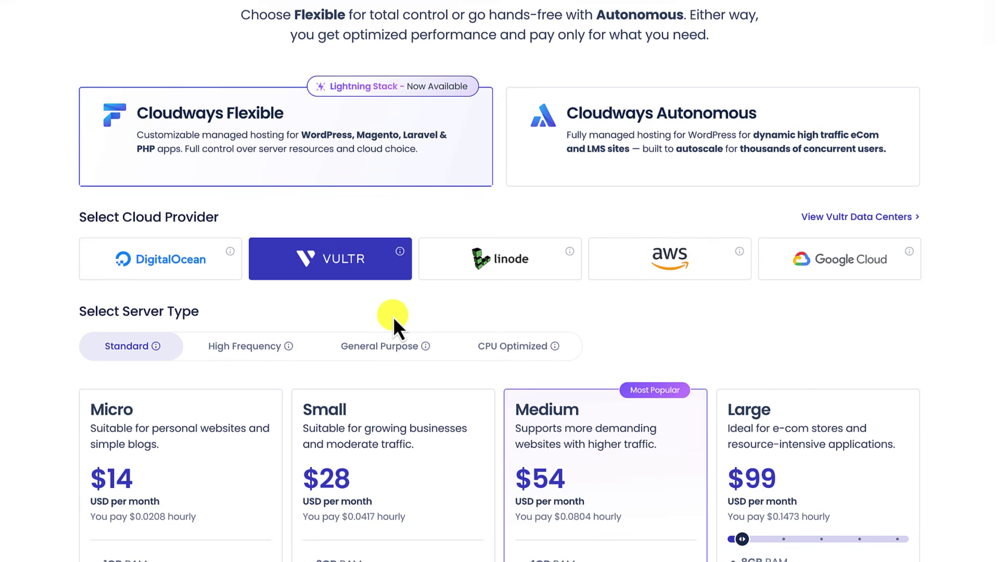
scroll(392, 317, "down", 1)
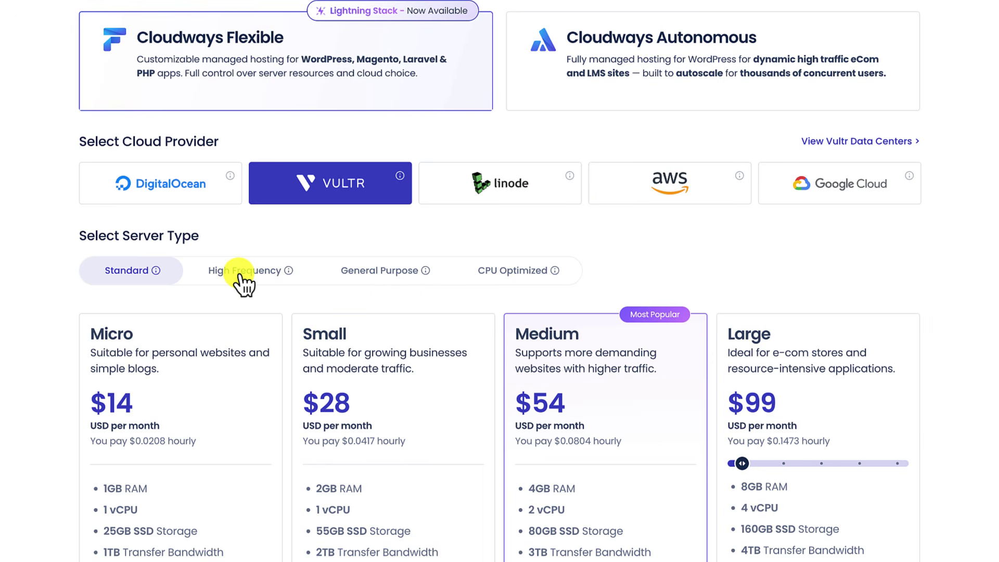
left_click(240, 276)
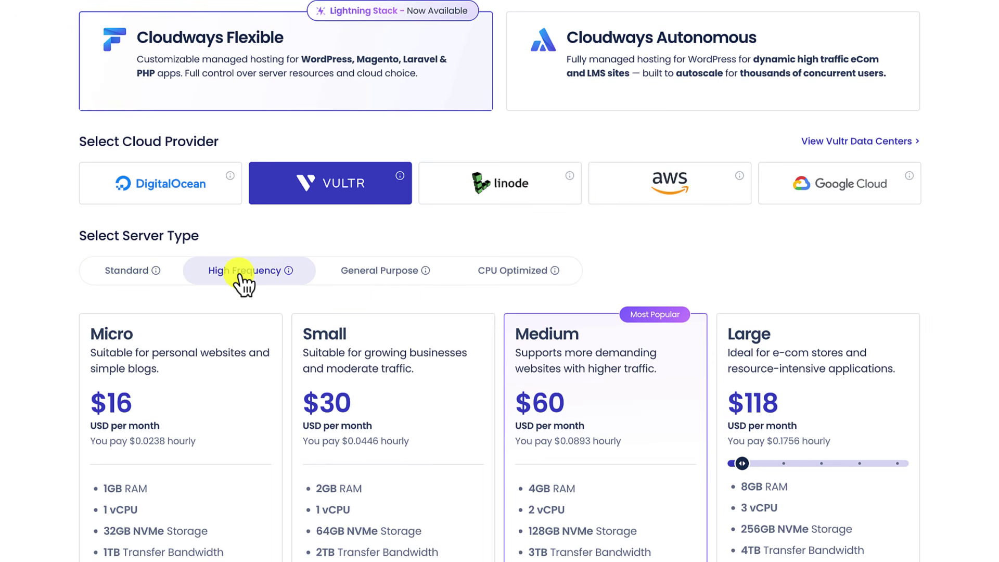
scroll(240, 276, "down", 3)
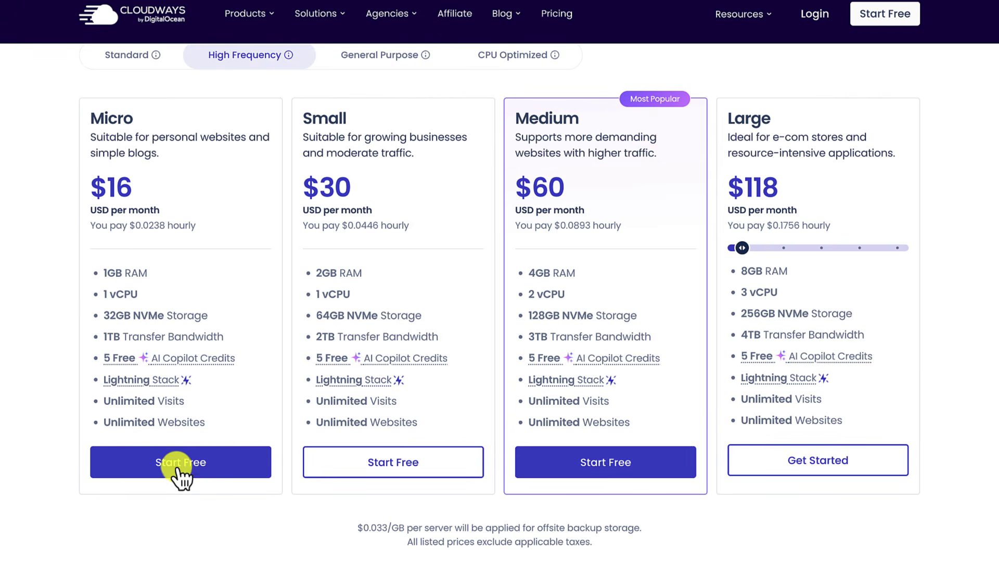
scroll(172, 491, "down", 1)
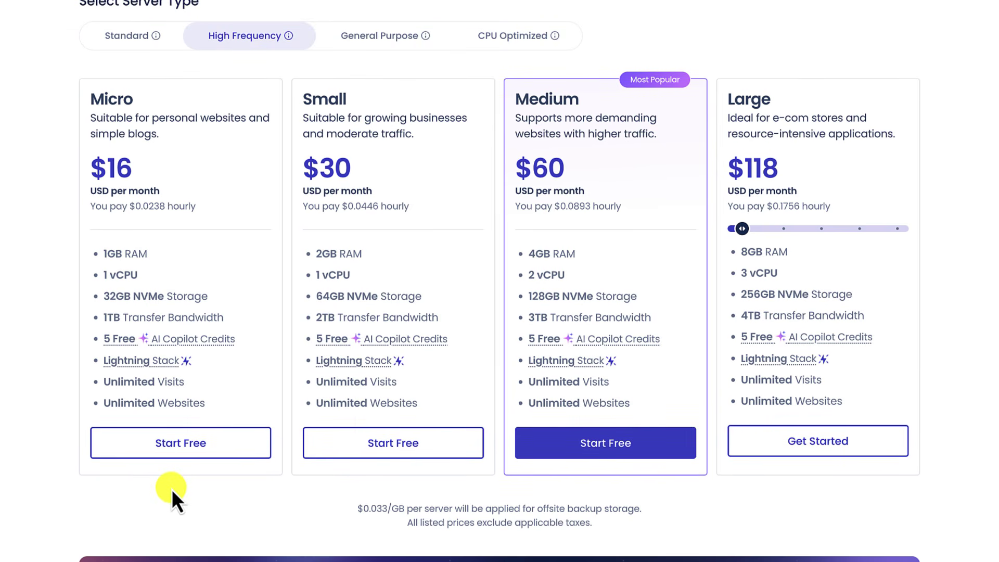
scroll(172, 490, "up", 6)
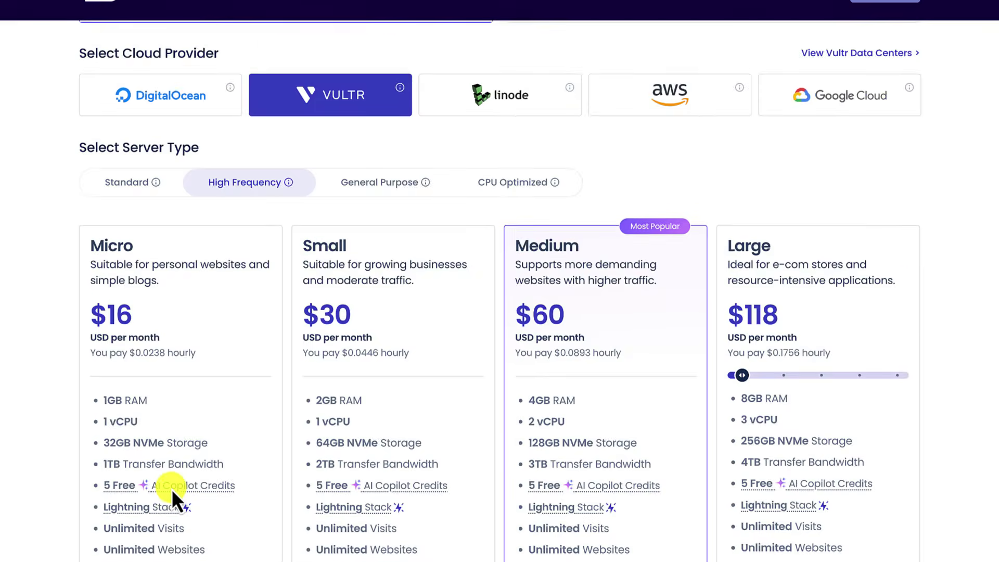
scroll(500, 281, "up", 2)
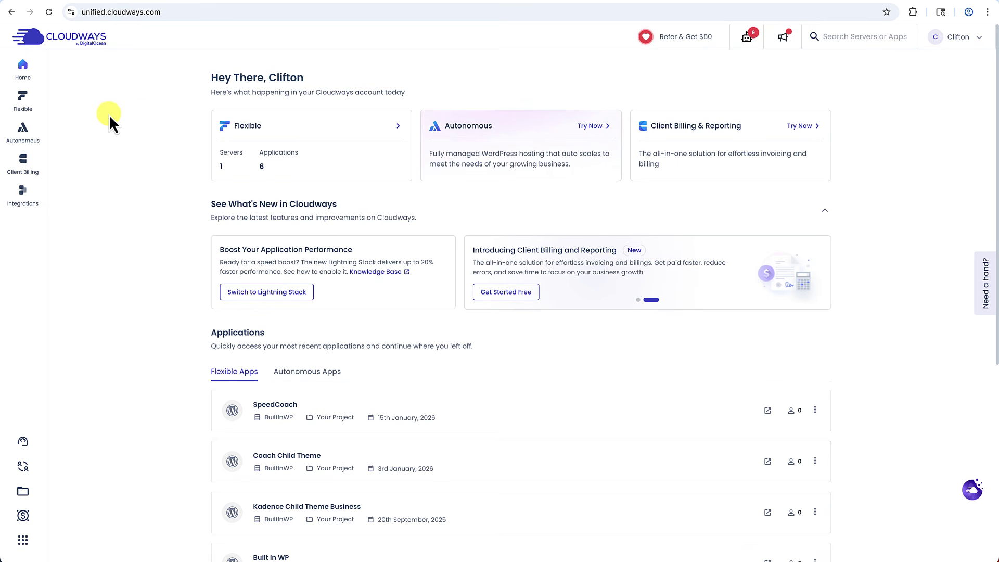
Start a new application from My Applications and pick BuiltInWP as the host server.
mouse_move(28, 112)
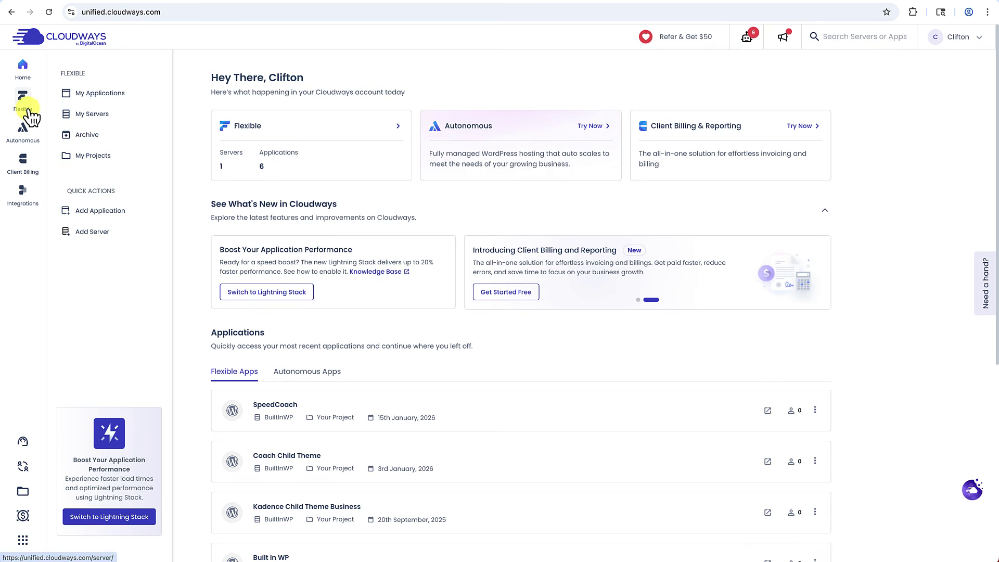
left_click(95, 96)
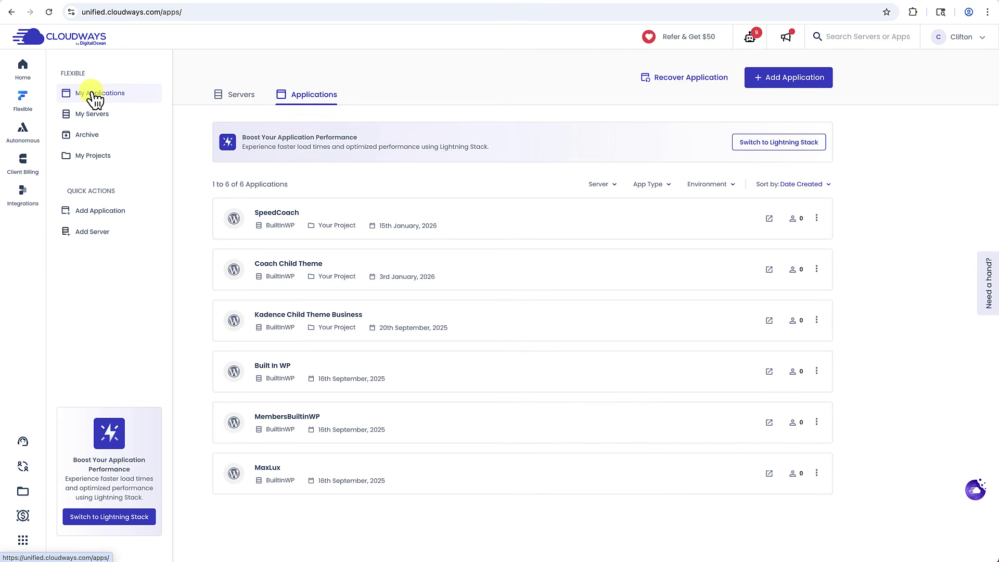
left_click(807, 82)
left_click(497, 296)
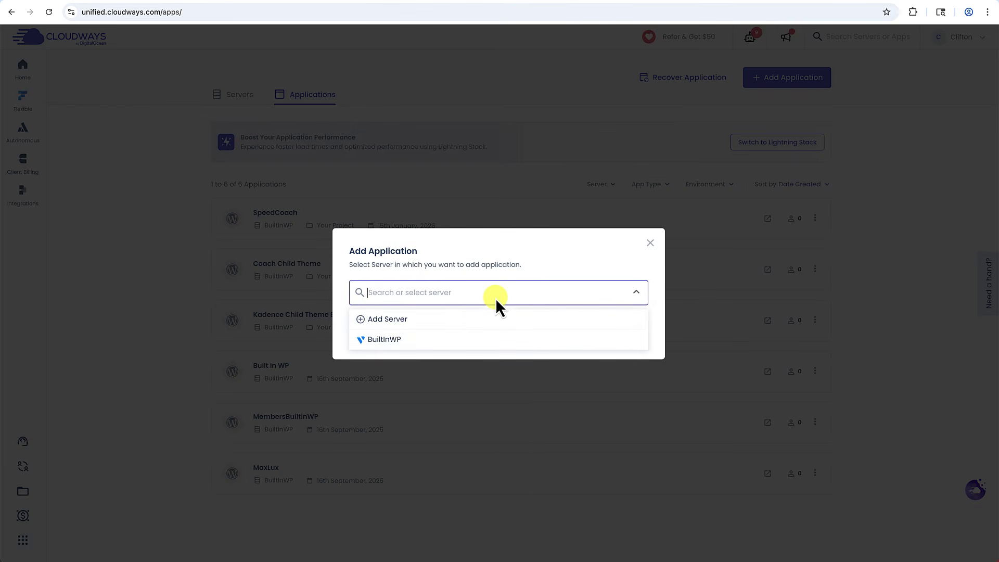
left_click(402, 339)
left_click(383, 333)
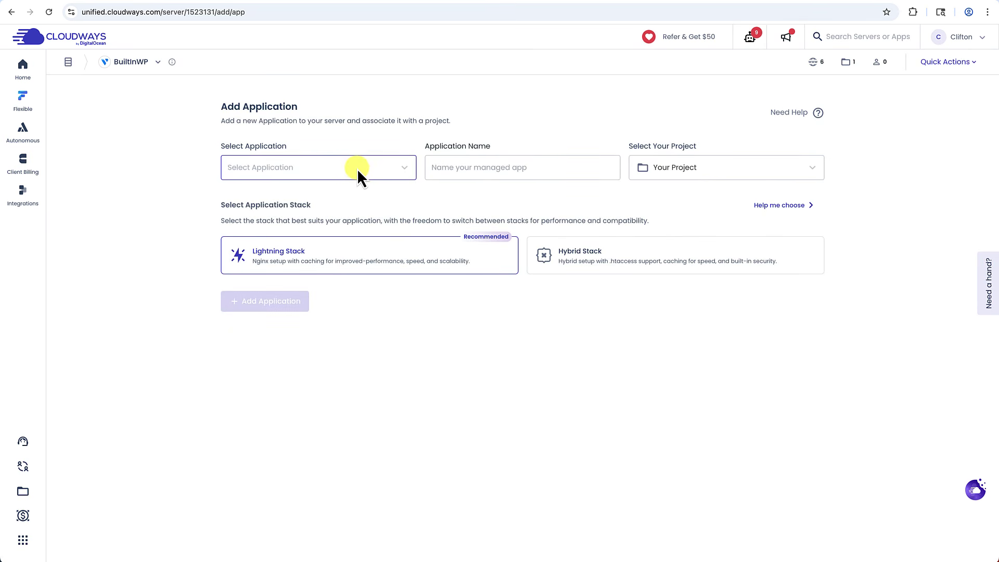
Add an Optimized WordPress app named LocalBusiness on the Hybrid Stack, skipping optional integrations.
left_click(355, 174)
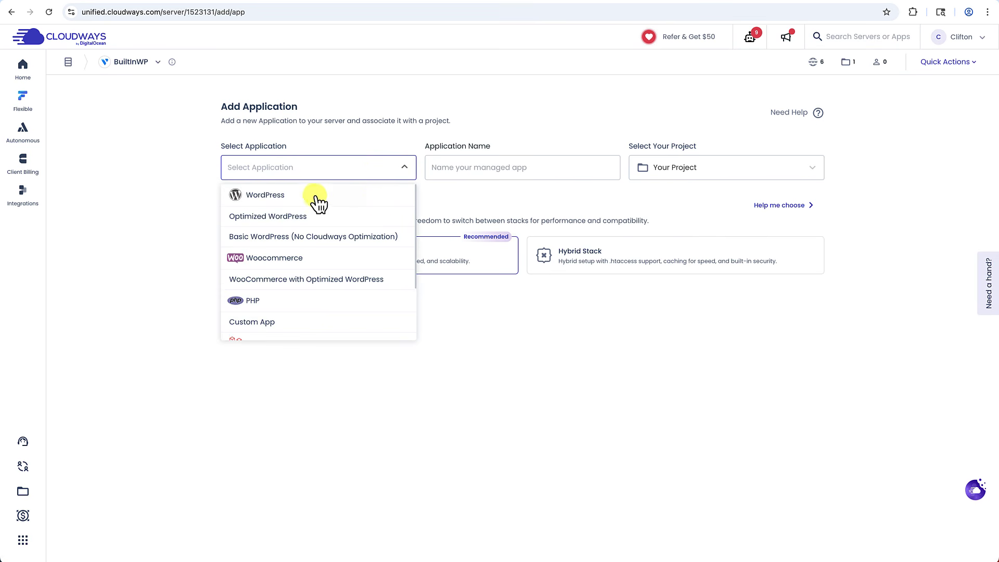
left_click(311, 219)
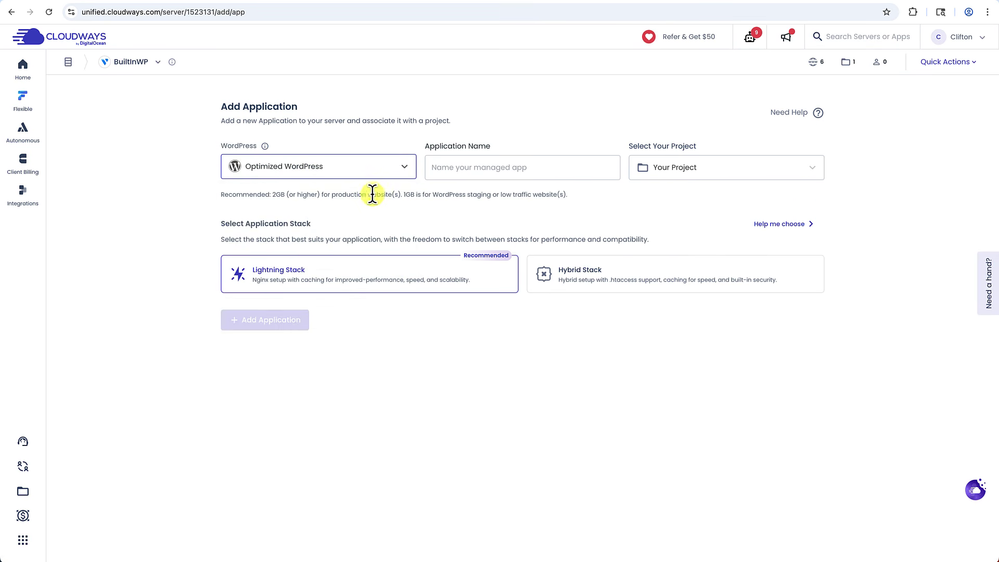
left_click(490, 172)
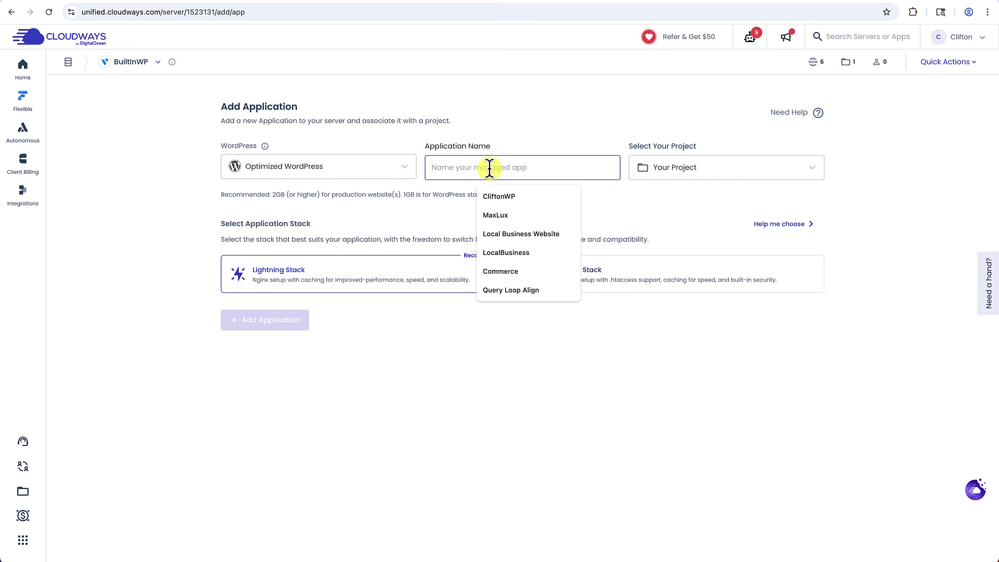
type("Local Business Website")
left_click(552, 202)
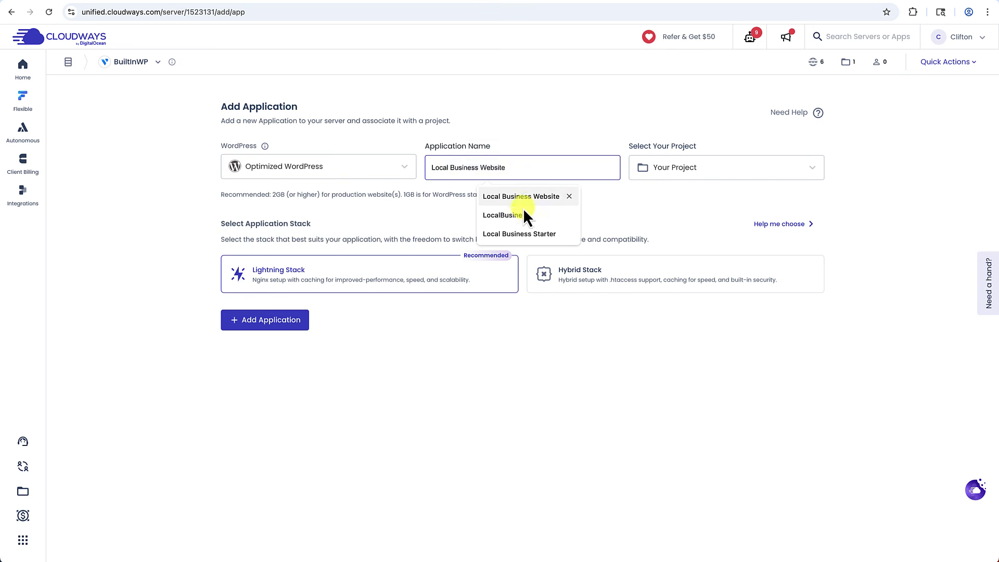
left_click(523, 214)
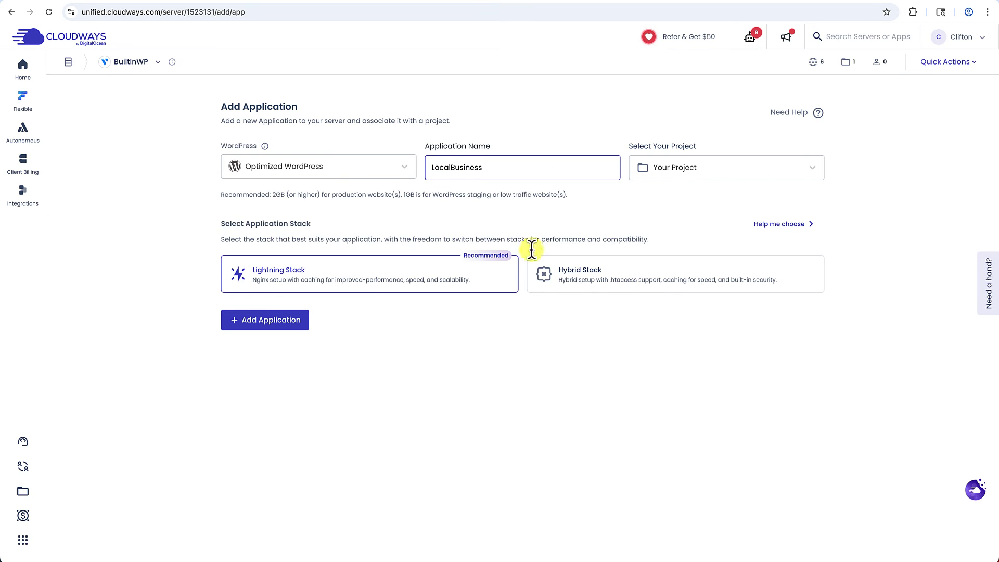
left_click(607, 274)
left_click(256, 325)
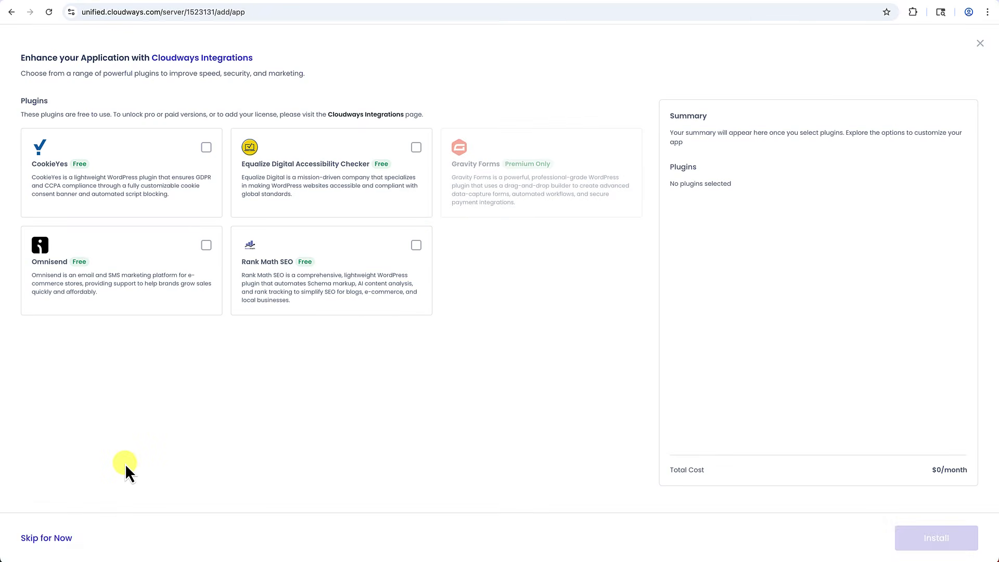
left_click(45, 539)
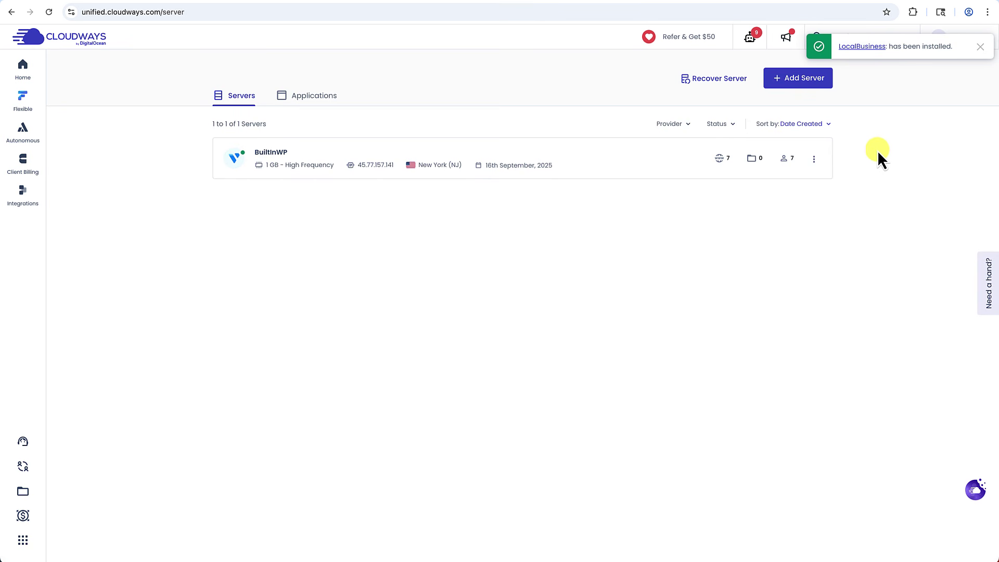
Open the LocalBusiness application's Access Details from the Applications list.
left_click(325, 101)
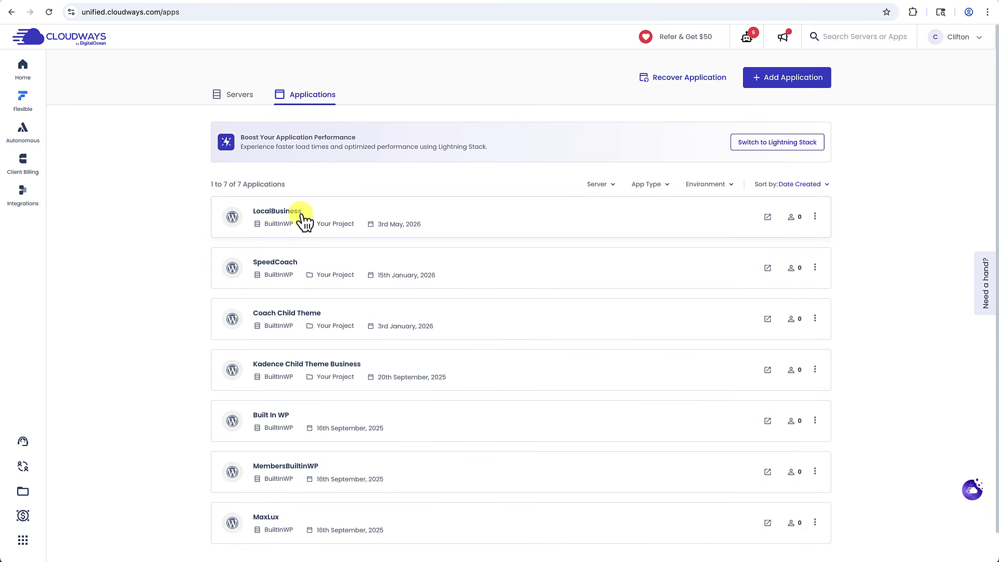
left_click(321, 209)
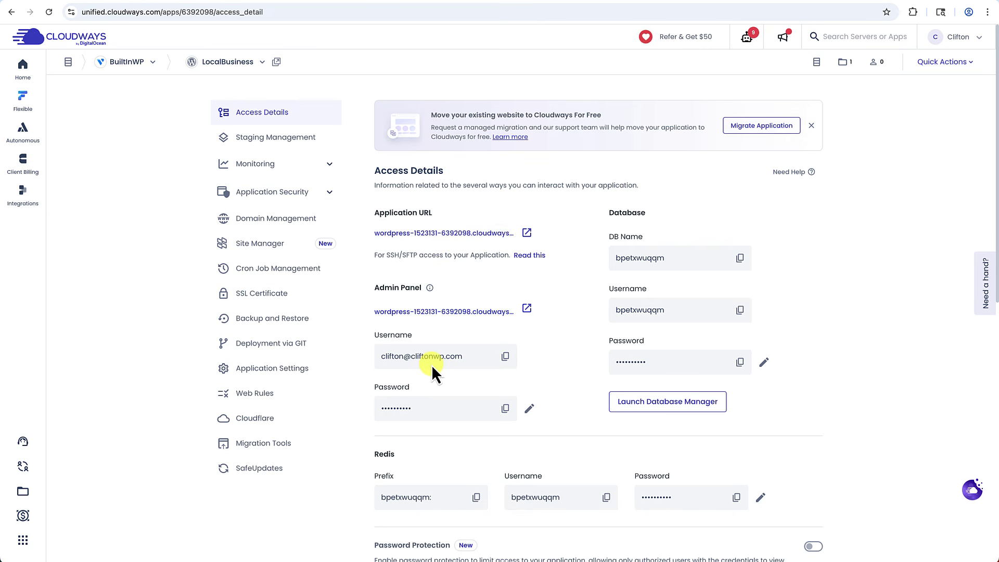
Preview the live LocalBusiness site, then copy its WordPress admin password from Access Details.
left_click(493, 233)
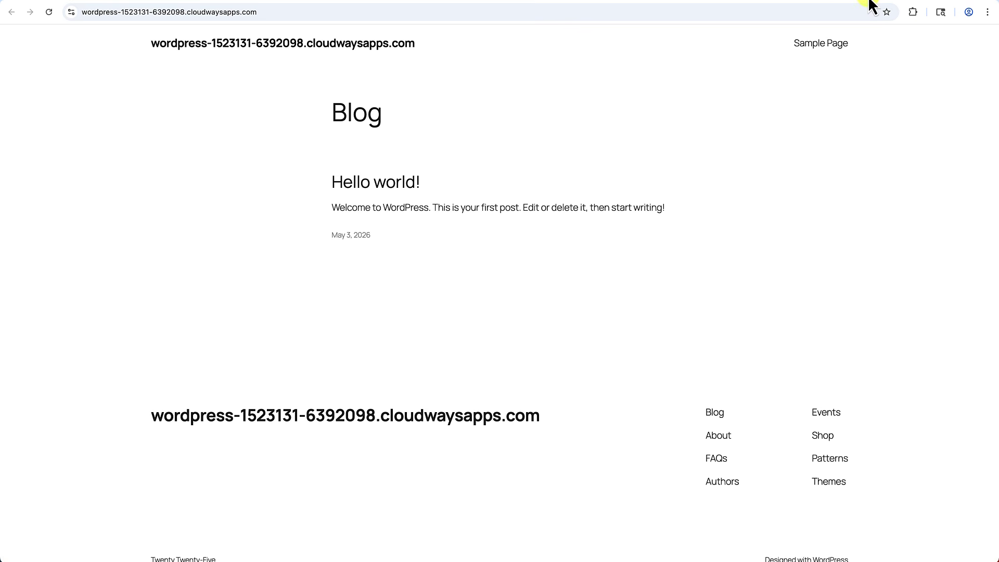
left_click(797, 2)
scroll(408, 343, "down", 2)
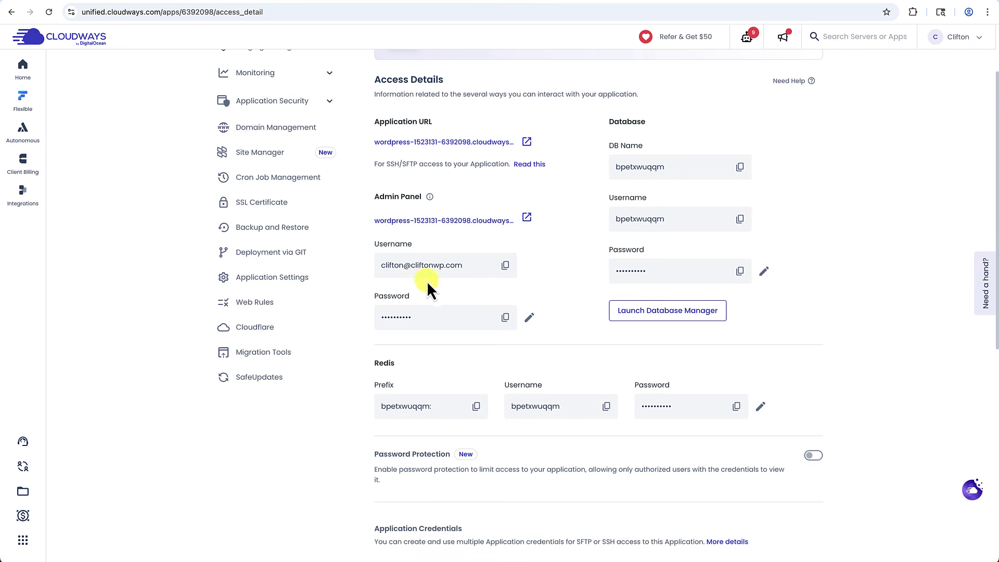
mouse_move(426, 317)
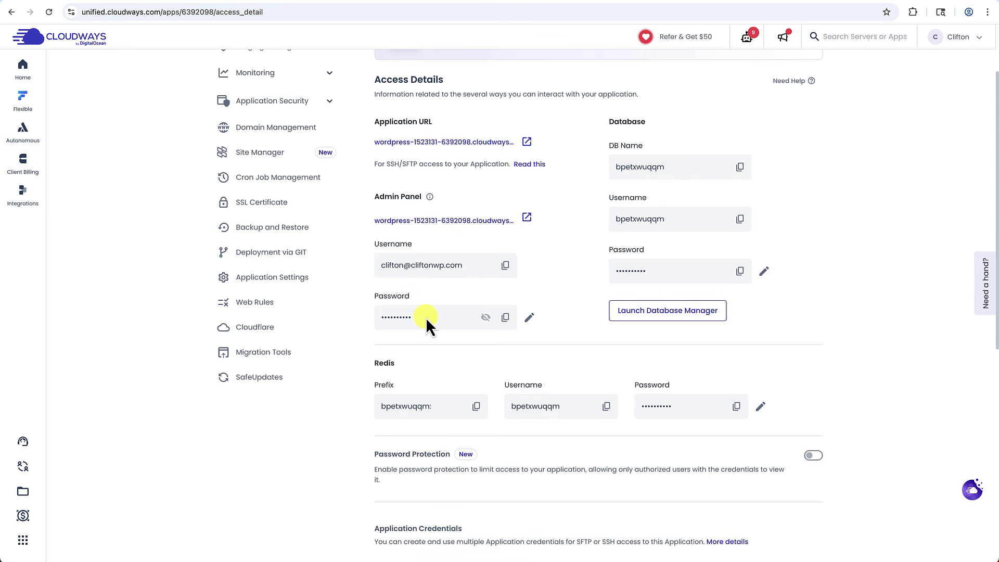
left_click(505, 318)
left_click(530, 219)
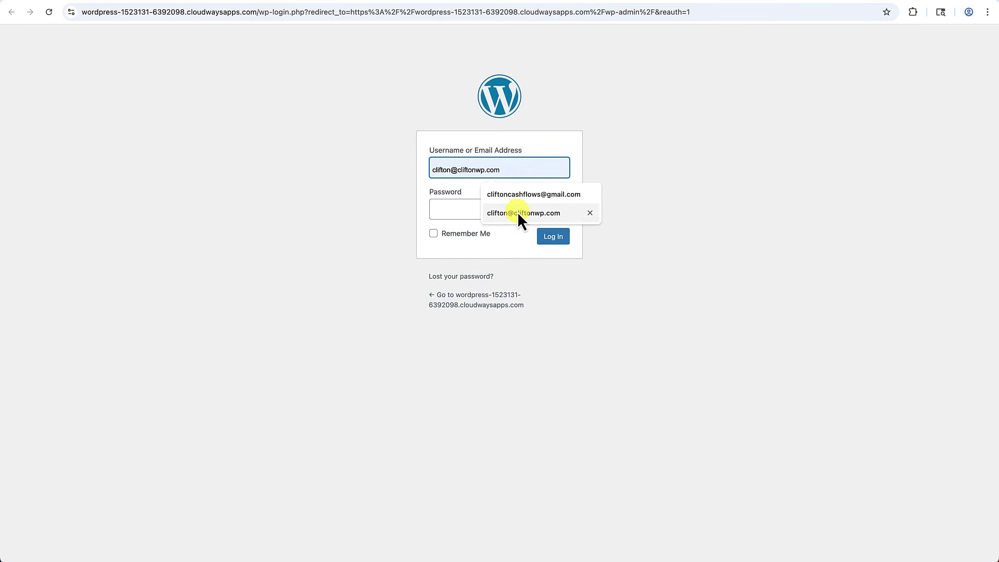
Log in to WordPress with the saved admin username and the pasted password.
left_click(517, 212)
left_click(514, 210)
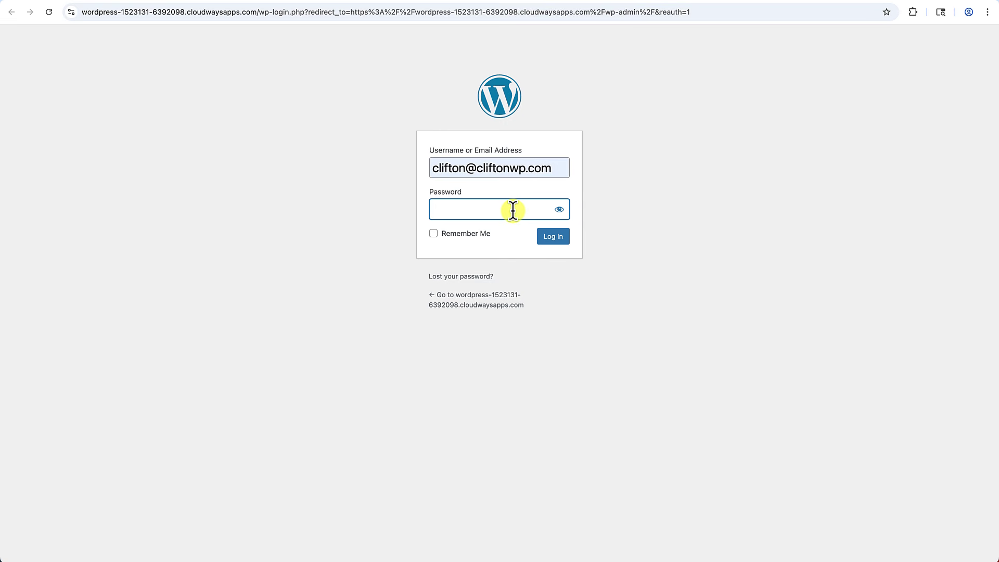
key("ctrl+v")
key("Return")
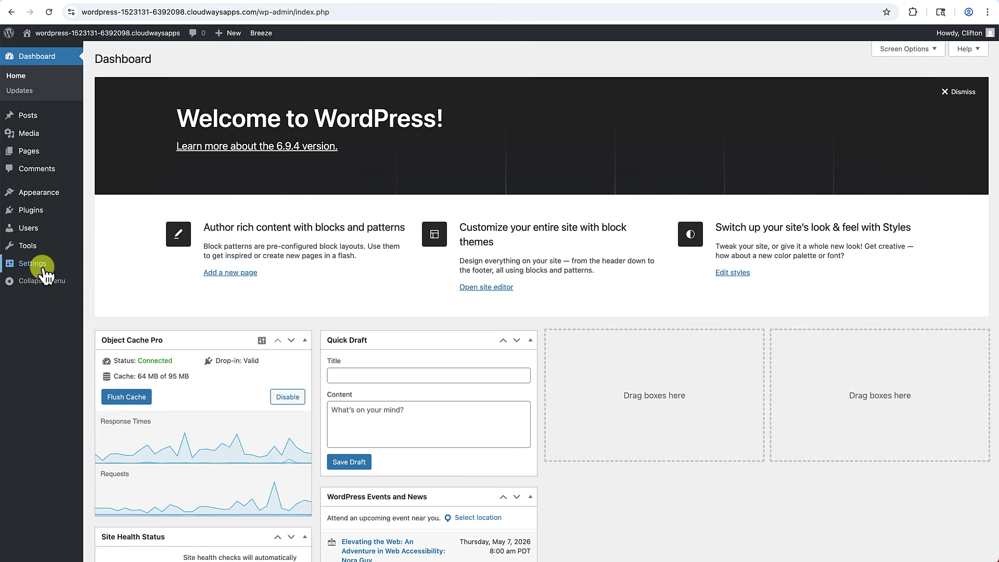
Set Site Title 'Clifton Fire Recovery' and tagline 'Fire, Smoke and Water Damage Restoration'.
mouse_move(40, 274)
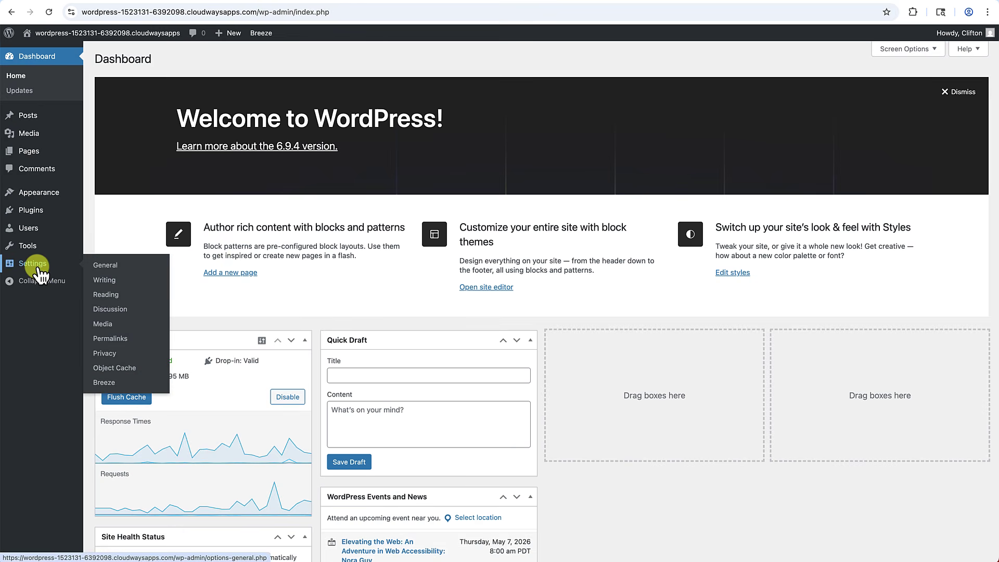
left_click(106, 266)
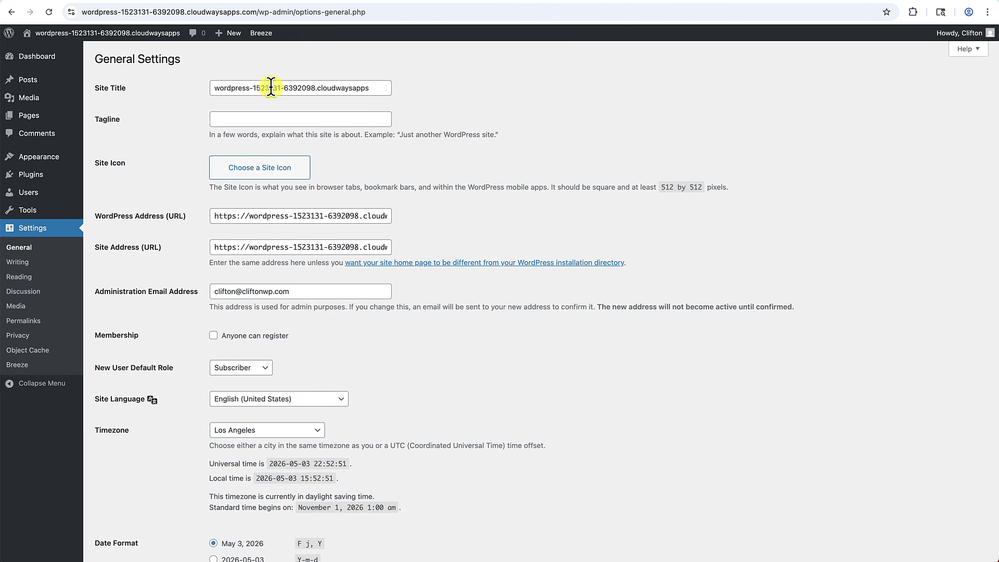
double_click(364, 87)
triple_click(366, 87)
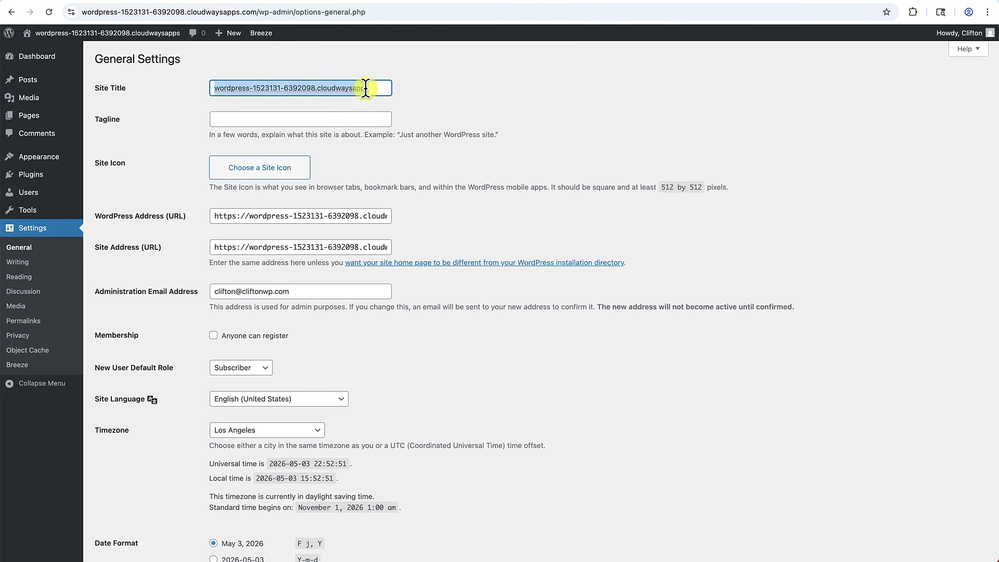
key("BackSpace")
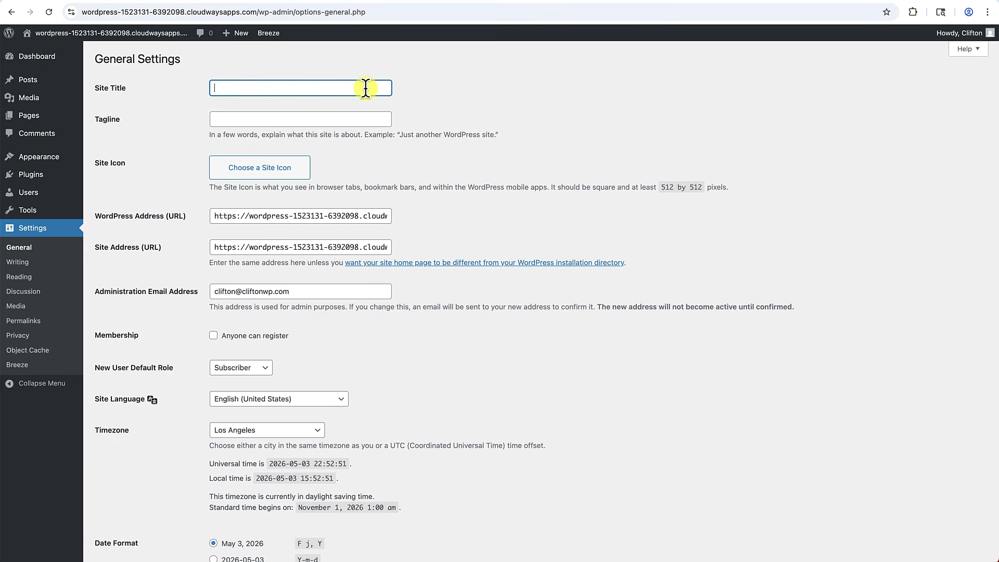
type("Clifton Fire Recovery")
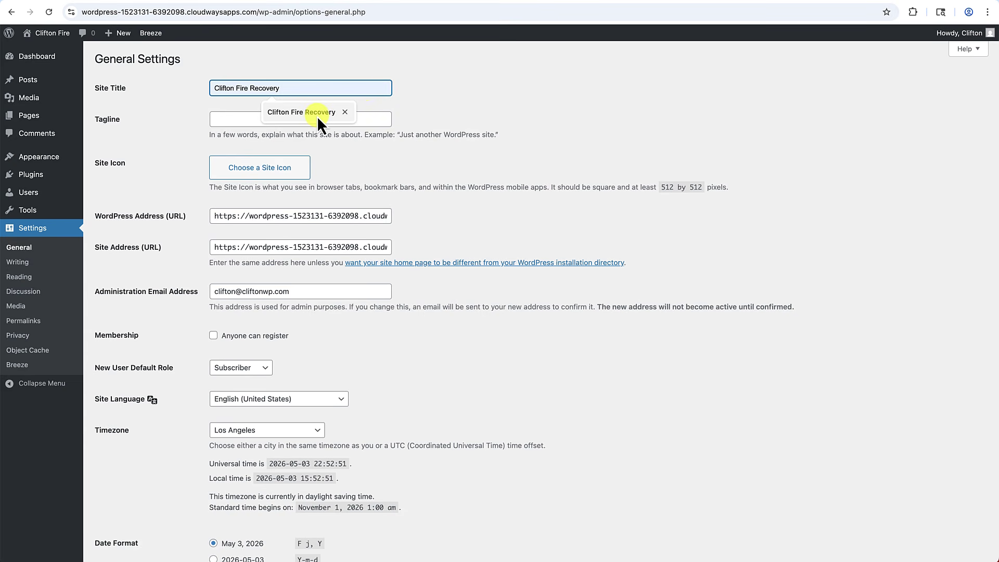
left_click(317, 114)
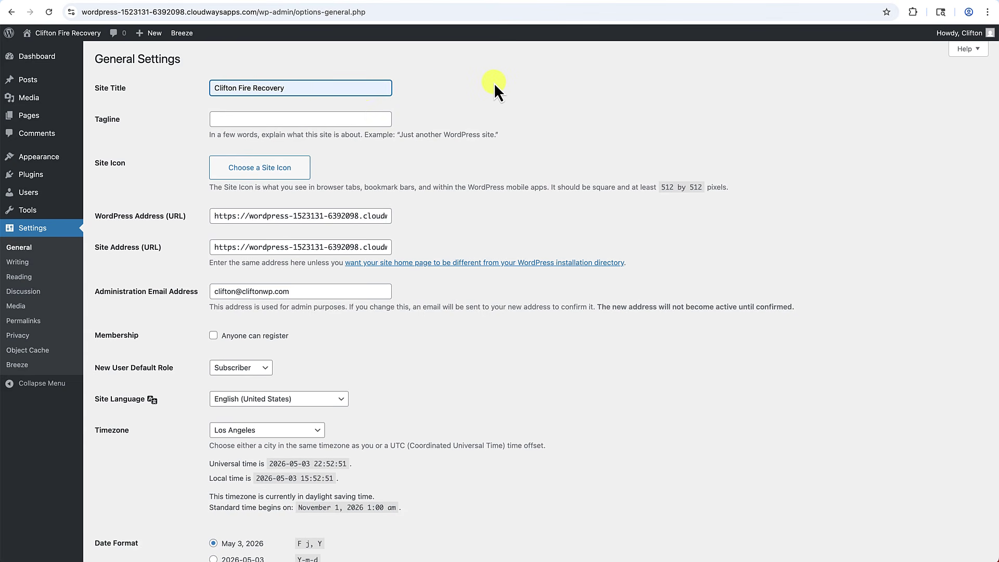
left_click(310, 120)
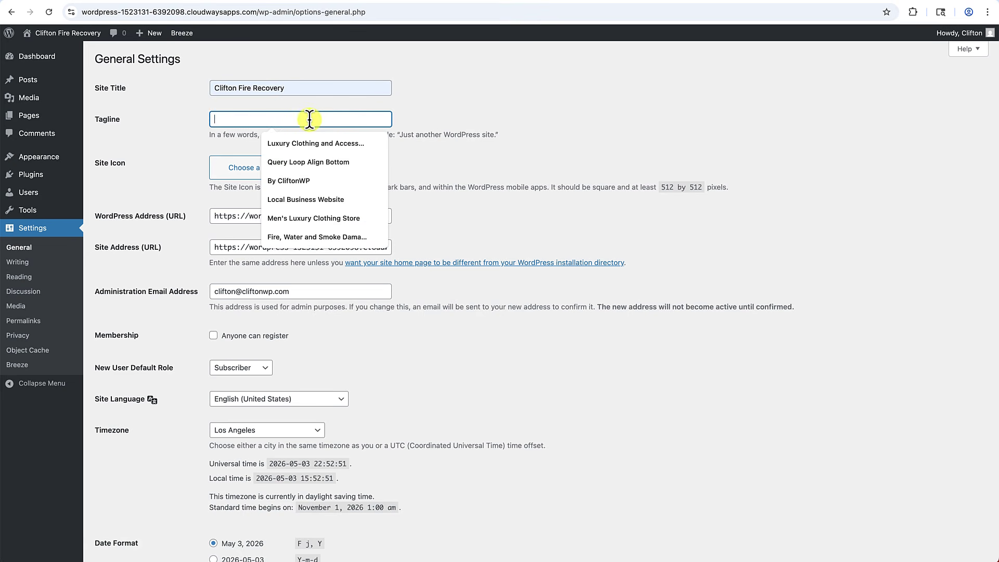
type("Fire, Smoke and Water Damage Restoration")
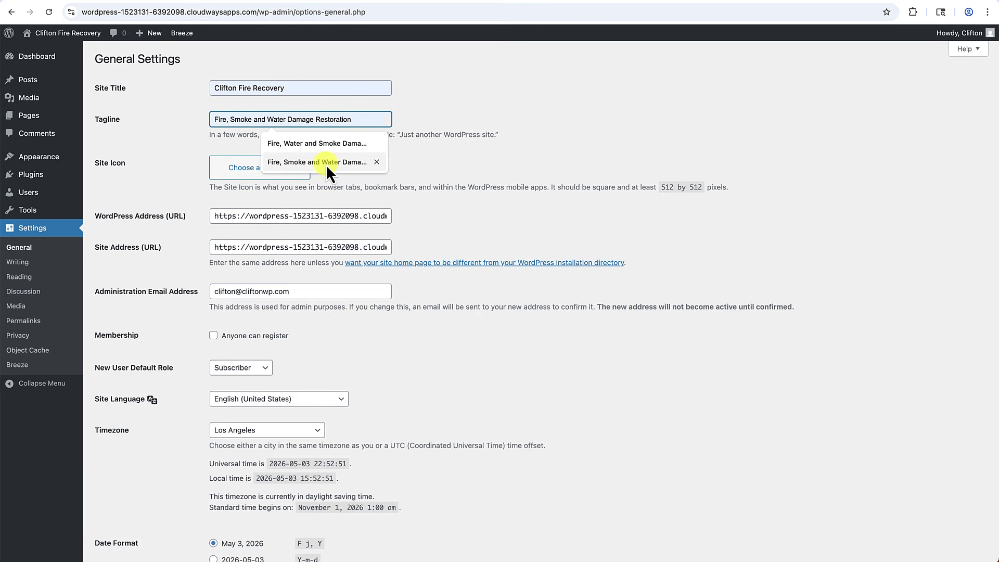
left_click(326, 163)
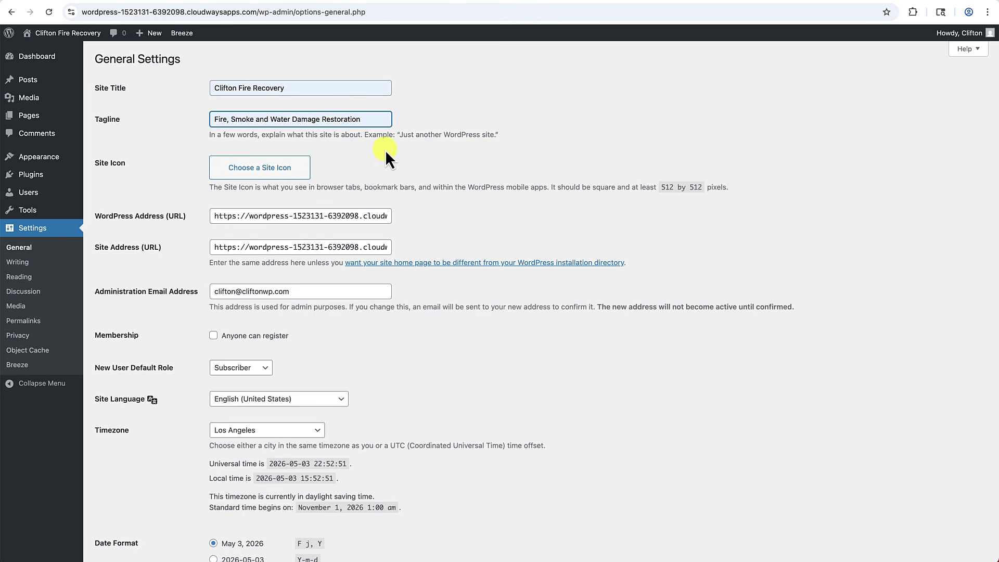
Keep Los Angeles as the timezone and save the General settings.
scroll(329, 172, "down", 4)
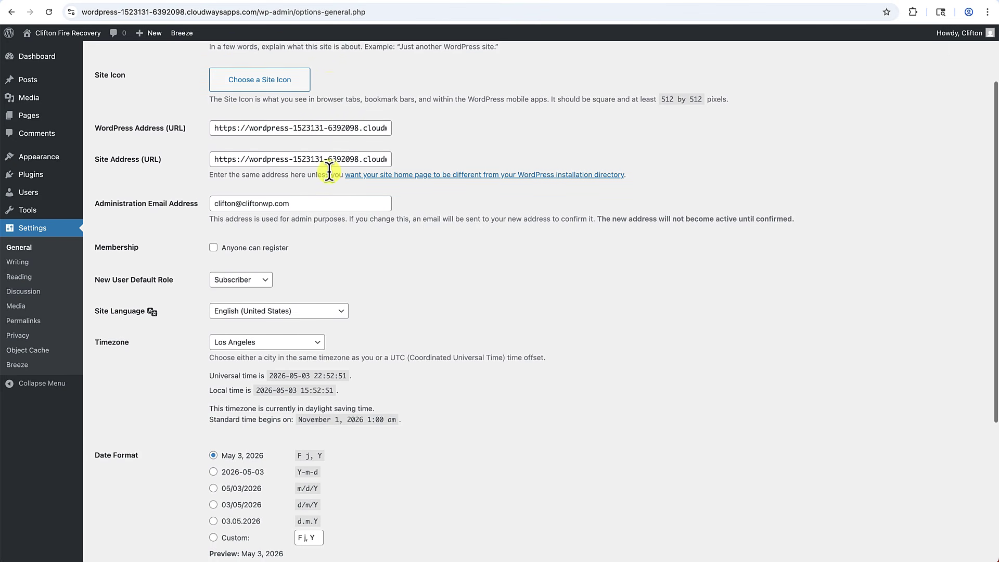
scroll(329, 173, "down", 2)
left_click(243, 305)
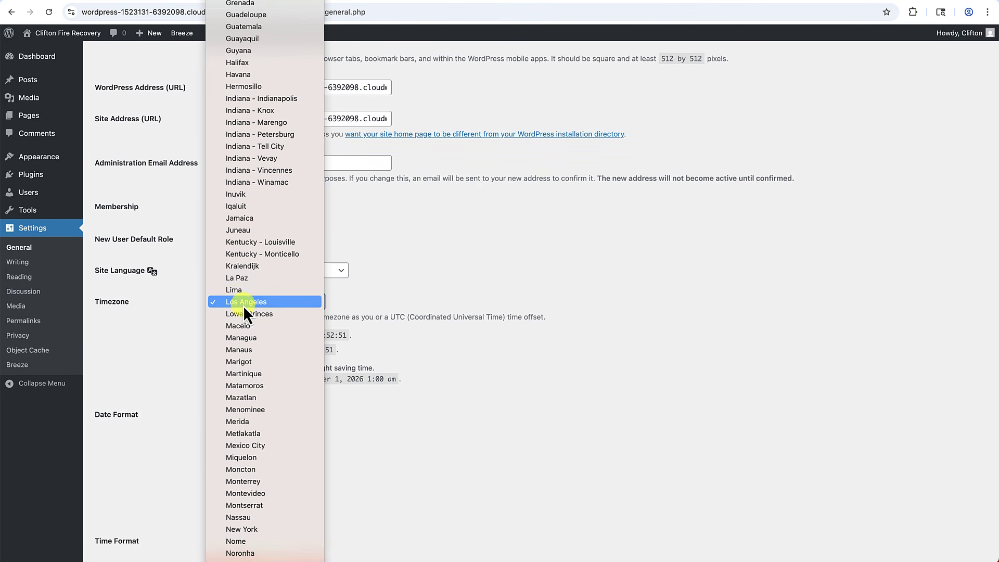
left_click(295, 304)
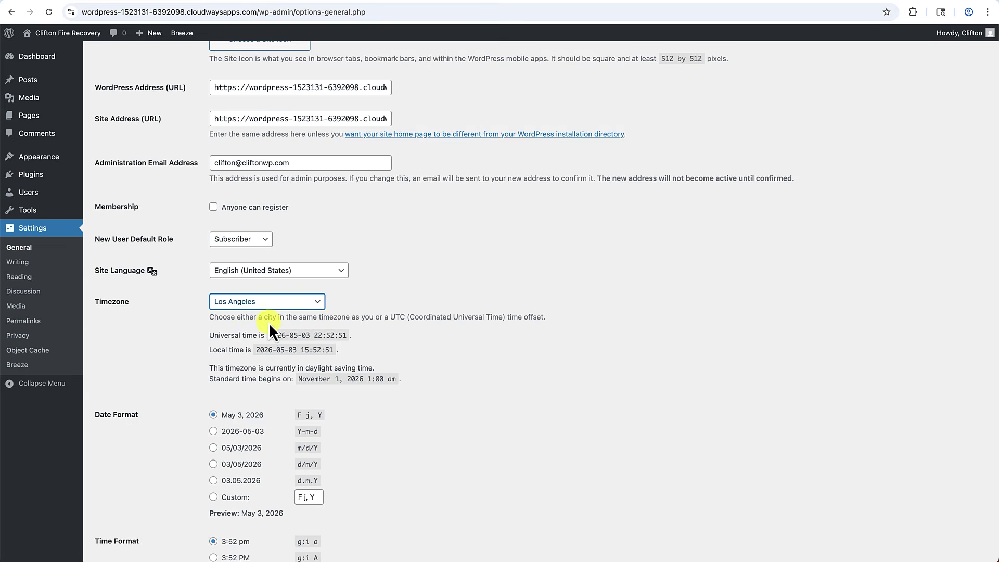
scroll(268, 323, "down", 3)
scroll(268, 323, "down", 1)
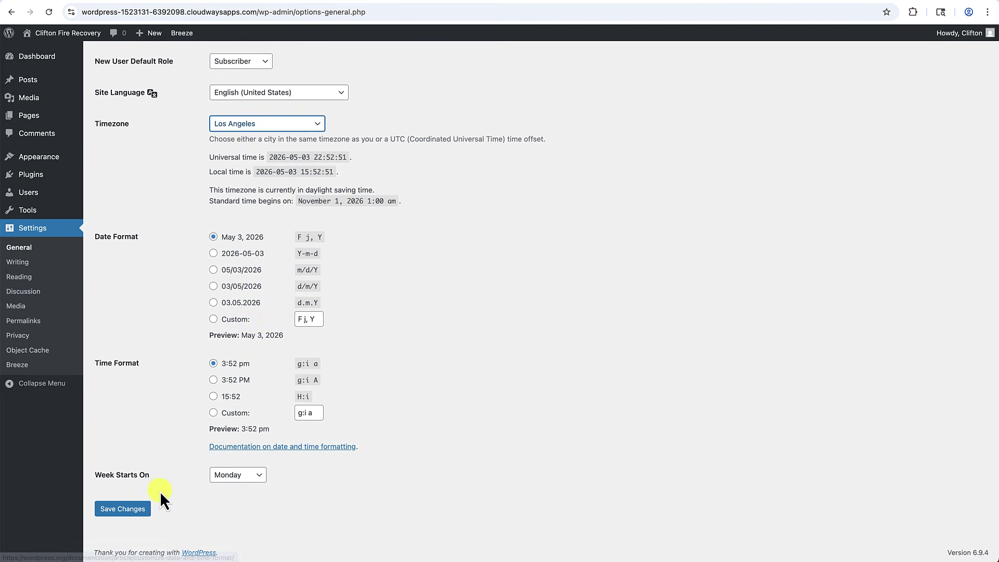
left_click(135, 516)
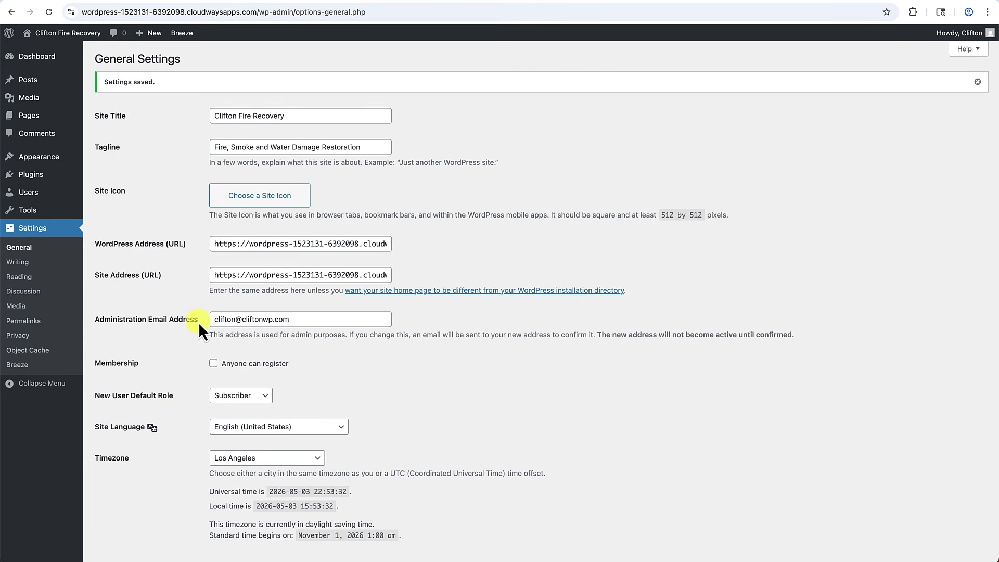
left_click(102, 157)
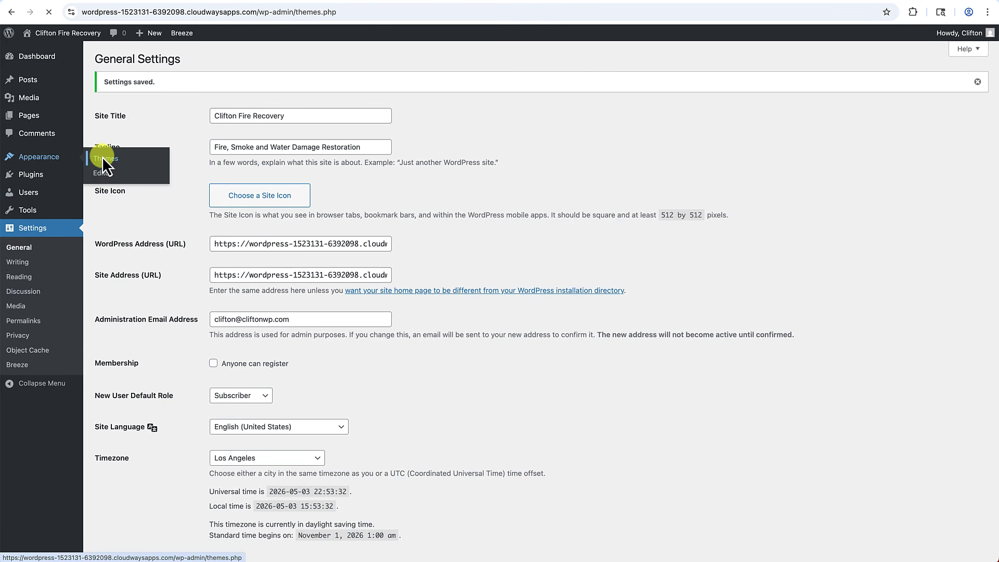
Search the theme directory for 'kadence', then install and activate the Kadence theme.
left_click(202, 59)
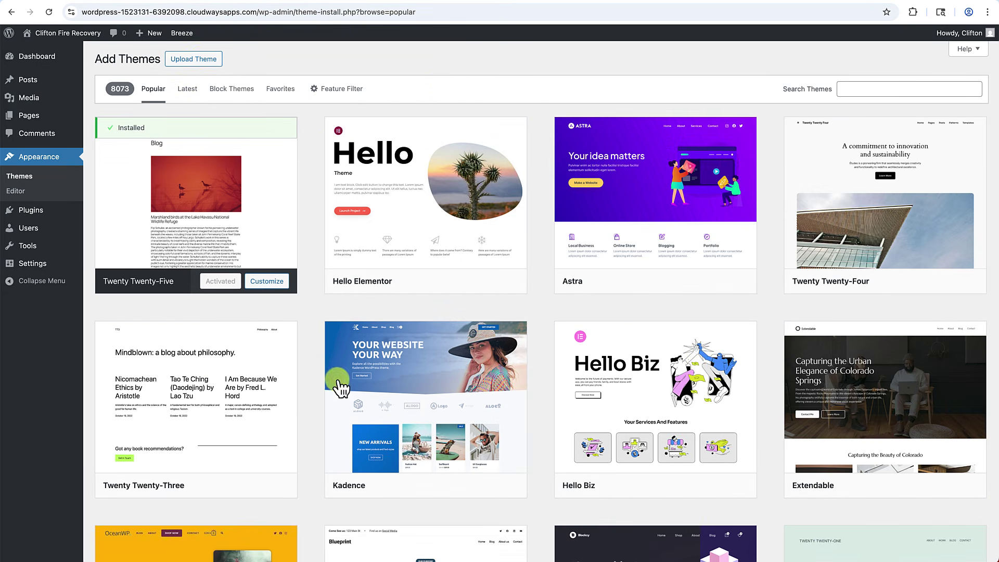
mouse_move(411, 401)
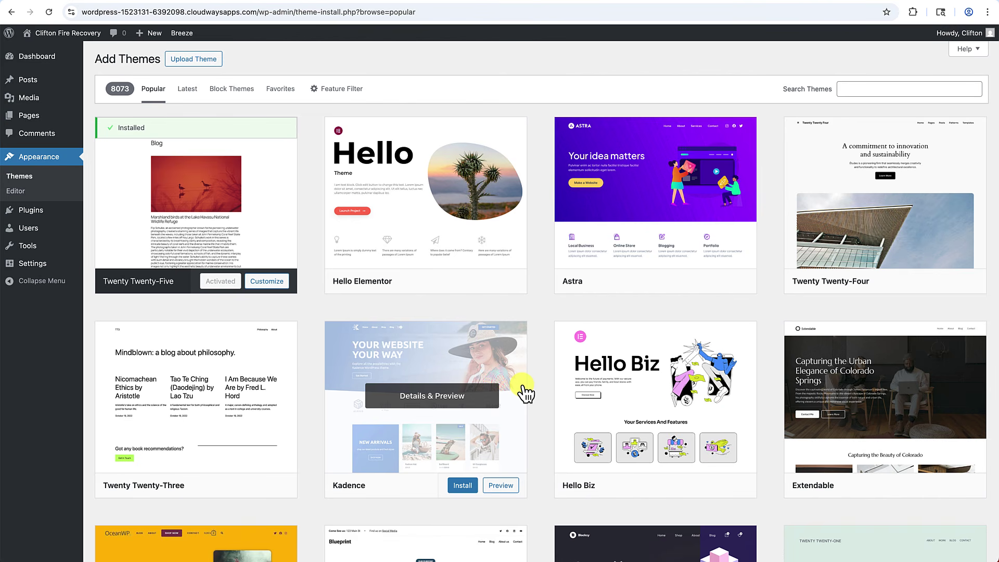
left_click(862, 90)
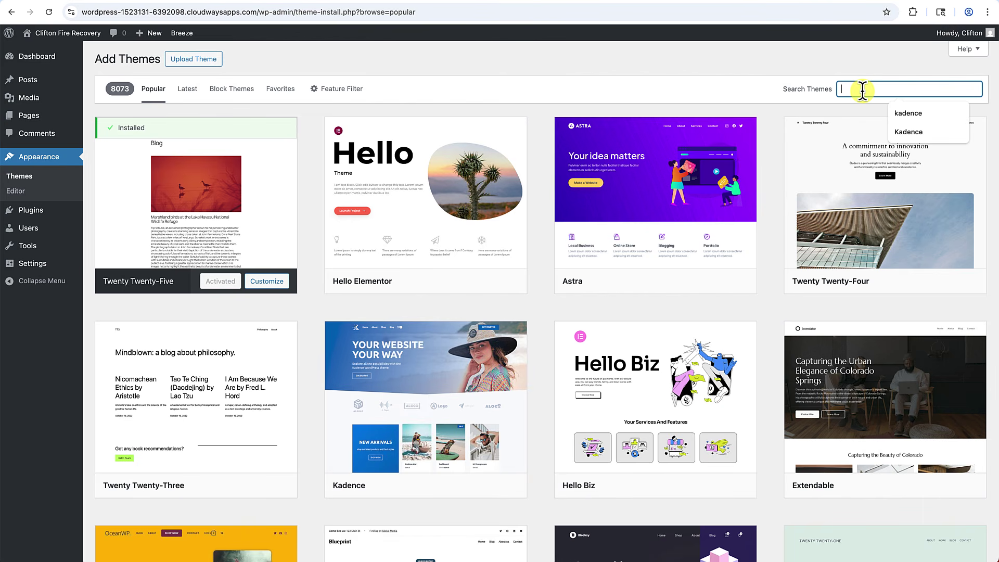
left_click(893, 107)
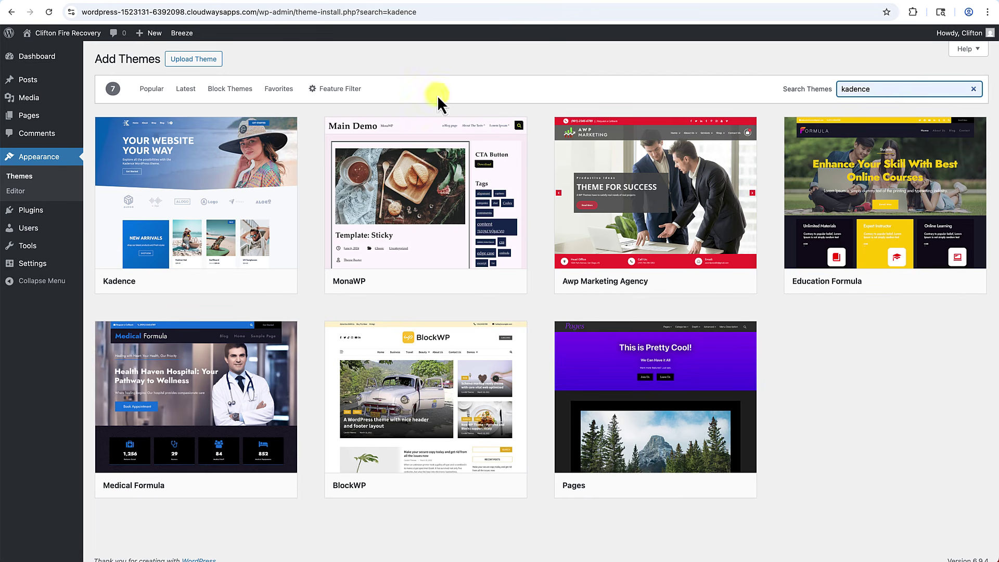
mouse_move(254, 189)
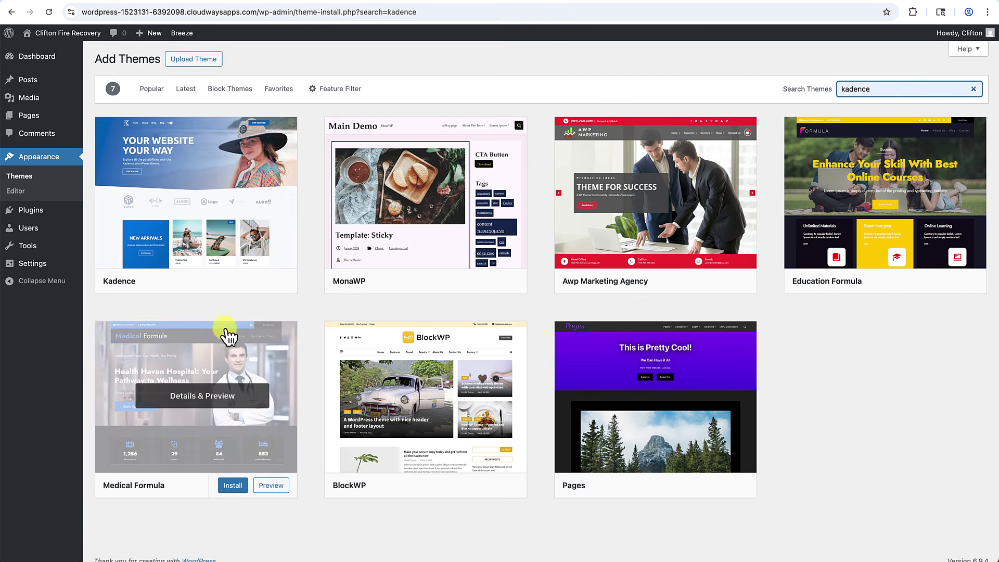
left_click(232, 282)
left_click(222, 284)
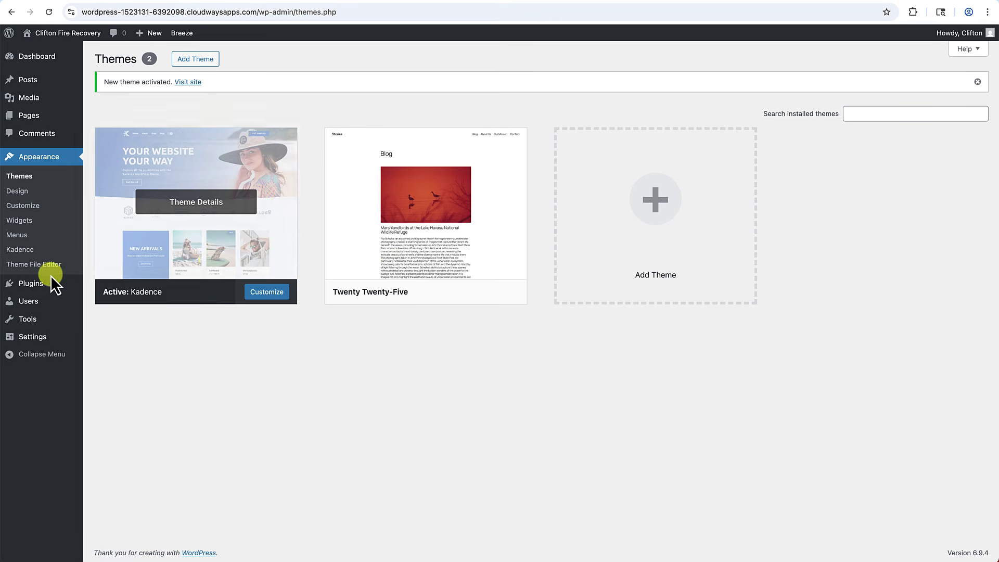
mouse_move(40, 285)
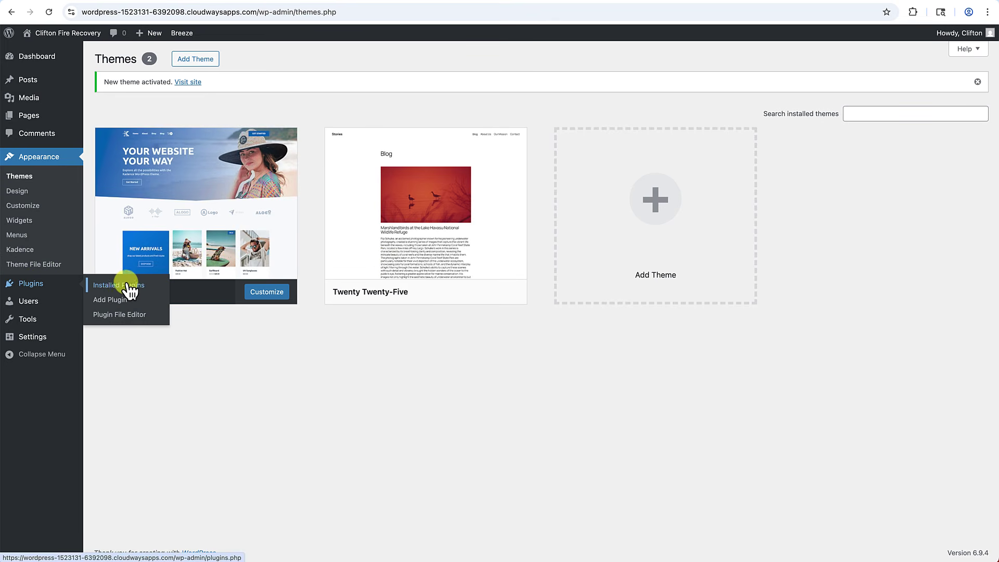
Search the plugin directory for 'Kadence', then install and activate Kadence Blocks.
left_click(114, 303)
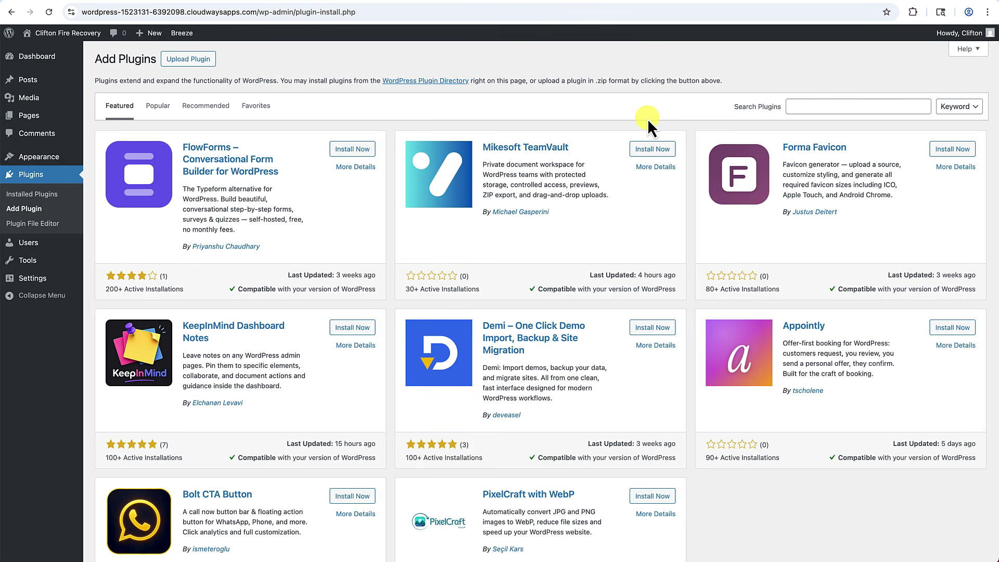
left_click(805, 106)
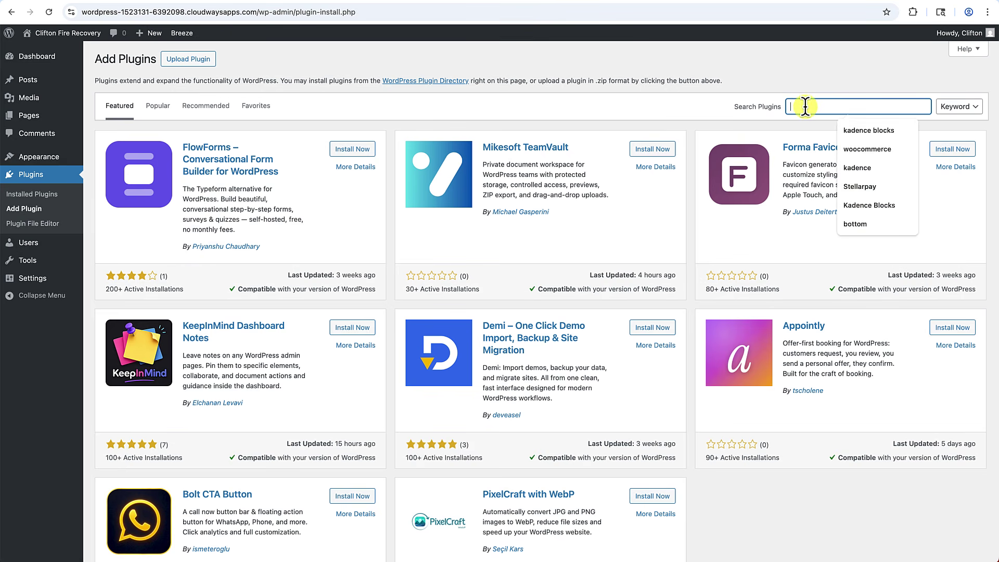
type("Kadence")
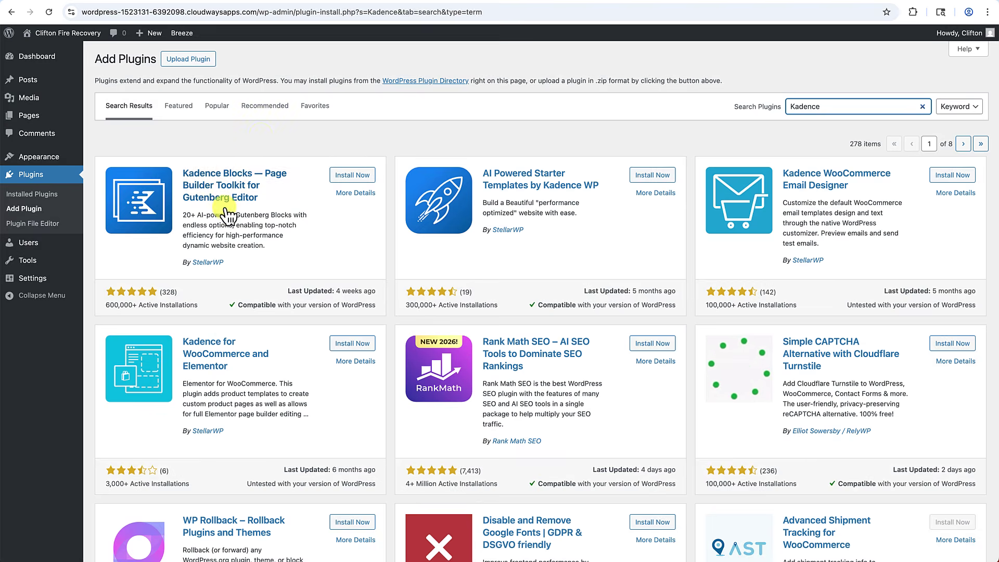
left_click(348, 178)
left_click(357, 179)
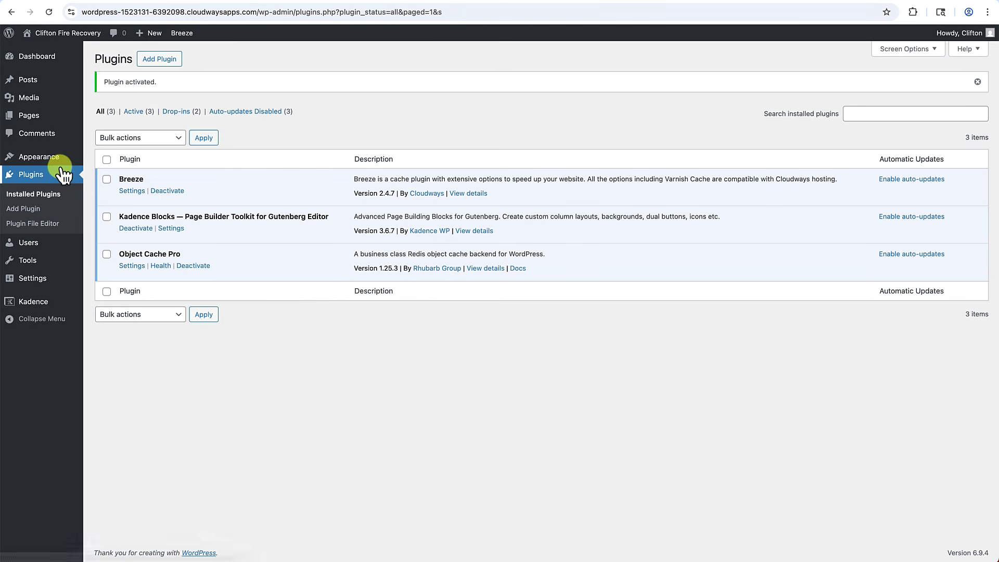
Check the installed themes and the Kadence-styled live site, then return to the Dashboard.
mouse_move(62, 159)
left_click(108, 160)
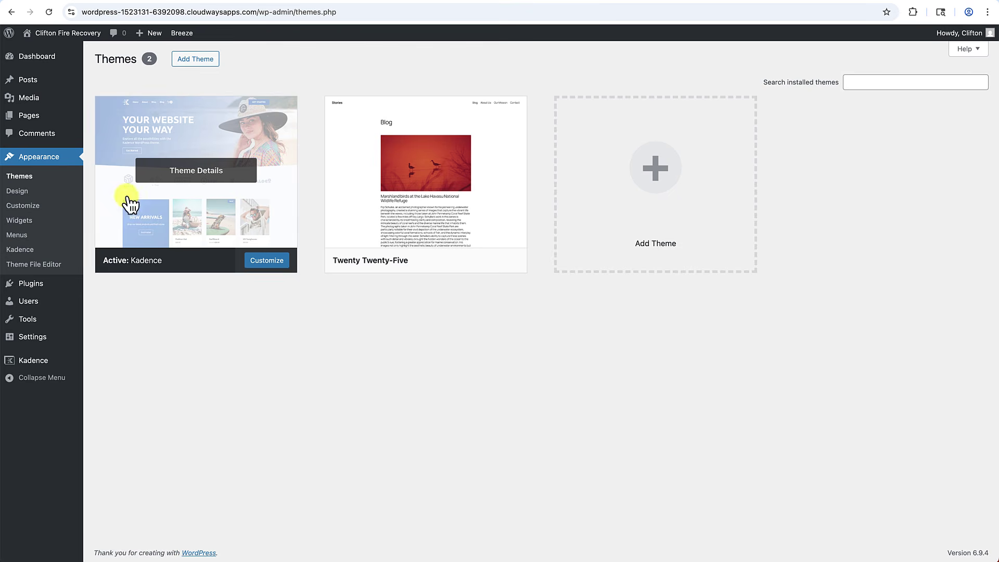
left_click(78, 38)
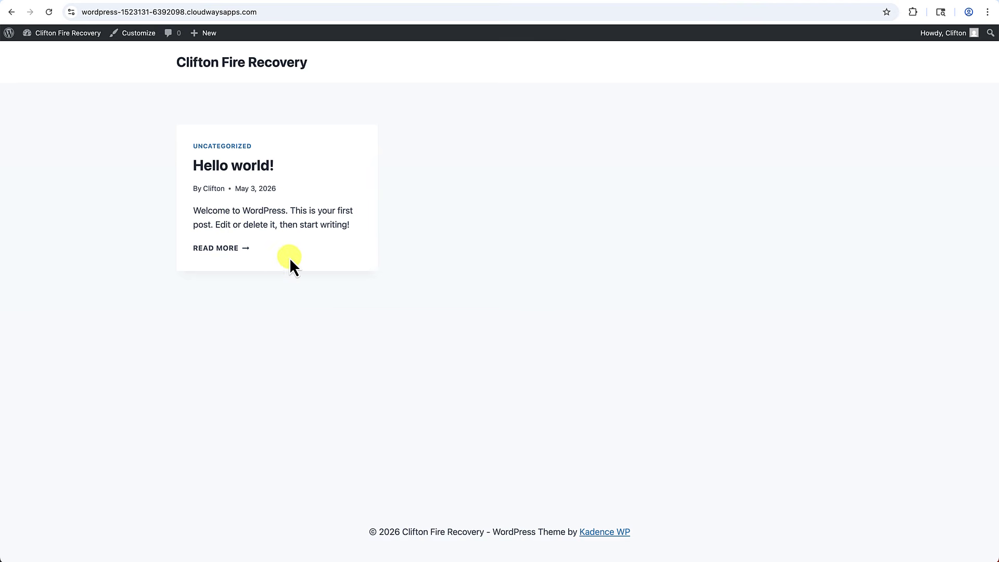
left_click(45, 48)
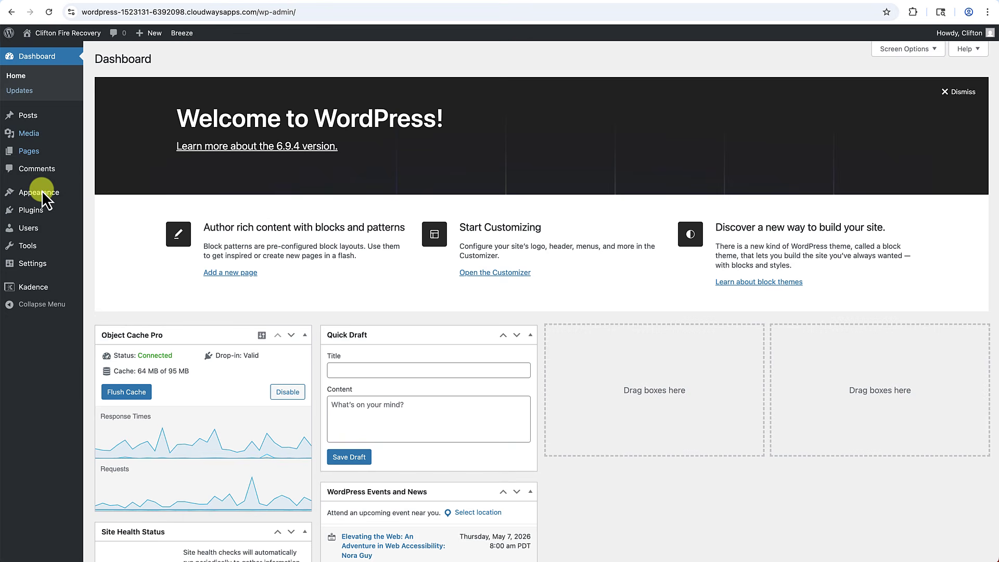
Search for 'All in one' and install the All-in-One WP Migration plugin.
mouse_move(42, 211)
left_click(122, 232)
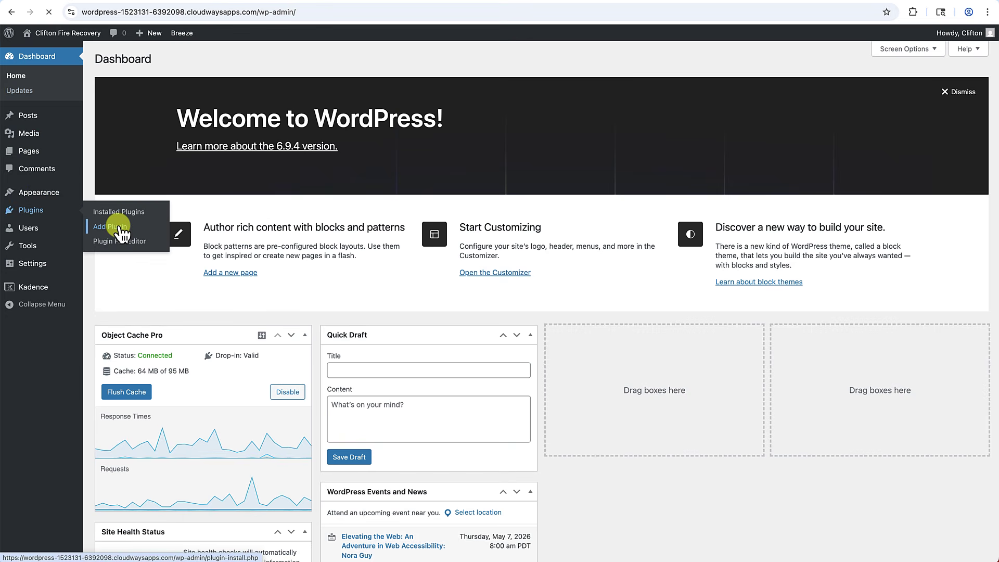
left_click(810, 105)
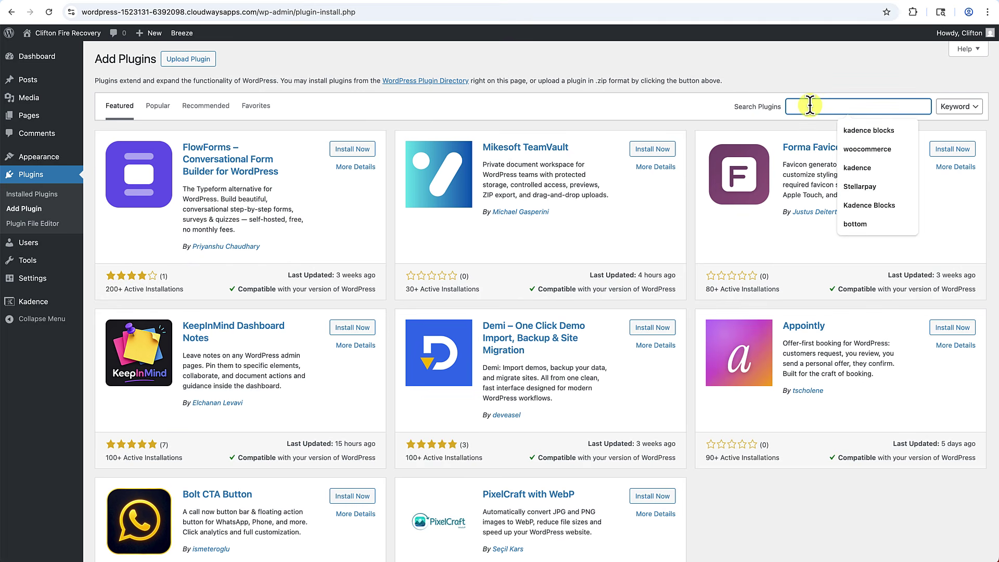
type("Al")
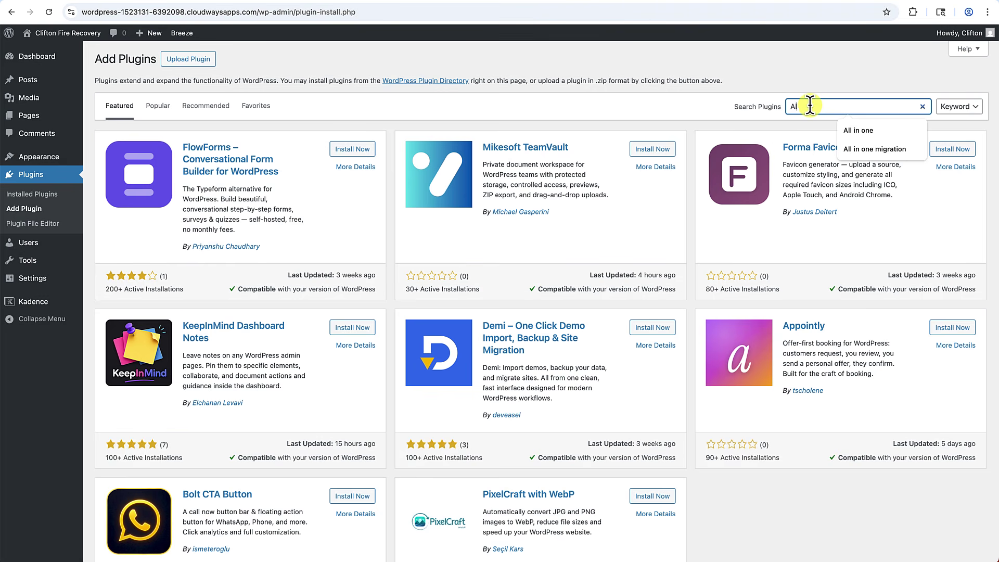
type("l in o")
left_click(859, 132)
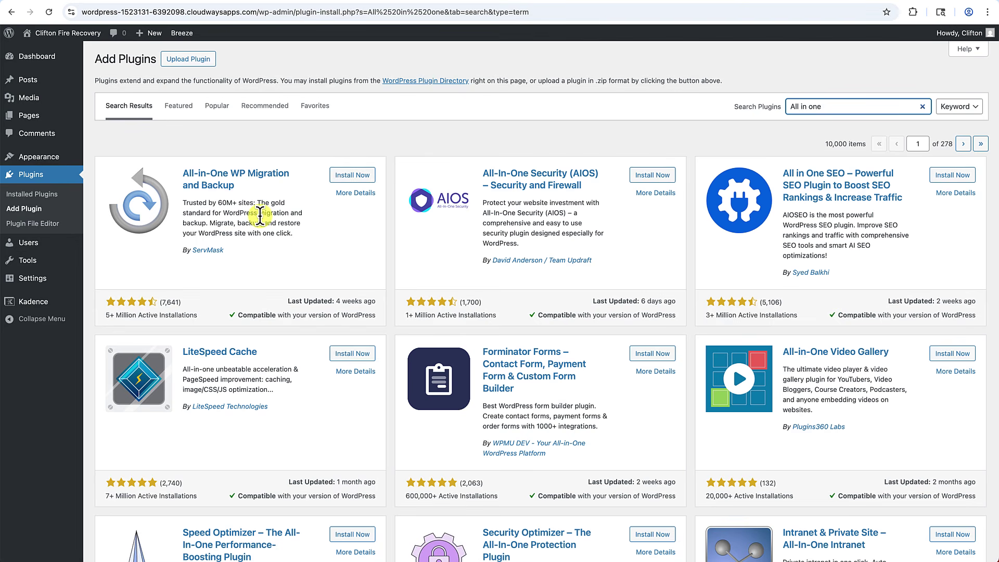
left_click(350, 177)
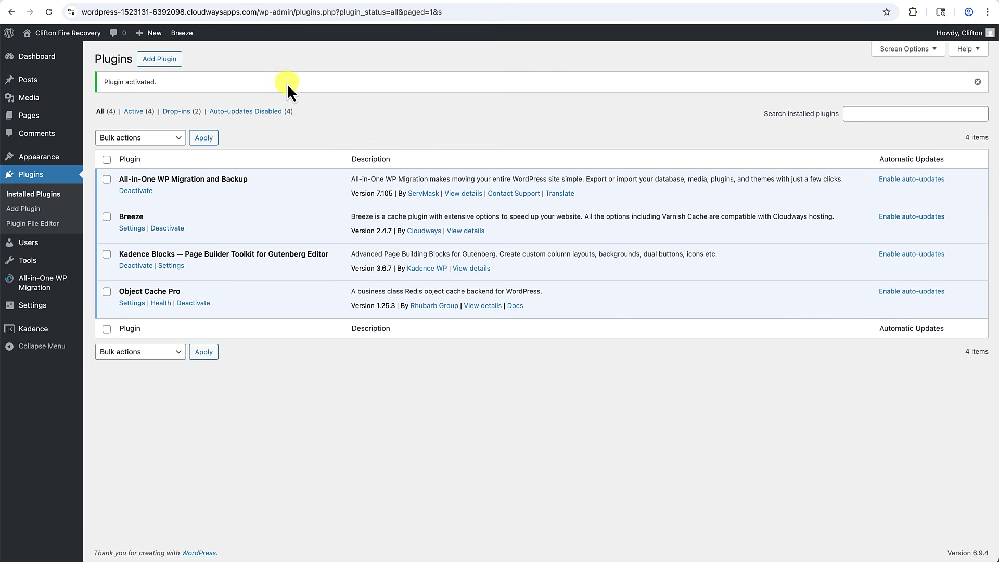
Install the Advanced Custom Fields plugin, then view the live site.
left_click(165, 62)
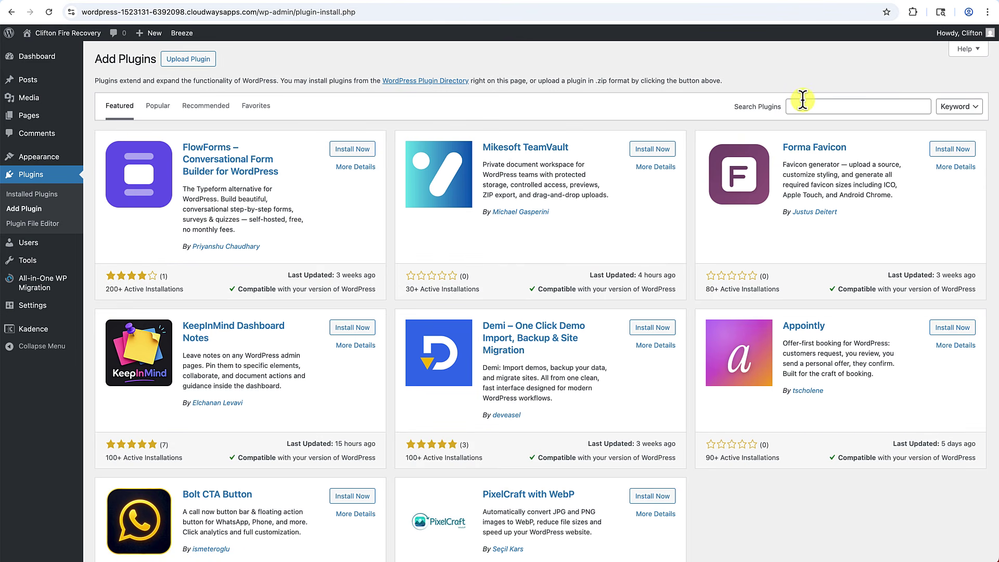
left_click(802, 105)
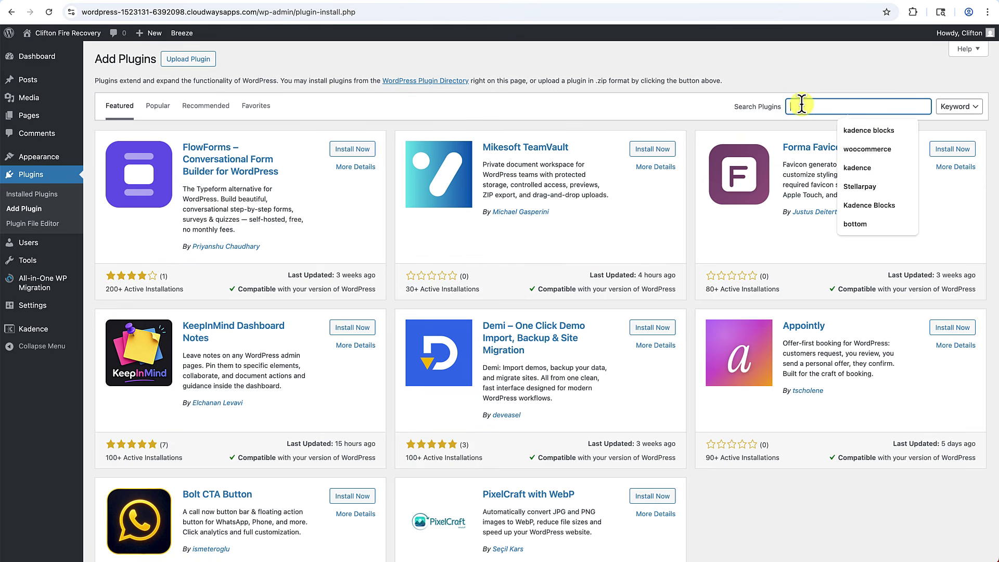
type("Advanced Custom")
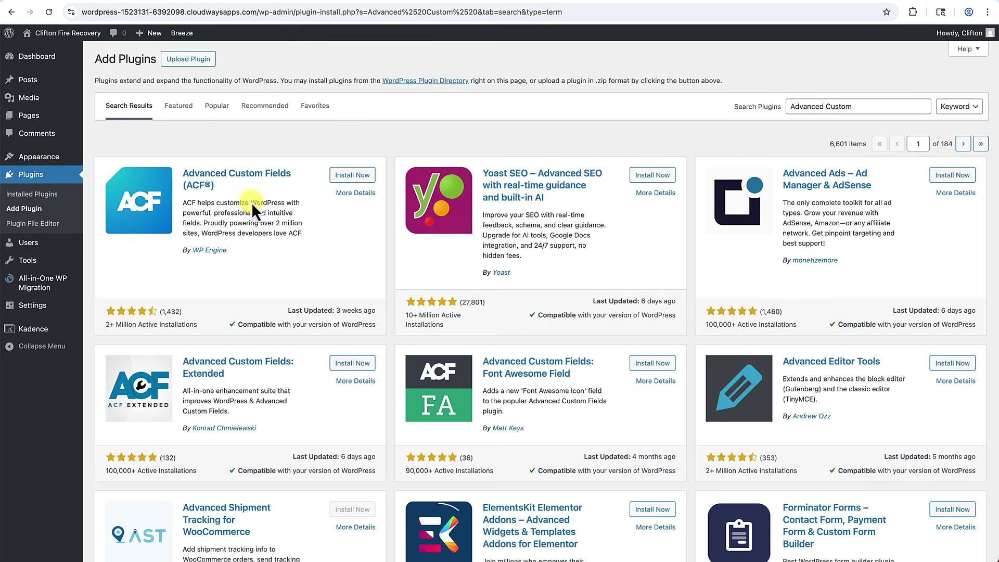
left_click(358, 175)
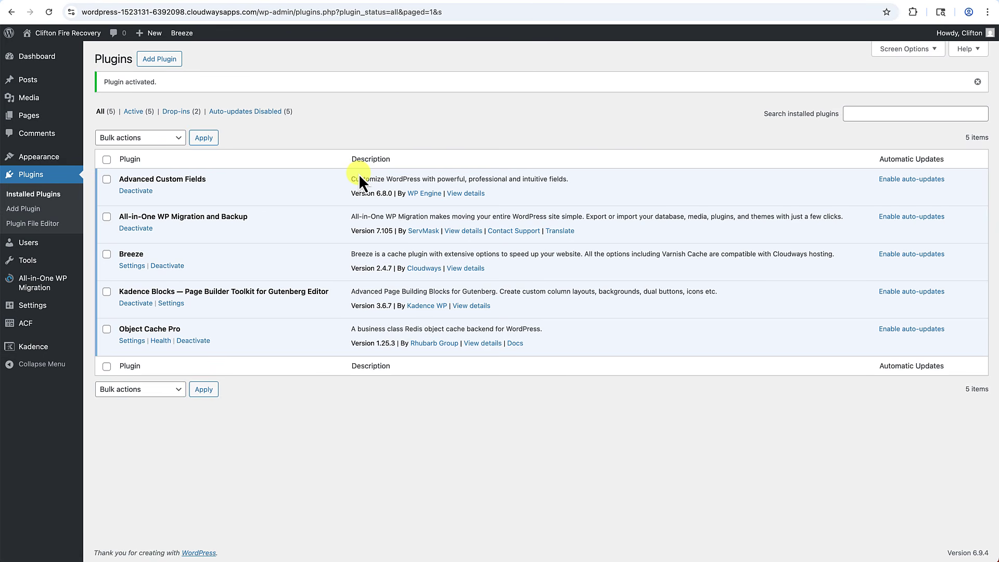
left_click(77, 35)
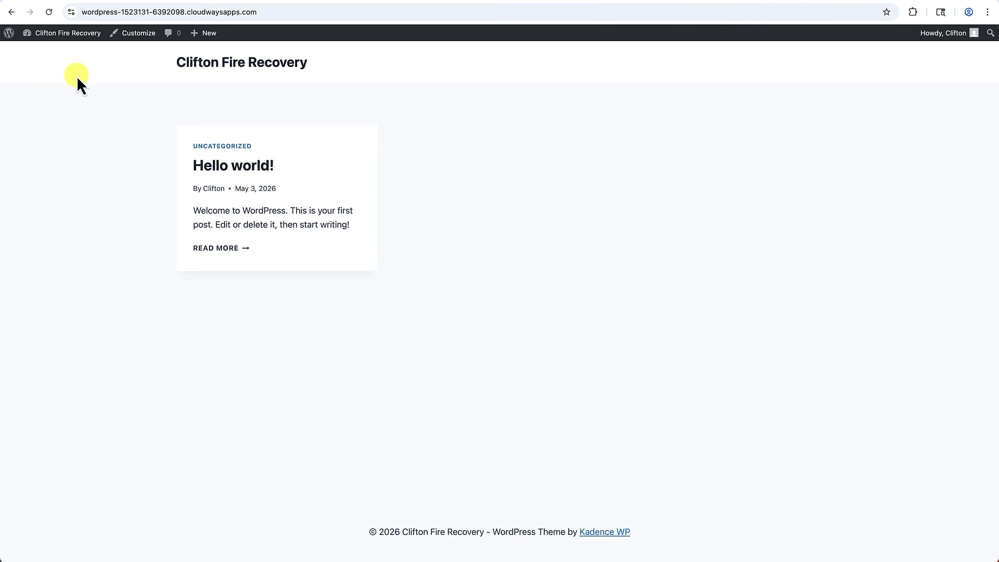
Go from the live site's Hello world! page back to the admin Dashboard.
left_click(52, 51)
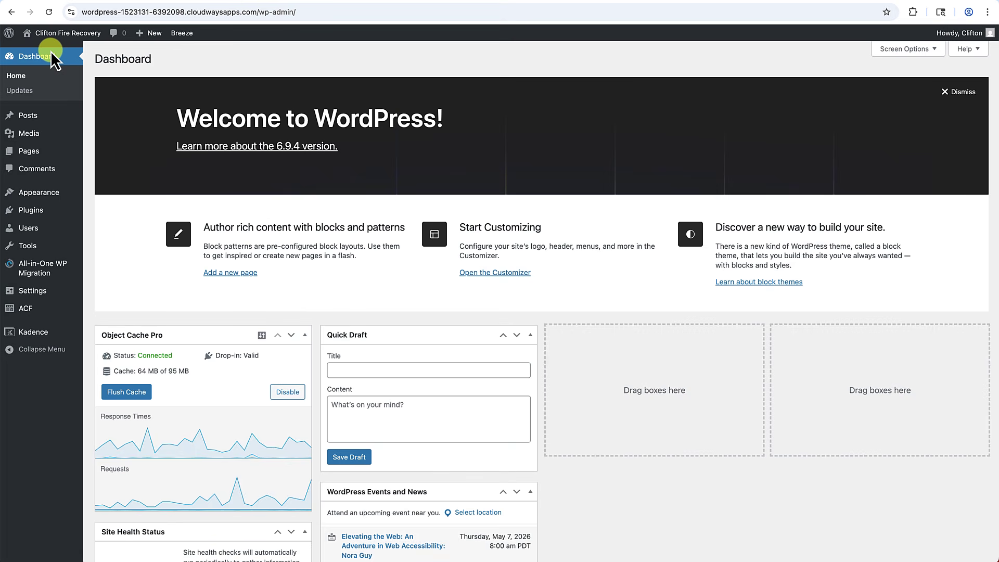
mouse_move(33, 151)
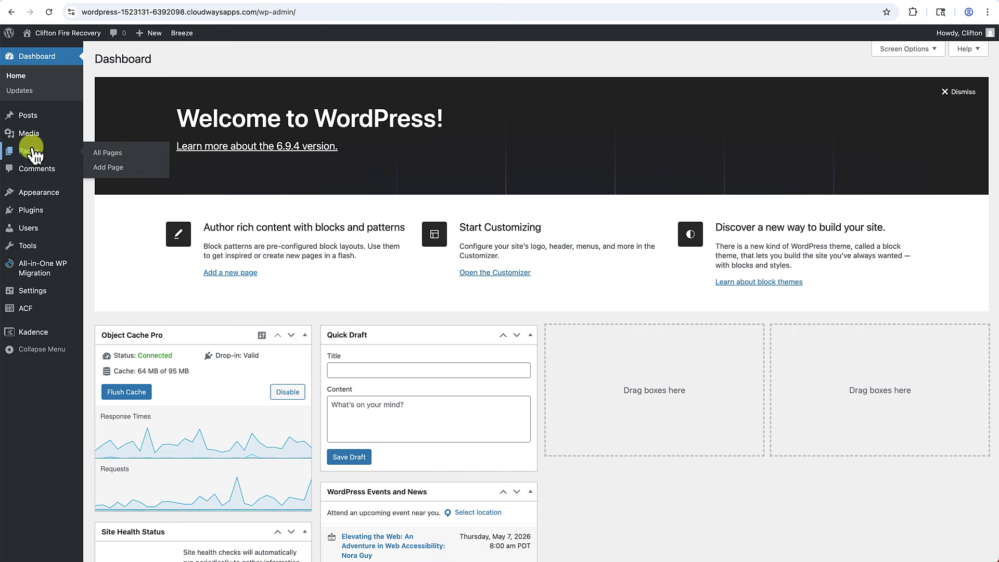
Publish a new page titled 'Home Page' and return to the pages list.
left_click(108, 168)
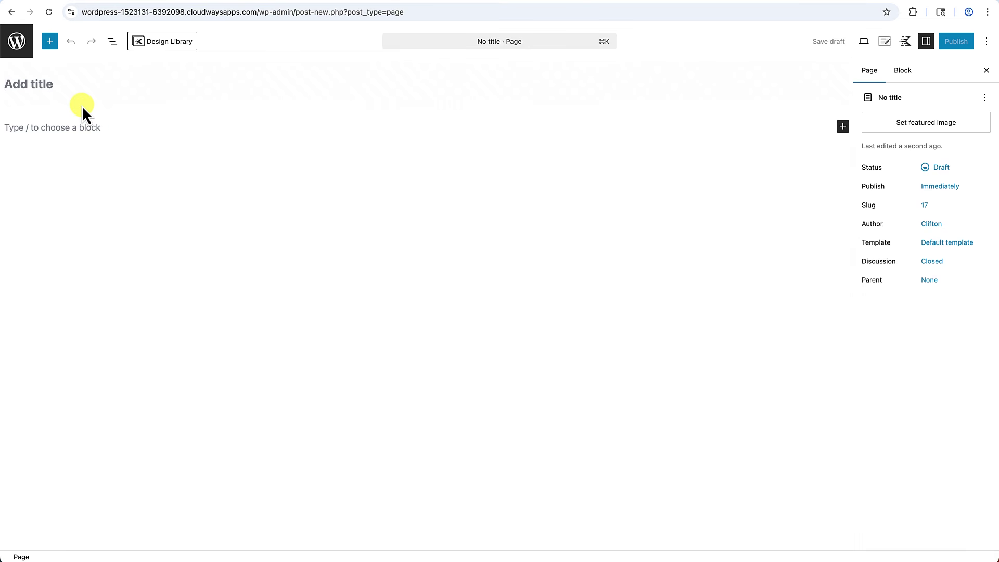
type("Home Page")
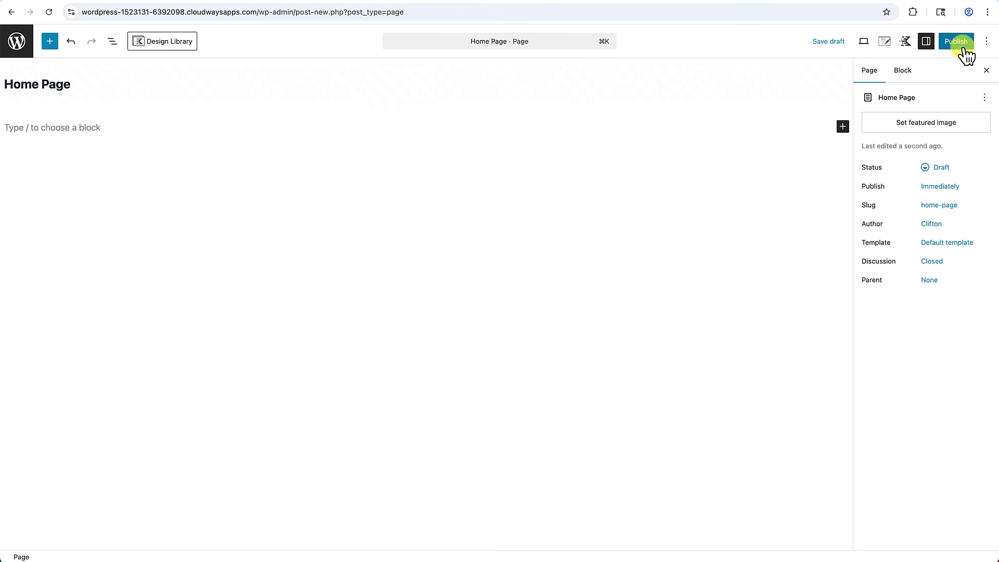
left_click(956, 41)
left_click(957, 42)
left_click(21, 42)
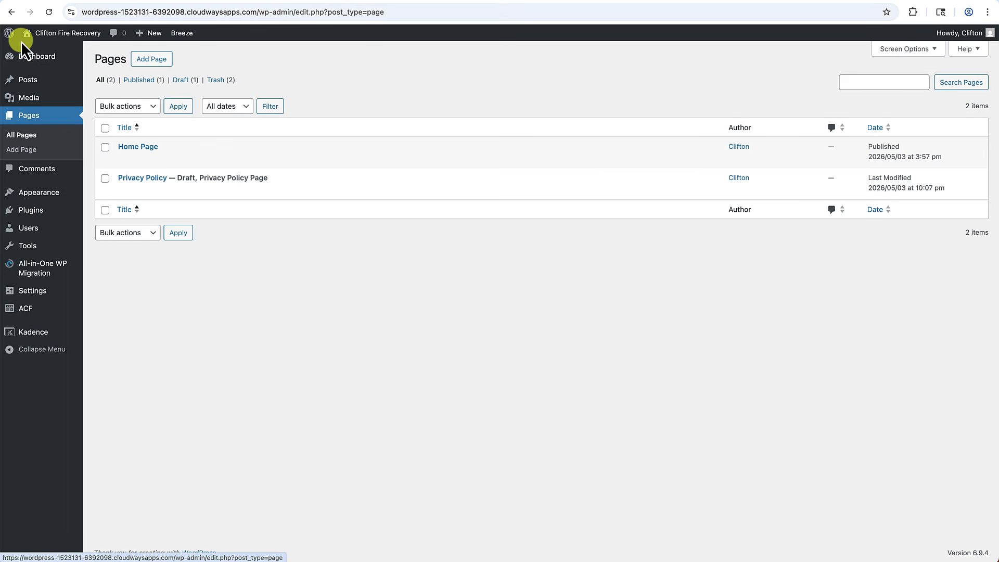
In Reading settings, set a static homepage of 'Home Page', save, and view the site.
mouse_move(15, 290)
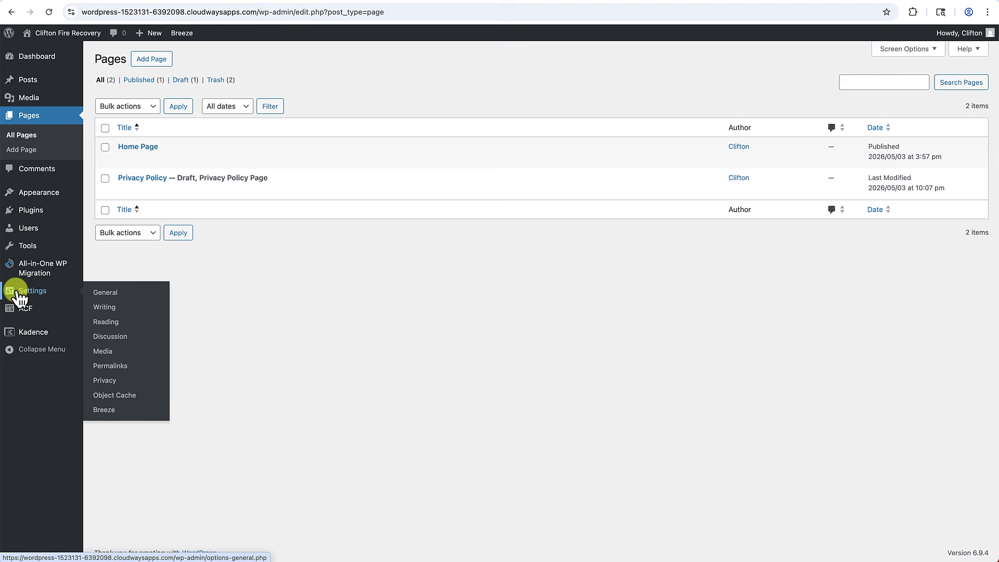
left_click(103, 321)
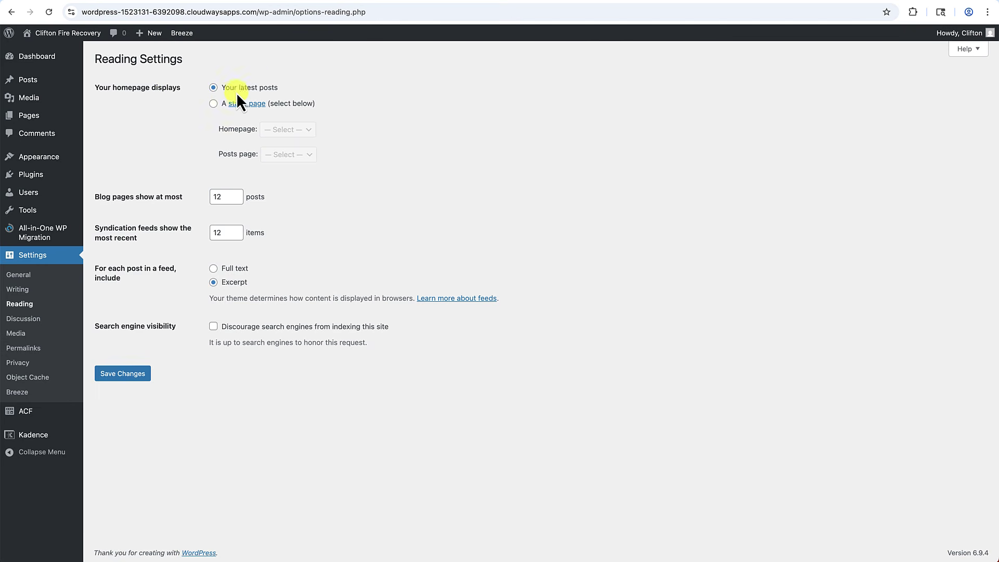
left_click(213, 104)
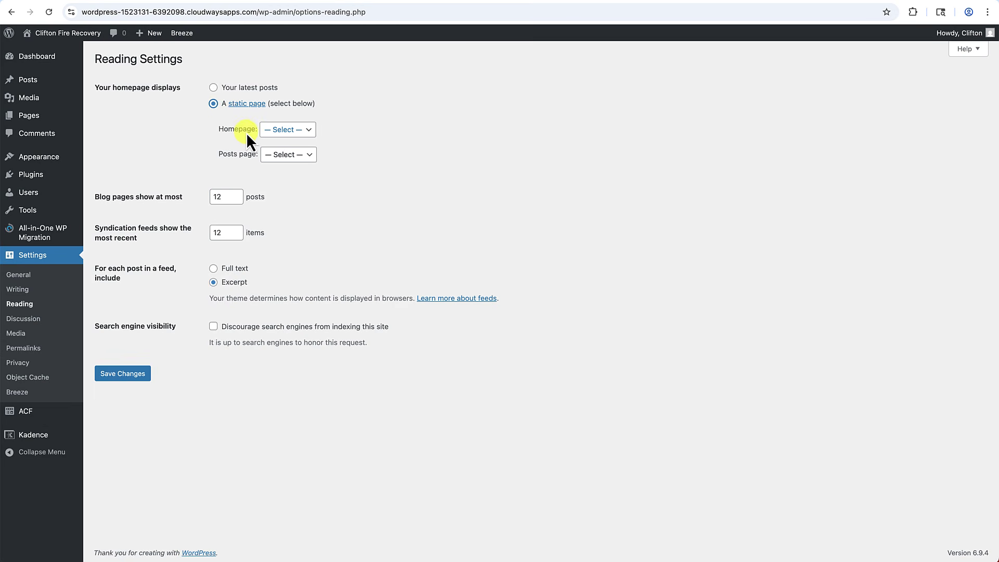
left_click(290, 131)
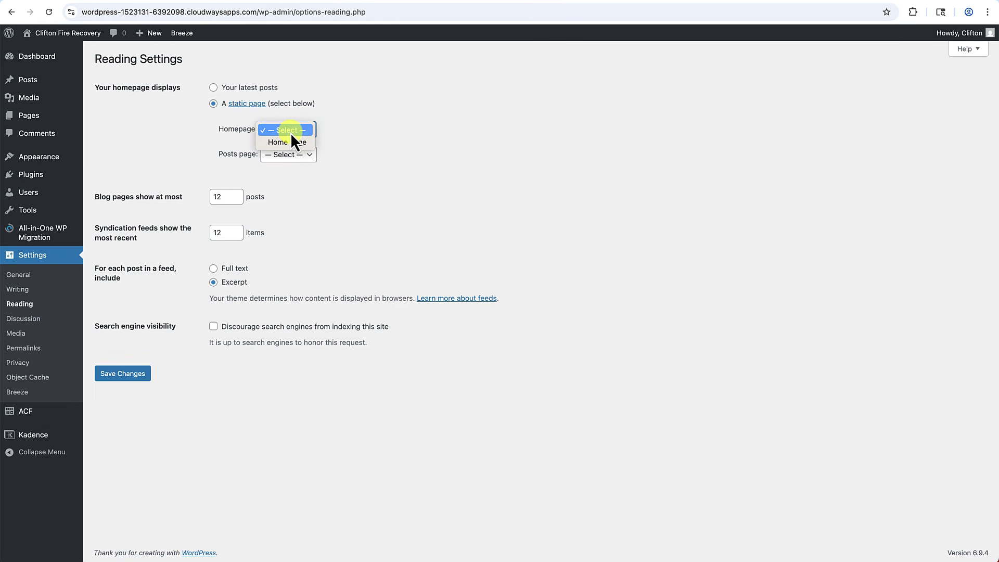
left_click(290, 141)
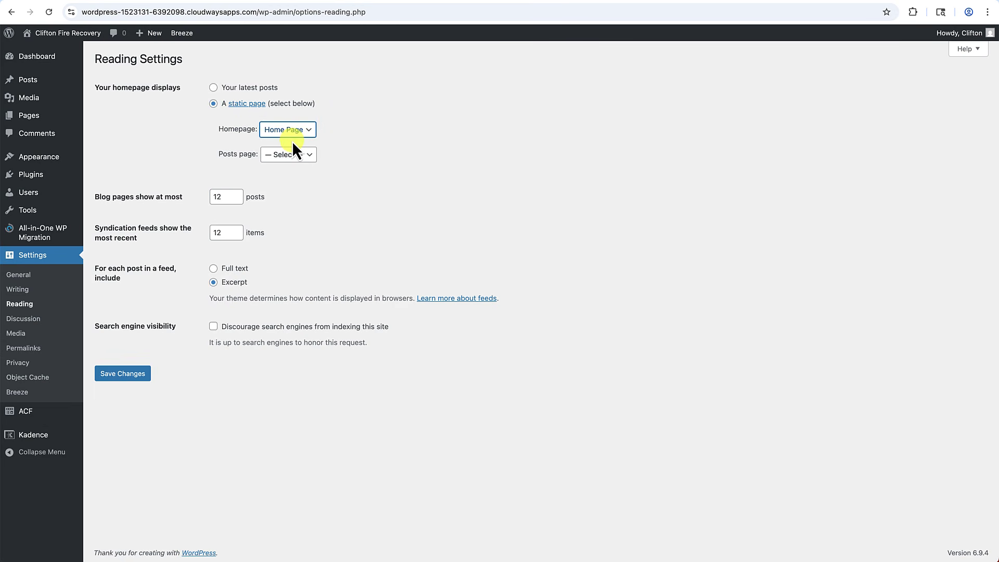
left_click(136, 376)
left_click(74, 36)
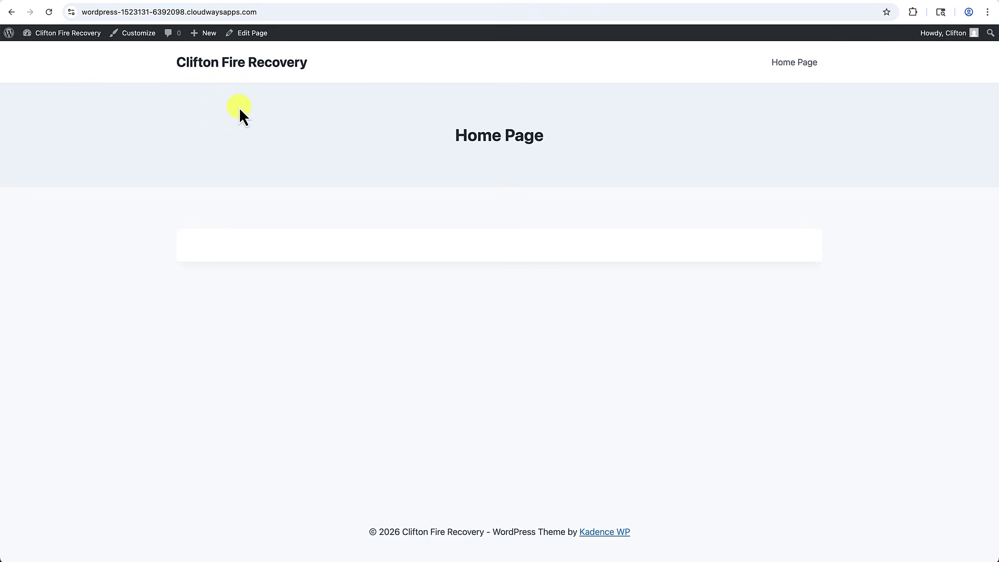
In the Customizer's Page Layout settings, turn off Show Page Title.
left_click(141, 43)
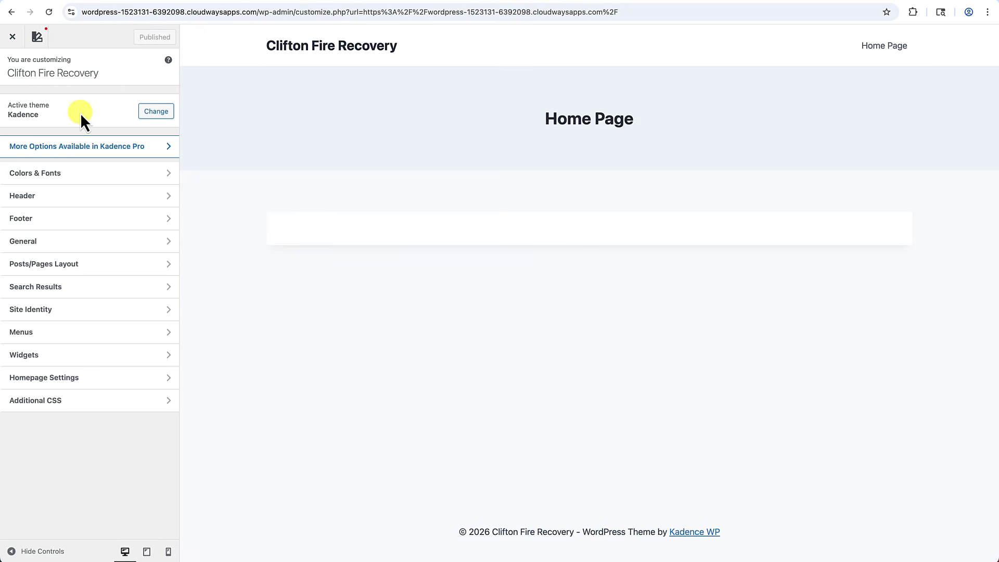
left_click(50, 264)
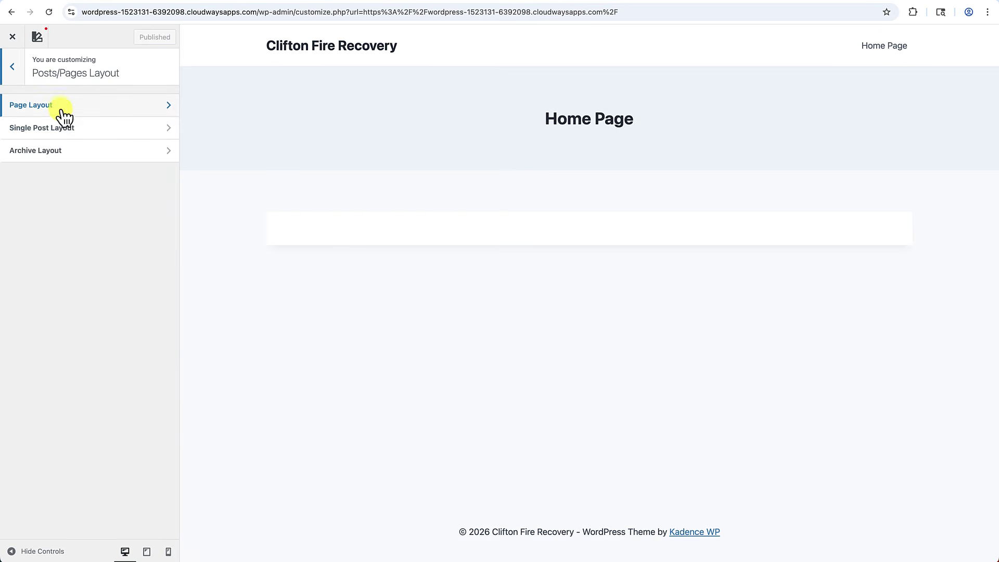
left_click(59, 109)
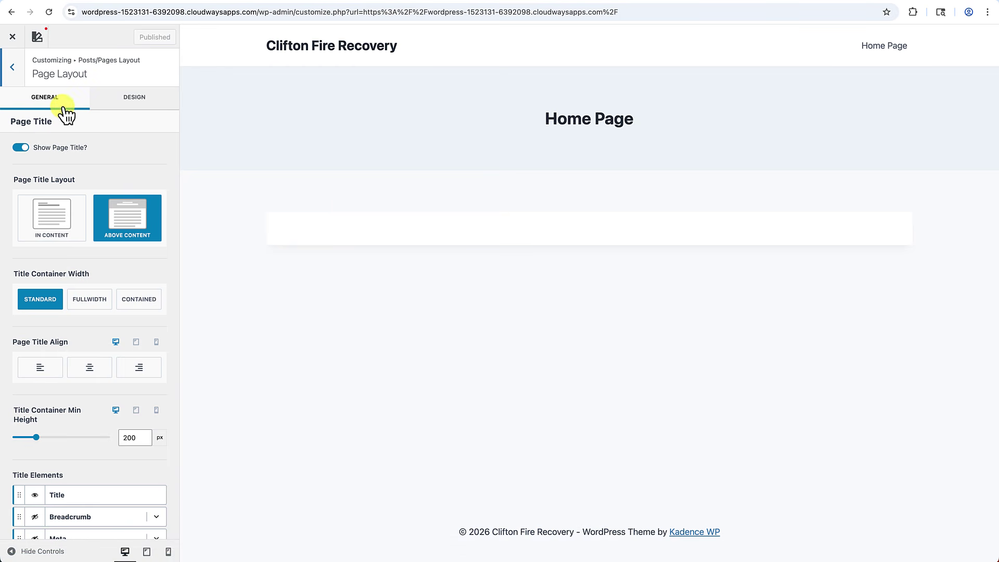
left_click(21, 147)
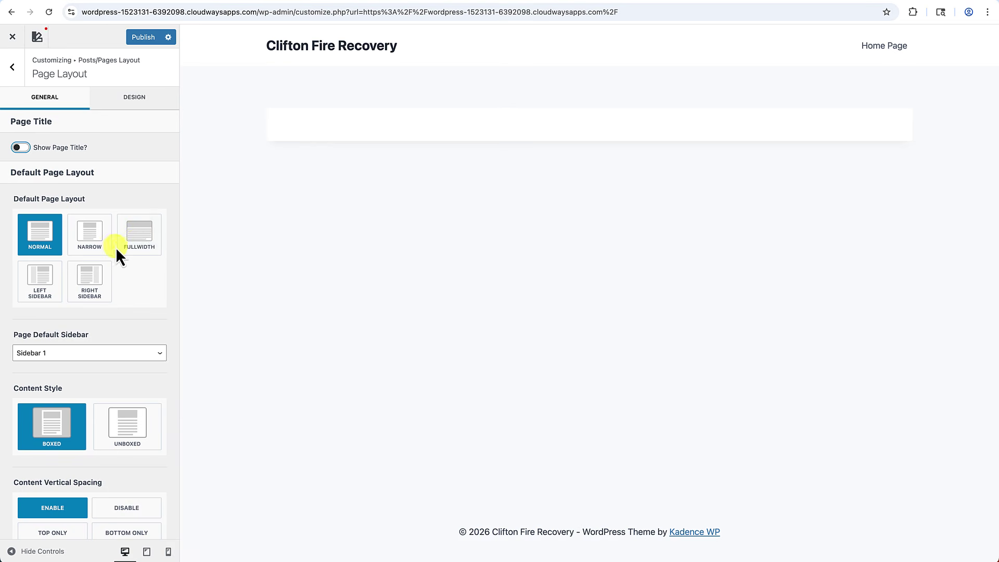
Set the page layout to Fullwidth and Unboxed with Vertical Spacing disabled, then publish.
left_click(139, 248)
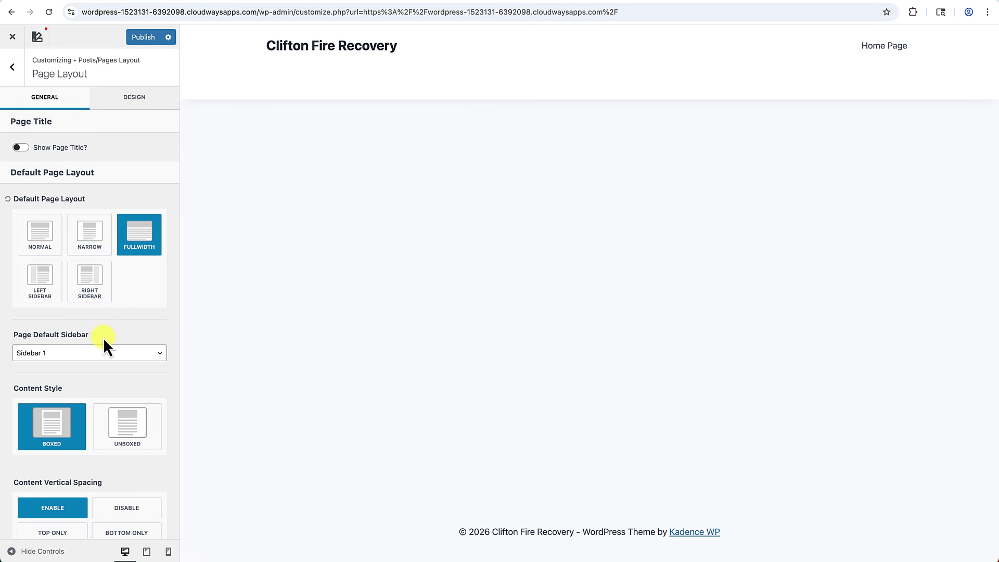
scroll(103, 341, "down", 2)
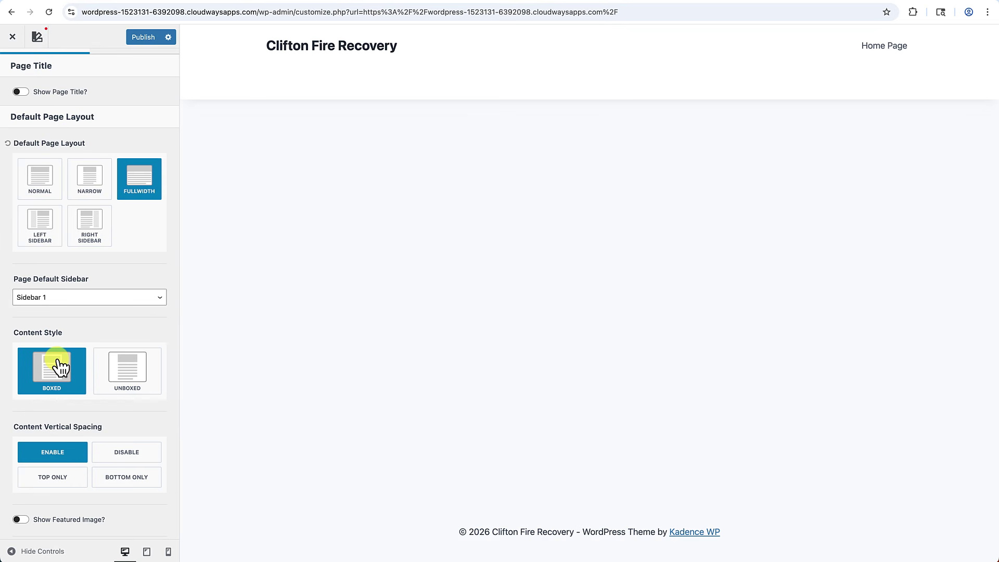
left_click(127, 371)
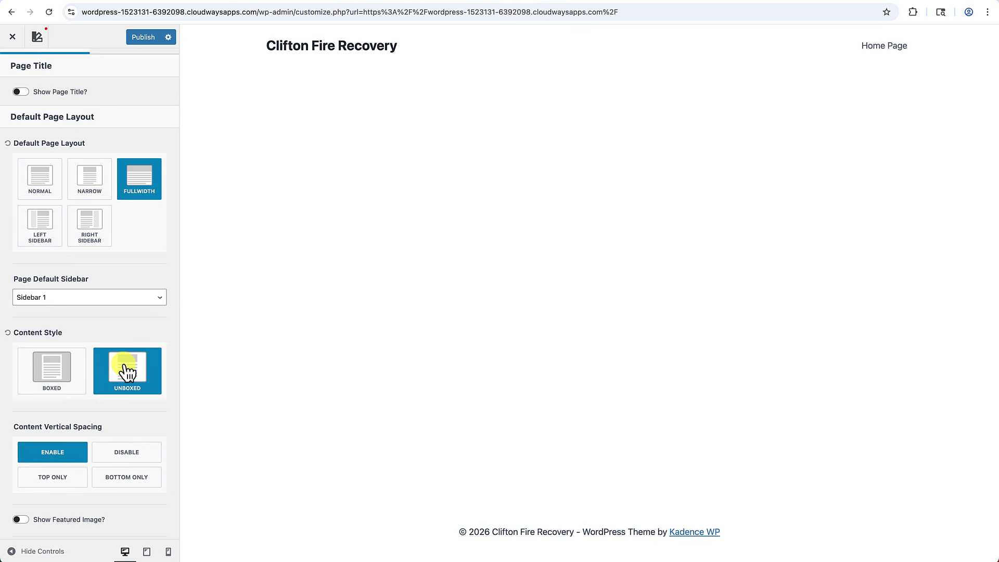
scroll(82, 442, "down", 2)
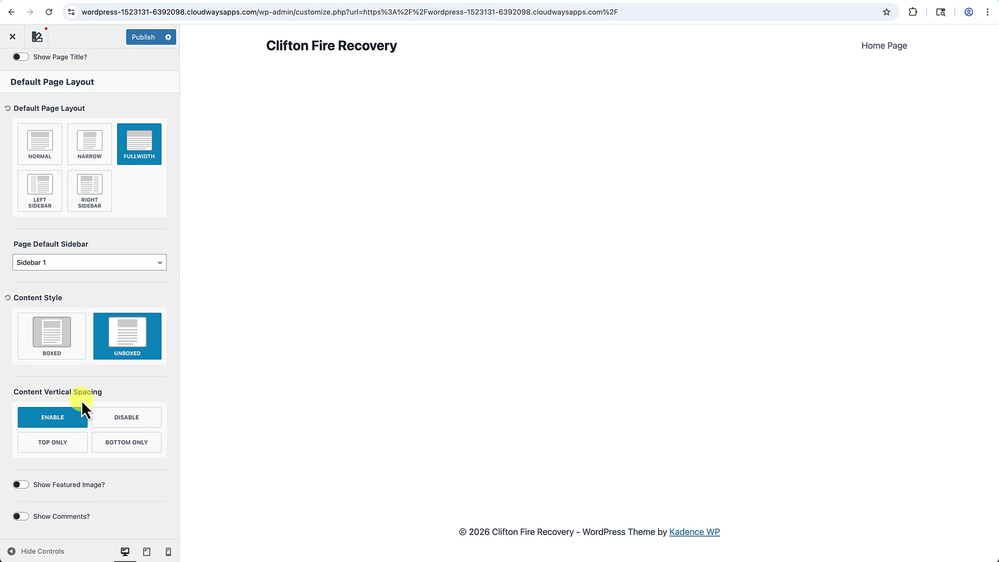
left_click(116, 425)
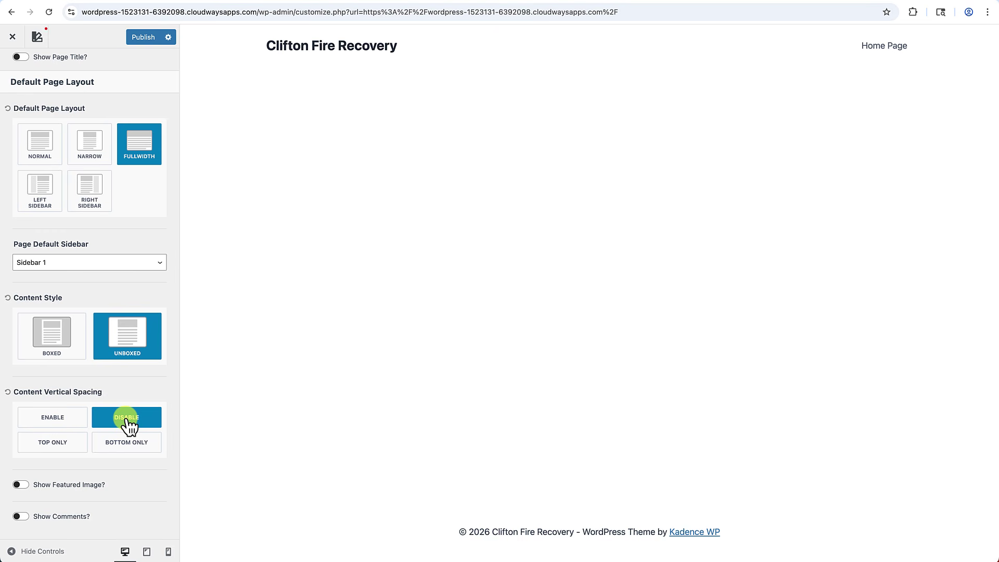
scroll(130, 426, "up", 3)
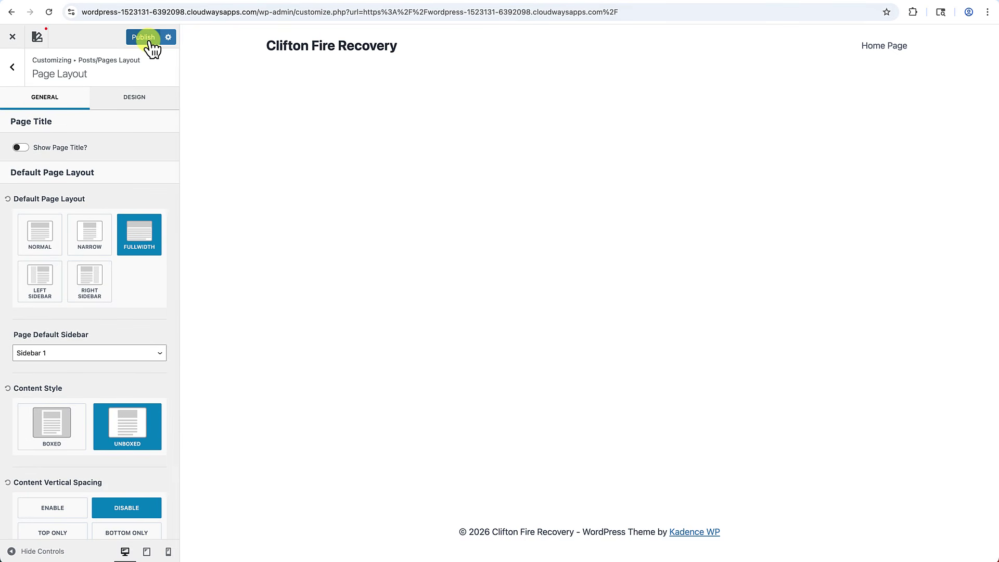
left_click(145, 37)
left_click(12, 37)
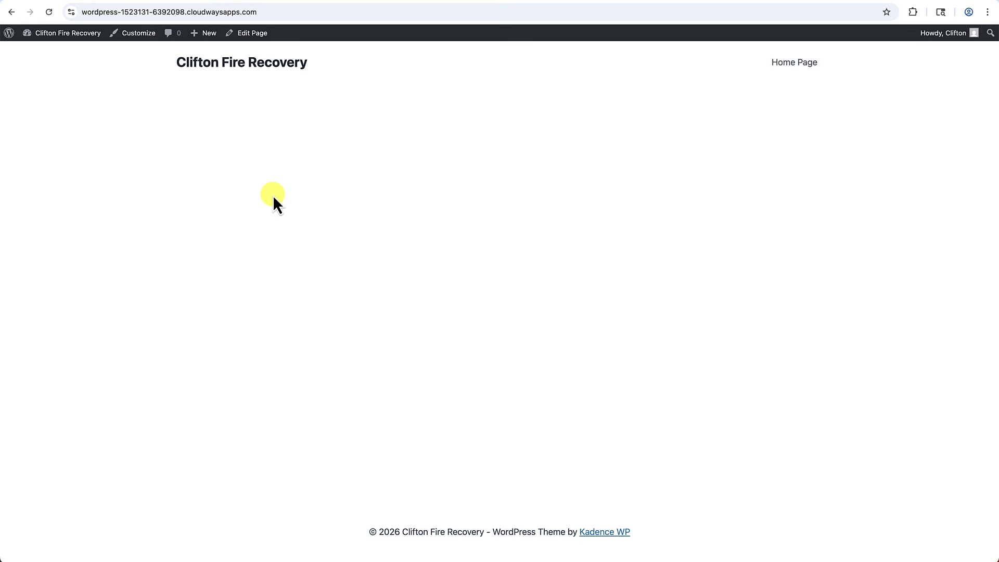
In the Customizer's Colors settings, change the first accent colour to dark red.
left_click(142, 37)
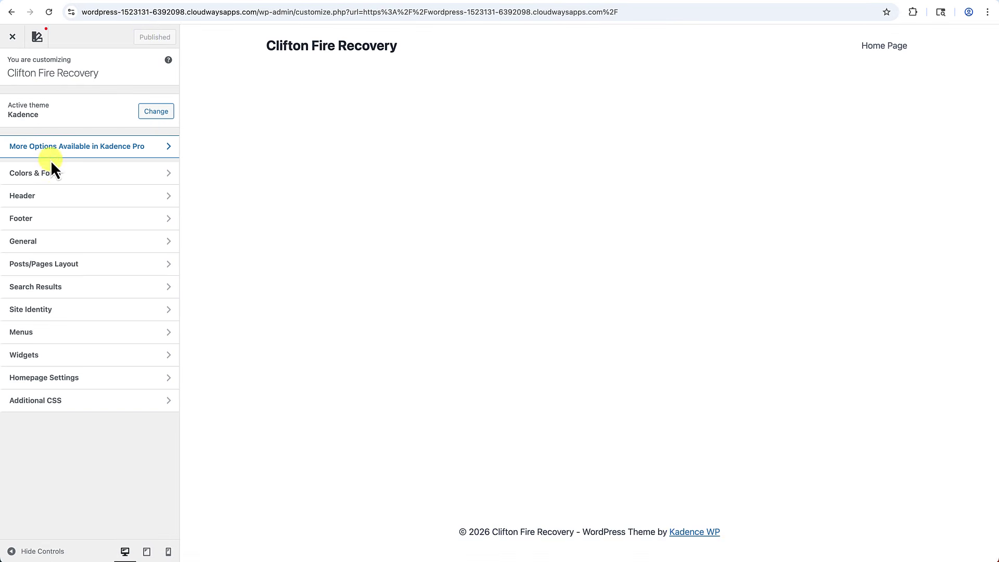
left_click(56, 176)
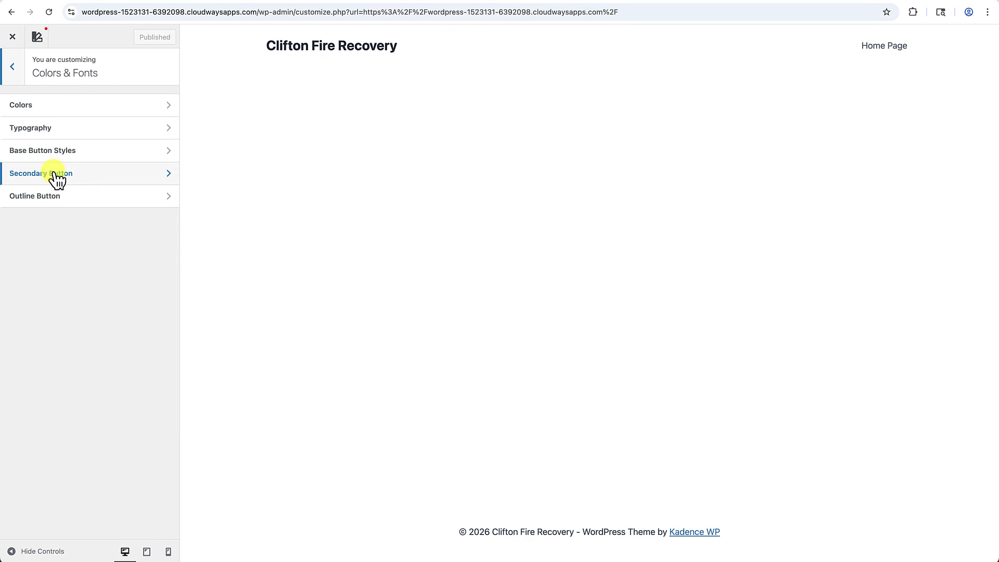
left_click(39, 112)
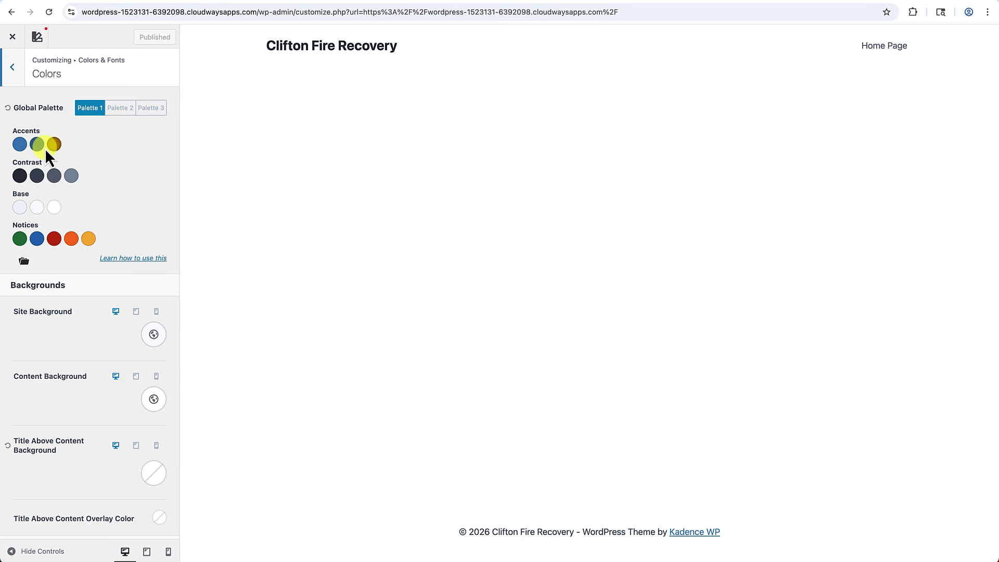
left_click(19, 149)
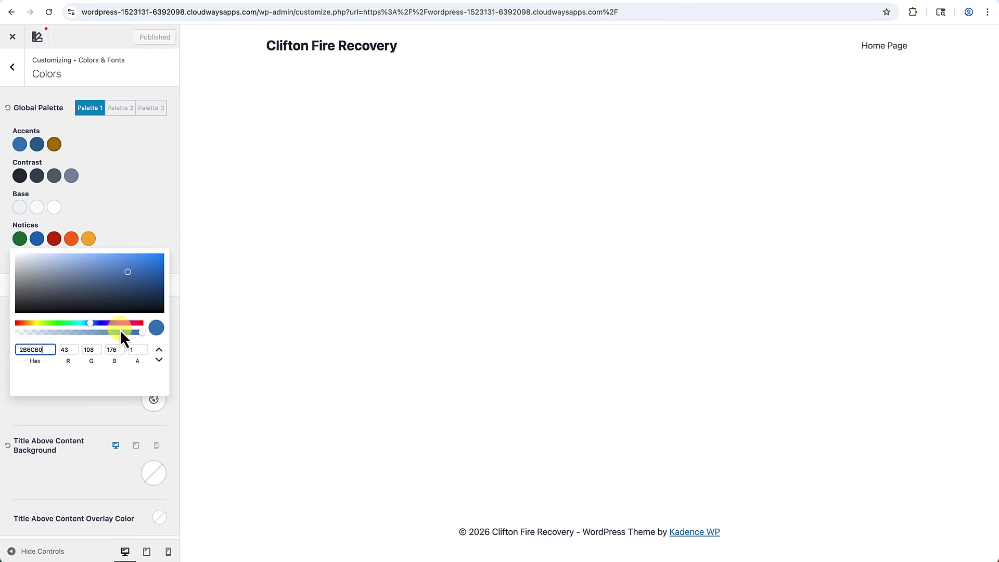
left_click(138, 324)
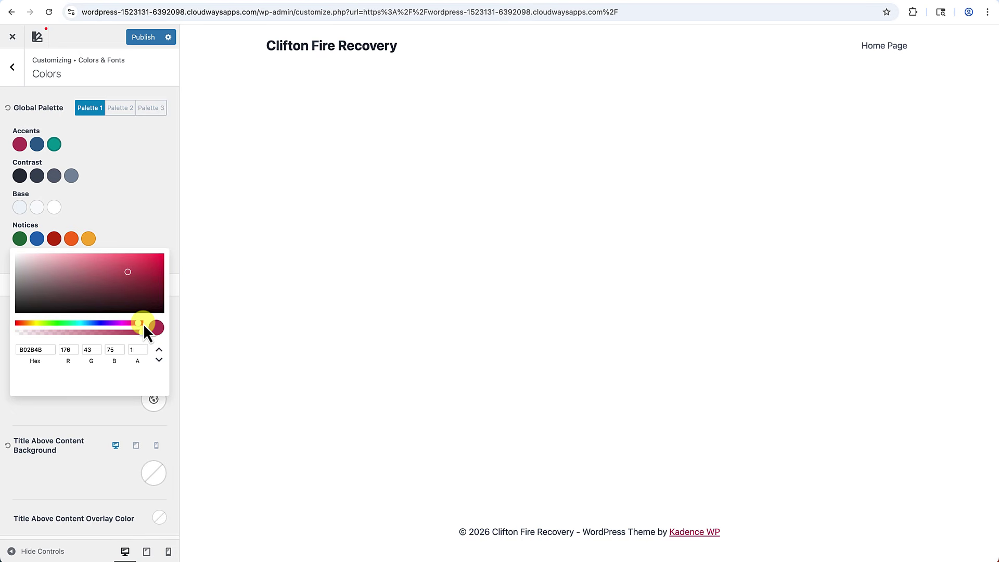
left_click(120, 201)
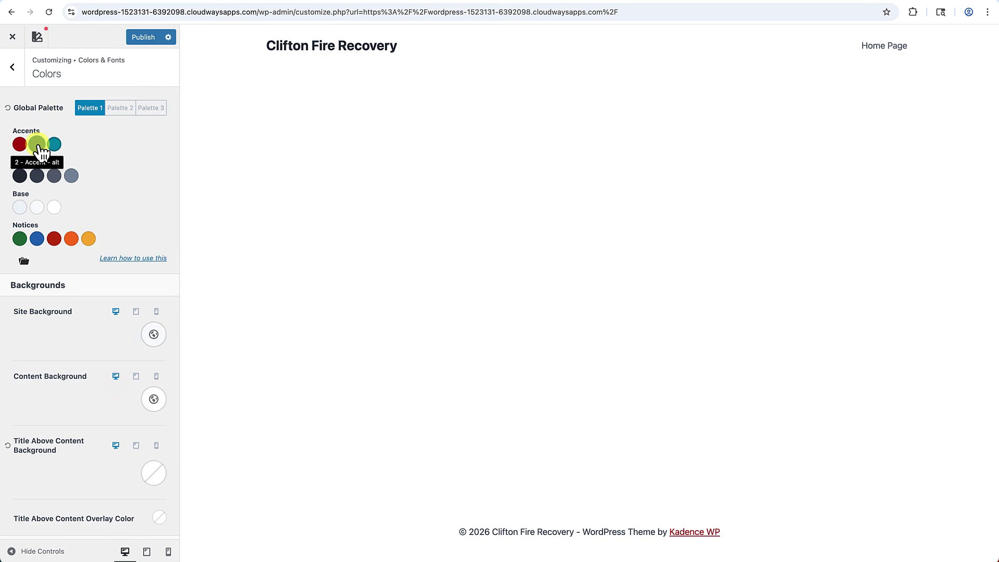
Change the second accent colour of the global palette to bright red.
left_click(38, 145)
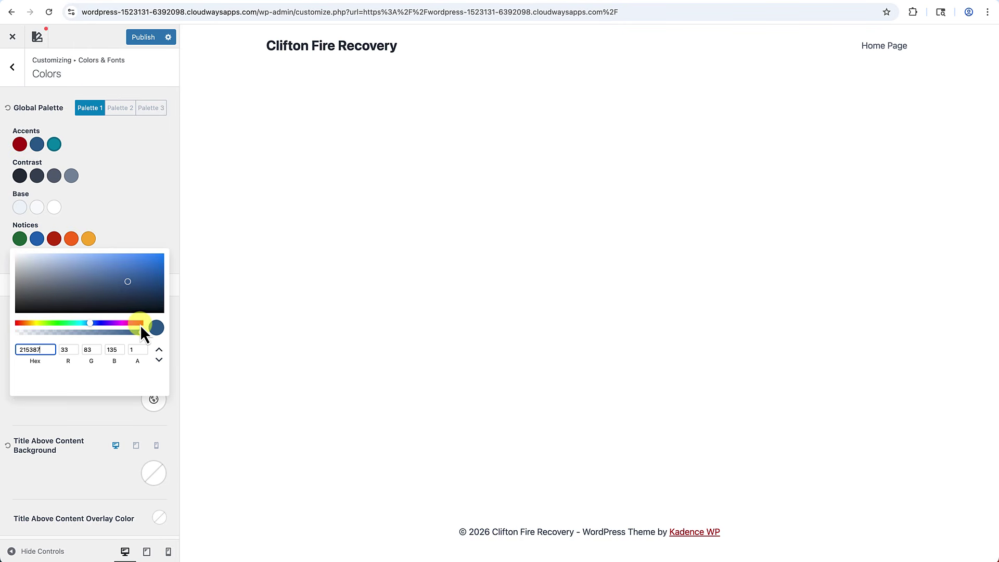
left_click(140, 324)
left_click_drag(139, 324, 141, 325)
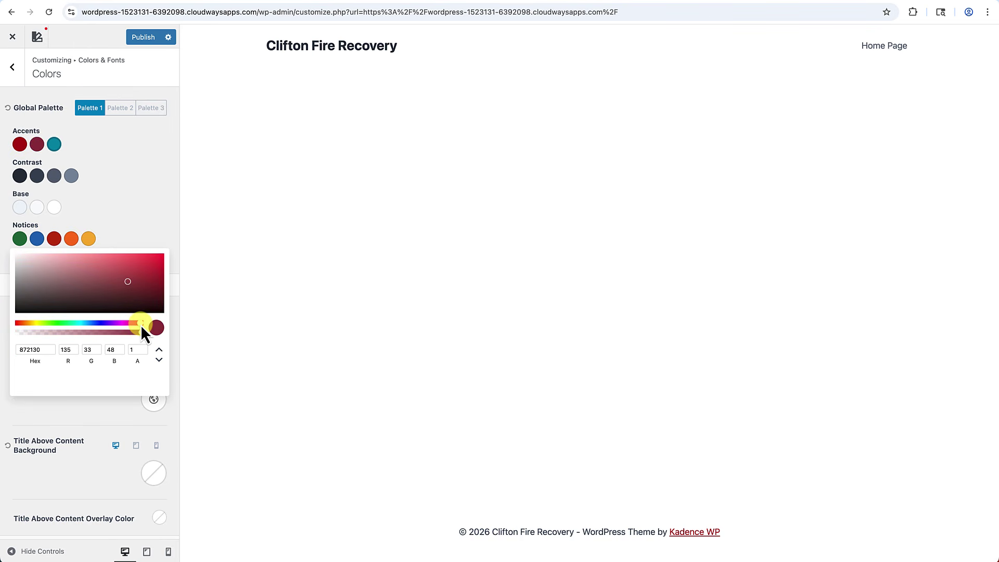
left_click(162, 264)
left_click(21, 176)
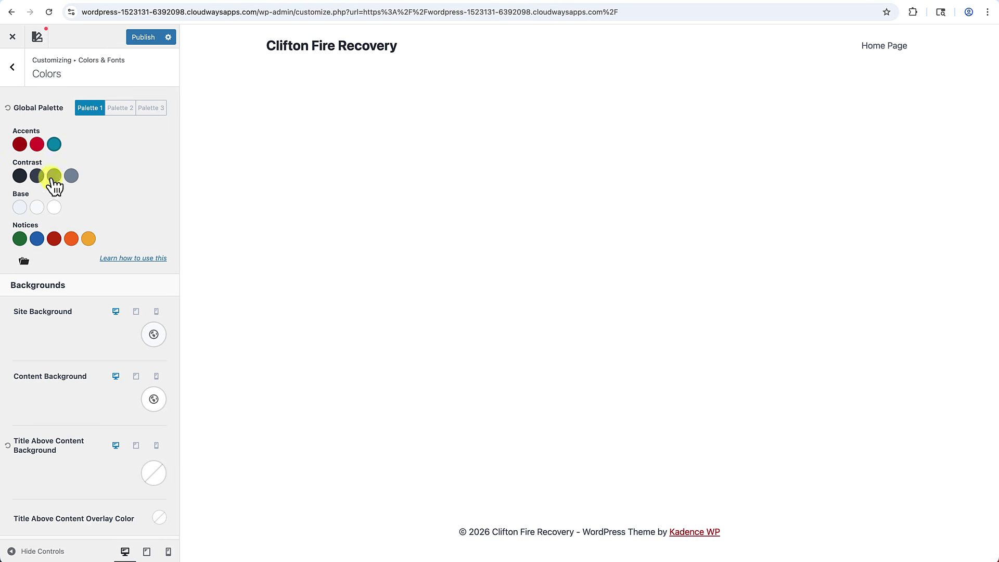
Set the first three Contrast colours to a neutral near-black and neutral greys.
left_click(20, 176)
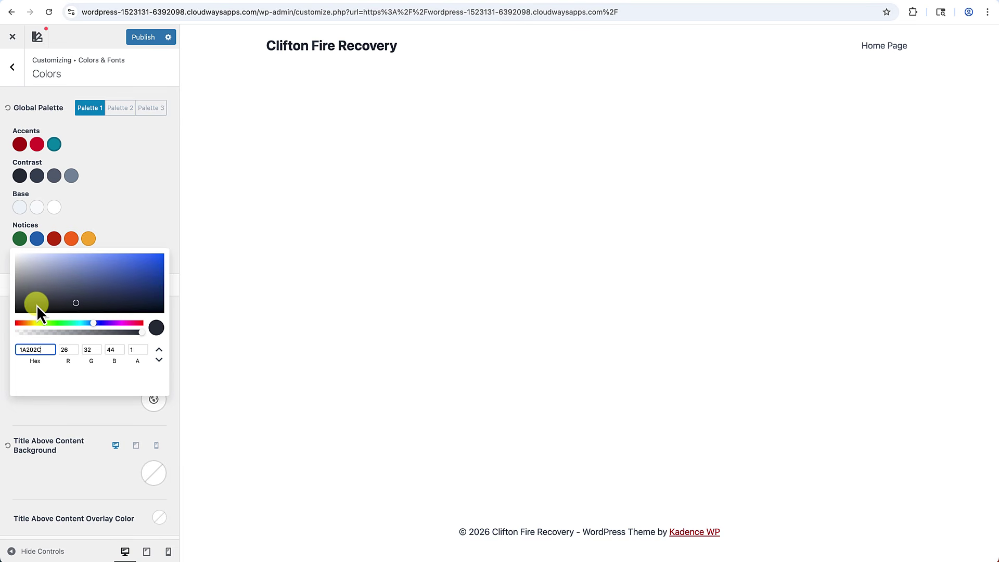
left_click(18, 305)
left_click(37, 176)
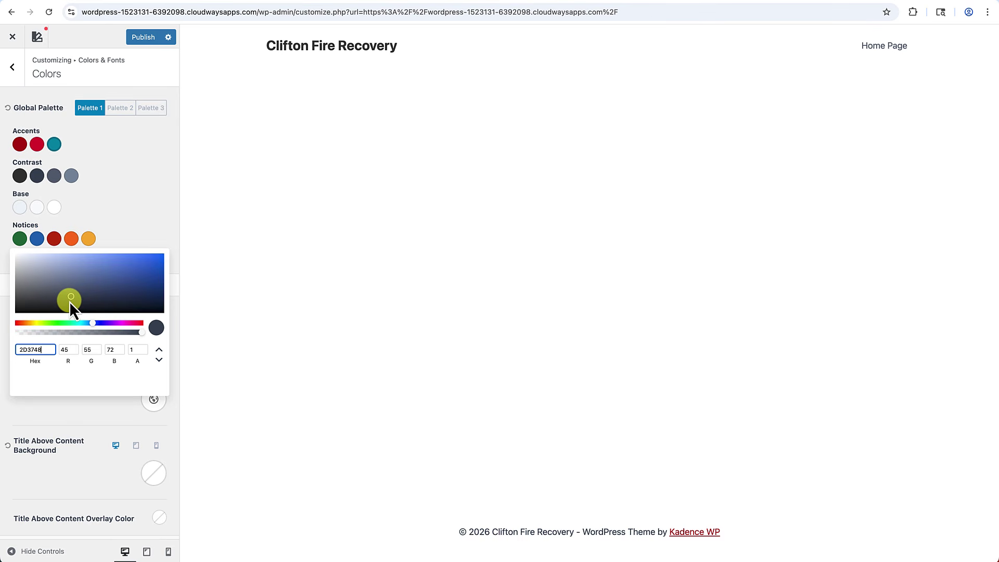
left_click(17, 299)
left_click(57, 181)
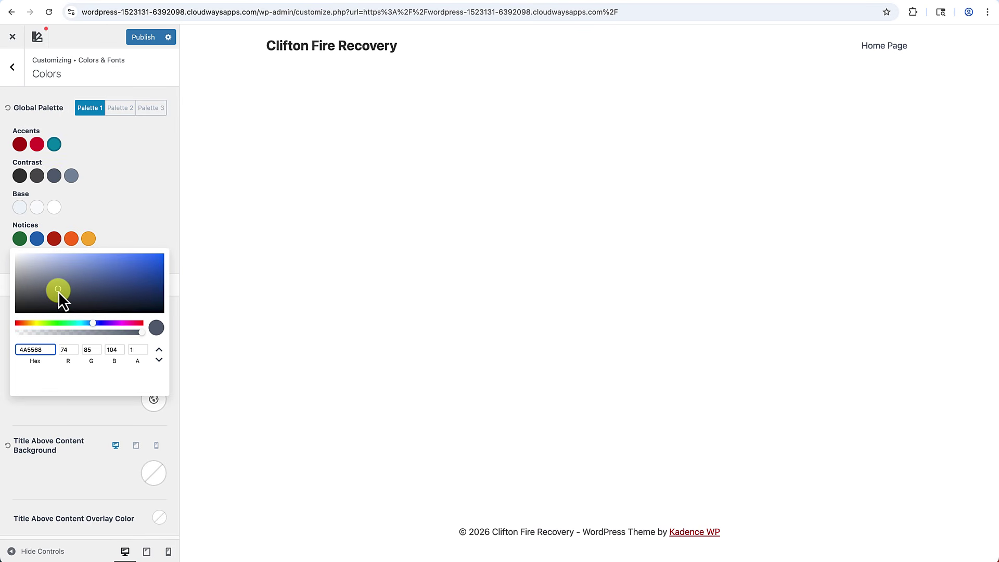
left_click(17, 295)
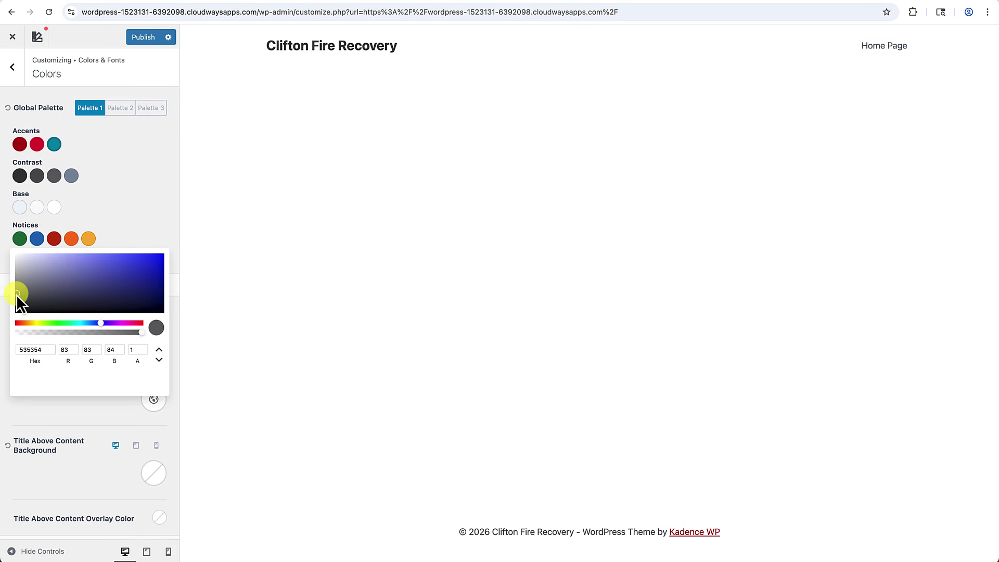
Change the fourth Contrast colour from slate 718096 to a pale warm taupe, 968A71.
left_click(73, 177)
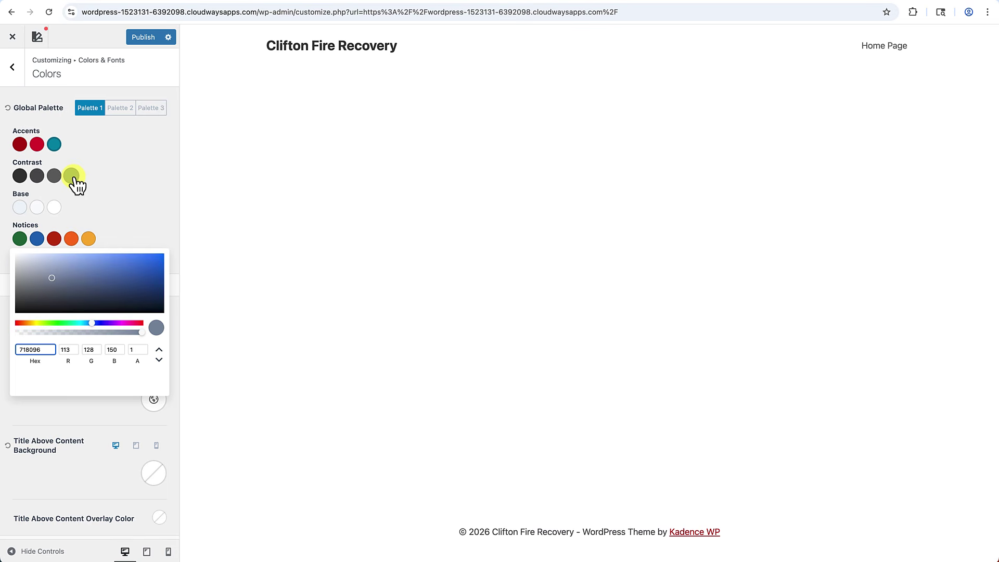
left_click(55, 279)
left_click_drag(92, 323, 30, 324)
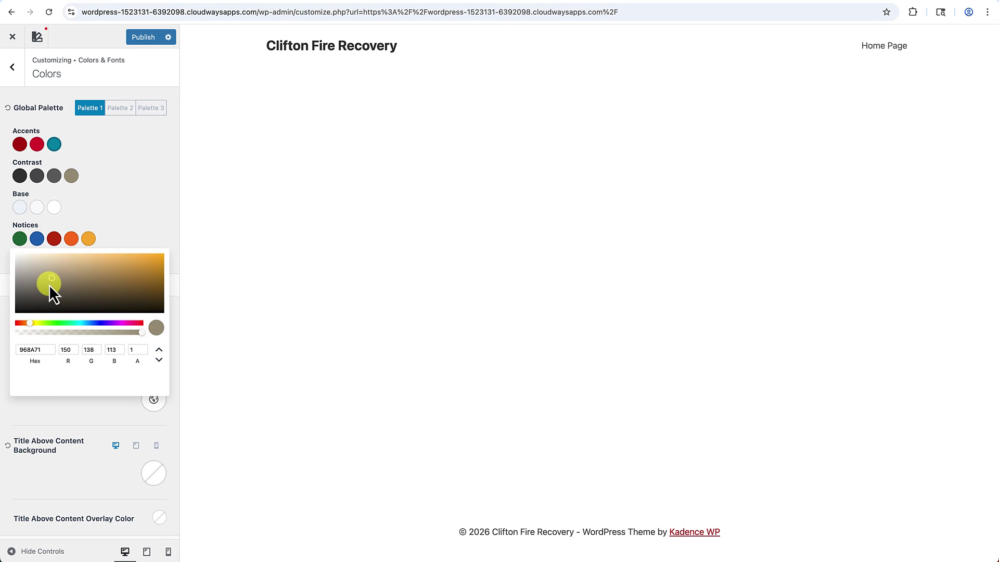
left_click_drag(43, 271, 35, 274)
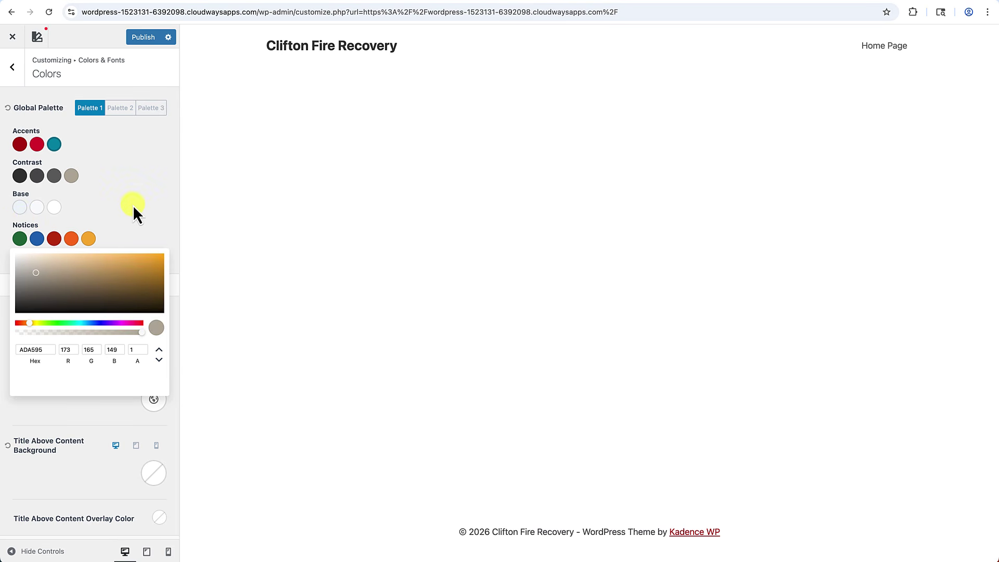
Warm the first two Base colours to cream tints such as FCFAF7, then go back to Colors & Fonts.
left_click(20, 208)
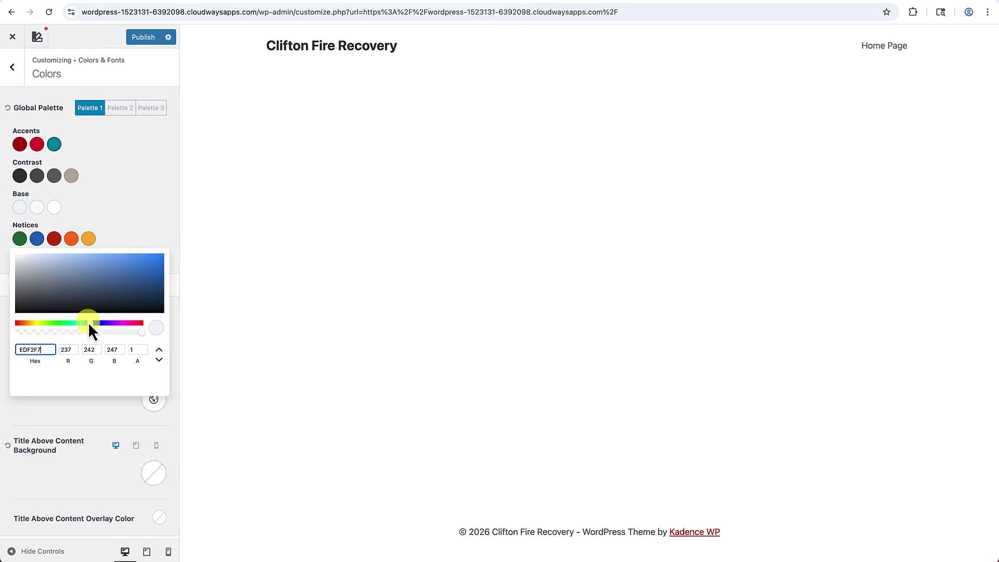
left_click_drag(89, 323, 30, 323)
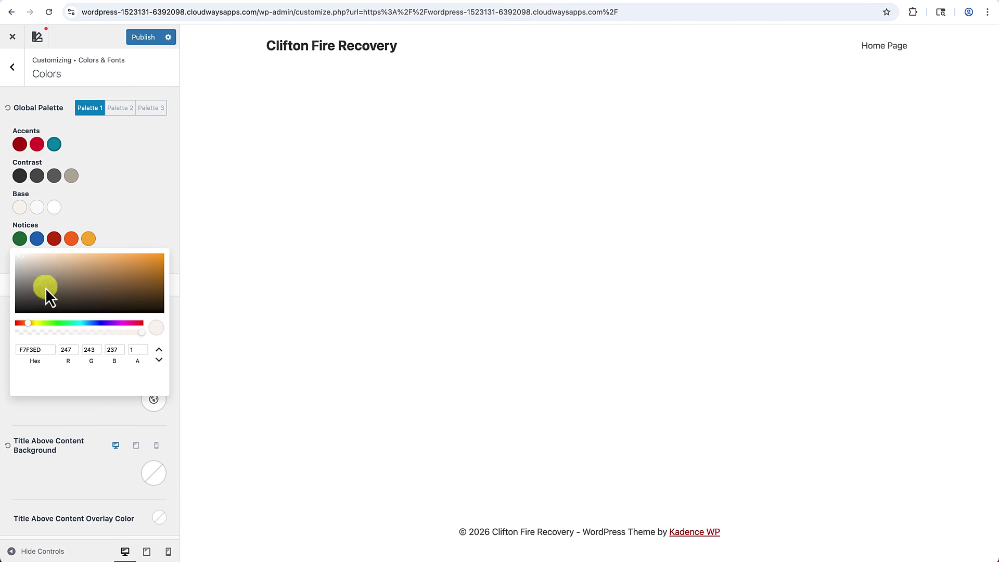
left_click(38, 208)
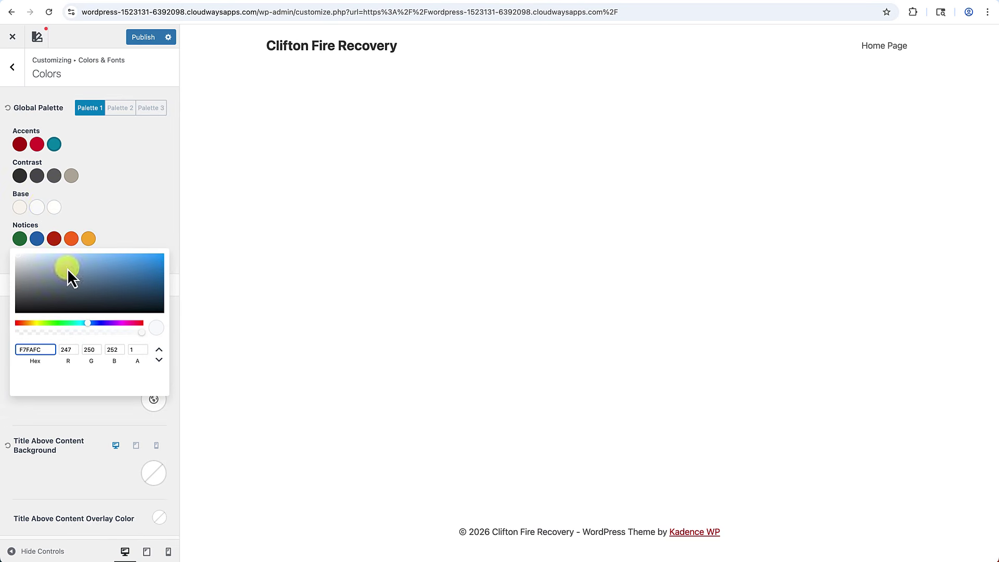
left_click(88, 323)
left_click_drag(88, 324, 27, 323)
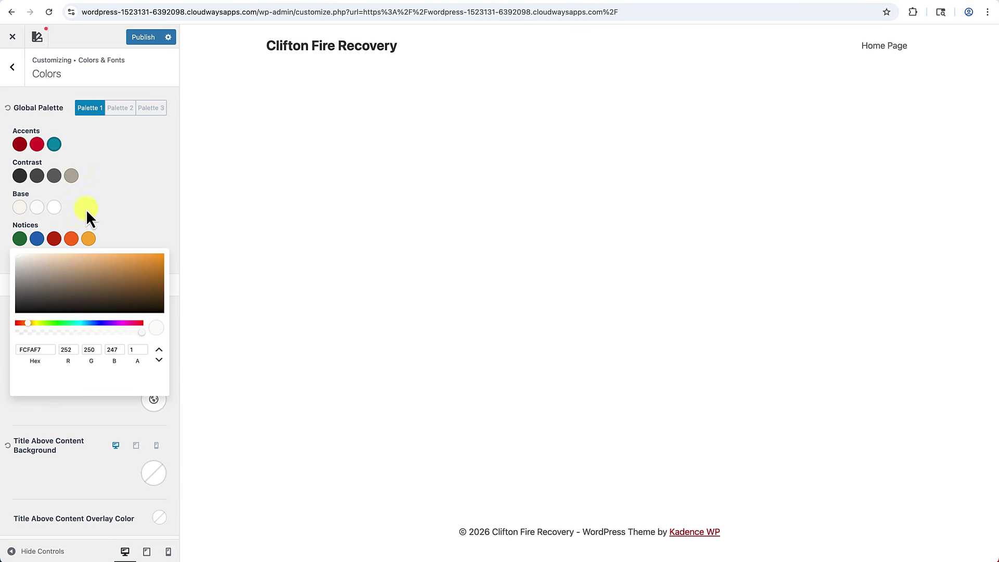
left_click(64, 212)
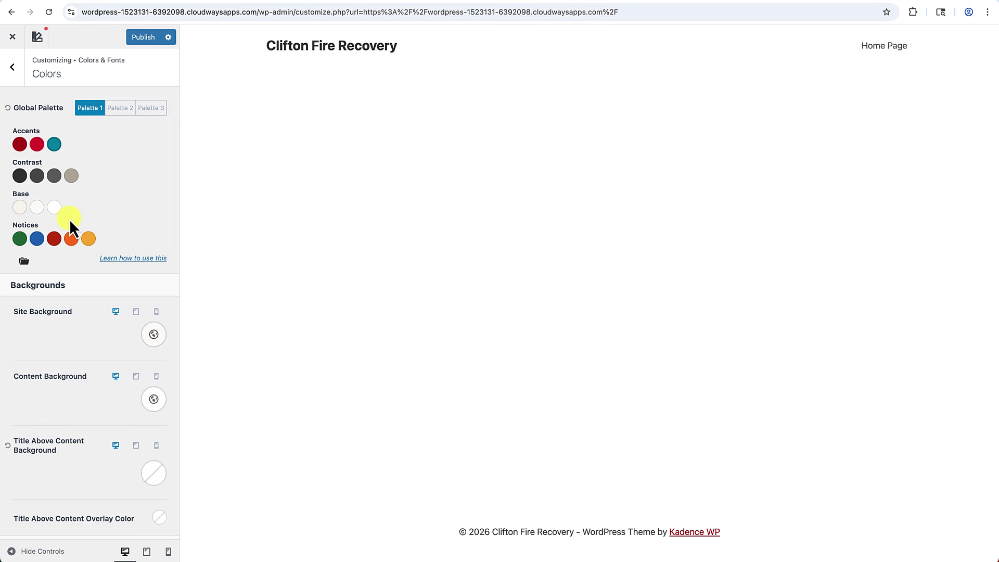
left_click(13, 68)
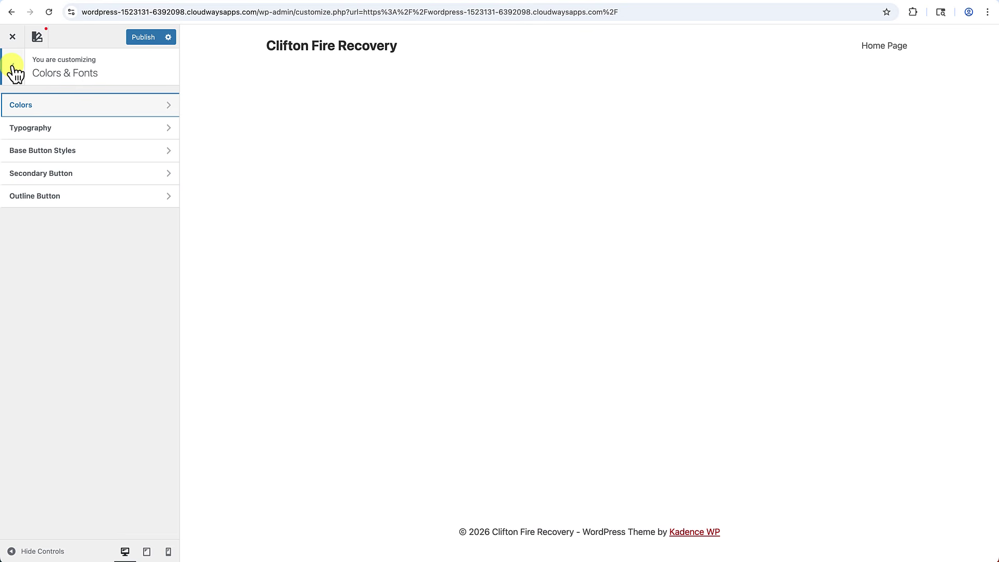
In Typography, set the base font to Inter at 16px.
left_click(65, 138)
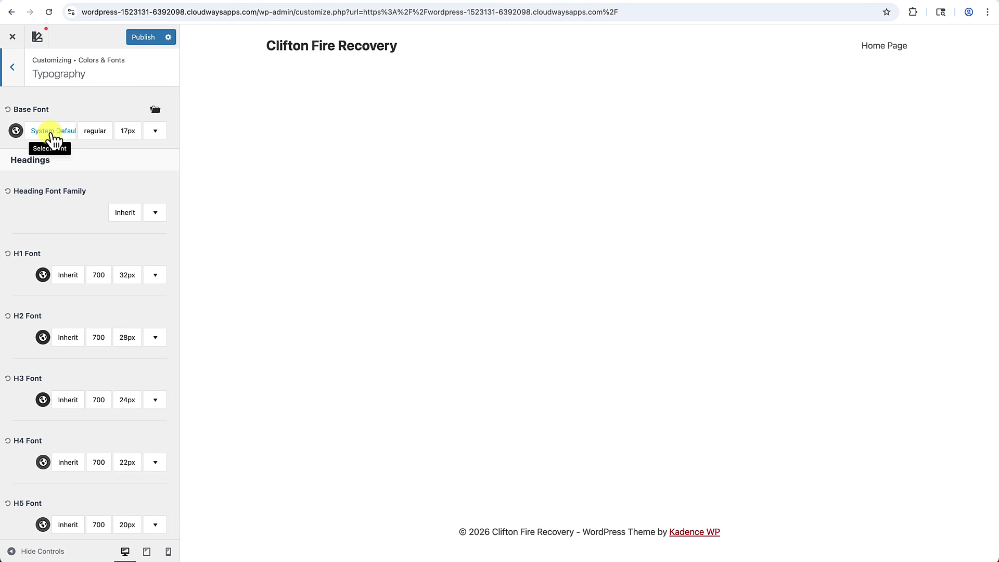
left_click(52, 133)
left_click(52, 133)
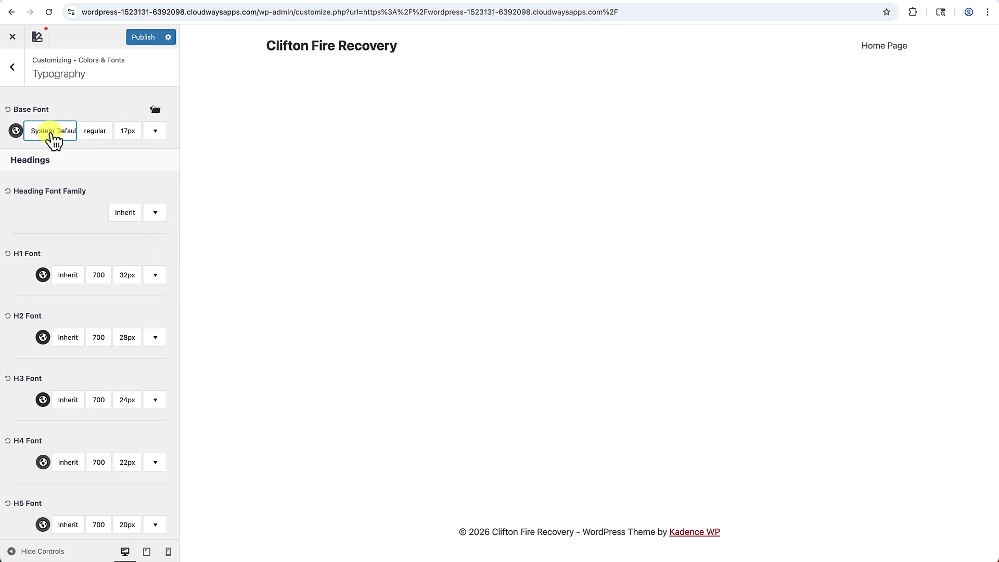
left_click(53, 133)
left_click(52, 134)
left_click(52, 133)
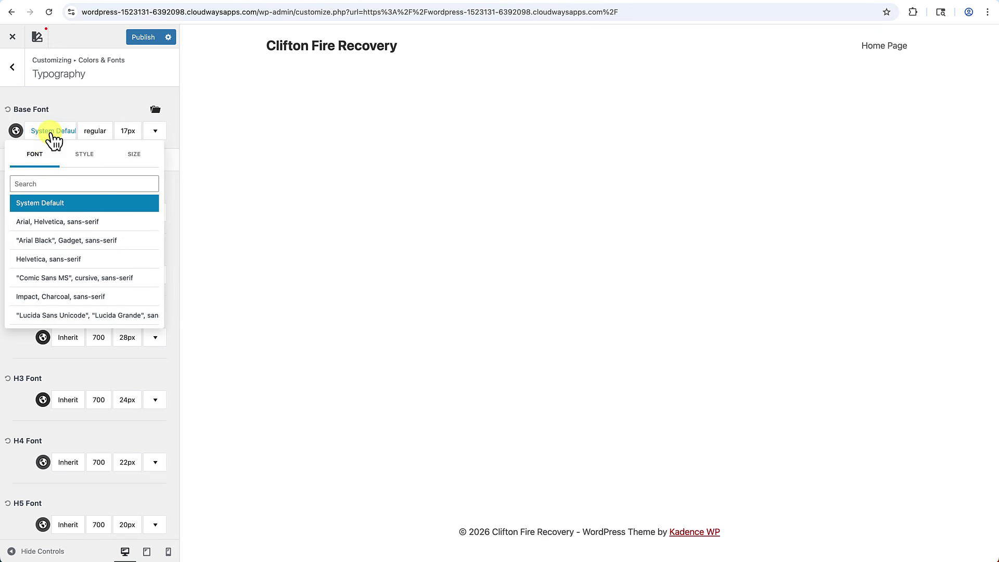
left_click(46, 183)
type("inter")
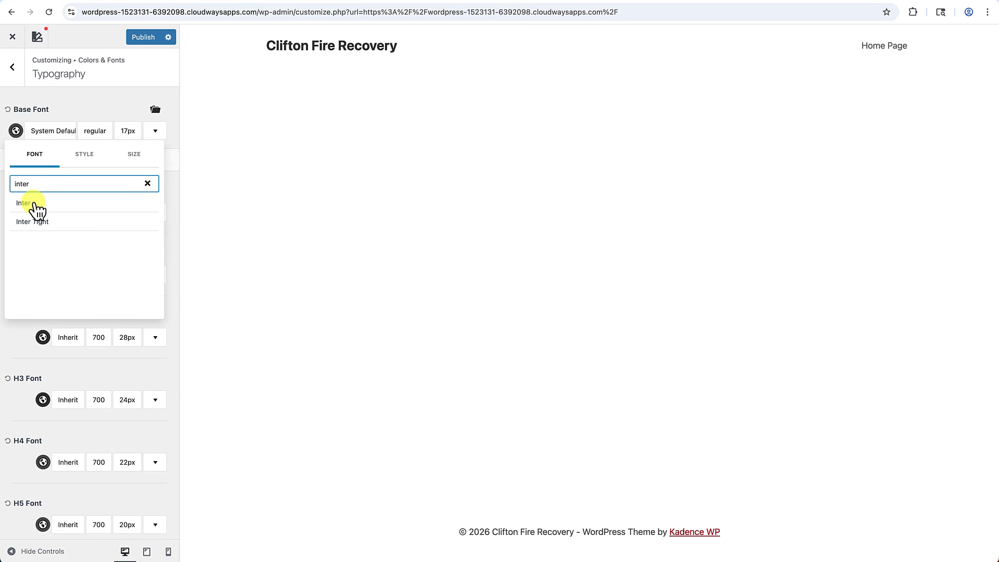
left_click(36, 207)
left_click(94, 161)
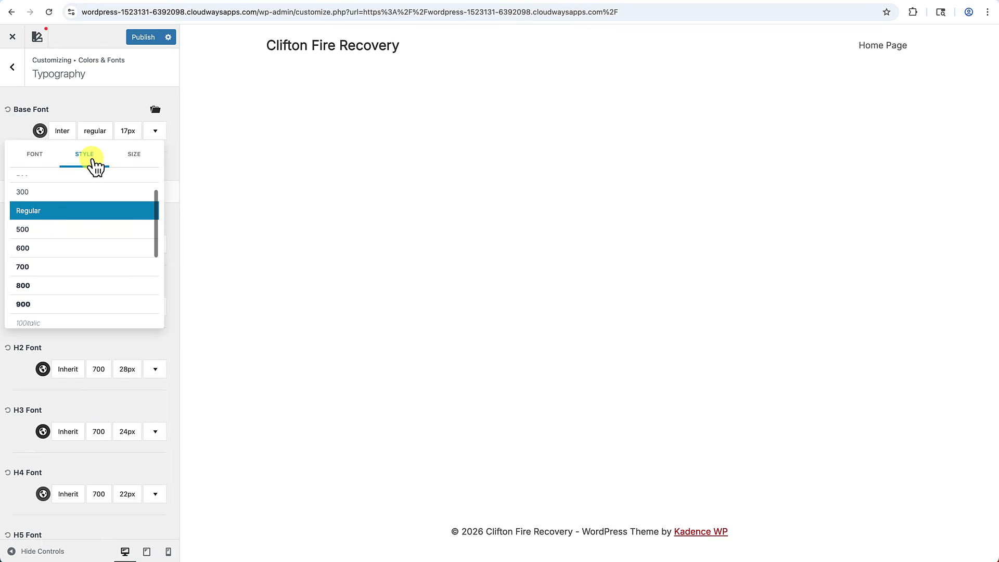
left_click(136, 166)
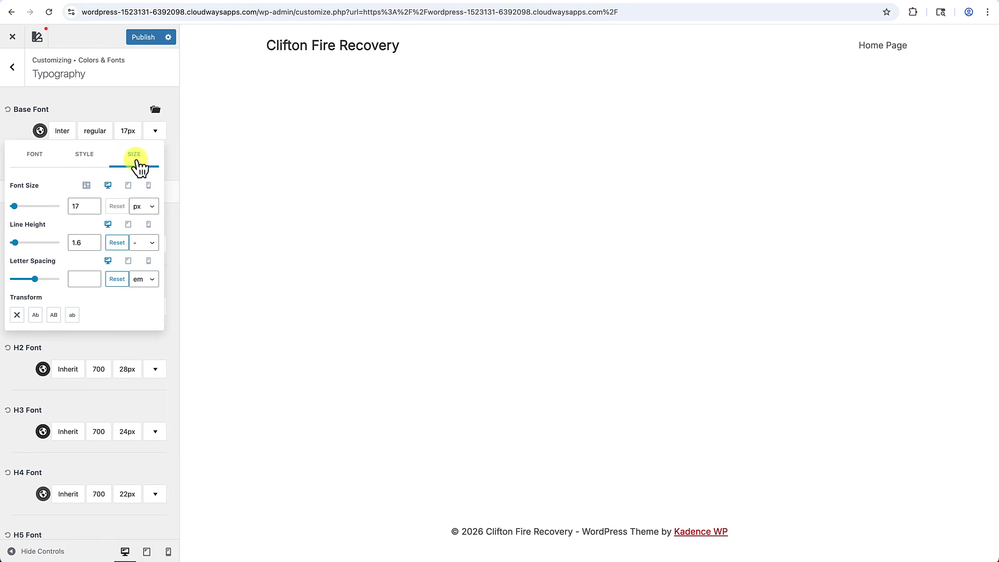
left_click(94, 209)
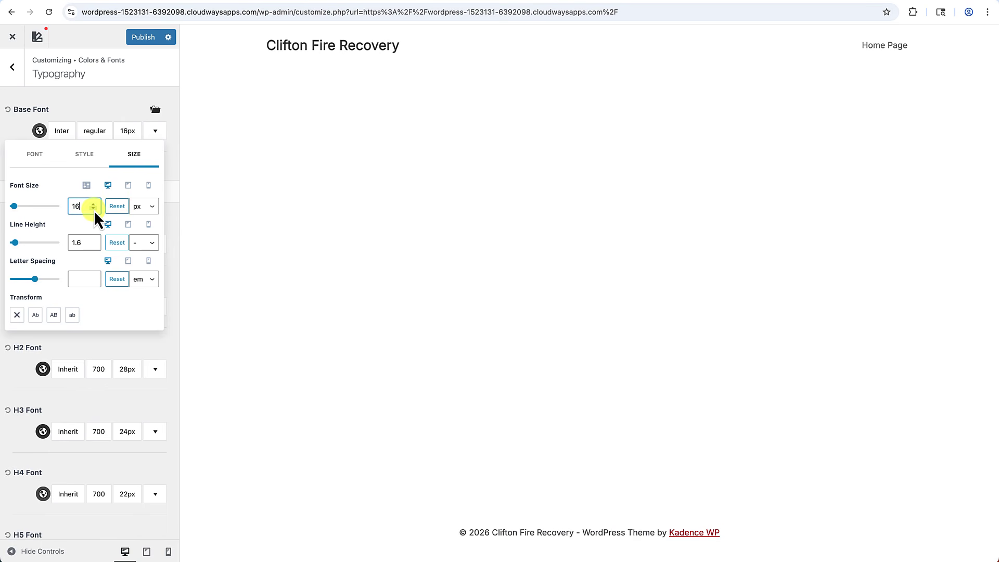
left_click(118, 105)
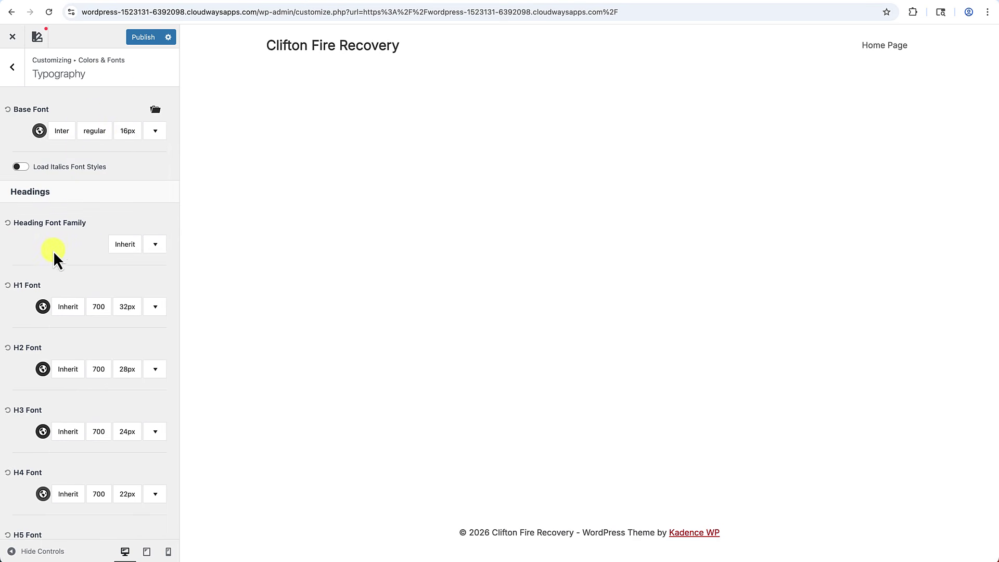
Set the heading font family to Poppins and publish the colour and font changes.
left_click(125, 244)
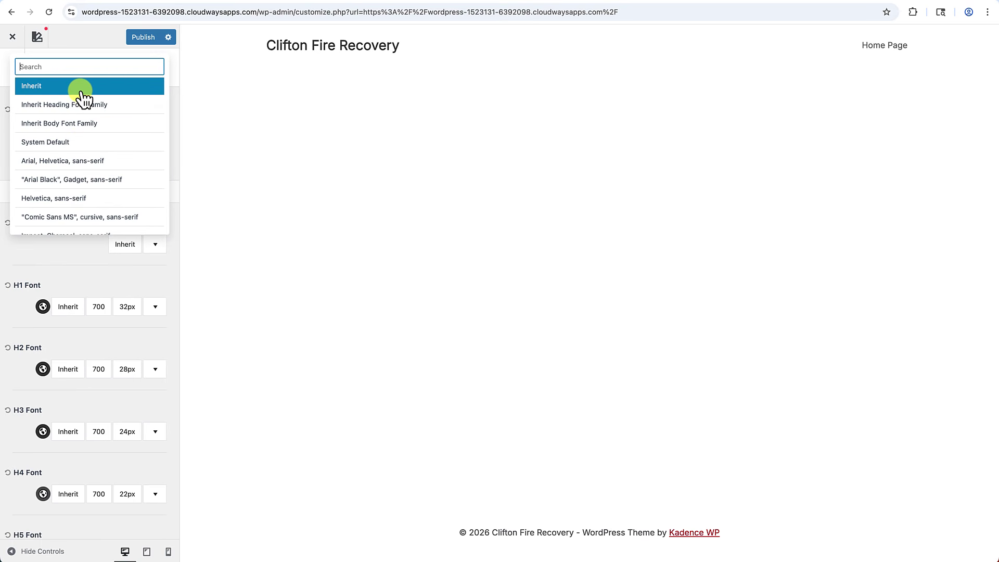
type("Popp")
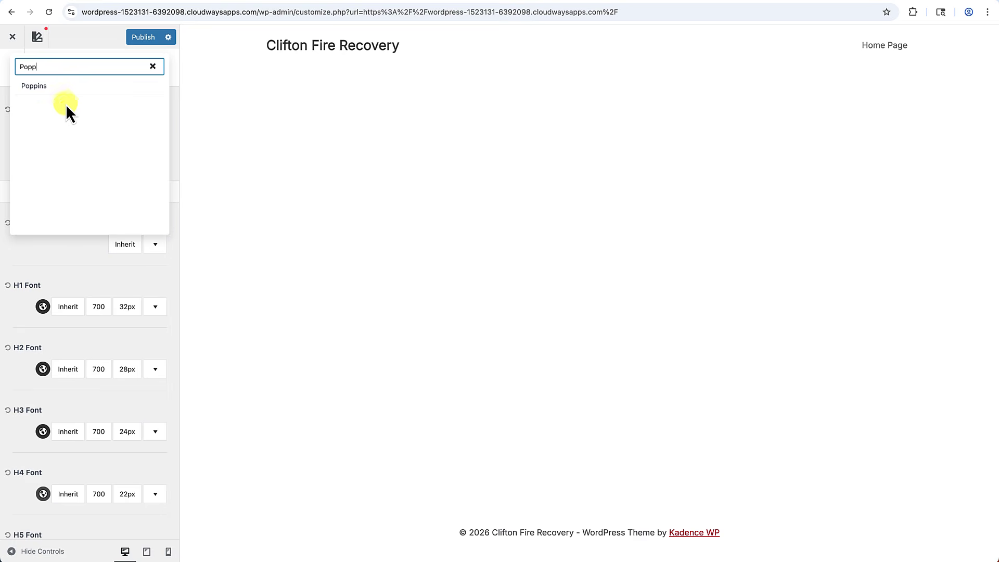
left_click(56, 87)
left_click(53, 252)
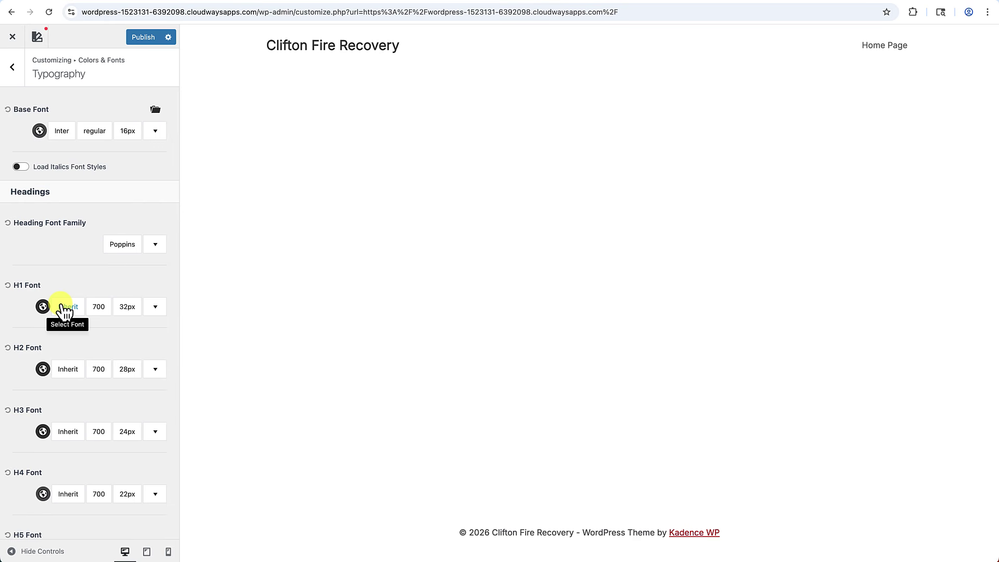
left_click(148, 39)
Close the Customizer to view the published site, then reopen the Customizer from the admin bar.
left_click(16, 36)
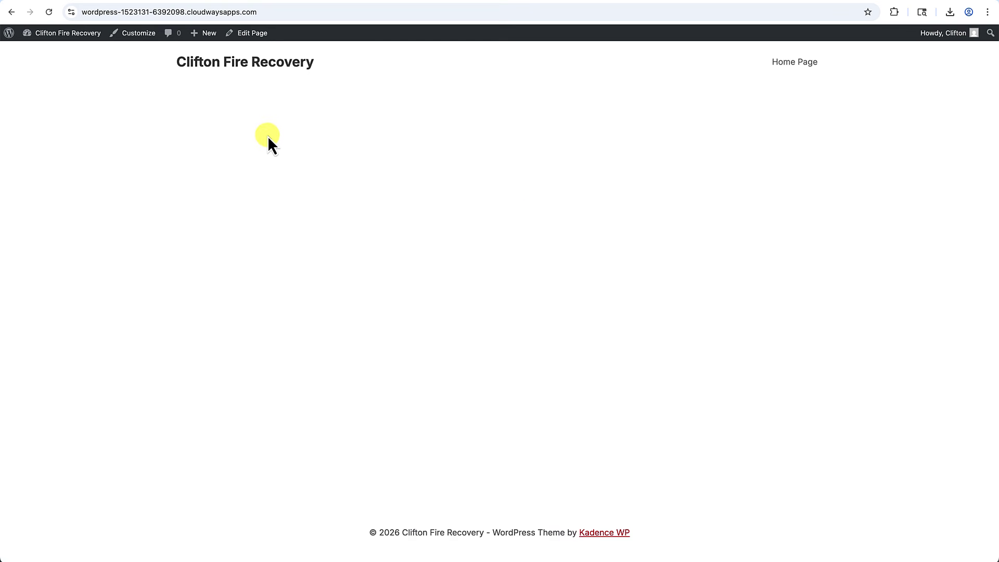
left_click(139, 39)
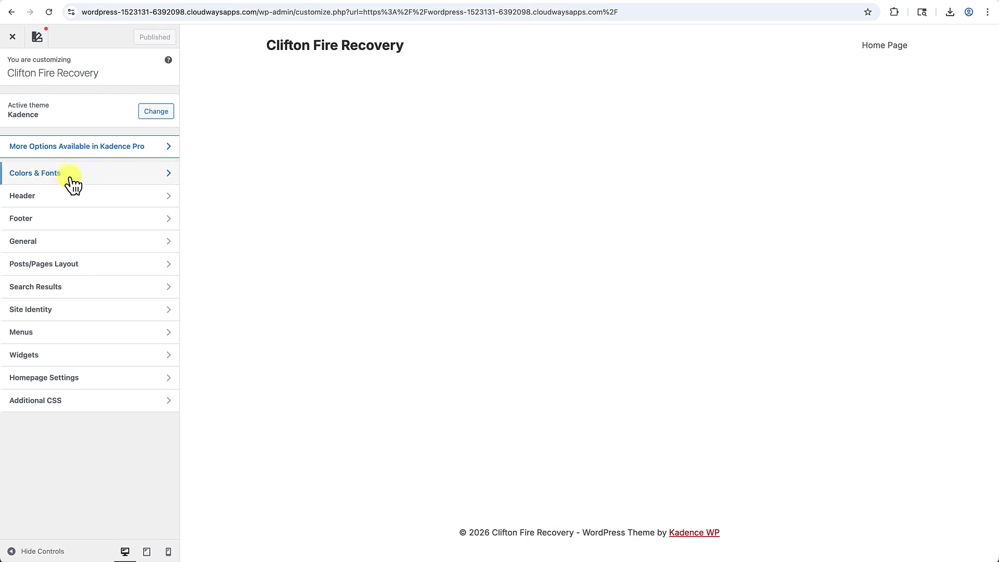
Open the Header builder's Logo settings in Site Identity and start choosing a logo image.
left_click(64, 196)
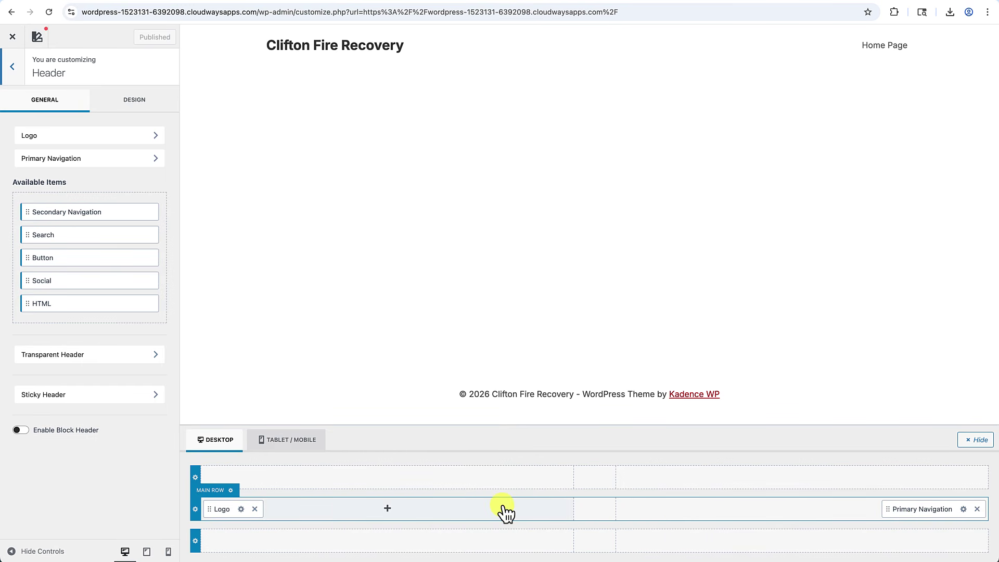
left_click(241, 509)
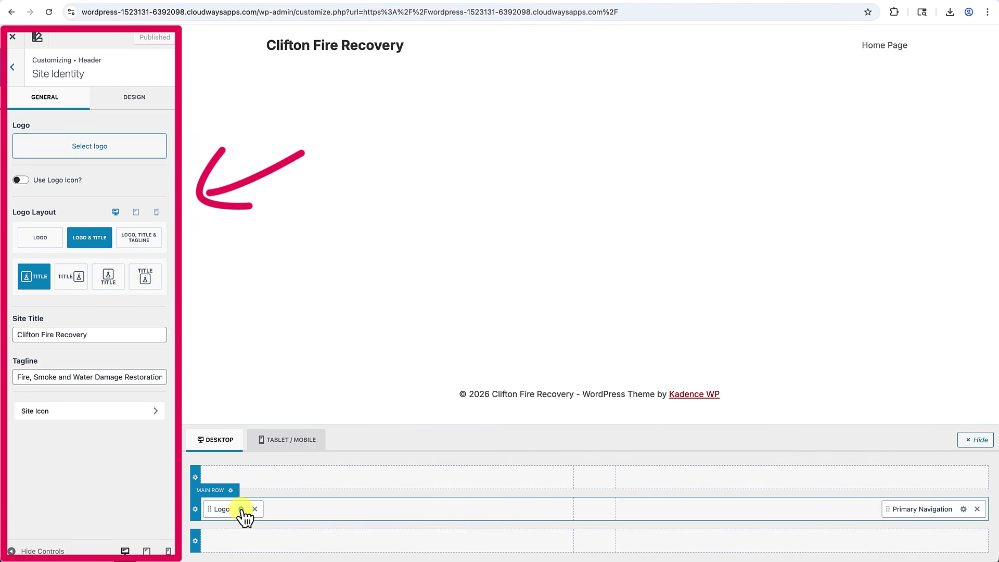
left_click(89, 151)
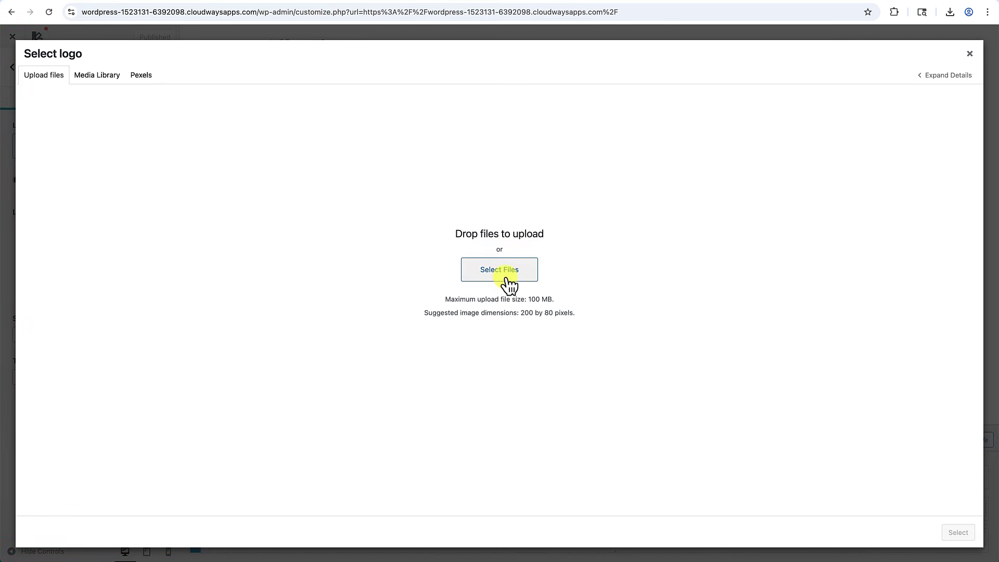
Upload CFR-logo.png as the uncropped site logo, with alt text and description 'Clifton Recovery Logo'.
left_click(500, 269)
left_click(331, 297)
left_click(426, 218)
left_click(674, 373)
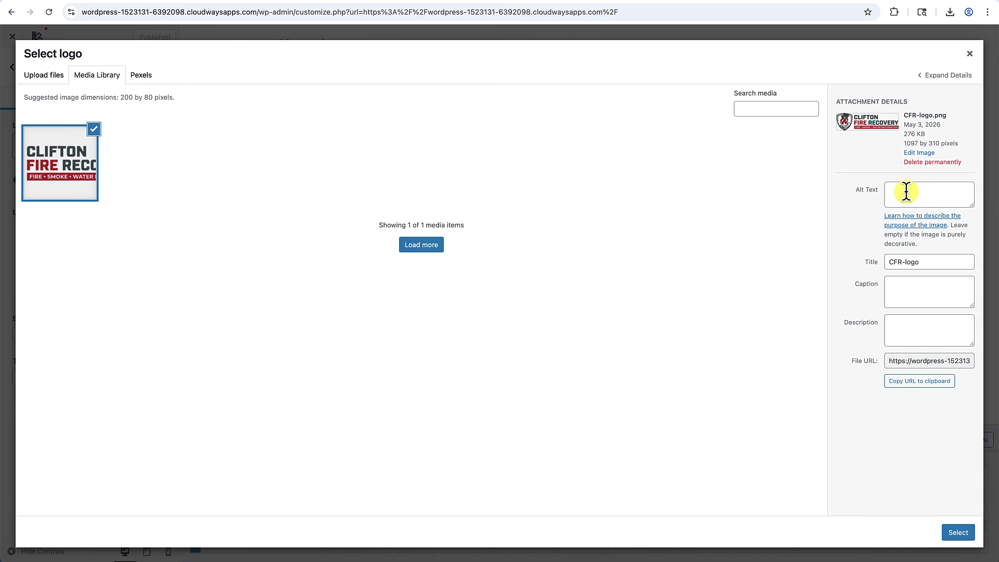
left_click(906, 191)
type("Clifton Recovery Logo")
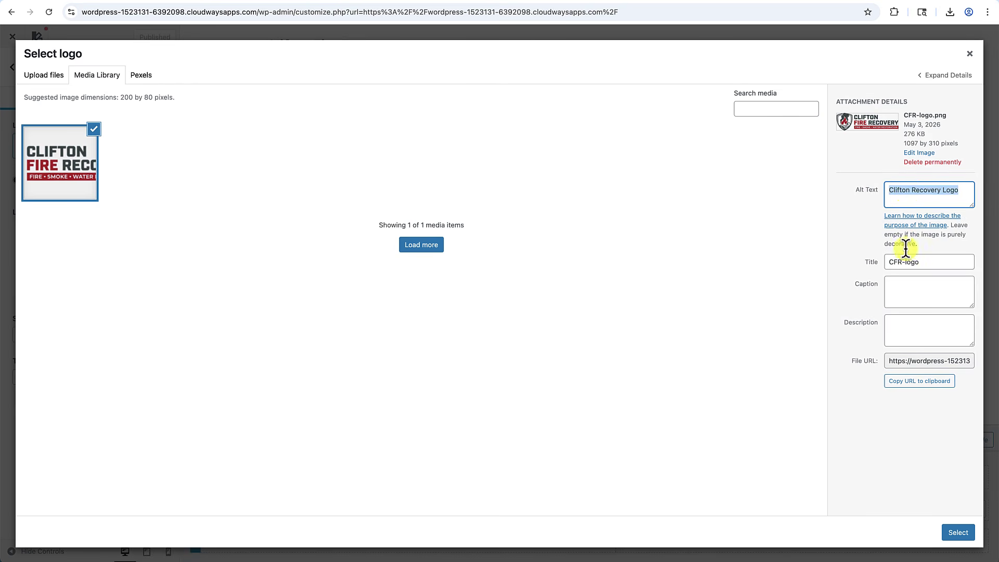
left_click(921, 329)
type("Clifton Recovery Logo")
left_click(961, 534)
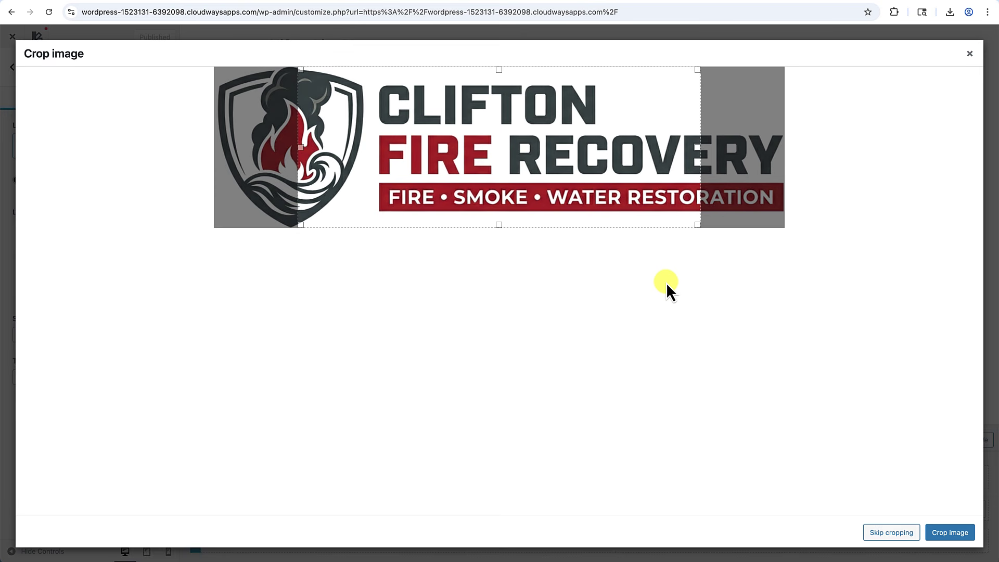
left_click(892, 532)
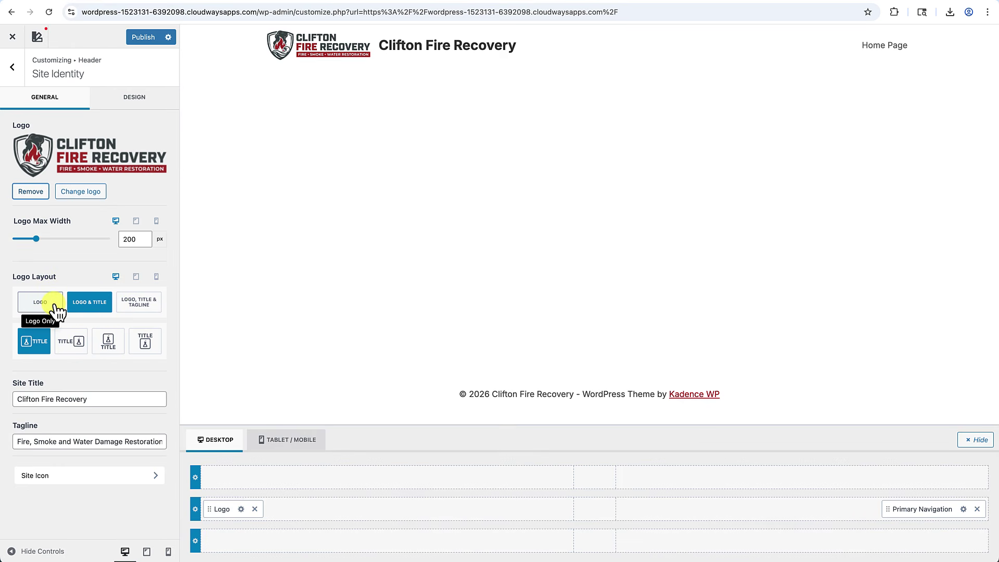
Set the Logo Layout to logo only, then preview the header at tablet and mobile widths.
left_click(103, 313)
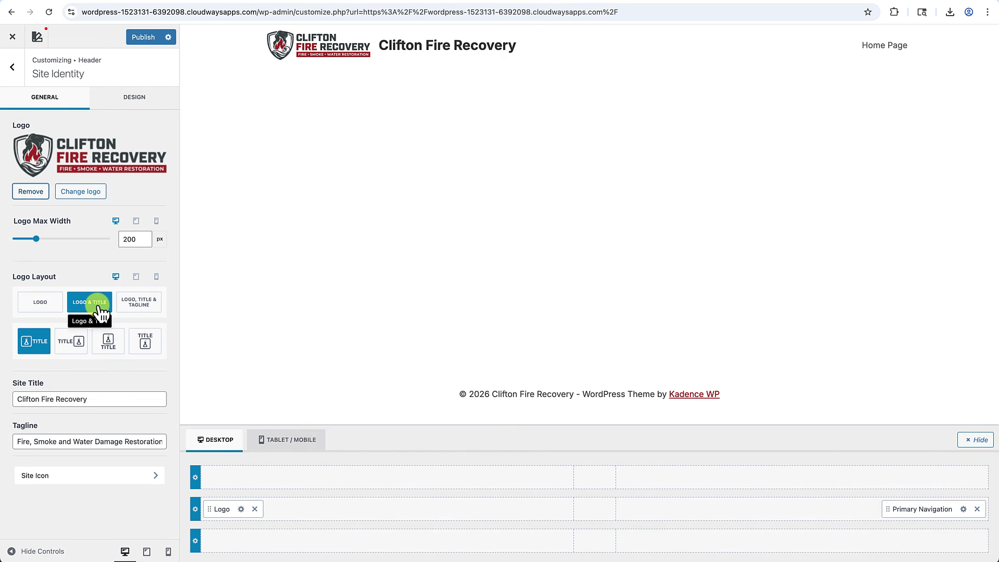
left_click(45, 313)
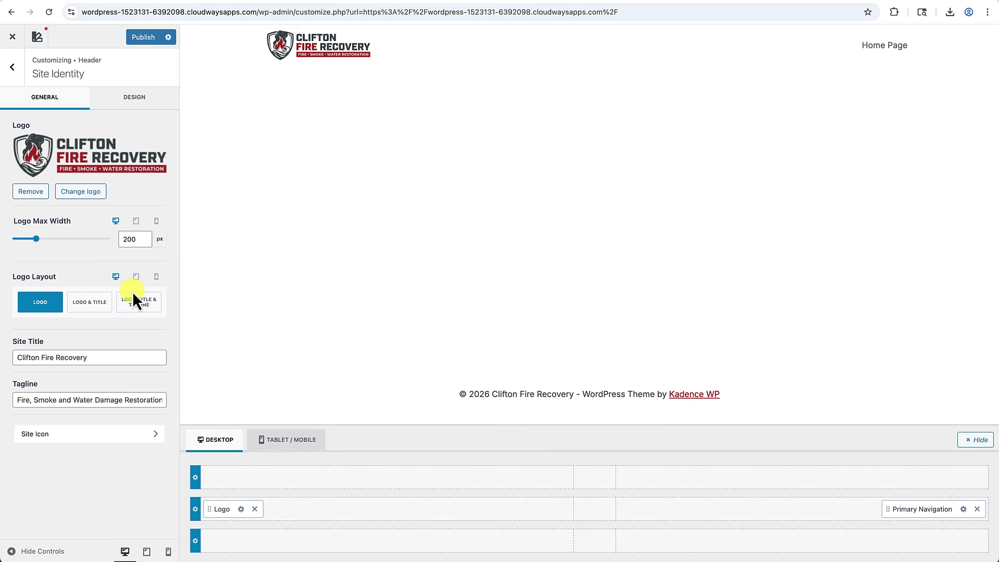
left_click(136, 277)
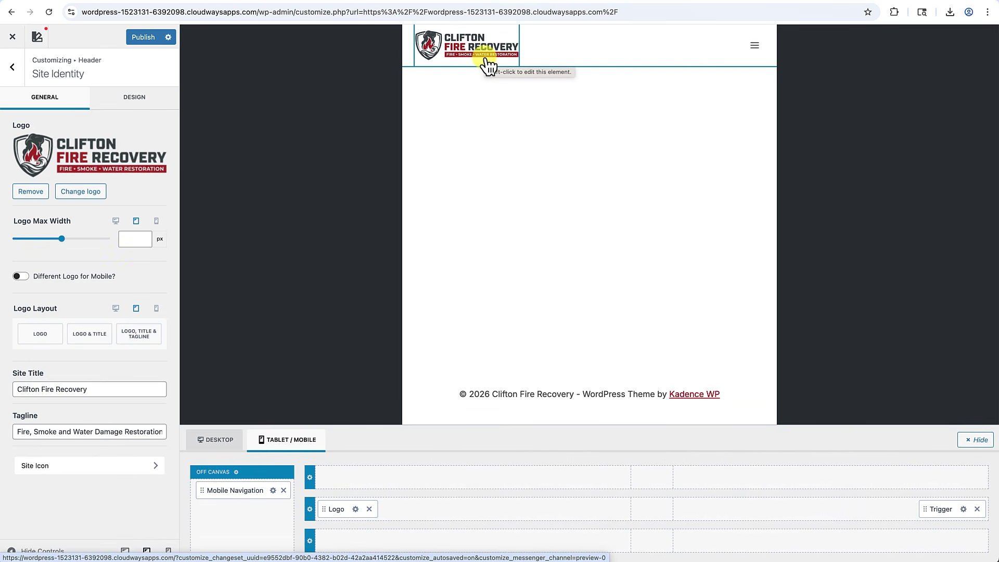
left_click(156, 309)
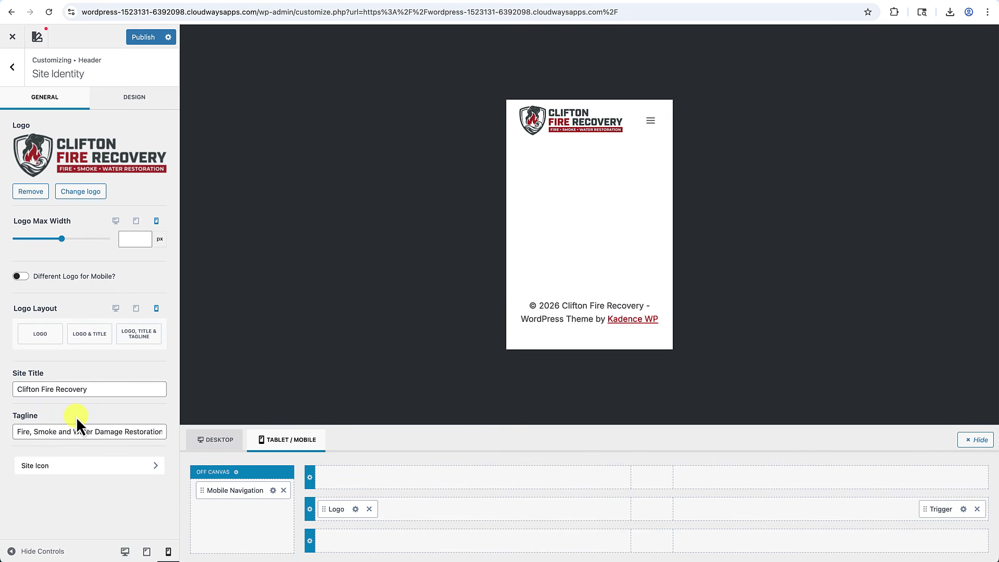
Upload cfr-favicon.png as the new Site Icon image.
left_click(62, 474)
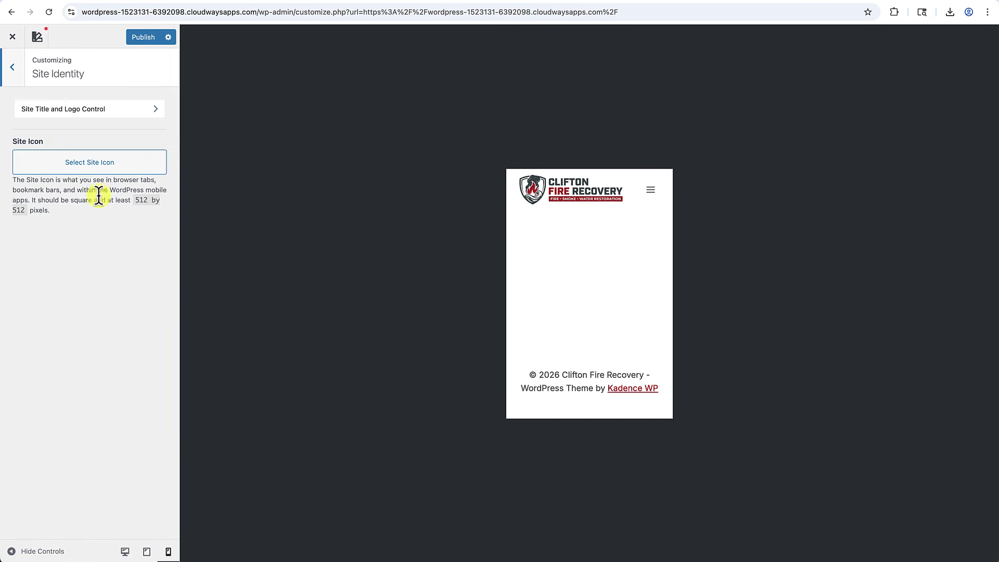
left_click(97, 162)
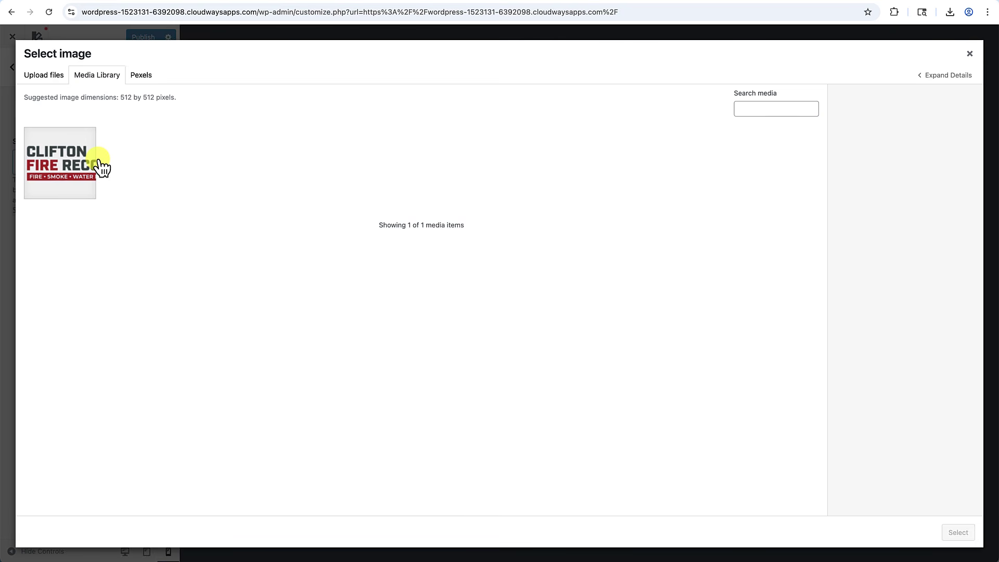
left_click(55, 79)
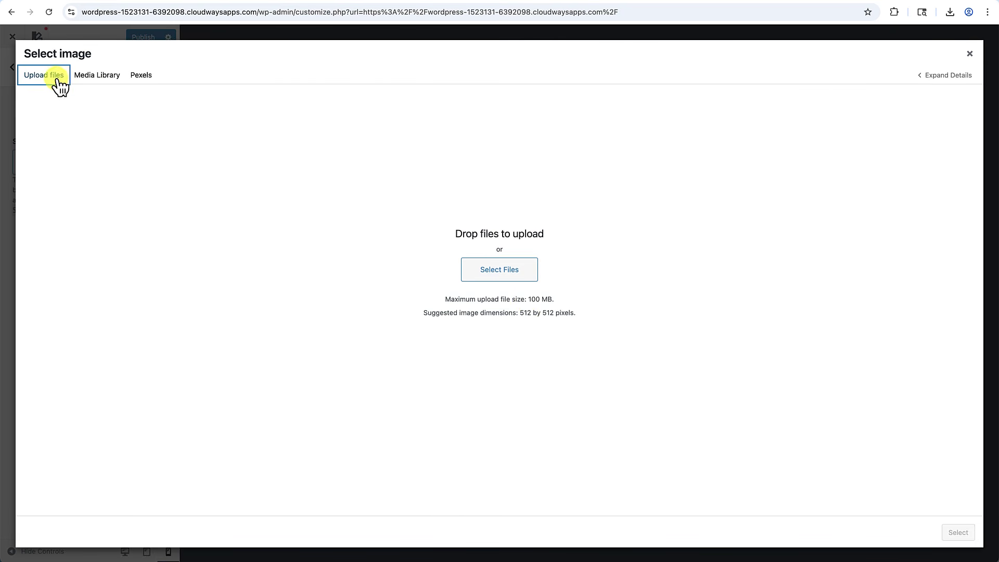
left_click(519, 279)
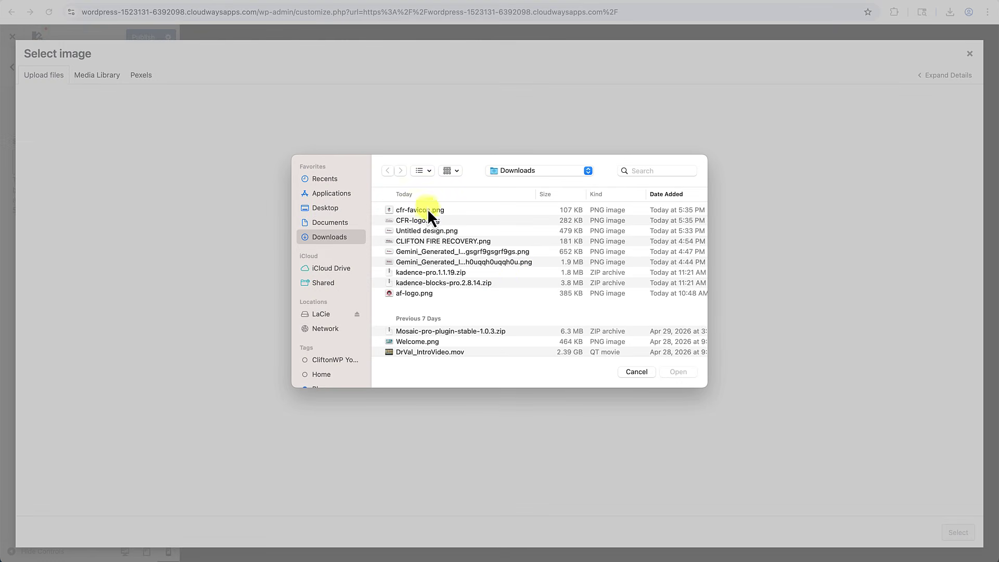
left_click(427, 210)
left_click(678, 372)
Give the favicon alt text and description 'Clifton Fire Recovery Favicon', set it, publish, and view the site.
left_click(904, 204)
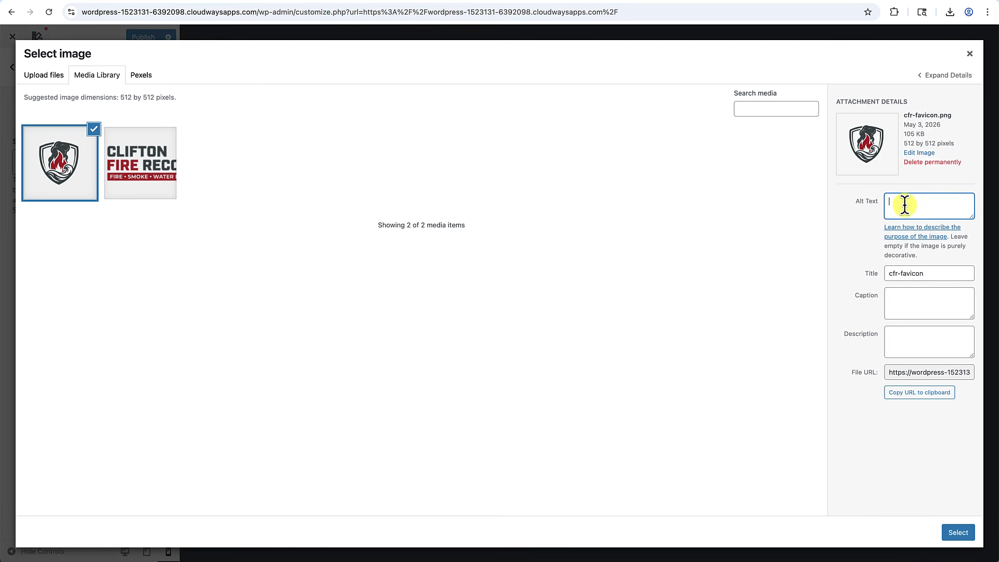
type("Clifton Fire Recovery Favicon")
key("ctrl+a")
key("ctrl+c")
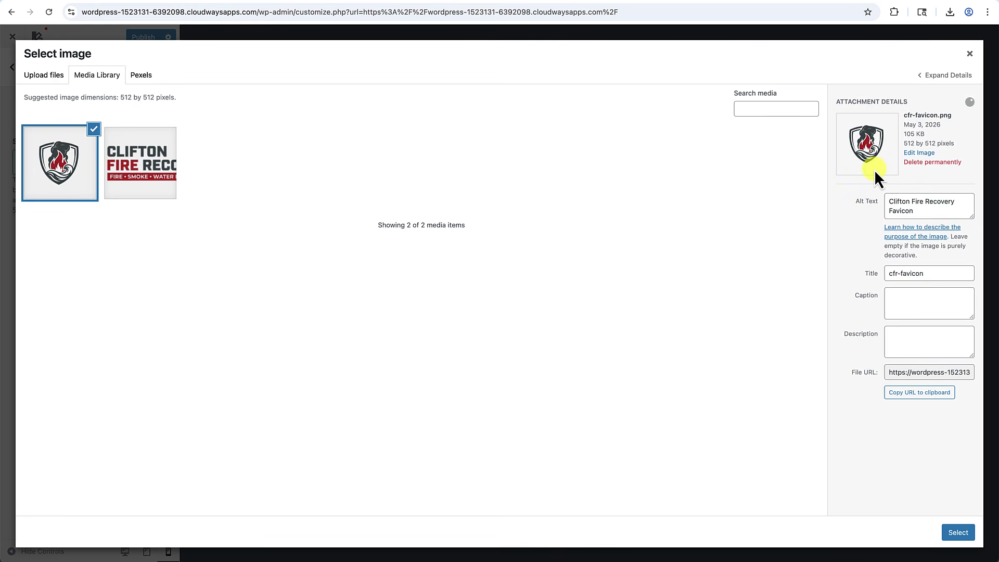
left_click(944, 341)
key("ctrl+v")
left_click(959, 532)
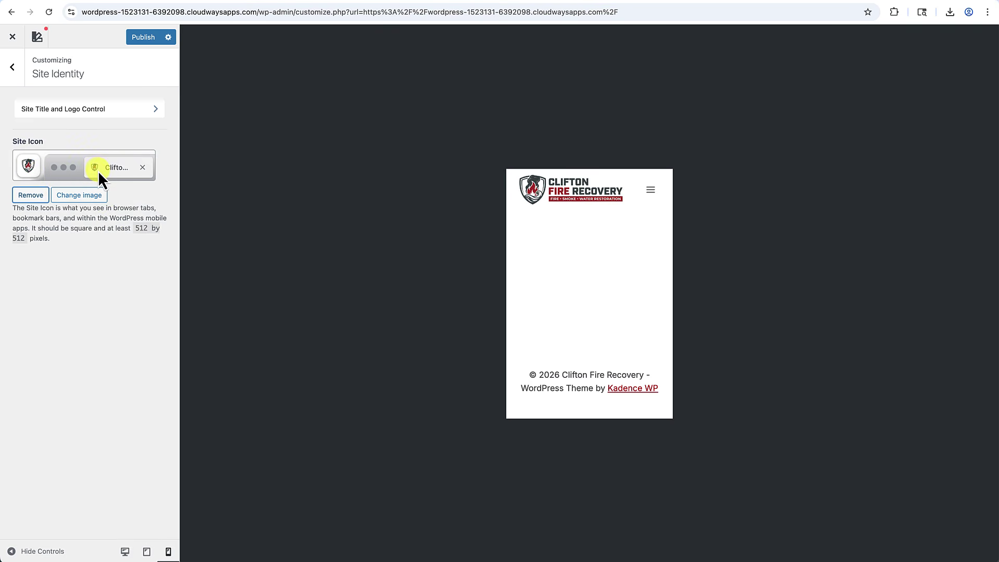
left_click(146, 37)
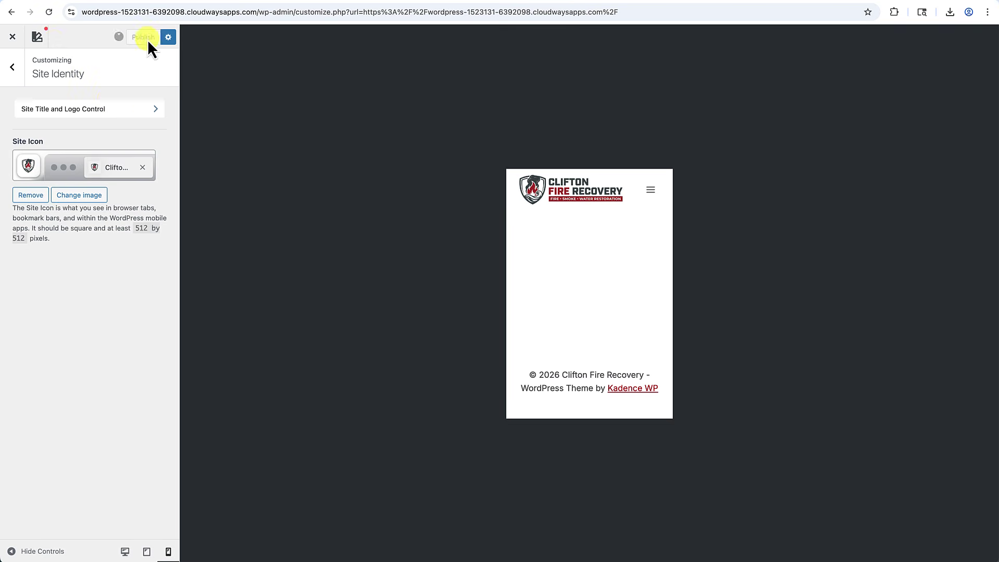
left_click(12, 39)
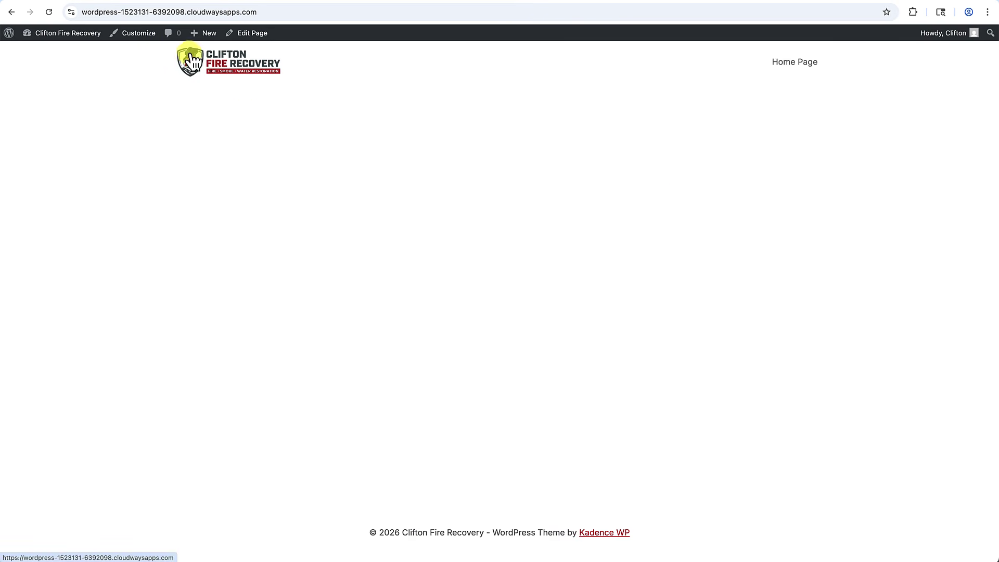
Start a new page from the admin bar's New menu.
mouse_move(214, 39)
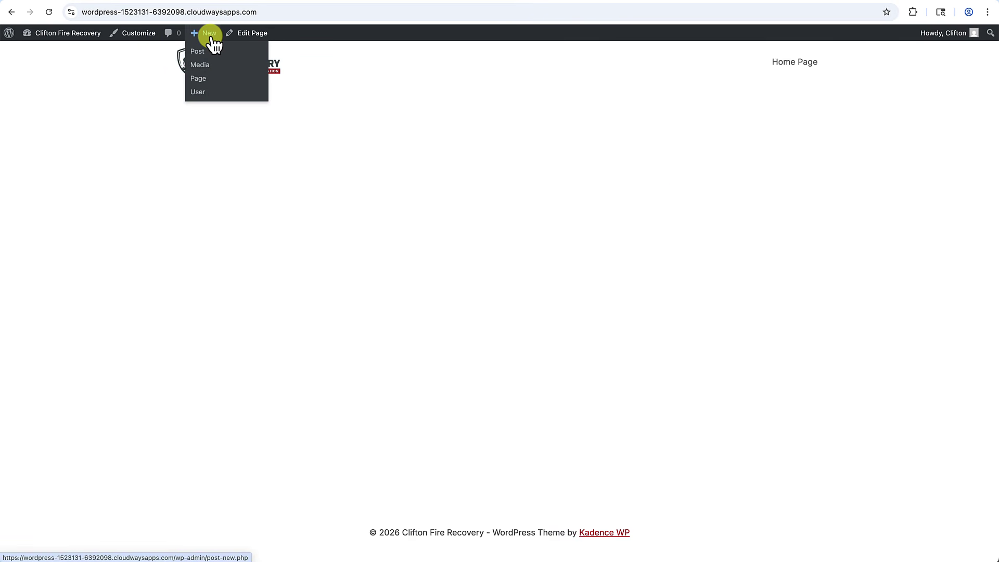
left_click(202, 78)
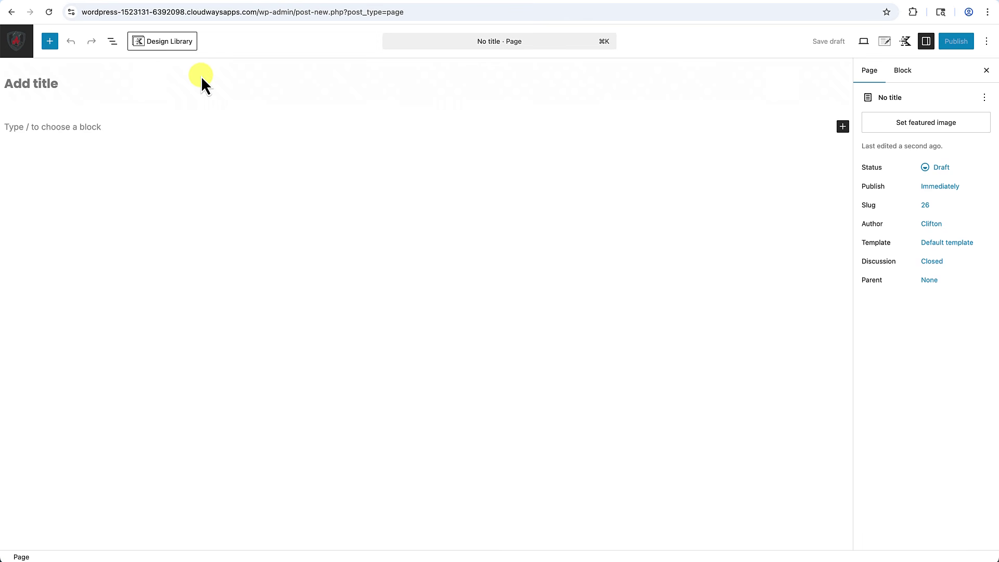
Create and publish the About, Contact and Reviews pages.
left_click(52, 77)
type("About")
left_click(957, 42)
left_click(966, 41)
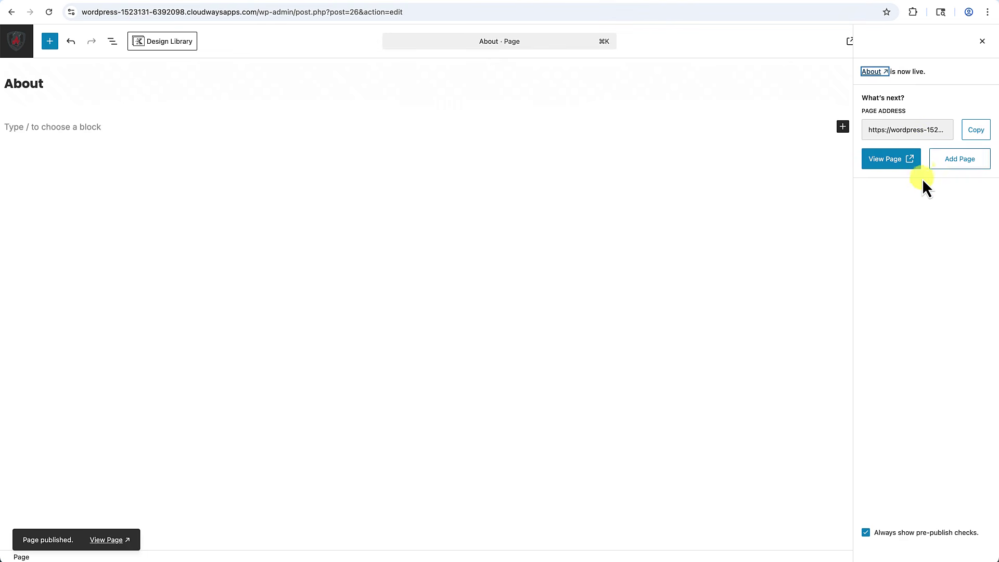
left_click(955, 165)
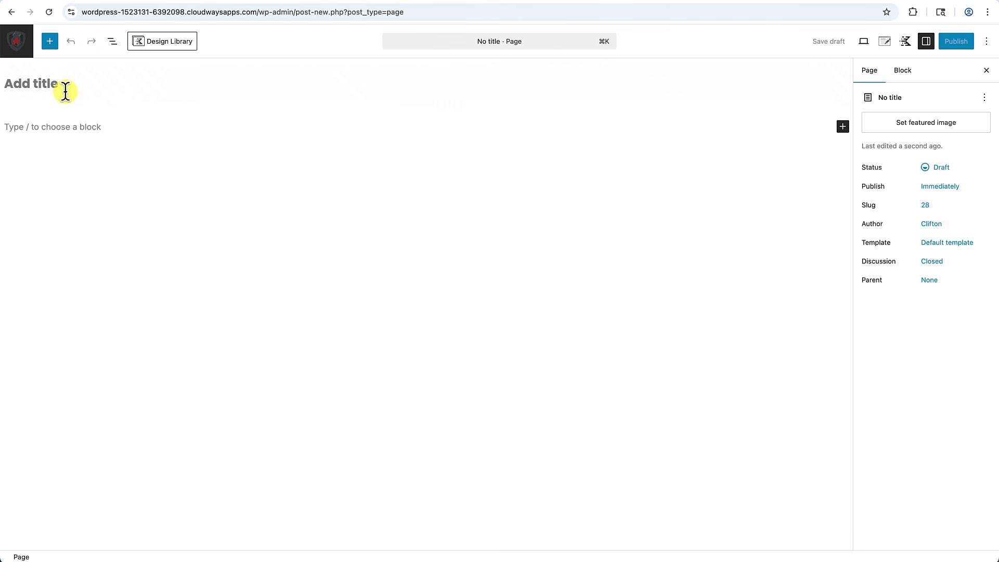
type("Contact")
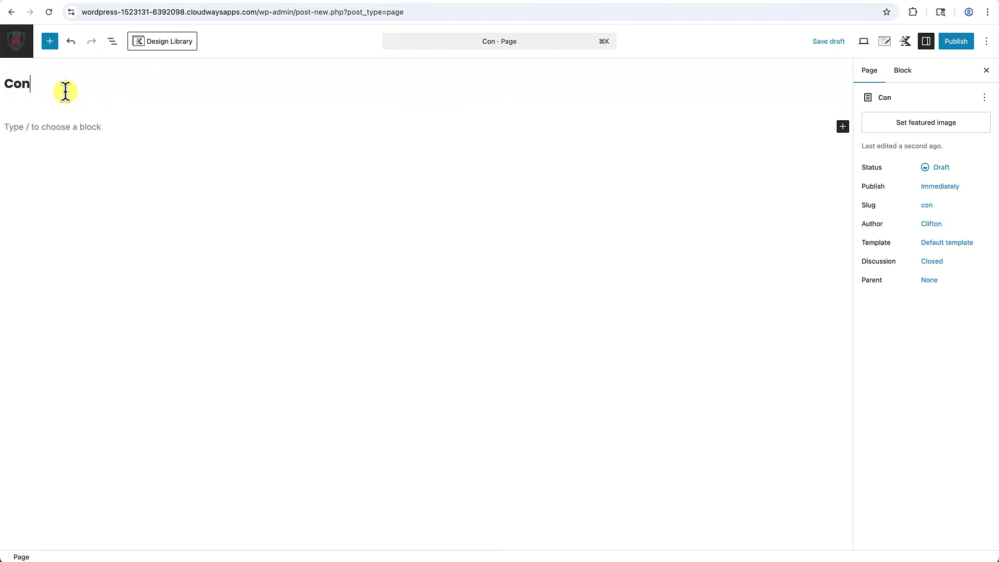
left_click(953, 45)
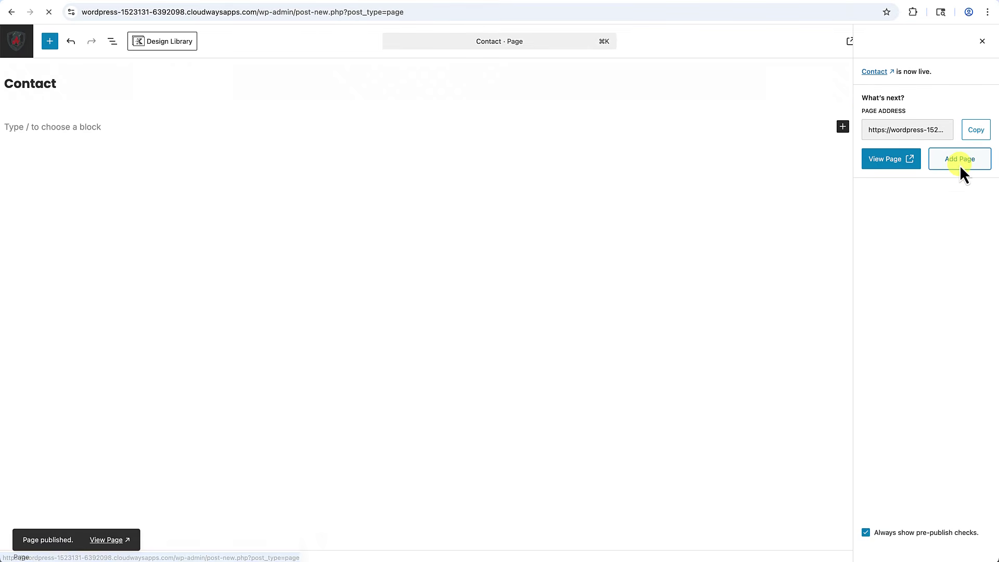
type("Reviews")
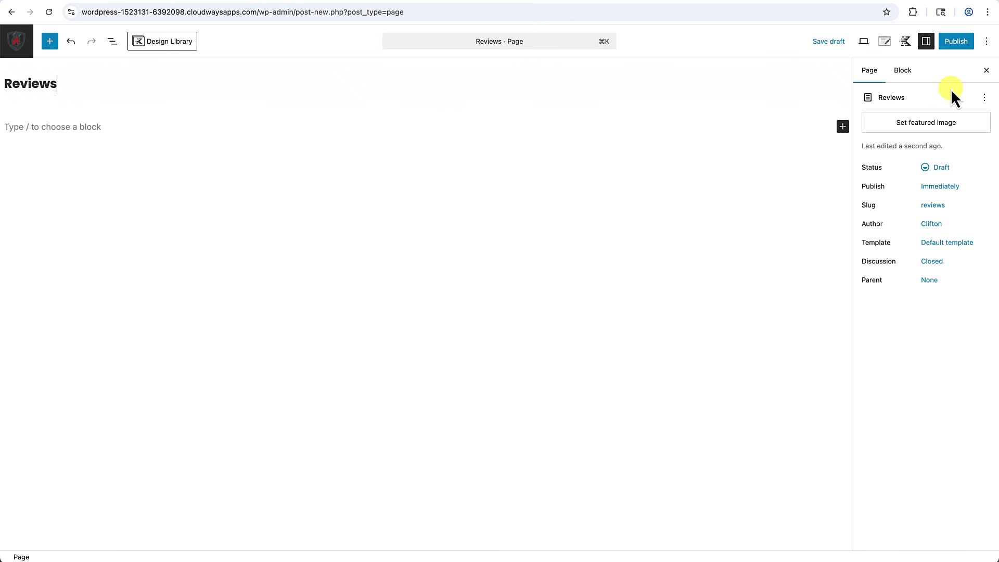
left_click(956, 43)
left_click(954, 46)
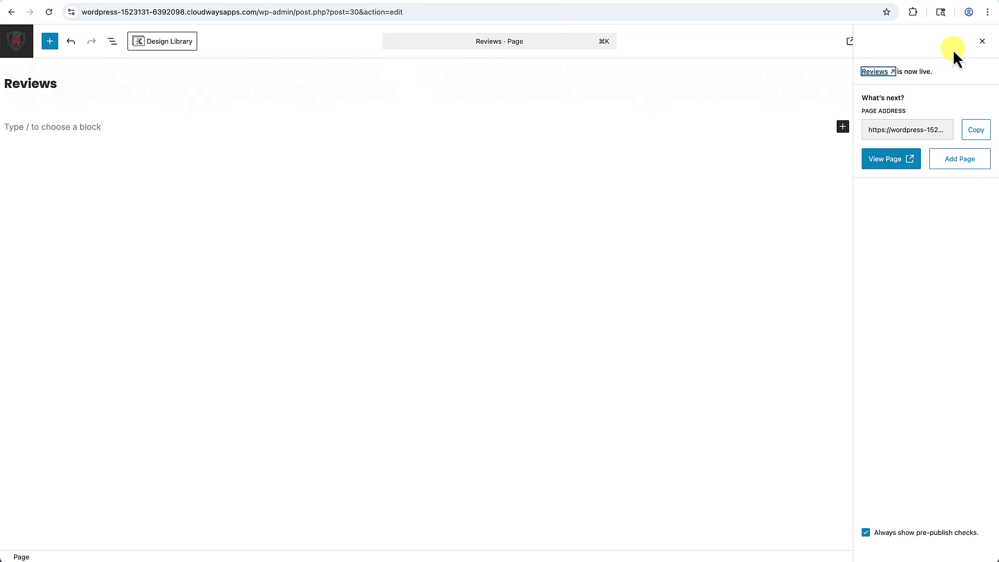
Create and publish the FAQs and Services pages, then return to the Pages list.
left_click(958, 162)
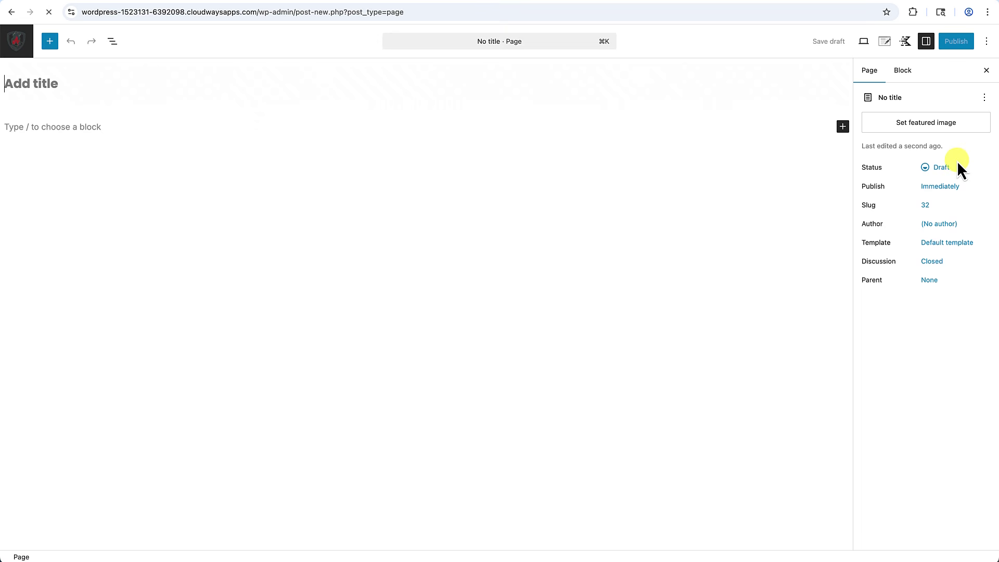
type("FAQ")
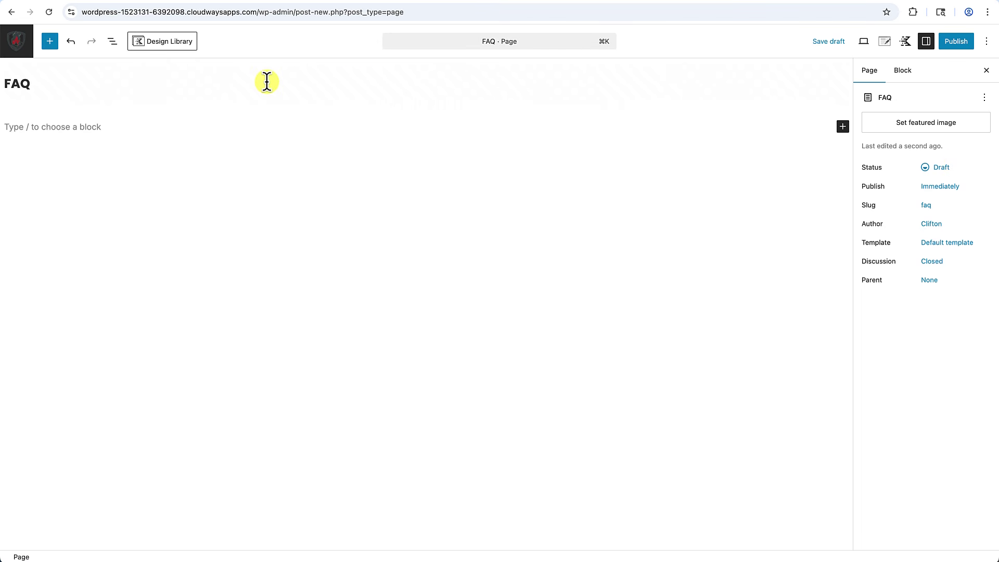
type("s")
left_click(956, 42)
left_click(959, 46)
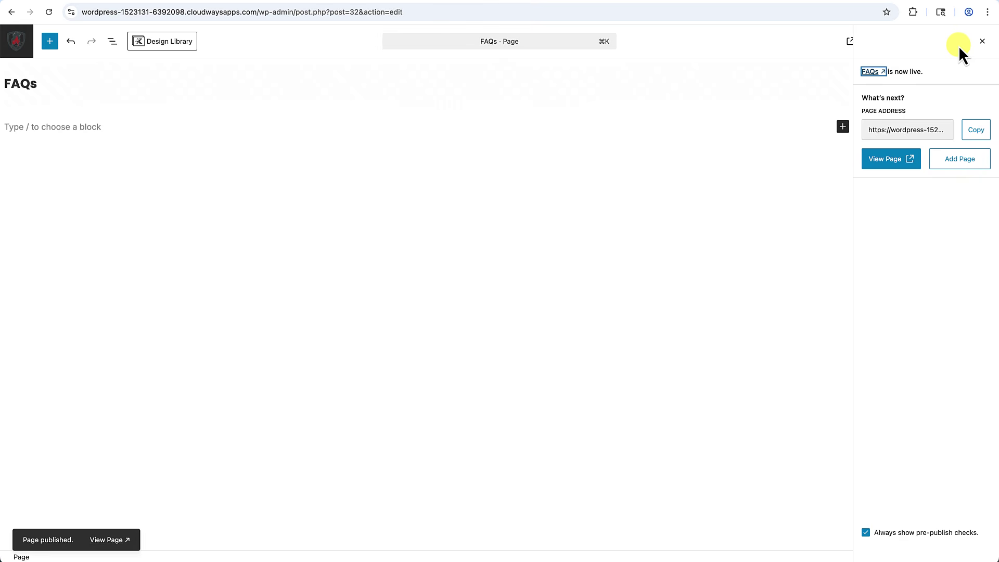
left_click(954, 165)
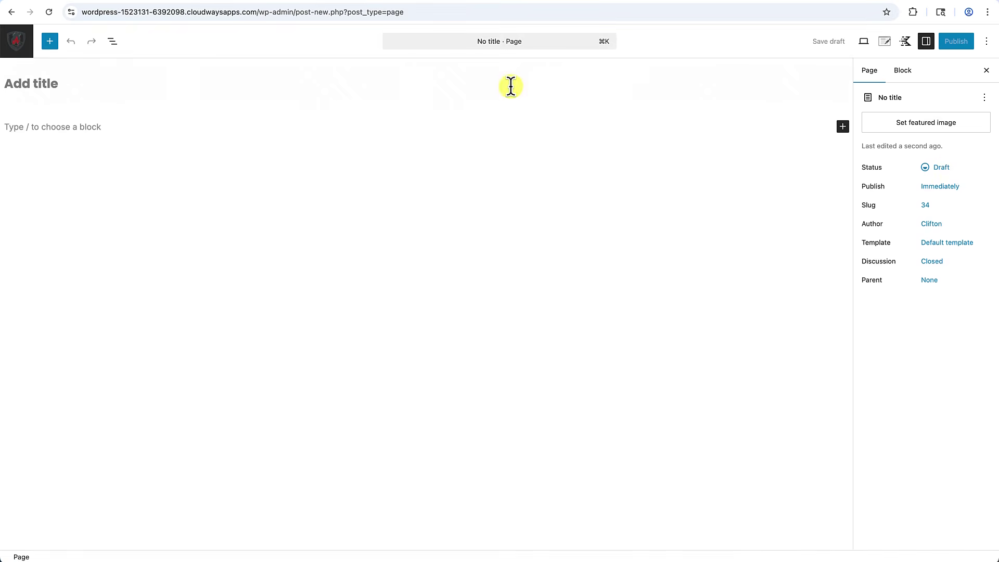
type("Services")
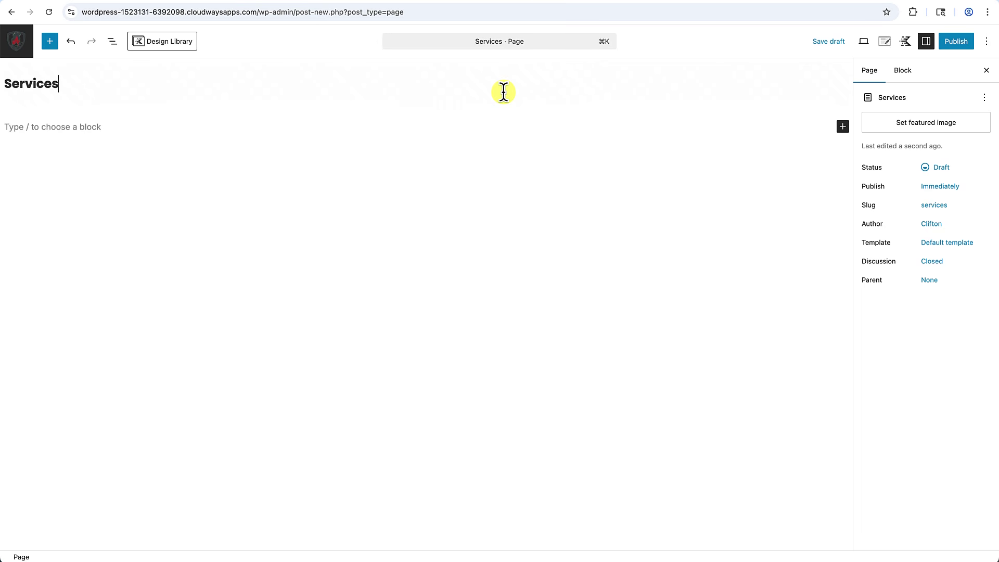
left_click(956, 45)
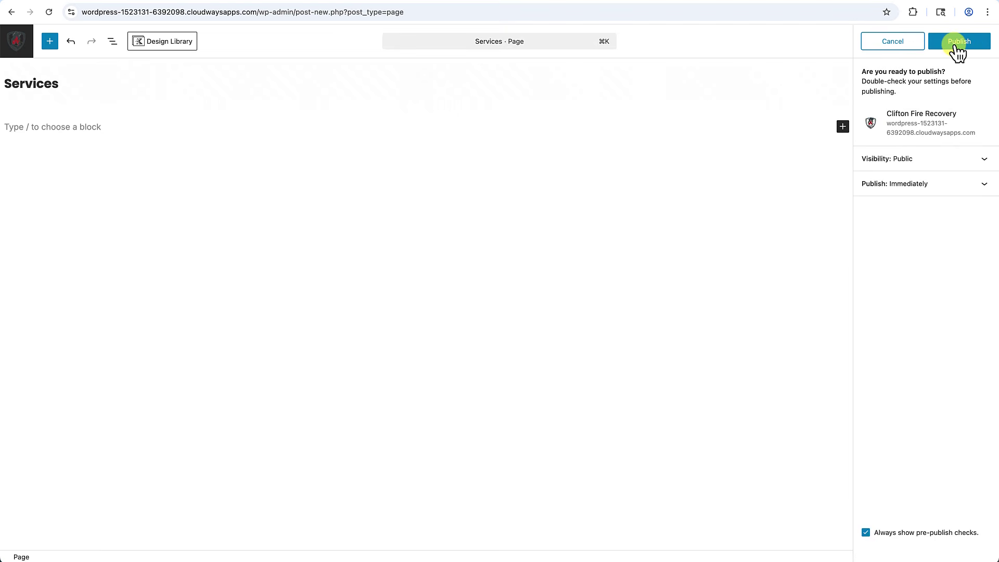
left_click(957, 46)
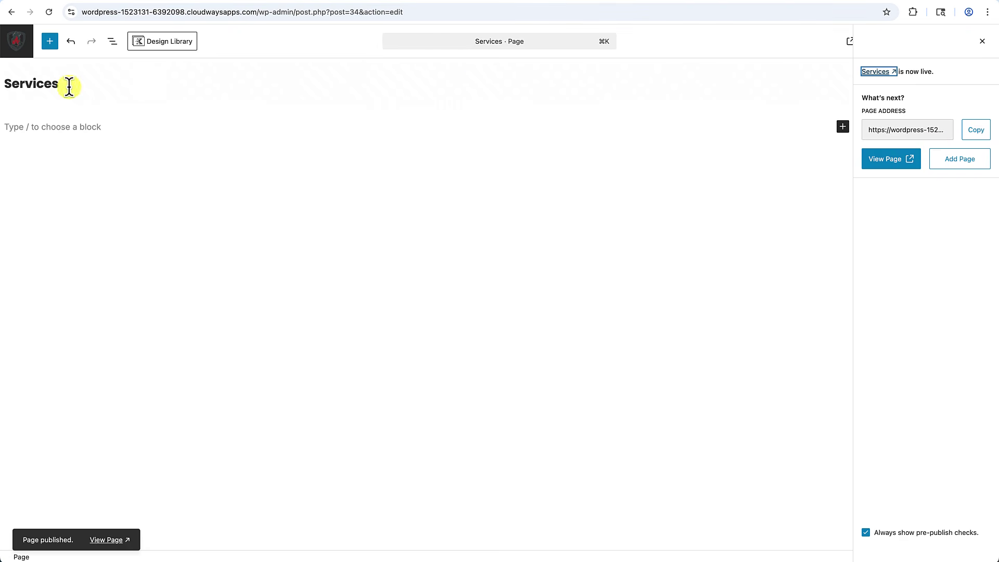
left_click(17, 52)
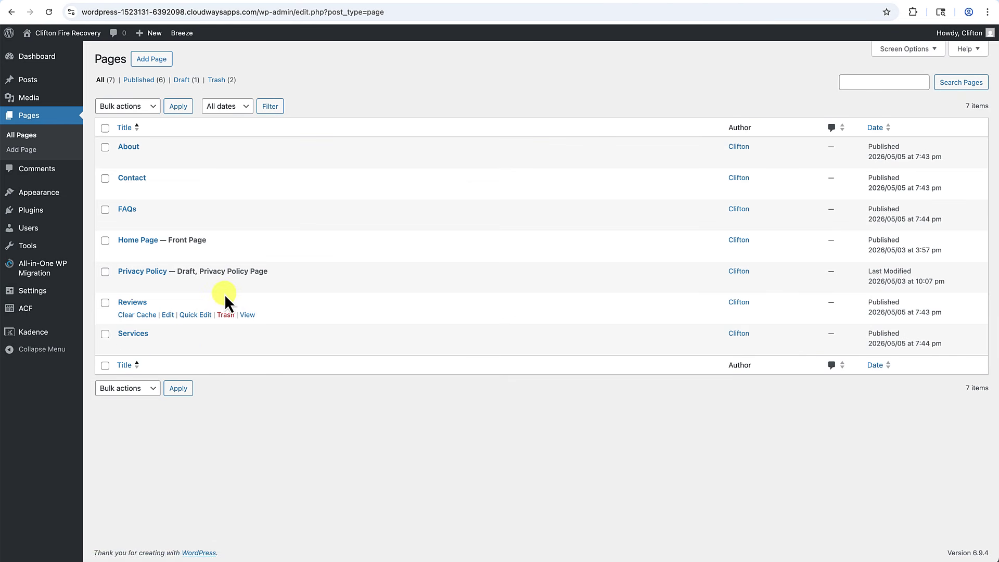
Create the 'Main Navigation' menu for the Primary and Mobile locations, then list all pages under View All.
mouse_move(40, 193)
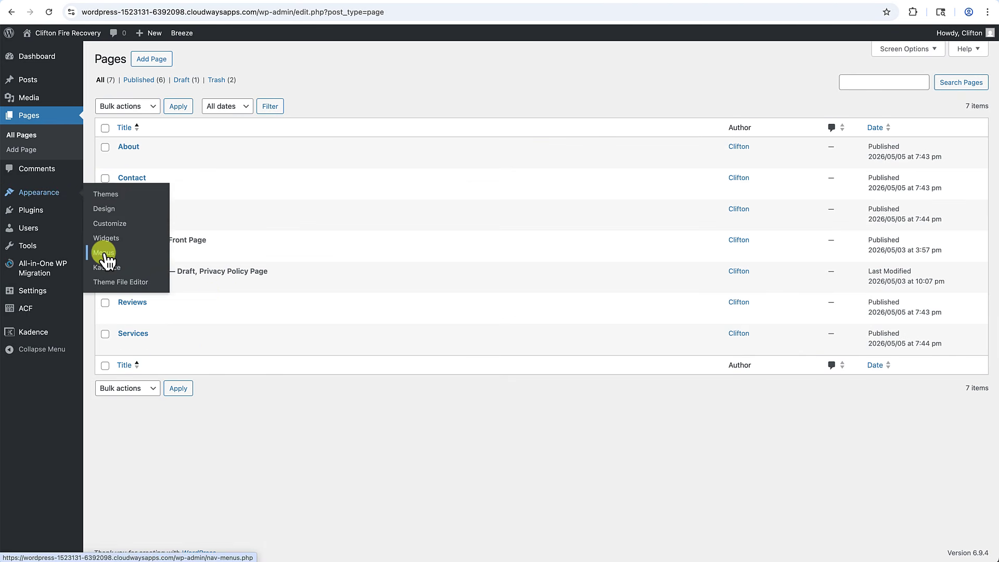
left_click(103, 252)
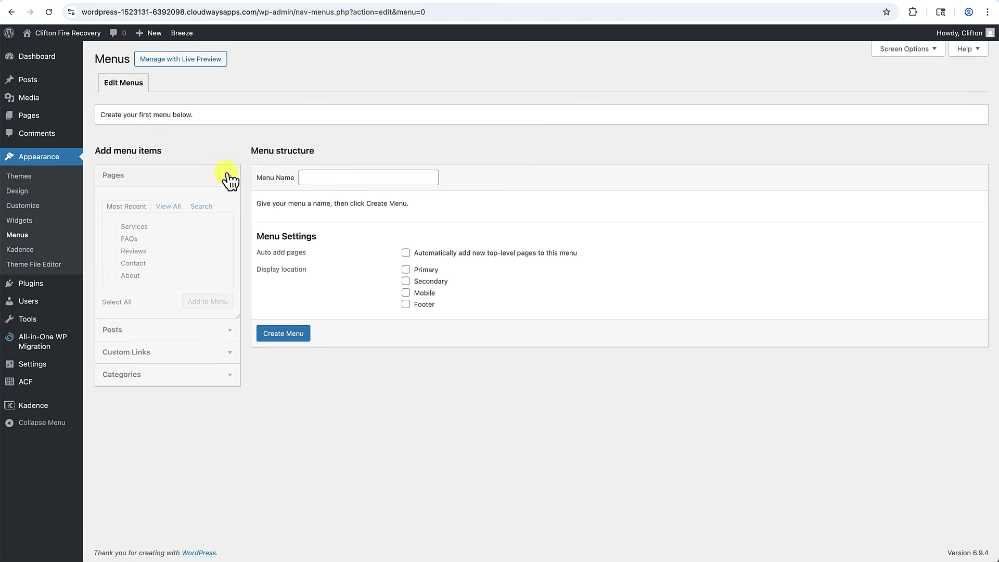
left_click(326, 180)
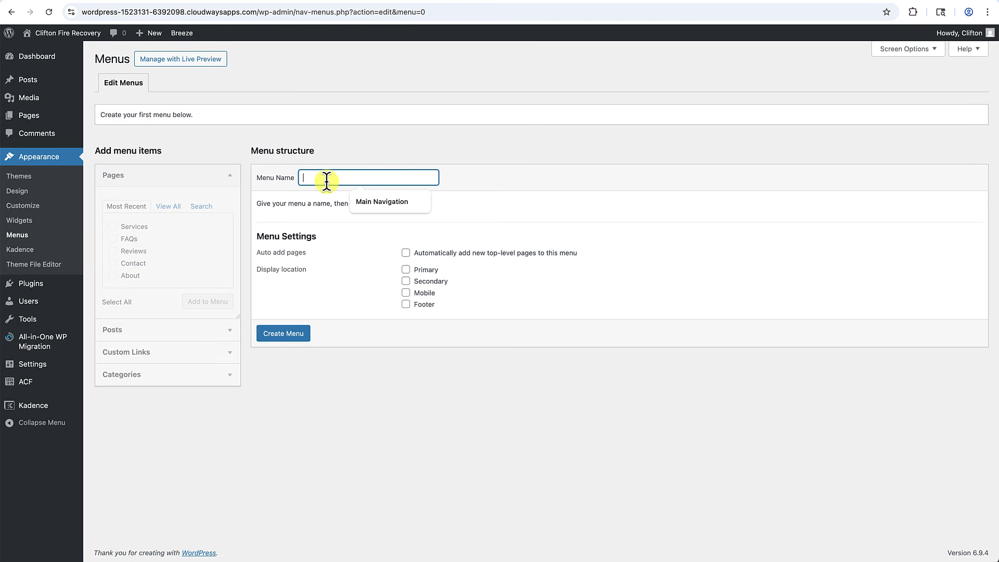
left_click(379, 204)
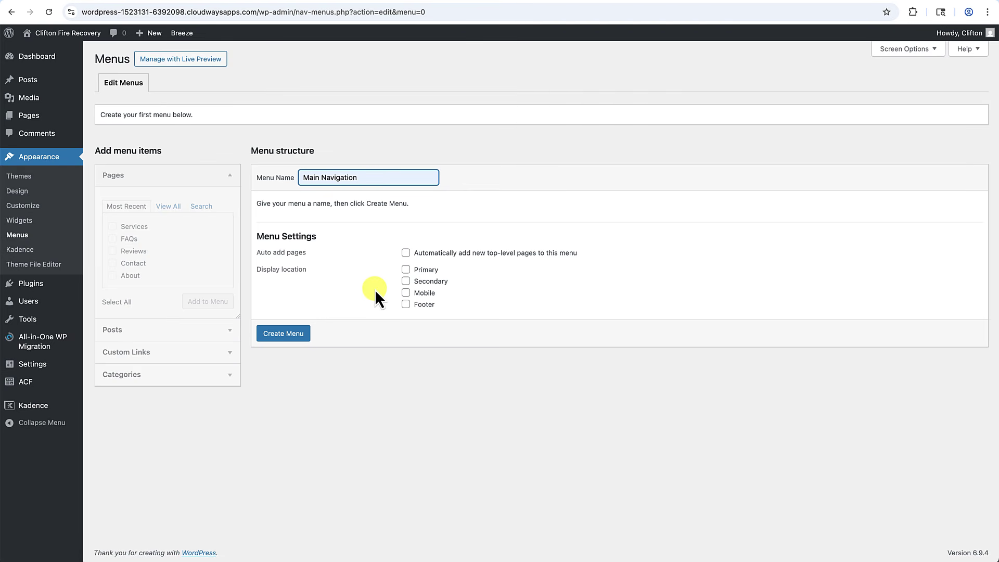
left_click(408, 270)
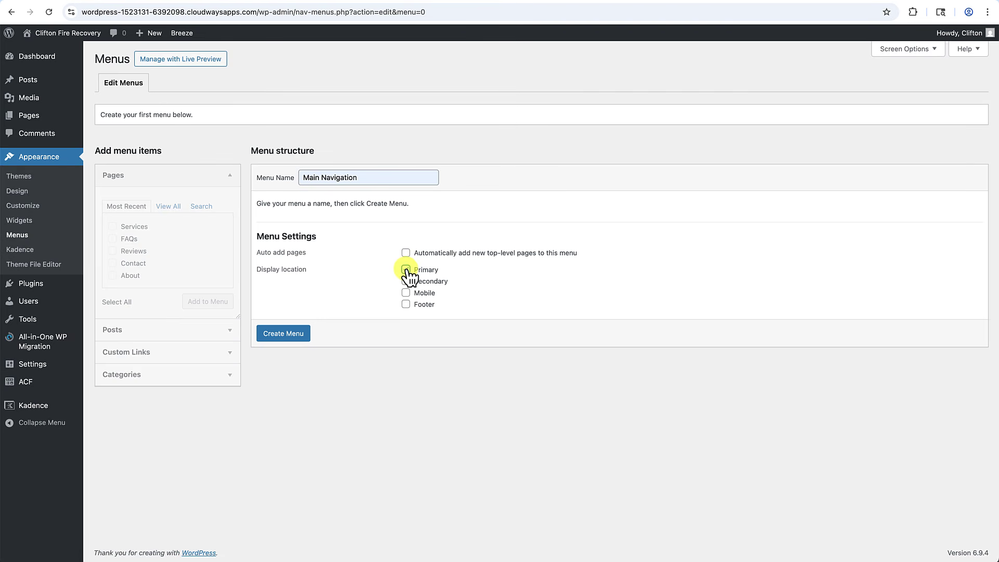
left_click(408, 271)
left_click(408, 295)
left_click(287, 333)
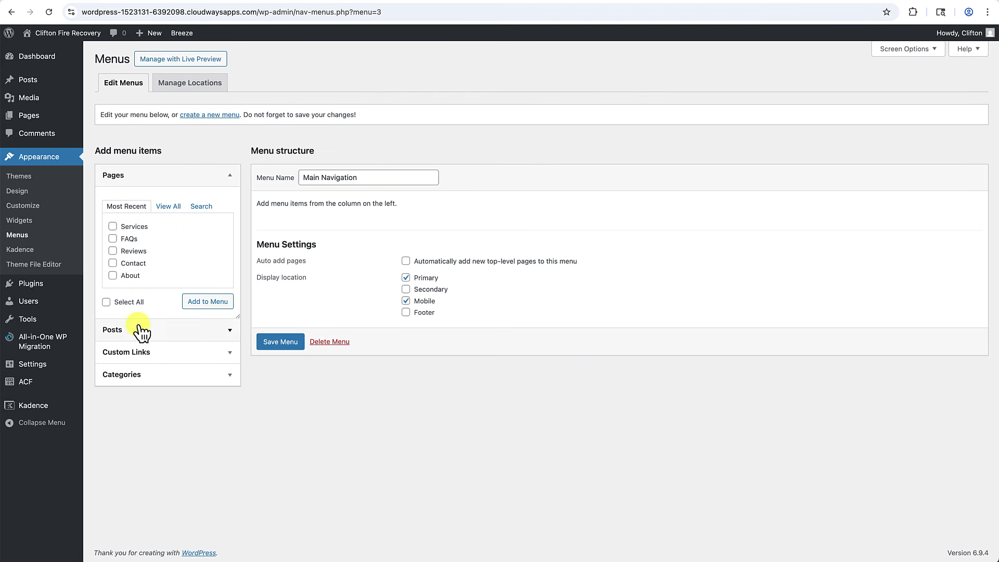
left_click(166, 209)
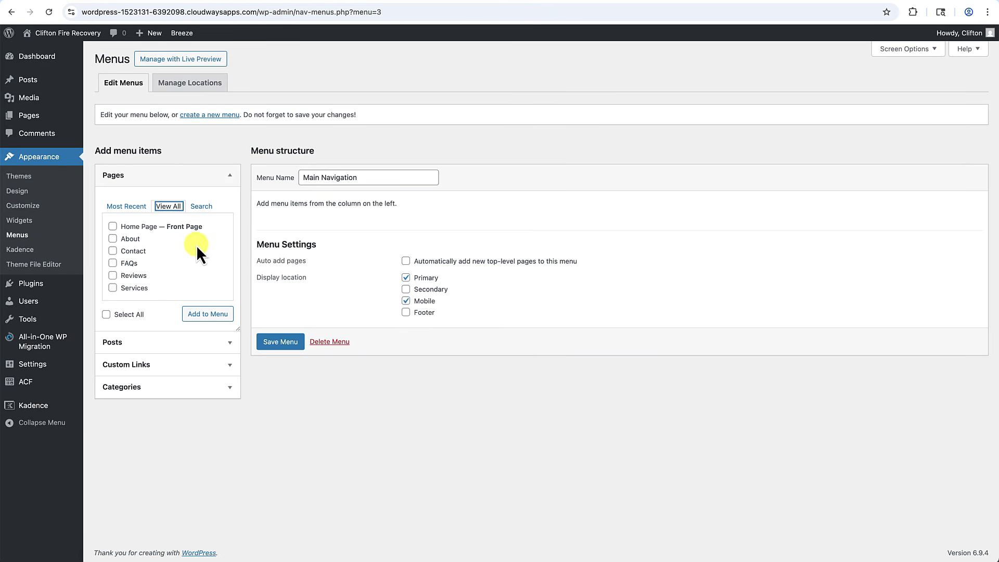
Add all six pages to the Main Navigation menu.
left_click(112, 227)
left_click(113, 239)
left_click(114, 251)
left_click(113, 264)
left_click(113, 275)
left_click(113, 288)
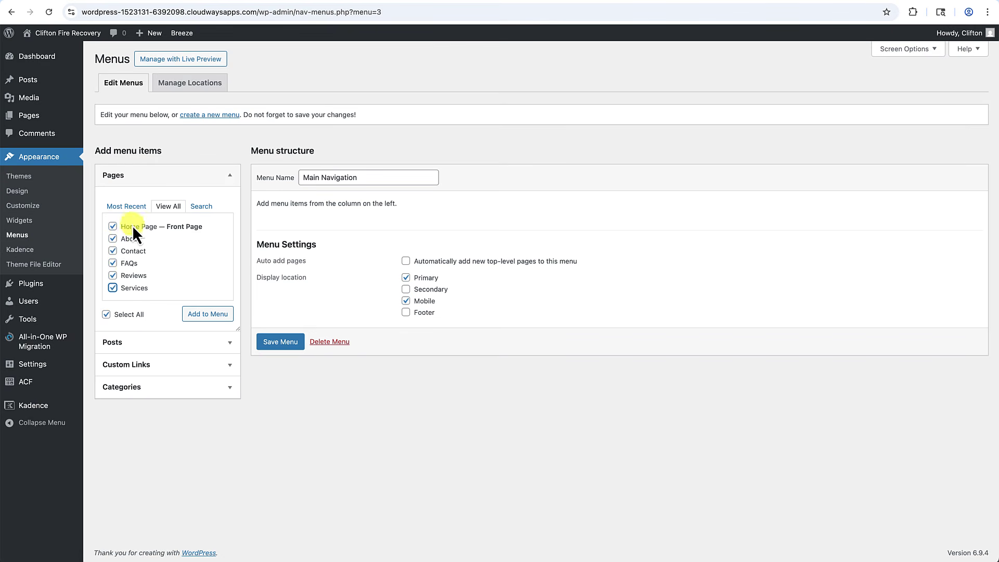
left_click(194, 314)
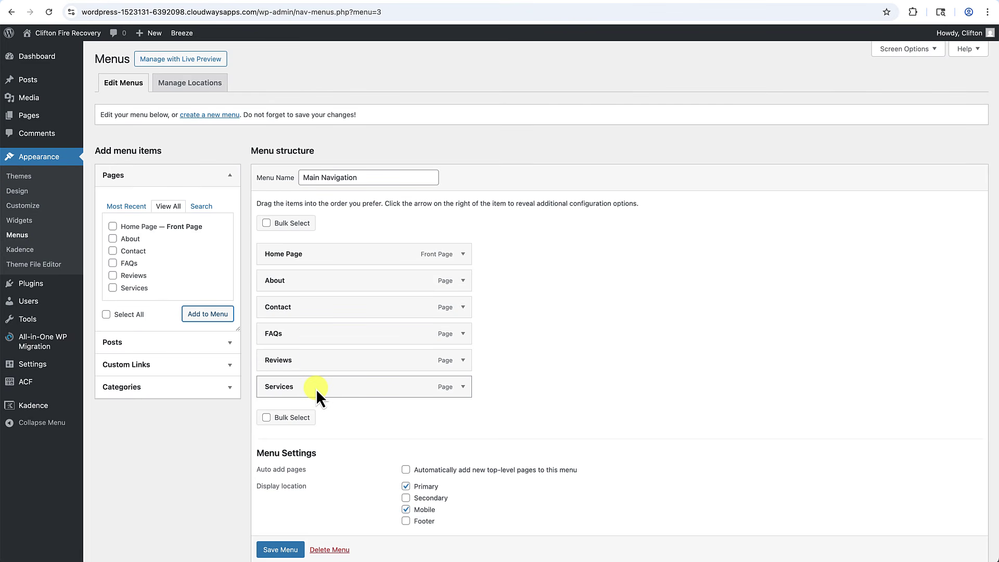
Reorder the menu to Home Page, Services, About, Reviews, FAQs, Contact and save it.
left_click_drag(317, 389, 317, 284)
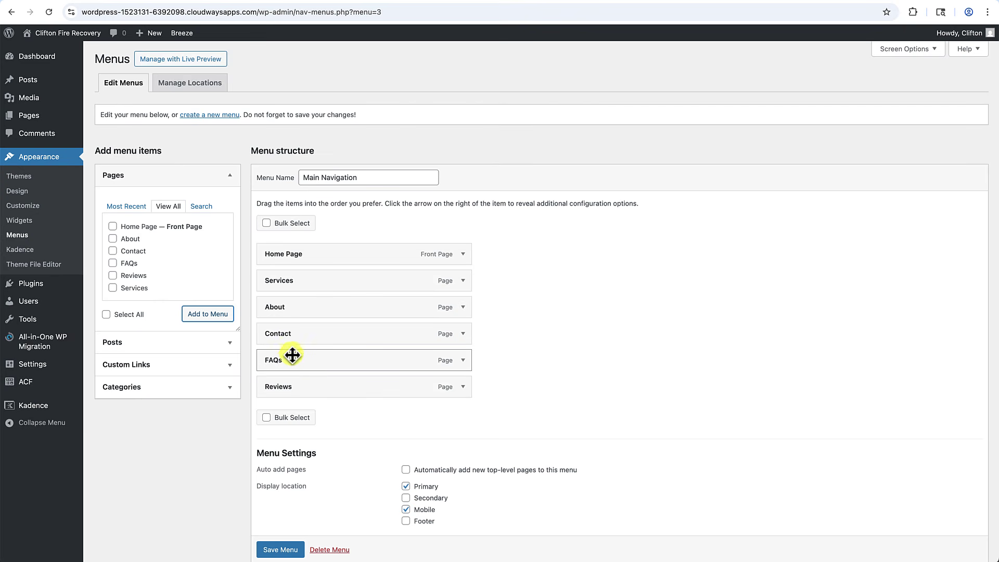
left_click_drag(292, 388, 292, 327)
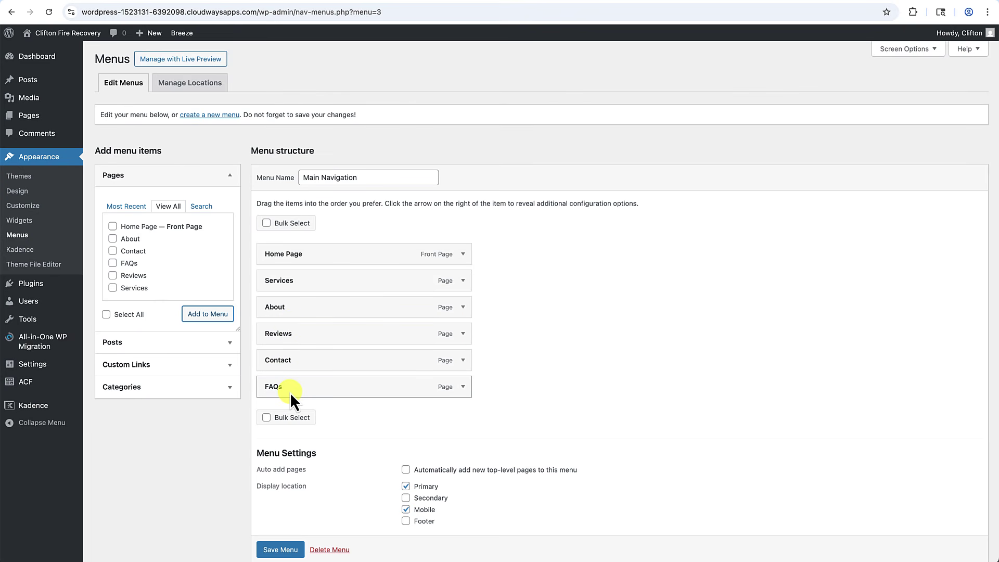
left_click_drag(289, 392, 290, 359)
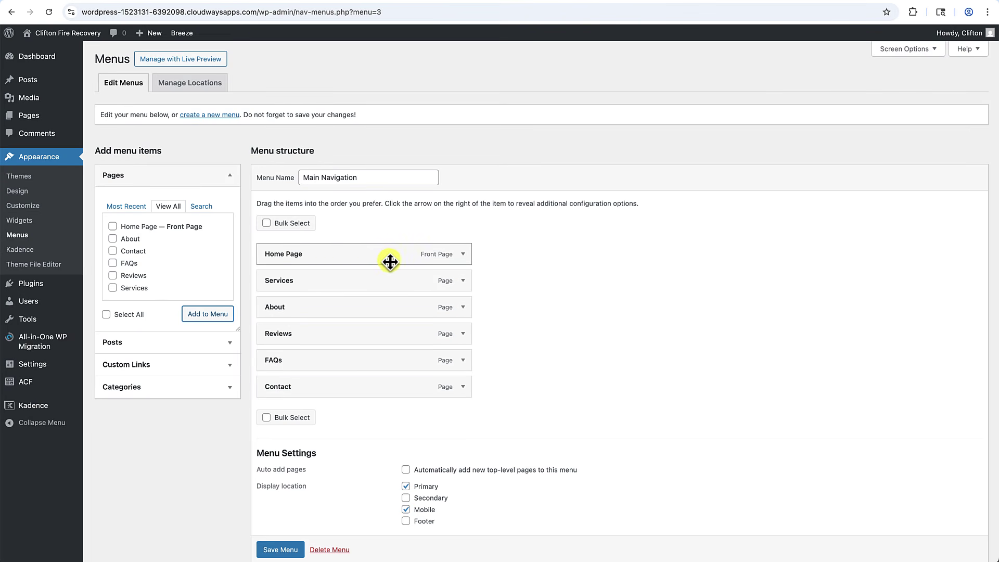
scroll(286, 552, "down", 1)
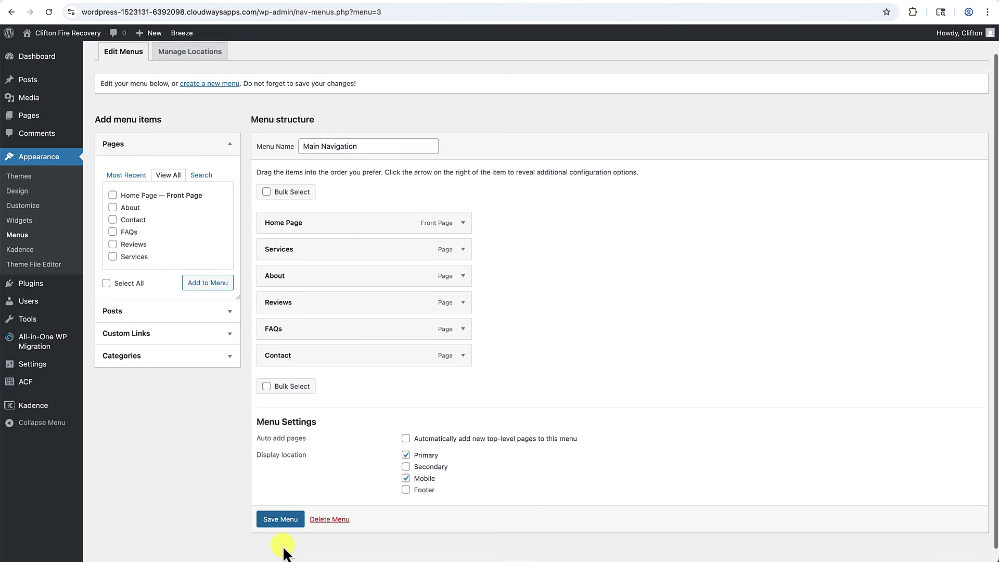
left_click(284, 522)
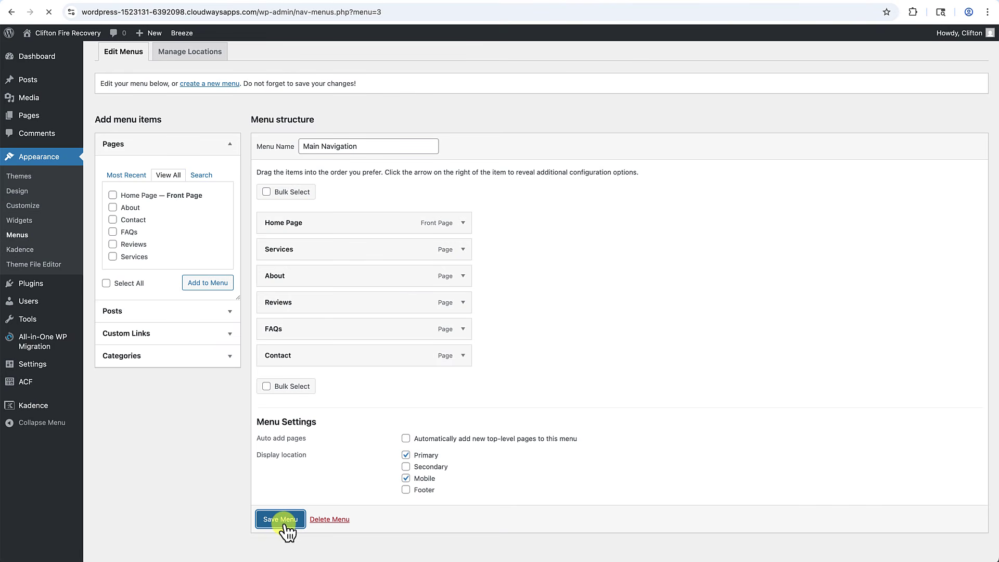
mouse_move(33, 119)
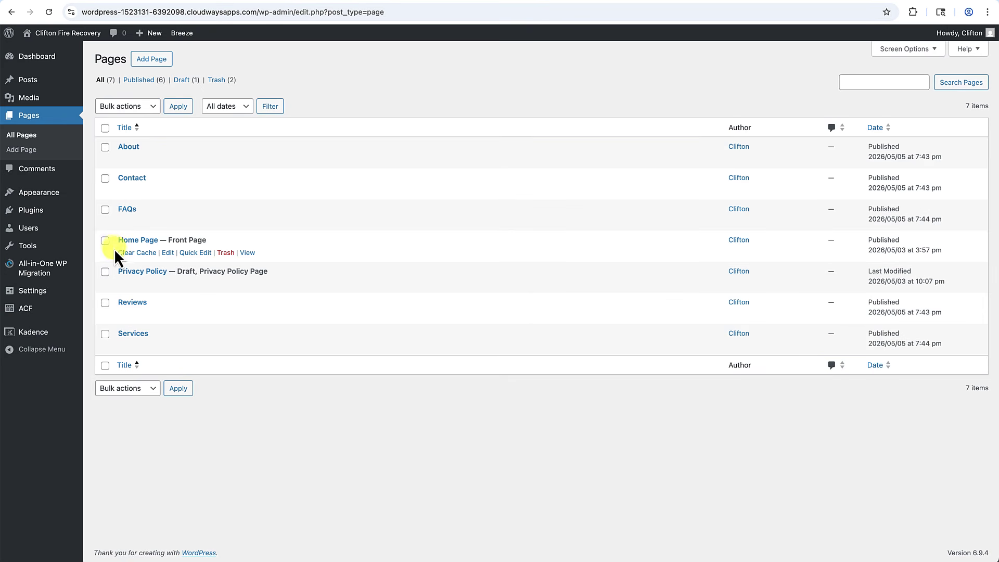
Rename 'Home Page' to 'Home', save it, and view the live homepage.
left_click(168, 254)
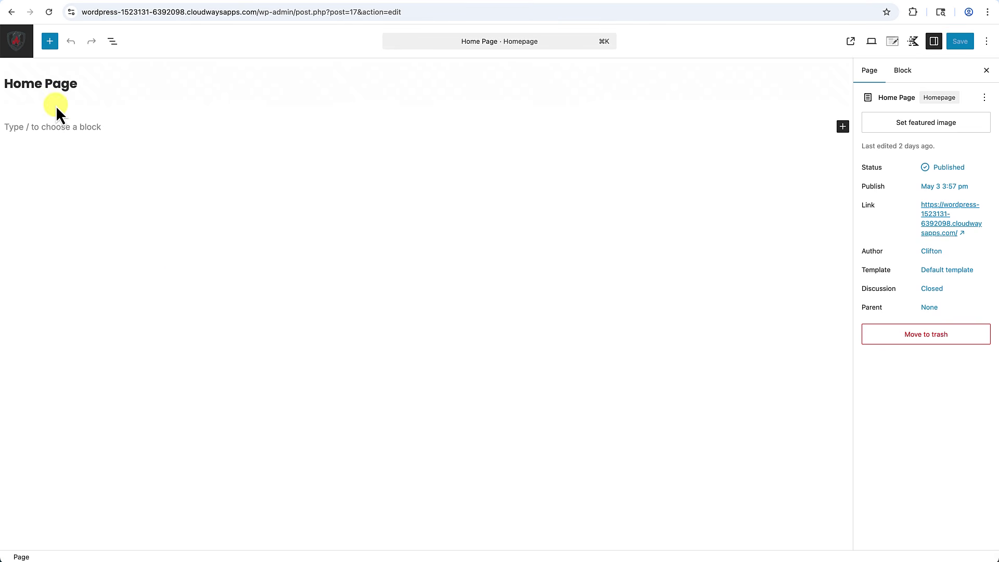
left_click_drag(45, 84, 92, 88)
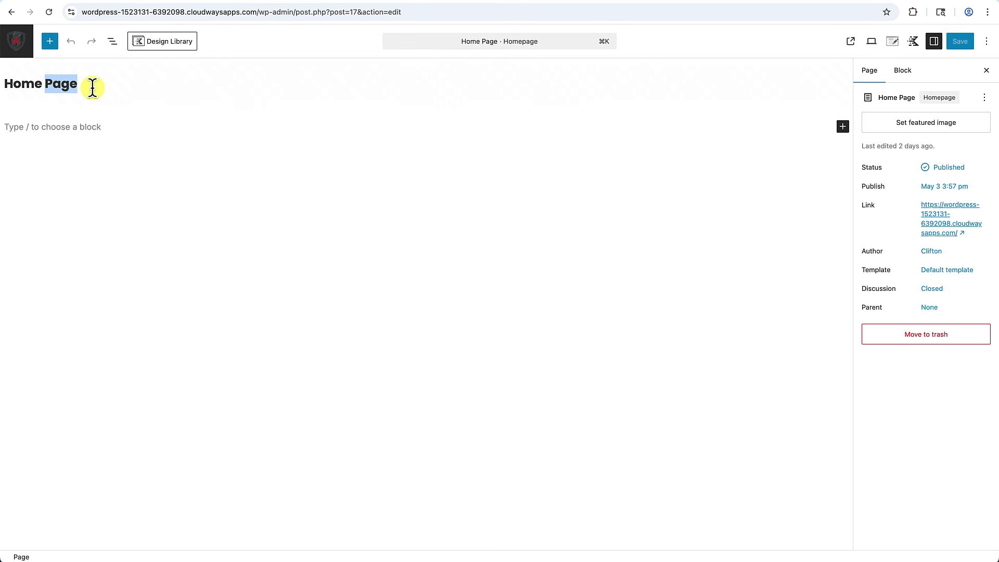
key("BackSpace")
left_click(98, 126)
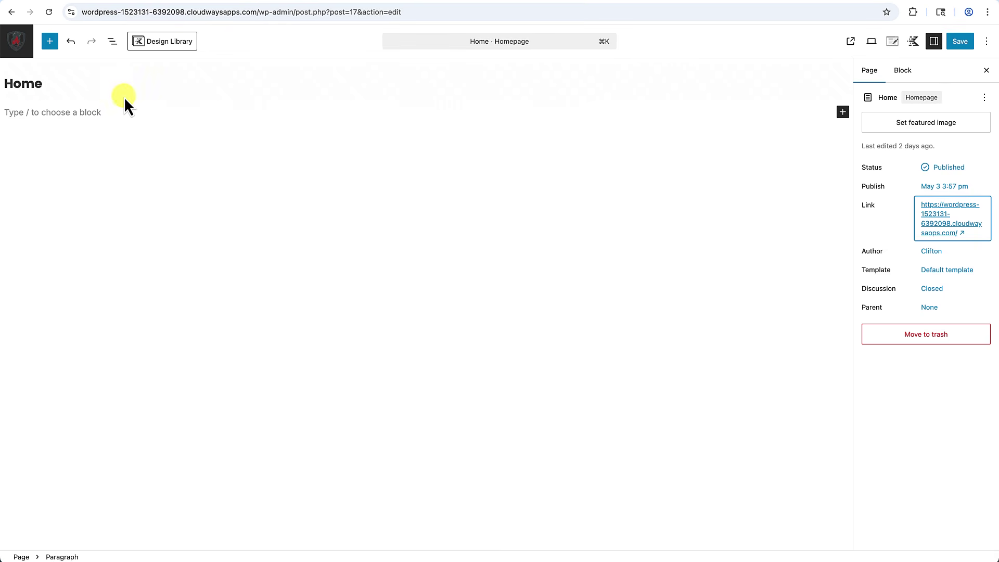
left_click(961, 42)
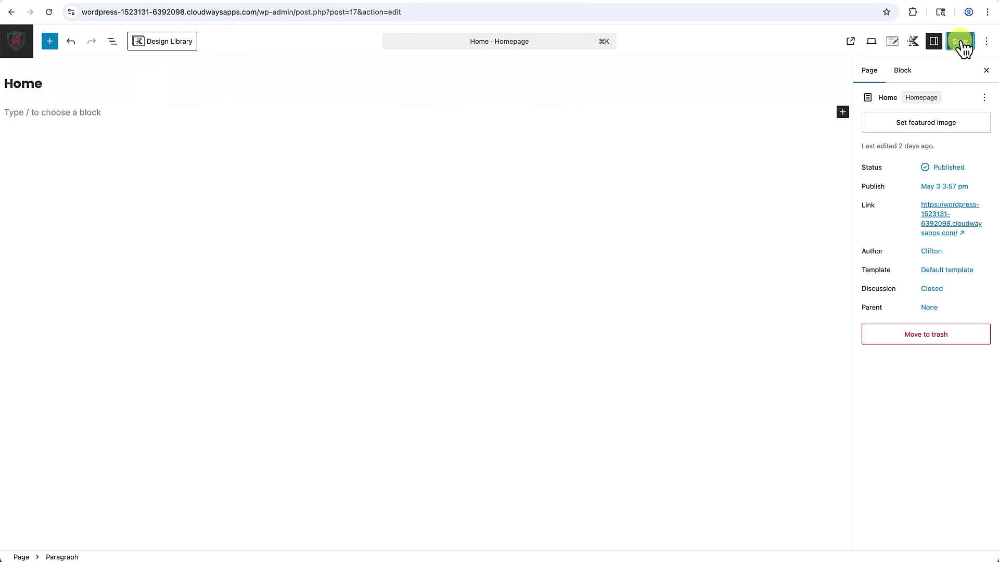
left_click(20, 52)
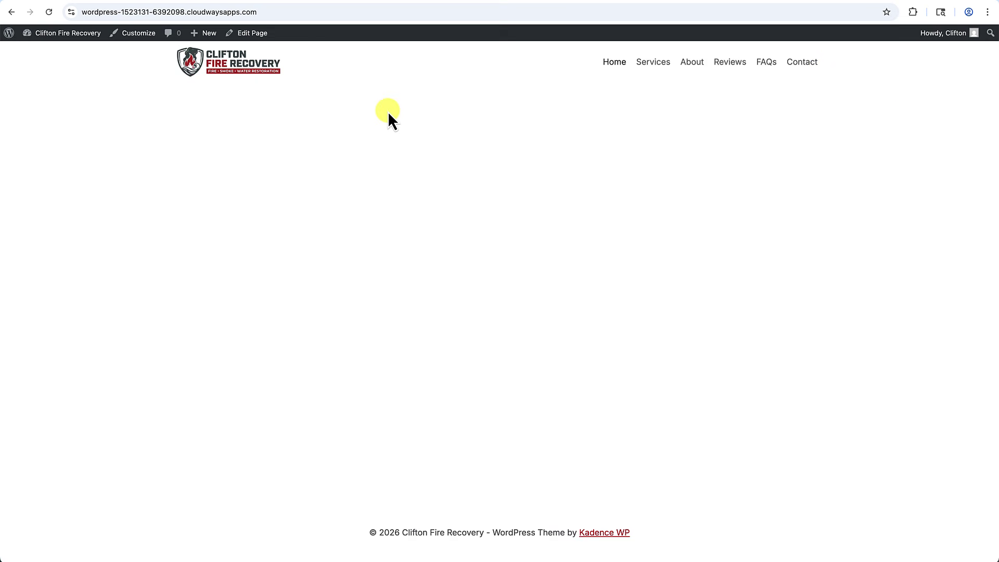
Add a Button item to the header's right section beside the navigation and open its Header Button settings.
left_click(138, 36)
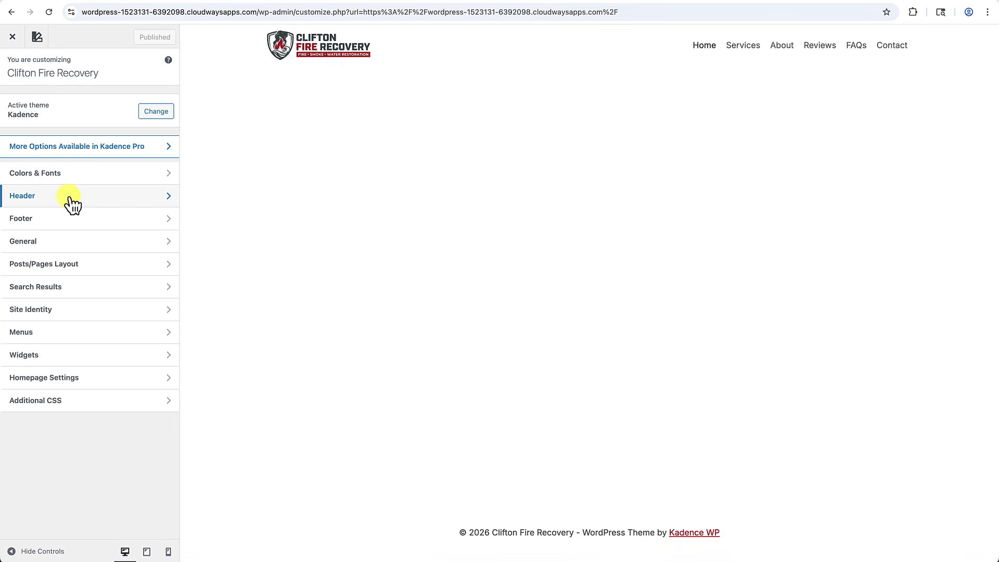
left_click(69, 196)
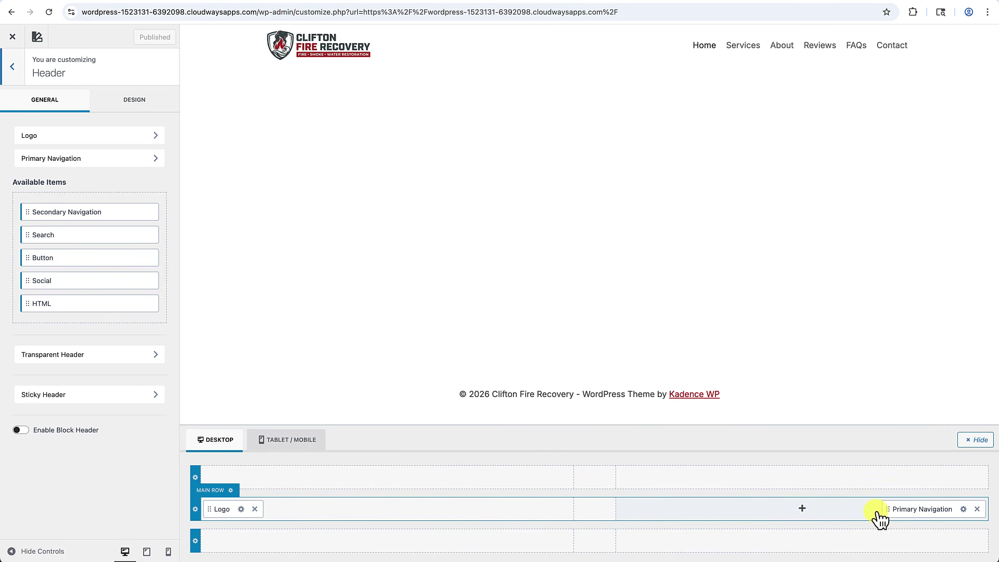
left_click(803, 511)
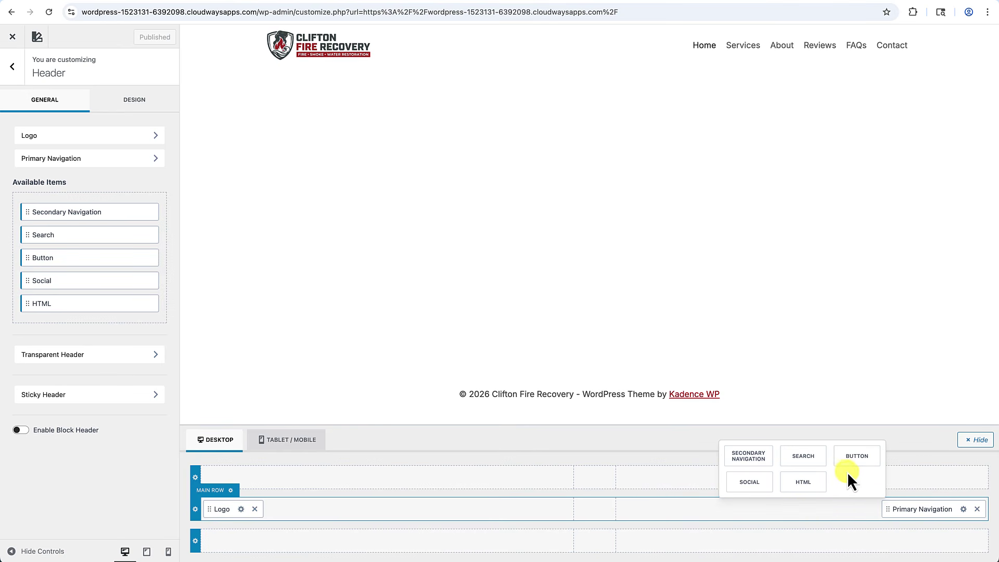
left_click(856, 458)
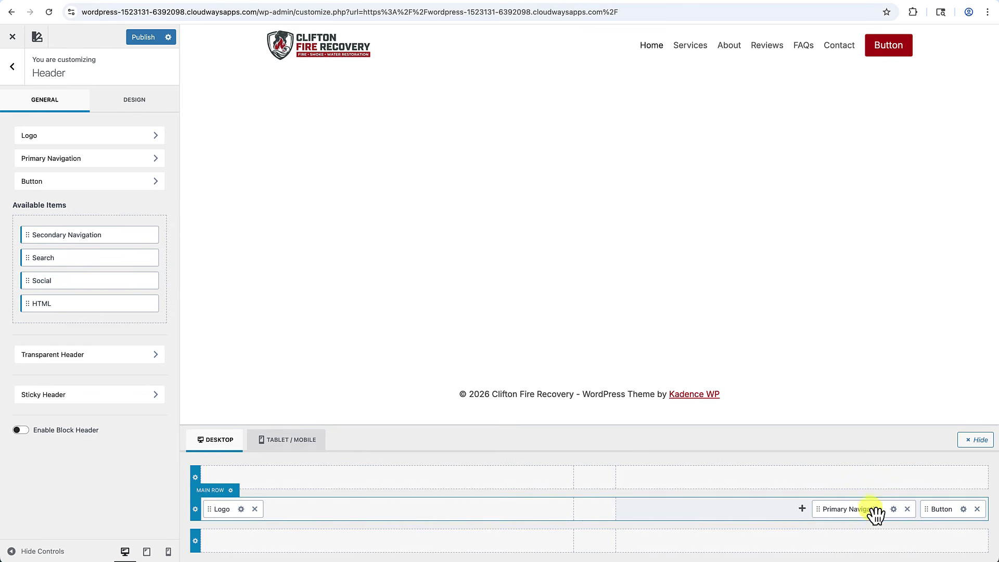
left_click(964, 509)
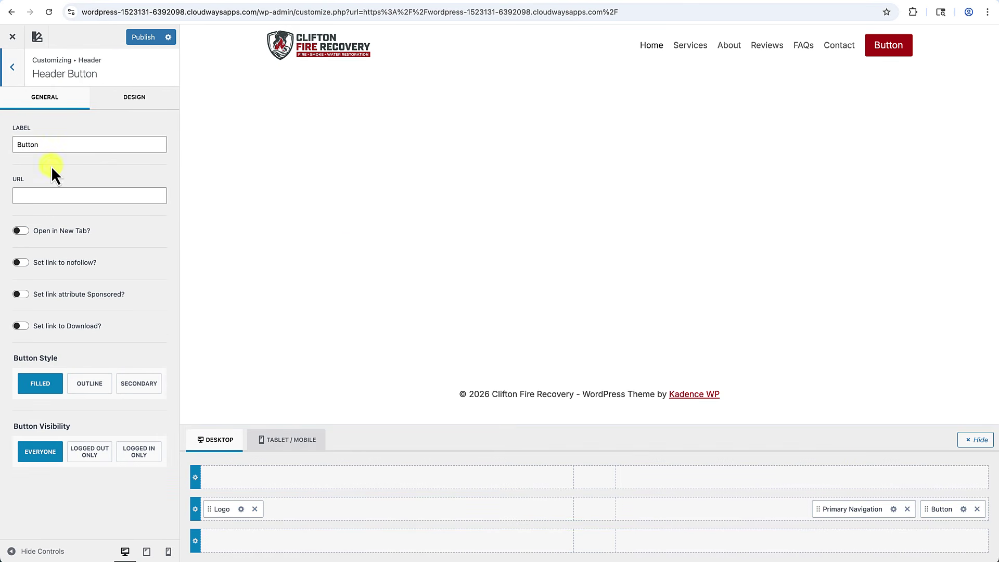
Relabel the header button 'Request a Consultation' and set its link to /contact.
left_click_drag(49, 146, 3, 144)
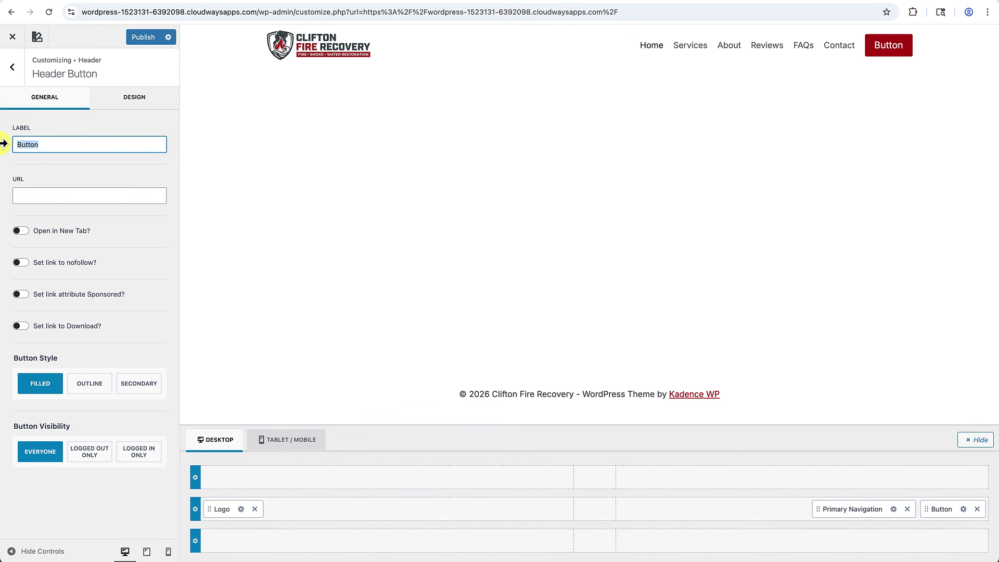
type("Request a")
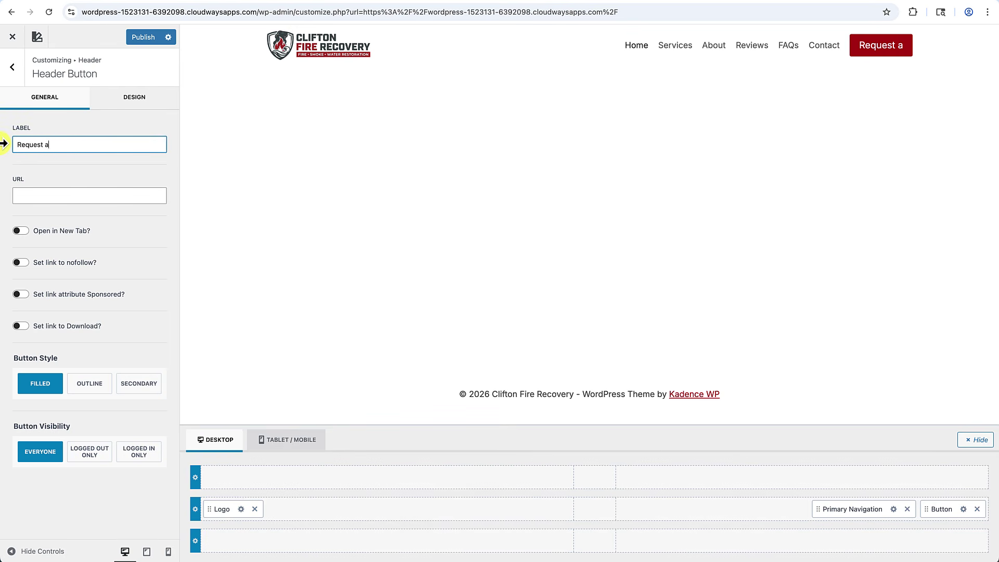
type(" Consultation")
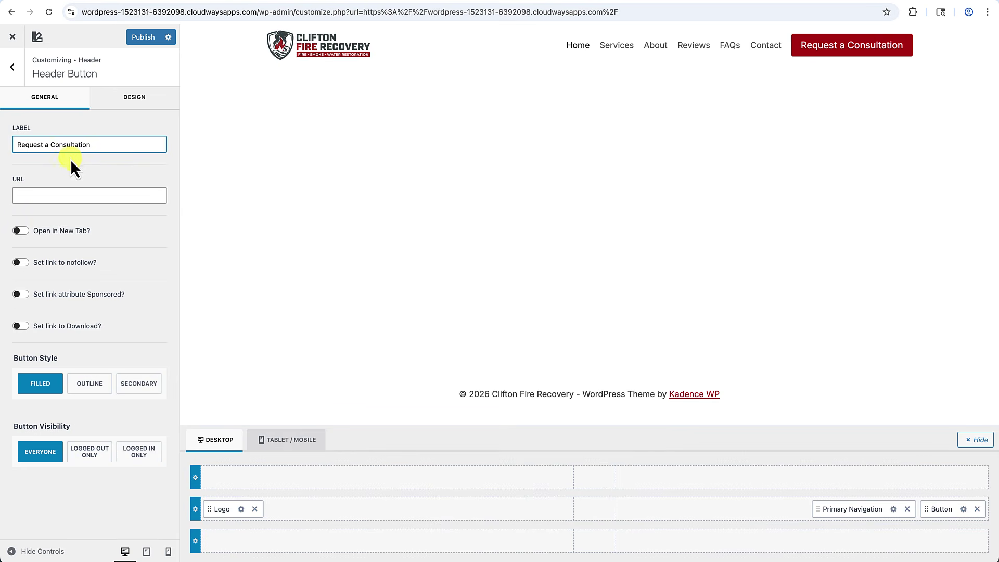
left_click(42, 196)
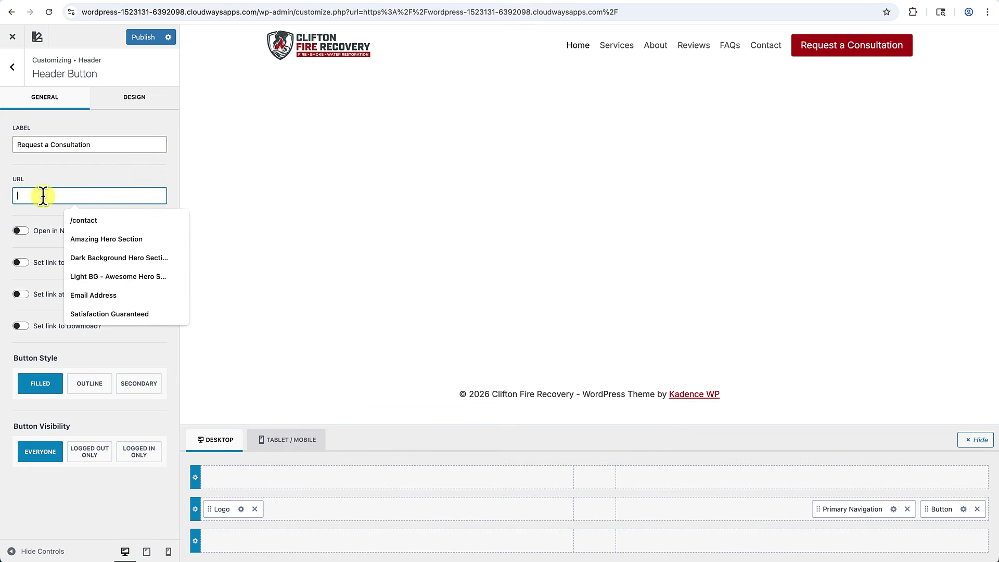
type("#")
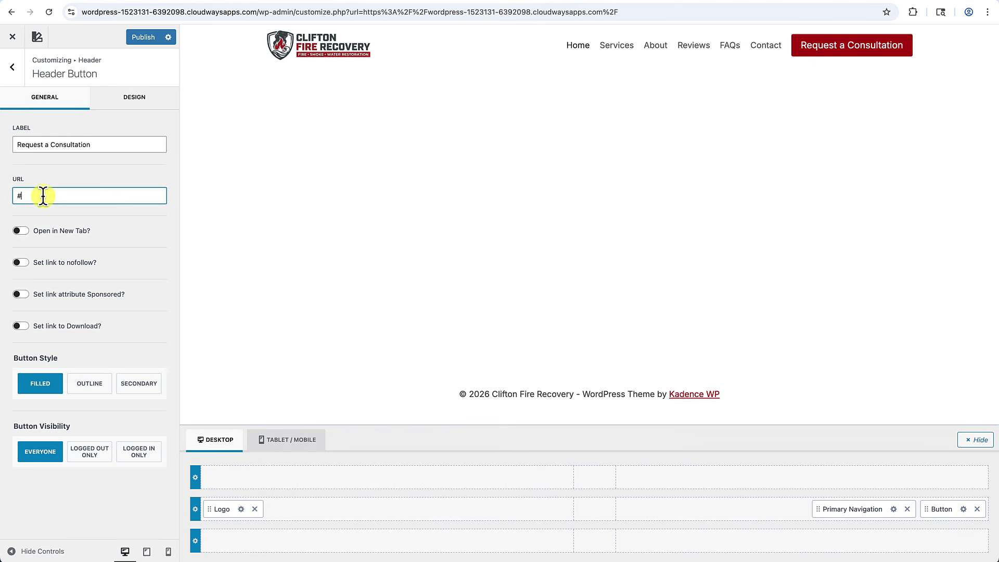
key("BackSpace")
type("/co")
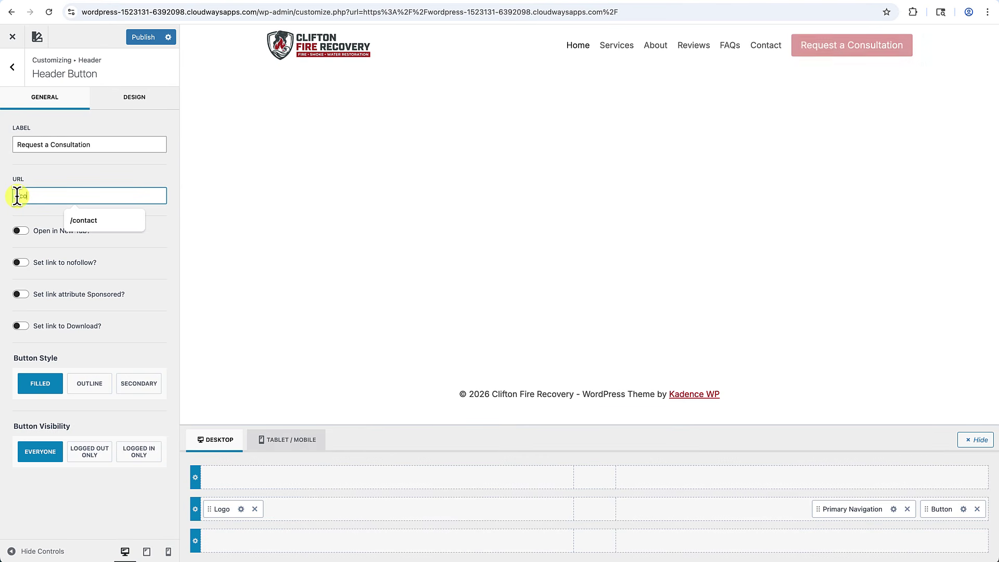
type("n")
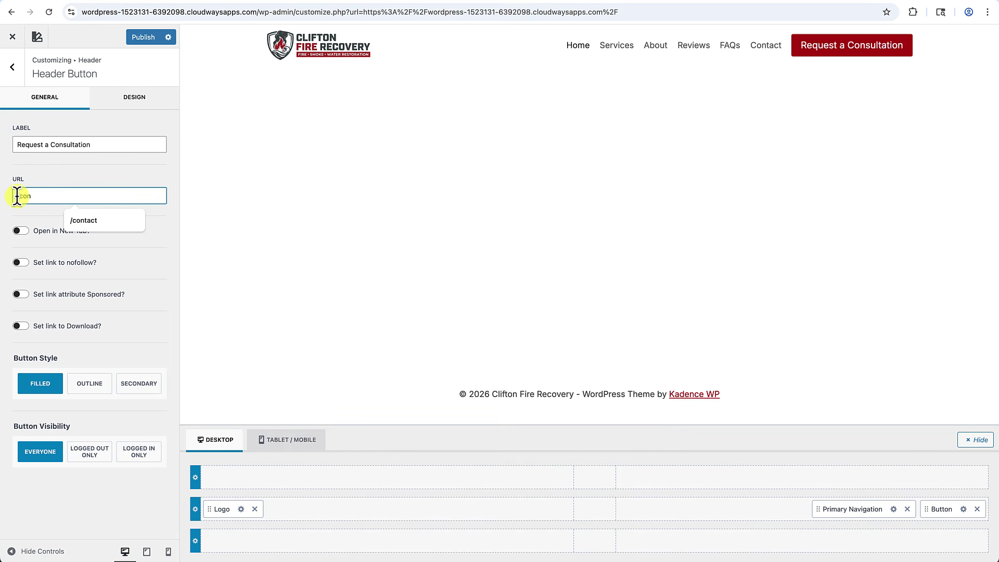
type("tact")
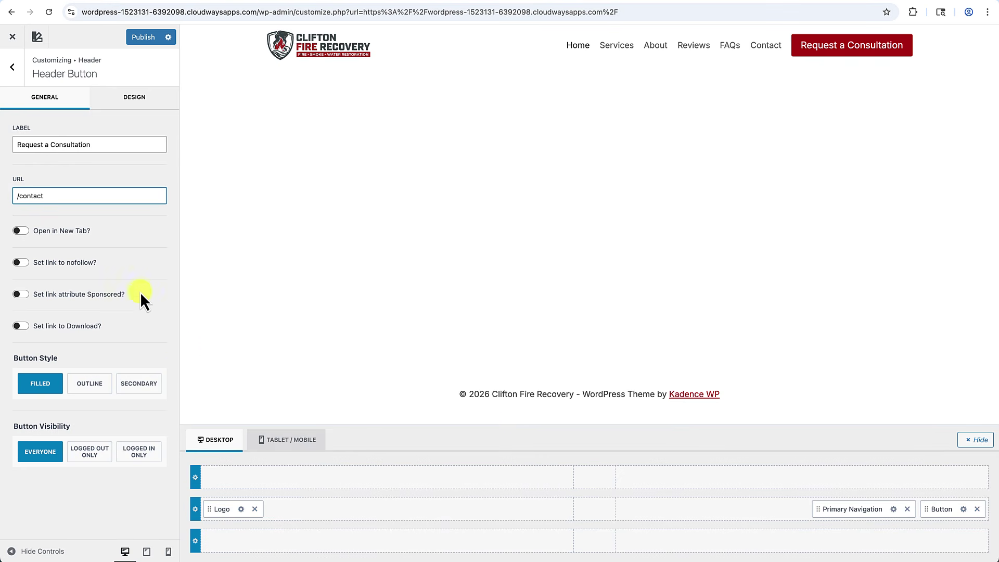
left_click(963, 510)
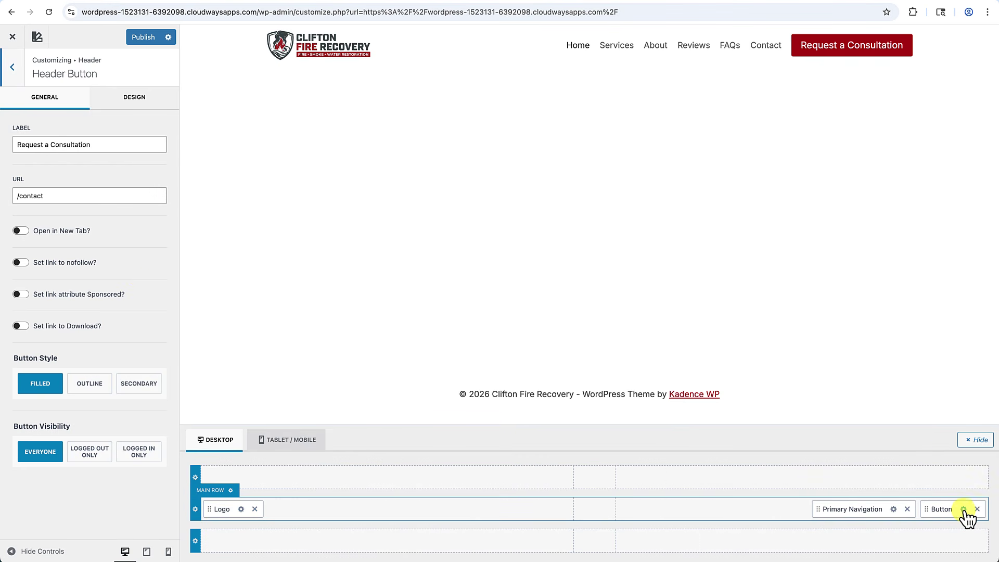
Keep the header button at medium size and set its font size to 16px.
left_click(123, 104)
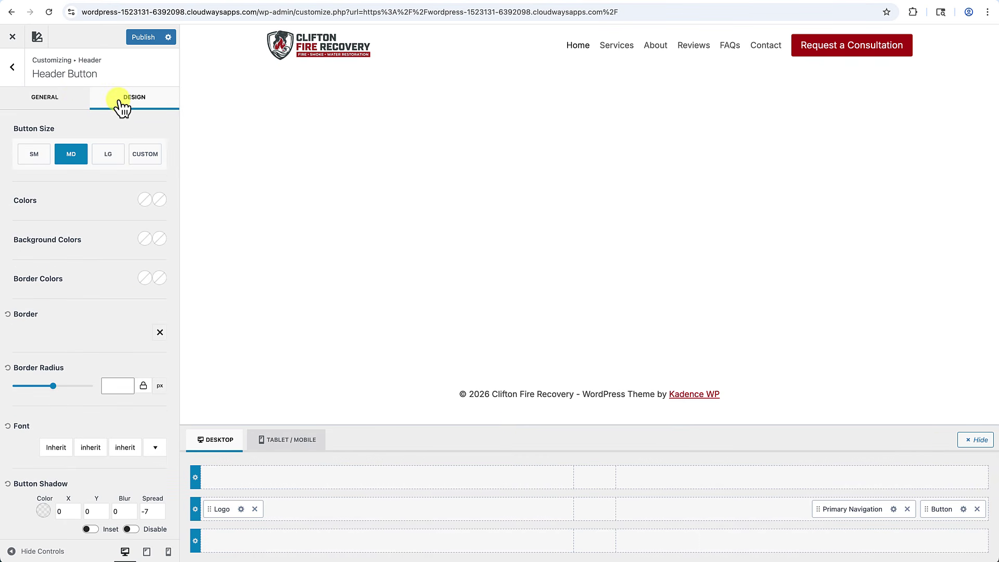
left_click(34, 155)
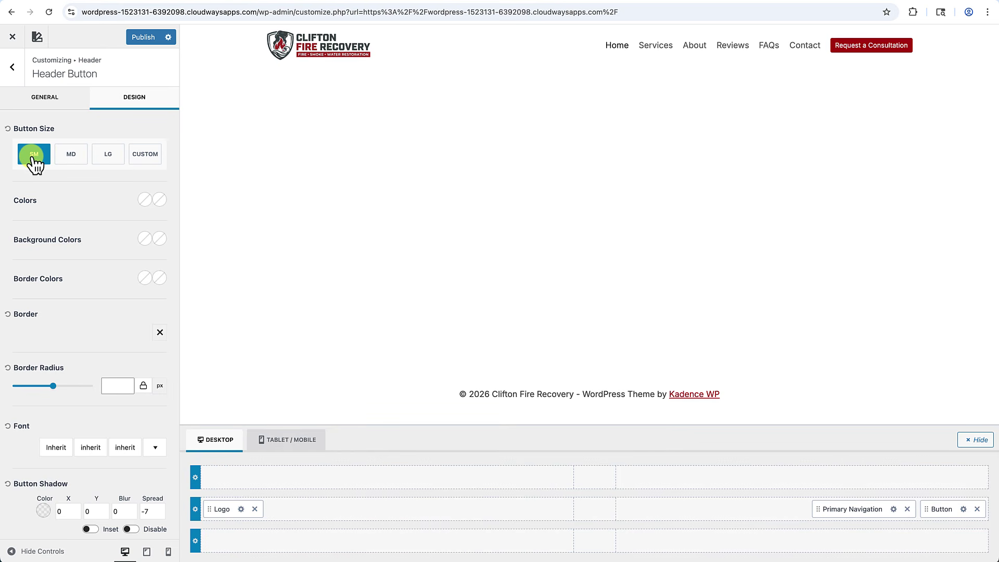
left_click(72, 156)
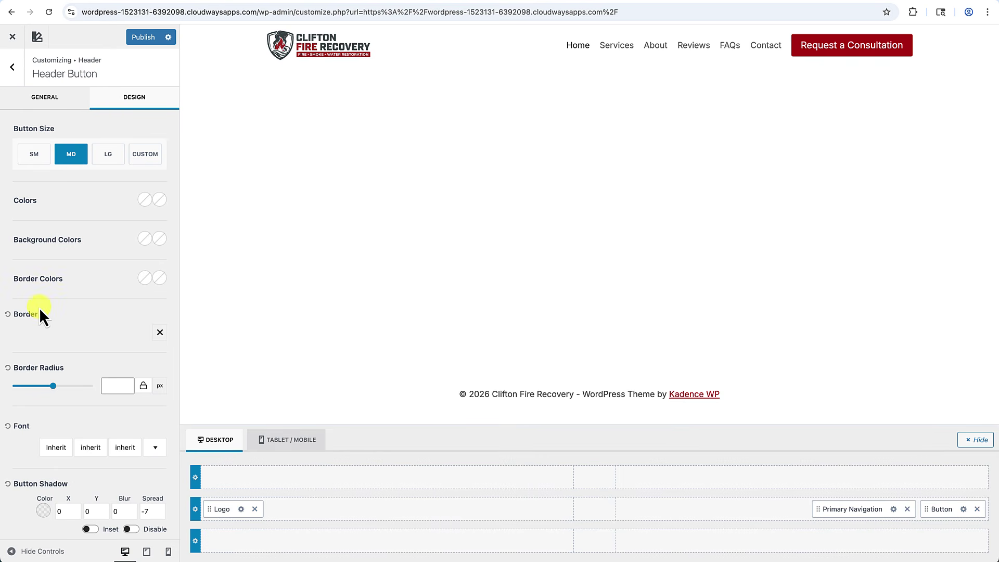
scroll(39, 309, "down", 3)
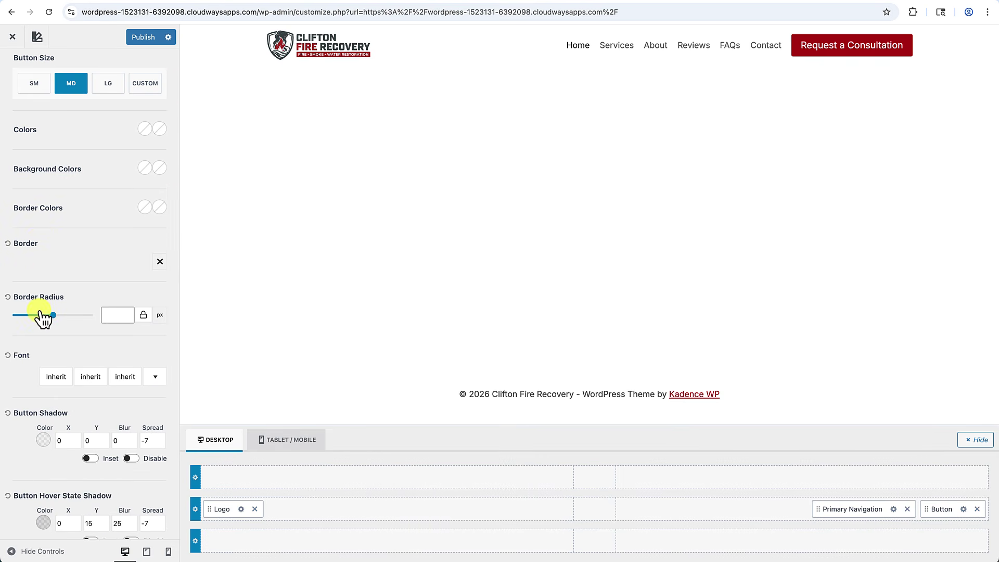
left_click(62, 383)
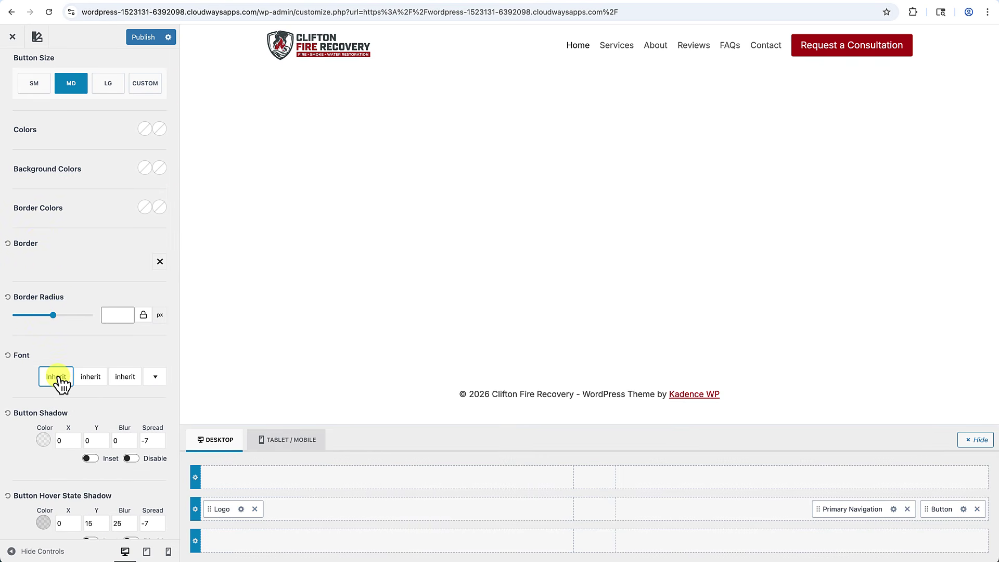
left_click(133, 194)
left_click(93, 246)
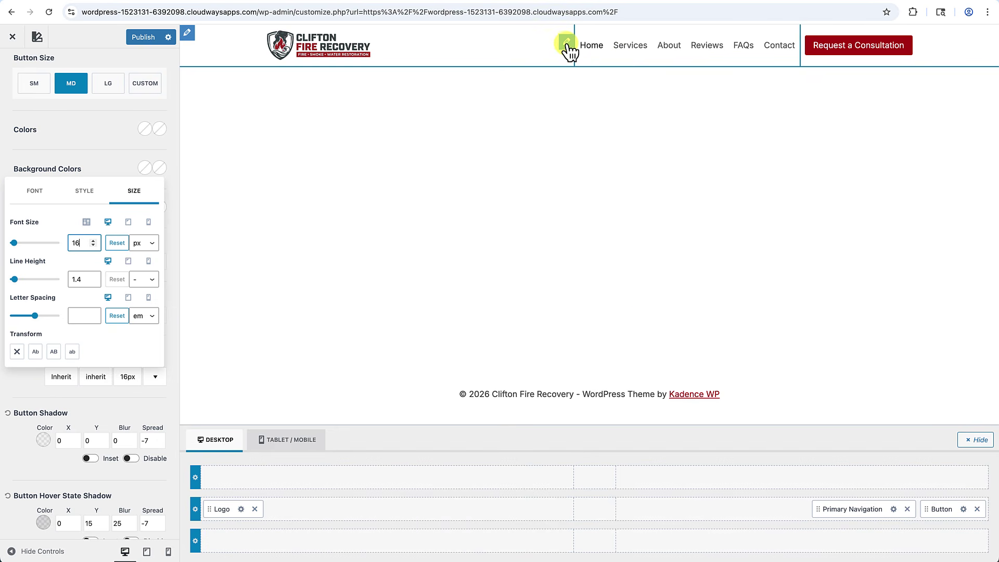
left_click(893, 509)
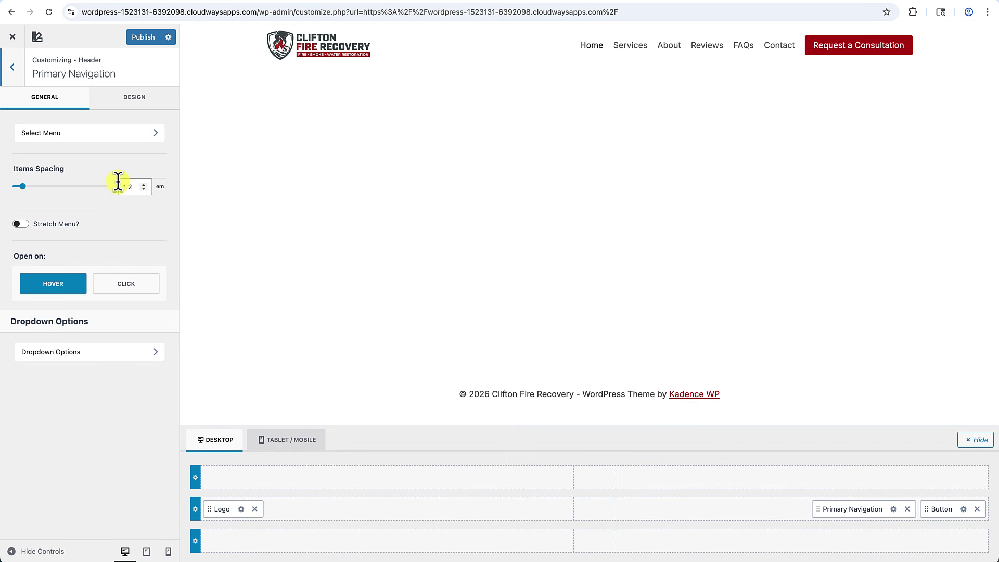
Set the primary navigation items spacing to 2 em and publish the header changes.
left_click(22, 187)
left_click_drag(23, 188, 34, 188)
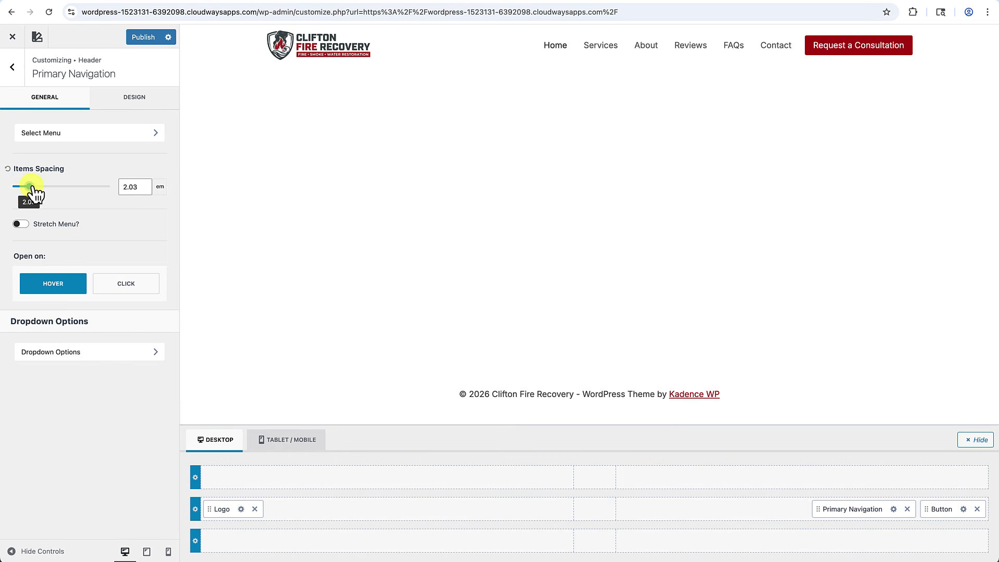
left_click_drag(136, 186, 114, 186)
type("2")
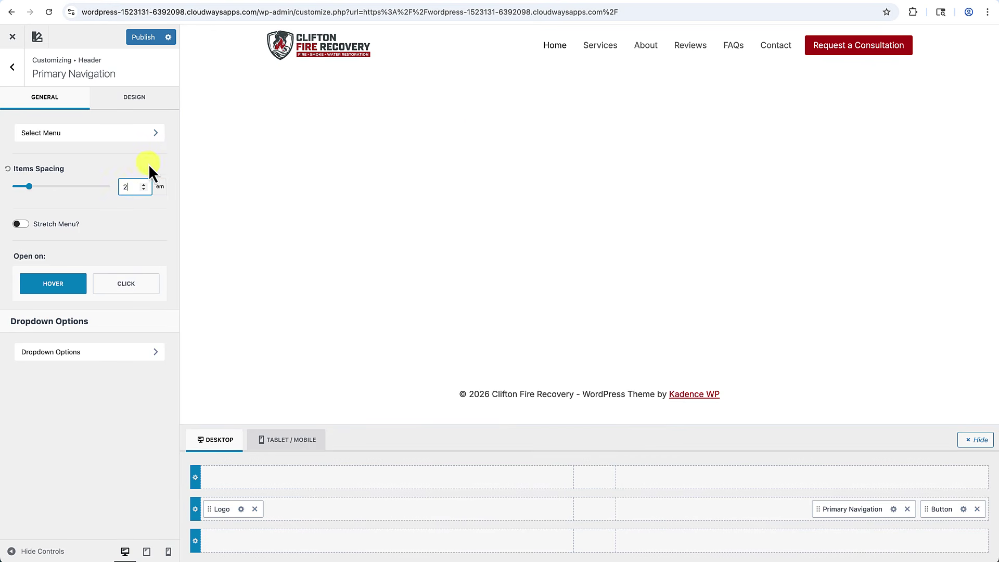
left_click(147, 42)
left_click(12, 38)
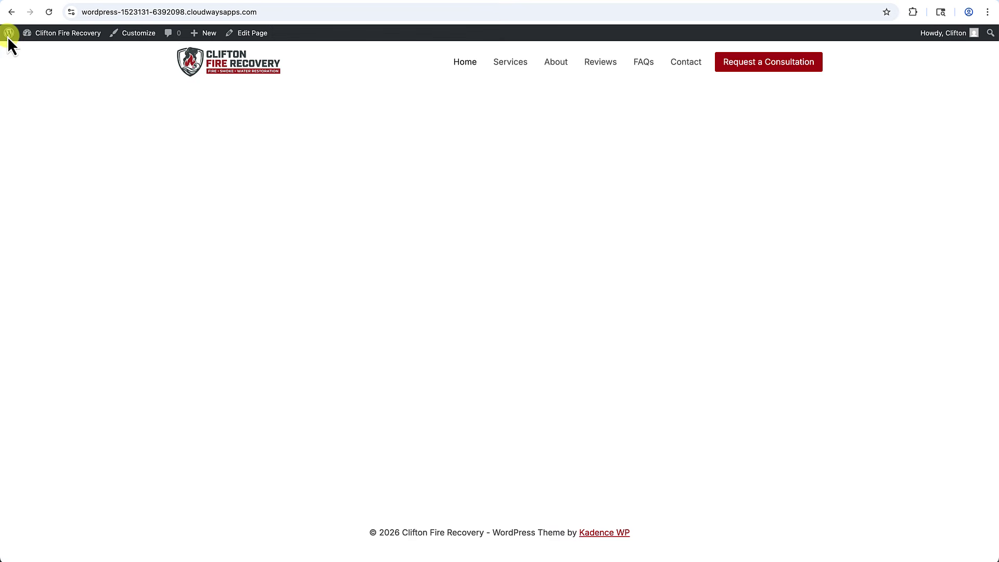
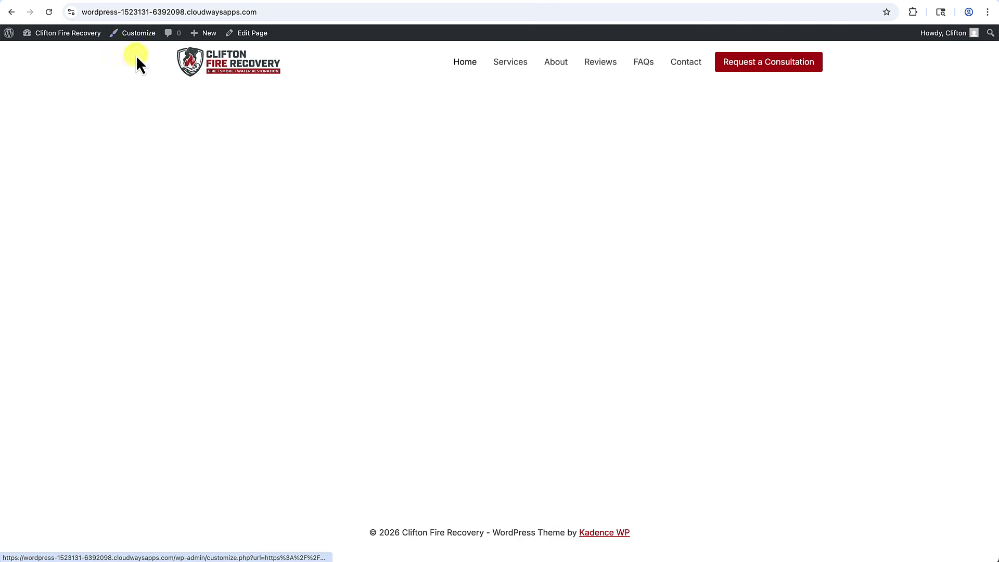
Open the Customizer's Header section to reach the header builder with Logo, Primary Navigation and Button.
left_click(134, 41)
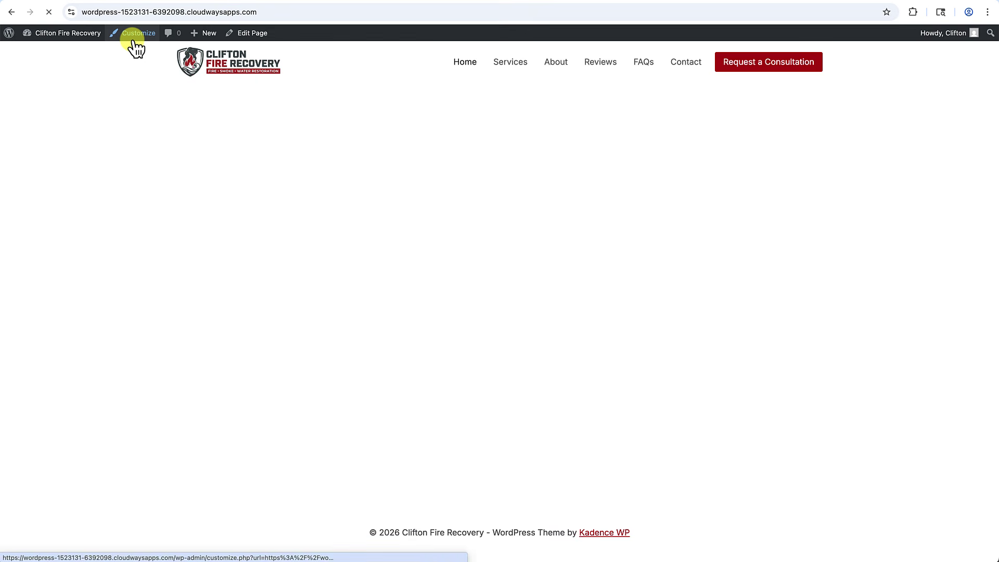
left_click(67, 194)
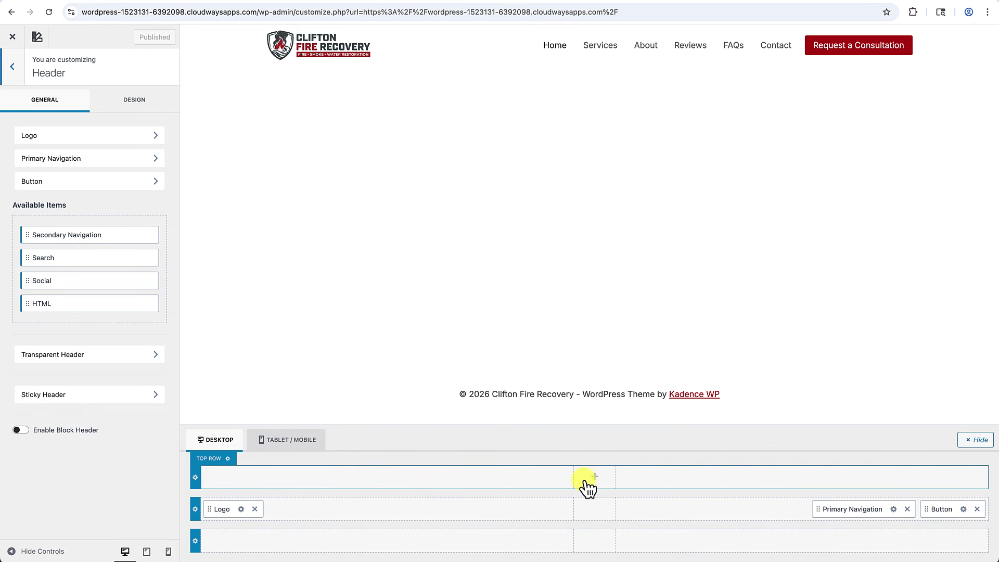
Switch to the tablet/mobile header and preview the site and off-canvas menu at phone width.
left_click(286, 453)
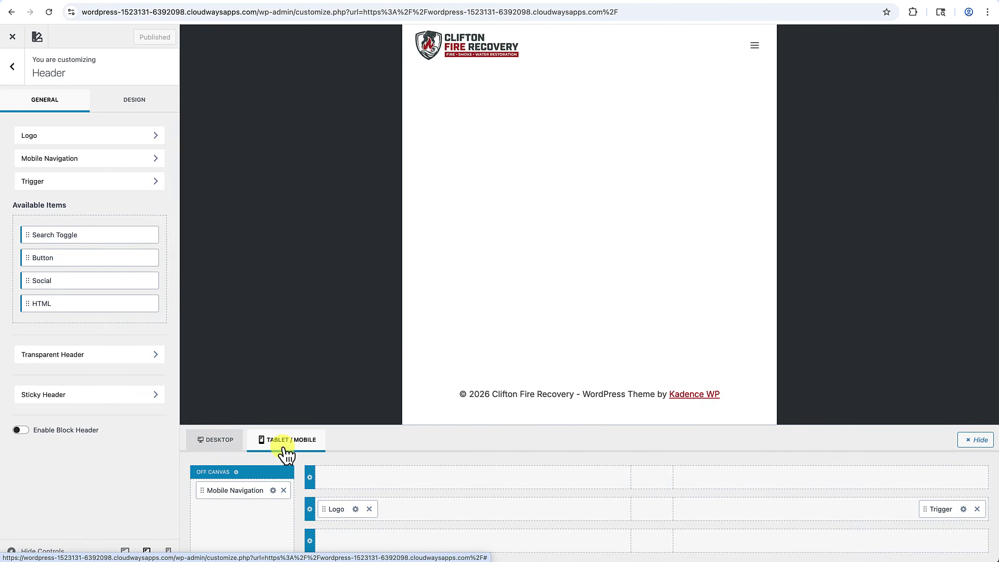
left_click(286, 452)
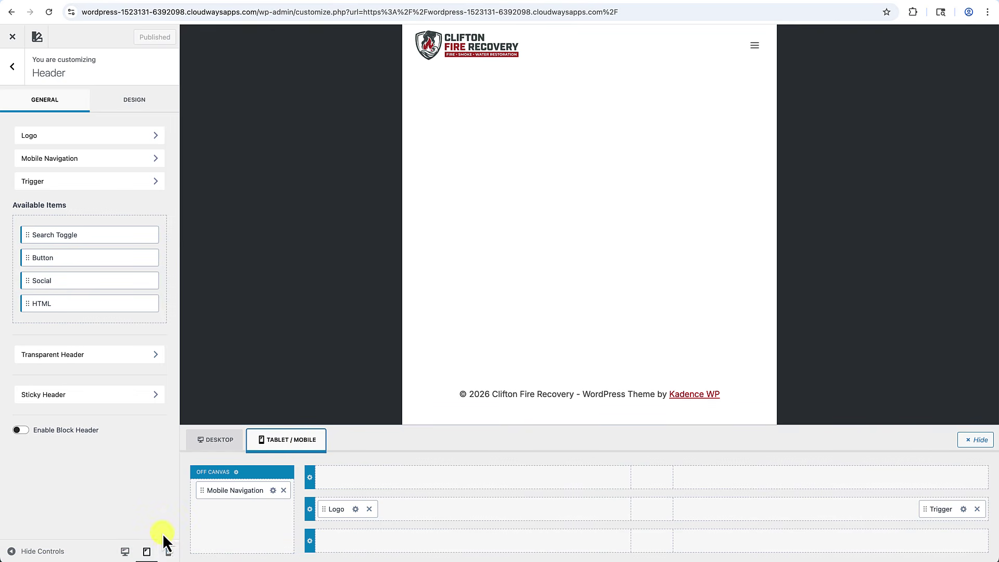
left_click(168, 553)
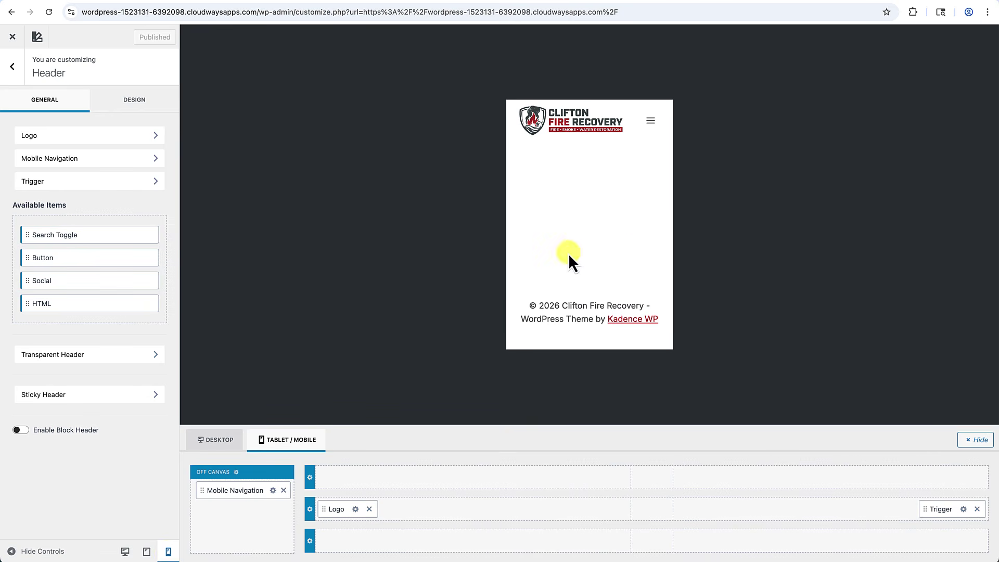
left_click(651, 121)
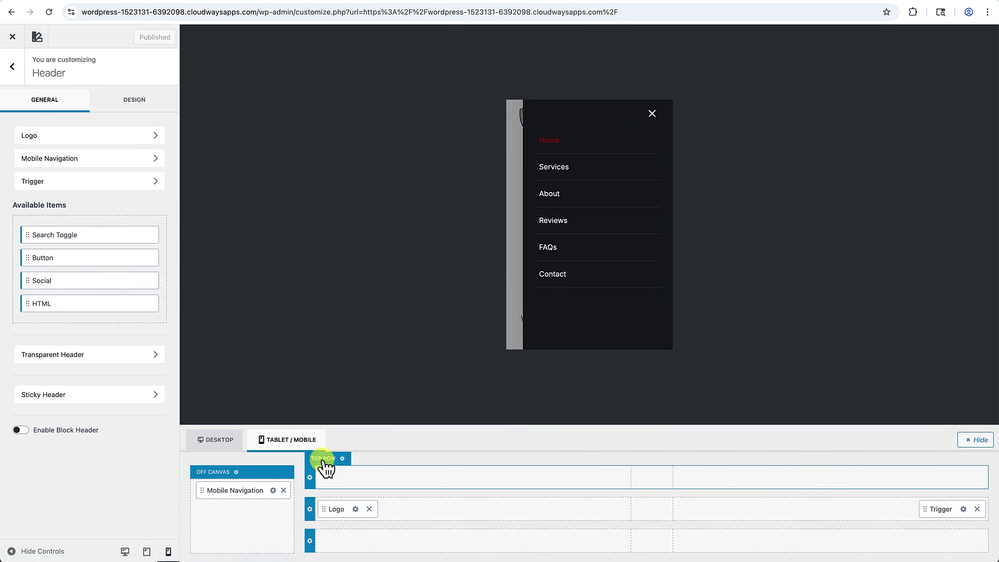
left_click(226, 443)
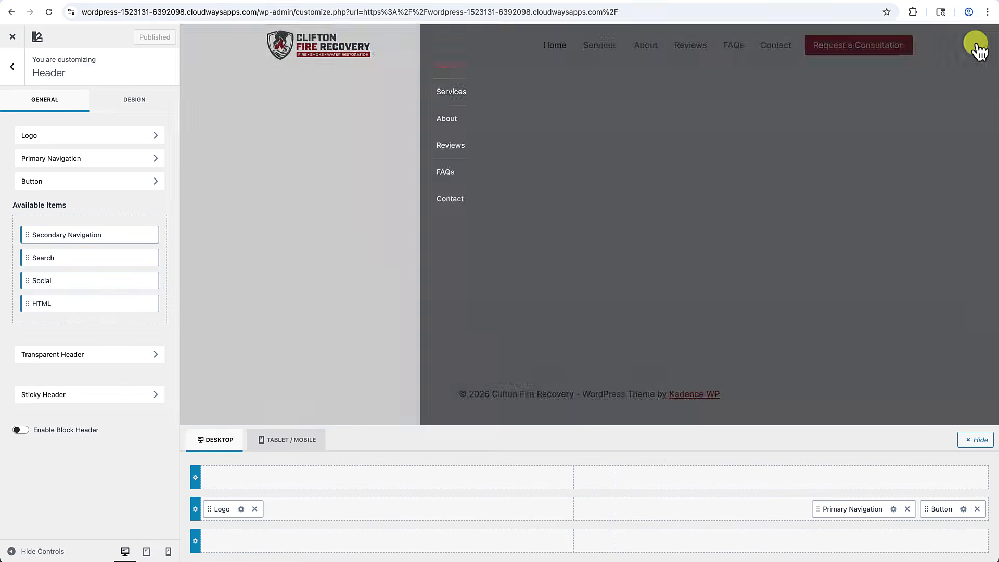
left_click(977, 47)
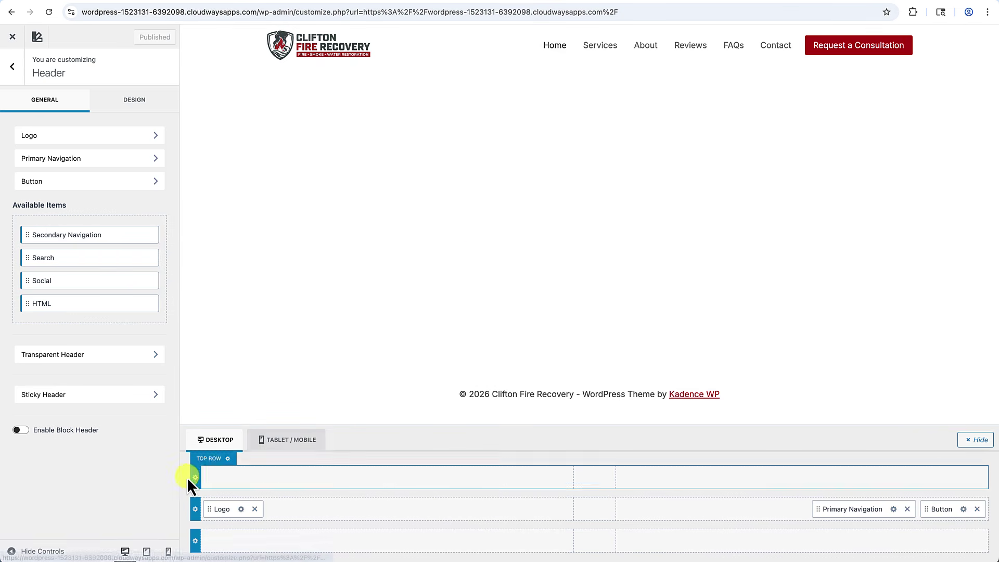
Drag the Logo to the centre of the mobile main row, then back to the left.
left_click(299, 440)
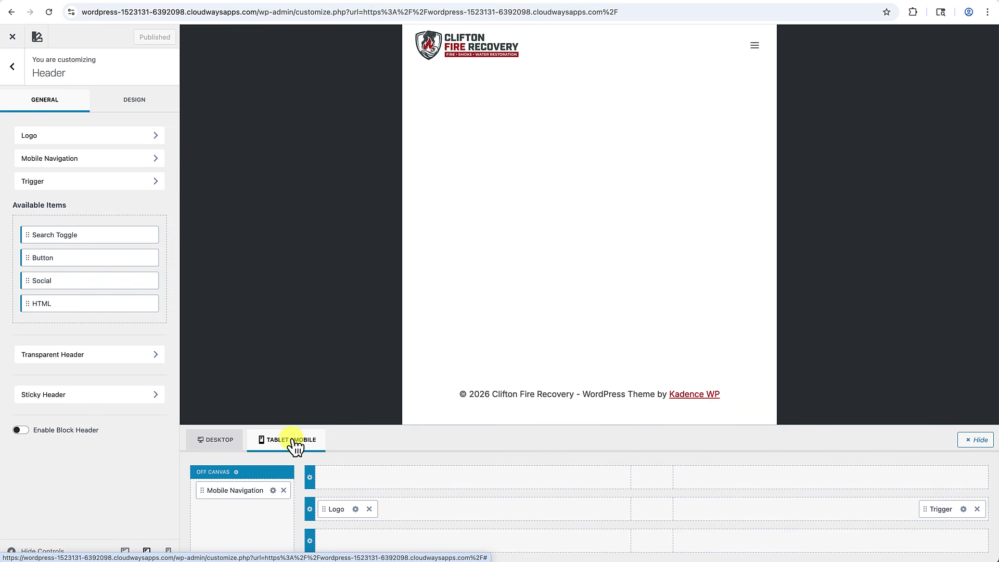
left_click(295, 445)
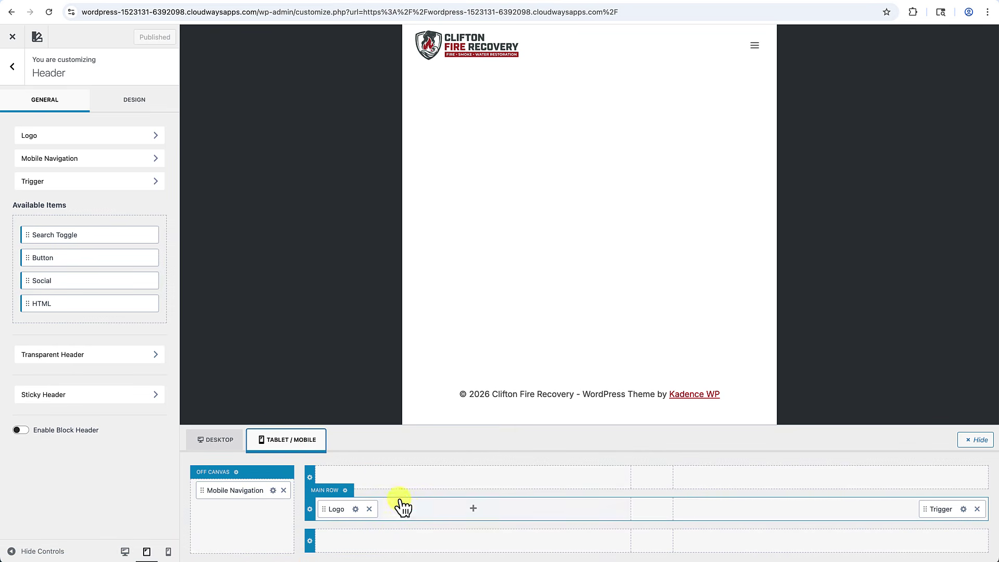
left_click(316, 451)
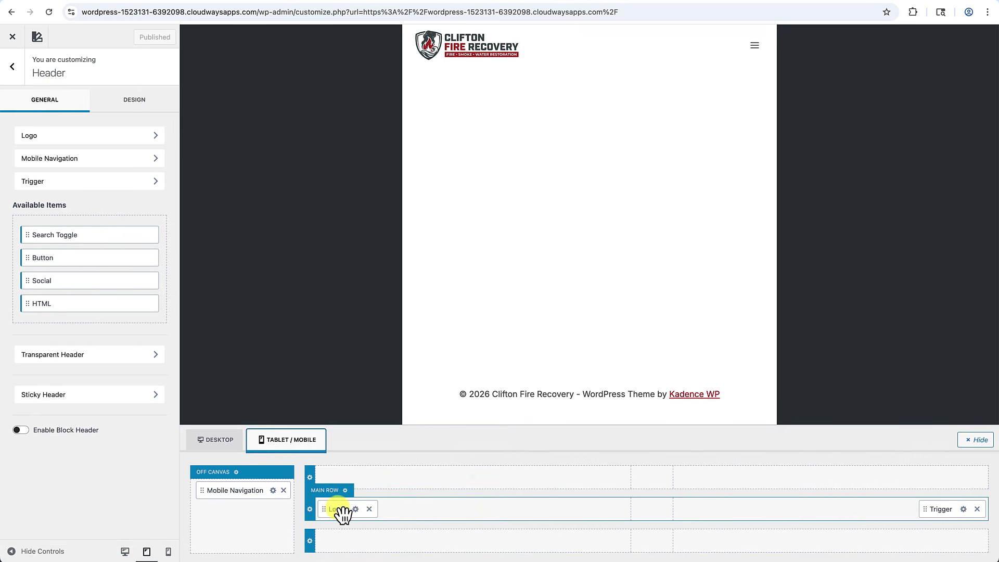
left_click_drag(332, 514, 661, 518)
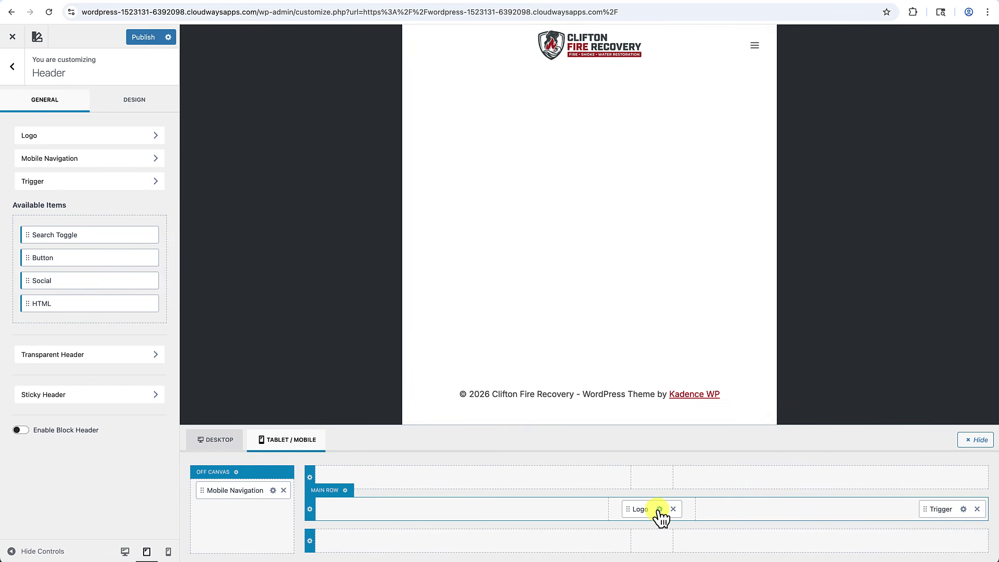
left_click(215, 441)
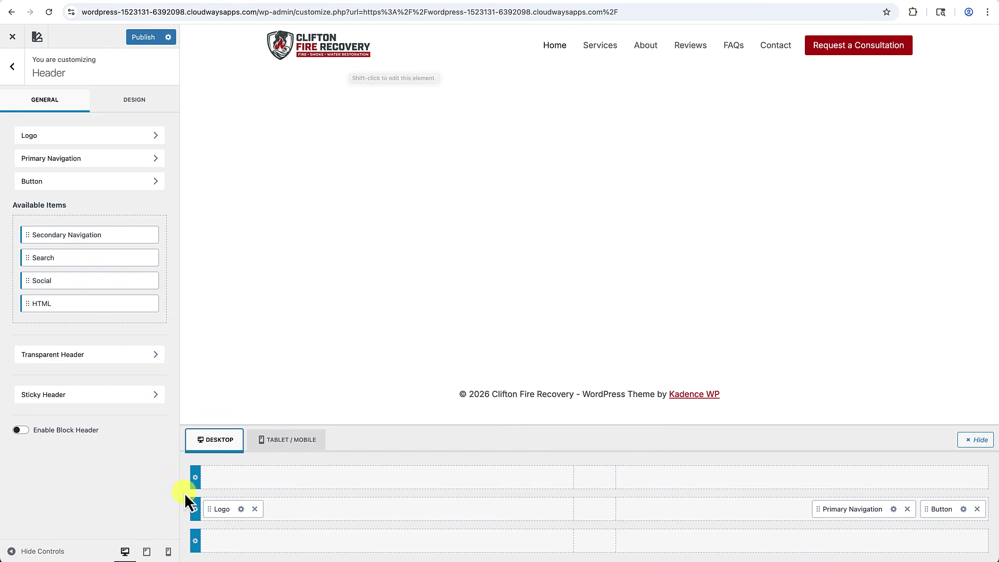
left_click(306, 449)
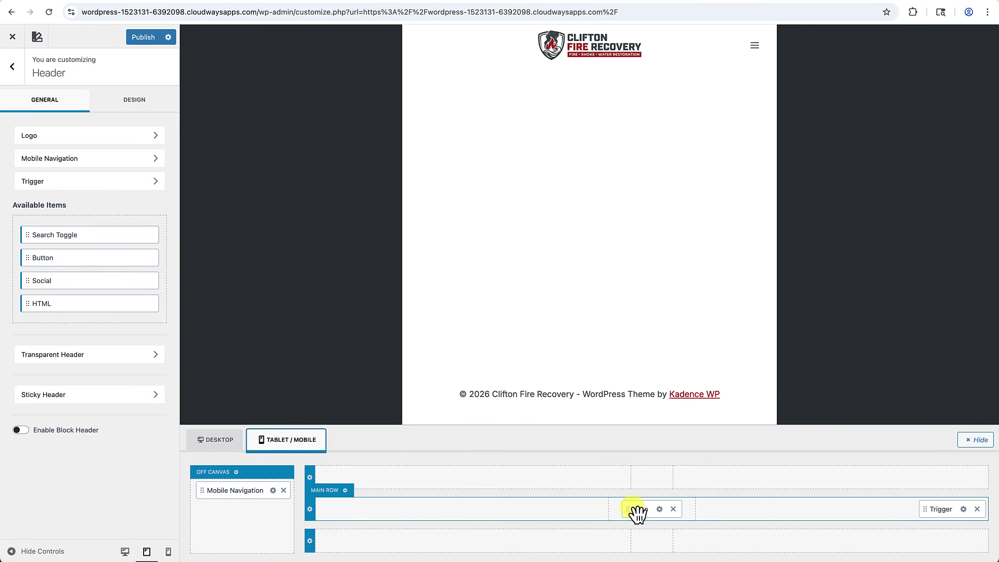
left_click_drag(638, 512, 427, 512)
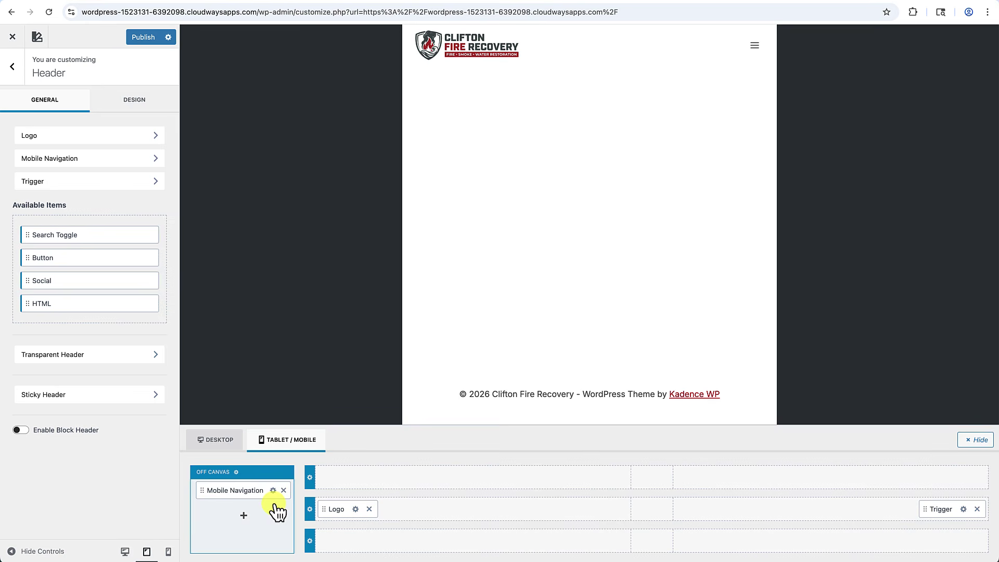
Add a 'Request a Consultation' button linking to /contact to the off-canvas mobile menu.
left_click(756, 48)
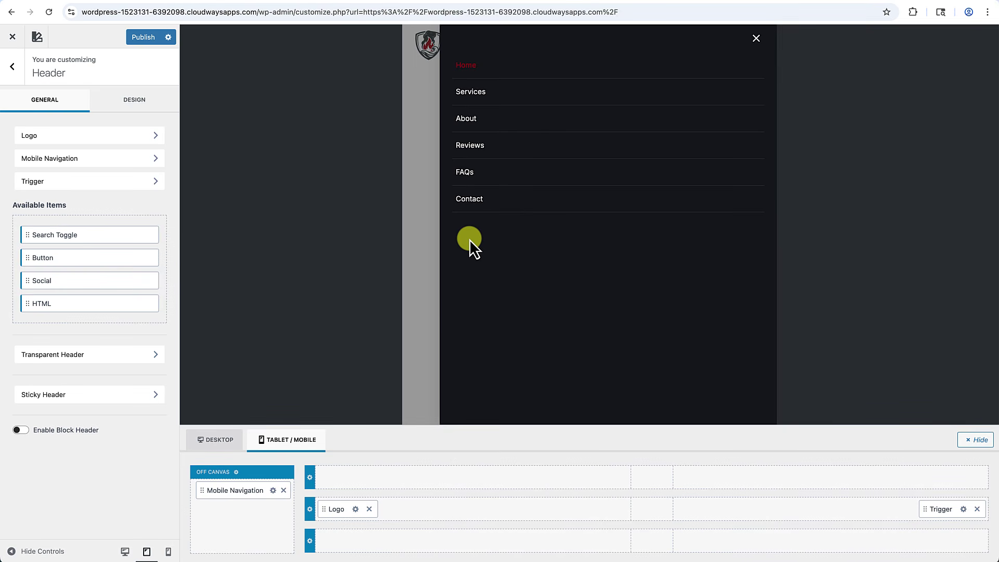
left_click(243, 516)
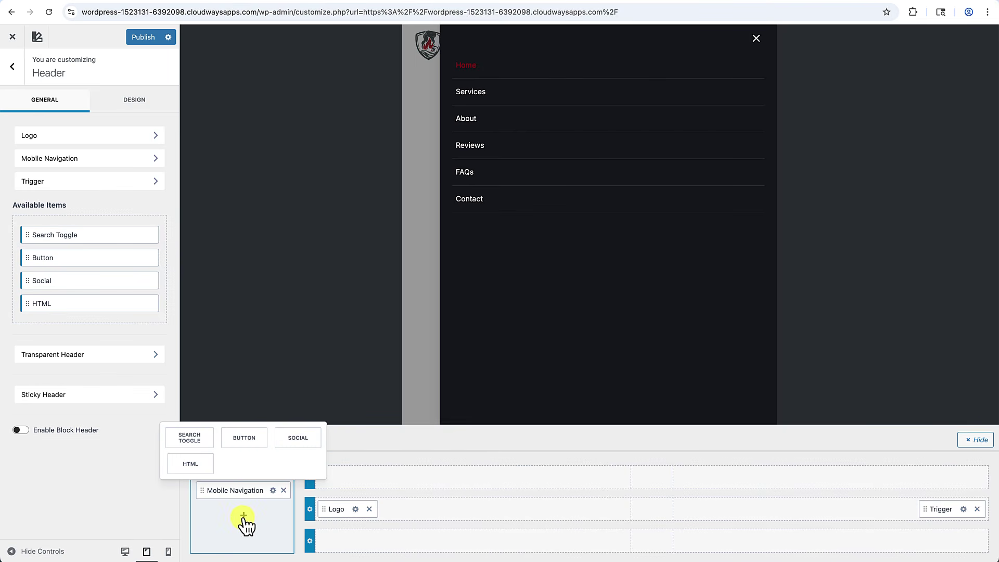
left_click(245, 440)
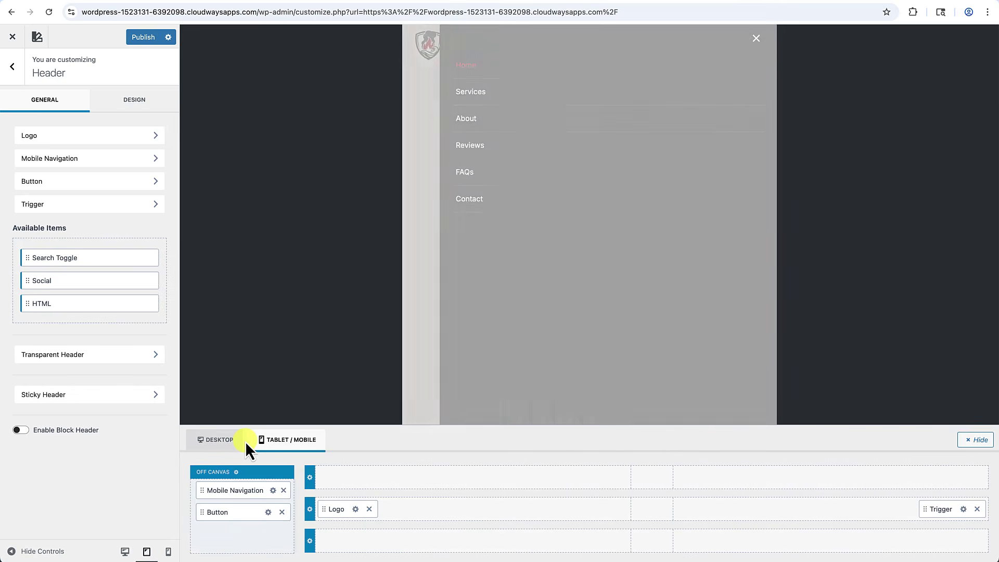
left_click(268, 512)
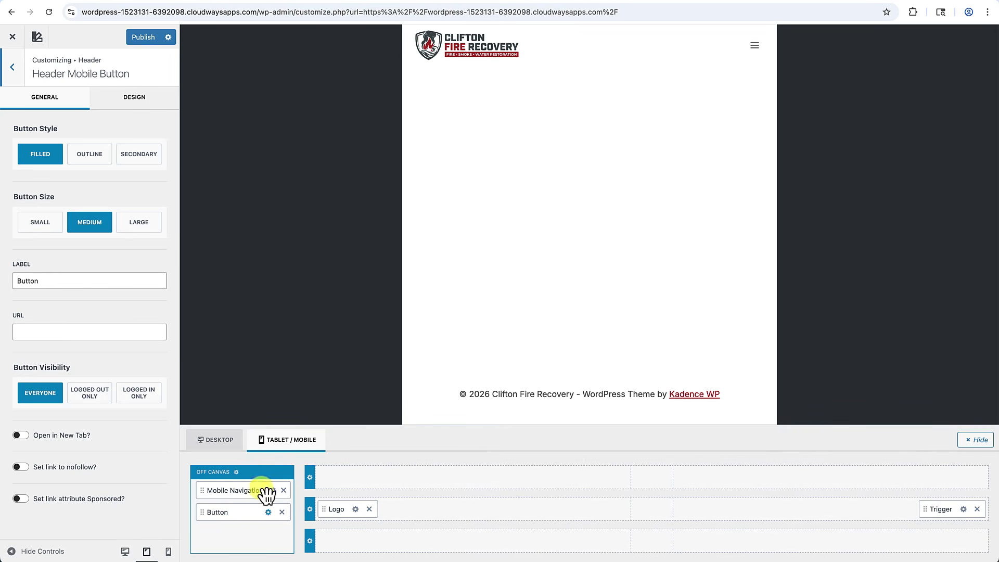
left_click_drag(40, 281, 4, 286)
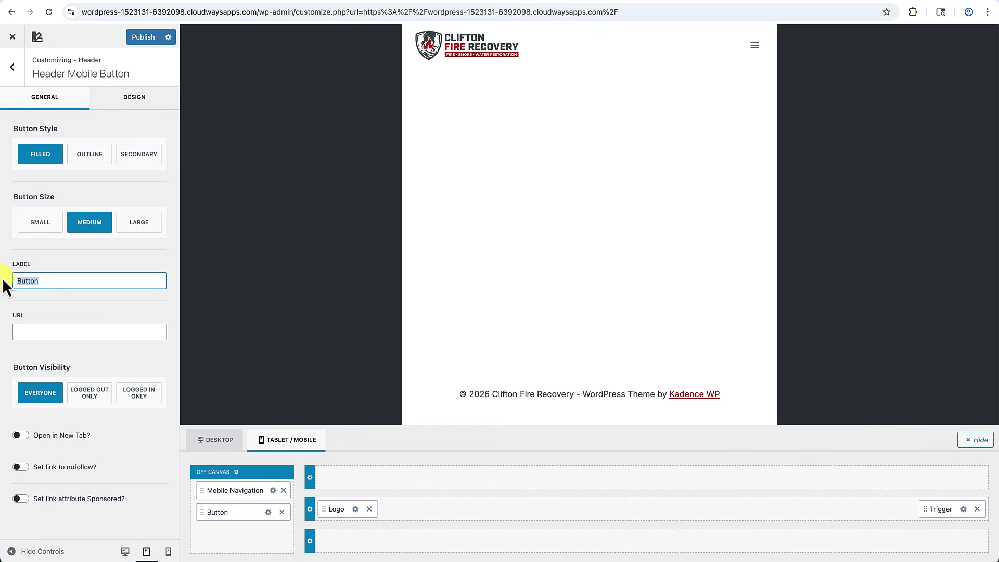
type("Request a")
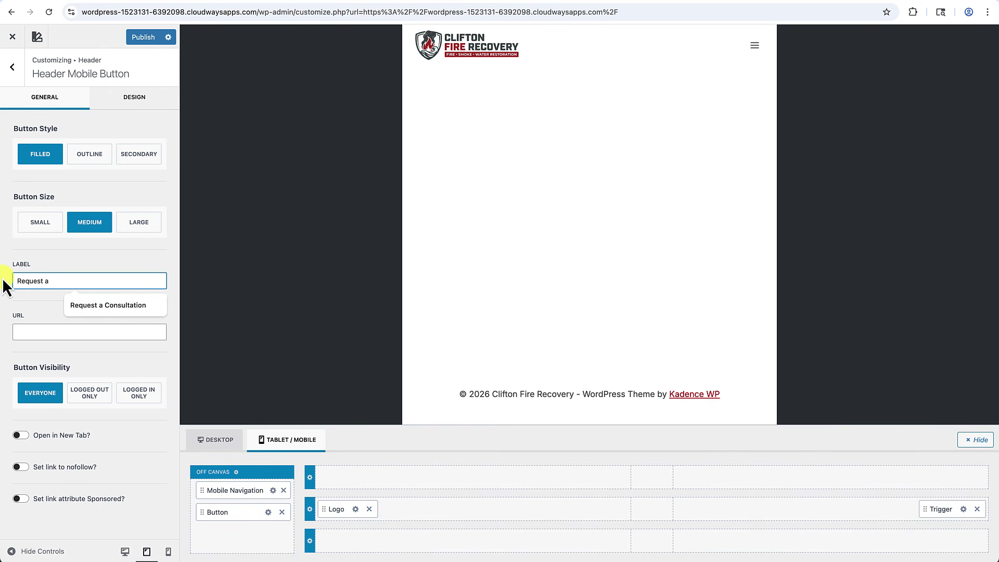
left_click(120, 308)
left_click(97, 327)
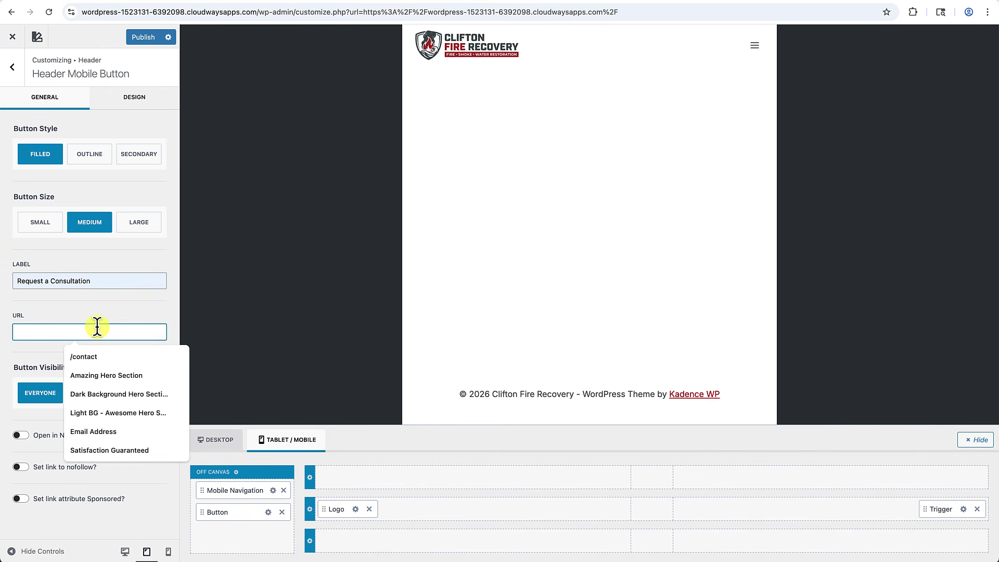
type("/contact")
left_click(133, 363)
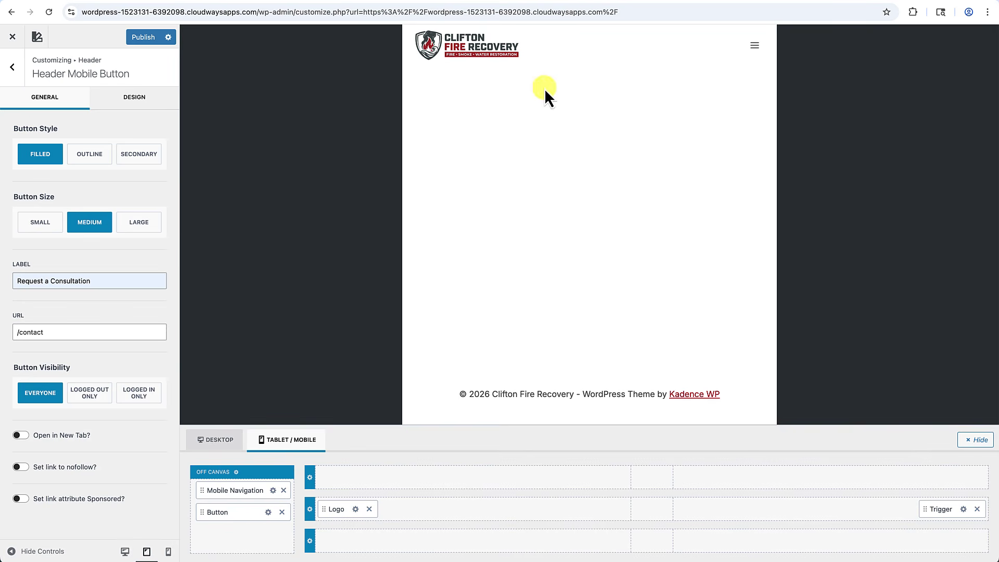
Reduce the mobile menu button's font size from 17 to 16.
left_click(756, 46)
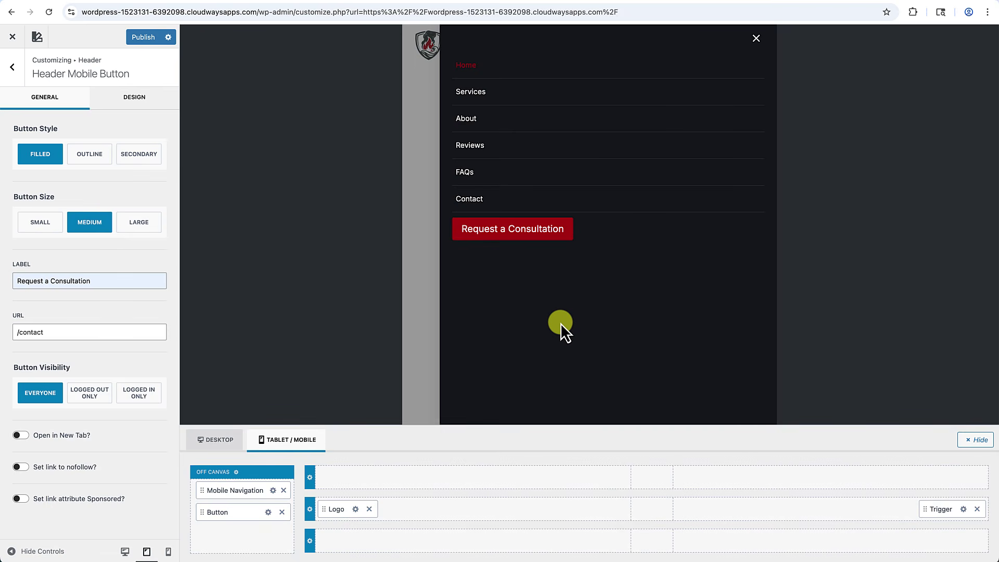
left_click(124, 100)
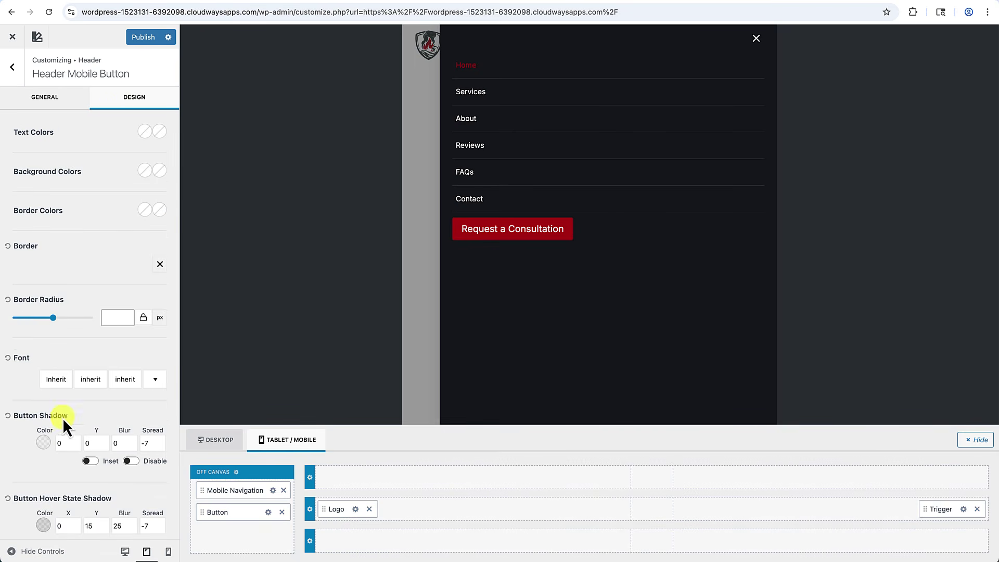
left_click(58, 379)
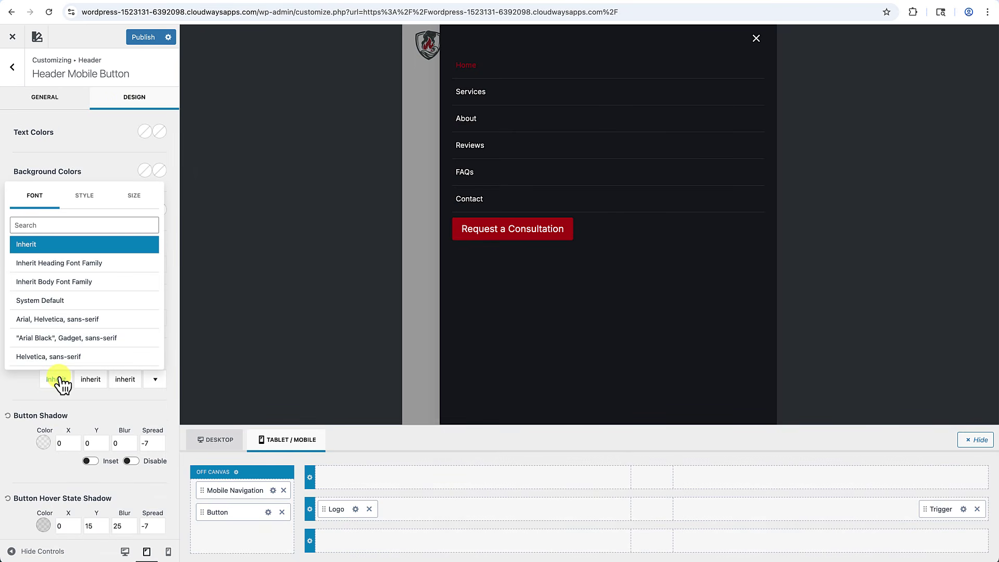
left_click(135, 196)
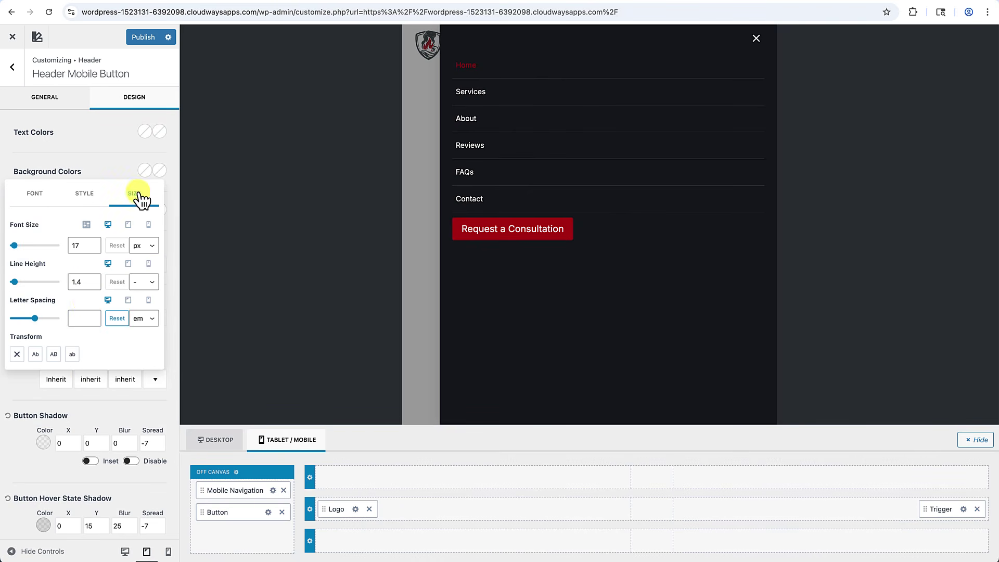
left_click(94, 248)
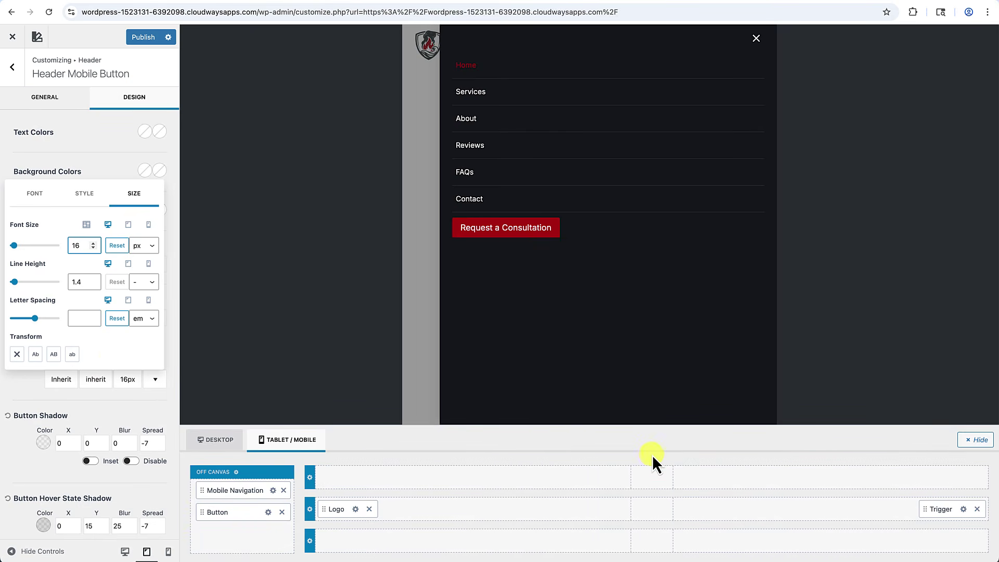
left_click(757, 39)
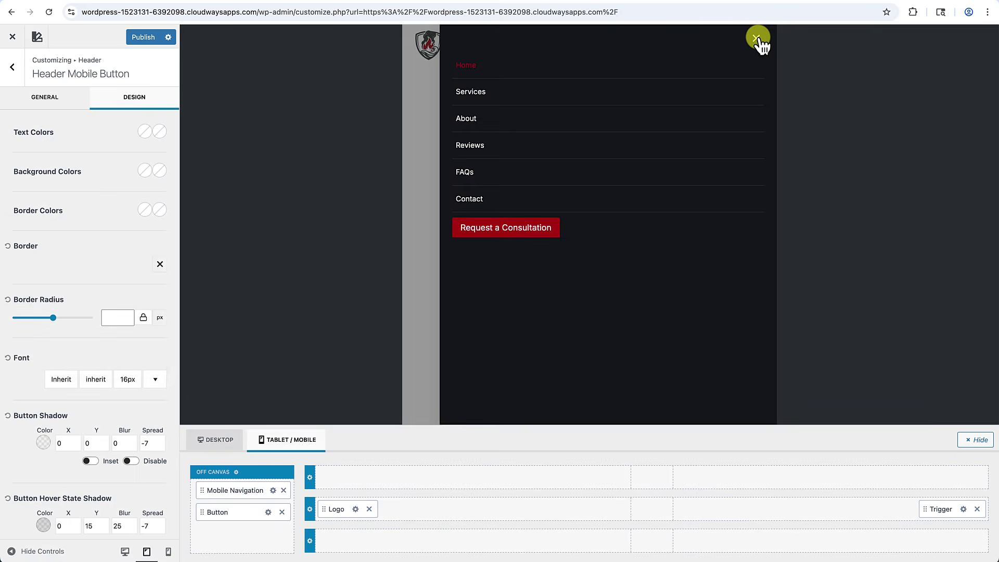
Check the mobile menu at phone width, then exit the customizer to the live homepage.
left_click(168, 551)
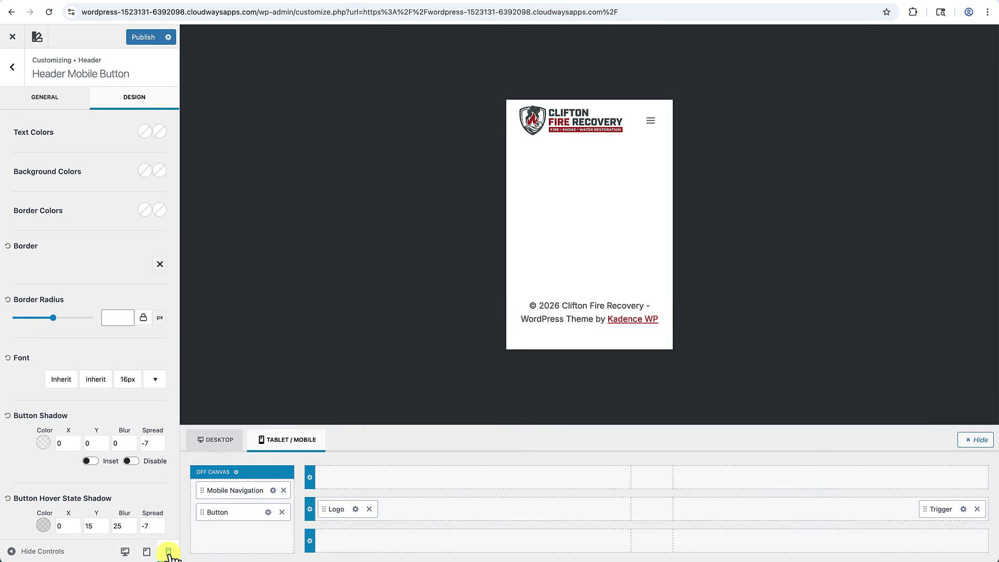
left_click(651, 123)
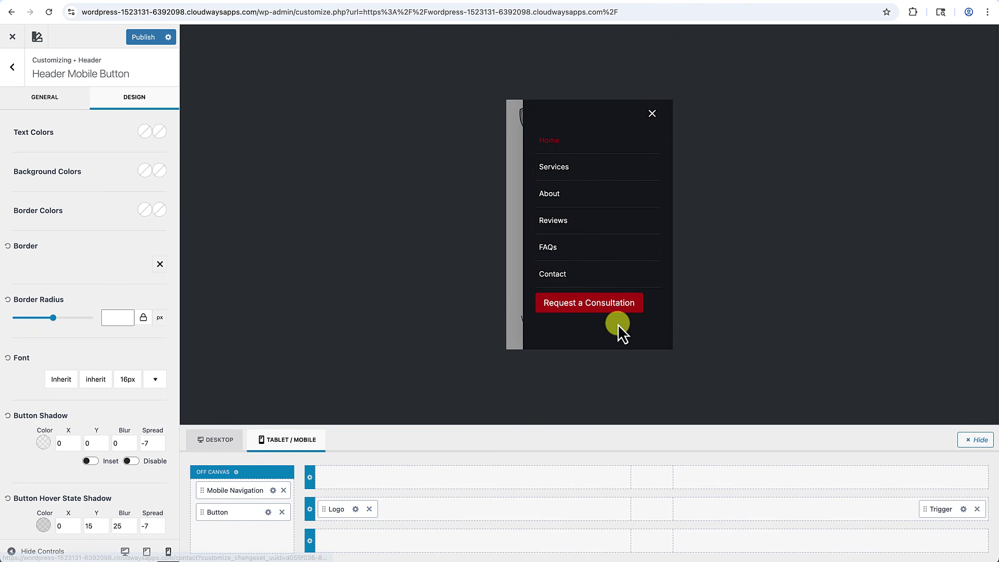
left_click(653, 114)
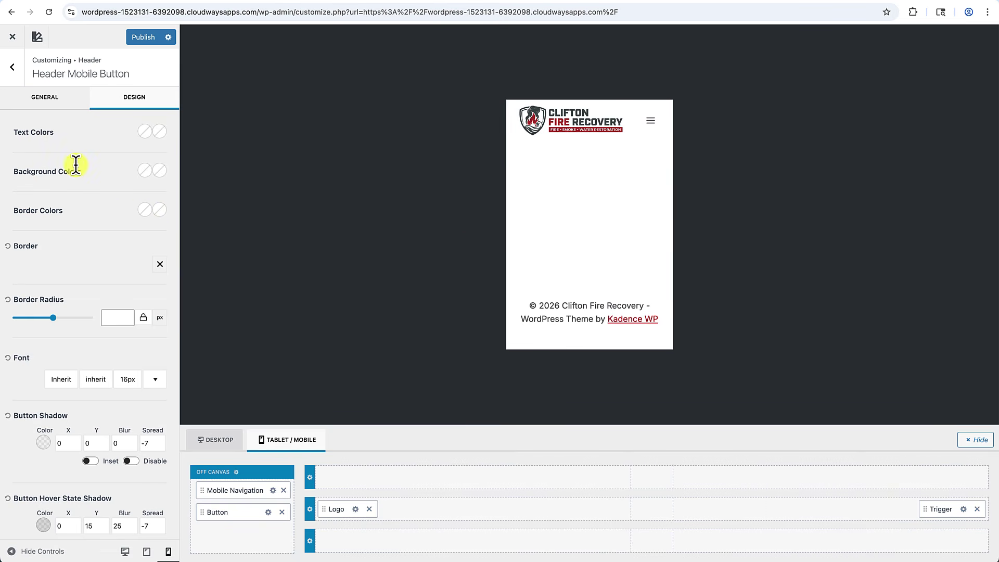
left_click(13, 37)
right_click(507, 232)
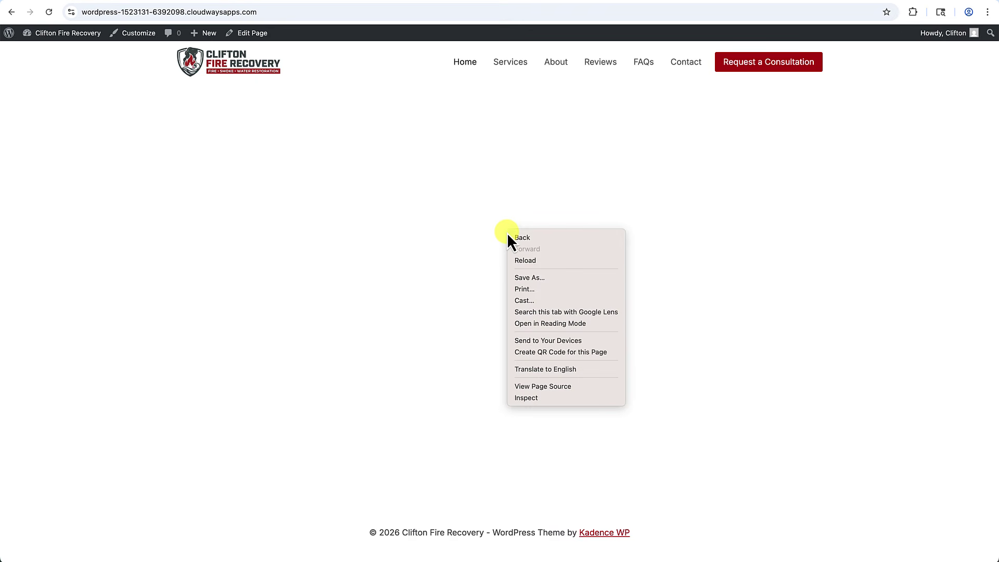
left_click(523, 401)
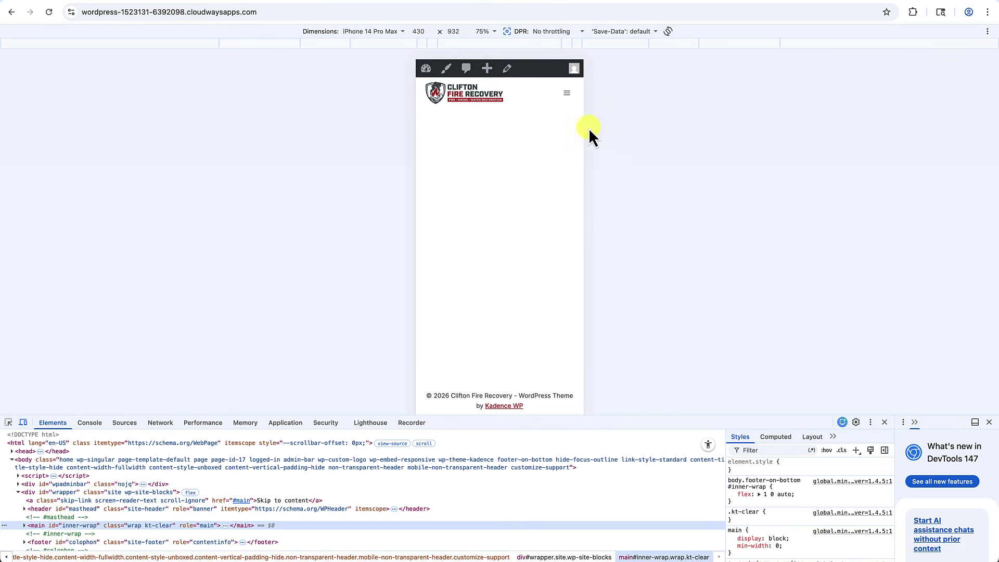
left_click(567, 93)
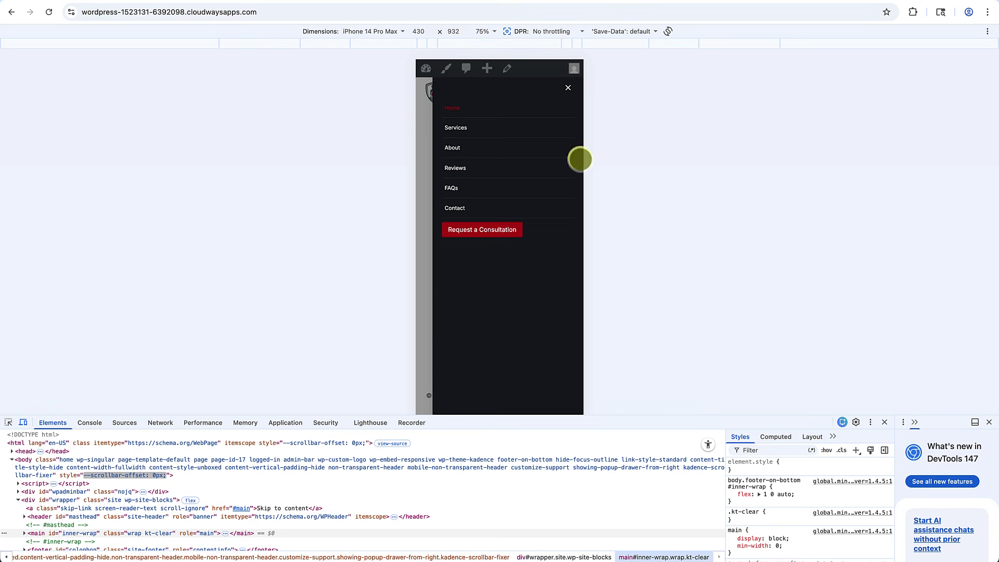
left_click(569, 90)
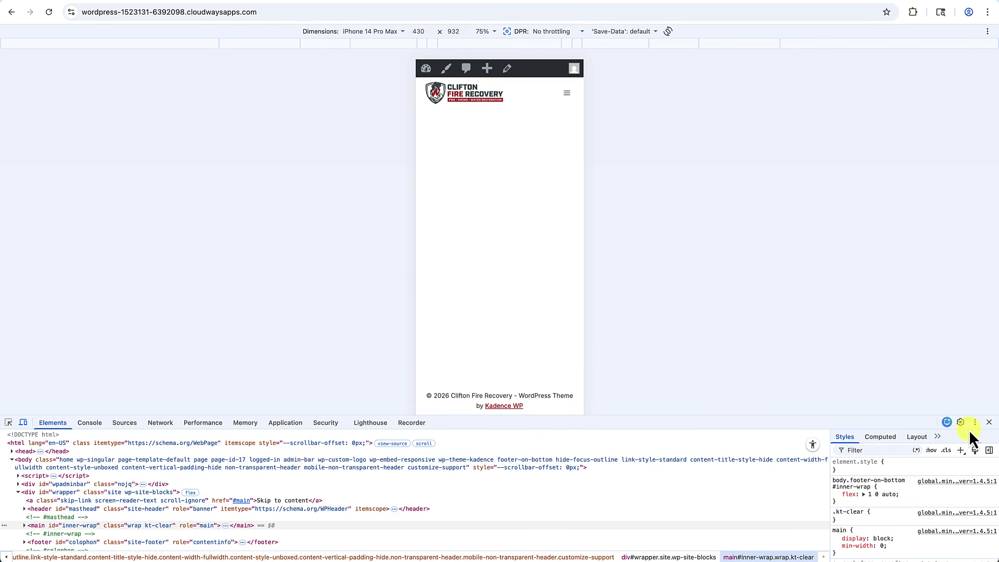
left_click(989, 422)
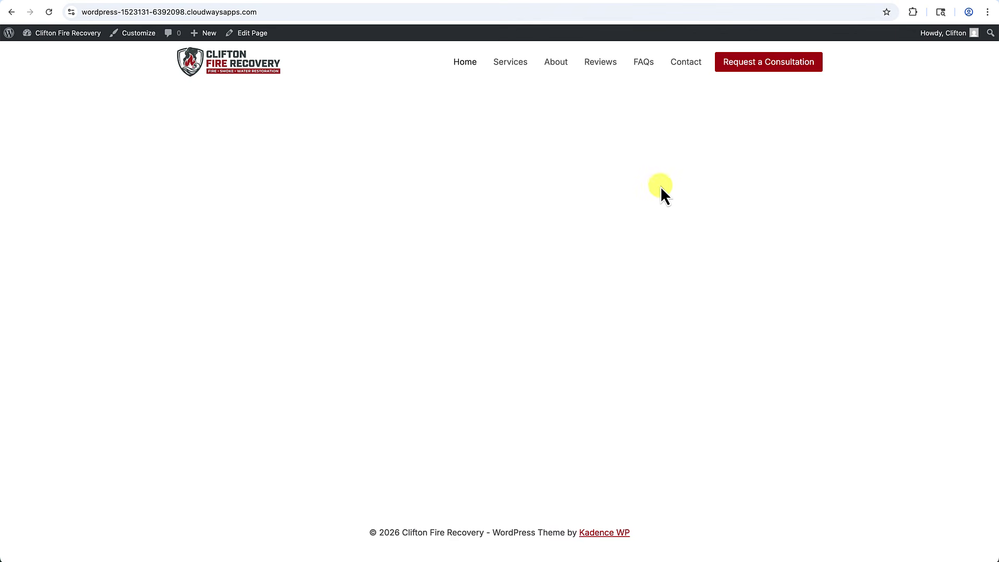
Insert a Row Layout block on the Home page with two equal columns.
left_click(252, 34)
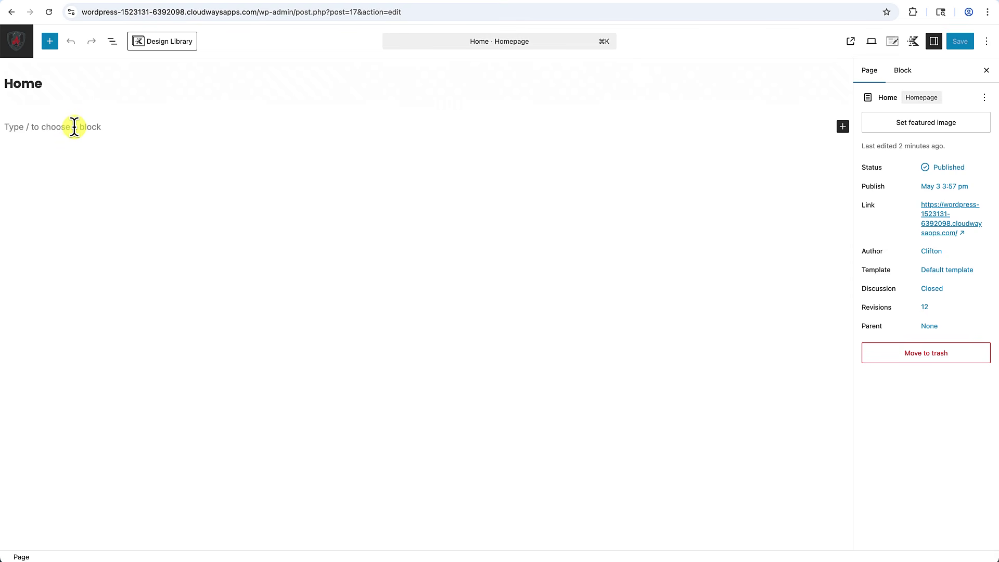
left_click(52, 44)
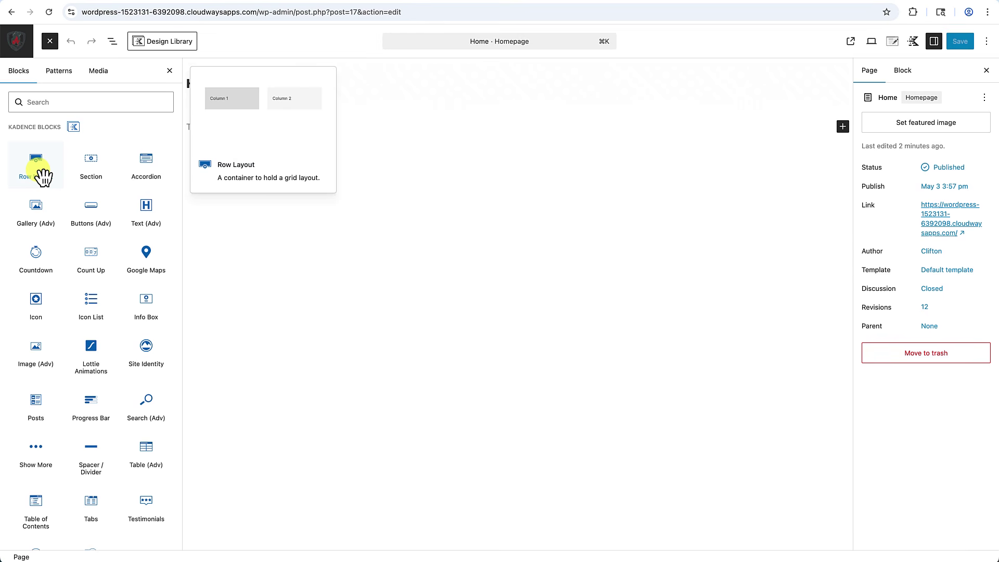
left_click_drag(41, 177, 229, 134)
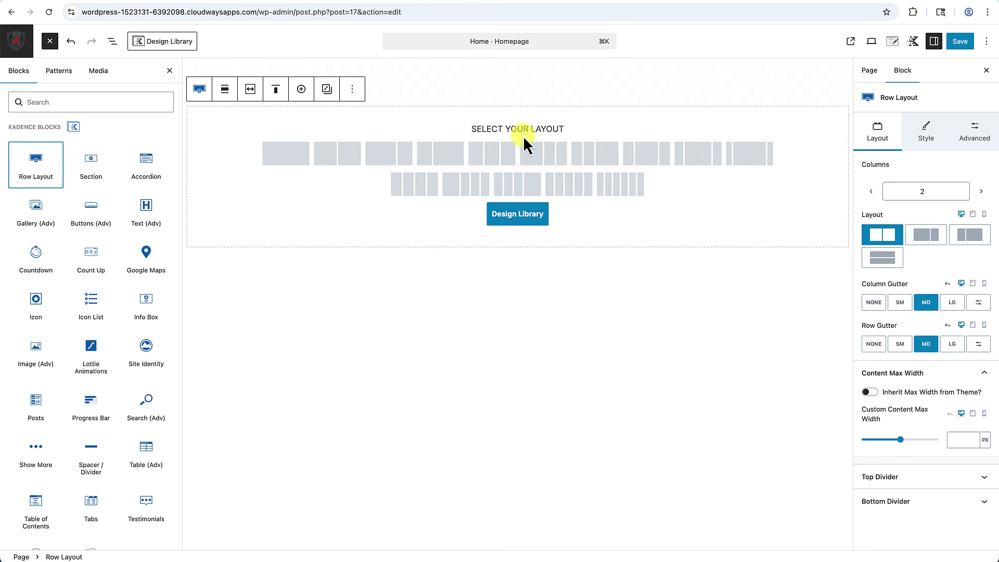
left_click(169, 71)
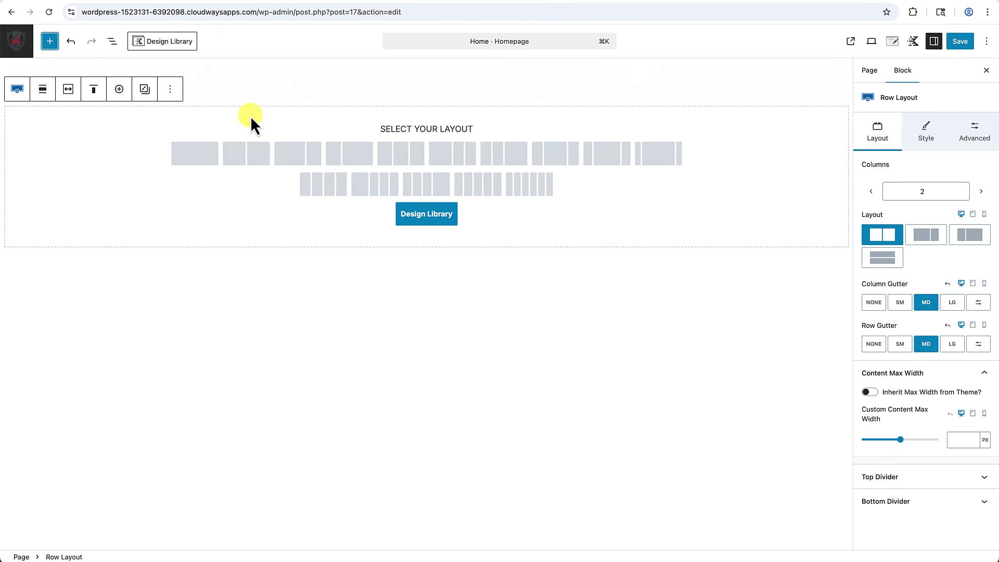
left_click(249, 154)
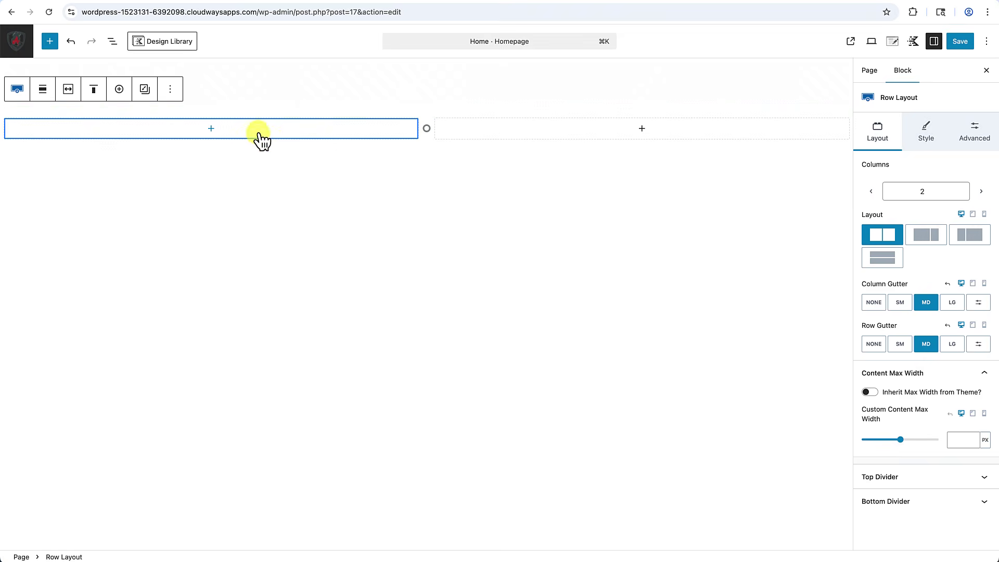
Set the row's top padding to 2X Large and bottom padding to 4X Large.
mouse_move(271, 115)
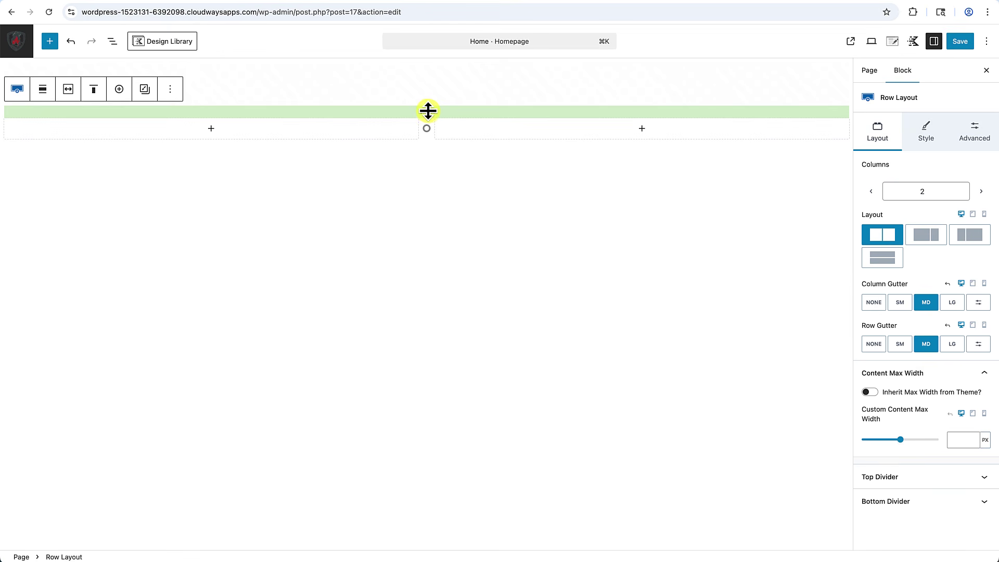
mouse_move(420, 150)
mouse_move(426, 110)
left_click_drag(426, 112, 416, 196)
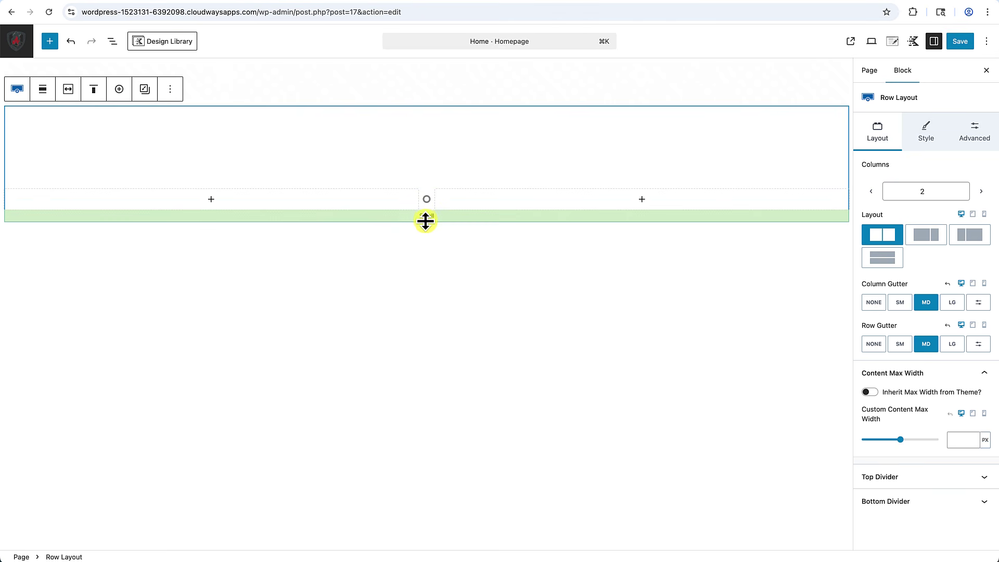
left_click_drag(426, 220, 419, 286)
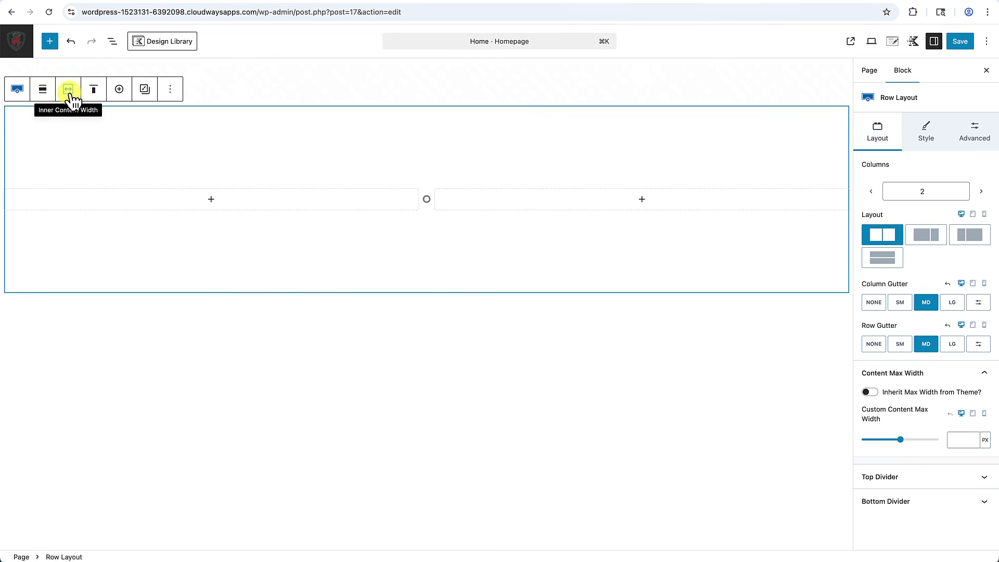
Limit the row content to the theme's inner width and toggle the inherit max-width setting.
left_click(73, 97)
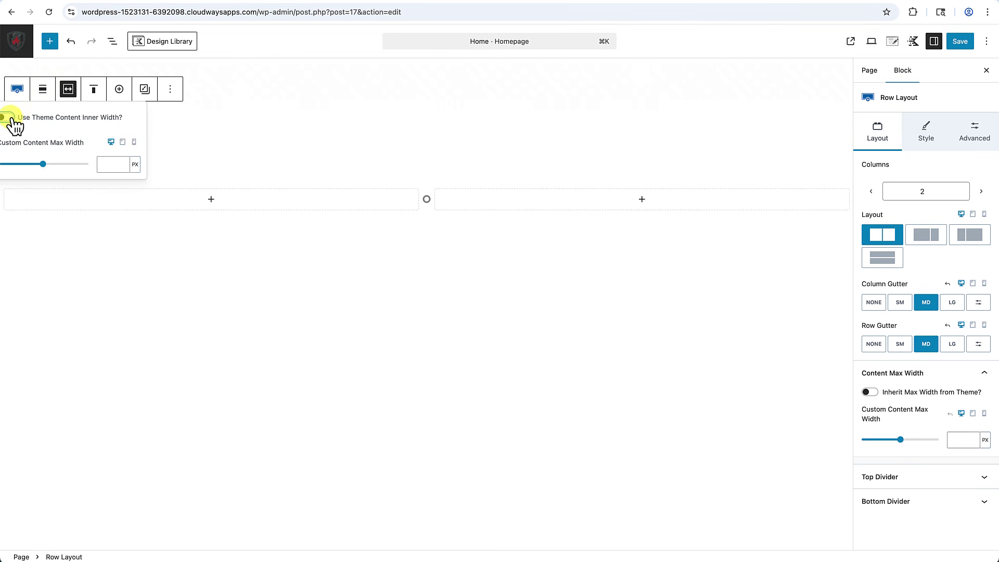
left_click(7, 117)
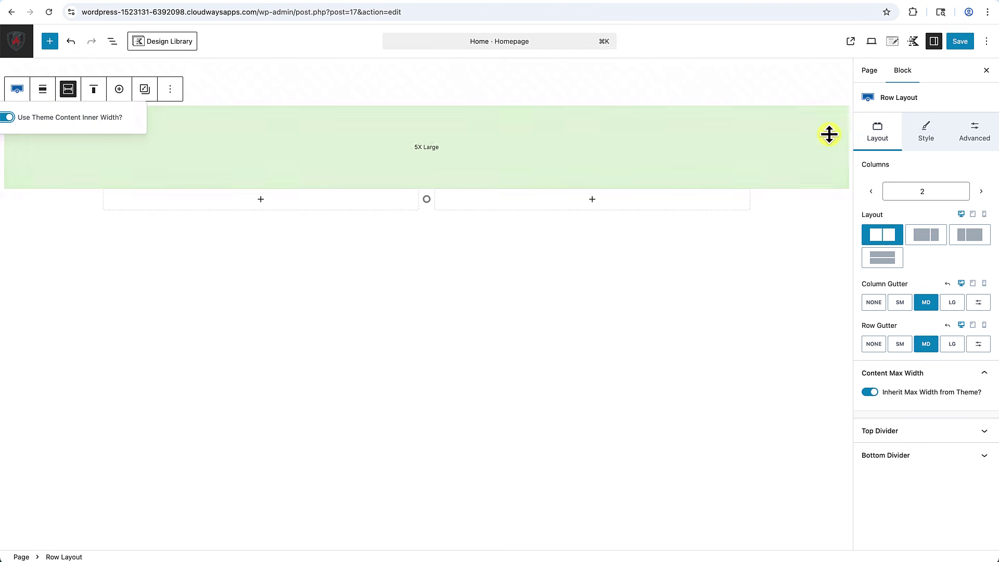
left_click(873, 394)
left_click(871, 393)
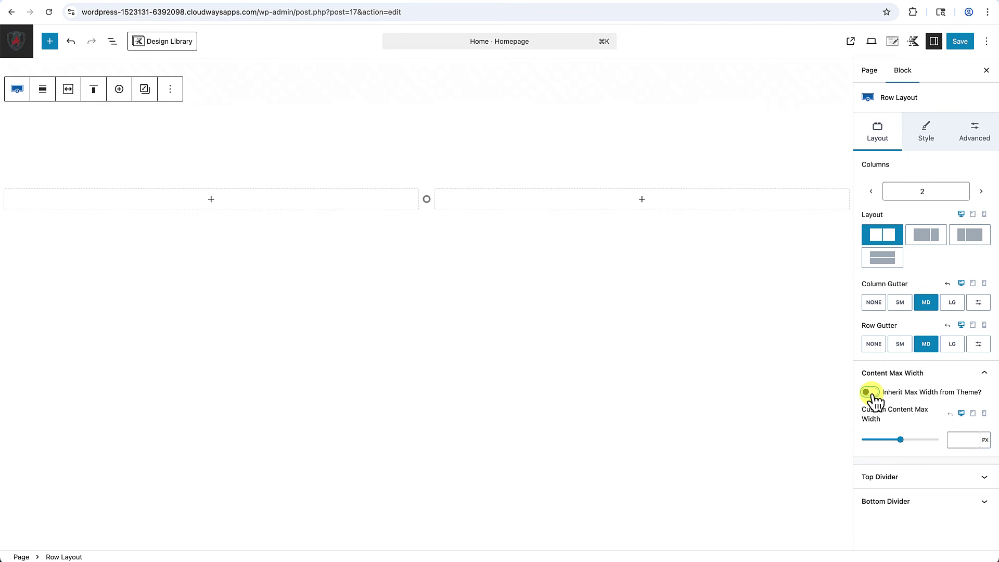
left_click(871, 393)
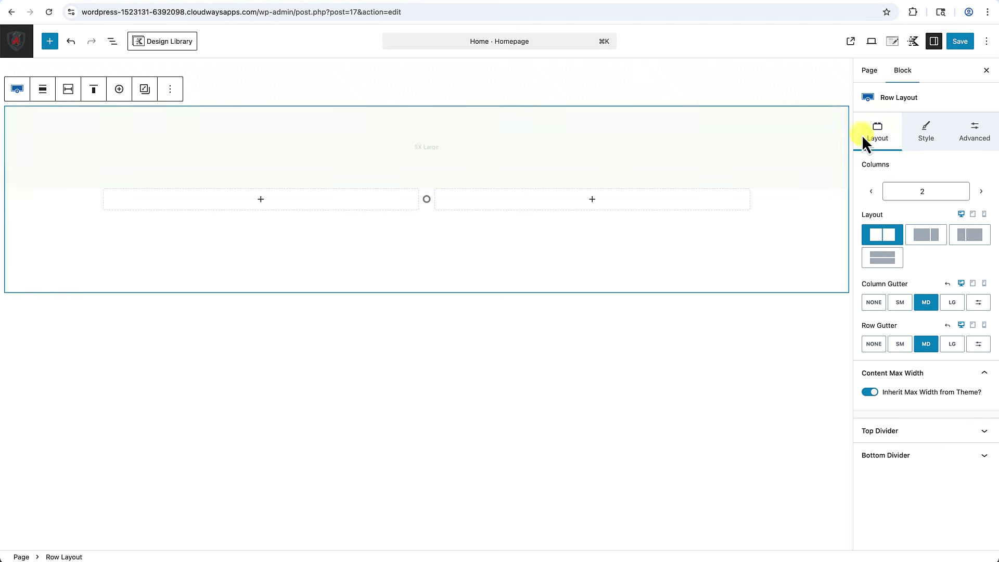
Set the kitchen photo as the row background and insert a Text (Adv) block in the left column.
left_click(925, 137)
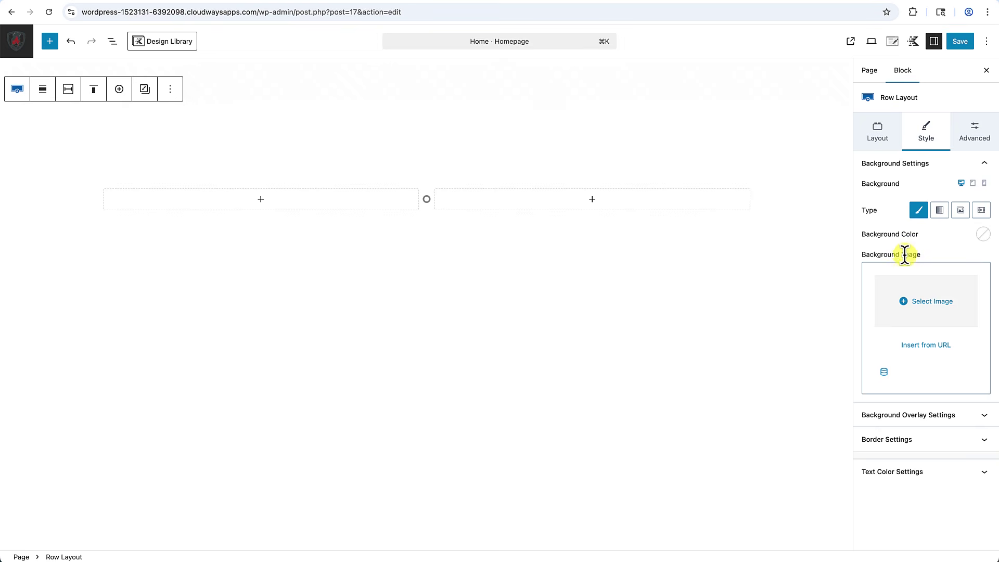
left_click(940, 309)
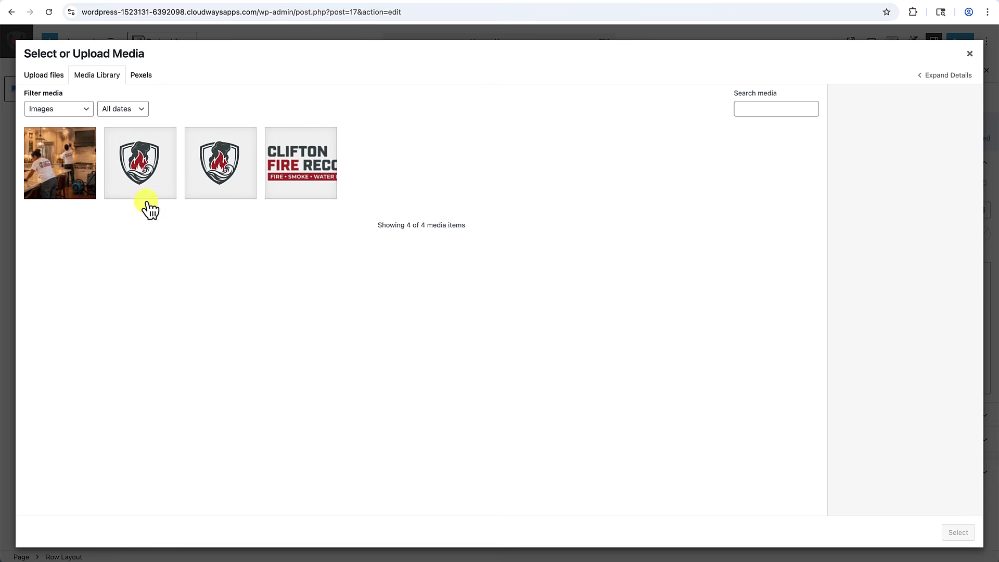
left_click(78, 172)
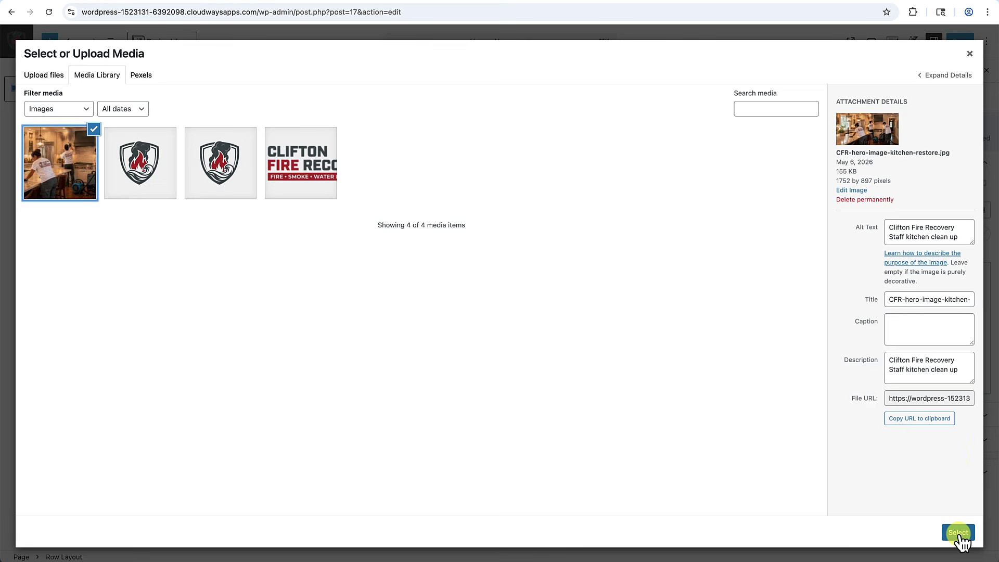
left_click(959, 533)
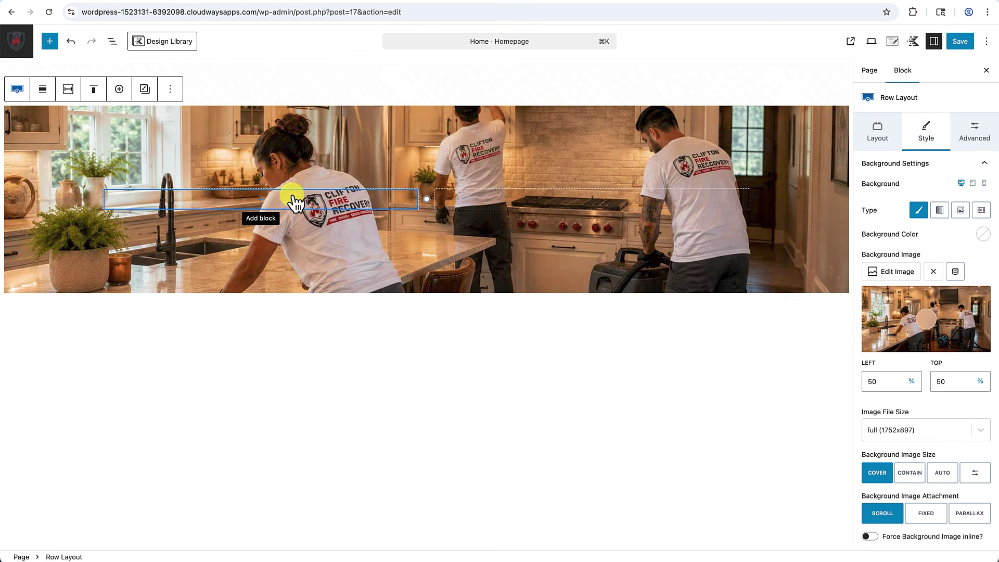
left_click(261, 204)
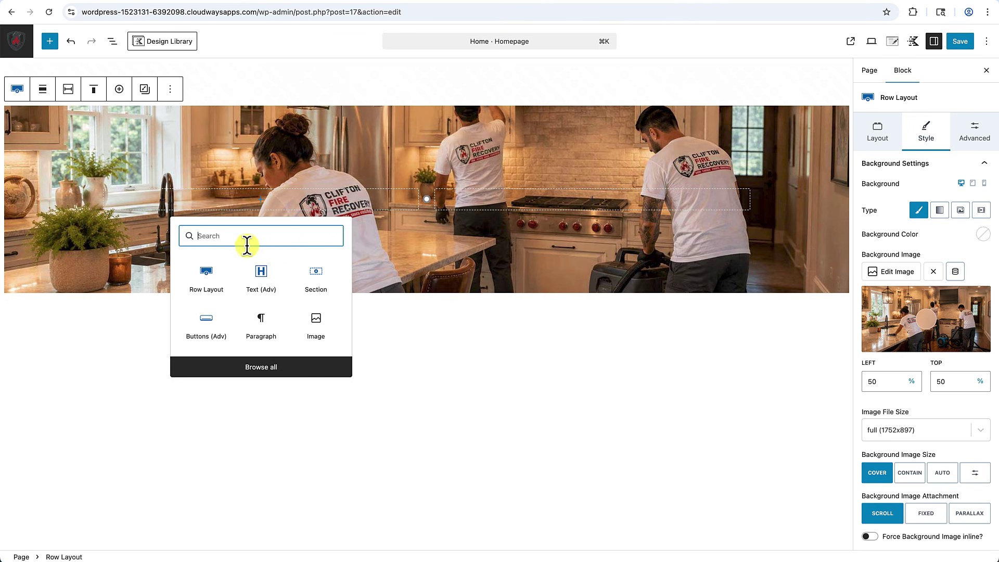
left_click(265, 280)
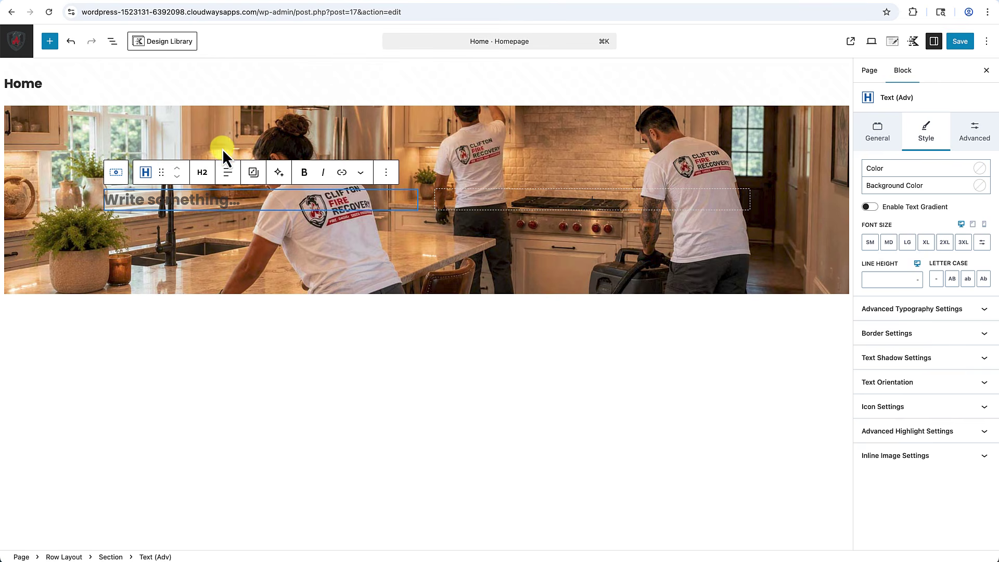
Set the Row Layout's text colour to the White palette swatch.
left_click(226, 124)
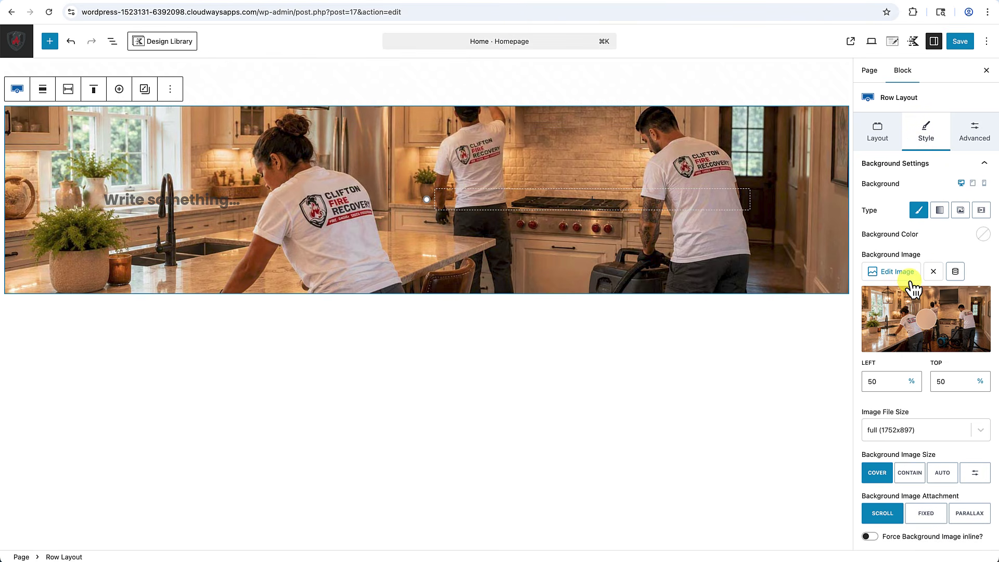
scroll(915, 288, "down", 3)
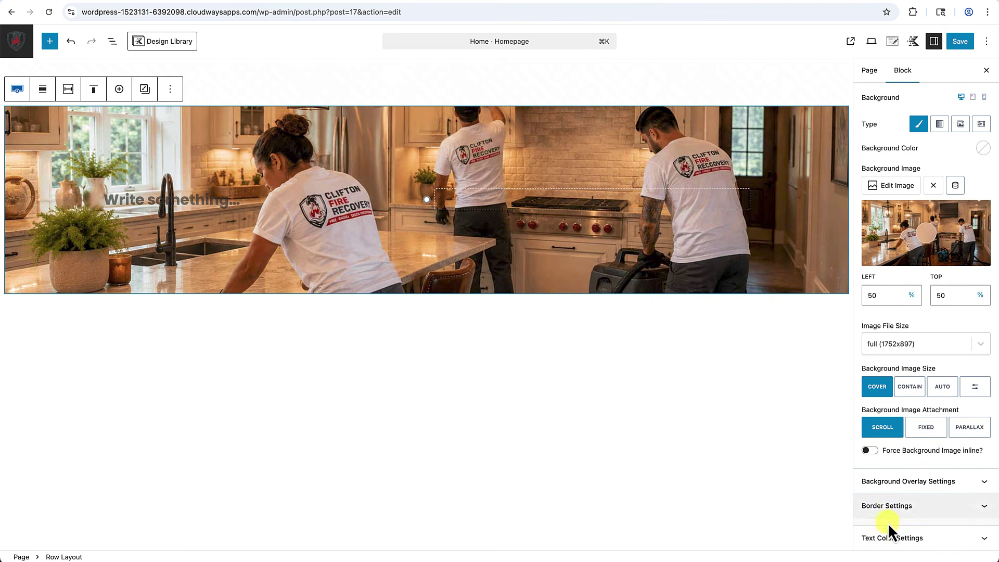
left_click(889, 536)
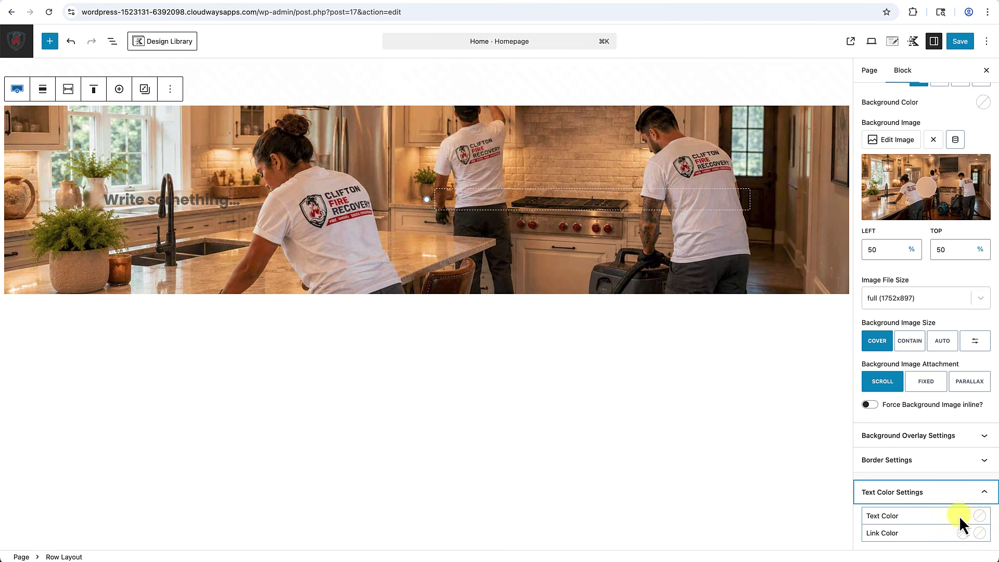
left_click(979, 517)
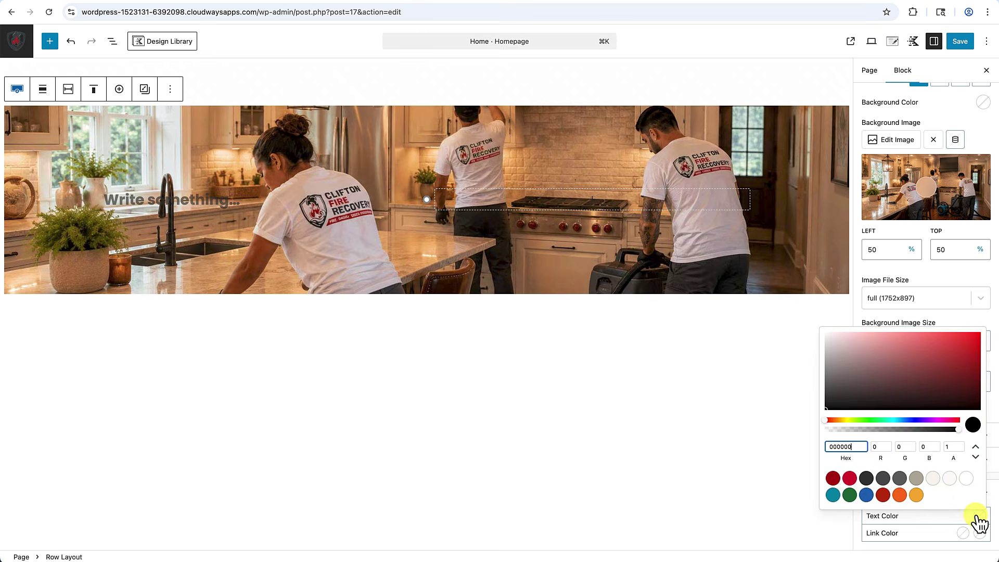
left_click(966, 479)
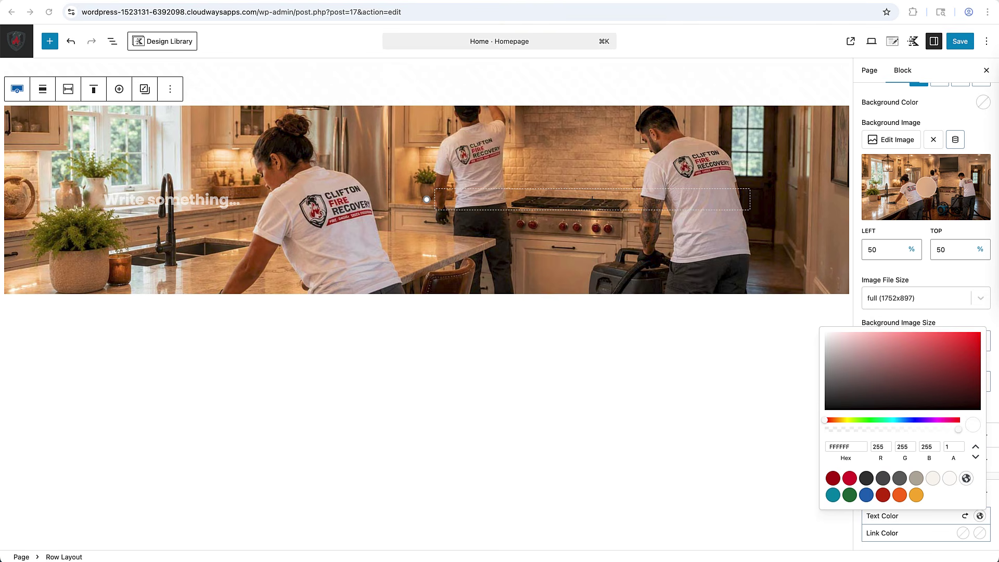
left_click(214, 199)
Paste the '24/7 On-Site Response & Clean-up' heading and the 'Fire, Smoke, and Water Damage Restoration' subheading as Text (Adv) blocks.
type("24/7 On-Site Response & Clean-up")
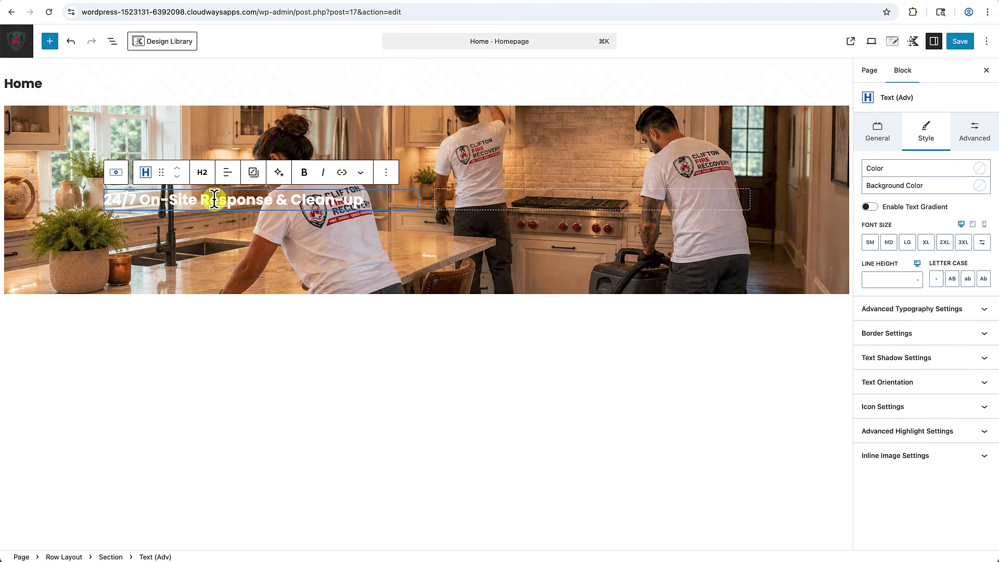
key("Return")
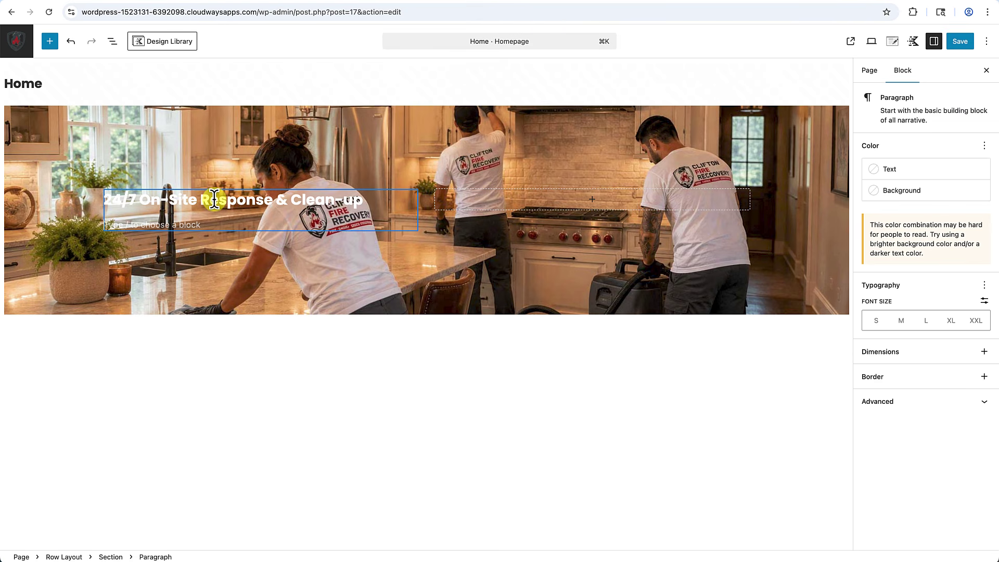
type("/")
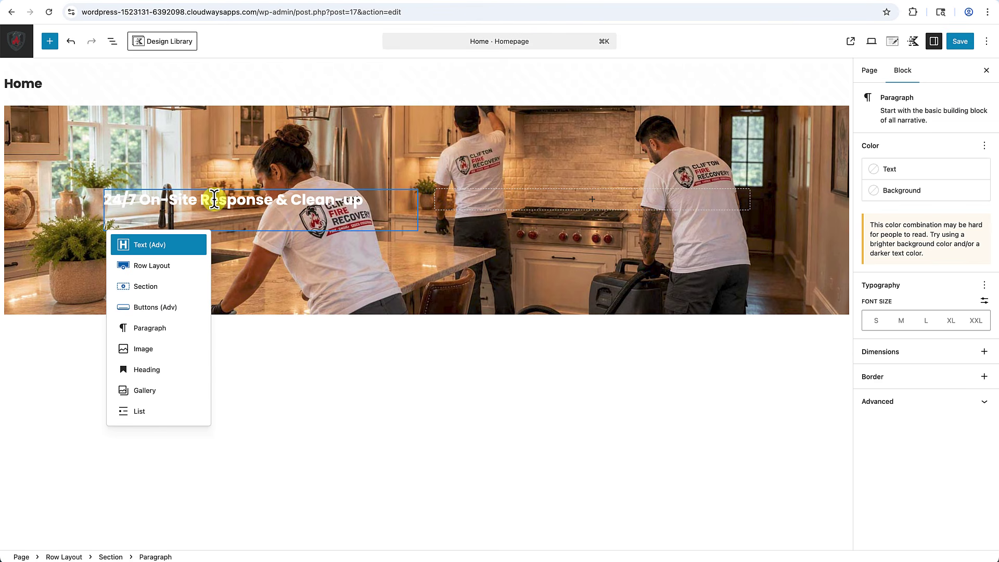
left_click(147, 250)
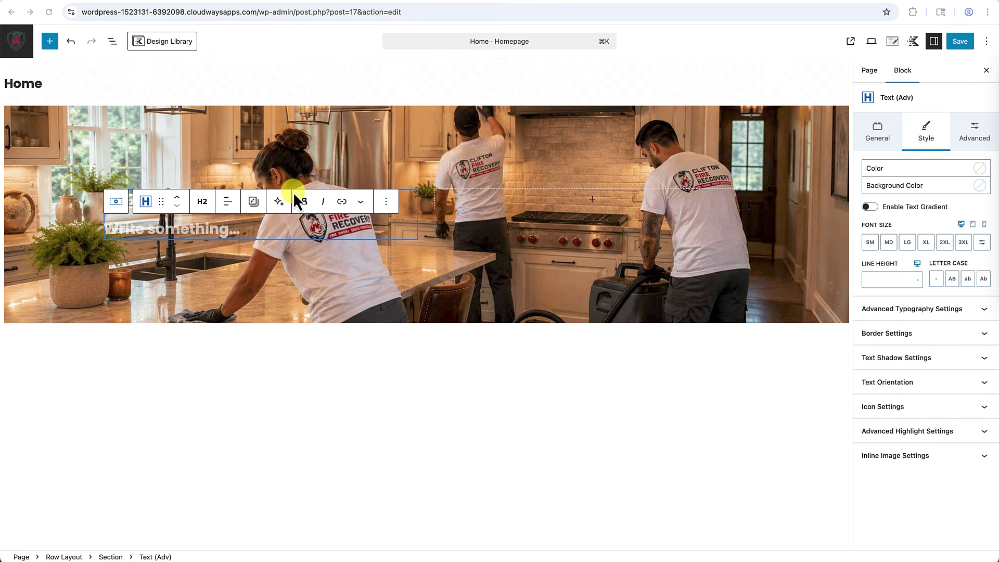
type("Fire, Smoke and Water Damage Restoration")
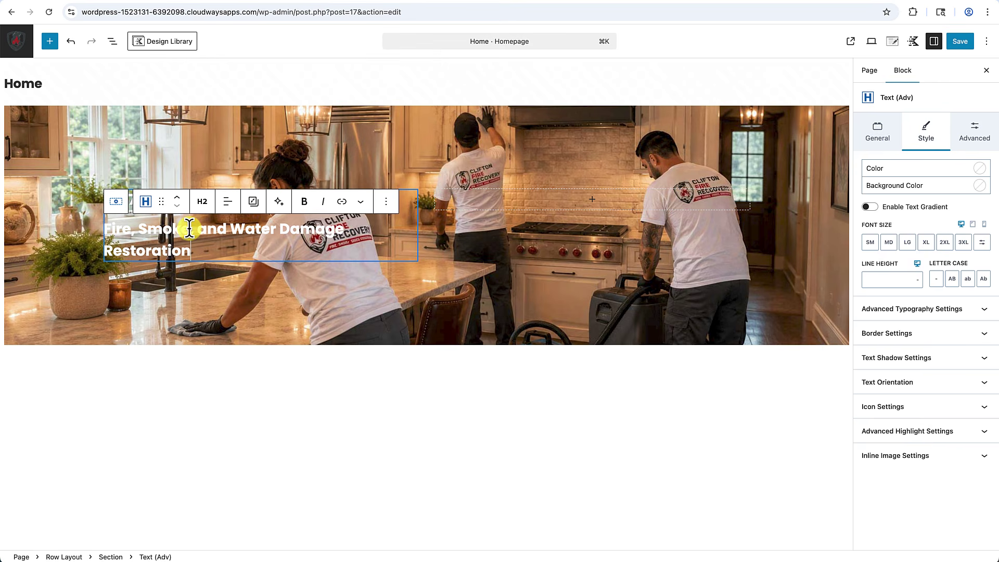
Add the long service description as a Text (Adv) block set to Paragraph.
key("Return")
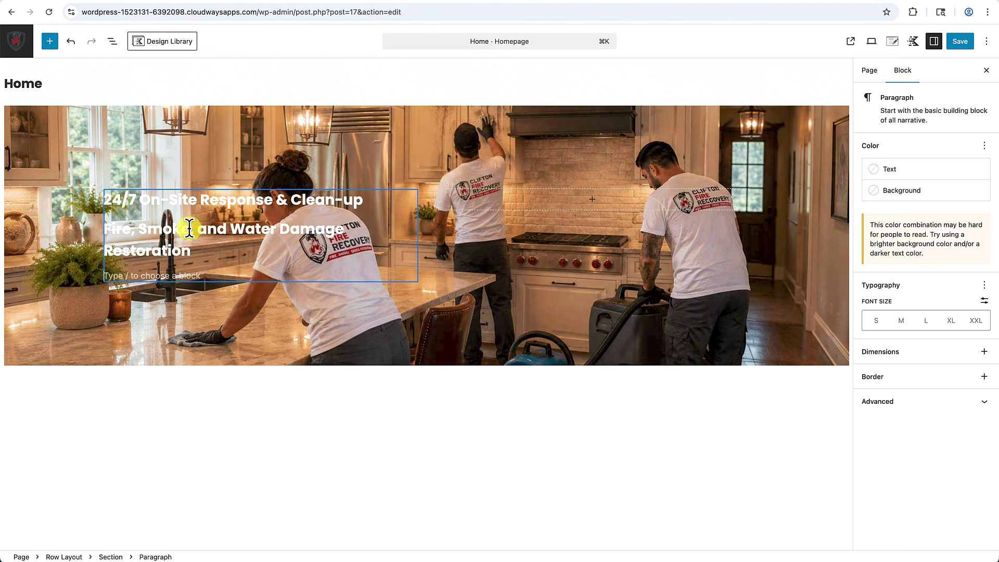
type("/")
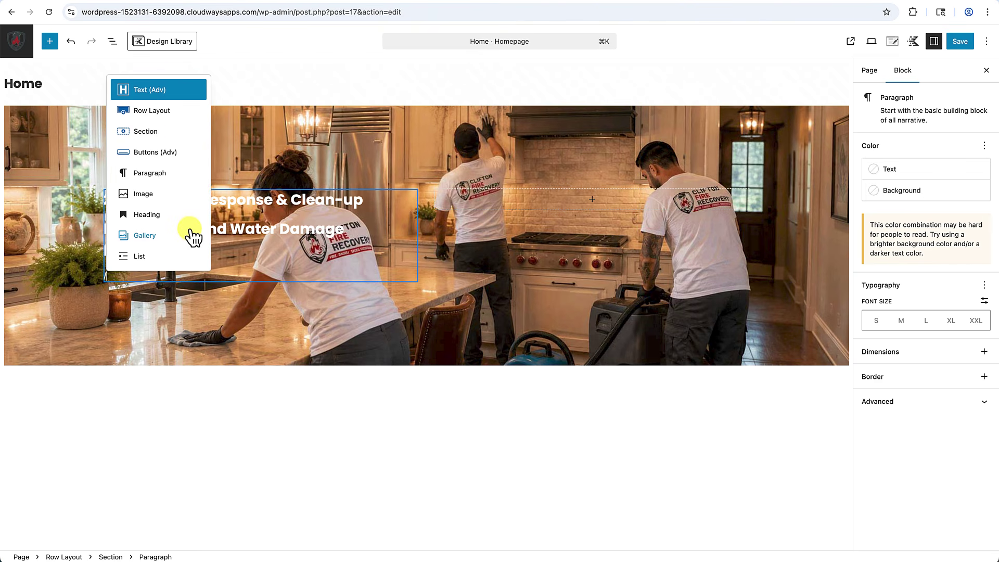
left_click(158, 94)
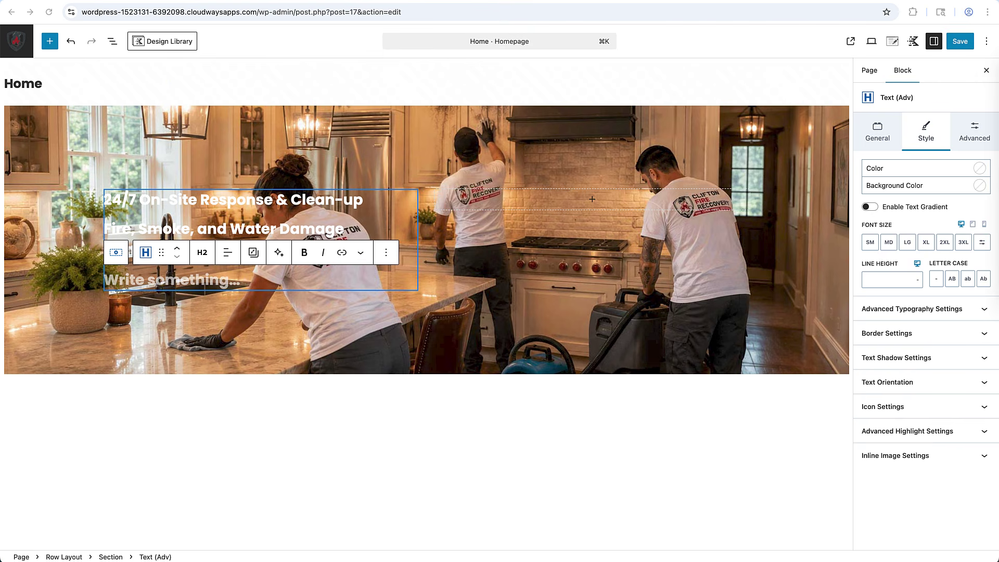
type("From initial damage assessment and board-up to soot and odor removal, water damage restoration, contents pack-out, debris removal, structural repairs, and insurance claim assistance — we’re here to help you recover.")
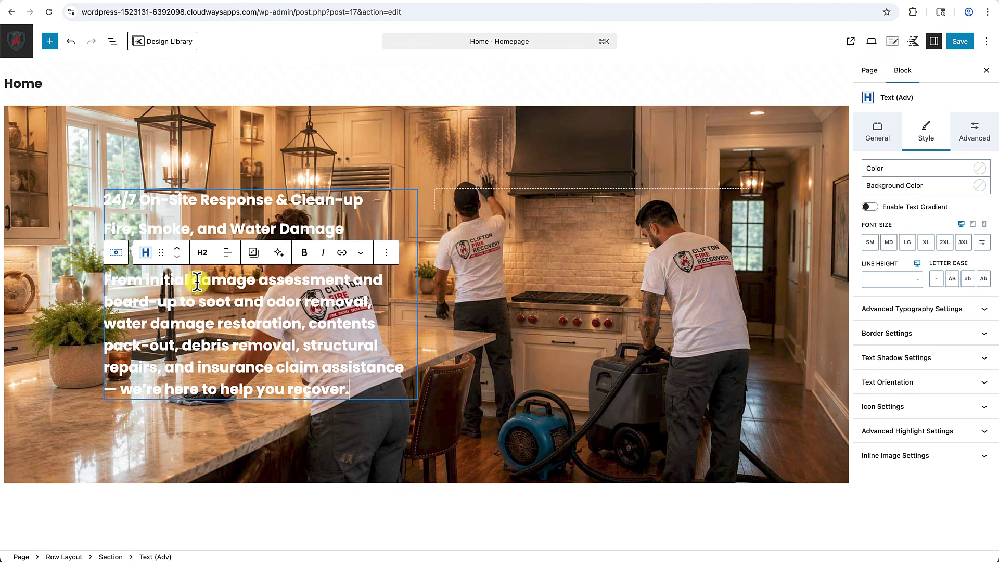
left_click(202, 253)
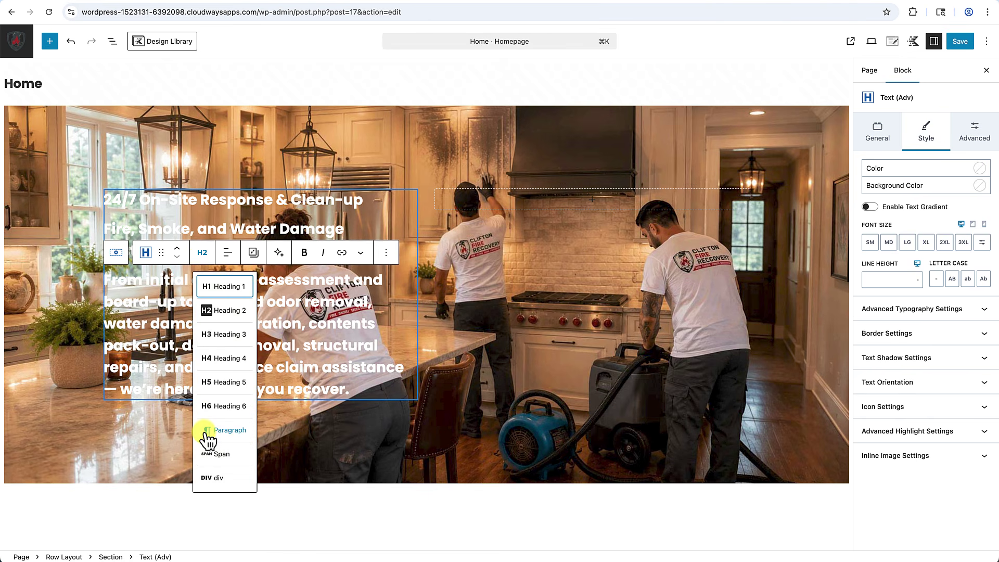
left_click(206, 433)
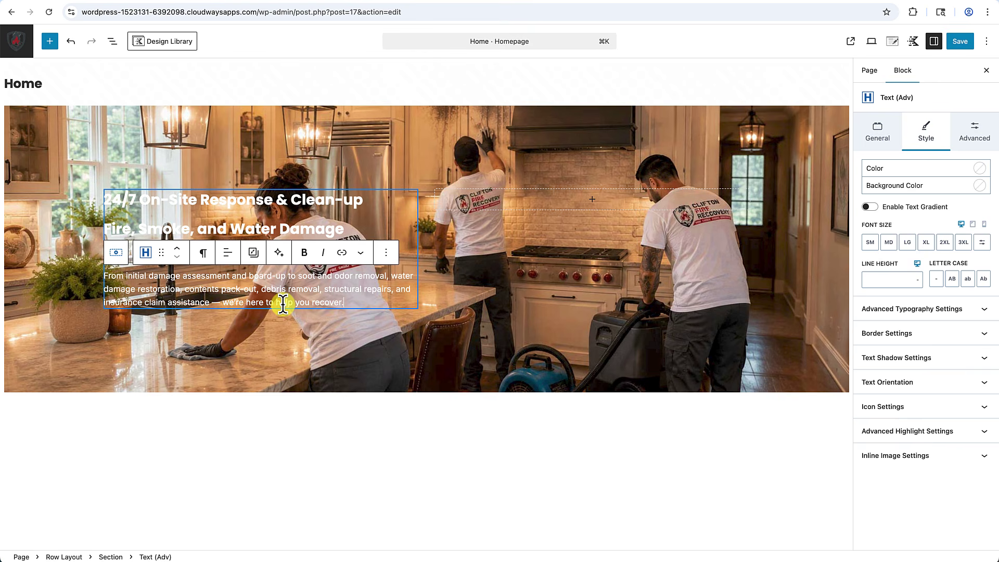
key("Return")
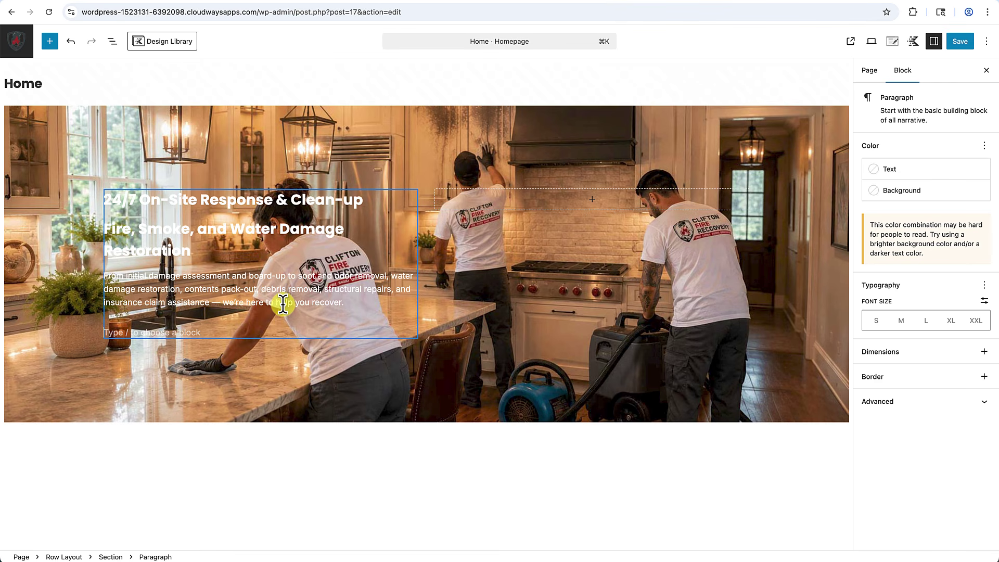
type("/bu")
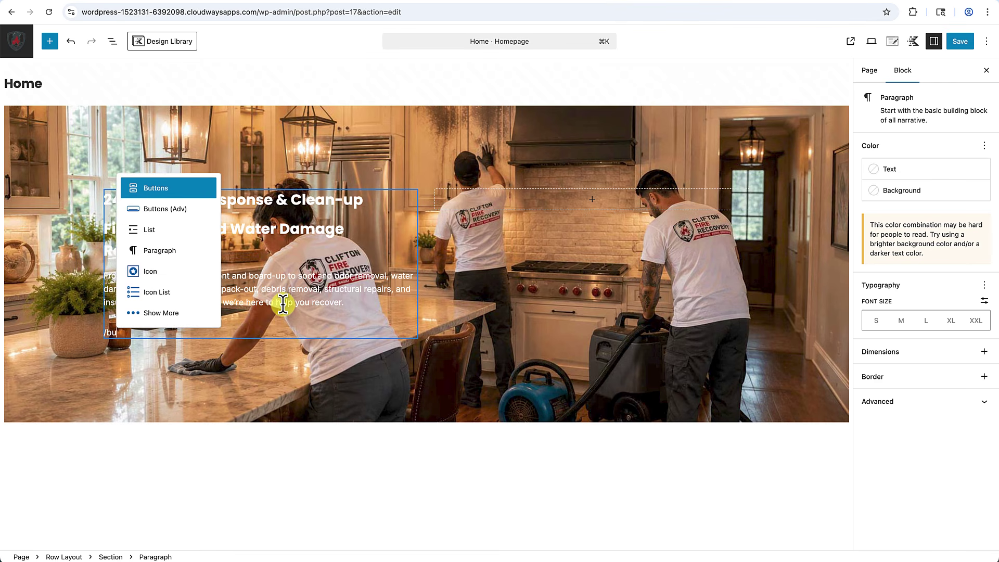
type("tton")
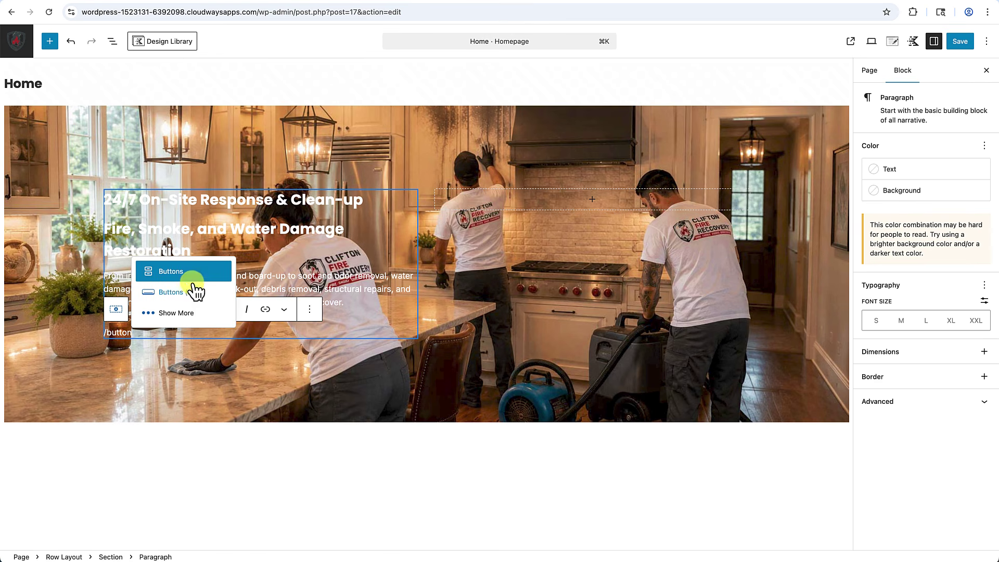
Add 'Request a Consultation' and duplicated Call buttons with a placeholder phone number, then save the page.
left_click(179, 292)
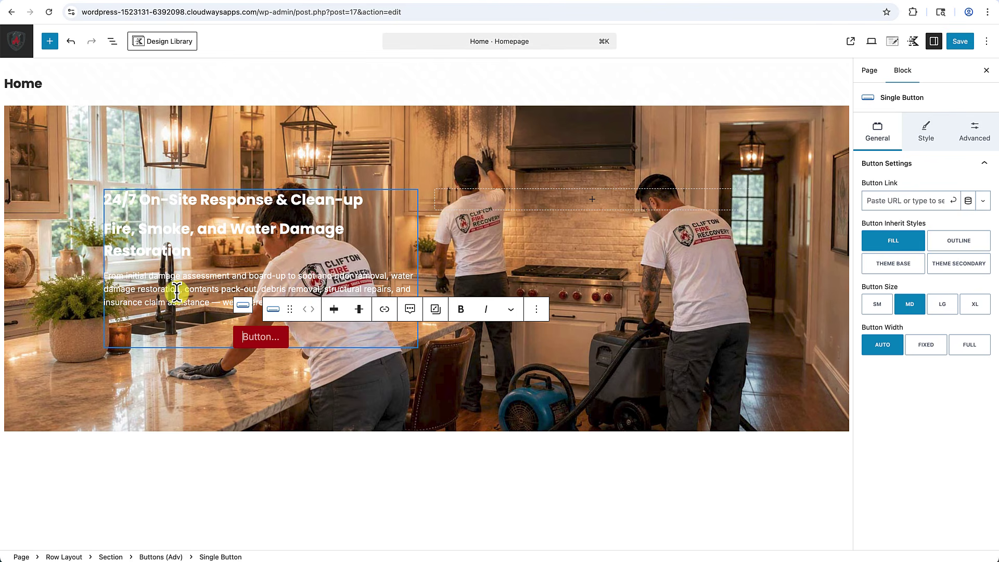
type("R")
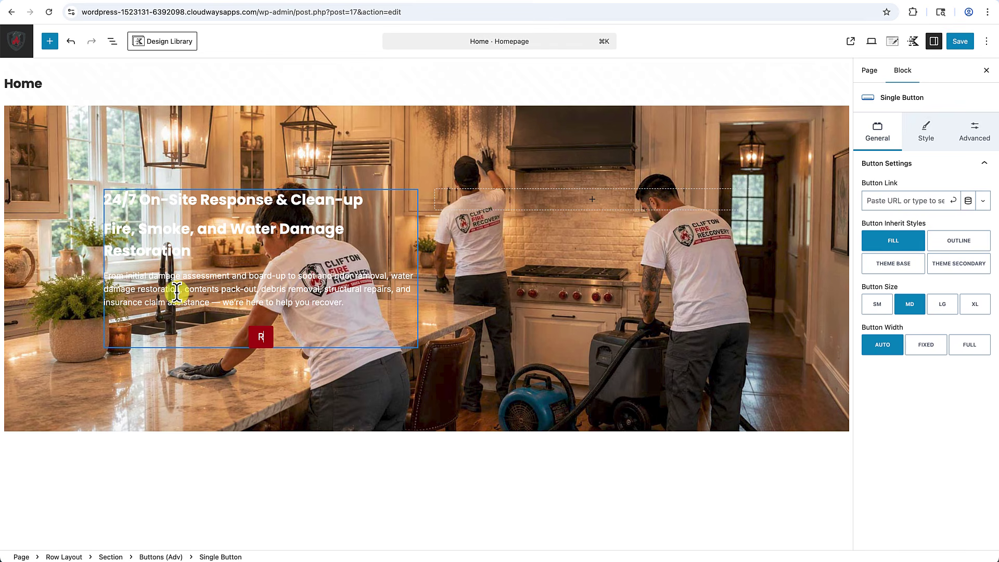
type("equest a Consultation")
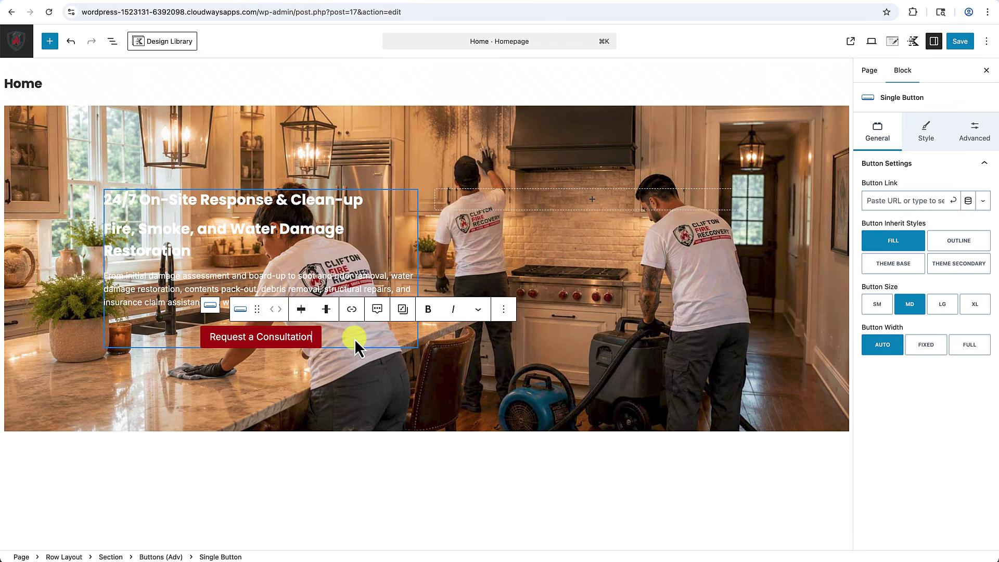
left_click(354, 339)
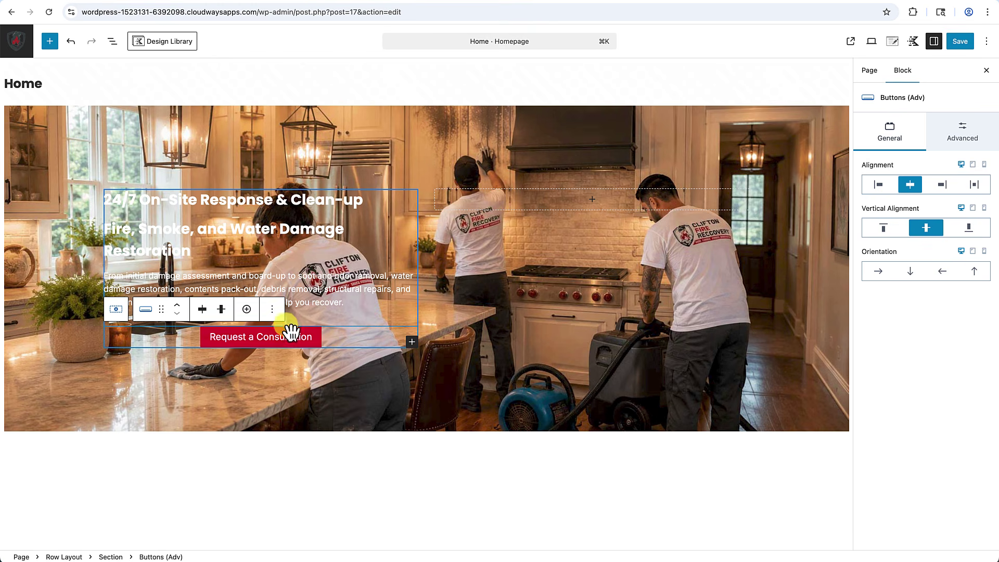
left_click(248, 310)
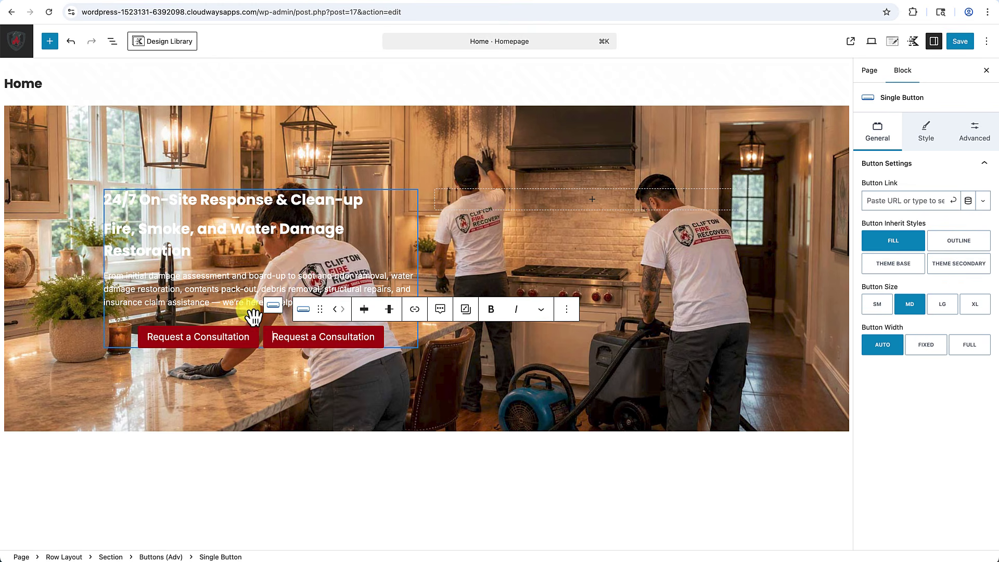
left_click(275, 337)
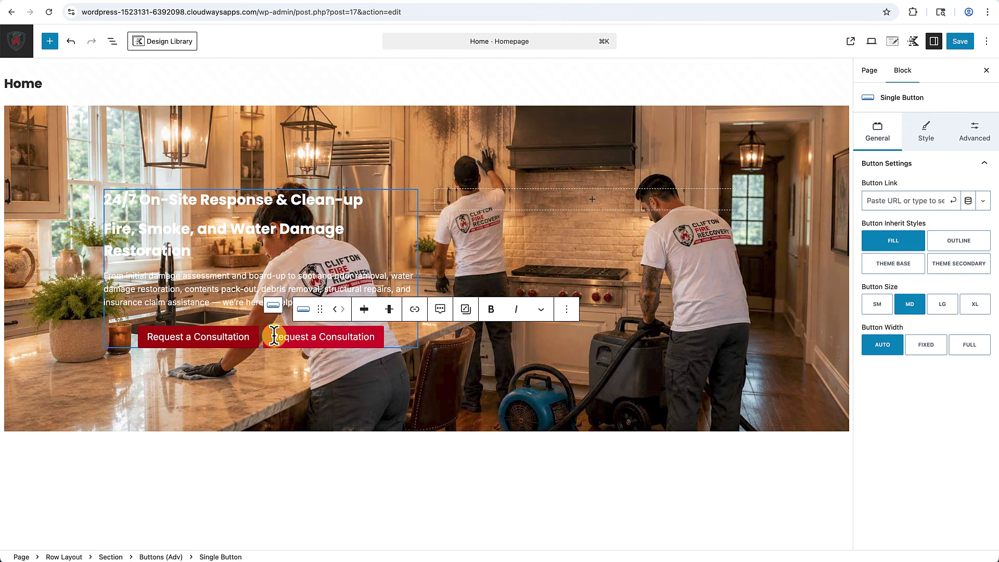
left_click_drag(274, 337, 376, 338)
triple_click(373, 336)
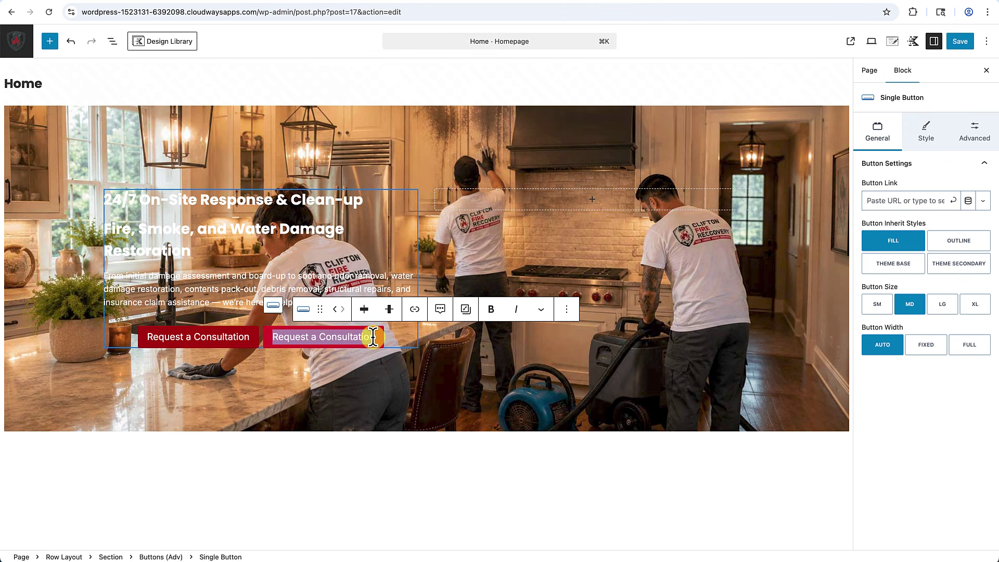
type("Cal")
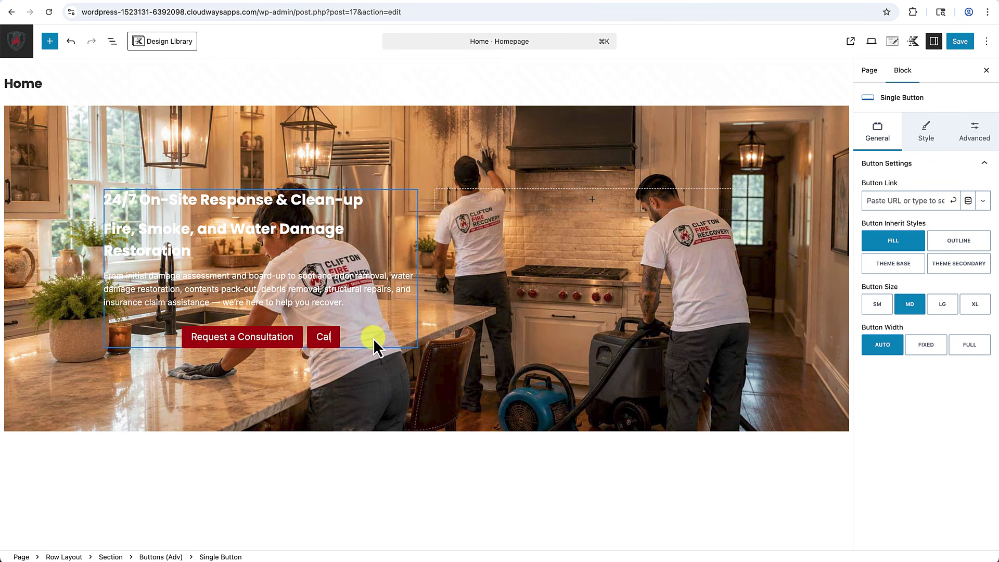
type("l (999) 999-9999")
left_click(431, 415)
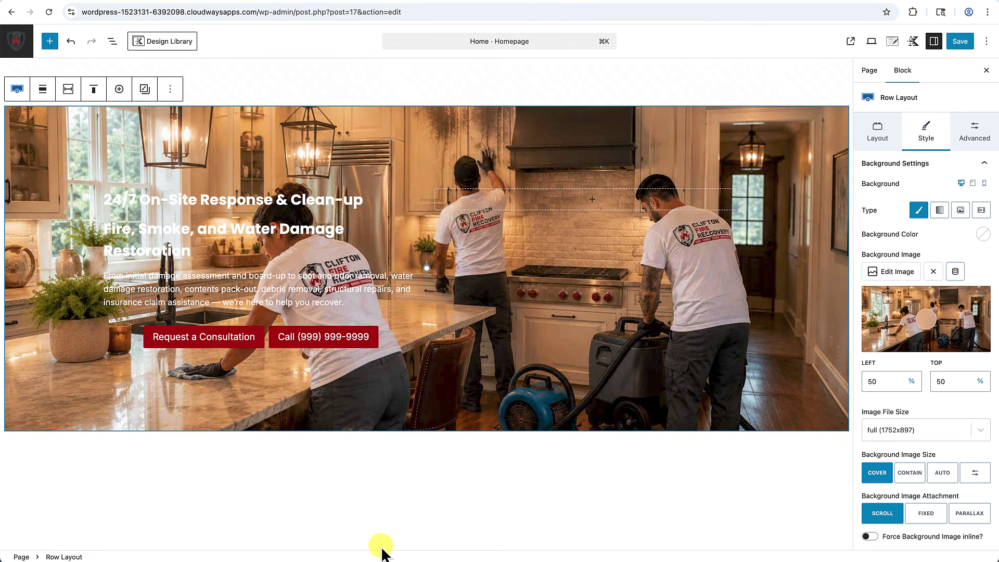
key("super+s")
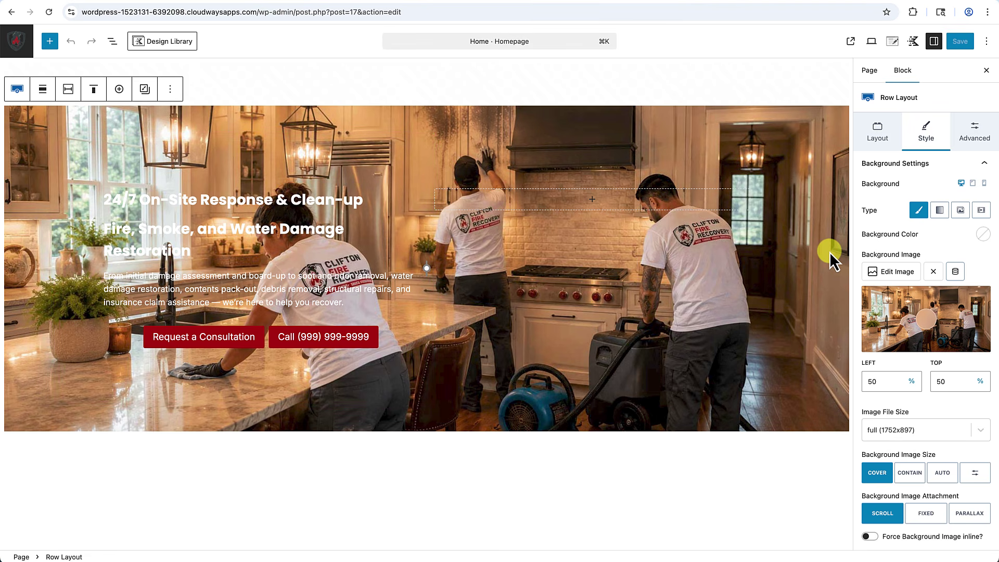
Give the hero content Section a dark grey #272727 background colour.
left_click(223, 202)
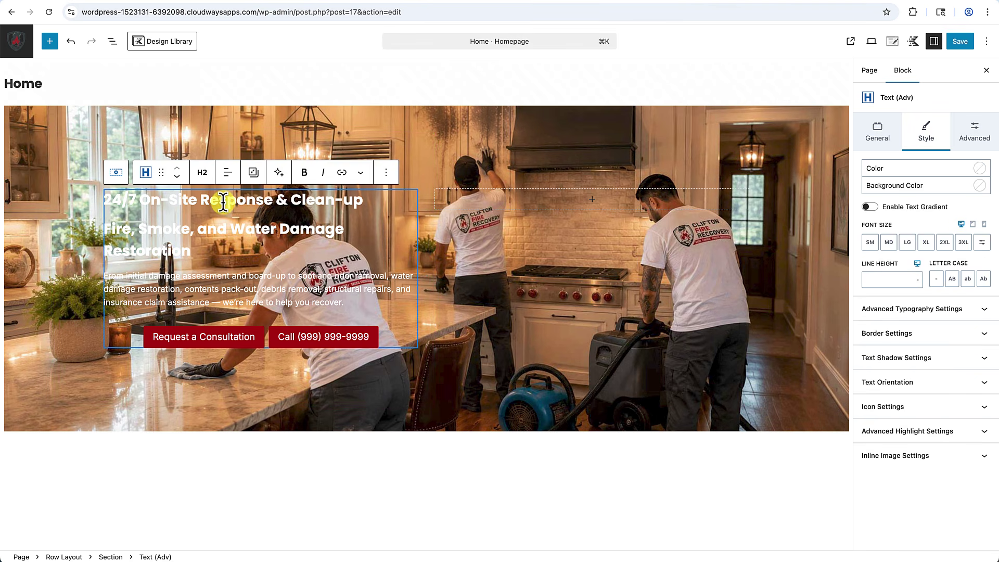
left_click(117, 177)
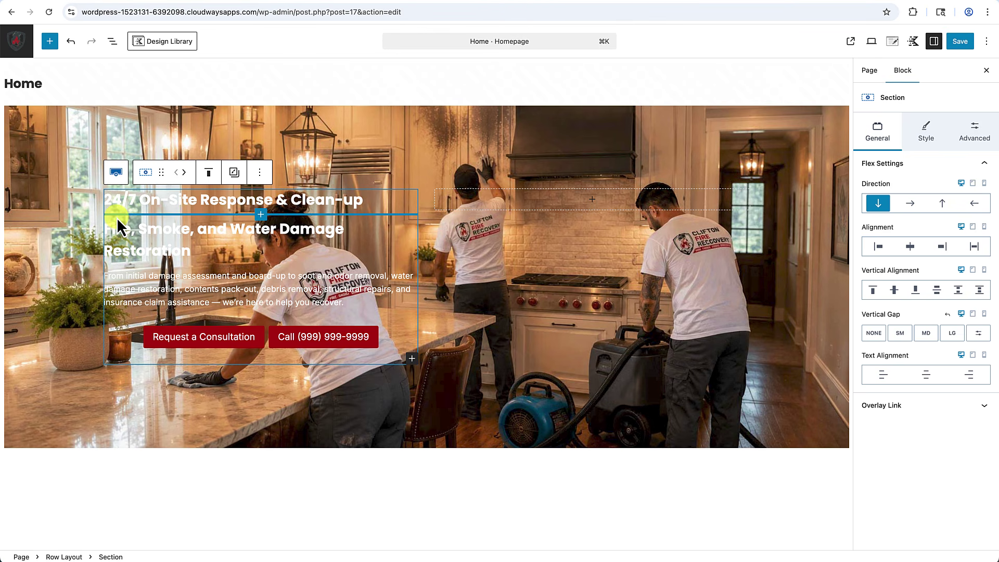
left_click(925, 132)
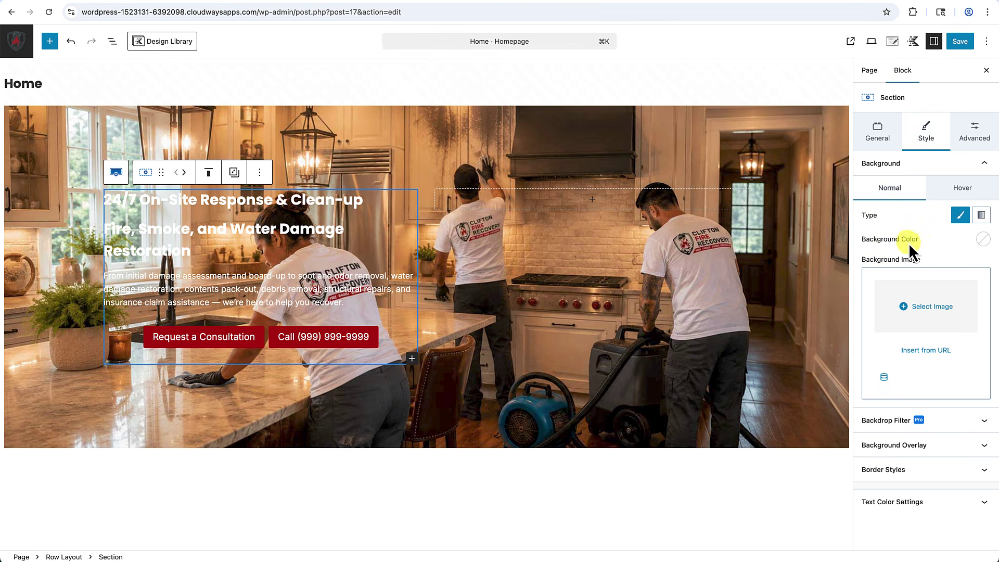
left_click(984, 239)
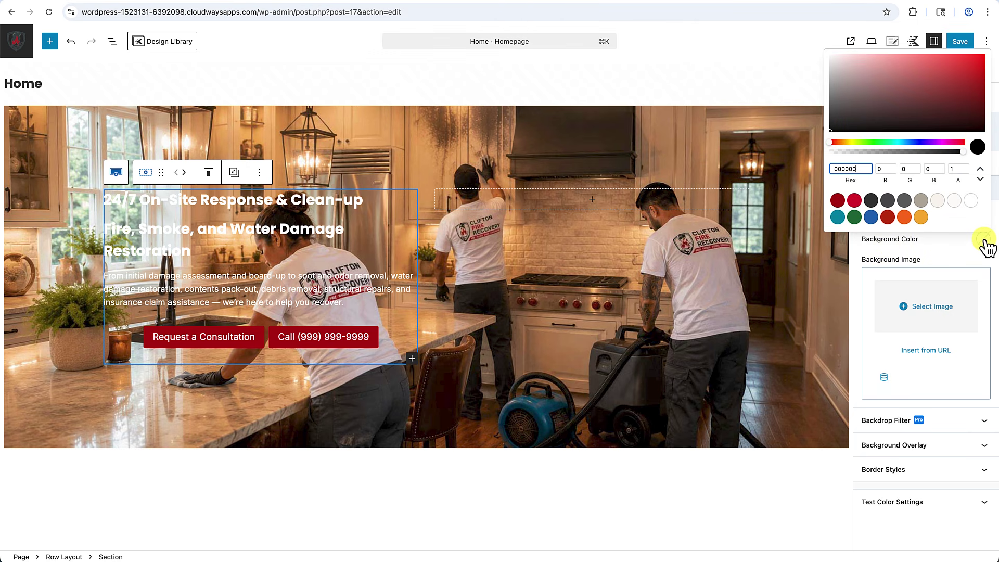
left_click(873, 201)
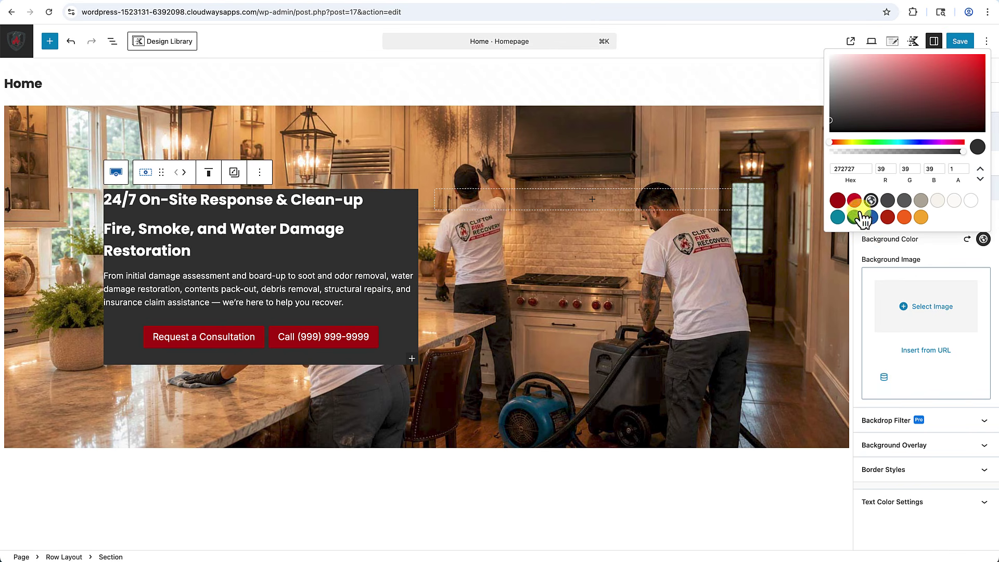
left_click(866, 251)
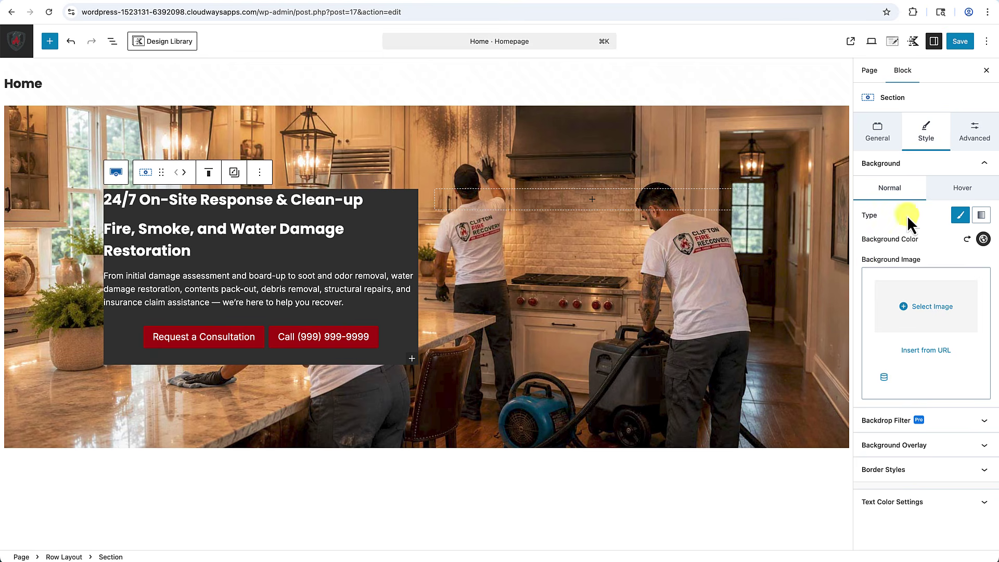
Set linked padding on all four sides of the dark card to Large (48px).
left_click(981, 135)
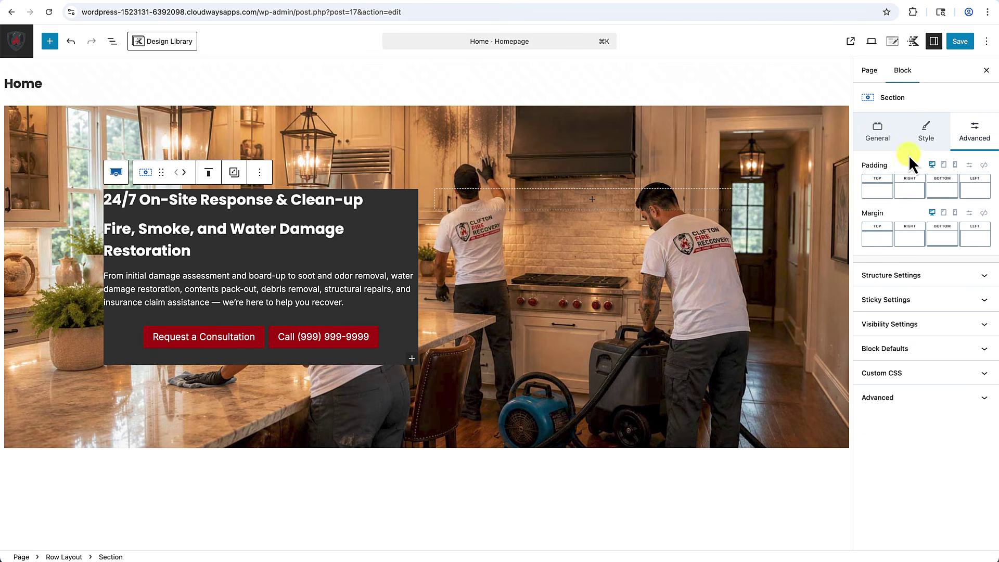
left_click(984, 165)
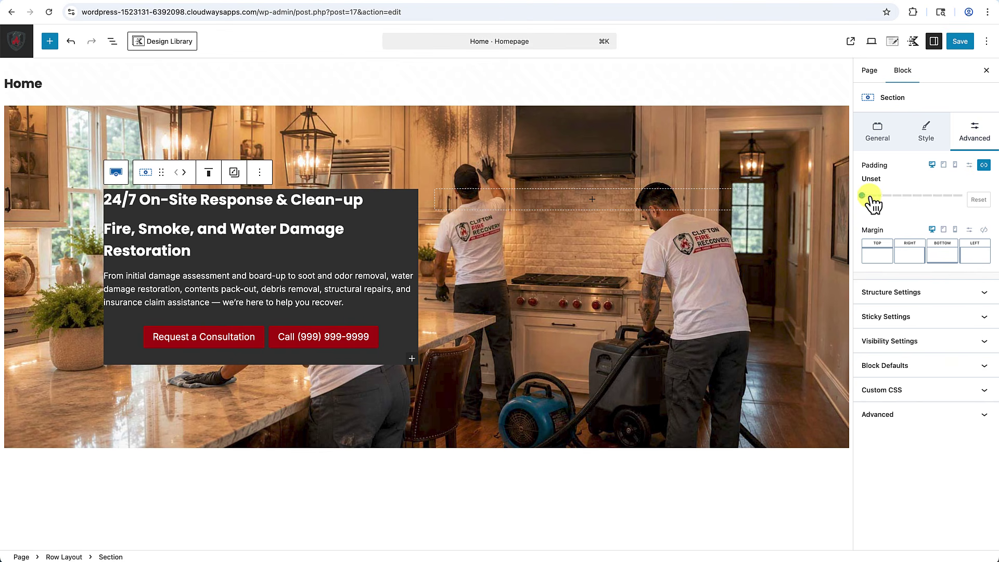
left_click_drag(863, 197, 913, 197)
left_click(538, 244)
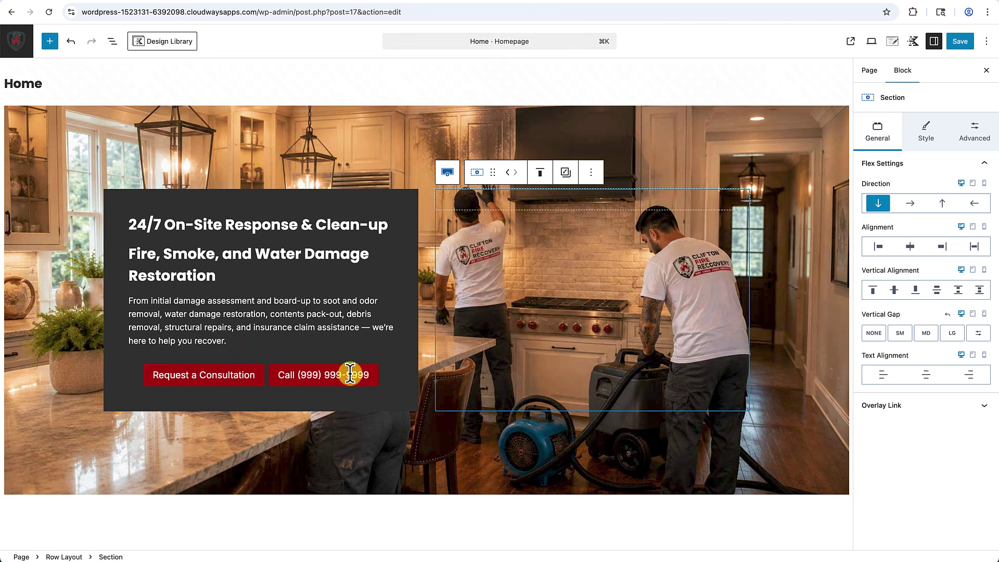
left_click(405, 212)
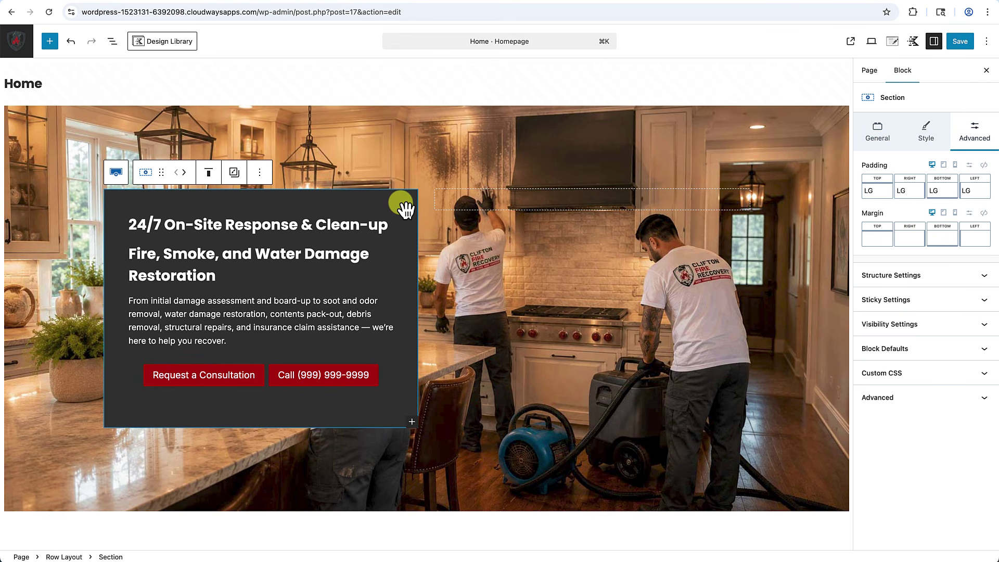
left_click(929, 130)
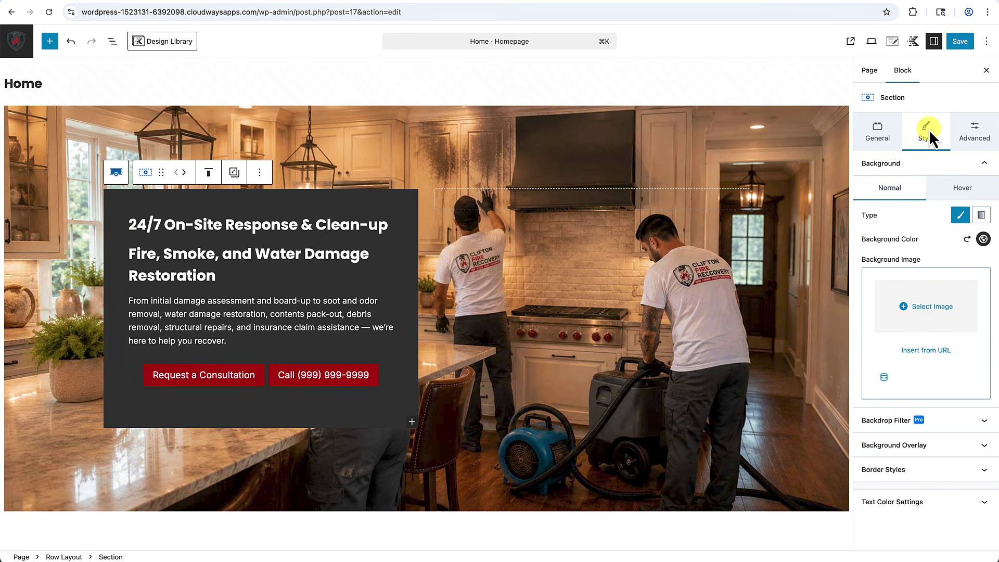
Round the dark card's top and bottom corners to 40 and enable its box shadow.
left_click(897, 476)
scroll(894, 474, "down", 3)
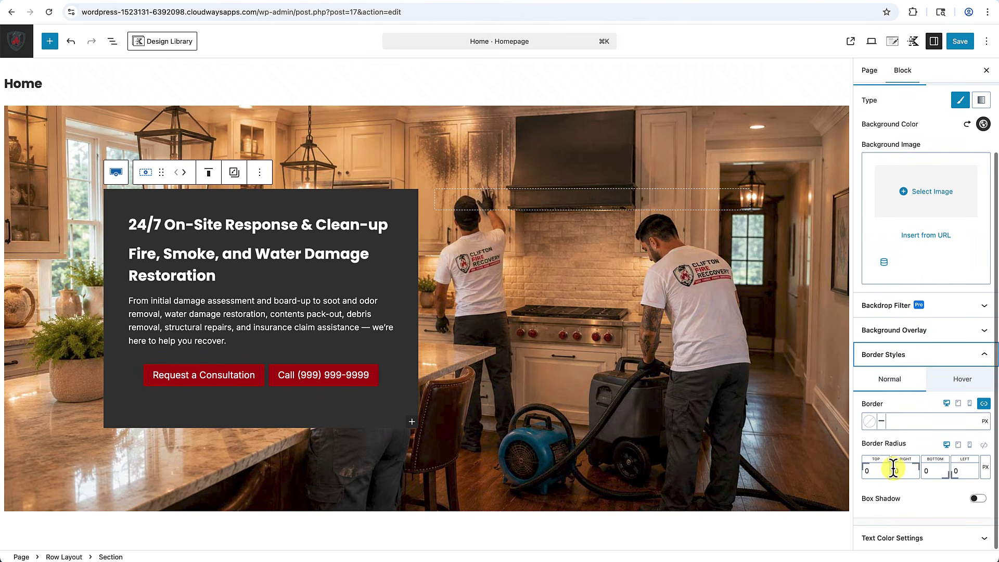
left_click(865, 471)
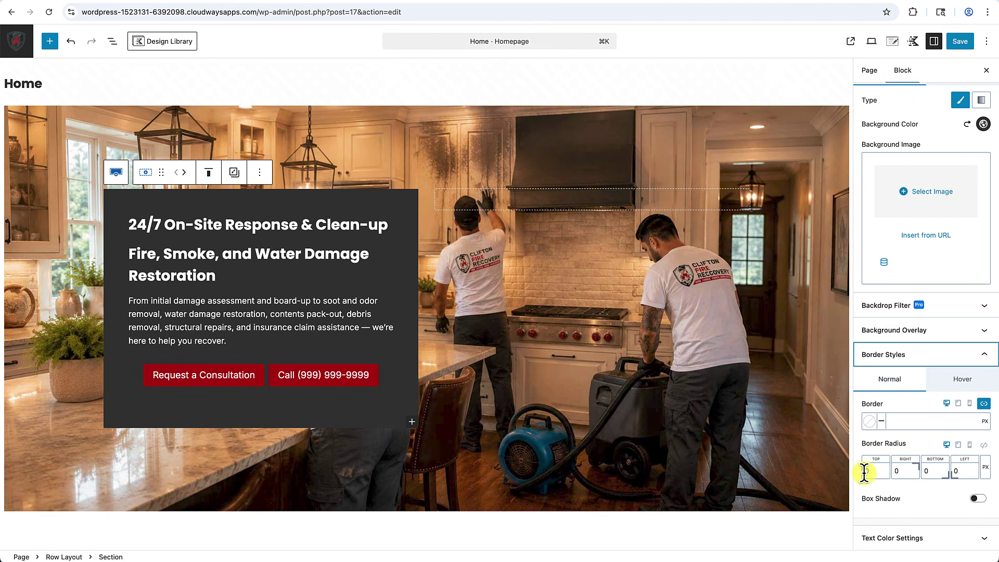
type("40")
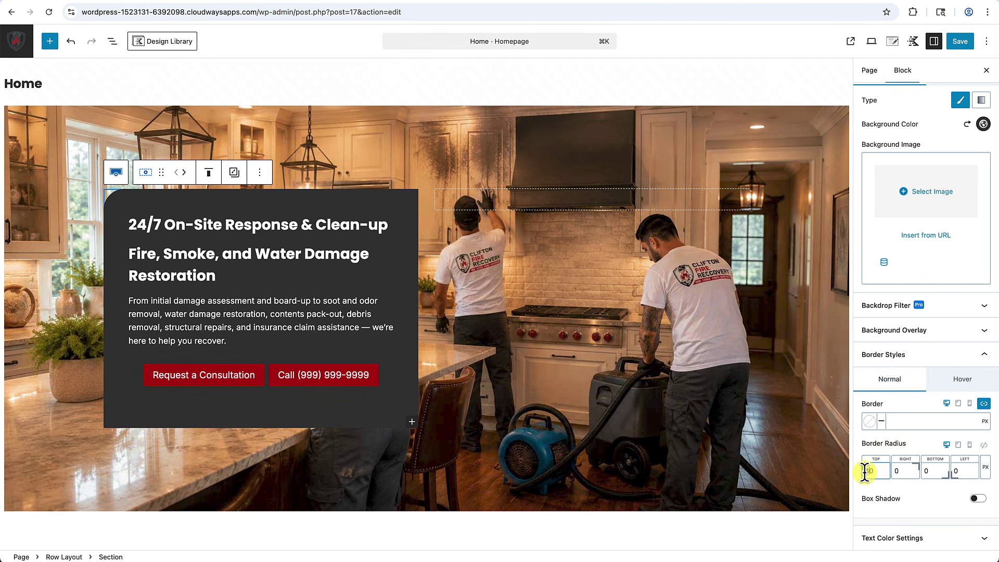
left_click(923, 470)
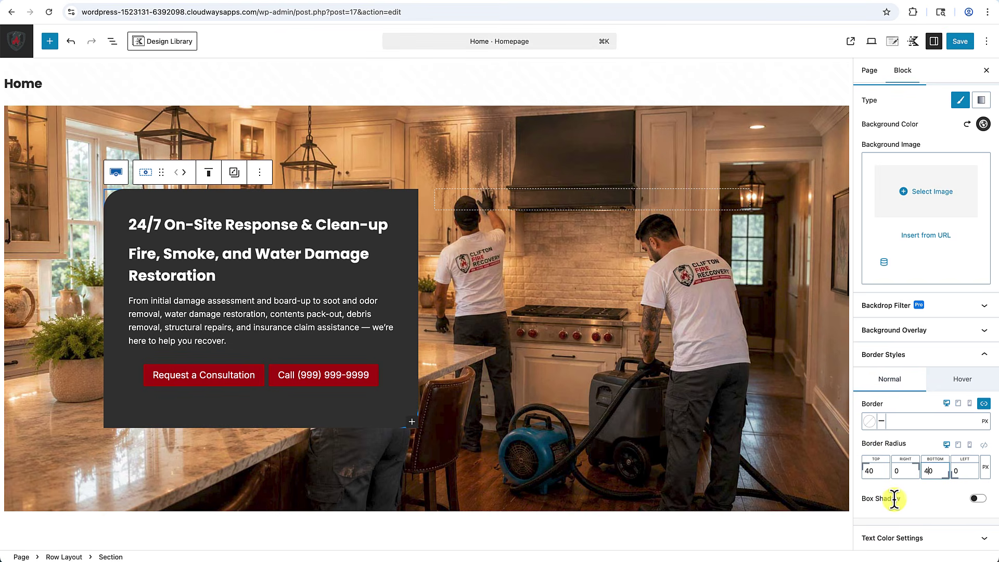
left_click(978, 500)
scroll(944, 489, "down", 3)
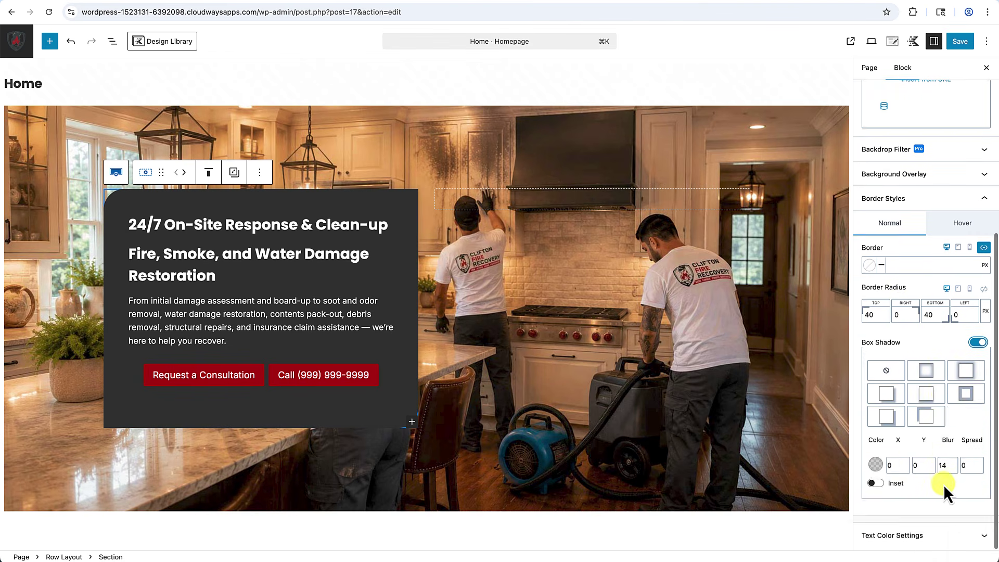
Apply the third shadow preset (blur 60, spread 5) and raise the black shadow's opacity to about 0.8.
left_click(969, 373)
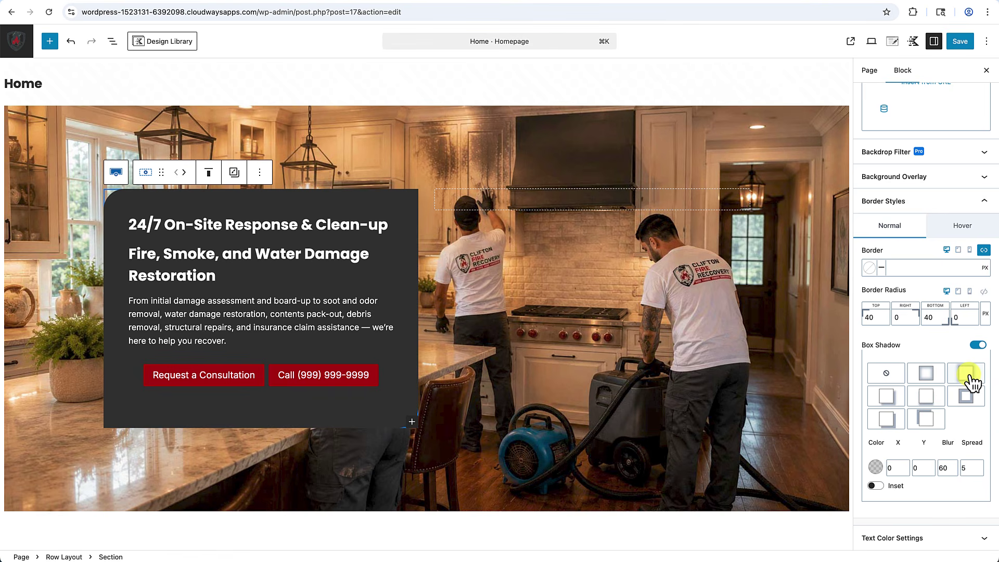
left_click(876, 467)
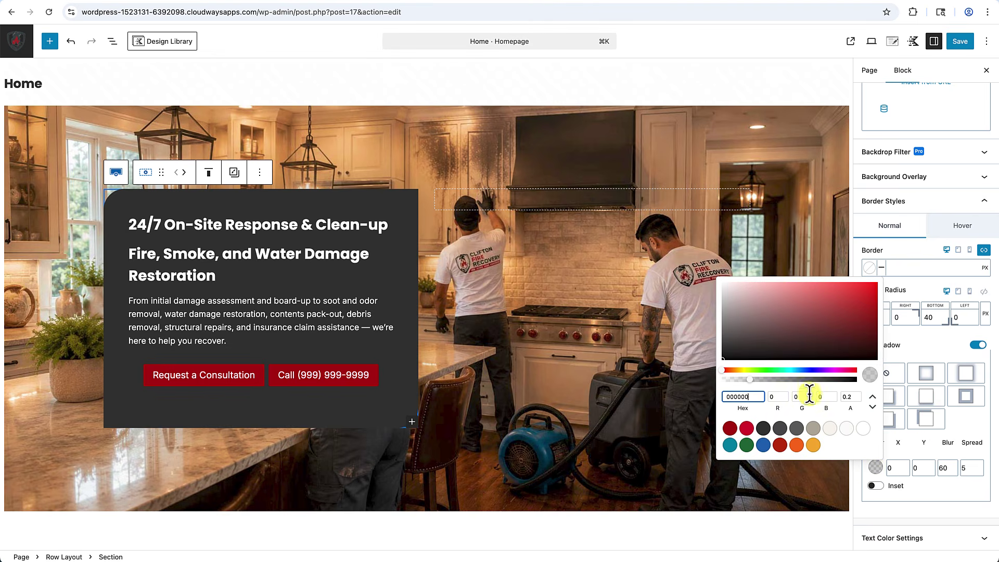
left_click(751, 381)
left_click_drag(752, 381, 824, 382)
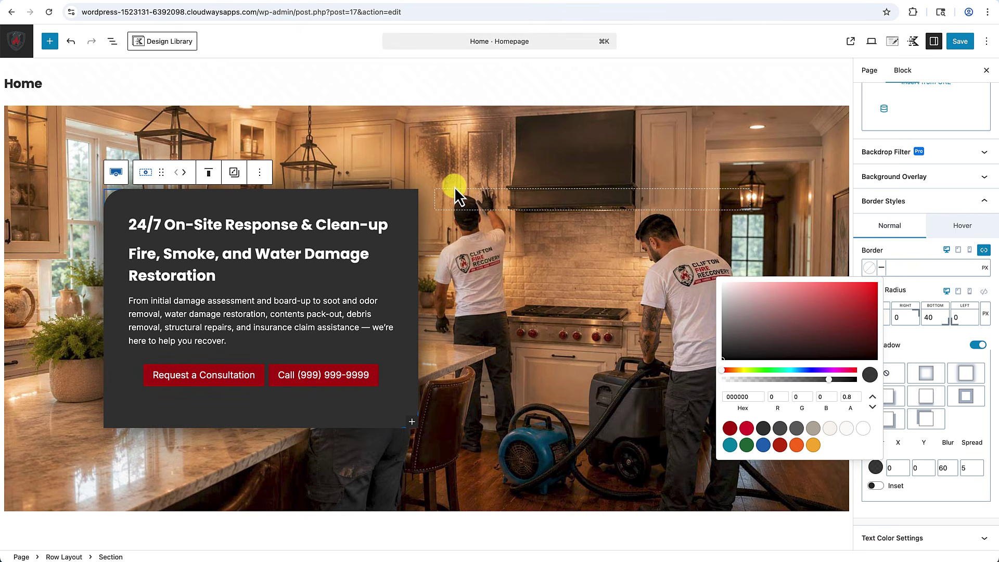
left_click(526, 458)
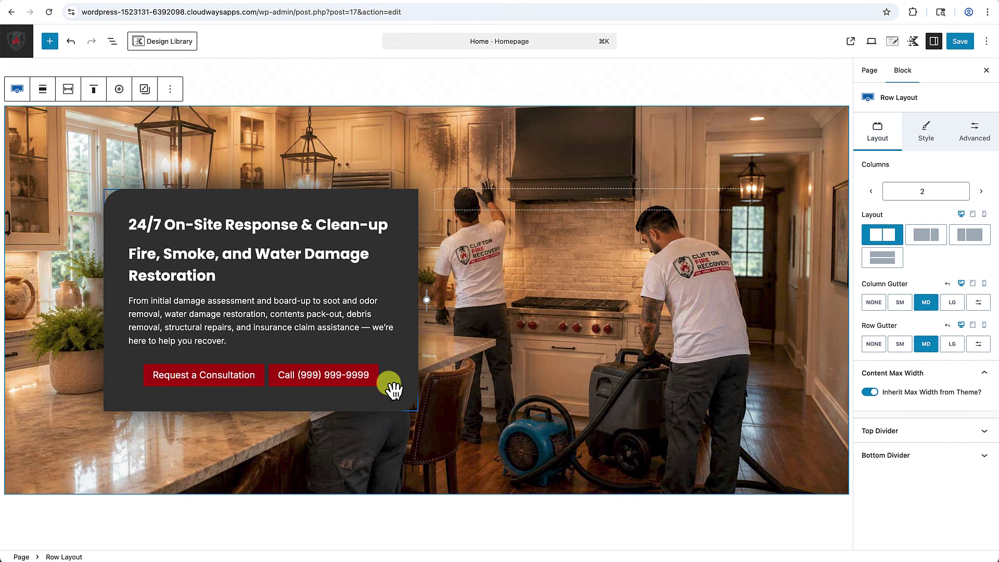
Justify the Buttons (Adv) group's two red buttons to the left.
left_click(136, 384)
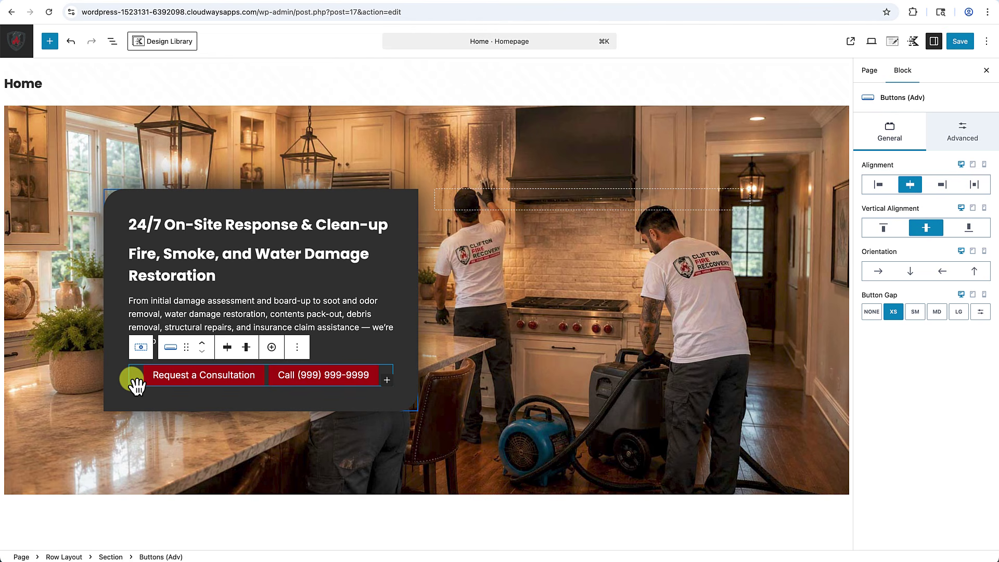
left_click(228, 354)
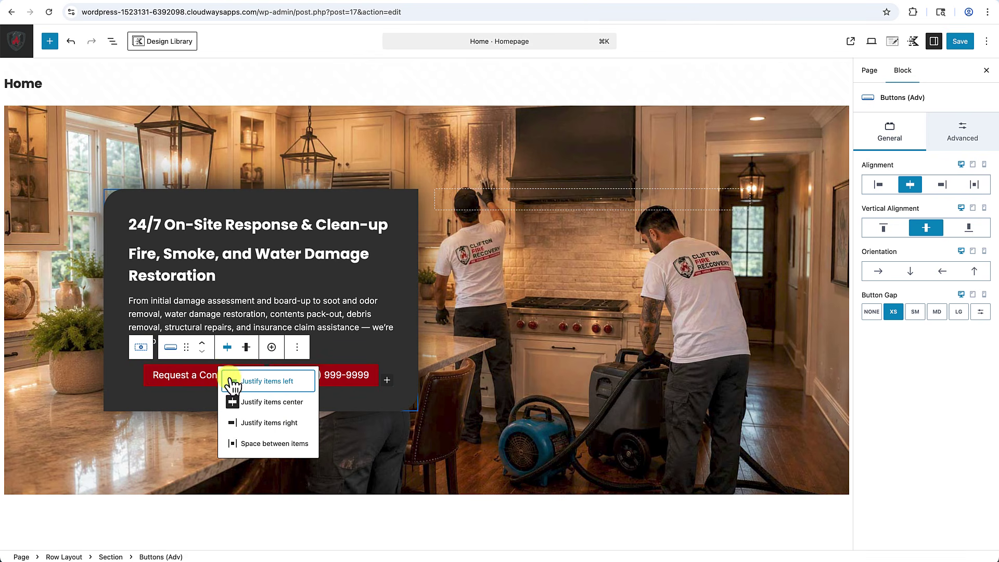
left_click(229, 354)
left_click(231, 354)
left_click(235, 385)
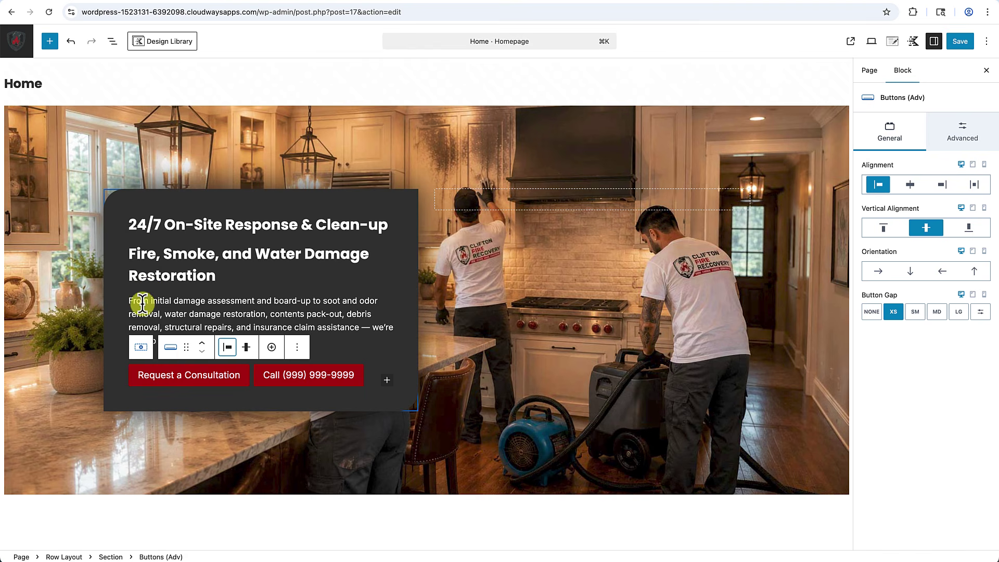
left_click(194, 400)
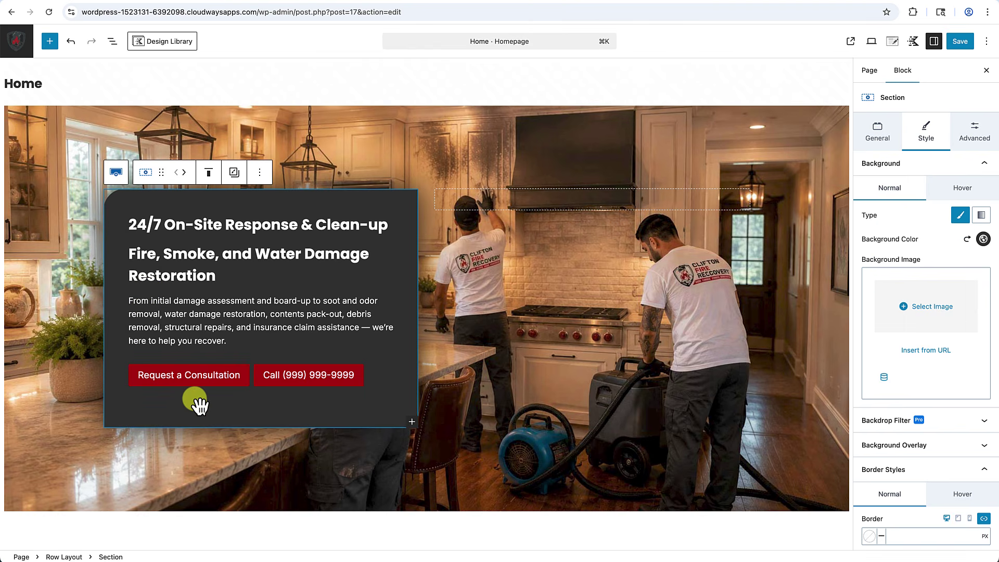
left_click(181, 376)
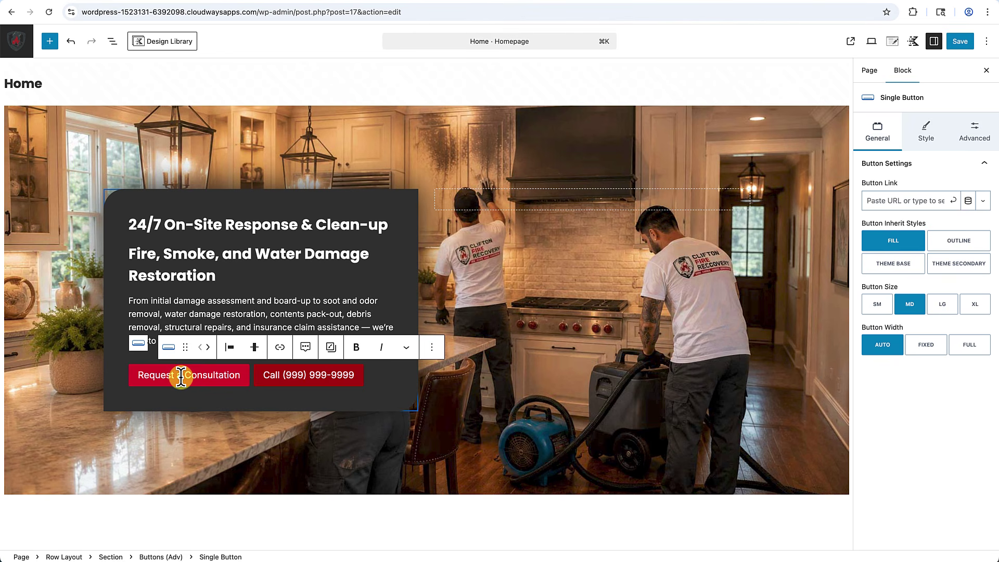
Change the first label to 'Request Consultation' and set Button Width to Full.
key("BackSpace")
key("BackSpace")
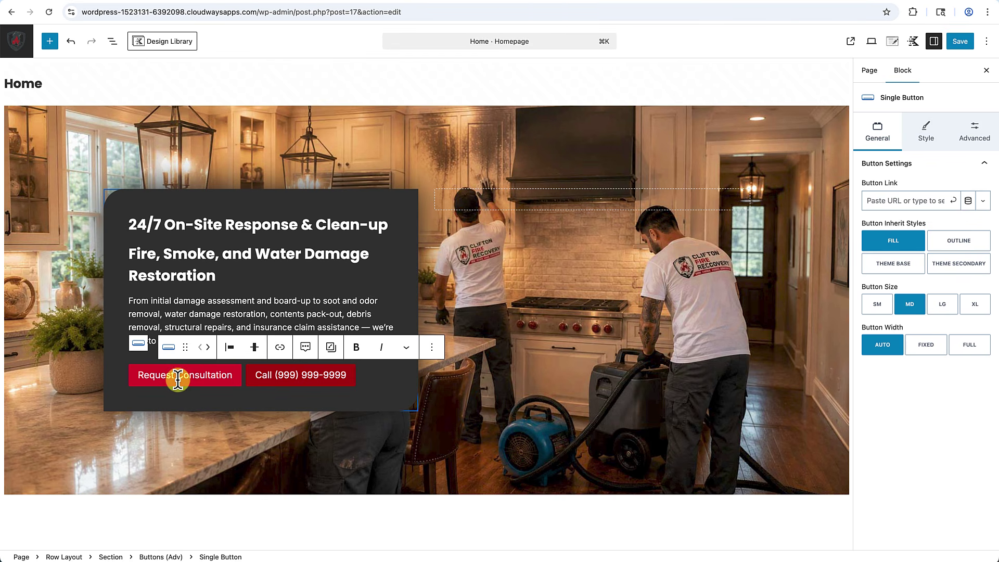
left_click(884, 346)
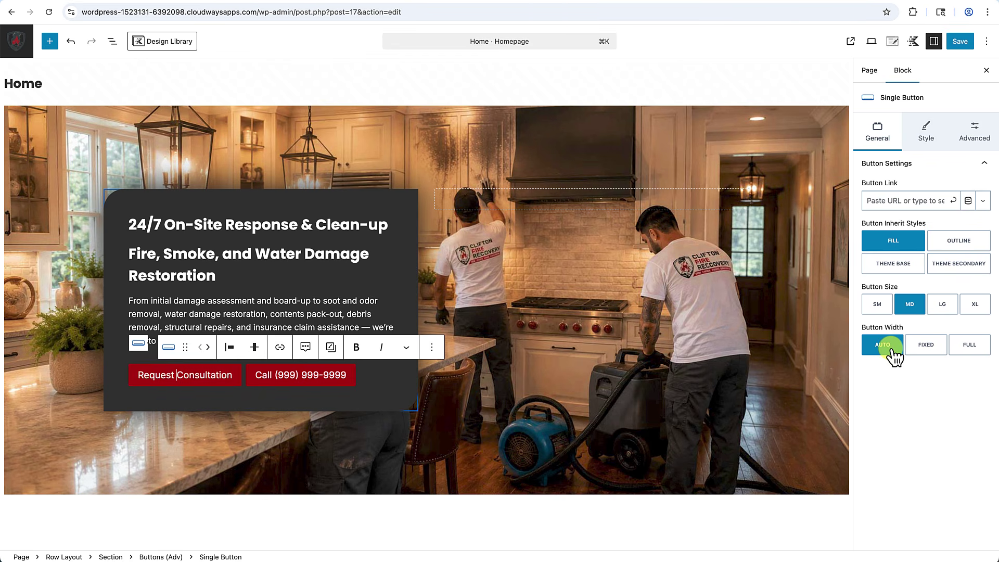
left_click(968, 345)
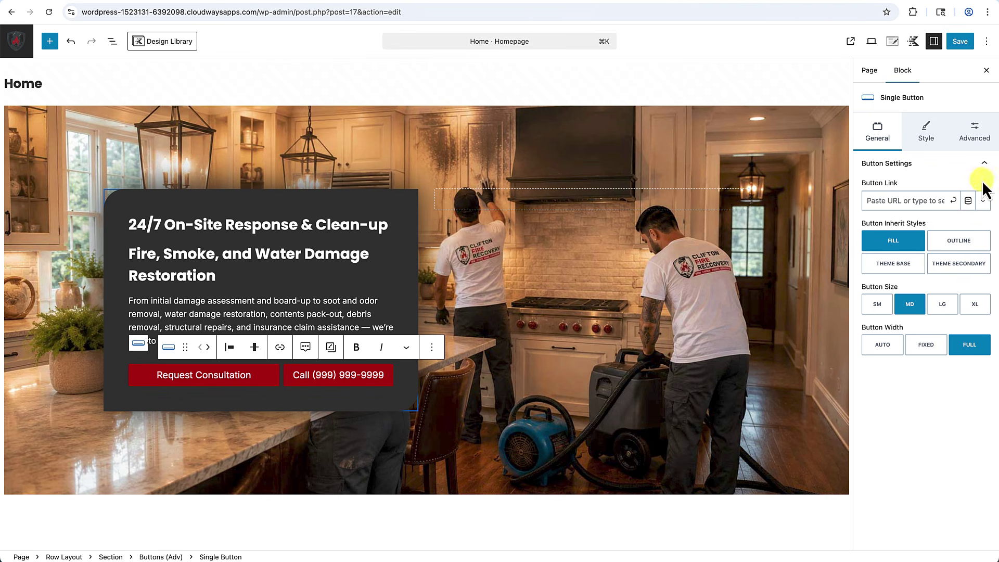
left_click(930, 136)
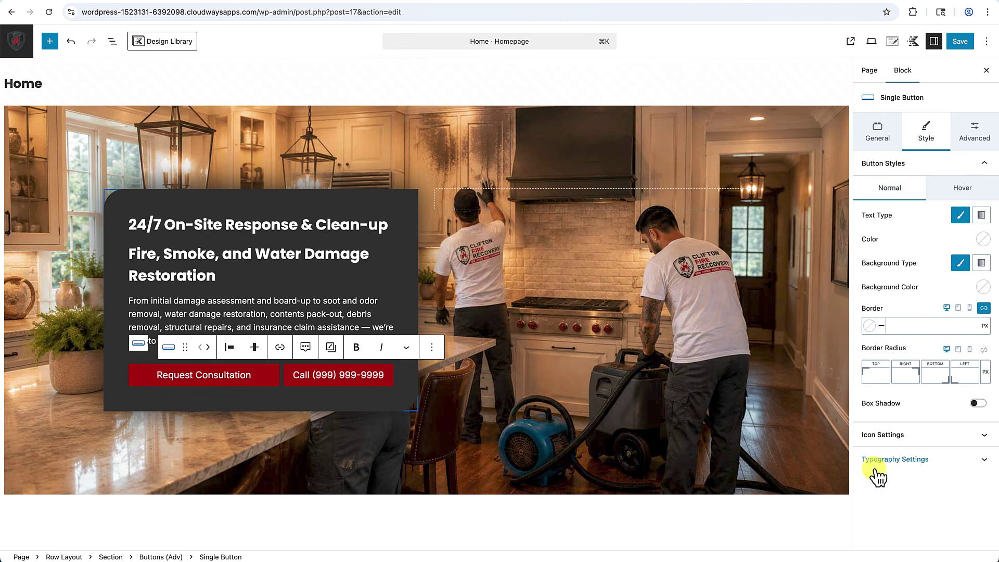
Set the Request Consultation button's font family to Inherit Heading Font Family.
left_click(895, 460)
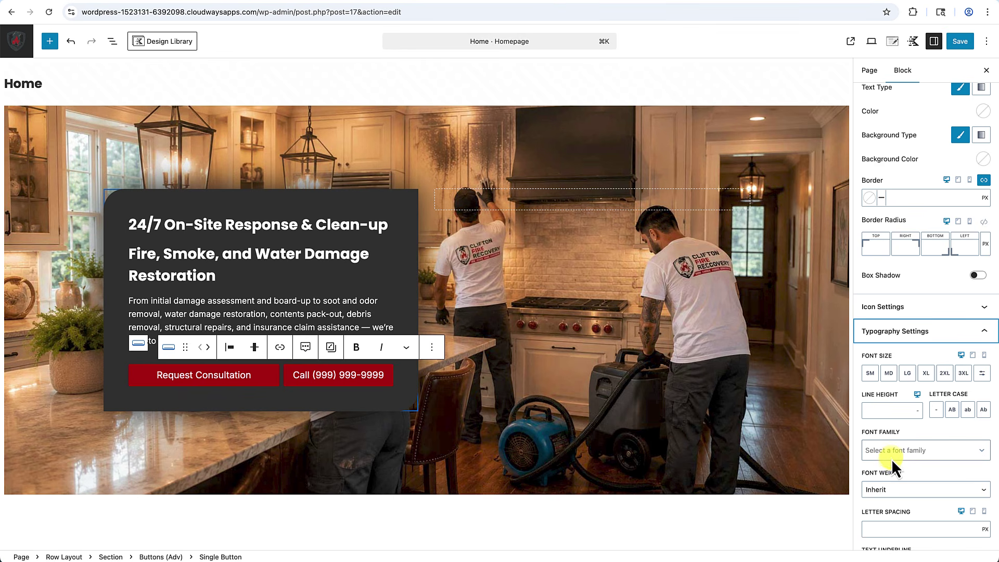
left_click(887, 489)
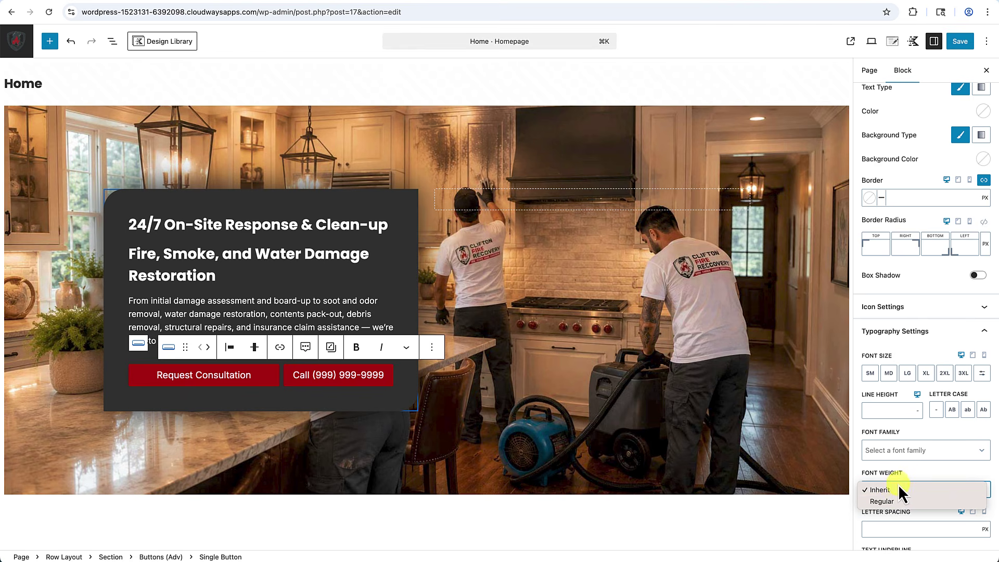
left_click(907, 470)
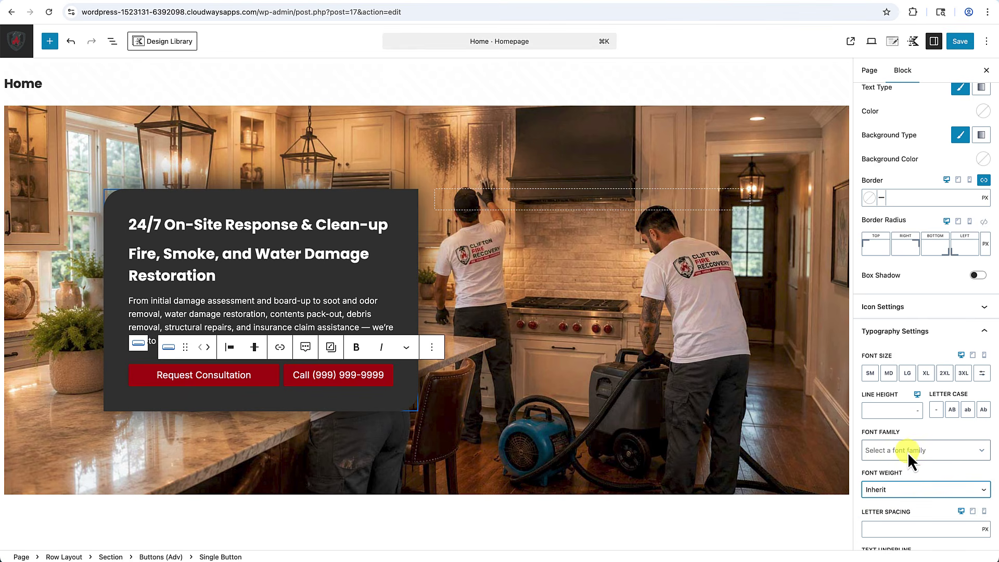
left_click(908, 451)
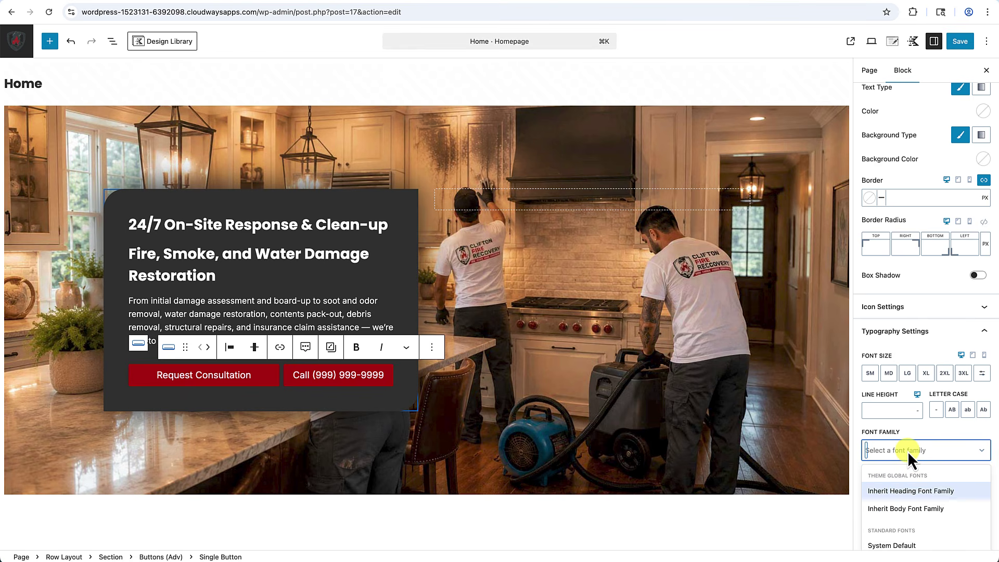
left_click(905, 493)
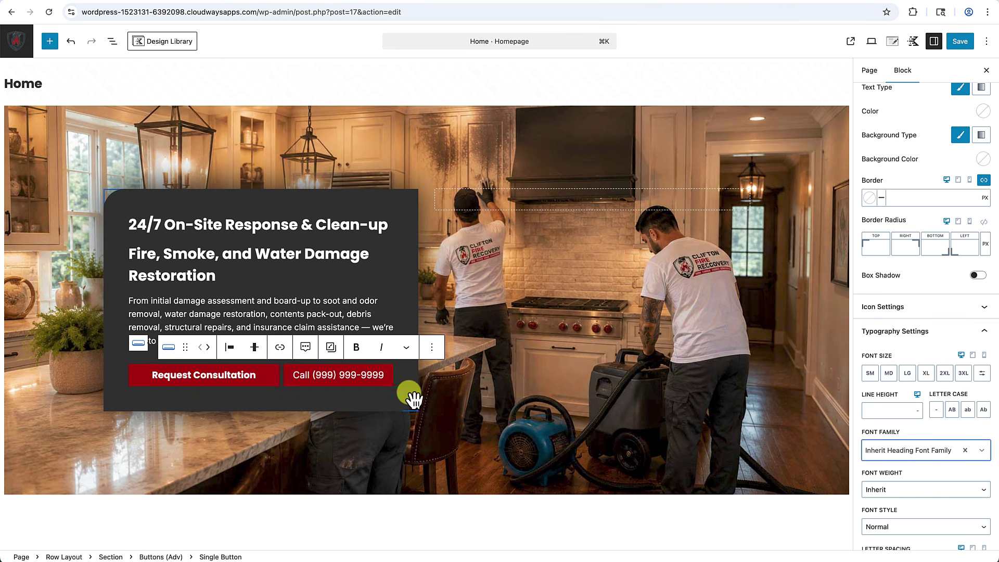
left_click(263, 375)
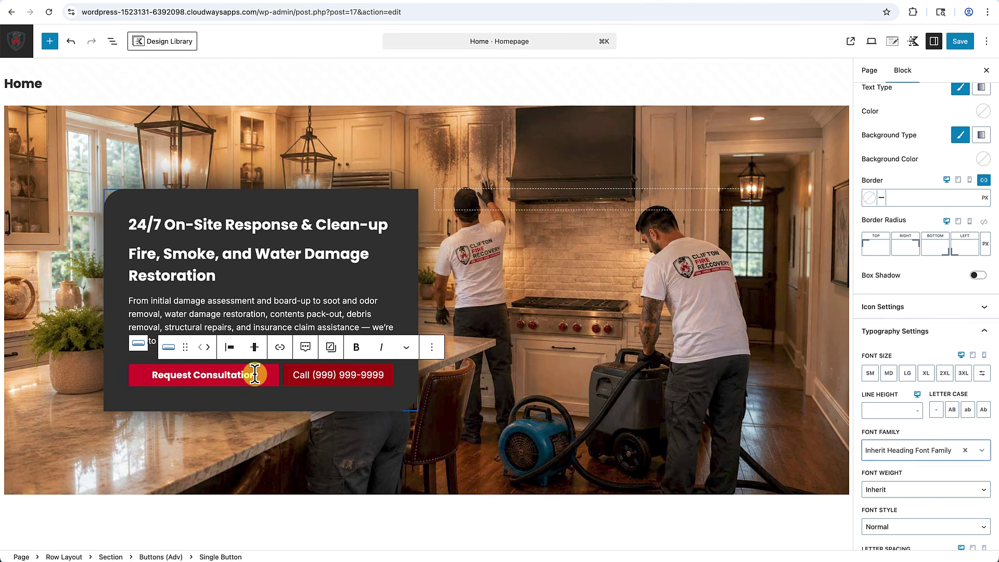
Copy the Request Consultation button's styles and paste them onto the Call button.
left_click(333, 353)
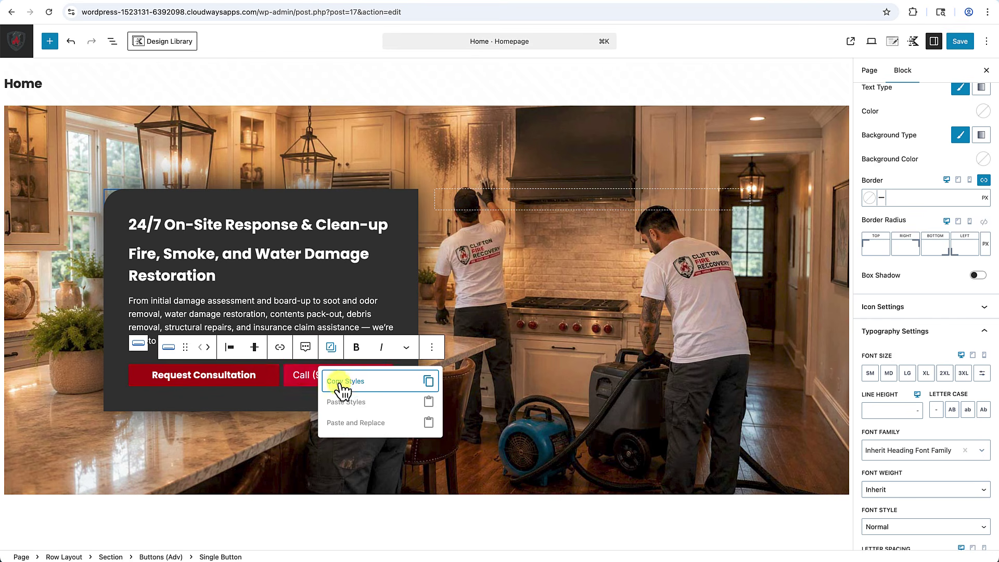
left_click(344, 385)
left_click(343, 377)
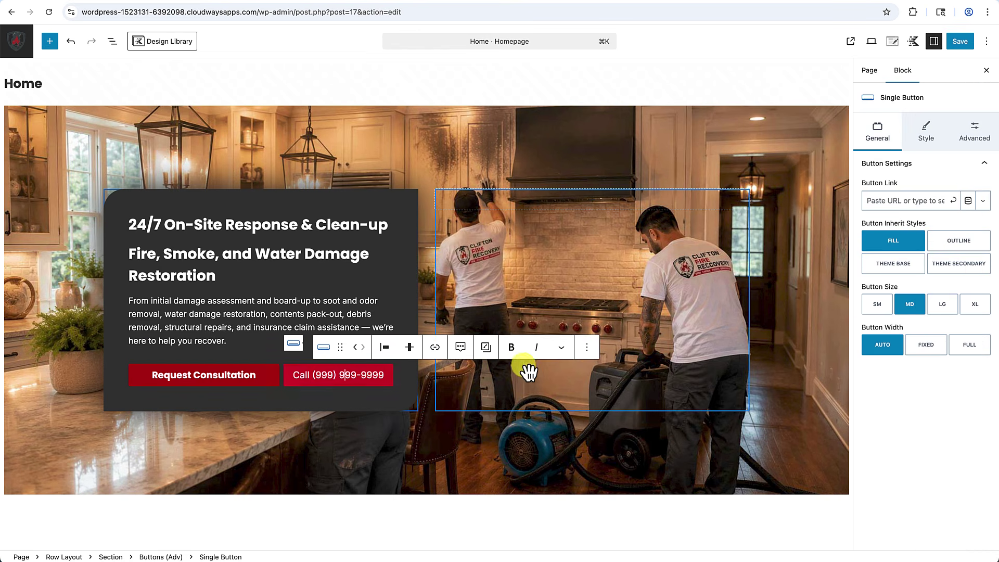
left_click(487, 349)
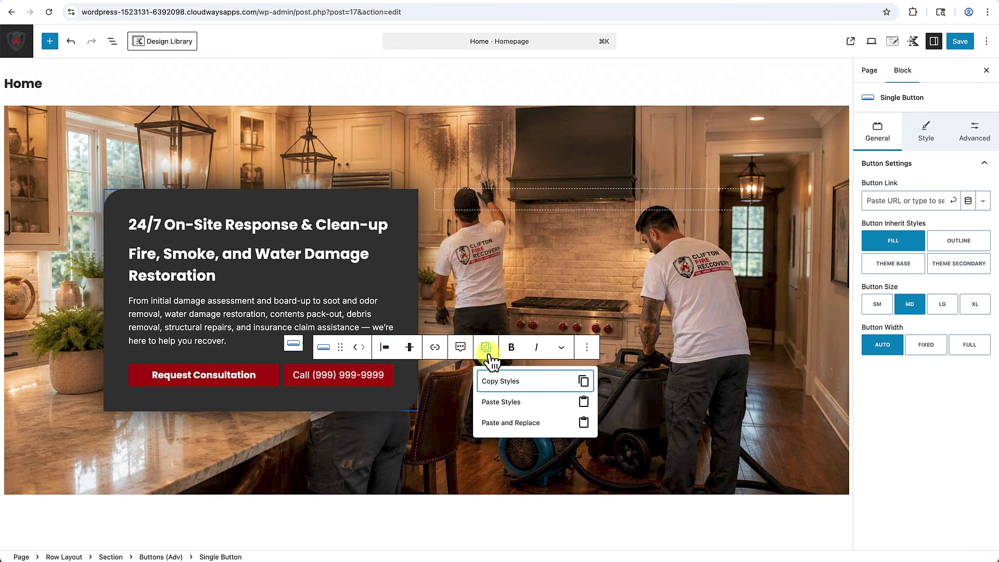
left_click(497, 403)
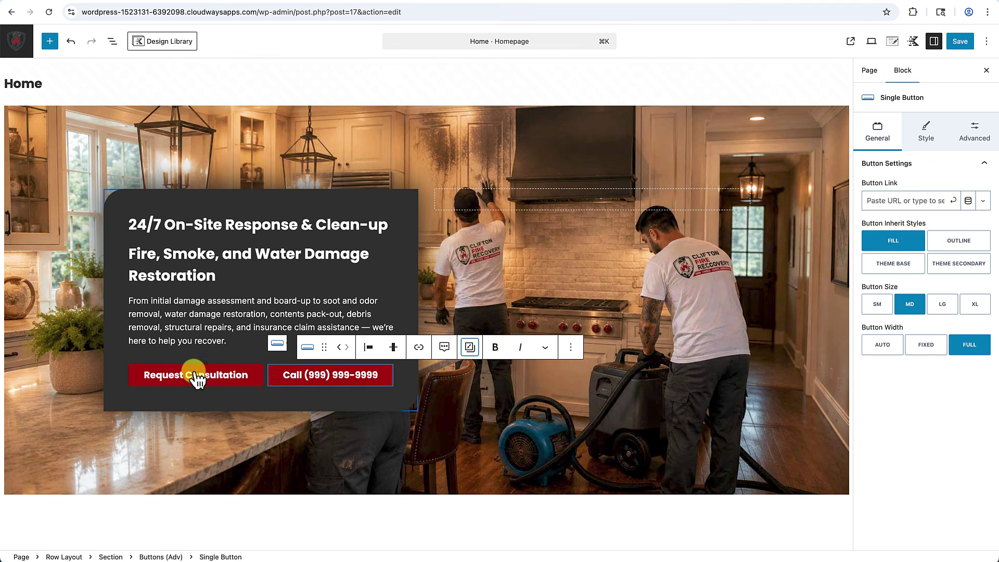
Set the Buttons (Adv) group's Button Gap to SM.
left_click(251, 441)
scroll(253, 445, "down", 3)
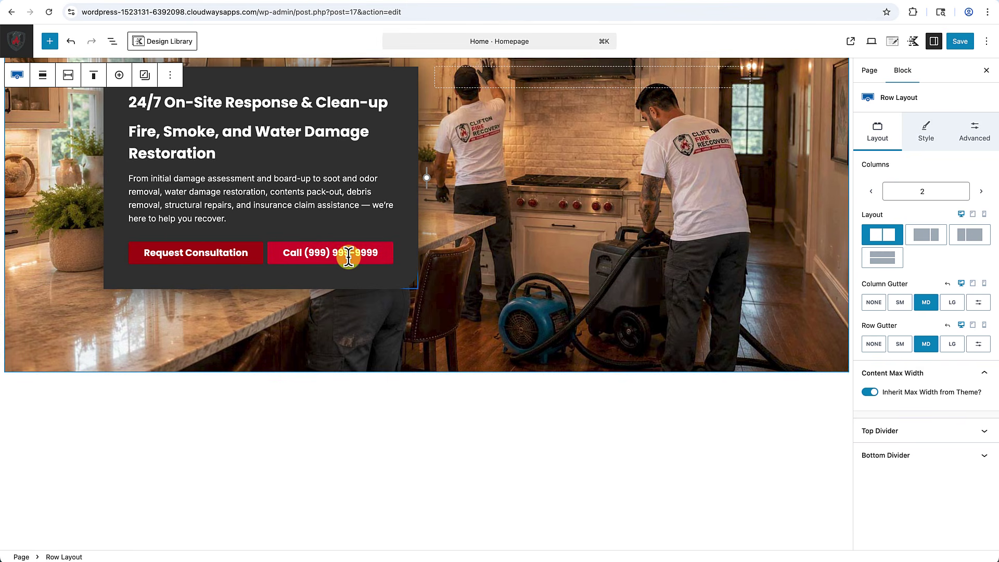
left_click(121, 255)
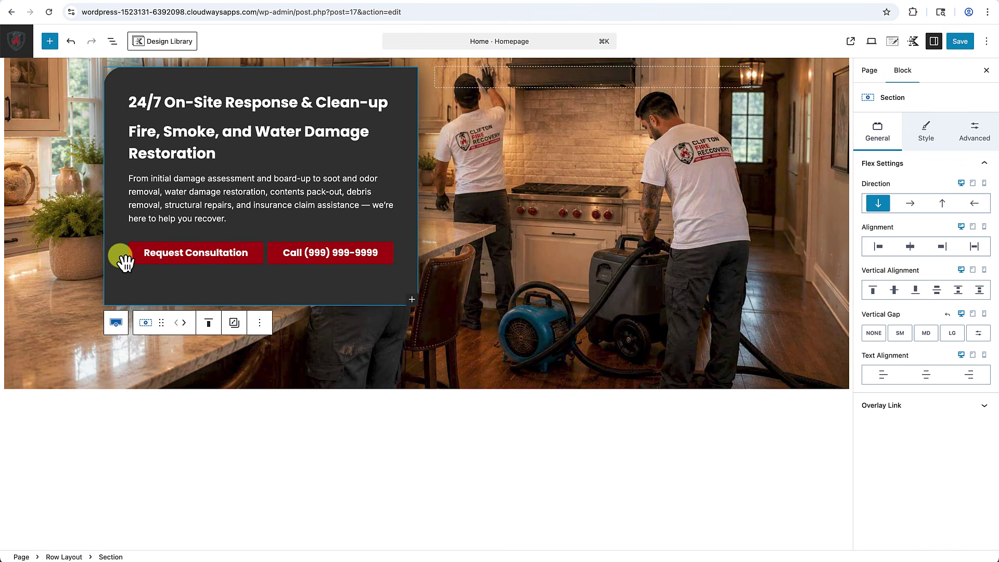
left_click(130, 259)
left_click(900, 309)
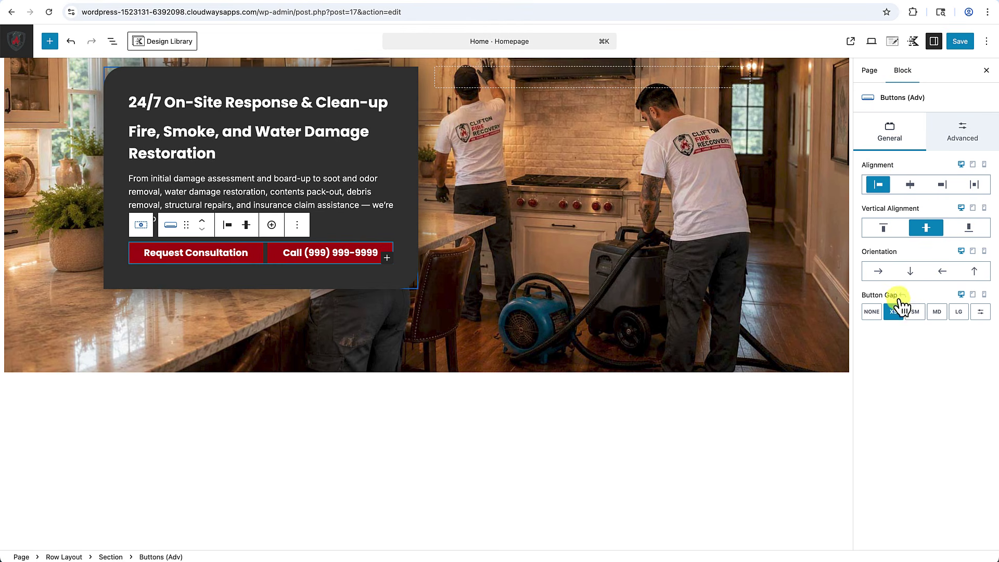
left_click(916, 313)
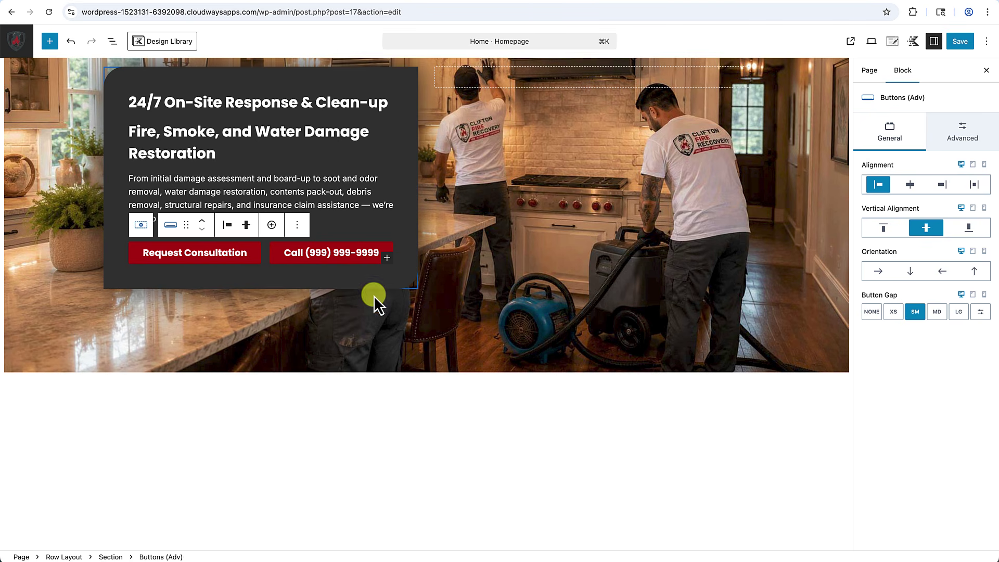
left_click(327, 256)
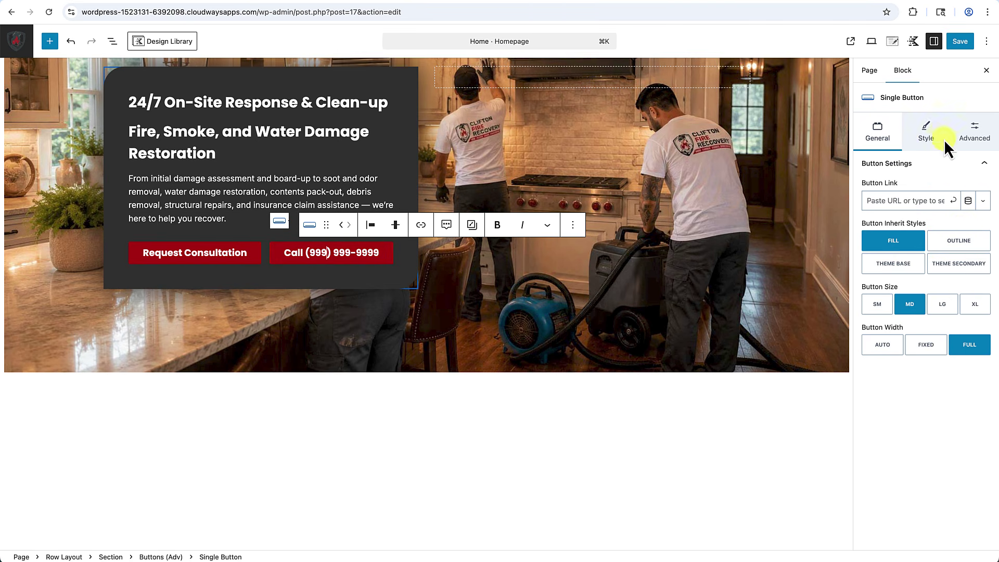
Set the Call button's text colour to 272727 and its background to FCFAF7.
left_click(931, 133)
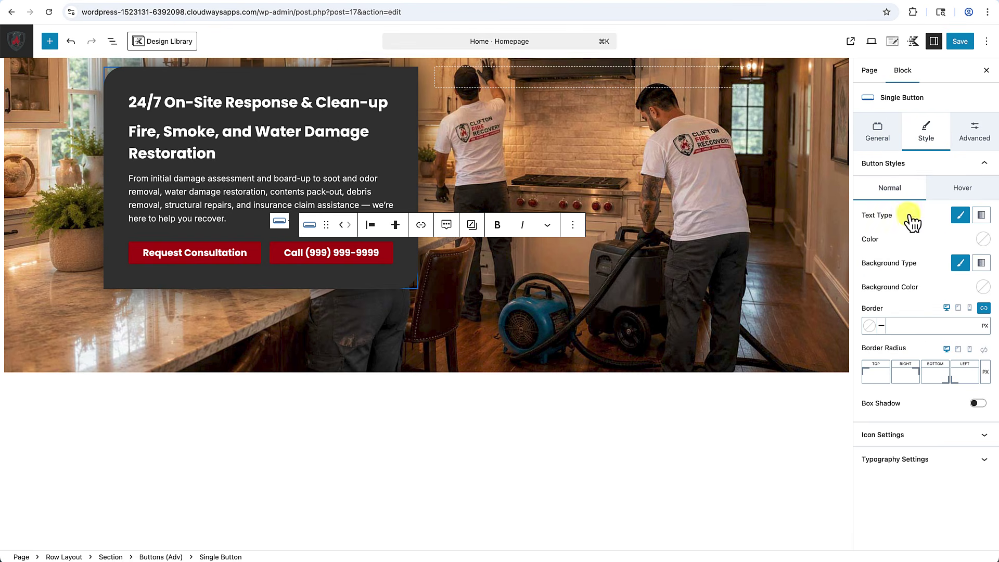
left_click(984, 240)
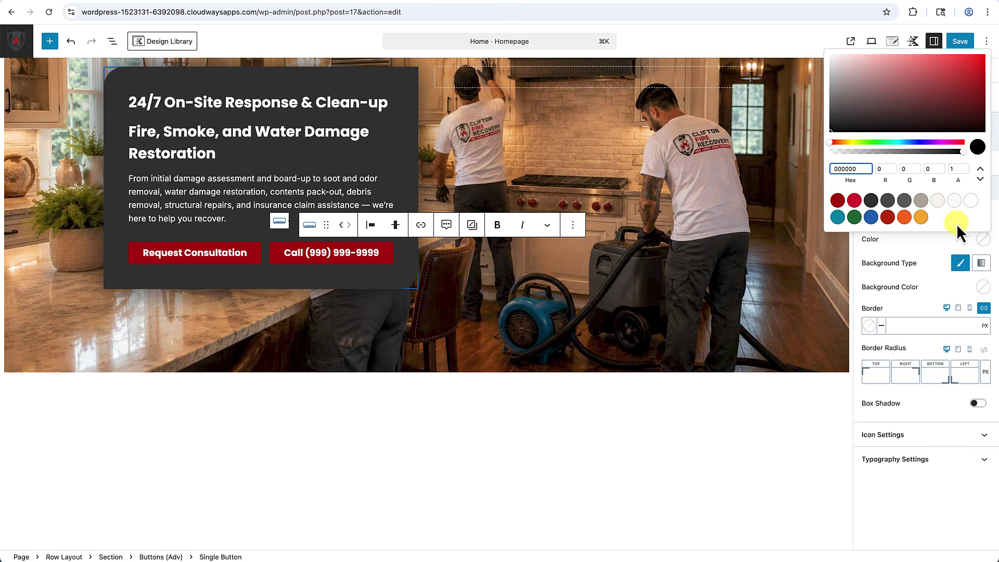
left_click(872, 200)
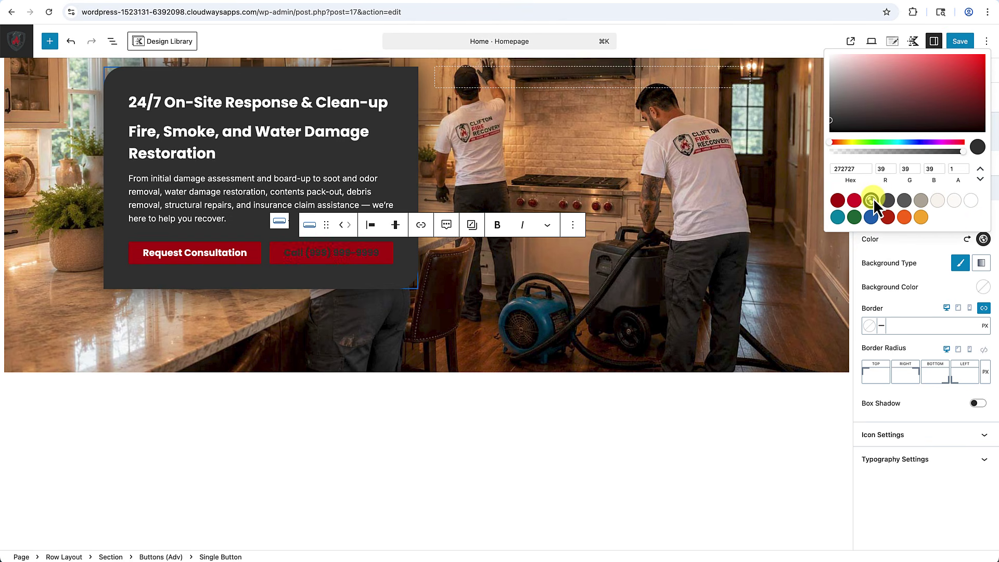
left_click(916, 249)
left_click(983, 287)
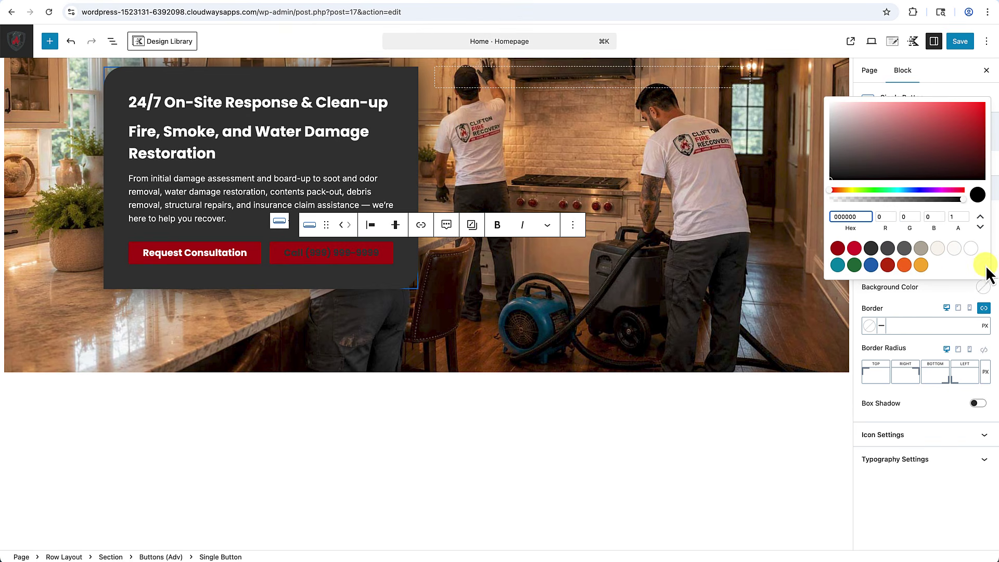
left_click(956, 249)
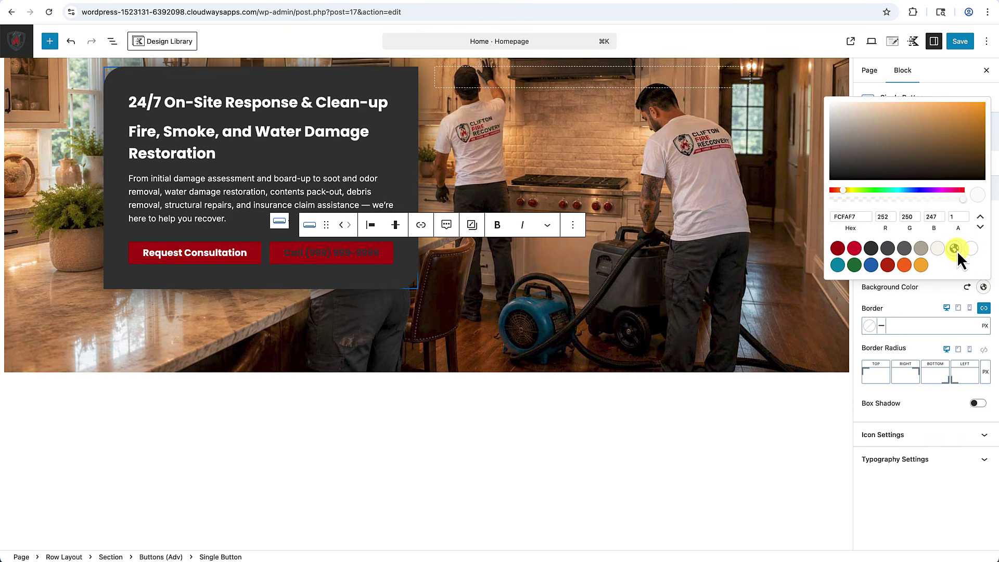
left_click(923, 295)
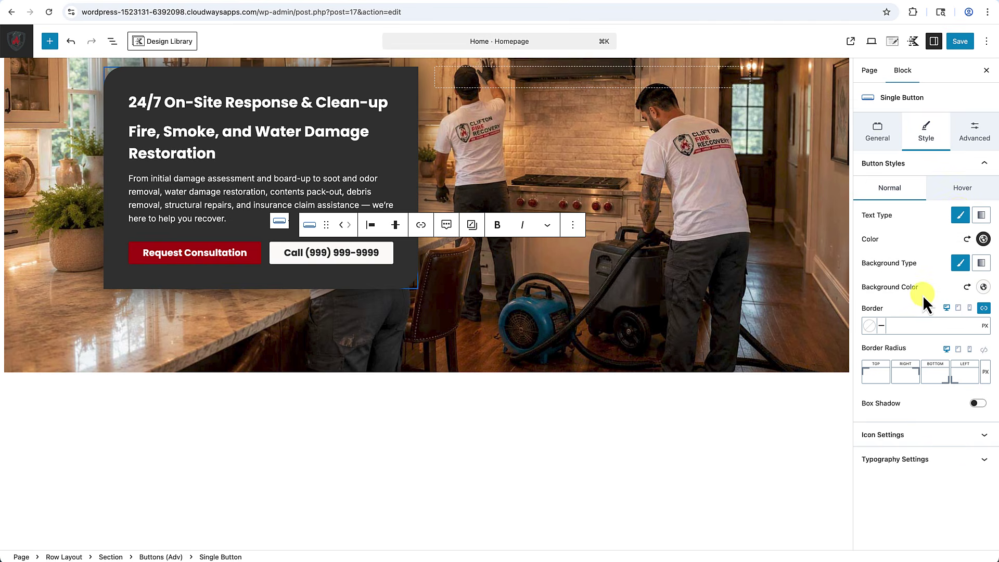
Give the Call button a new hover text colour and a red hover background.
left_click(972, 190)
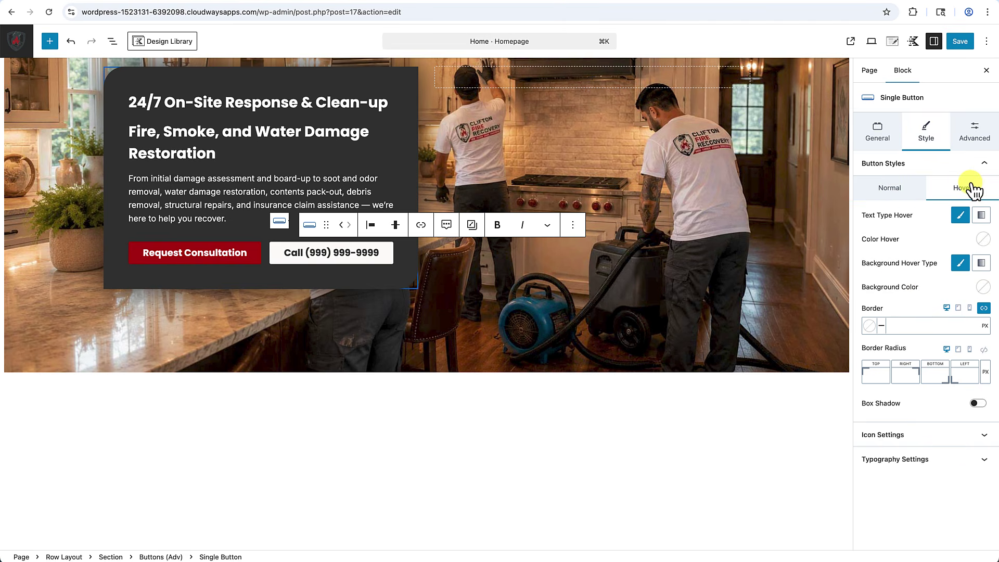
left_click(983, 240)
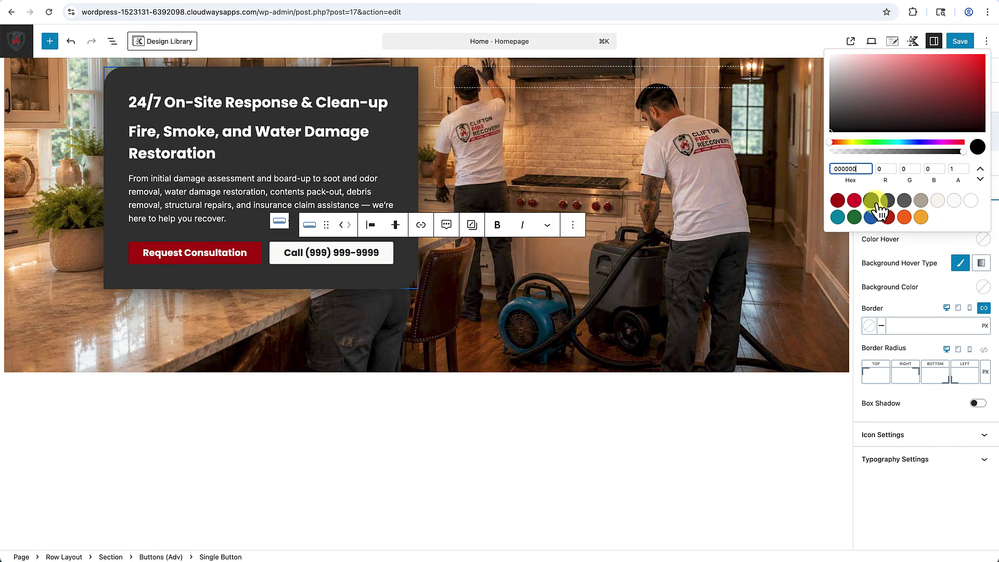
left_click(971, 201)
left_click(932, 239)
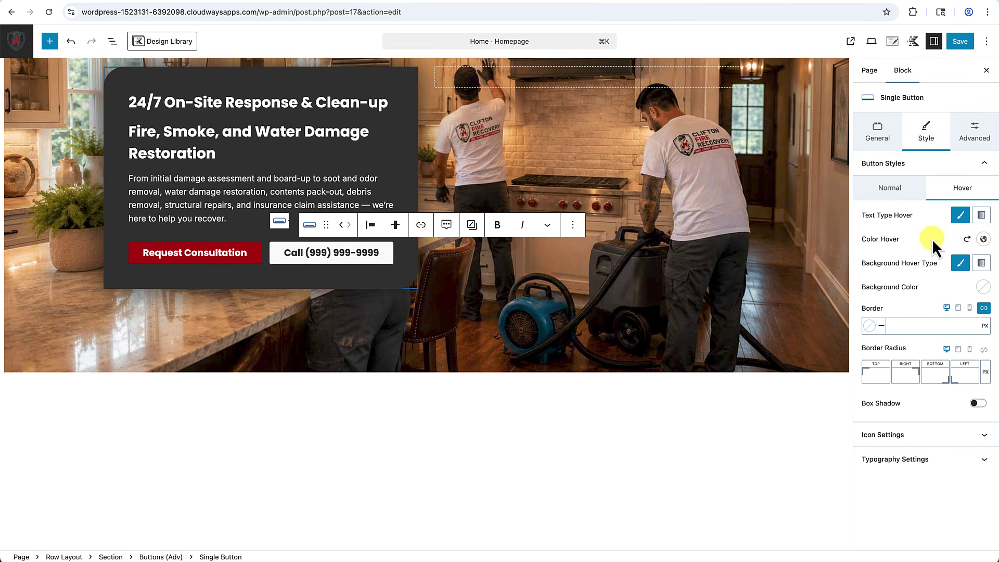
left_click(984, 287)
left_click(854, 248)
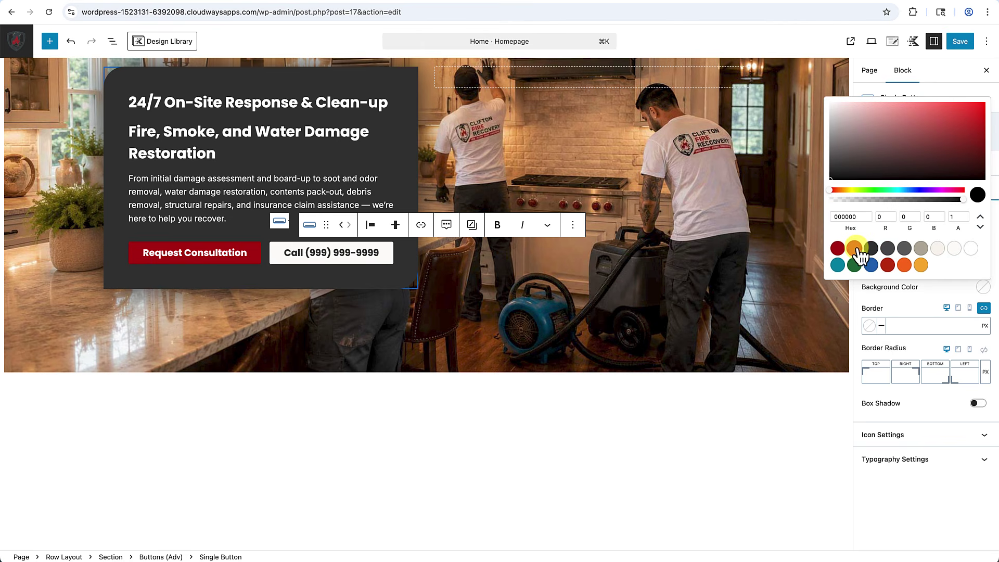
left_click(910, 296)
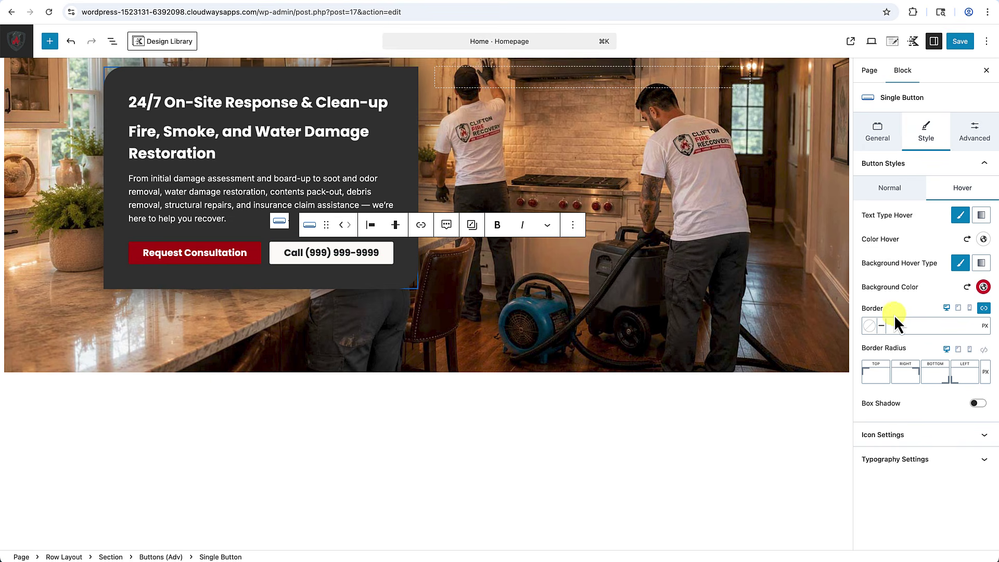
left_click(899, 189)
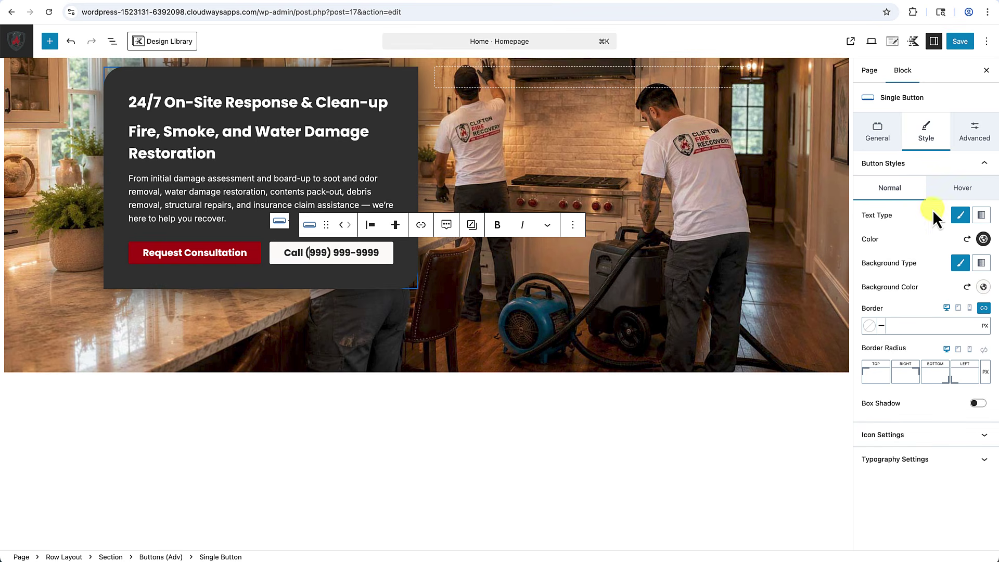
Add the 'phone' icon to the Call button with Icon Location set to Left.
left_click(906, 436)
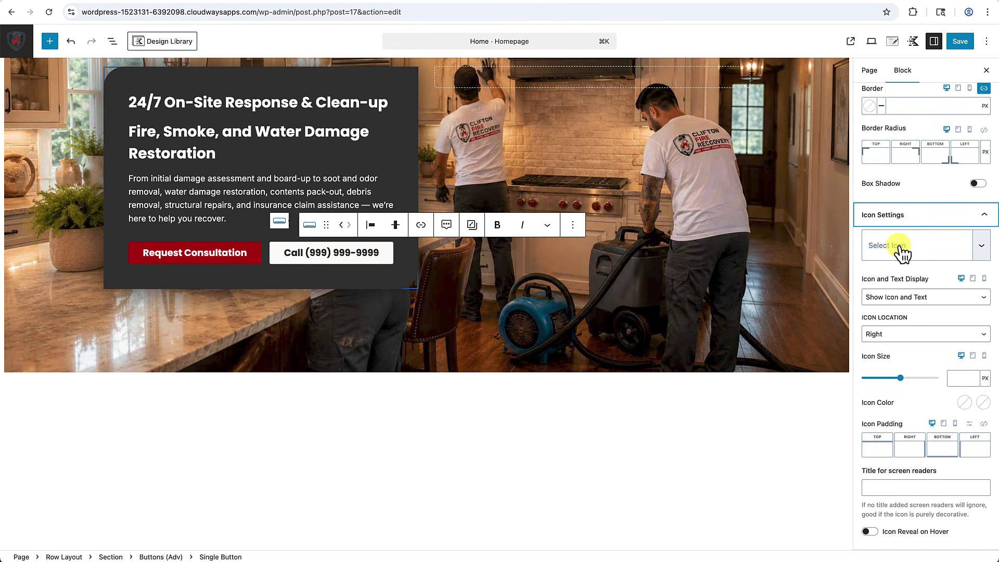
left_click(903, 254)
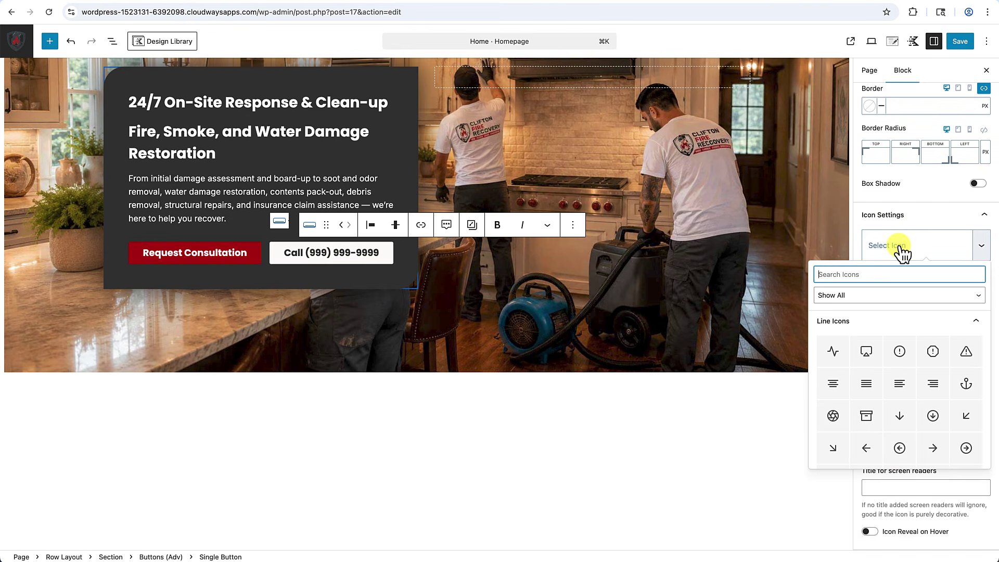
type("phone")
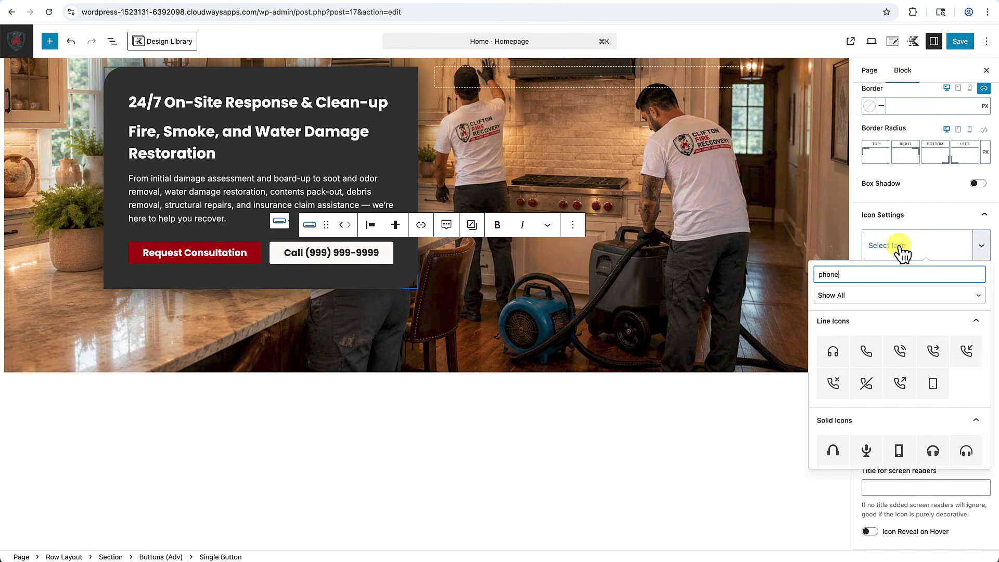
left_click(867, 354)
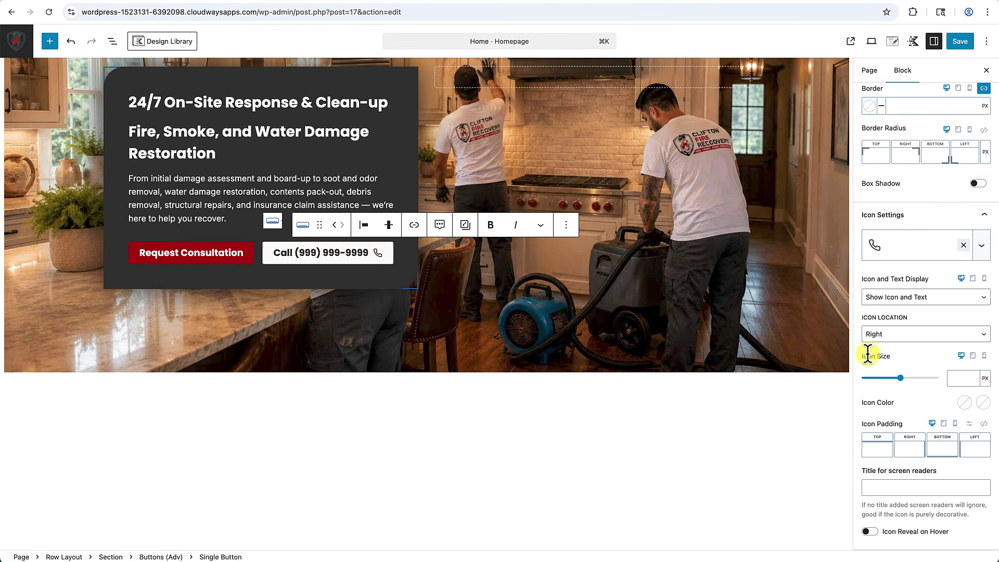
left_click(929, 338)
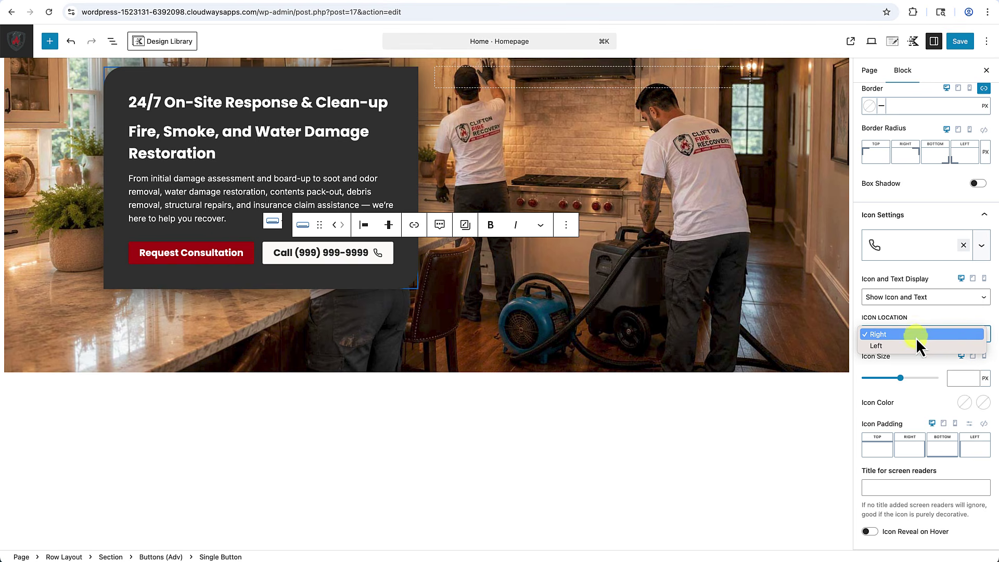
left_click(885, 346)
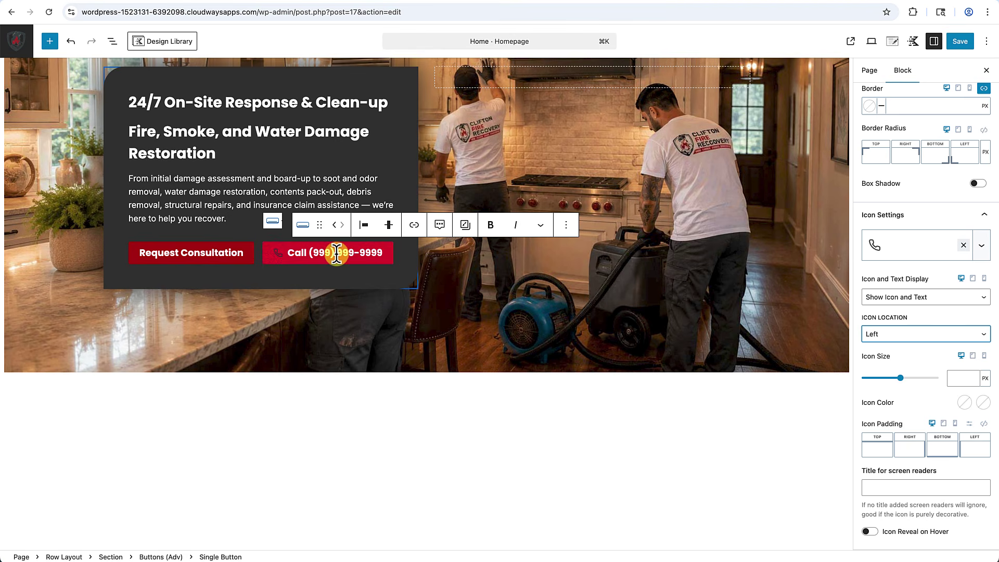
left_click(378, 338)
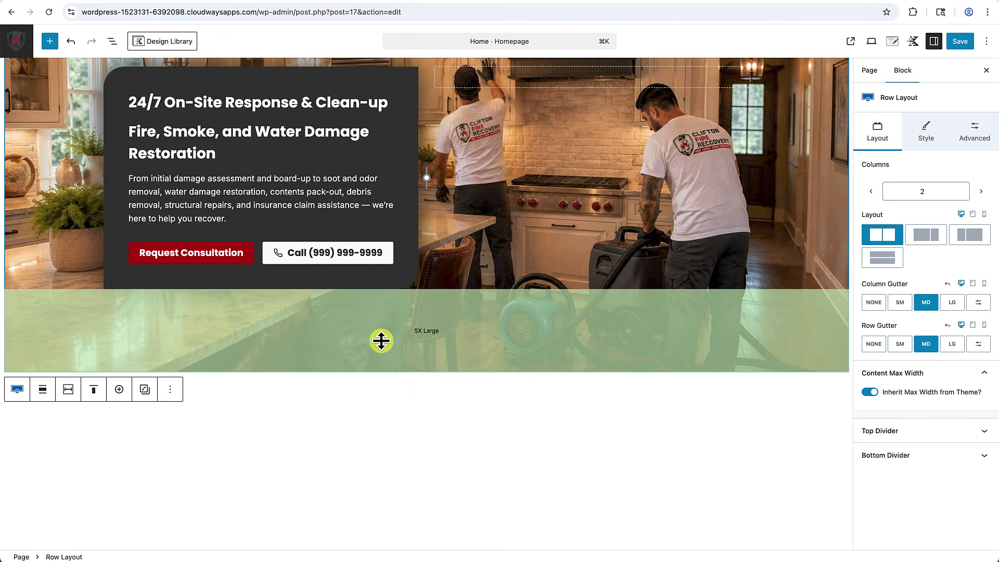
scroll(458, 312, "up", 3)
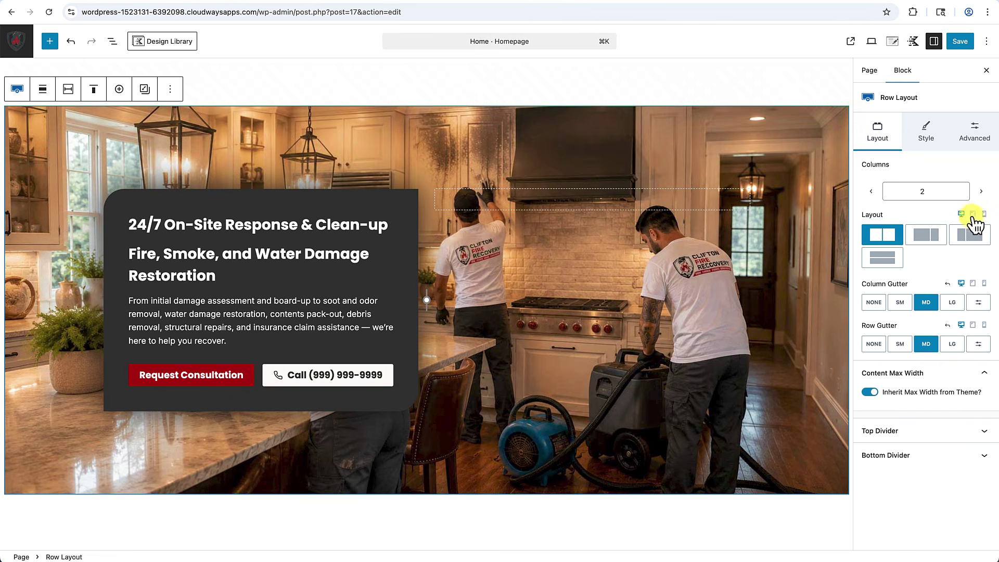
left_click(973, 214)
scroll(448, 364, "down", 2)
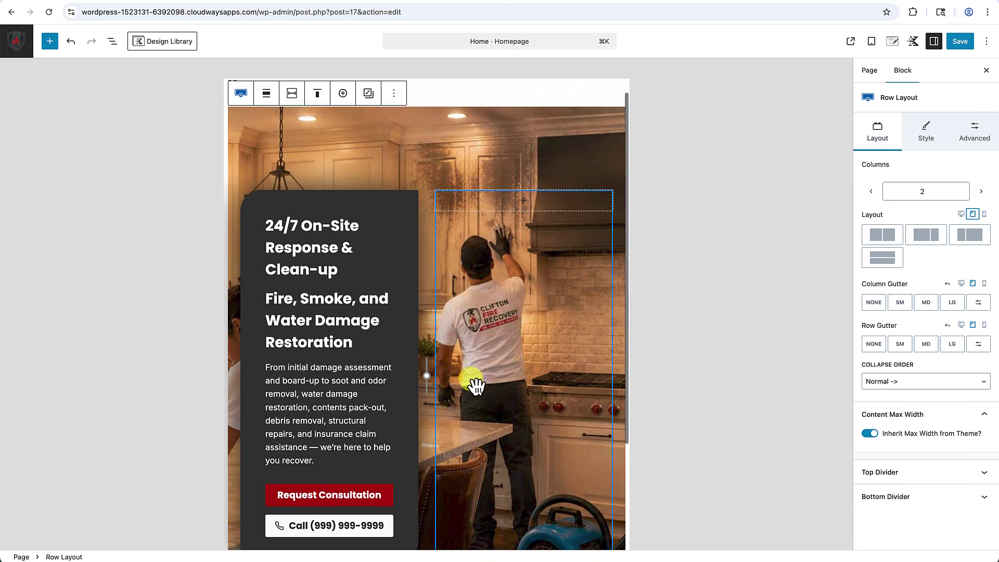
scroll(364, 291, "down", 3)
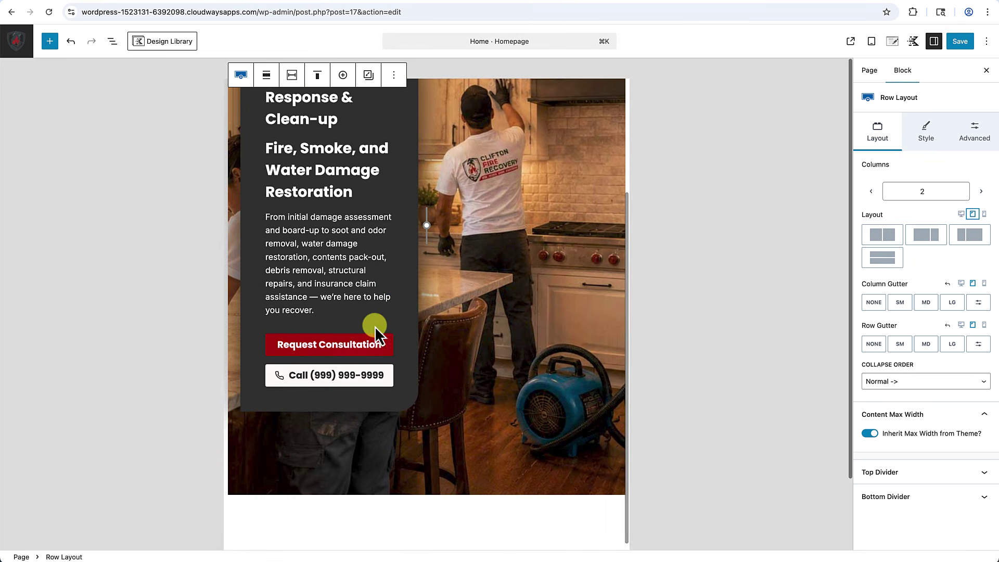
scroll(375, 326, "up", 1)
scroll(374, 327, "up", 2)
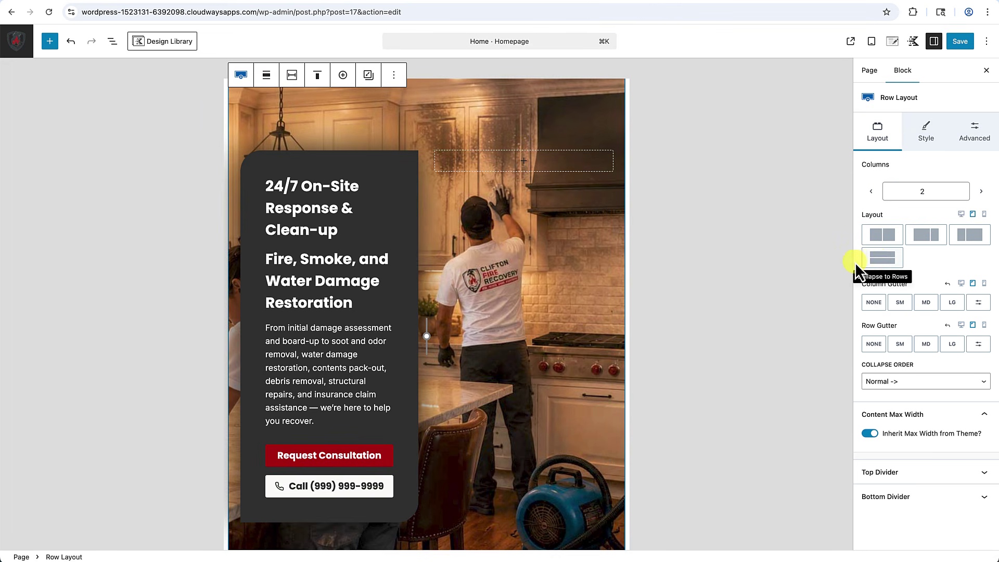
left_click(883, 259)
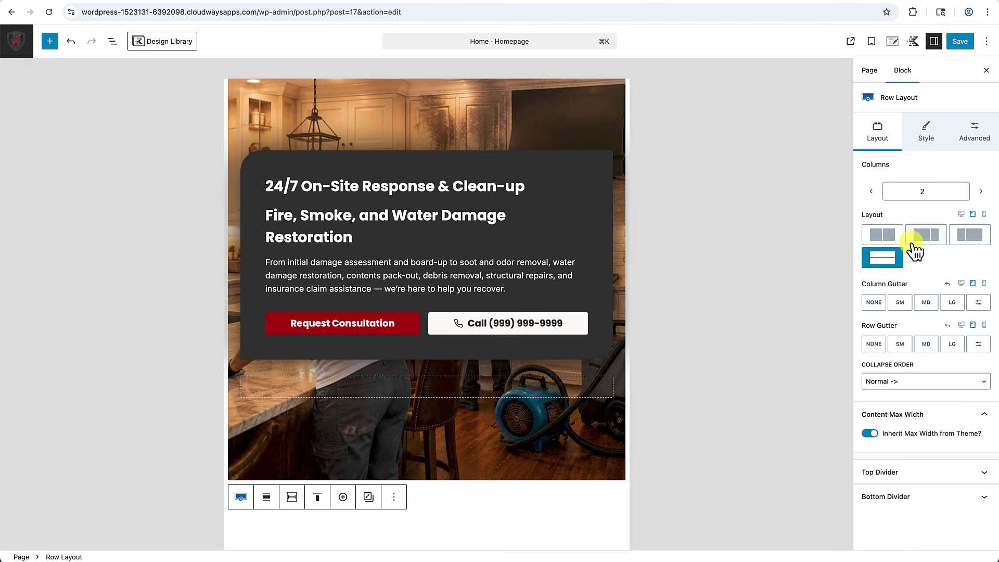
Switch to the mobile layout and select the dark card Section inside the row.
left_click(984, 214)
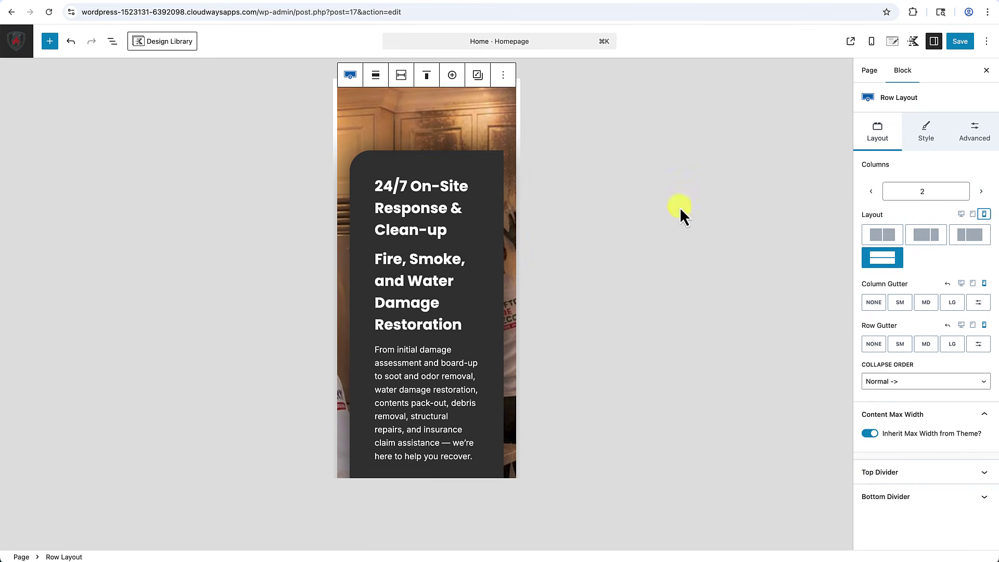
scroll(385, 319, "down", 5)
scroll(383, 320, "down", 2)
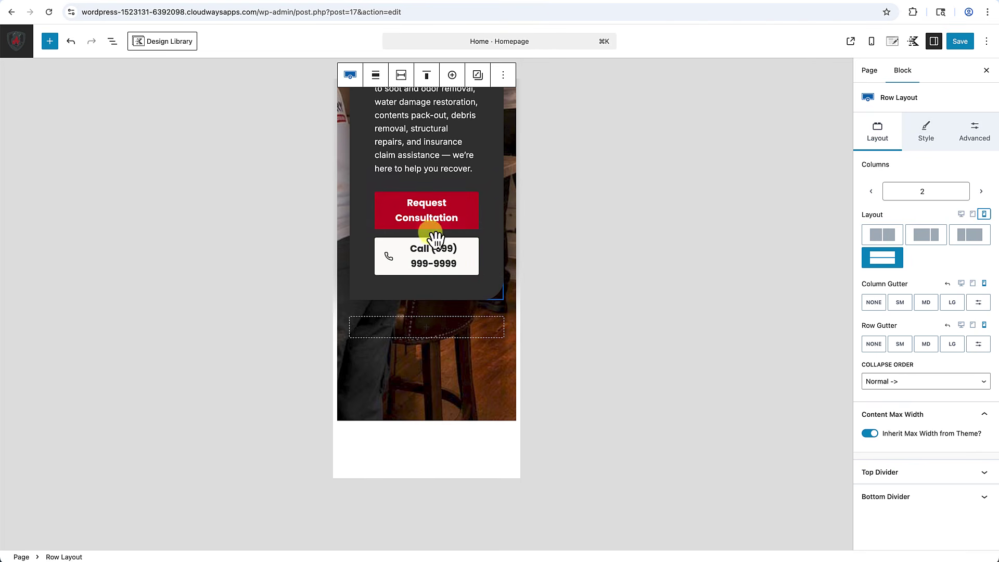
scroll(432, 240, "up", 4)
scroll(432, 239, "up", 6)
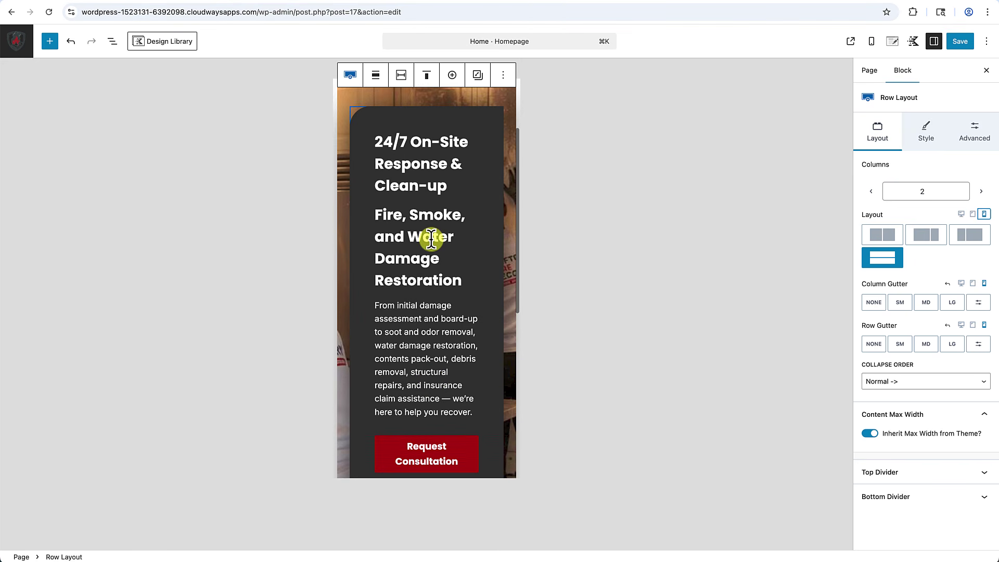
scroll(432, 188, "up", 2)
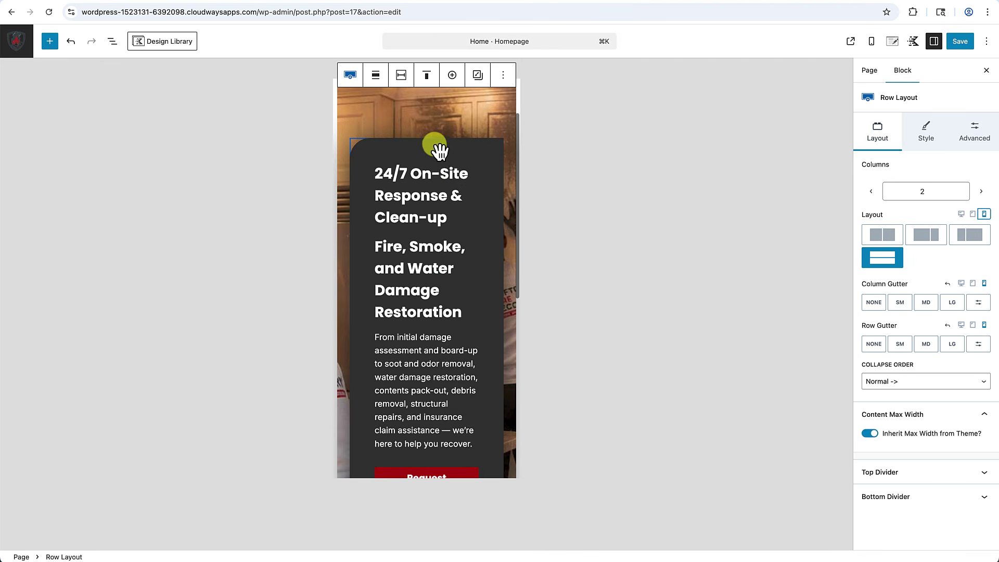
left_click(428, 159)
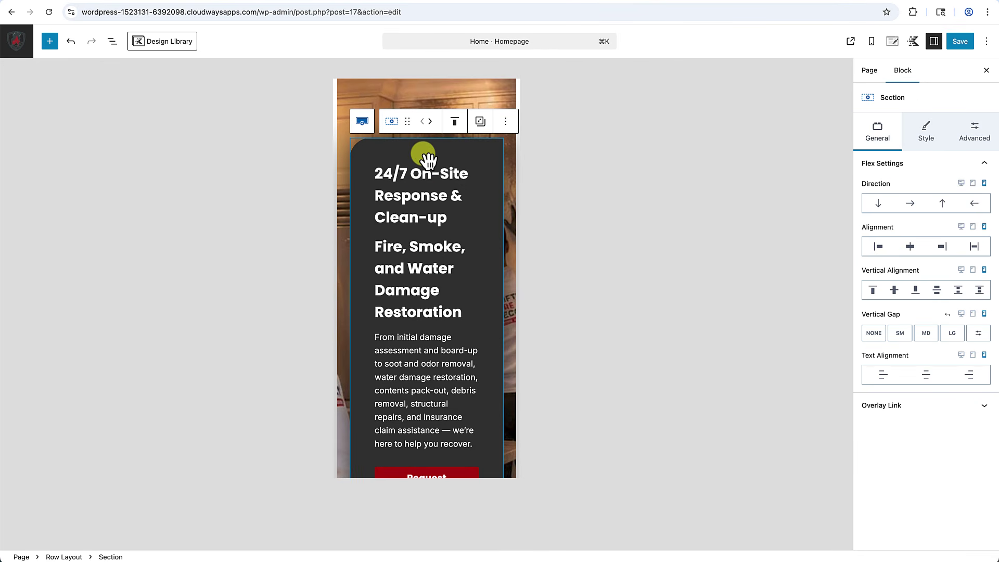
Link the card's mobile padding sides and set them all to Small 24px.
left_click(978, 138)
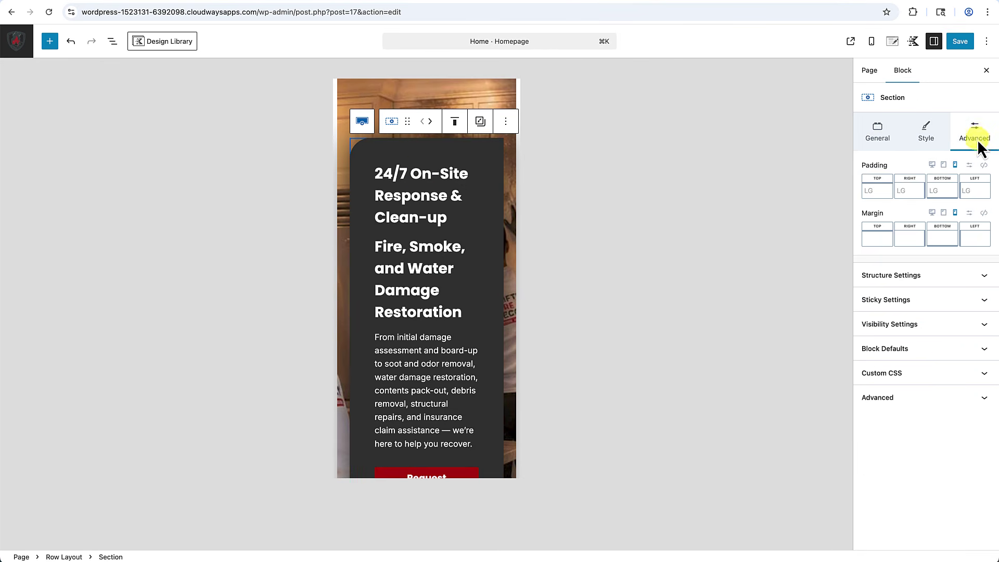
left_click(984, 167)
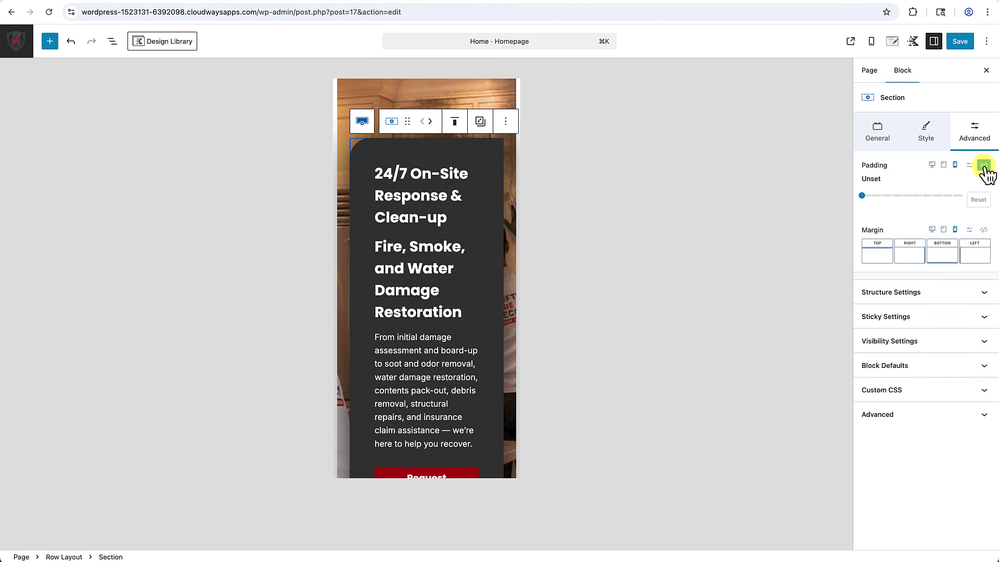
left_click_drag(864, 199, 893, 200)
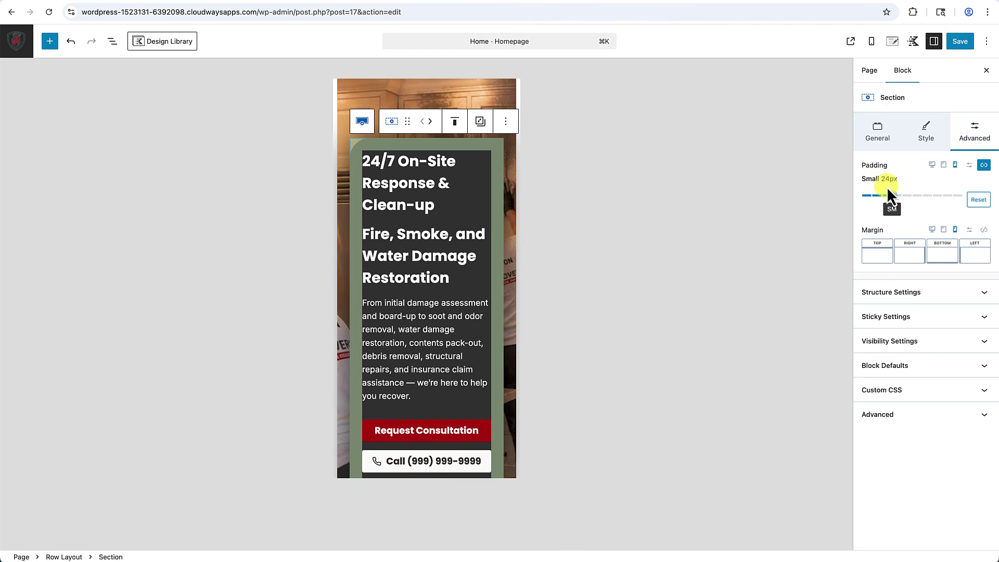
scroll(435, 206, "down", 3)
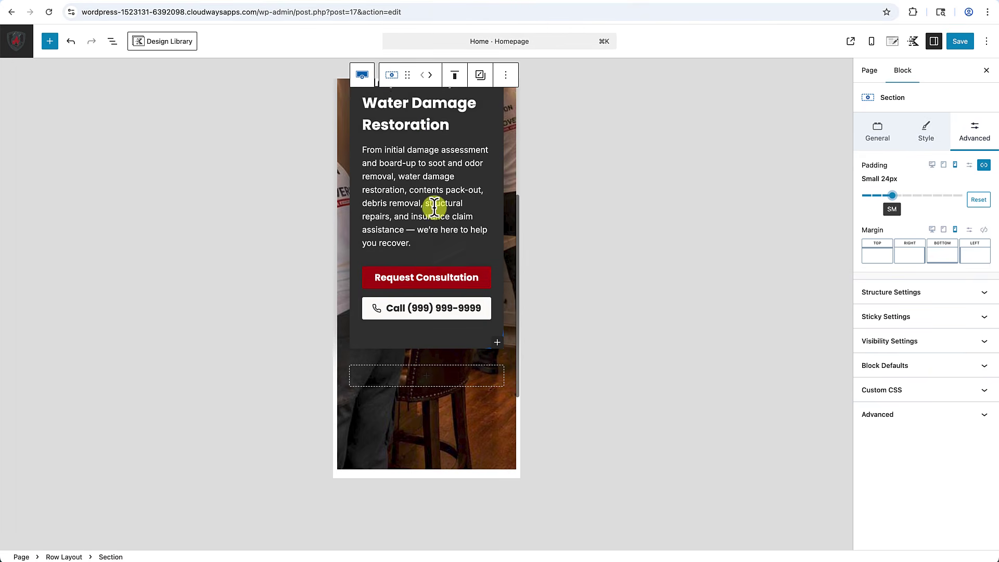
scroll(435, 205, "down", 1)
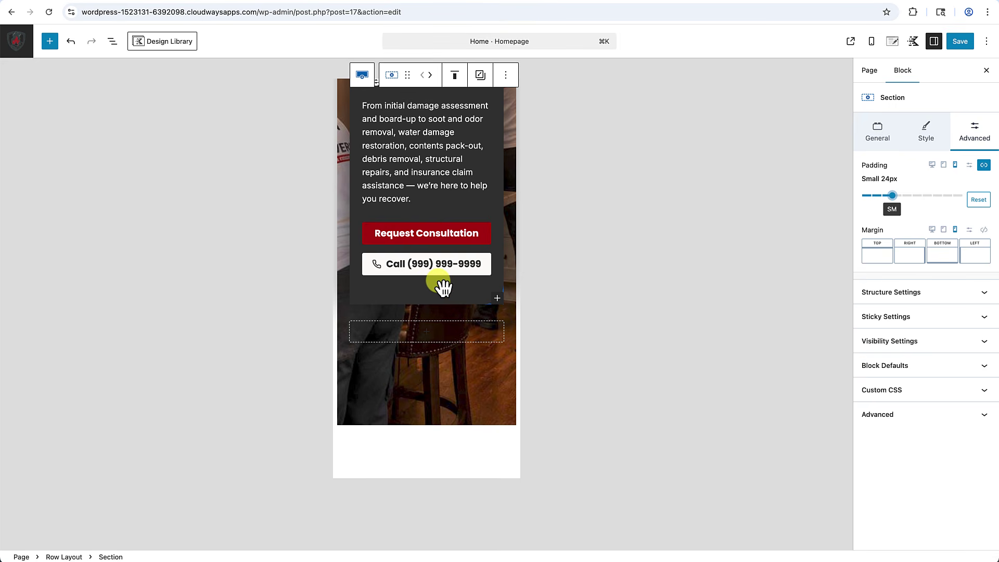
scroll(443, 286, "up", 4)
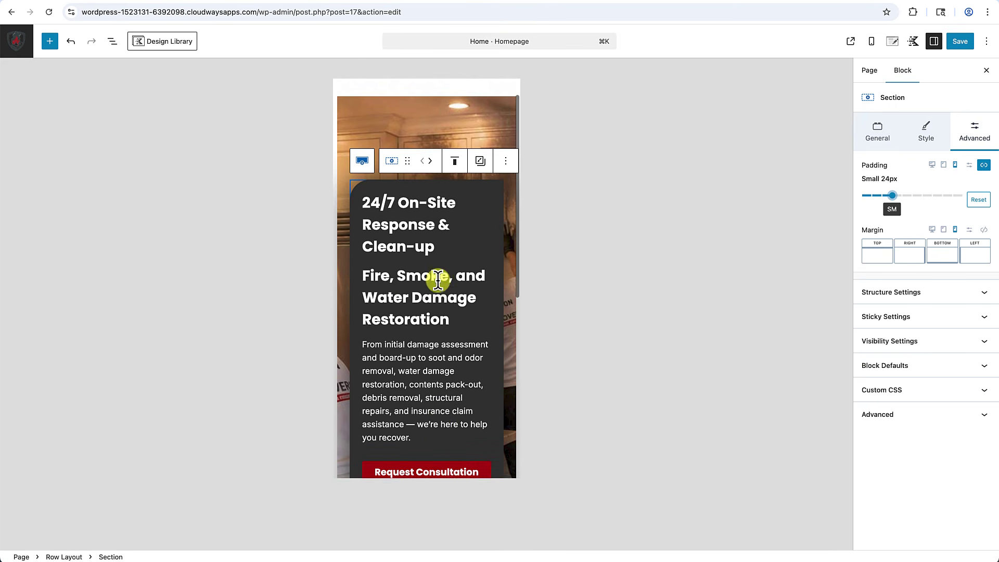
scroll(440, 284, "down", 3)
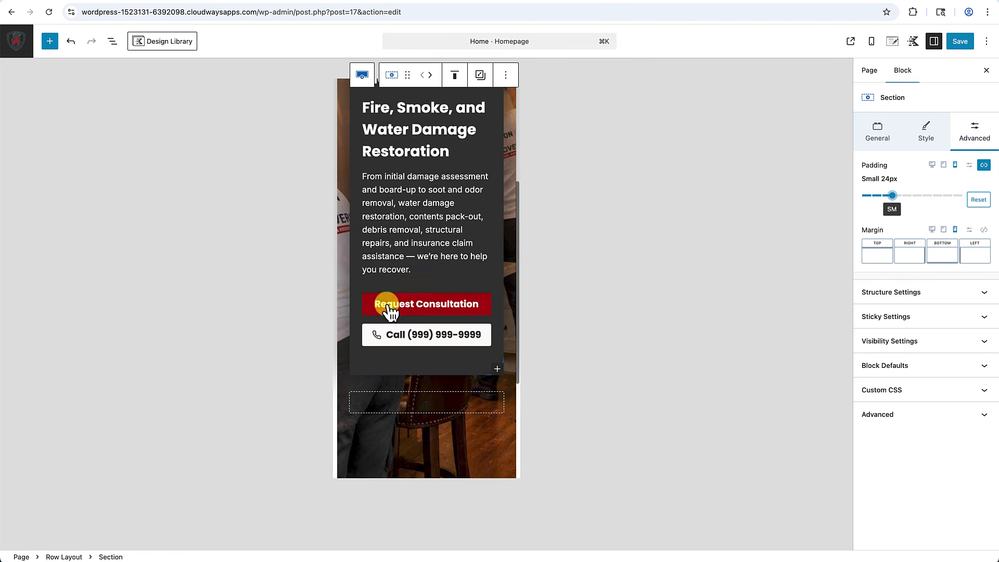
scroll(420, 306, "up", 4)
left_click(457, 154)
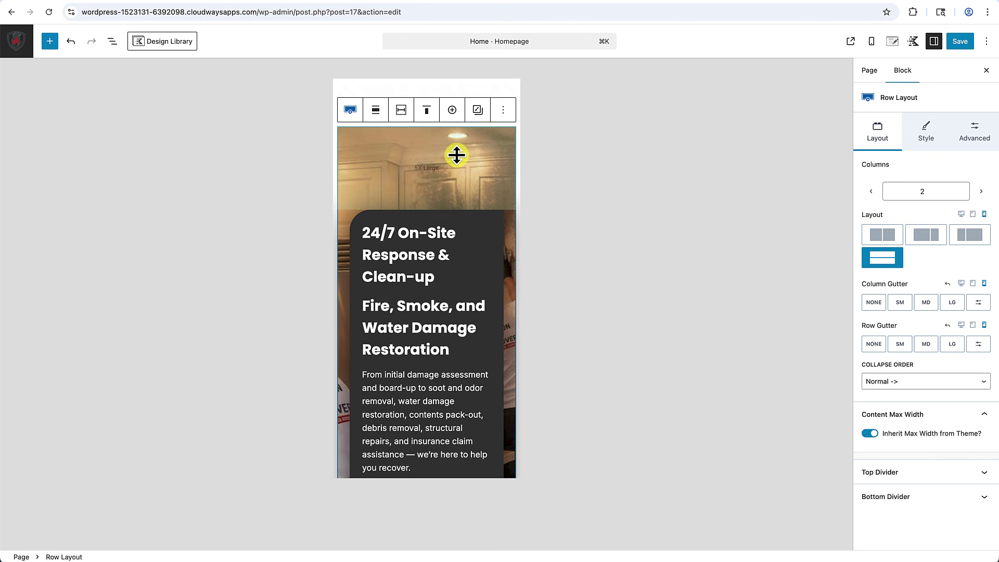
Back in desktop view, make the 'Fire, Smoke, and Water Damage Restoration' heading an H1.
left_click(961, 214)
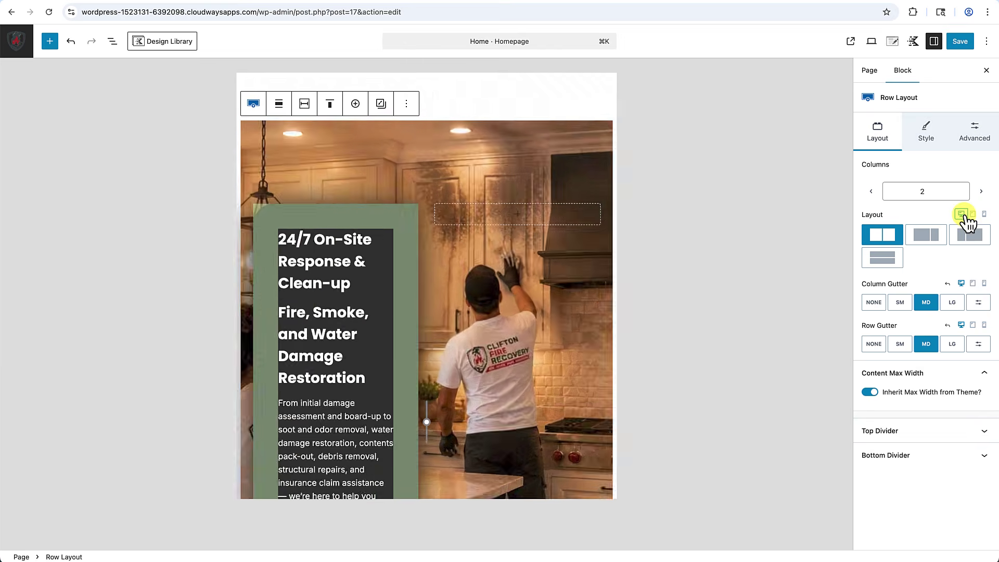
scroll(592, 319, "down", 2)
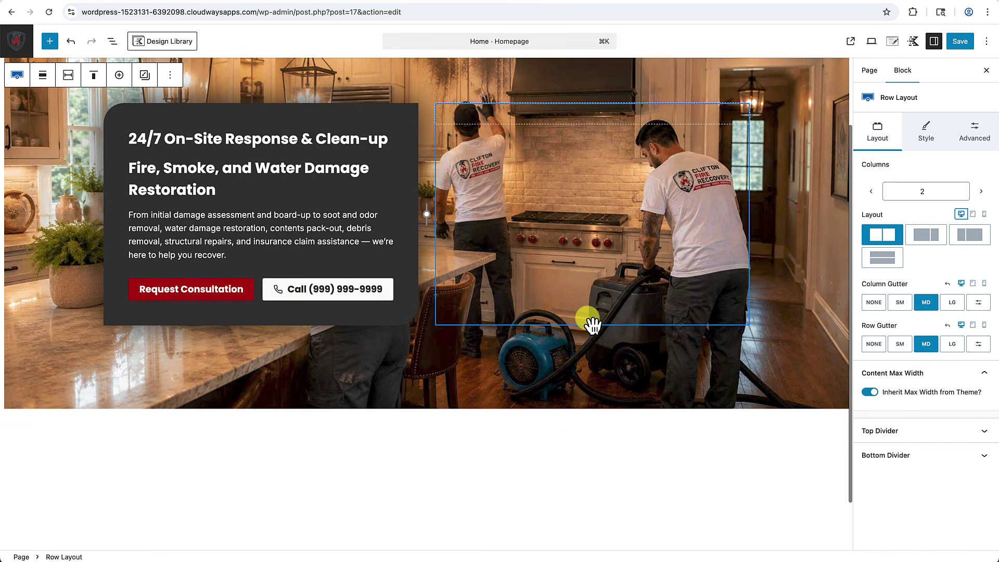
scroll(380, 224, "up", 1)
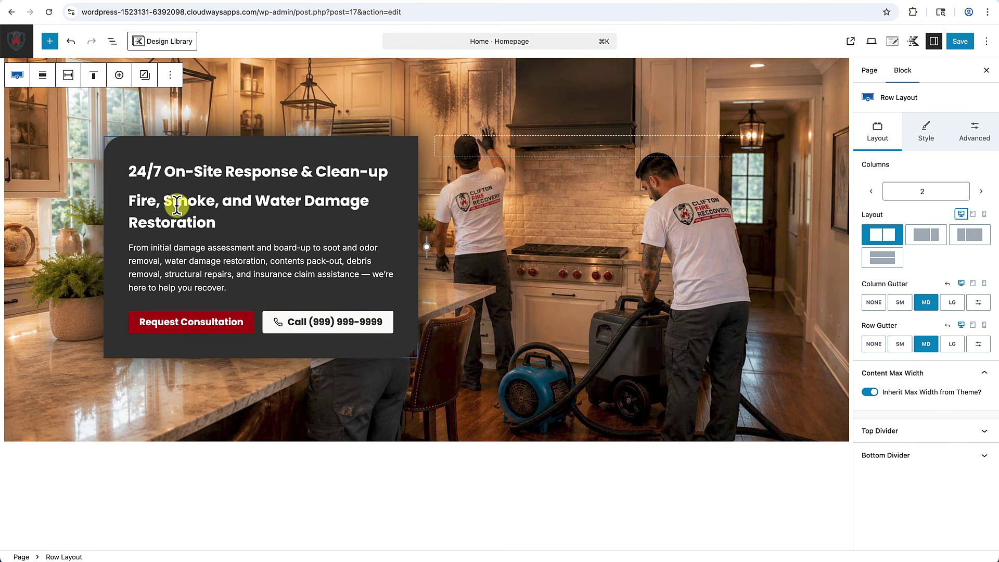
left_click(179, 202)
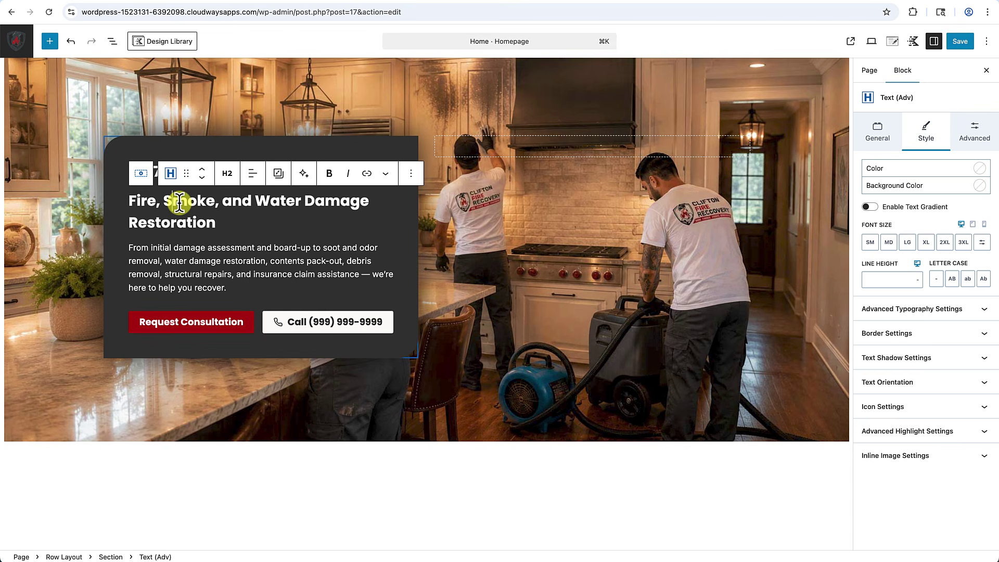
left_click(229, 176)
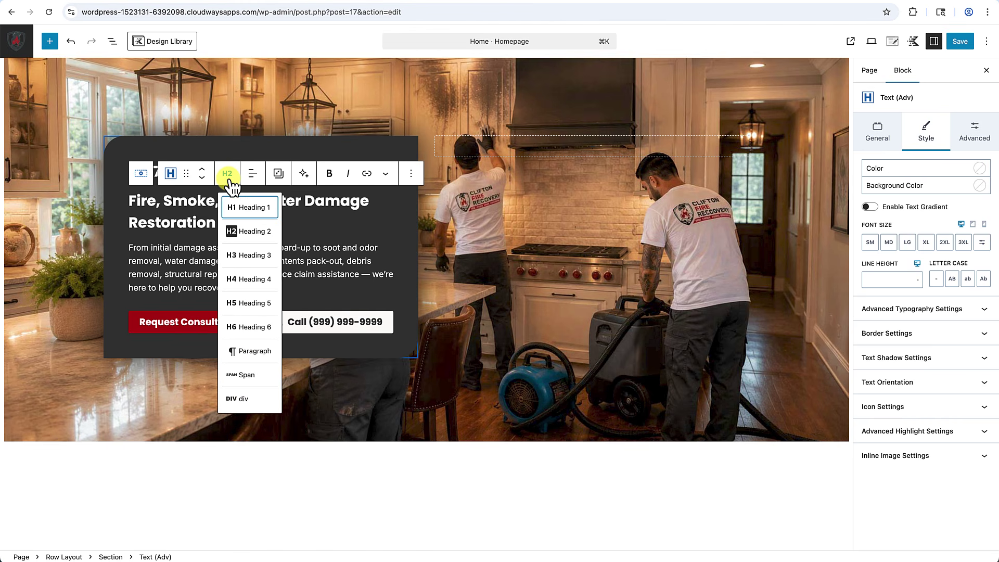
left_click(239, 211)
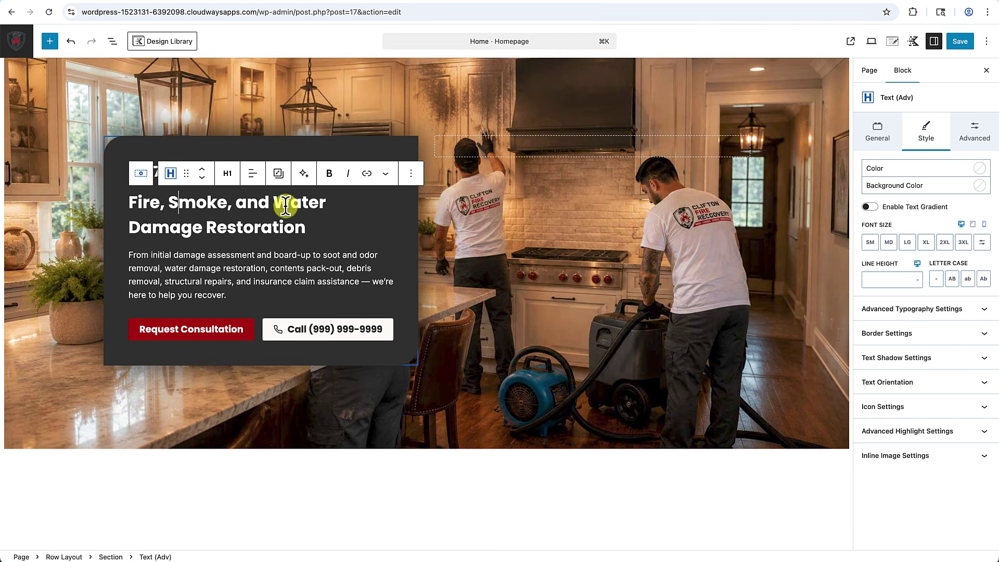
Give the heading 2XL size and a 3.6 REM line height, then select the empty right column.
left_click(947, 245)
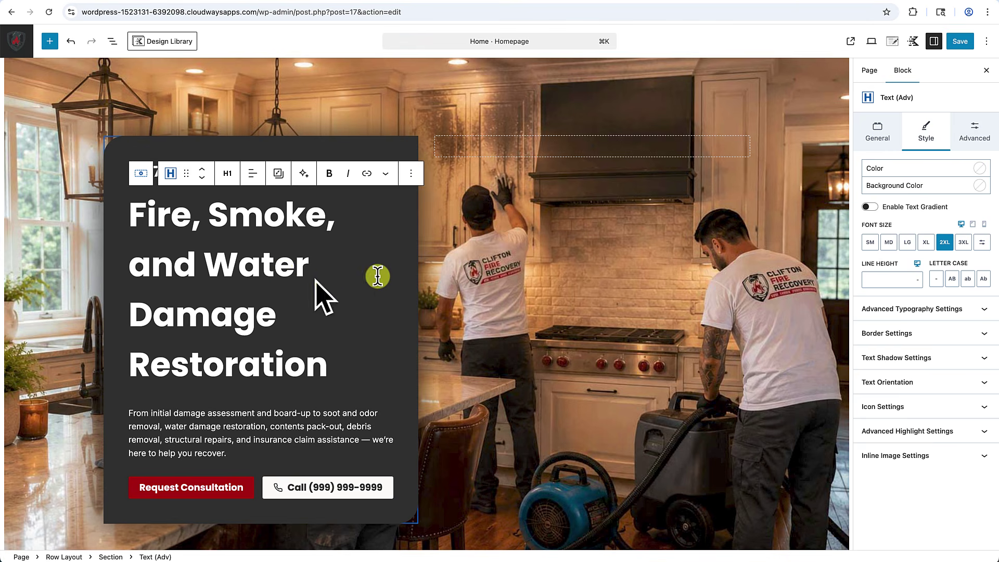
left_click(921, 281)
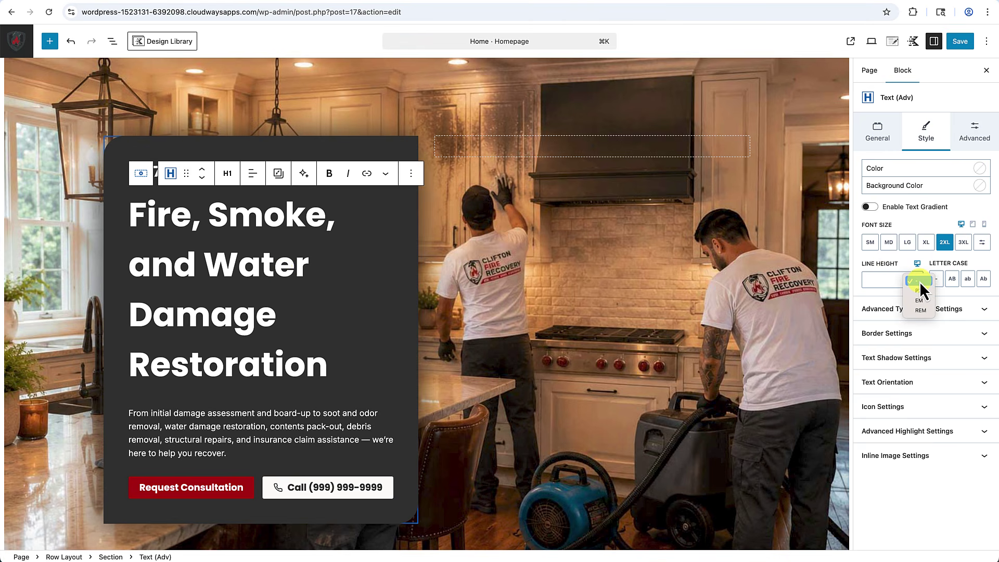
left_click(919, 310)
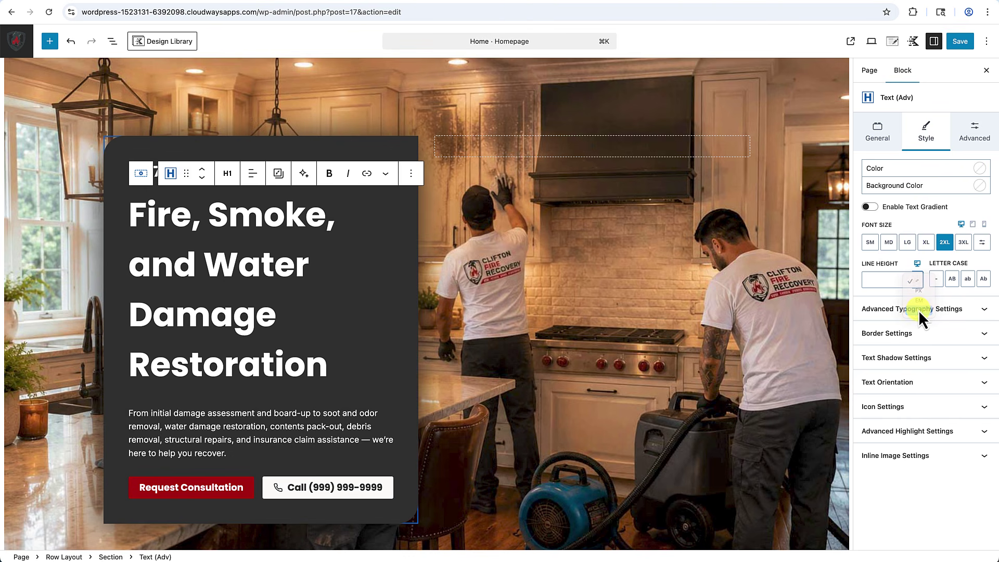
left_click(887, 282)
type("3.6")
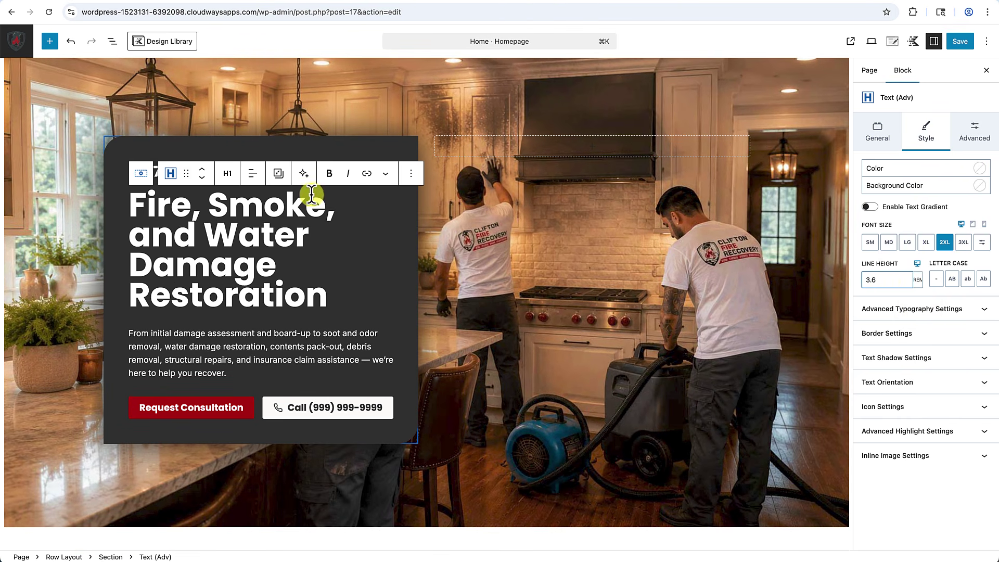
scroll(419, 408, "down", 1)
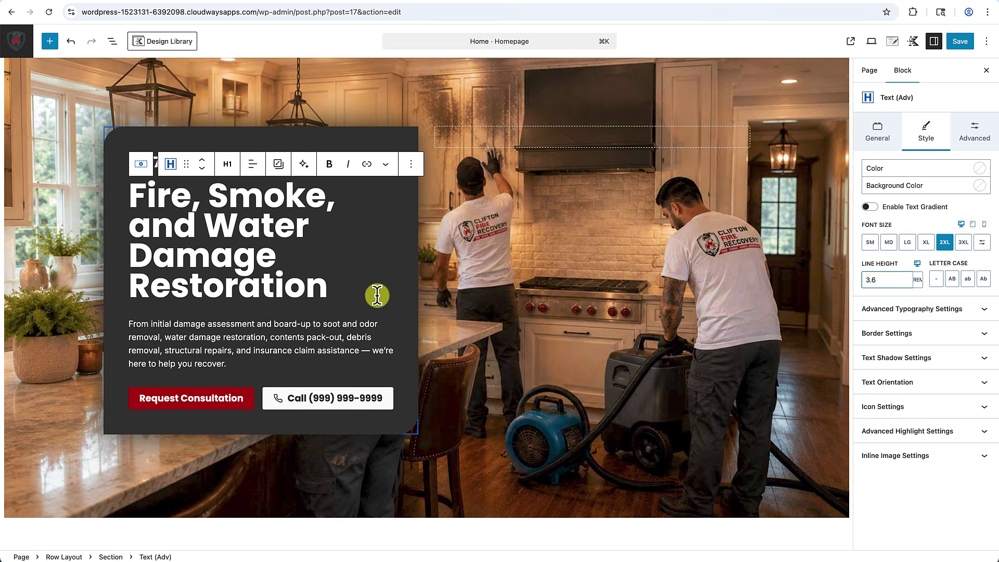
left_click(428, 405)
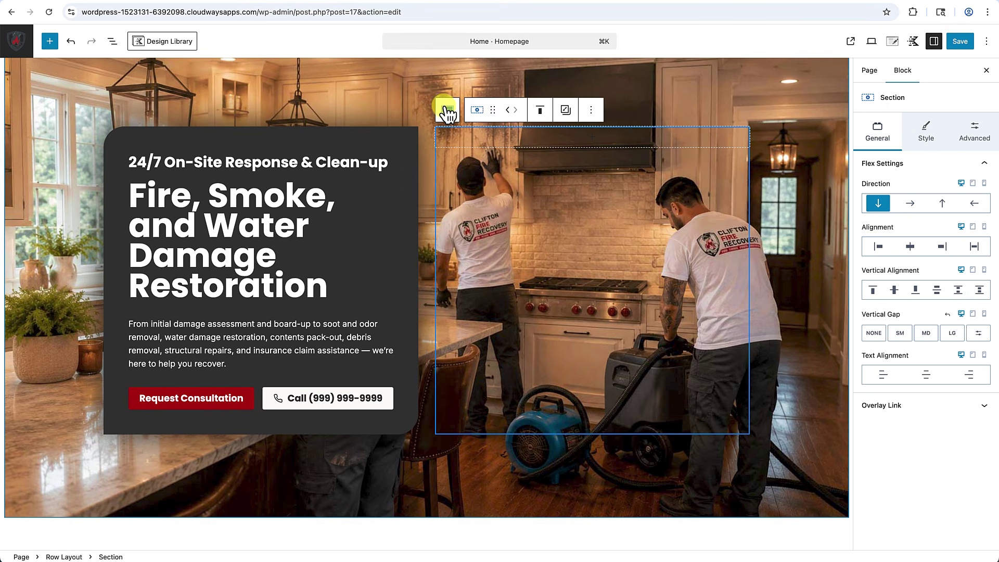
Drag the hero row's column divider until the split reads 55% / 45%.
left_click(382, 91)
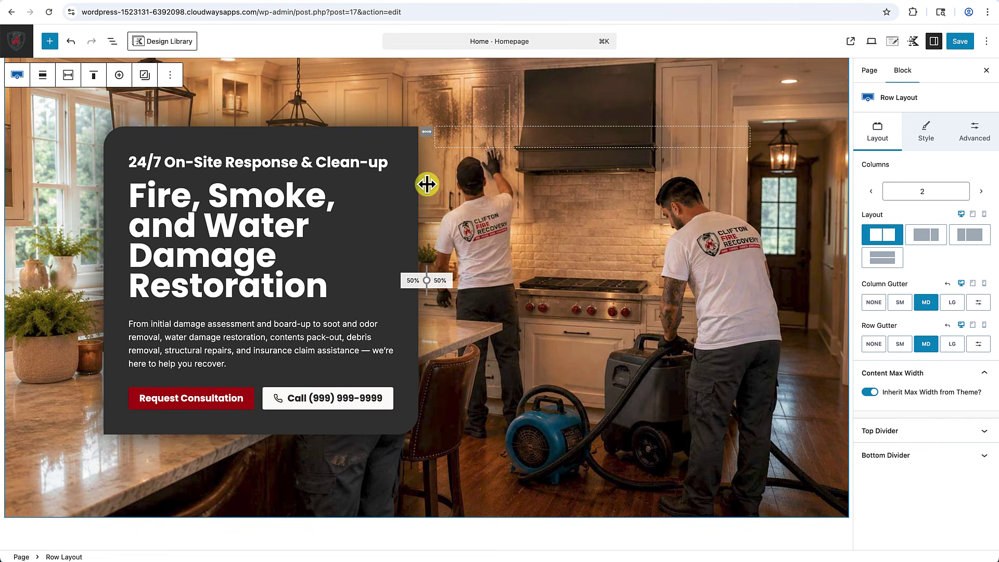
left_click_drag(427, 184, 448, 185)
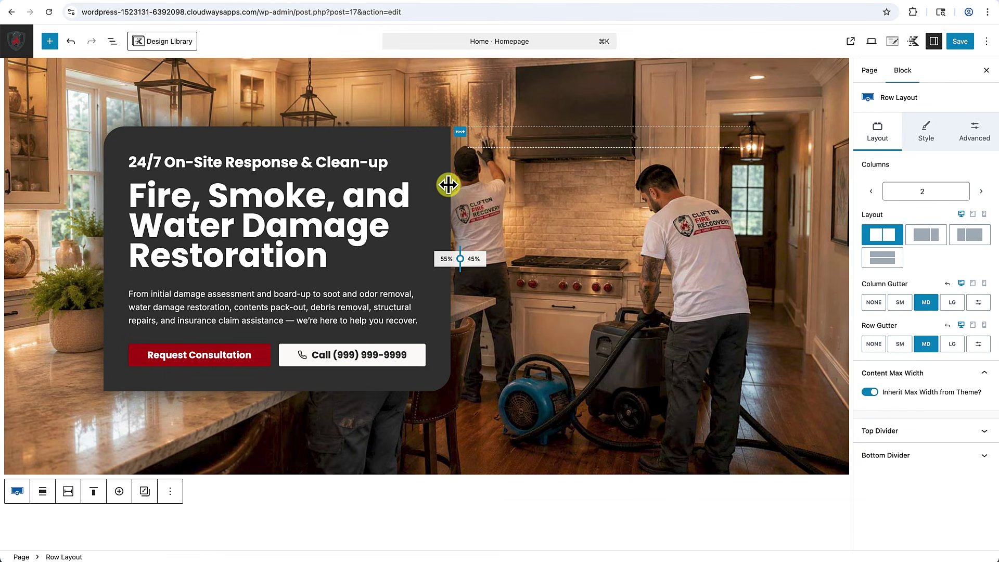
left_click_drag(448, 185, 448, 184)
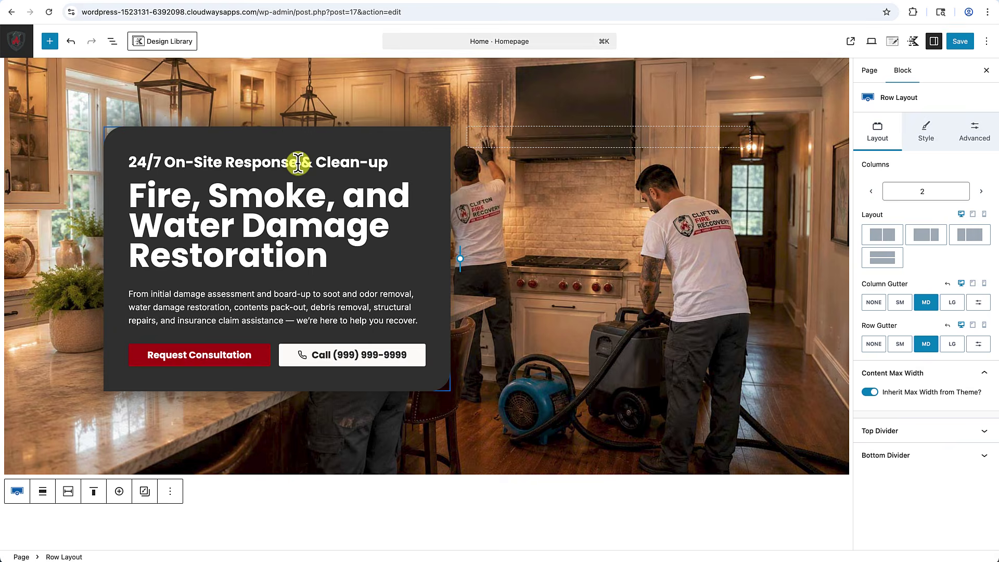
Delete ' & Clean-up' from the subheading and change it from H2 to a paragraph.
left_click_drag(298, 163, 391, 163)
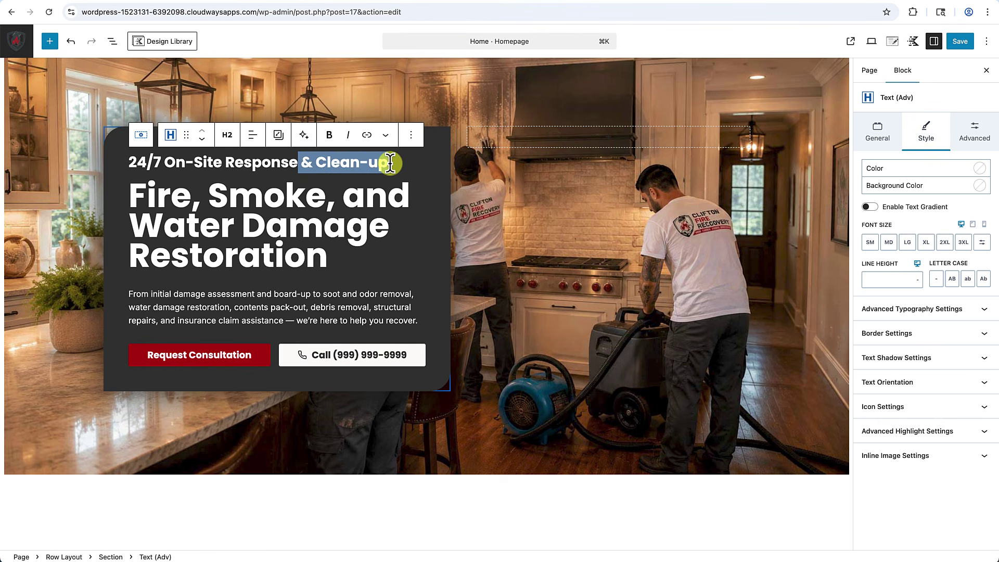
key("BackSpace")
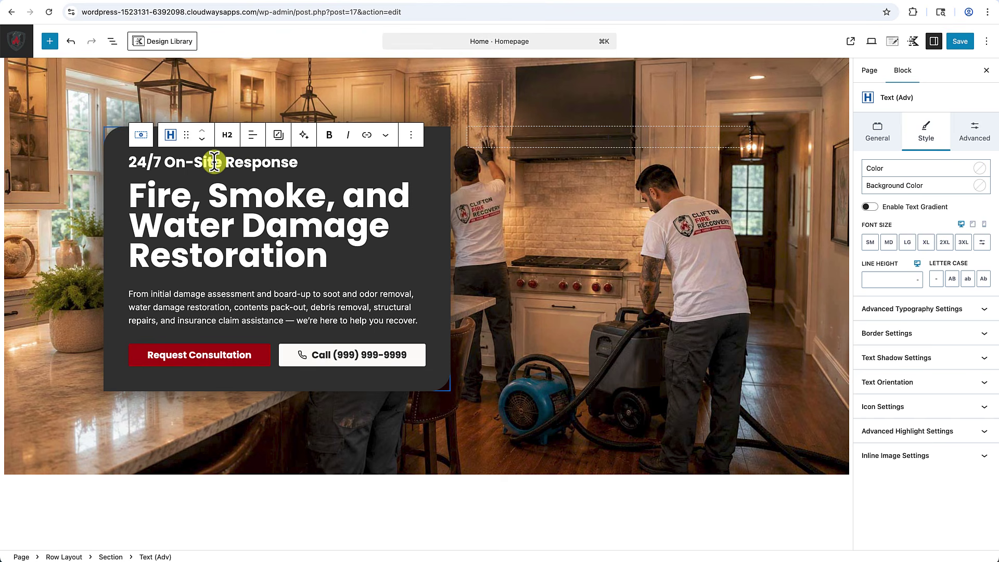
left_click(230, 136)
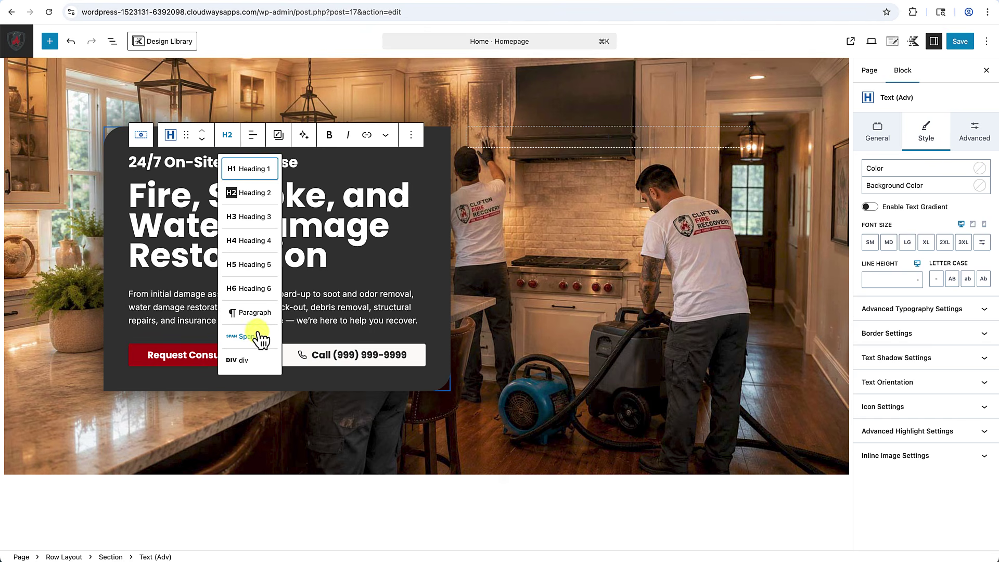
left_click(251, 319)
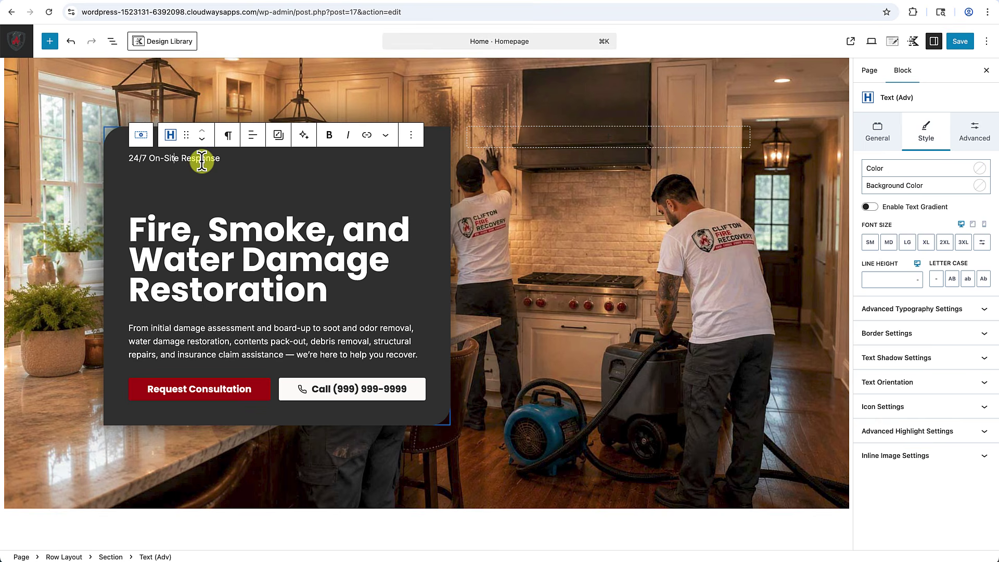
left_click(412, 136)
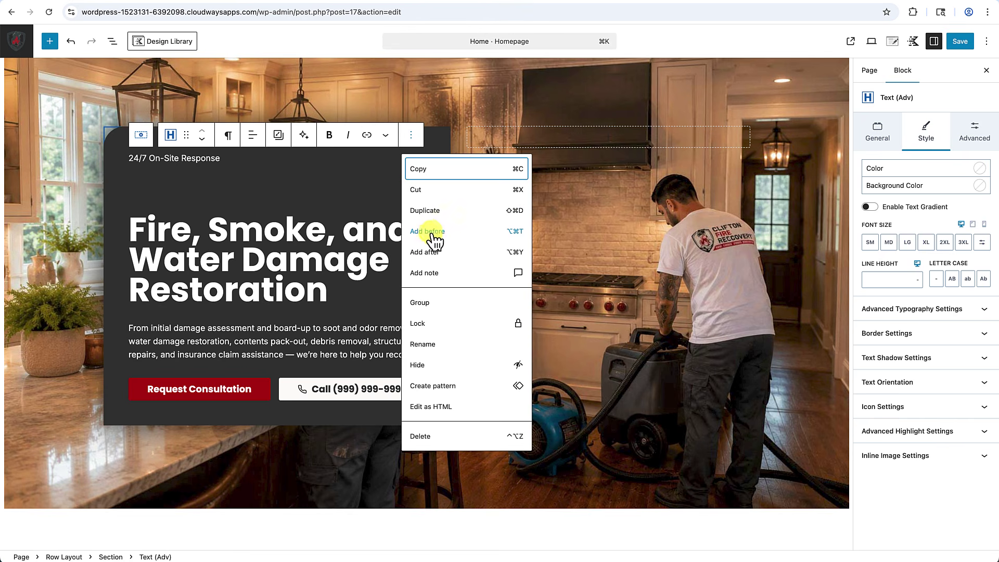
Insert a Section block above the subheading with /section and bring up its background colours.
left_click(434, 233)
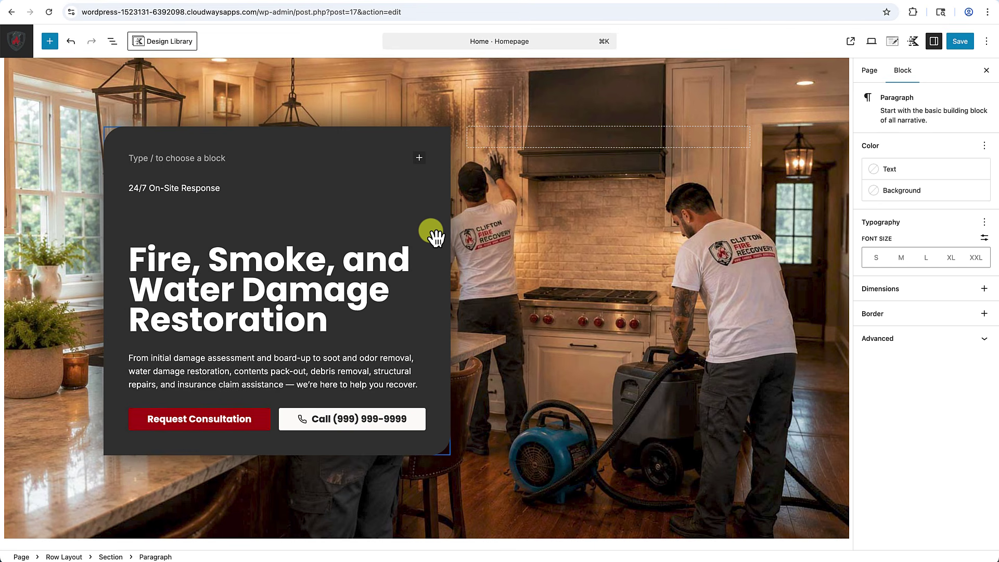
type("/")
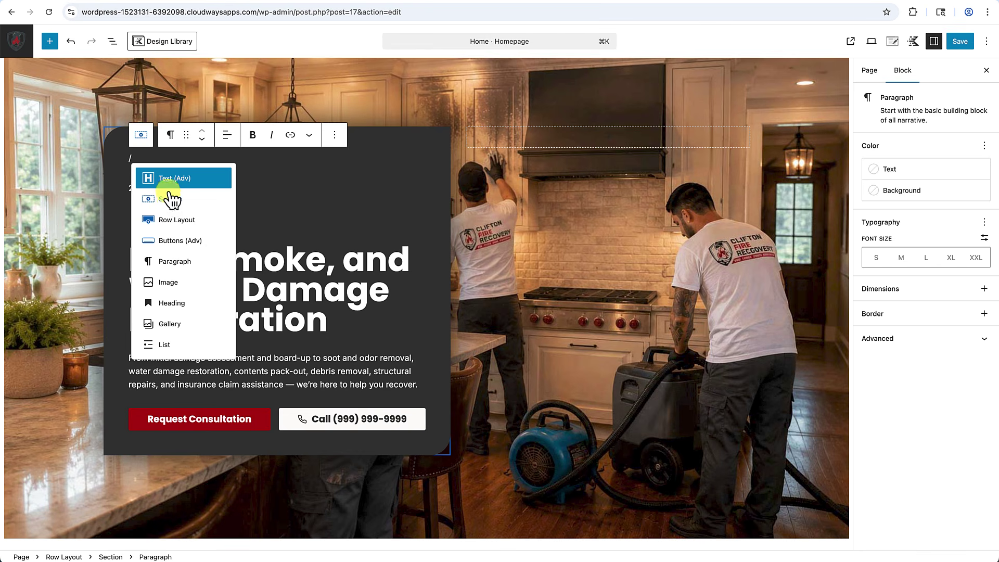
type("section")
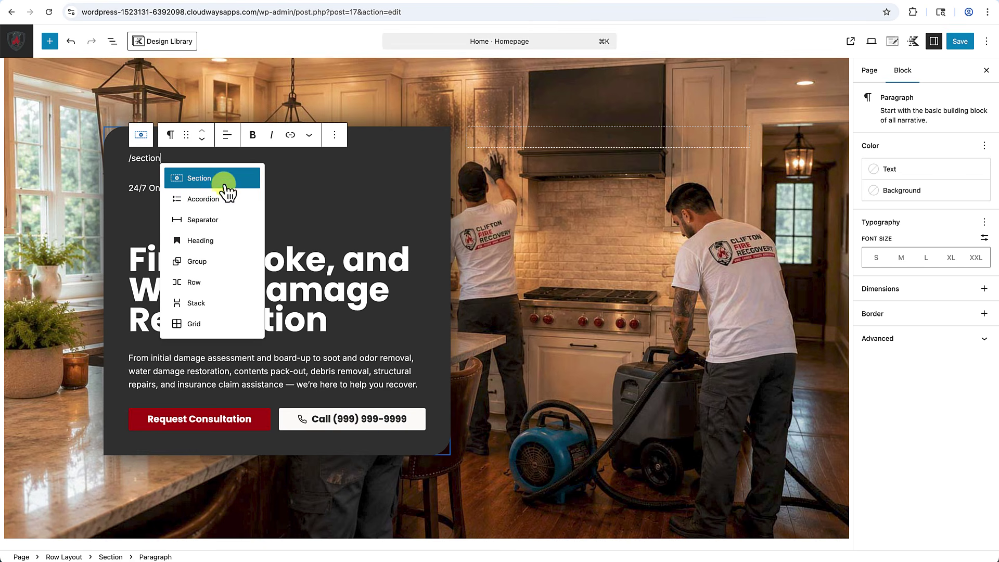
left_click(208, 179)
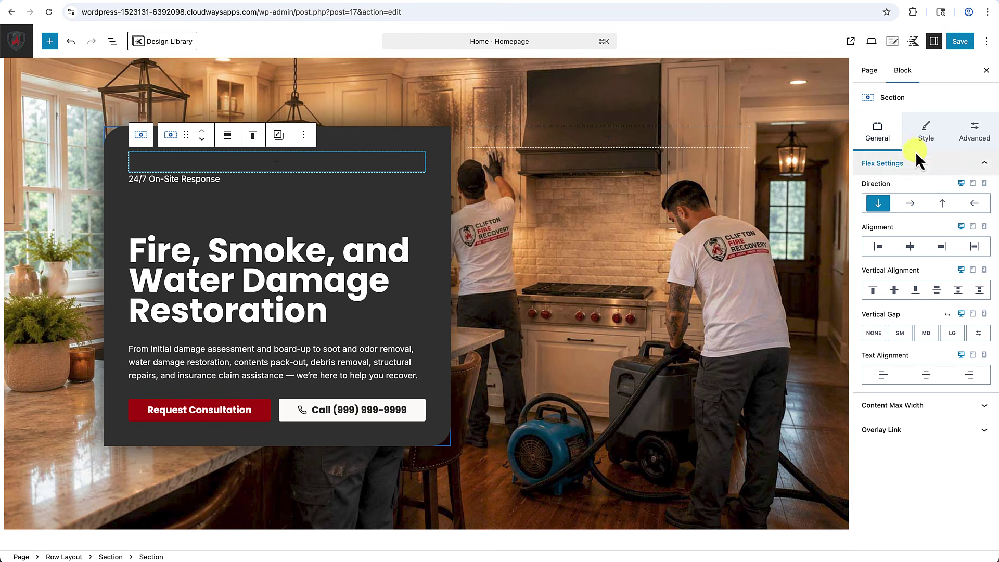
left_click(926, 135)
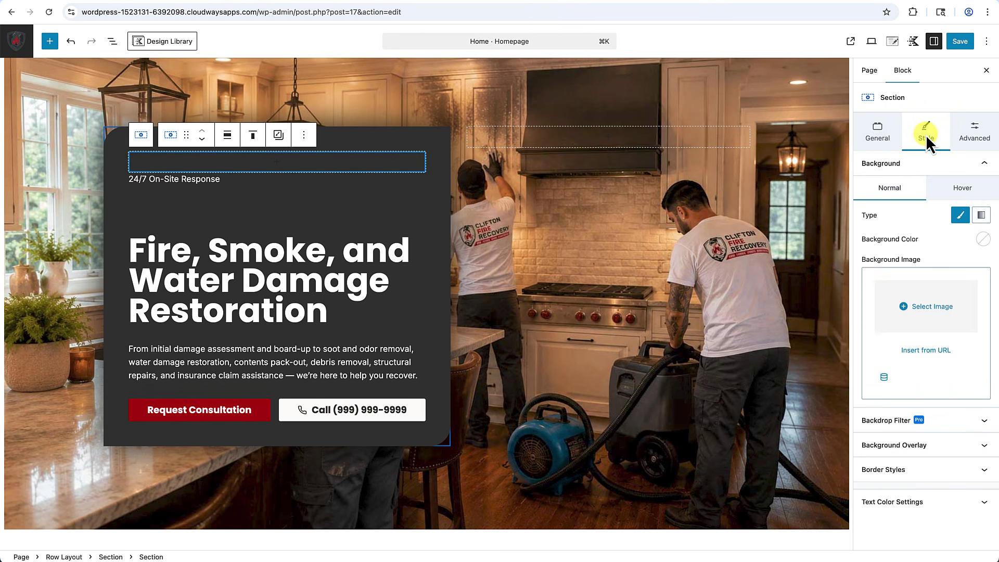
left_click(982, 240)
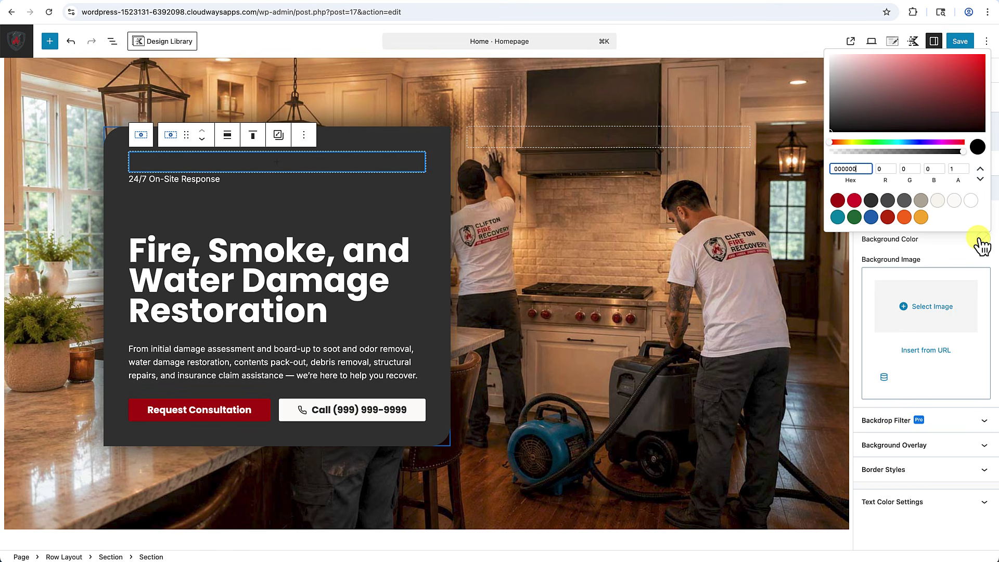
Give the new section an orange-yellow background and a 1px pale peach border.
left_click(922, 218)
left_click(906, 476)
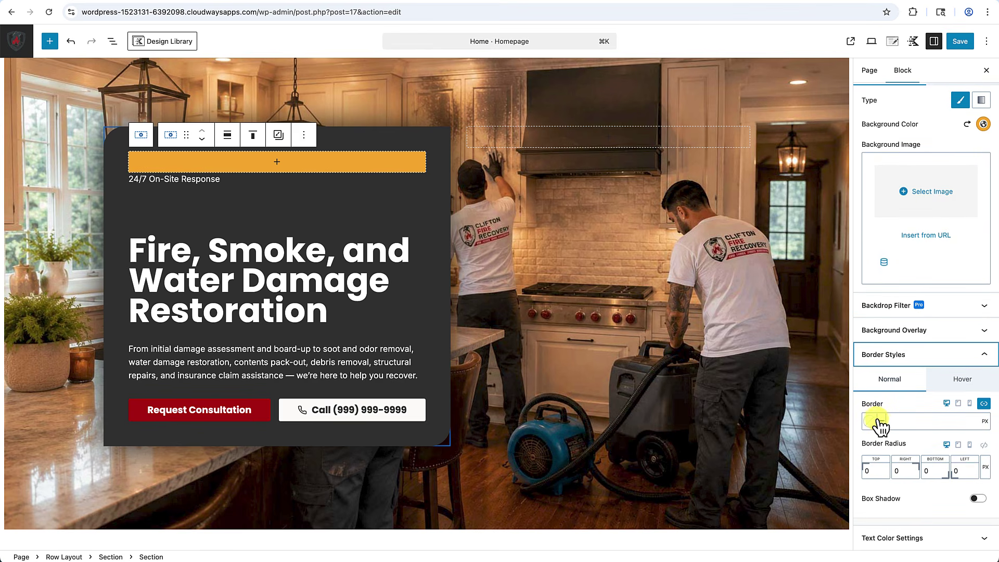
left_click(894, 422)
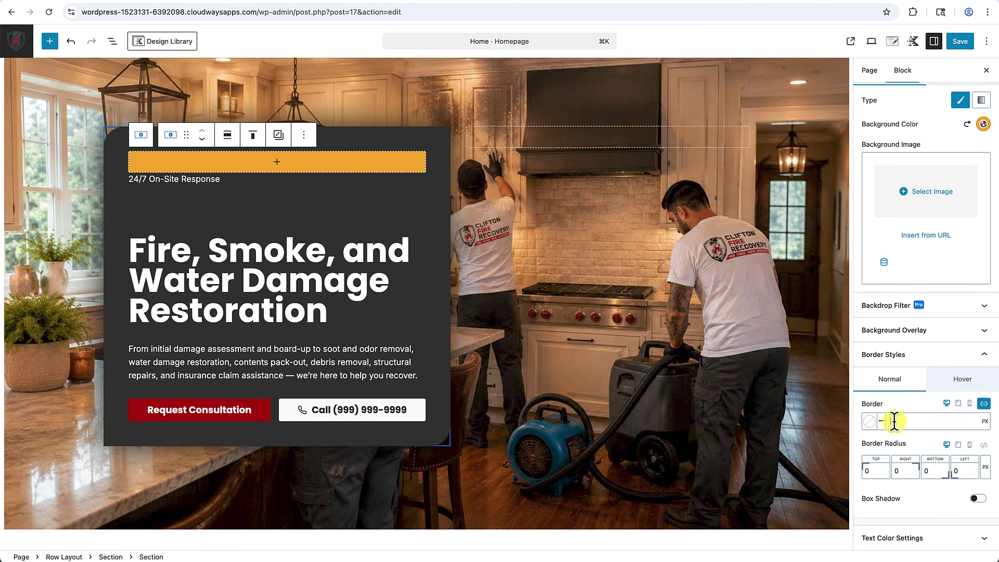
type("1")
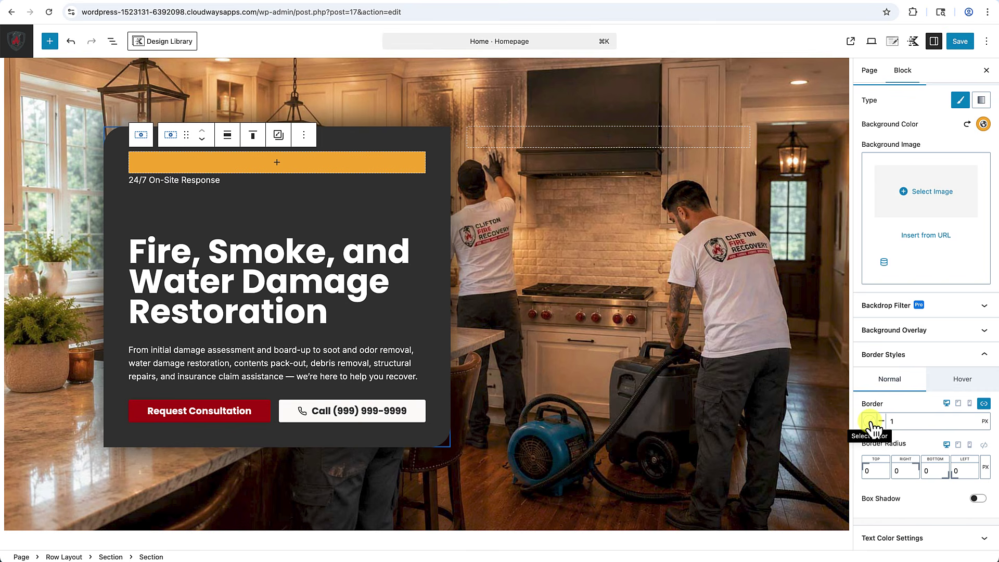
left_click(869, 421)
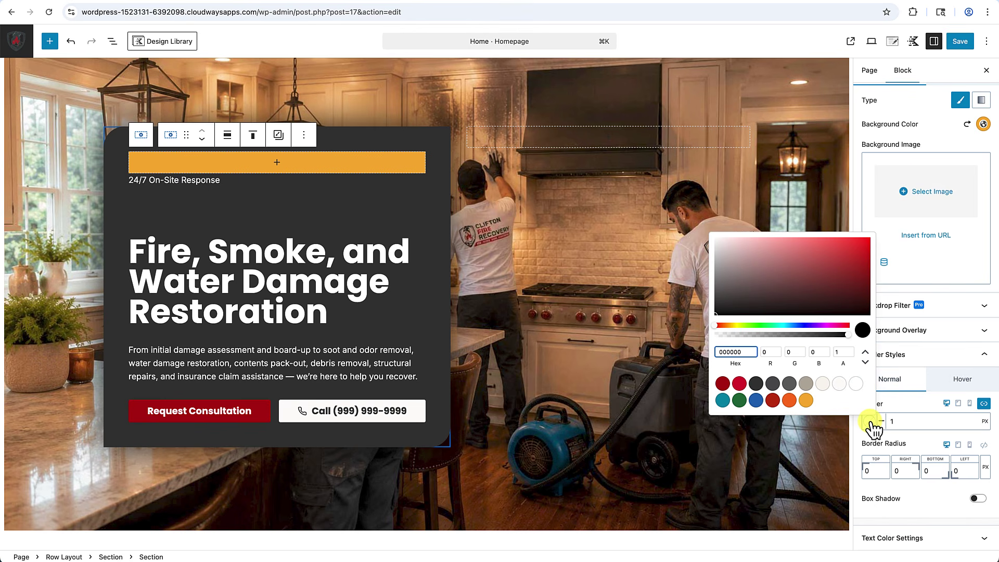
left_click(808, 402)
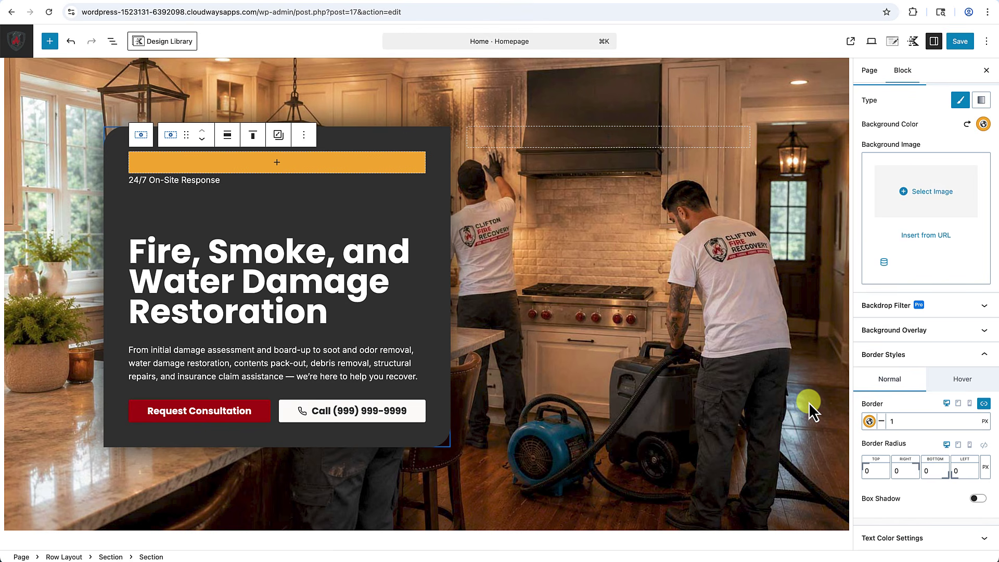
left_click(869, 422)
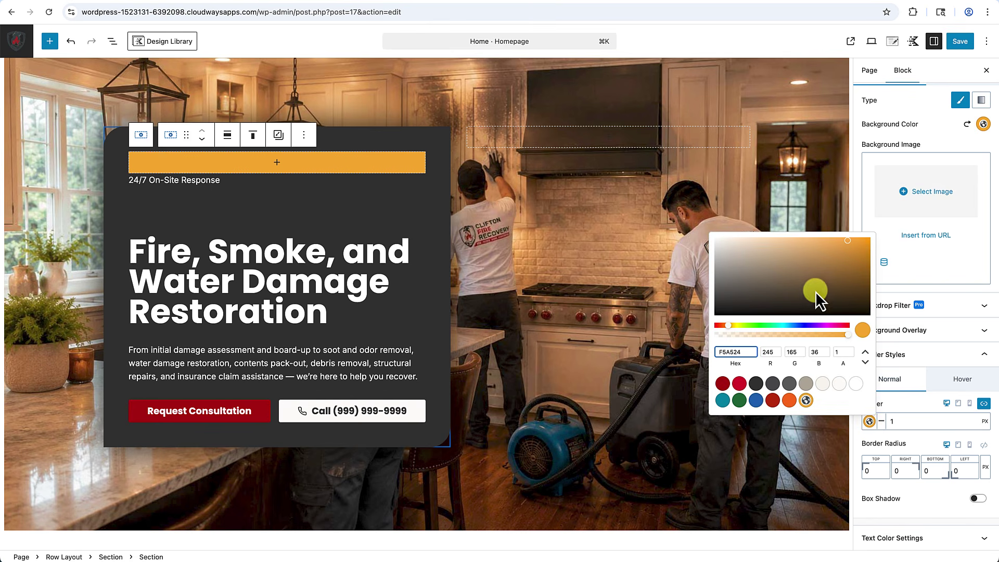
left_click(769, 242)
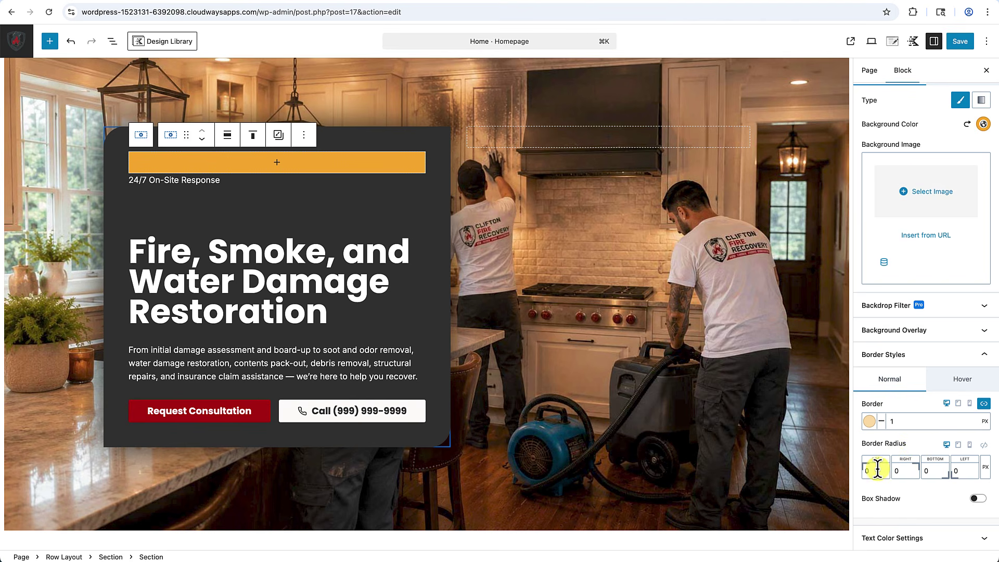
Link the corner radii at 100 and turn on a box shadow.
left_click(984, 446)
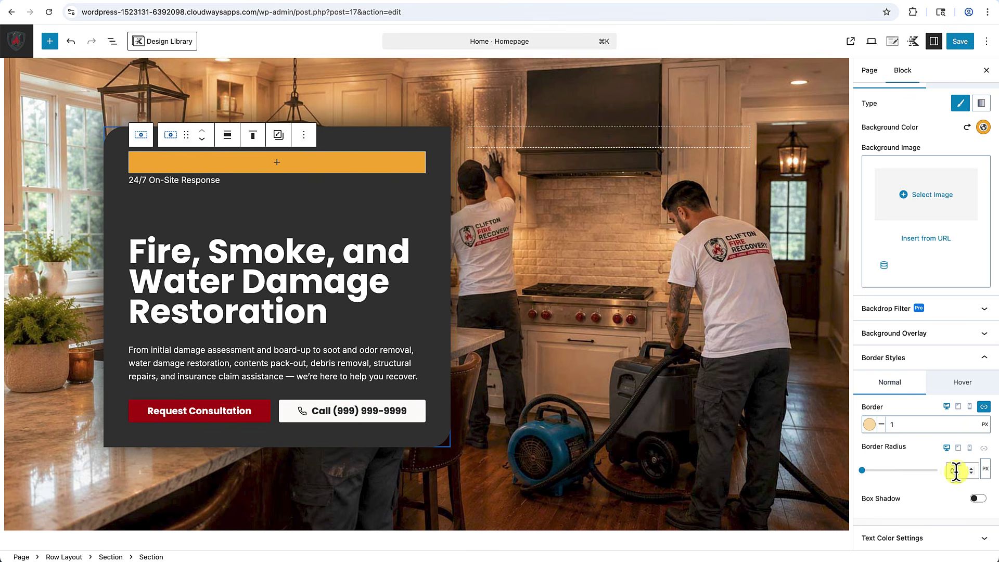
left_click(948, 471)
type("100")
left_click(980, 499)
scroll(957, 493, "down", 5)
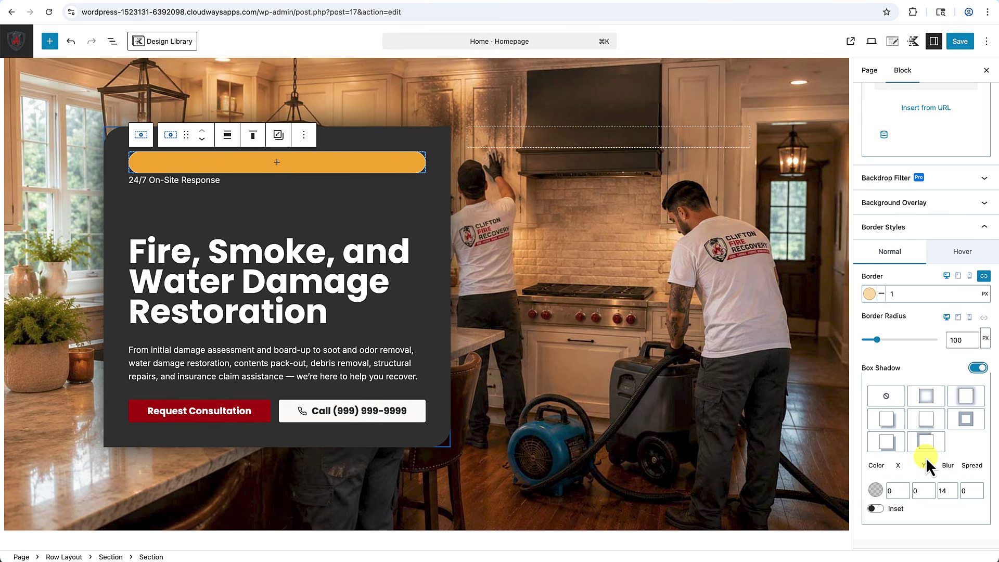
Move the 24/7 On-Site Response text into the orange pill, centre it and make it dark gray.
left_click(152, 180)
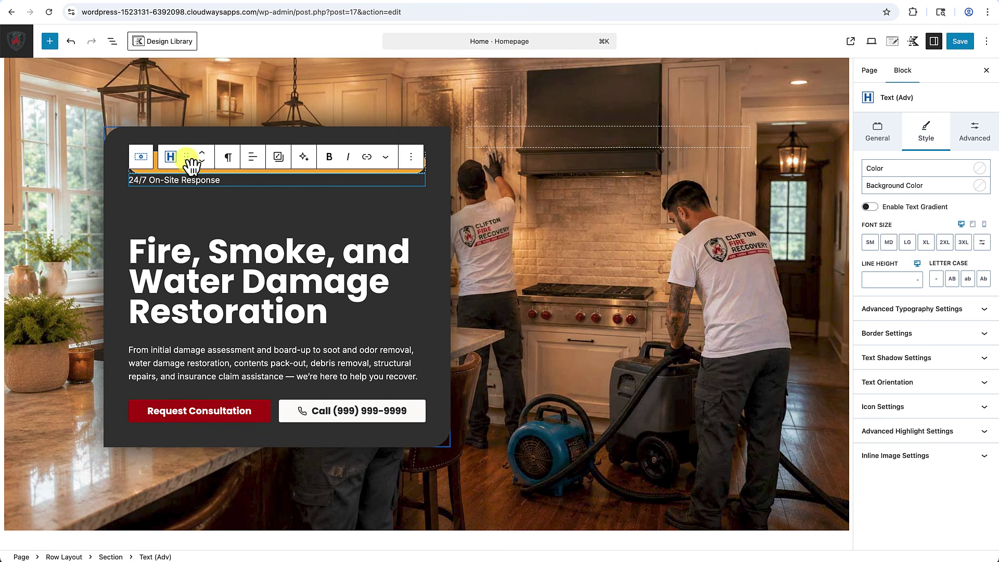
left_click_drag(187, 158, 196, 156)
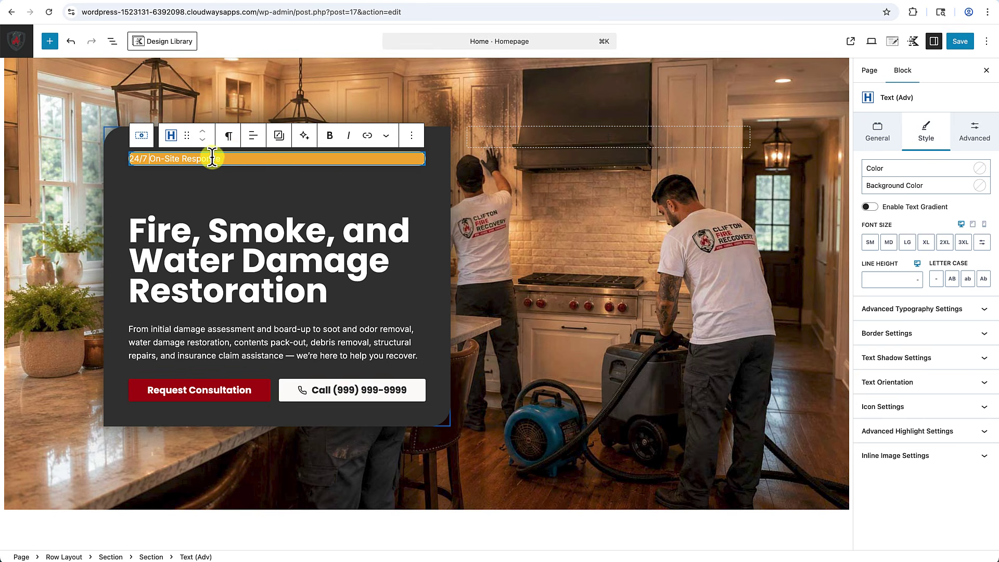
left_click(254, 138)
left_click(273, 191)
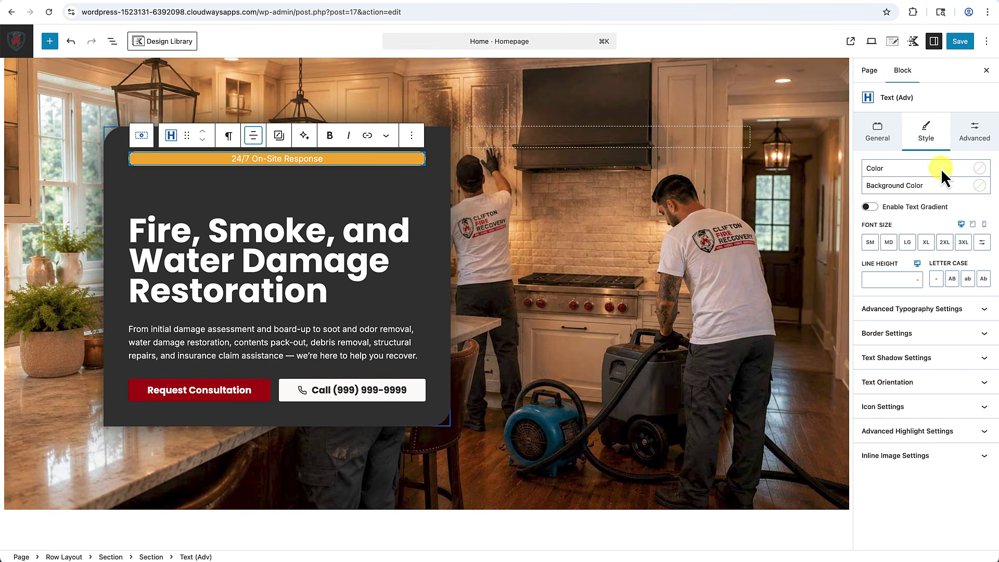
left_click(982, 169)
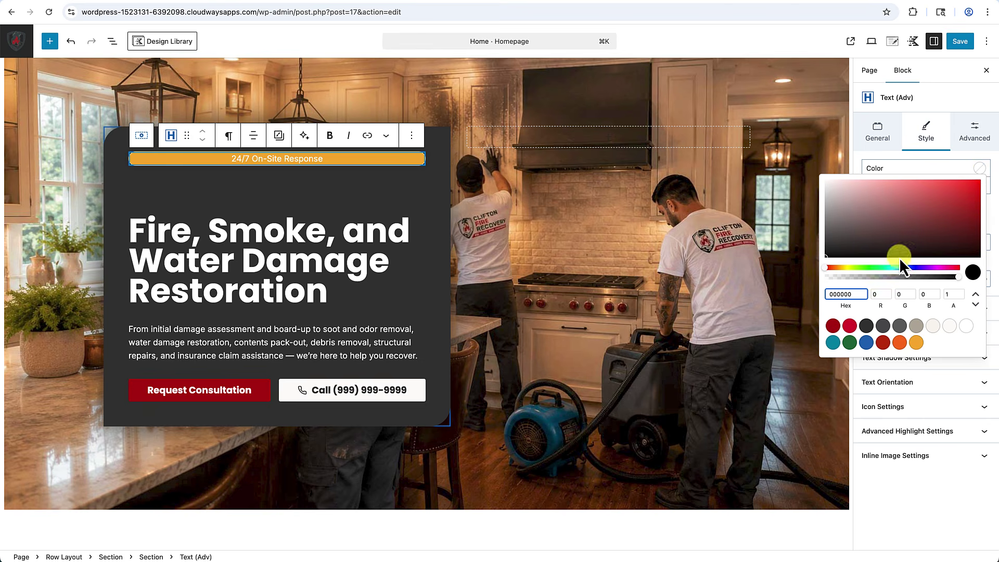
left_click(874, 326)
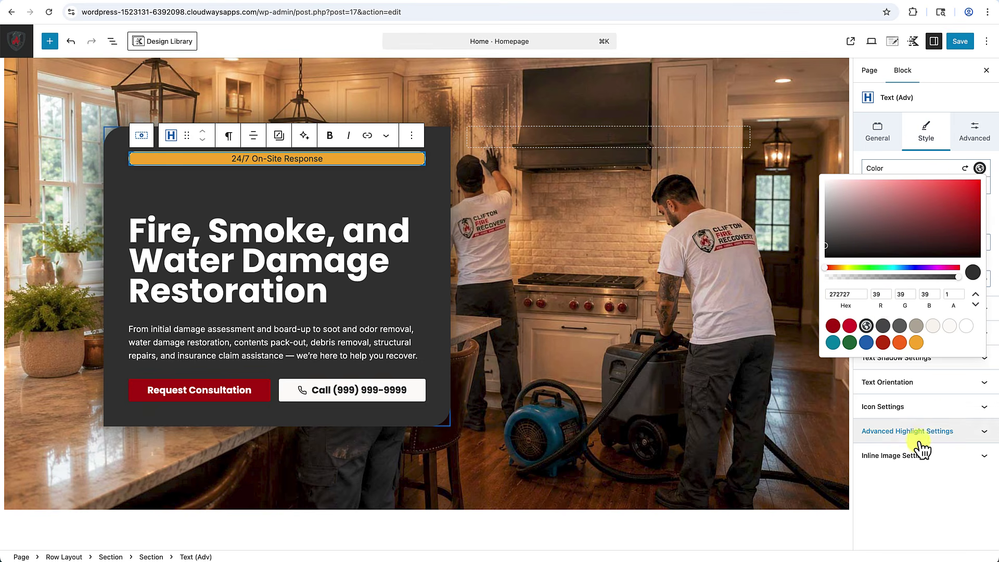
left_click(934, 457)
Set the badge text to inherit the heading font family with a line height of 2.
left_click(931, 313)
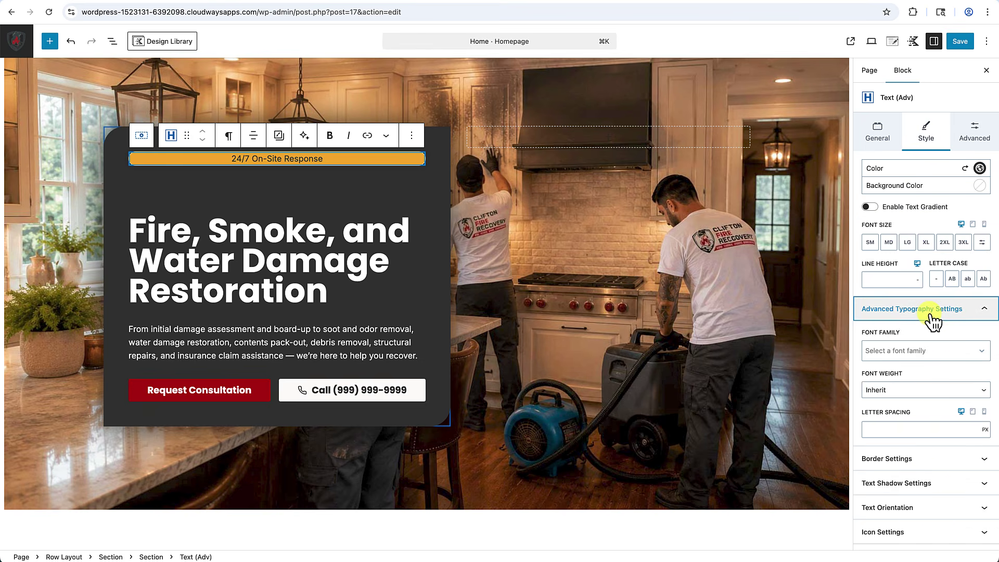
left_click(979, 352)
left_click(920, 393)
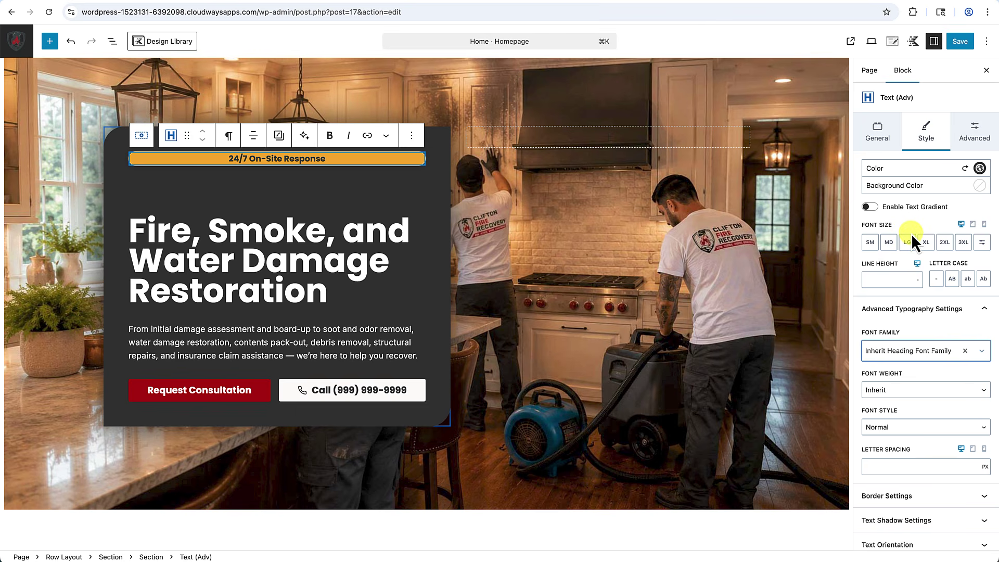
left_click(890, 279)
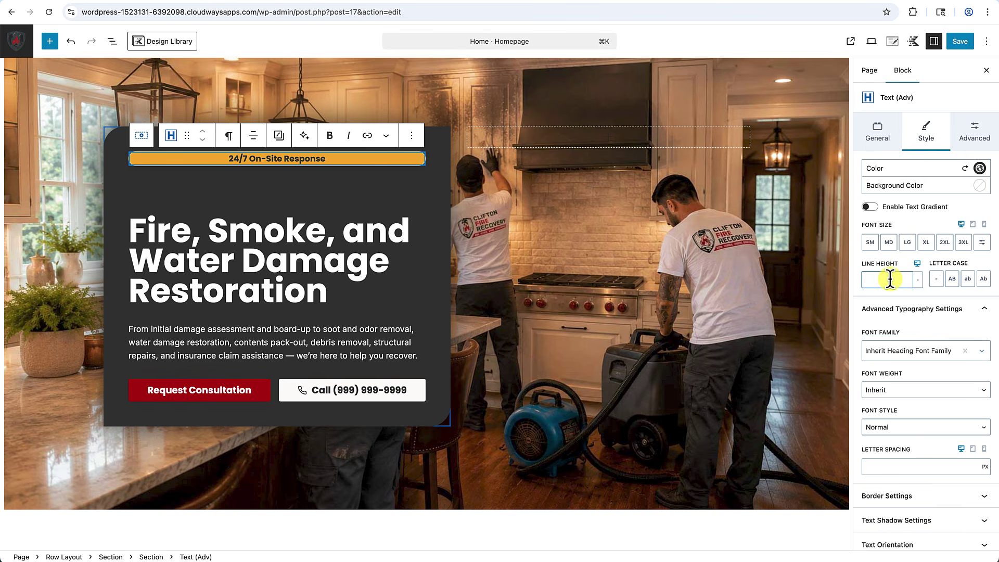
type("2")
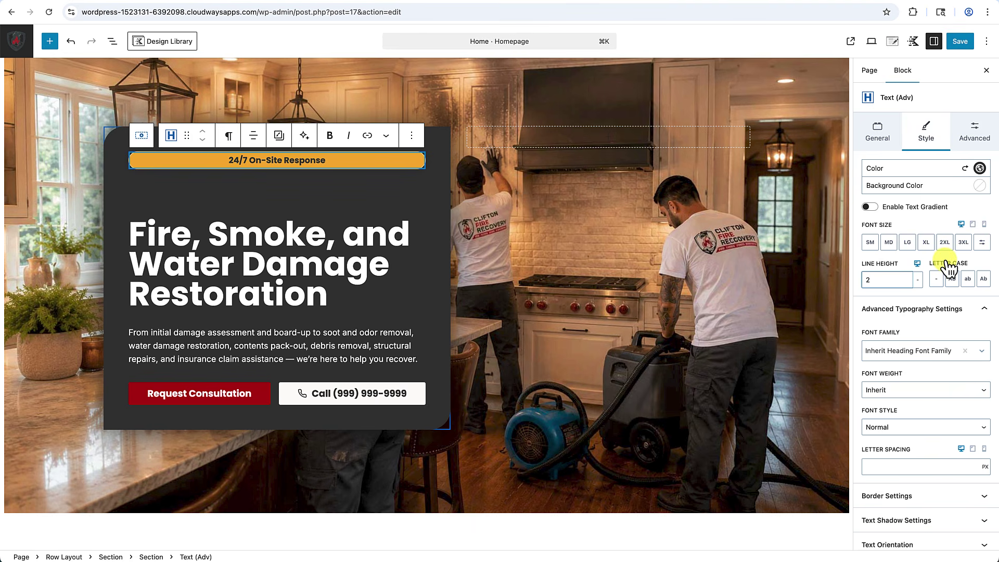
scroll(945, 263, "down", 3)
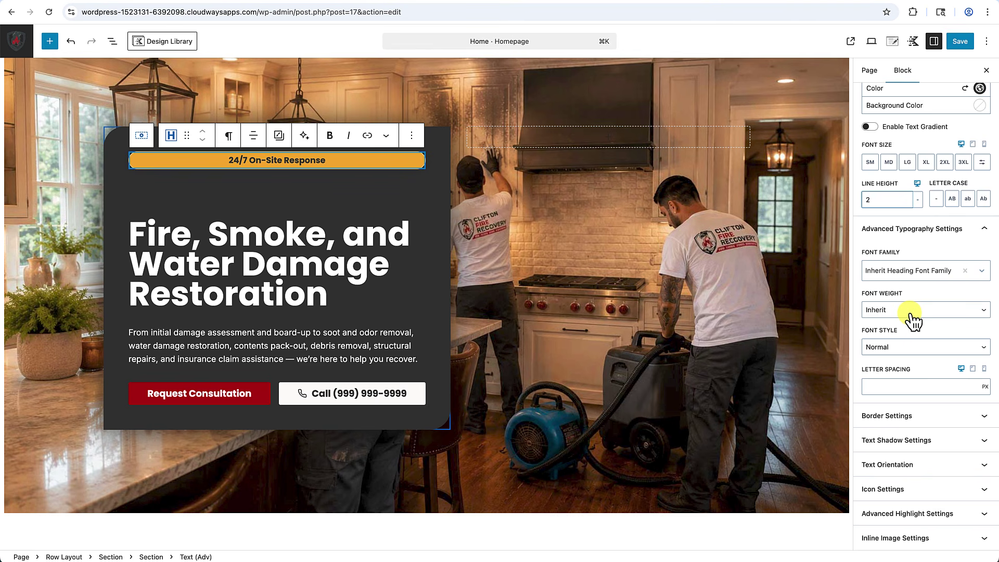
scroll(911, 312, "up", 3)
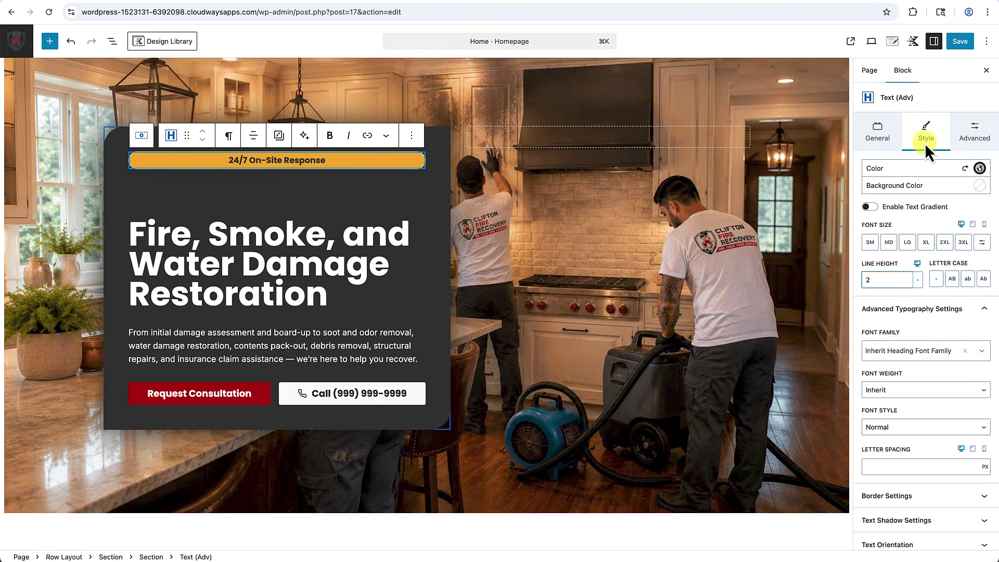
scroll(904, 290, "down", 1)
scroll(904, 289, "down", 2)
Add a flame icon (searched as 'fire') before the badge text and colour it red accent.
scroll(911, 310, "up", 3)
scroll(911, 311, "down", 3)
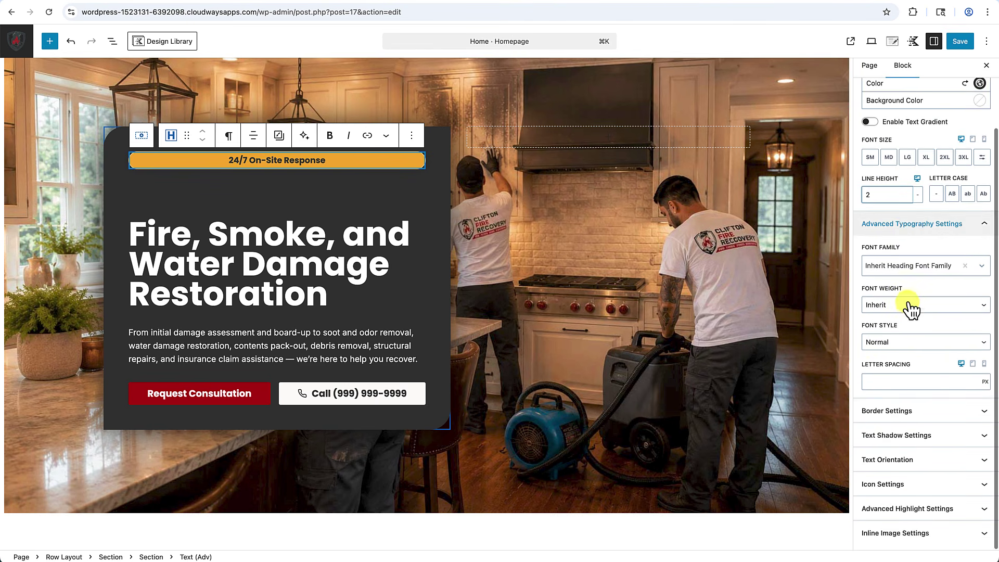
left_click(904, 492)
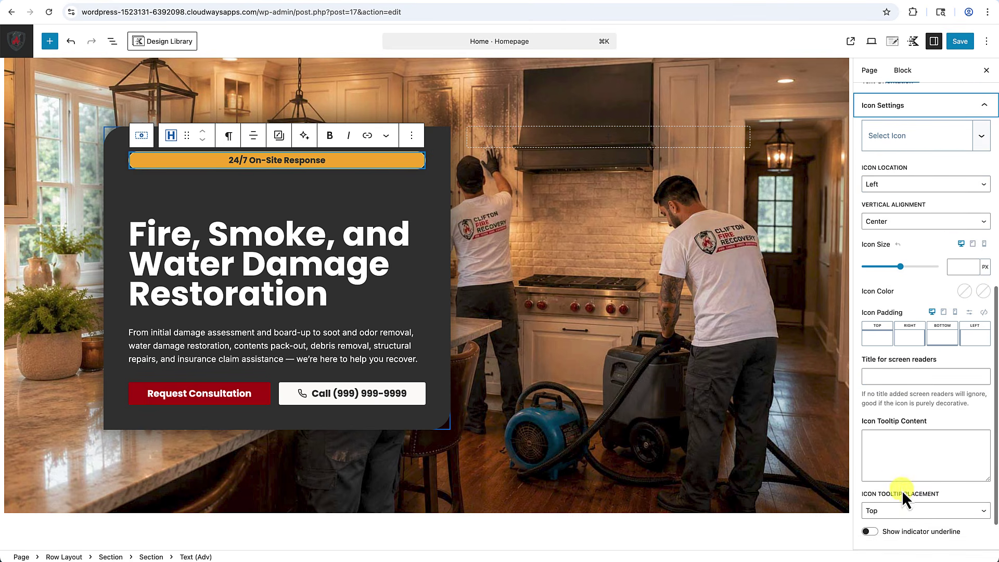
left_click(906, 146)
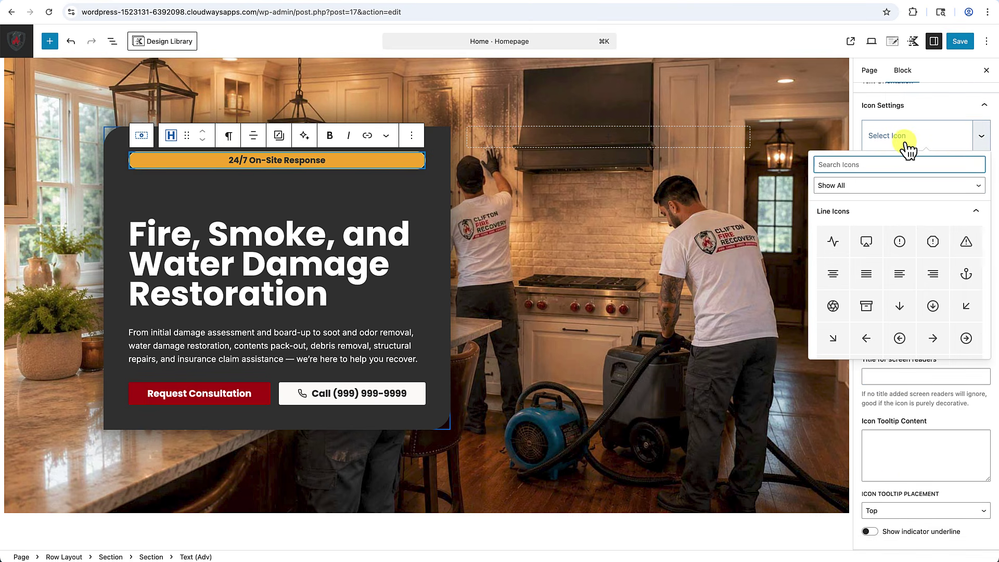
type("fire")
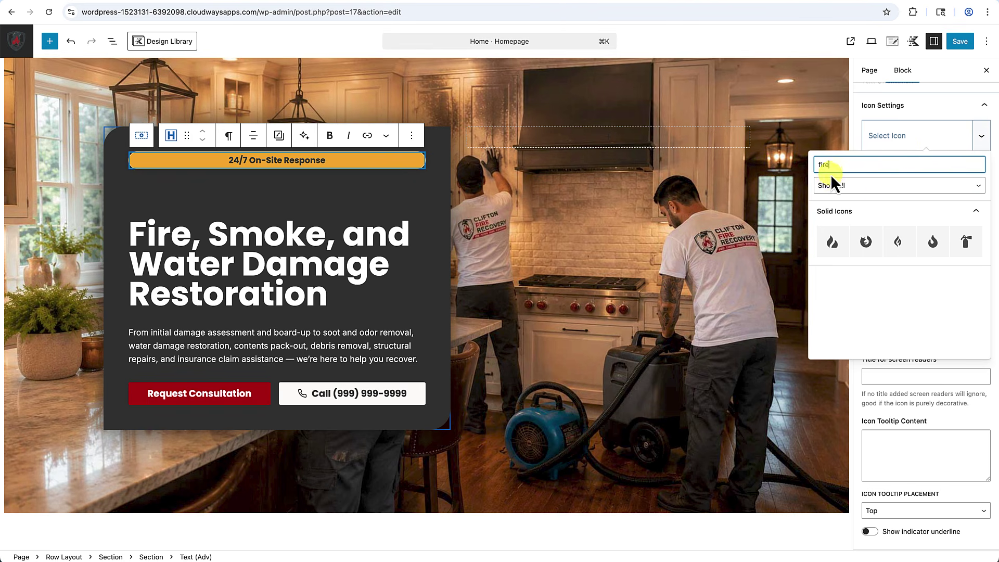
left_click(835, 244)
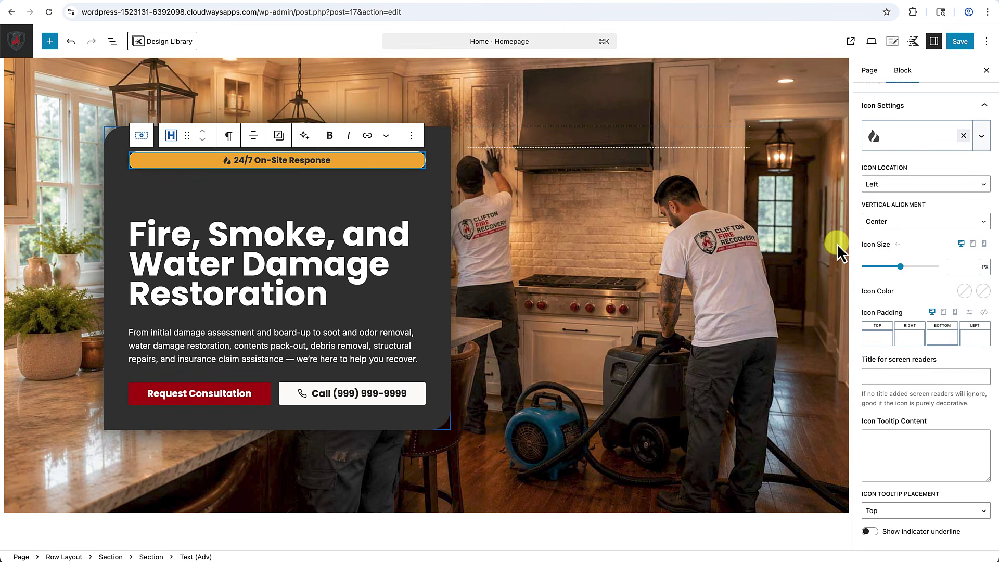
left_click(962, 291)
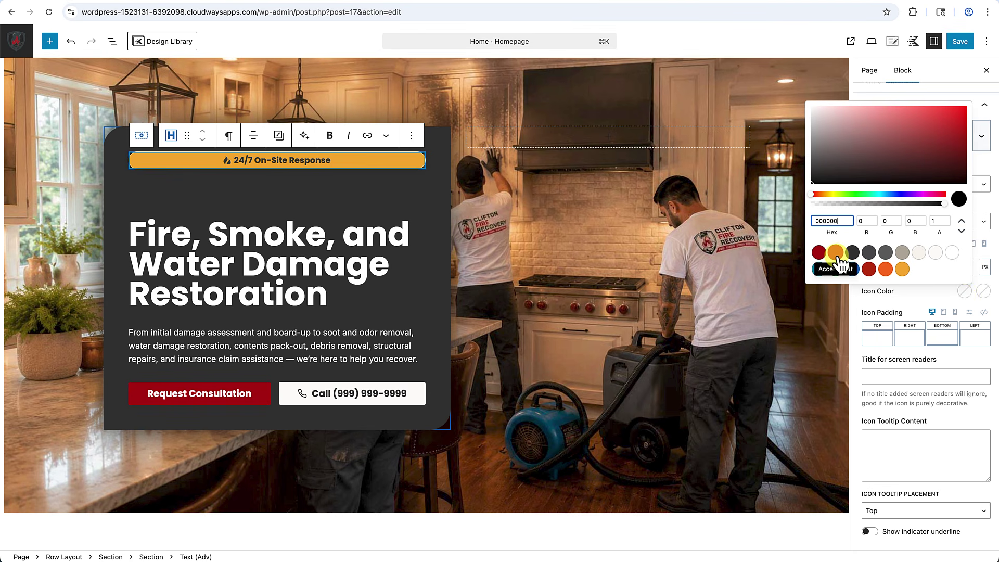
left_click(836, 253)
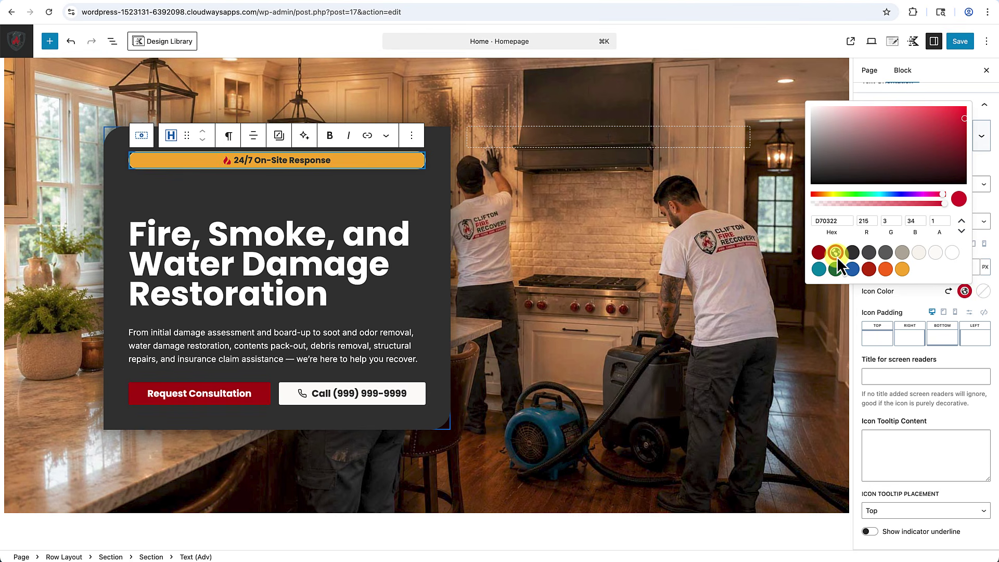
left_click(912, 298)
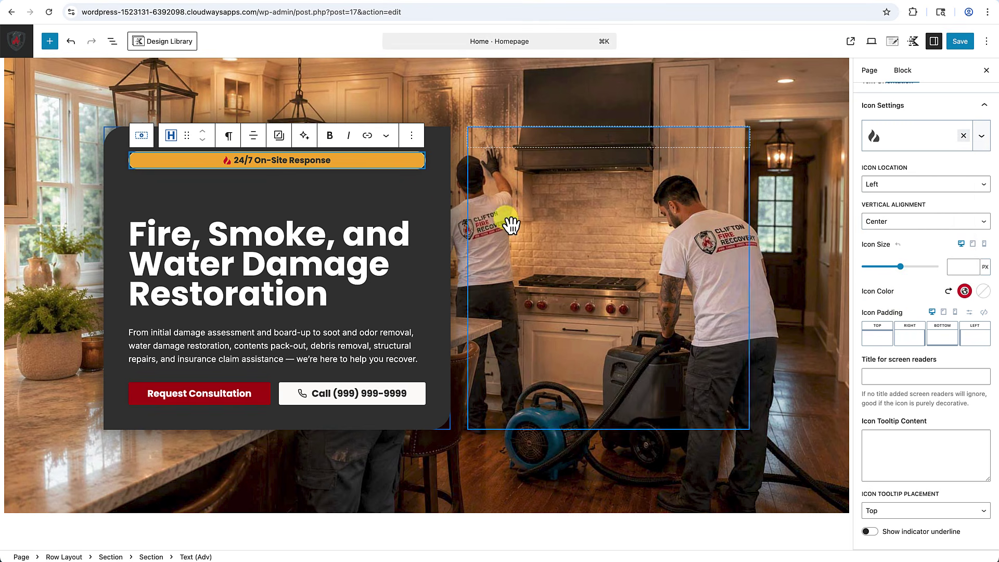
left_click(427, 204)
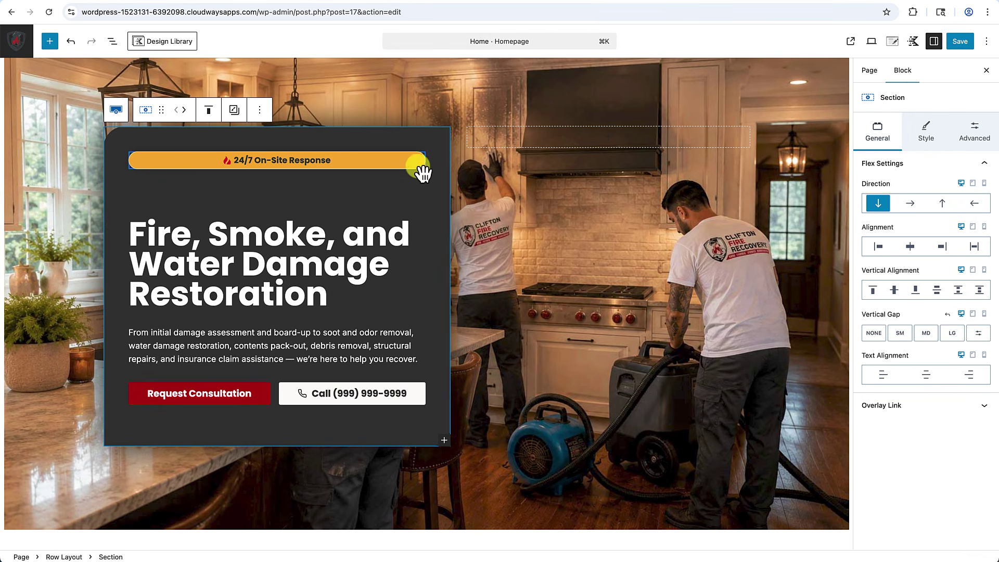
Enable custom margins on the badge's section and set its top margin to -60.
mouse_move(421, 187)
left_click(426, 171)
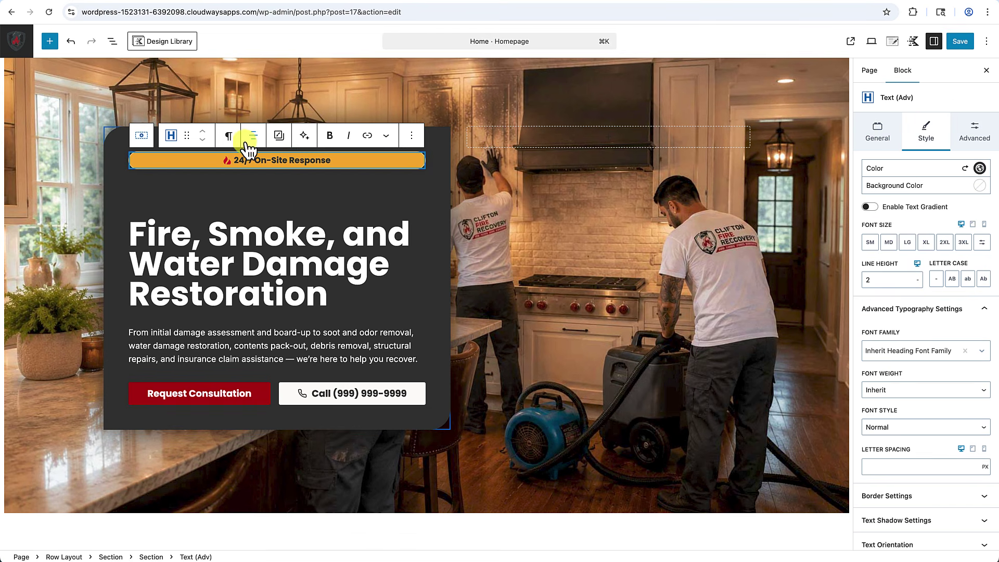
left_click(145, 135)
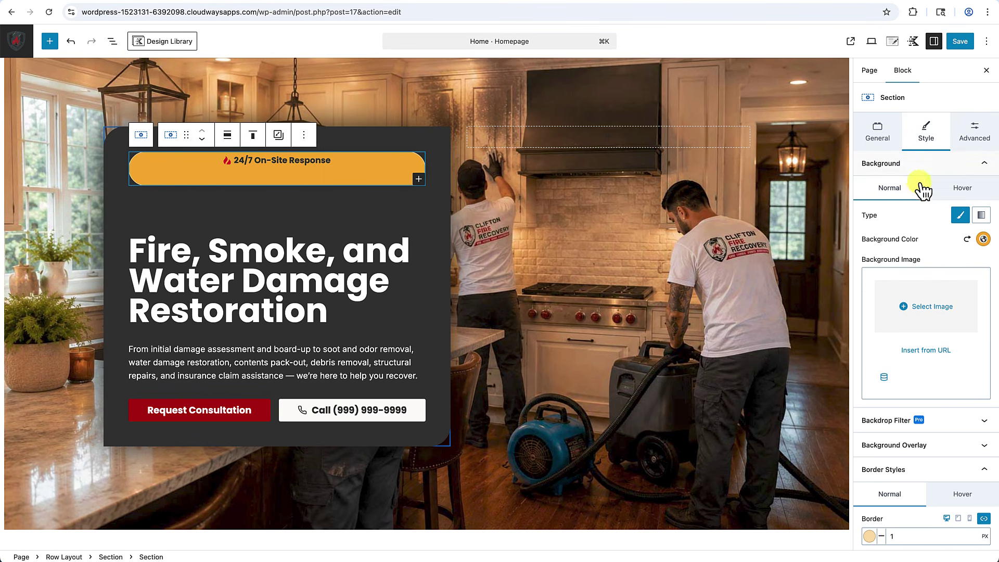
left_click(977, 134)
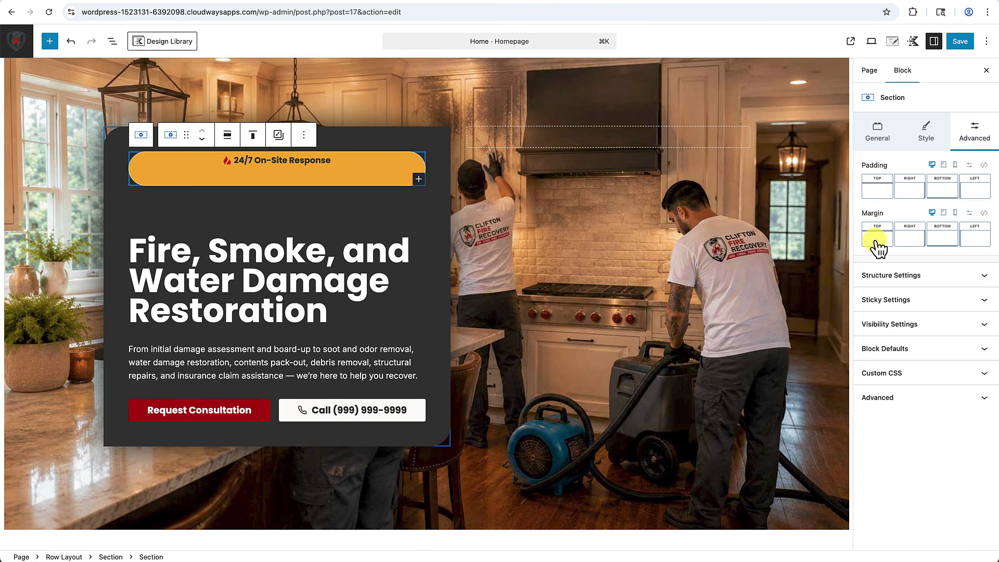
left_click(970, 218)
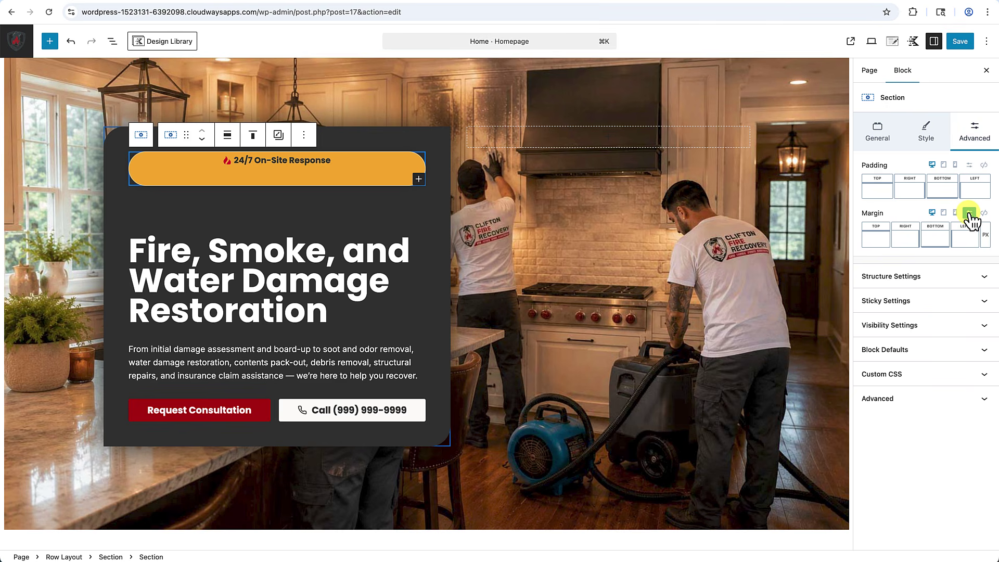
left_click(874, 241)
type("-60")
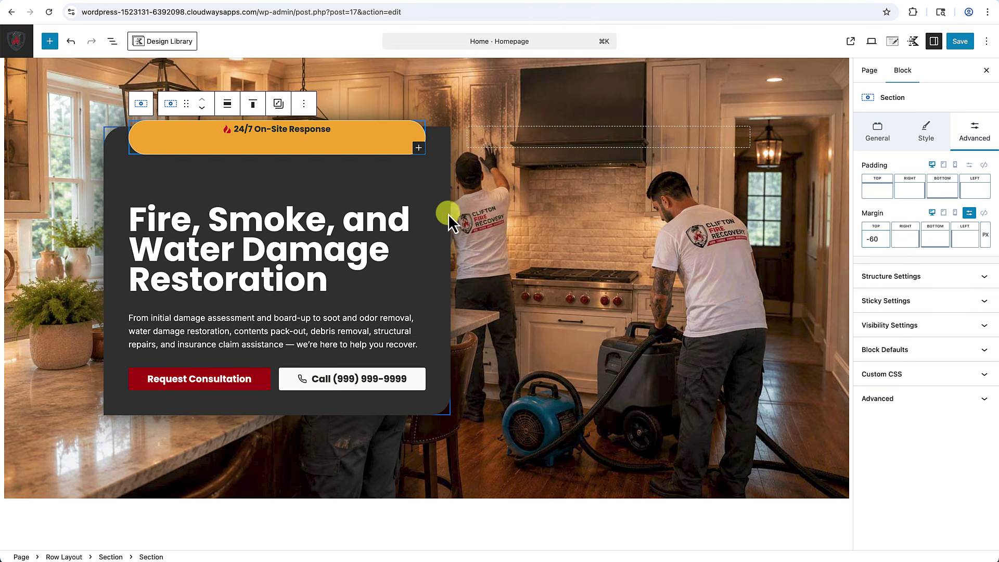
left_click(437, 196)
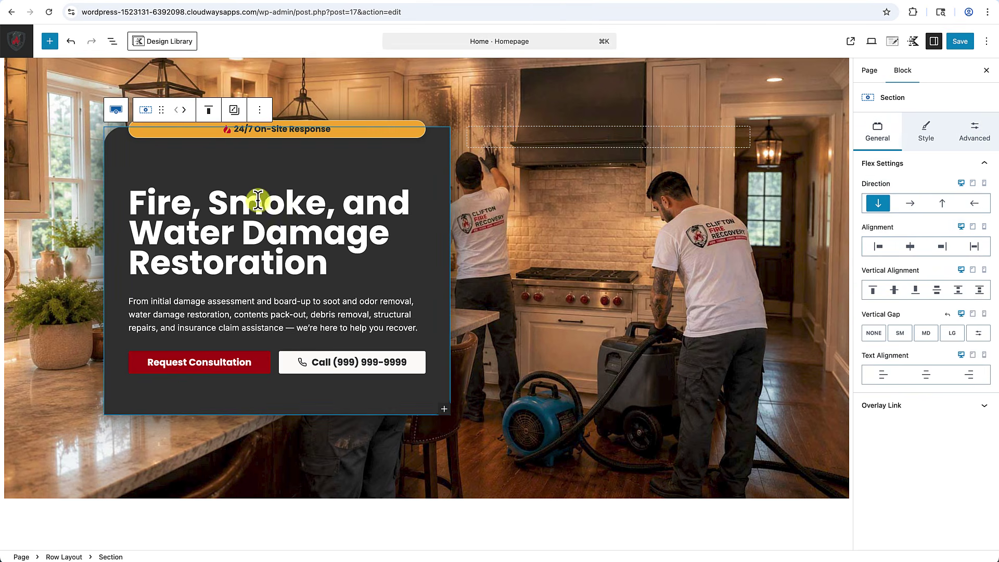
Set the badge section's right margin to 280 px to narrow the pill.
scroll(261, 198, "down", 1)
scroll(267, 197, "up", 3)
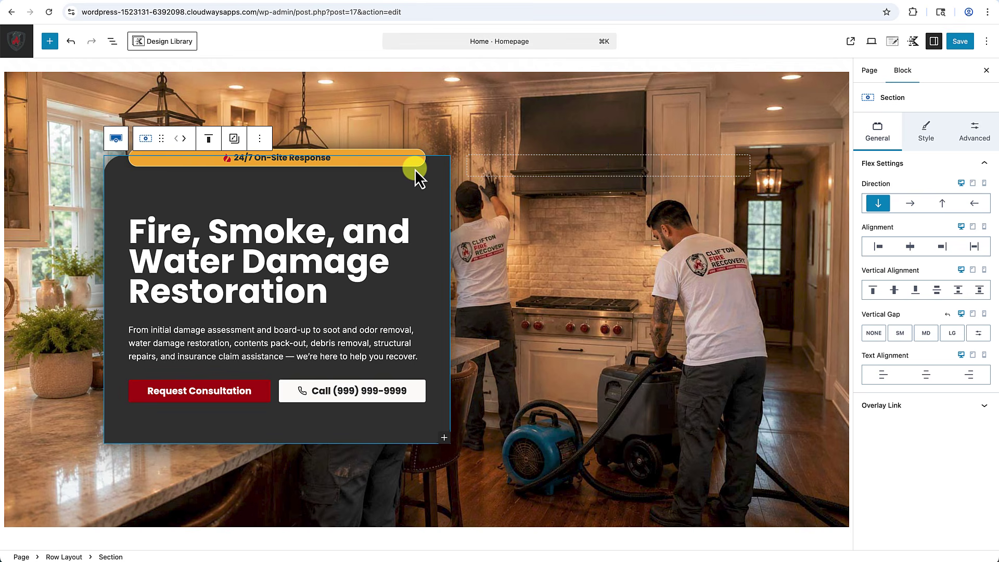
mouse_move(414, 169)
left_click(414, 168)
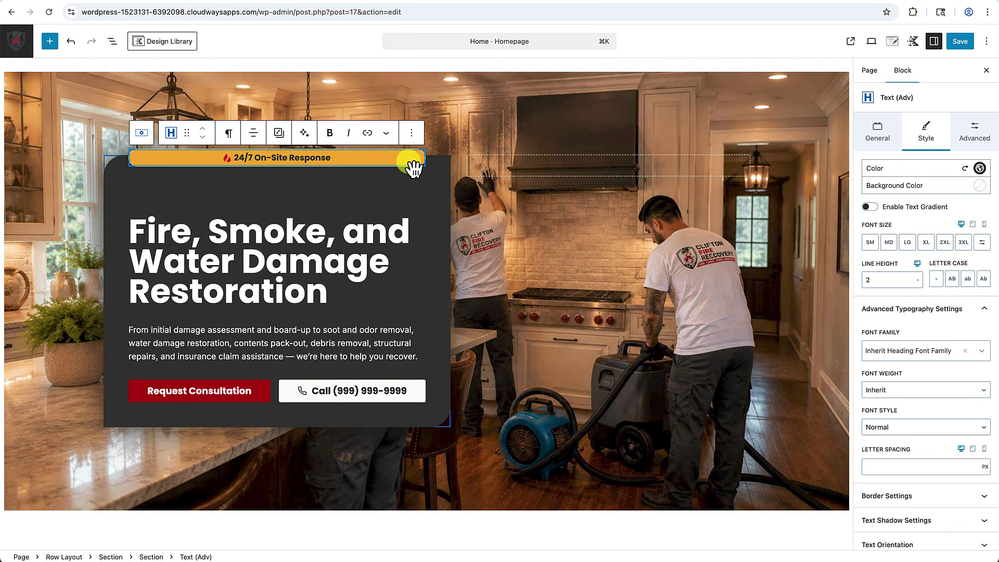
left_click(141, 131)
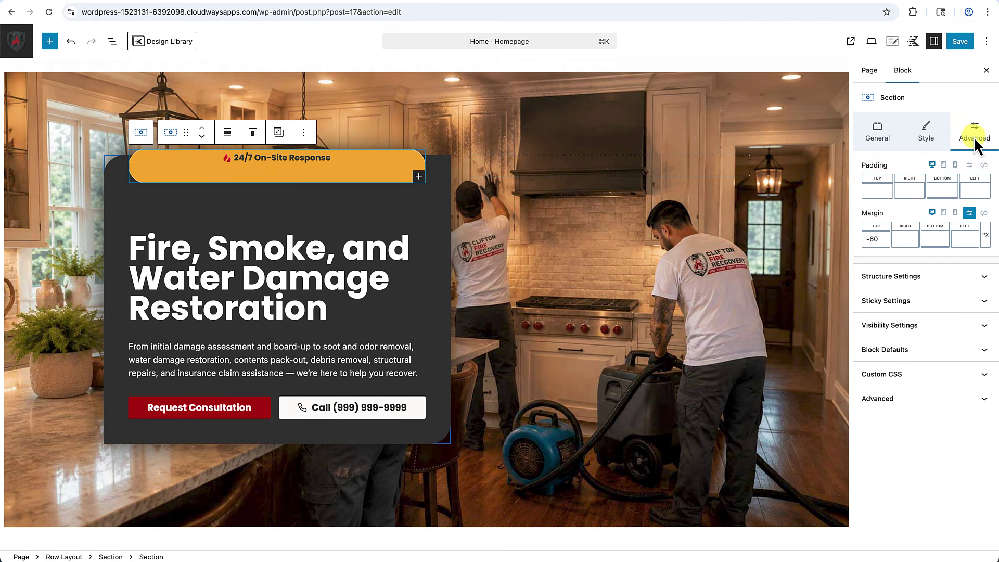
left_click(907, 241)
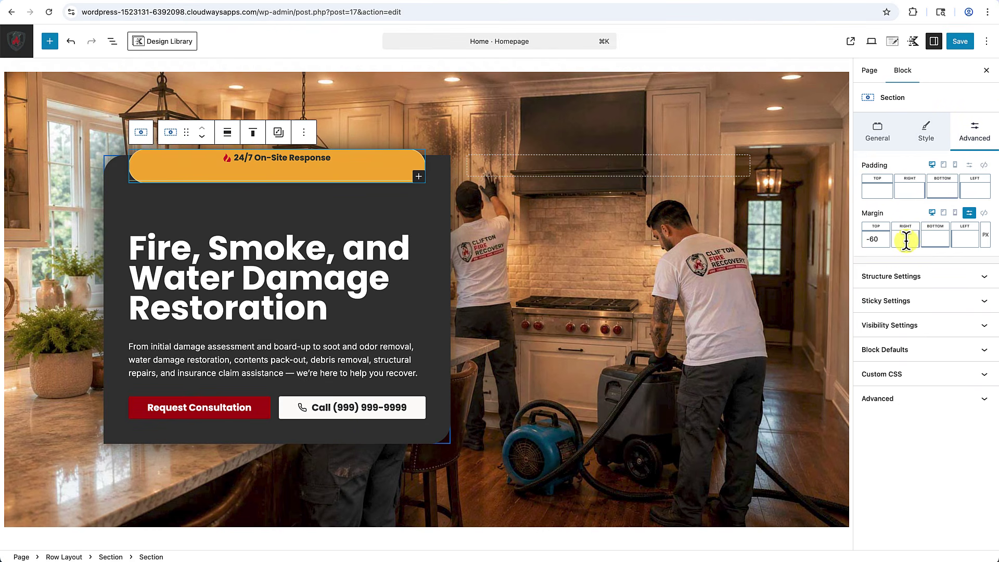
type("2")
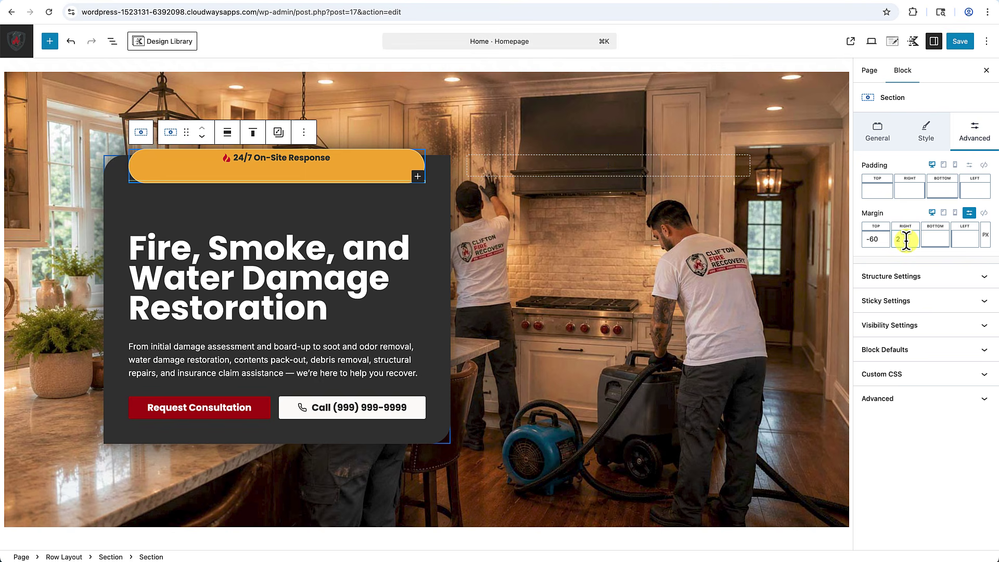
type("80")
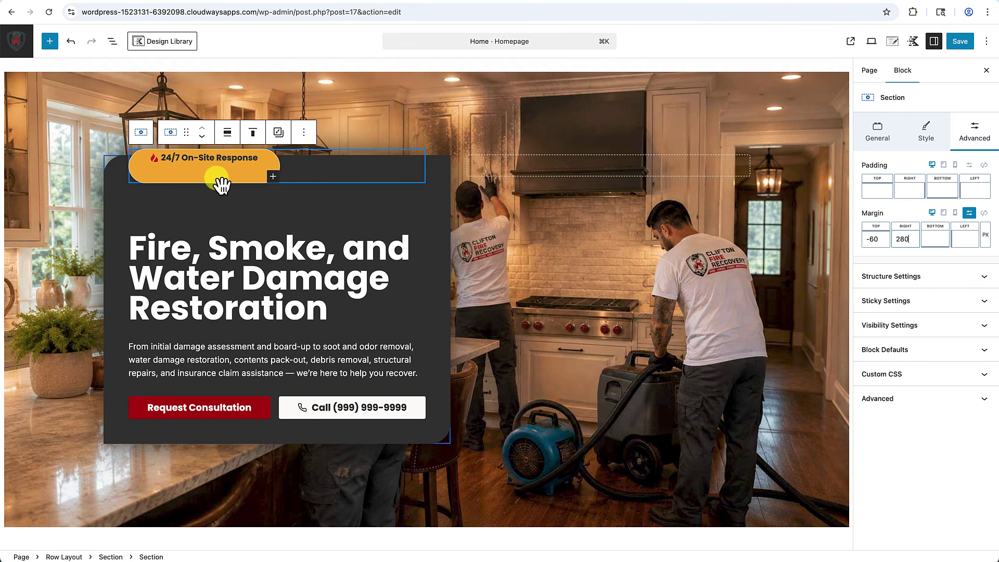
left_click(231, 224)
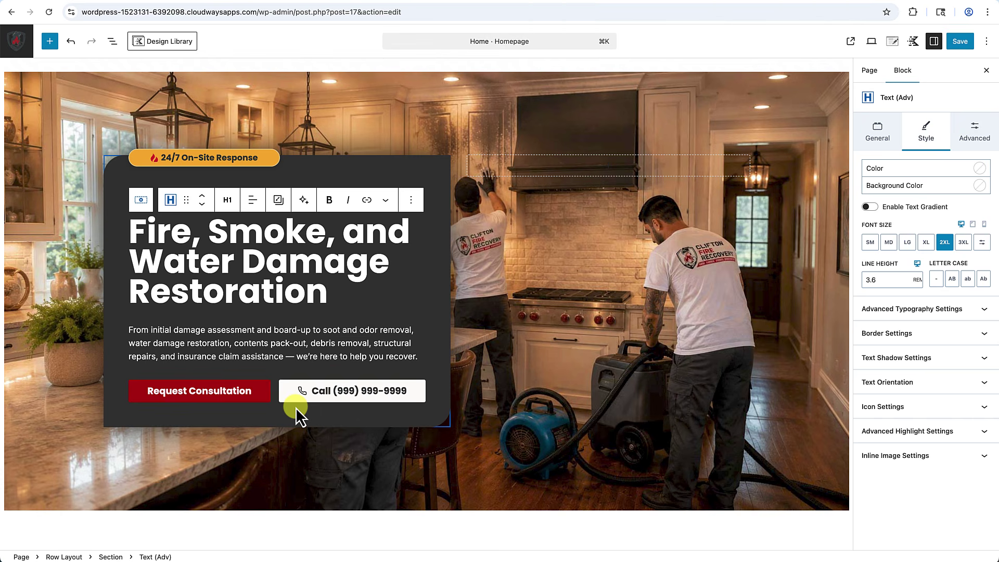
Slide the hero heading's top margin down to None, then back up to LG.
left_click(388, 322)
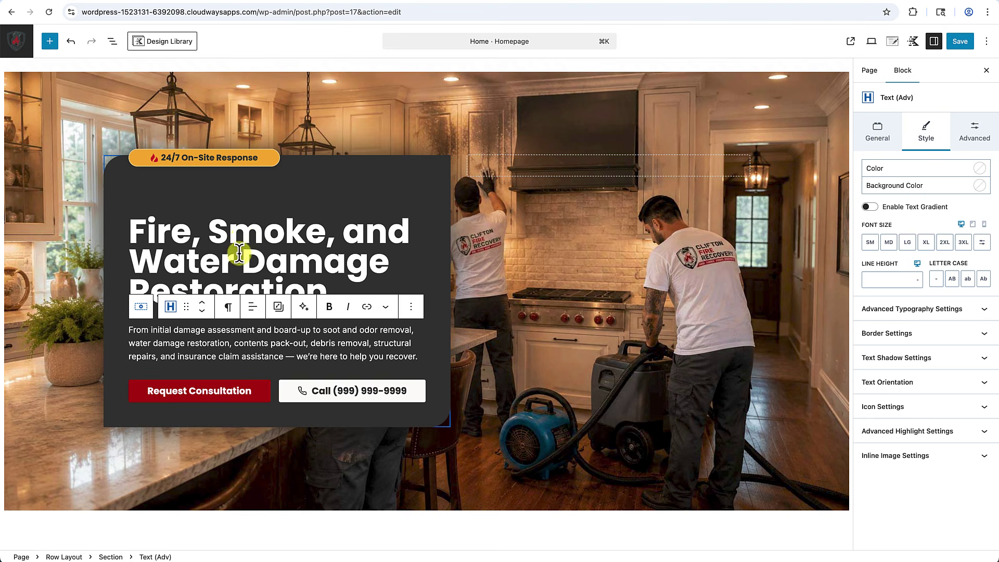
left_click(239, 241)
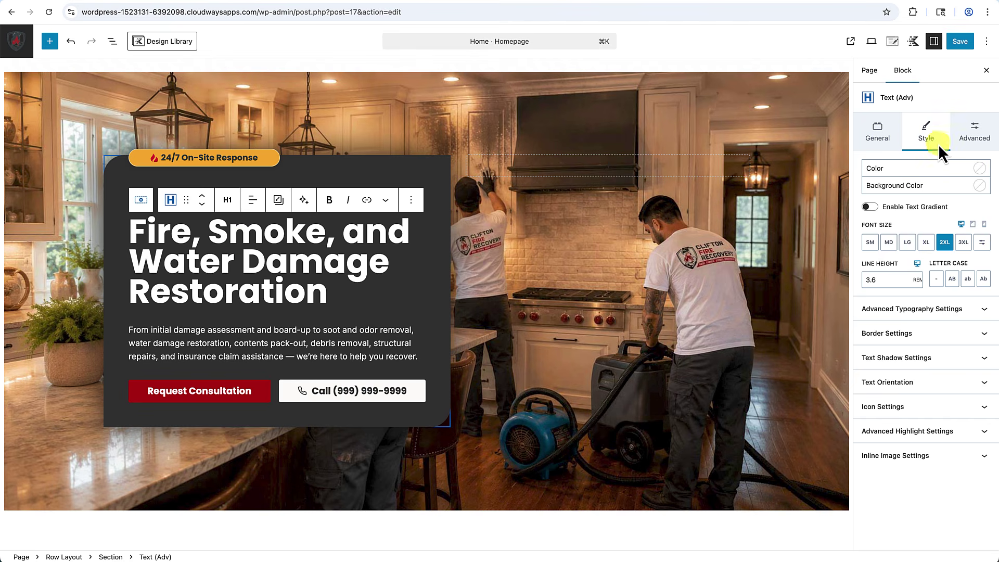
left_click(972, 138)
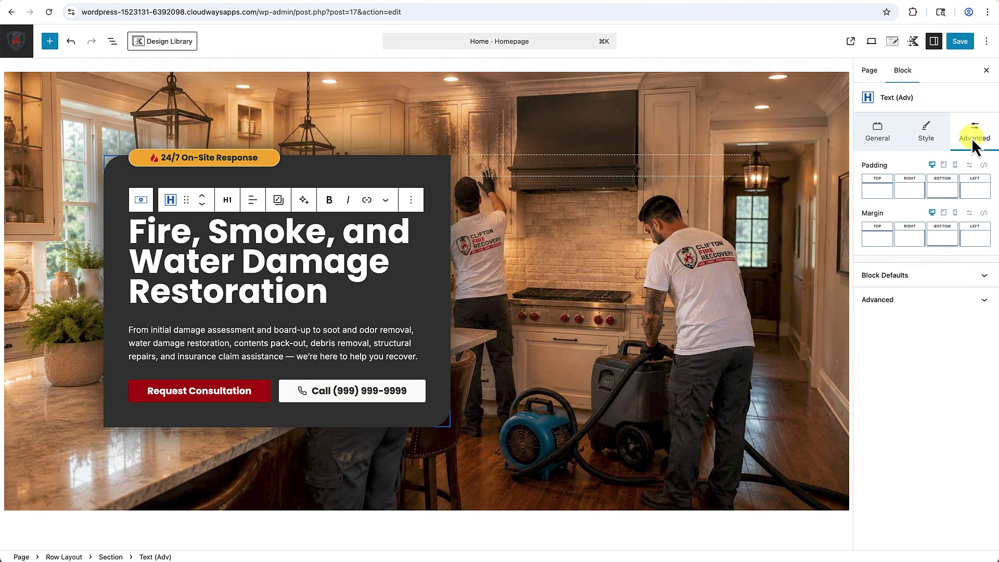
left_click(880, 244)
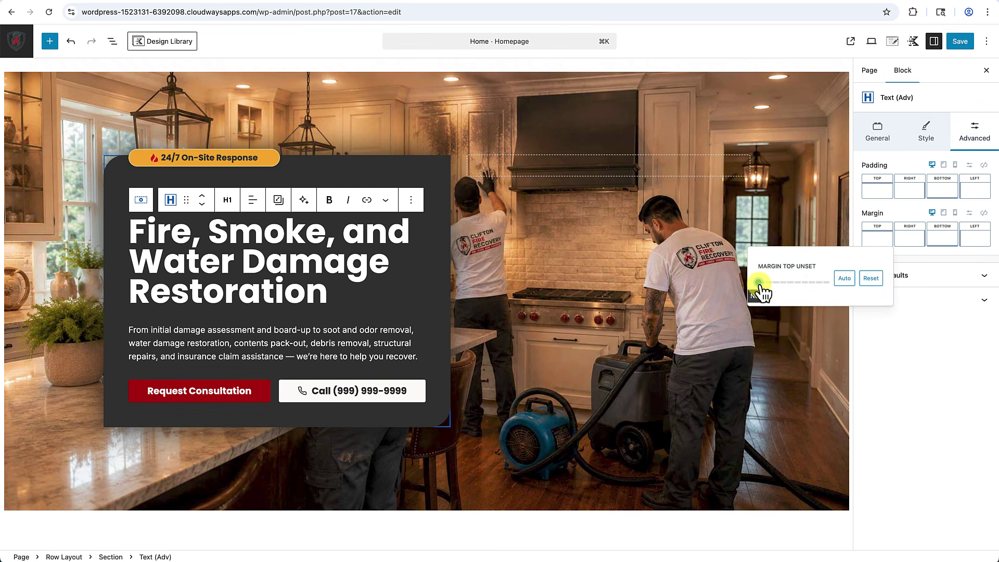
mouse_move(759, 290)
left_mouse_down()
mouse_move(863, 290)
mouse_move(759, 289)
left_mouse_up()
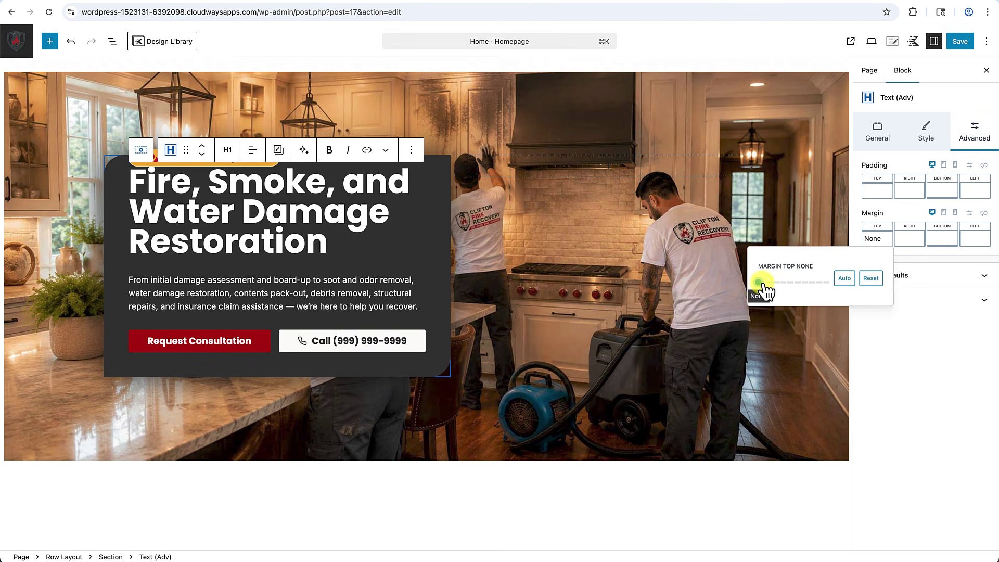
left_click_drag(762, 289, 795, 292)
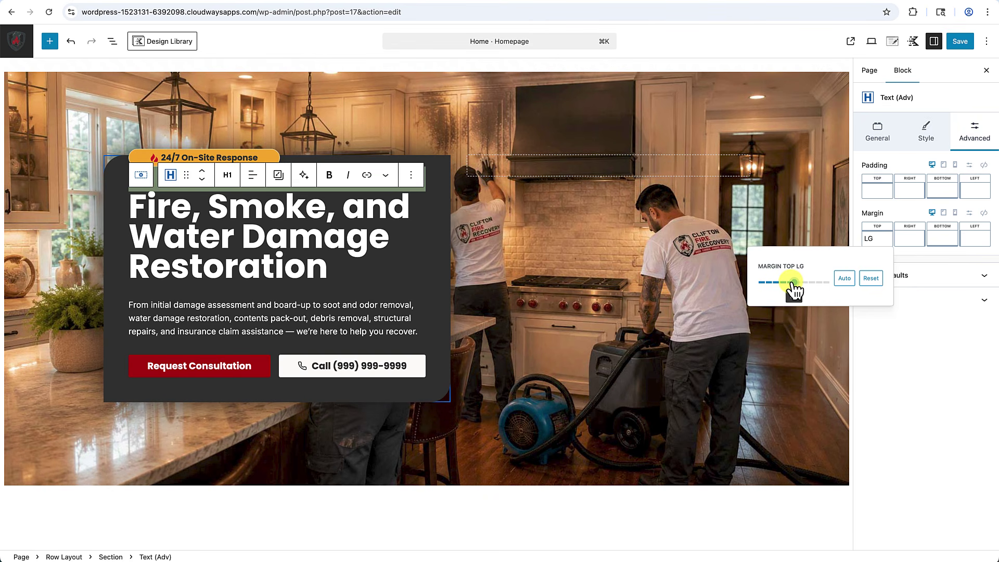
Select the empty right section, then the whole hero Row Layout.
left_click(537, 371)
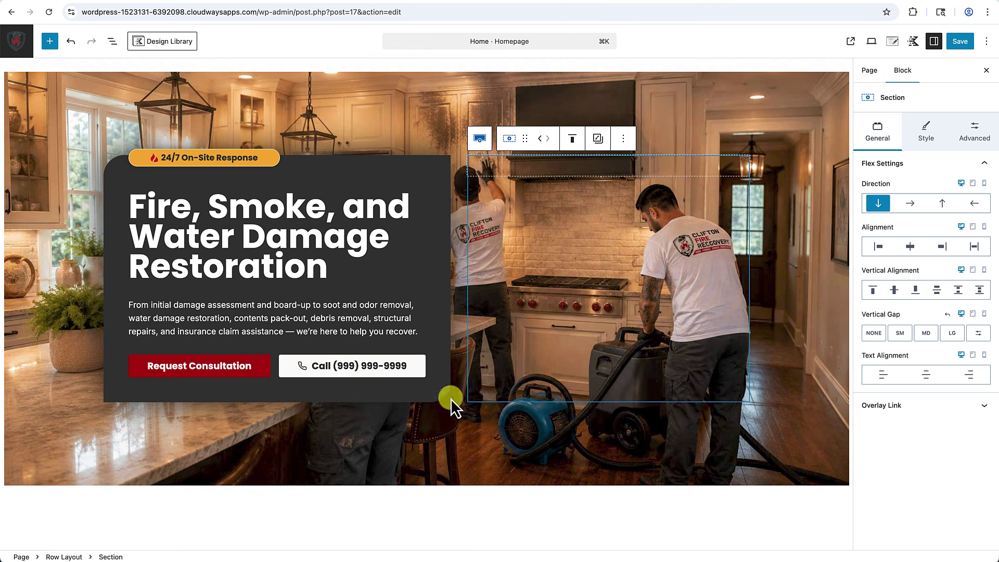
scroll(487, 427, "down", 1)
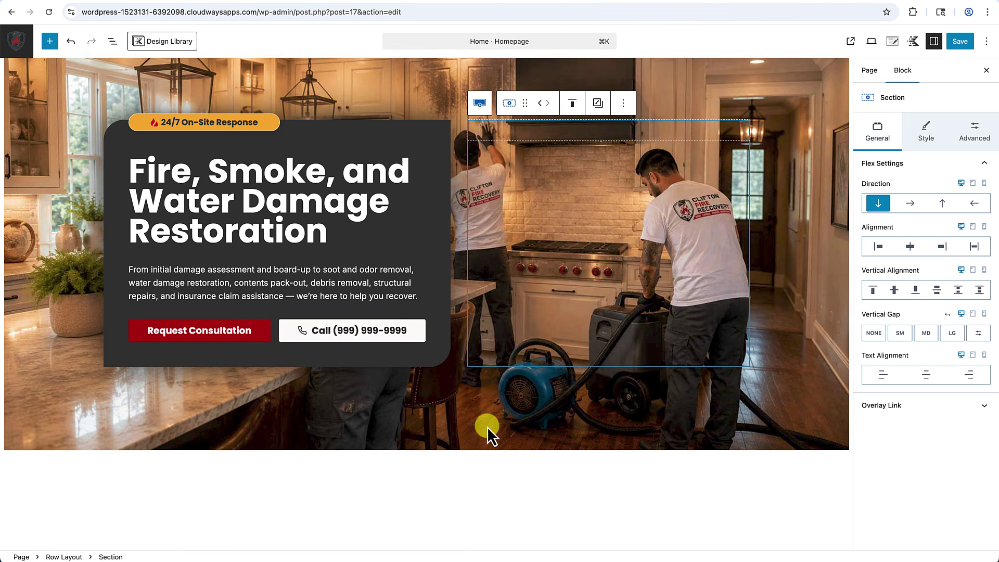
scroll(487, 426, "up", 1)
scroll(487, 427, "up", 1)
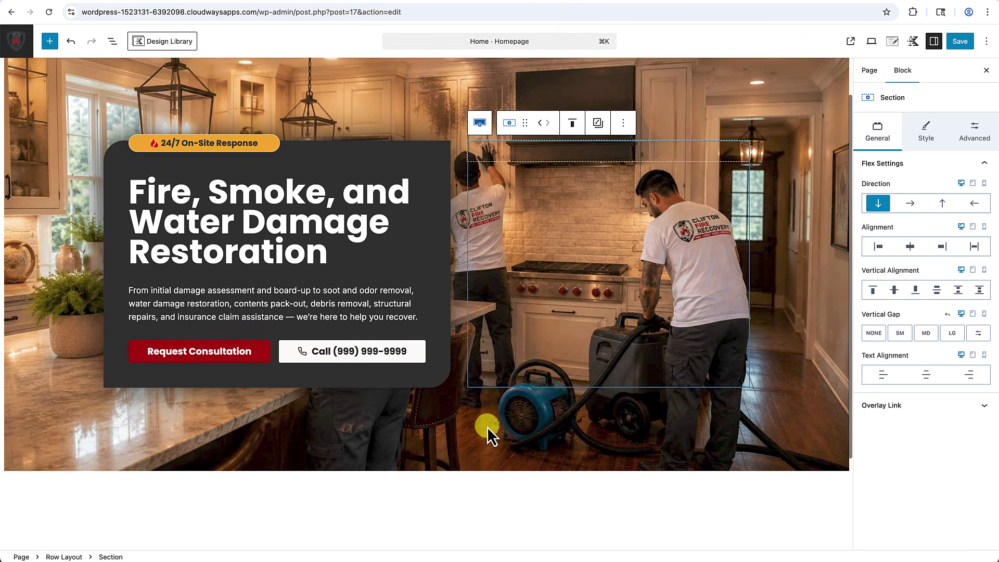
mouse_move(459, 273)
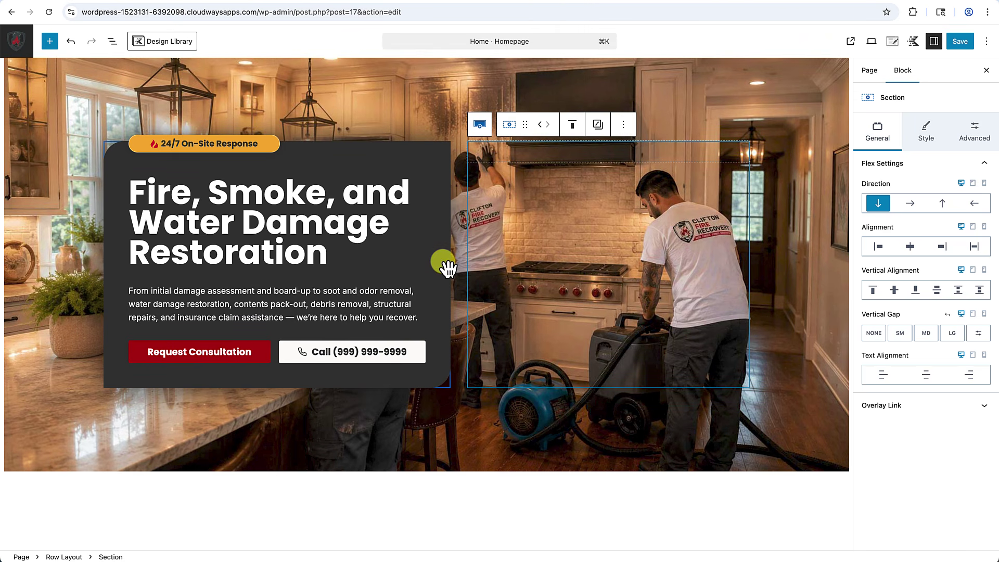
mouse_move(452, 242)
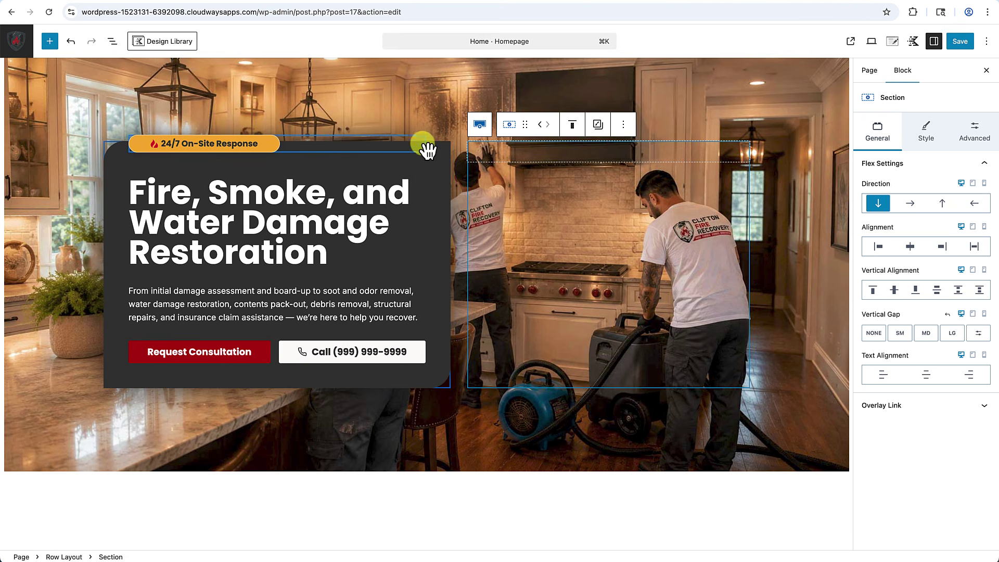
left_click(429, 122)
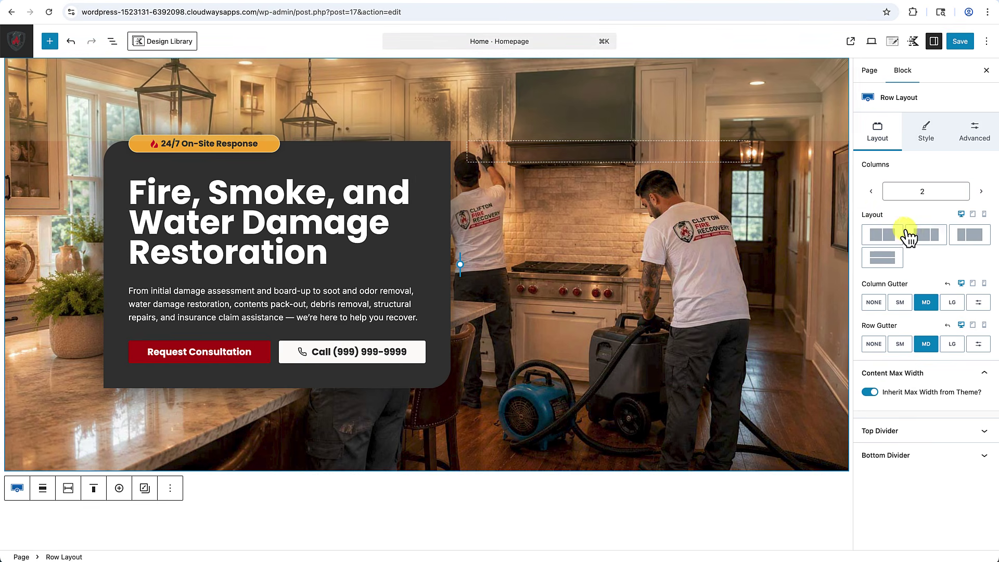
Switch to mobile preview and set the card section's right margin to 0 with custom units.
left_click(973, 215)
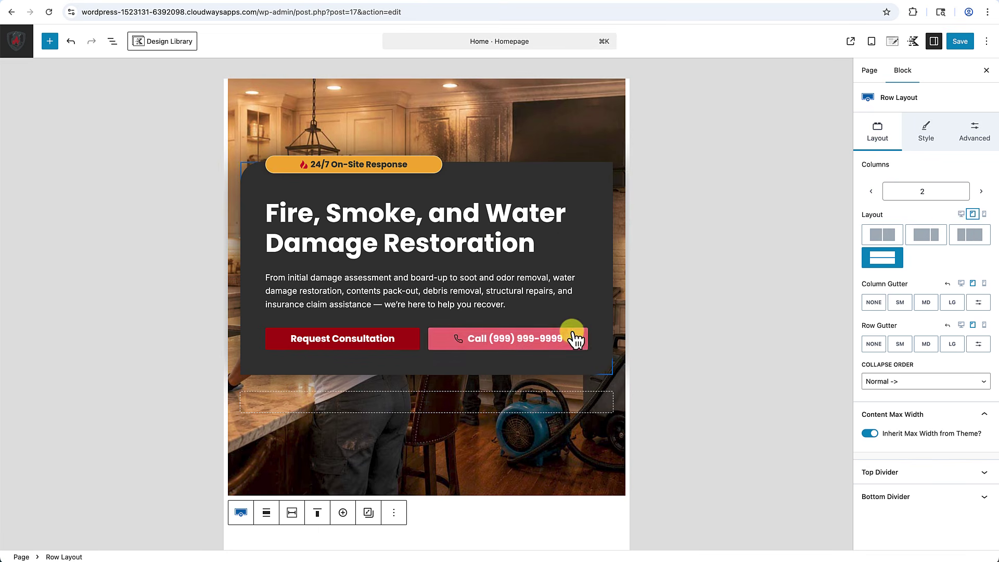
left_click(985, 216)
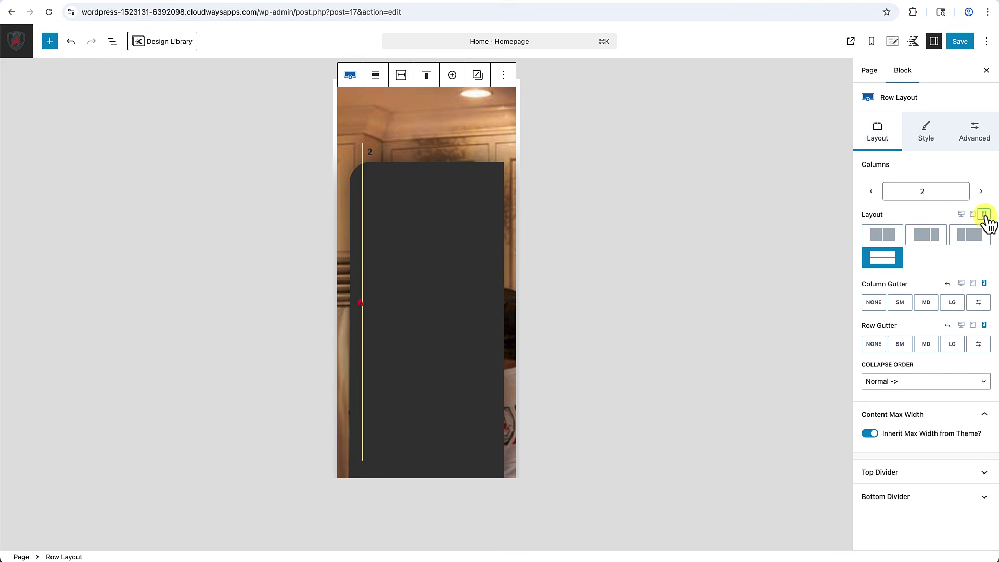
left_click(391, 345)
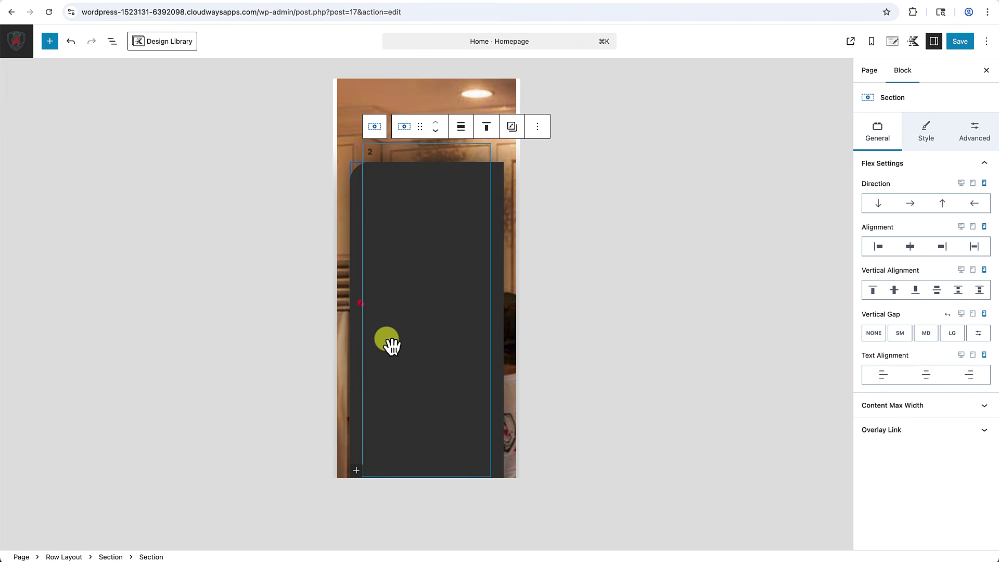
left_click(930, 137)
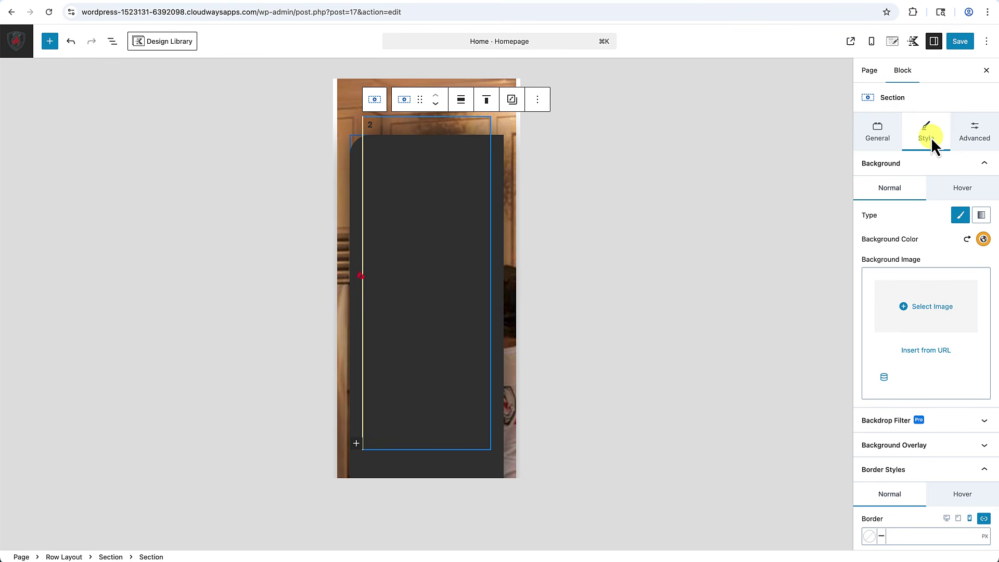
left_click(986, 138)
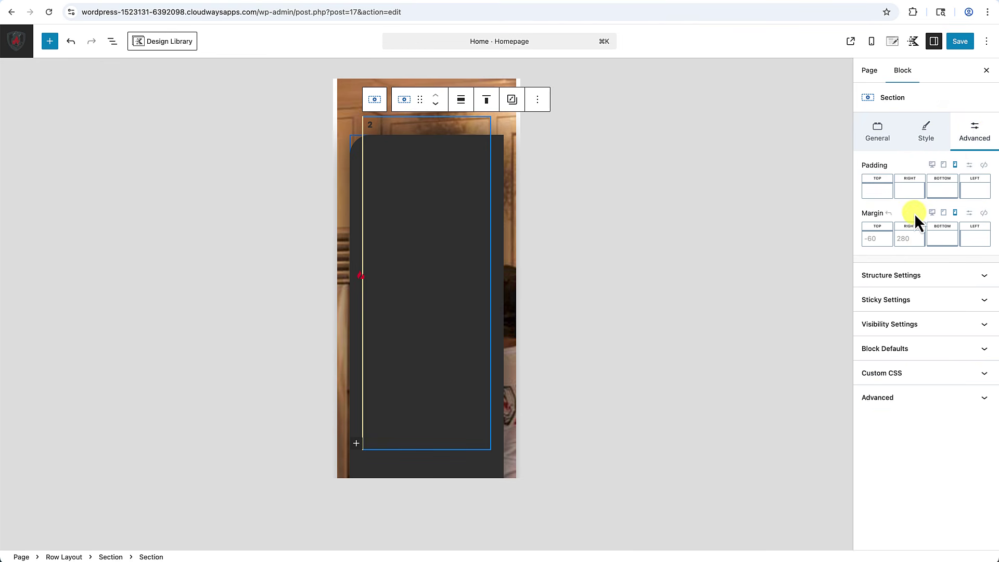
left_click(908, 248)
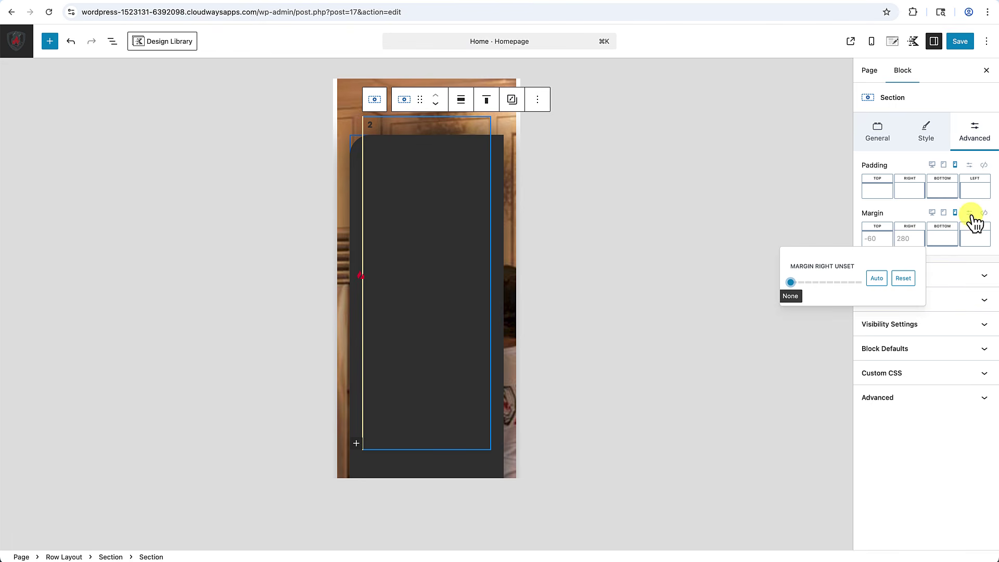
left_click(971, 213)
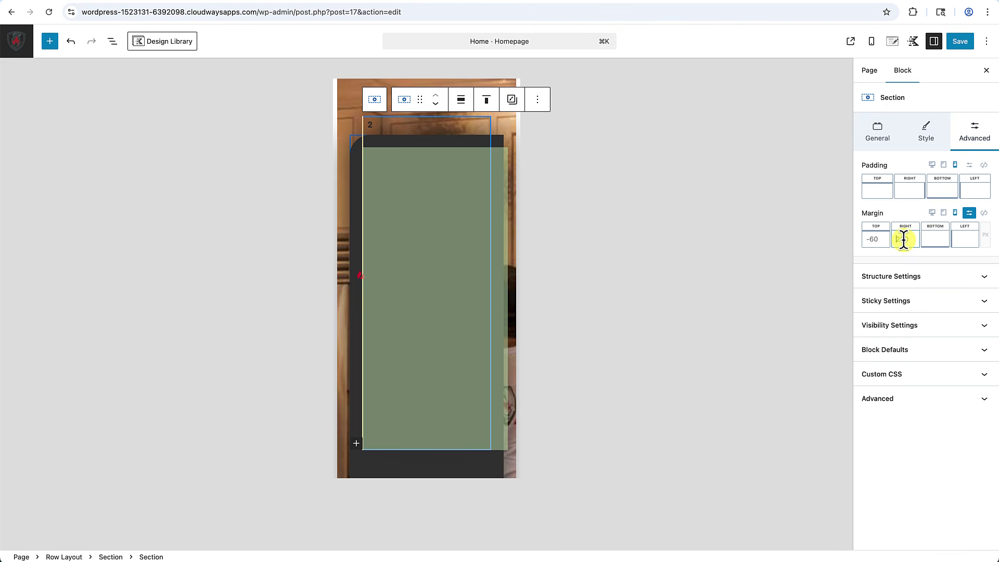
type("0")
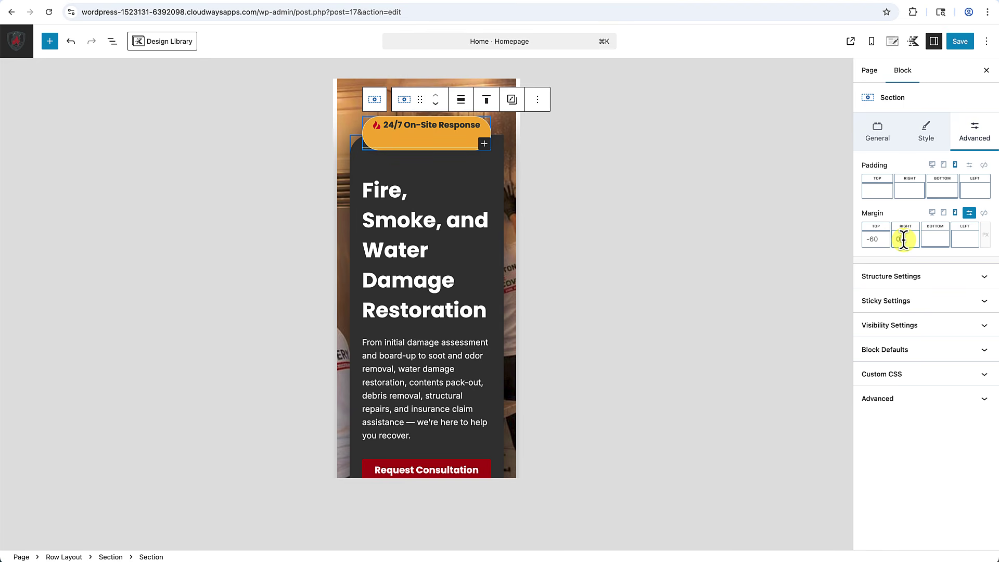
Set the card section's top margin to -40, then reselect the hero row and heading.
left_click(874, 241)
type("-40")
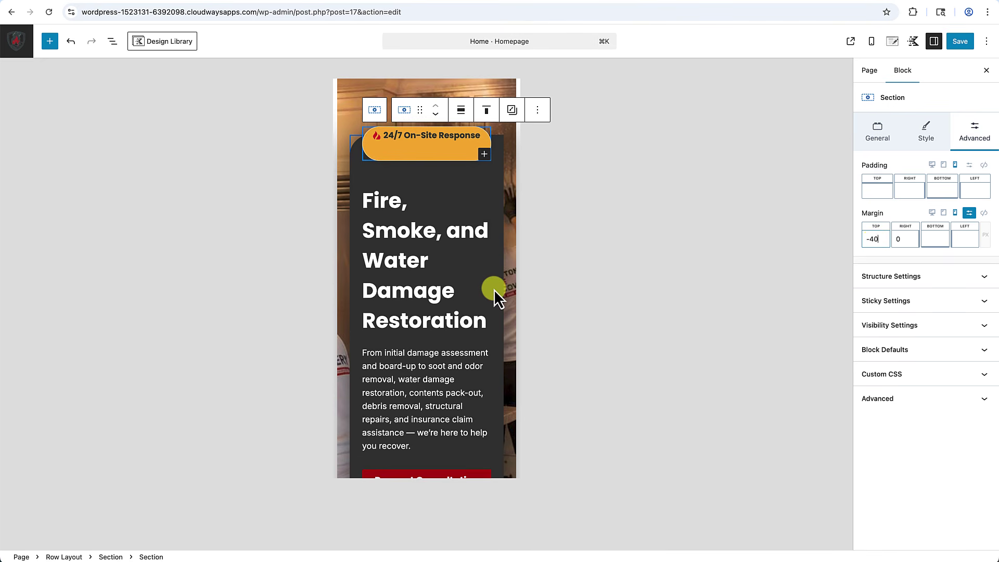
left_click(495, 290)
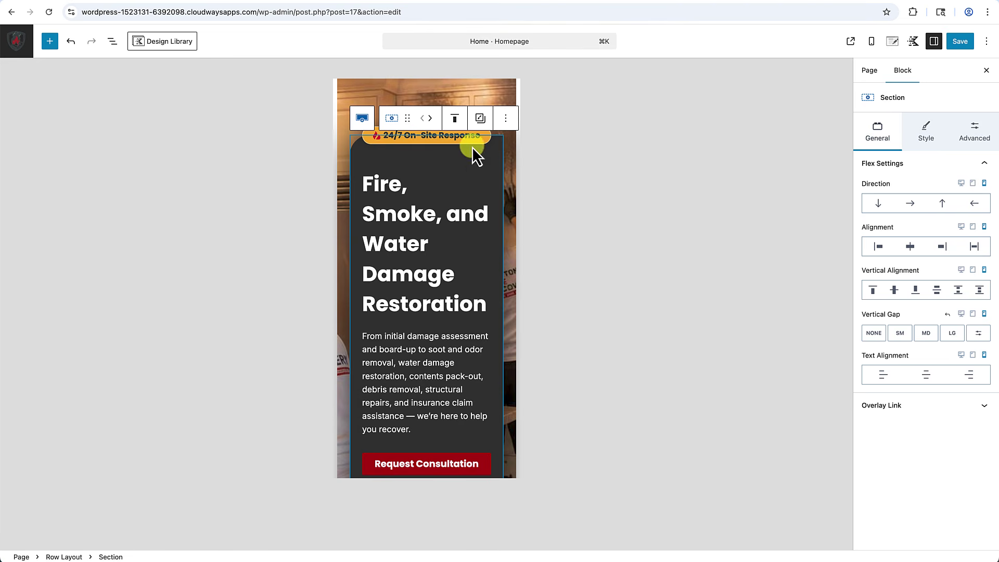
left_click(472, 87)
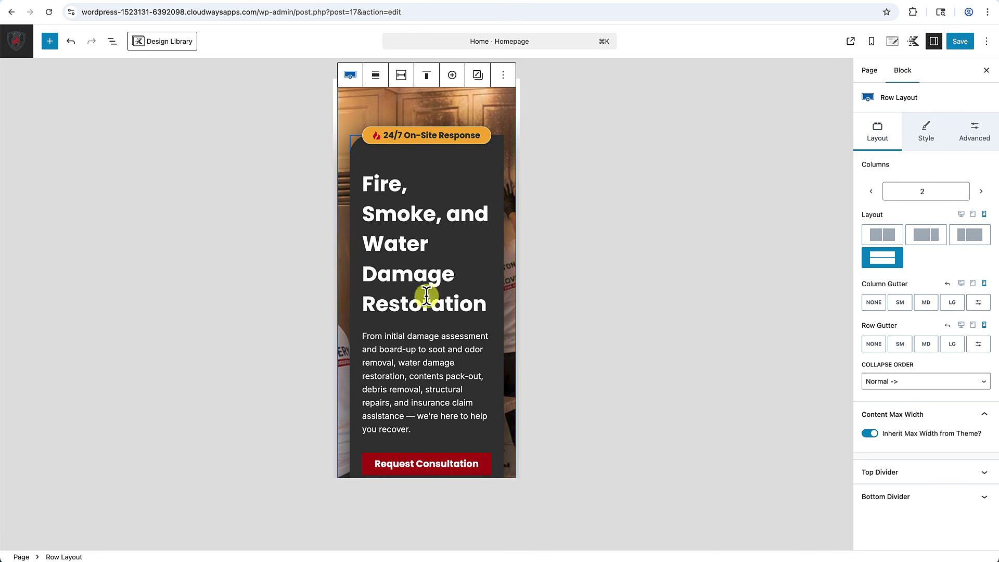
scroll(415, 288, "down", 4)
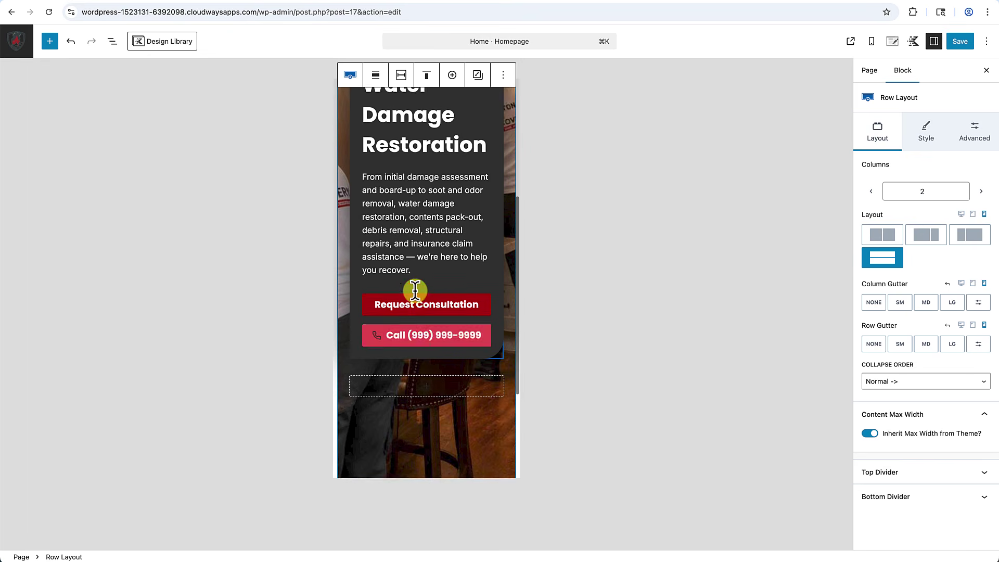
scroll(414, 290, "up", 2)
scroll(411, 338, "down", 1)
scroll(411, 363, "up", 3)
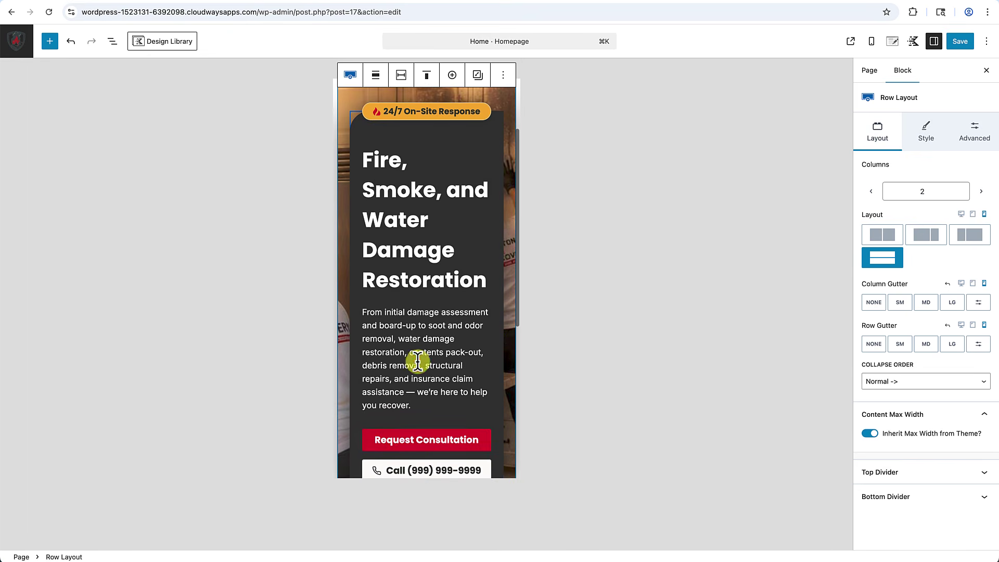
scroll(421, 225, "up", 1)
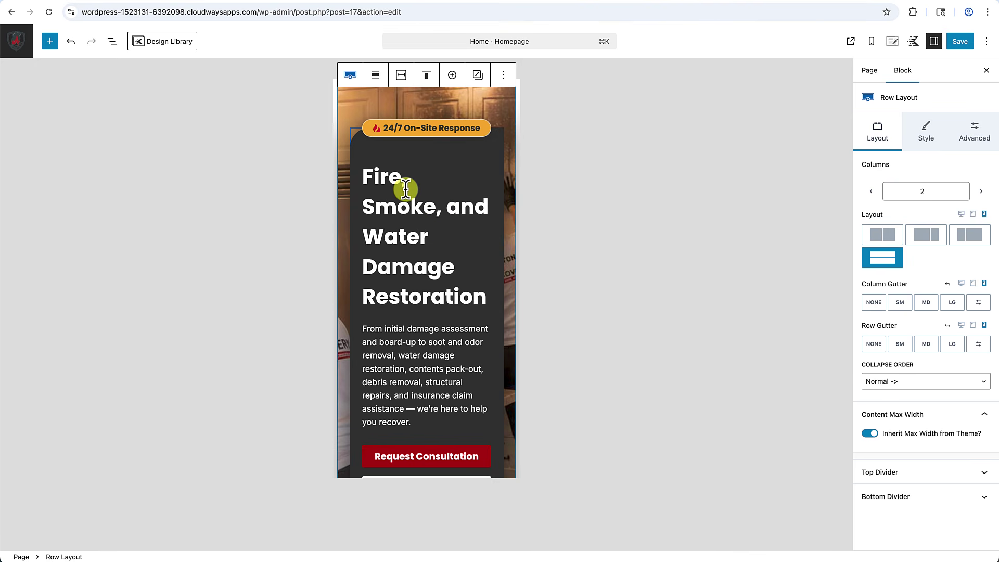
left_click(390, 177)
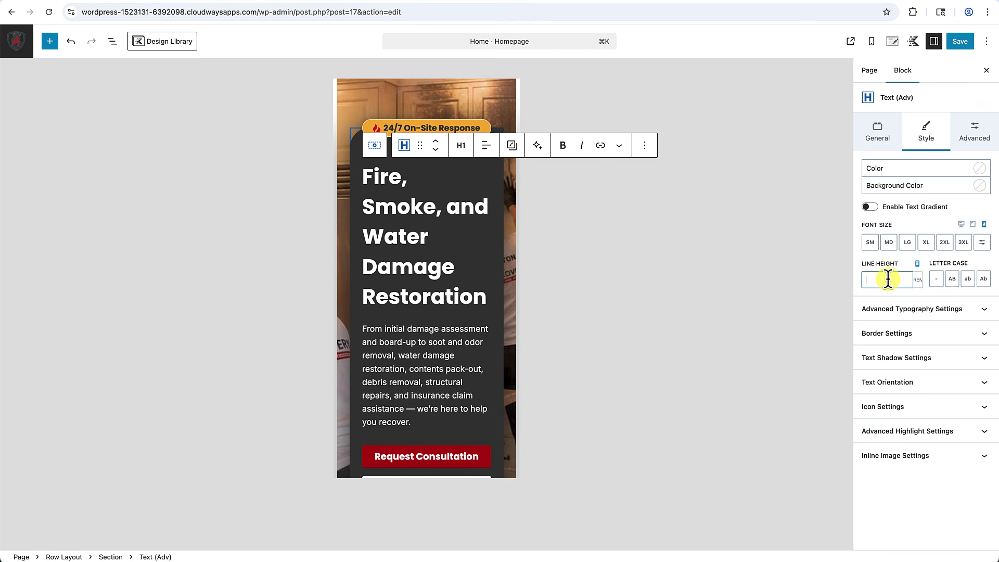
For mobile, set the heading's Font Size to XL and its Line Height to 2.8.
type("2")
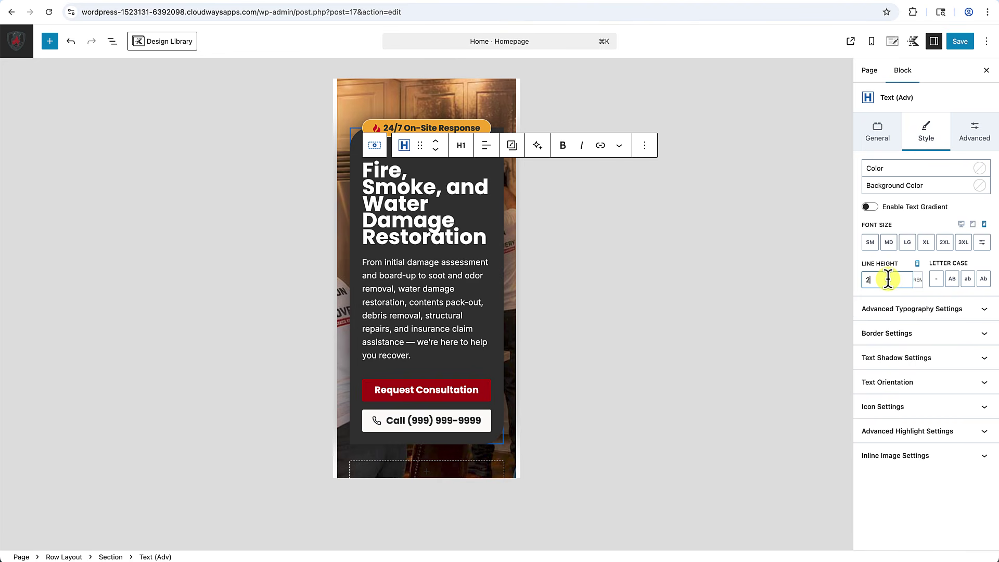
key("BackSpace")
type("3")
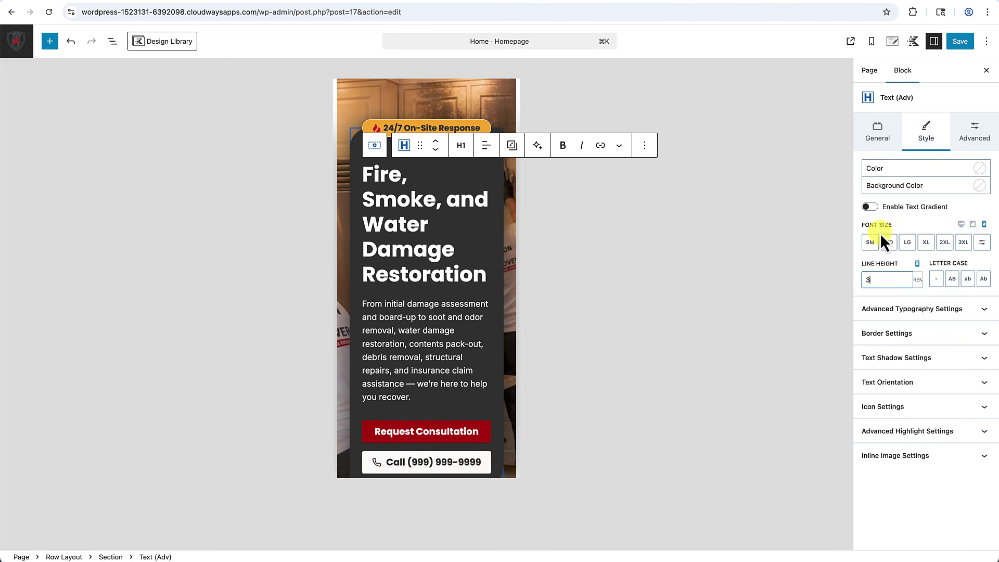
left_click(909, 243)
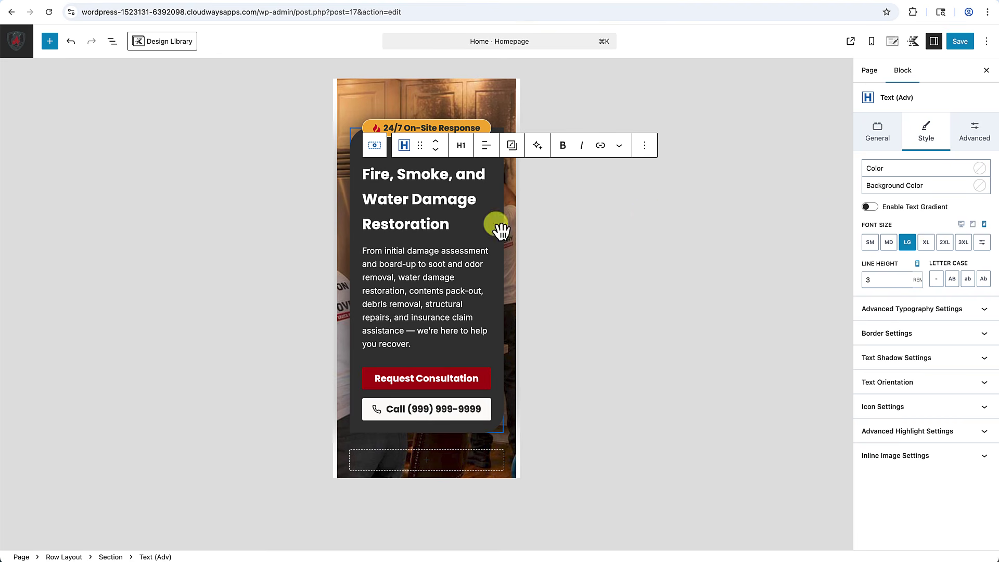
left_click(922, 243)
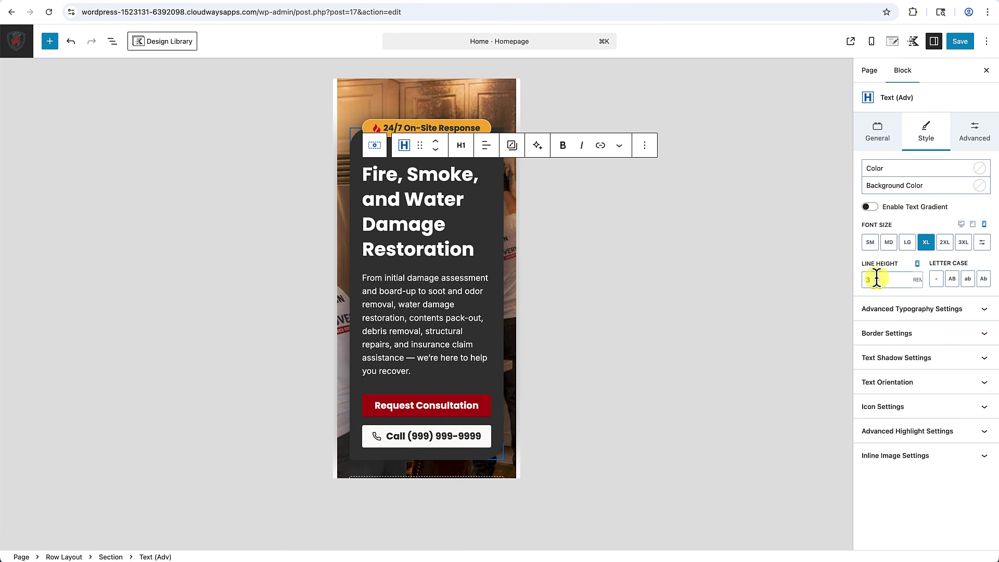
left_click(879, 279)
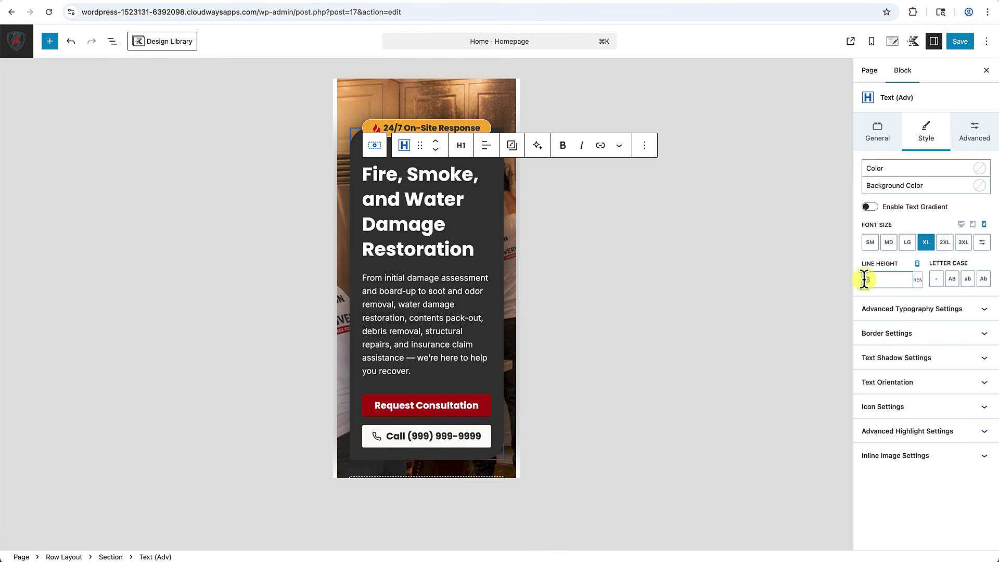
type("2")
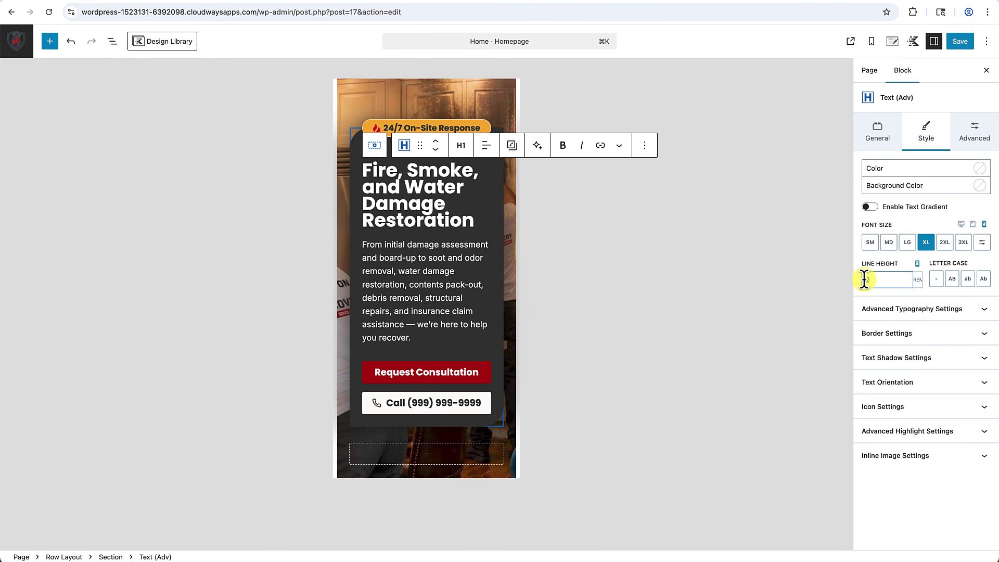
type(".8")
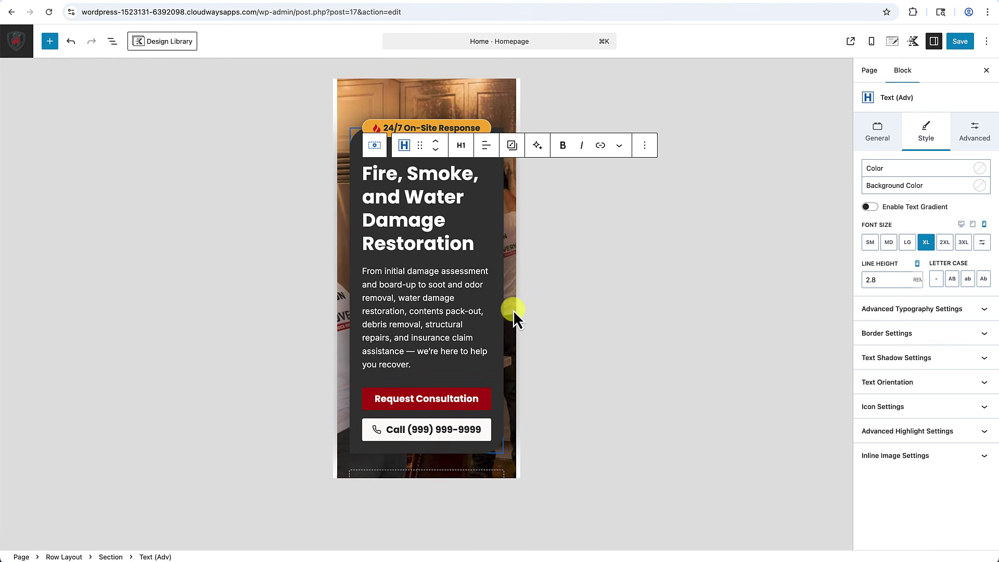
left_click(511, 92)
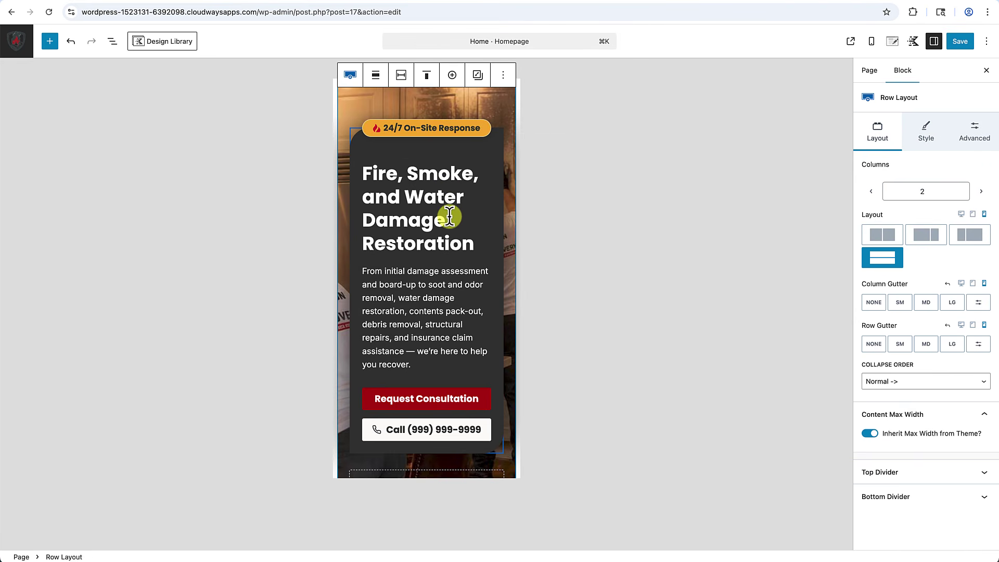
Set the hero heading's top margin to LG in its Advanced settings, then select the row.
scroll(395, 347, "down", 5)
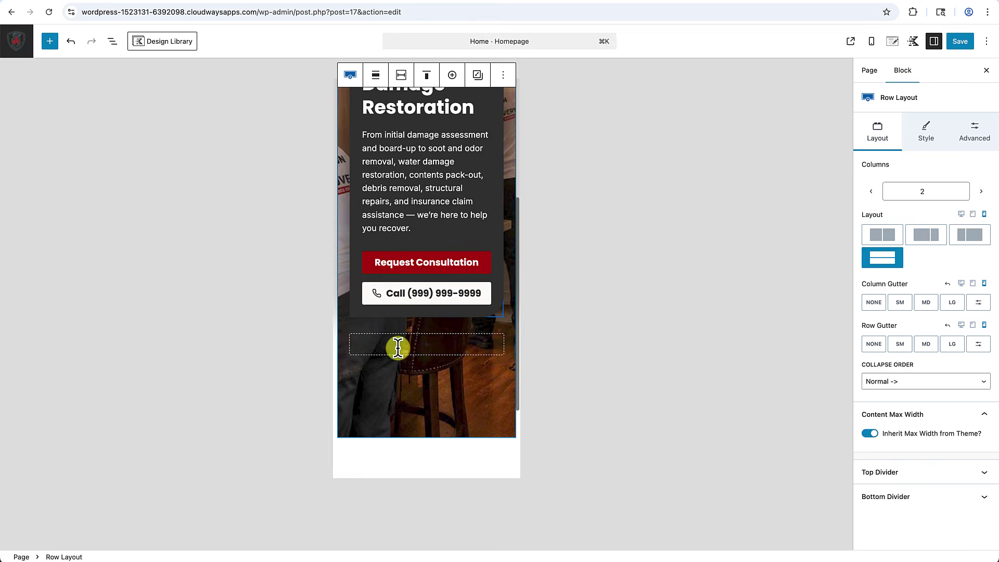
scroll(398, 348, "up", 6)
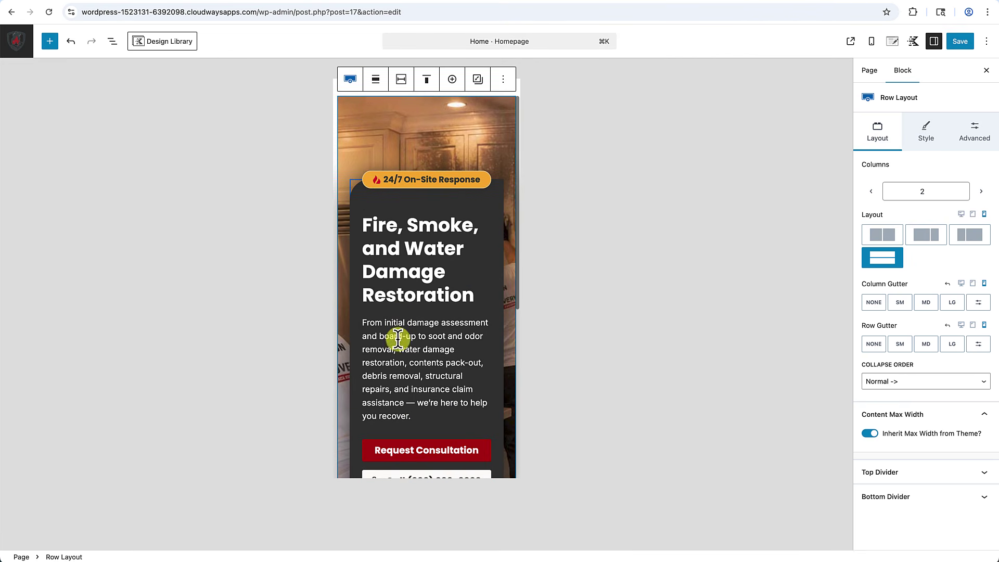
scroll(431, 217, "down", 1)
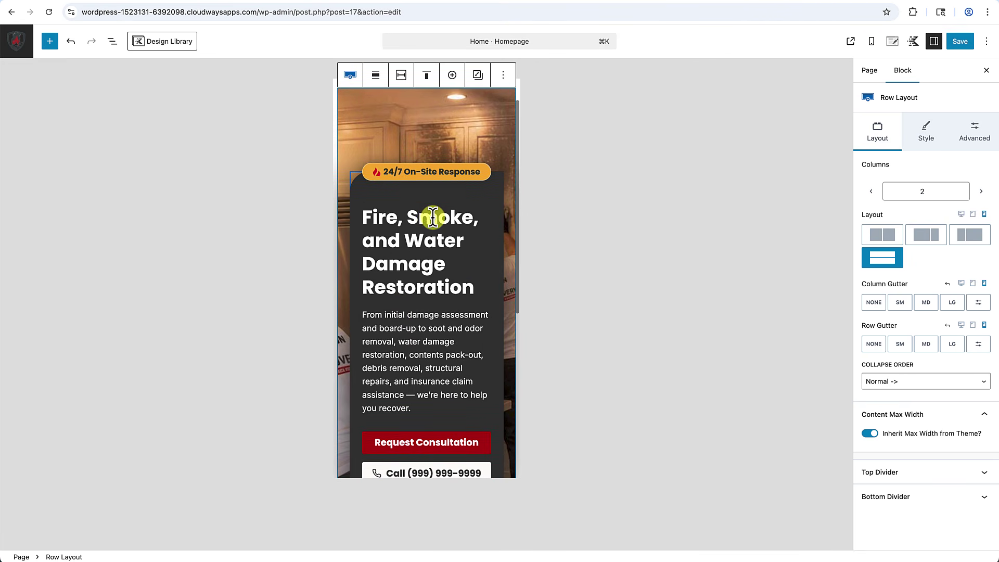
left_click(435, 246)
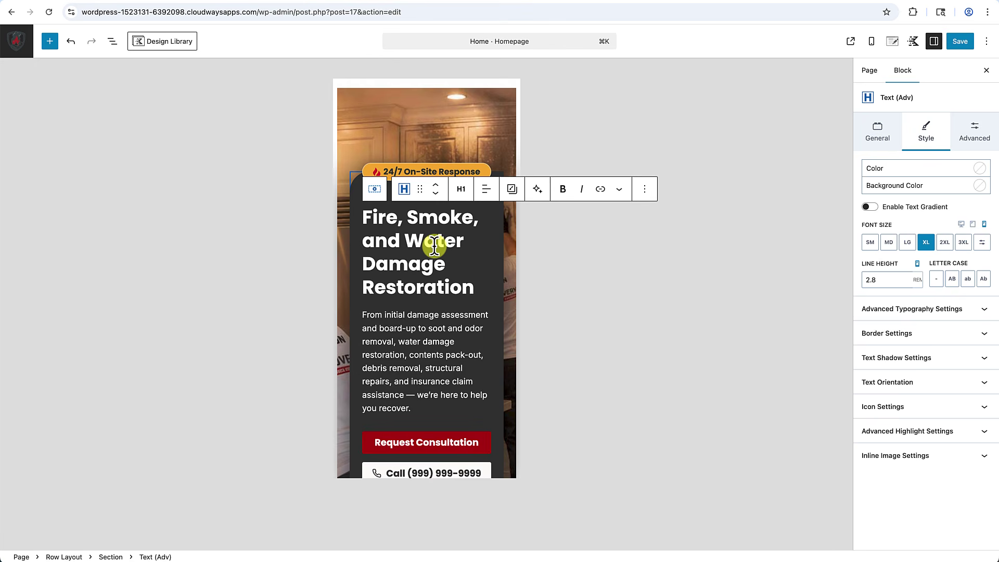
left_click(968, 135)
left_click(880, 241)
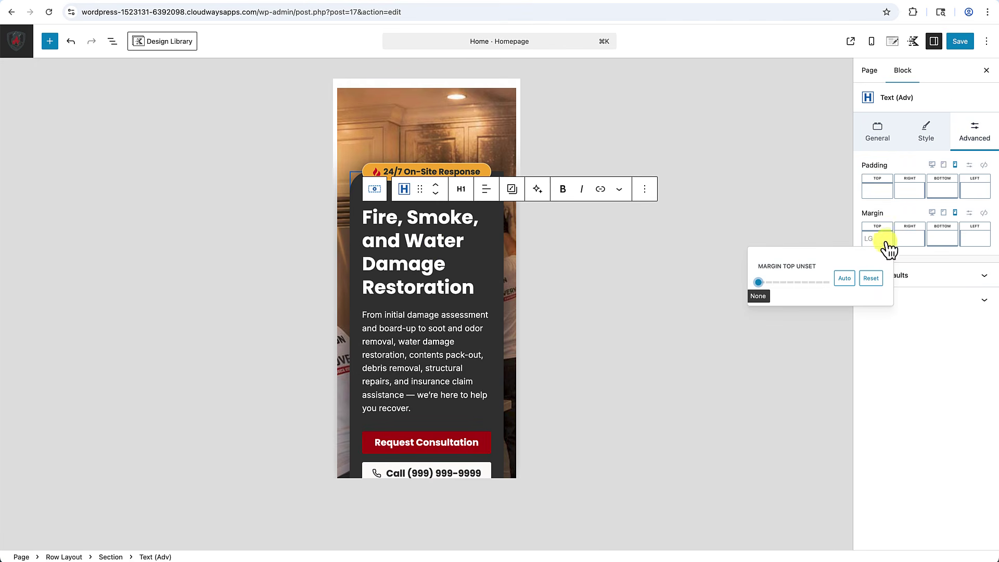
left_click_drag(762, 283, 788, 287)
left_click(504, 120)
left_click(503, 120)
Review the hero row and switch the editor preview to desktop width.
scroll(477, 314, "down", 2)
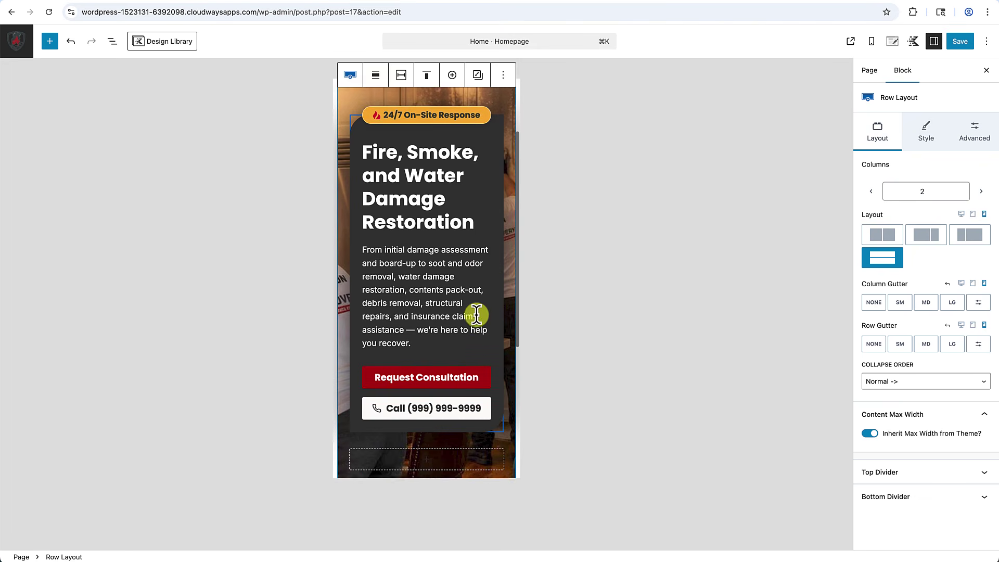
scroll(477, 315, "up", 1)
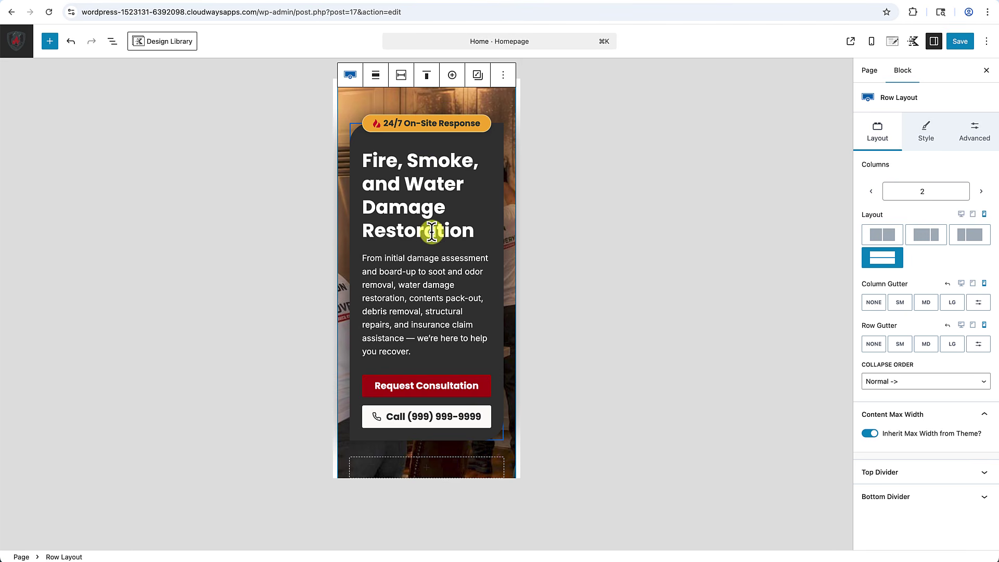
scroll(432, 231, "down", 1)
scroll(428, 252, "down", 1)
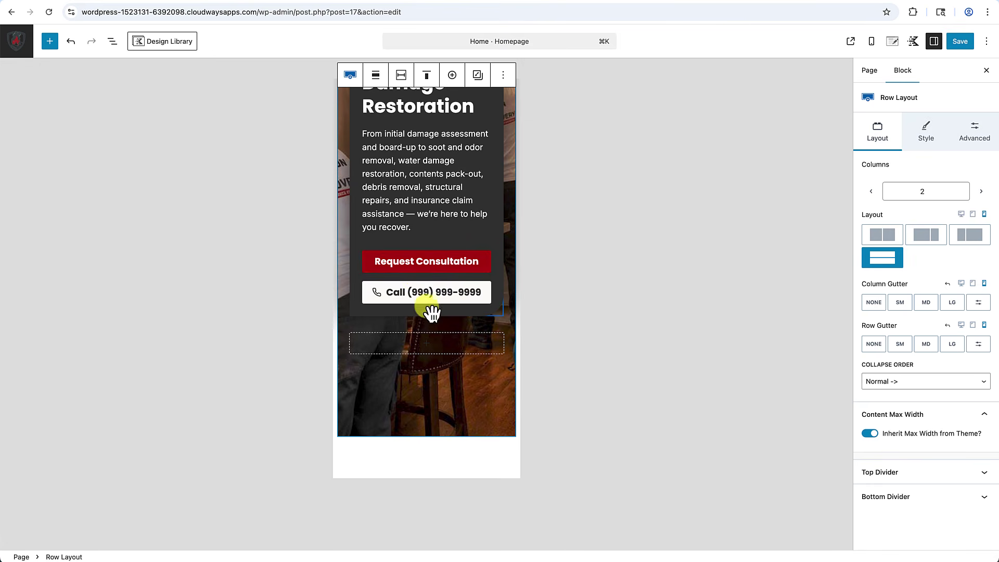
scroll(425, 292, "up", 1)
scroll(423, 284, "up", 3)
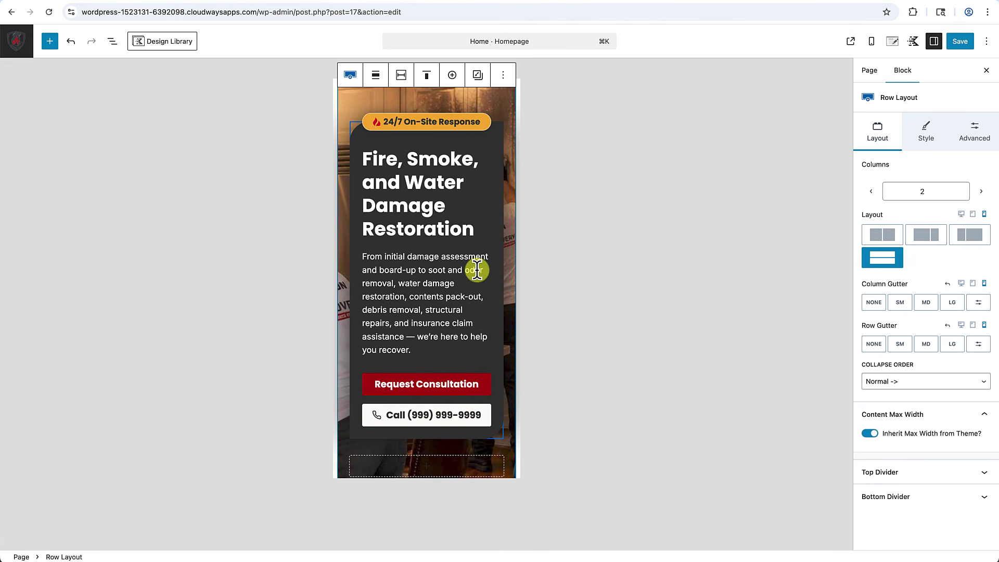
scroll(477, 269, "up", 2)
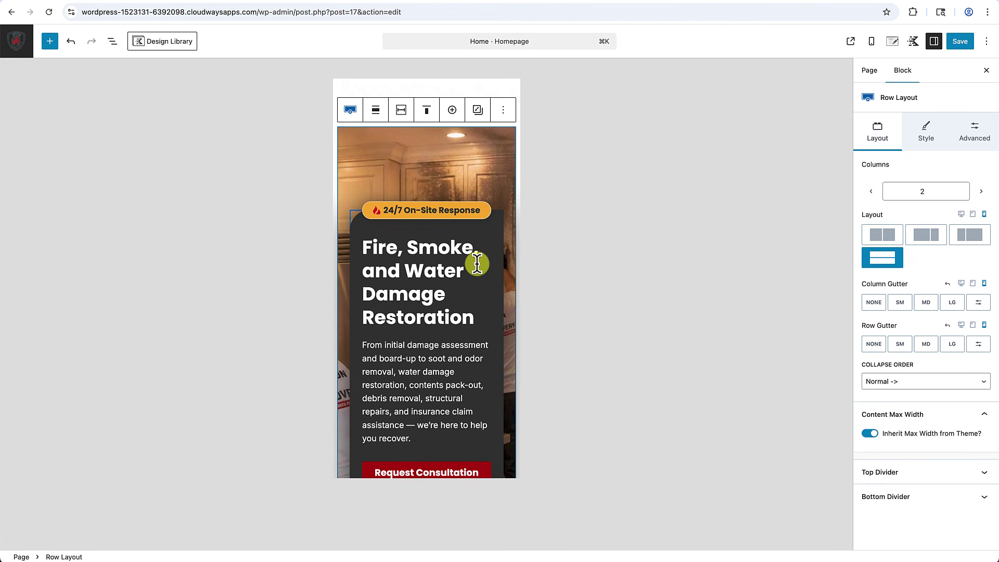
left_click(963, 215)
Check the hero in the tablet preview, then return to the mobile preview.
scroll(673, 308, "down", 4)
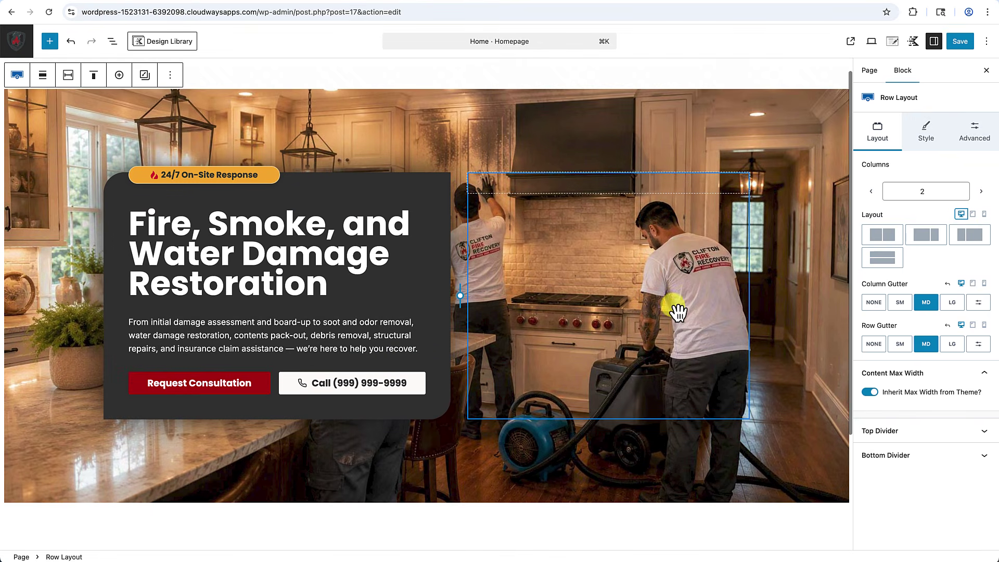
scroll(673, 307, "up", 3)
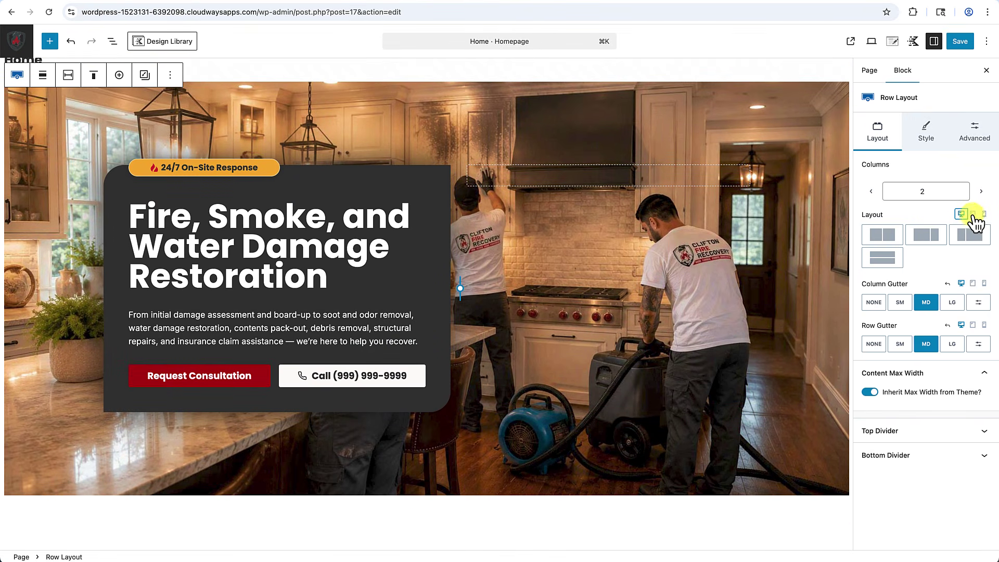
left_click(973, 214)
left_click(984, 215)
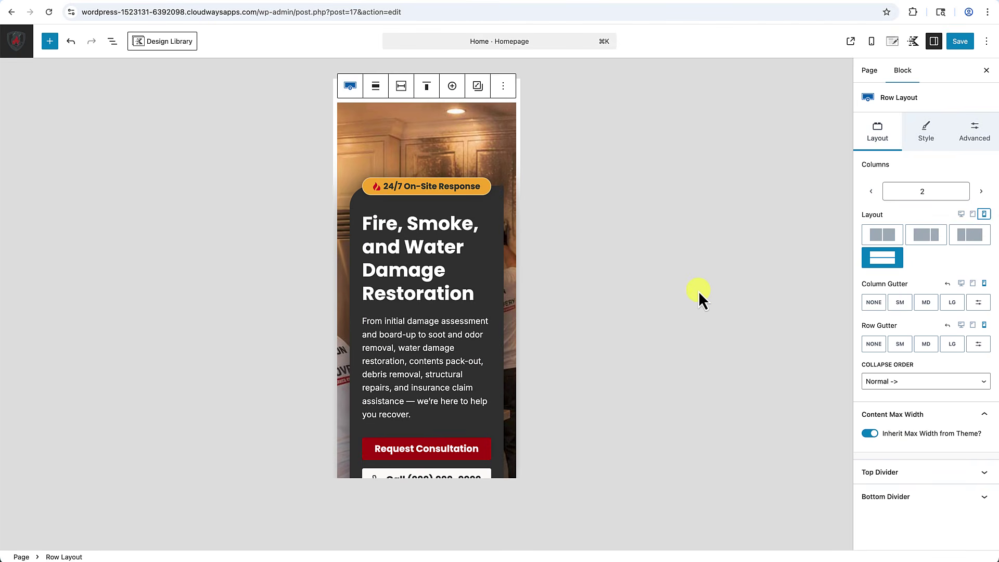
scroll(472, 328, "down", 4)
scroll(472, 328, "up", 5)
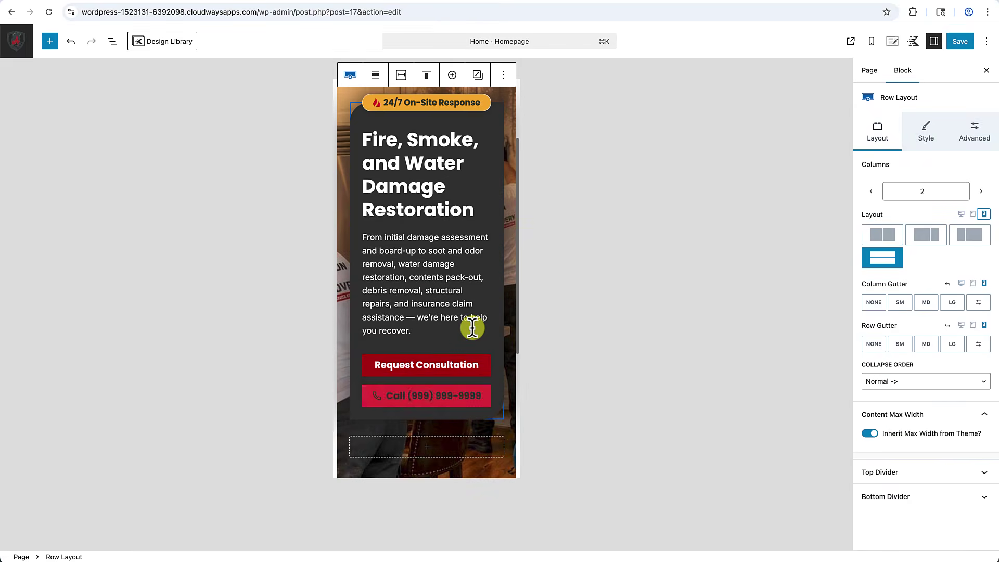
scroll(472, 328, "down", 5)
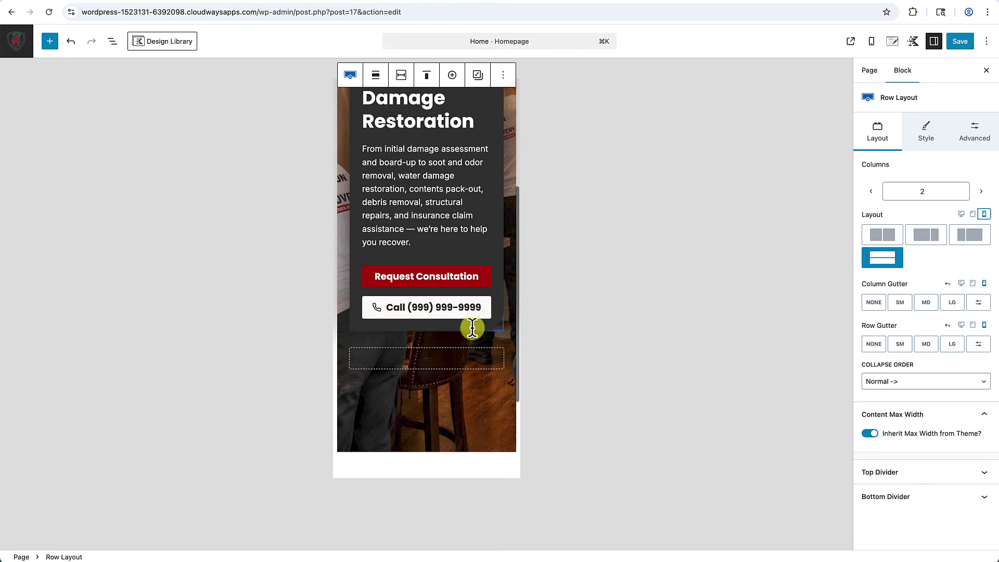
scroll(455, 361, "up", 4)
scroll(456, 361, "up", 1)
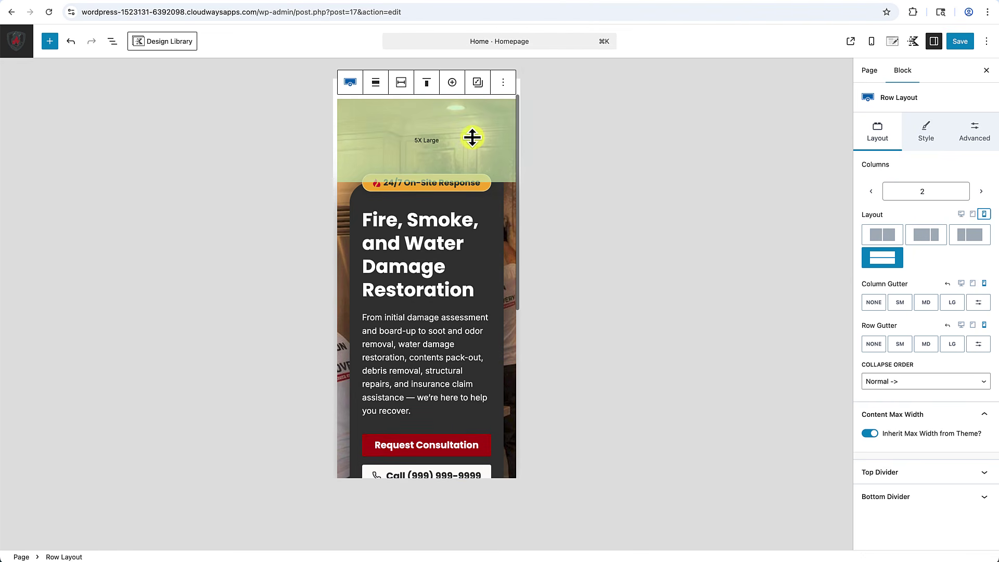
Drag the row's mobile top padding from 5X Large to 3X Large, save, and view the live homepage.
mouse_move(448, 155)
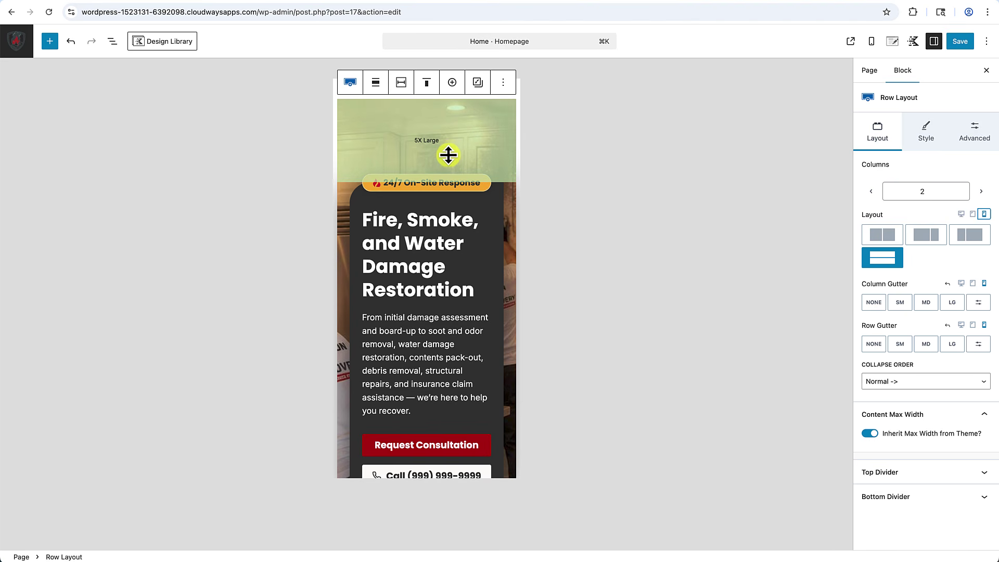
left_click_drag(447, 158, 449, 133)
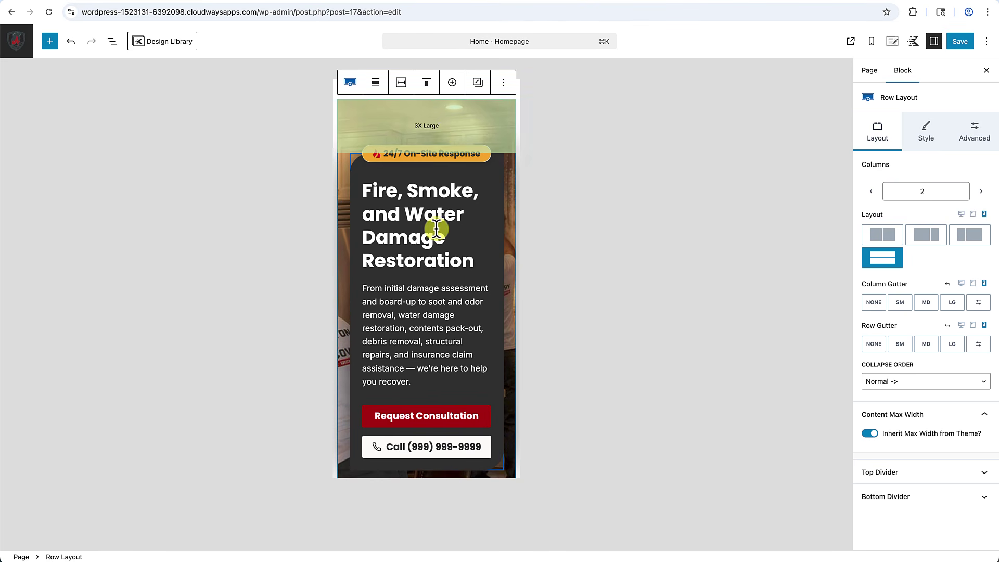
scroll(439, 232, "down", 5)
mouse_move(420, 359)
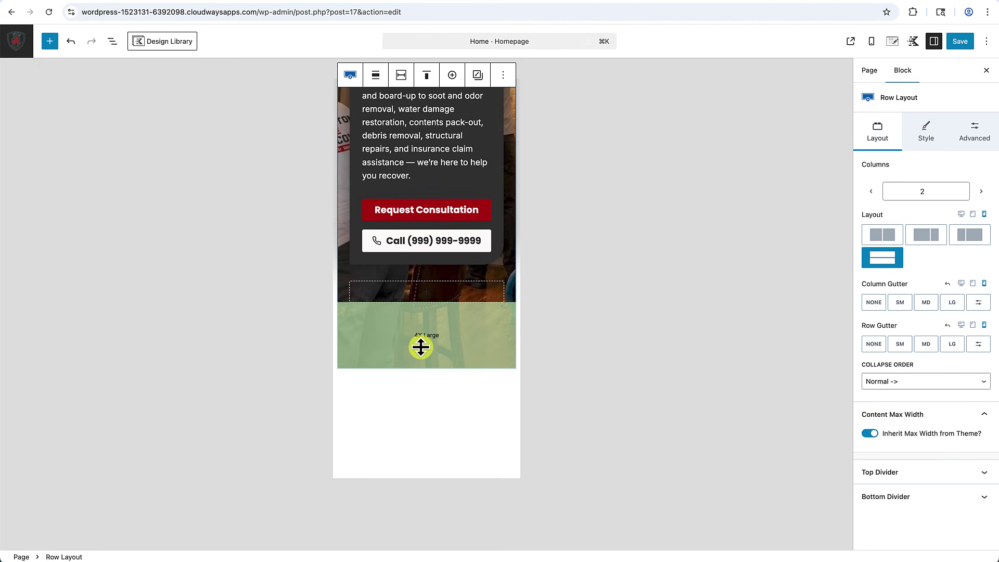
scroll(419, 312, "up", 5)
left_click(960, 41)
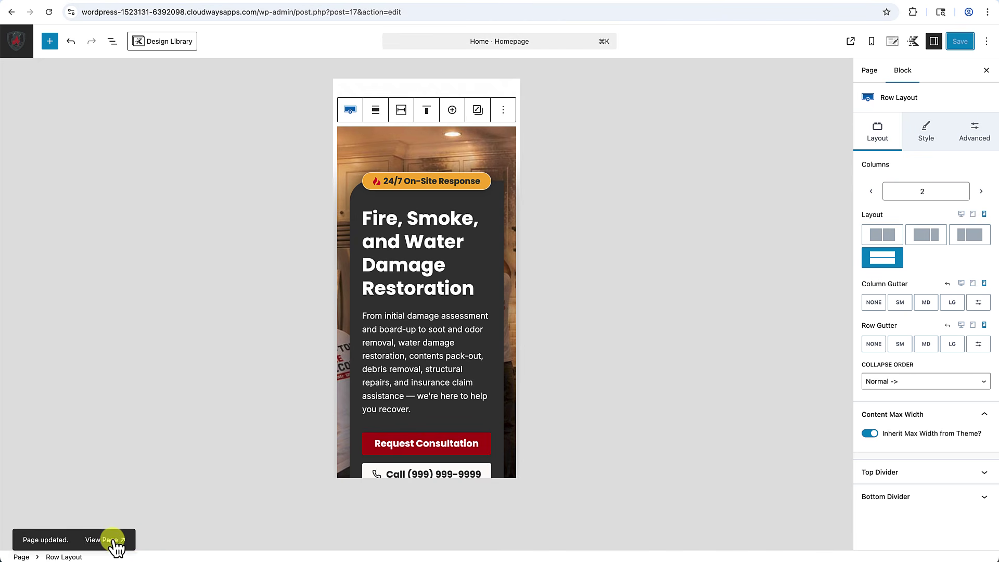
left_click(111, 540)
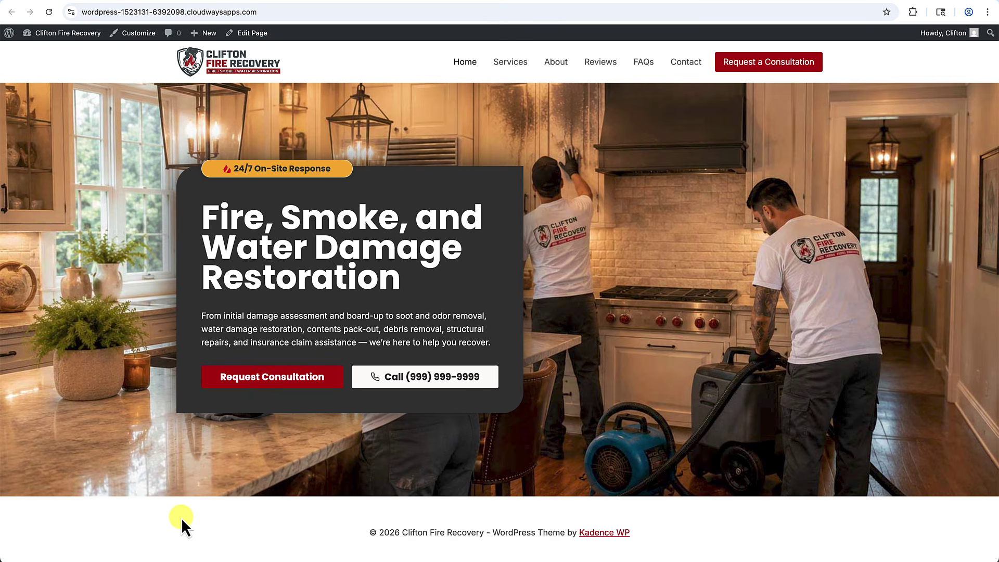
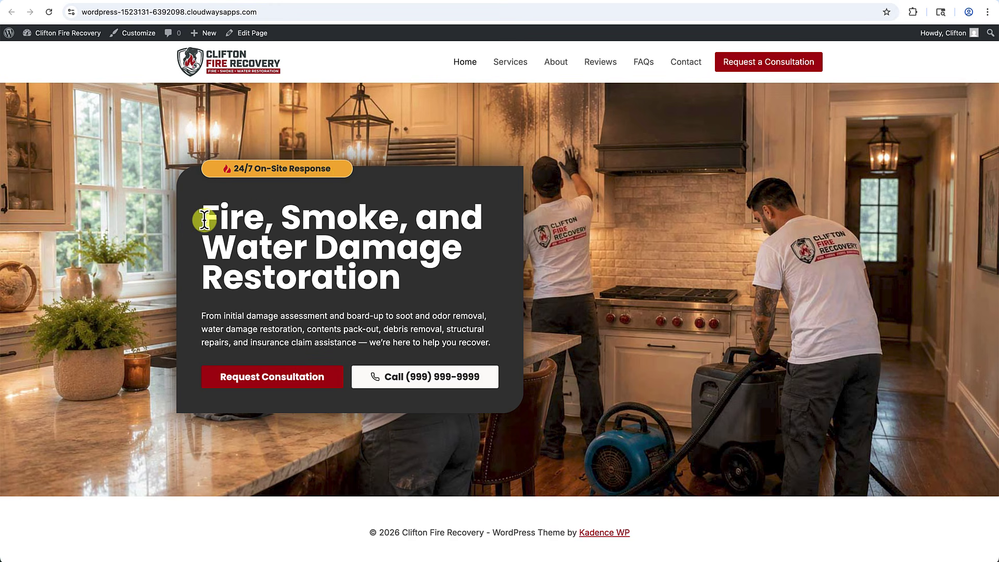
Select and deselect the word 'Fire' in the hero heading, then open the Home page in the block editor.
left_click_drag(204, 220, 255, 224)
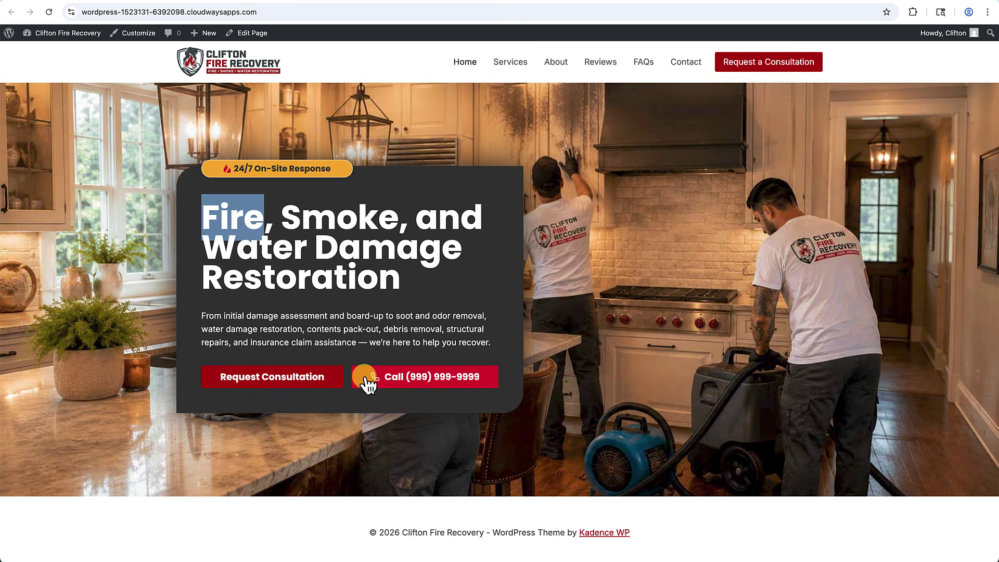
left_click(533, 425)
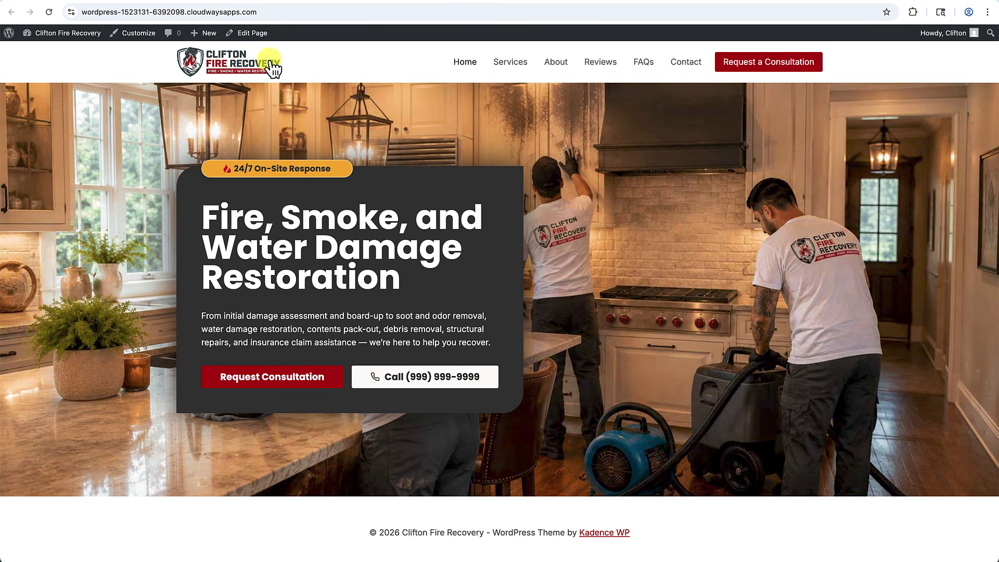
left_click(254, 33)
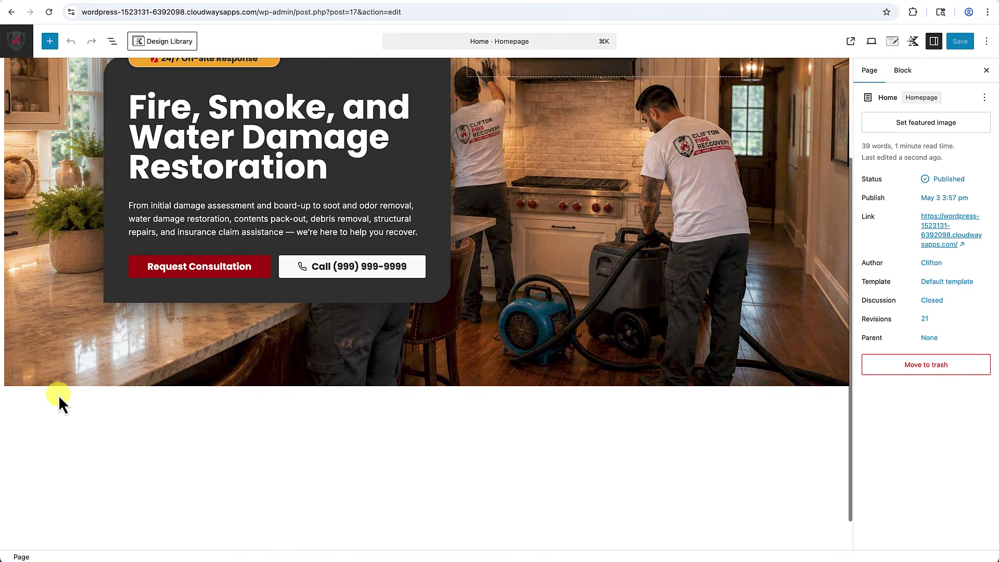
Insert a three-equal-column Row Layout below the hero at theme inner width with a light grey background.
left_click(58, 394)
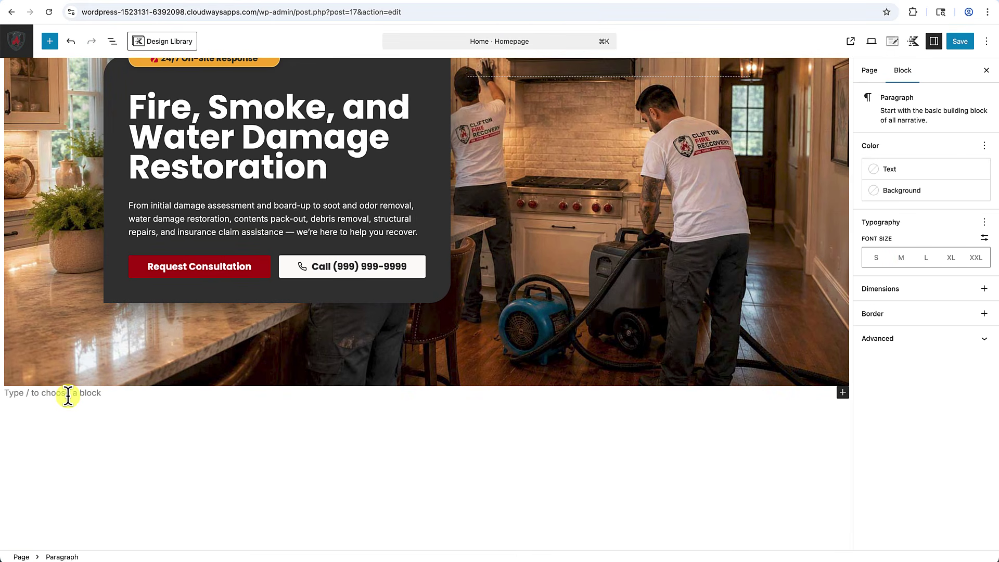
type("/")
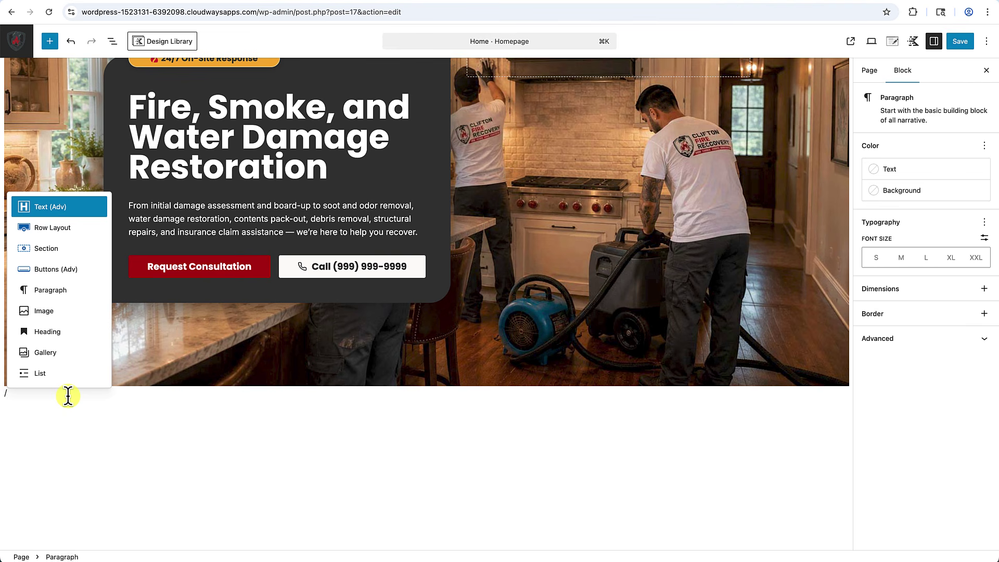
type("row")
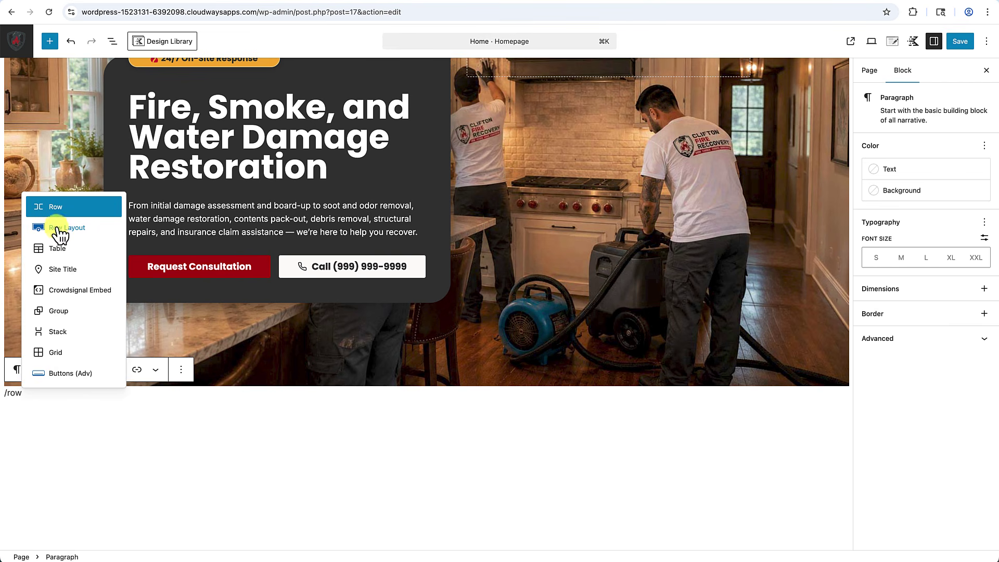
left_click(56, 229)
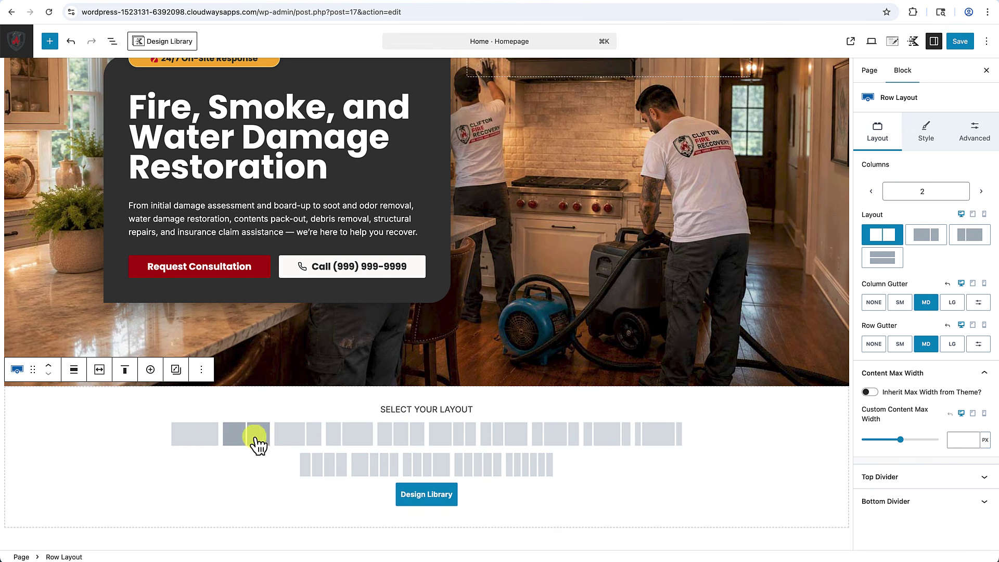
left_click(400, 433)
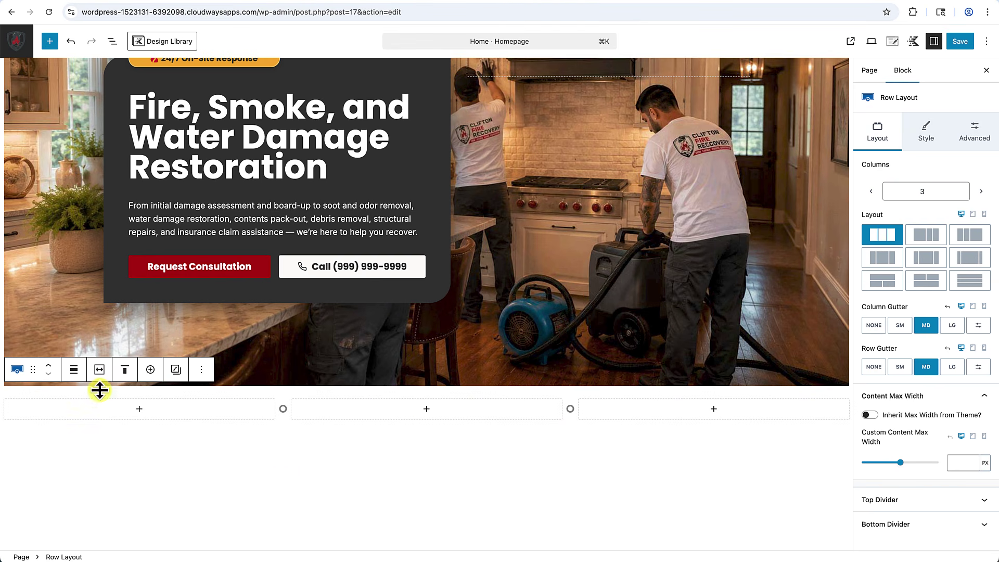
left_click(100, 371)
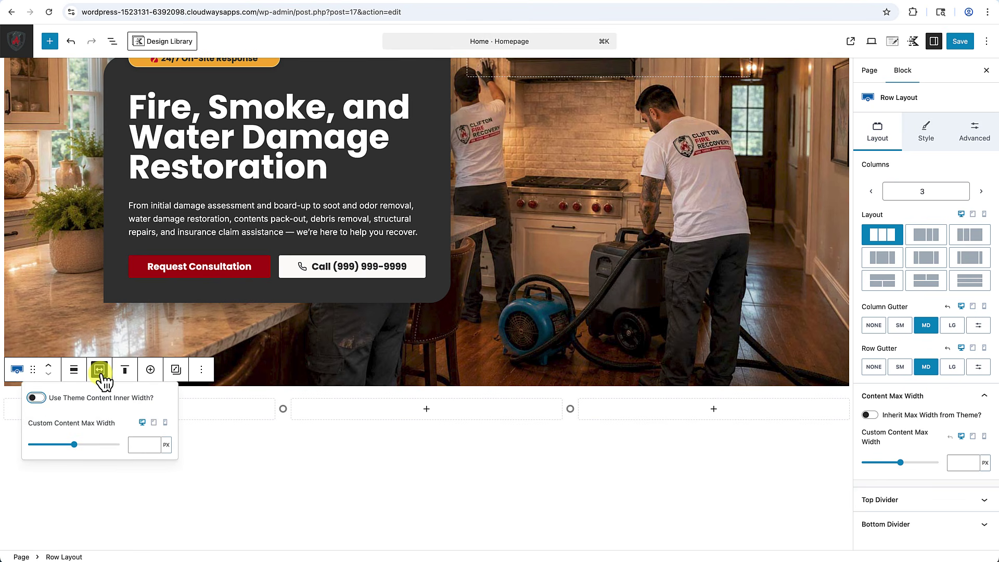
left_click(39, 398)
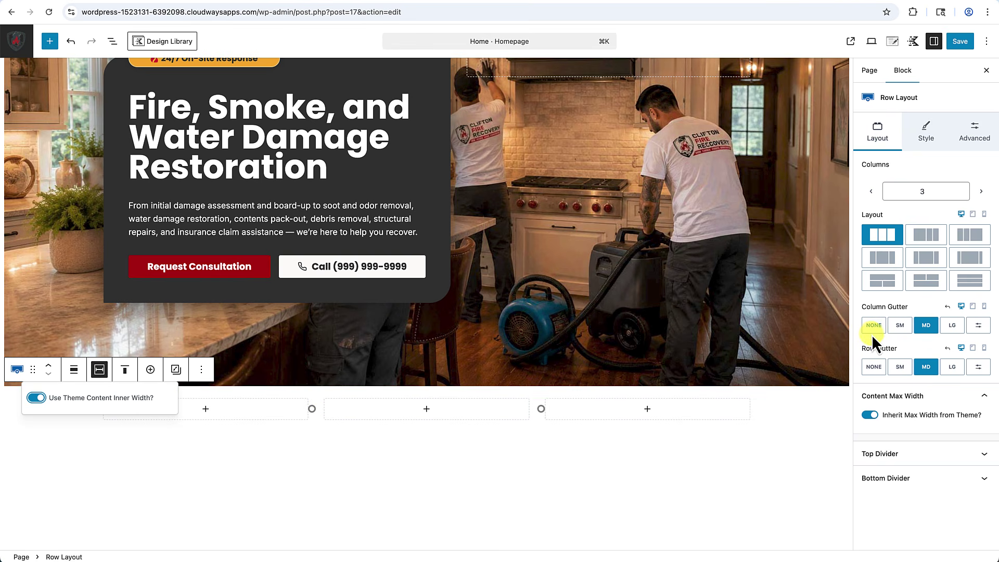
left_click(926, 135)
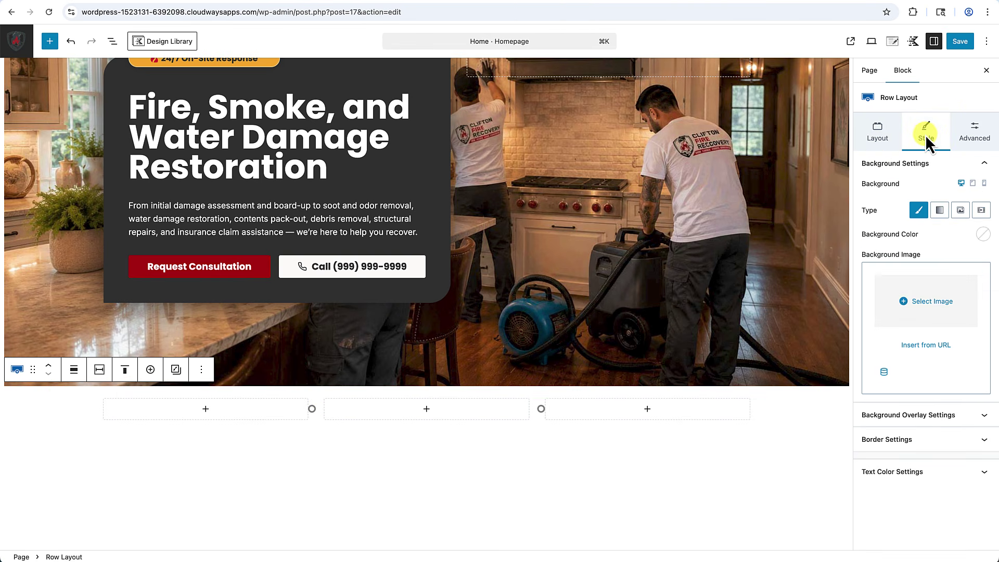
left_click(981, 237)
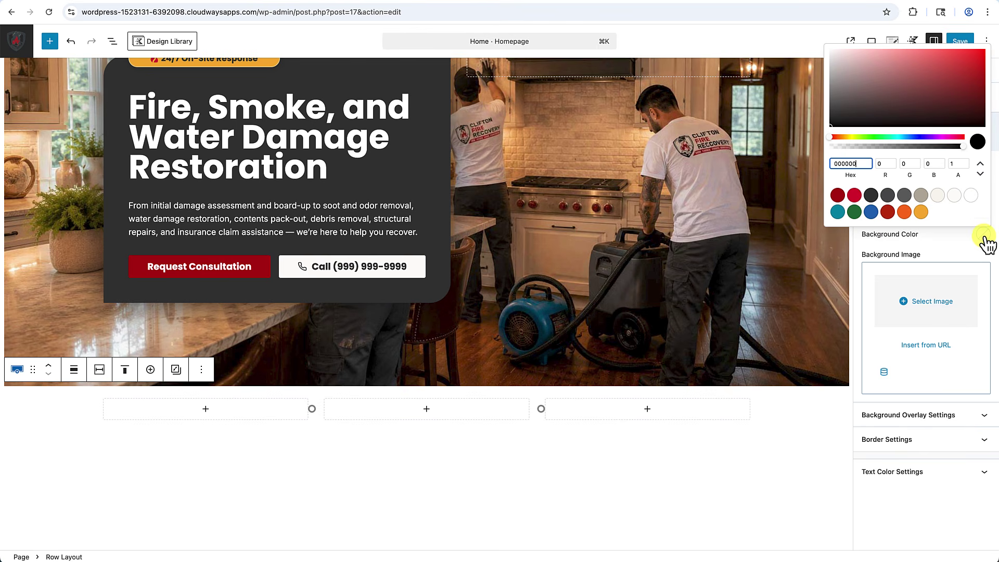
left_click(551, 510)
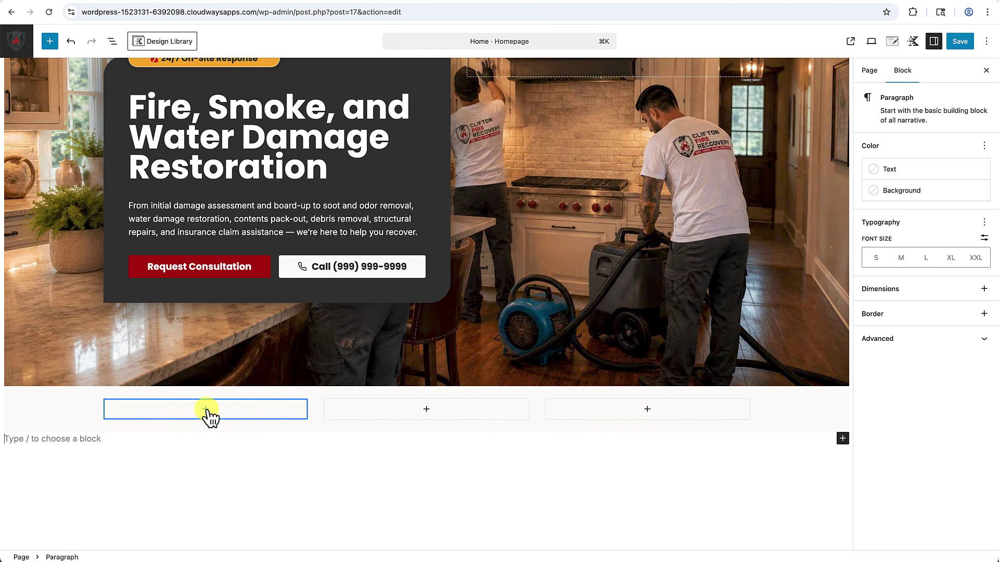
Add an H3 Text (Adv) heading '24/7 Emergency Response' in the first column at MD font size.
left_click(206, 409)
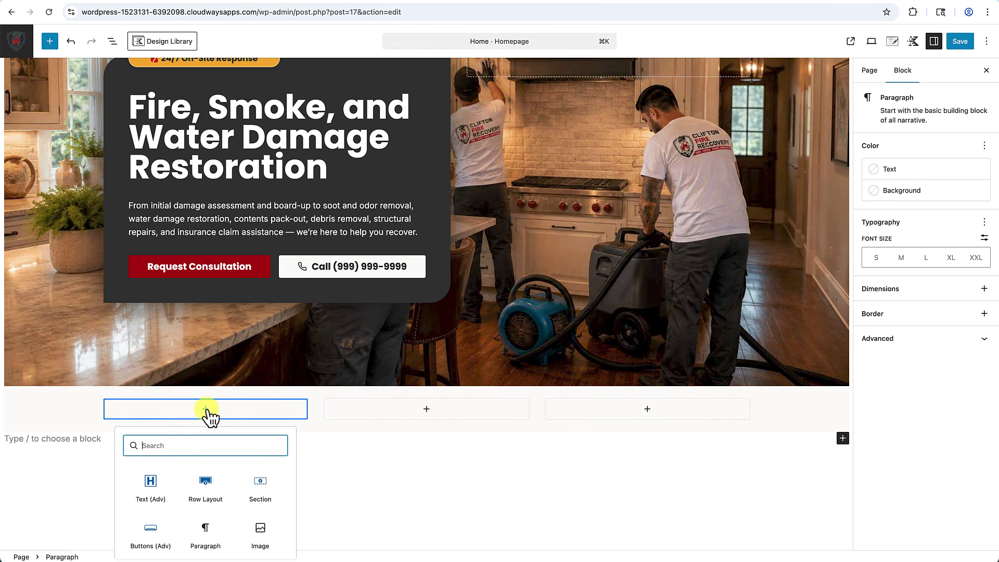
left_click(152, 492)
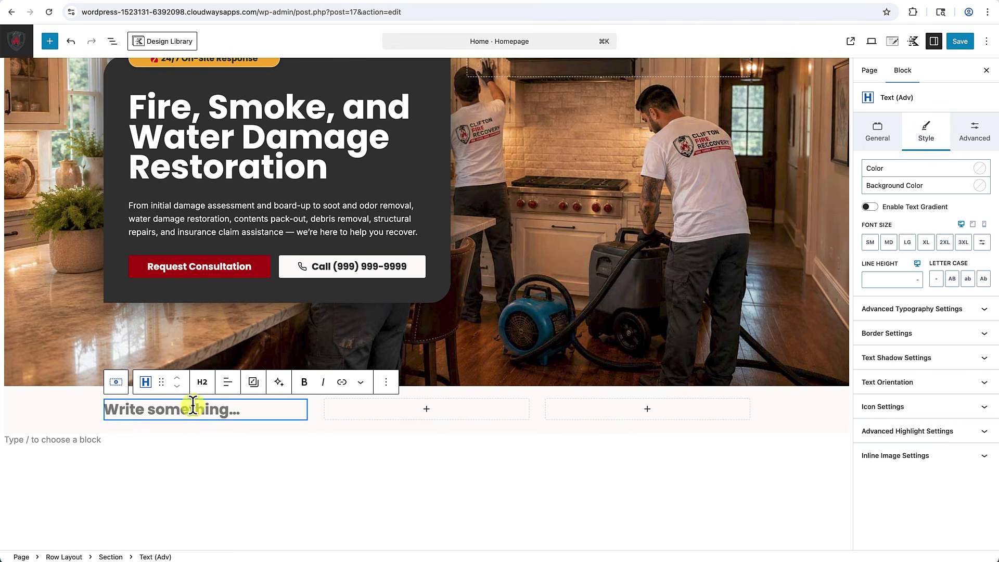
left_click(202, 383)
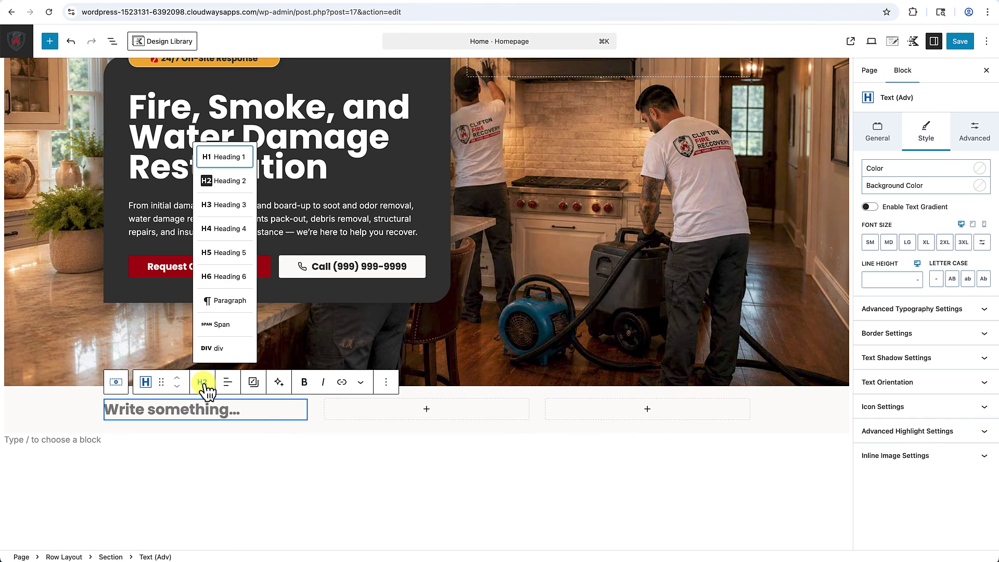
left_click(226, 200)
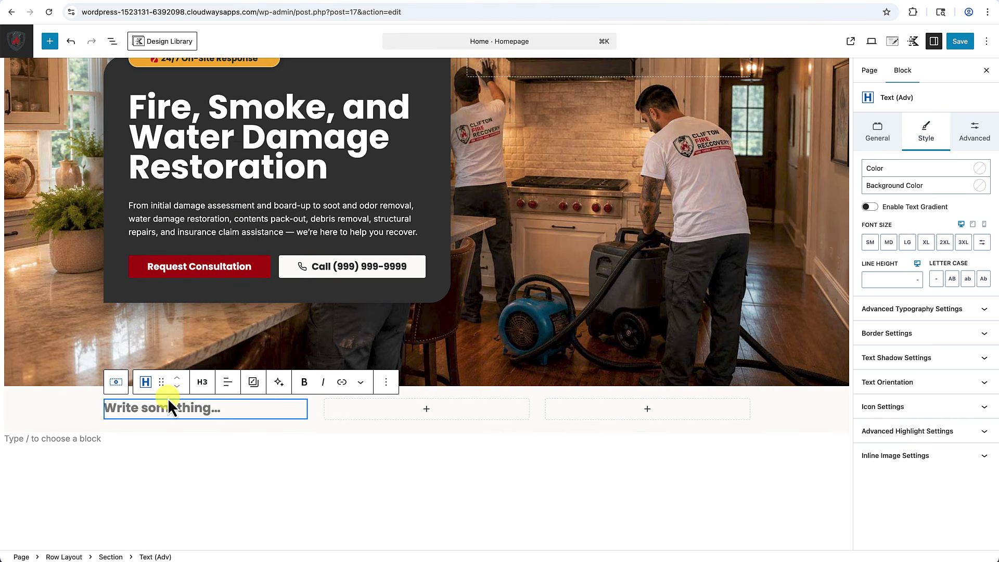
type("24/7 Emergency Response")
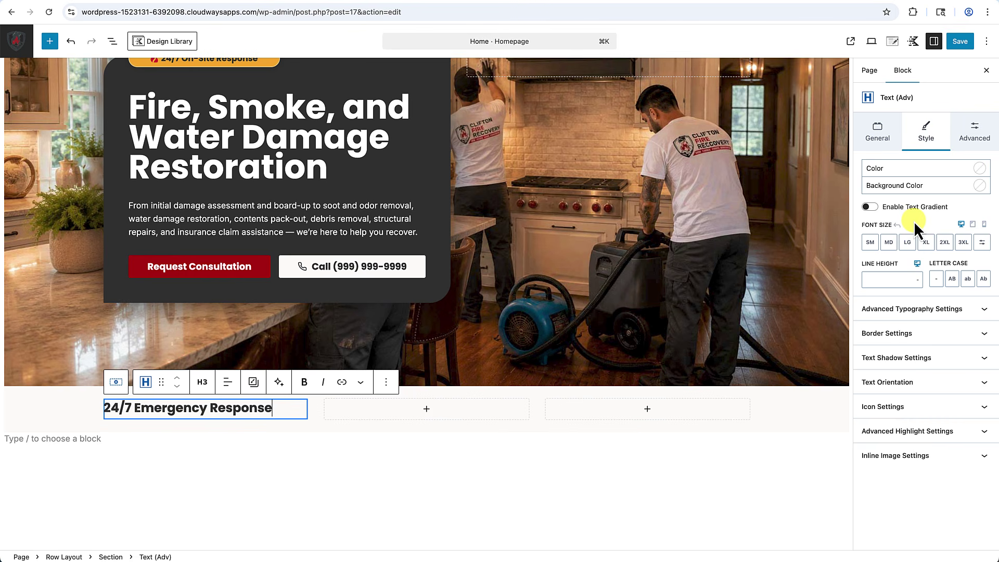
left_click(890, 243)
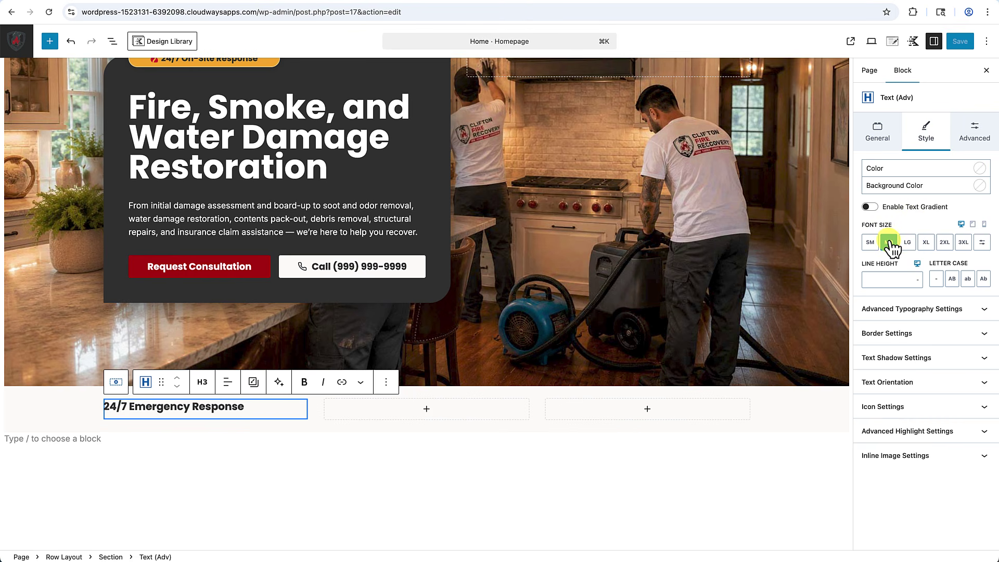
Put a red clock icon before the heading with XXS right padding.
left_click(889, 408)
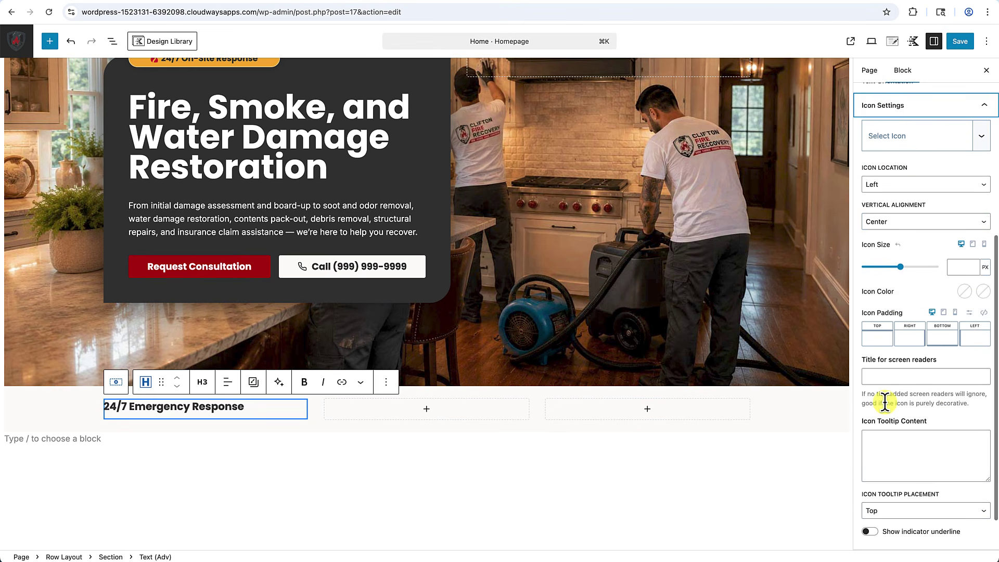
left_click(899, 148)
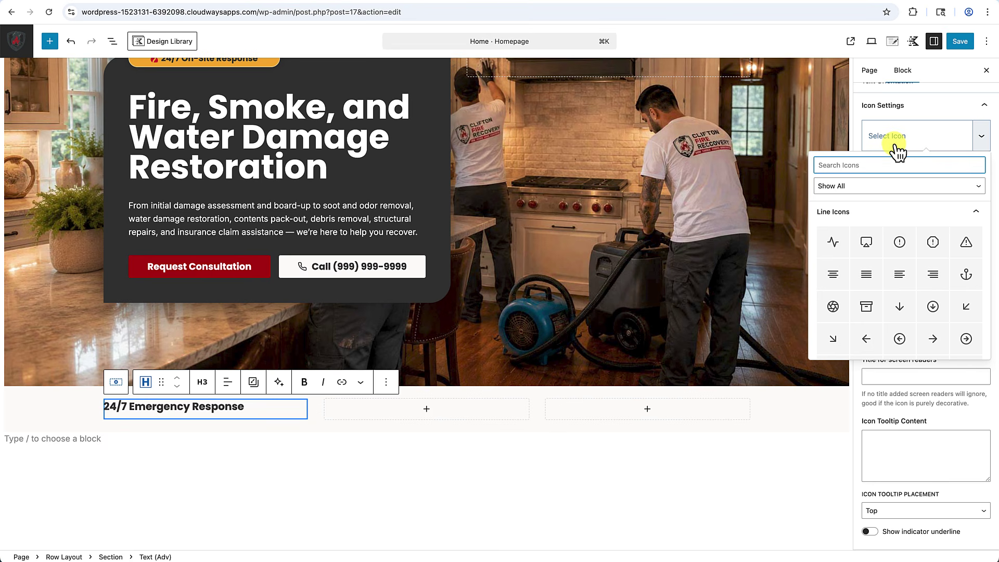
type("clock")
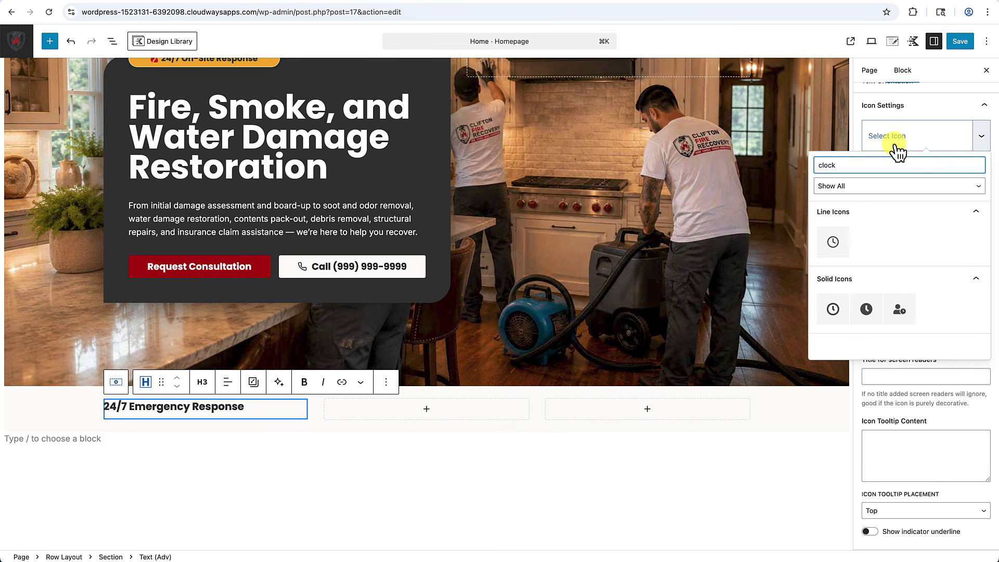
left_click(836, 244)
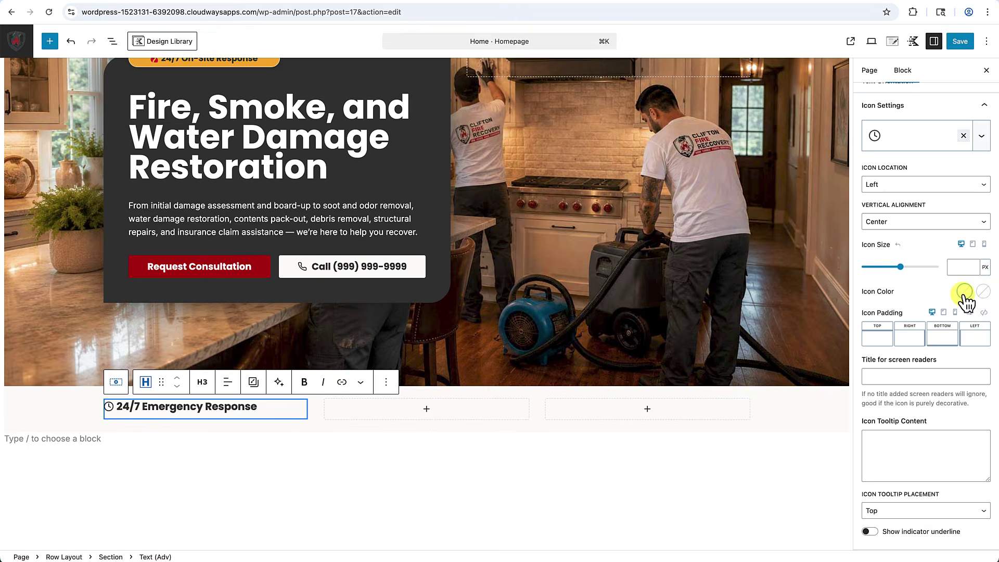
left_click(965, 291)
left_click(836, 254)
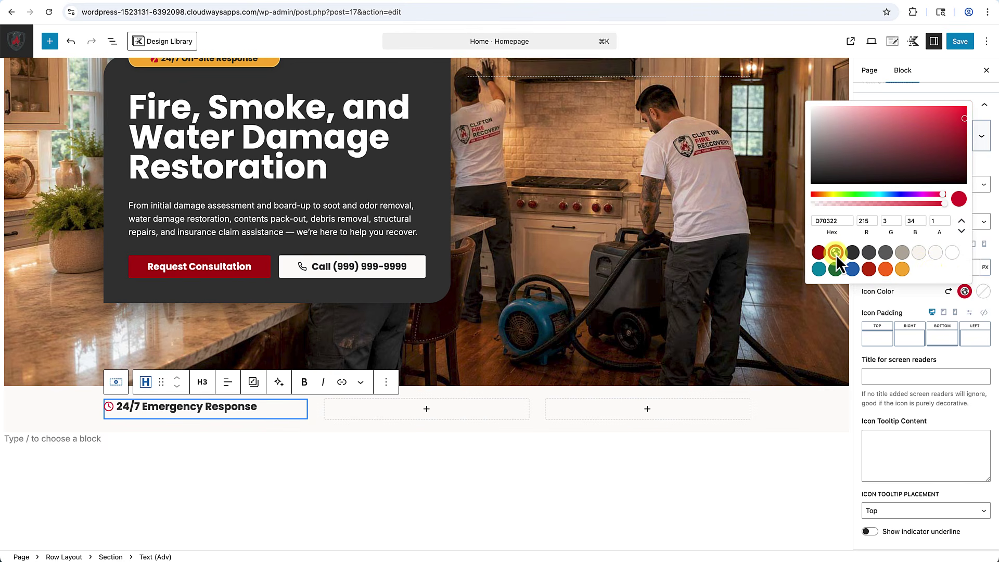
left_click(918, 297)
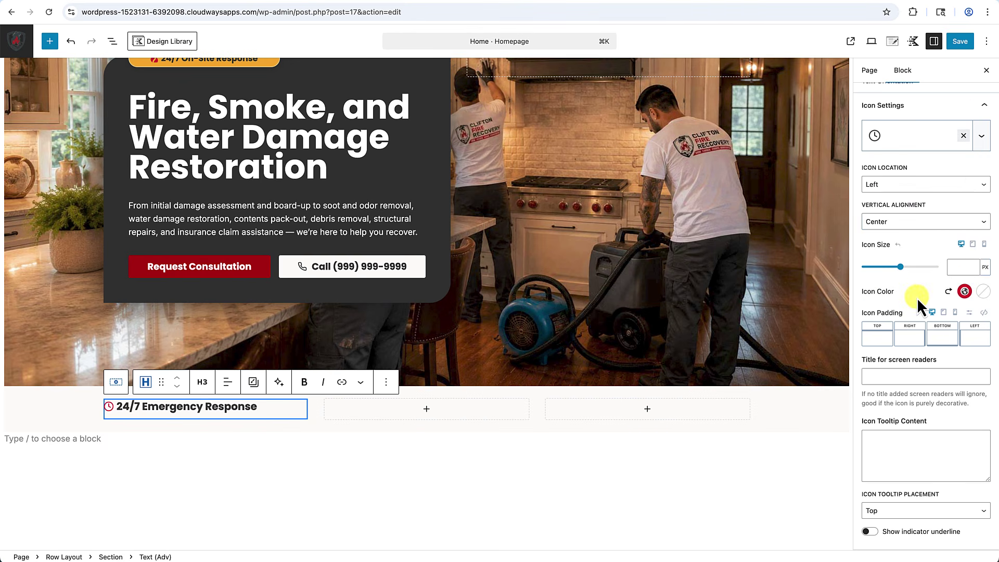
left_click(912, 344)
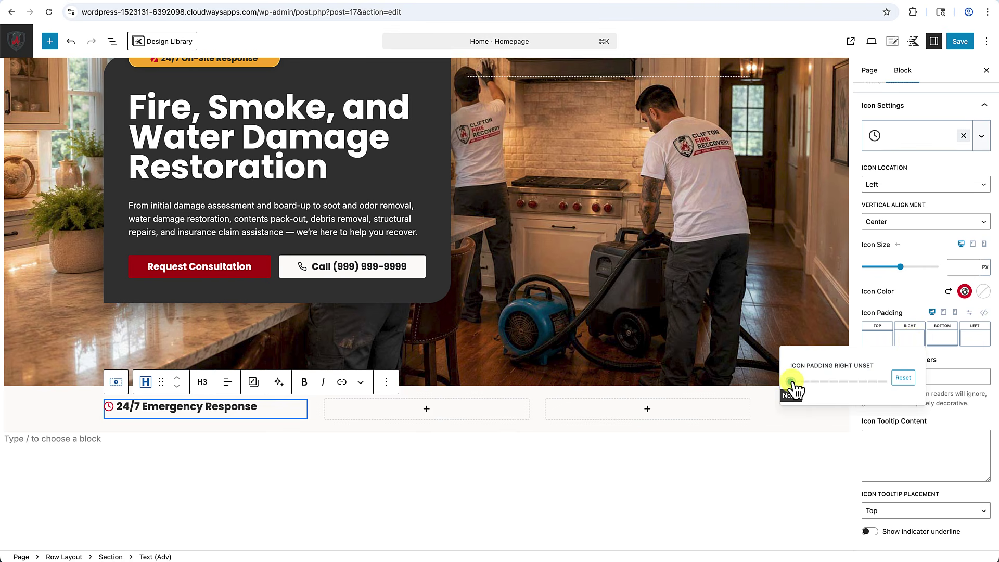
left_click_drag(795, 384, 802, 384)
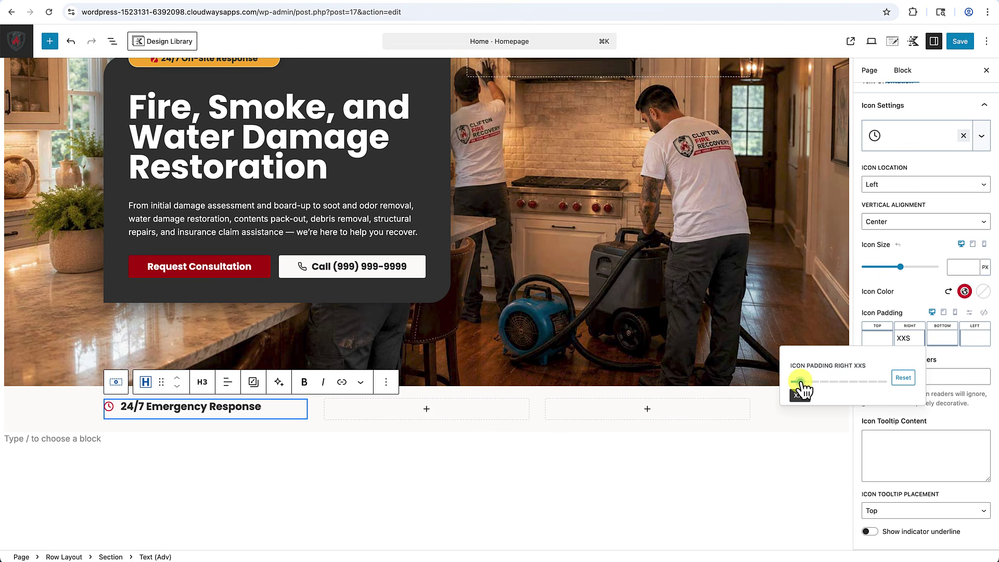
left_click(611, 460)
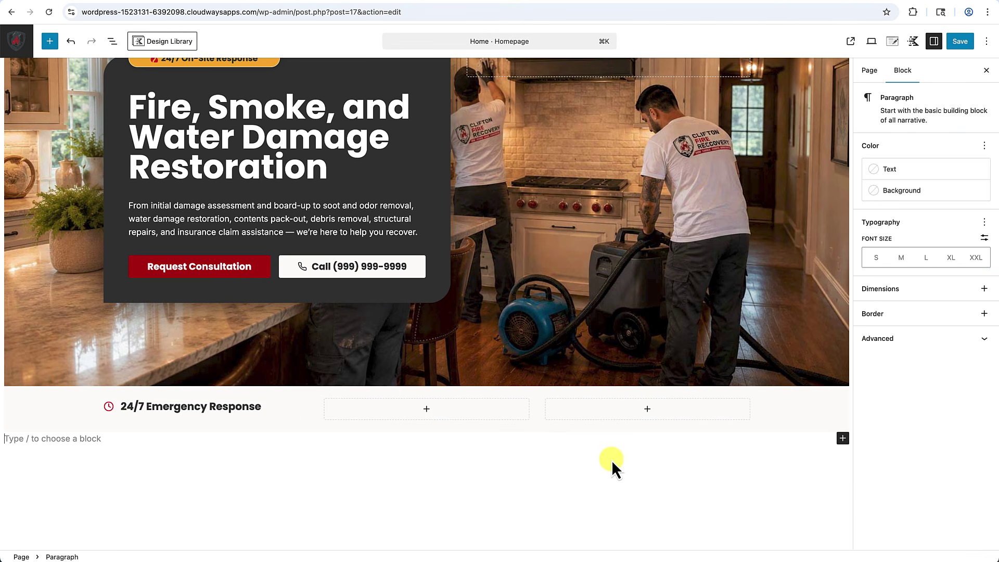
left_click(222, 408)
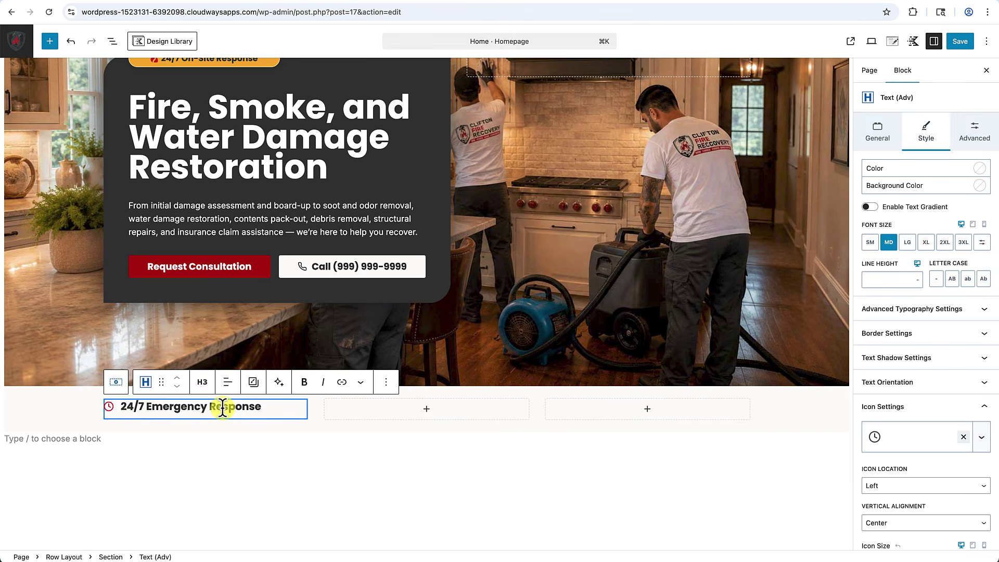
Copy the 24/7 Emergency Response heading into the empty middle and third columns.
left_click(386, 383)
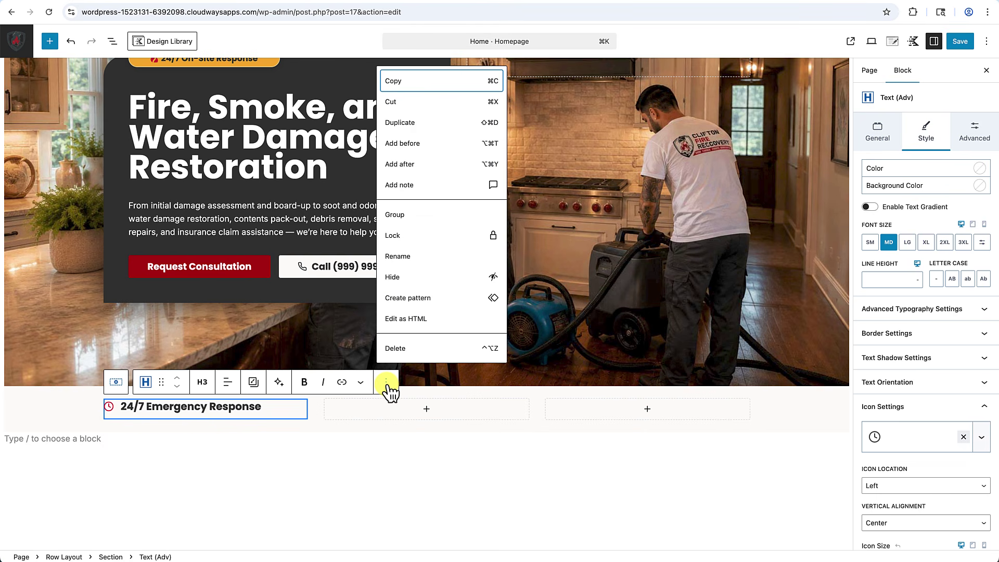
left_click(404, 83)
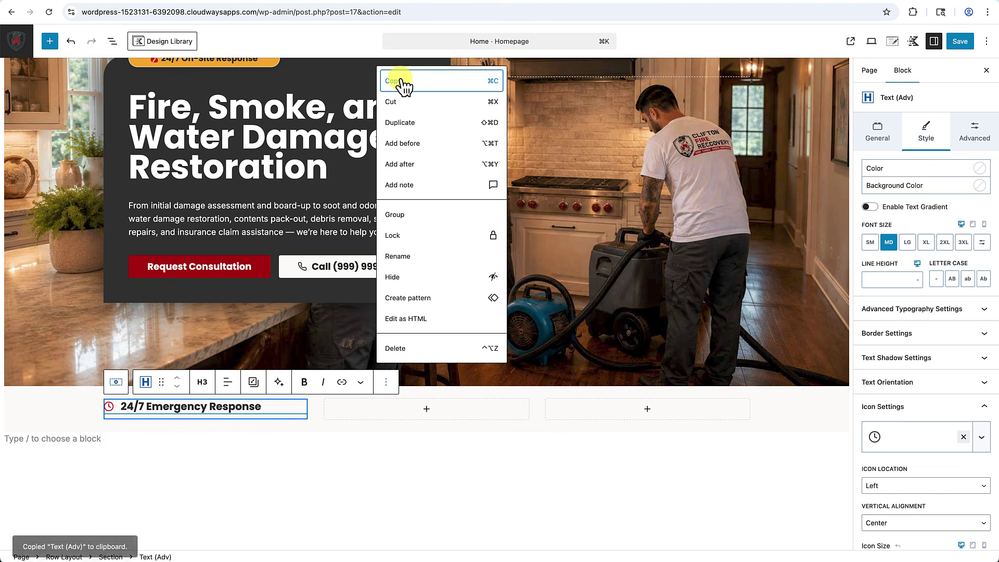
left_click(427, 413)
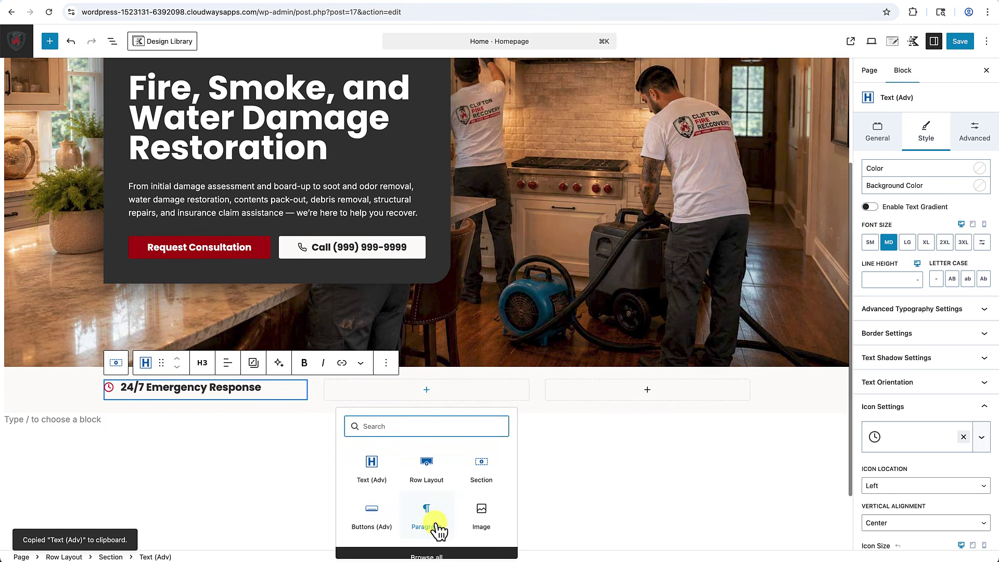
left_click(436, 517)
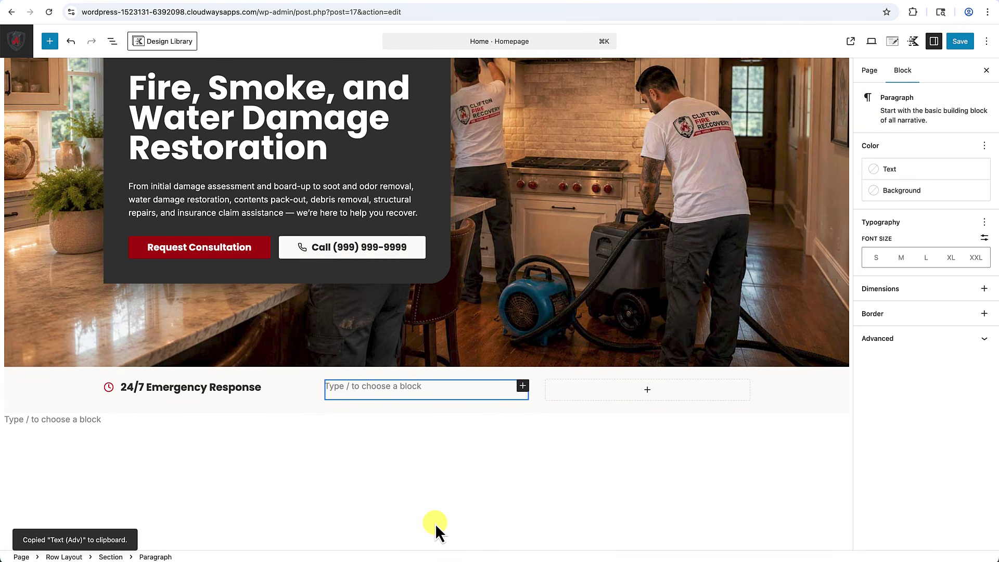
type("24/7 Emergency Response")
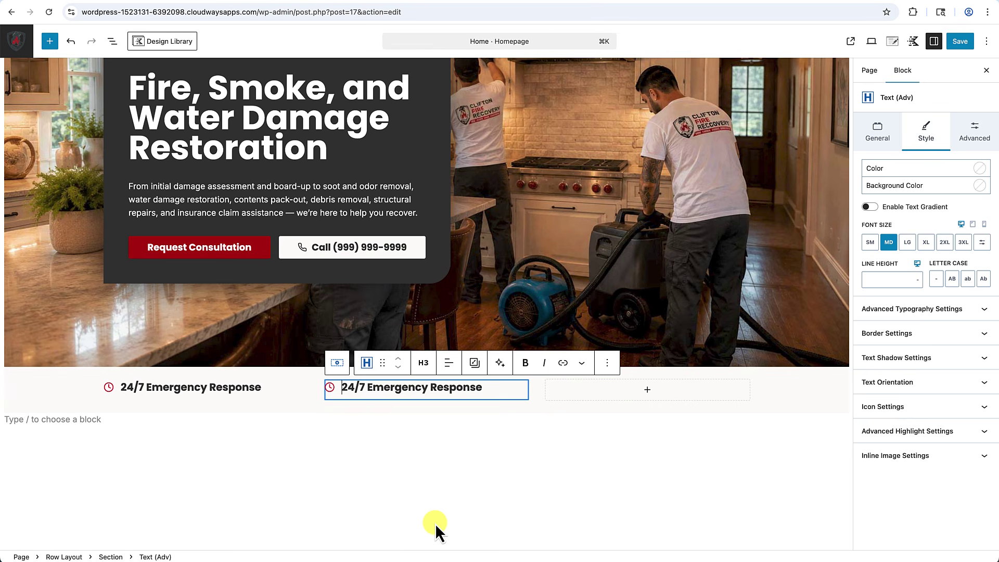
left_click(647, 397)
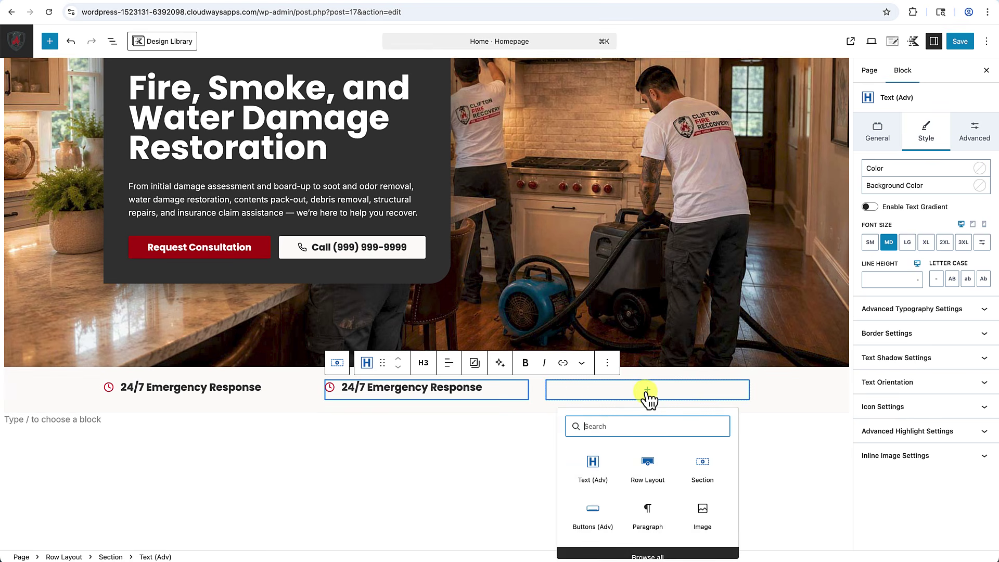
left_click(648, 516)
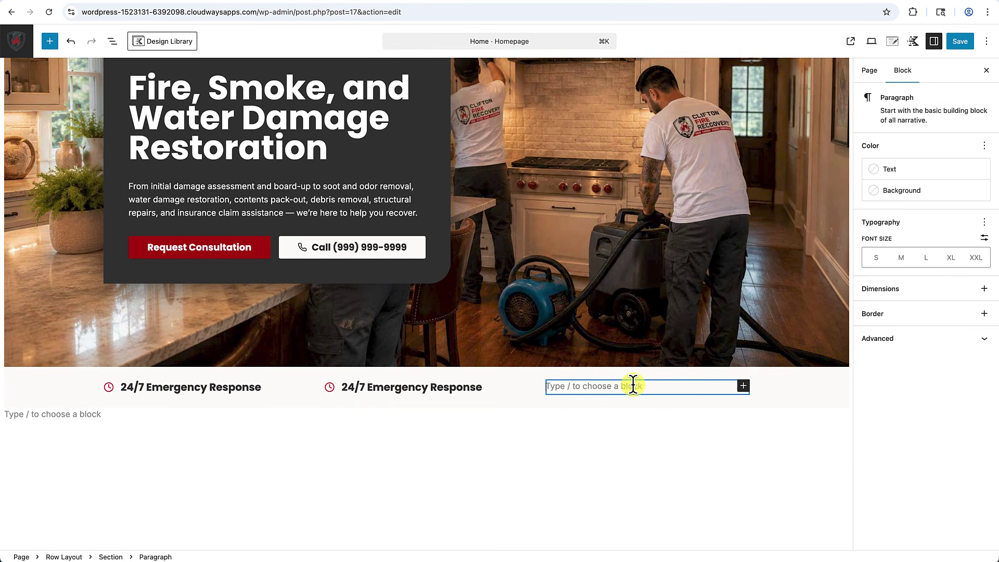
type("24/7 Emergency Response")
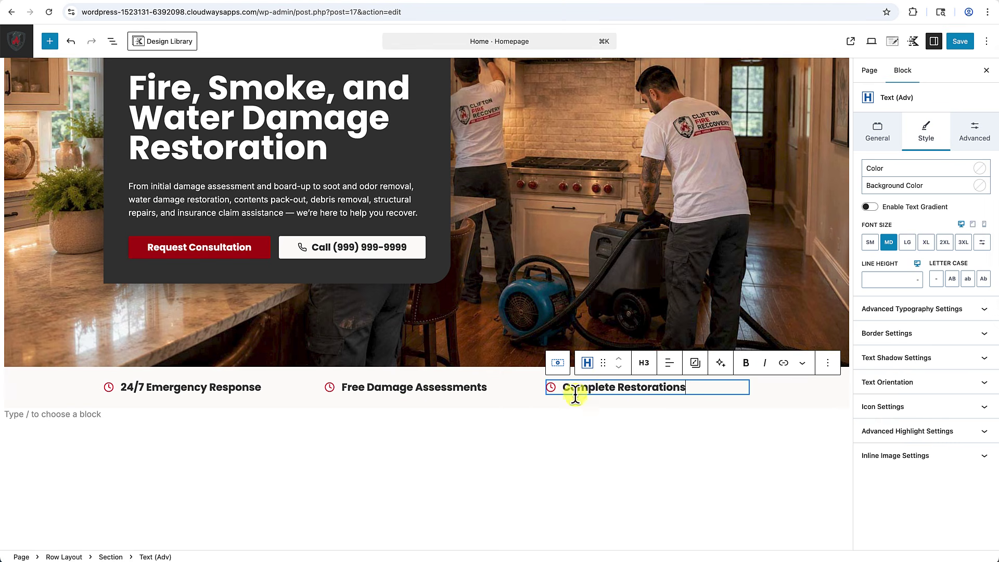
Swap the clock icon on 'Free Damage Assessments' for a clipboard icon.
left_click(363, 394)
left_click(356, 391)
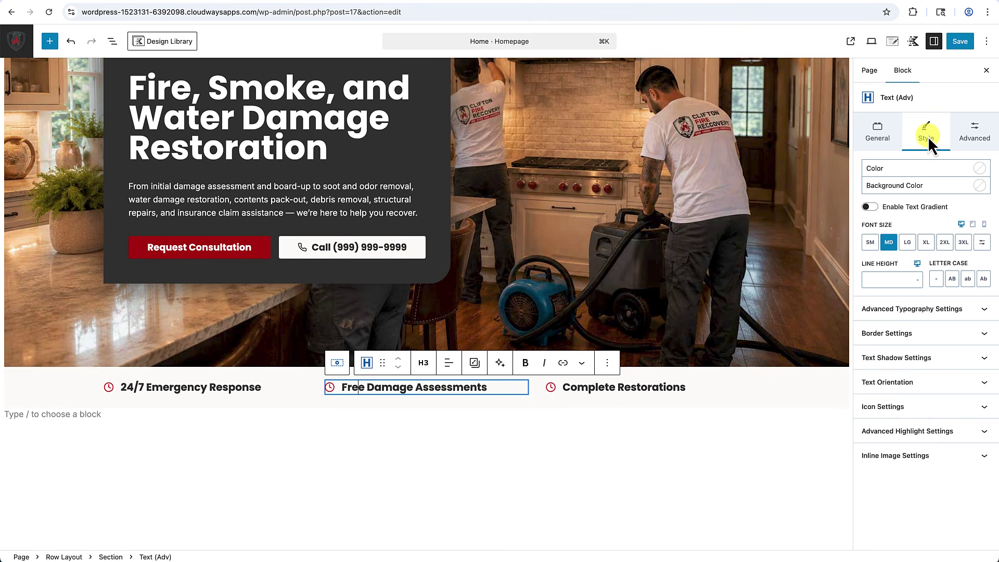
left_click(916, 409)
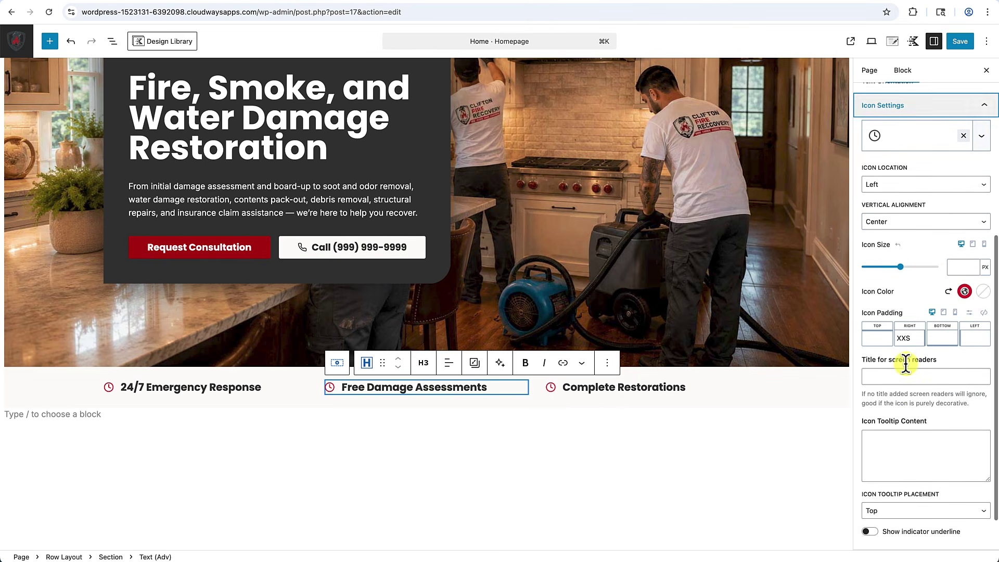
left_click(964, 135)
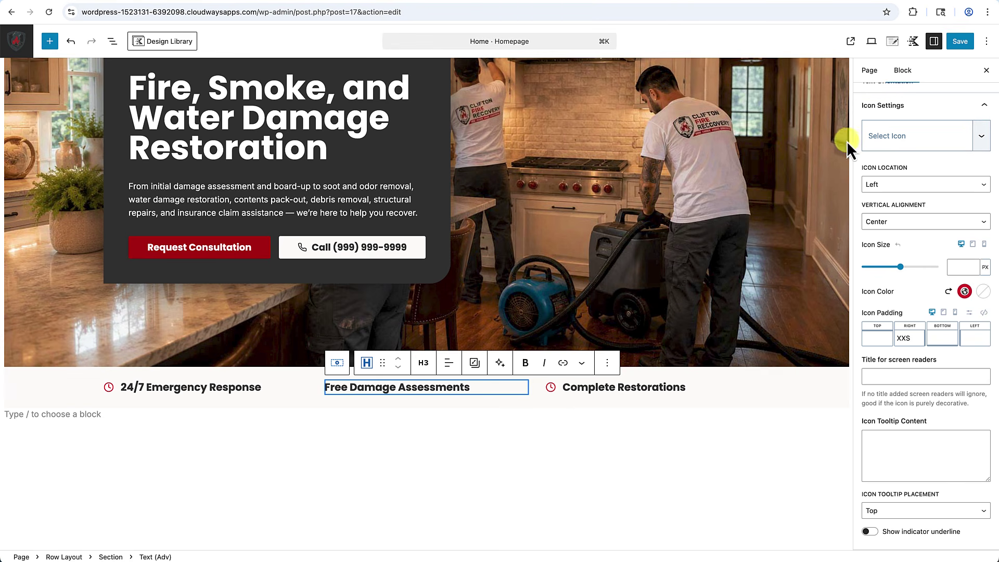
left_click(897, 138)
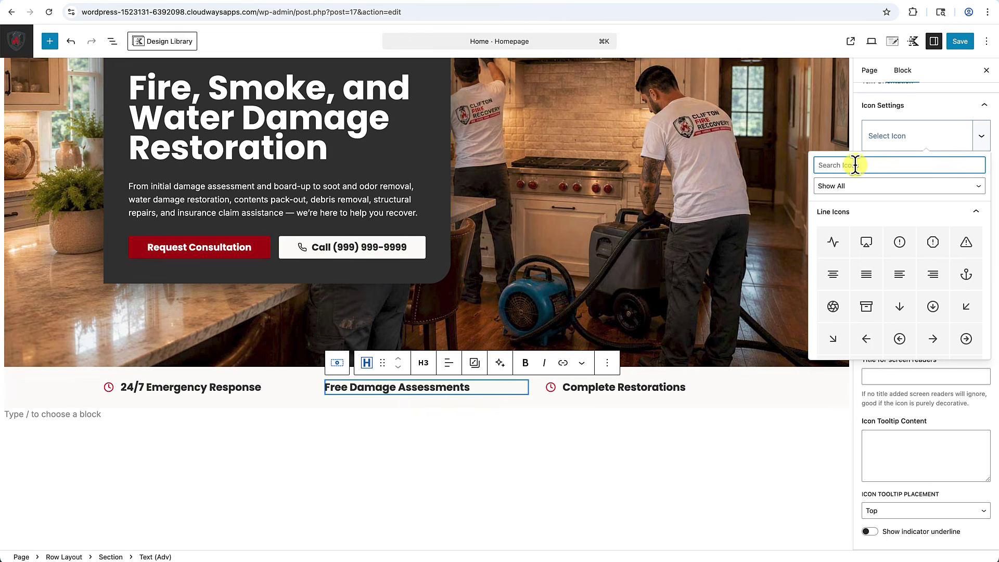
type("clip")
left_click(831, 245)
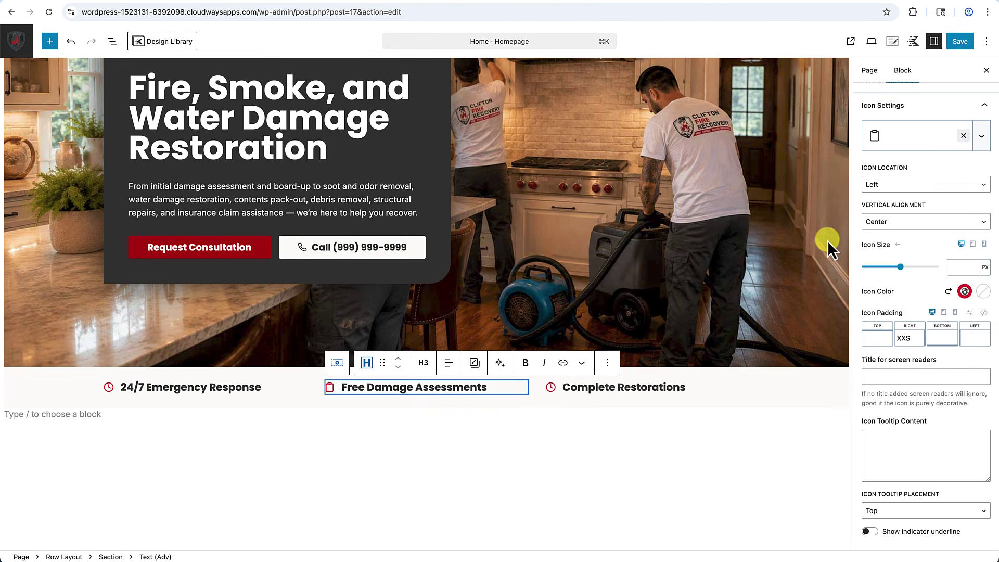
Replace the clock icon on 'Complete Restorations' with a refresh icon.
left_click(636, 391)
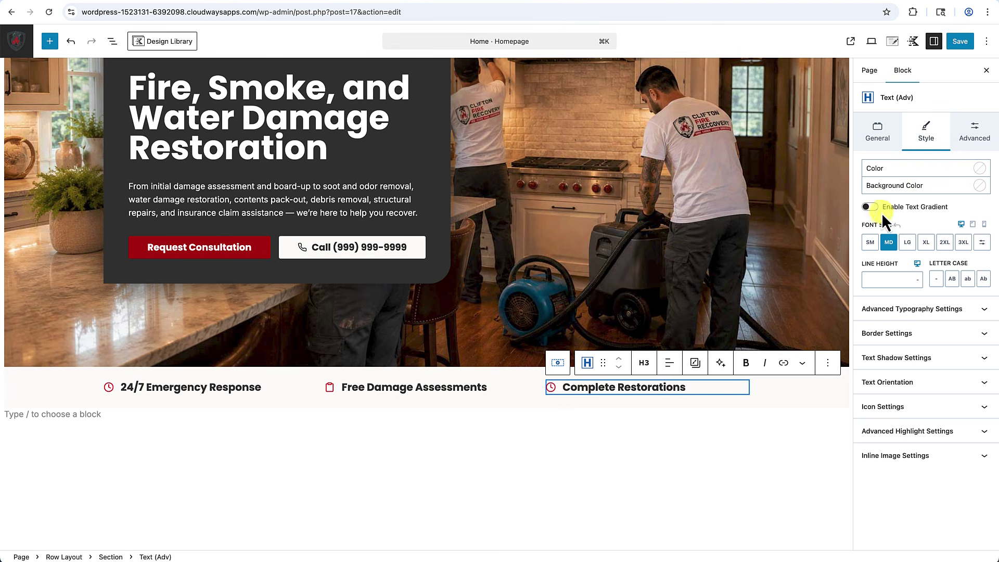
left_click(913, 413)
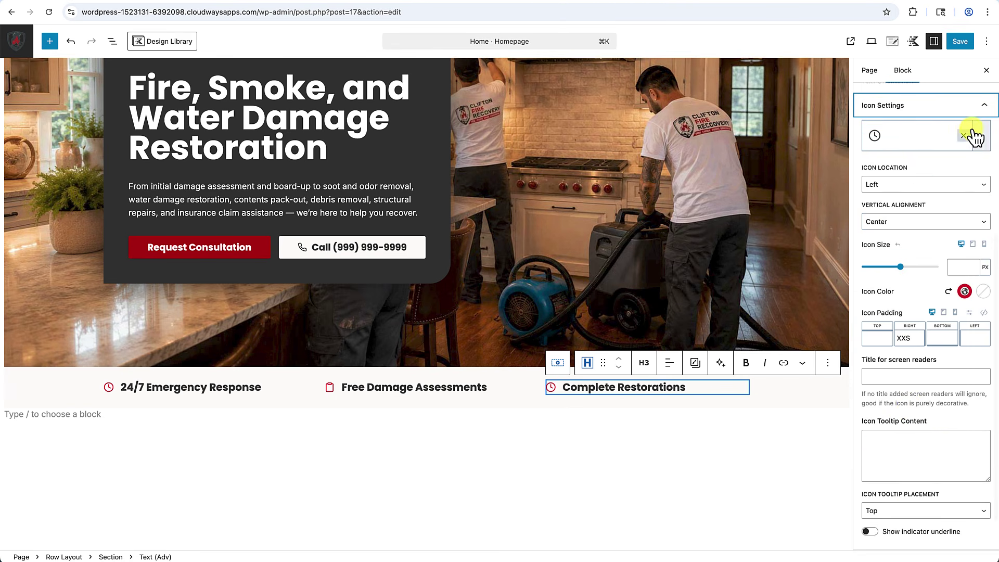
left_click(964, 136)
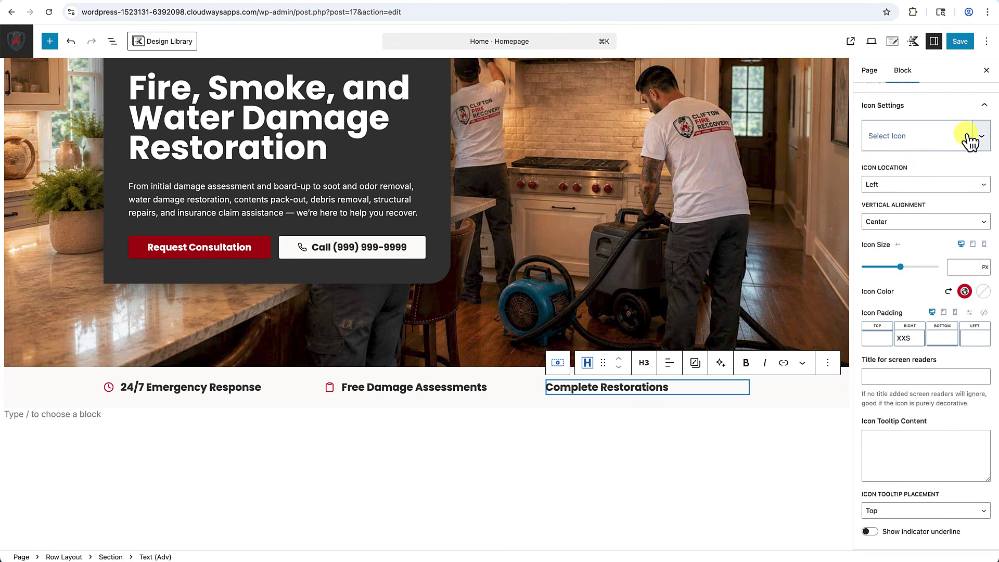
left_click(893, 140)
left_click(863, 165)
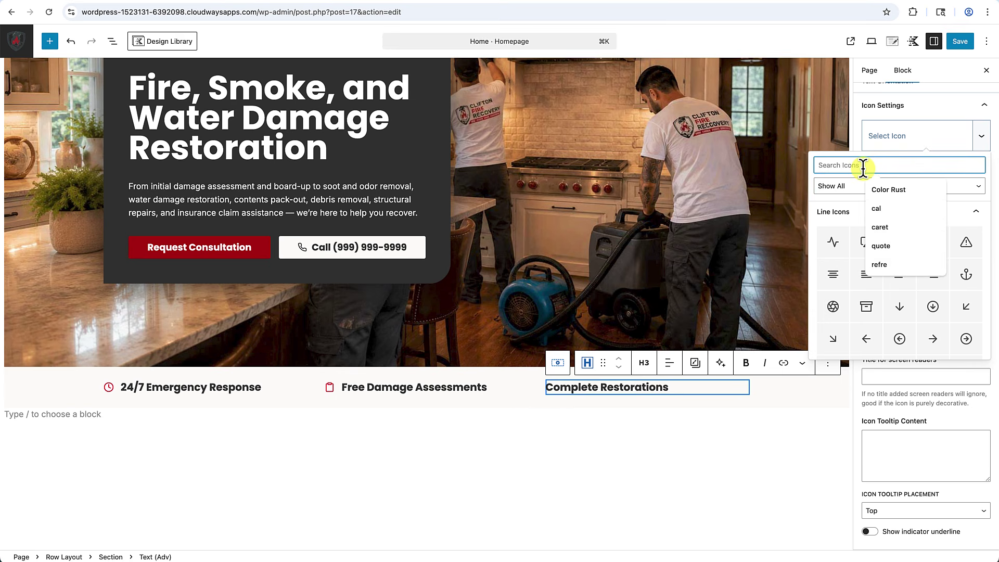
left_click(880, 264)
left_click(864, 249)
left_click(696, 495)
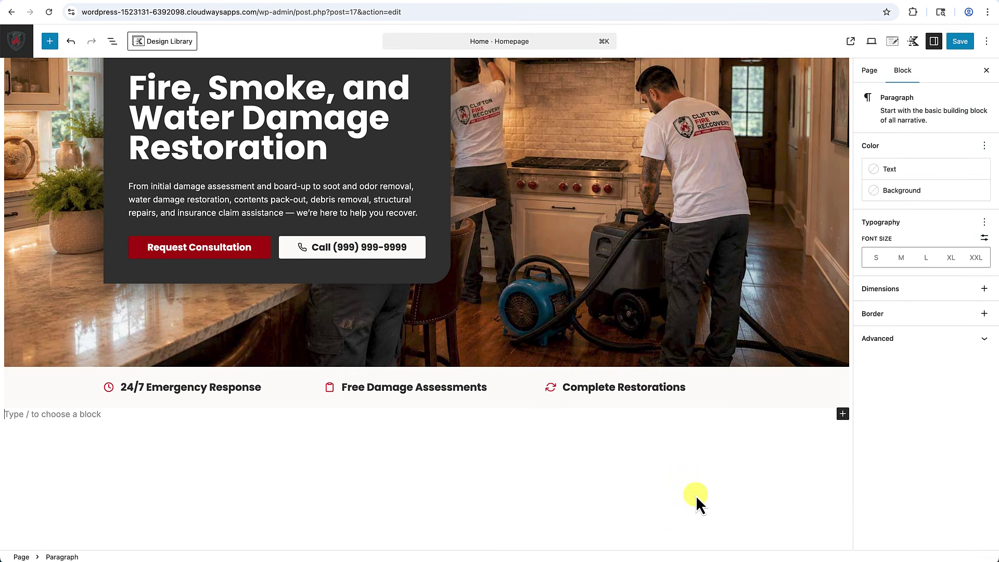
Preview the feature row at tablet and mobile widths, return to desktop, save, and view the live homepage.
left_click(12, 397)
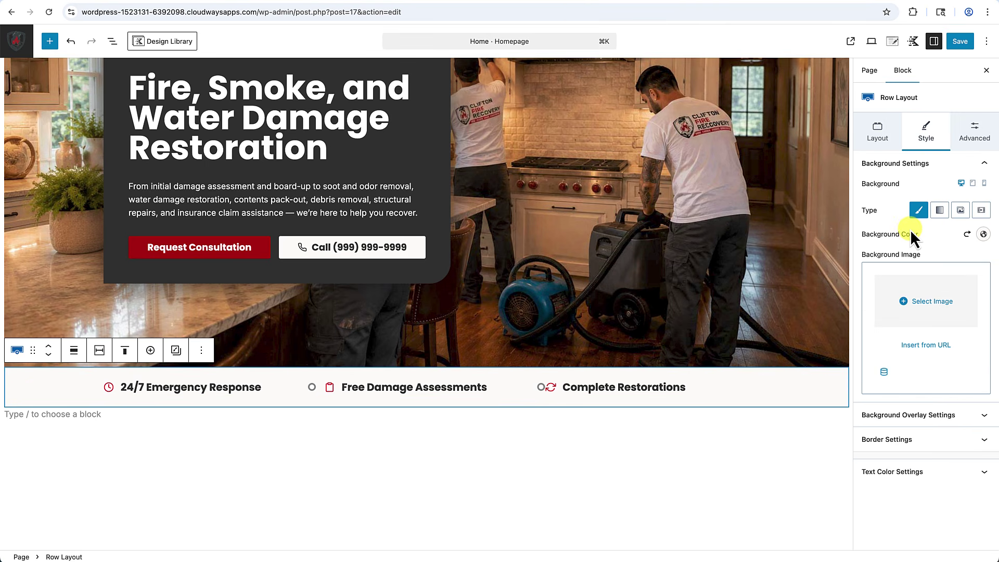
left_click(973, 184)
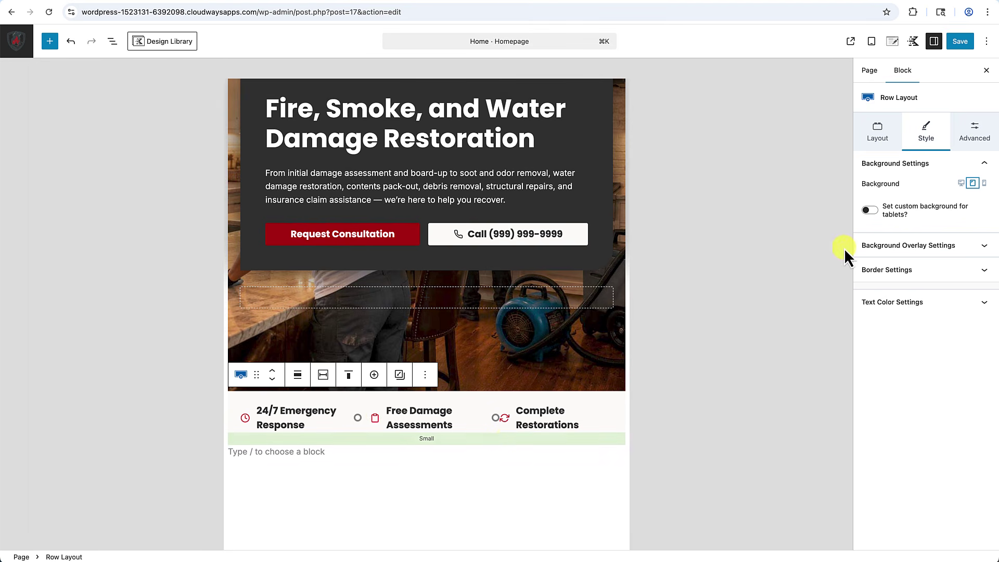
left_click(985, 184)
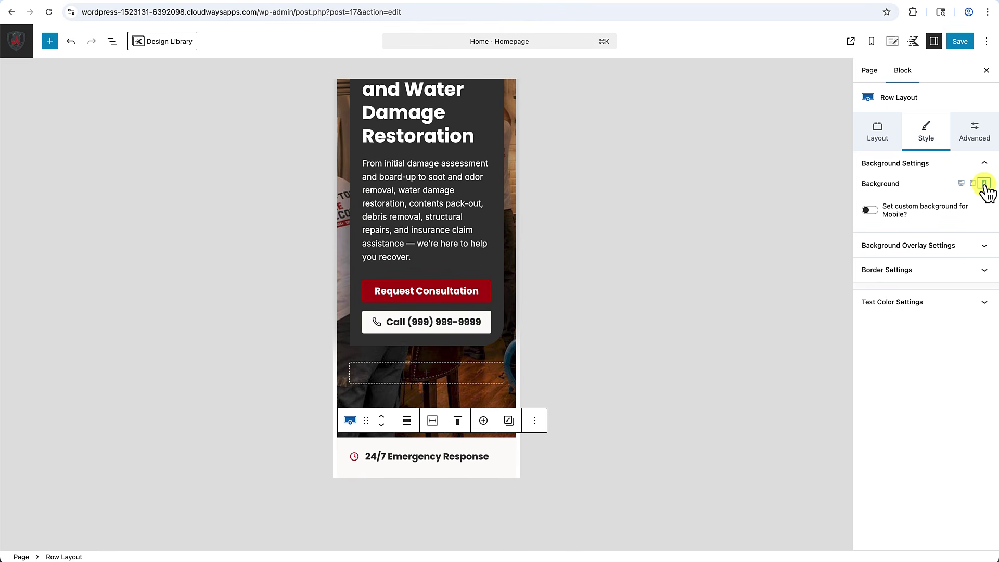
scroll(460, 395, "down", 3)
scroll(461, 398, "down", 2)
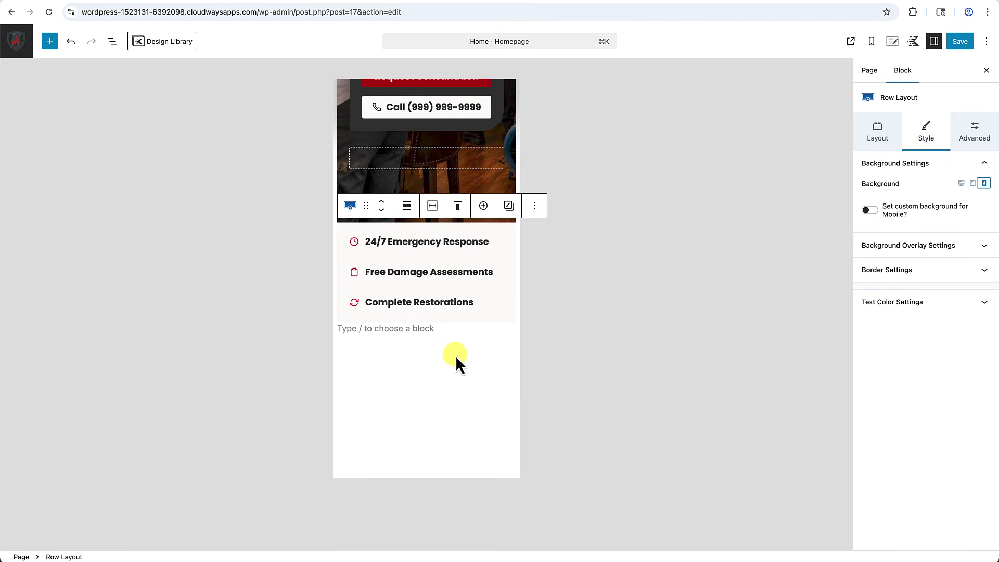
scroll(457, 359, "up", 6)
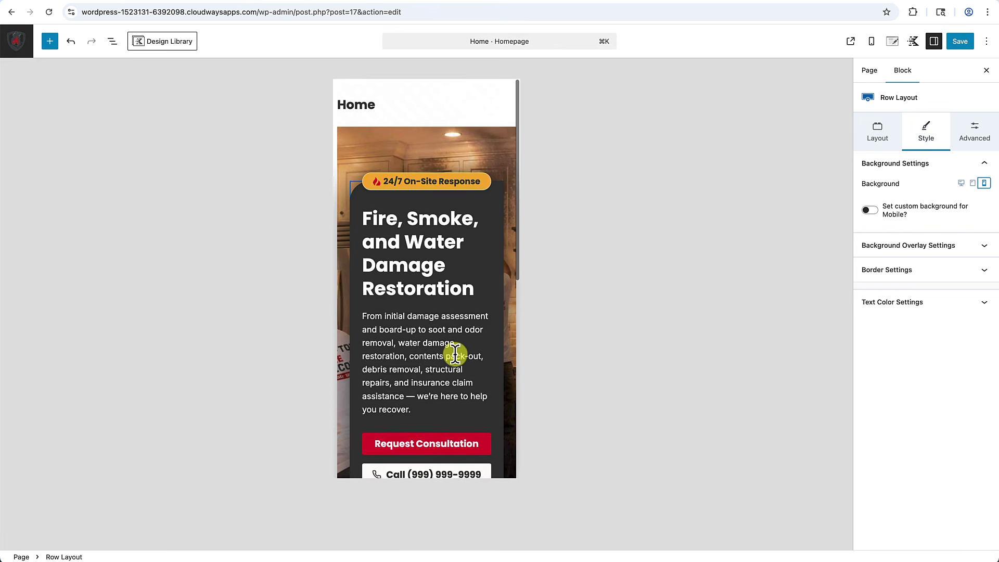
scroll(455, 355, "down", 7)
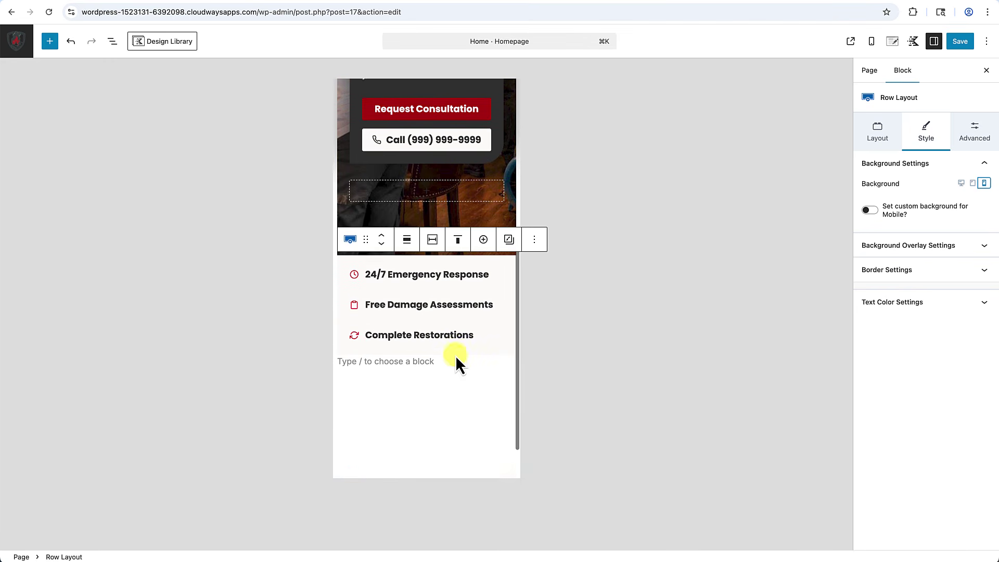
scroll(455, 355, "down", 1)
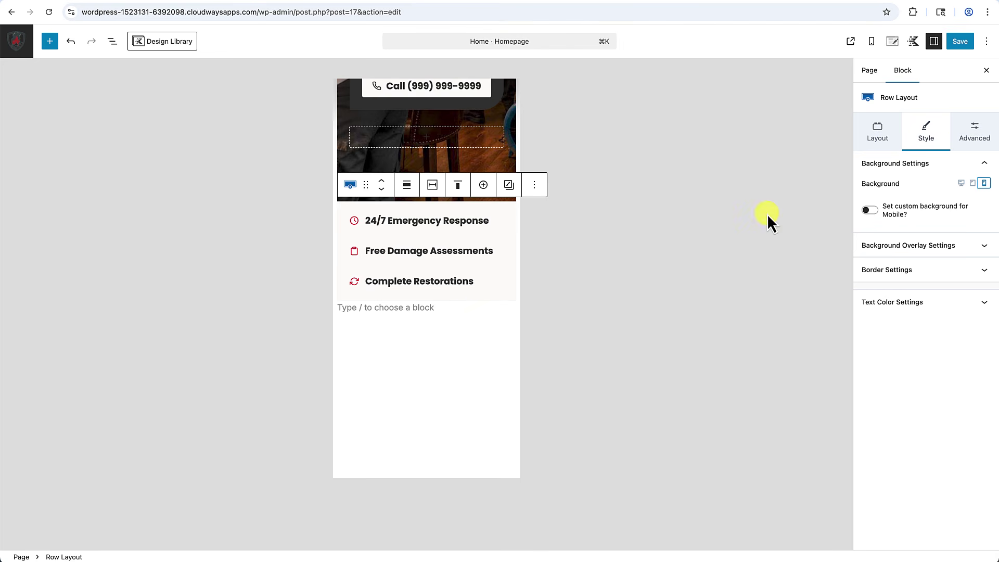
left_click(961, 183)
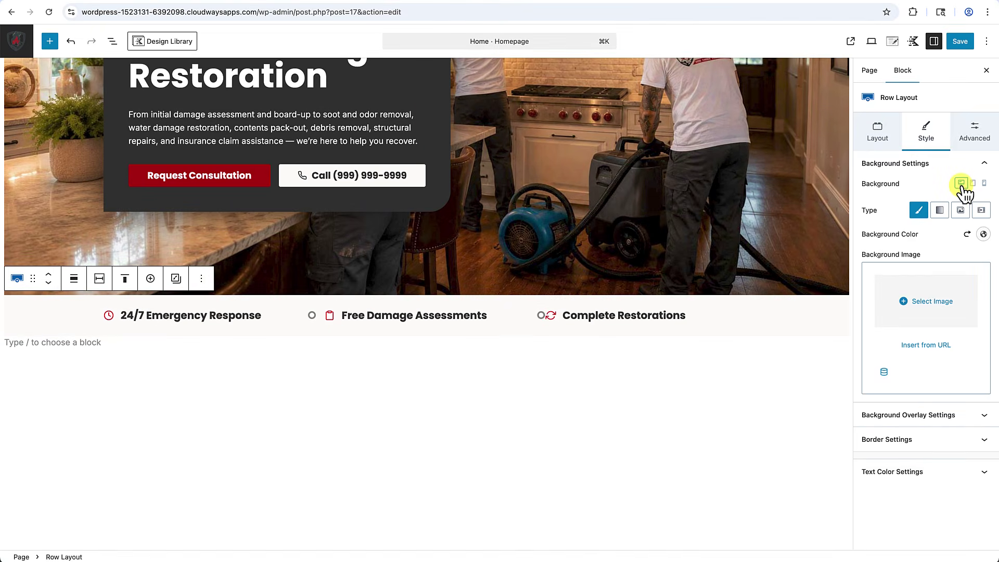
left_click(960, 41)
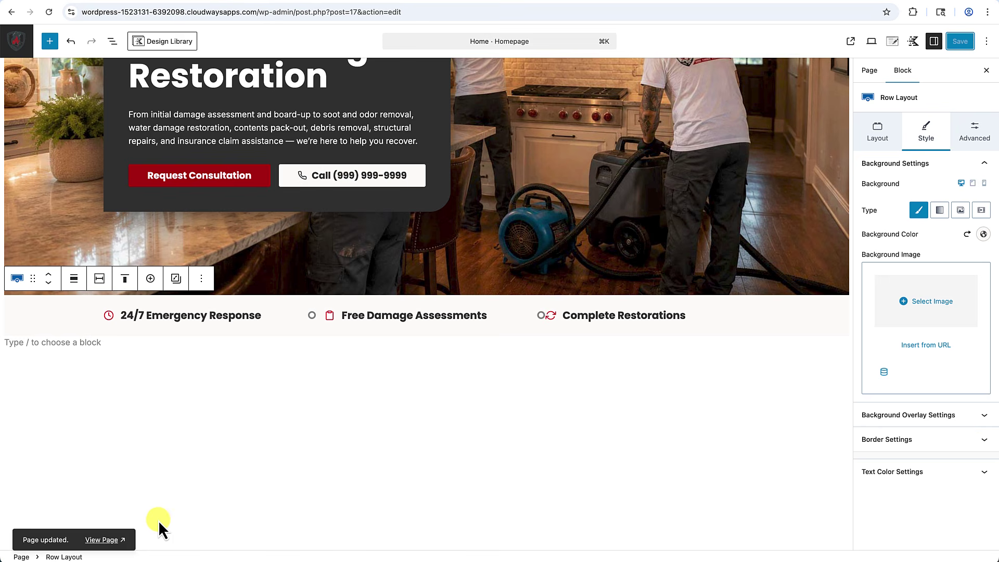
left_click(112, 539)
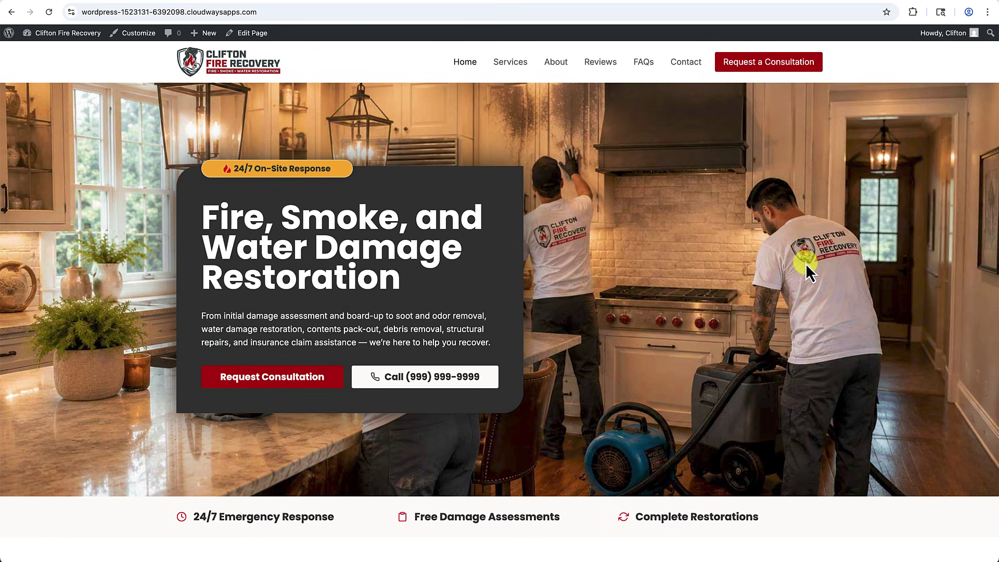
Go from the live homepage back into the Home page editor and scroll below the feature strip.
scroll(806, 263, "down", 2)
scroll(366, 168, "up", 1)
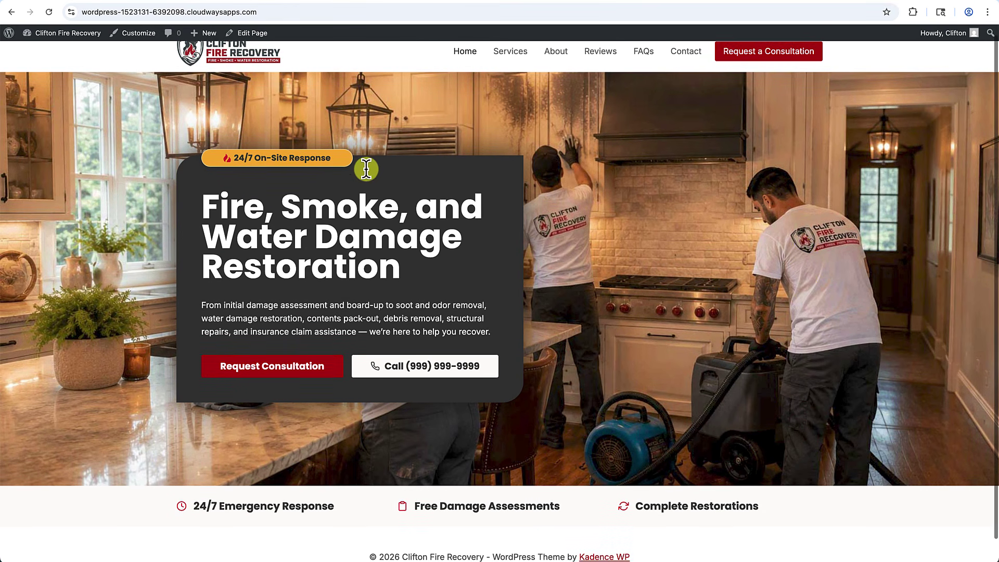
left_click(260, 33)
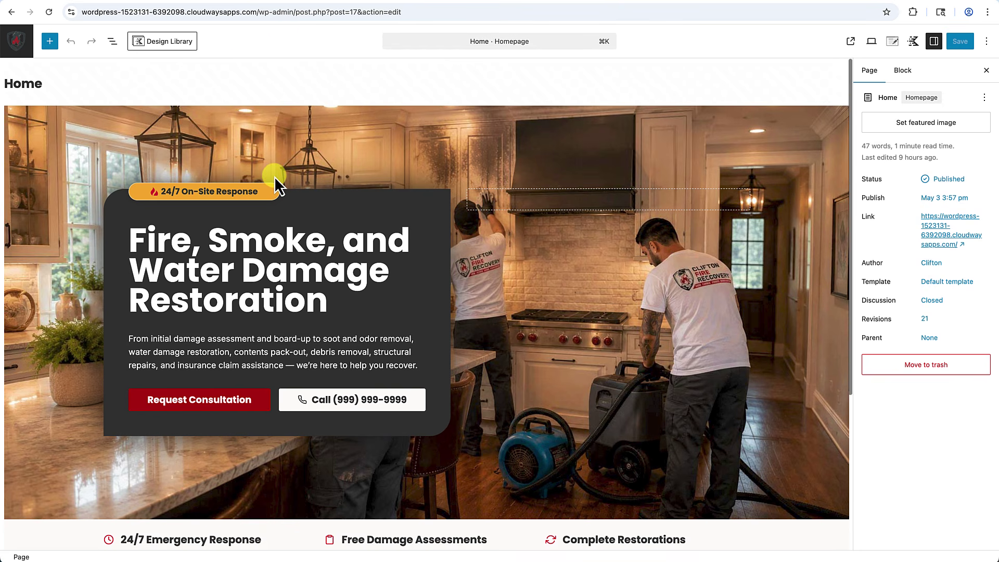
scroll(274, 177, "down", 6)
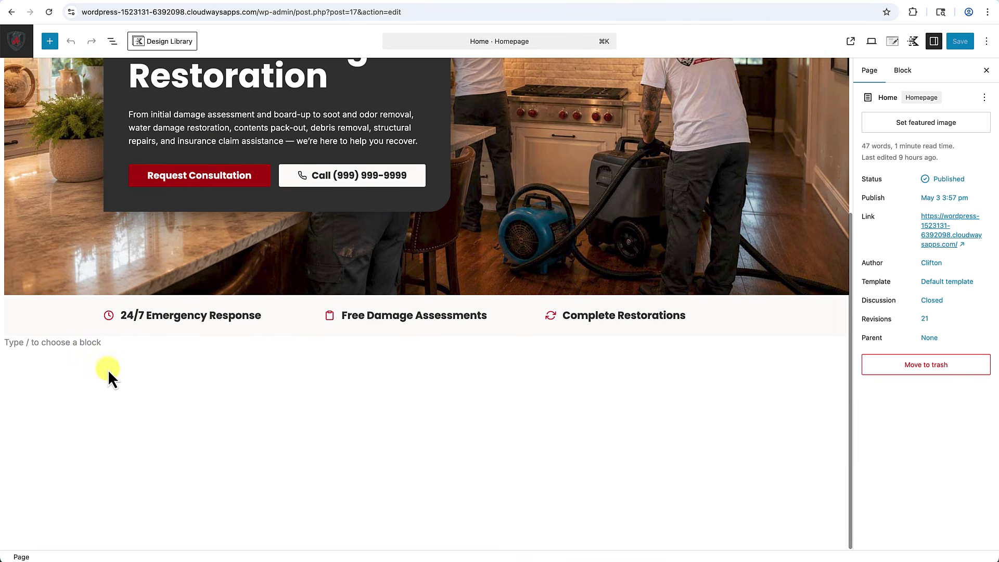
Insert a one-column Row Layout at theme inner width below the features, holding a Text (Adv) block.
left_click(91, 343)
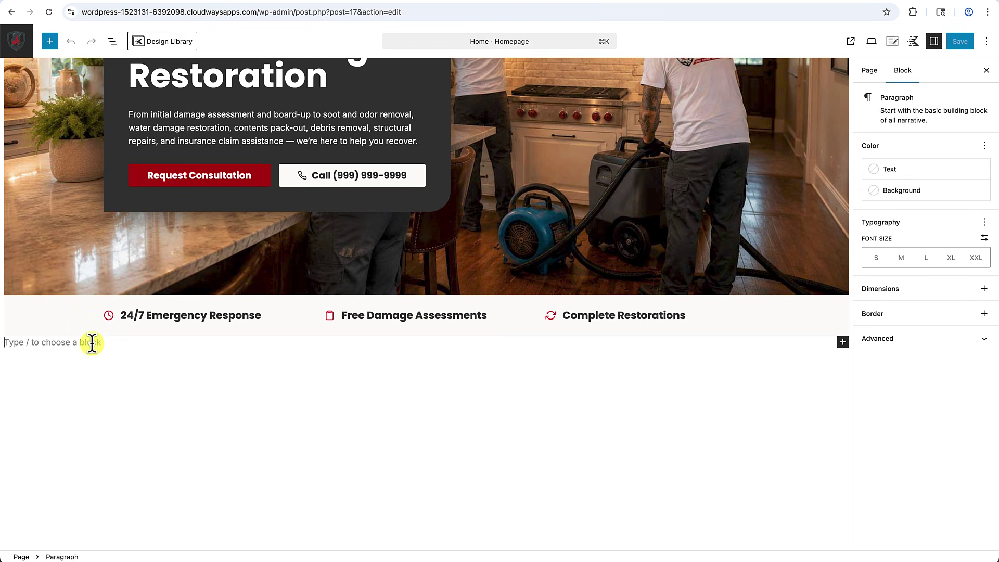
type("/row")
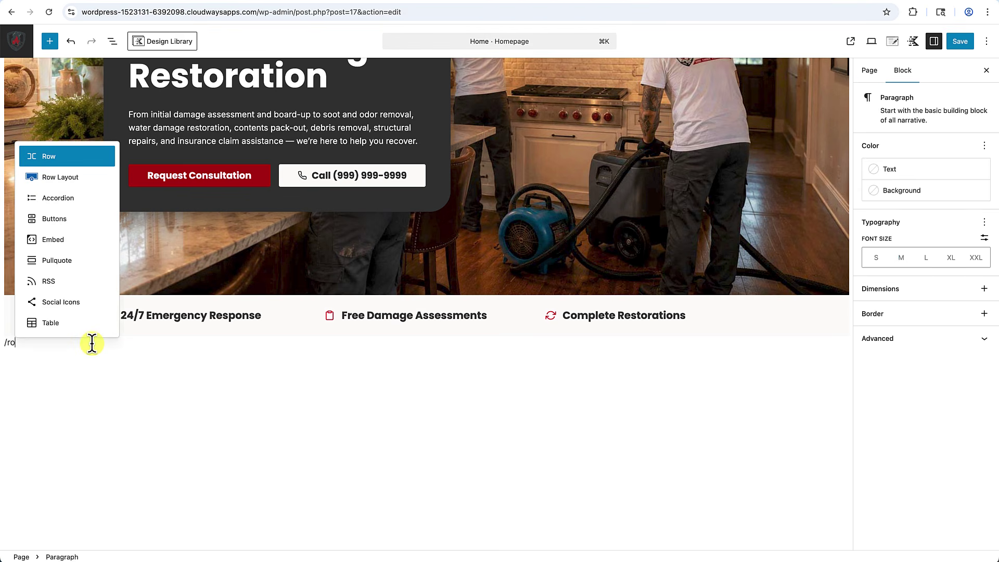
left_click(67, 180)
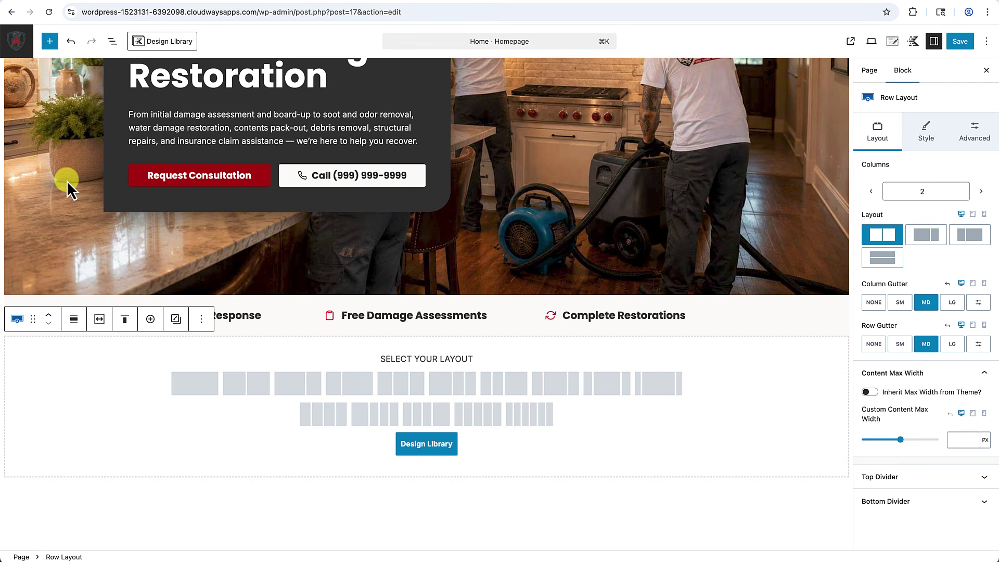
left_click(195, 385)
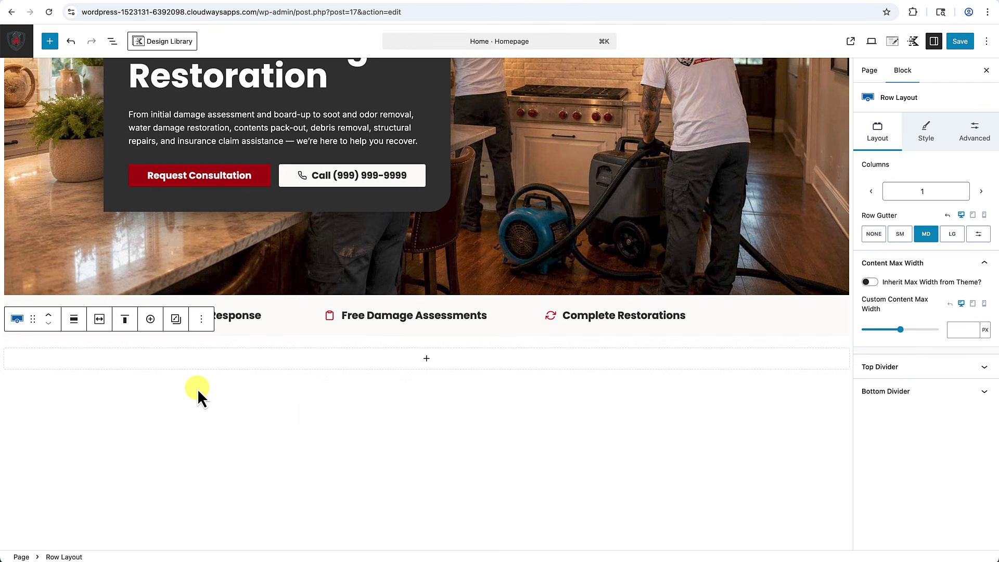
left_click(101, 321)
left_click(39, 349)
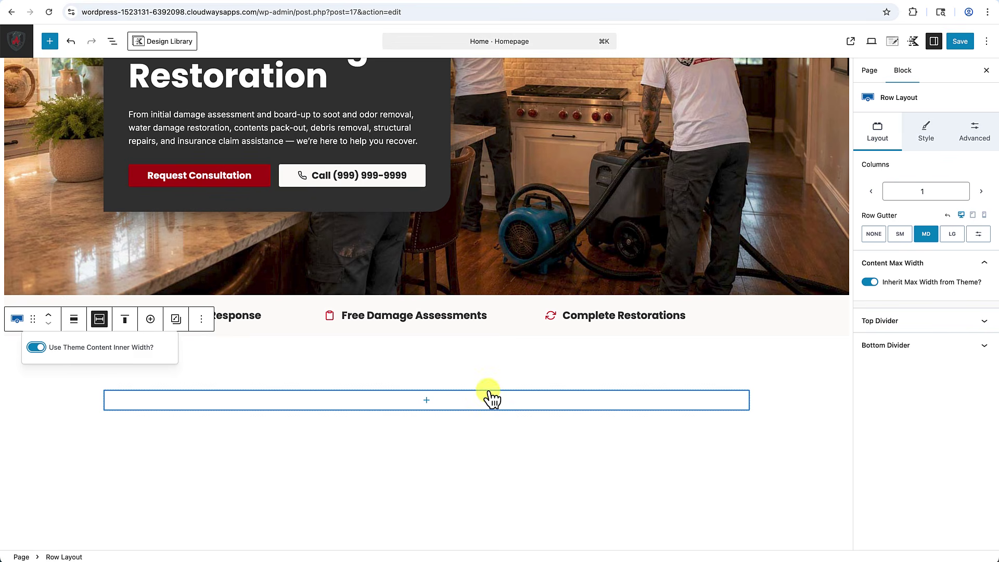
left_click(427, 400)
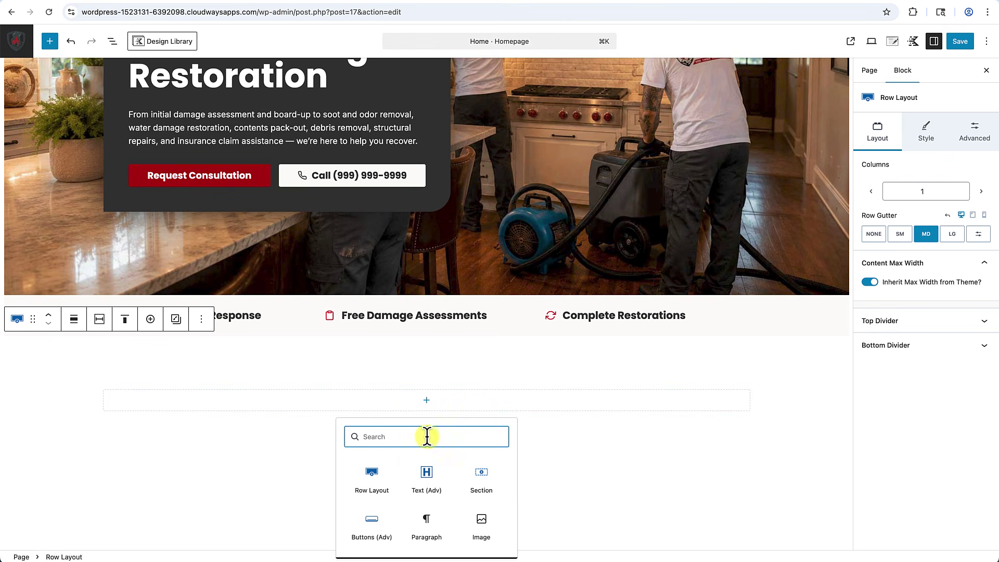
left_click(432, 488)
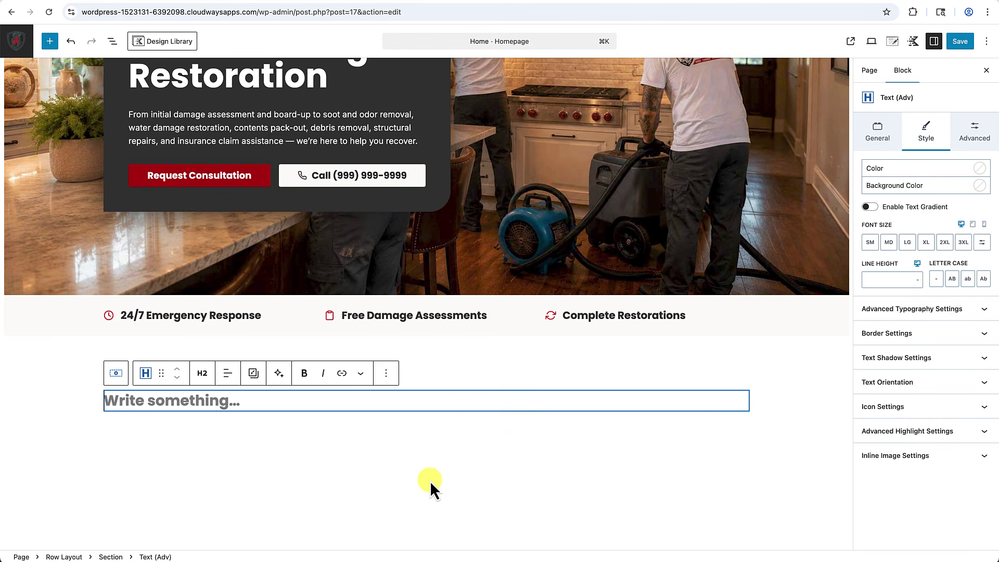
left_click(226, 388)
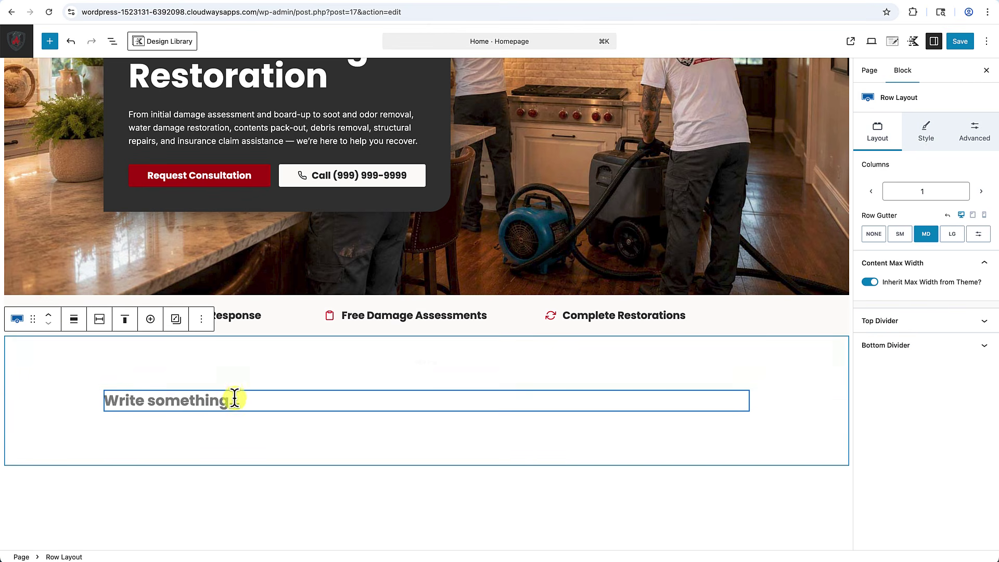
Fill the heading with 'Complete Fire Damage Restoration Services'.
left_click(229, 407)
left_click(230, 387)
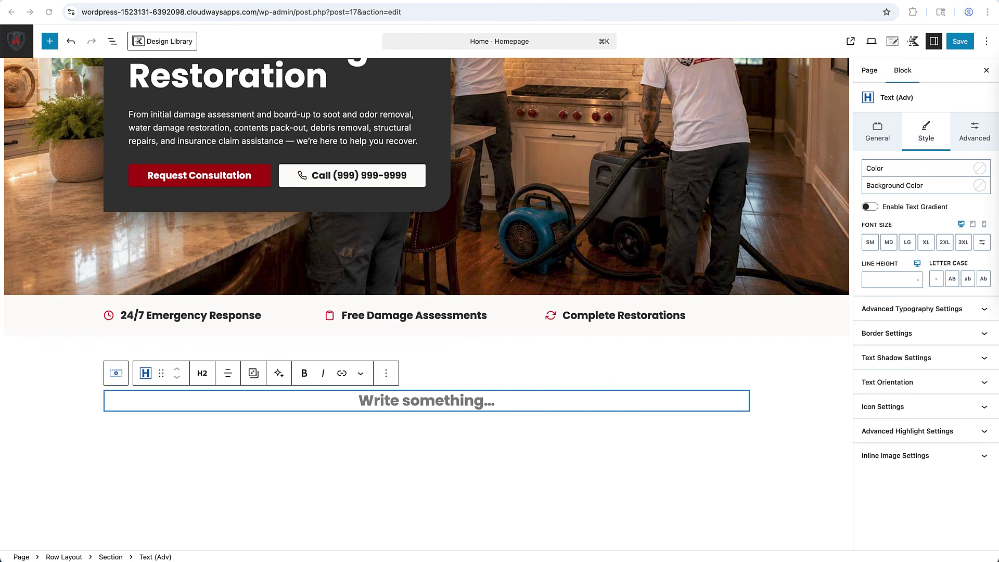
type("Complete Fire Damage Restoration Services")
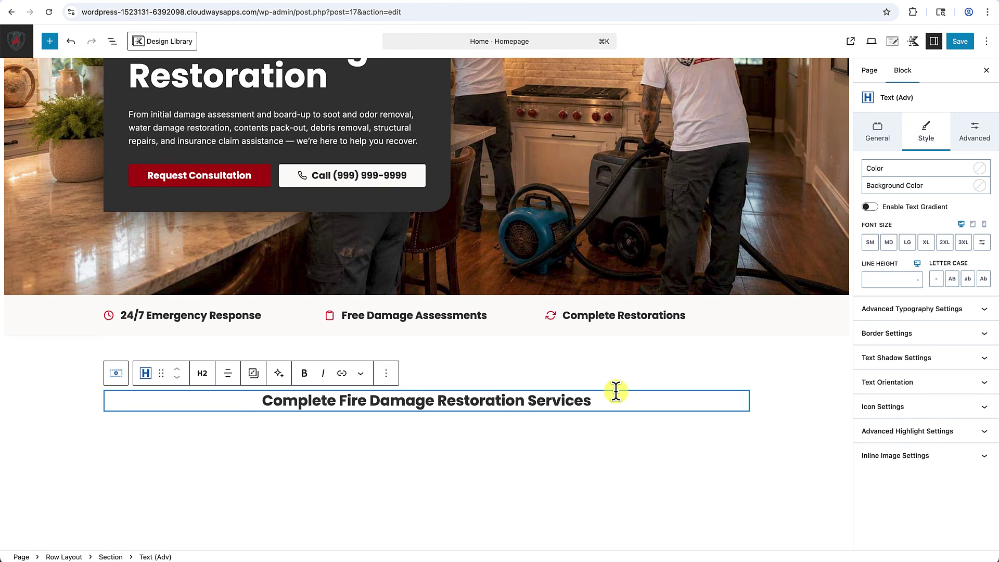
Add a centred Text (Adv) paragraph with the intro, breaking the line after 'emergencies.'.
key("Return")
type("/text")
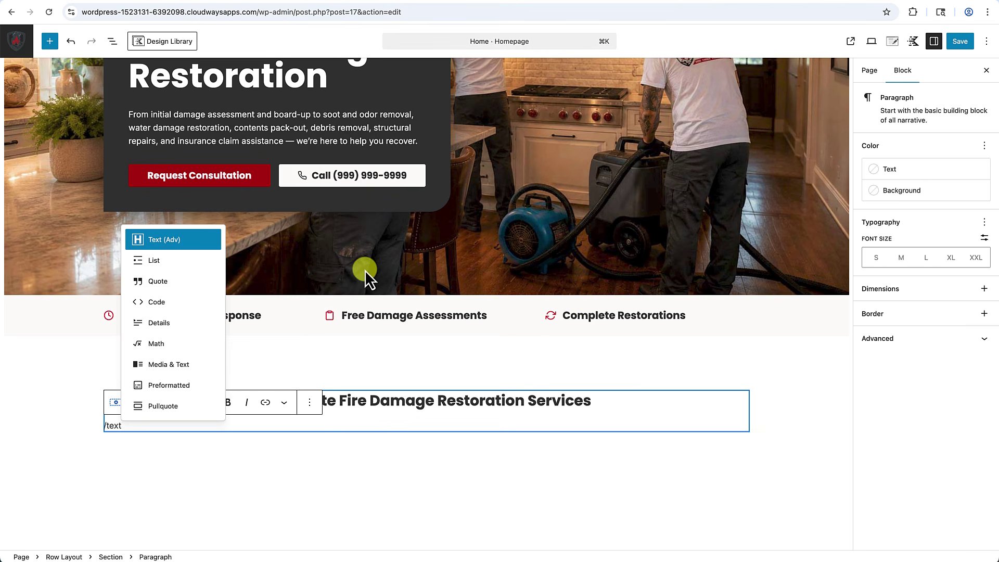
left_click(170, 239)
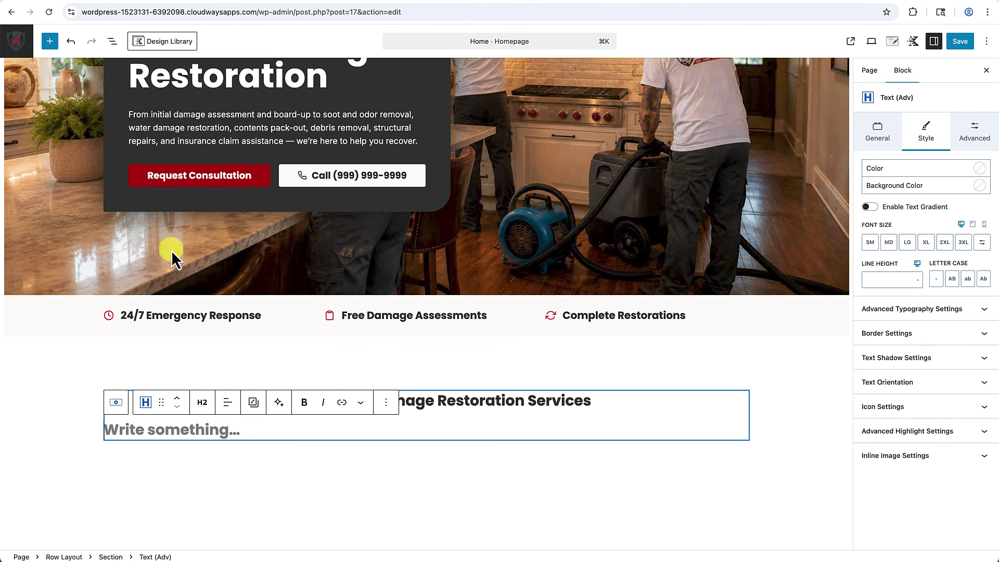
left_click(204, 404)
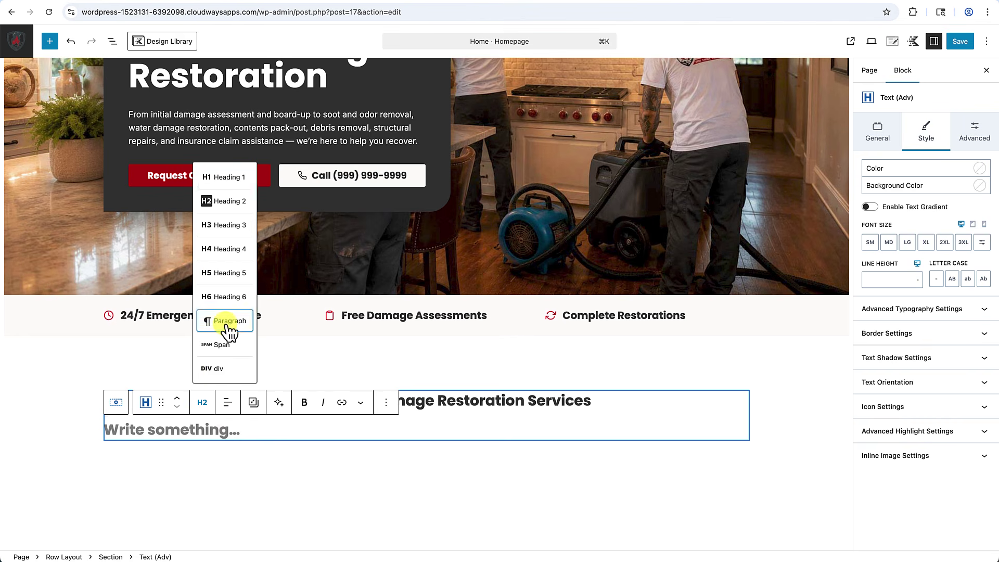
left_click(225, 320)
left_click(227, 402)
left_click(247, 458)
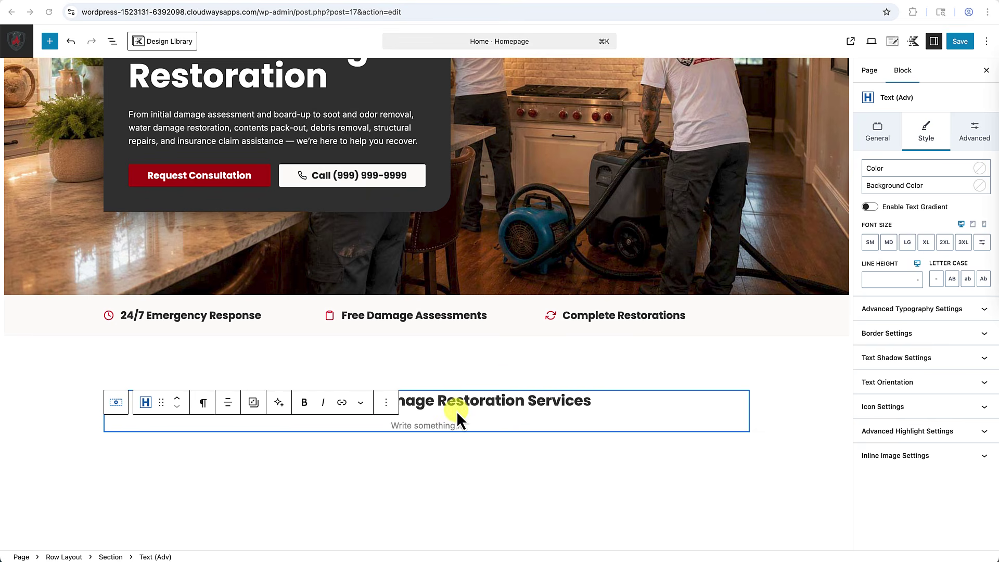
left_click(446, 423)
type("We provide comprehensive fire damage restoration services to help you recover from fire emergencies. Our team is available 24/7 to respond to your needs.")
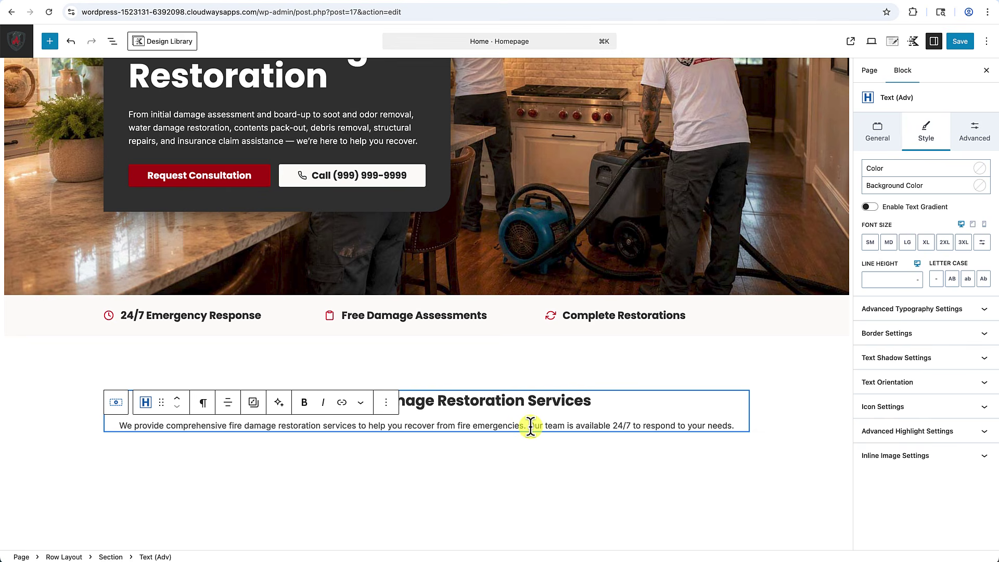
left_click(529, 426)
key("shift+Return")
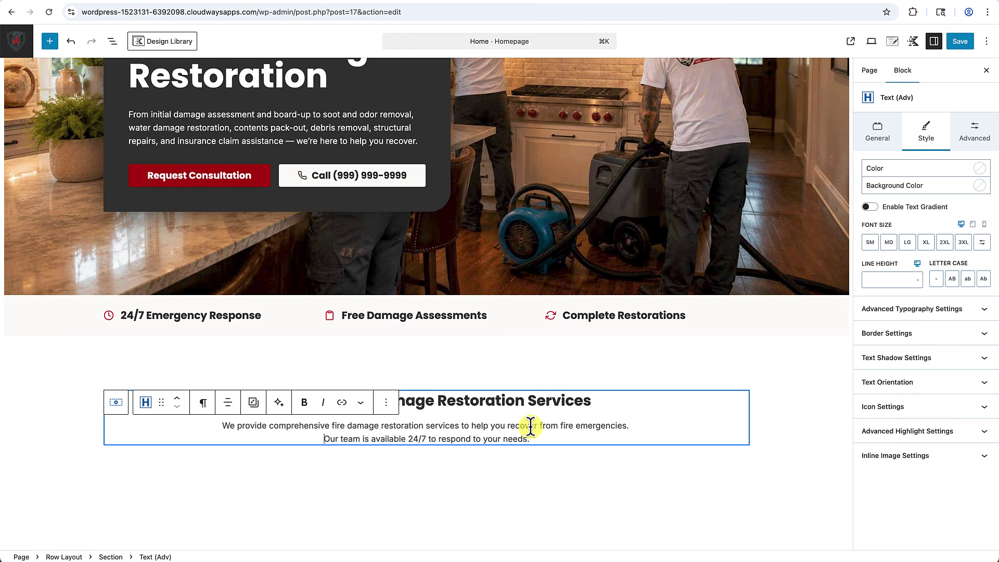
Check the section and start a new empty block after the intro paragraph.
left_click(475, 482)
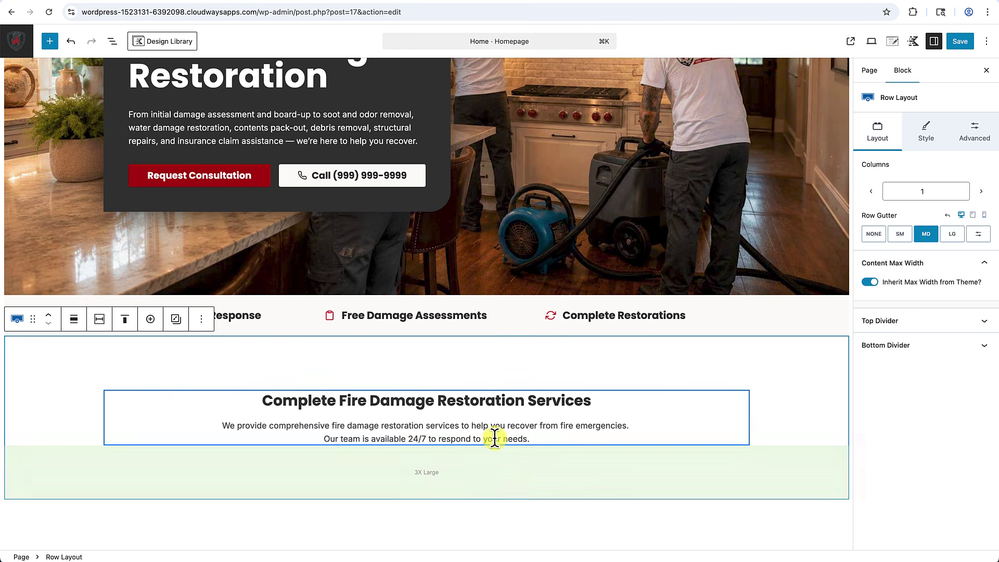
scroll(483, 507, "down", 3)
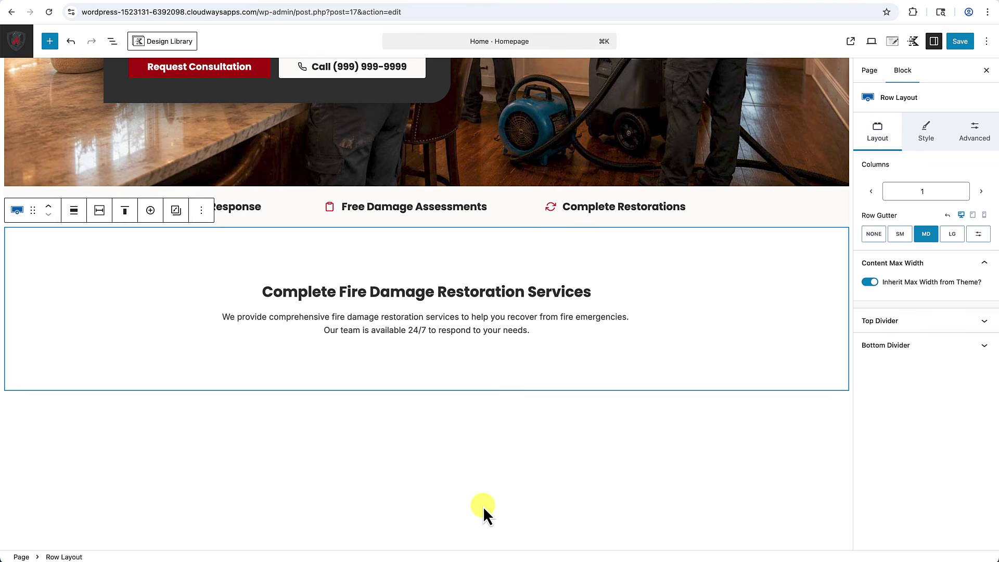
left_click(540, 332)
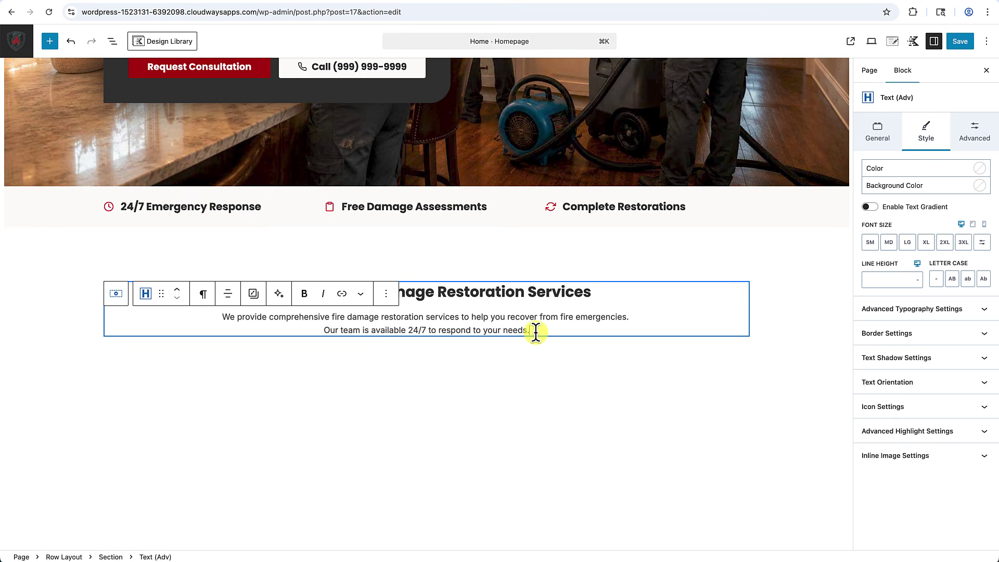
key("Return")
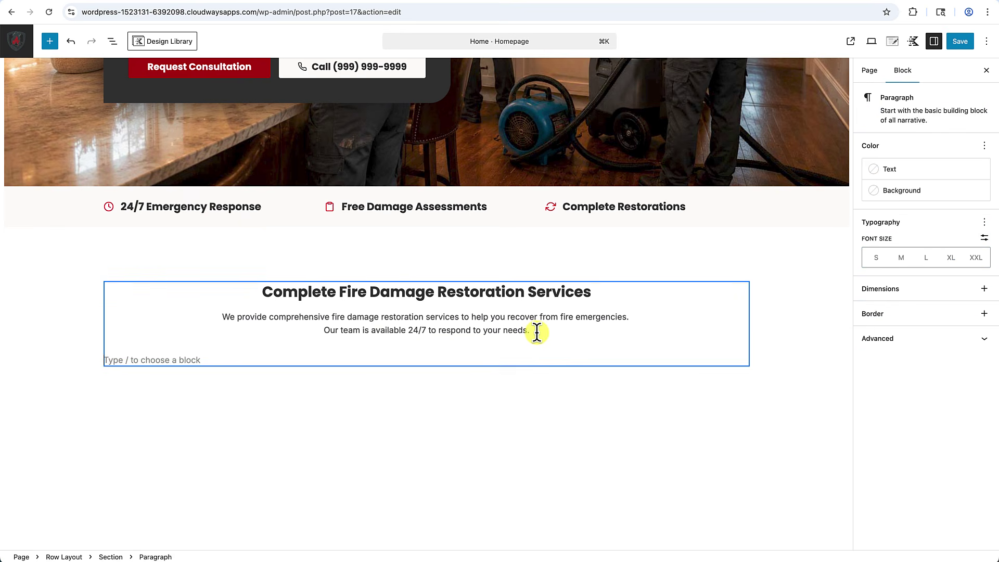
Nest a three-column Row Layout beneath the intro and search the first column's blocks for 'info'.
type("/")
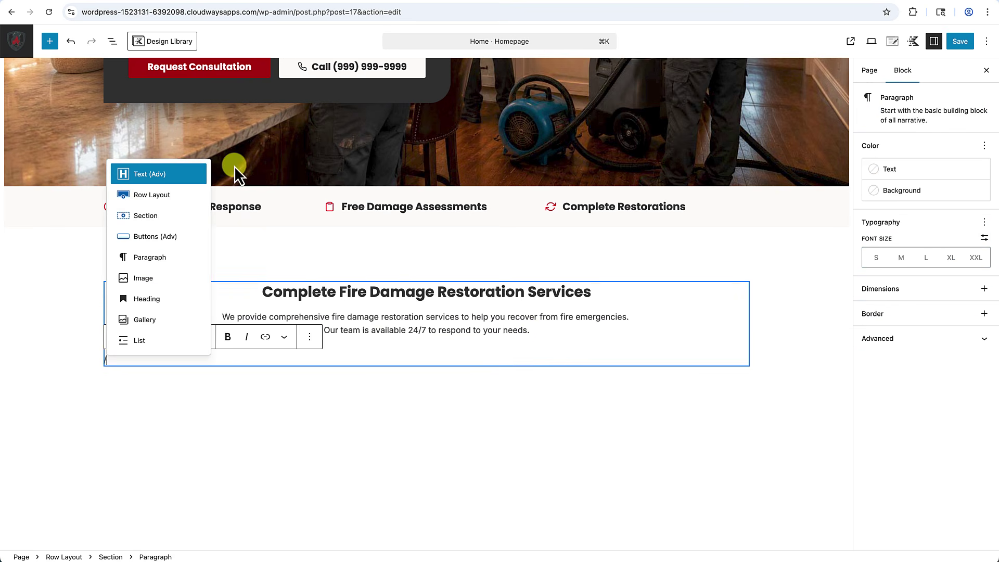
left_click(154, 197)
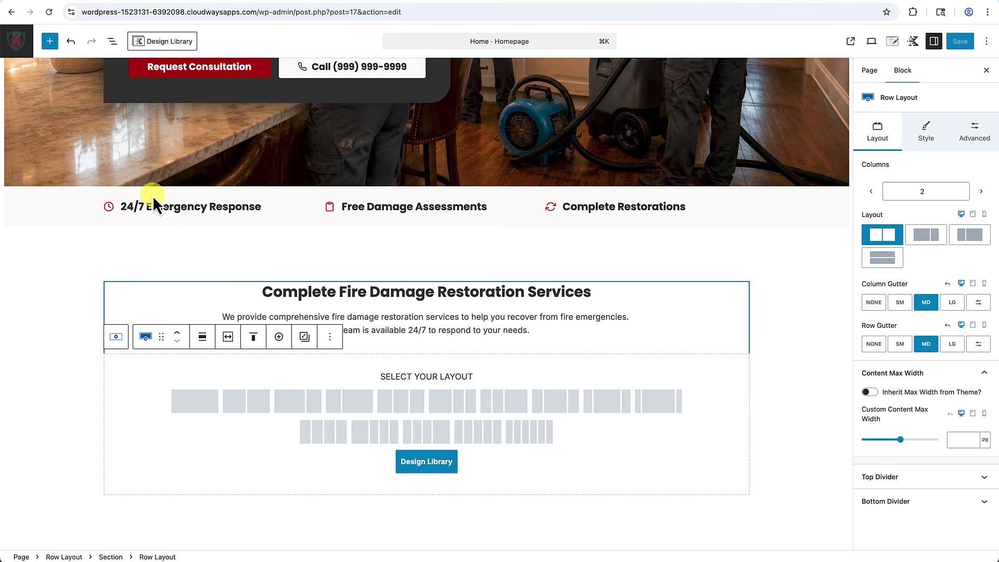
left_click(400, 409)
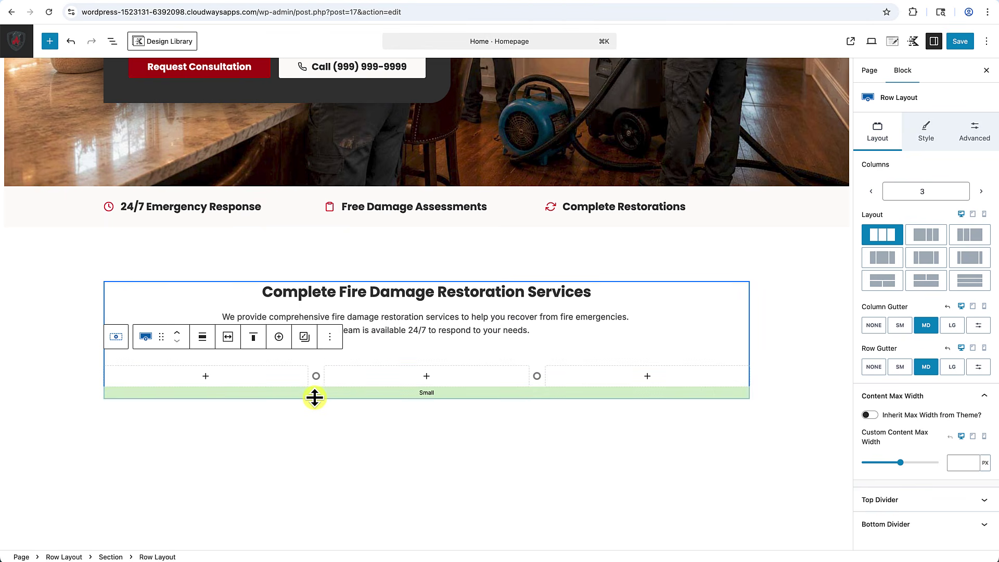
scroll(628, 372, "down", 1)
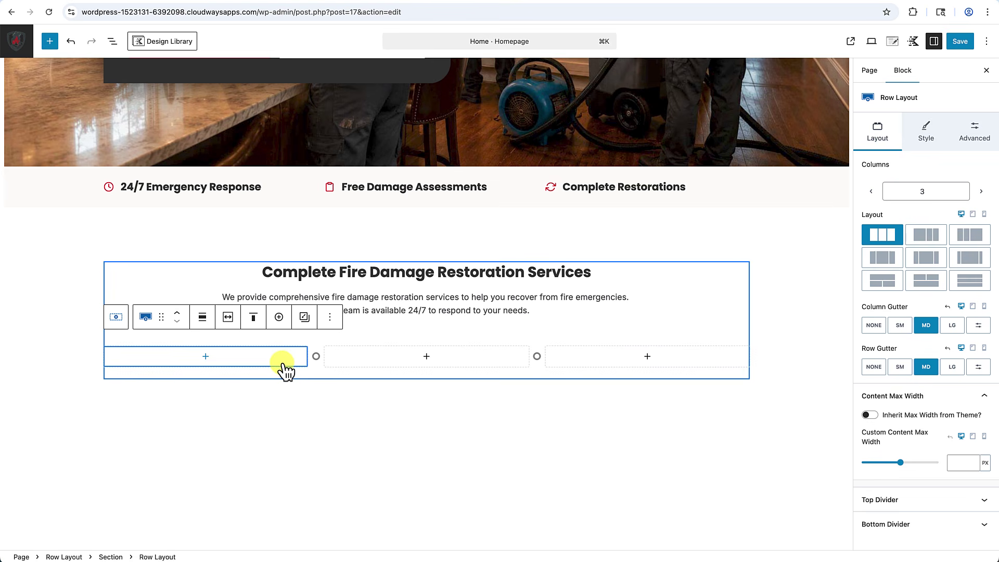
left_click(206, 358)
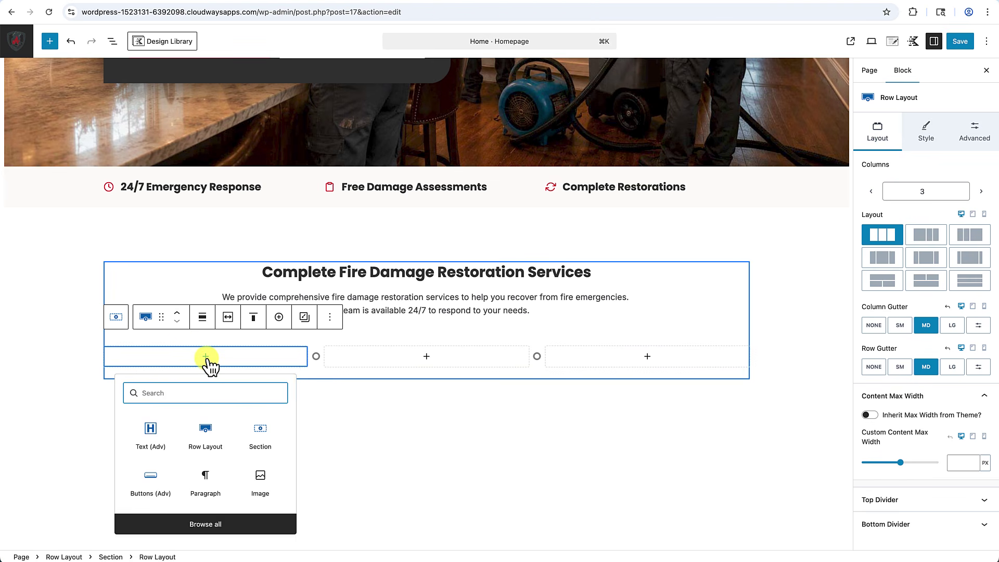
type("info")
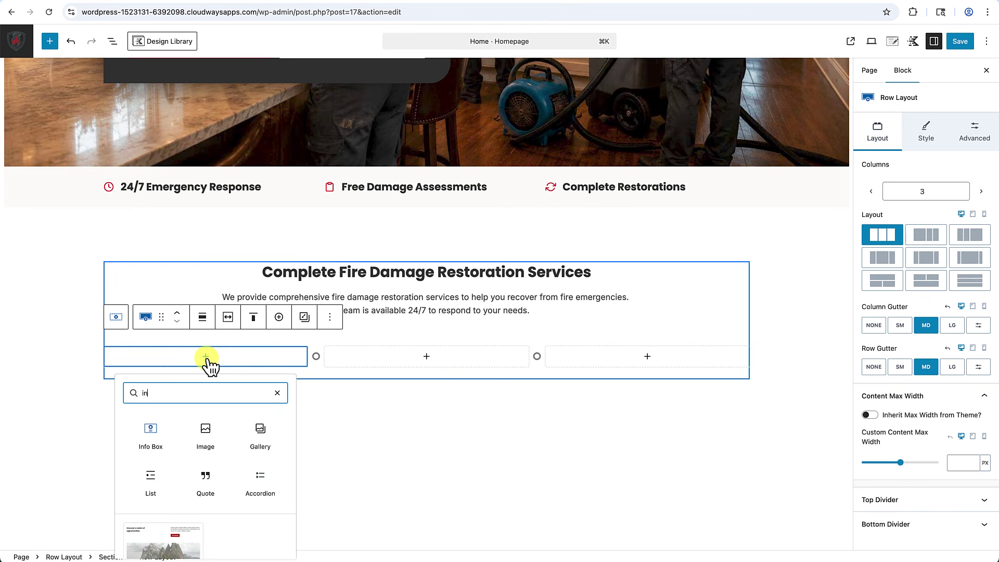
Place an Info Box in the first column and select it to show its General settings.
left_click(152, 437)
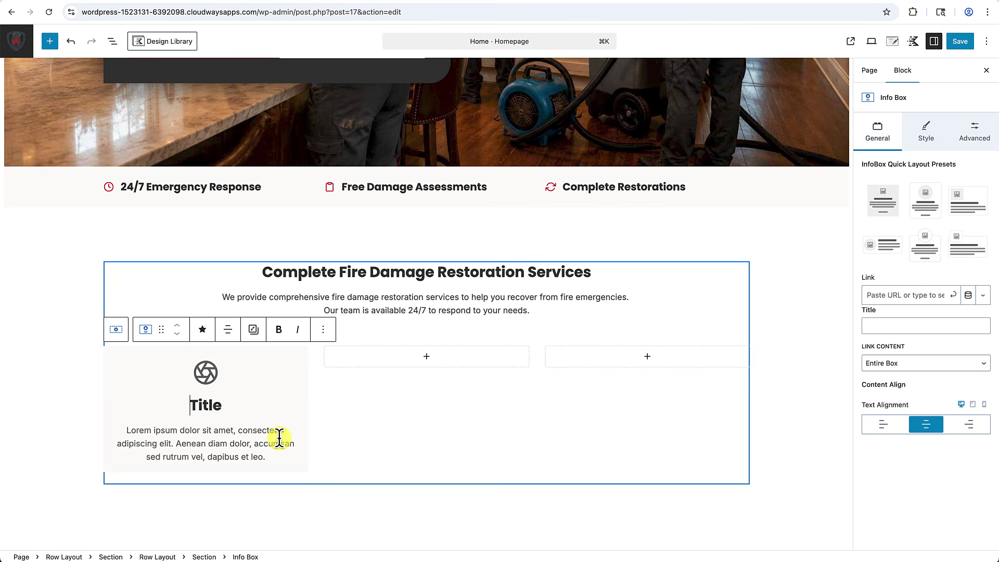
left_click(293, 366)
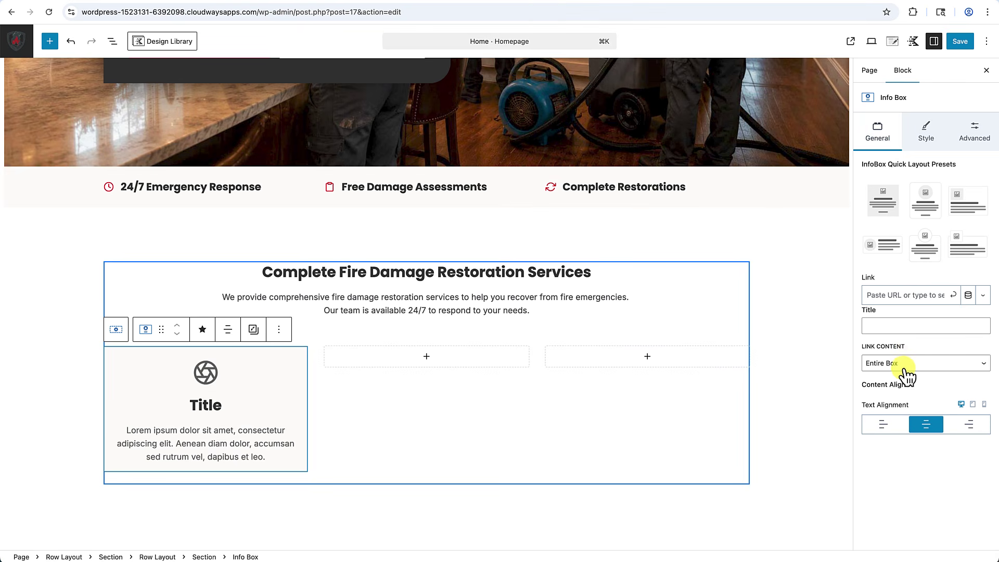
Left-align the first info box's icon, title and text, and show its Style options.
left_click(885, 424)
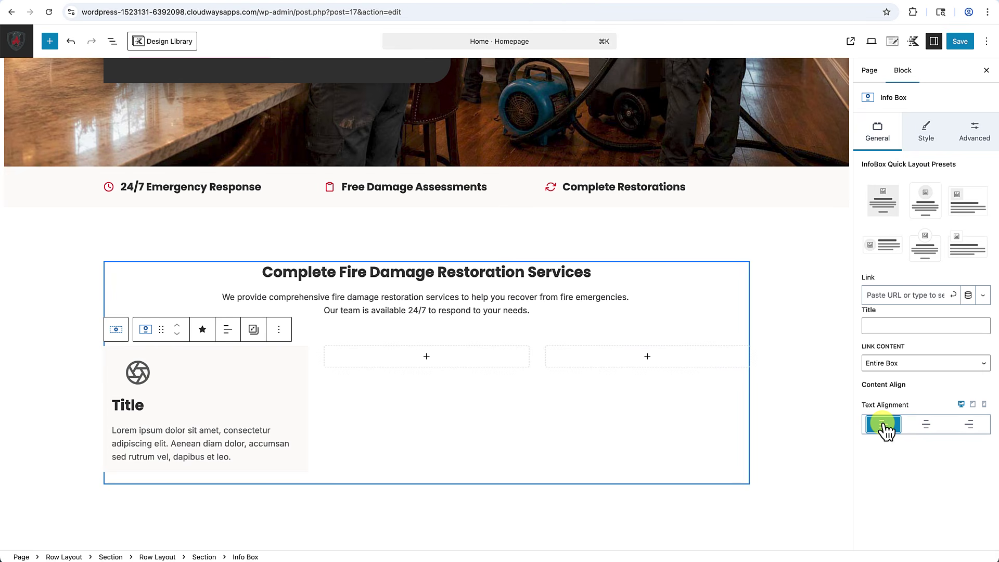
left_click(929, 139)
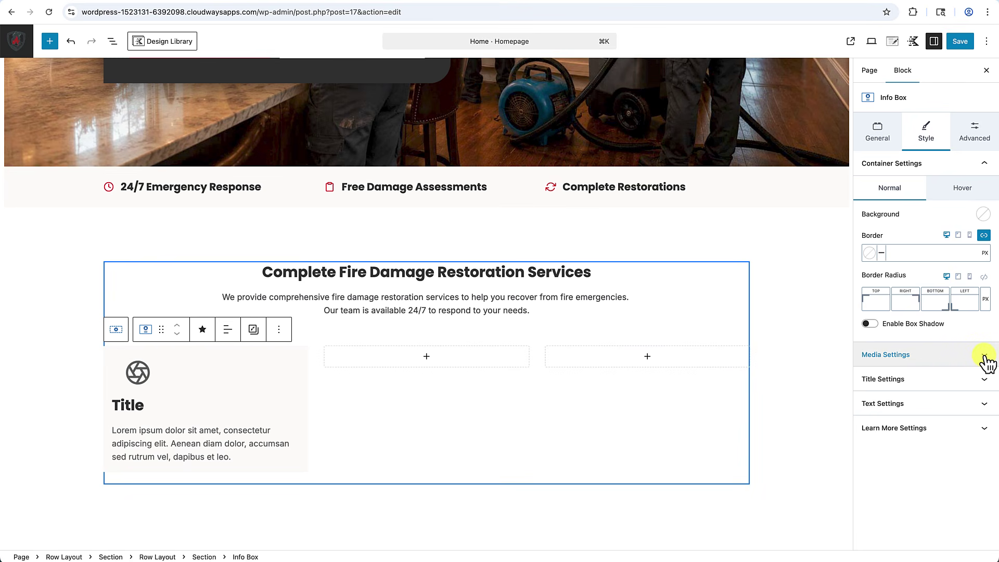
Set the info box icon size to 30 in Media Settings.
left_click(985, 357)
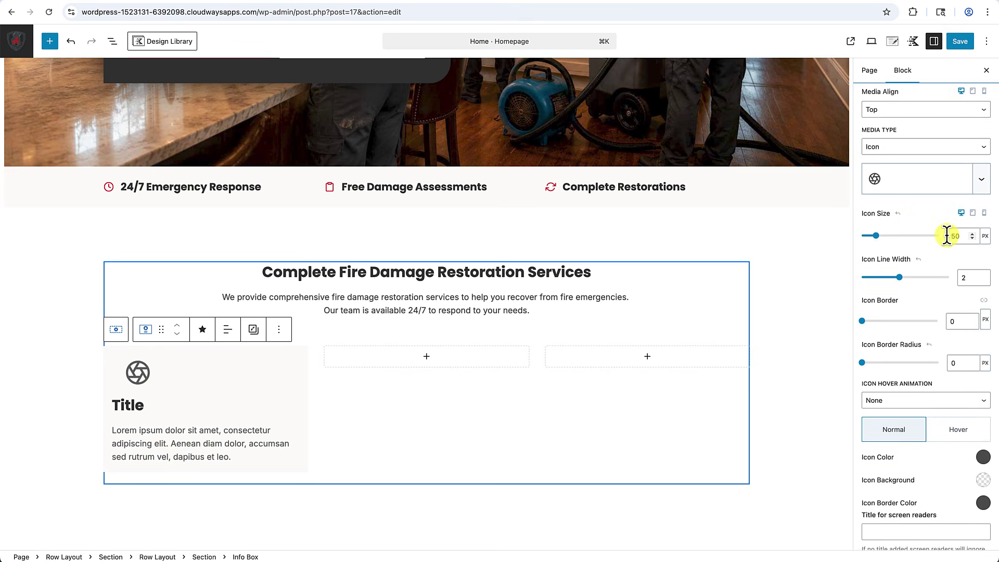
left_click(952, 237)
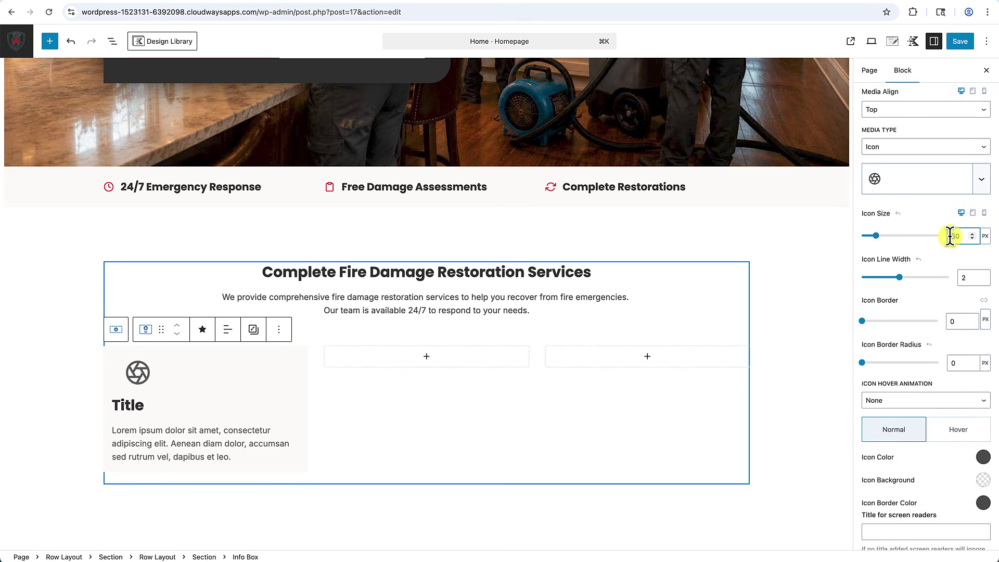
type("30")
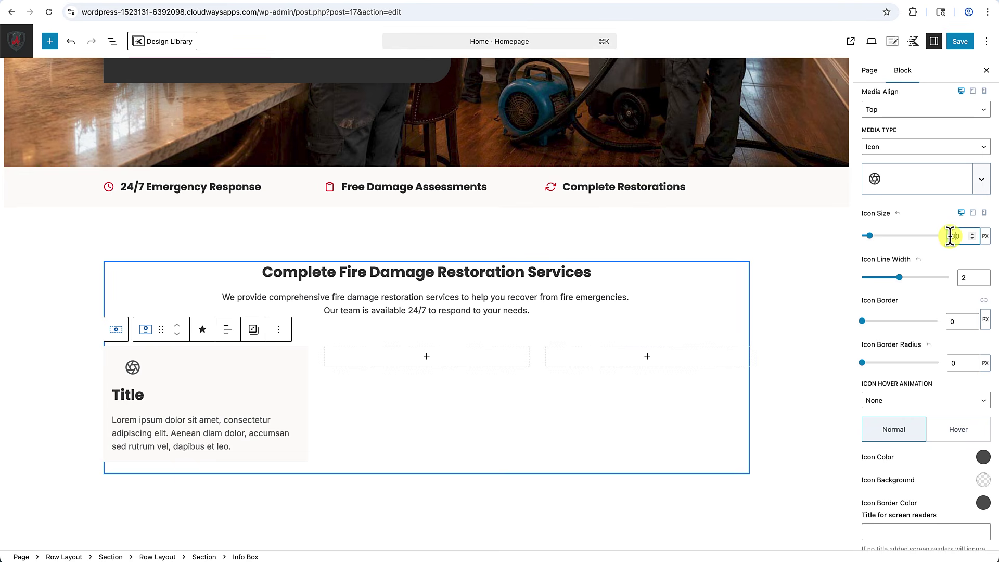
Set the icon's left media margin to 0 and its unlinked left padding to 0.
scroll(940, 283, "down", 5)
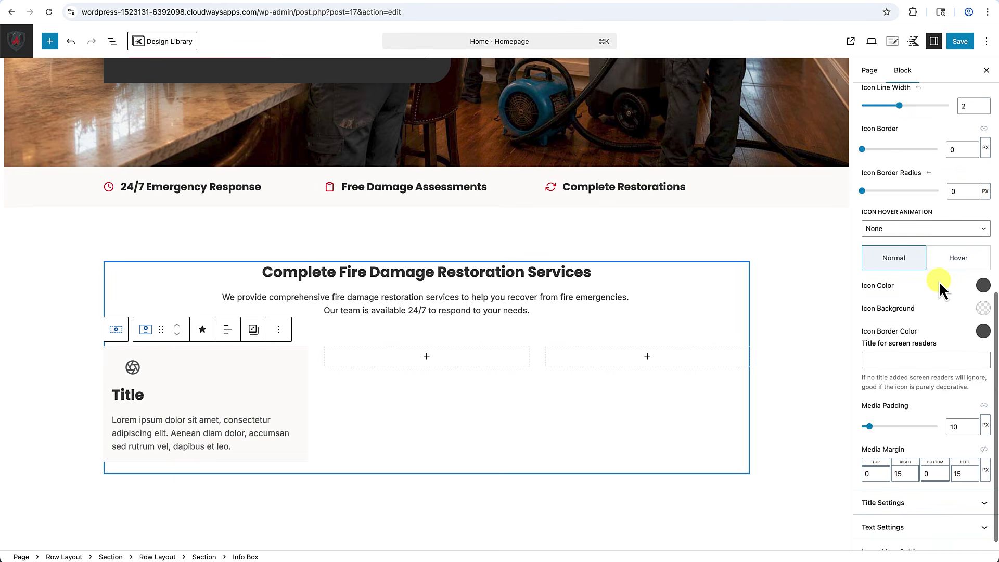
scroll(939, 281, "down", 1)
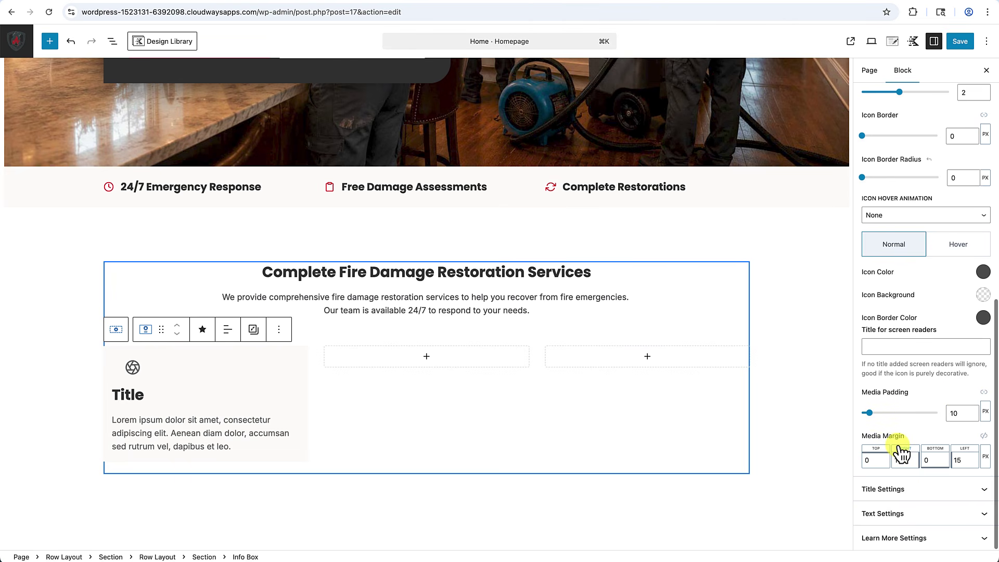
left_click_drag(966, 458, 952, 460)
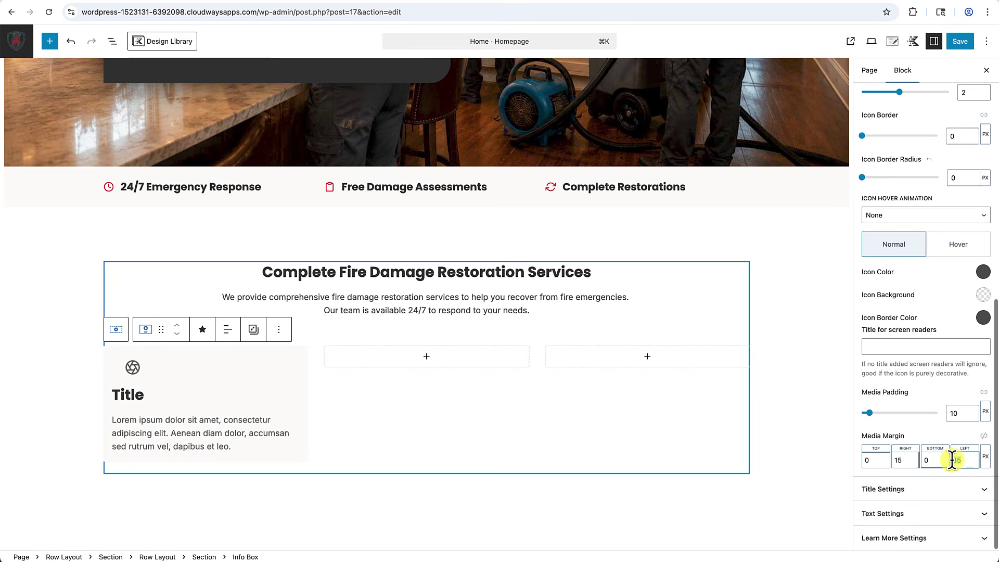
type("0")
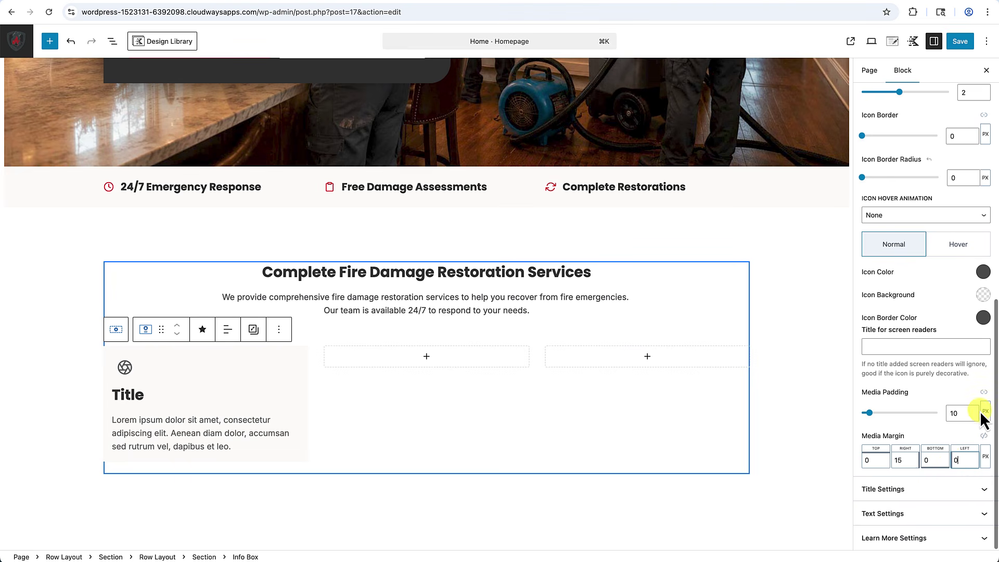
left_click(985, 393)
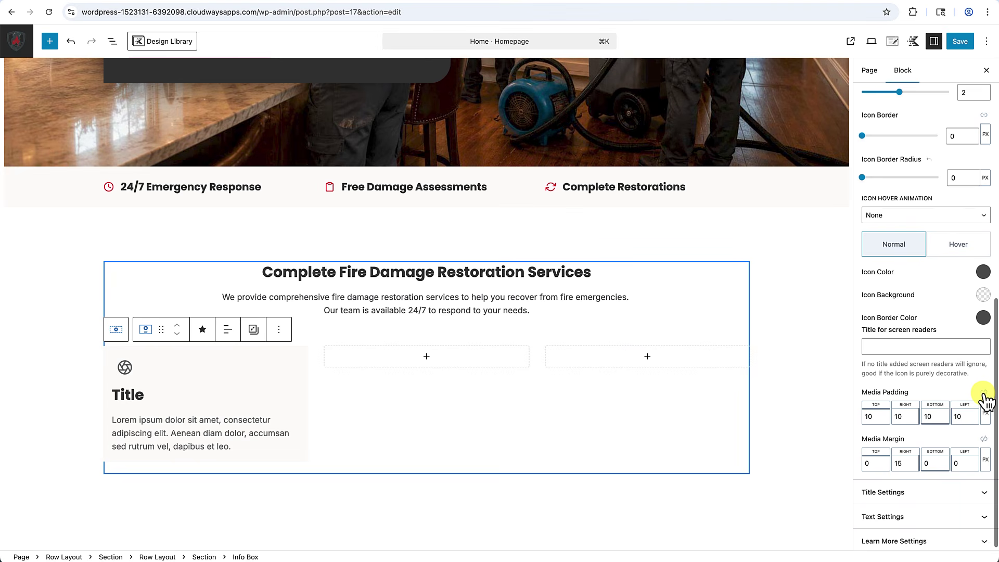
left_click(958, 416)
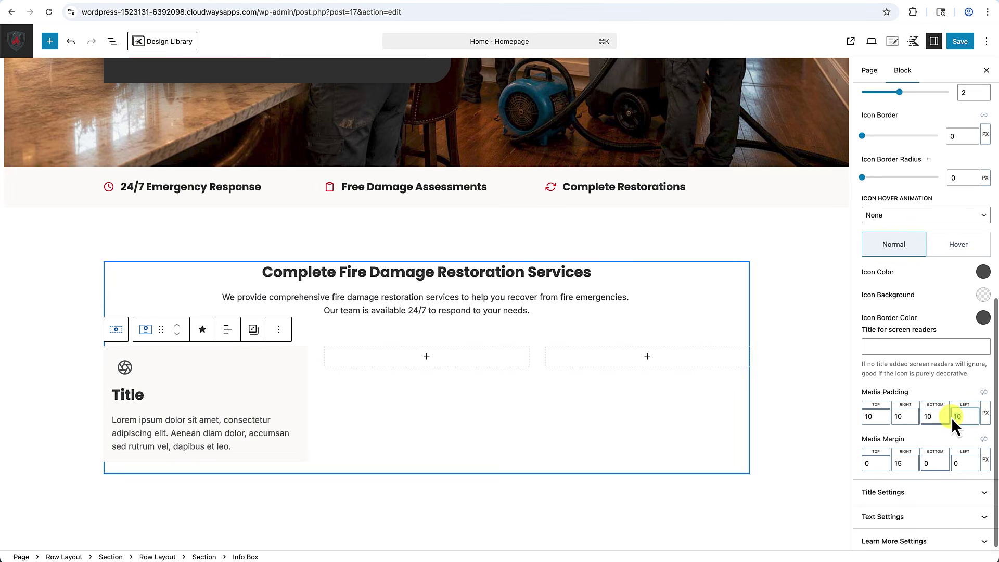
type("0")
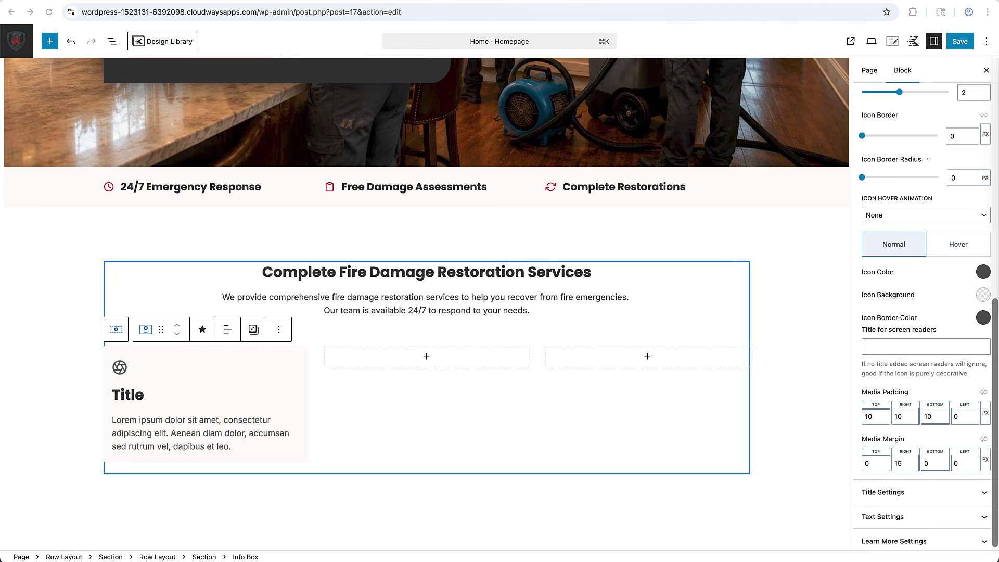
Retitle the first card 'Emergency Response' and paste in the on-site response description.
double_click(132, 398)
type("Emergency Response")
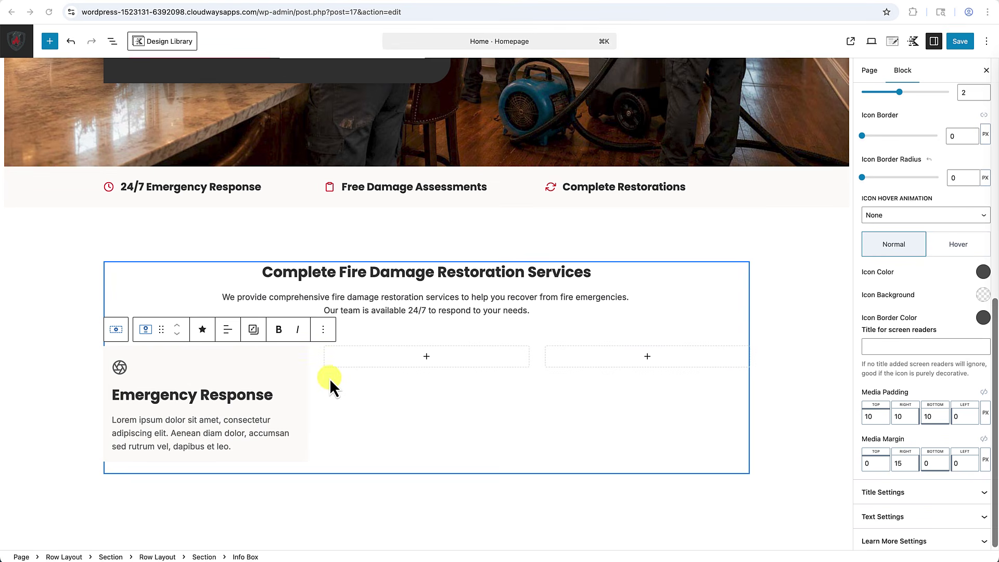
triple_click(174, 419)
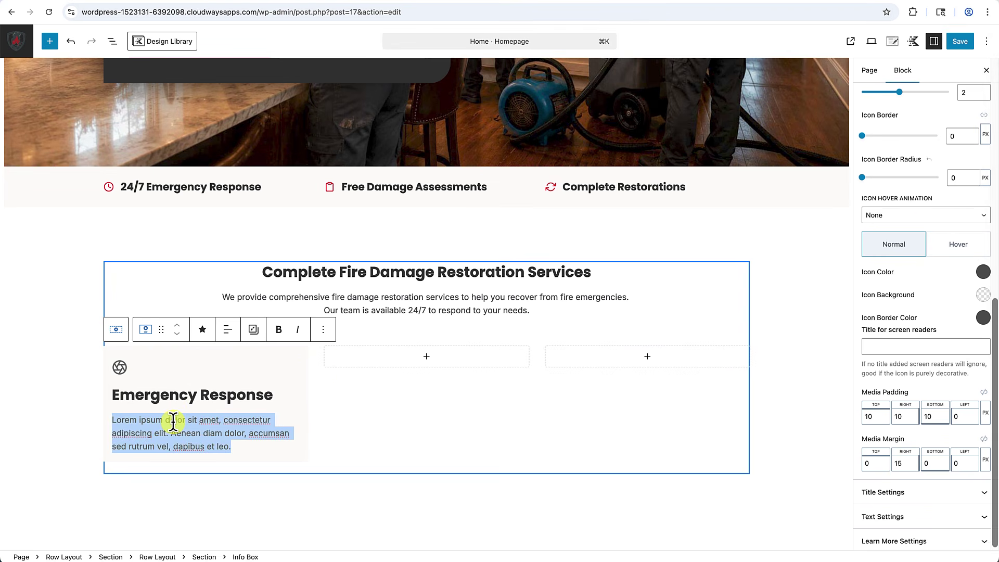
type("Immediate on-site response to secure and stabilize fire-damaged properties around the clock.")
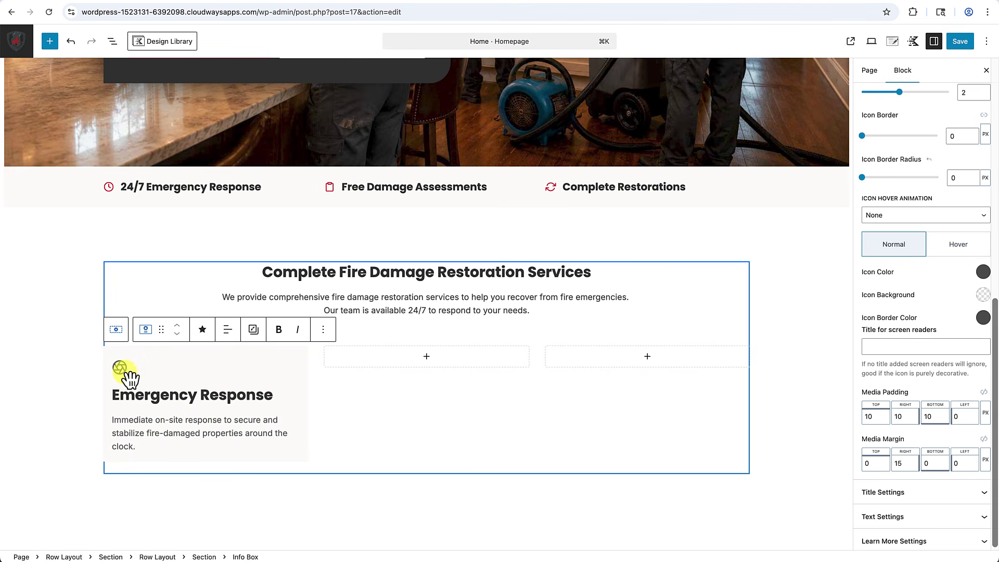
left_click(121, 368)
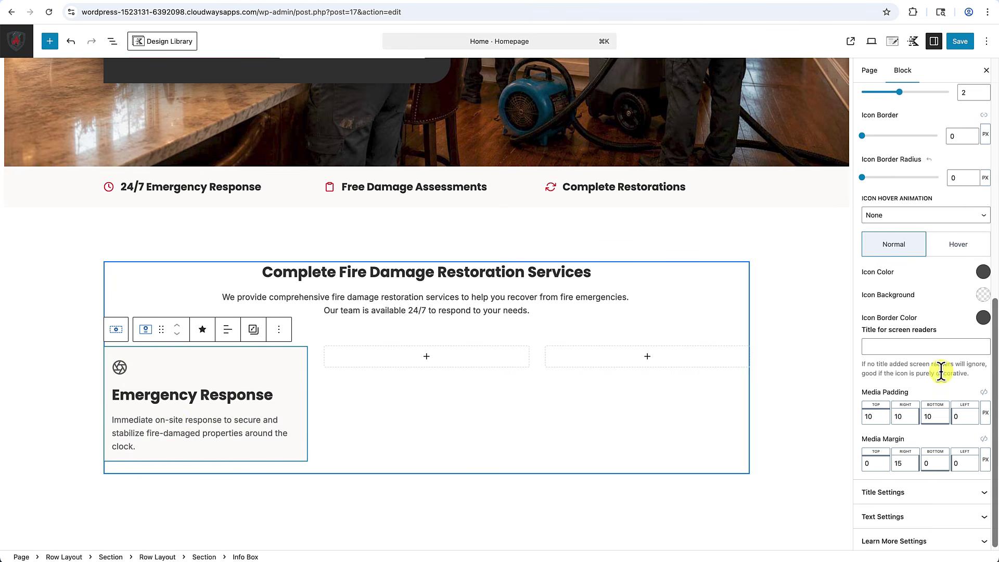
scroll(941, 369, "up", 7)
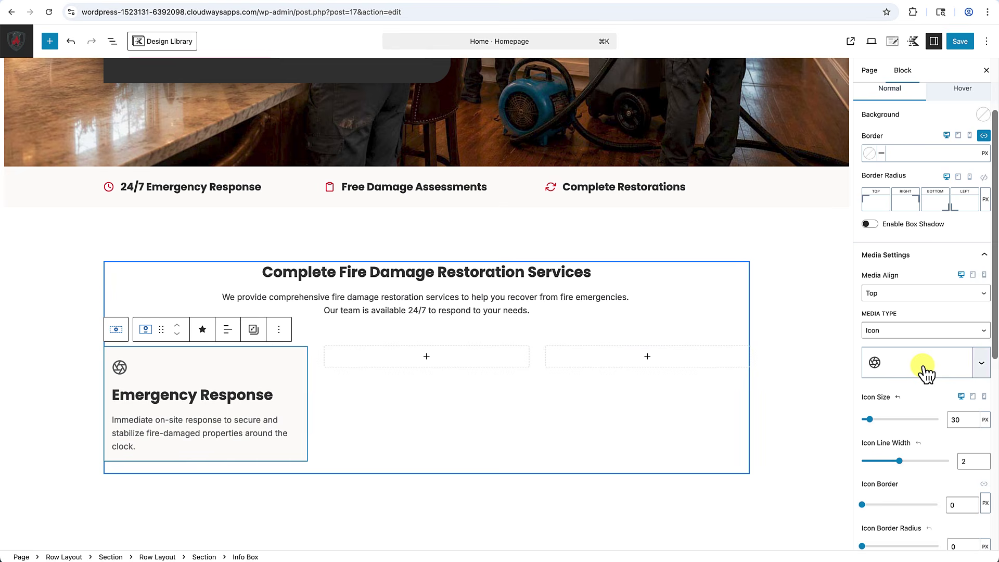
Replace the first info box's icon with alertCircle from the icon library.
left_click(916, 368)
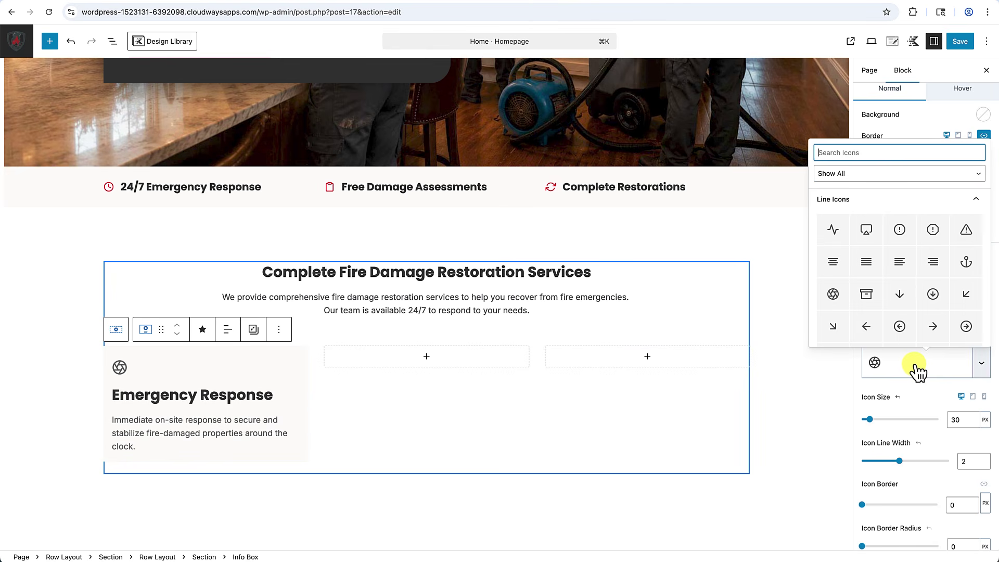
left_click(850, 151)
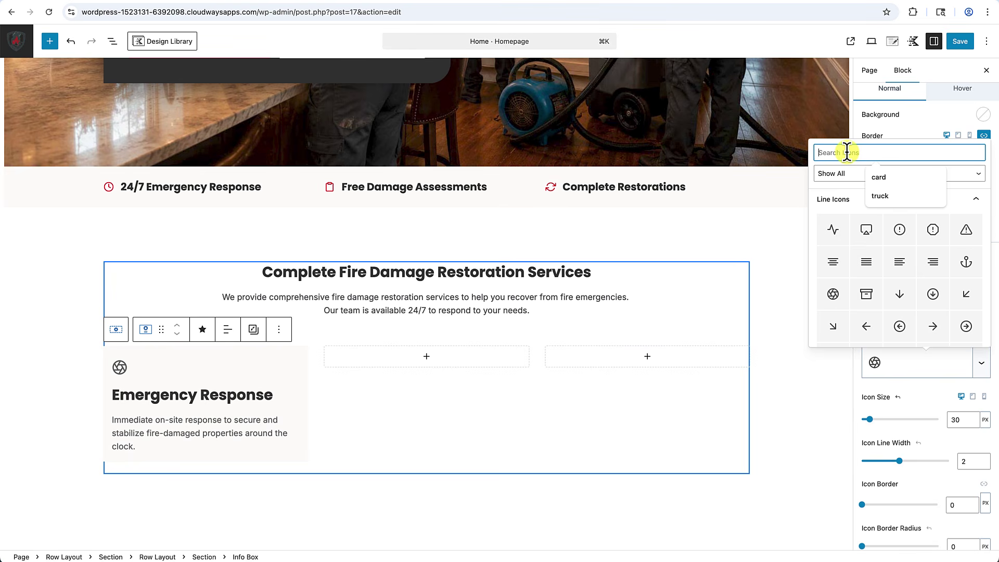
left_click(900, 231)
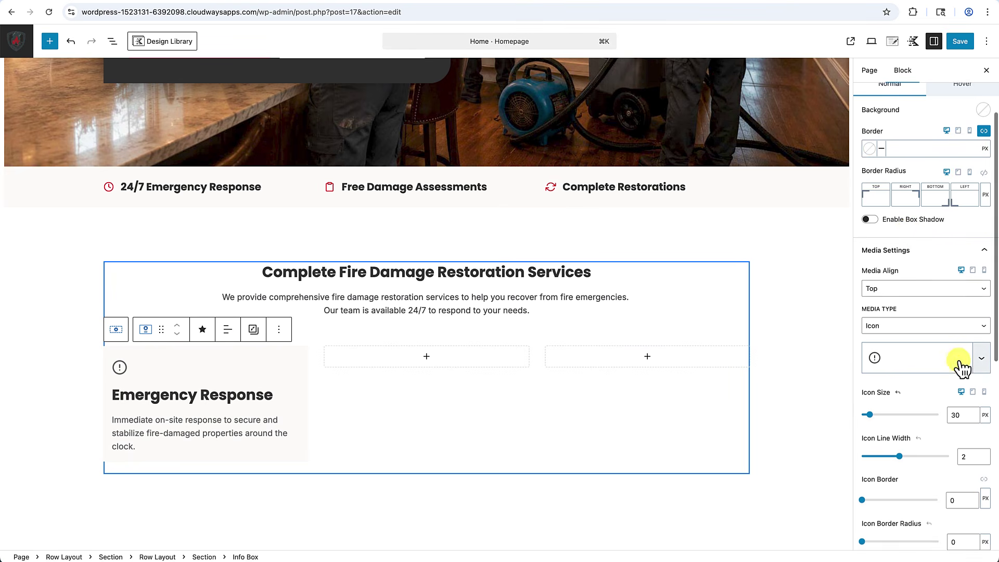
Colour the alert icon with the crimson preset D70322.
scroll(960, 357, "down", 3)
scroll(959, 359, "down", 8)
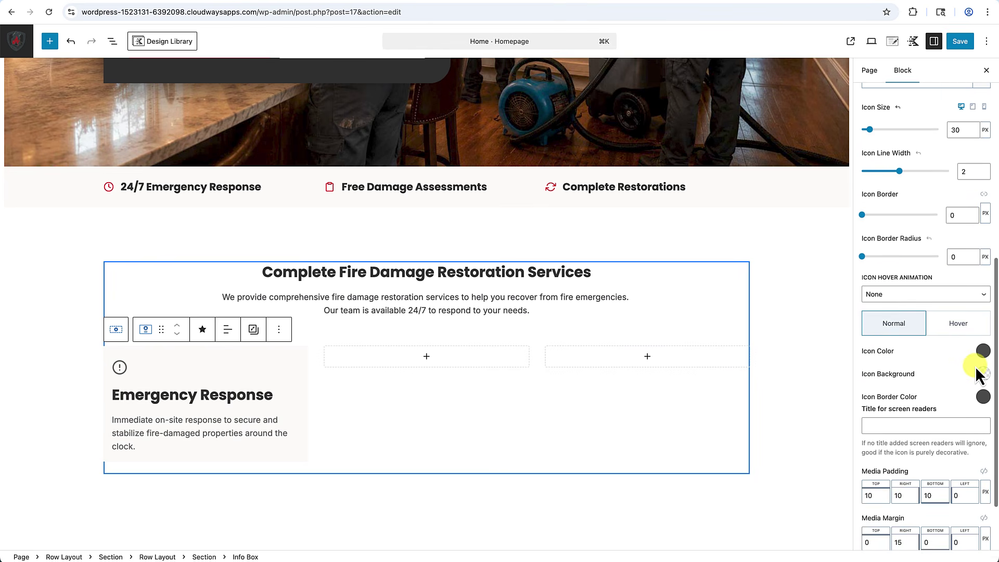
left_click(983, 352)
left_click(855, 312)
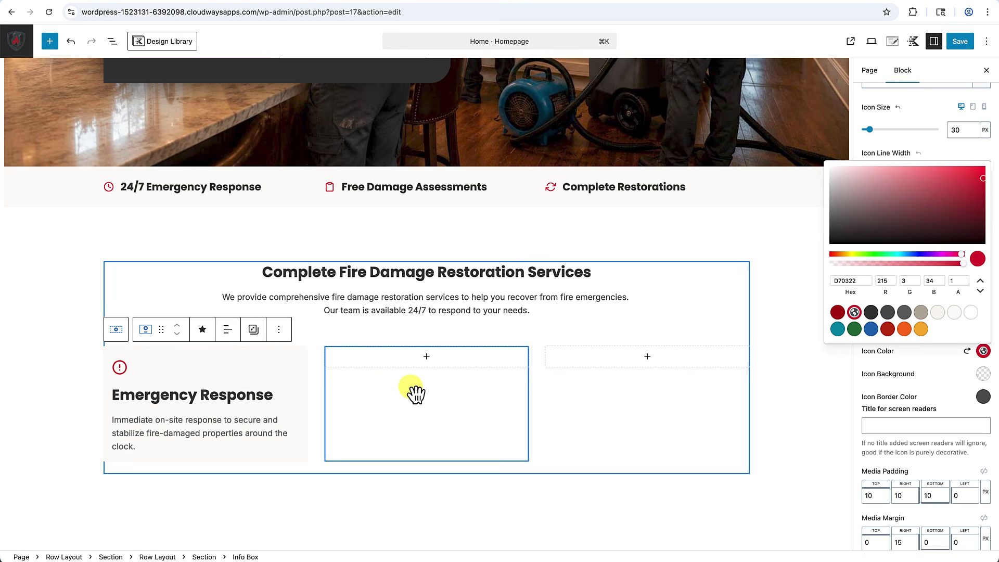
left_click(223, 402)
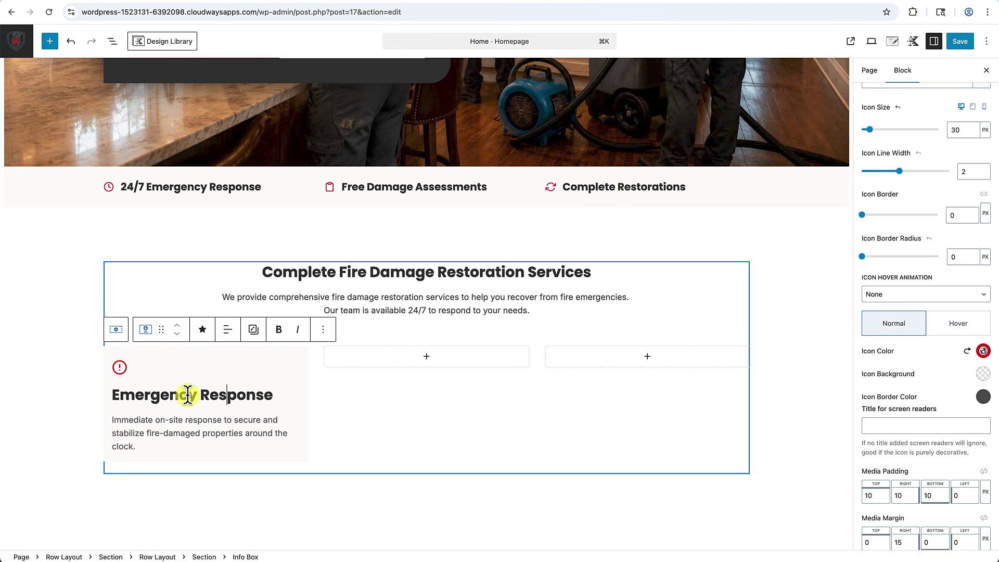
left_click(195, 395)
scroll(920, 281, "up", 10)
scroll(920, 291, "down", 1)
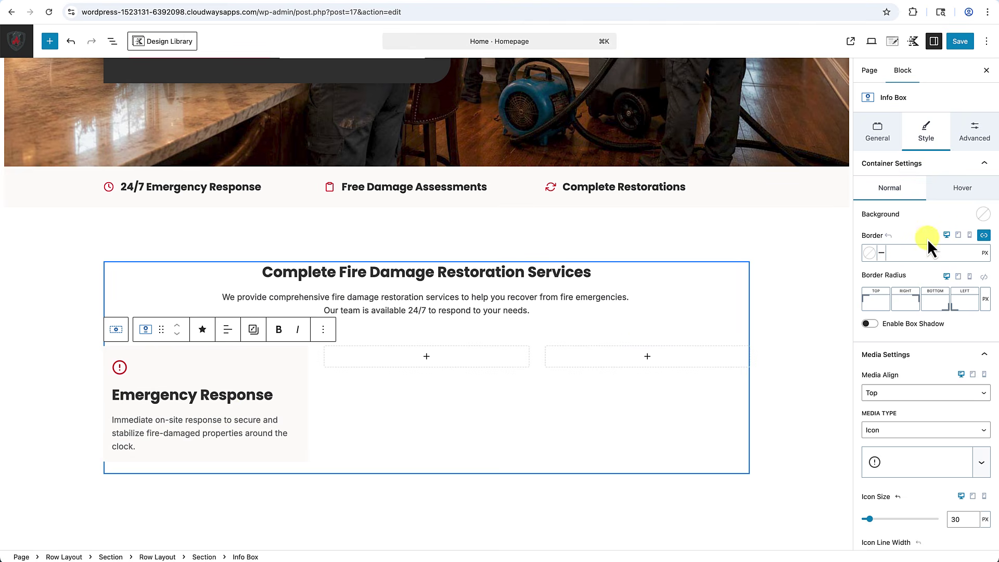
Make the Emergency Response title an H3 heading with MD font size.
scroll(927, 239, "down", 6)
scroll(927, 239, "up", 5)
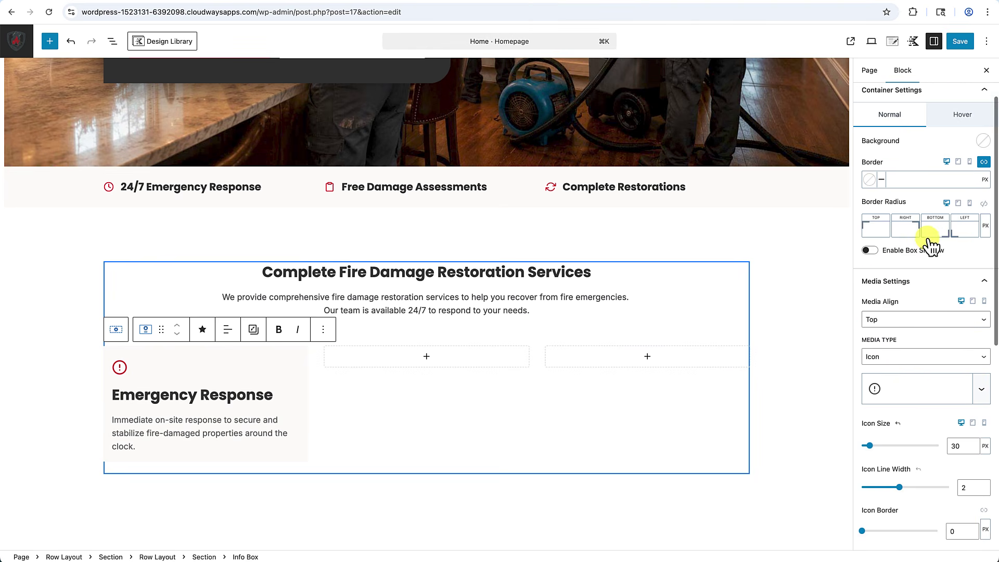
left_click(987, 289)
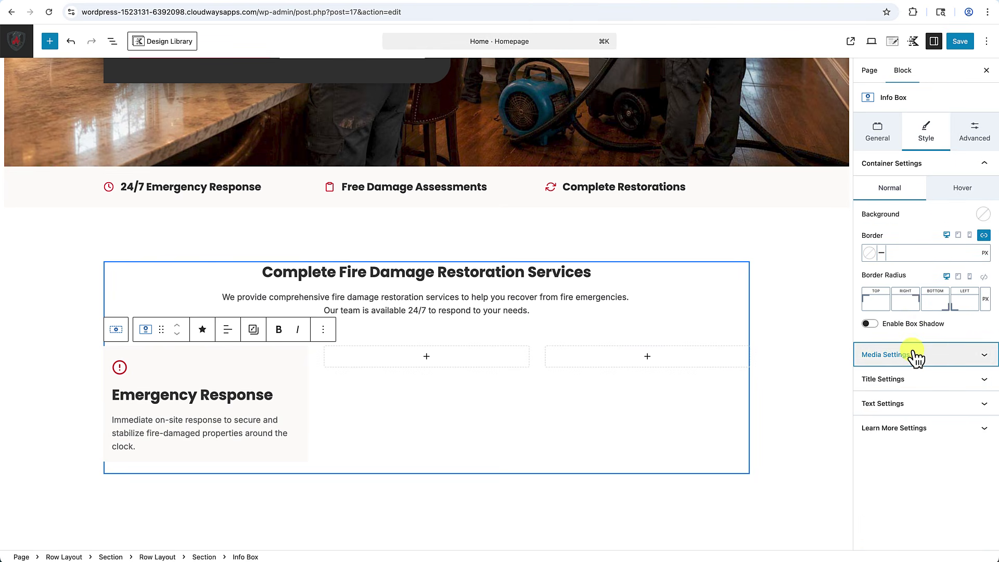
left_click(906, 382)
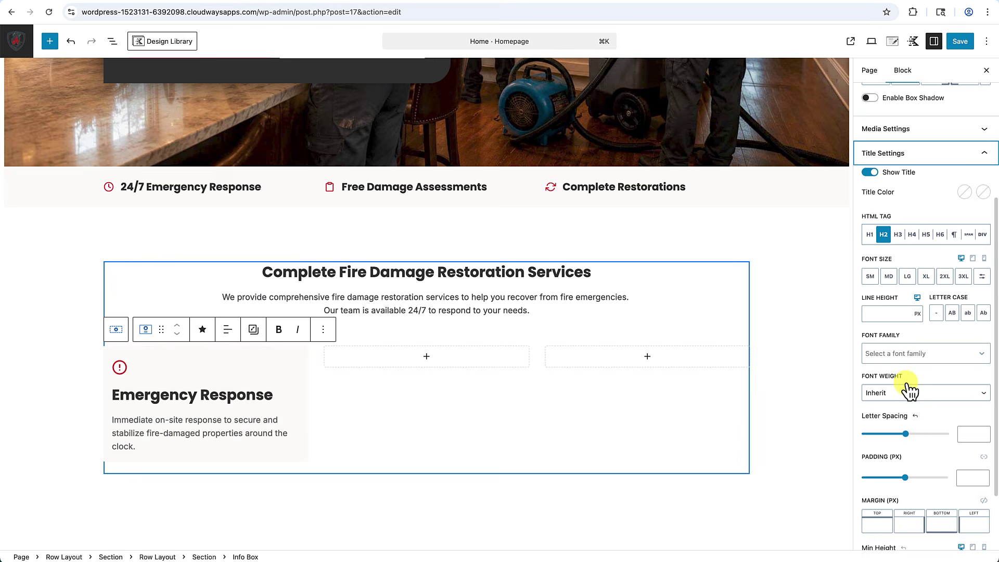
left_click(899, 236)
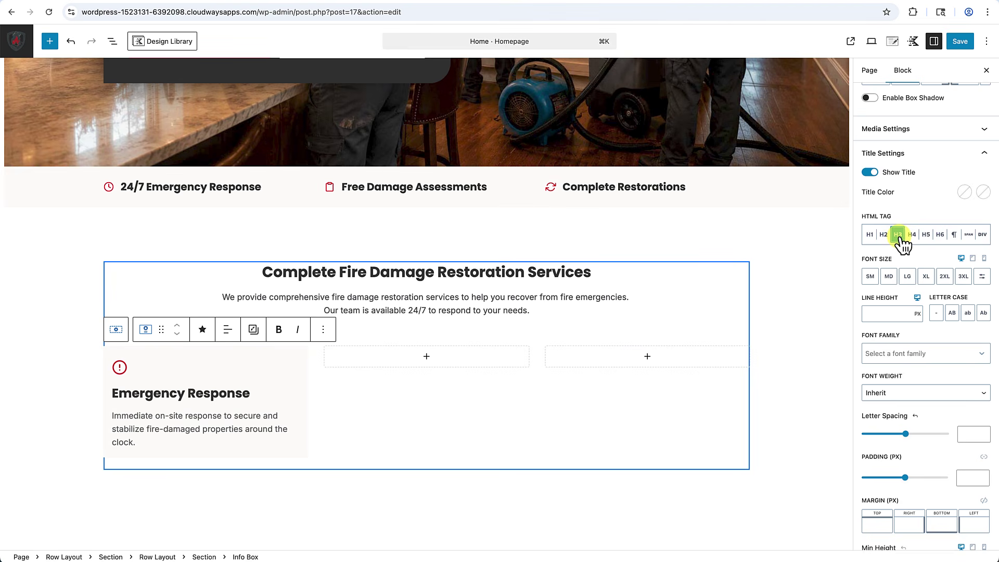
left_click(895, 276)
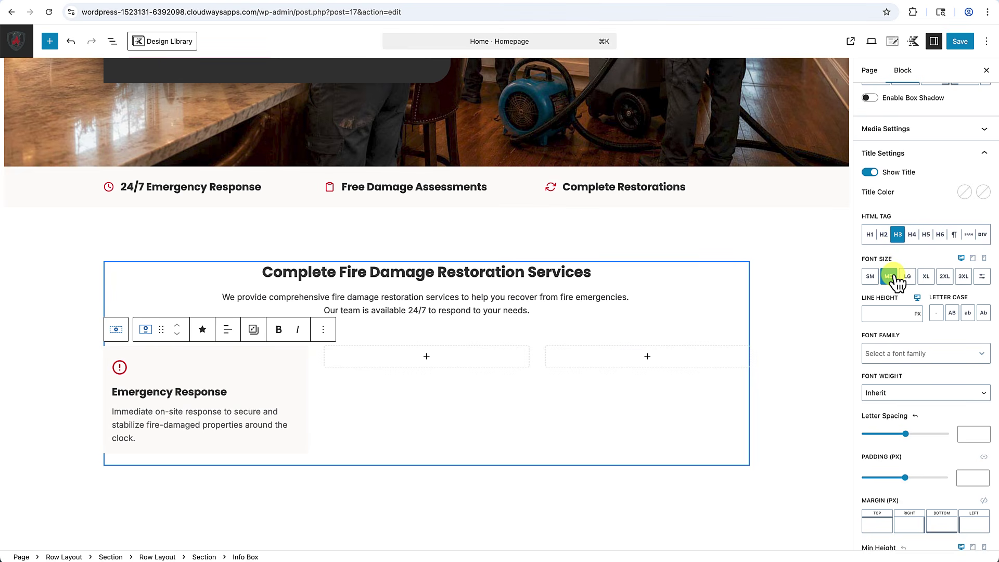
scroll(433, 375, "down", 1)
left_click(432, 374)
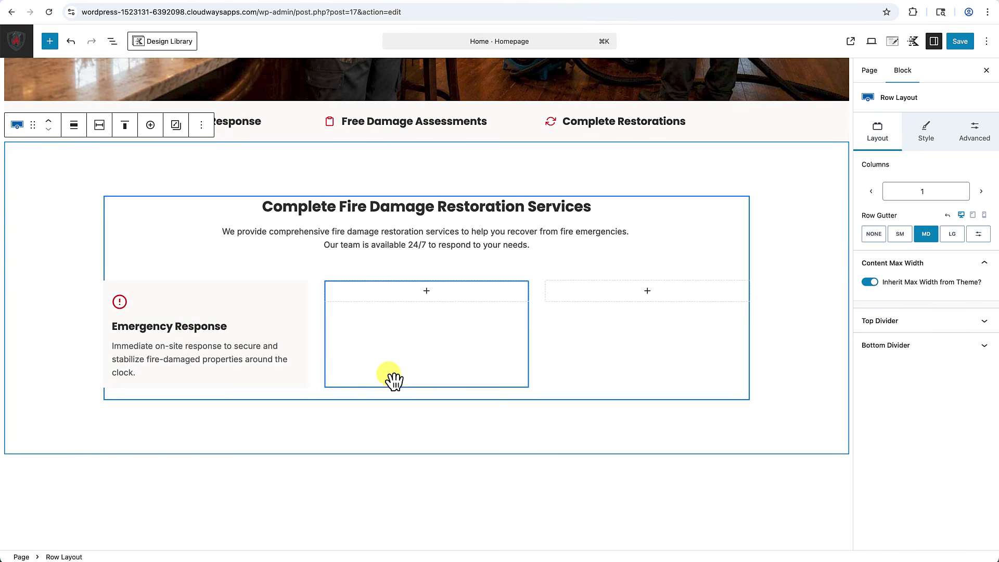
Give the Emergency Response card a linked 6 px border radius.
left_click(297, 298)
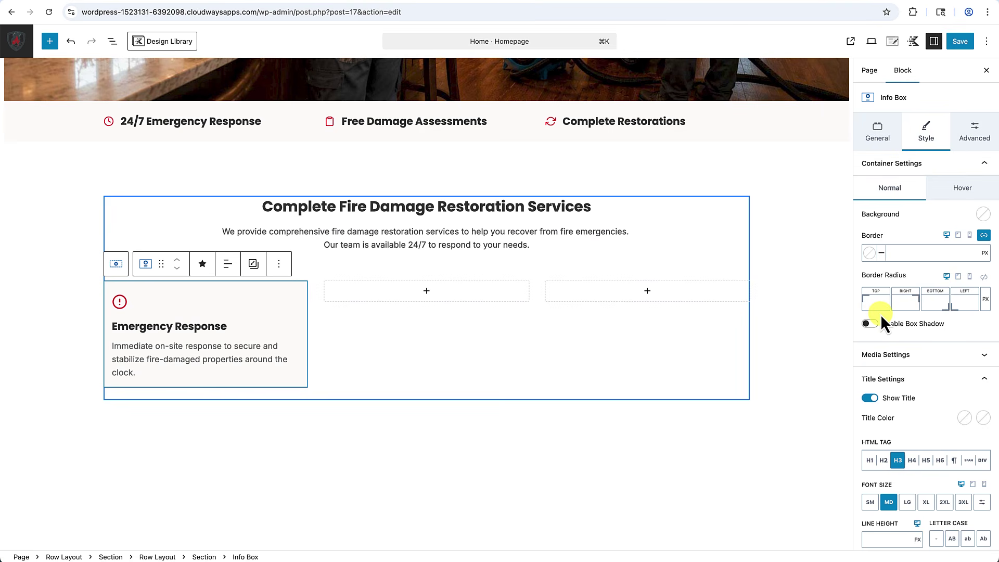
left_click(985, 279)
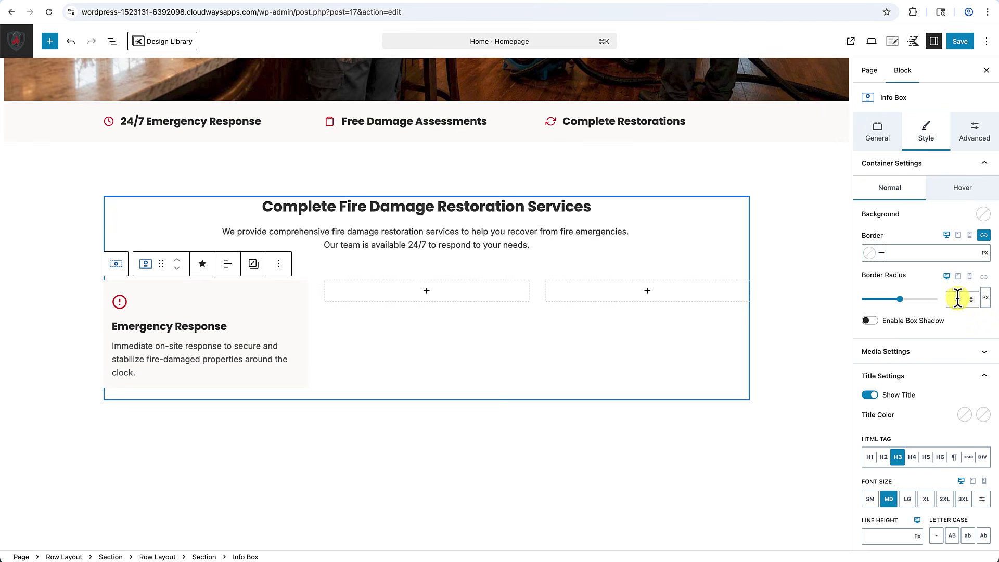
type("6")
Add a 1 px grey border to the card and lower its opacity.
left_click(905, 255)
type("1")
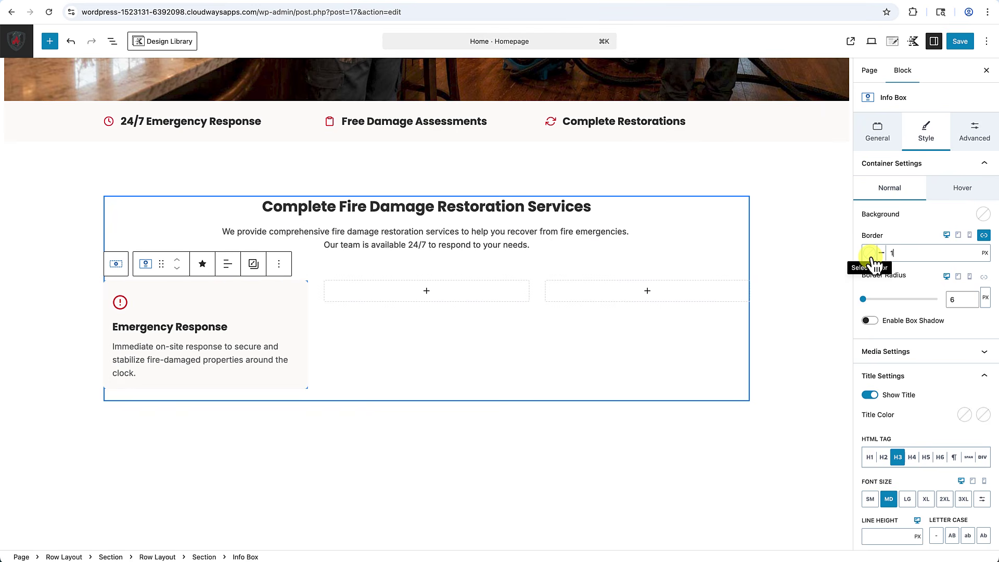
left_click(869, 254)
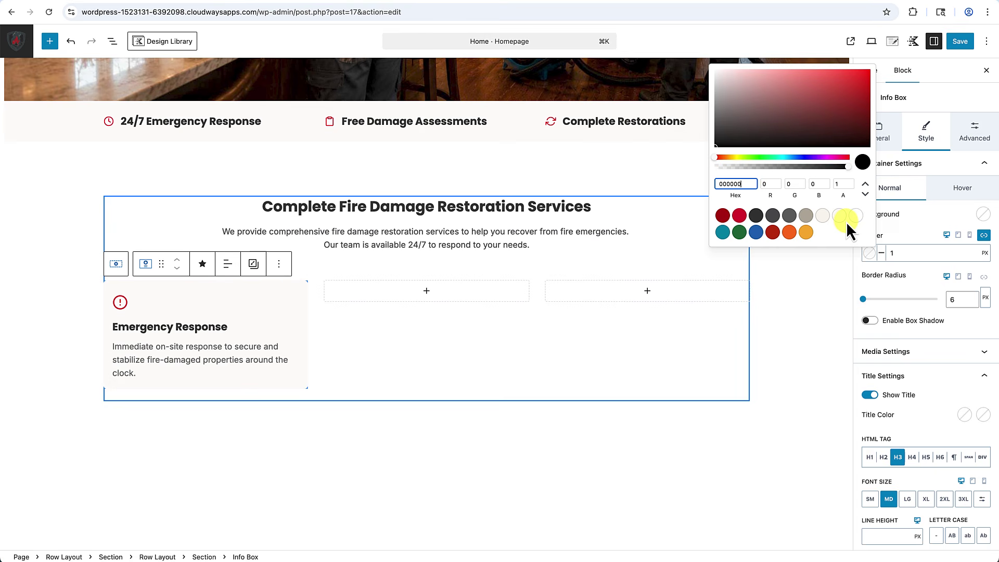
left_click(812, 220)
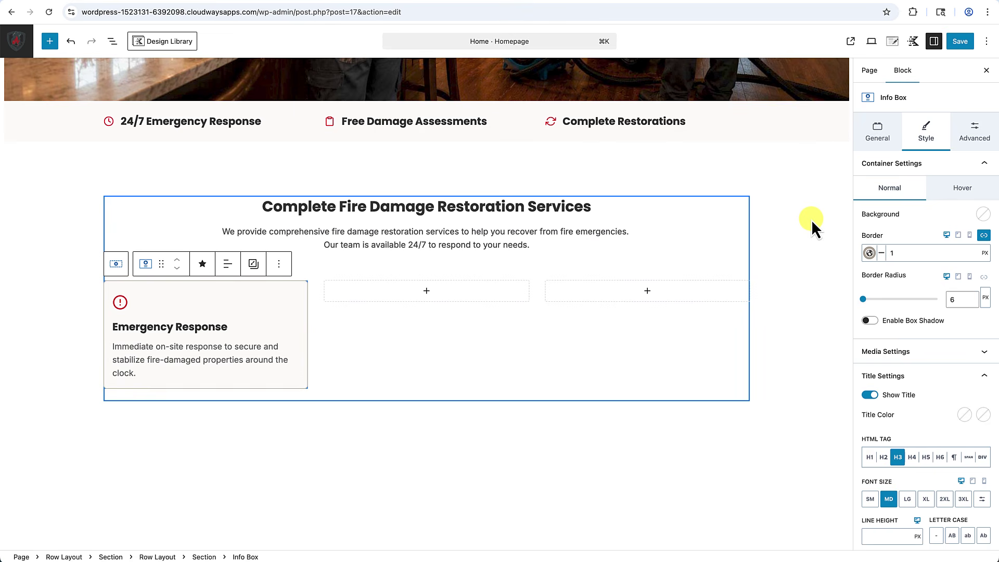
left_click(869, 253)
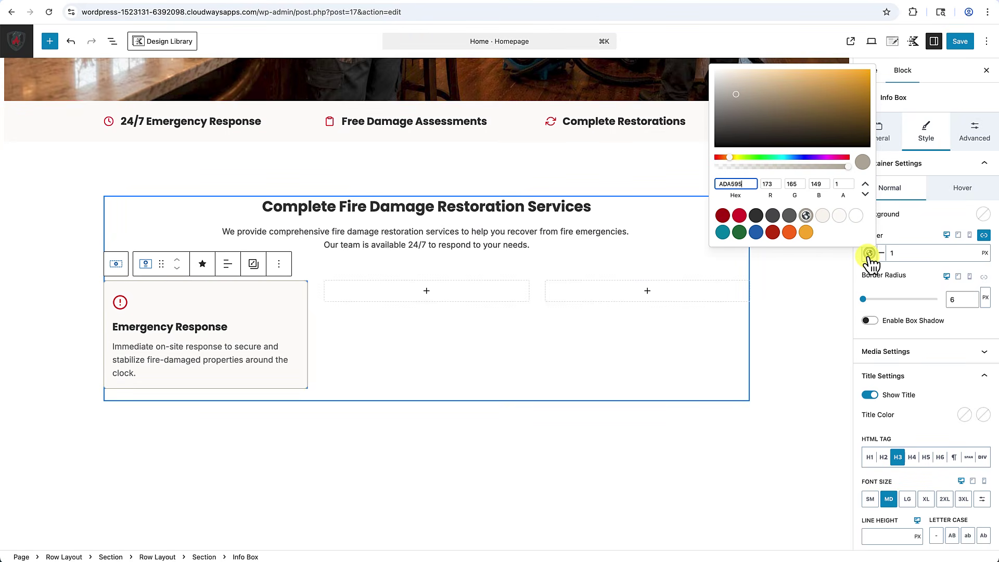
key("Escape")
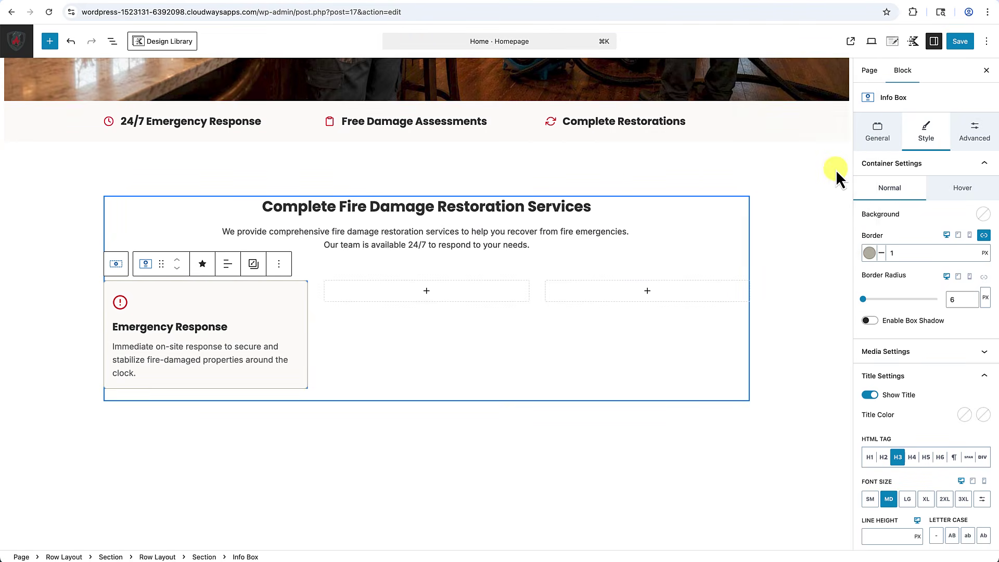
left_click(869, 253)
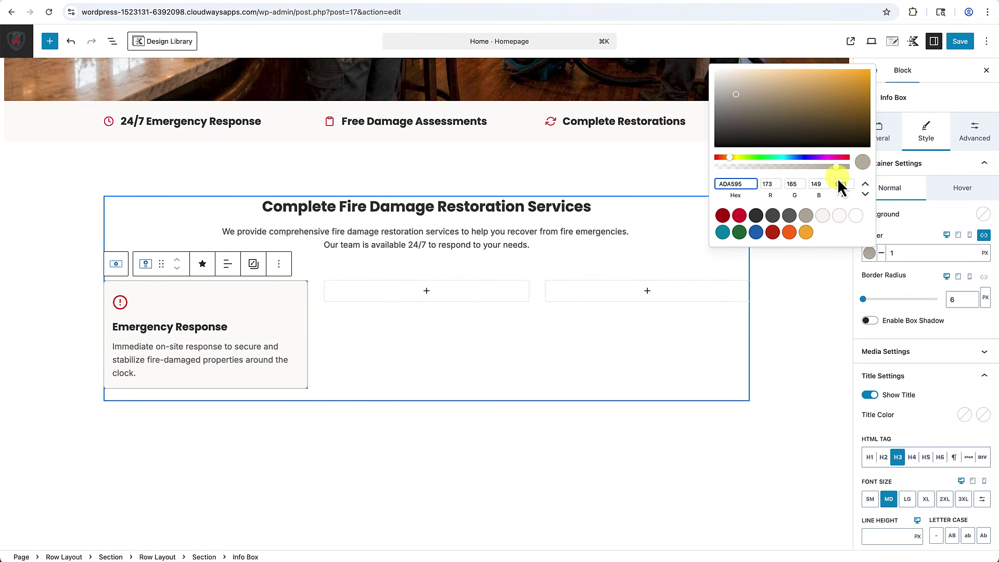
left_click_drag(841, 185, 855, 186)
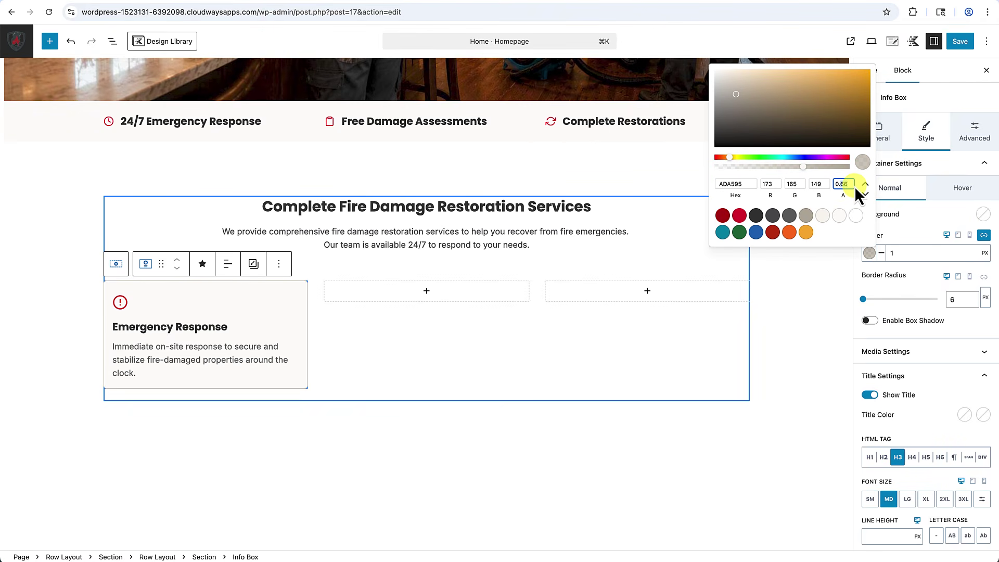
key("Escape")
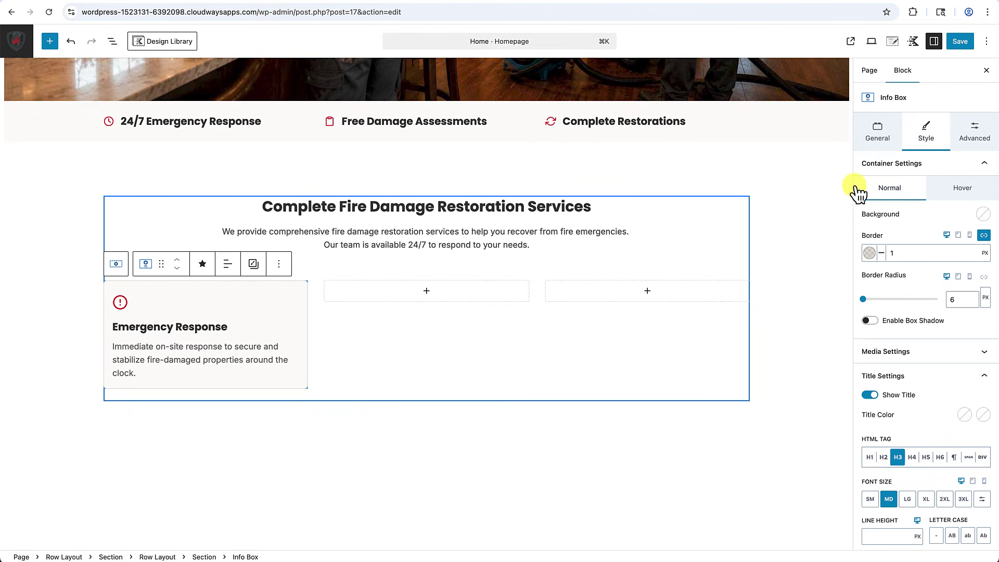
left_click(261, 444)
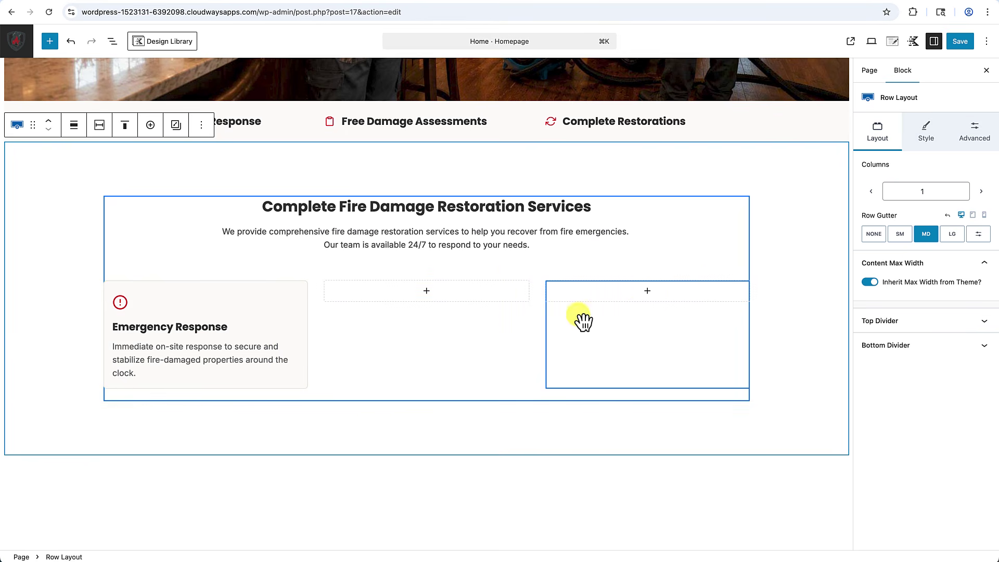
Copy the Emergency Response card and paste it into the empty middle and third columns.
left_click(188, 297)
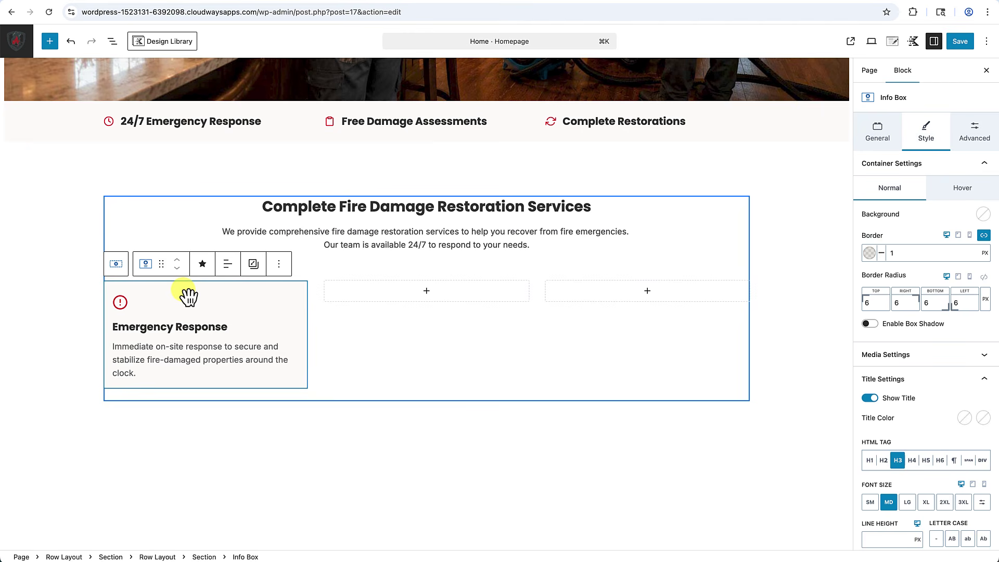
key("super+c")
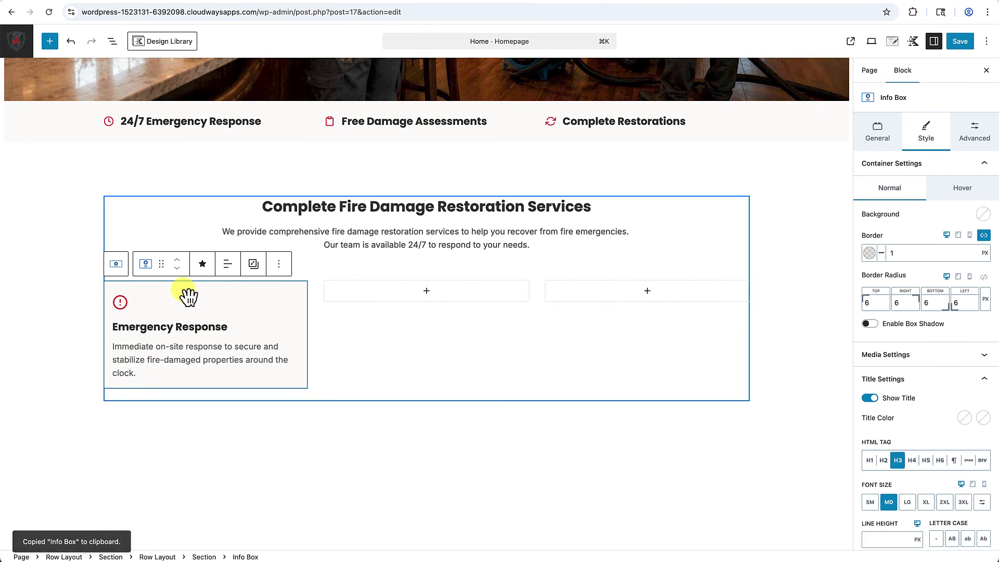
left_click(427, 293)
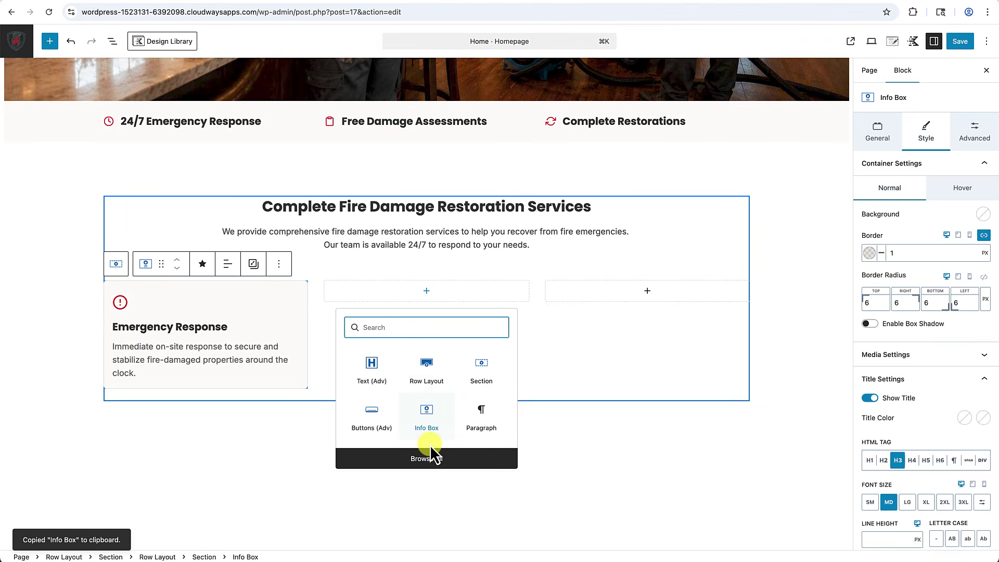
left_click(483, 412)
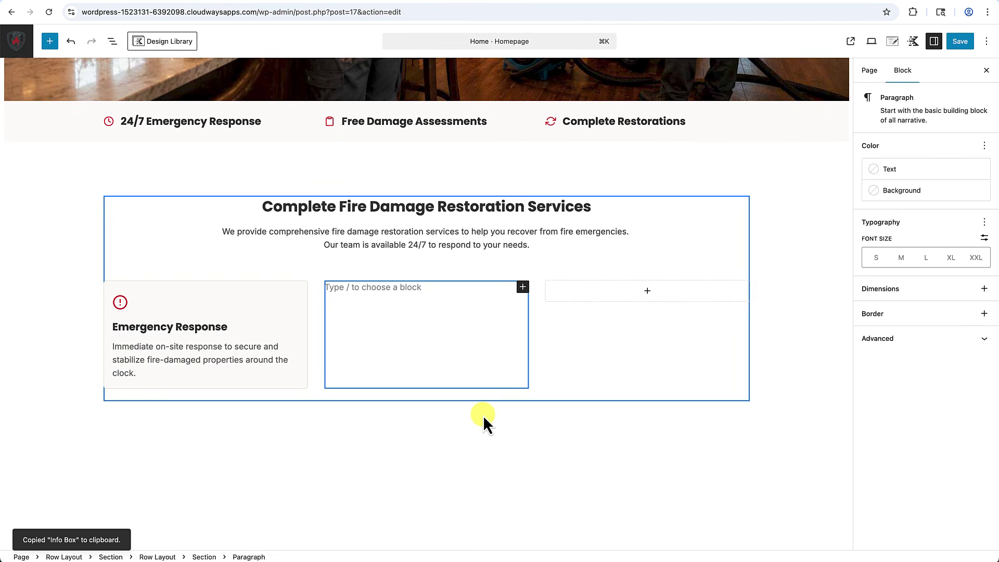
key("super+v")
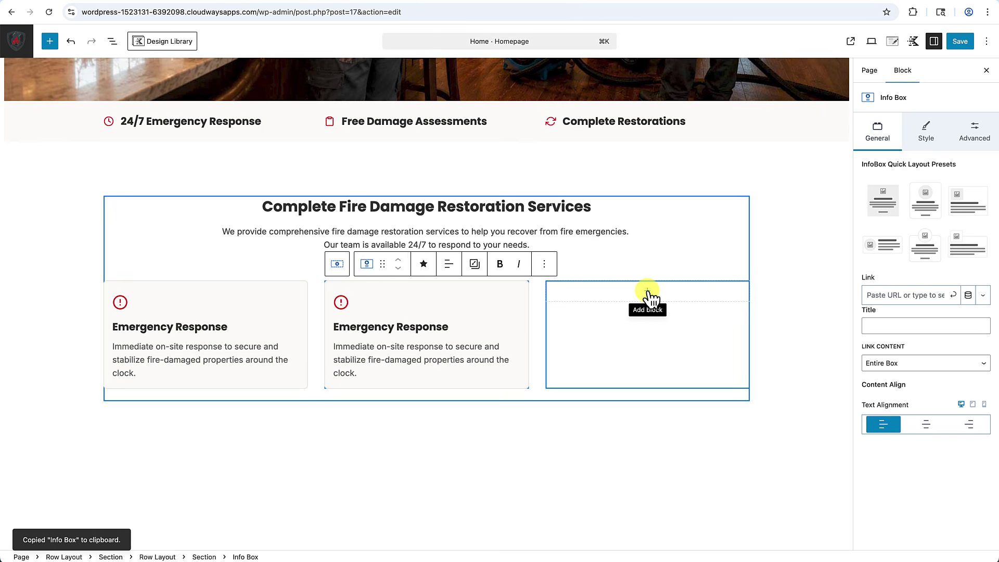
left_click(648, 293)
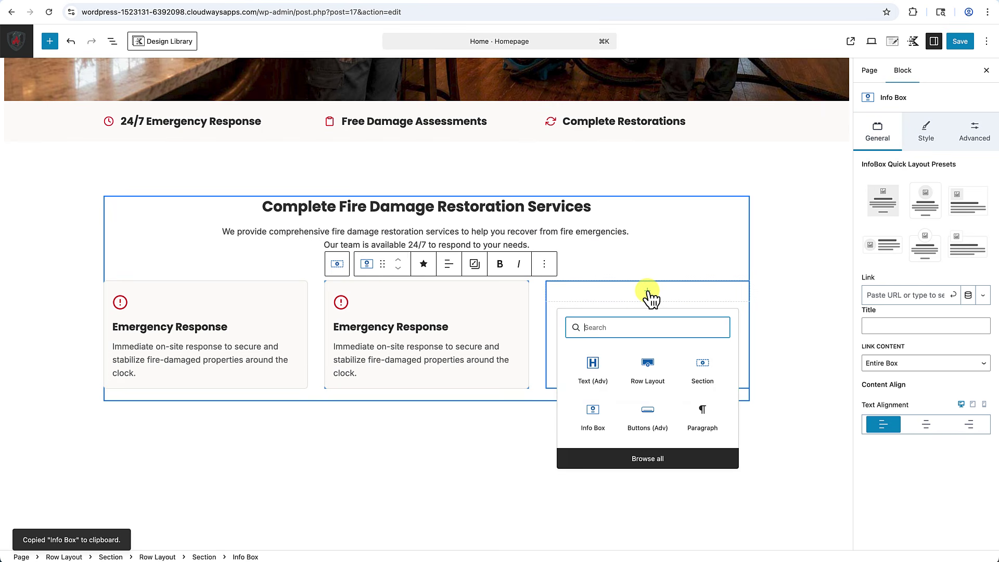
left_click(699, 424)
key("super+v")
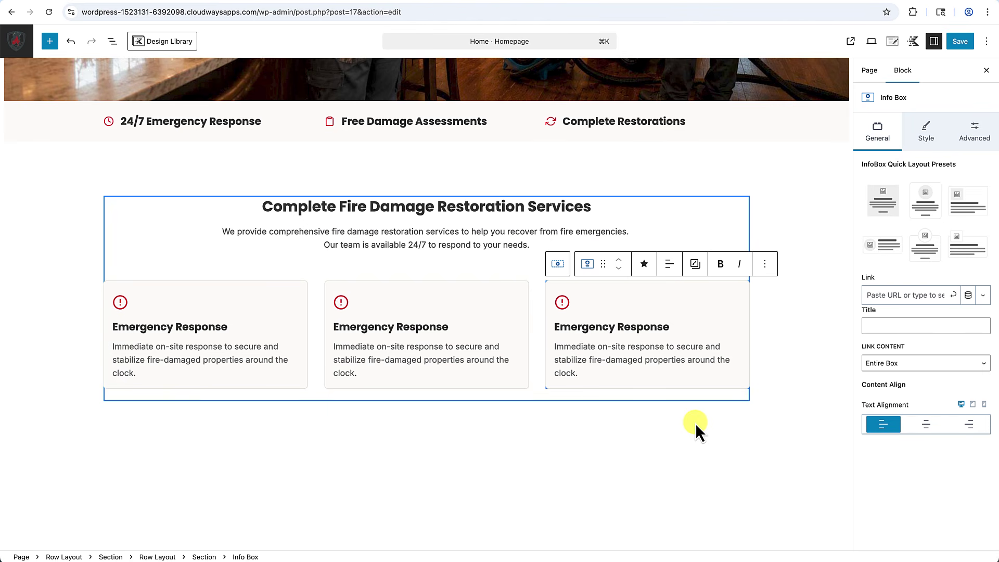
left_click(782, 401)
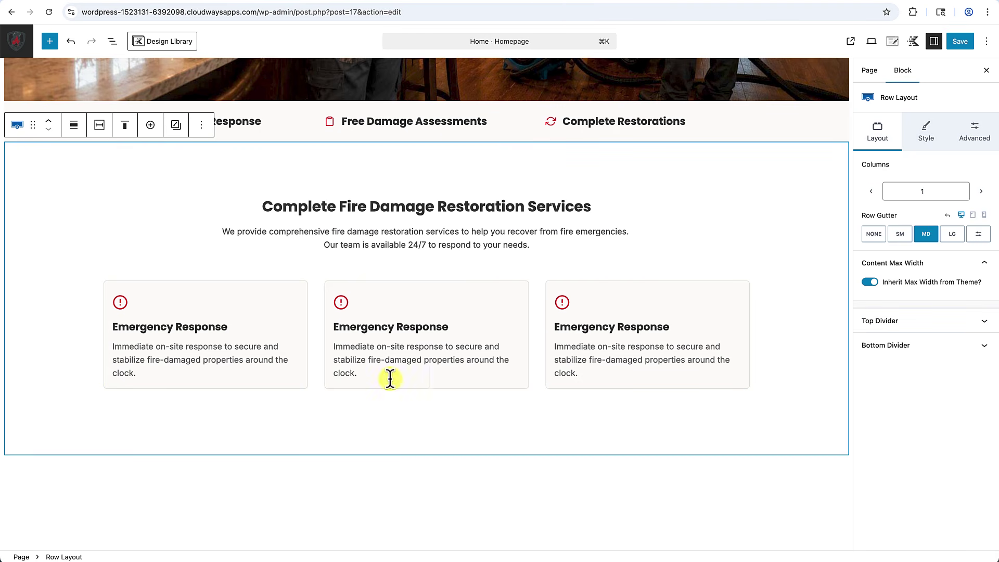
Add a new section below the row and paste a fourth Emergency Response card into it.
mouse_move(676, 412)
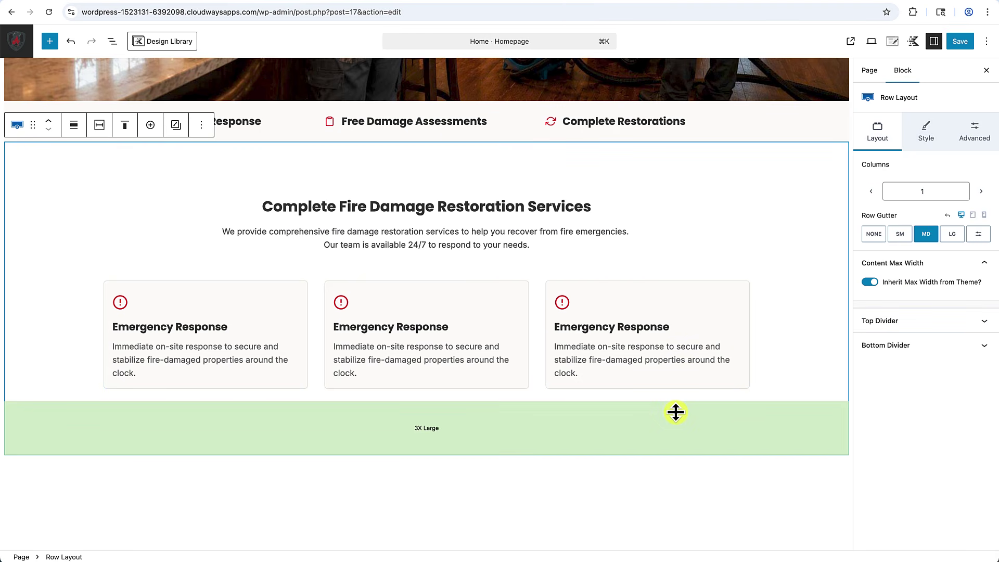
left_click(627, 296)
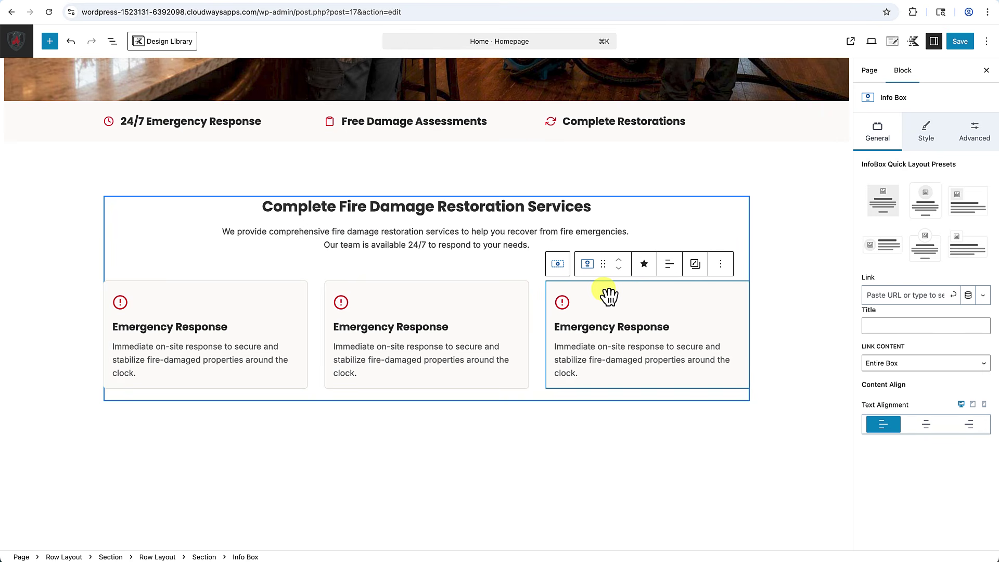
left_click(508, 272)
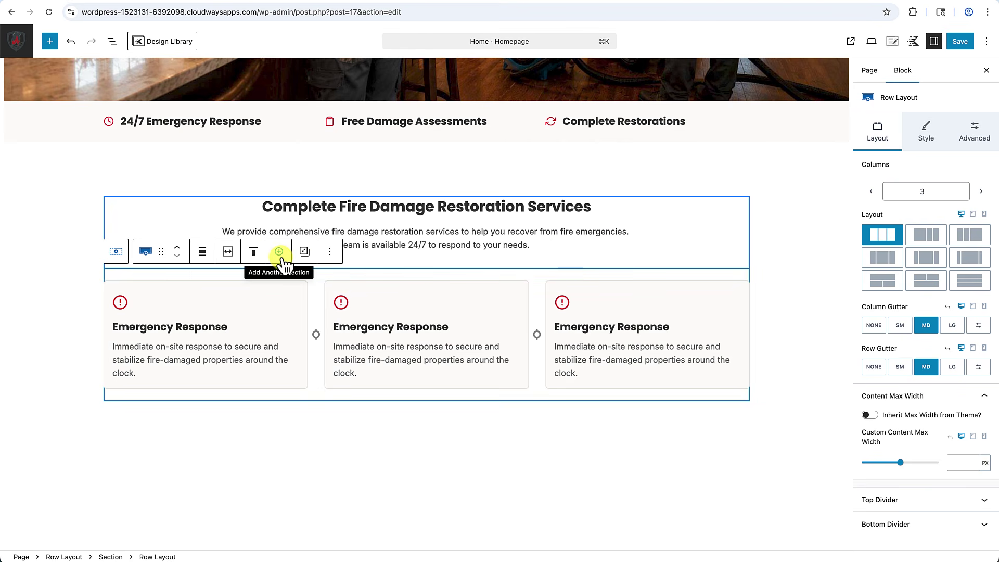
left_click(280, 253)
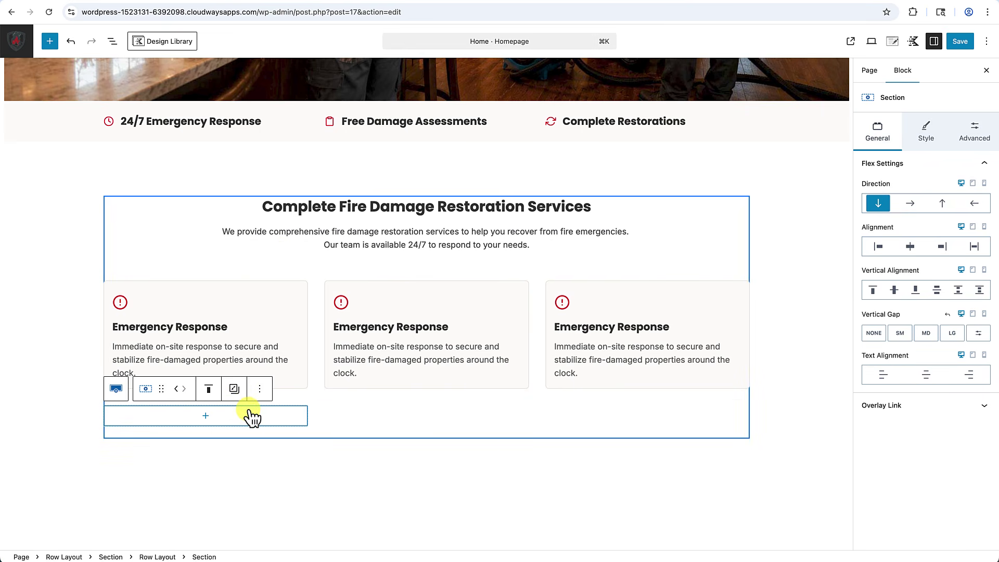
left_click(206, 416)
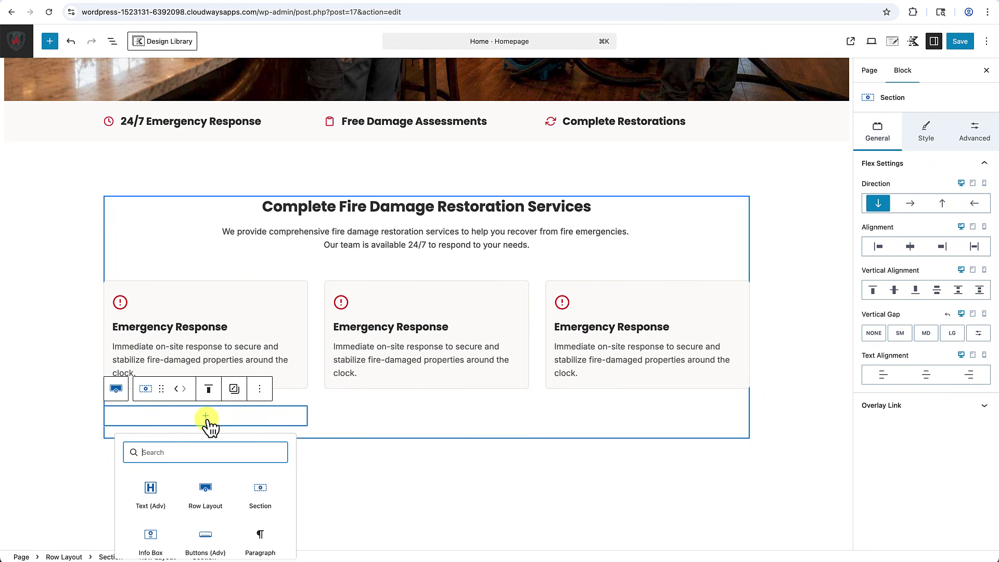
left_click(262, 539)
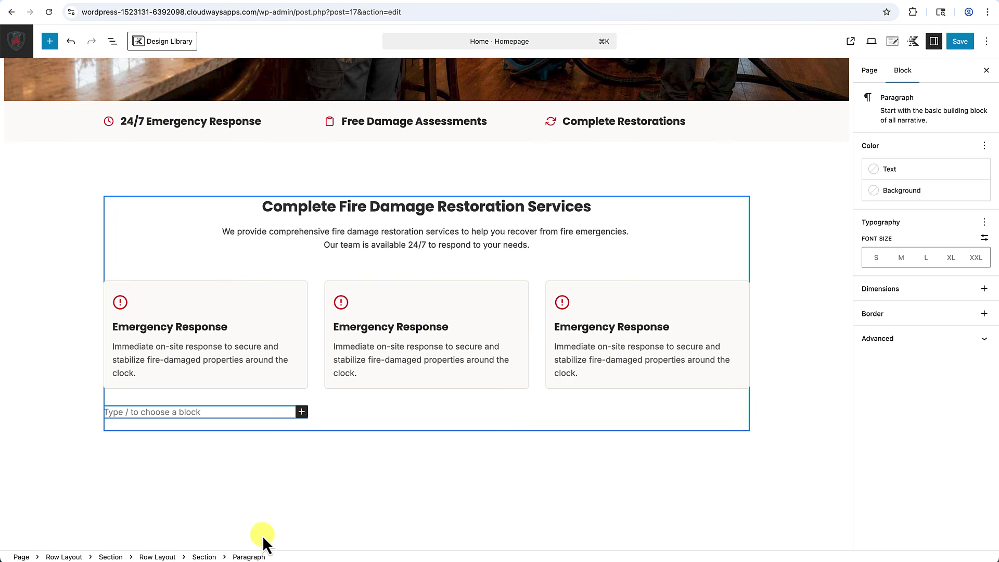
key("super+v")
left_click(262, 535)
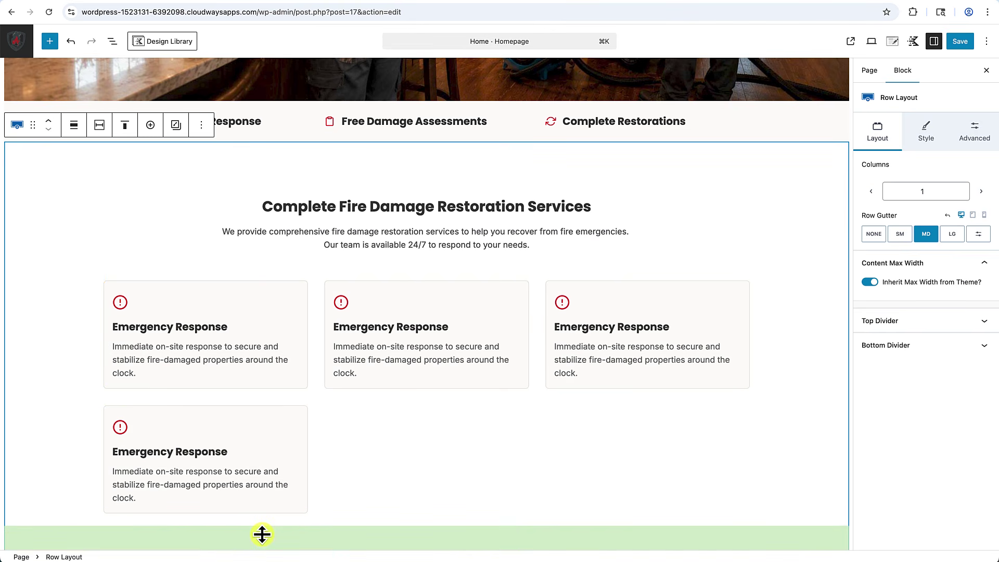
Duplicate the fourth card twice to complete a second row of three cards.
scroll(262, 535, "down", 2)
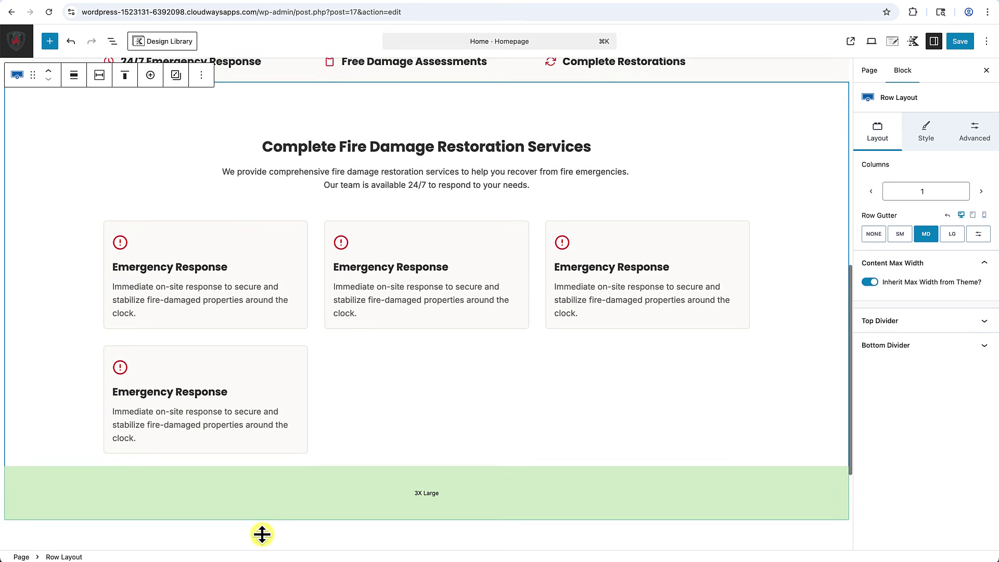
left_click(302, 411)
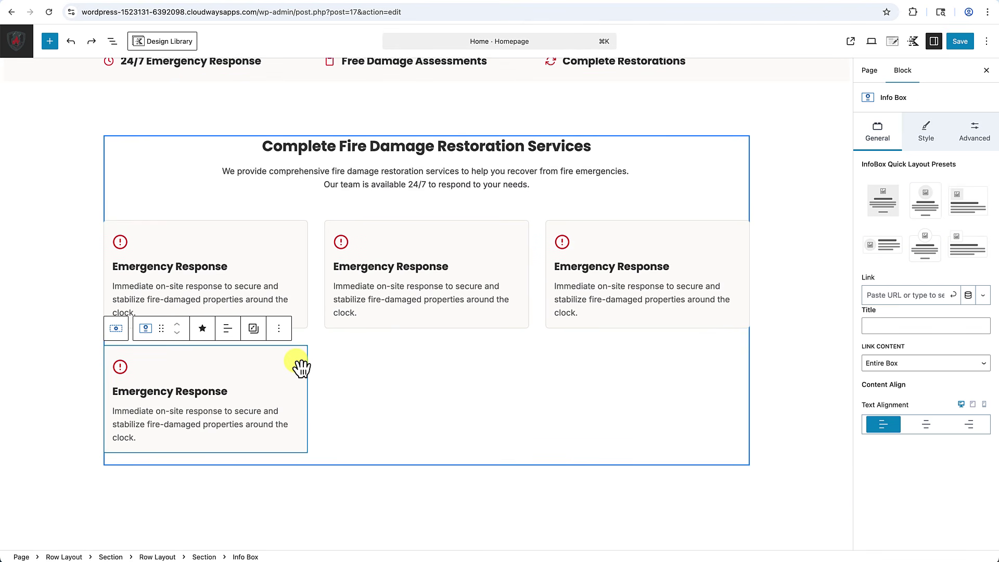
left_click(116, 328)
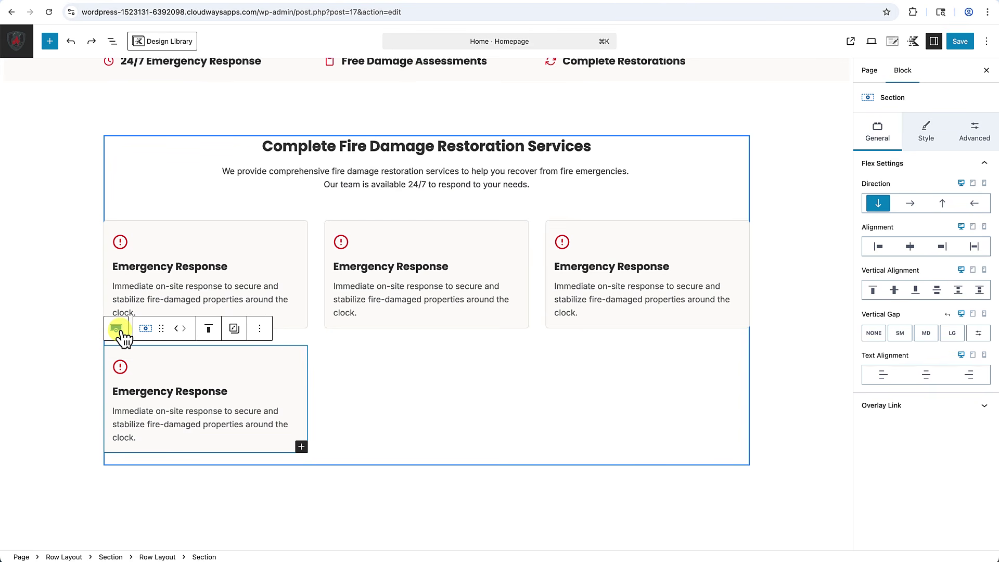
left_click(260, 329)
left_click(274, 405)
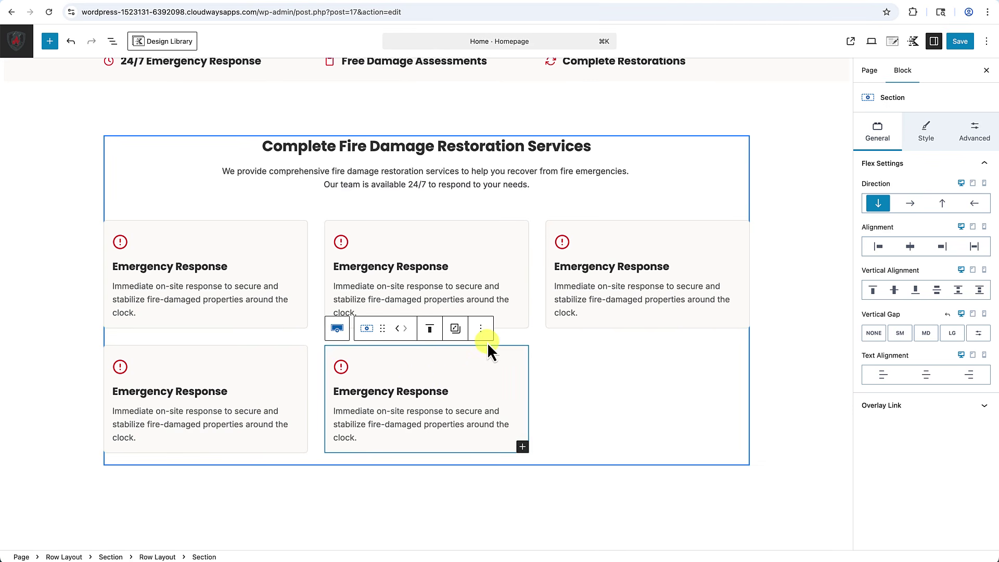
left_click(481, 329)
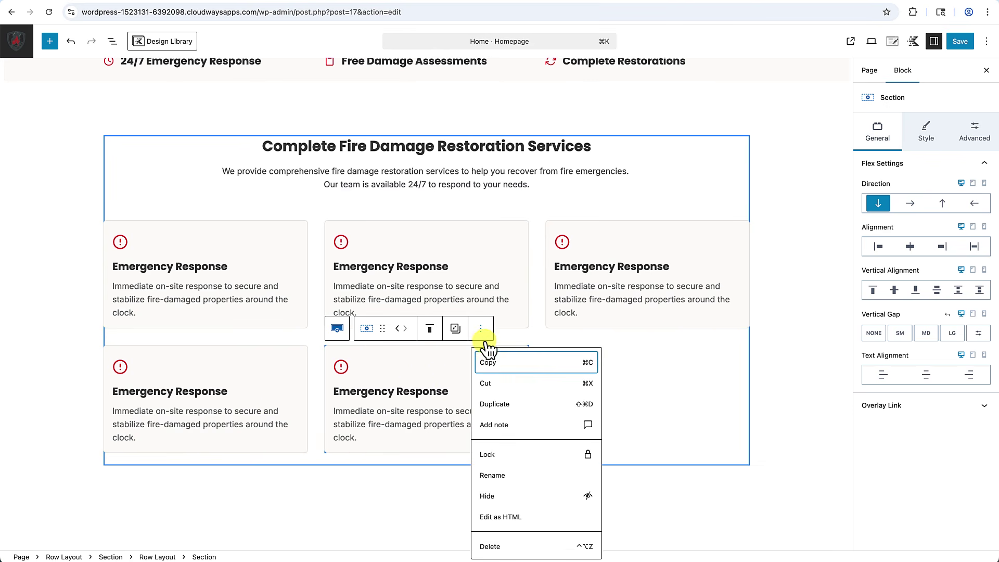
left_click(508, 406)
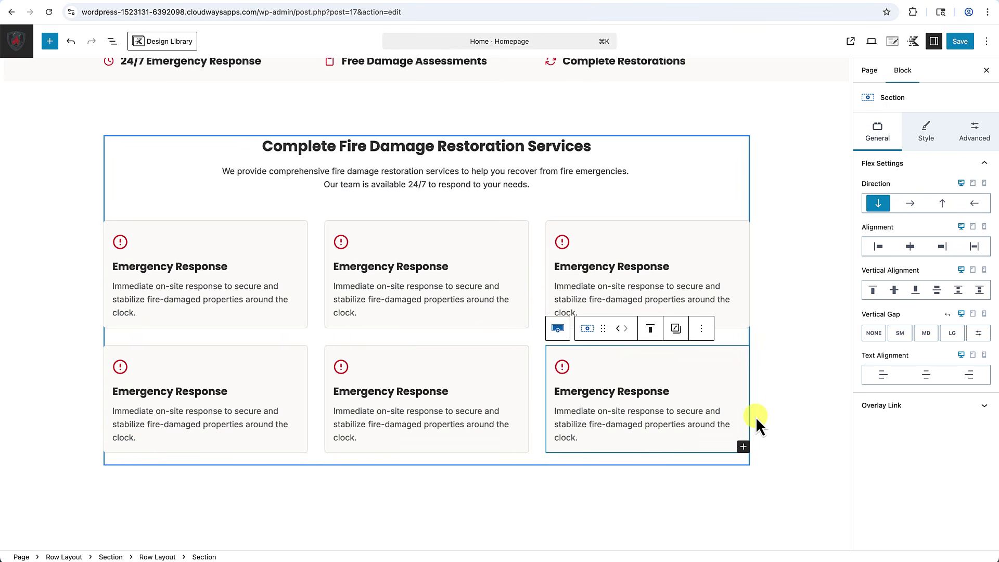
left_click(812, 433)
scroll(811, 426, "up", 3)
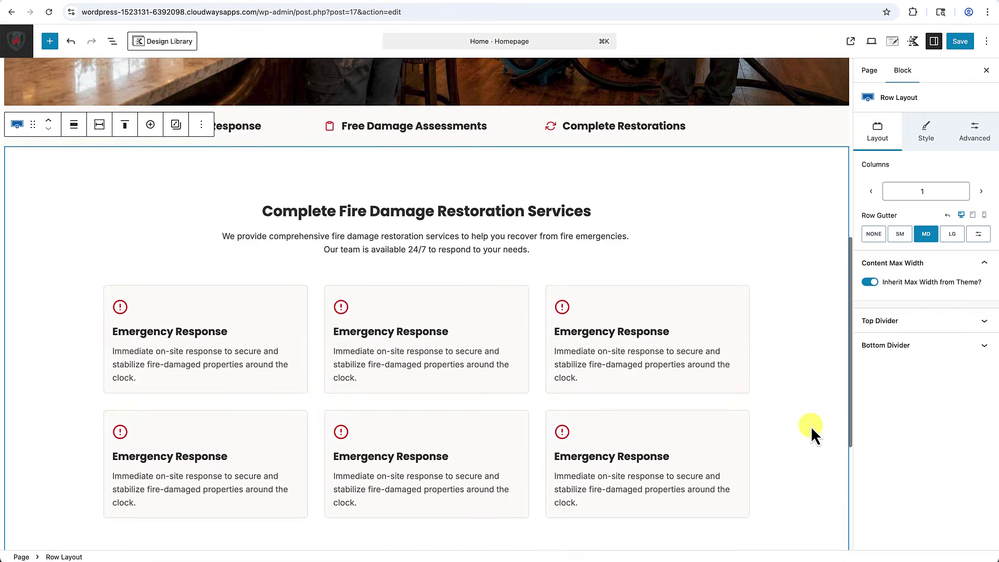
scroll(810, 427, "down", 4)
Review the six service cards and select the Emergency Response card for editing.
scroll(810, 427, "up", 1)
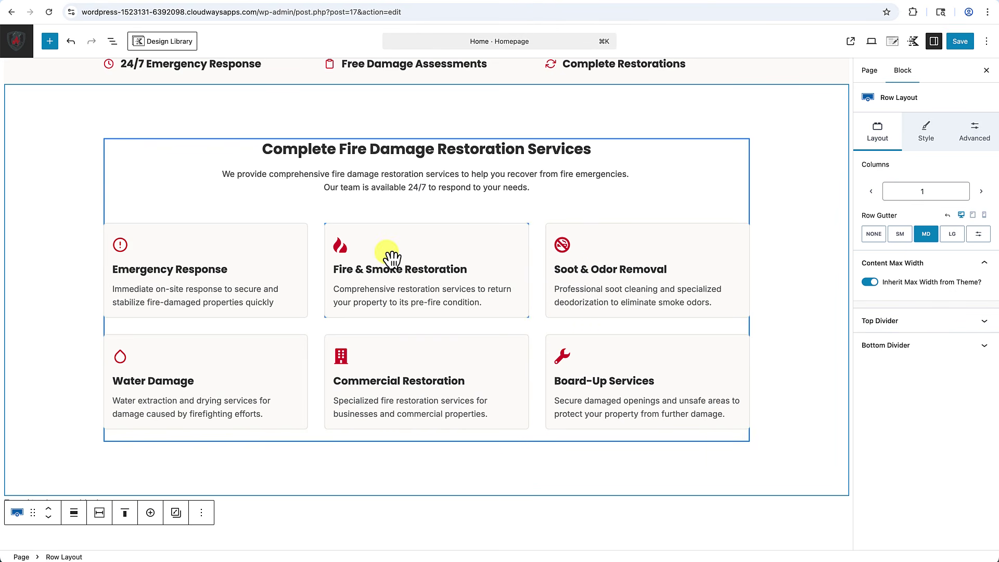
scroll(405, 256, "down", 1)
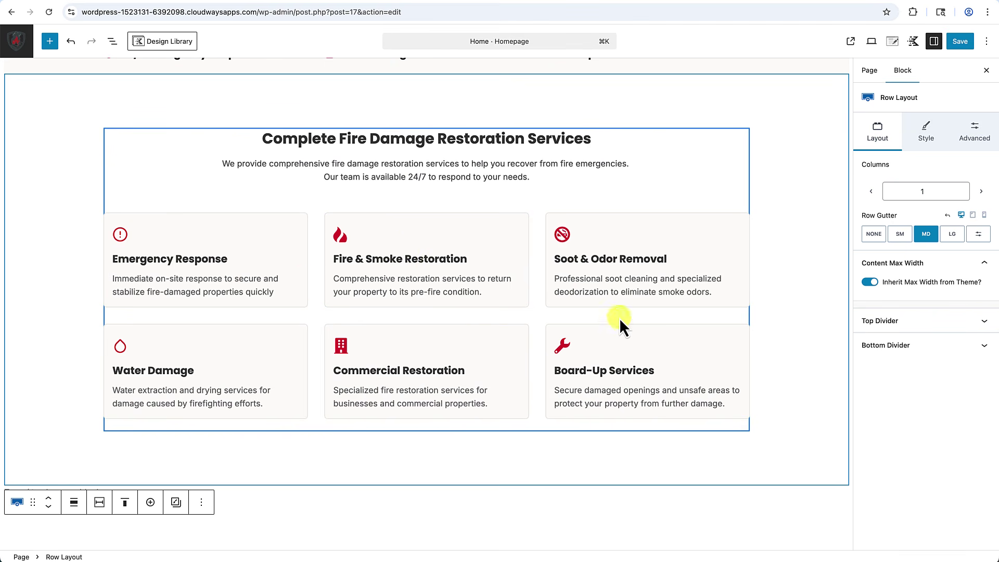
left_click(194, 228)
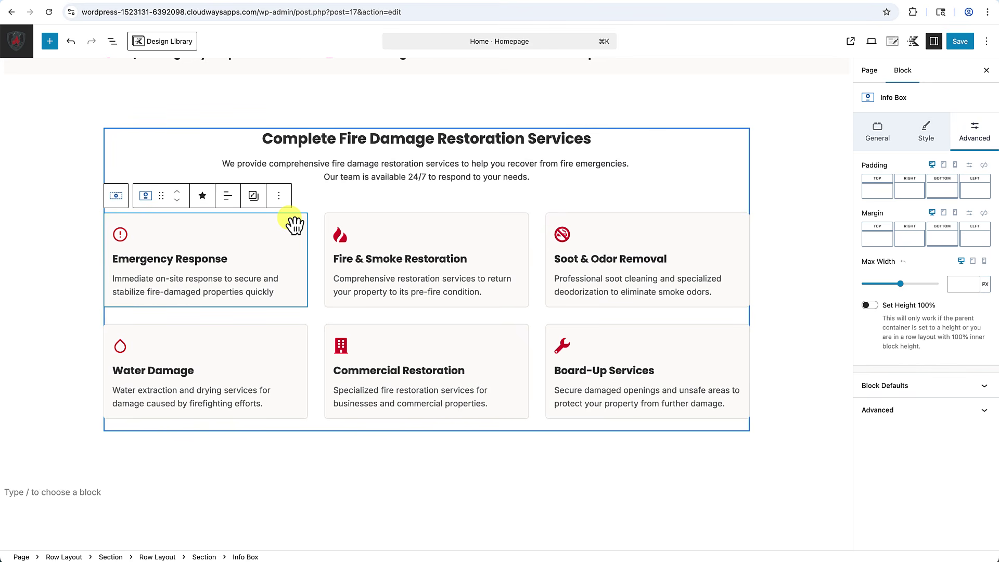
Link the card's padding sides and set them all to Medium 32px.
left_click(983, 166)
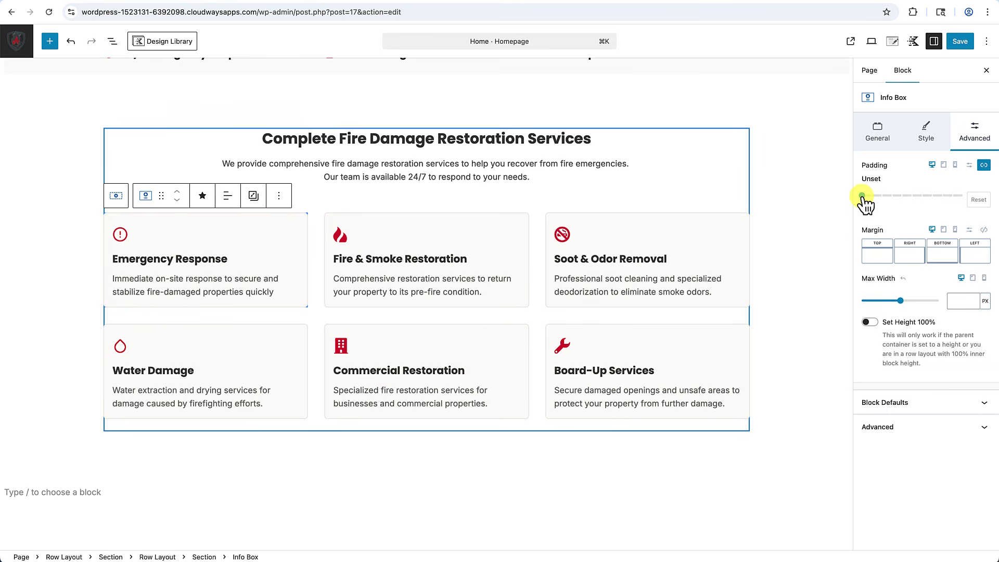
left_click_drag(862, 197, 902, 197)
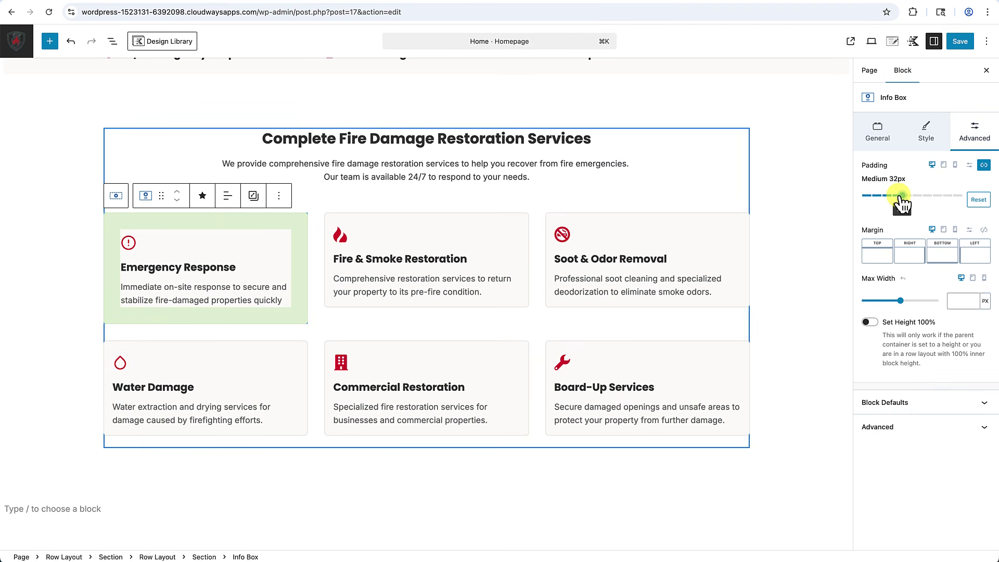
left_click(790, 206)
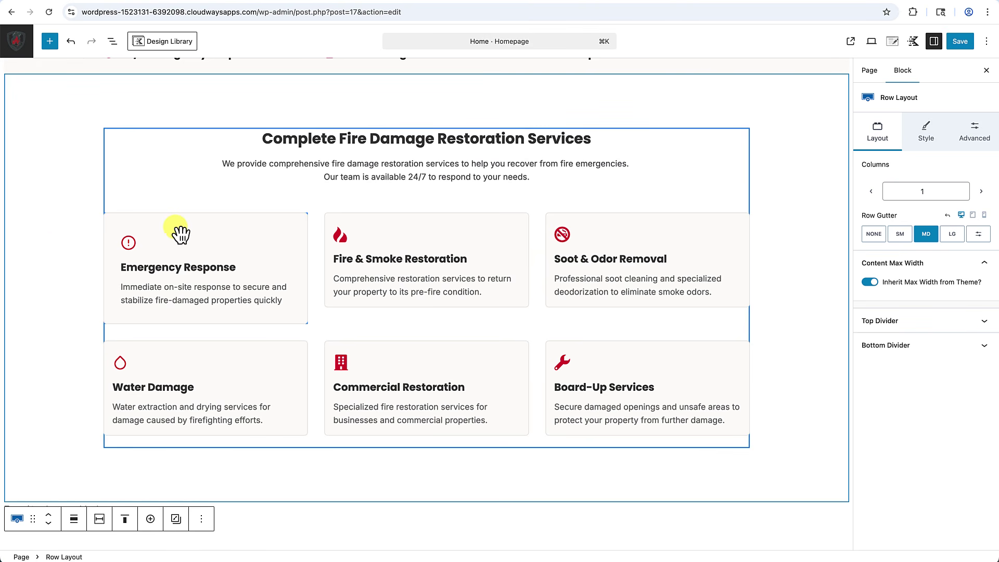
Copy the Emergency Response card's styles and paste them onto the Fire & Smoke and Soot & Odor cards.
left_click(126, 235)
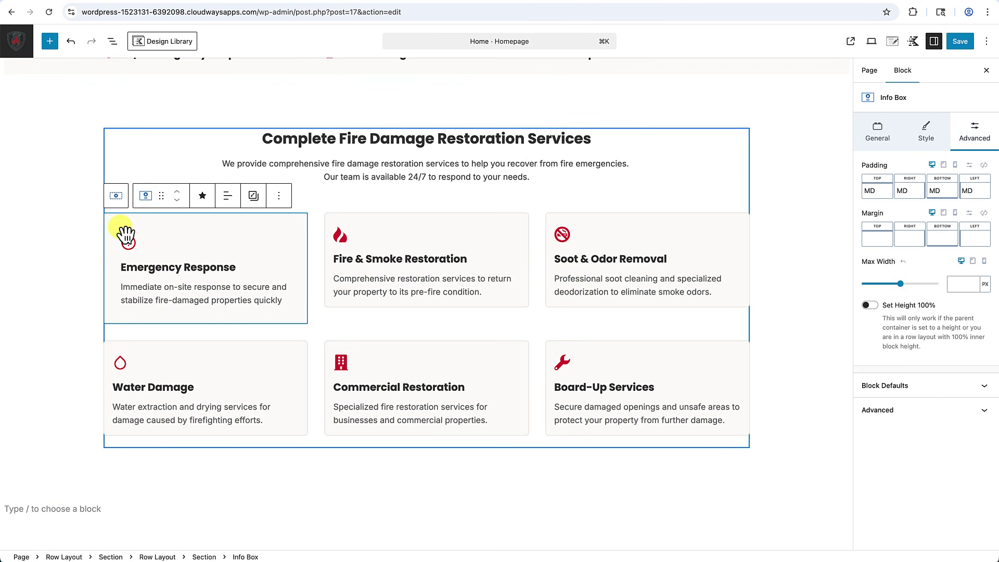
left_click(255, 198)
left_click(265, 232)
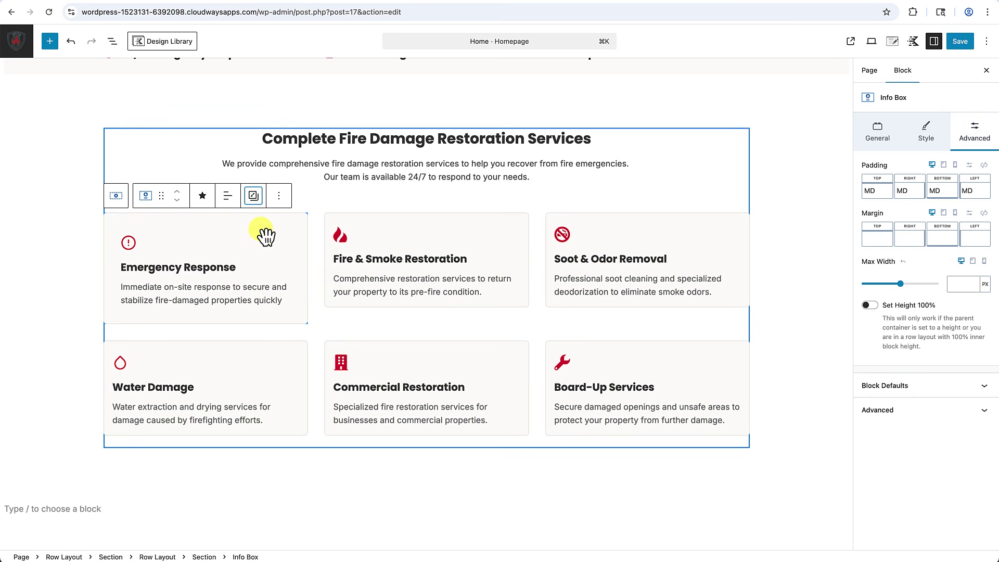
left_click(401, 232)
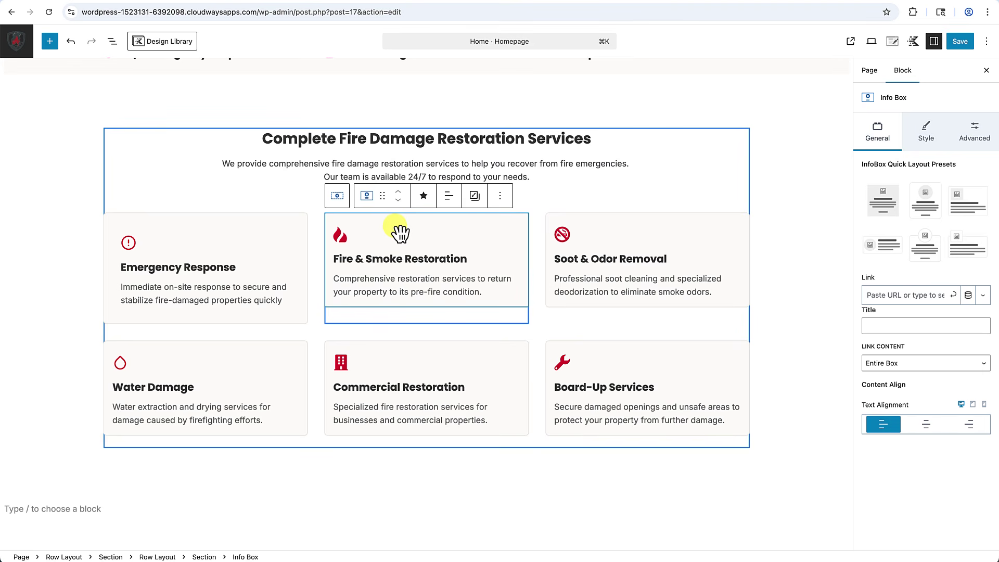
left_click(474, 197)
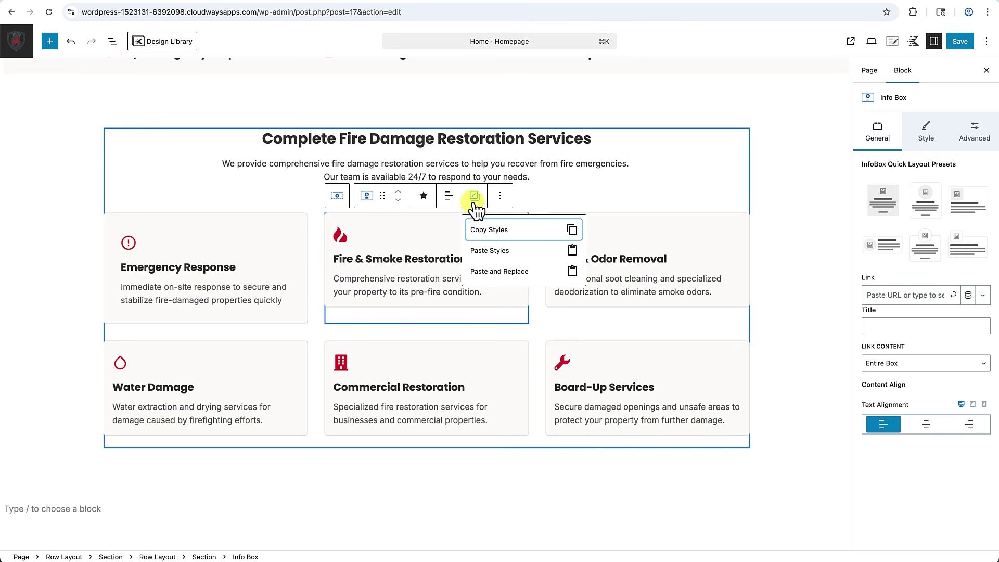
left_click(482, 251)
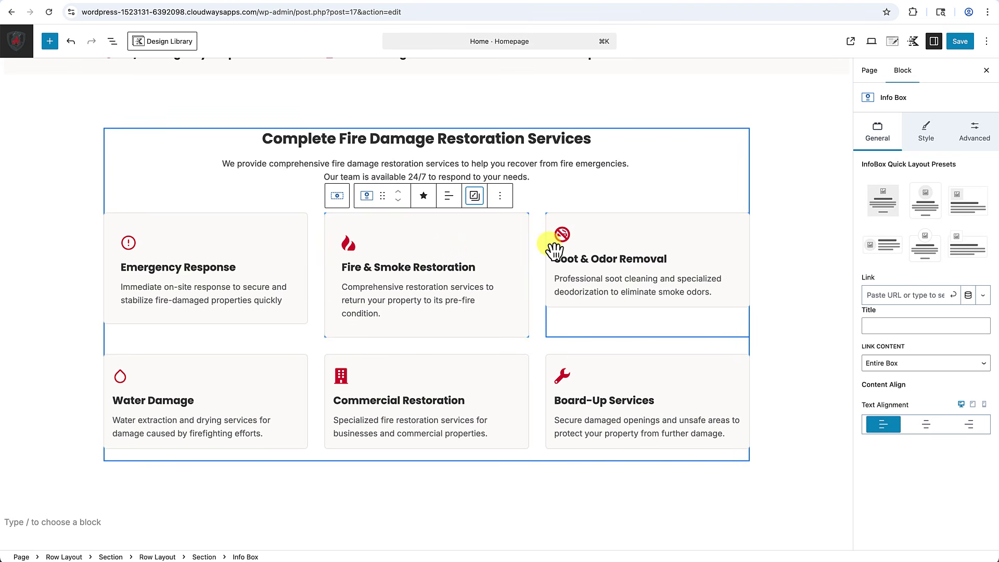
left_click(639, 237)
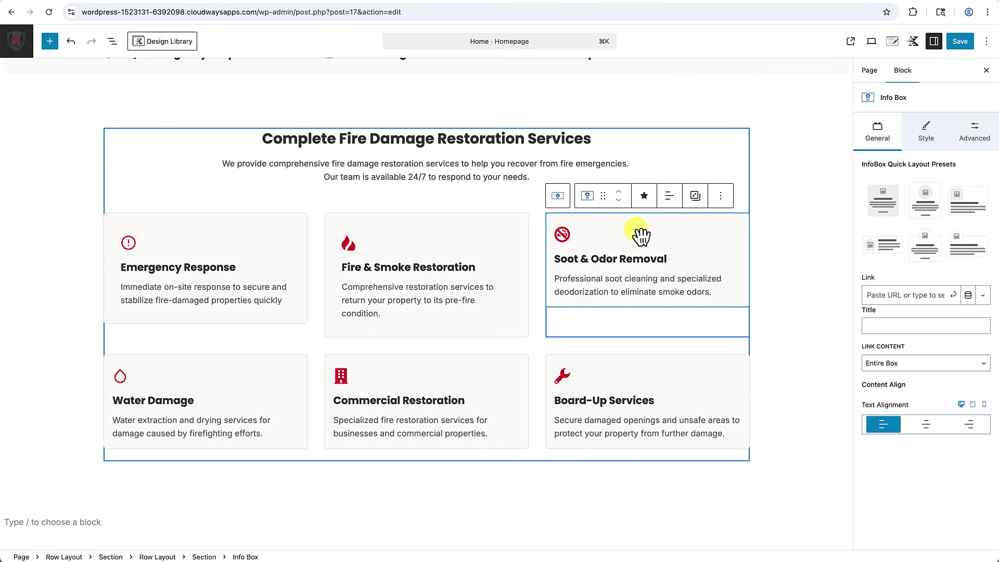
left_click(699, 204)
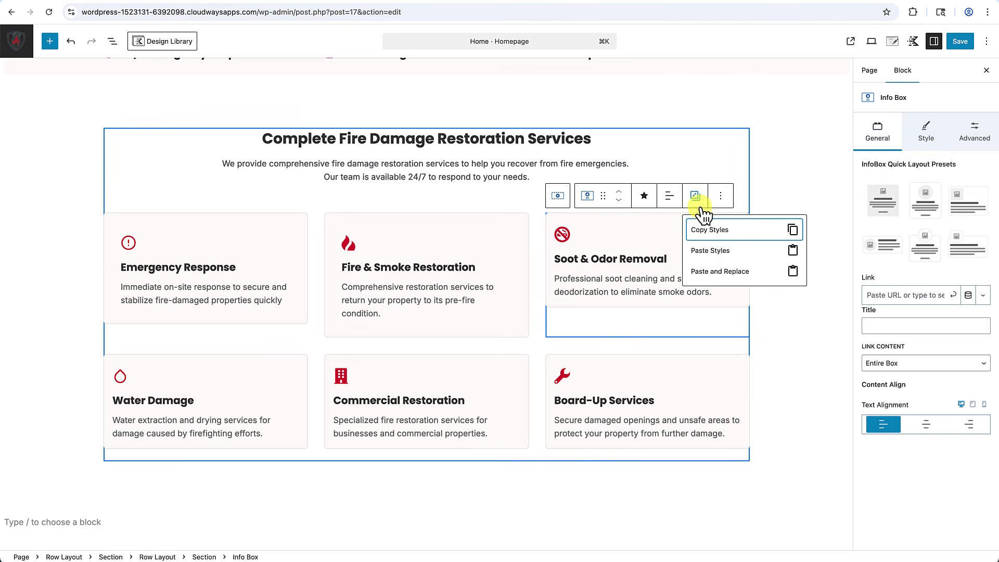
left_click(708, 254)
Paste the same styles onto the Water Damage, Commercial Restoration and Board-Up Services cards.
left_click(260, 370)
left_click(253, 338)
left_click(273, 392)
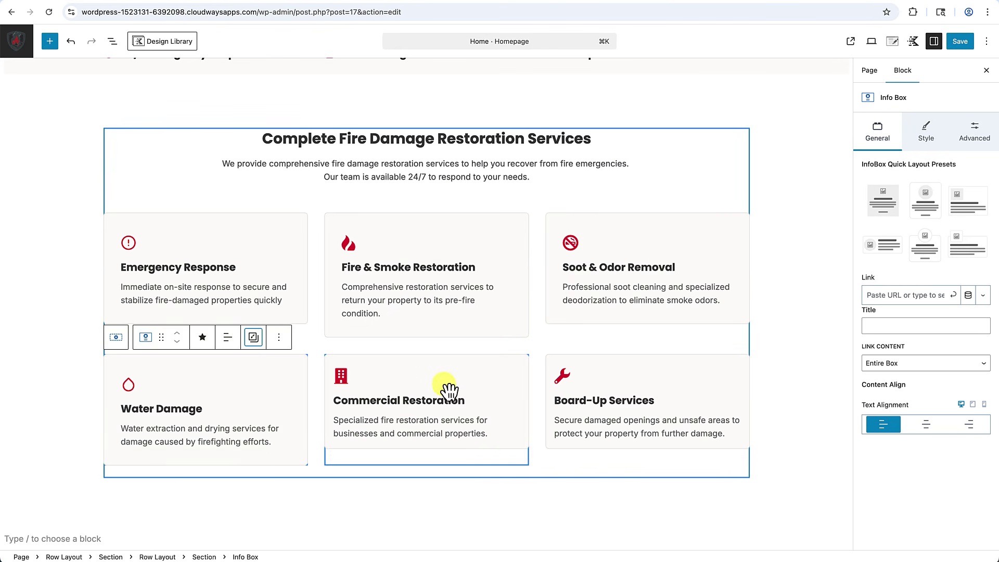
left_click(451, 380)
key("super+alt+v")
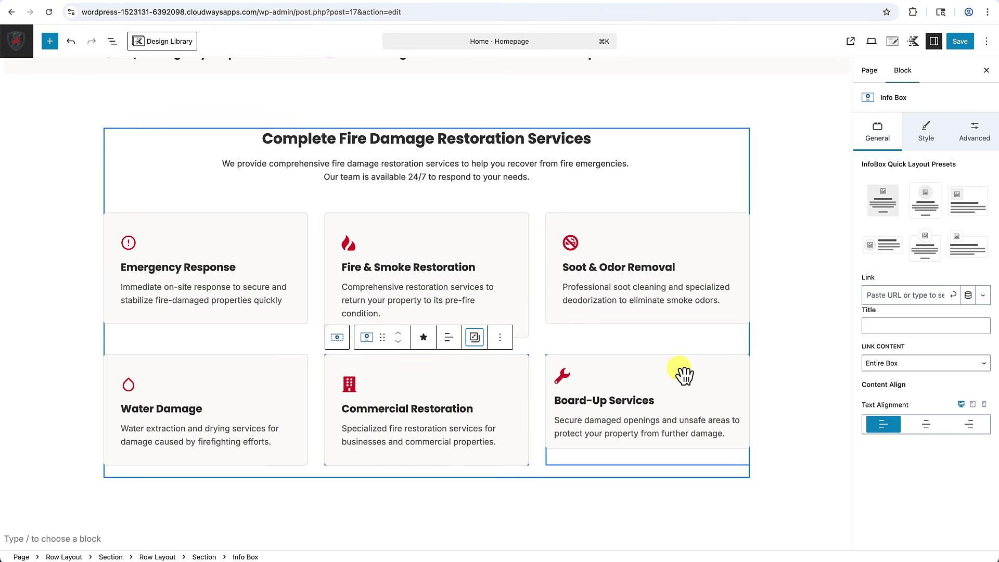
left_click(684, 373)
left_click(695, 338)
left_click(710, 393)
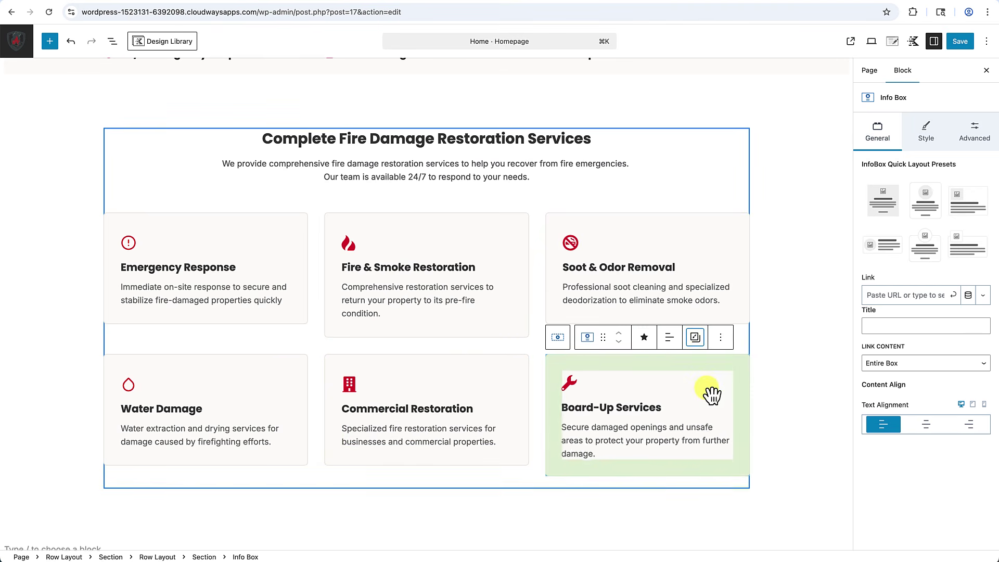
left_click(782, 390)
scroll(783, 391, "down", 1)
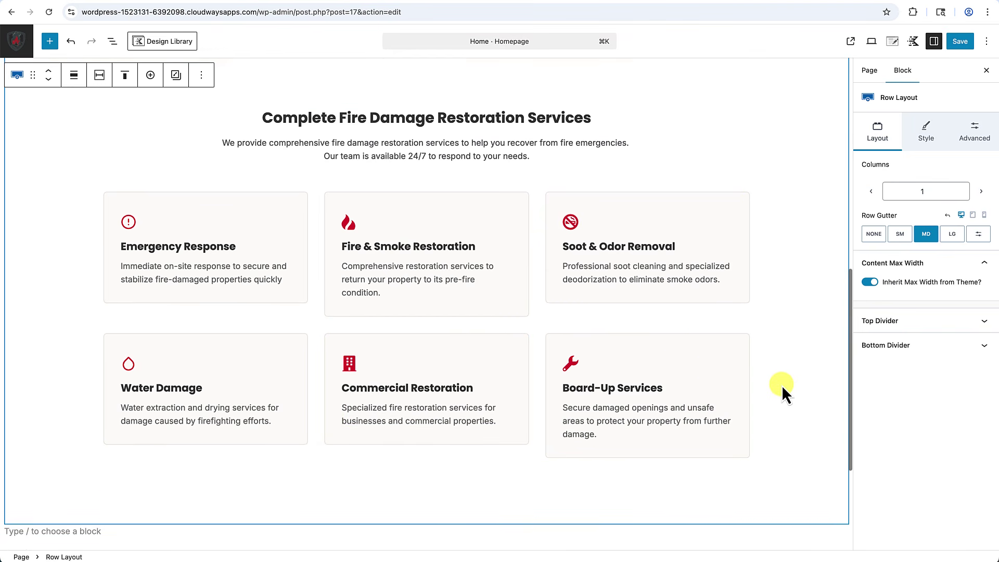
scroll(782, 385, "down", 1)
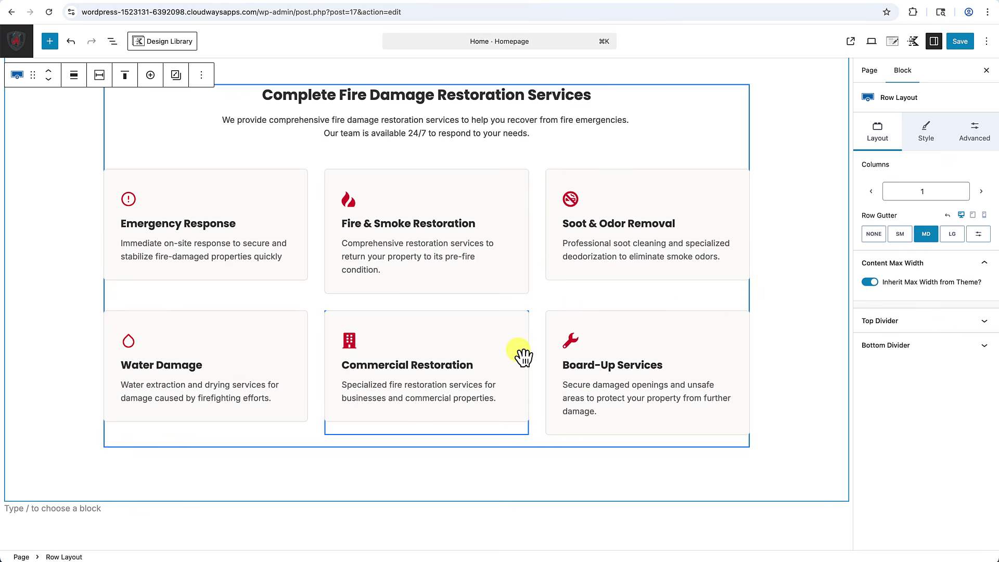
Switch on Set Height 100% for the Emergency Response, Fire & Smoke, Soot & Odor and Water Damage cards.
left_click(177, 191)
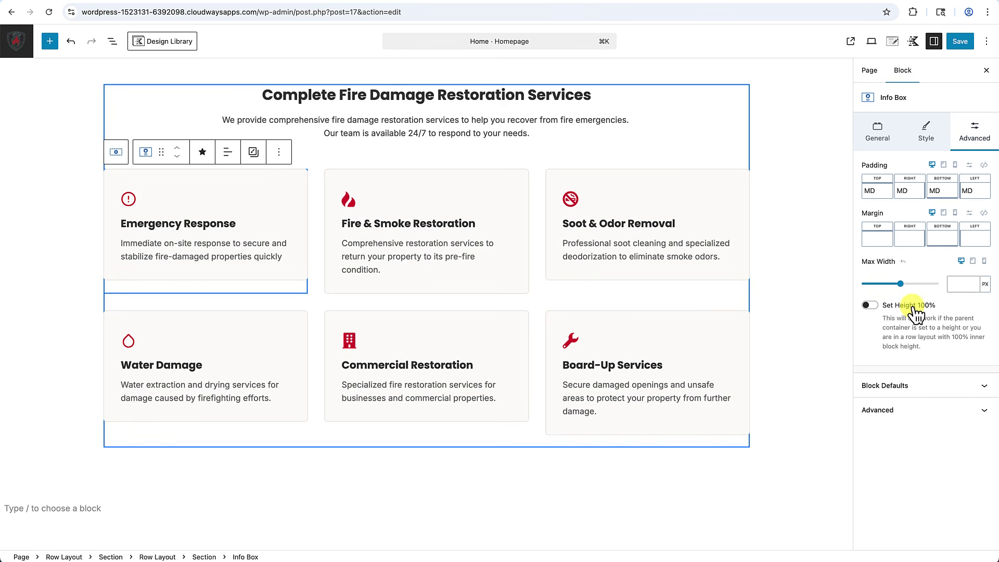
left_click(872, 305)
left_click(453, 174)
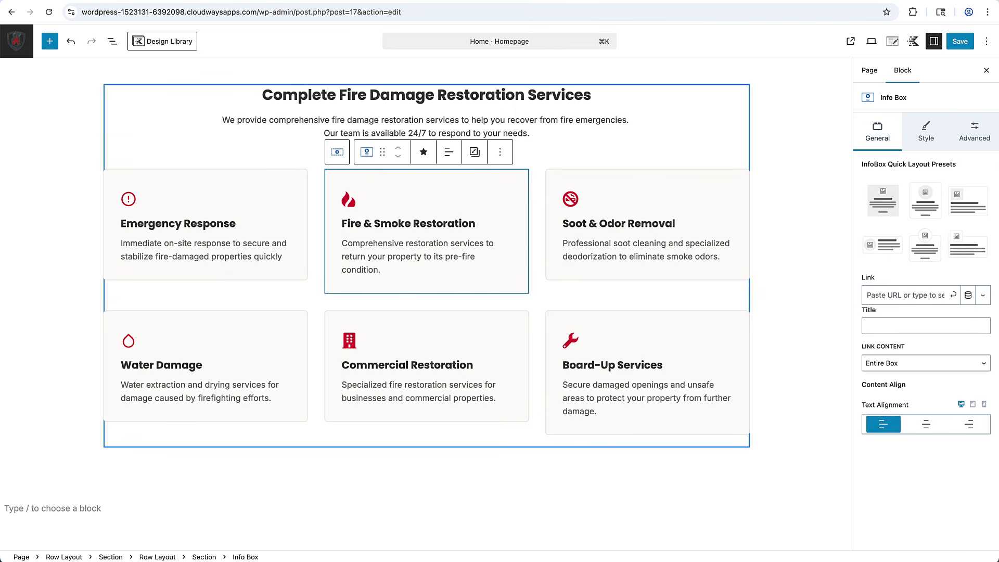
left_click(986, 146)
left_click(871, 306)
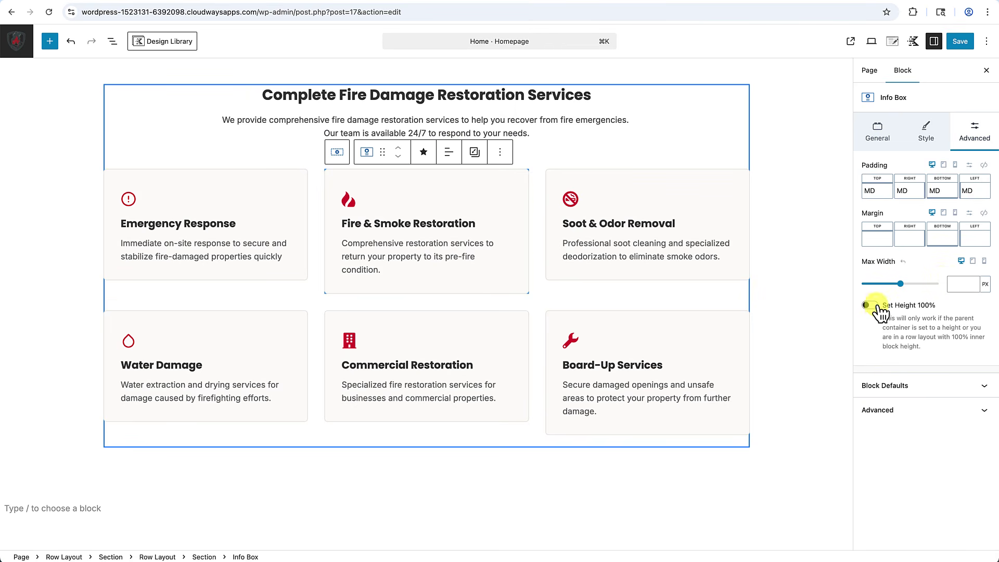
left_click(740, 201)
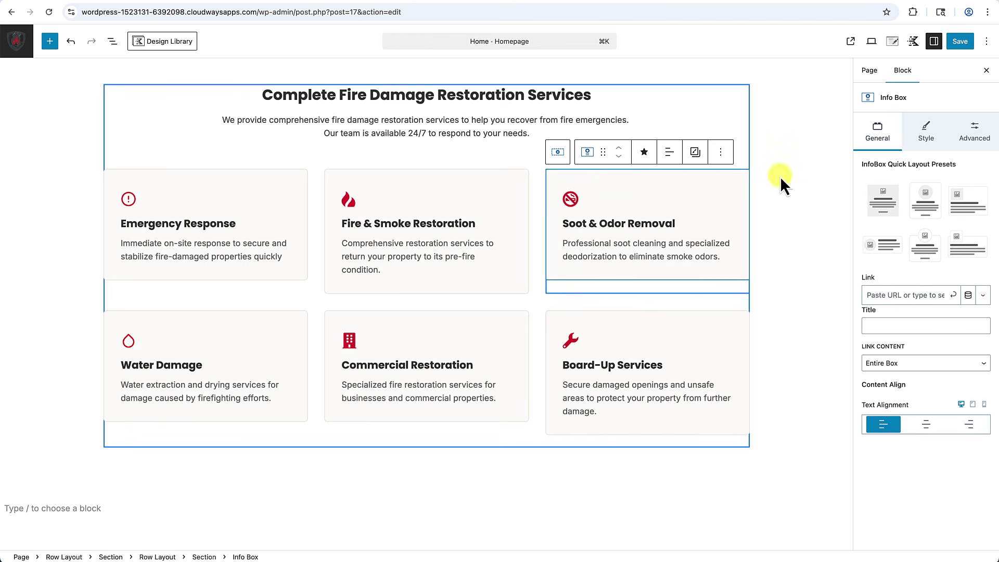
left_click(975, 133)
left_click(870, 306)
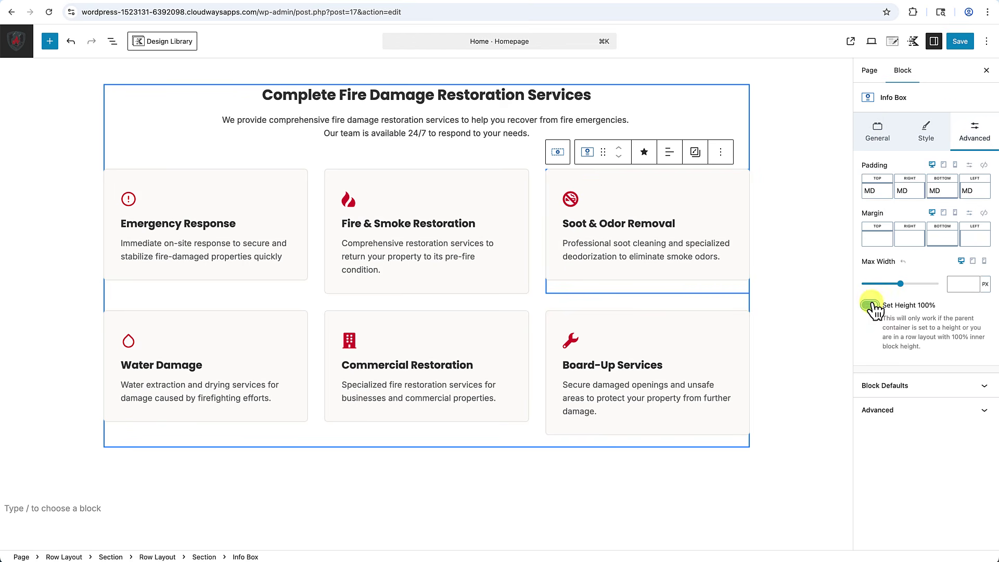
left_click(268, 346)
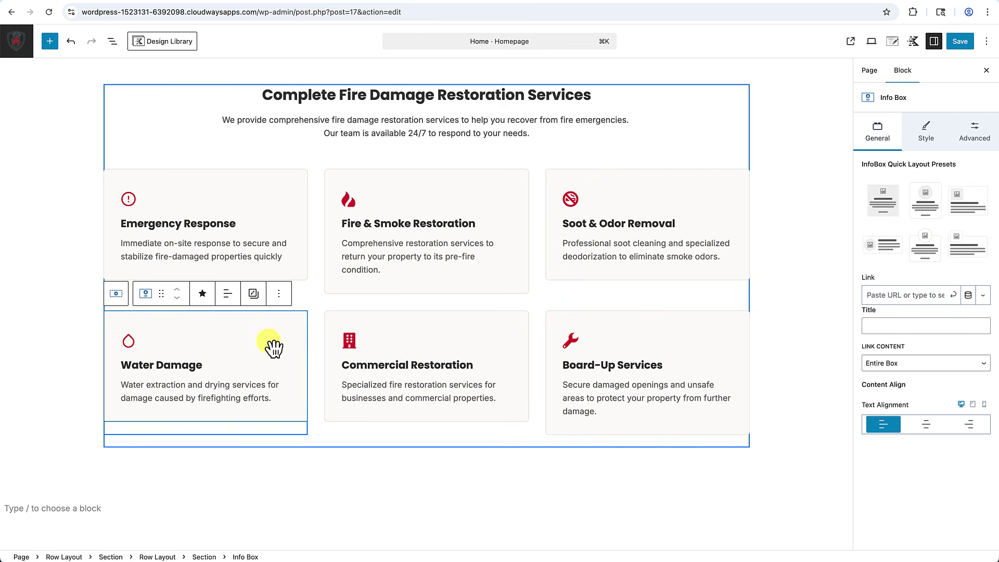
left_click(975, 132)
left_click(869, 306)
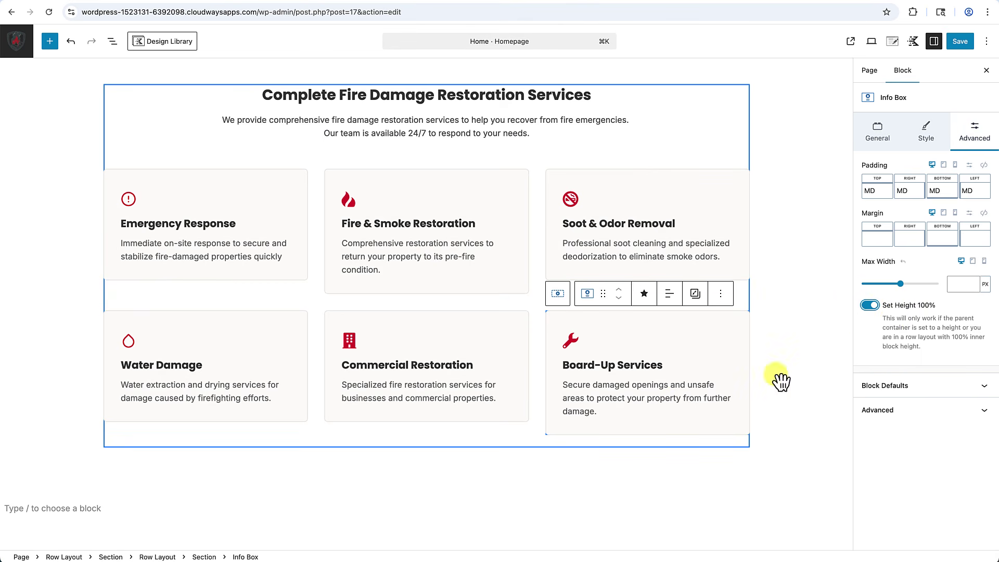
left_click(482, 455)
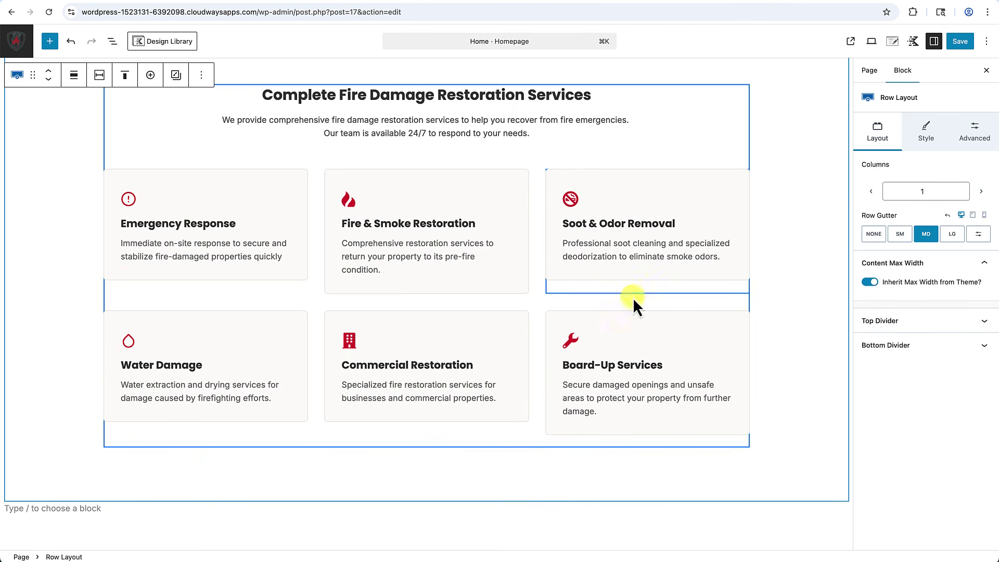
Turn on Inner Column Height 100% in the inner card row's Structure Settings.
left_click(446, 164)
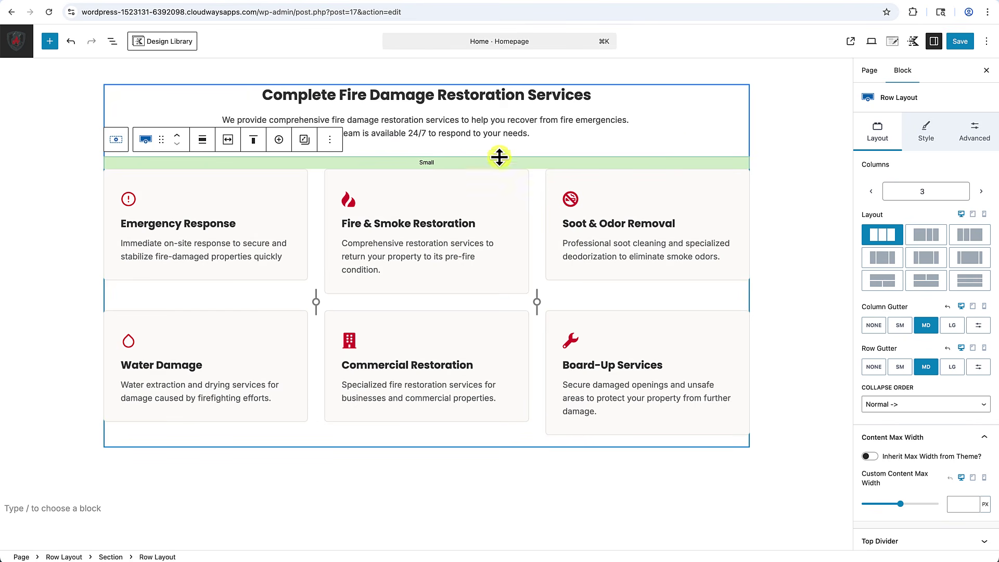
left_click(976, 138)
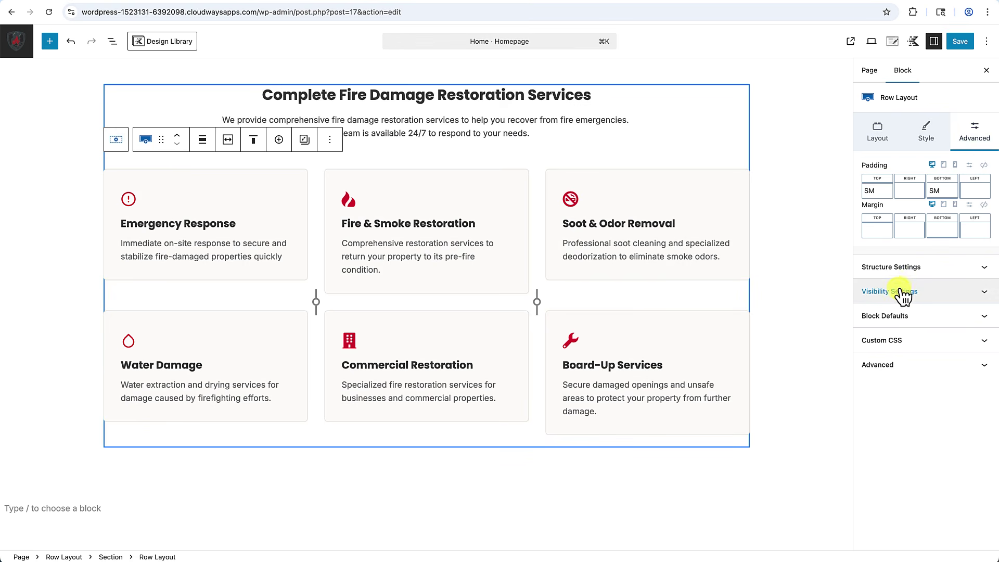
left_click(914, 270)
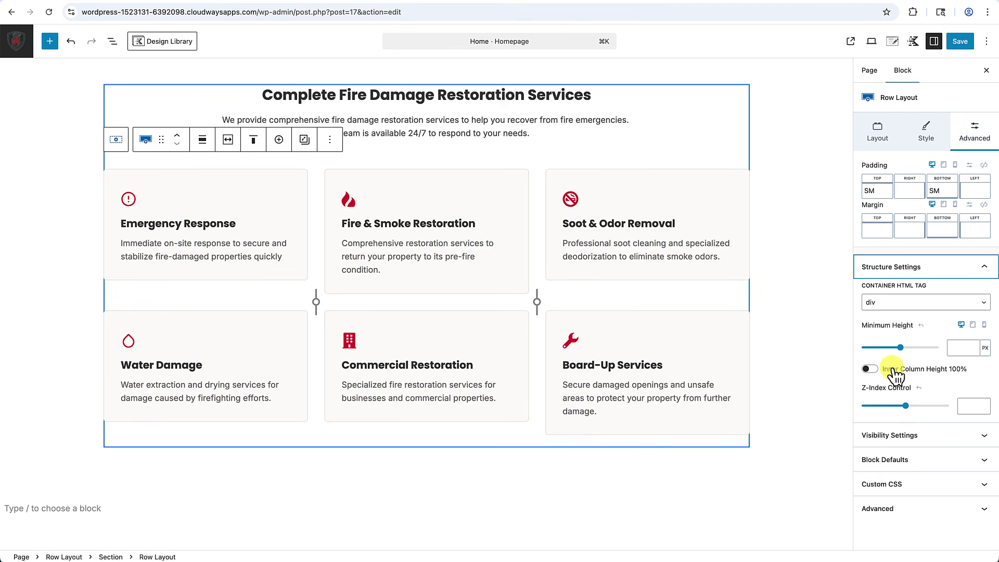
left_click(870, 369)
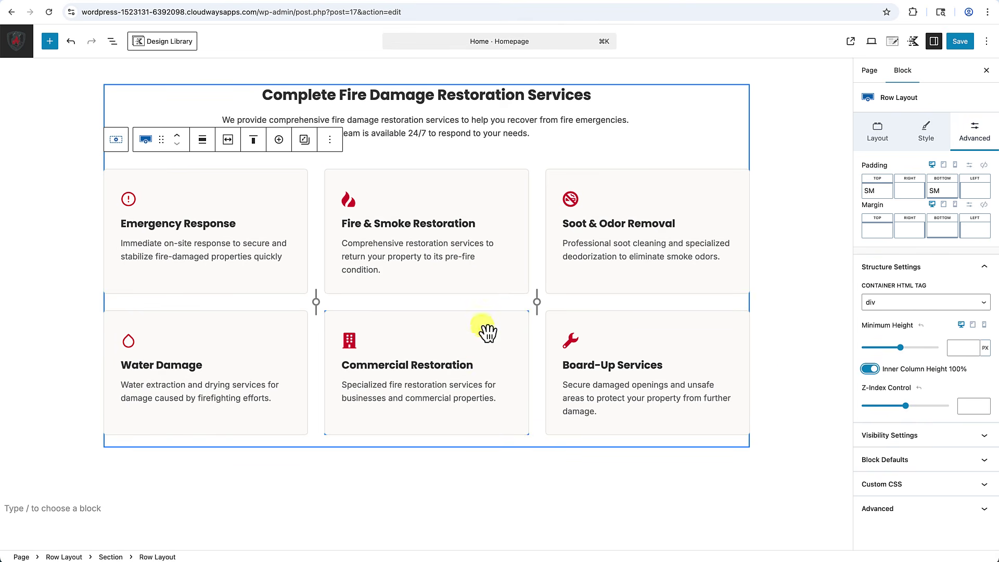
left_click(805, 353)
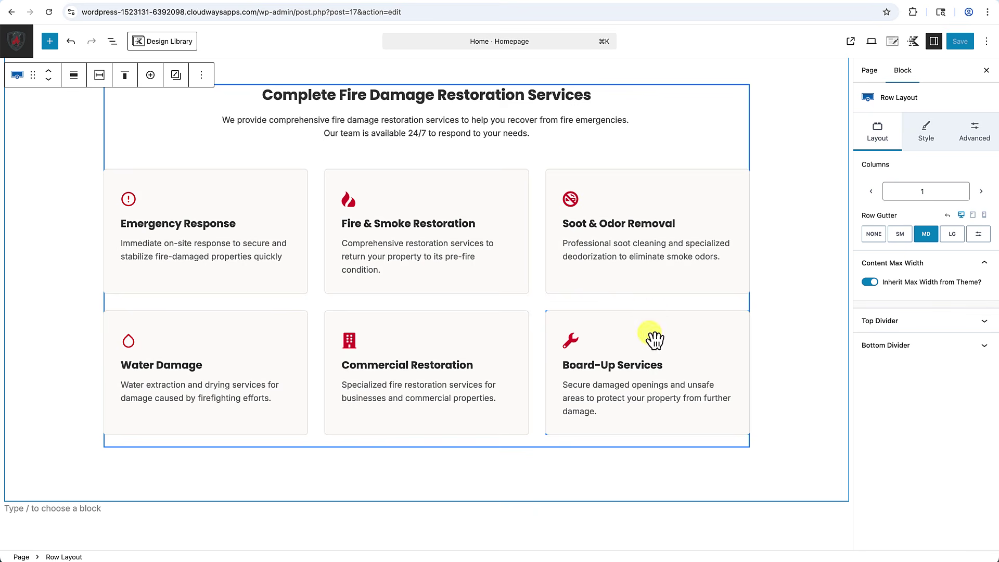
scroll(772, 324, "up", 4)
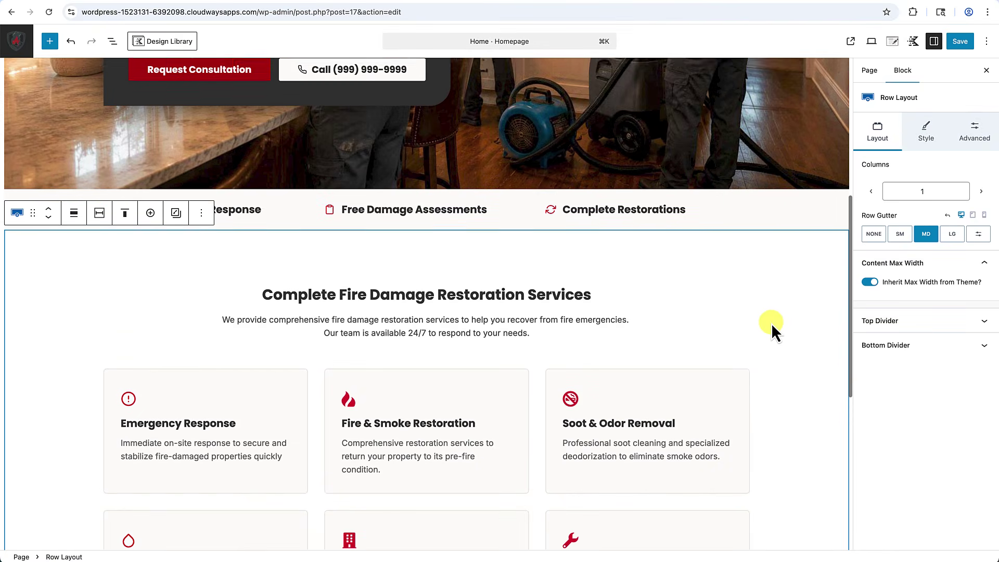
scroll(771, 323, "down", 3)
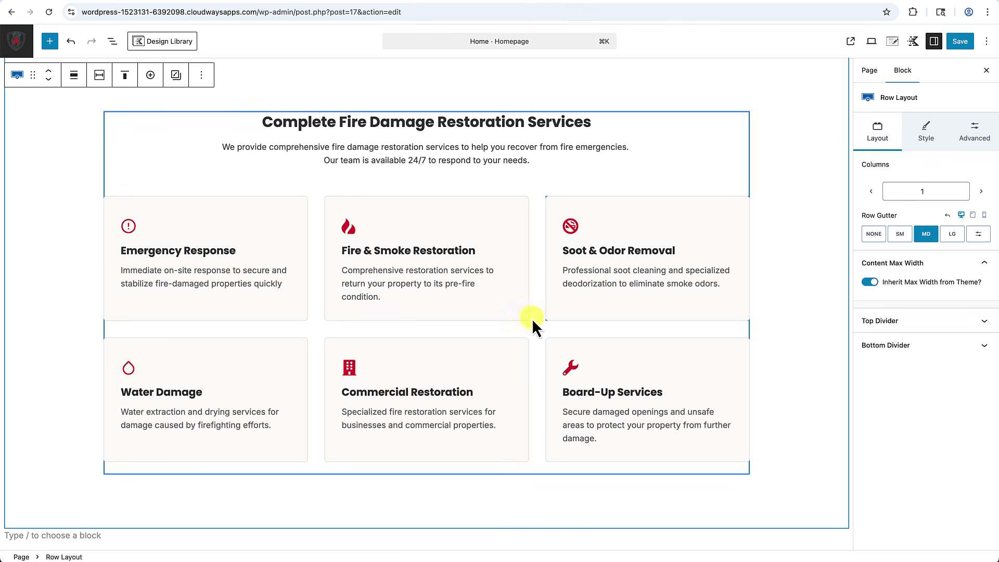
Enable Show Learn More in the Emergency Response card's Learn More Settings.
left_click(256, 318)
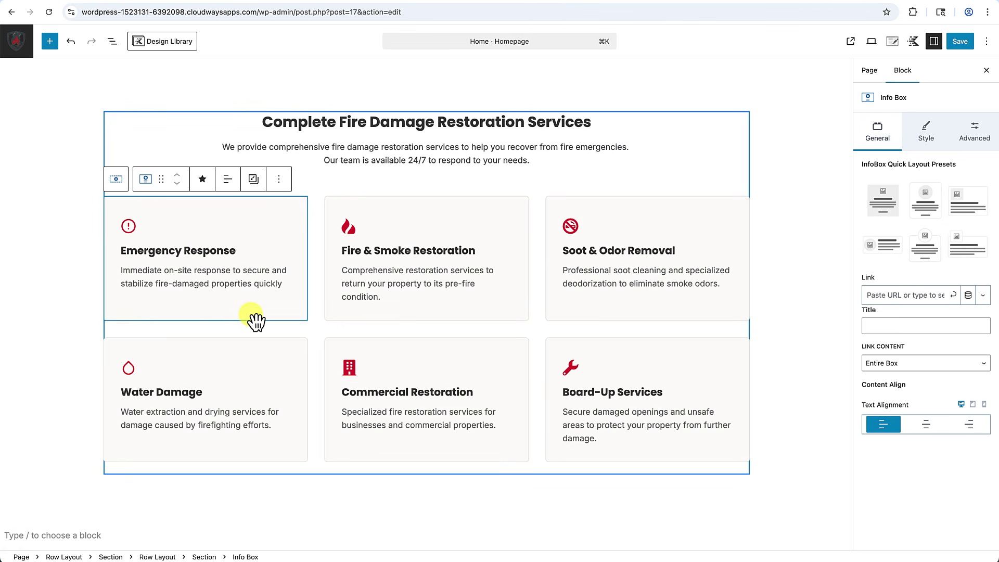
left_click(922, 137)
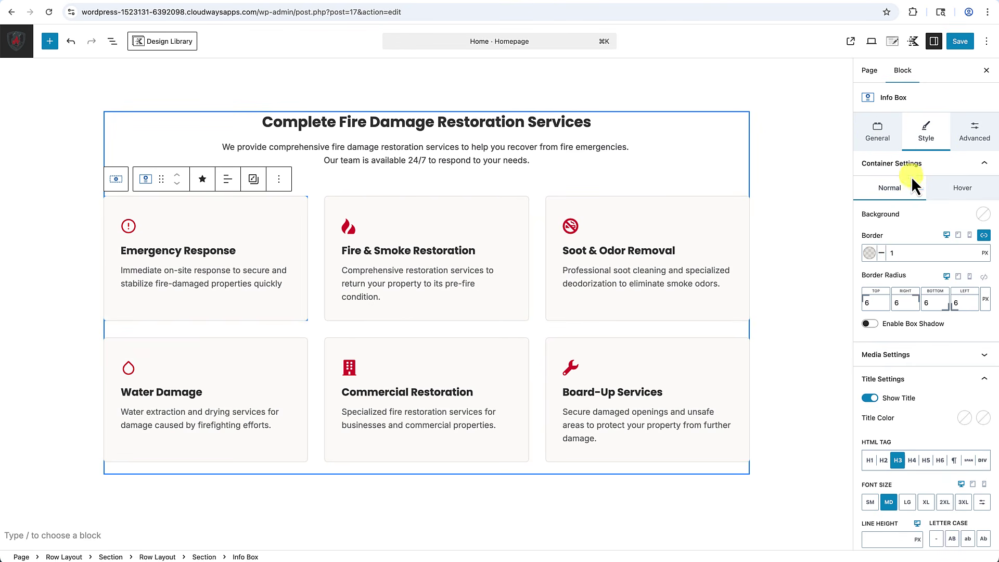
scroll(939, 235, "down", 6)
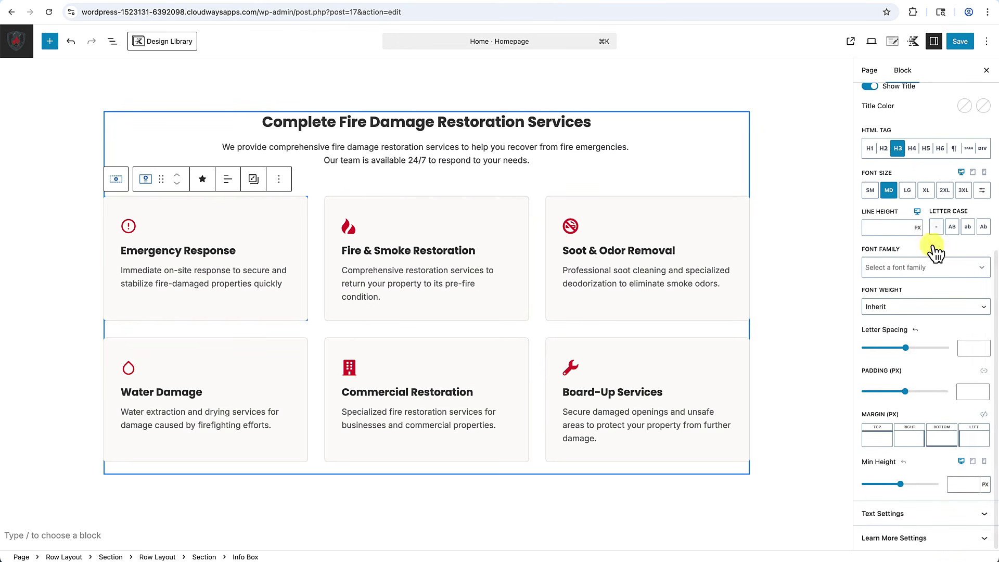
left_click(904, 541)
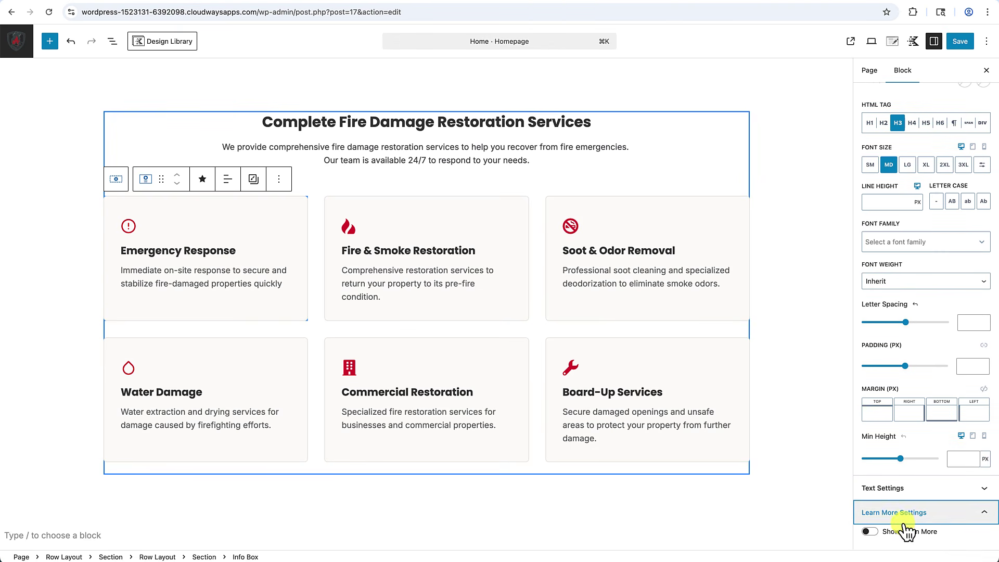
left_click(878, 529)
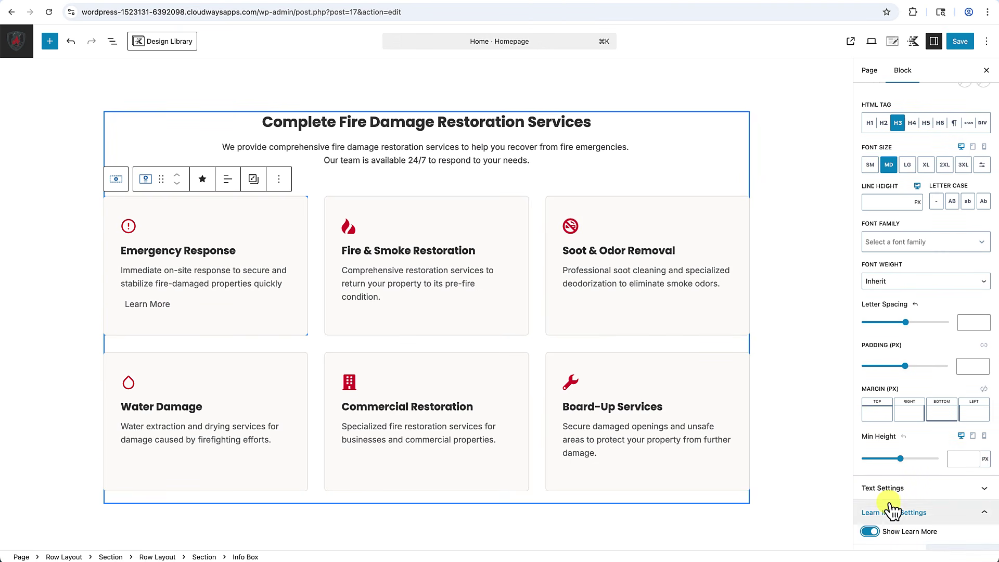
scroll(891, 510, "down", 4)
scroll(911, 416, "down", 2)
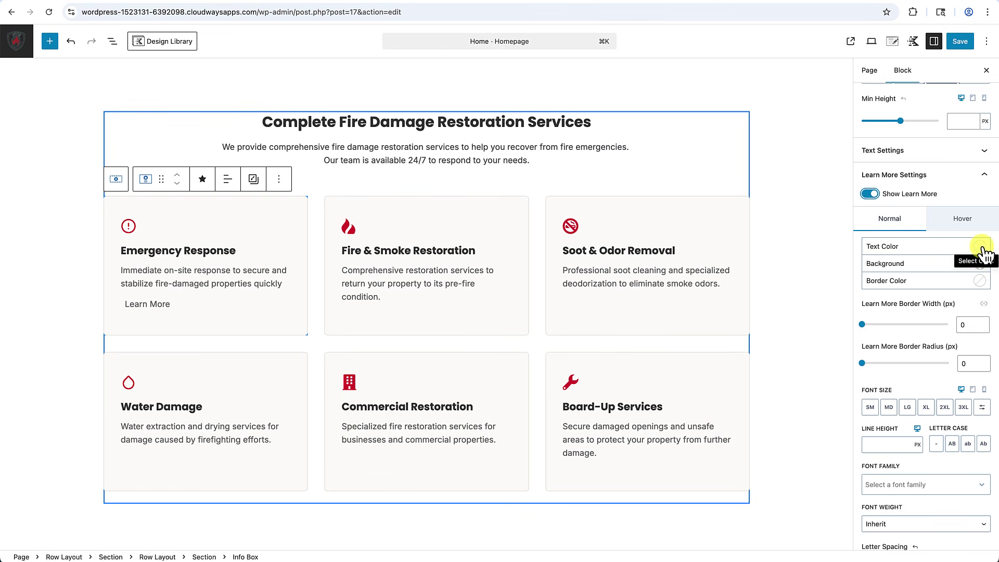
Set the Learn More text color to red A80306 and its left padding to 0.
left_click(981, 246)
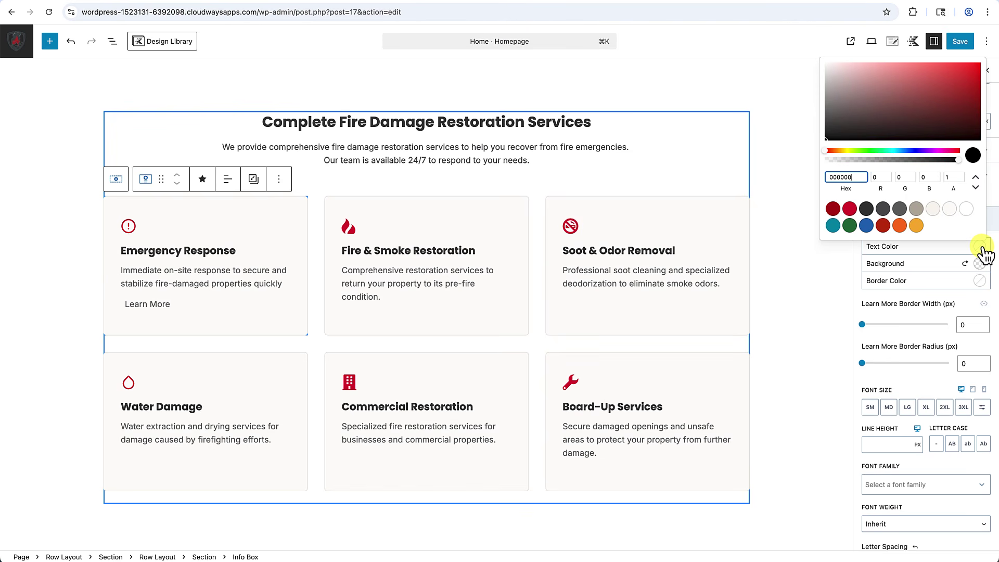
left_click(838, 211)
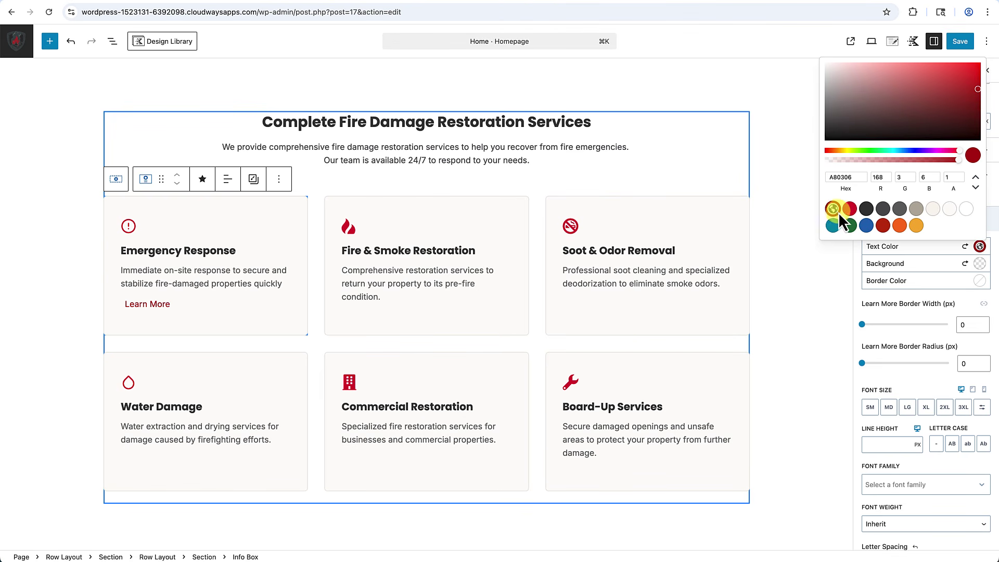
left_click(894, 311)
scroll(892, 311, "down", 3)
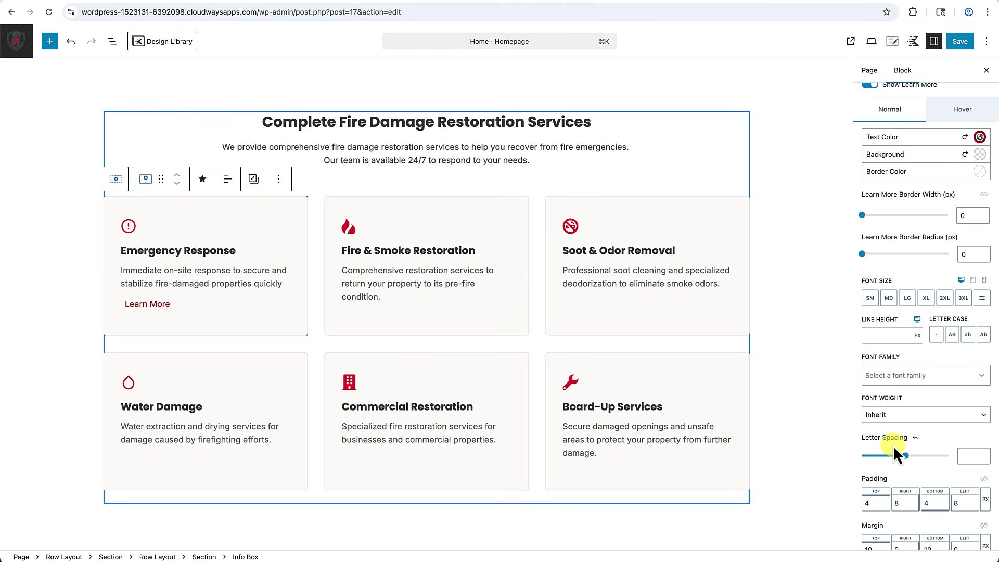
scroll(894, 446, "down", 1)
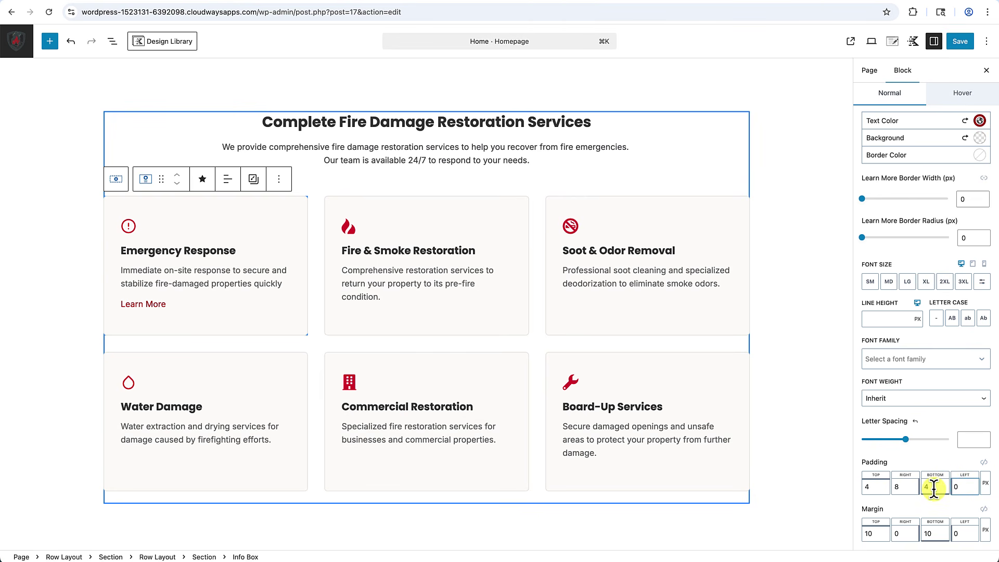
scroll(935, 490, "up", 6)
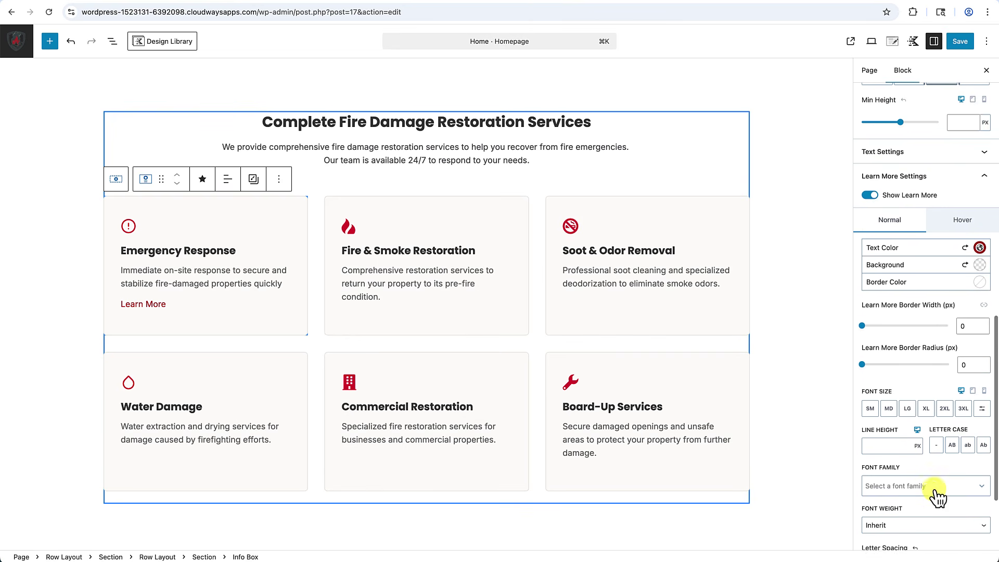
scroll(935, 490, "down", 6)
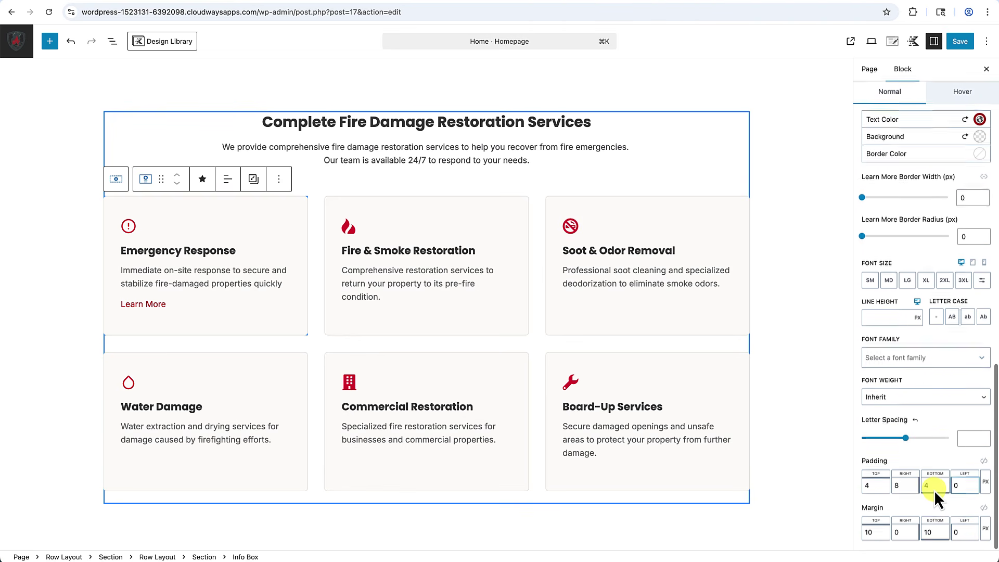
left_click(154, 218)
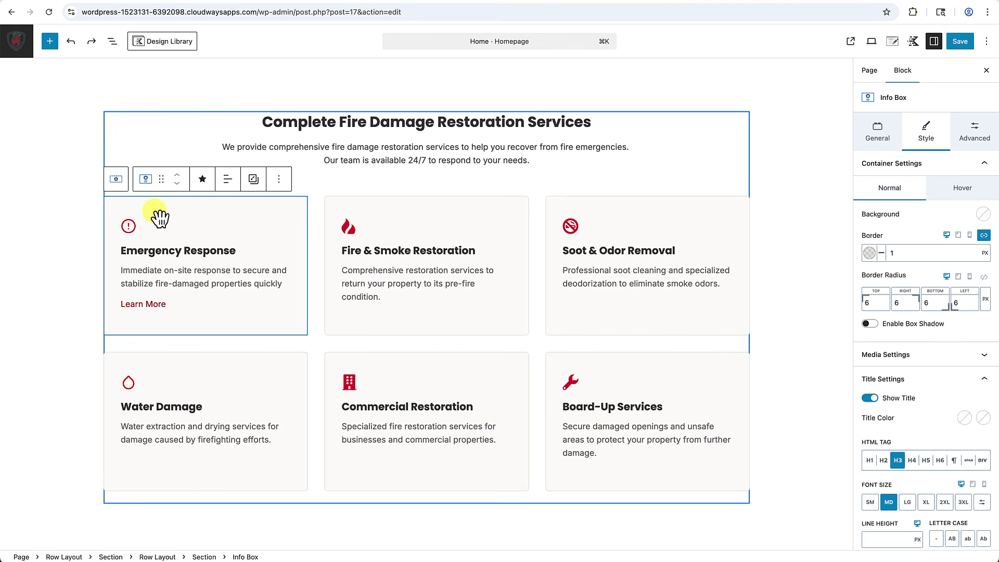
Copy the Emergency Response card's styles and paste them onto the Fire & Smoke and Soot & Odor Removal cards.
left_click(256, 182)
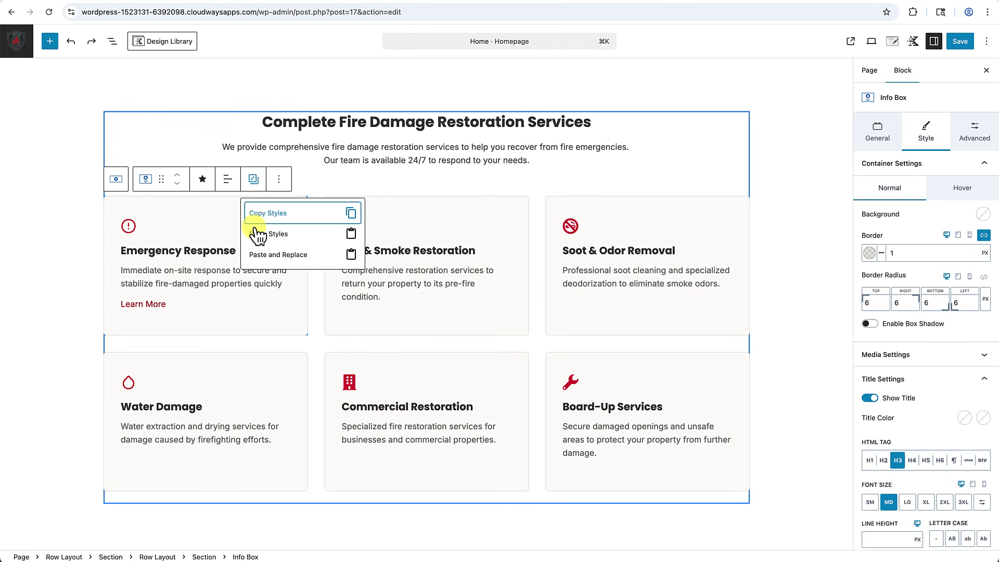
left_click(263, 213)
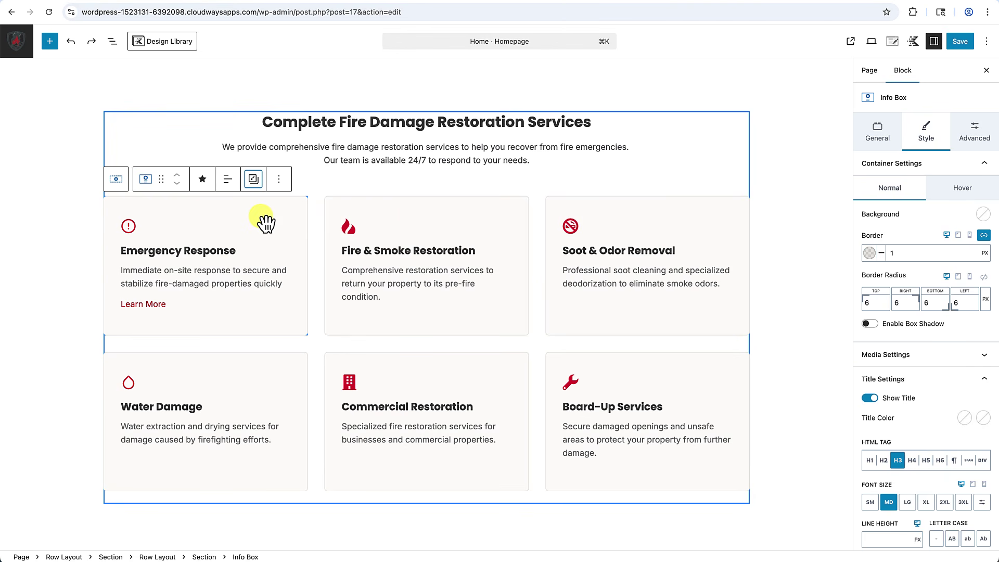
left_click(408, 216)
left_click(475, 179)
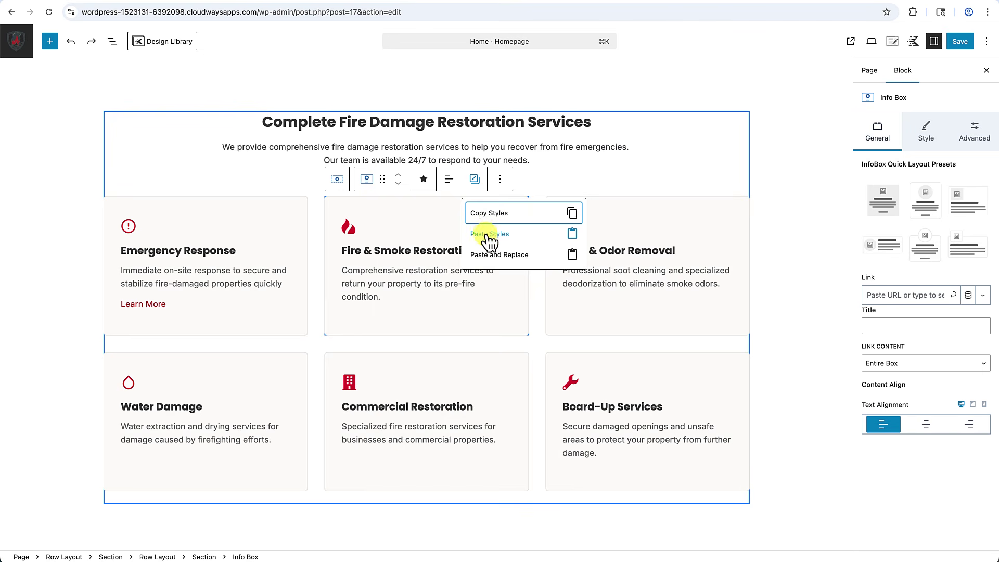
left_click(492, 234)
left_click(663, 212)
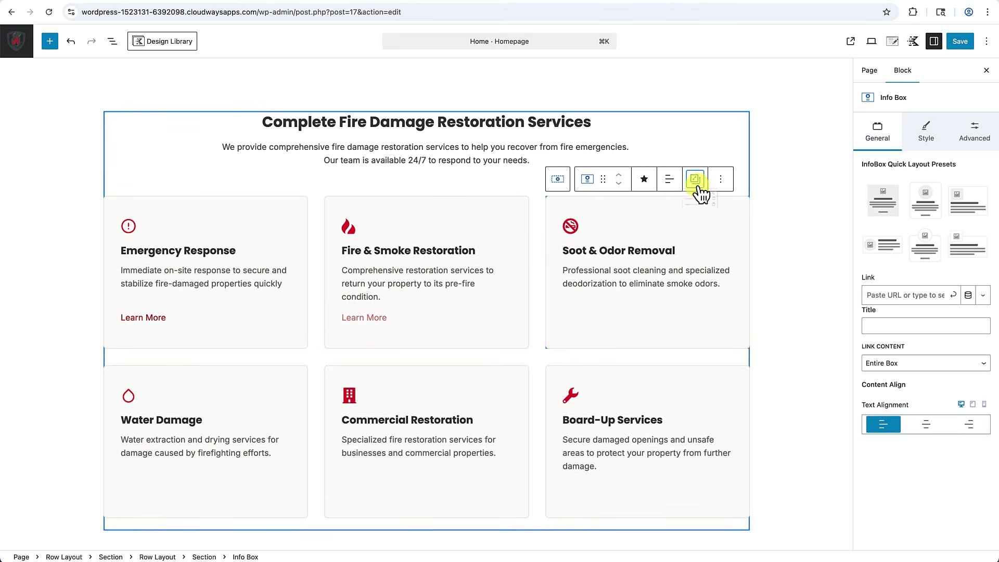
left_click(696, 182)
left_click(704, 232)
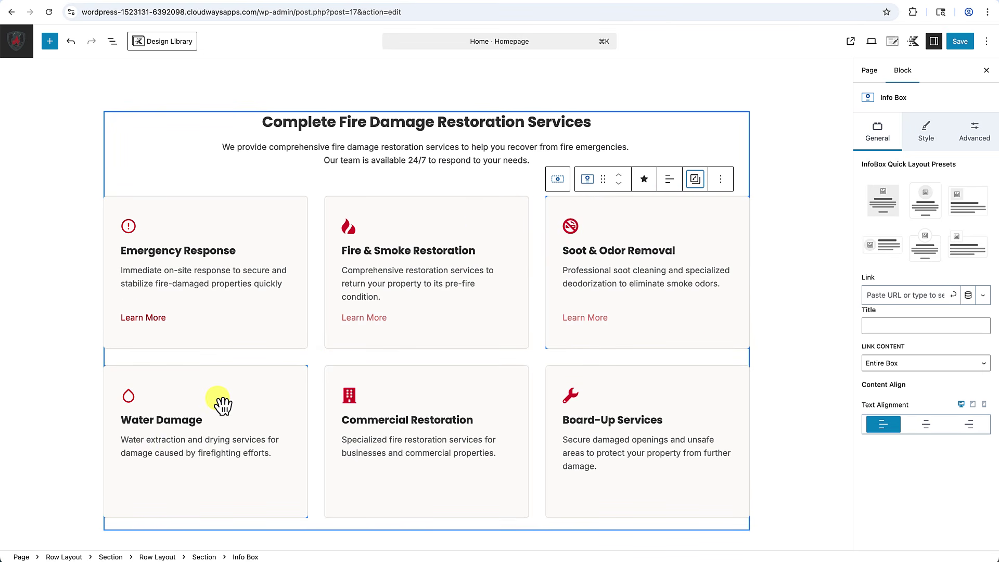
left_click(704, 393)
scroll(380, 268, "down", 3)
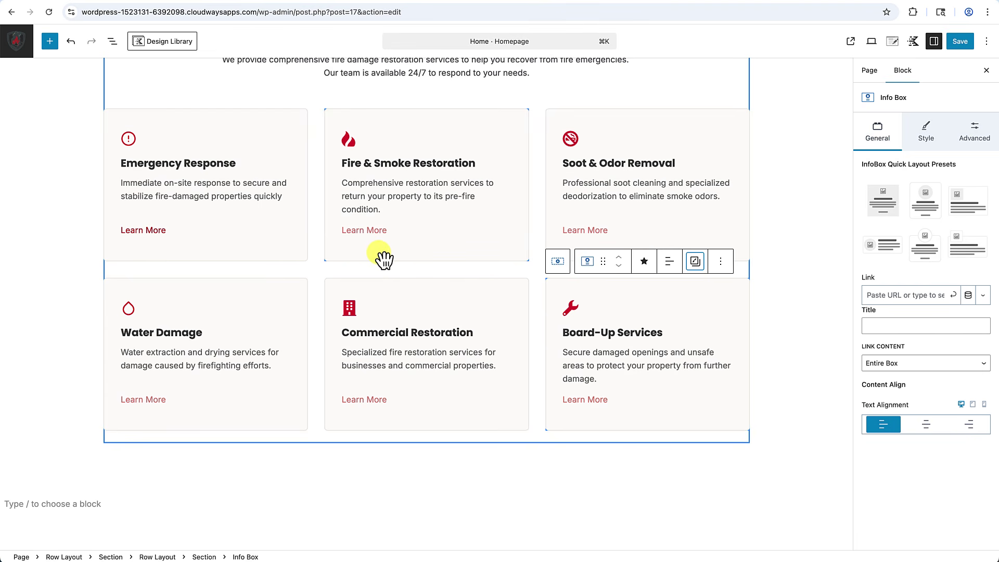
Enter 'Learn More' as the link text on the Fire & Smoke, Soot & Odor and Water Damage cards.
left_click(359, 232)
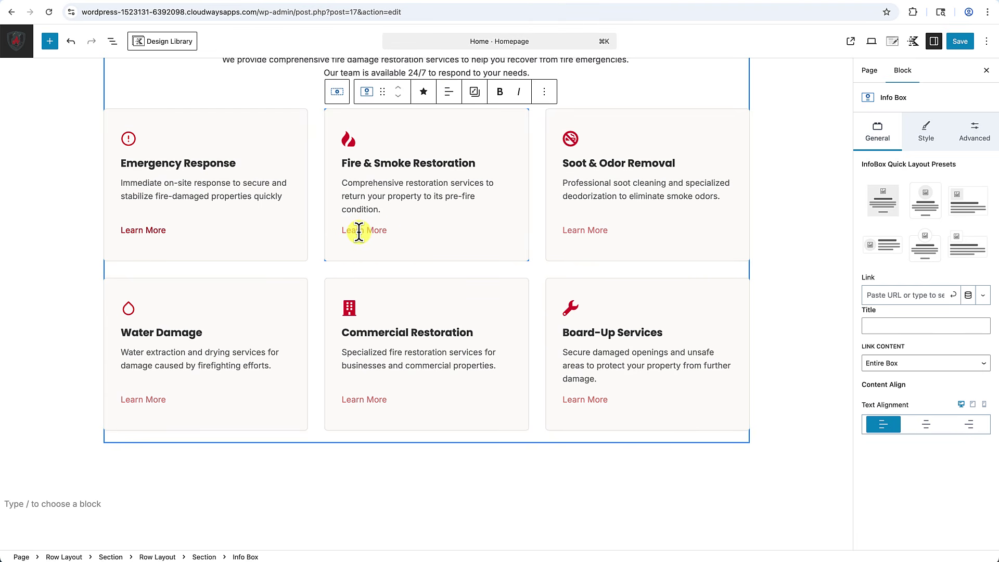
key("shift+End")
type("Lea")
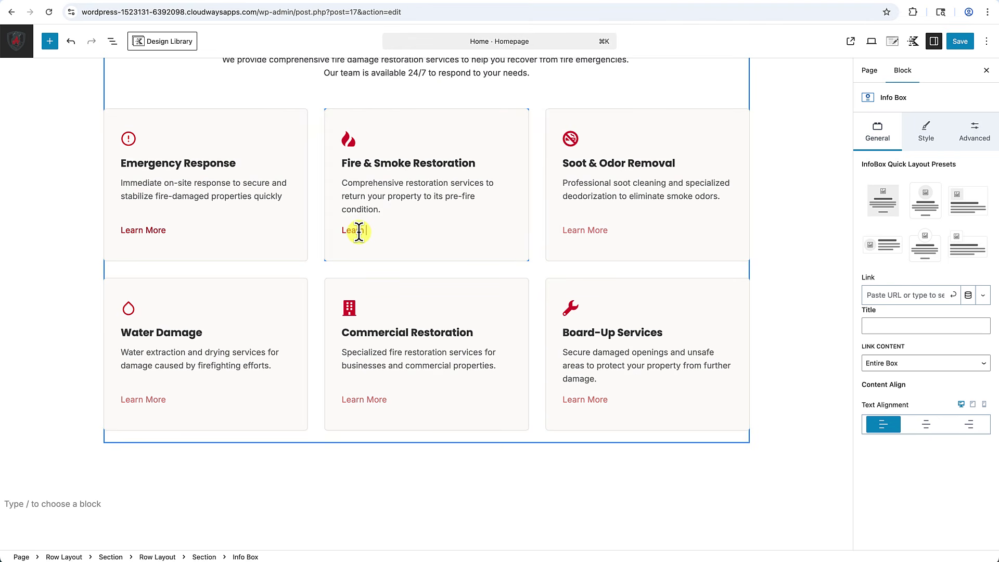
type("rn More")
left_click(585, 230)
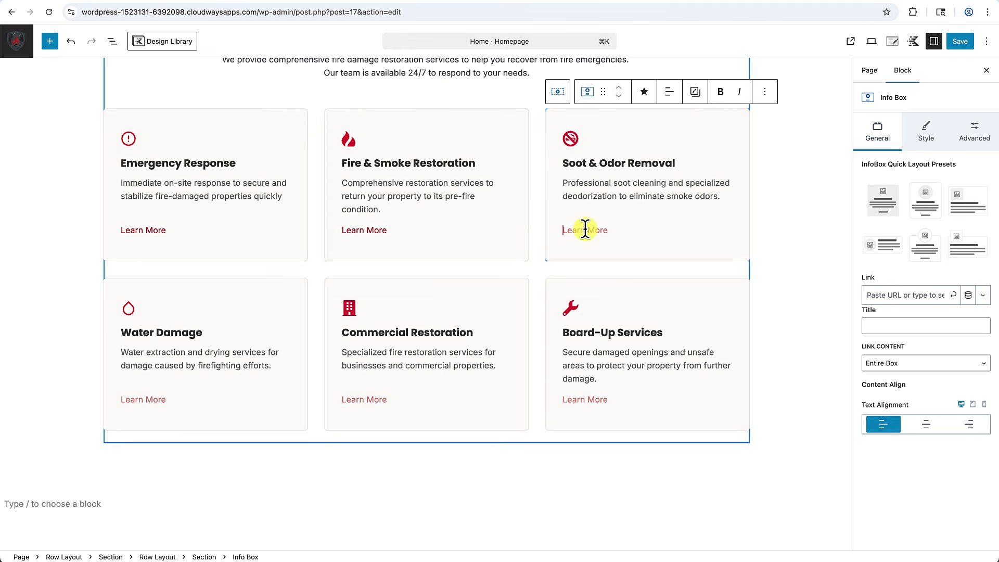
type("Lear")
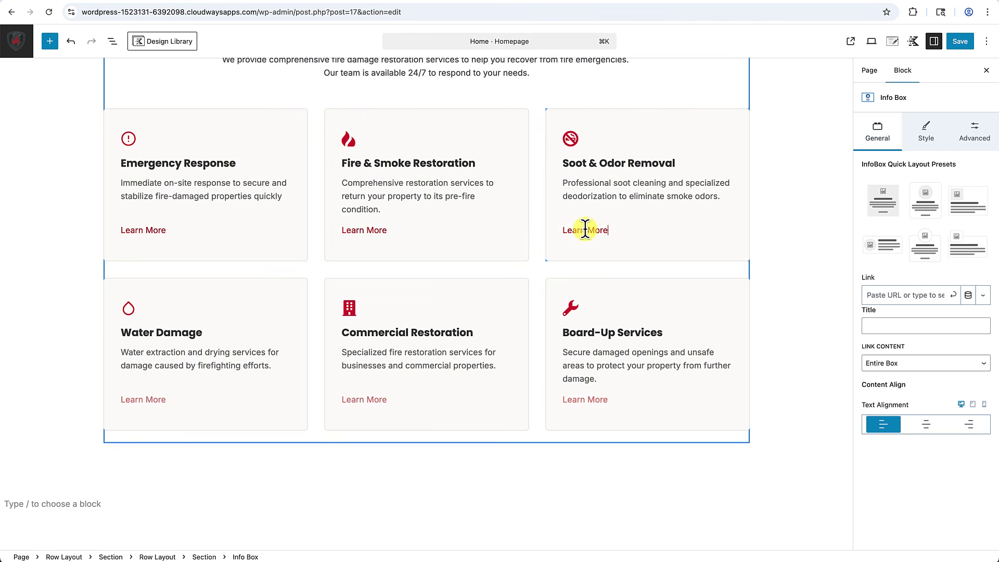
type("n More")
left_click(135, 404)
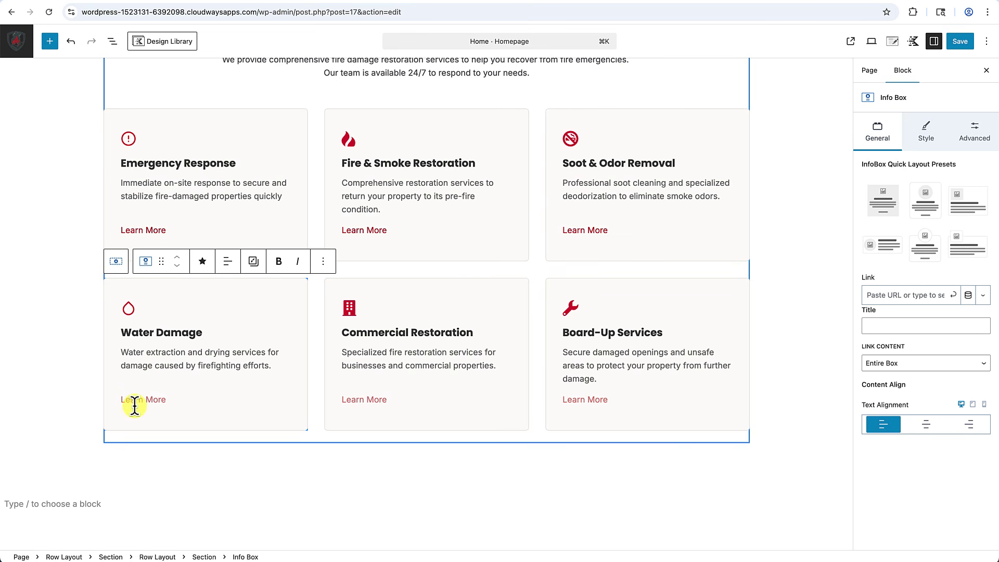
type("Learn Mo")
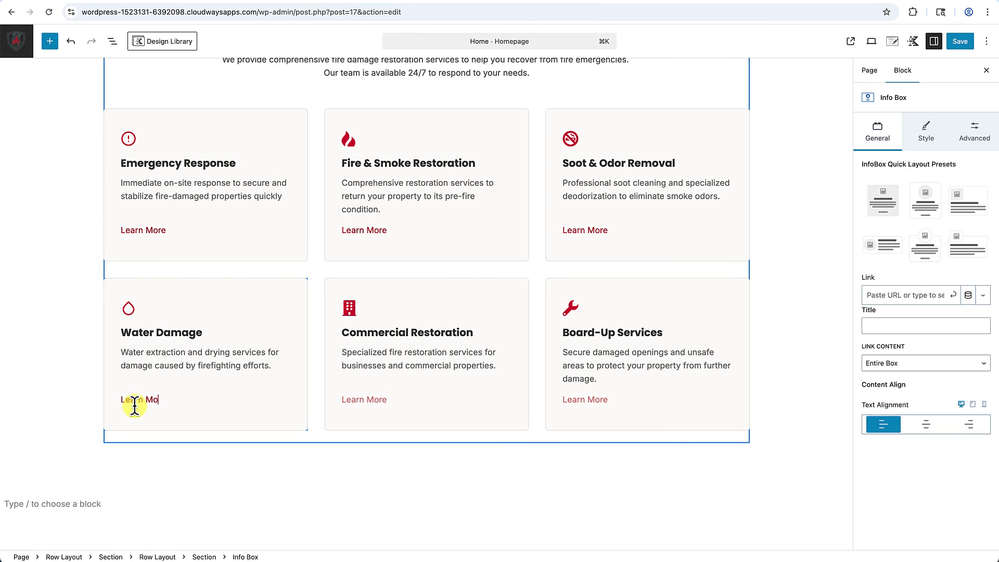
type("re")
left_click(796, 480)
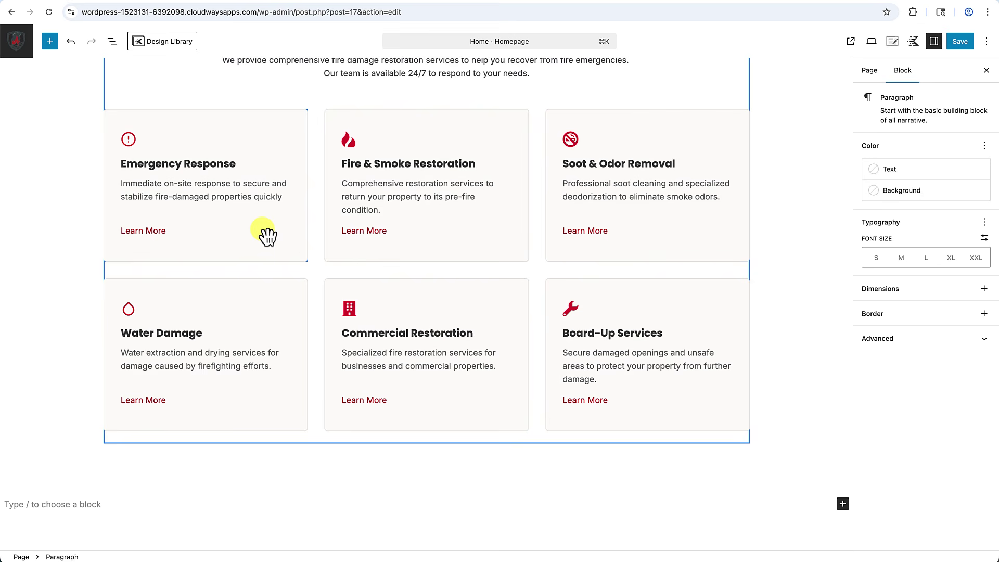
scroll(404, 330, "down", 1)
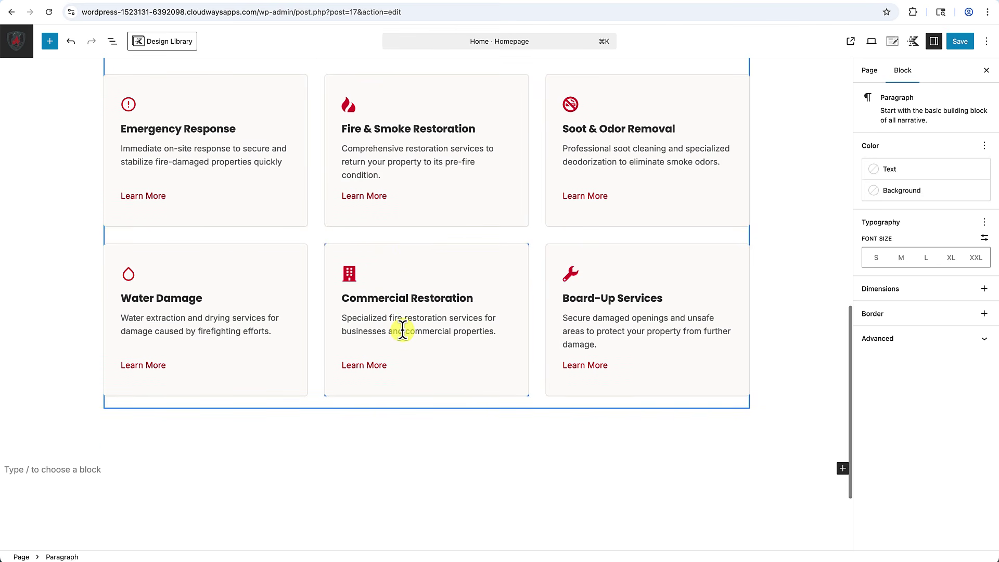
scroll(405, 333, "up", 6)
scroll(400, 365, "down", 6)
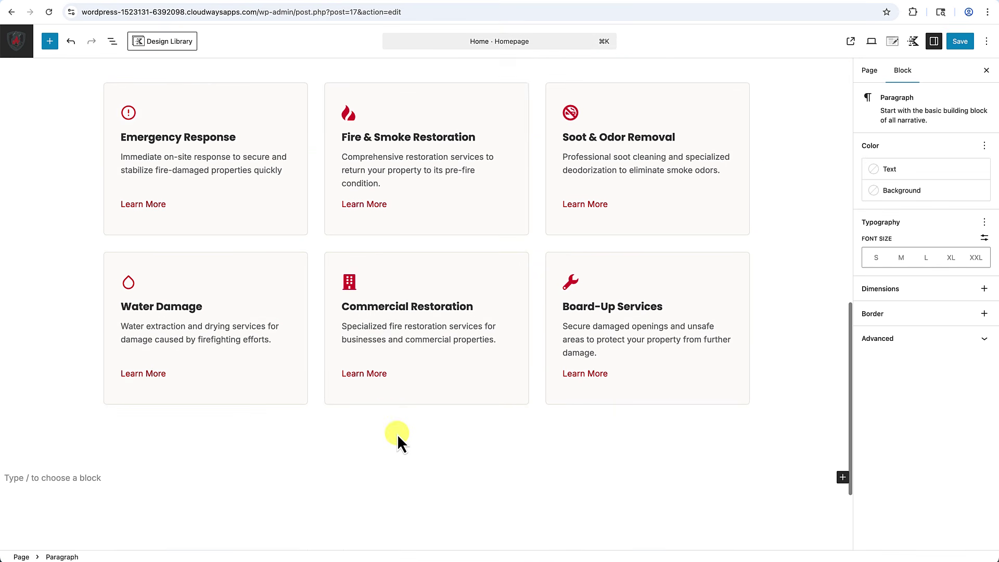
Select the parent Row Layout of the service cards and open its Options menu.
left_click(411, 412)
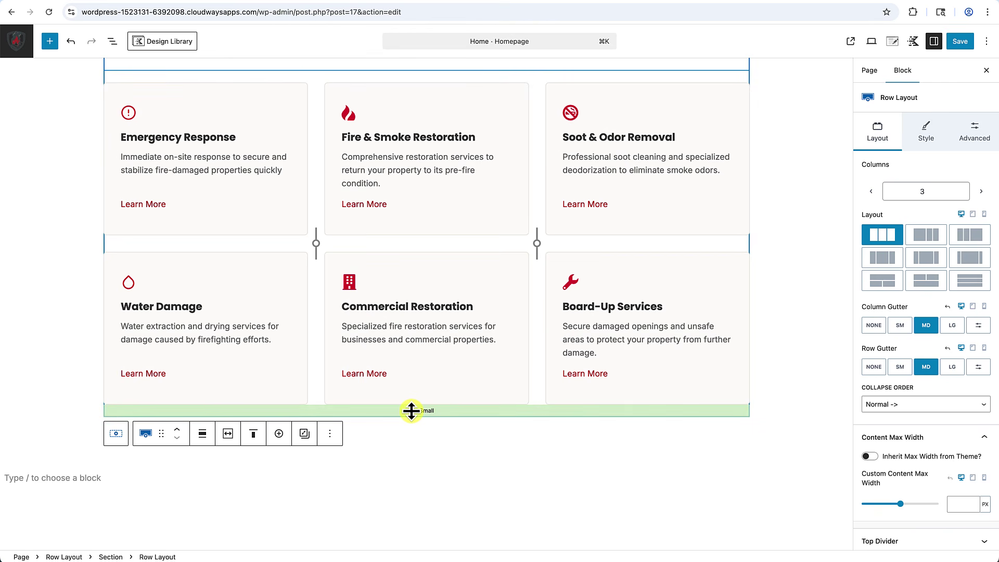
scroll(411, 409, "up", 5)
scroll(411, 409, "down", 6)
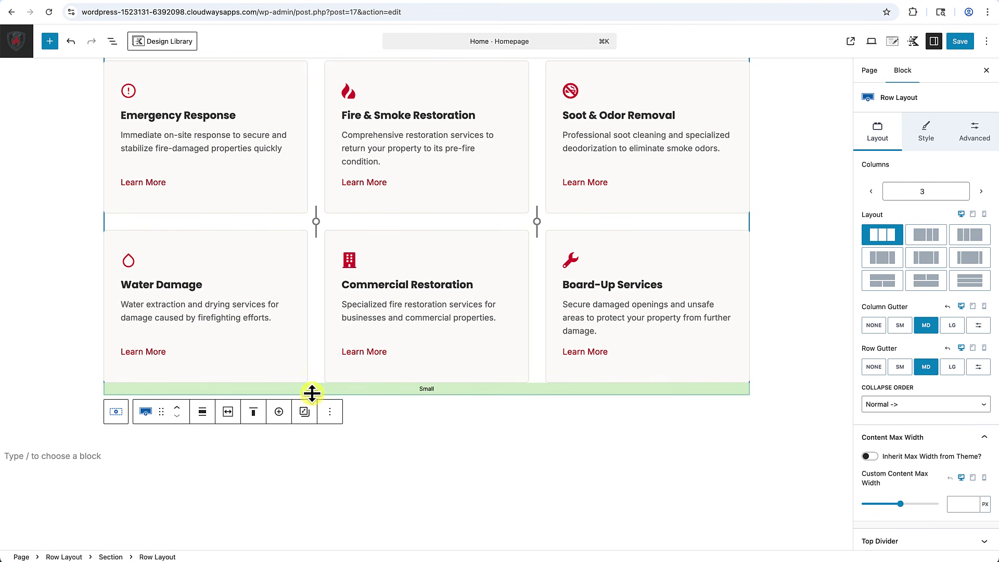
left_click(330, 414)
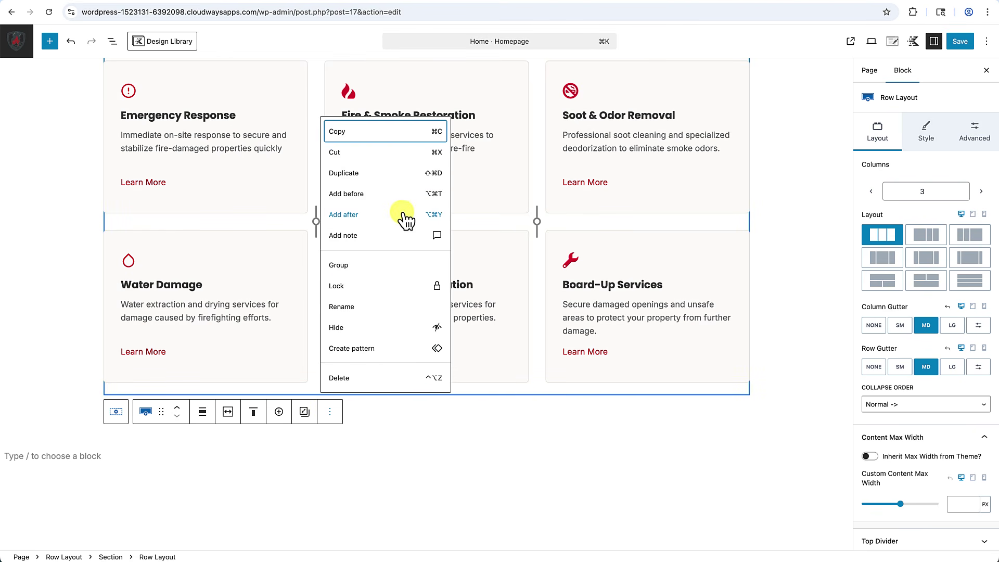
Add a Buttons (Adv) block after the card row labelled 'View More Services'.
left_click(353, 219)
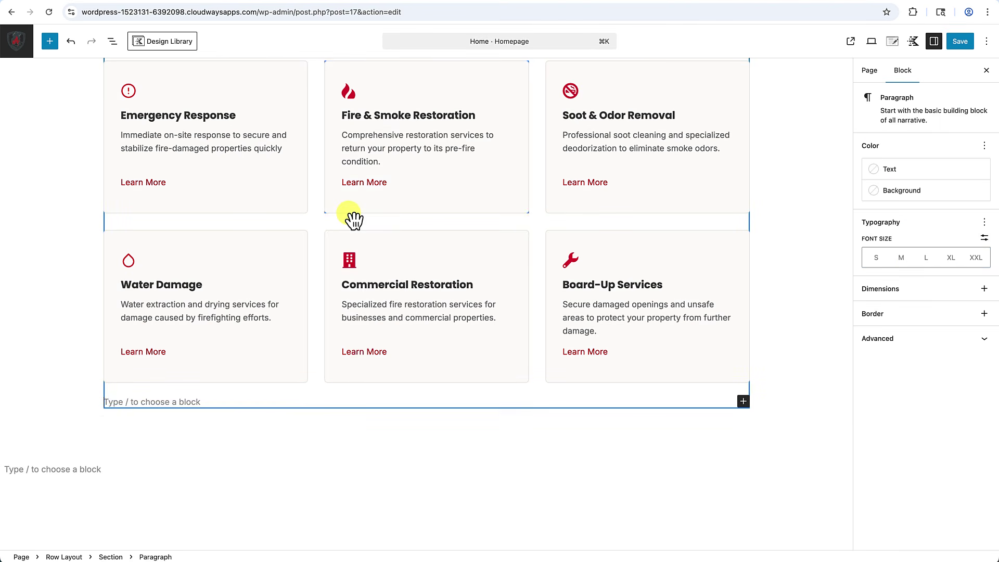
type("/")
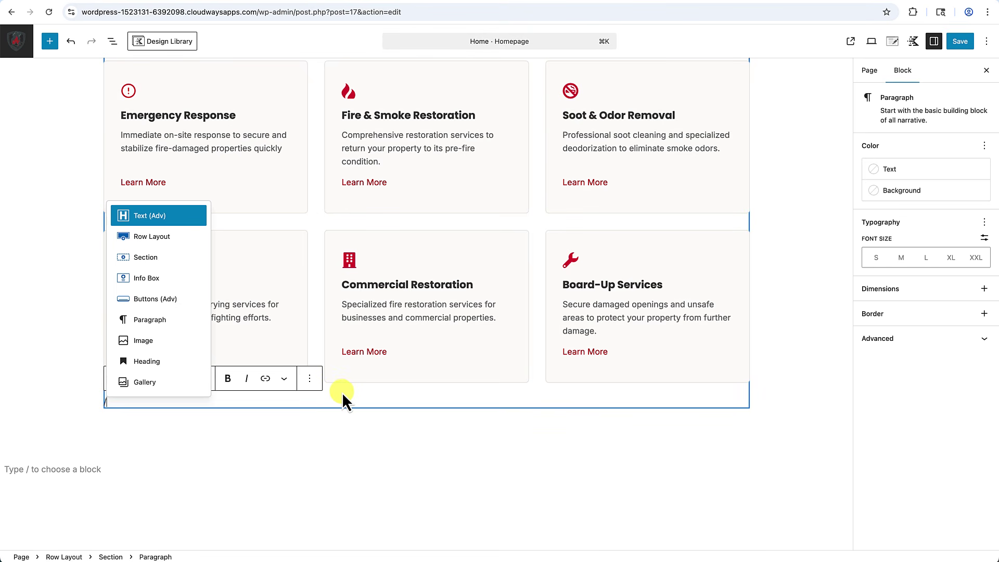
type("but")
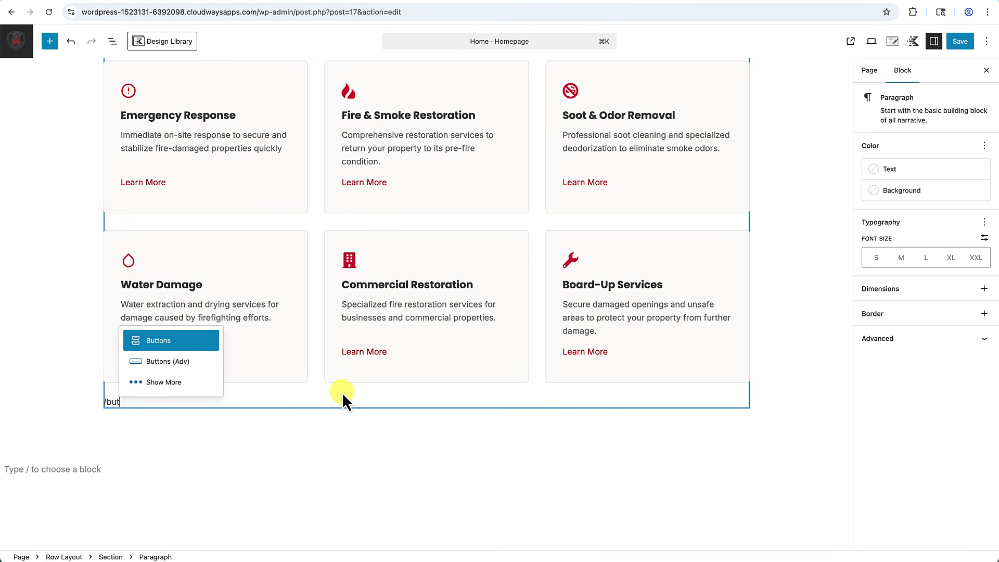
left_click(159, 359)
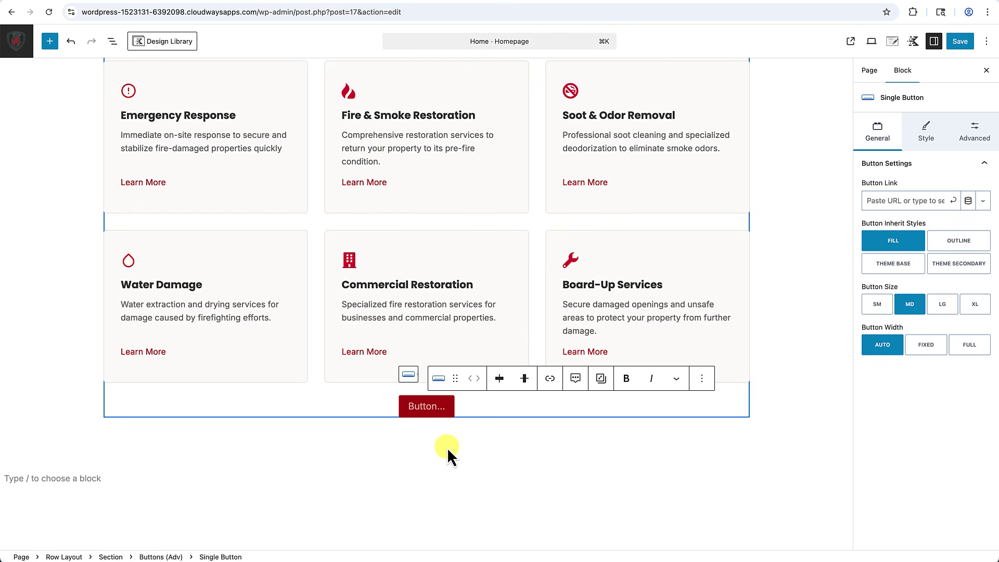
type("View")
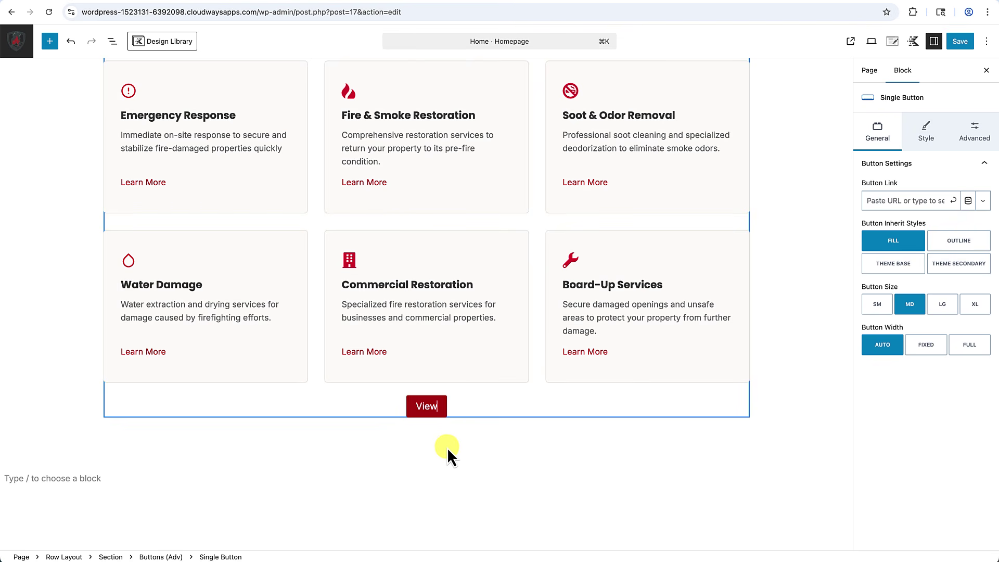
type(" More Ser")
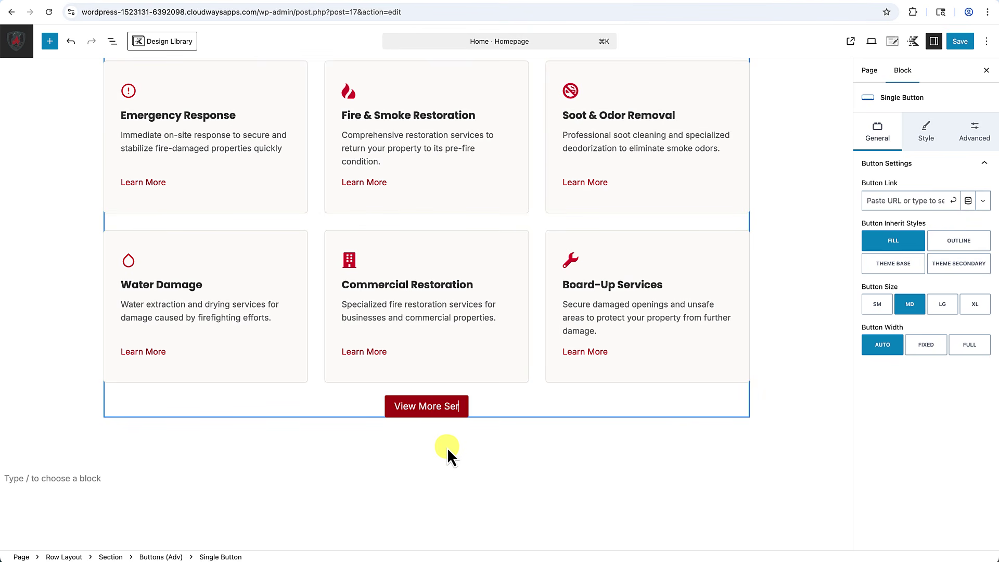
type("vices")
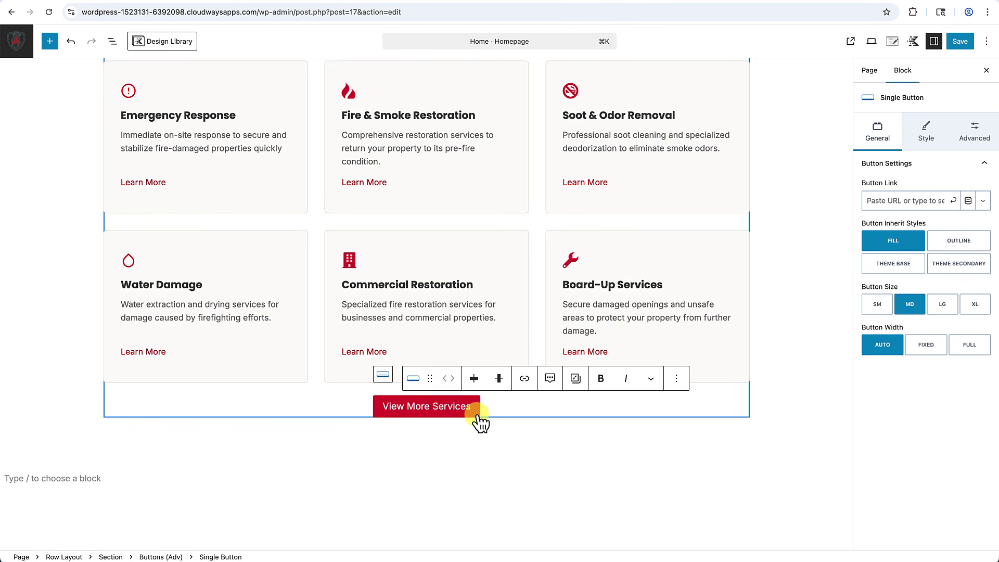
Set the button's Inherit Styles to Outline and its top margin to XS.
left_click(955, 243)
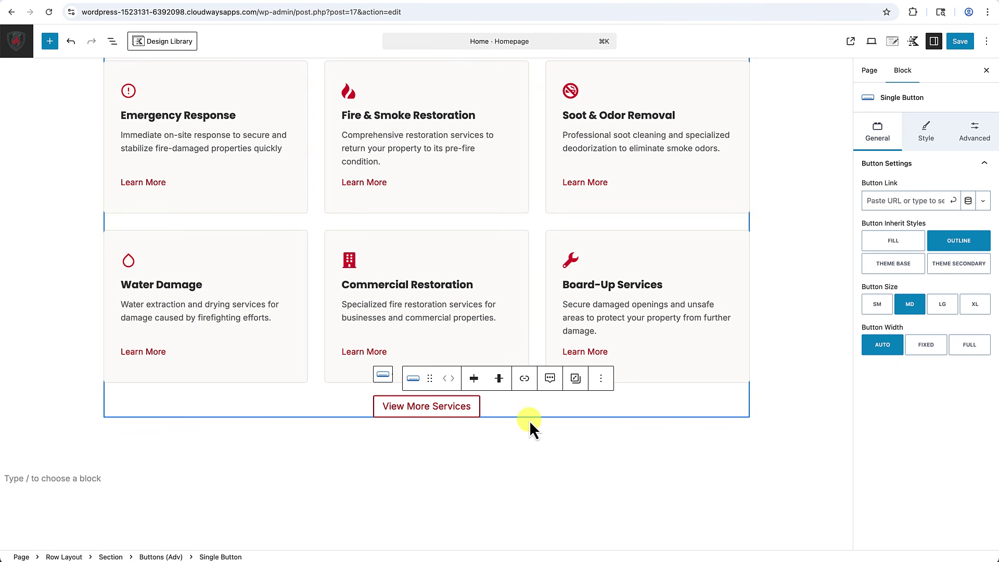
left_click(972, 133)
left_click(878, 236)
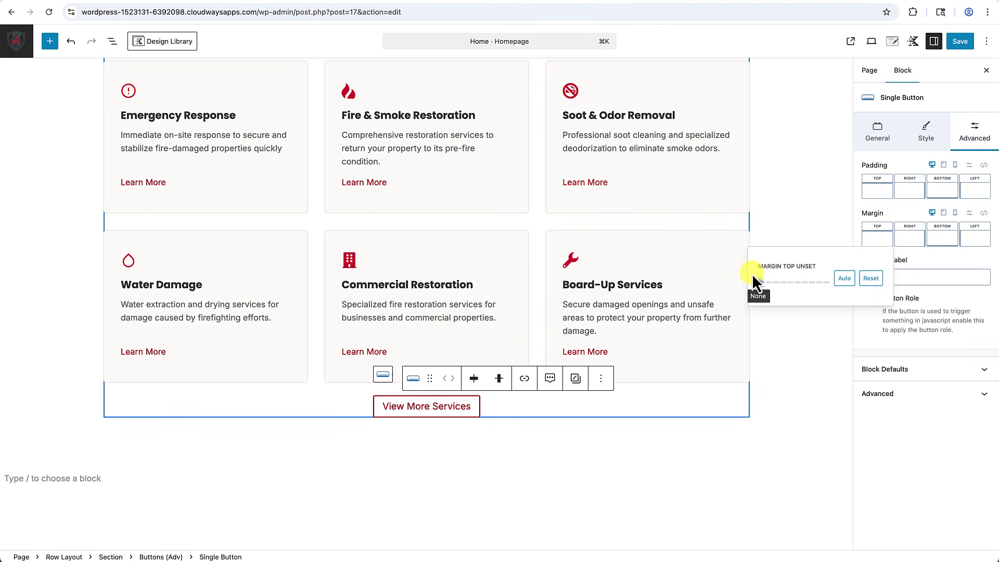
left_click_drag(756, 281, 774, 283)
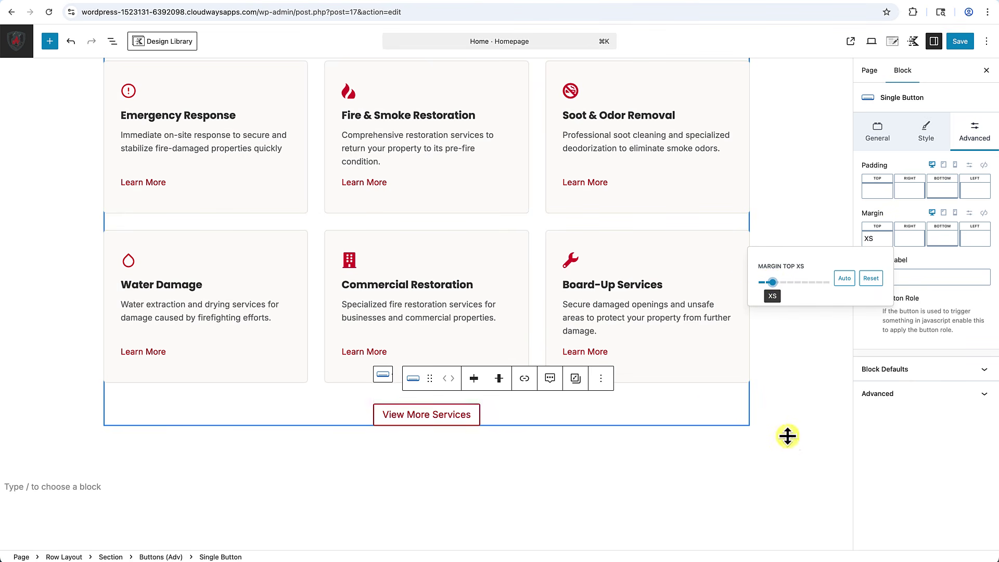
left_click(788, 436)
scroll(762, 477, "up", 5)
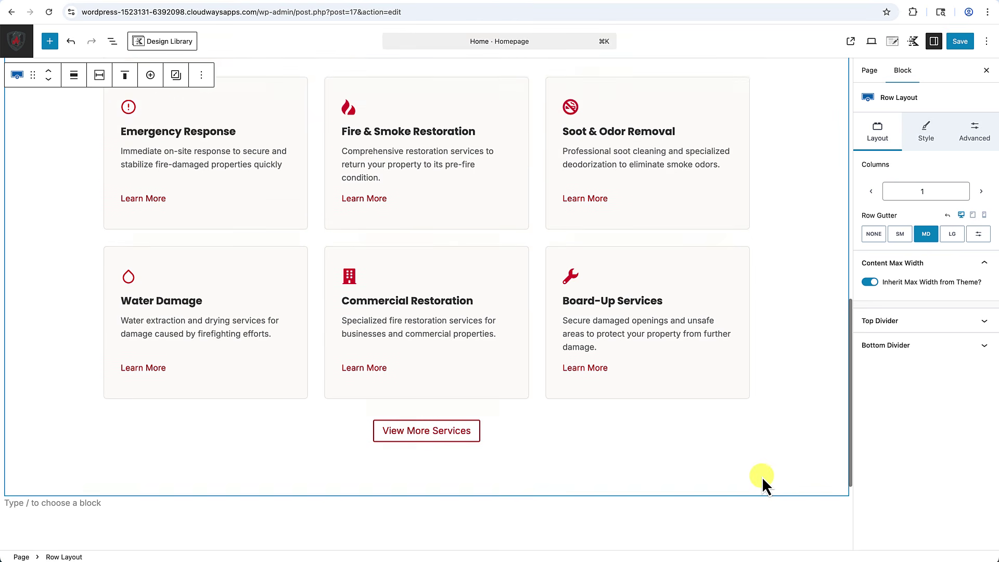
scroll(762, 477, "down", 7)
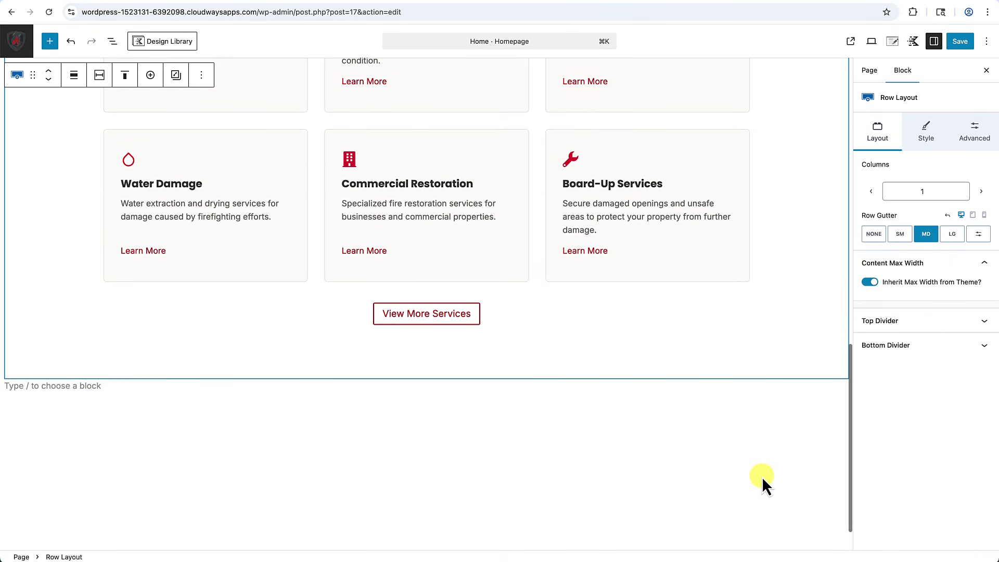
scroll(762, 476, "up", 4)
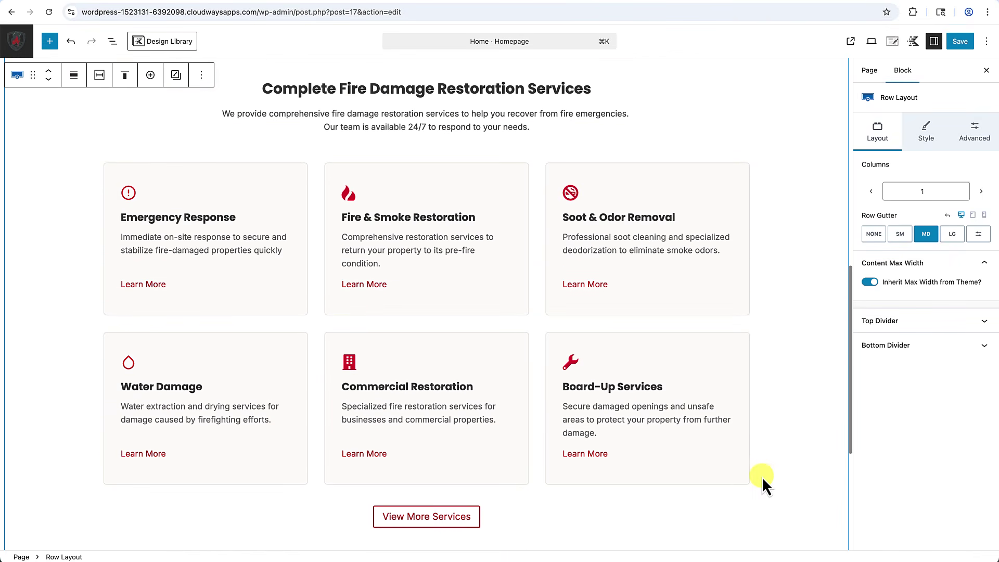
Save the homepage, review the live services grid, then reopen the page in the block editor.
left_click(962, 42)
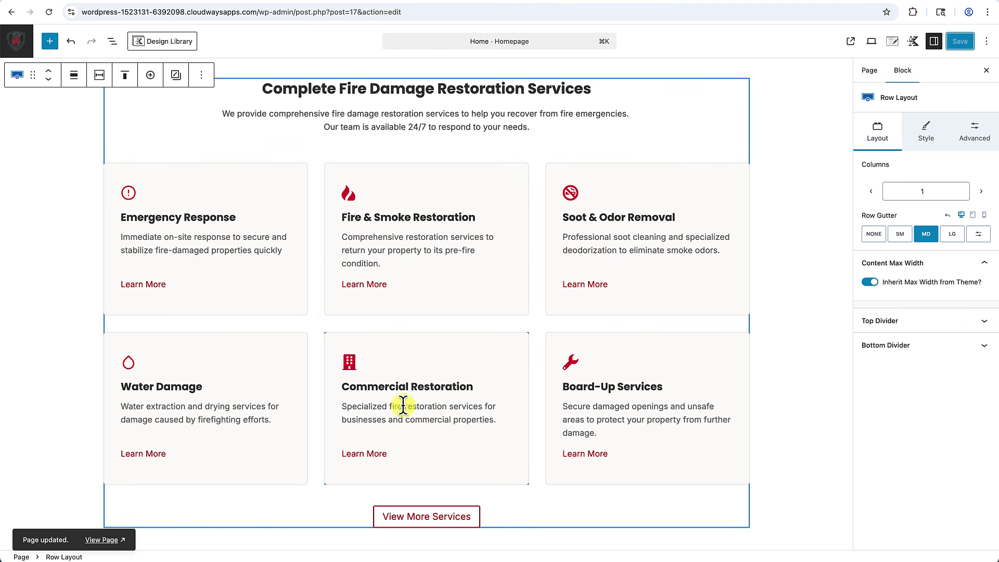
left_click(851, 41)
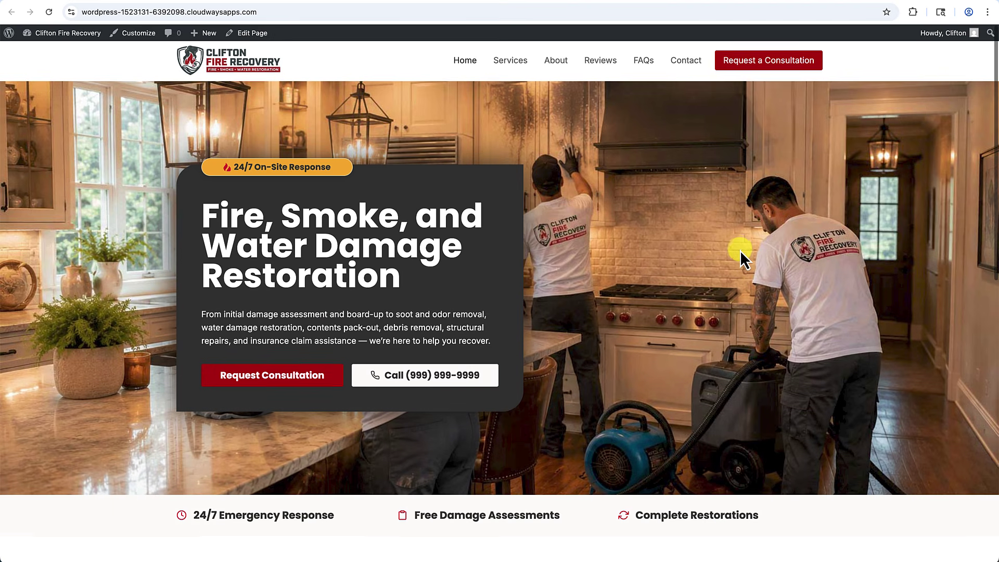
scroll(740, 251, "down", 5)
scroll(716, 281, "down", 5)
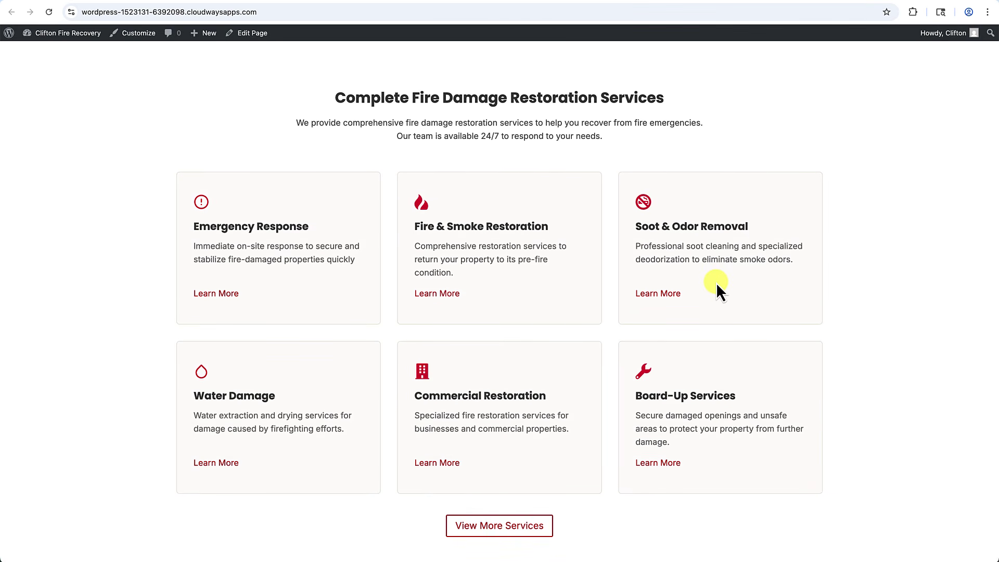
scroll(902, 230, "down", 1)
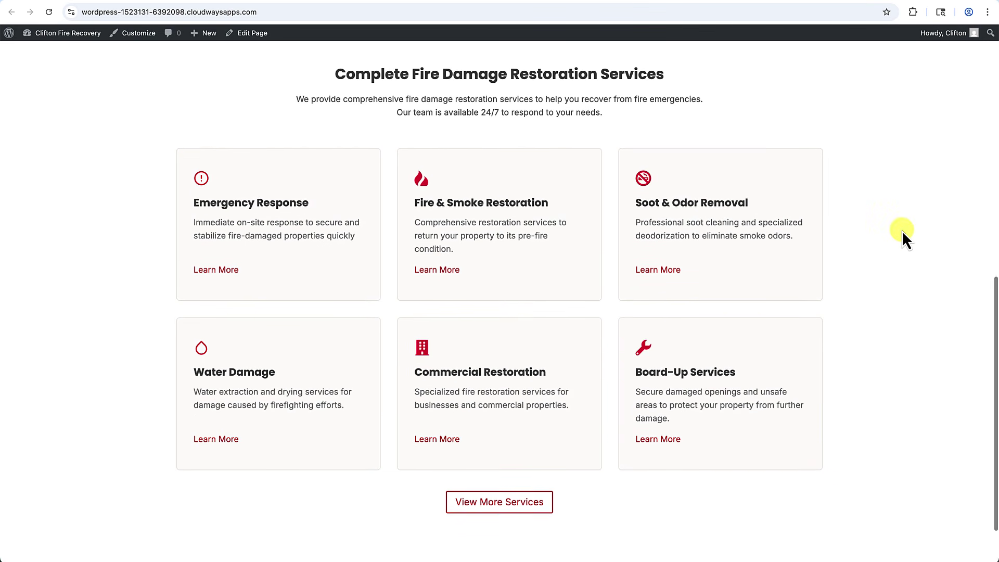
scroll(901, 230, "up", 1)
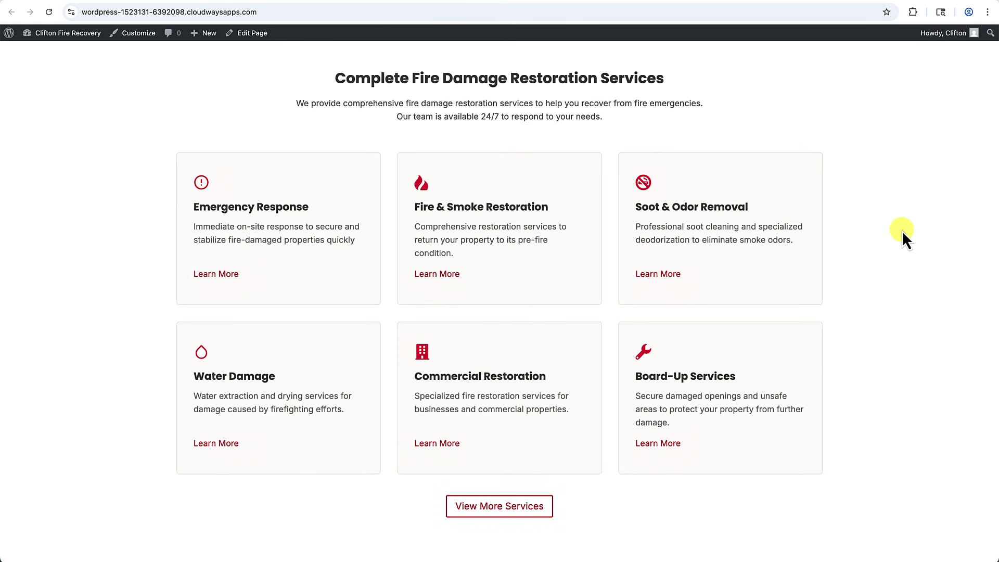
left_click(262, 35)
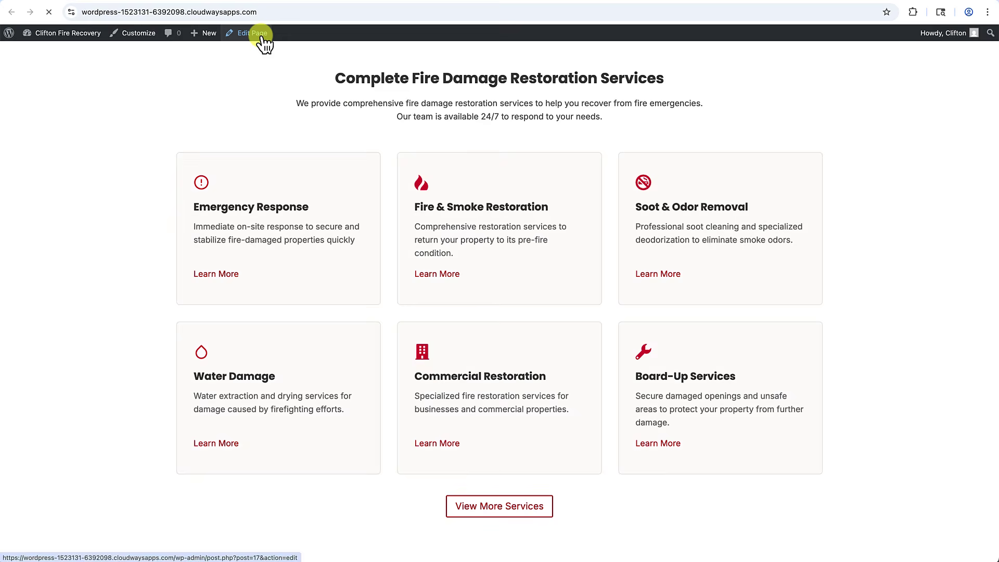
scroll(408, 261, "down", 10)
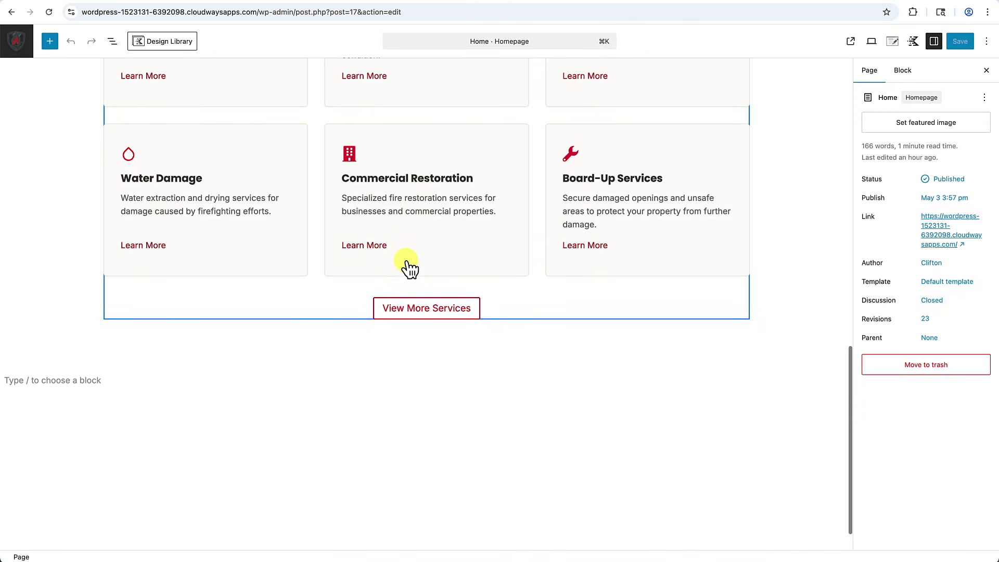
Insert an equal two-column Row Layout below the services section with X Large top and roughly 3X Large bottom padding.
scroll(409, 268, "up", 1)
left_click(77, 349)
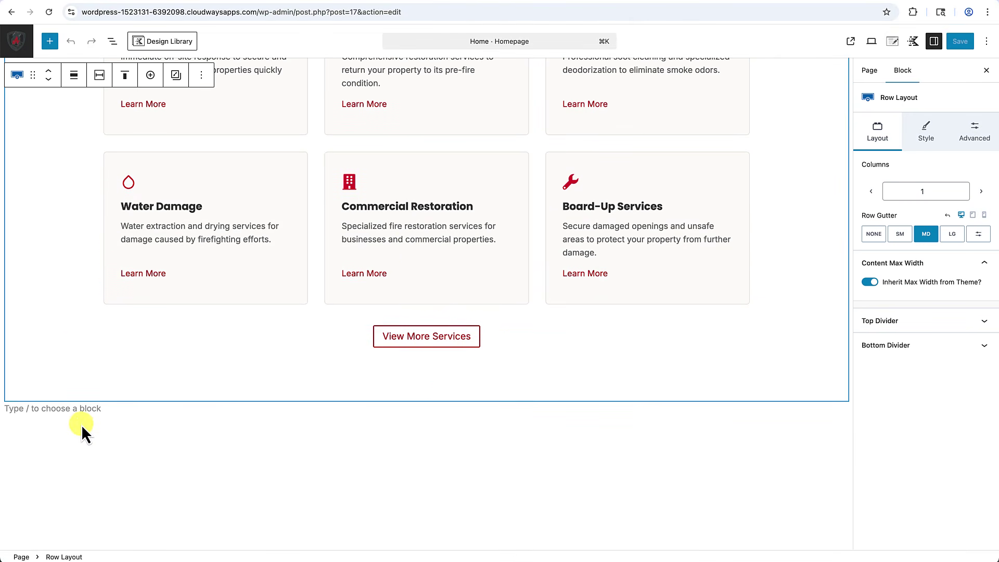
left_click(69, 409)
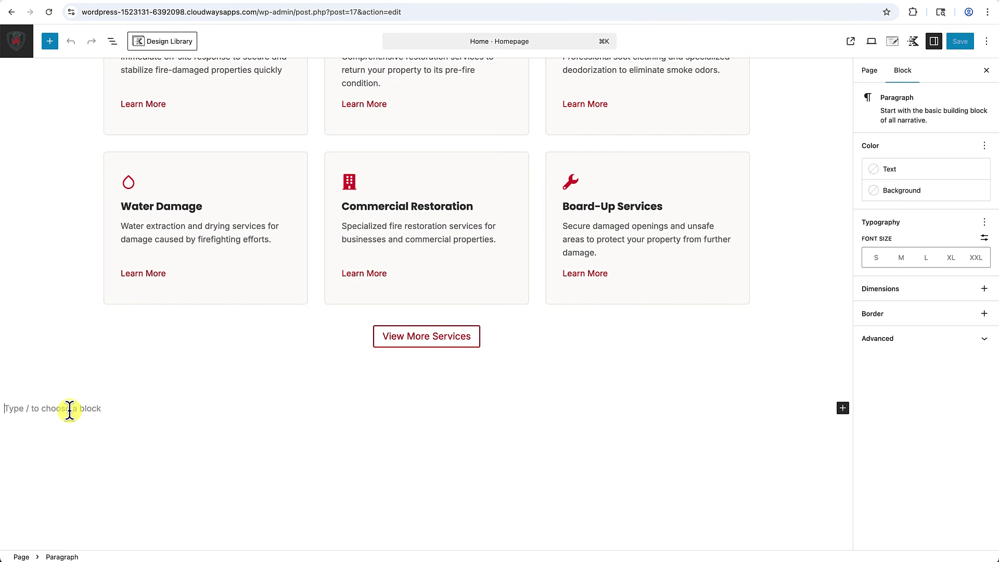
type("/row")
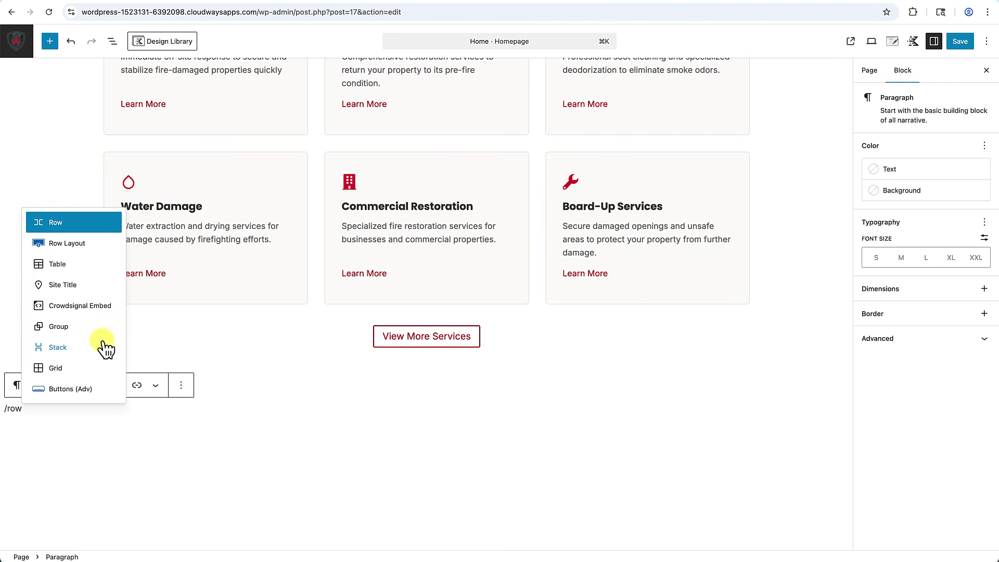
left_click(78, 243)
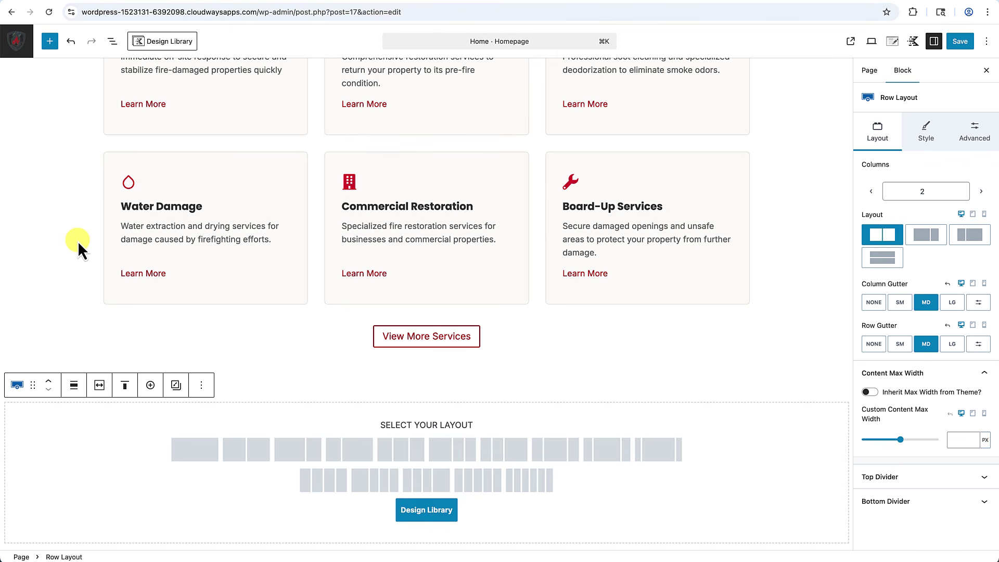
left_click(248, 454)
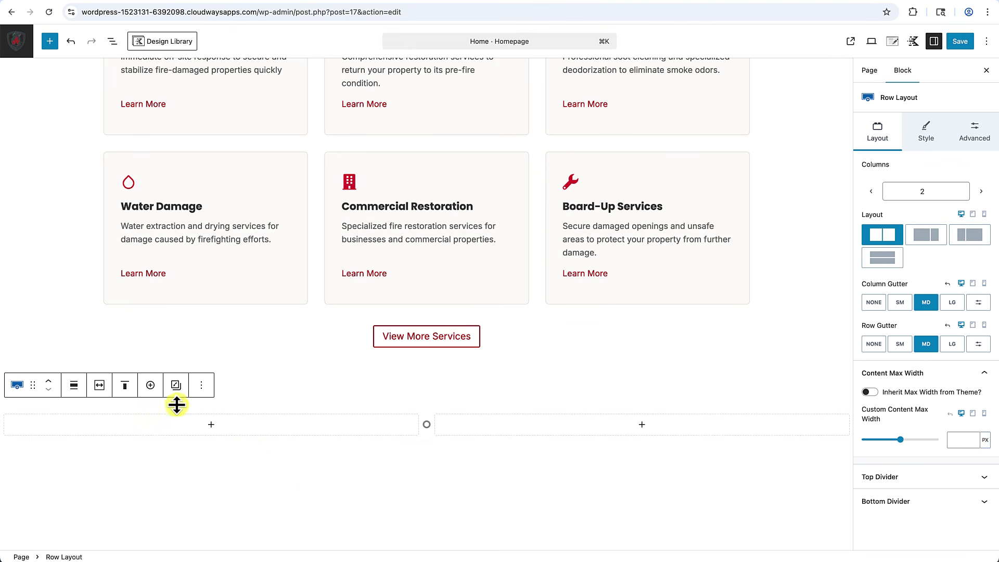
left_click_drag(175, 409, 175, 440)
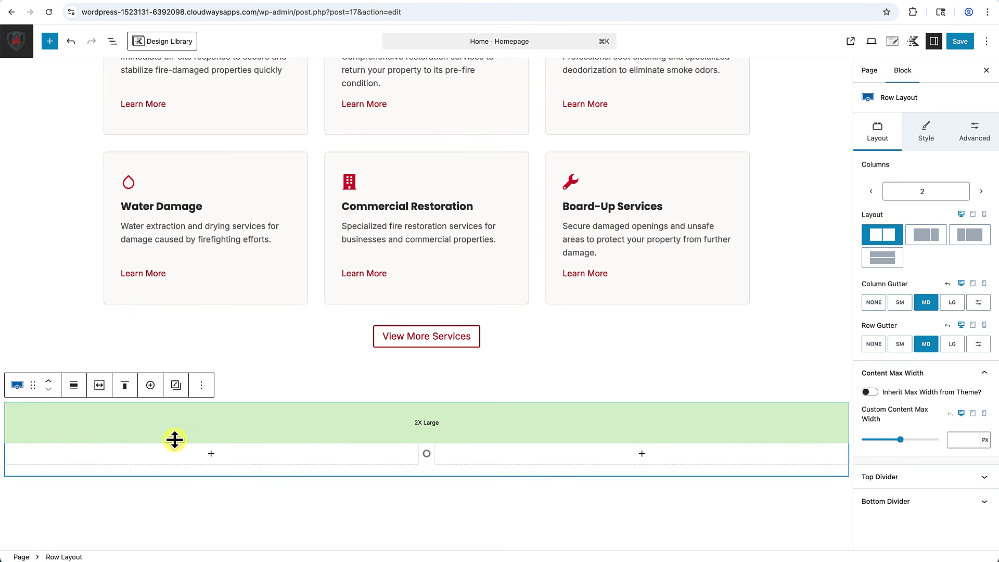
left_click_drag(176, 474, 397, 526)
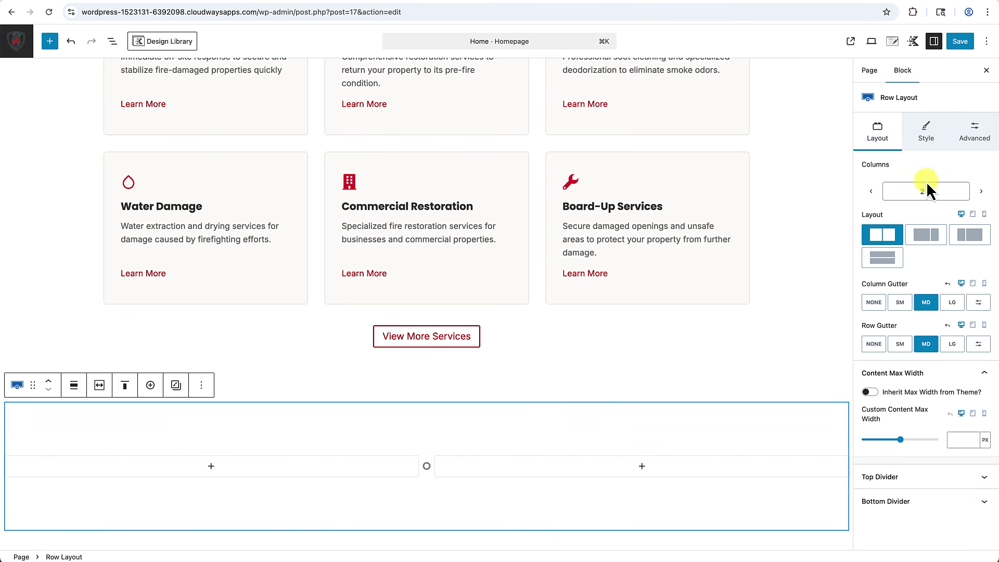
left_click(927, 133)
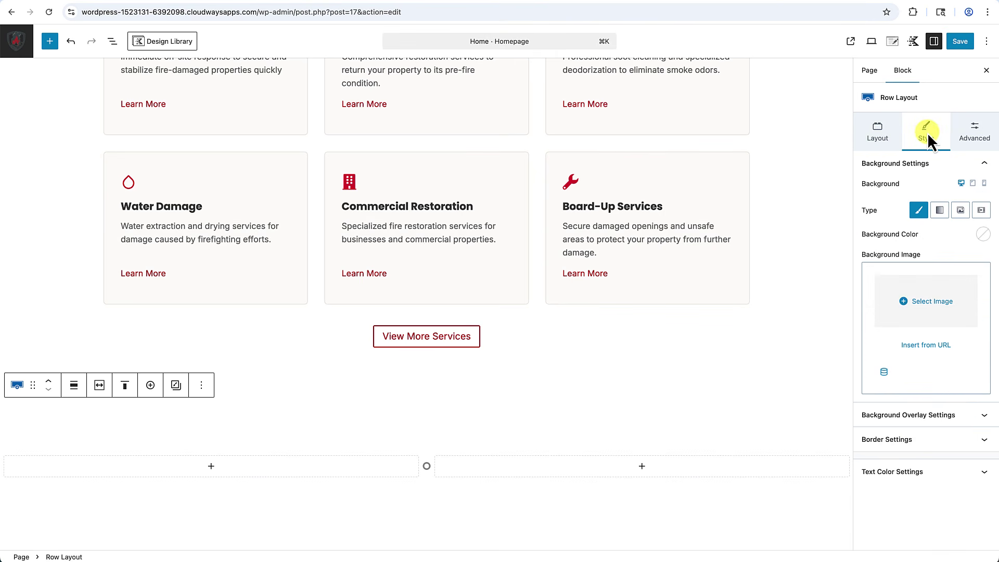
Give the two-column row an off-white FCFAF7 background.
left_click(983, 235)
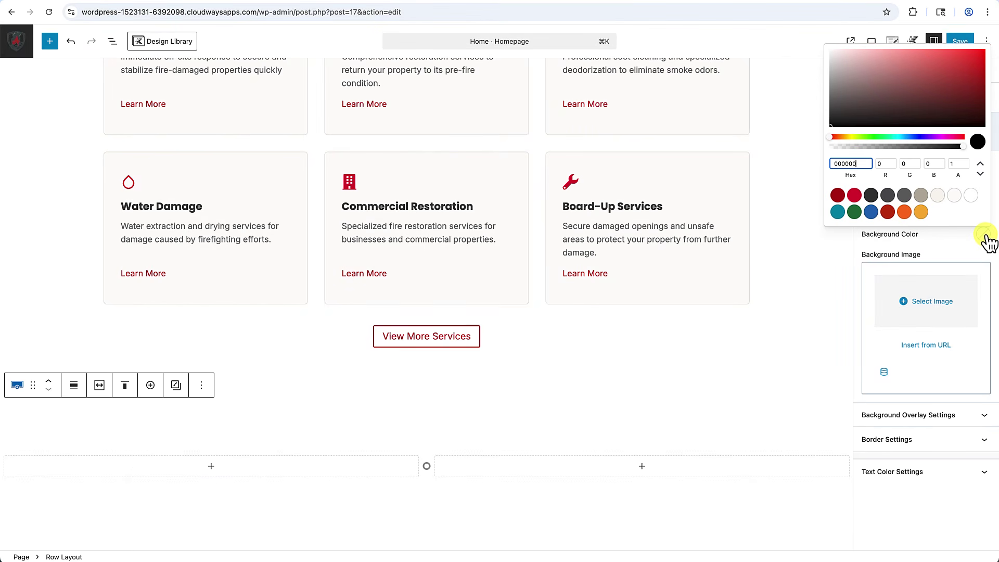
left_click(955, 196)
scroll(706, 379, "down", 2)
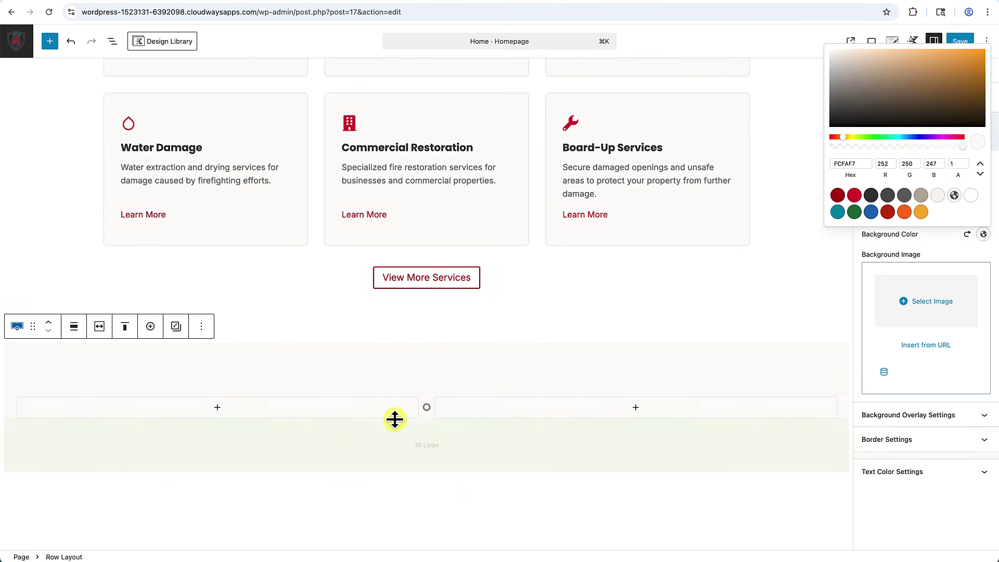
Keep the row's columns within the theme's content inner width and save the page.
left_click(100, 327)
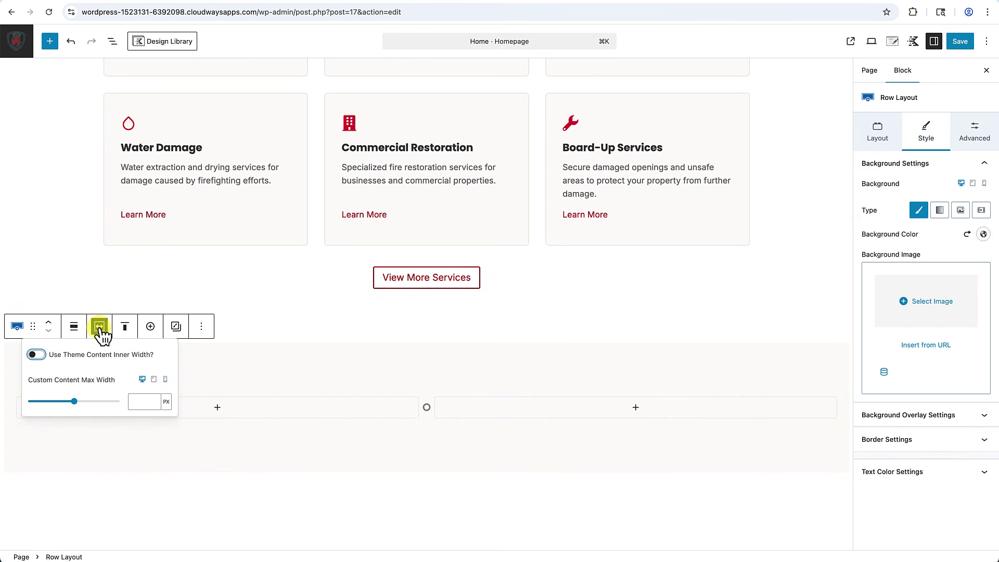
left_click(43, 354)
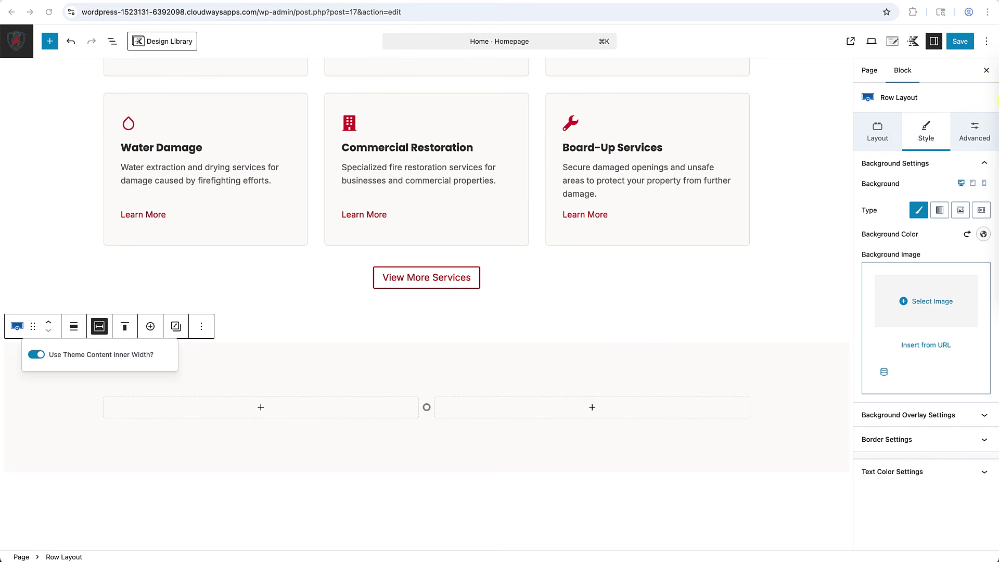
key("super+s")
scroll(435, 354, "down", 1)
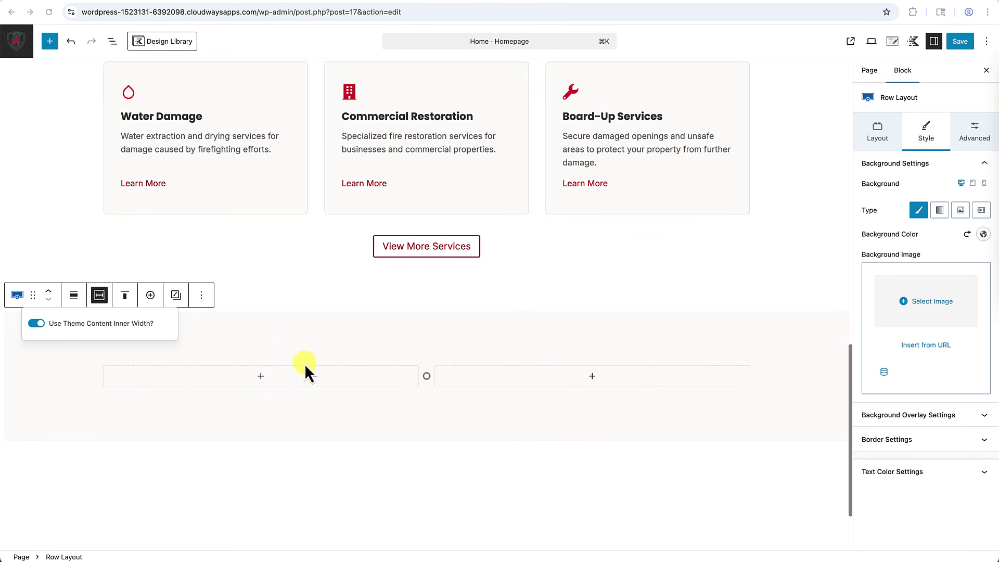
Add a 'How We Help You Recover' Text (Adv) heading with an intro paragraph to the left column.
left_click(261, 376)
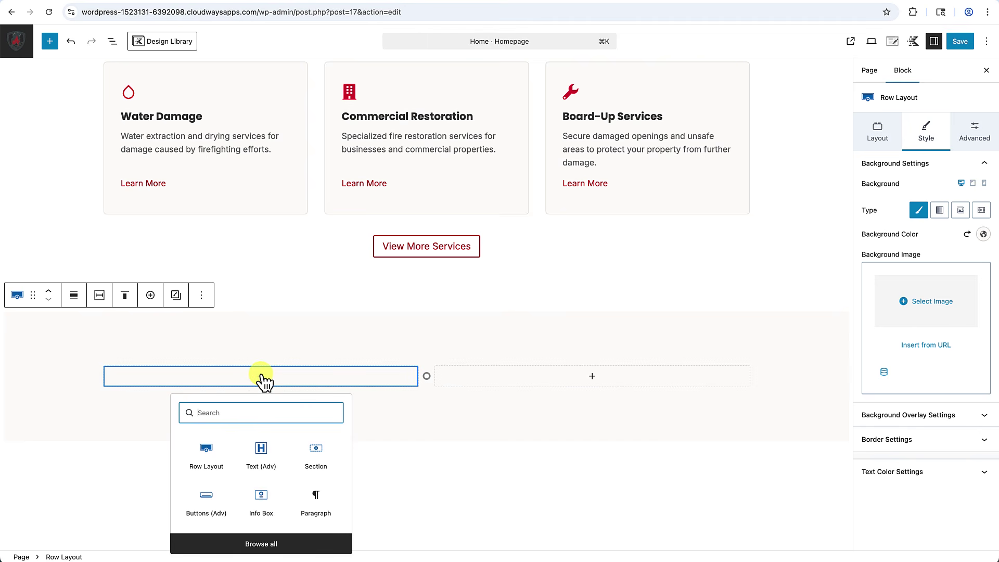
left_click(261, 449)
type("How We Help You Recover")
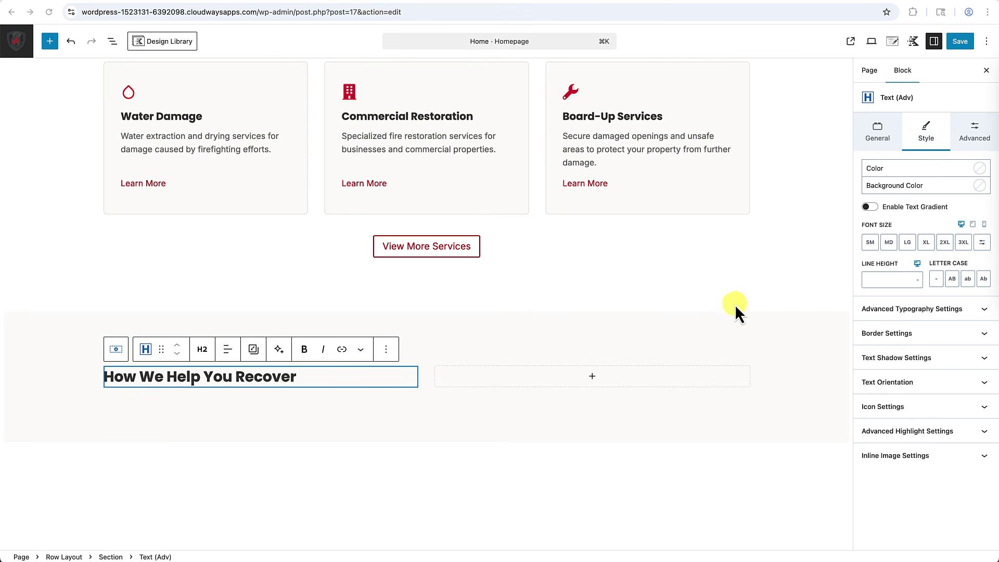
left_click(377, 382)
key("Return")
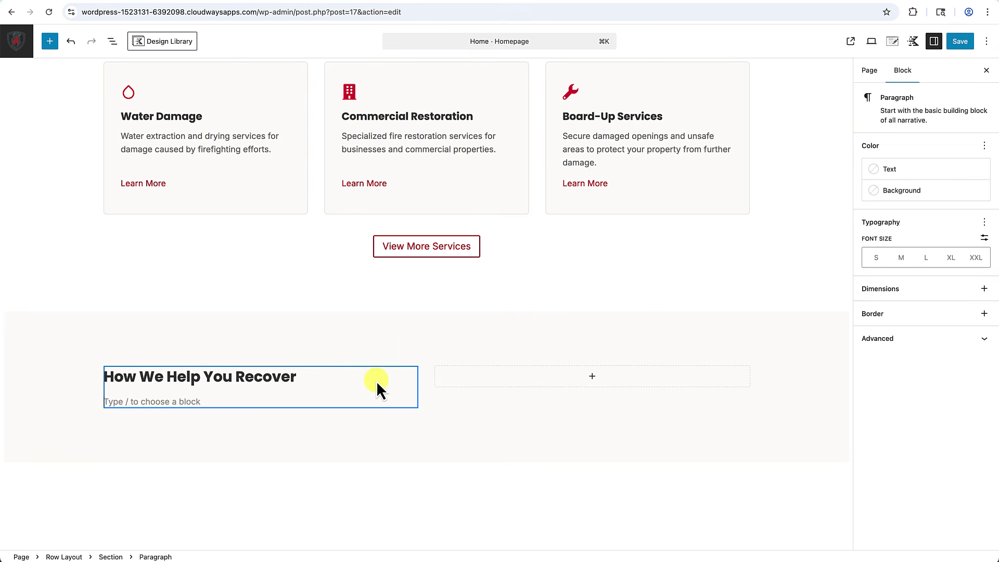
type("When fire strikes, you need a team you can trust. American Fire Recovery provides organized, compassionate service focused on restoring your property and peace of mind.")
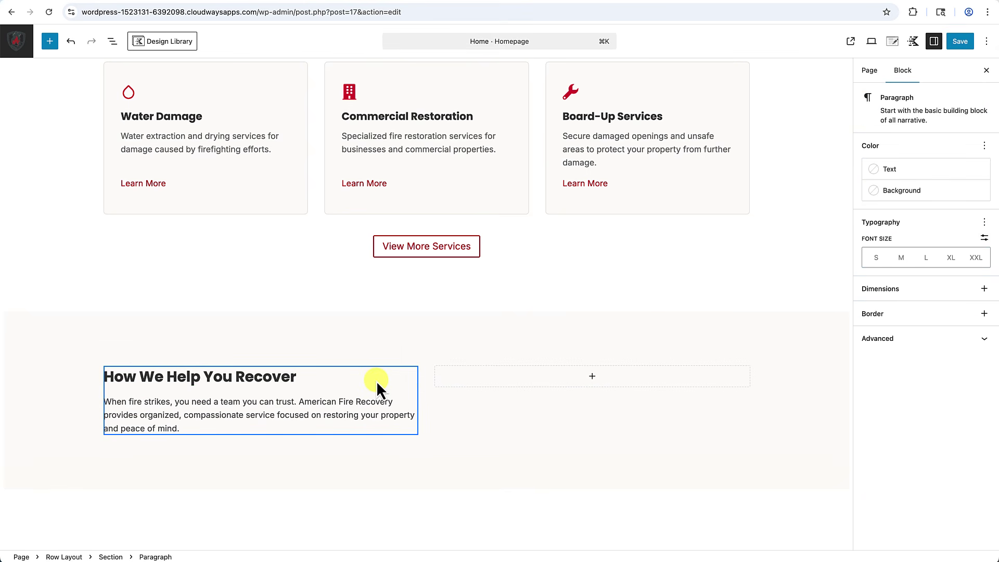
Insert a placeholder Info Box block below the intro paragraph using /info.
key("Return")
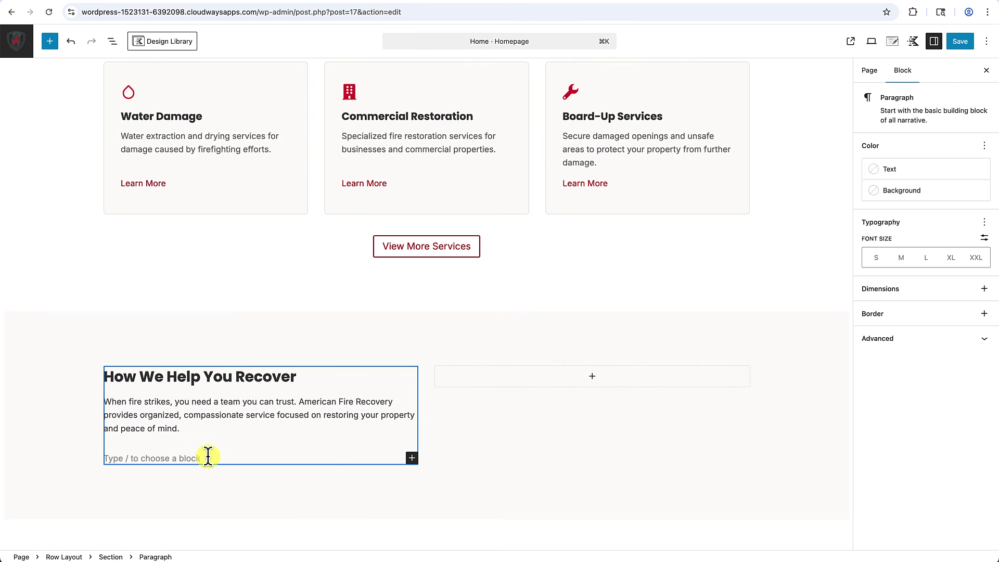
scroll(206, 456, "down", 2)
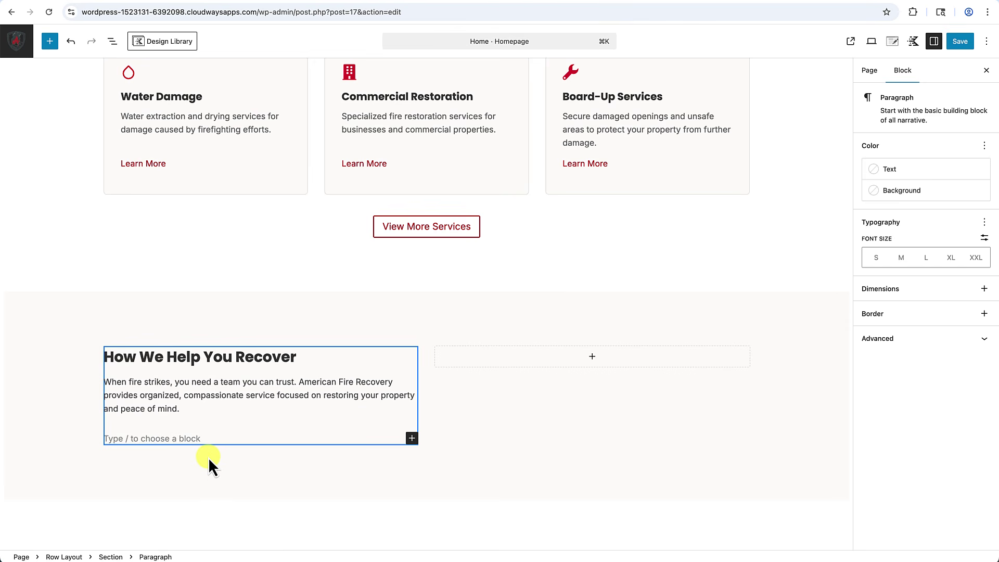
type("/info")
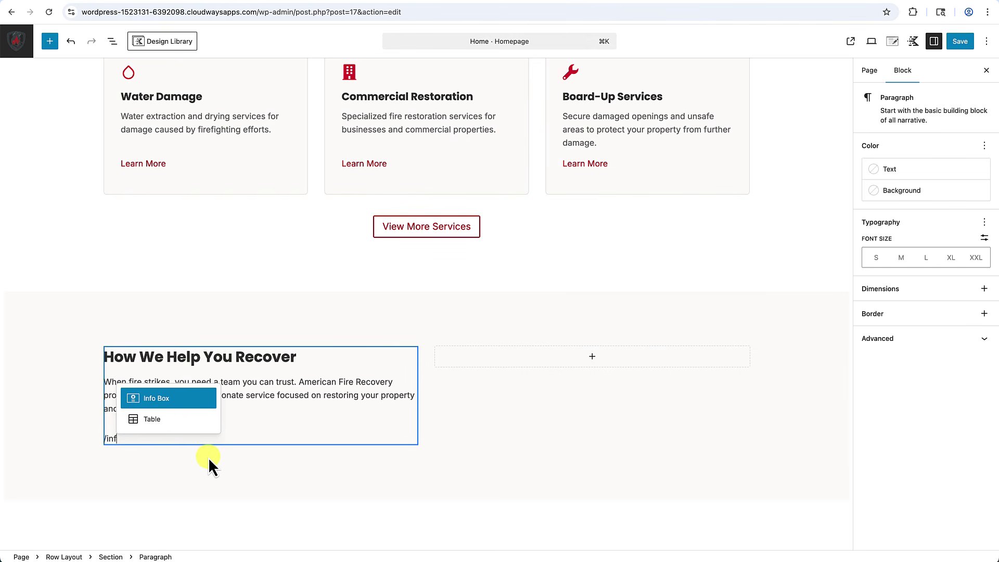
left_click(182, 401)
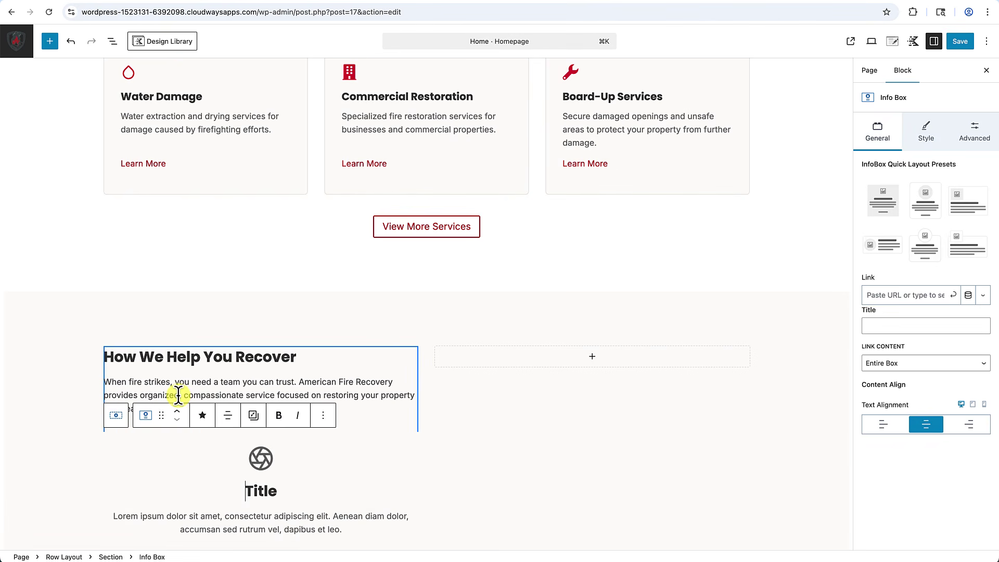
scroll(208, 416, "down", 3)
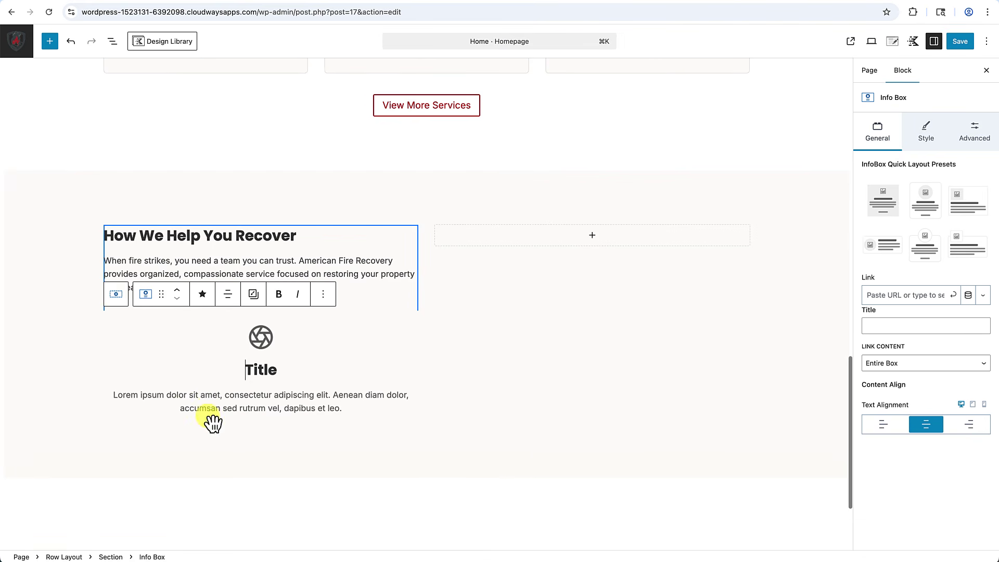
left_click(352, 353)
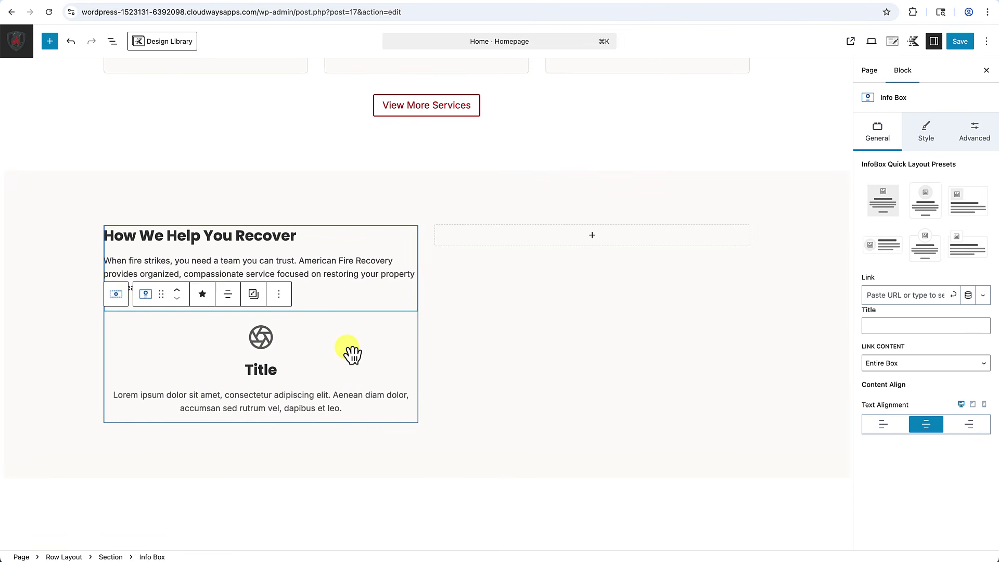
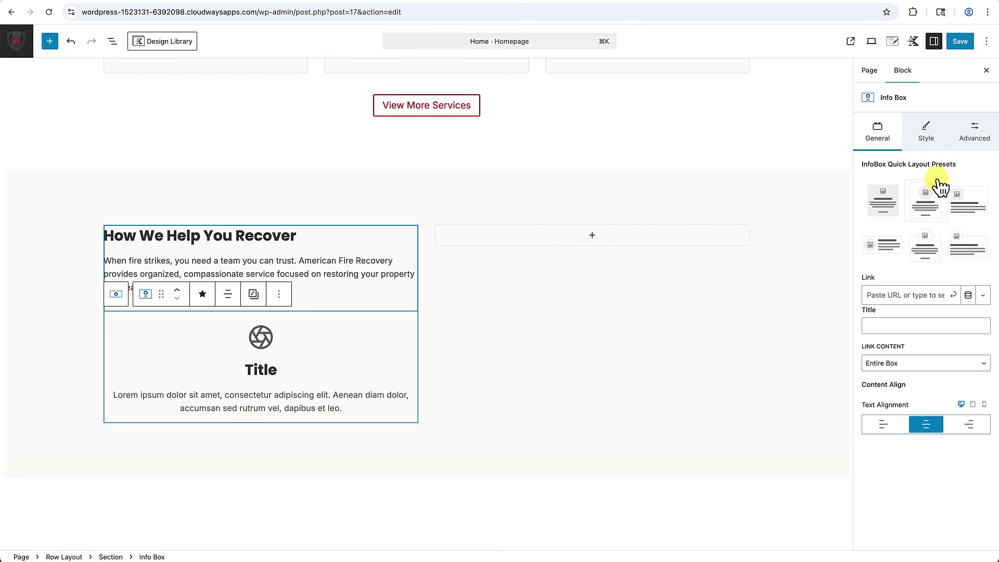
Left-align the placeholder info box's content.
left_click(932, 136)
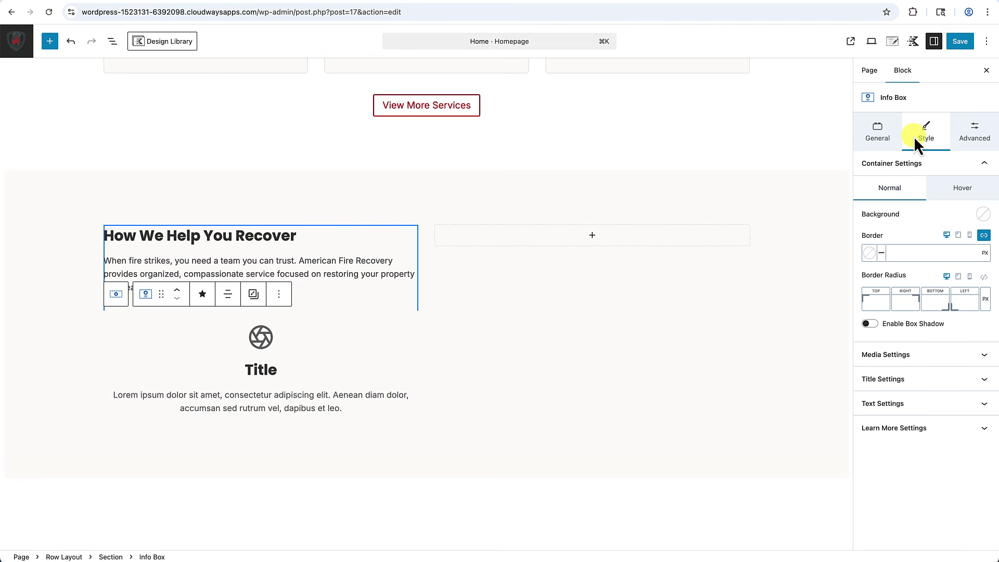
left_click(878, 137)
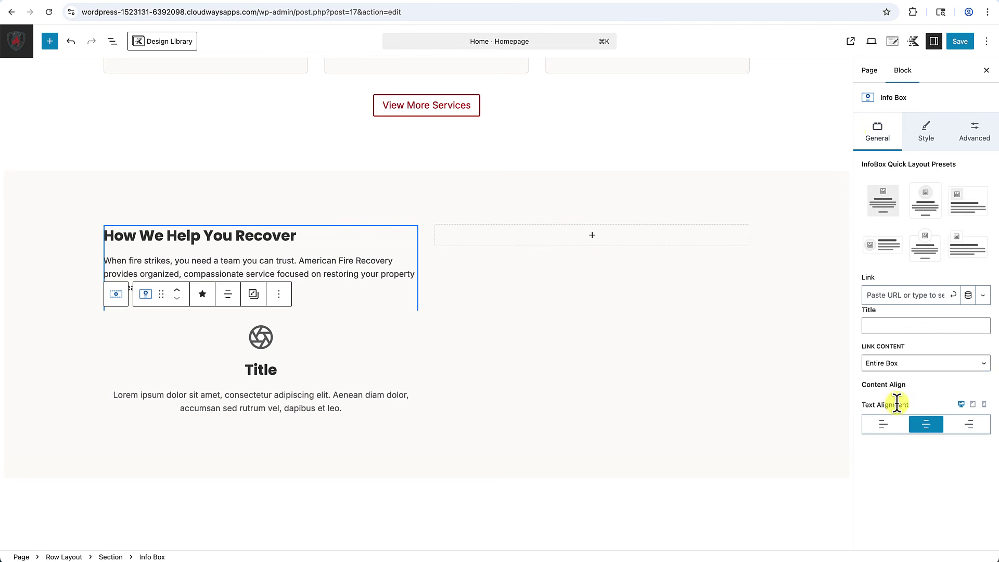
left_click(882, 429)
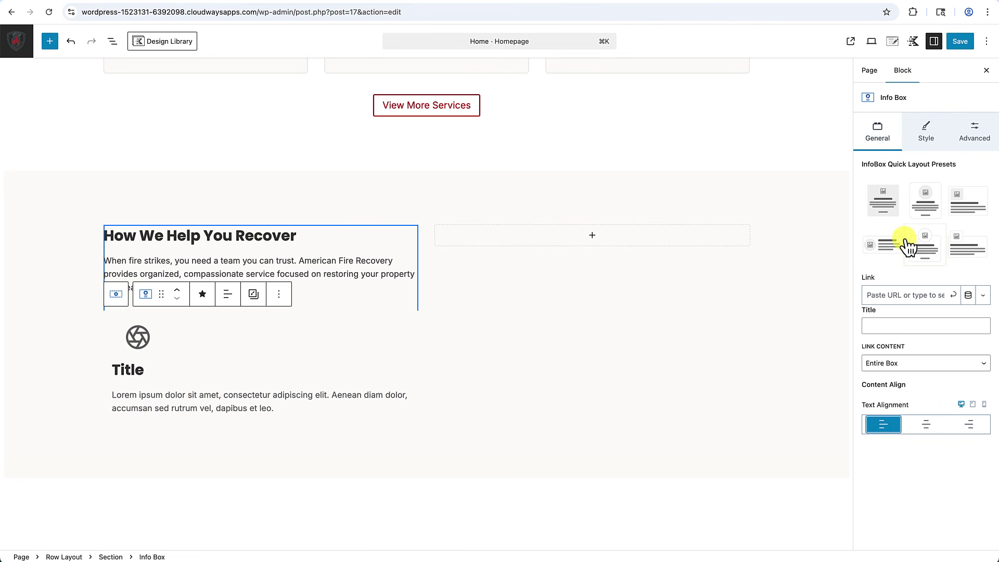
Shrink the info box icon to 30 px and colour it with the red preset (D70322).
left_click(928, 136)
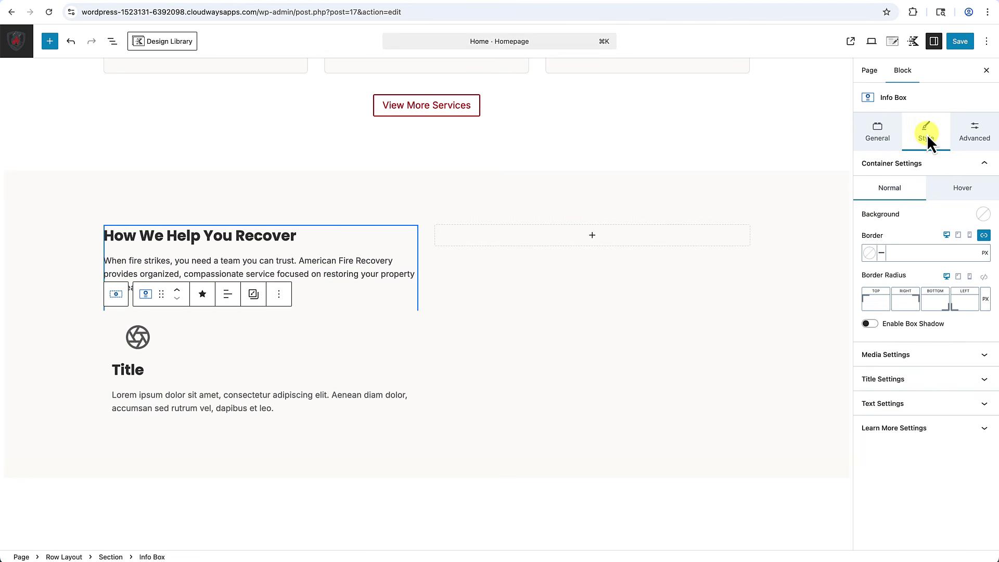
left_click(940, 359)
scroll(942, 367, "down", 5)
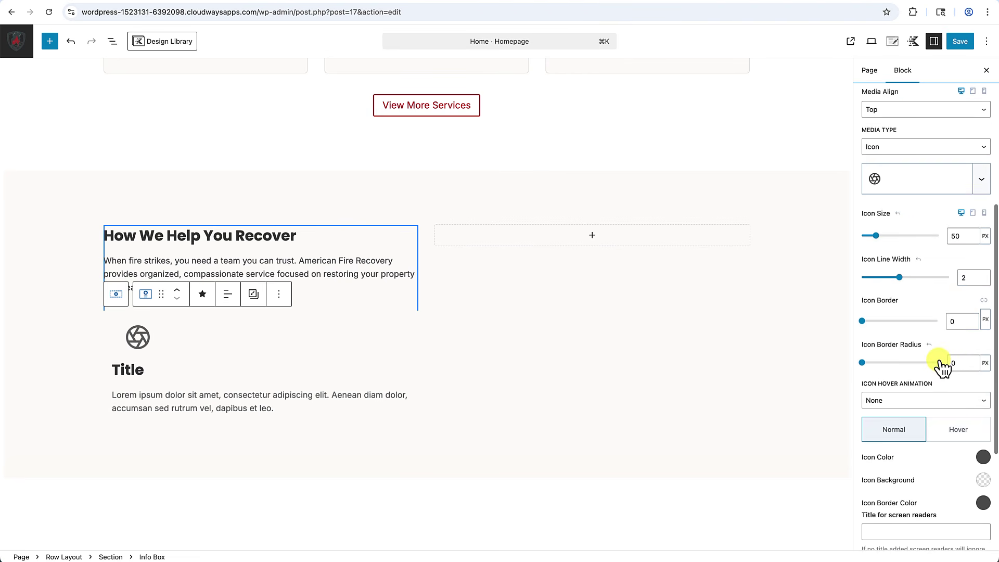
left_click(956, 237)
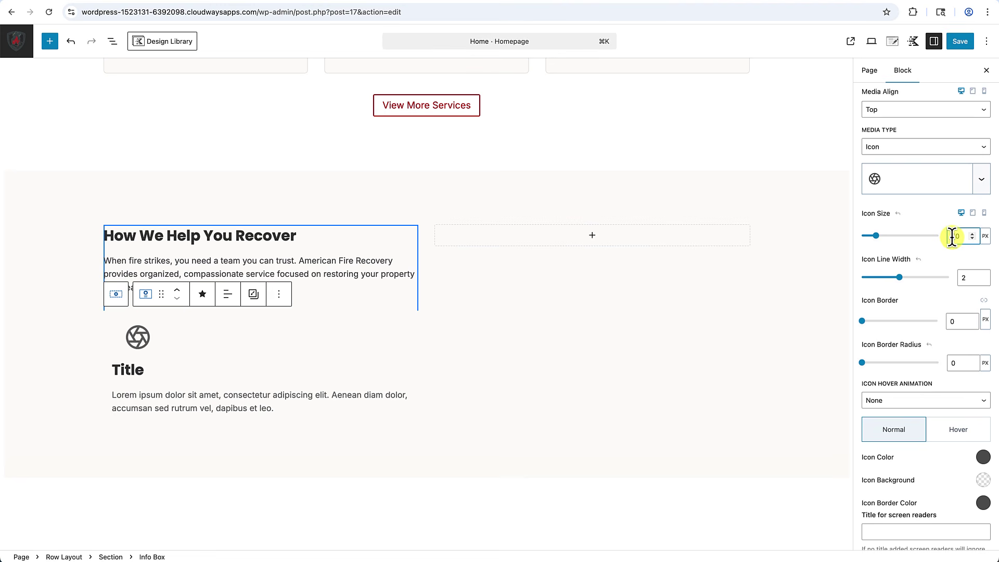
key("Delete")
type("3")
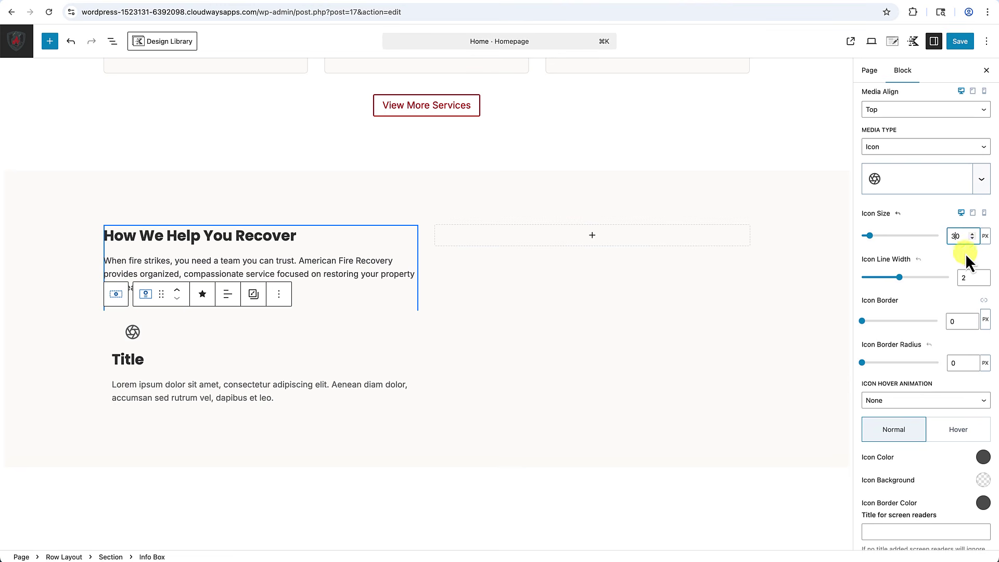
left_click(984, 458)
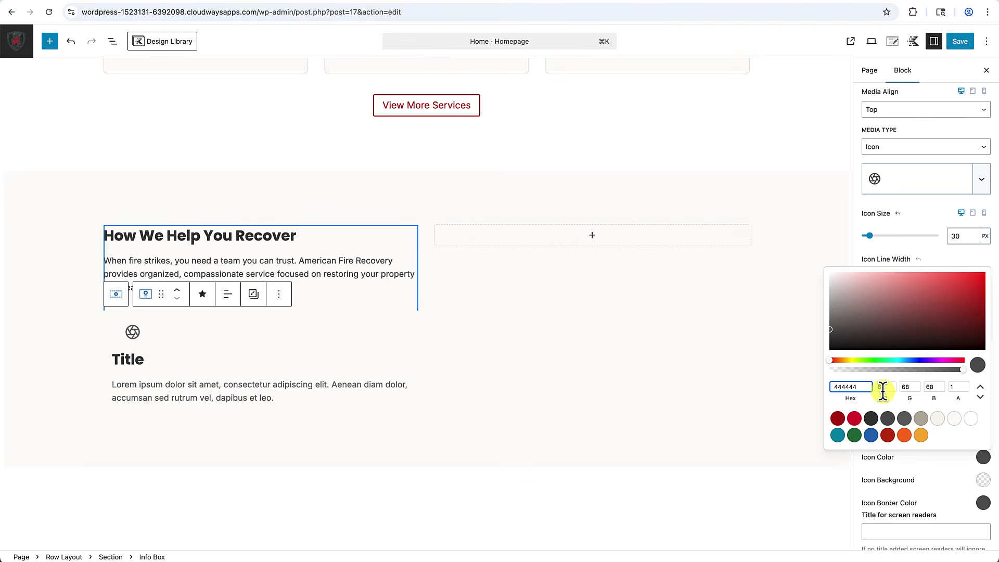
left_click(854, 418)
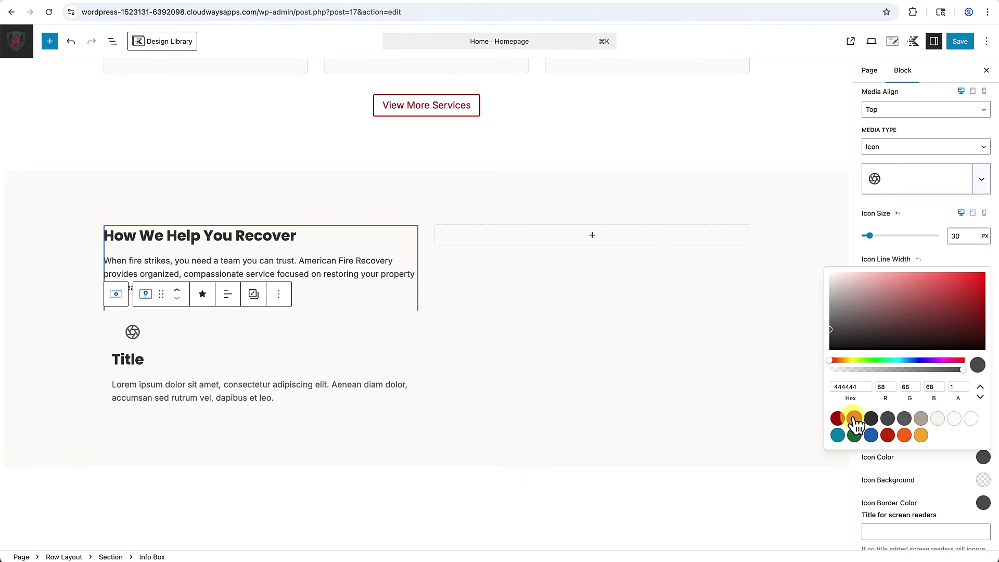
left_click(951, 480)
scroll(945, 187, "up", 3)
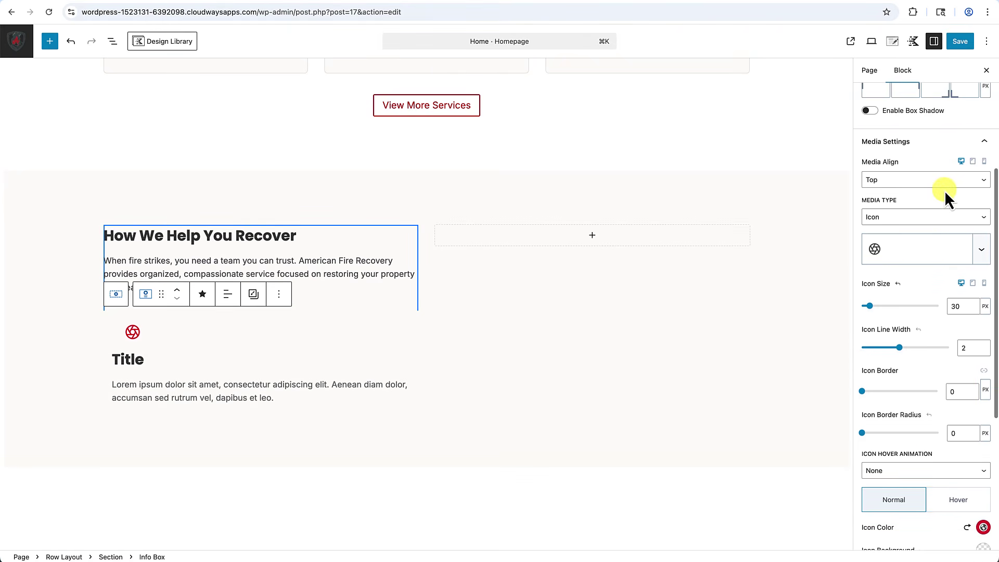
scroll(928, 186, "up", 1)
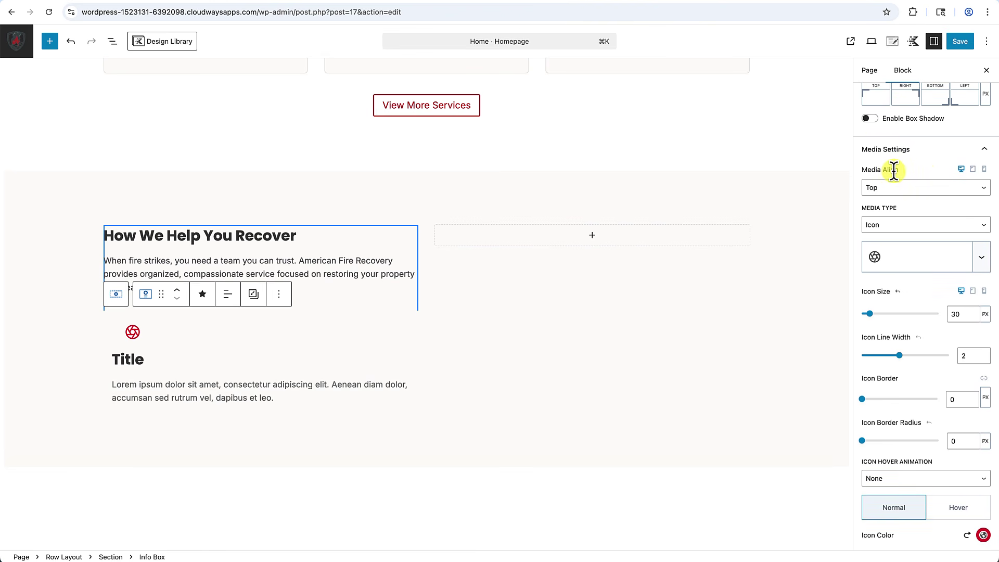
scroll(897, 195, "up", 1)
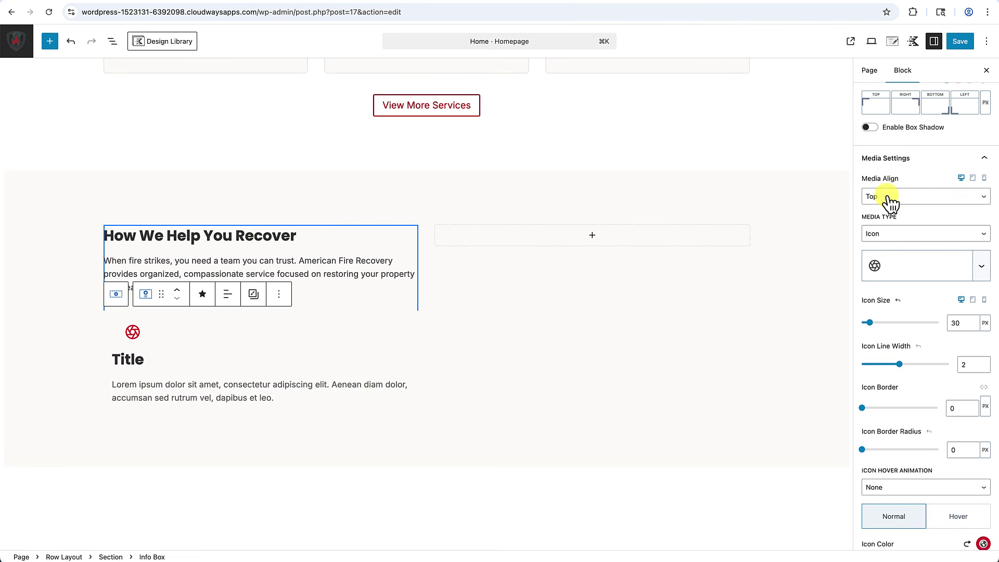
Place the icon left of the title, aligned to the top of the text.
left_click(891, 199)
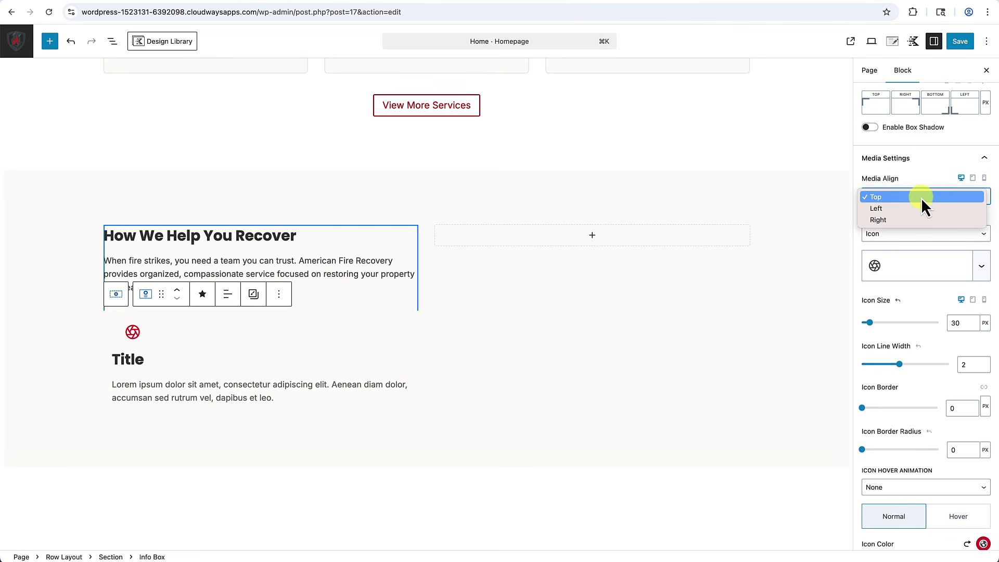
left_click(891, 208)
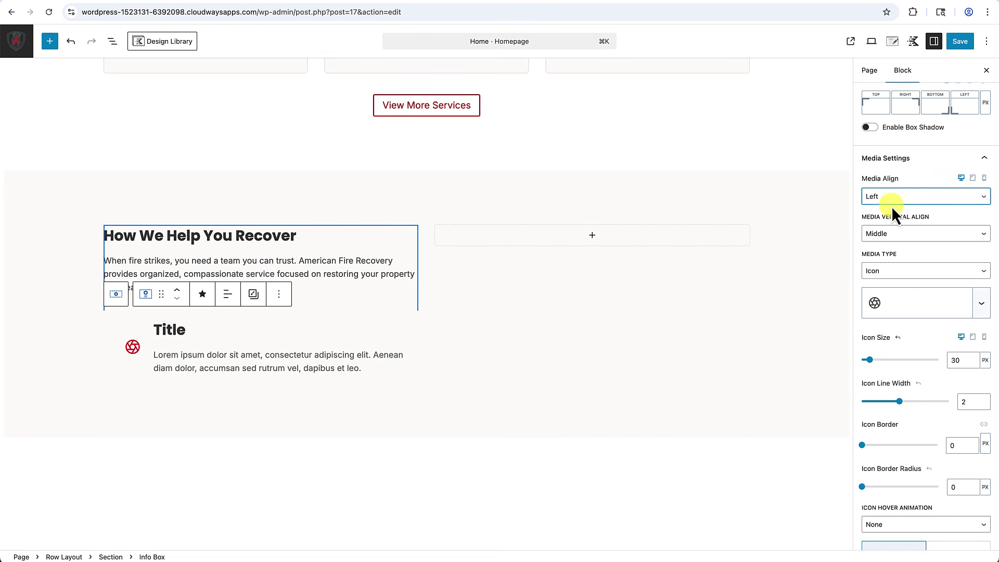
left_click(908, 235)
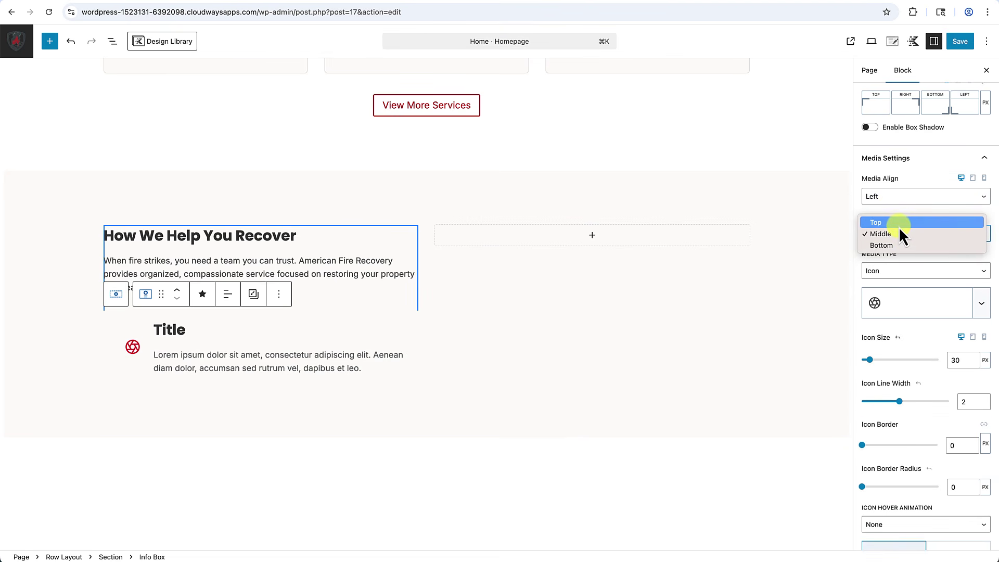
left_click(898, 224)
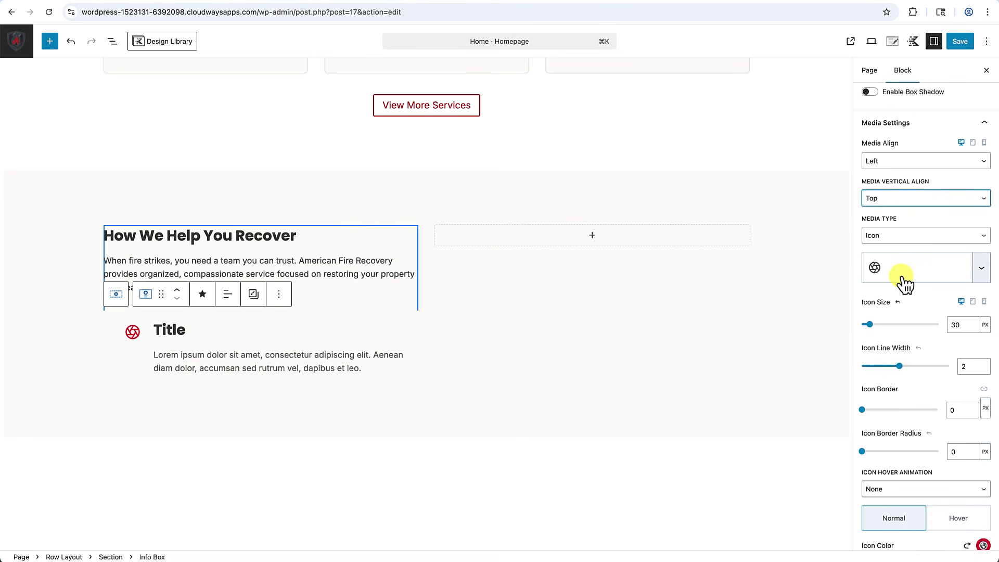
scroll(904, 284, "up", 2)
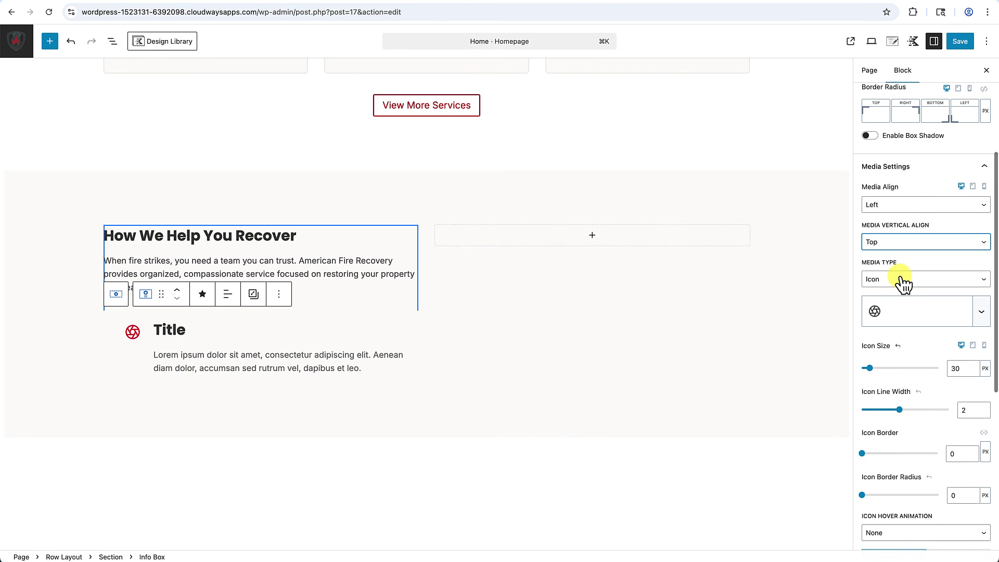
scroll(904, 284, "down", 6)
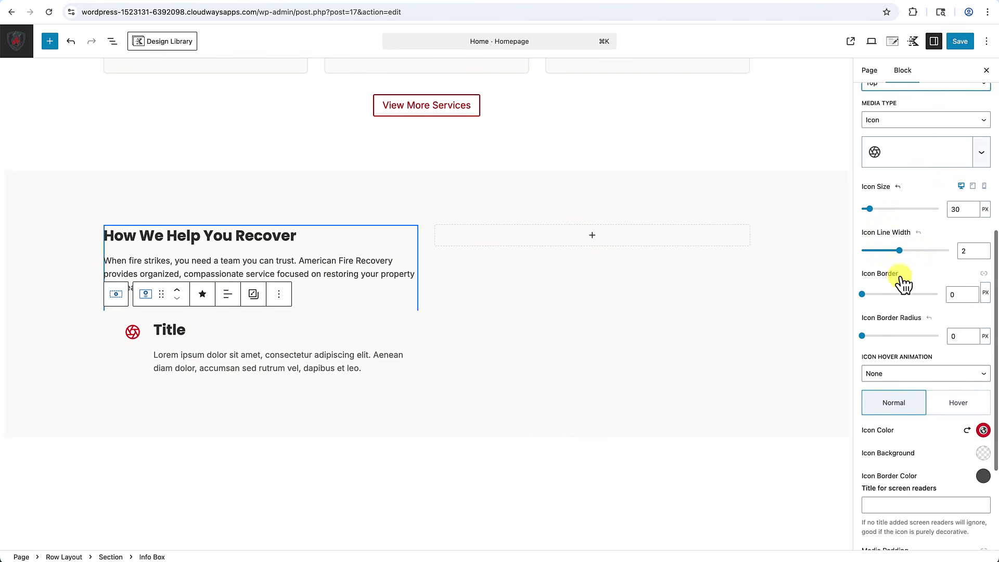
scroll(901, 277, "down", 1)
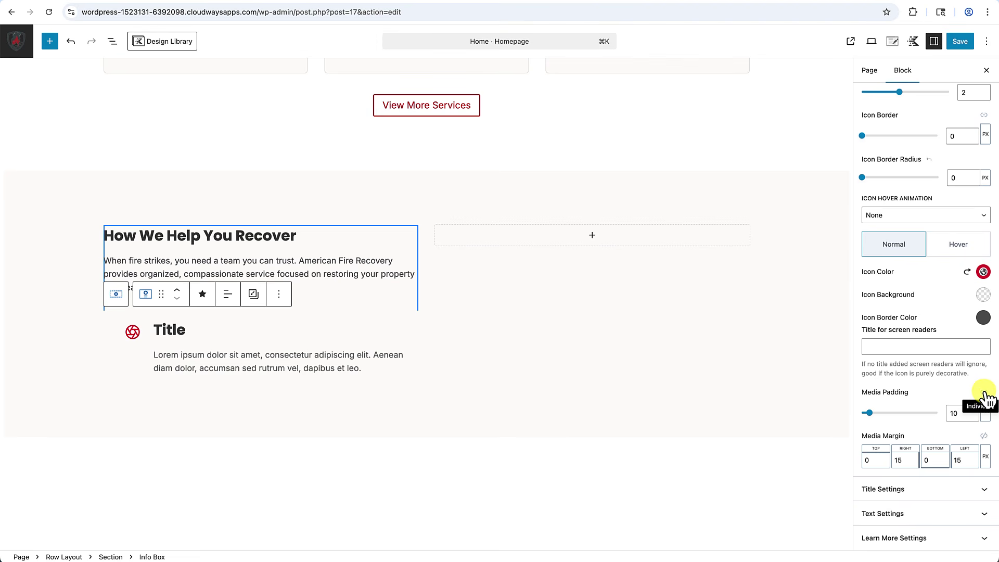
Unlink icon padding, set left padding 0, left margin 0 and top padding 8.
left_click(985, 394)
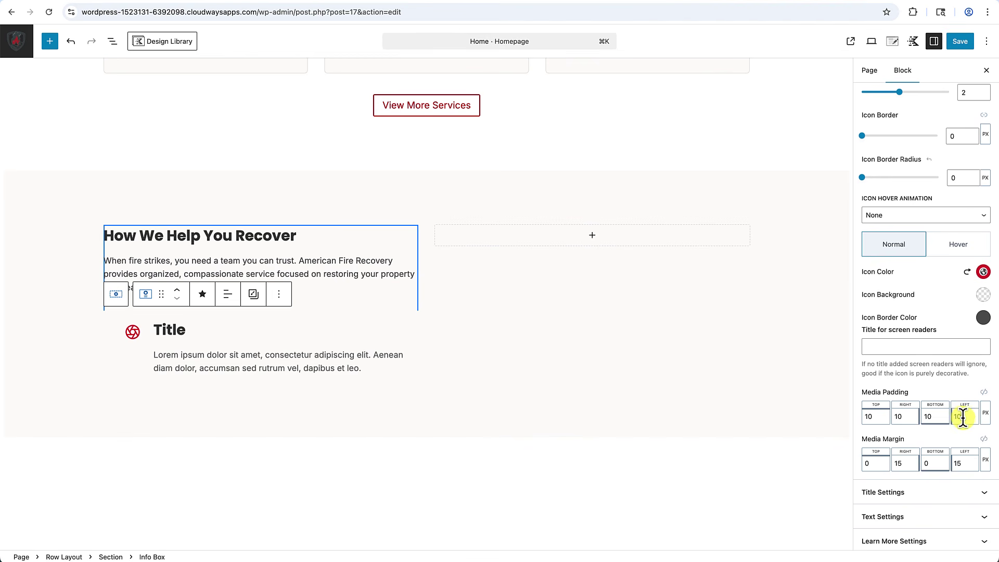
key("Delete")
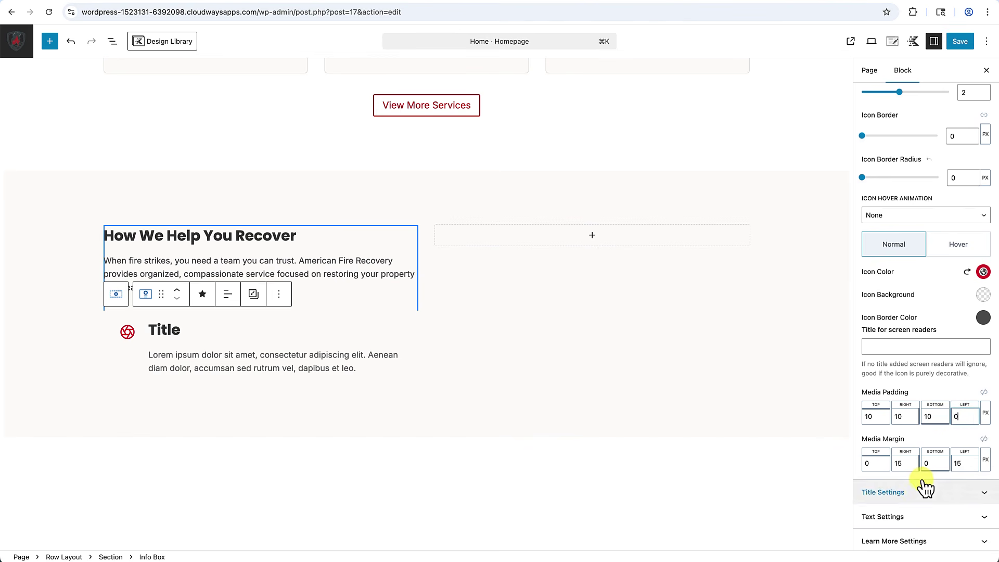
left_click(955, 463)
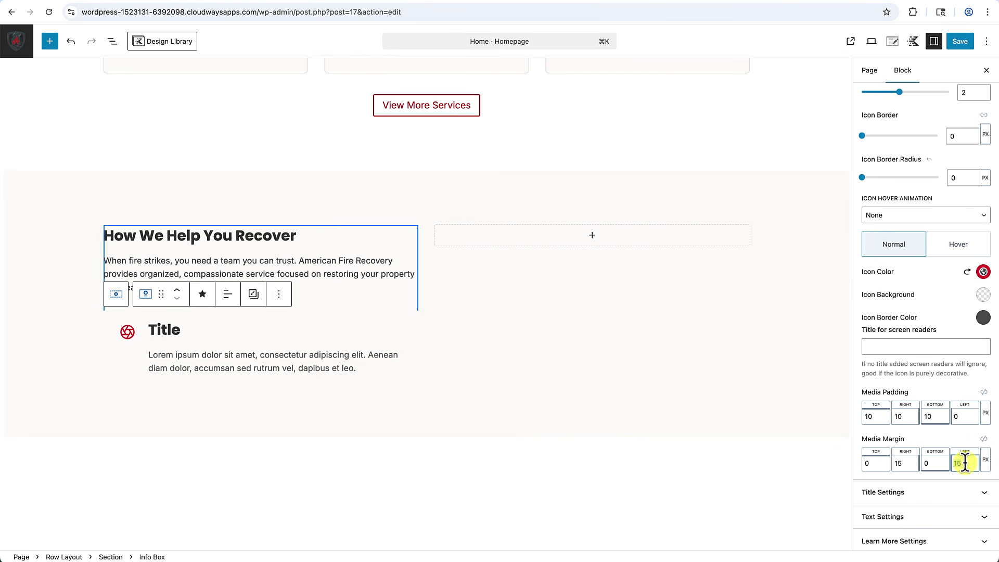
type("0")
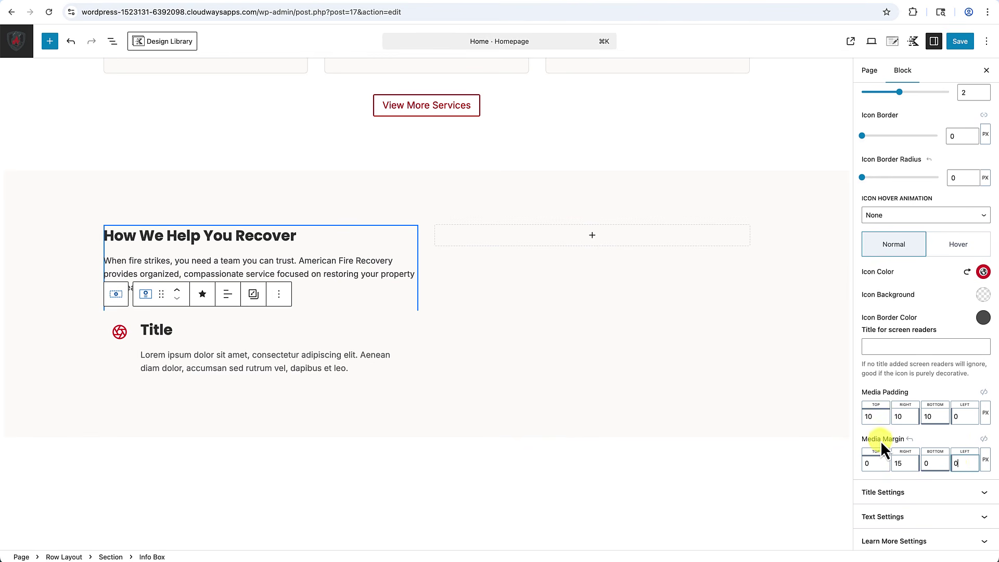
left_click(879, 417)
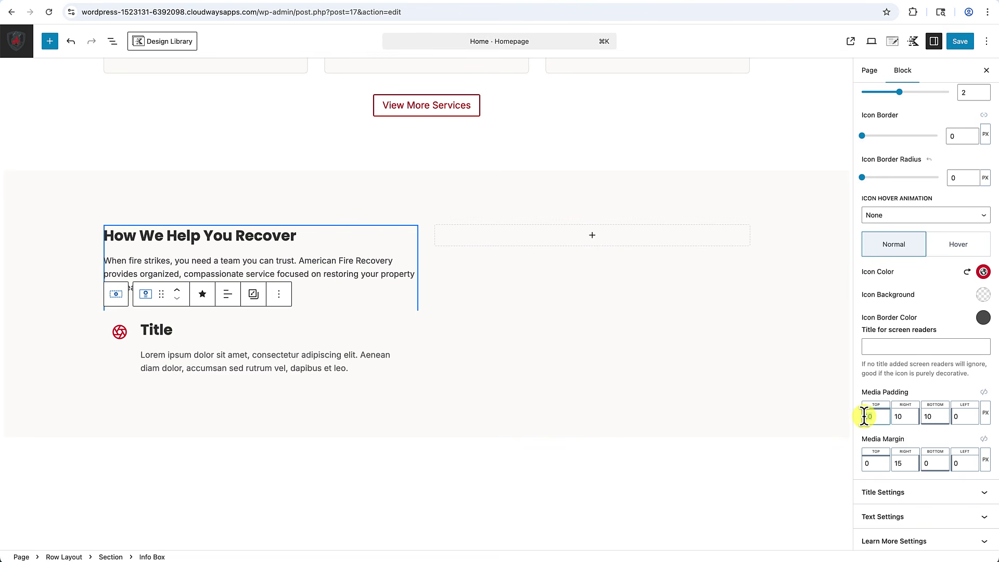
key("BackSpace")
key("BackSpace")
type("8")
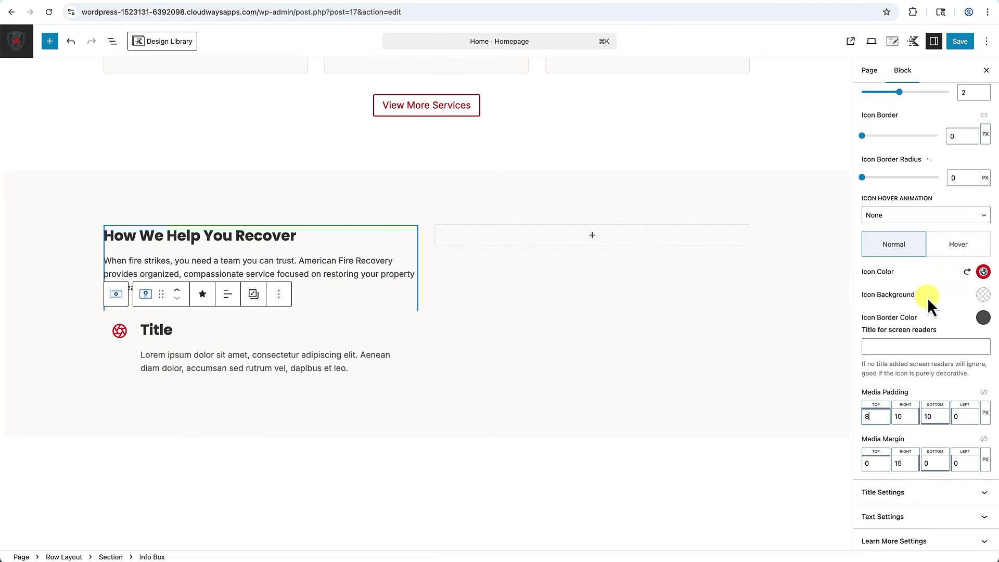
scroll(928, 299, "up", 6)
scroll(929, 304, "up", 4)
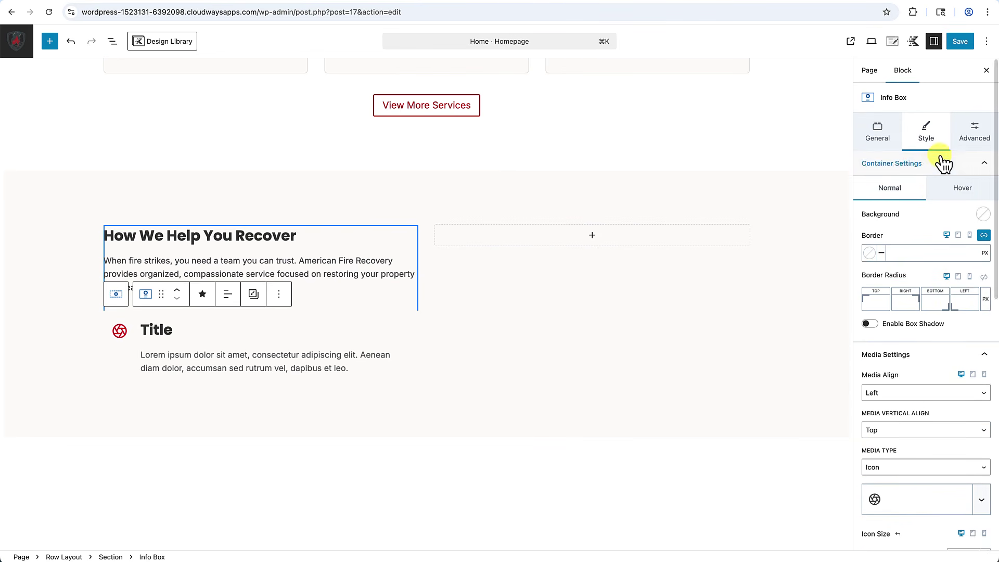
scroll(936, 313, "down", 6)
scroll(936, 332, "down", 5)
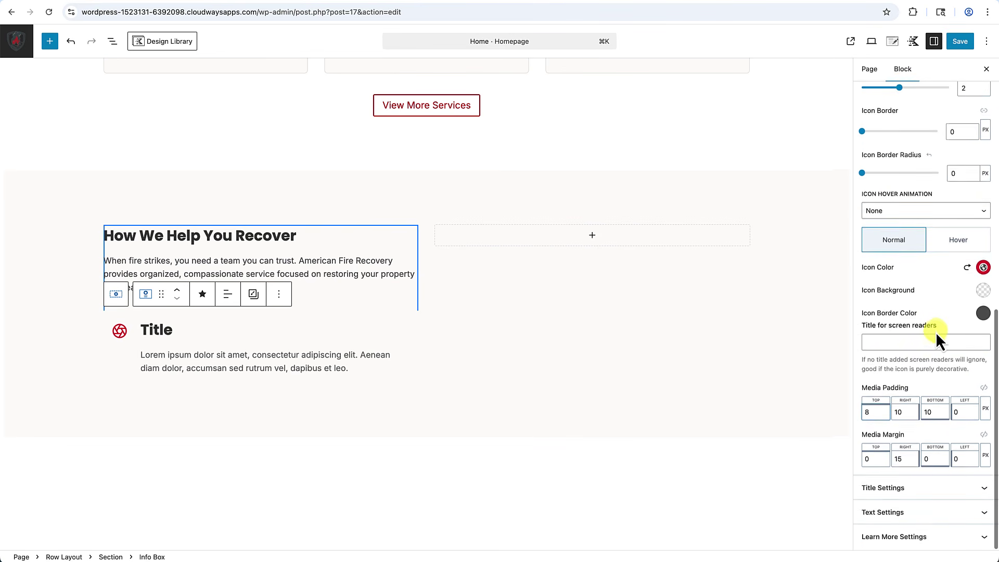
Make the info box title an H3 heading with medium font size.
left_click(914, 490)
scroll(916, 497, "down", 6)
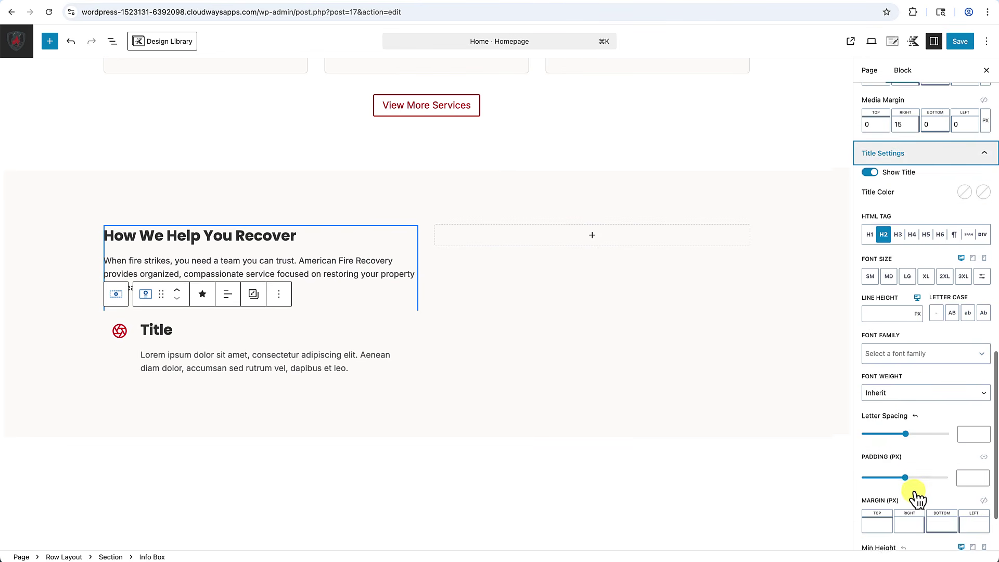
left_click(899, 235)
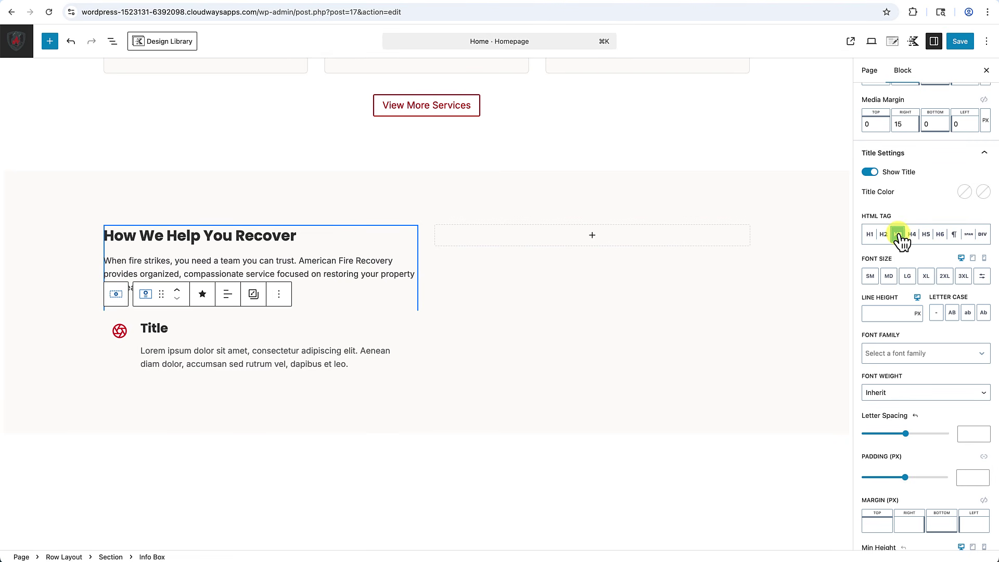
left_click(890, 276)
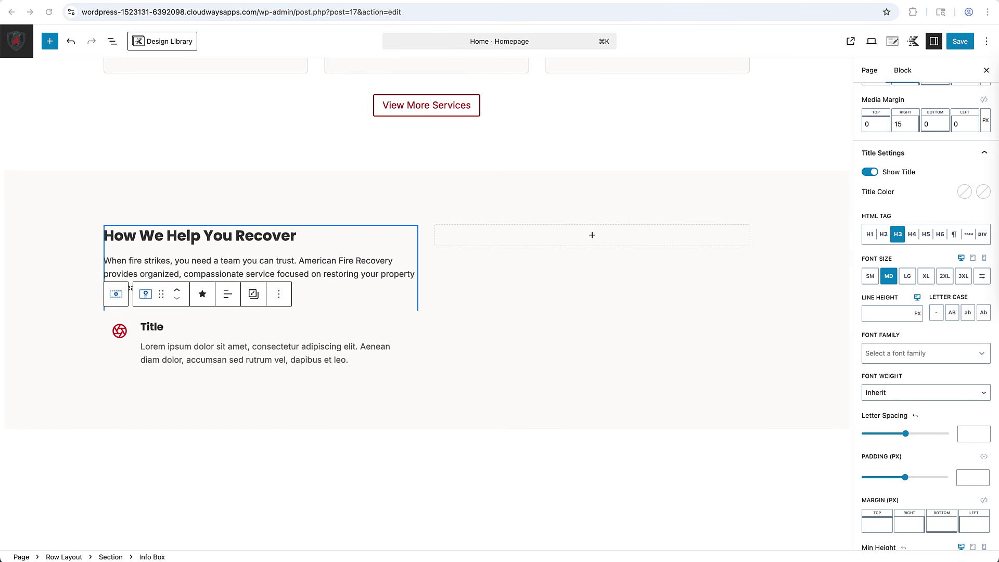
Retitle the info box 'Professional Organization' and paste the insurance-claim sentence as its description.
double_click(158, 328)
type("Professional Organization")
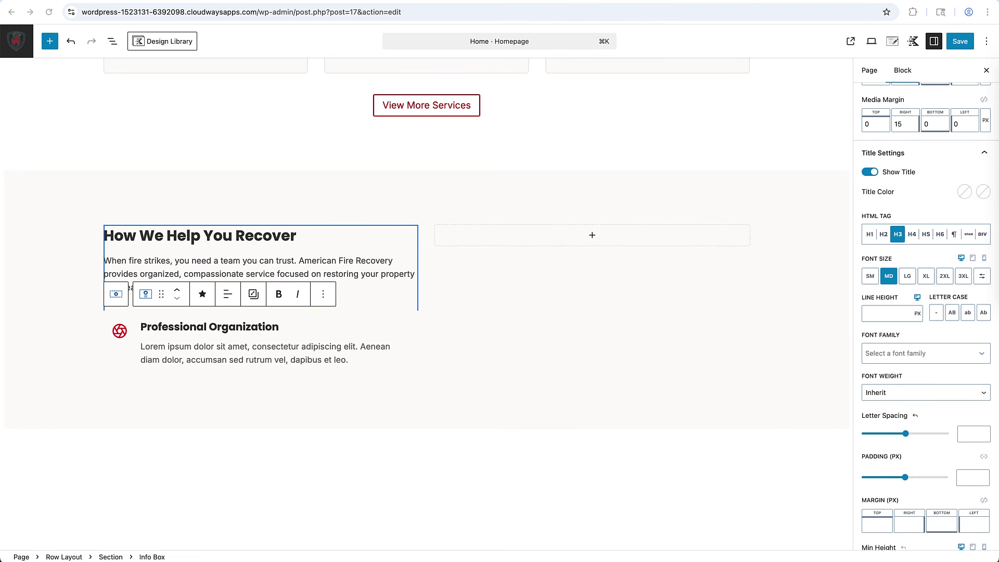
left_click(228, 347)
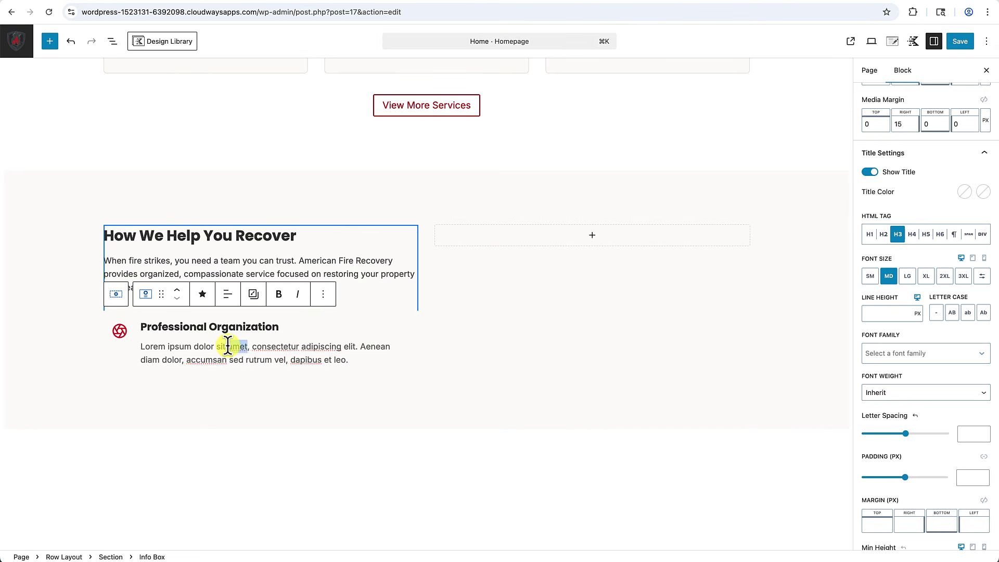
key("super+a")
type("Every item is carefully inventoried, labeled, and documented for your insurance claim.")
left_click(475, 393)
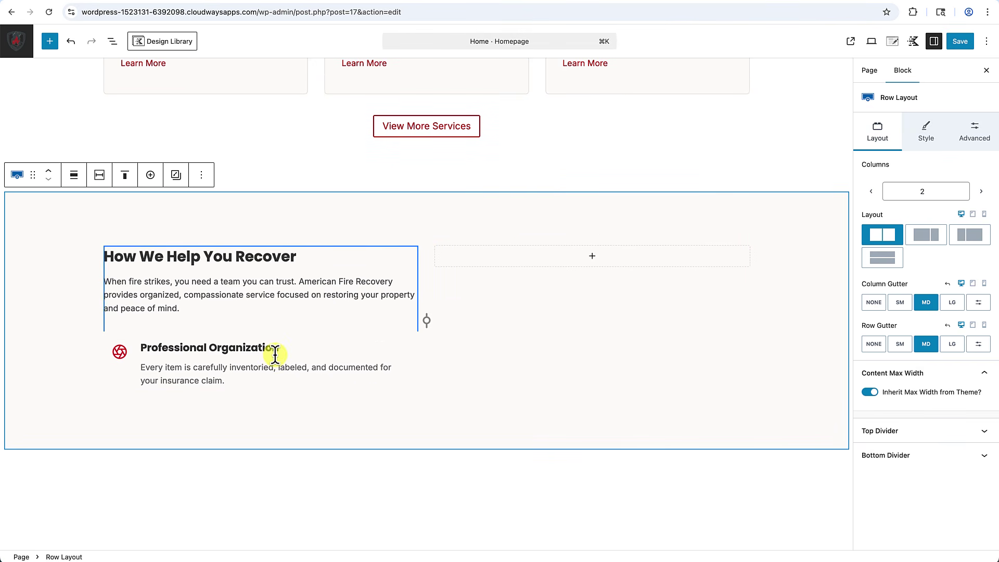
scroll(244, 359, "down", 2)
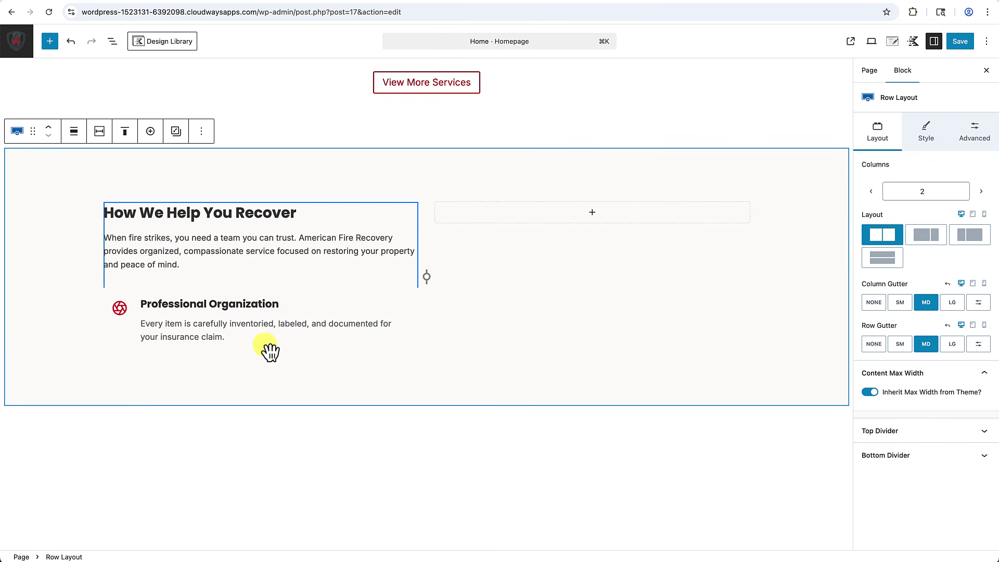
Give the Professional Organization info box a 3 px border on the left side only.
left_click(205, 296)
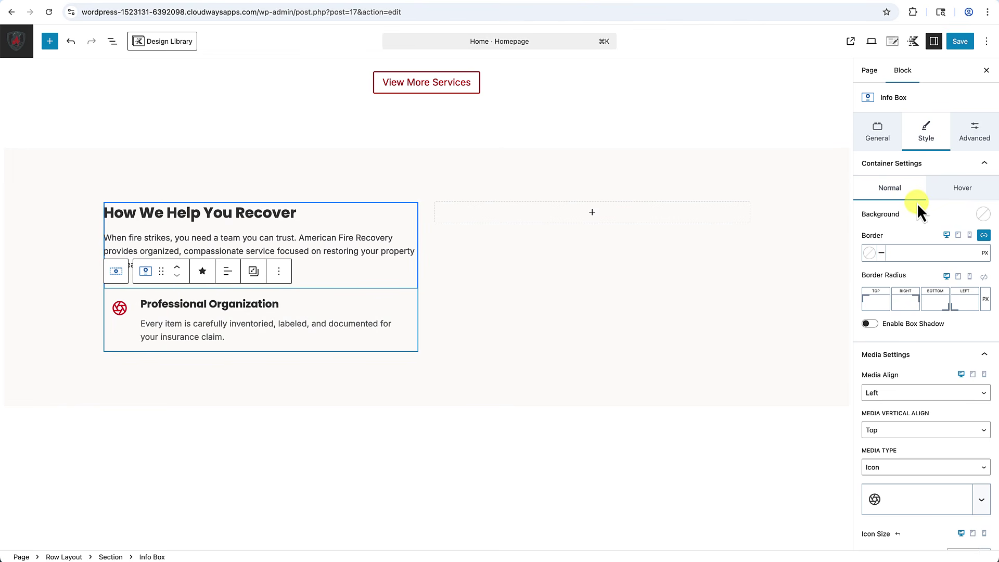
left_click(911, 253)
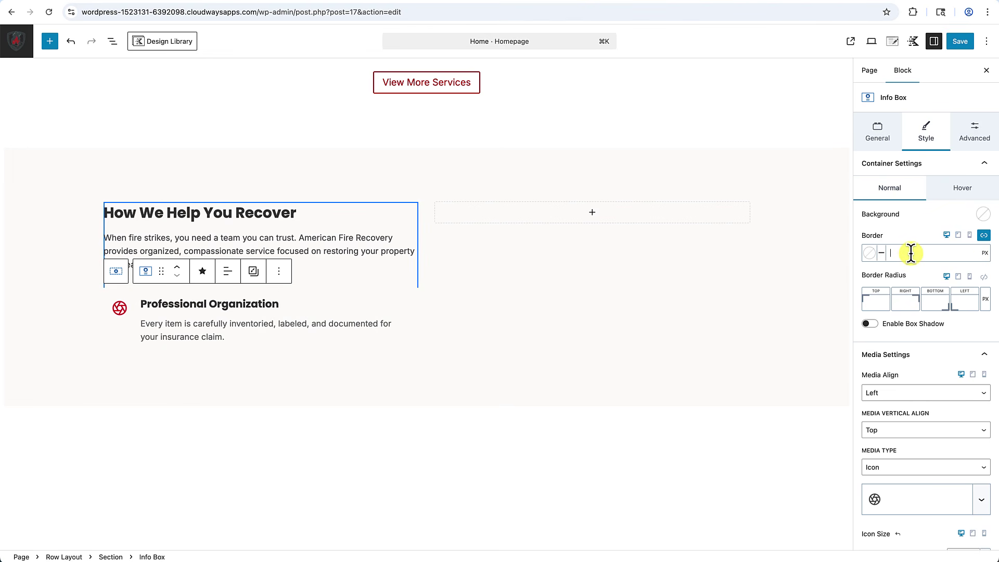
type("3")
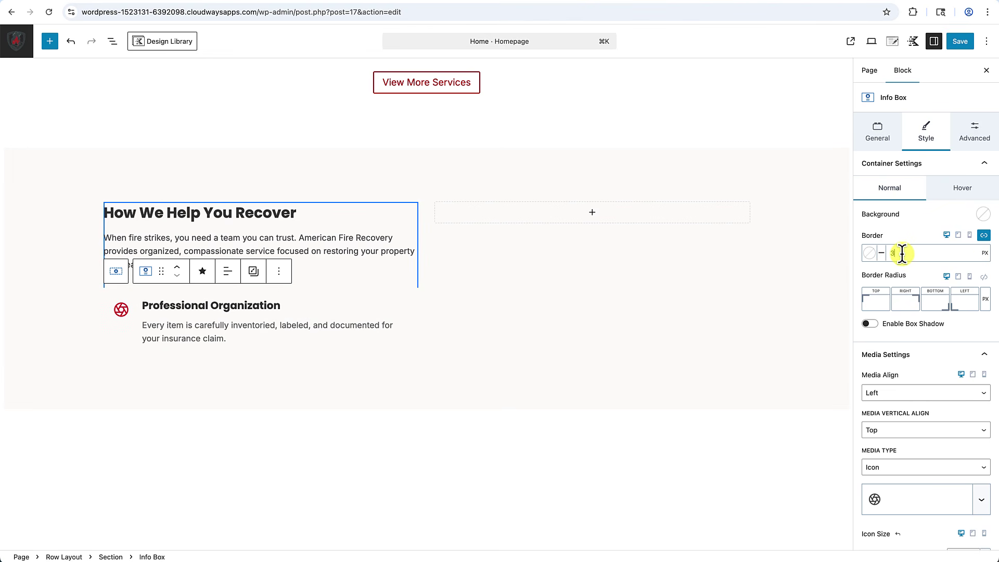
left_click(985, 237)
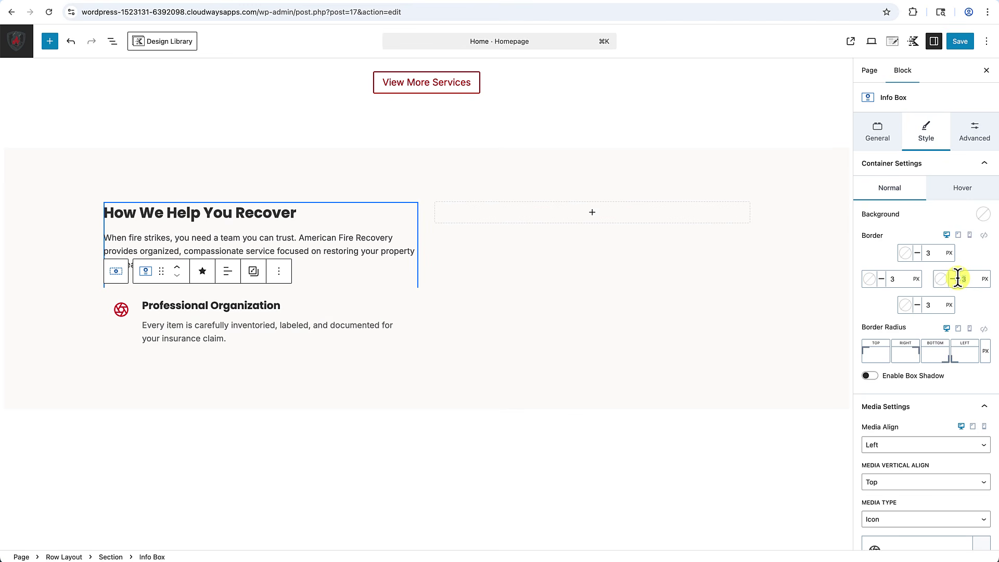
type("0")
left_click(930, 255)
type("0")
left_click(924, 305)
type("0")
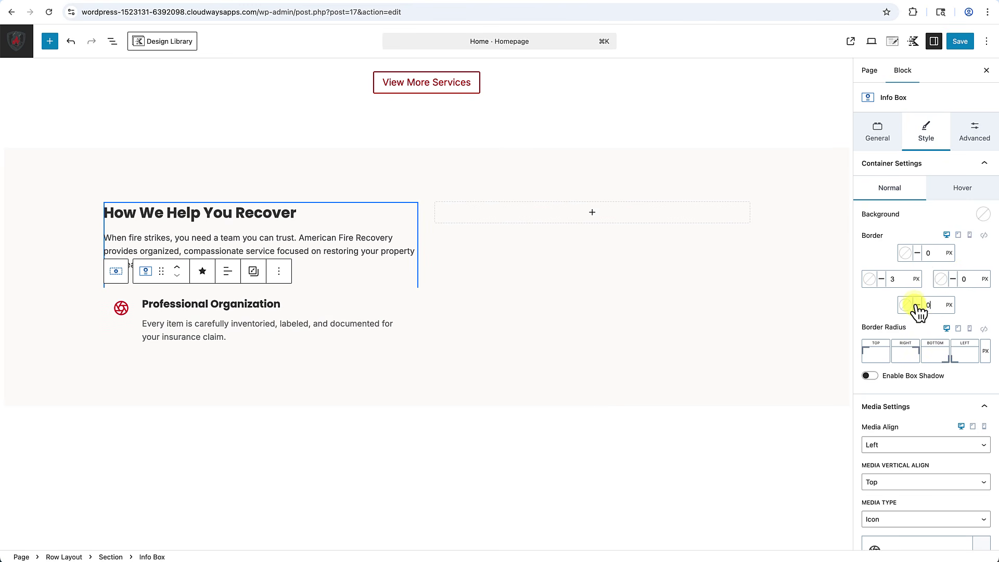
Colour the left border light grey-beige (ADA595).
left_click(872, 280)
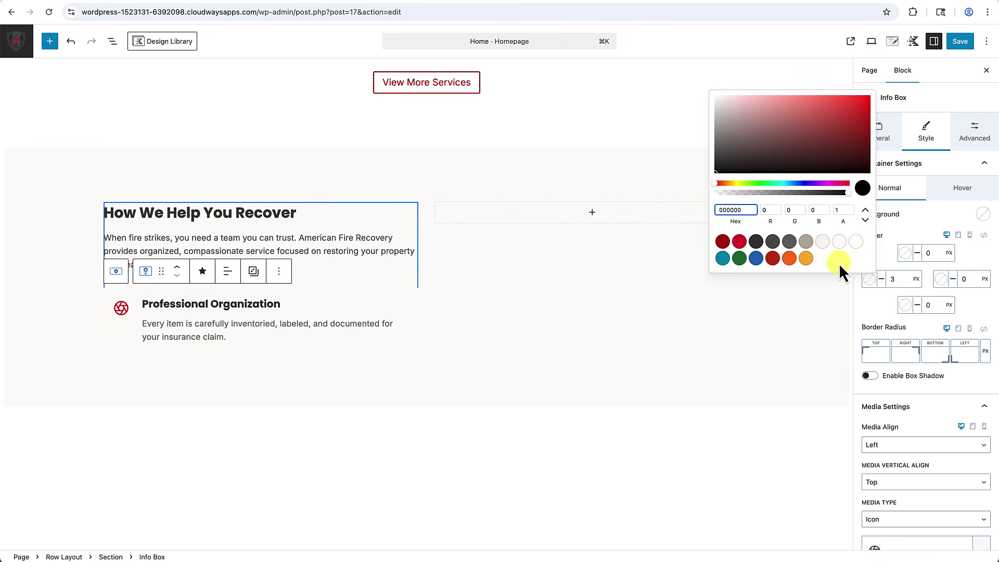
left_click(807, 244)
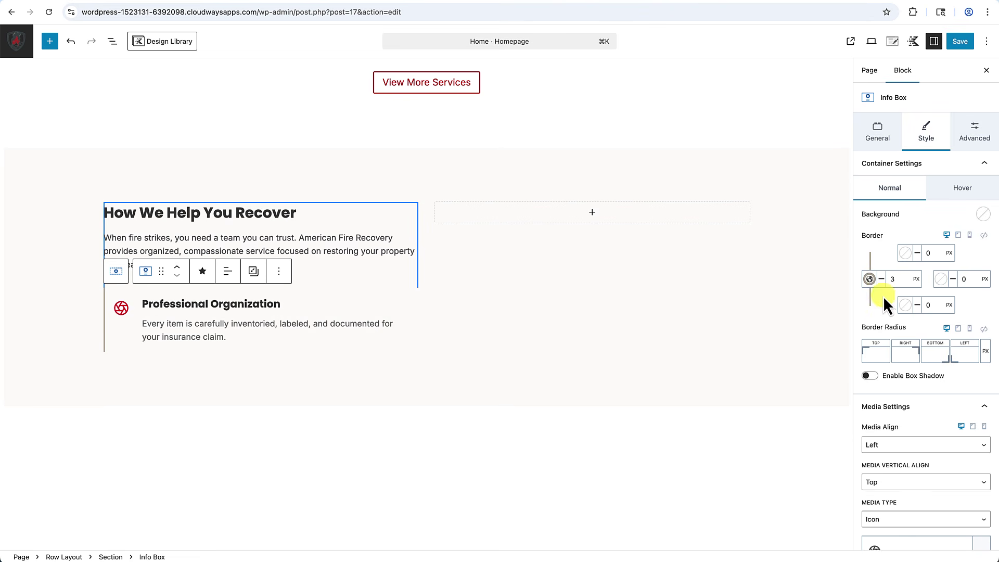
left_click(874, 280)
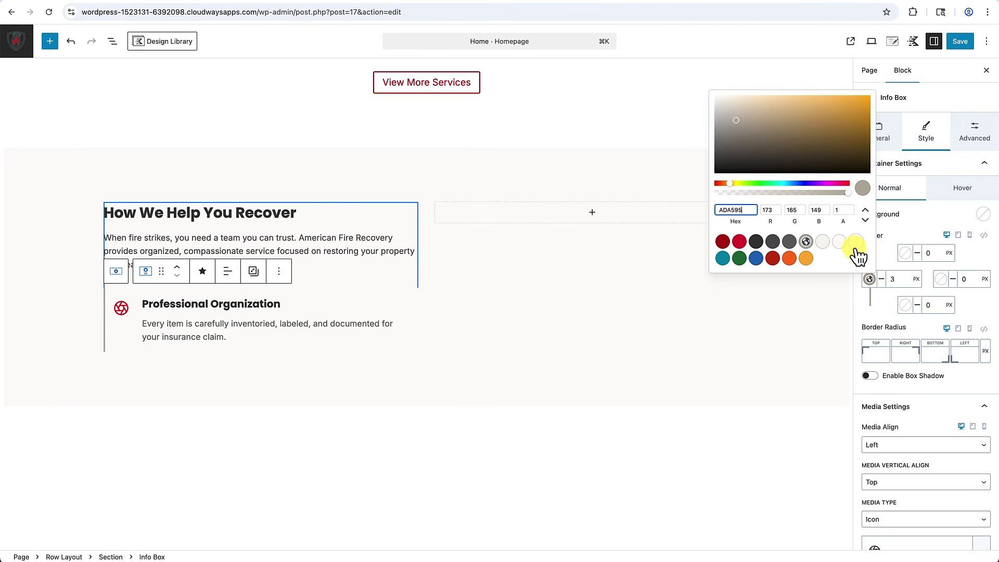
left_click(826, 245)
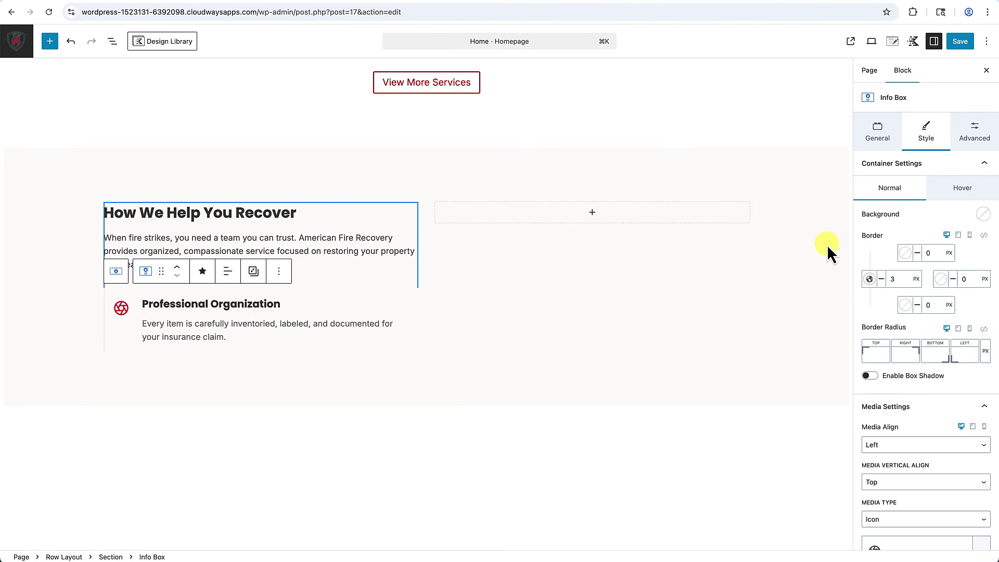
left_click(739, 377)
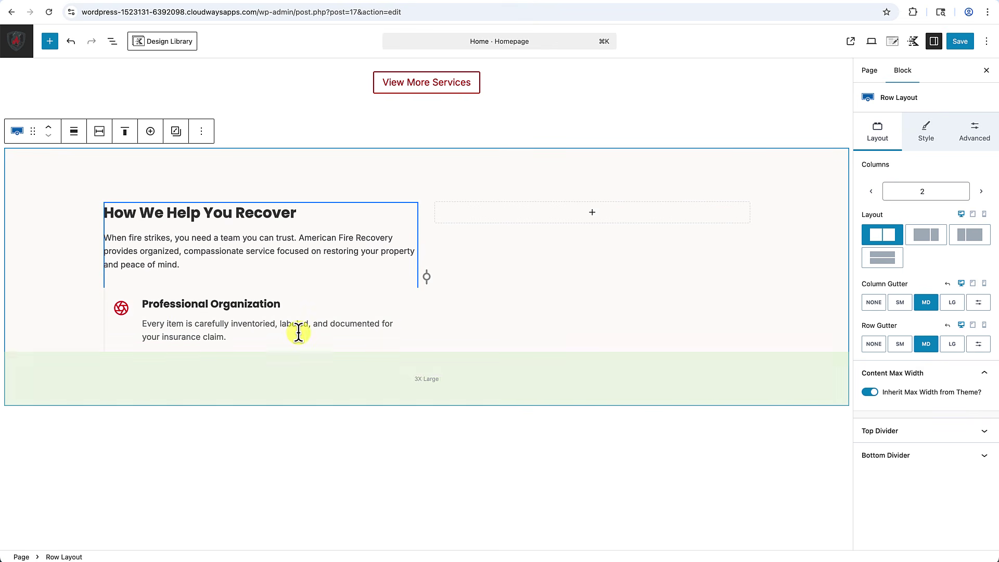
left_click(120, 292)
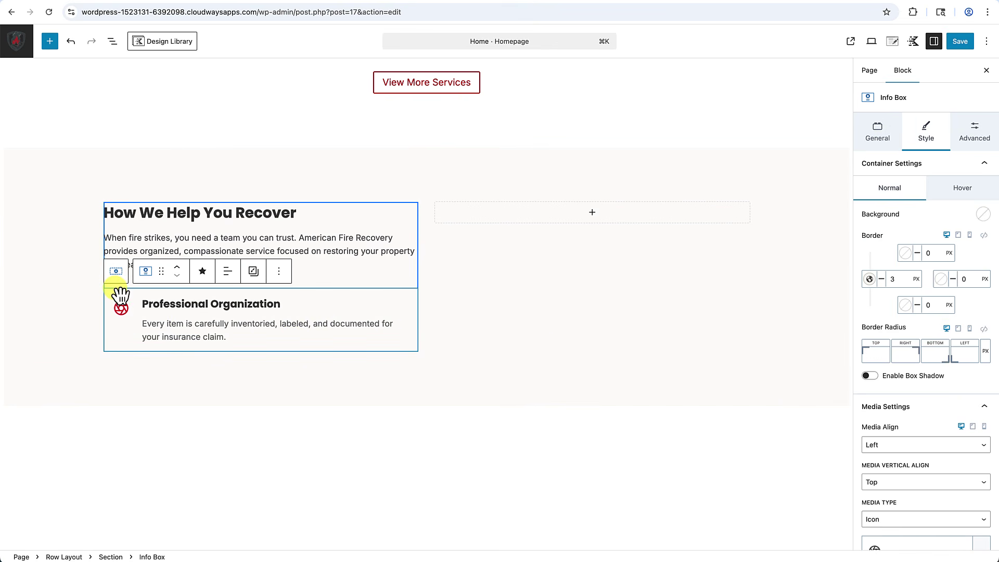
Set the info box's bottom margin to SM.
left_click(978, 136)
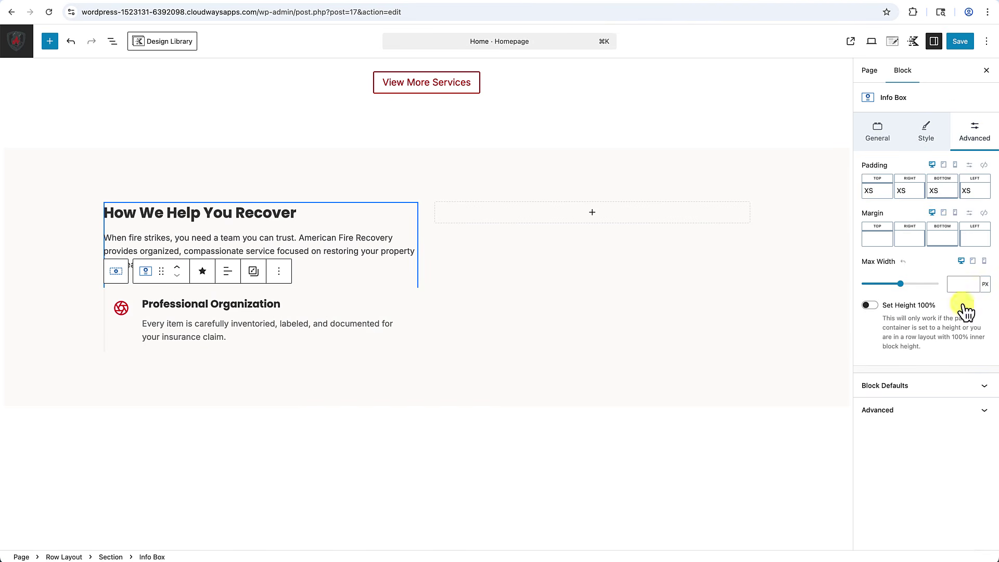
left_click(943, 238)
left_click(828, 285)
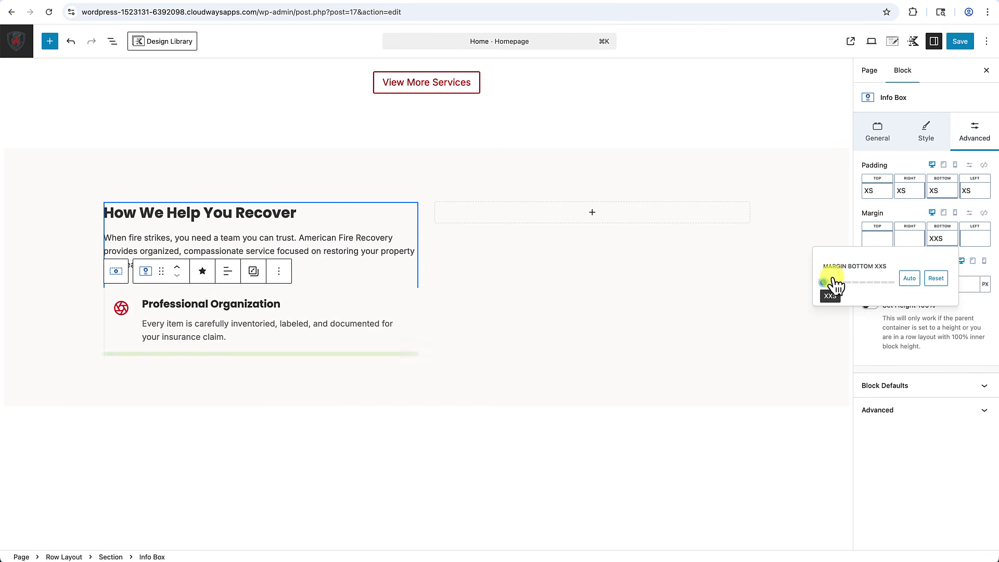
left_click_drag(836, 285, 845, 286)
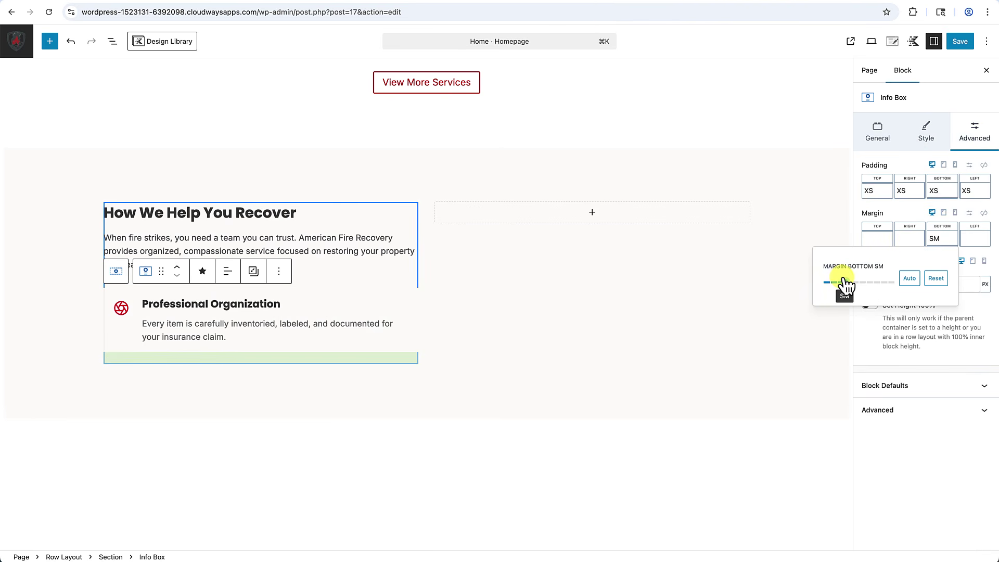
left_click(442, 464)
scroll(442, 464, "down", 3)
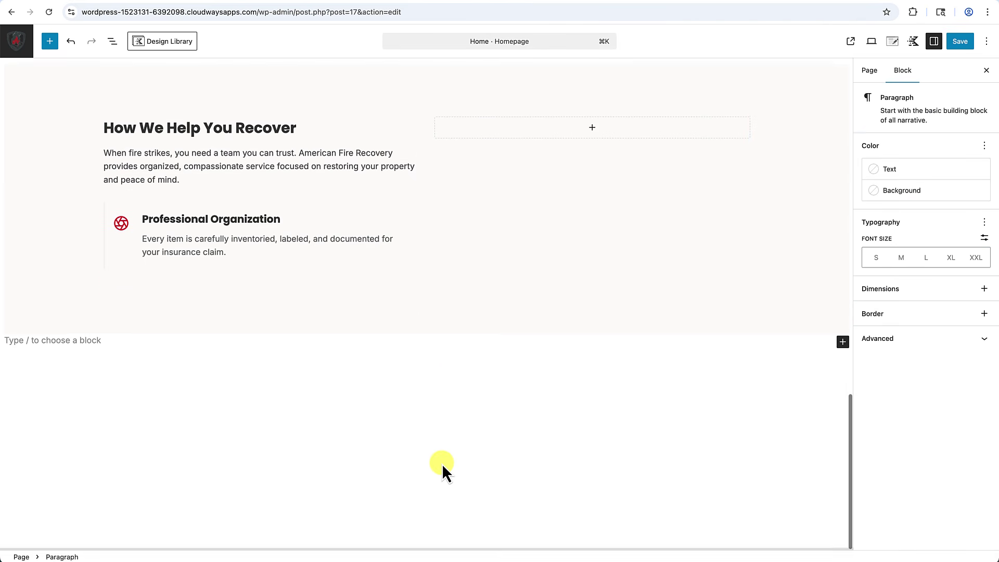
Duplicate the Professional Organization info box twice to get three stacked boxes.
left_click(324, 216)
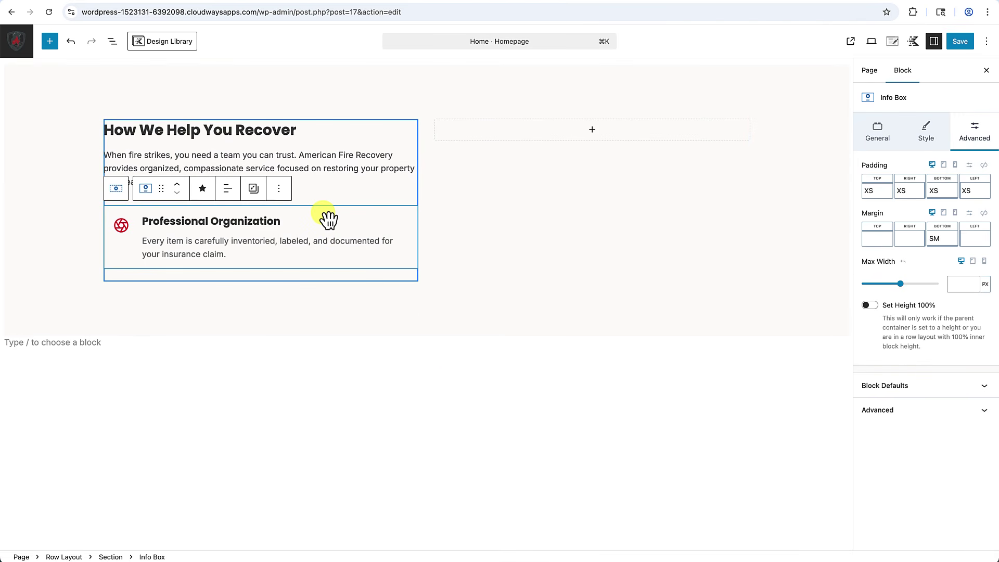
left_click(279, 188)
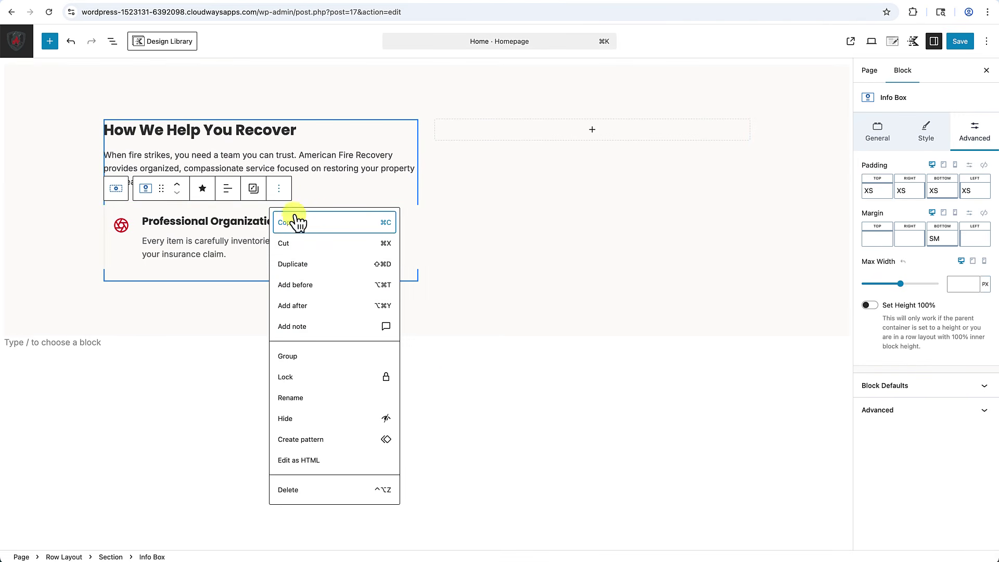
left_click(294, 264)
left_click(384, 277)
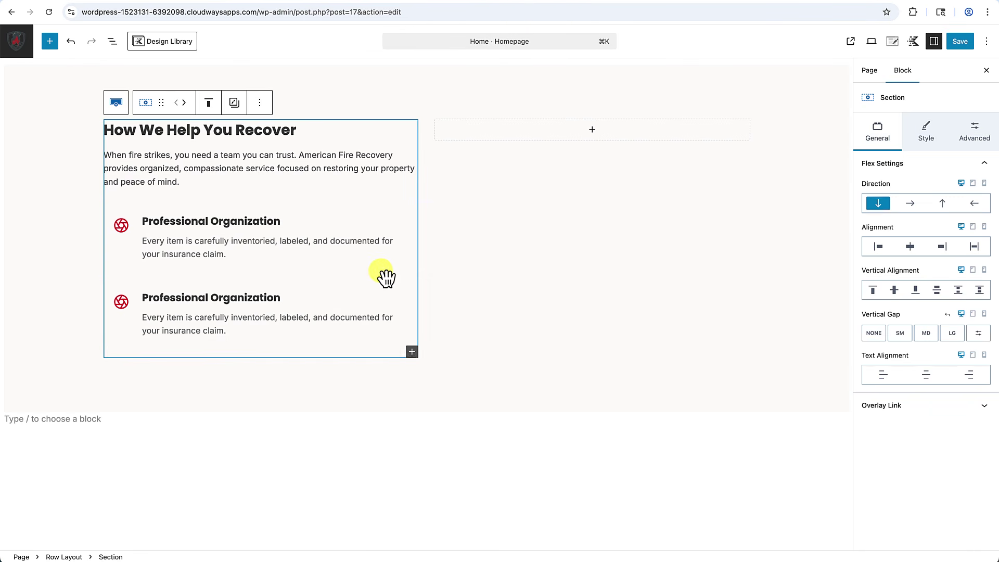
left_click(319, 288)
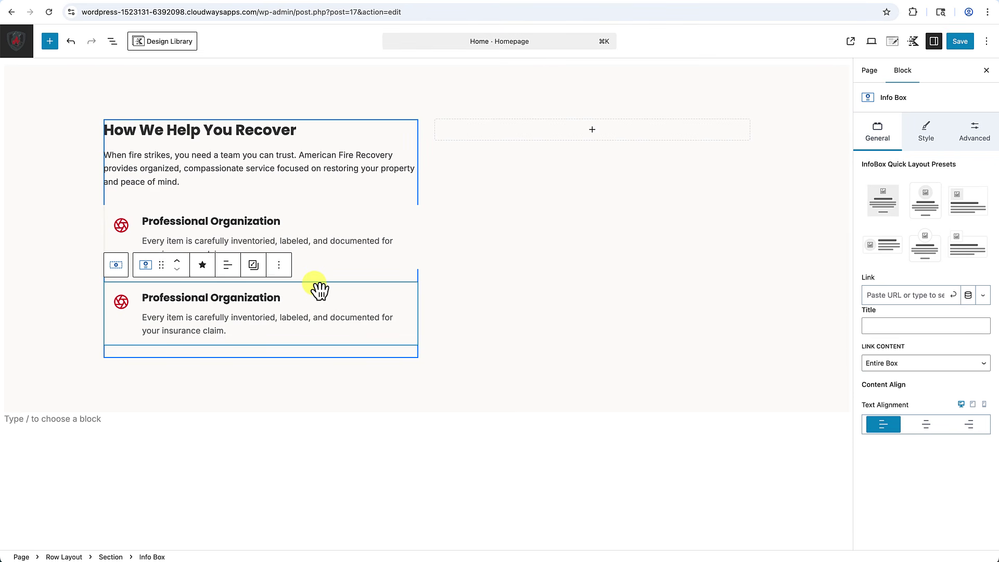
left_click(279, 265)
left_click(298, 340)
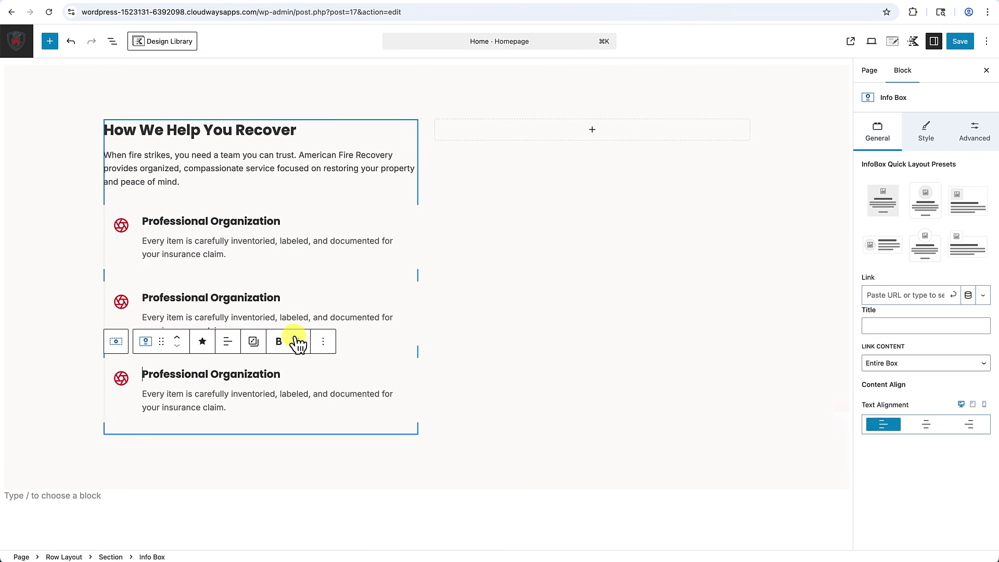
left_click(519, 406)
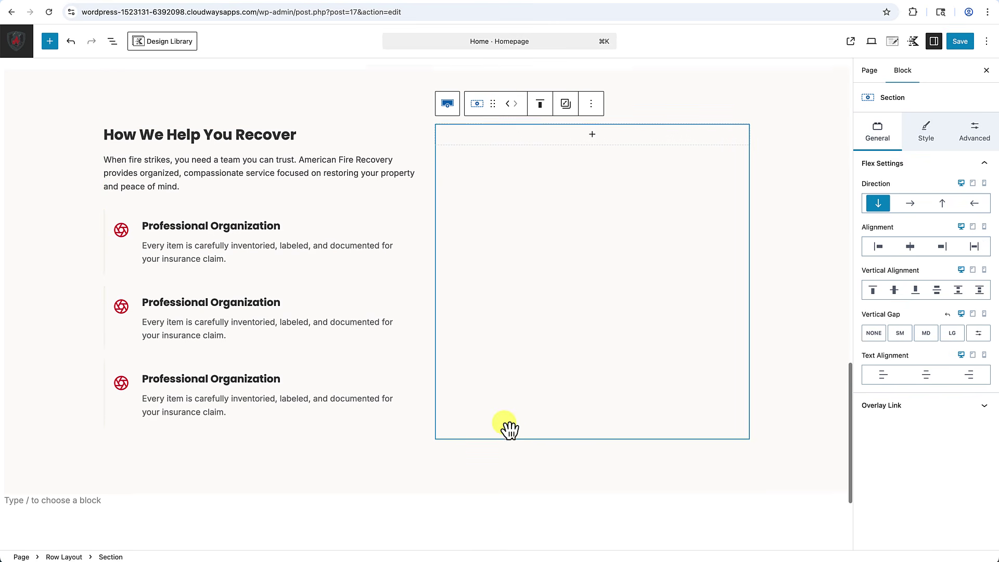
Scroll through the Compassionate Care and Secure Storage info boxes to review them.
scroll(509, 428, "up", 2)
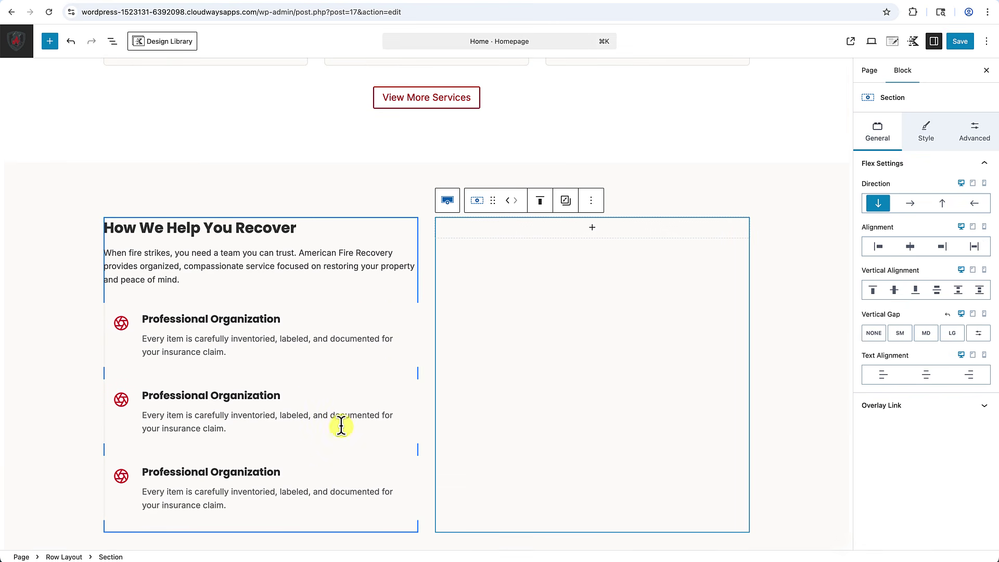
scroll(341, 428, "down", 3)
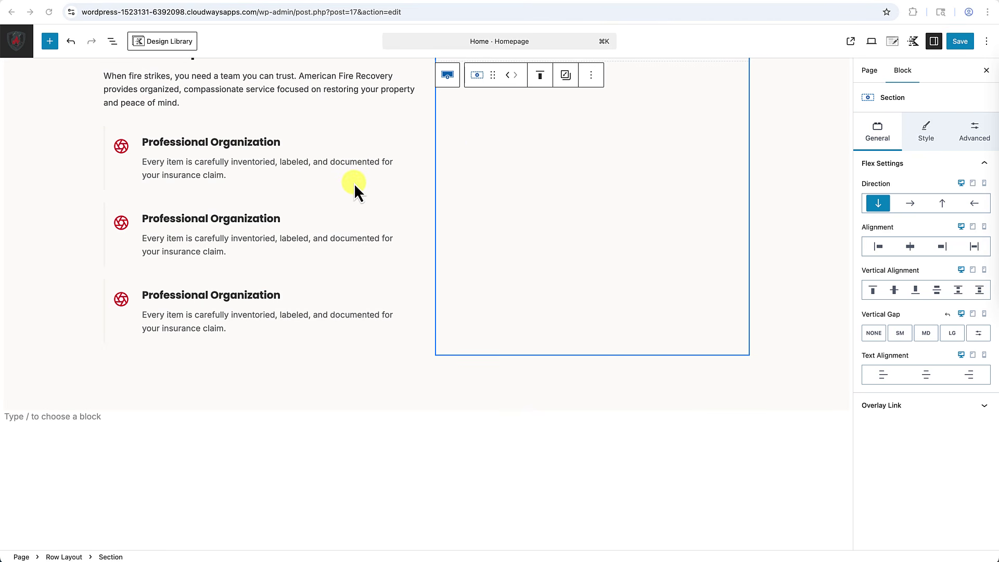
scroll(283, 209, "up", 1)
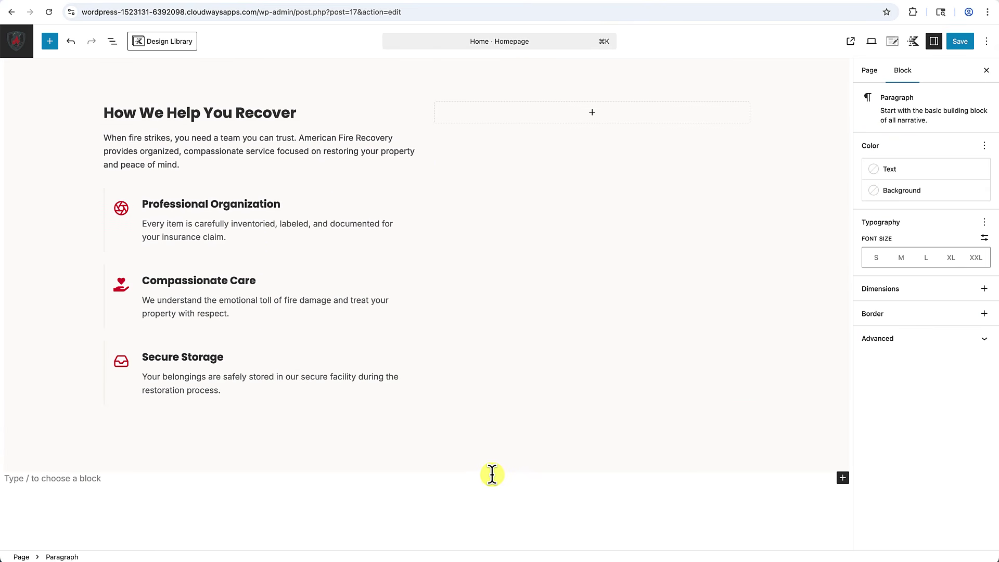
scroll(491, 467, "up", 1)
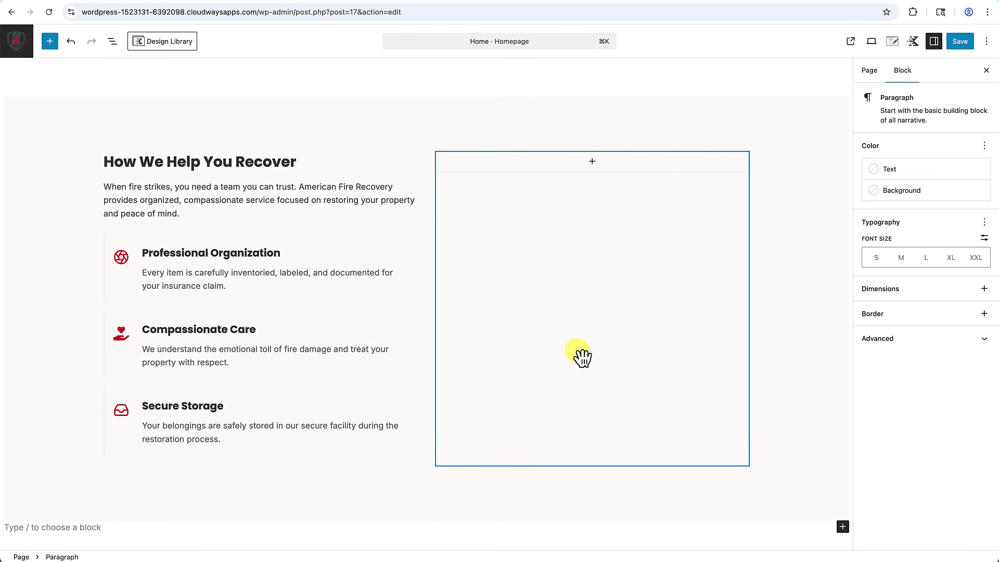
scroll(623, 348, "up", 1)
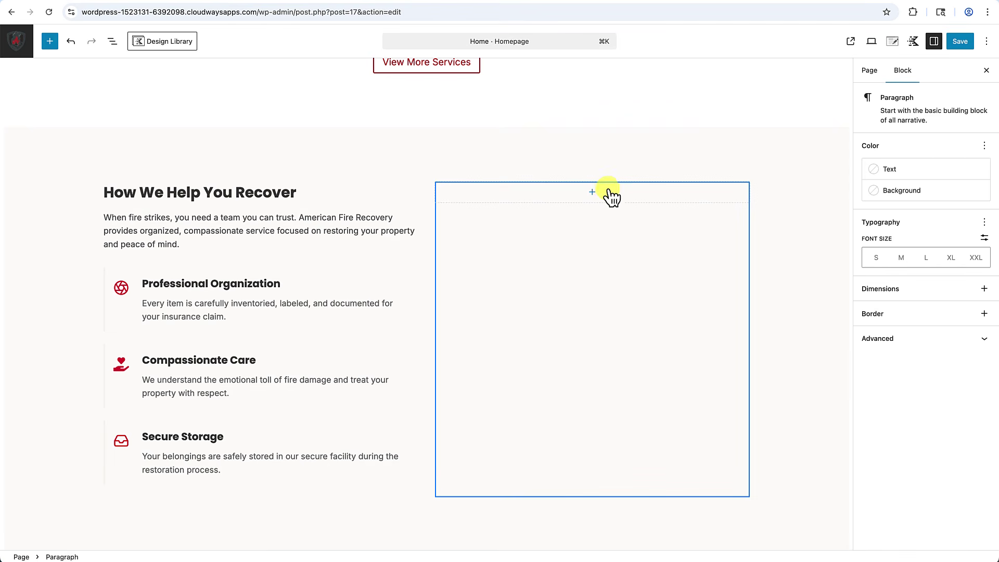
Add an Image (Adv) block to the right column and upload CFR-Consultant.jpg into it.
left_click(594, 194)
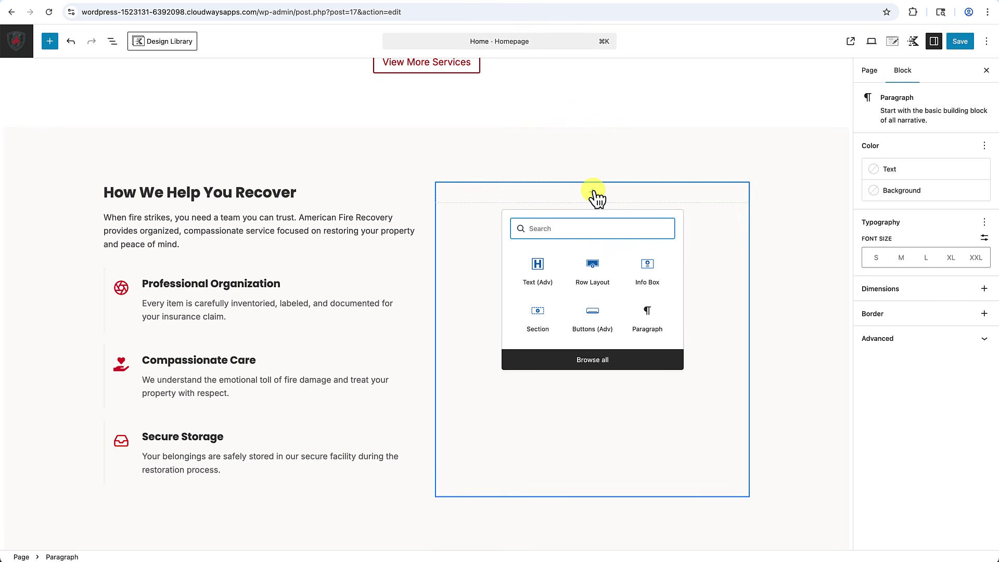
type("image")
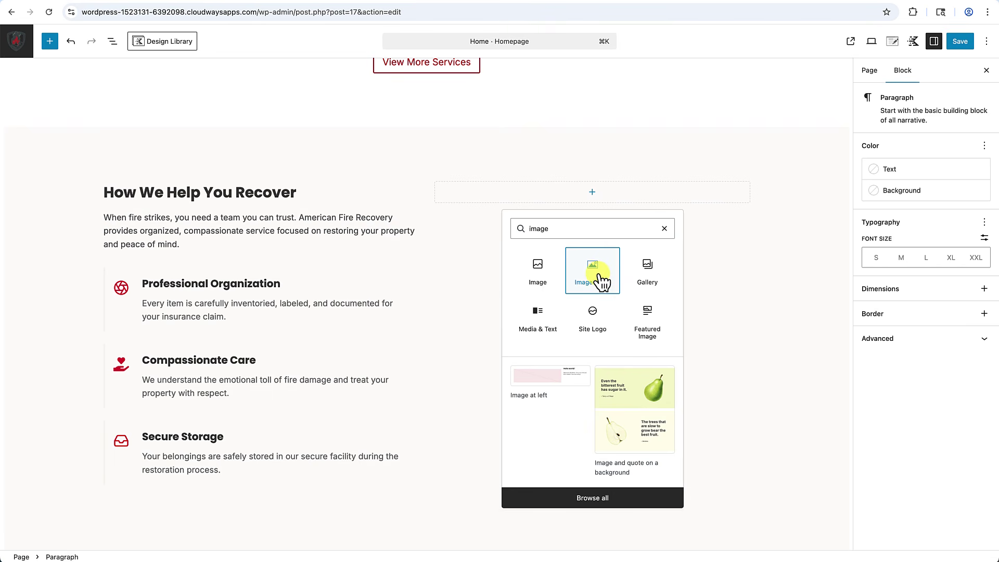
left_click(598, 280)
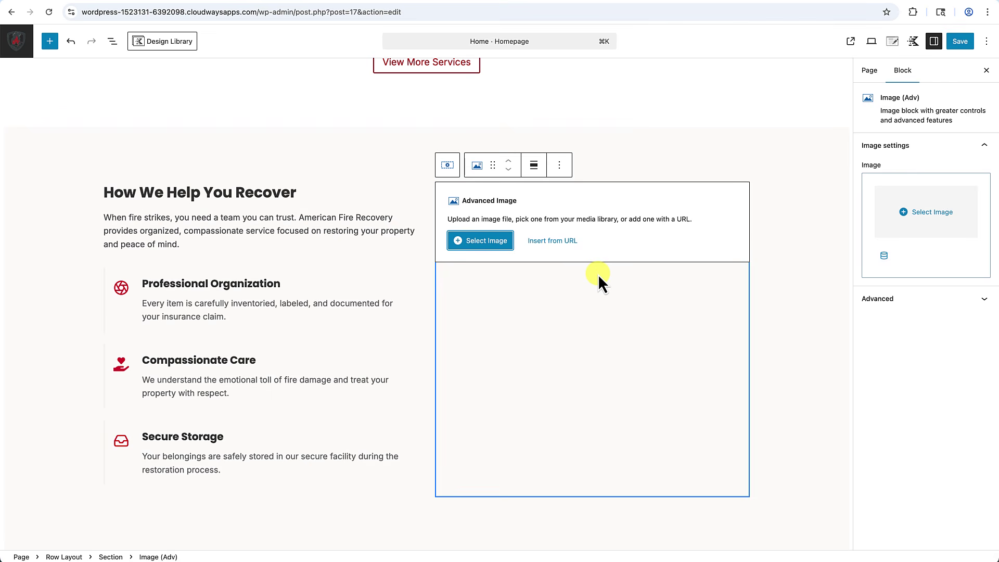
left_click(492, 249)
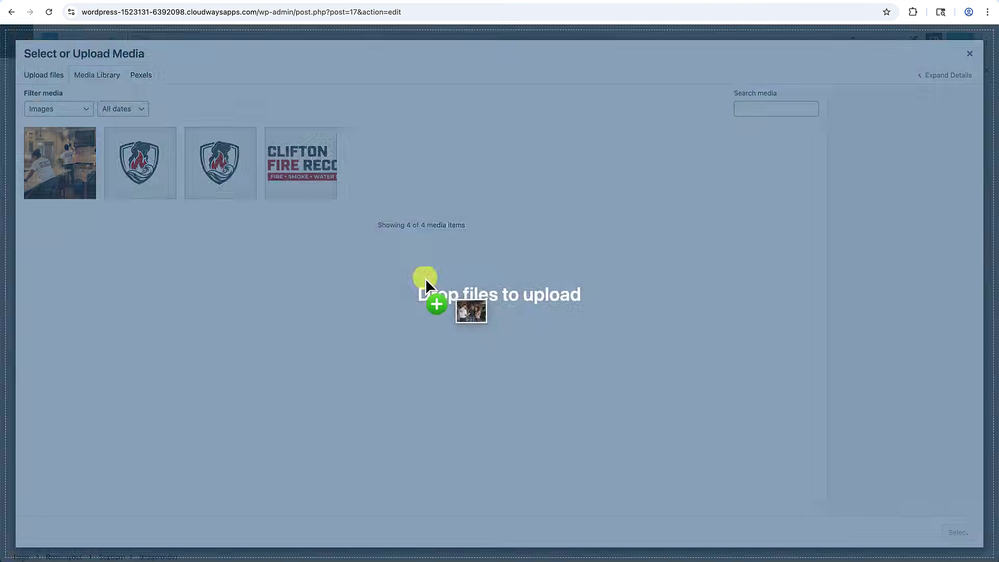
left_click_drag(424, 279, 418, 277)
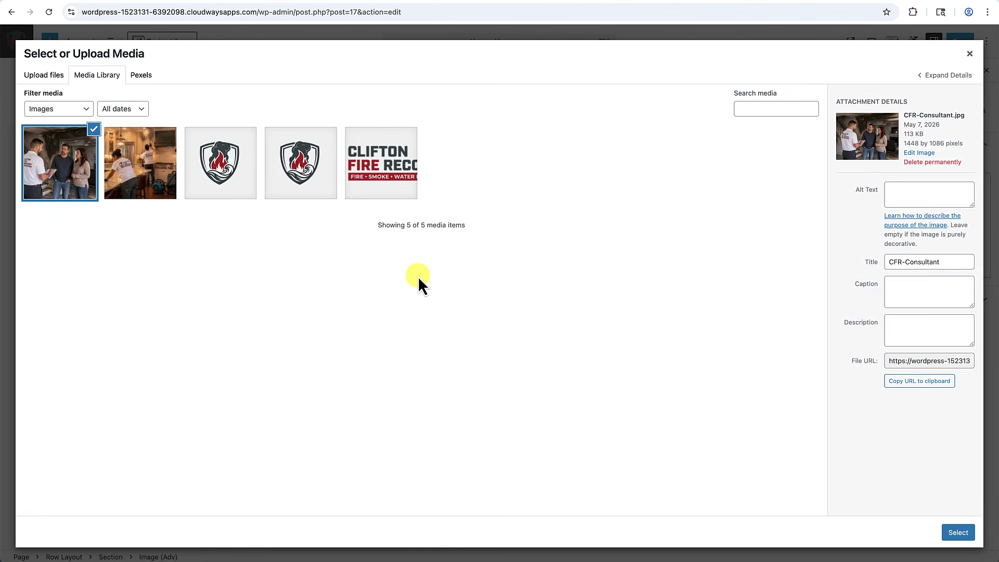
left_click(956, 530)
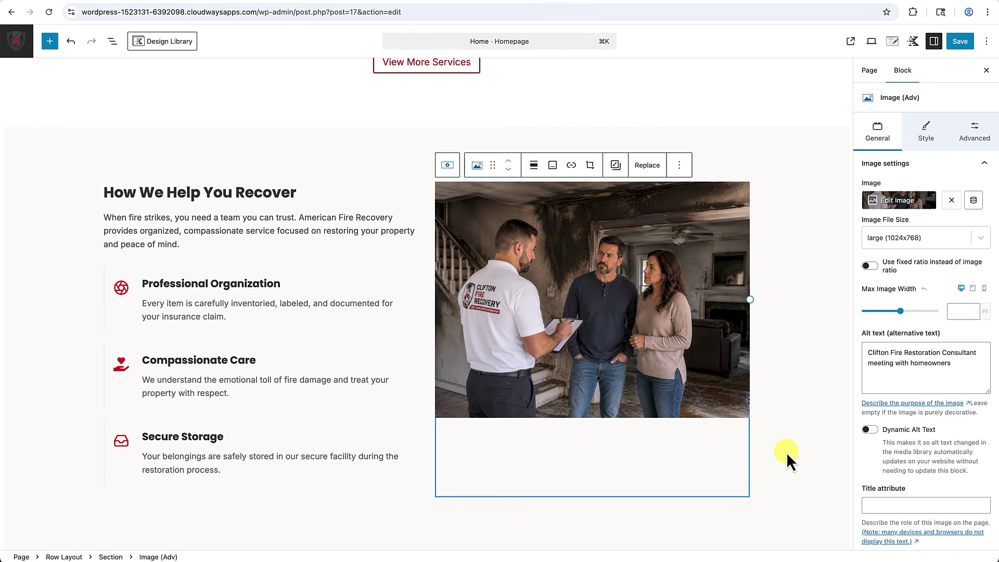
scroll(786, 453, "down", 3)
scroll(763, 416, "up", 2)
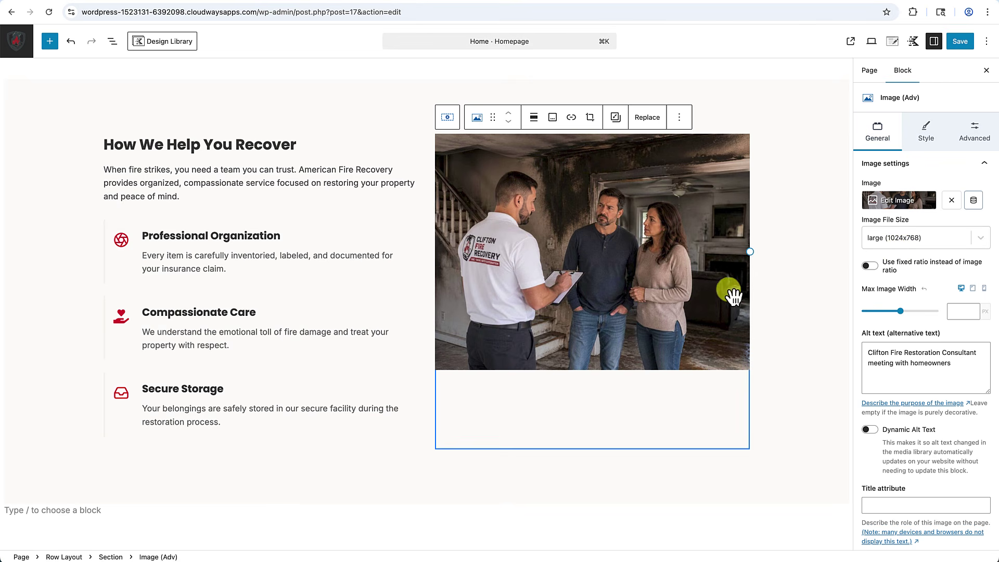
left_click(870, 267)
scroll(893, 367, "down", 2)
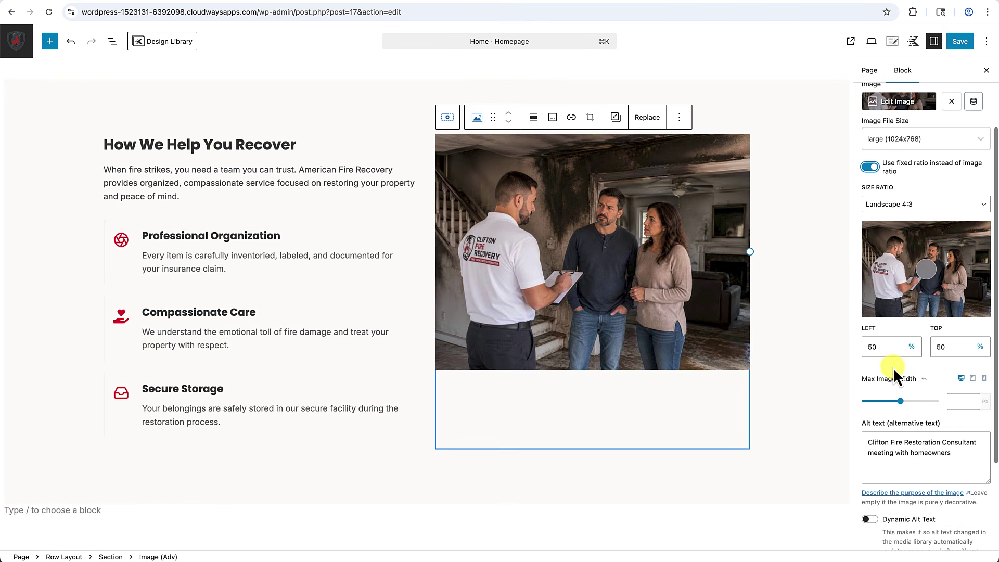
left_click(930, 208)
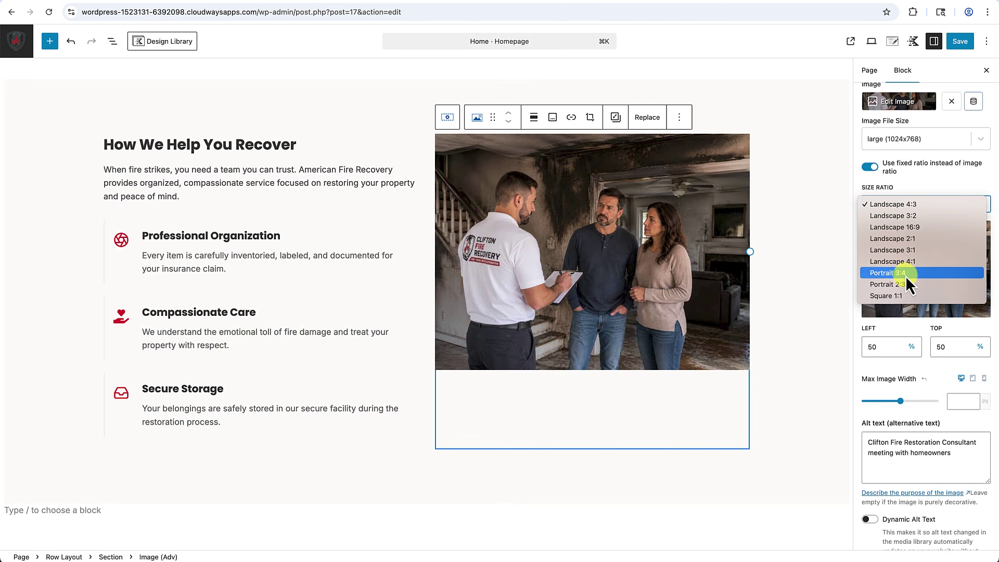
left_click(903, 296)
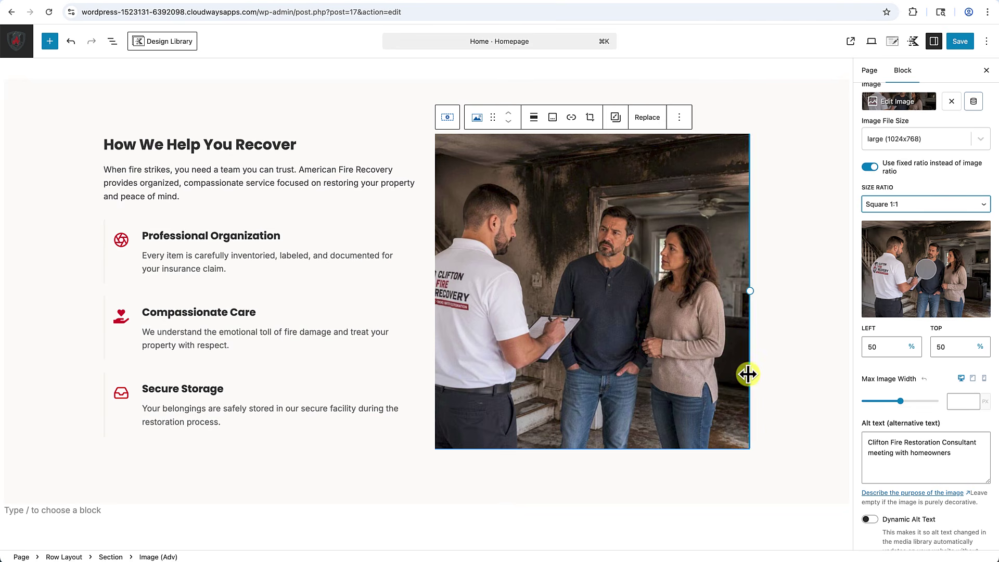
left_click(892, 163)
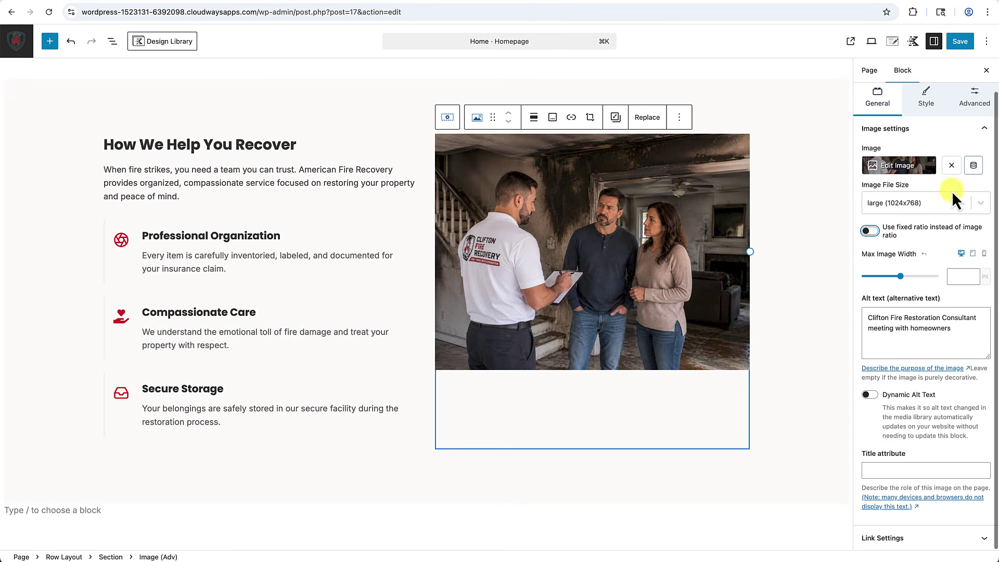
left_click(927, 104)
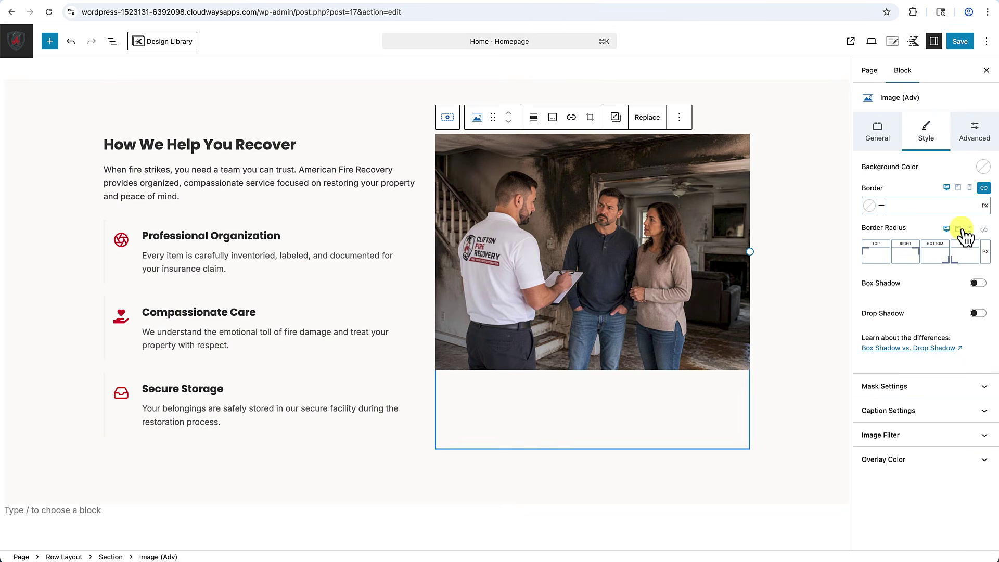
Link the photo's border radius so all four corners round equally.
left_click(984, 230)
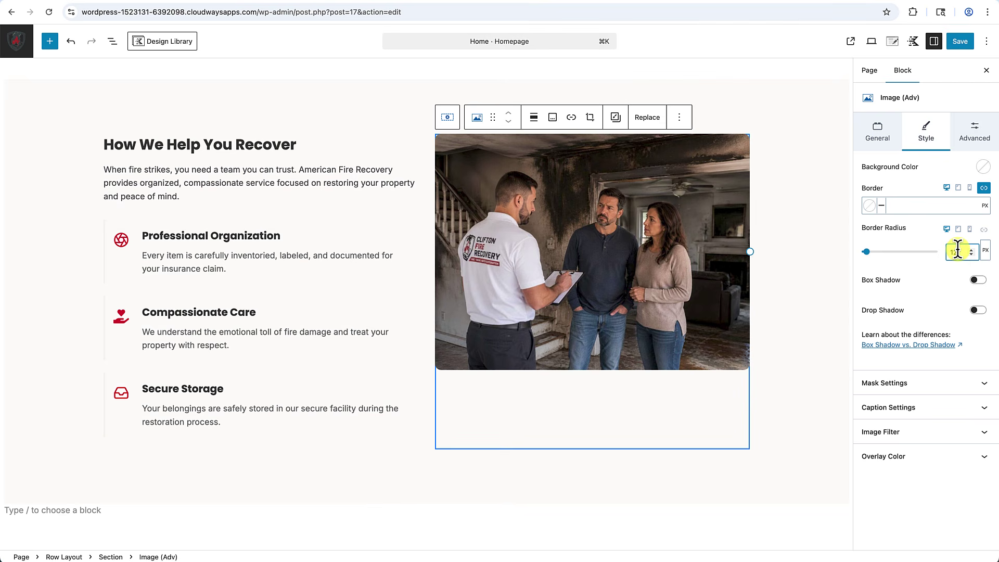
left_click(776, 191)
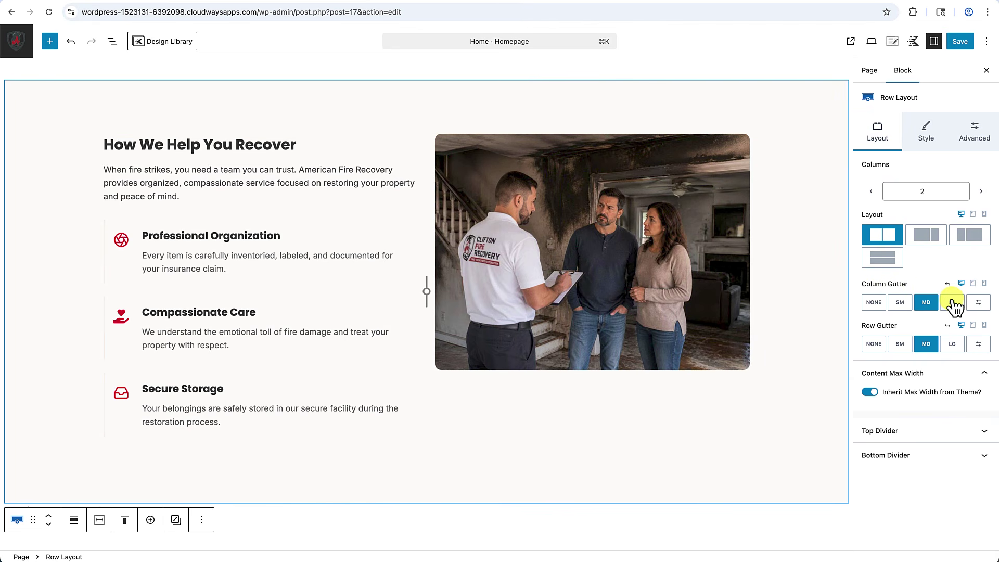
Set the row's column gutter to LG and align its columns to the middle.
left_click(953, 303)
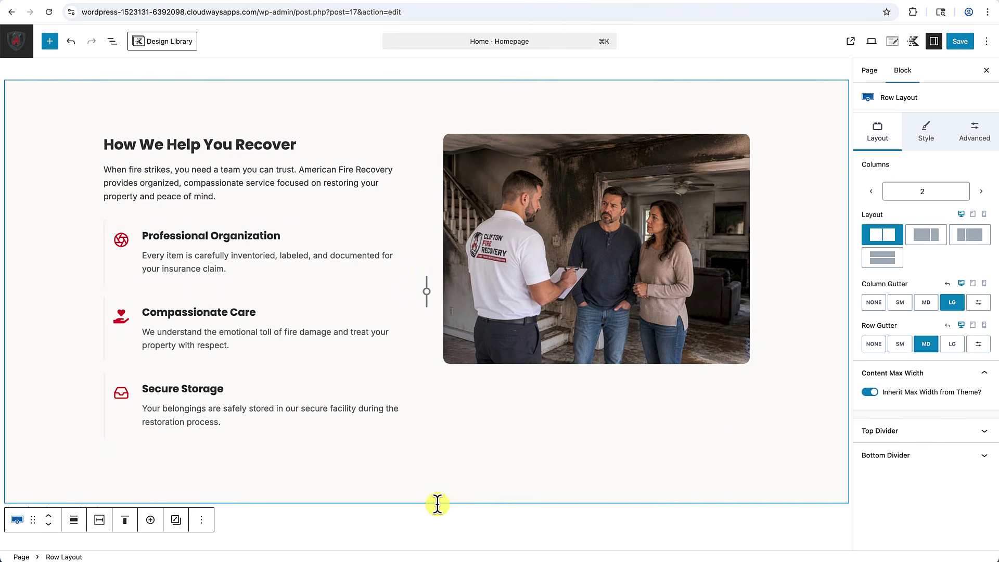
scroll(437, 518, "down", 1)
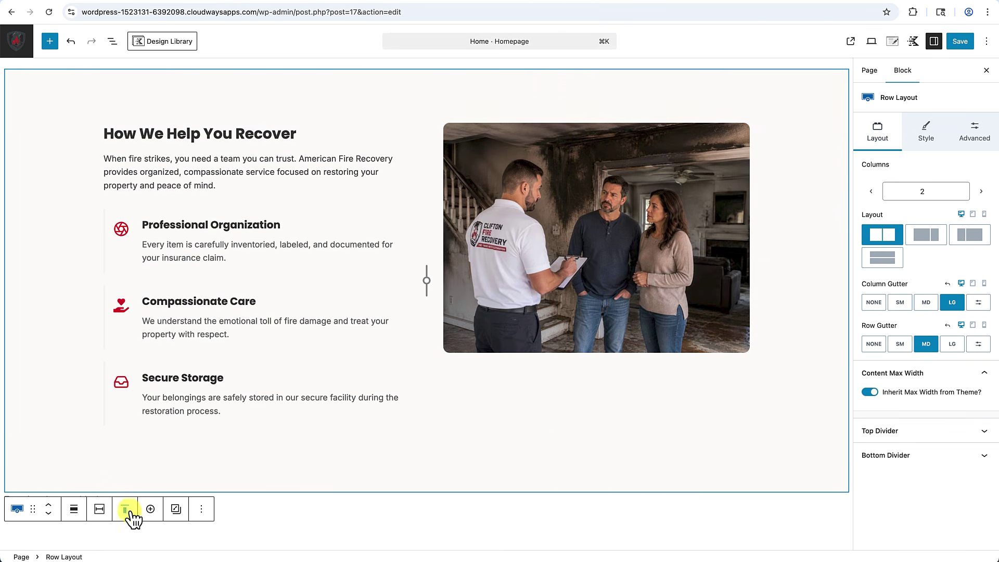
left_click(132, 510)
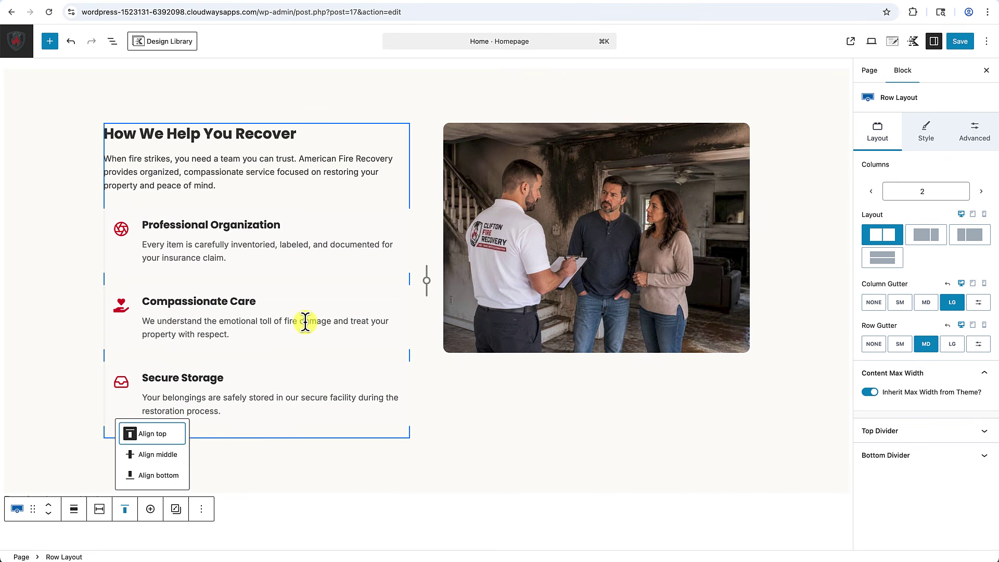
left_click(148, 455)
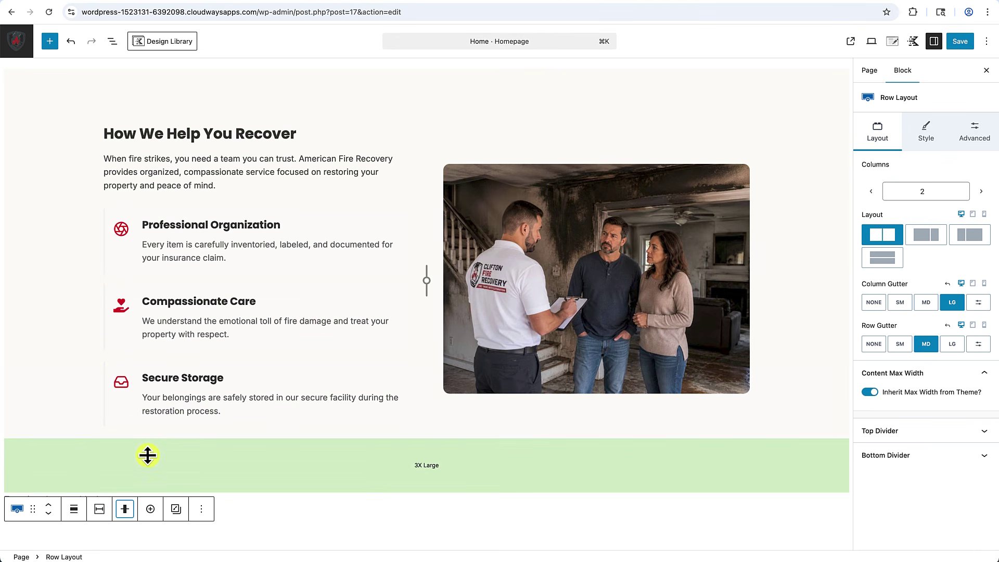
left_click(792, 301)
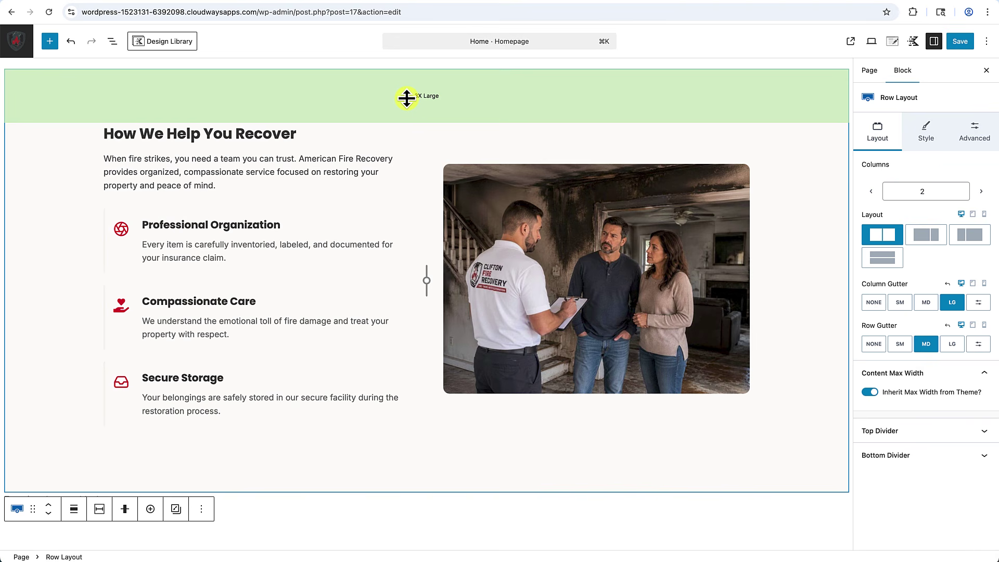
Preview at tablet size and collapse the row so text stacks above the photo.
left_click(973, 214)
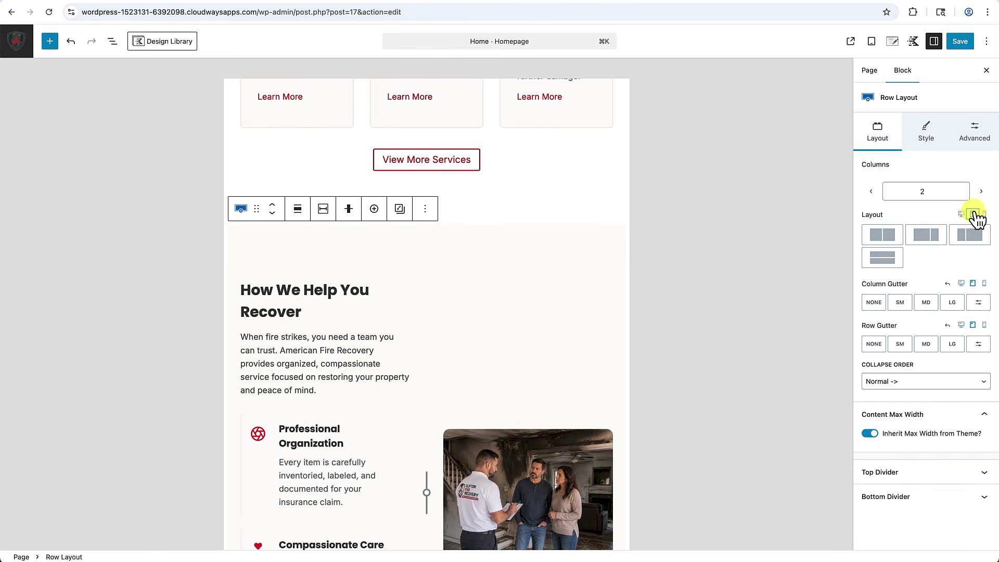
scroll(453, 396, "down", 3)
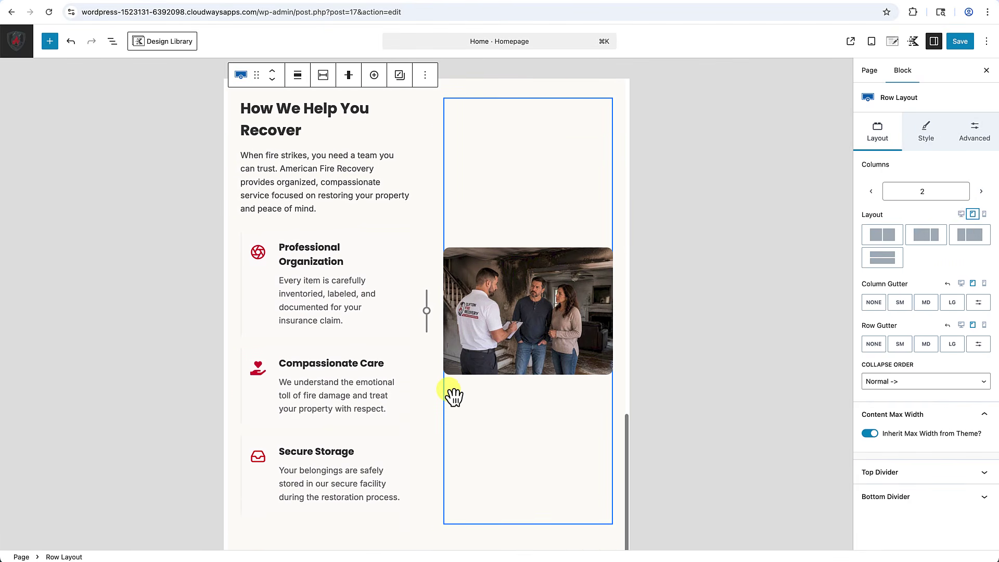
scroll(453, 396, "down", 1)
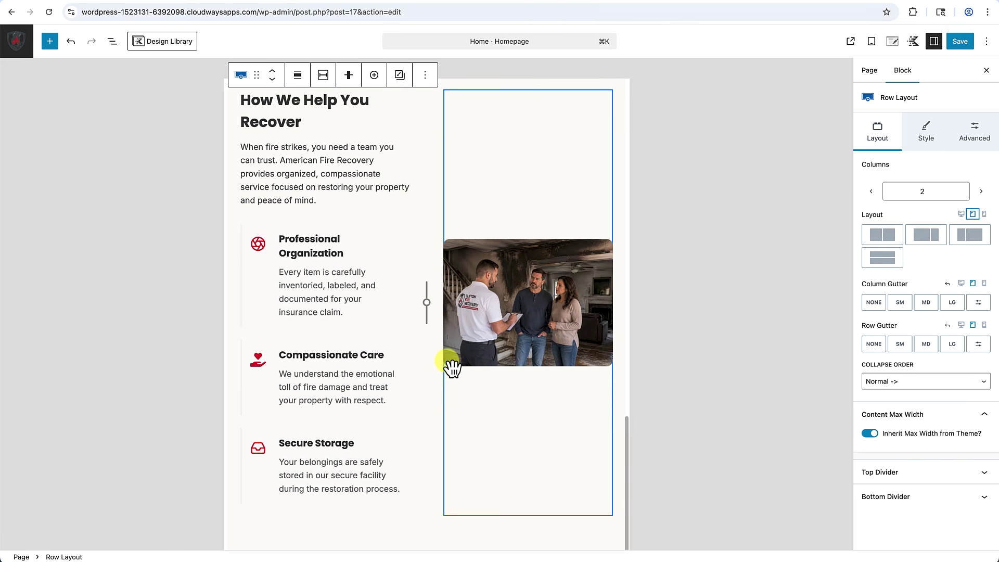
left_click(884, 259)
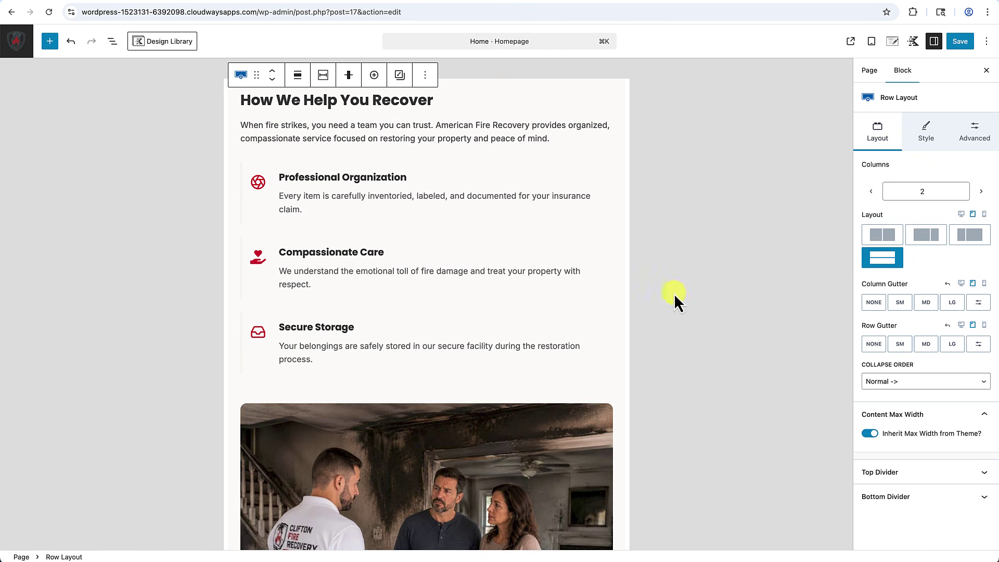
scroll(536, 350, "up", 3)
scroll(536, 350, "down", 8)
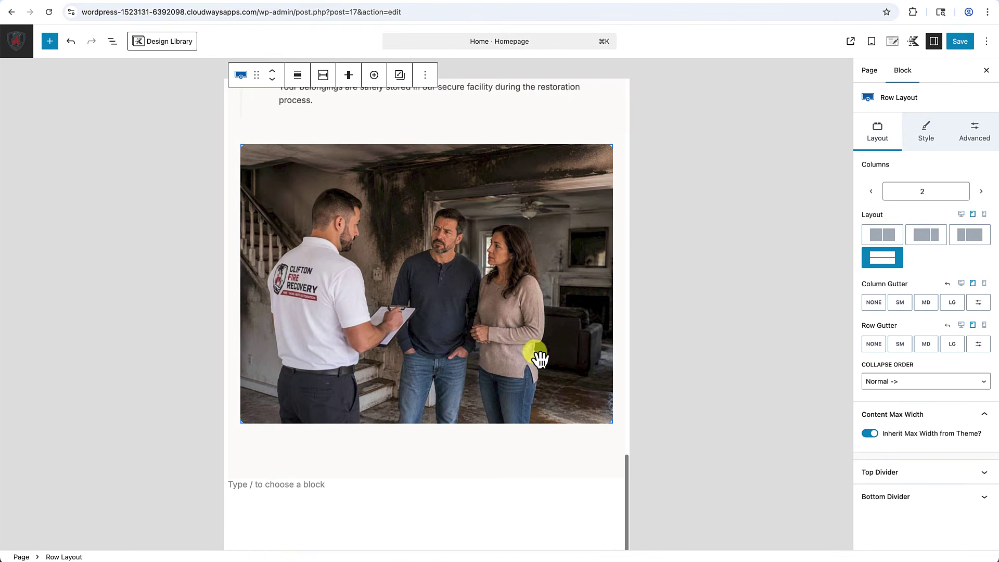
scroll(536, 354, "up", 7)
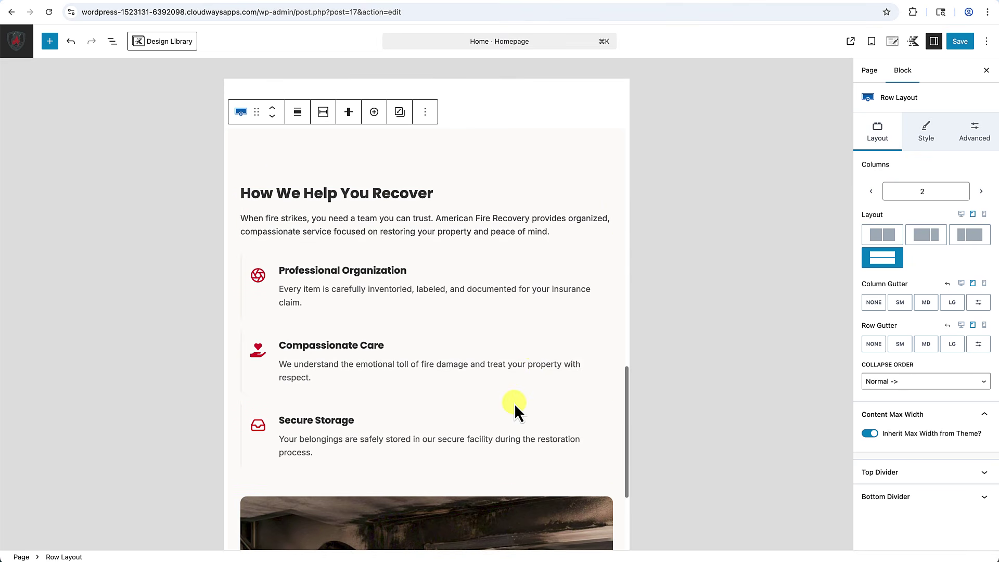
scroll(515, 406, "down", 4)
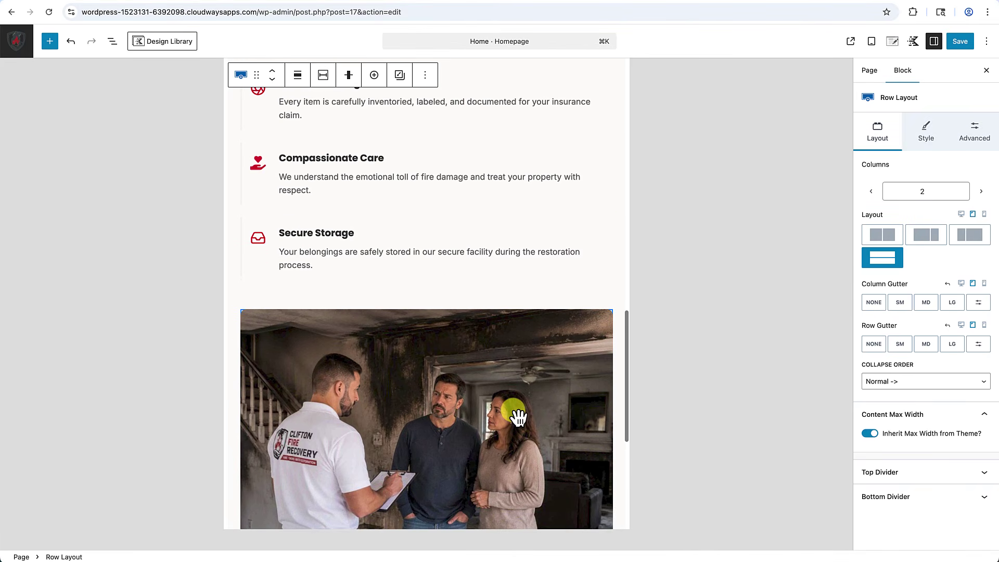
scroll(518, 417, "up", 5)
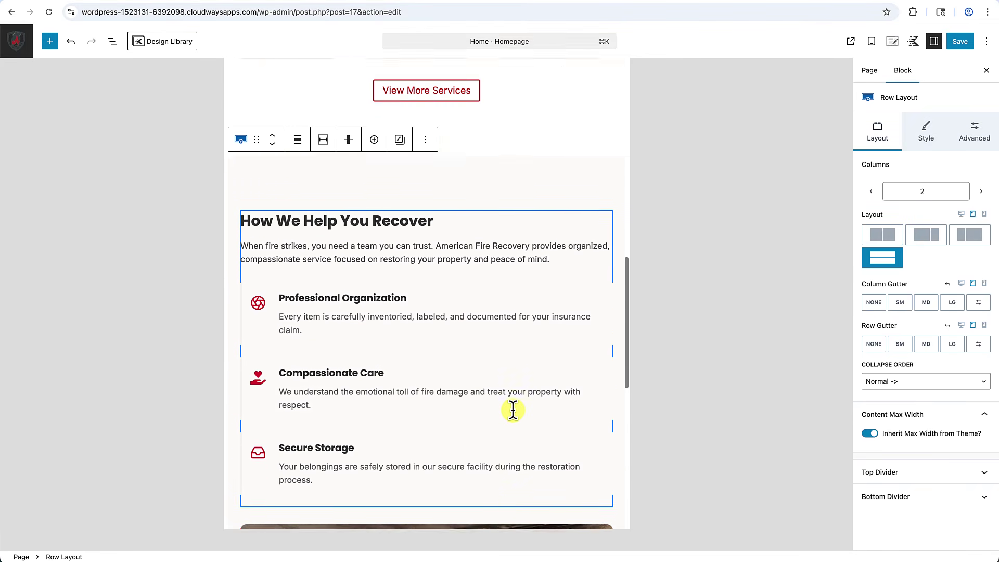
scroll(513, 410, "up", 4)
scroll(513, 408, "down", 8)
scroll(516, 411, "up", 2)
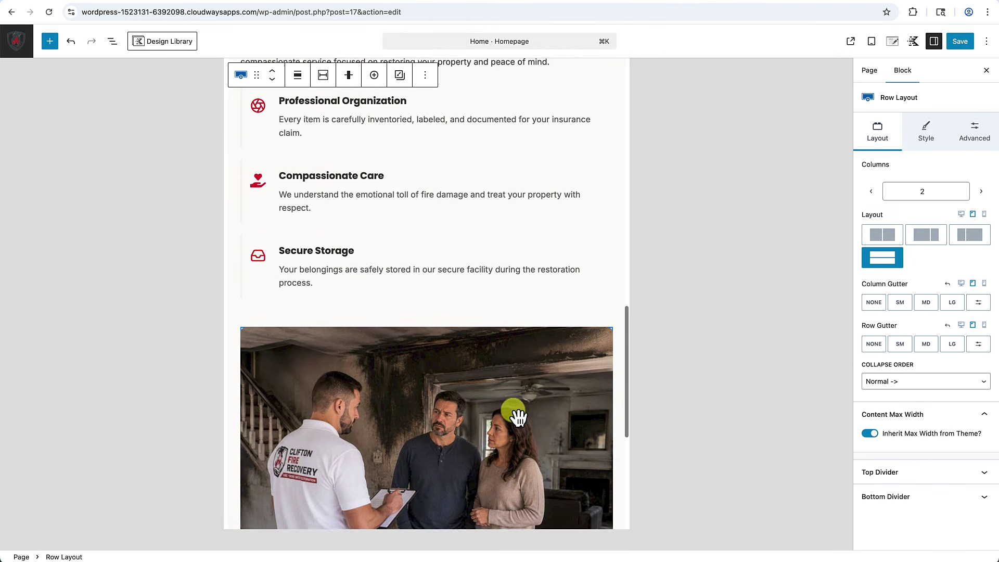
scroll(518, 417, "up", 2)
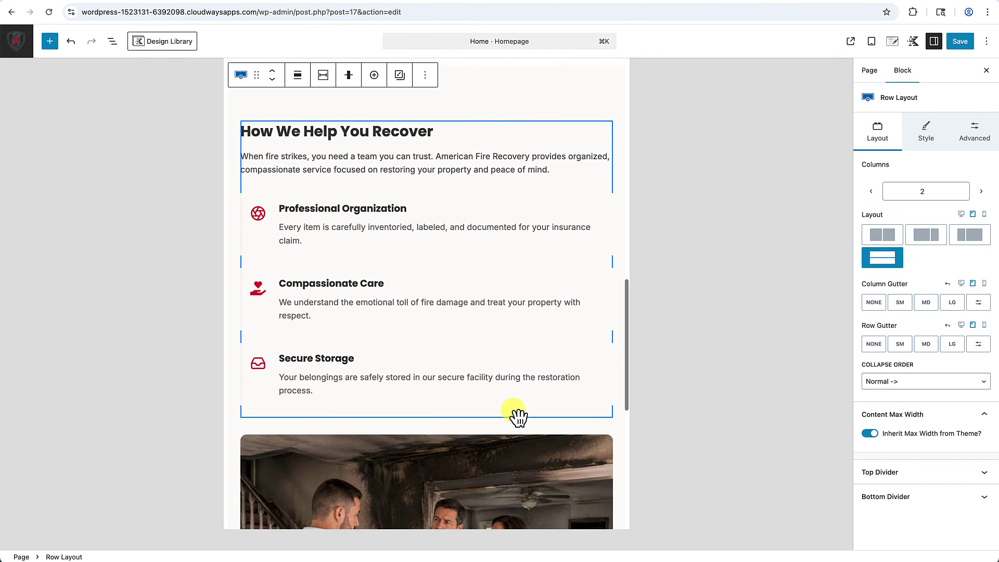
scroll(531, 373, "down", 1)
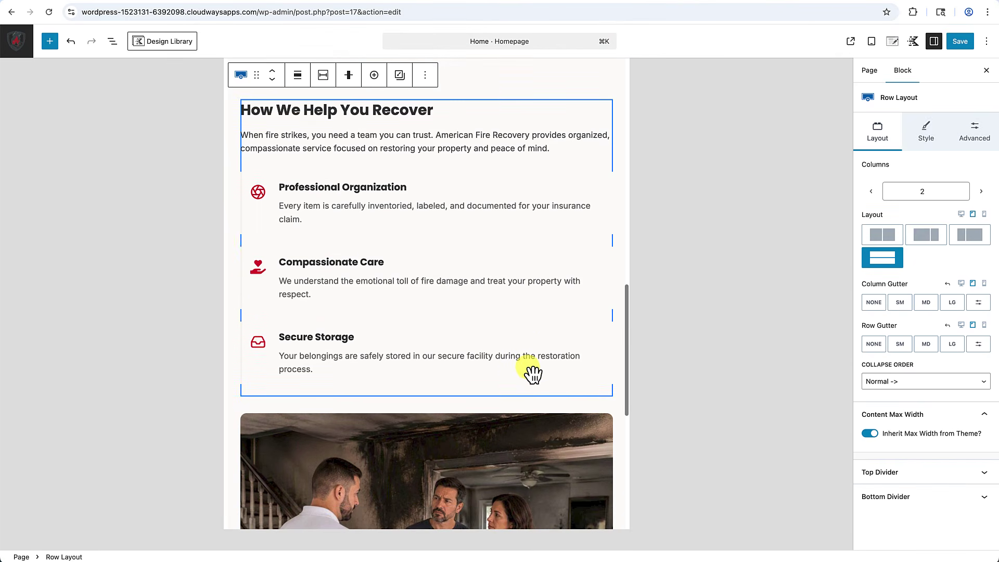
Set the consultant photo to sit above the text when the columns stack.
left_click(908, 393)
left_click(894, 396)
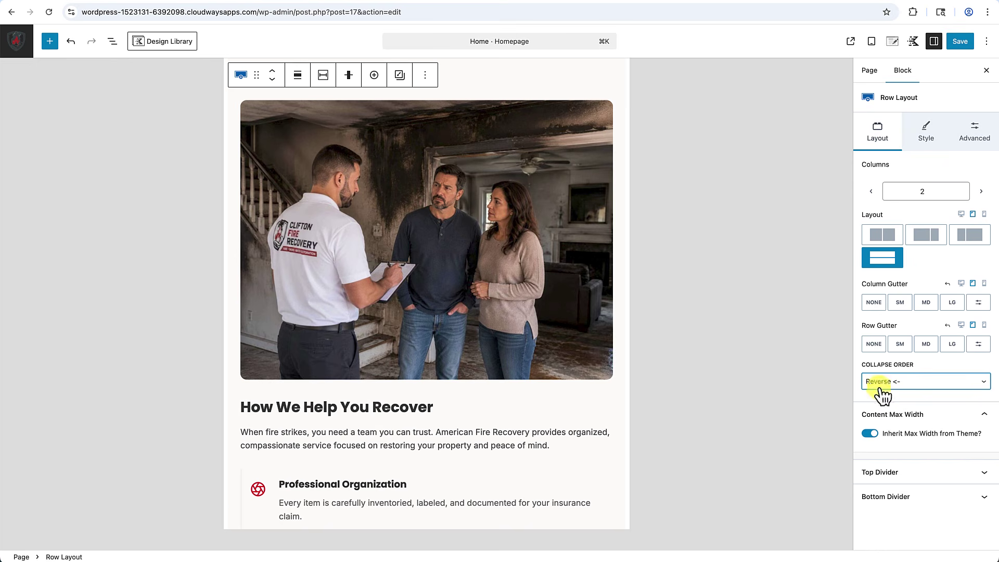
scroll(517, 349, "up", 3)
scroll(517, 346, "down", 10)
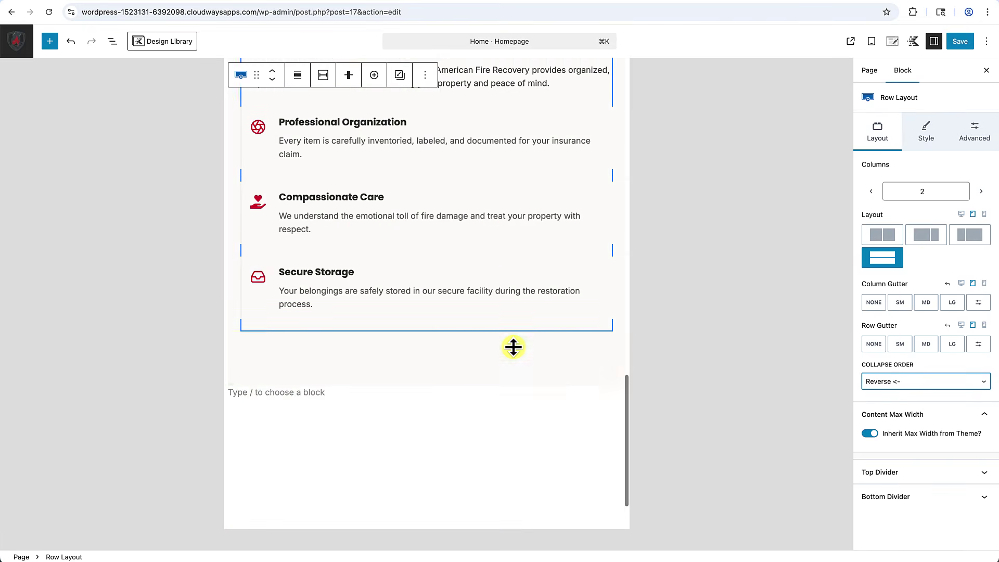
scroll(513, 347, "up", 6)
scroll(514, 347, "up", 4)
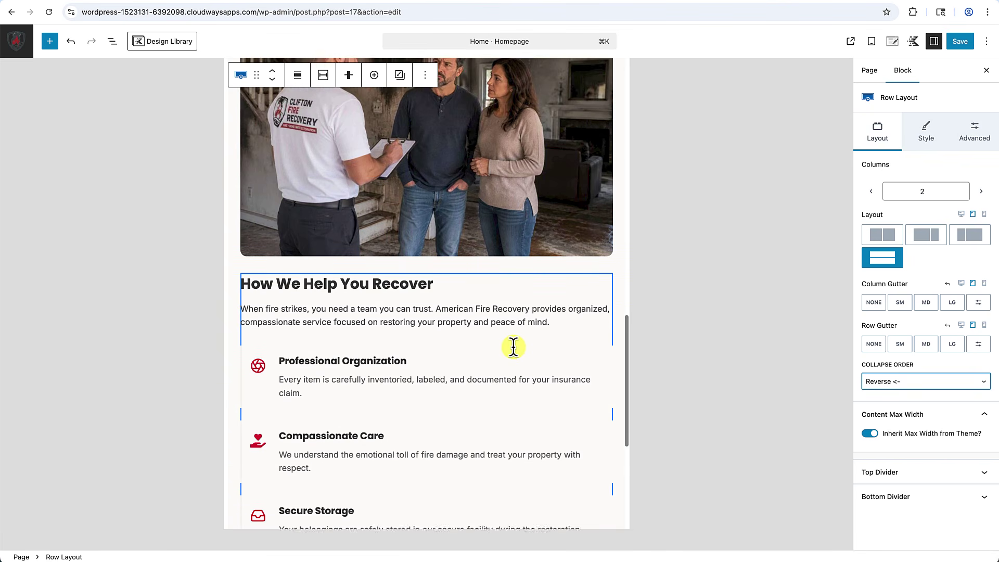
scroll(513, 347, "up", 2)
Preview the homepage at phone width and select the 'How We Help You Recover' heading.
left_click(985, 215)
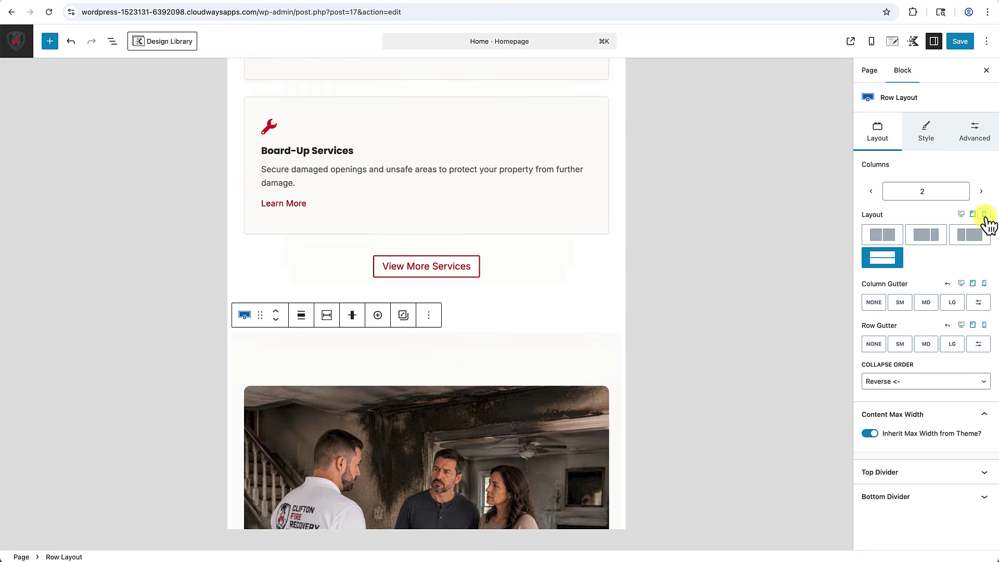
scroll(465, 321, "down", 12)
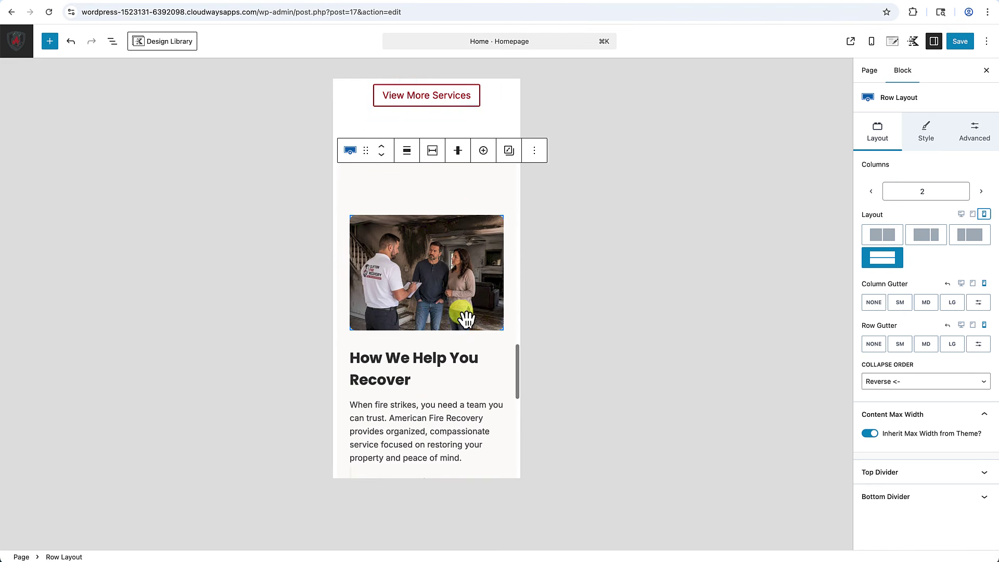
scroll(461, 304, "down", 3)
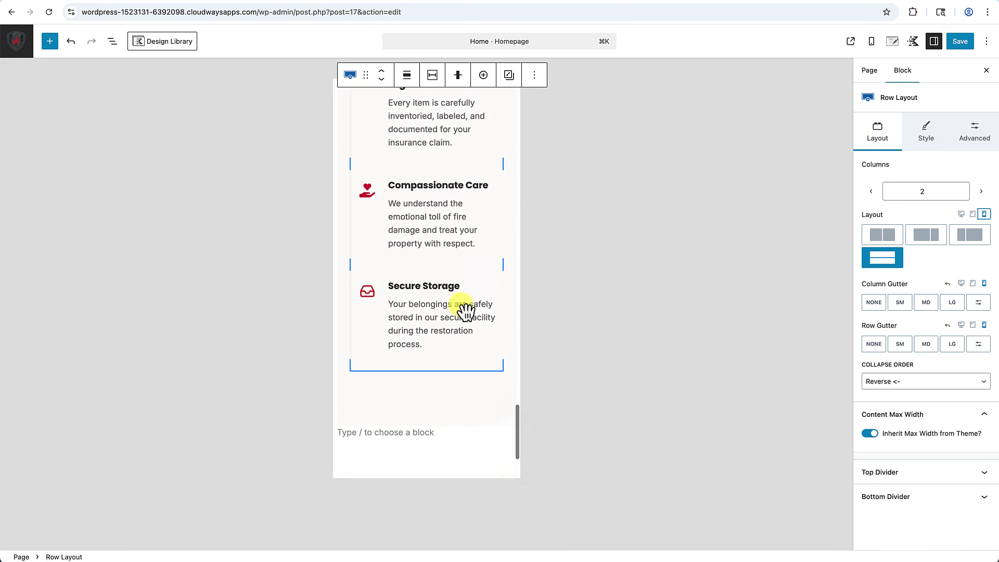
scroll(461, 302, "up", 10)
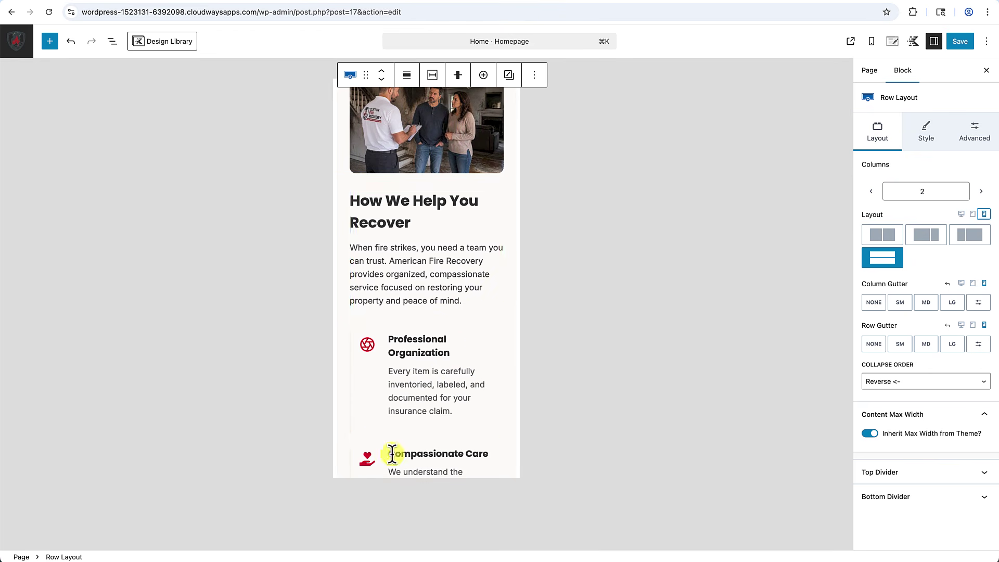
scroll(408, 397, "up", 4)
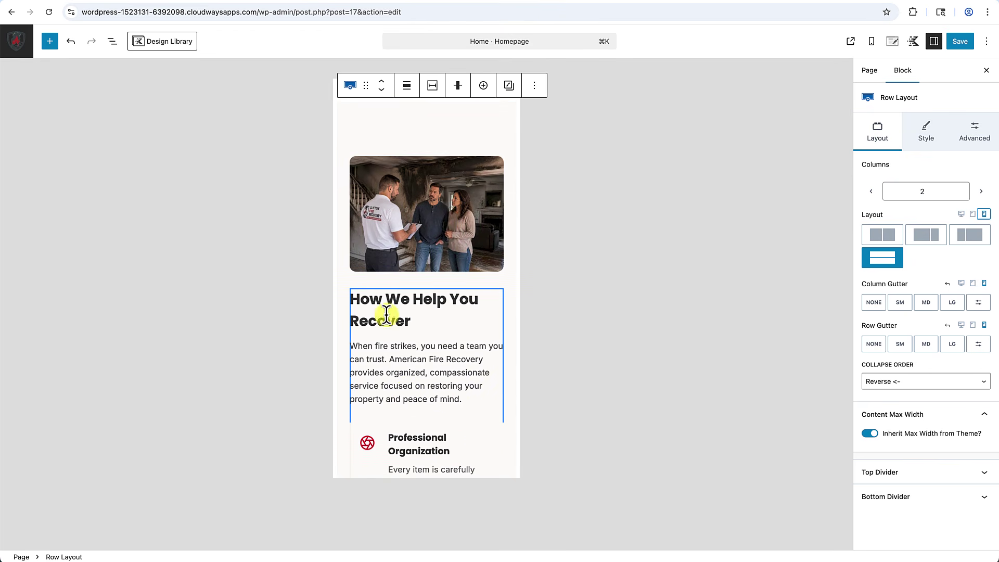
left_click(404, 302)
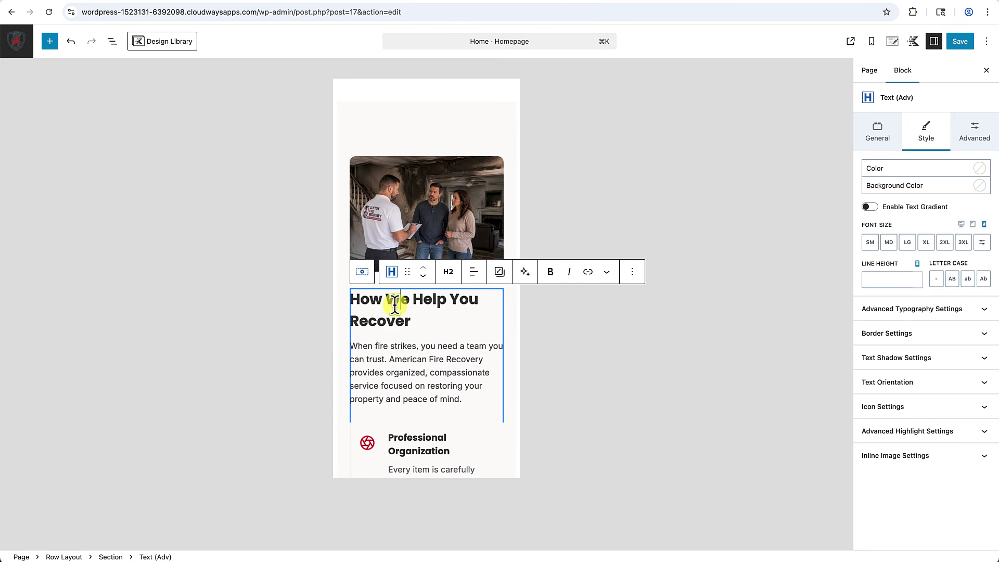
scroll(395, 306, "up", 10)
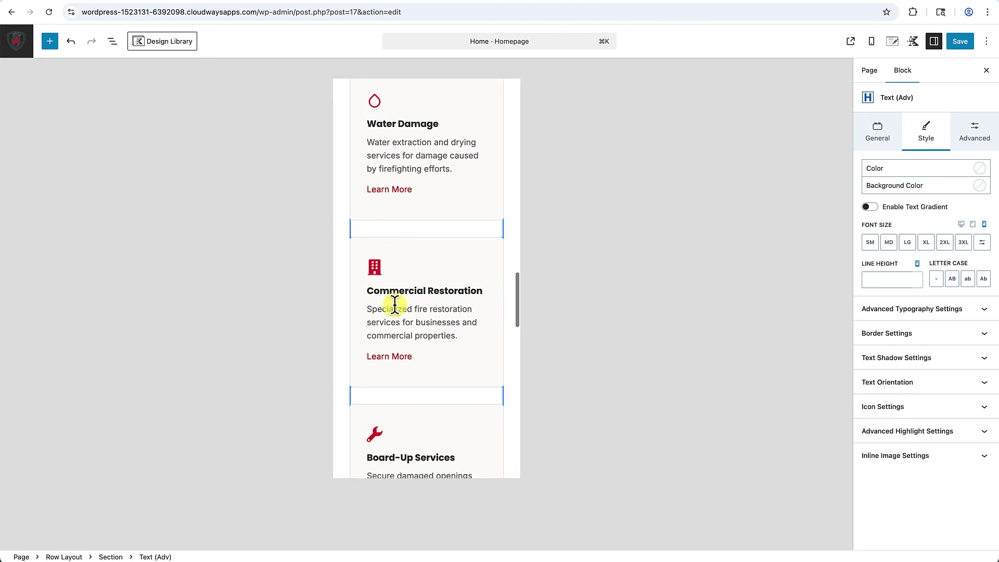
scroll(395, 306, "up", 15)
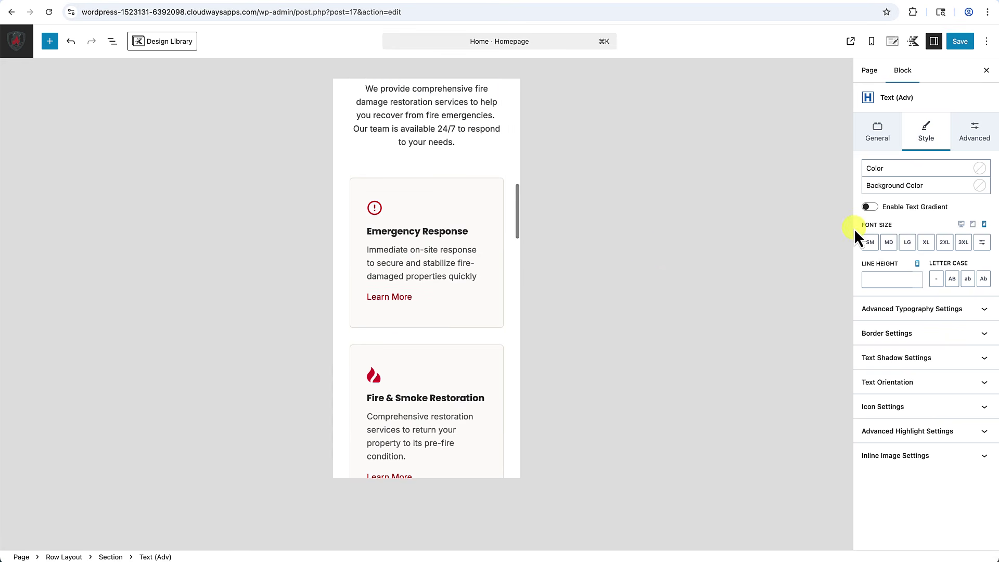
Switch to the tablet-width preview and select the row holding the six service cards.
left_click(973, 225)
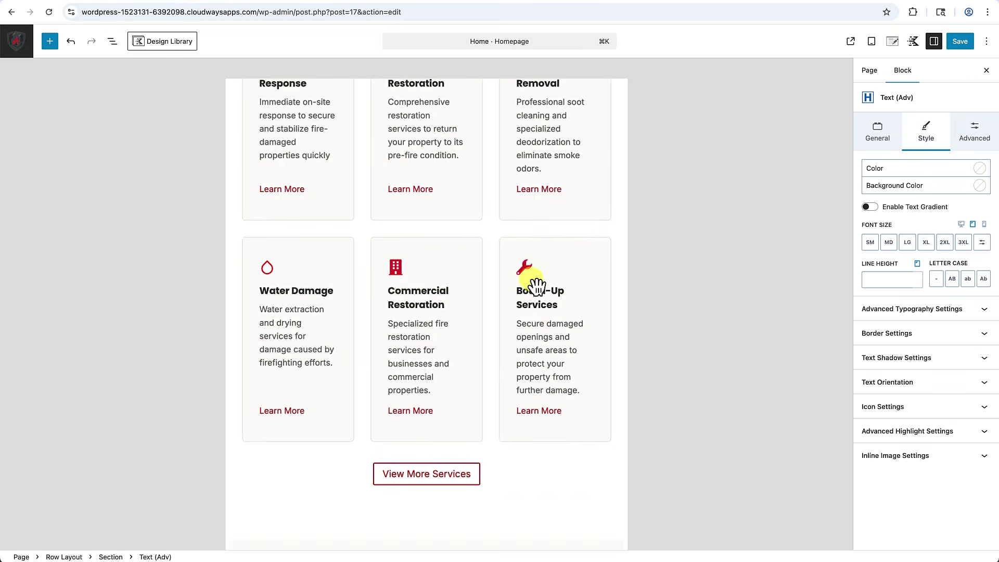
scroll(535, 286, "up", 5)
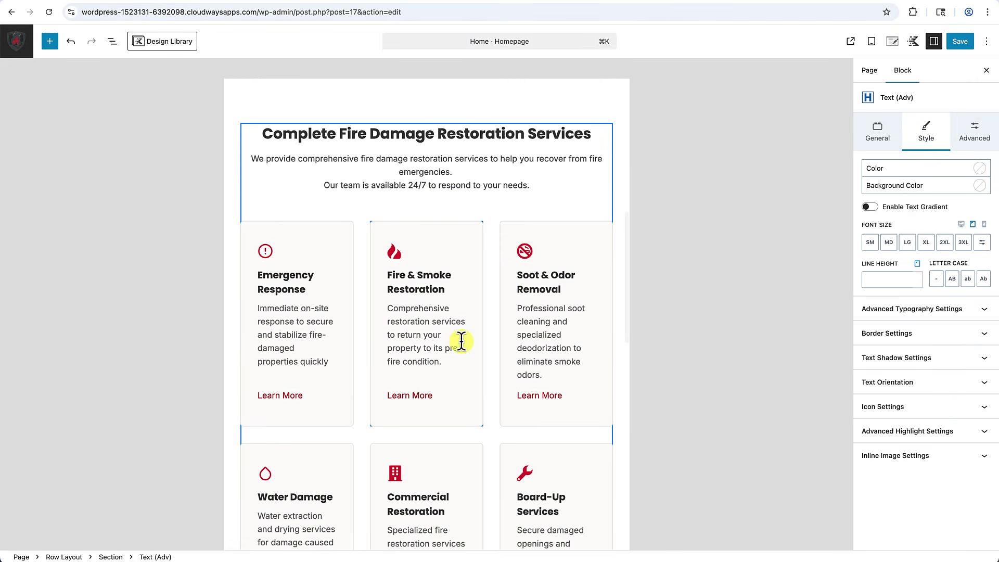
scroll(442, 379, "down", 5)
scroll(443, 377, "up", 2)
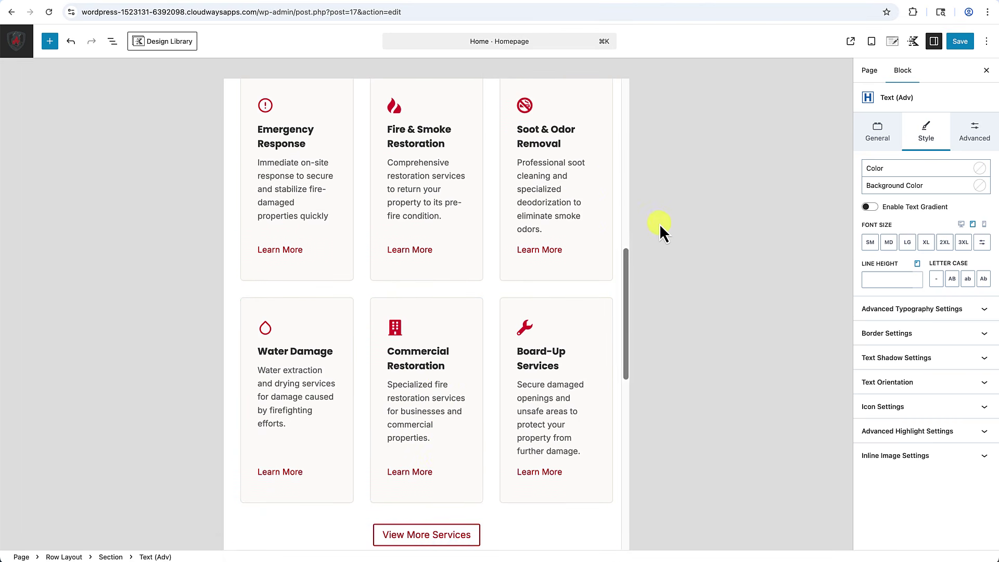
scroll(479, 212, "up", 3)
left_click(414, 226)
scroll(531, 408, "down", 3)
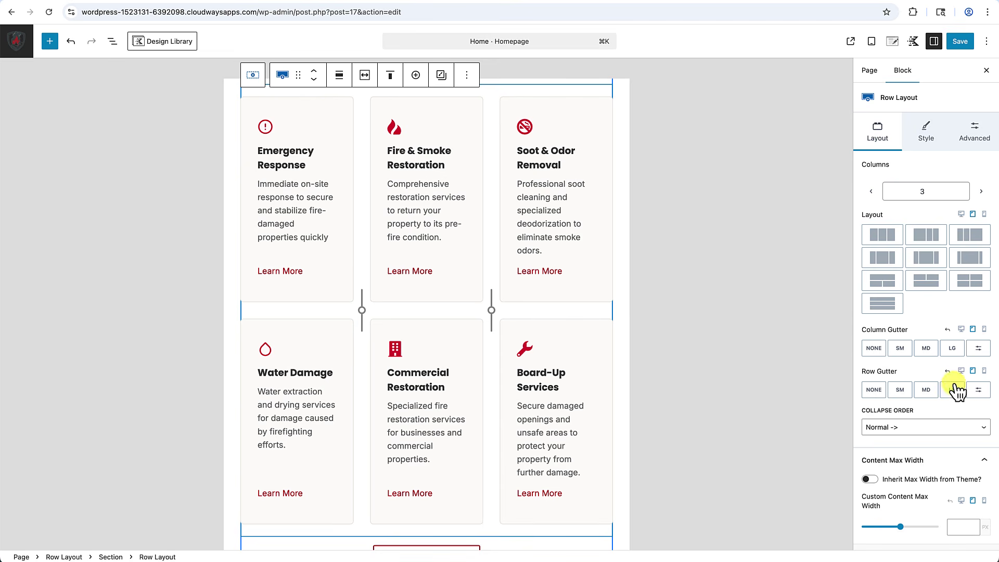
Try tablet card layouts and settle on the 'Two Column Grid' preset.
left_click(883, 284)
scroll(523, 354, "down", 5)
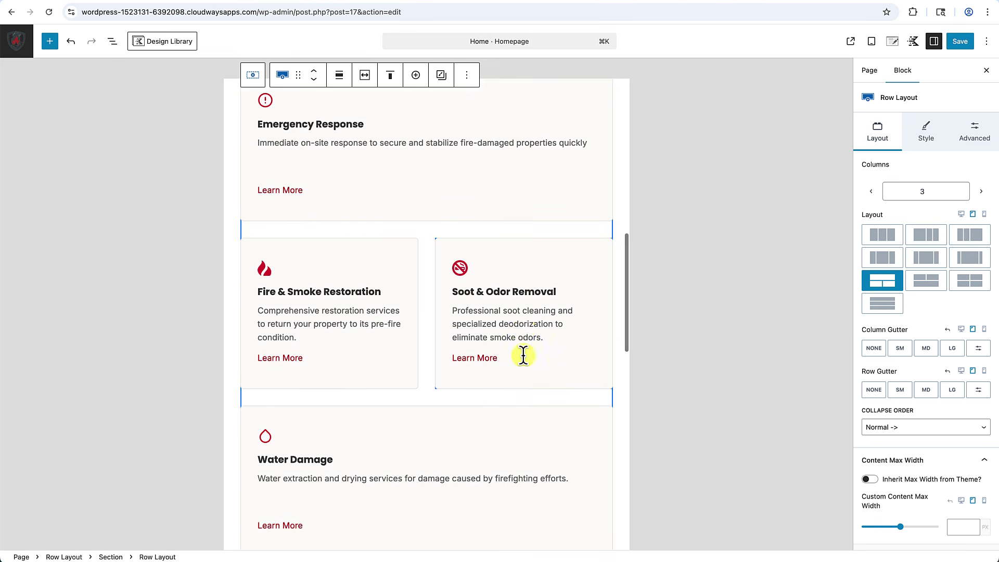
scroll(527, 362, "up", 3)
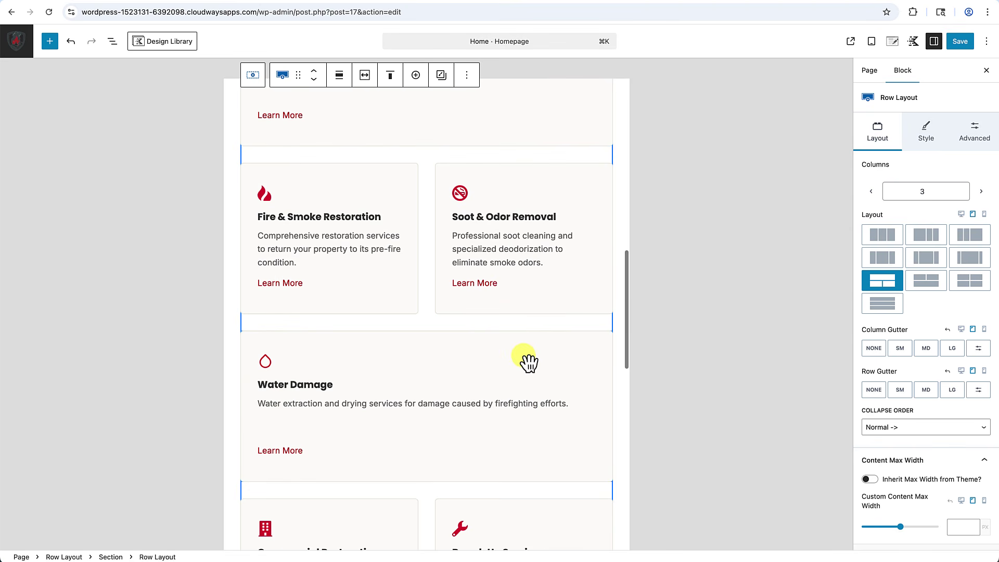
left_click(928, 284)
scroll(547, 343, "up", 5)
scroll(540, 339, "down", 9)
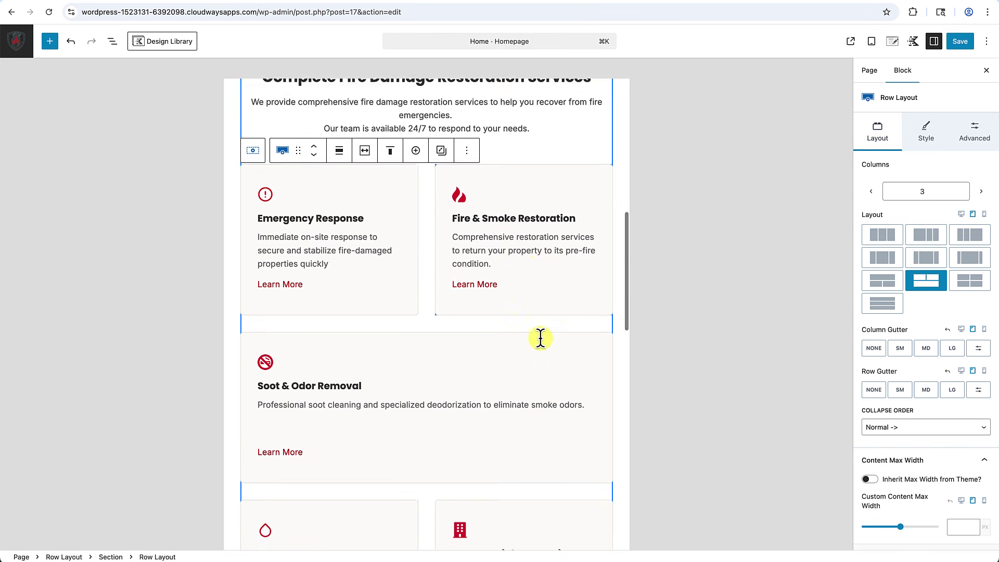
left_click(983, 286)
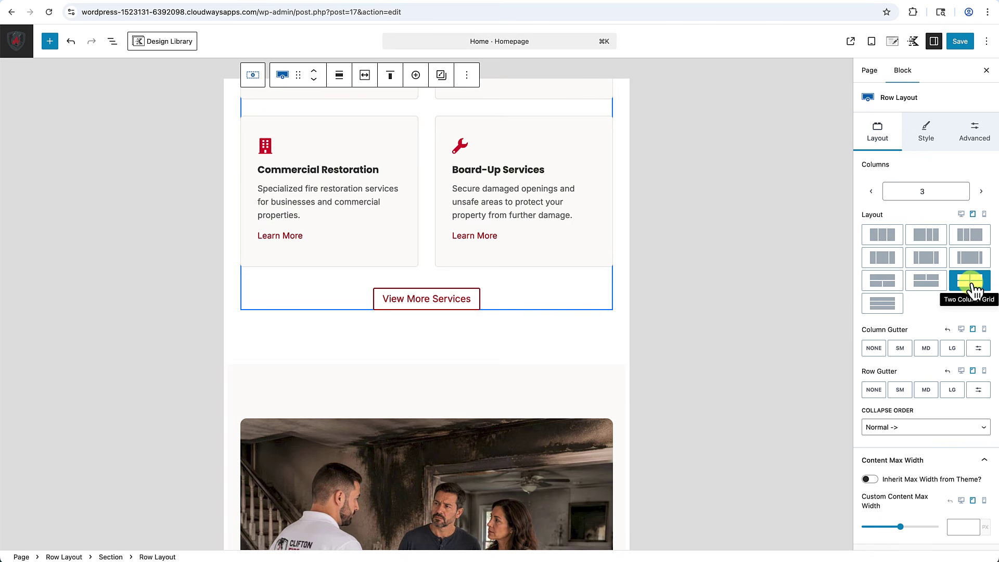
scroll(585, 315, "up", 10)
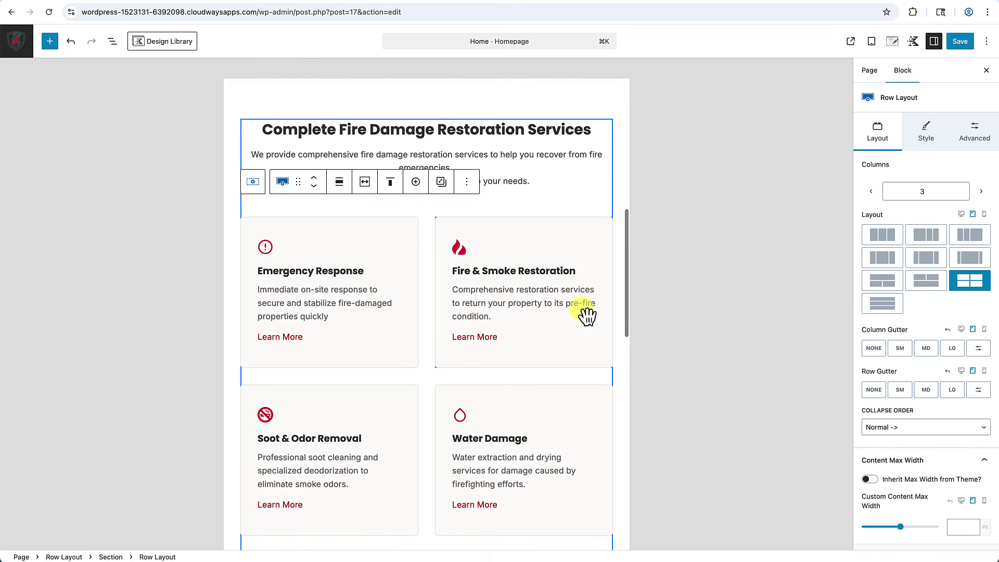
scroll(468, 357, "down", 10)
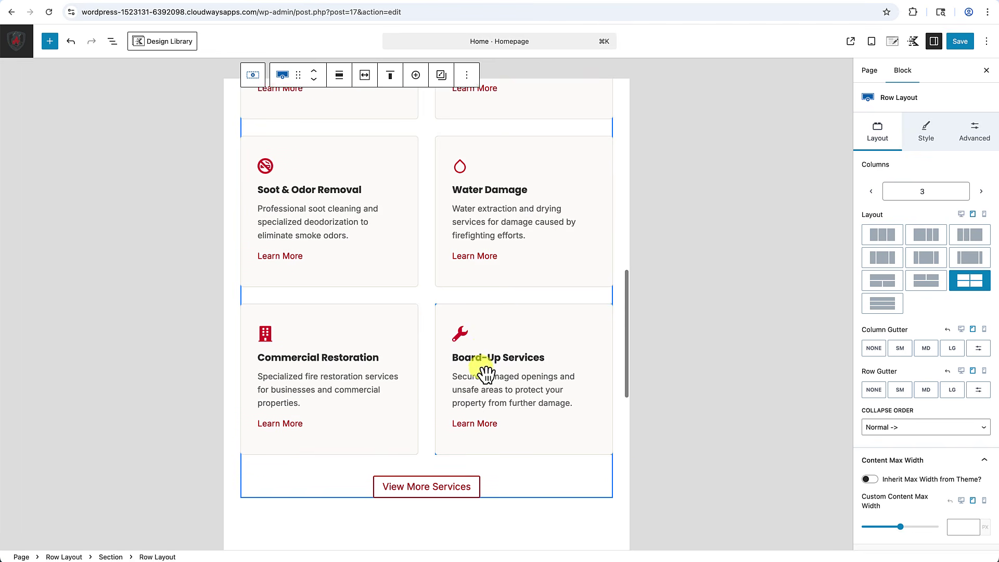
Check the service cards at phone width, then return to the desktop preview.
left_click(984, 214)
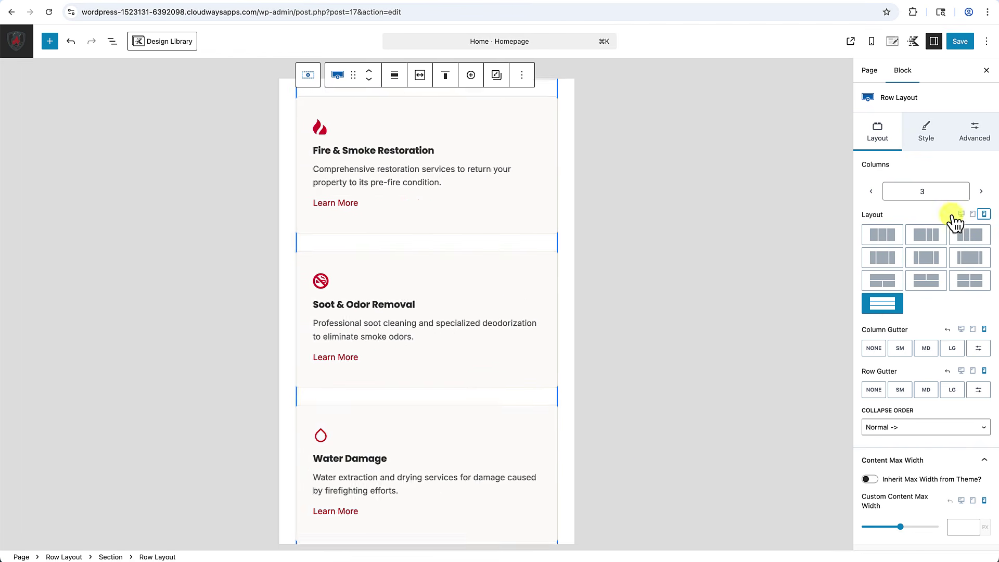
scroll(420, 330, "down", 5)
scroll(425, 337, "down", 10)
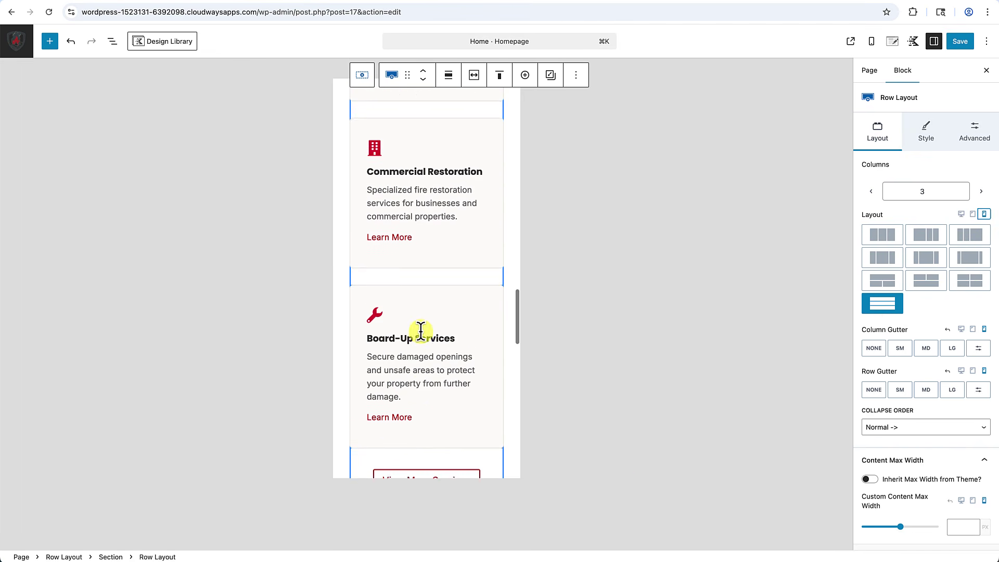
scroll(421, 336, "up", 5)
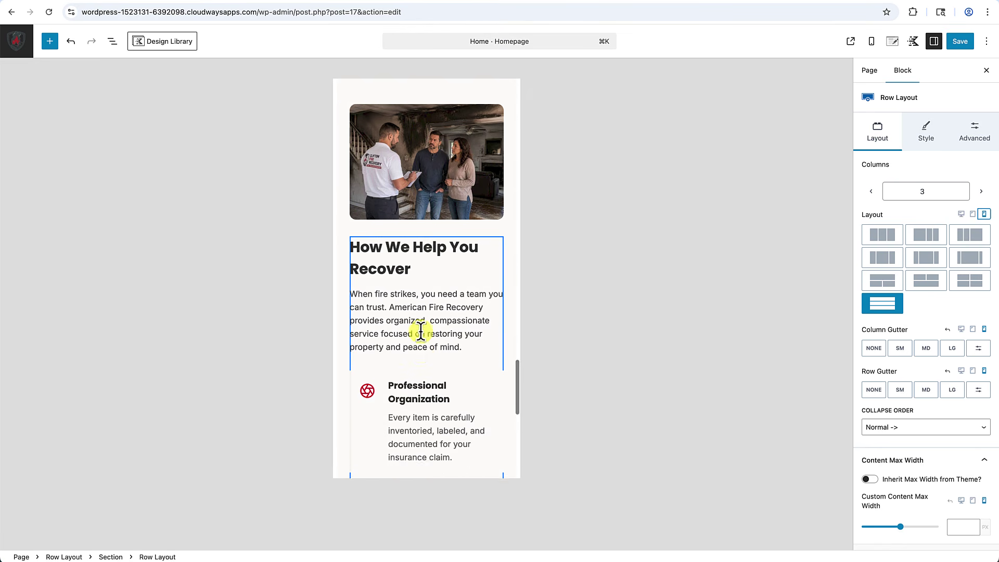
left_click(962, 214)
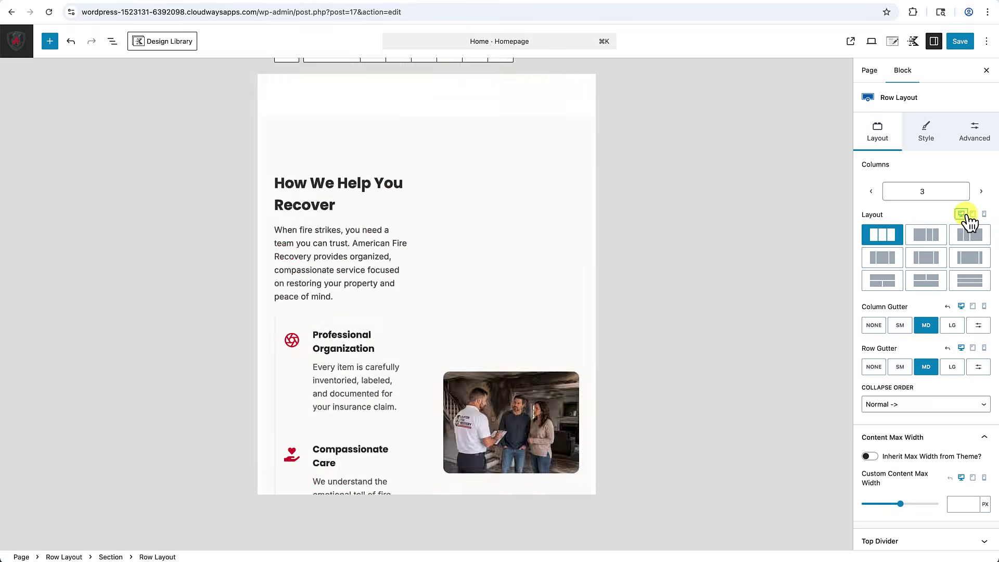
Set the 'How We Help You Recover' text block's line height to 2 rem.
scroll(764, 242, "up", 3)
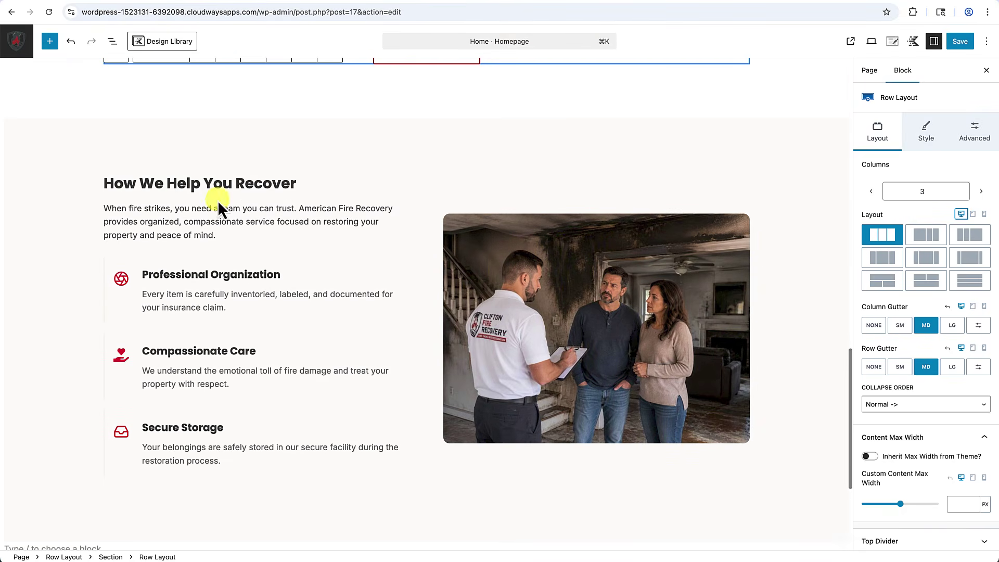
left_click(191, 186)
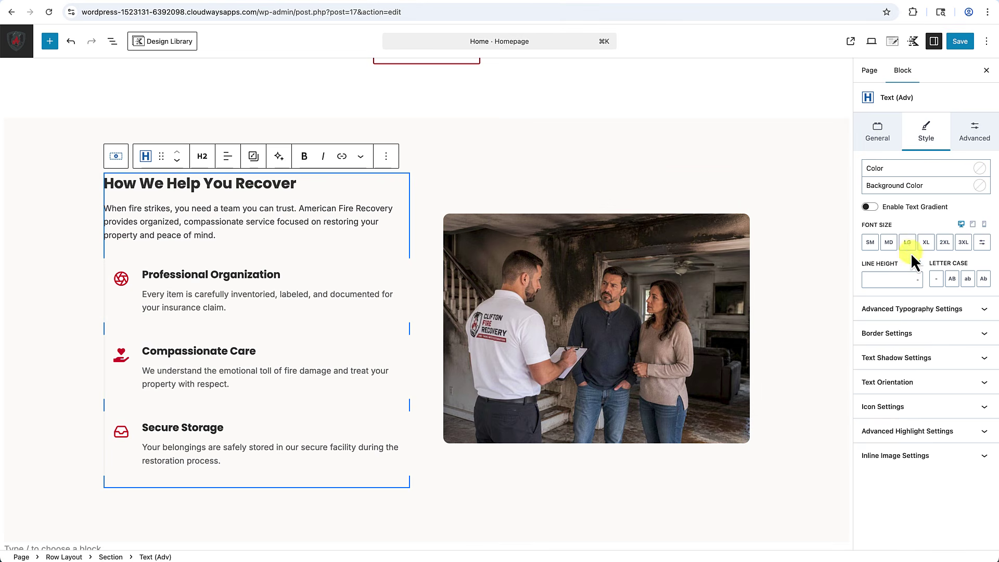
left_click(918, 280)
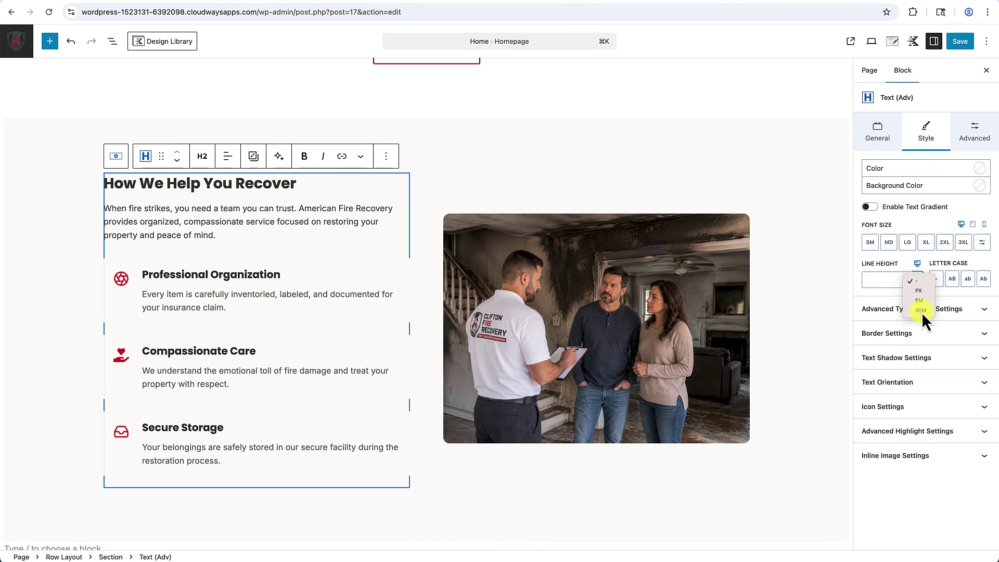
left_click(922, 311)
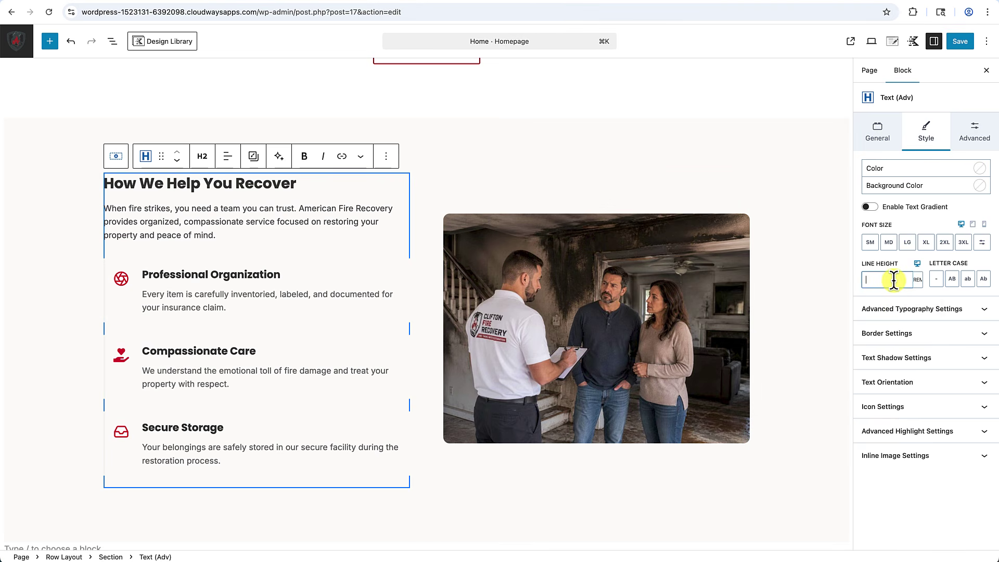
left_click(894, 280)
type("2")
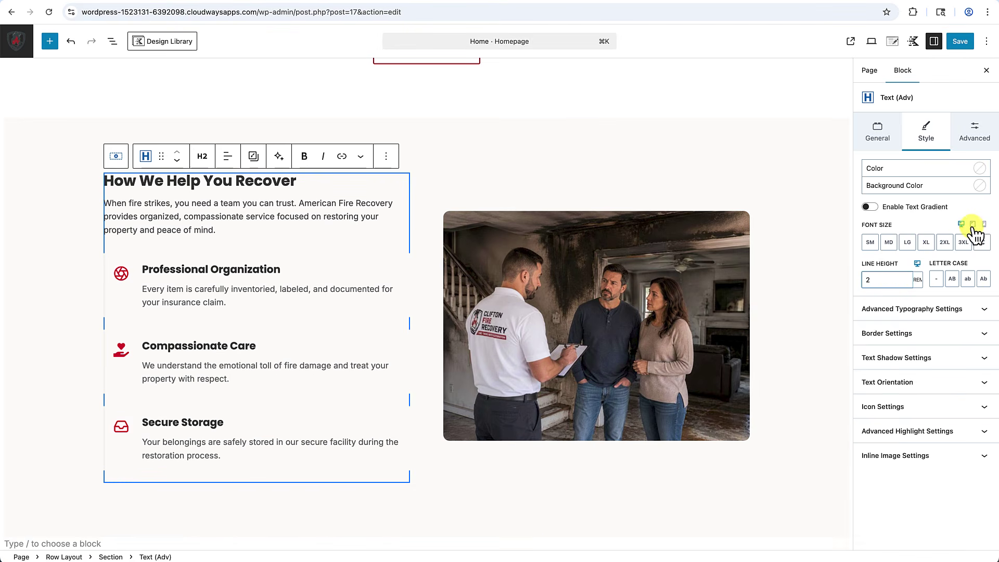
Check the text block at tablet and phone widths, then save the homepage.
left_click(972, 224)
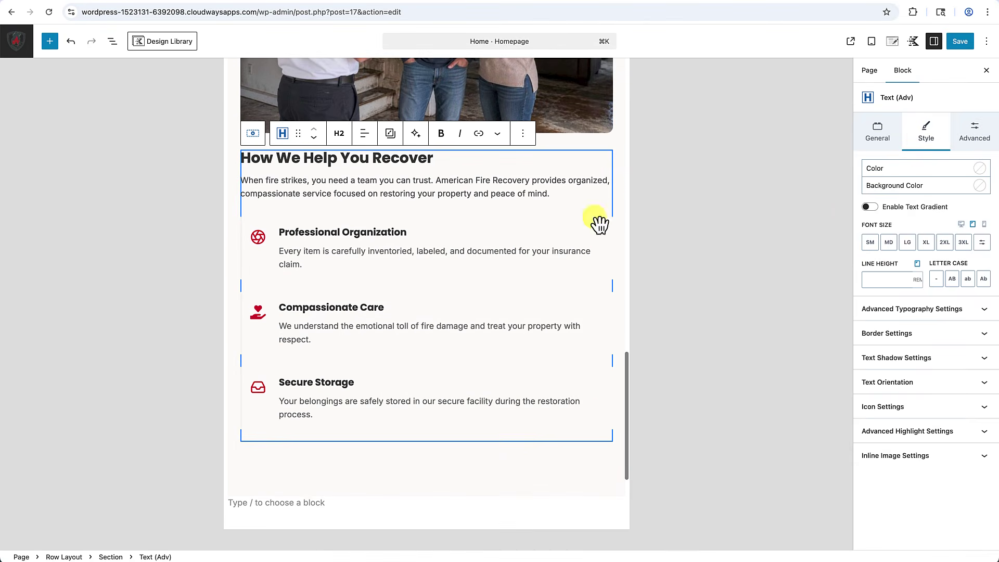
left_click(984, 224)
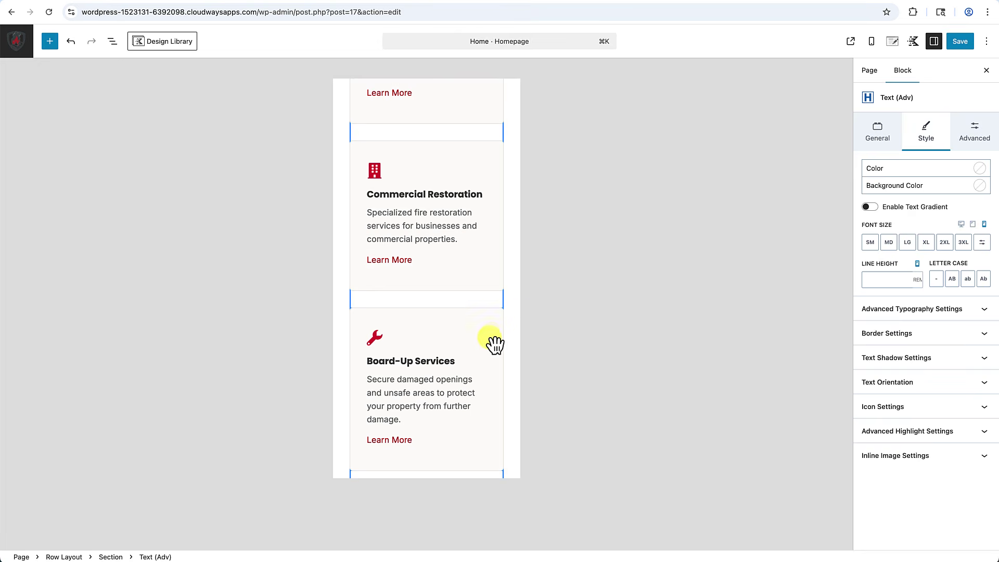
scroll(458, 339, "down", 5)
scroll(418, 339, "down", 3)
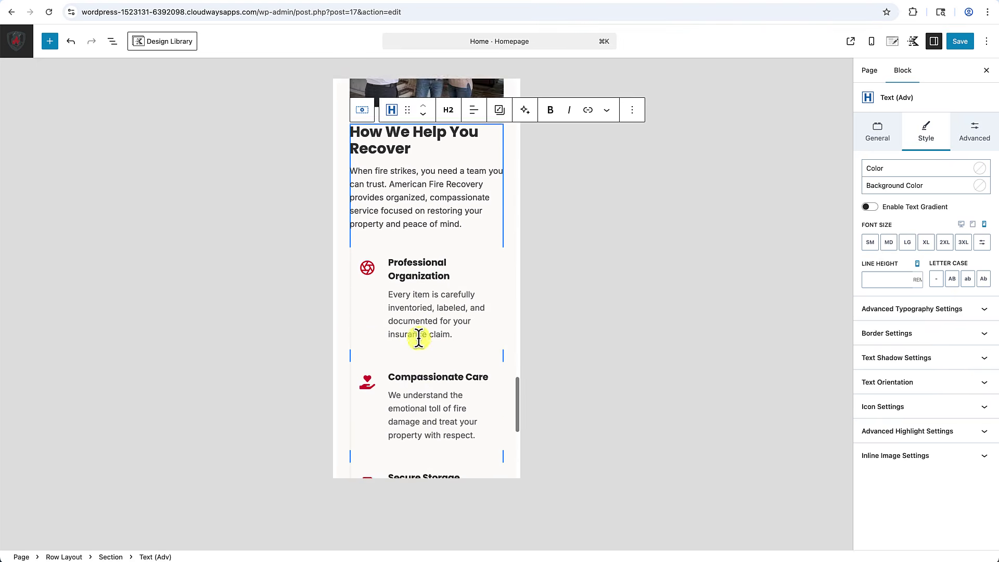
left_click(963, 47)
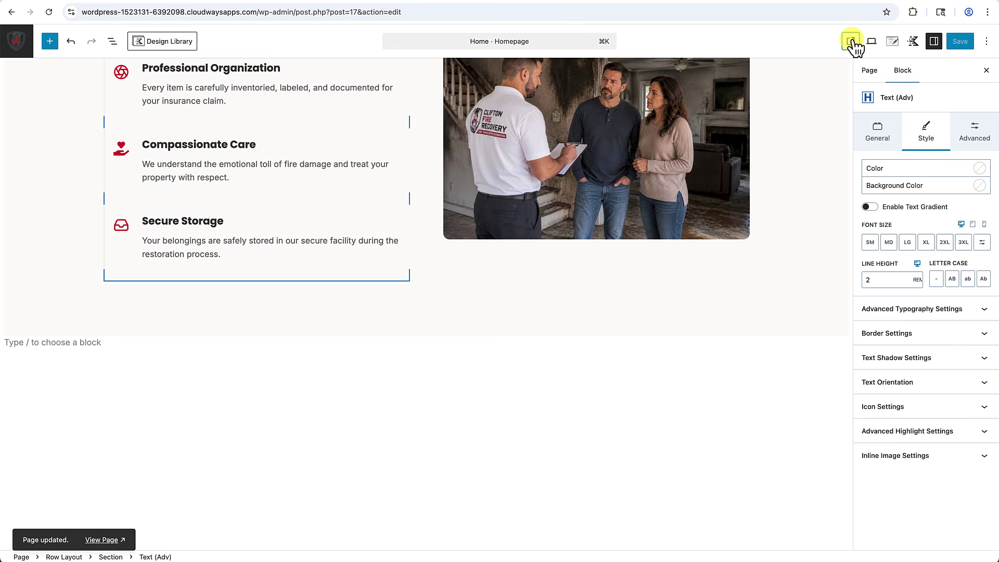
View the saved homepage on the live site, then reopen it in the editor and scroll down.
left_click(851, 41)
scroll(656, 284, "down", 10)
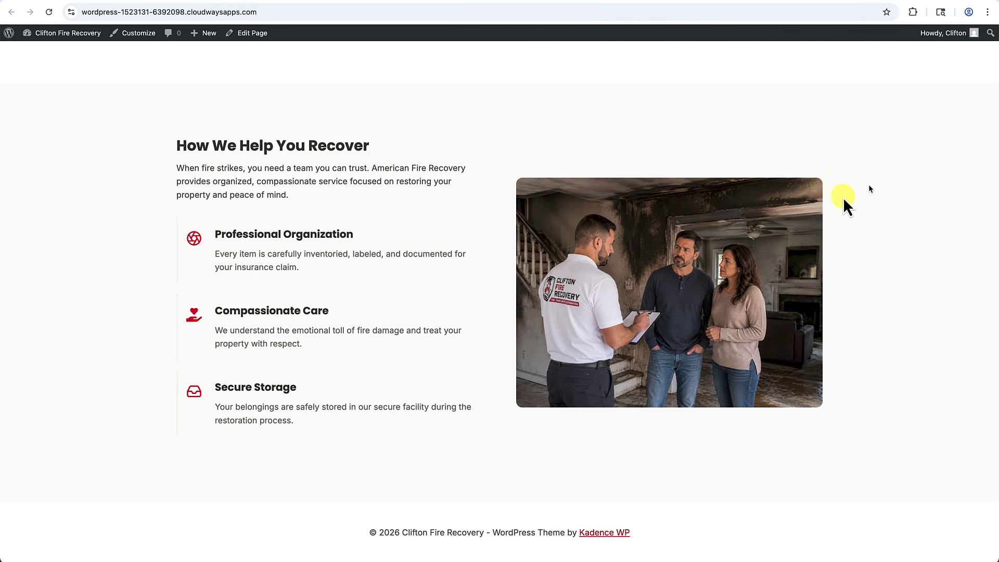
left_click(250, 36)
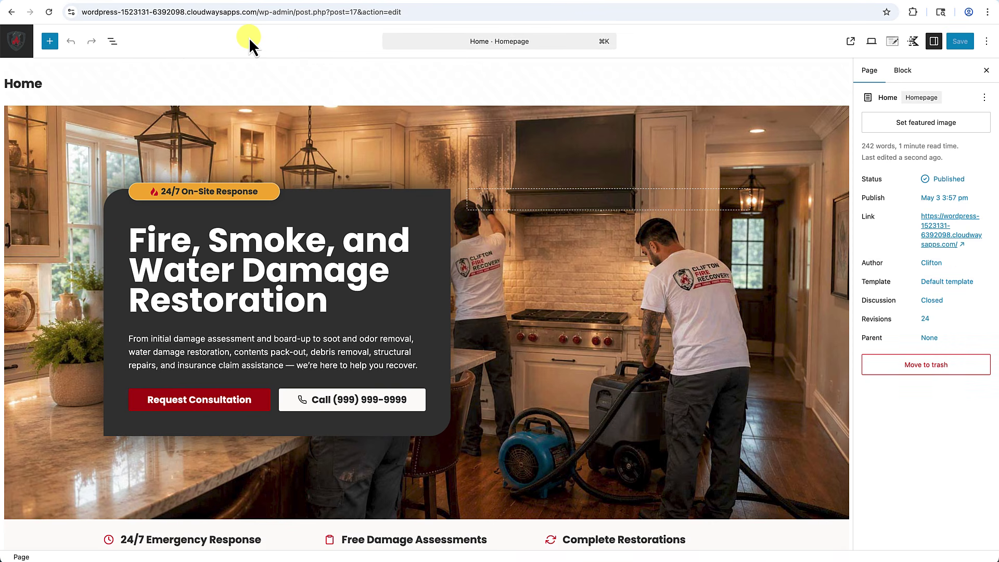
scroll(278, 273, "down", 15)
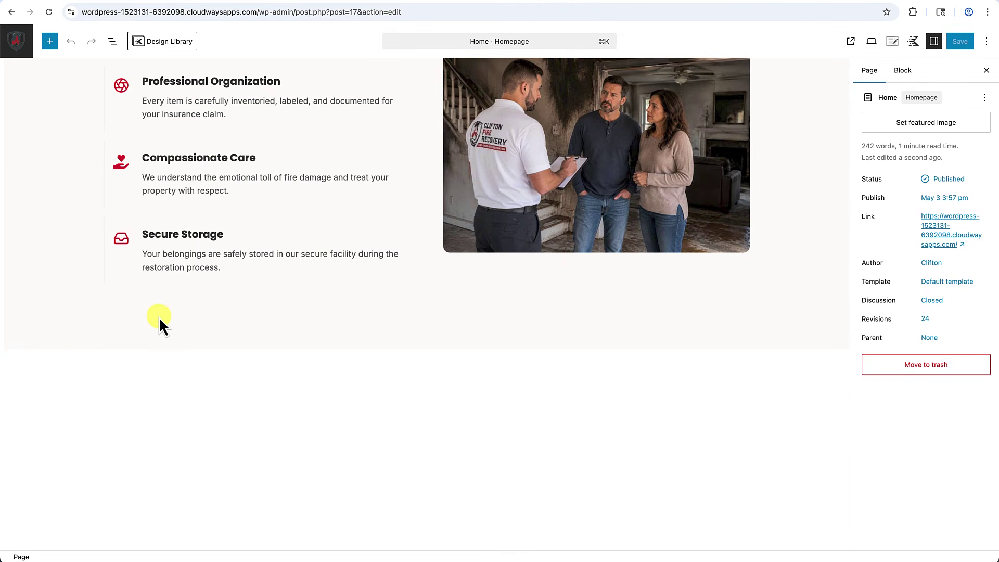
Insert a Row Layout block with two equal columns below the page content.
left_click(81, 359)
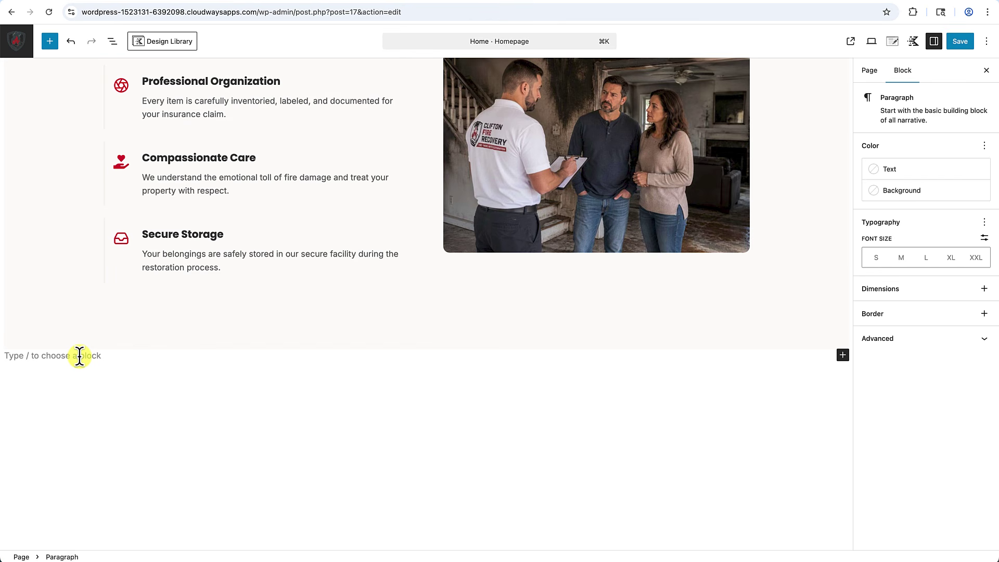
type("/row")
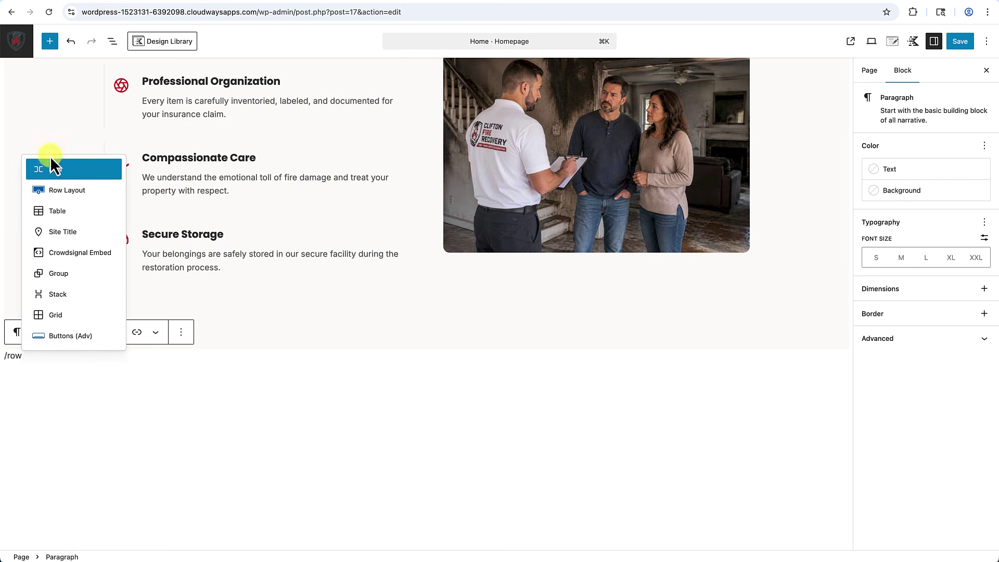
left_click(66, 190)
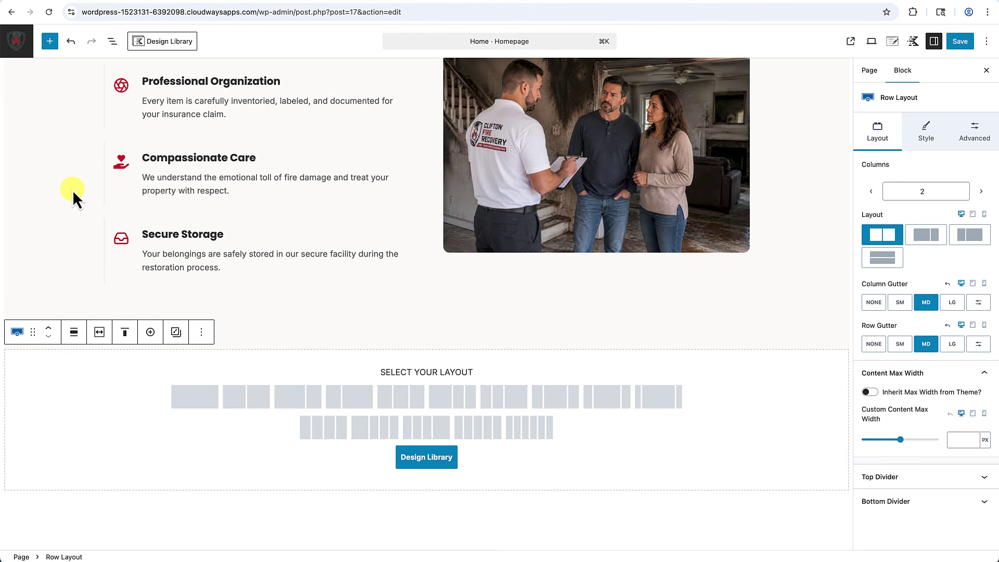
left_click(251, 404)
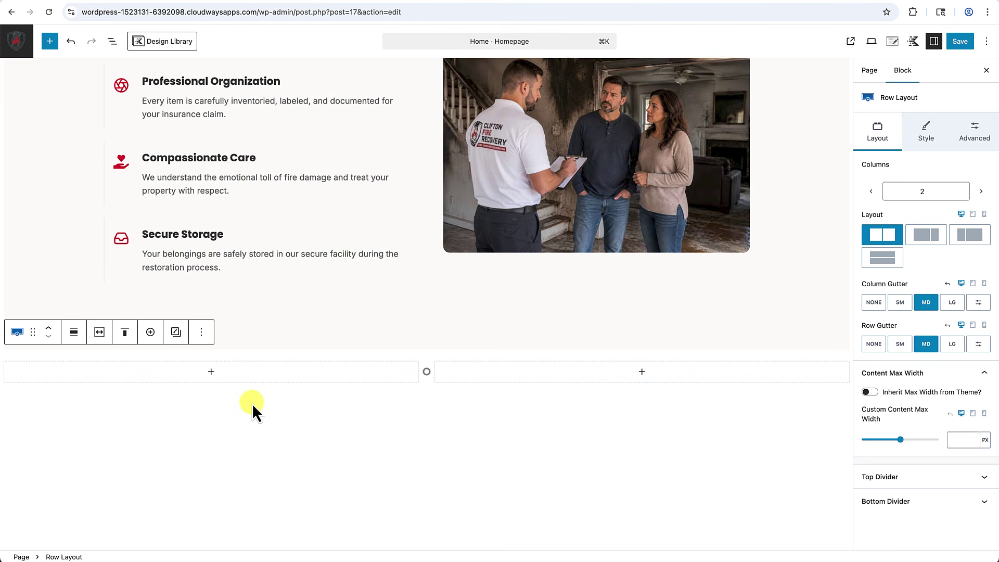
Give the row 3X Large top and Large bottom padding, using the theme content inner width.
left_click_drag(203, 355, 198, 394)
left_click_drag(368, 429, 369, 470)
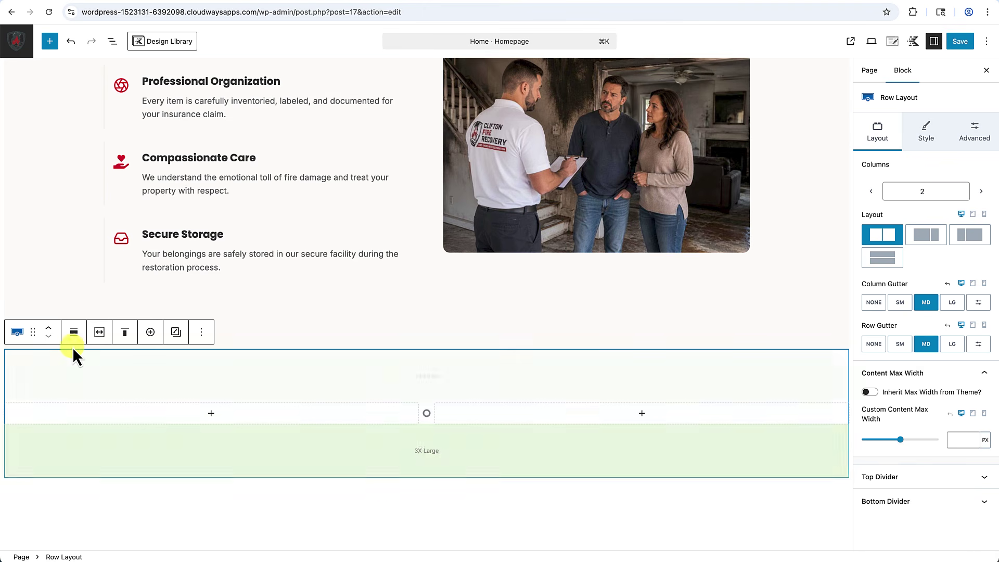
left_click(102, 339)
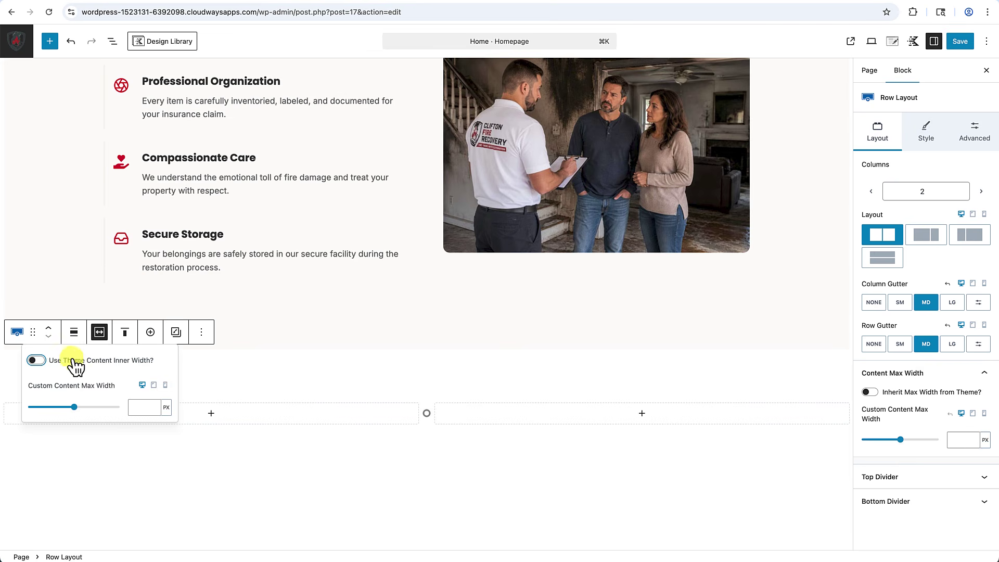
left_click(41, 362)
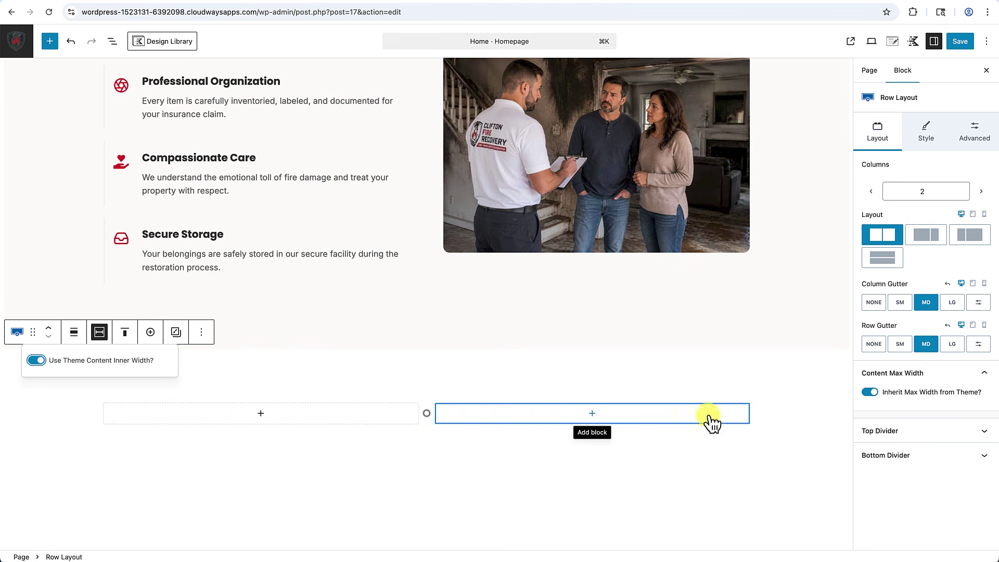
left_click(417, 473)
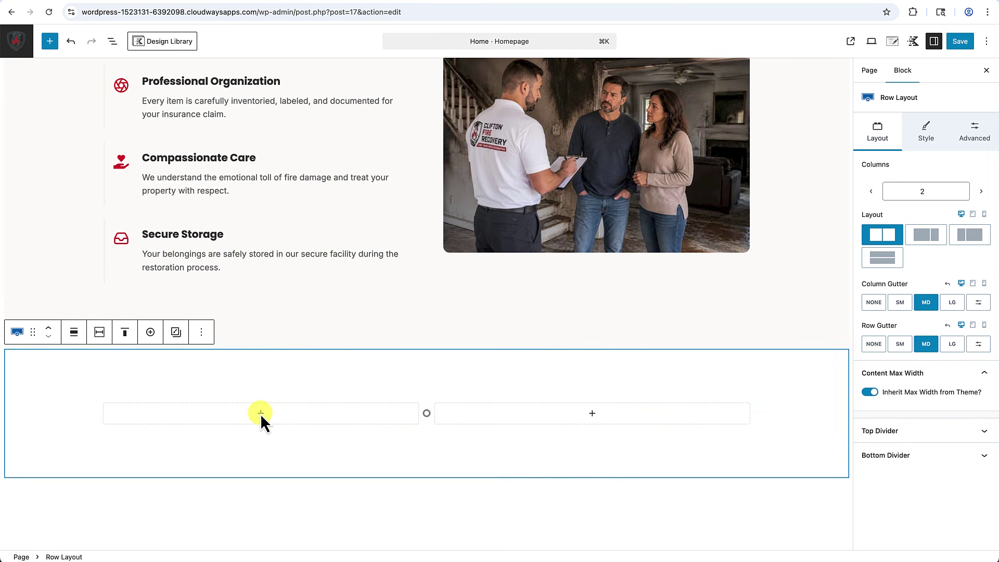
left_click(261, 414)
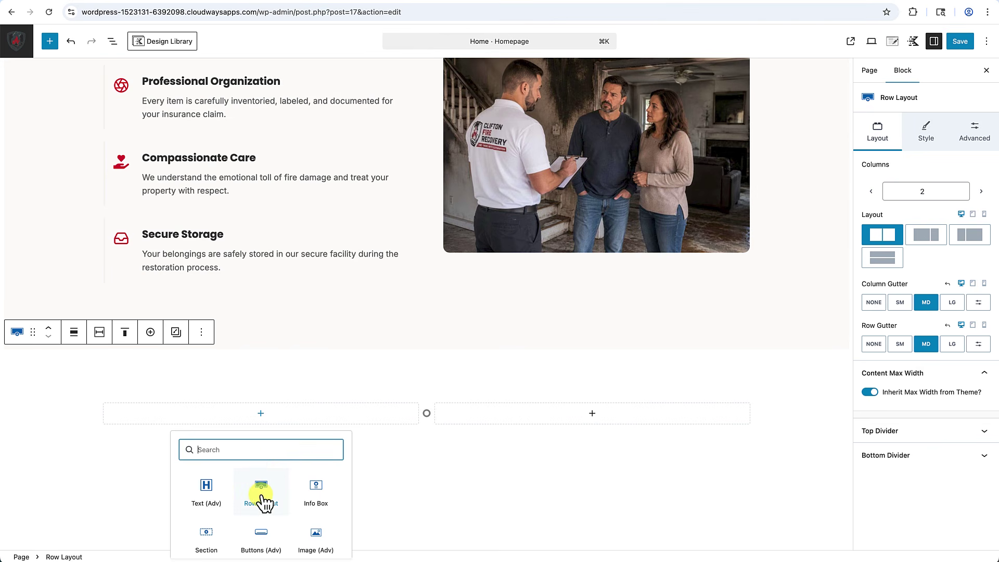
Add an advanced image block in the left column with the uploaded CFR-Soot-Removal.jpg photo.
left_click(326, 536)
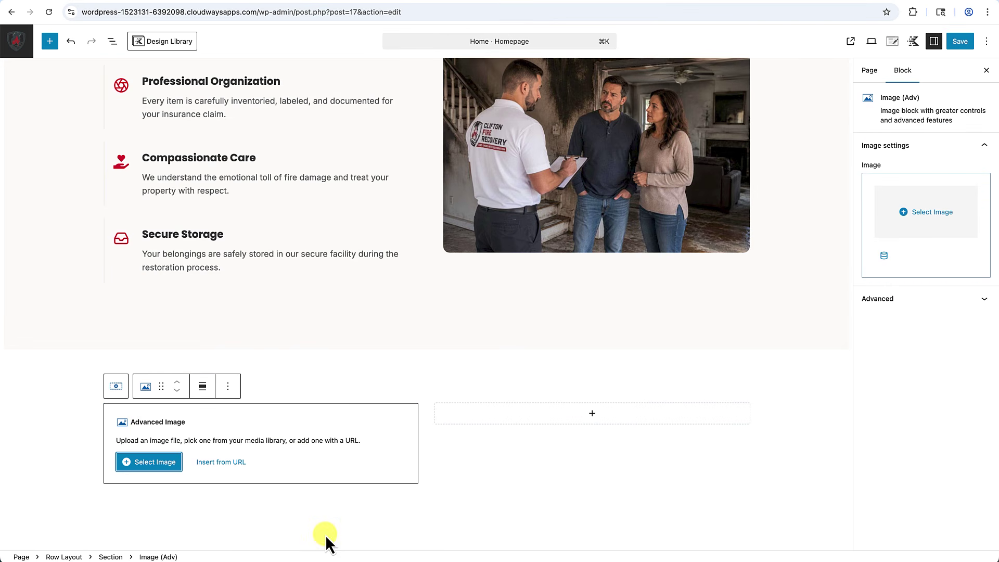
scroll(326, 535, "down", 3)
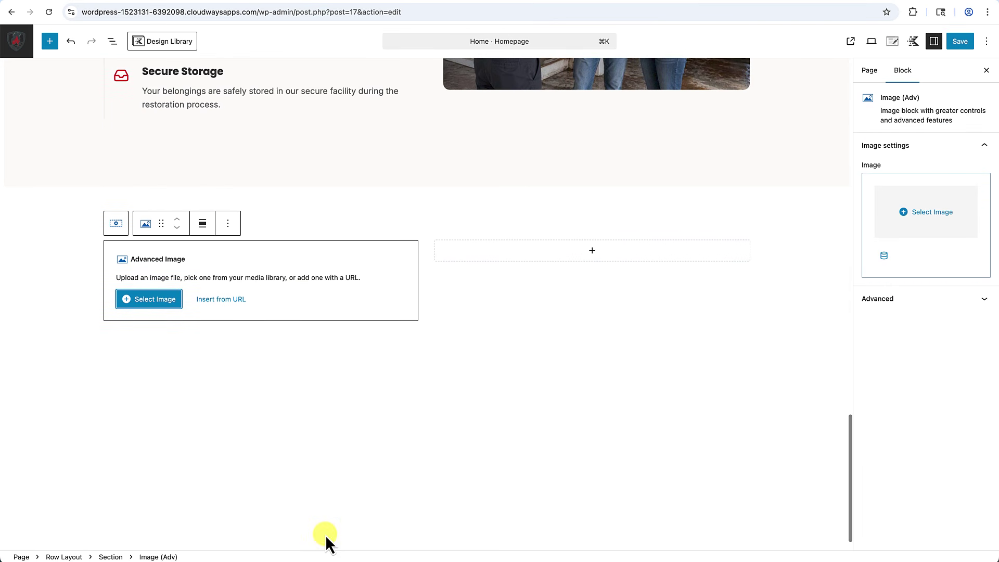
left_click(148, 308)
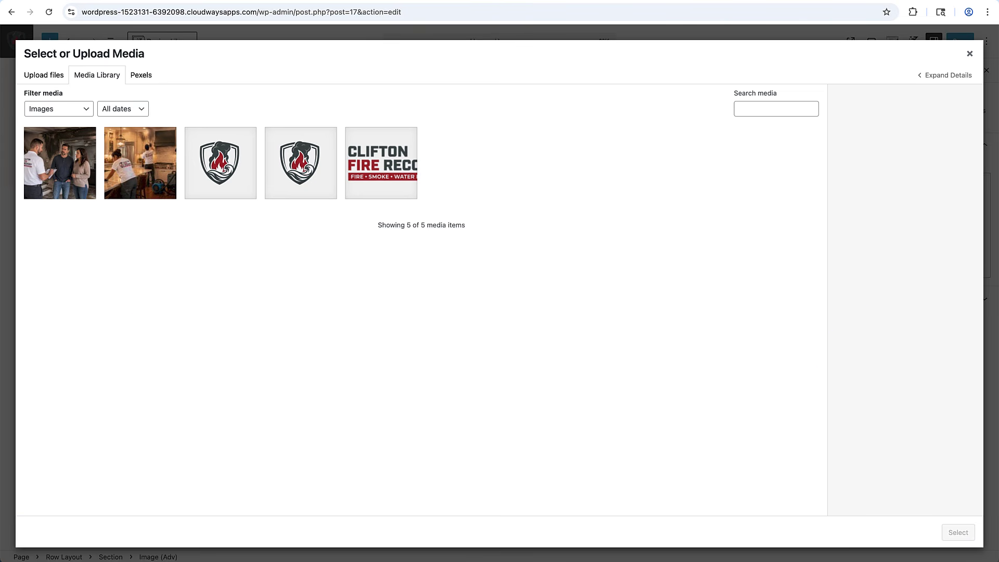
left_click_drag(881, 524, 508, 333)
left_click(957, 533)
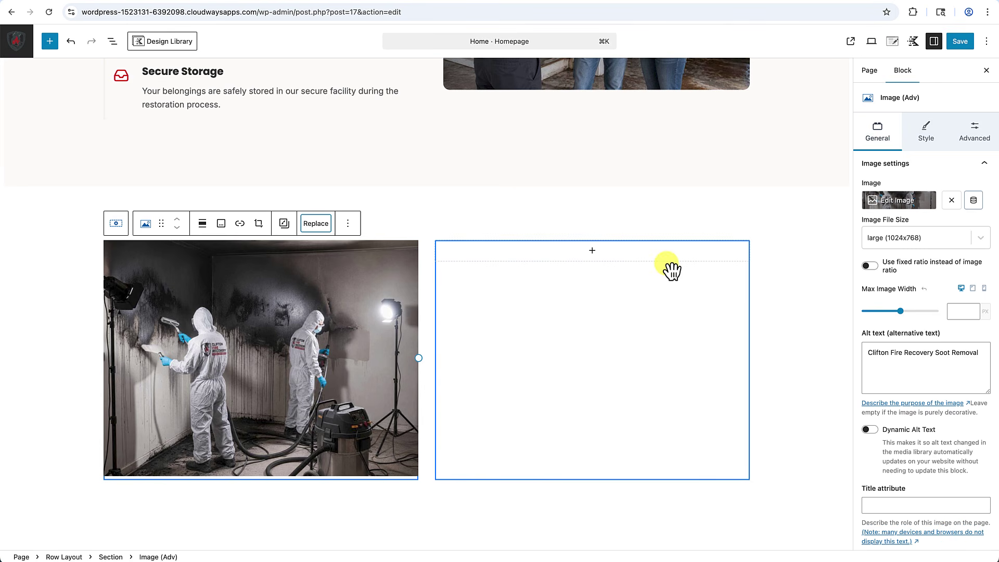
Round all of the image's corners with a 10 px border radius.
left_click(930, 135)
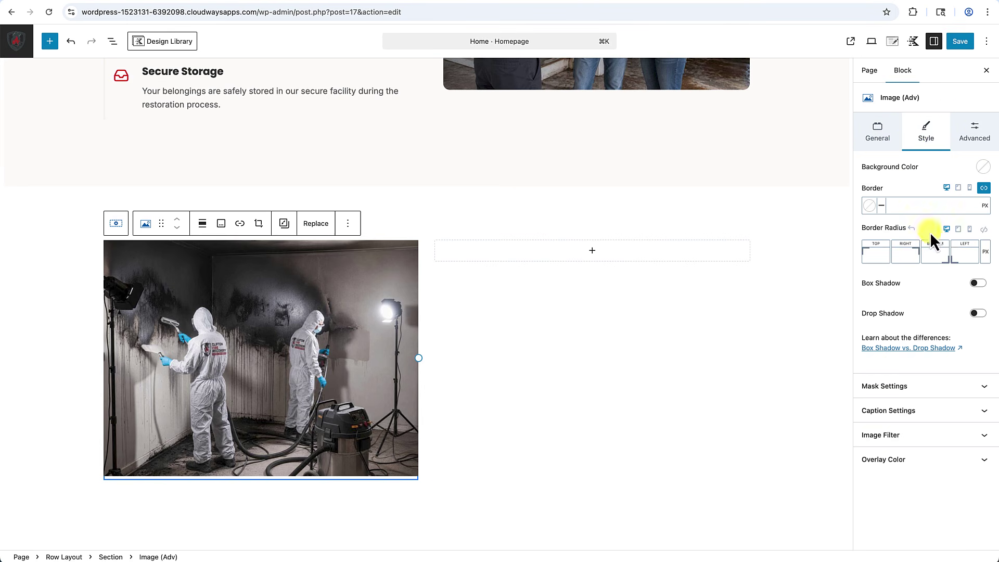
left_click(985, 229)
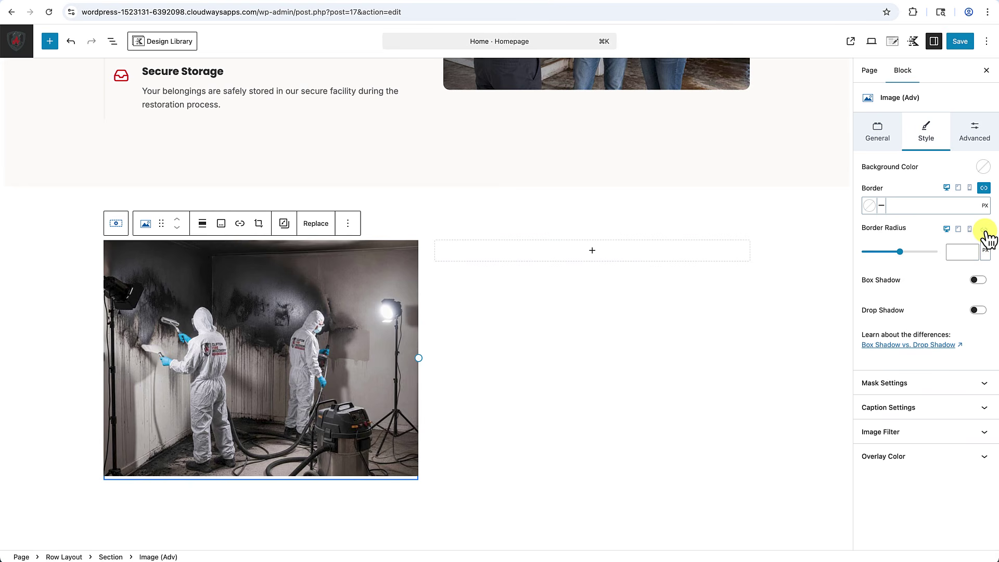
type("10")
left_click(631, 426)
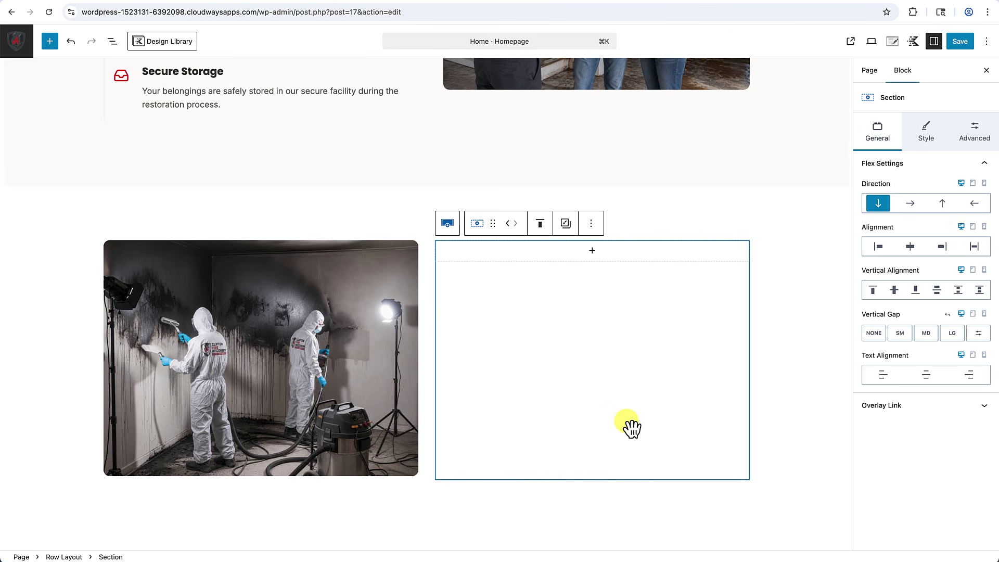
scroll(631, 426, "up", 2)
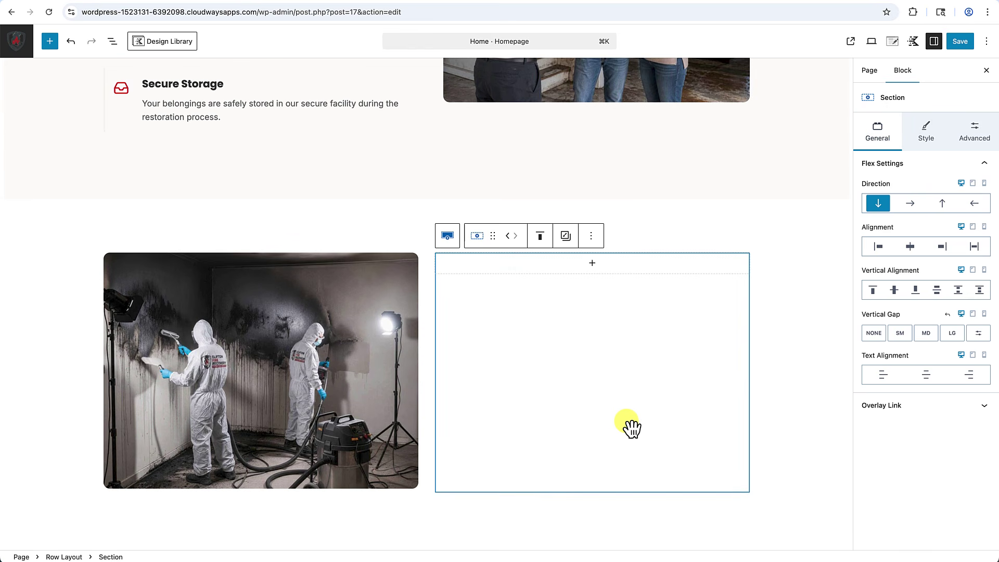
Add an advanced text heading 'Our Restoration Process' in the right column.
left_click(592, 264)
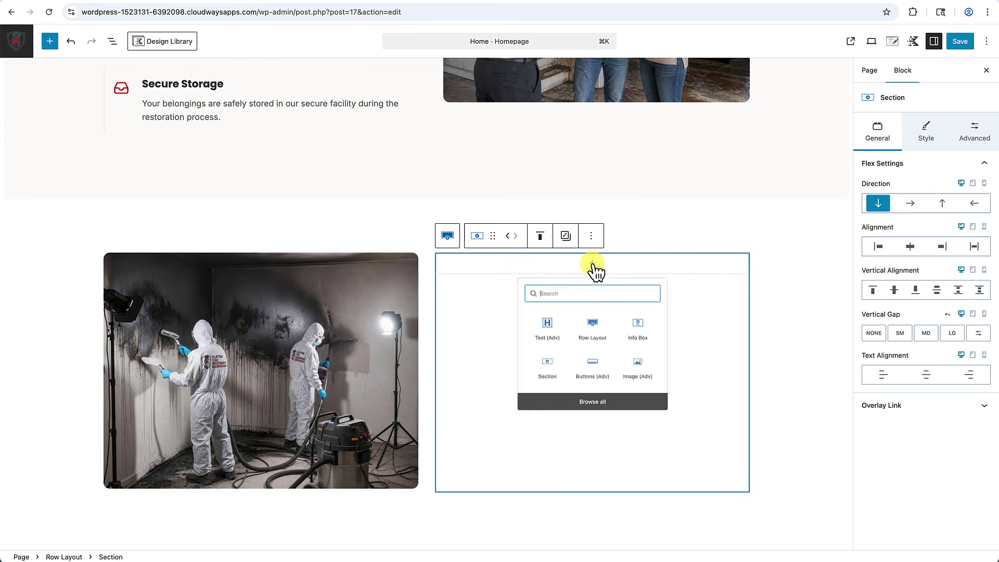
left_click(544, 343)
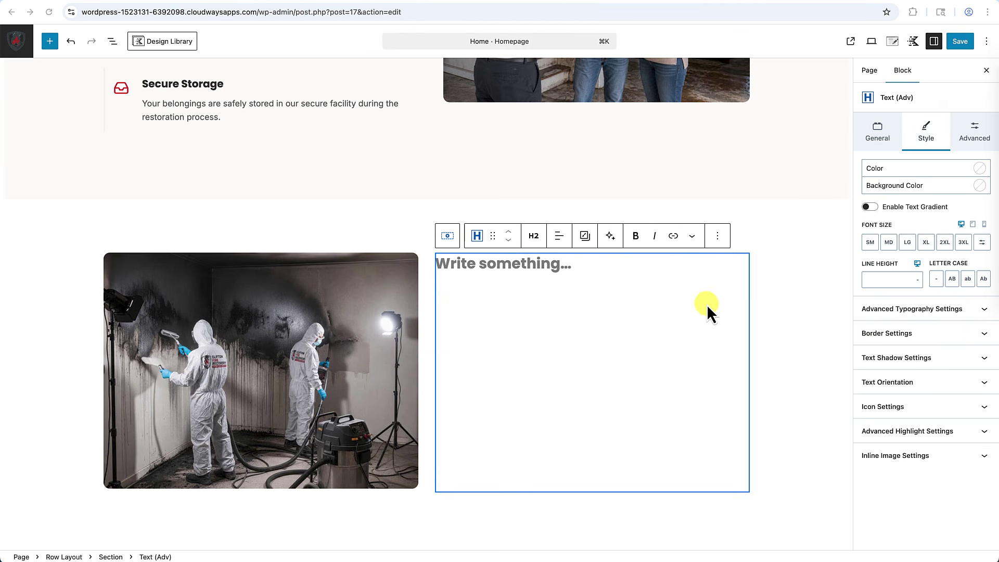
type("Our Restoration Process")
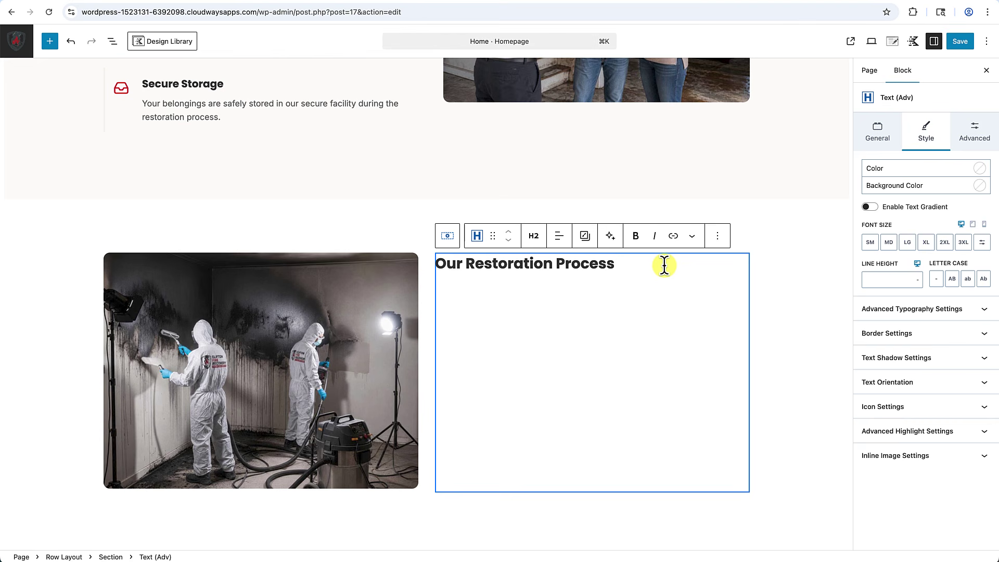
Add a paragraph below with the intro sentence about restoring property efficiently and thoroughly.
key("Return")
type("/text")
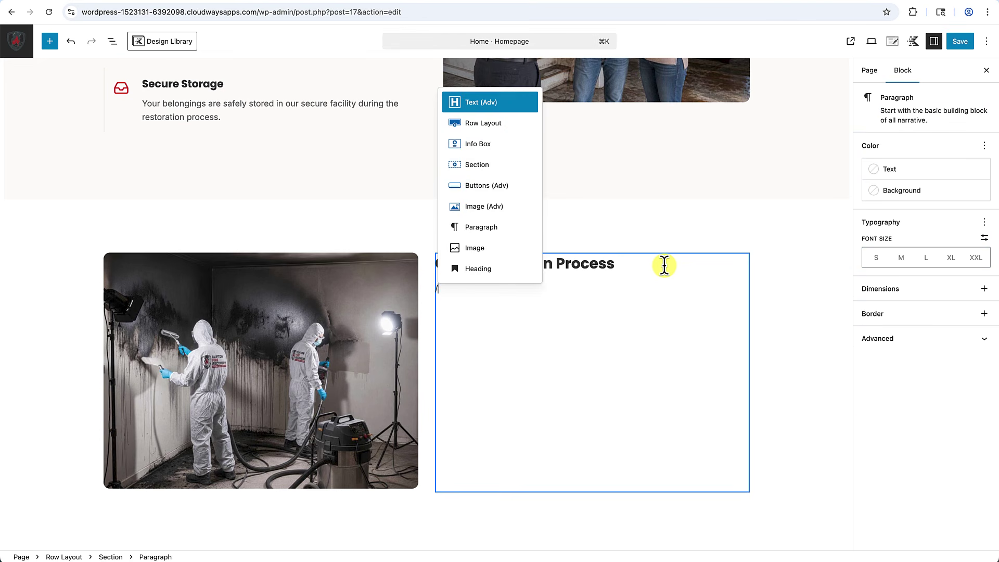
left_click(507, 107)
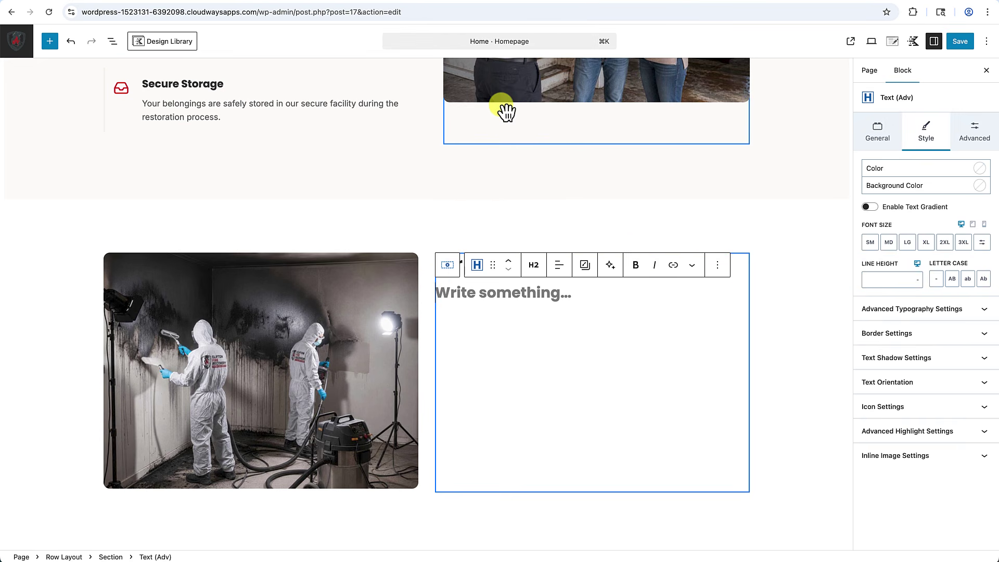
left_click(534, 267)
left_click(552, 445)
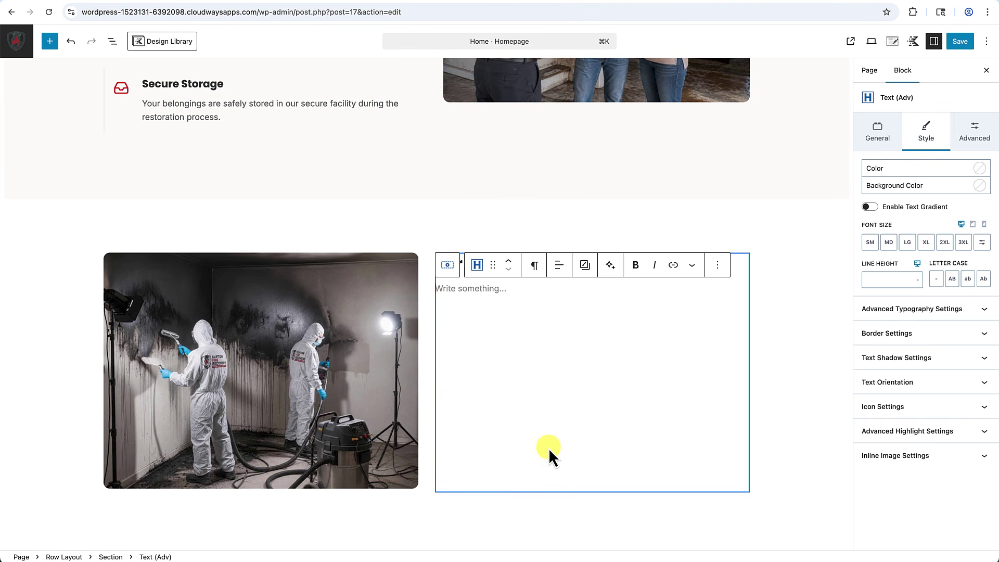
type("We follow a proven process to restore your property efficiently and thoroughly.")
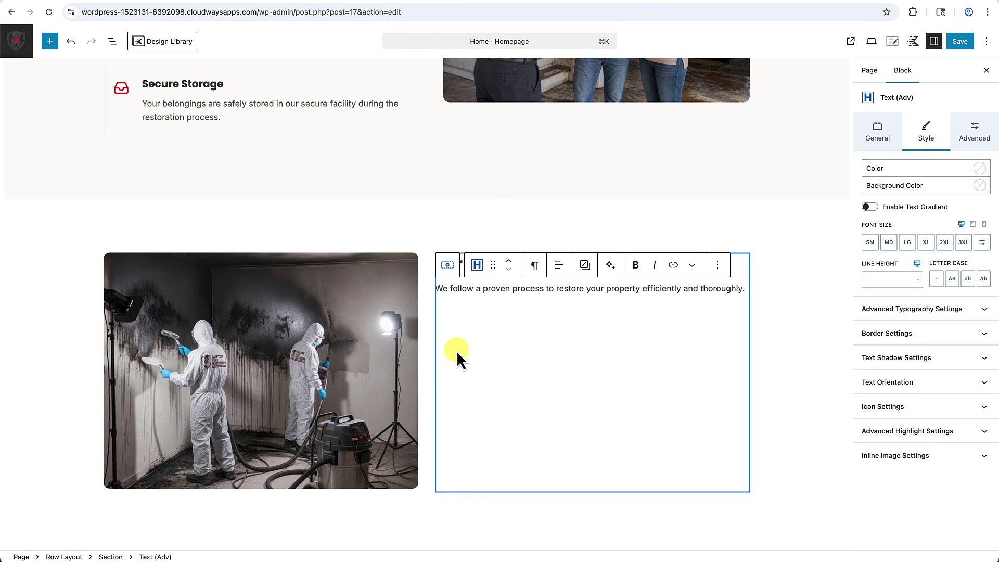
key("Return")
type("/")
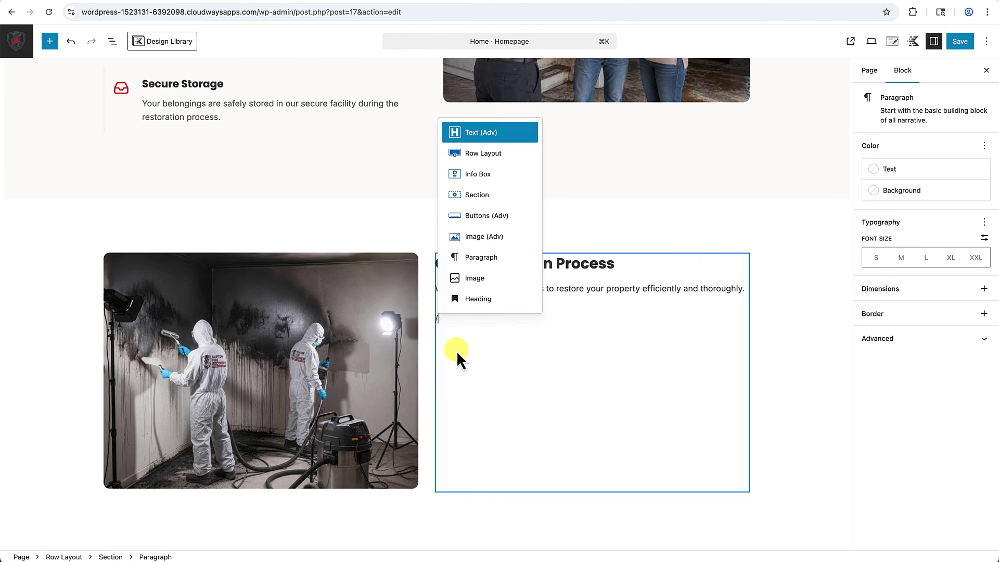
type("icon")
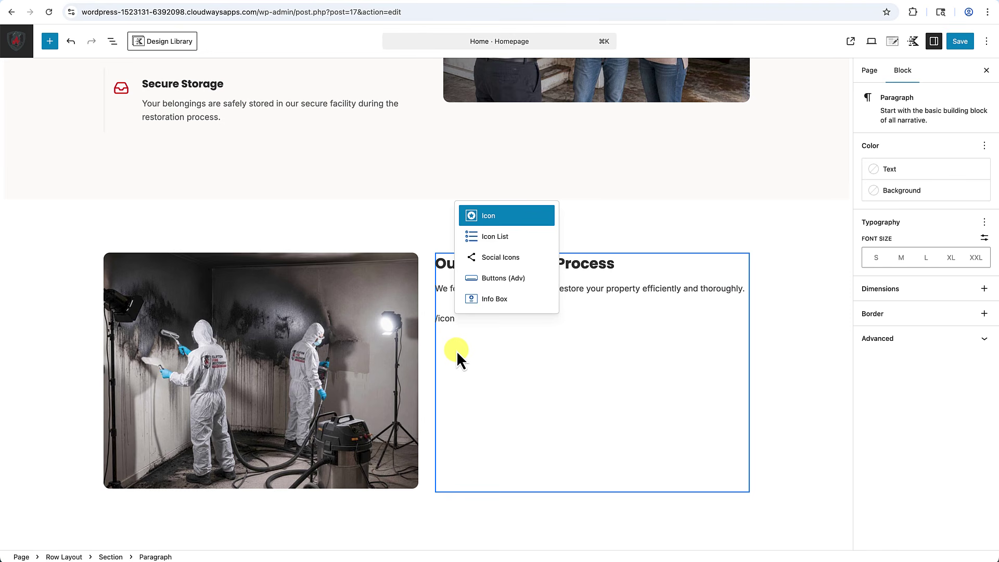
Insert an icon list using the solid clipboard-check icon in the red preset colour.
left_click(497, 239)
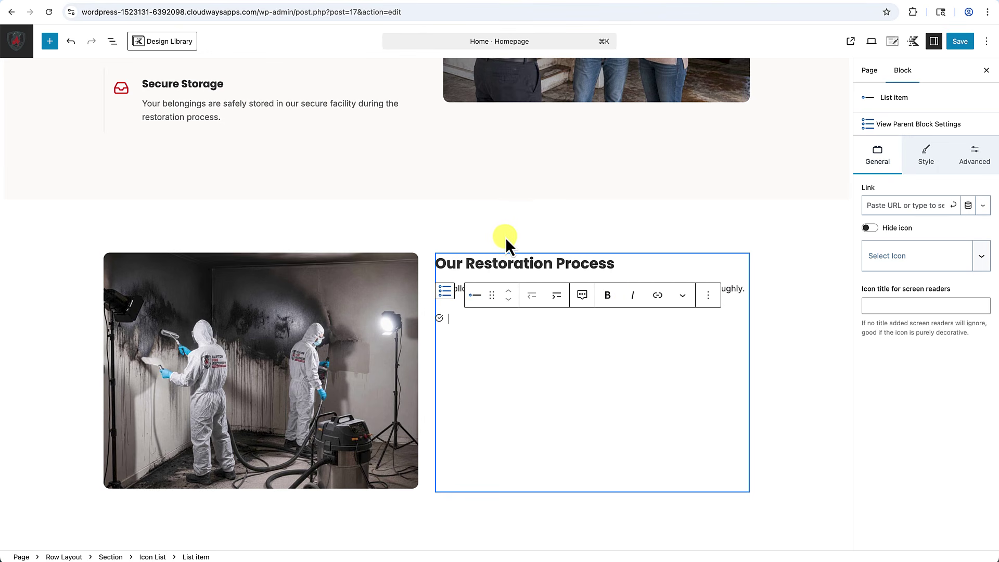
left_click(915, 128)
left_click(915, 127)
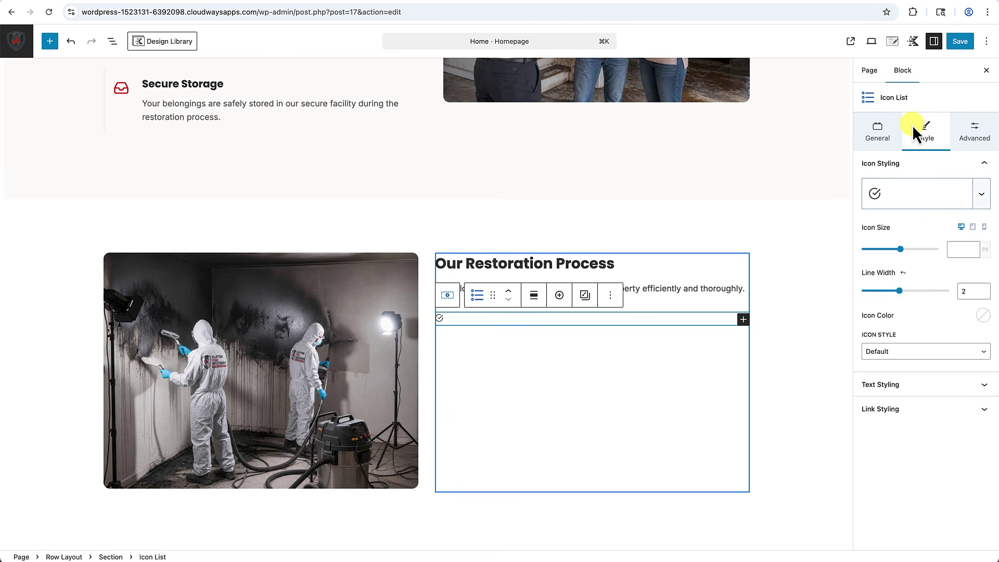
left_click(915, 204)
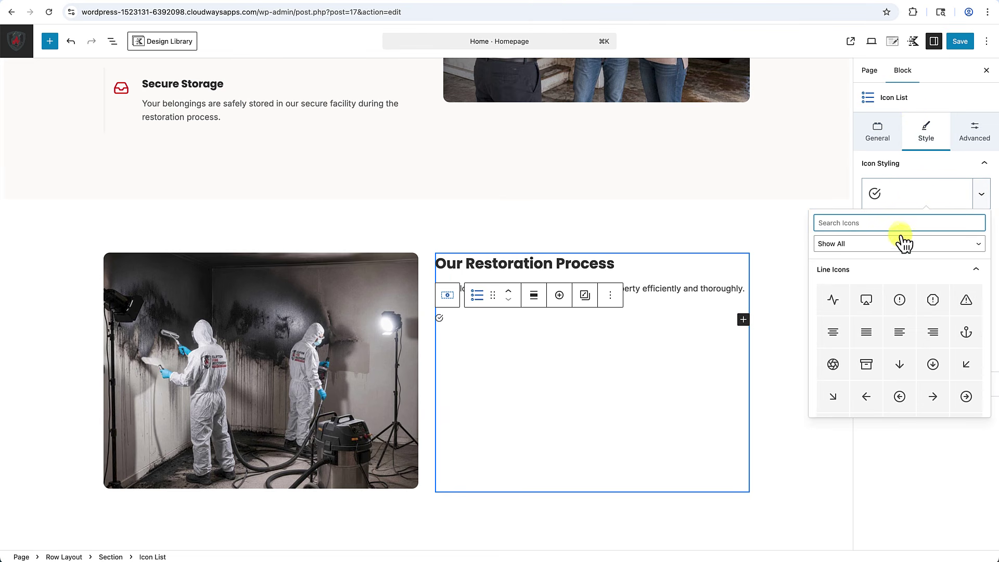
type("chec")
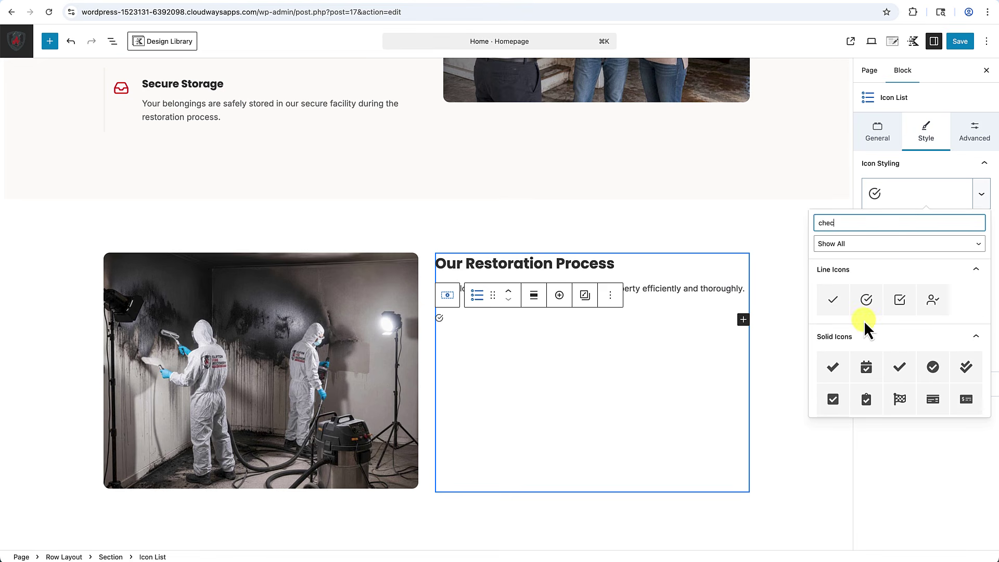
scroll(883, 379, "down", 1)
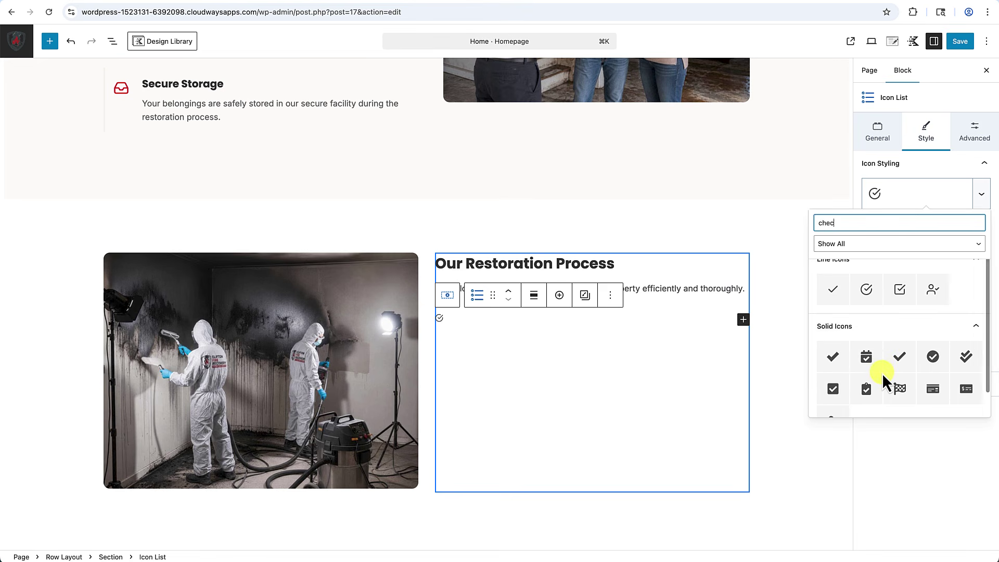
scroll(883, 373, "down", 2)
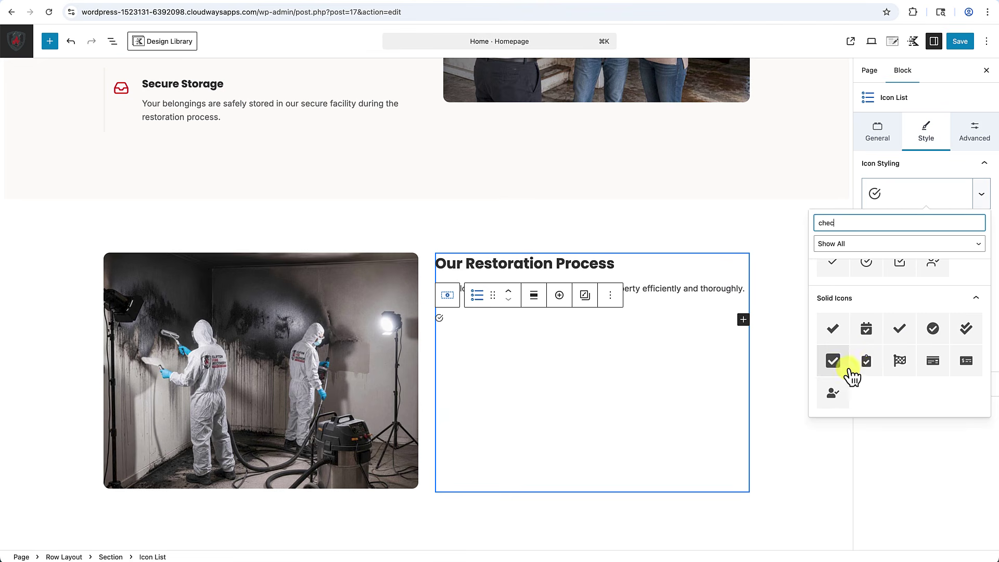
left_click(868, 363)
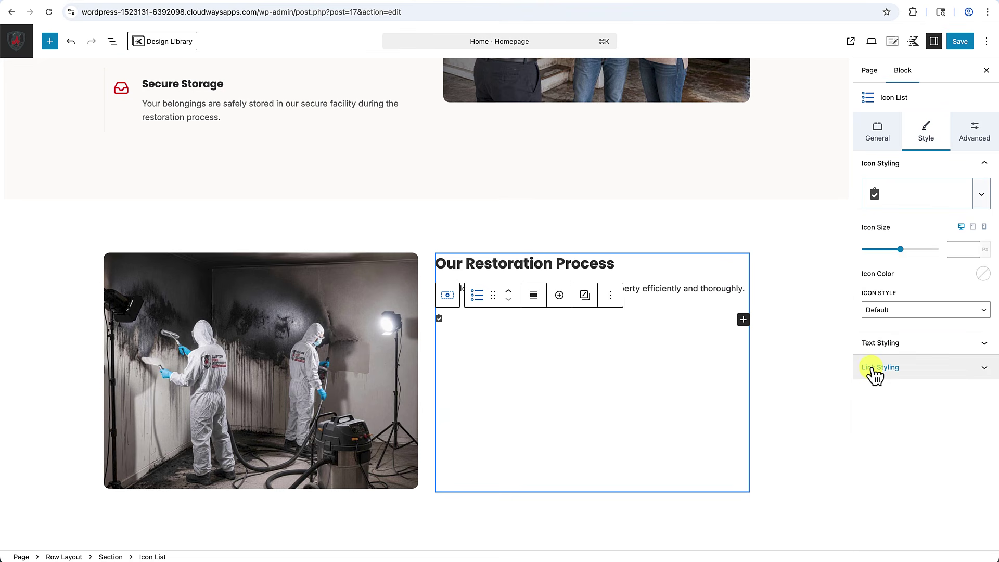
left_click(983, 275)
left_click(854, 237)
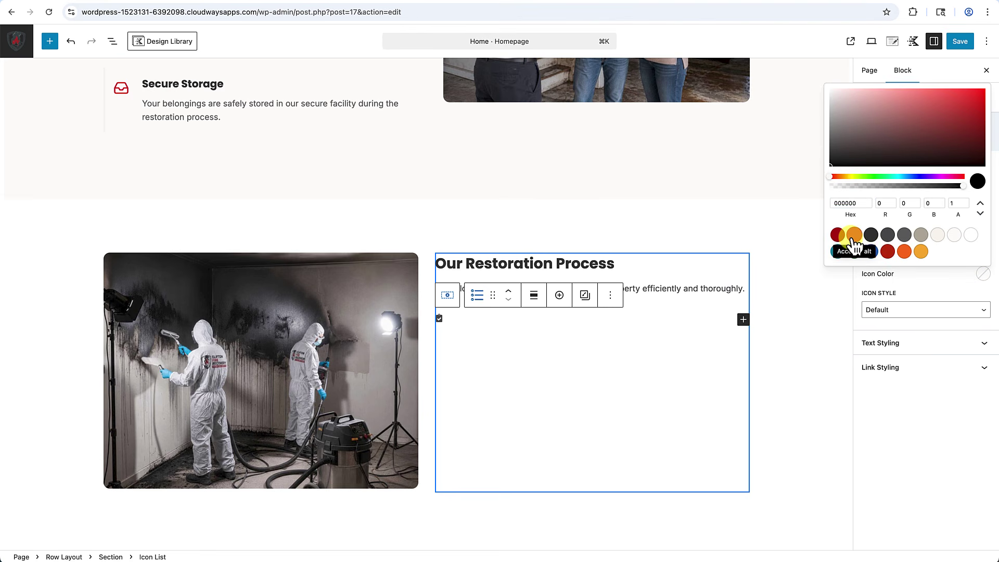
left_click(642, 335)
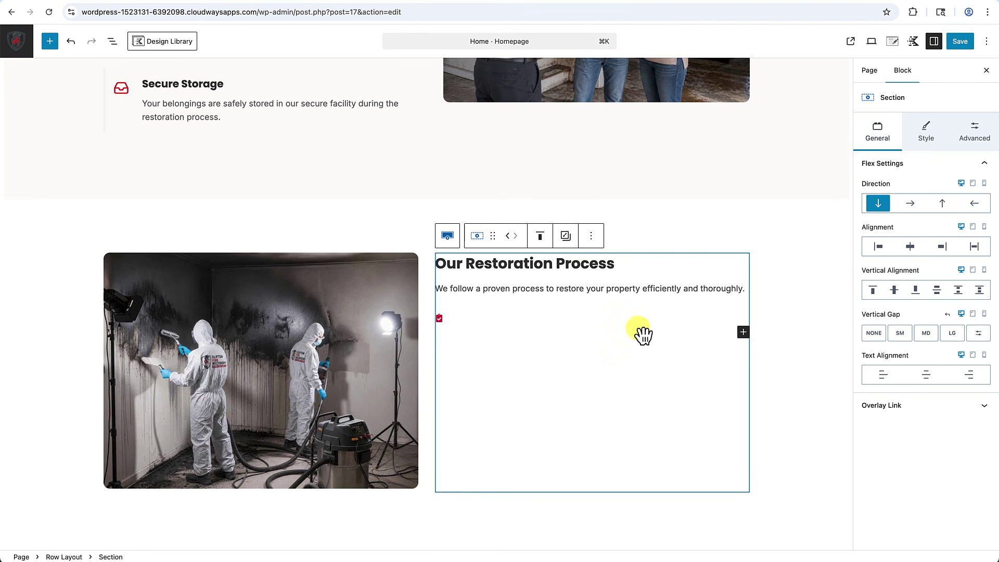
Fill the list with the restoration steps, Step 1 through Step 7.
left_click(464, 317)
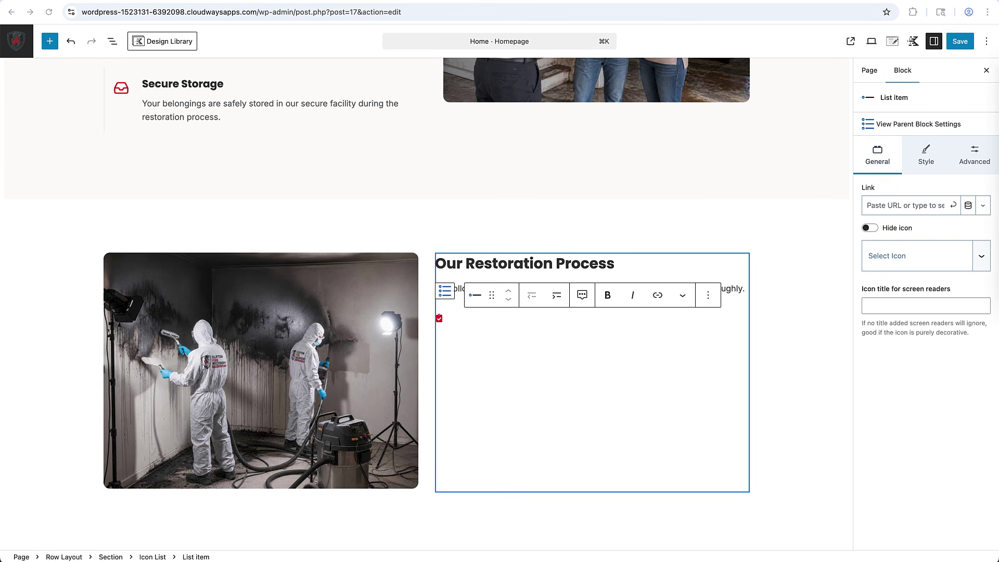
type("Initial damage assessment")
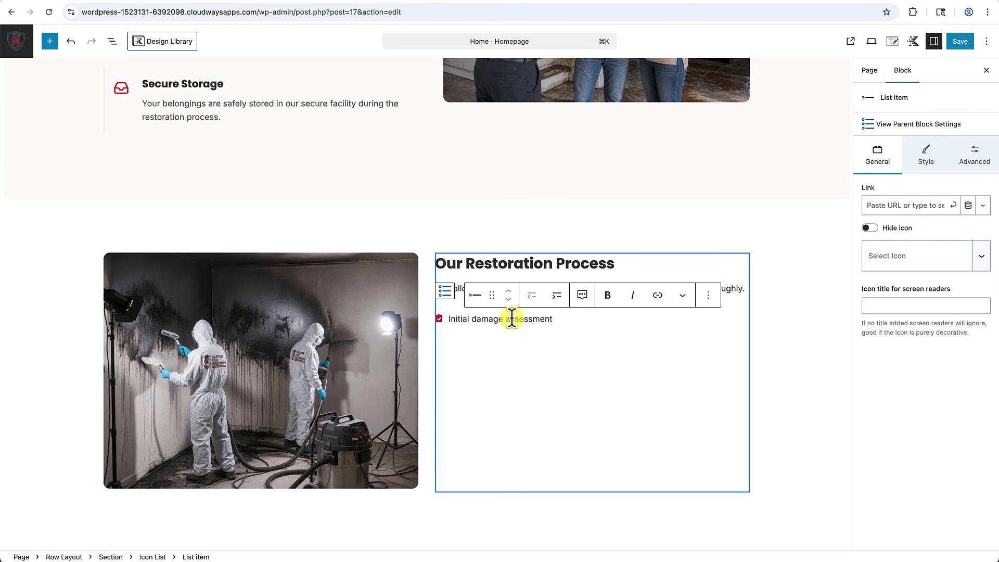
key("Return")
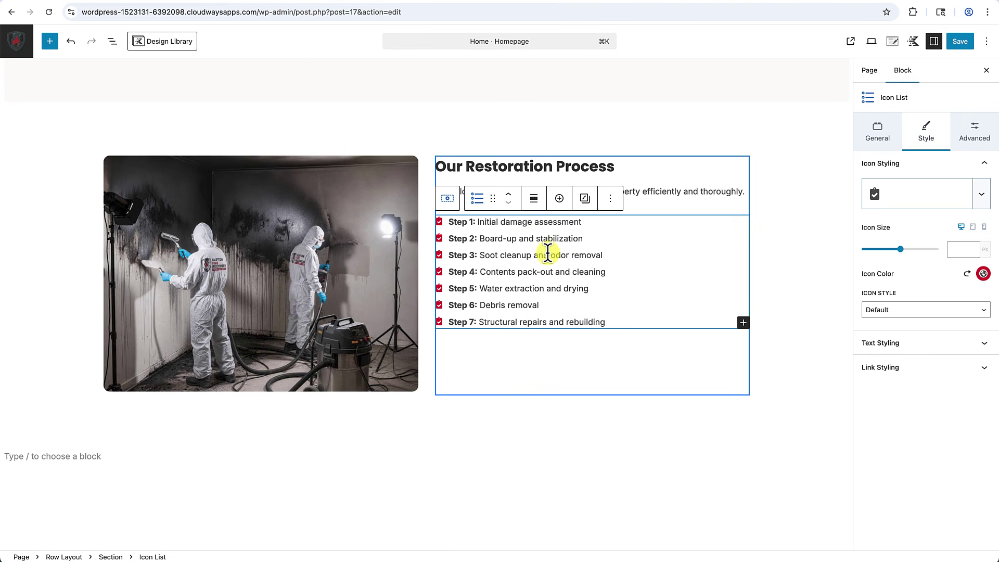
scroll(548, 256, "up", 1)
left_click(773, 193)
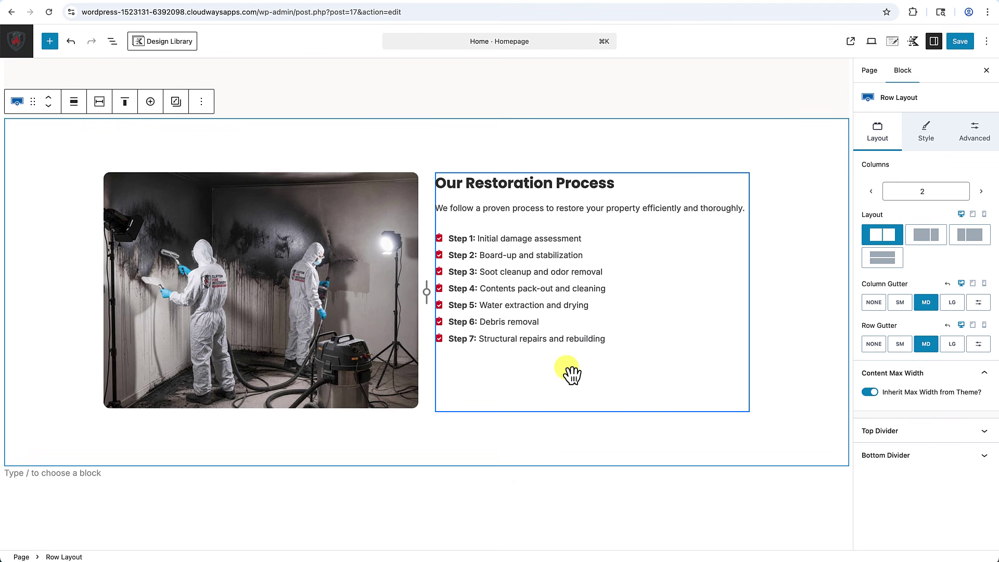
Scroll up to the hero and select its Request Consultation button.
scroll(567, 373, "up", 5)
scroll(567, 368, "up", 15)
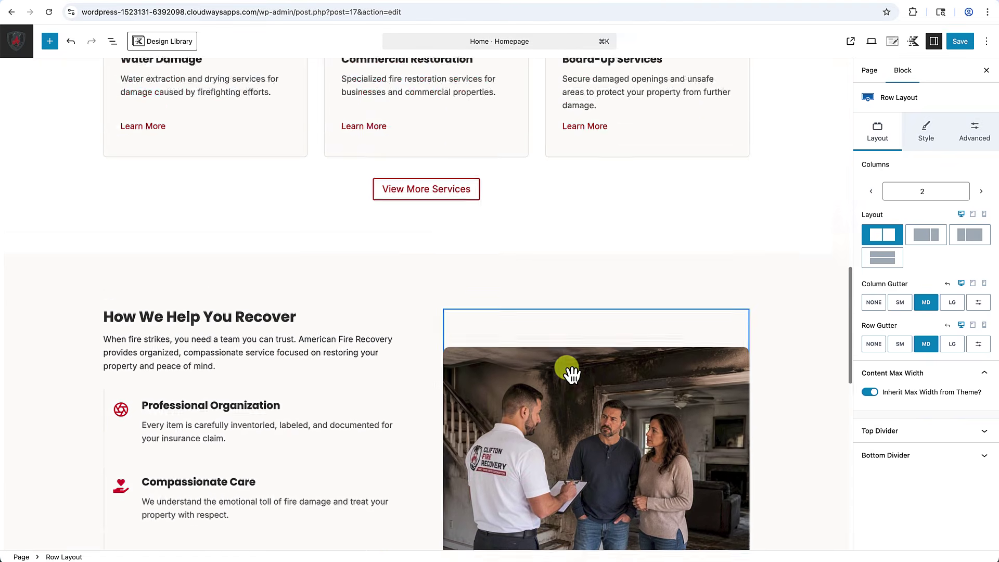
scroll(572, 373, "up", 8)
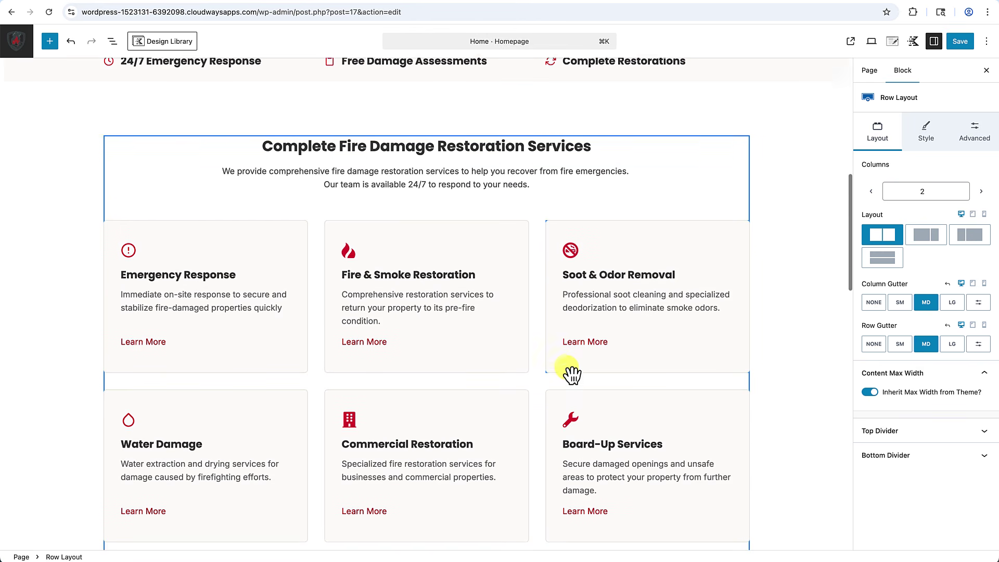
scroll(566, 367, "up", 2)
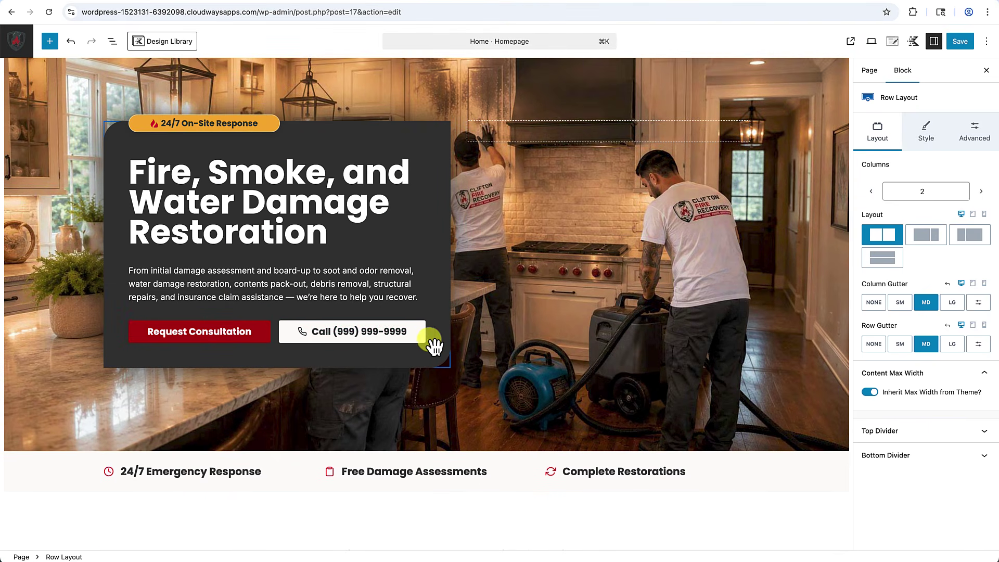
scroll(419, 373, "up", 1)
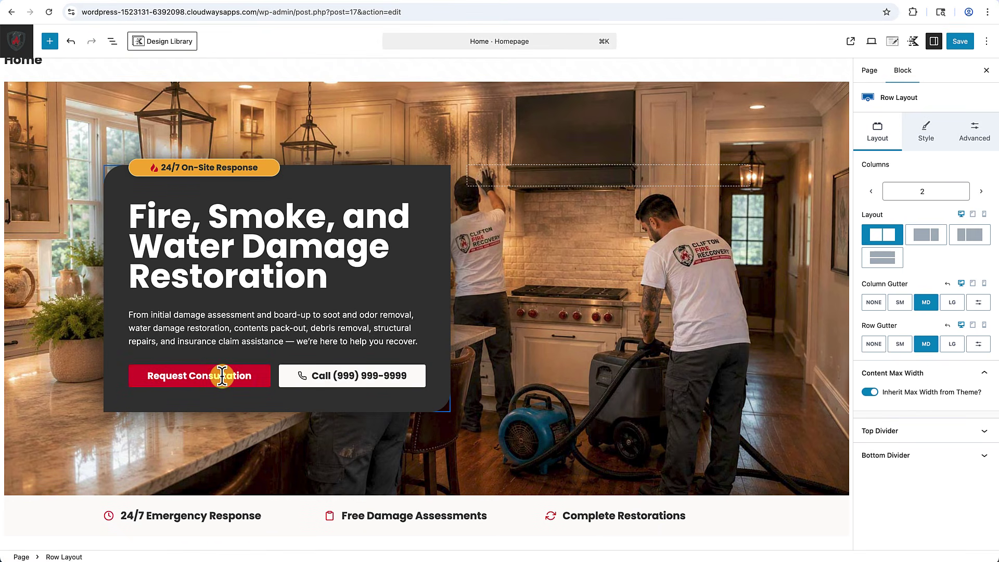
left_click(243, 376)
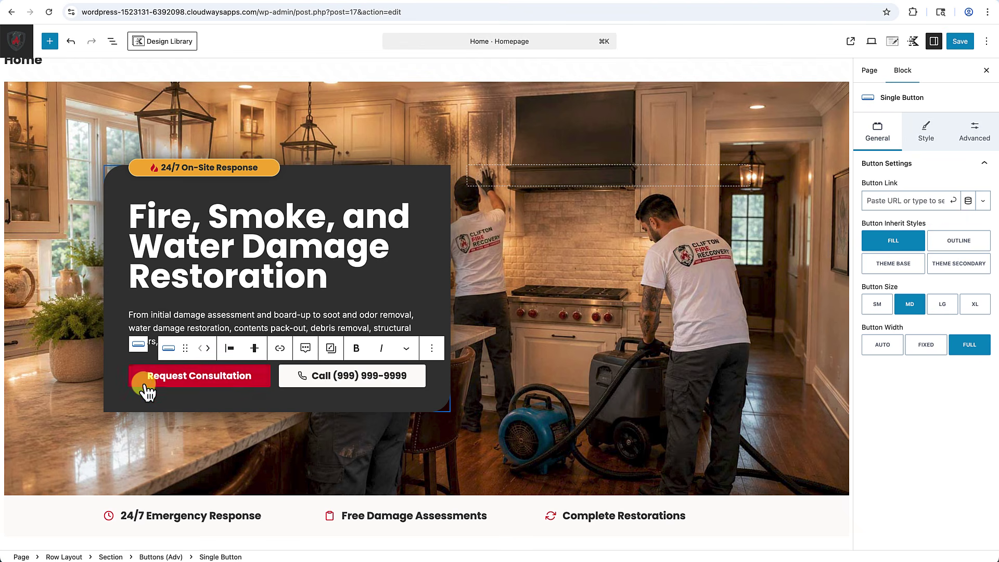
left_click(127, 384)
left_click(130, 384)
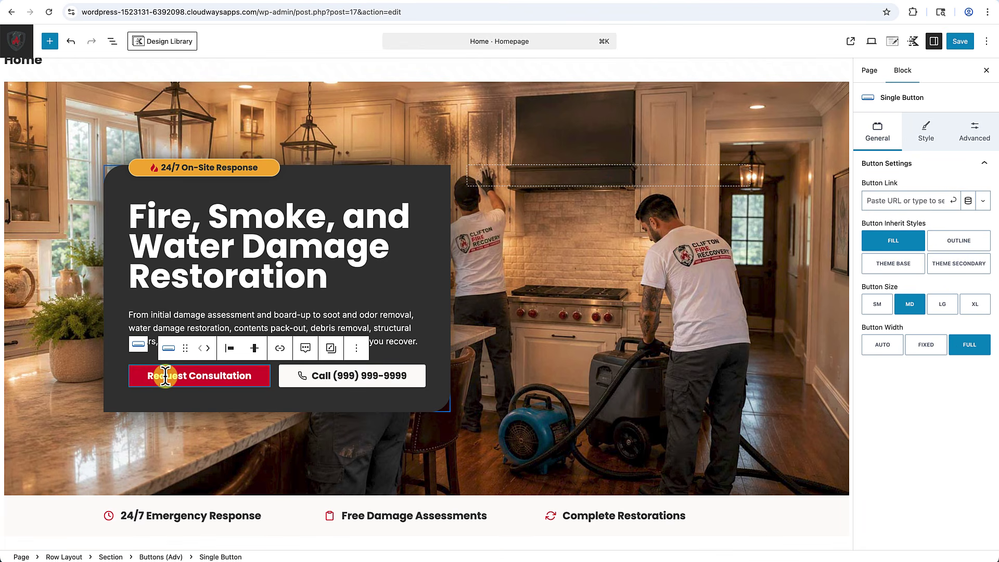
Select the parent Buttons (Adv) block in List View and copy it.
left_click(112, 41)
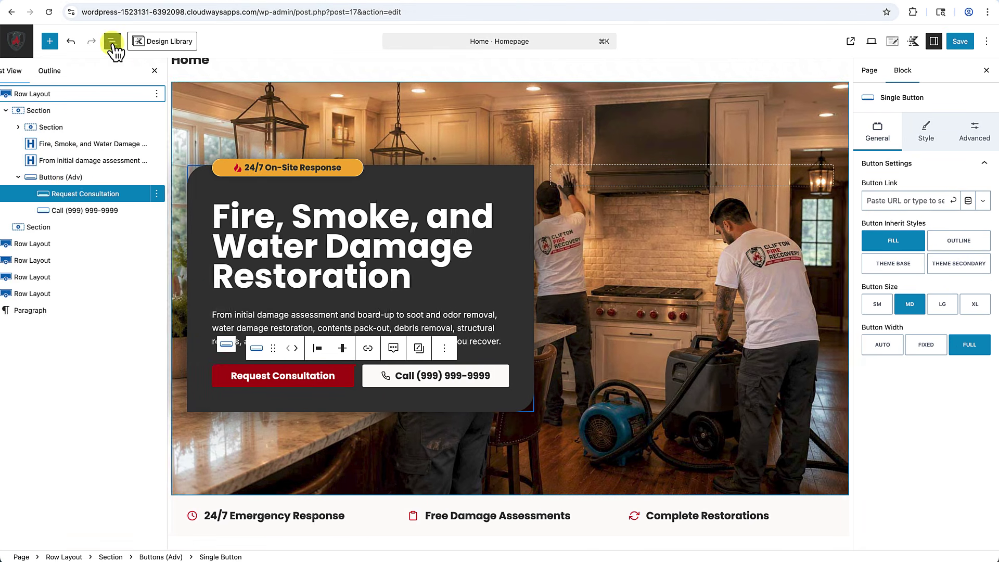
left_click(81, 177)
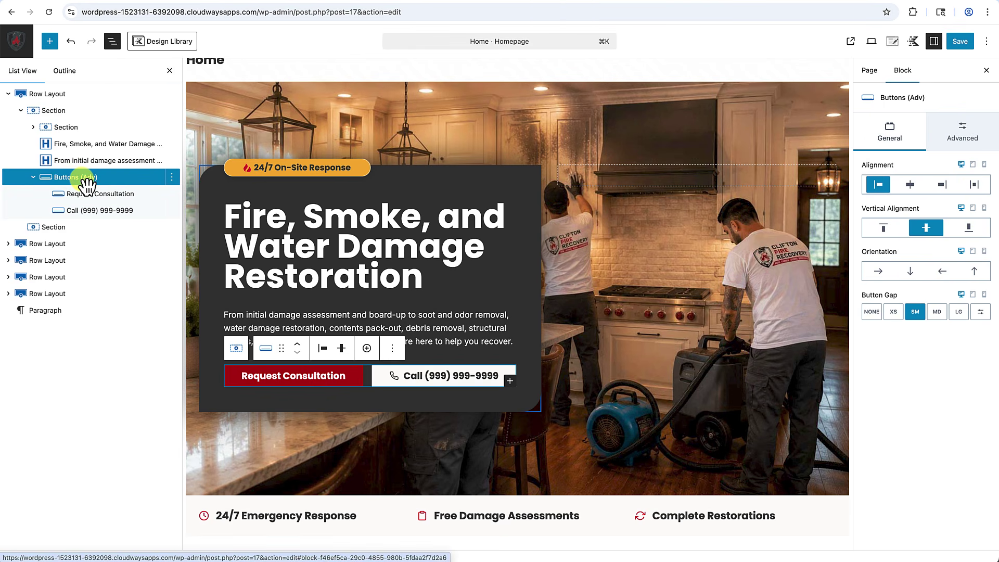
key("super+c")
left_click(169, 70)
scroll(252, 258, "down", 20)
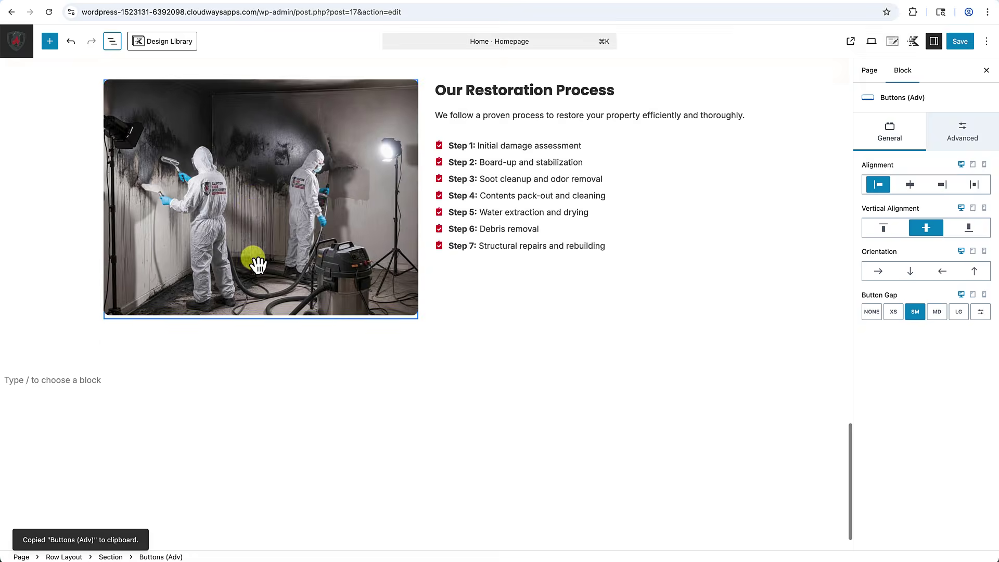
Add a block after the steps list and paste the Request Consultation and Call buttons there.
scroll(256, 263, "up", 2)
left_click(661, 261)
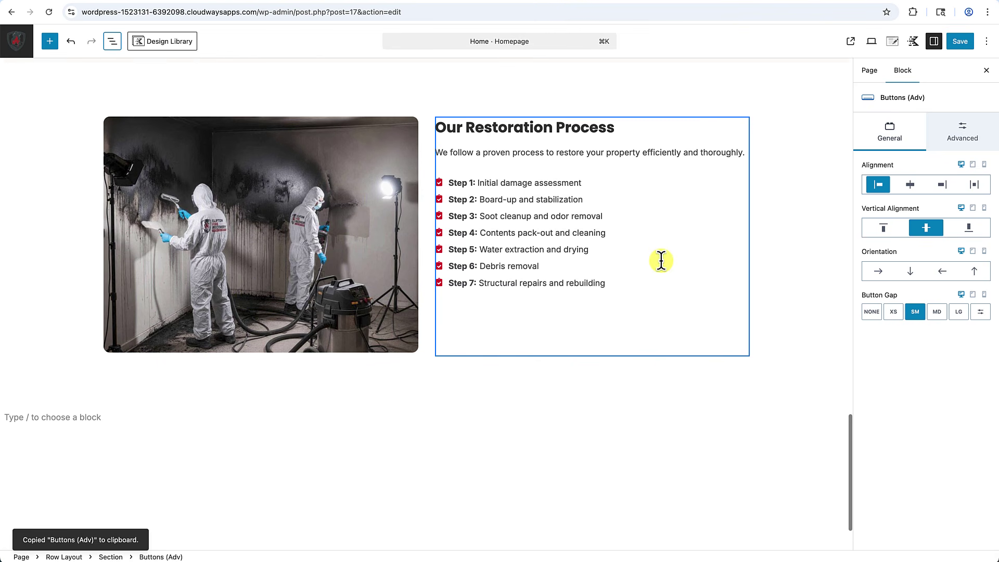
left_click(634, 280)
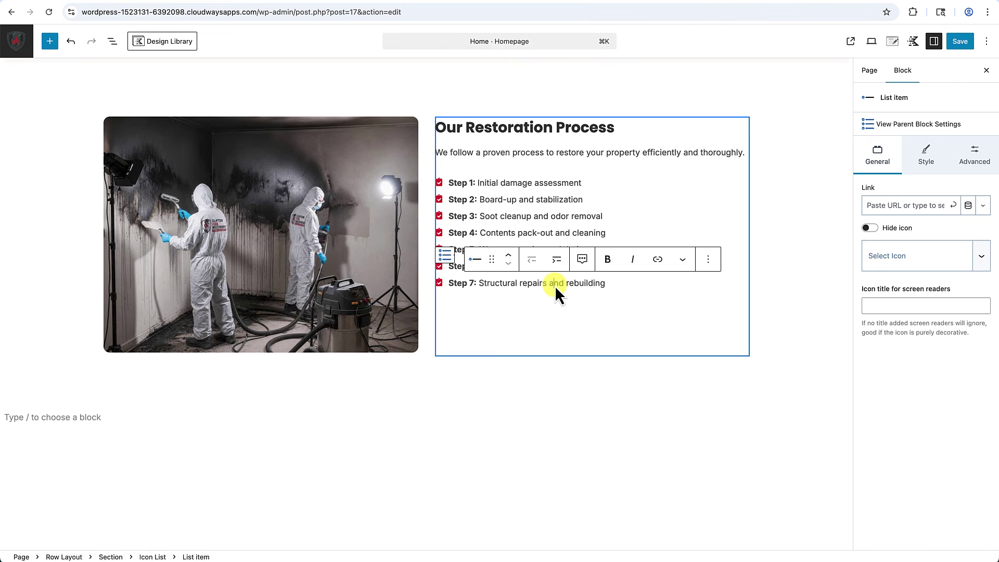
left_click(448, 255)
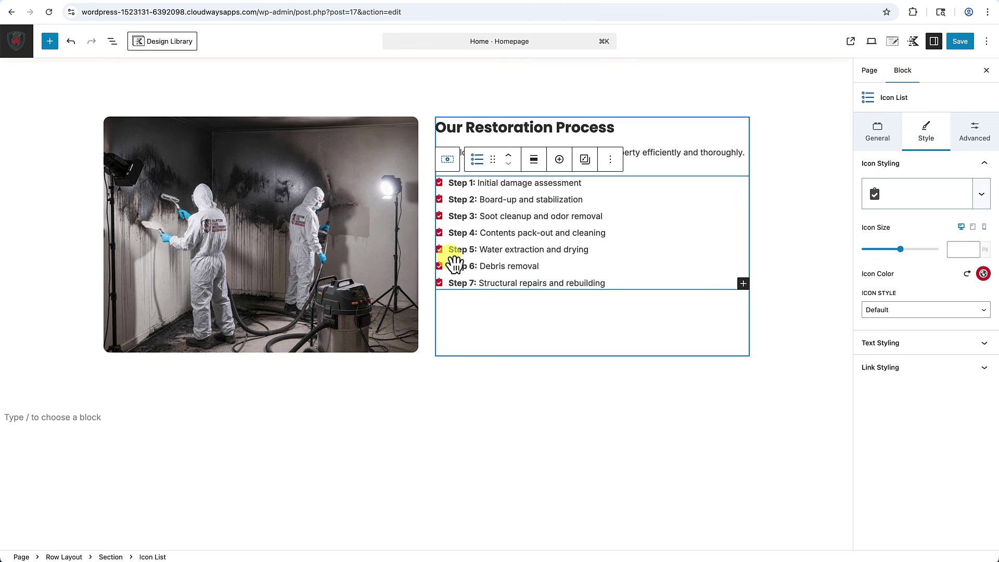
left_click(611, 159)
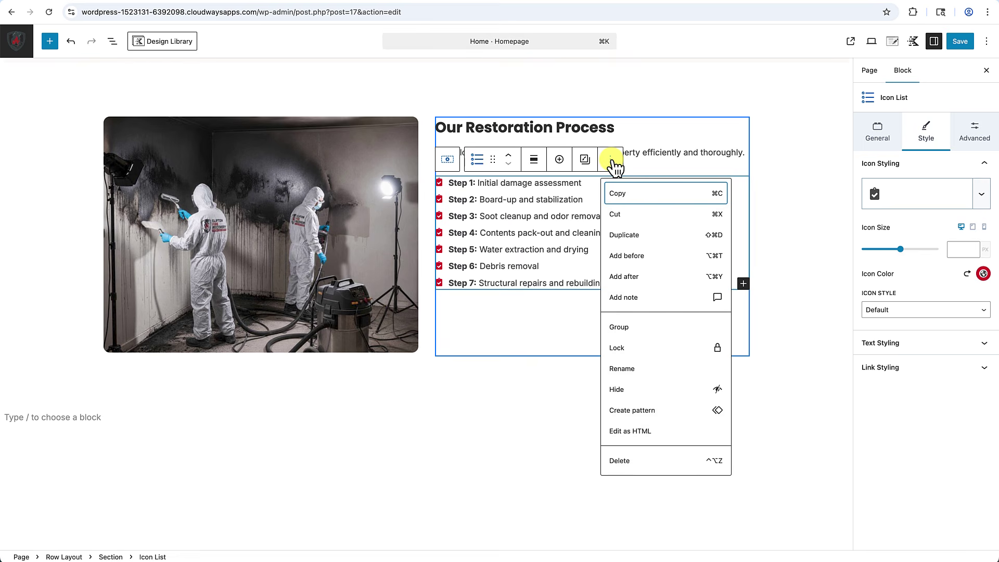
left_click(630, 278)
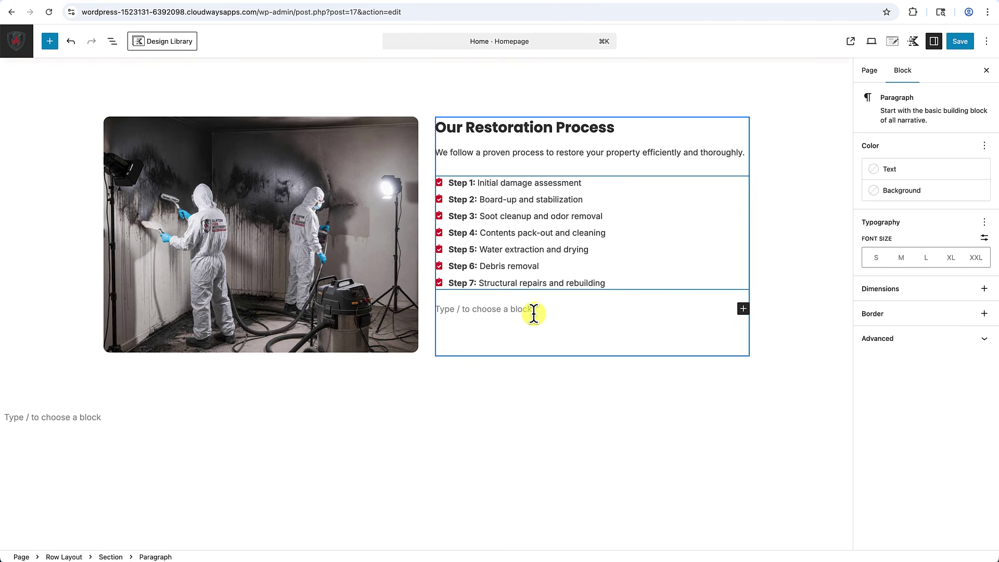
key("super+v")
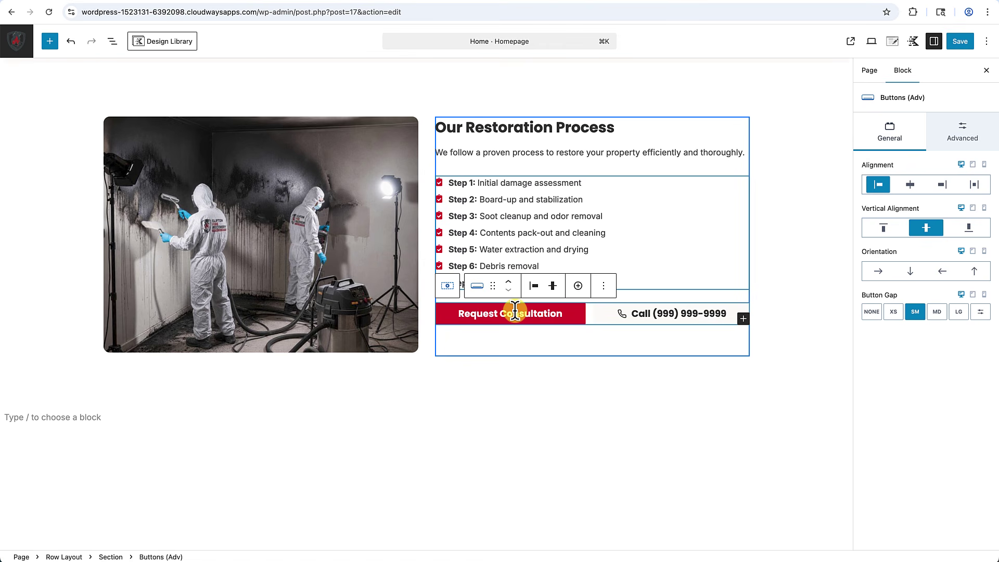
left_click(531, 388)
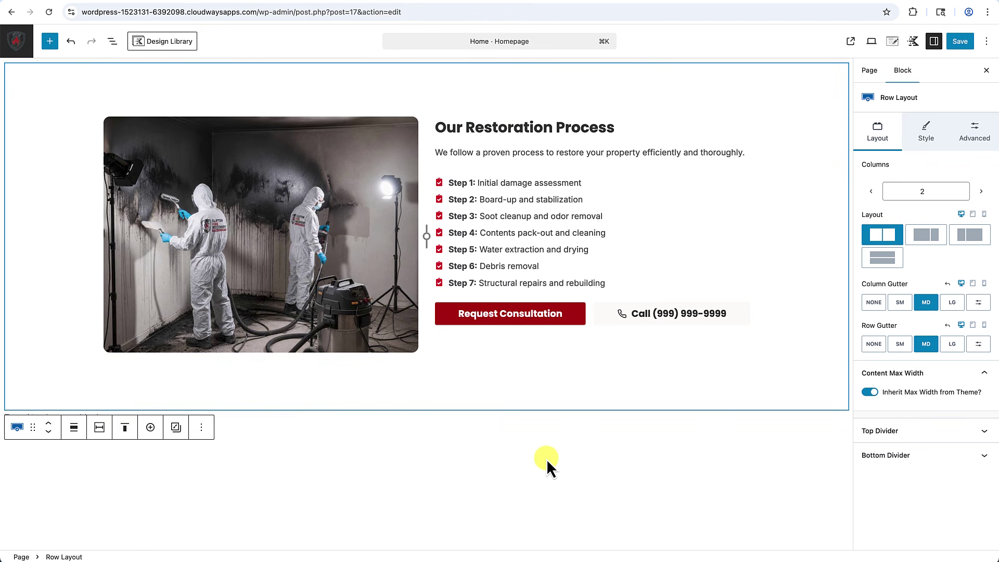
Widen the gap between the Restoration Process row's two columns.
scroll(547, 460, "up", 3)
scroll(546, 459, "up", 3)
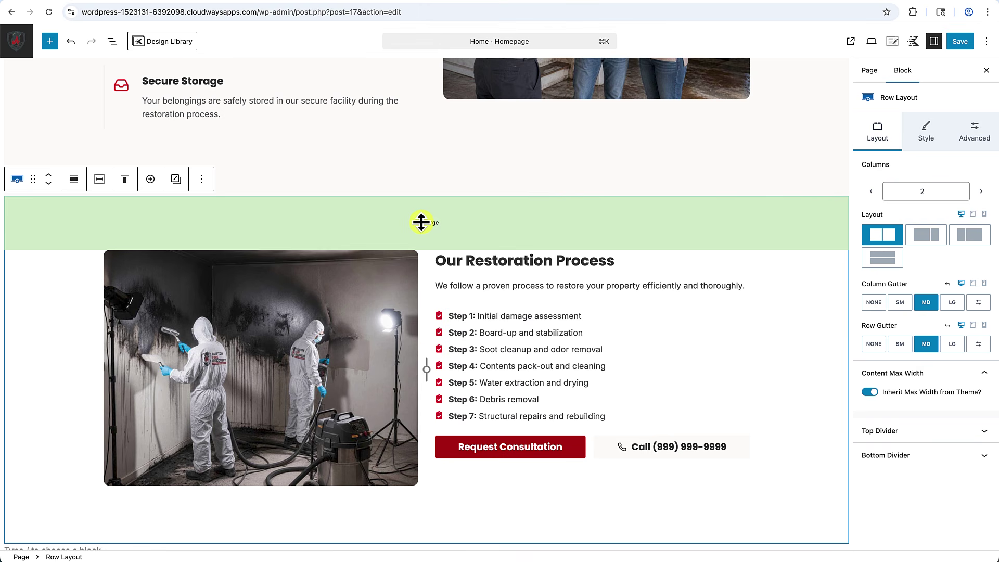
left_click(954, 303)
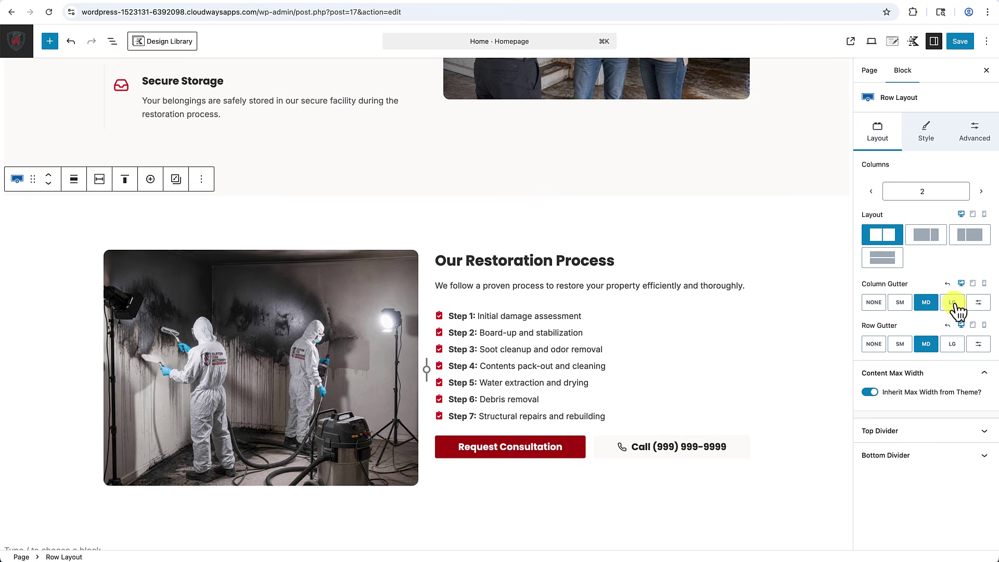
Preview the Restoration Process row layout at tablet width.
scroll(788, 387, "down", 3)
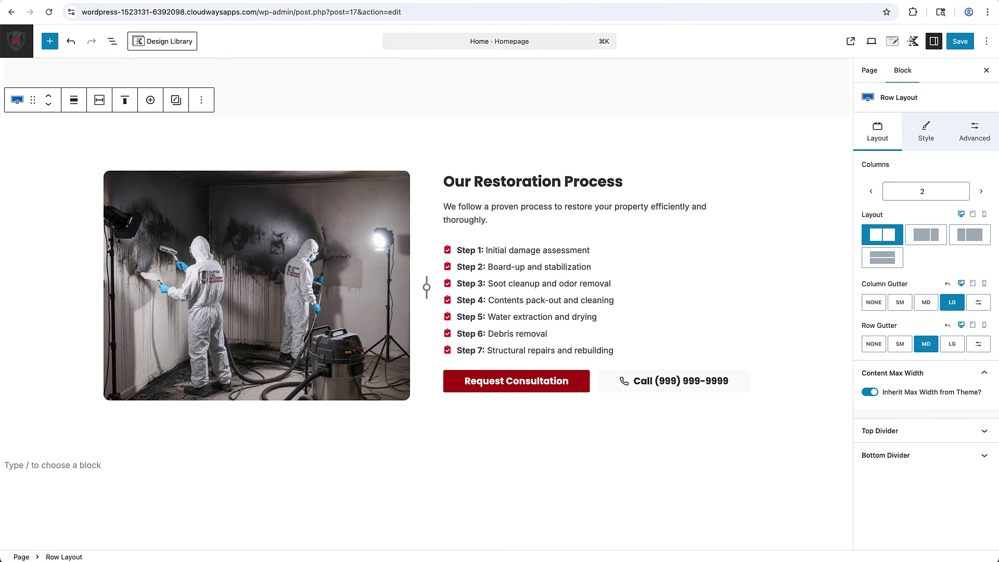
scroll(521, 536, "up", 5)
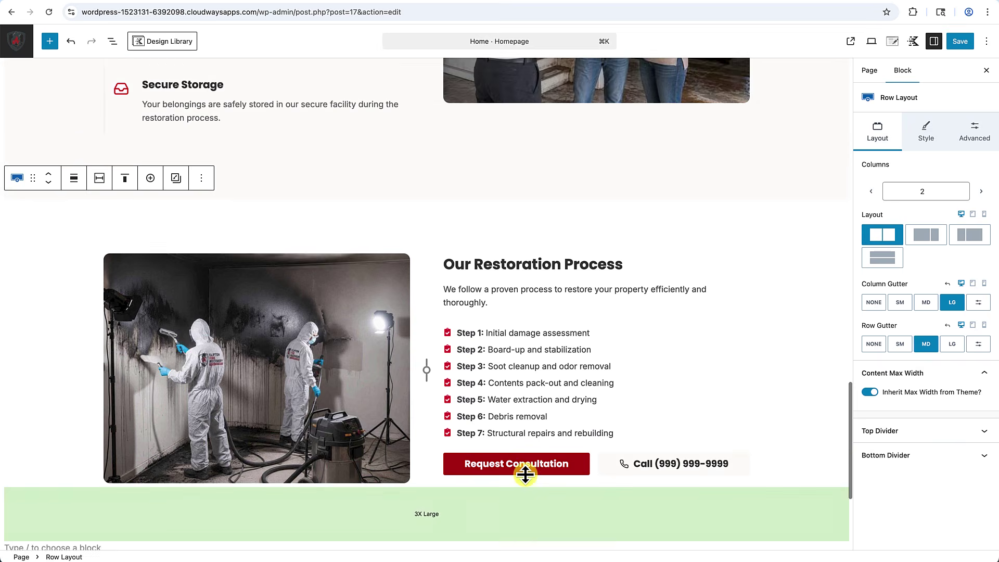
scroll(523, 473, "down", 5)
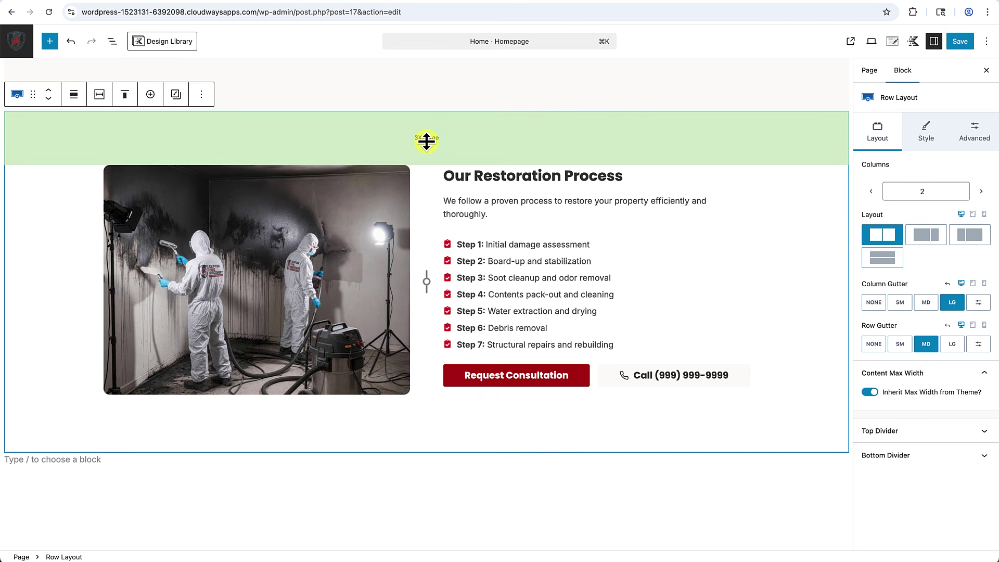
left_click(974, 215)
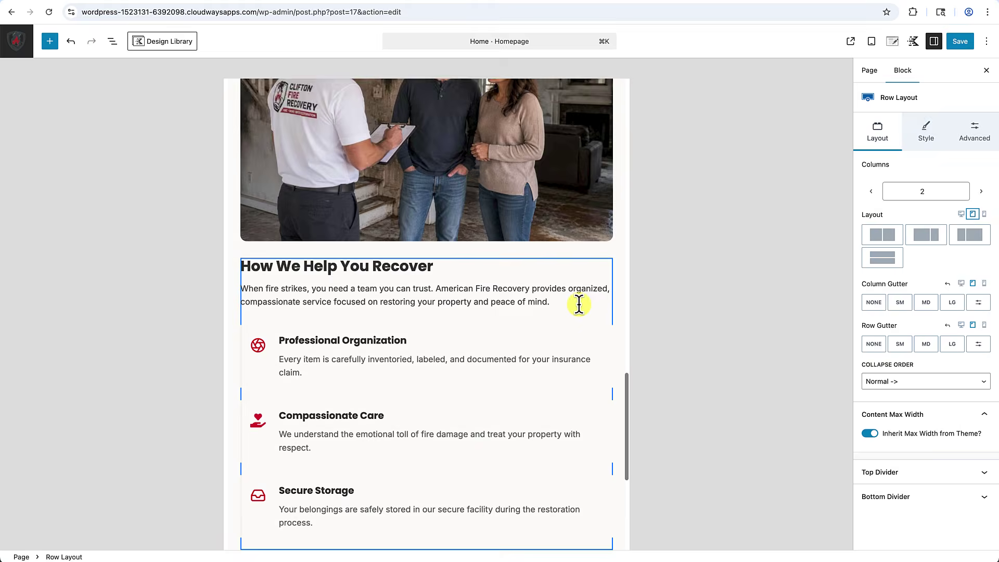
Set the row to Collapse to Rows on tablet, then preview it at mobile width.
scroll(575, 303, "down", 6)
scroll(580, 305, "down", 5)
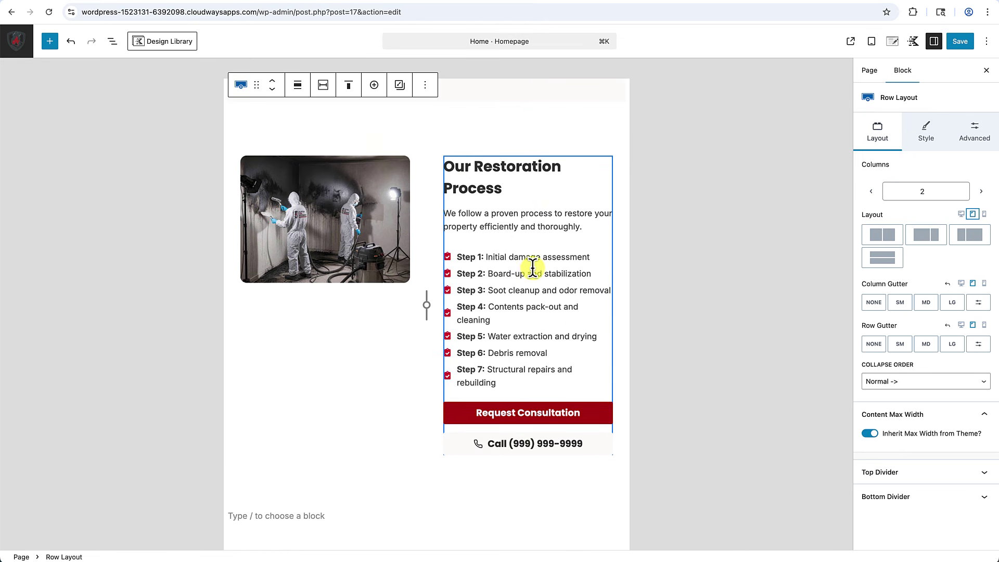
scroll(518, 278, "up", 1)
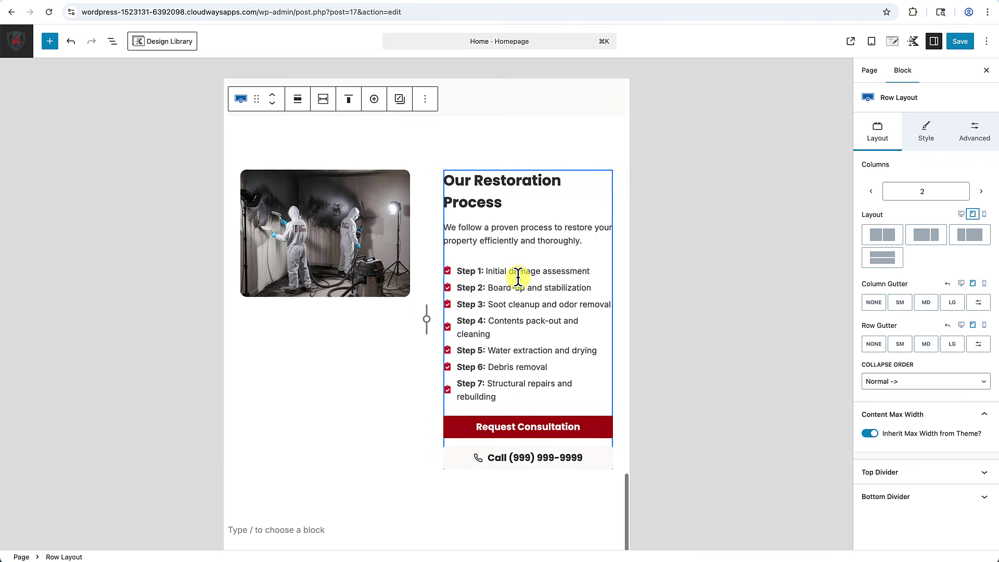
scroll(518, 279, "up", 5)
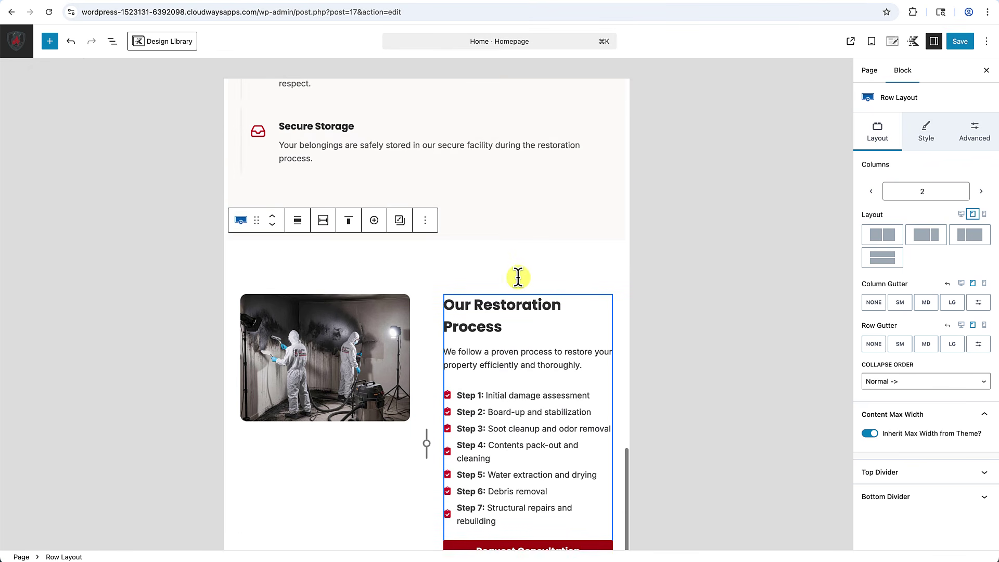
scroll(519, 279, "down", 6)
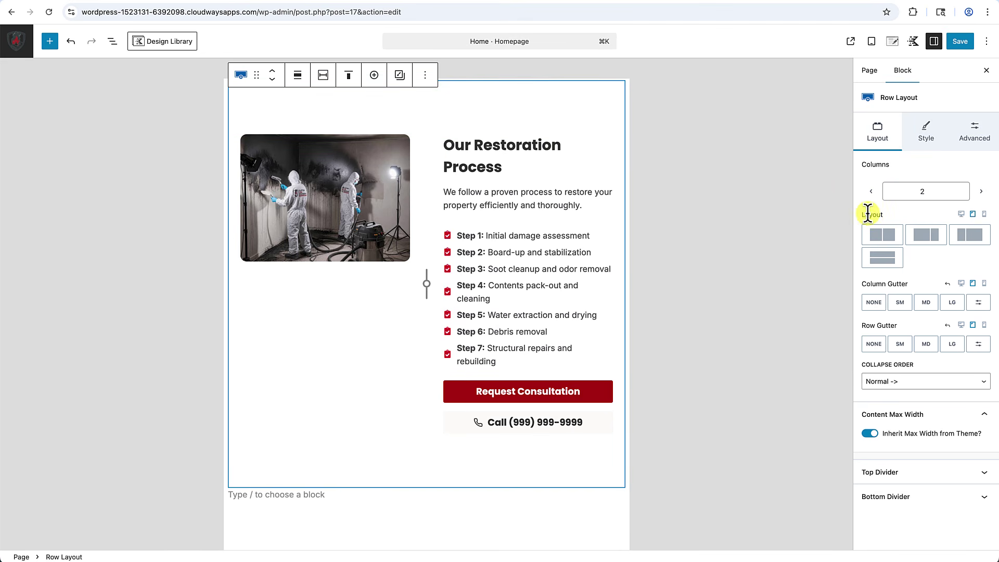
left_click(883, 260)
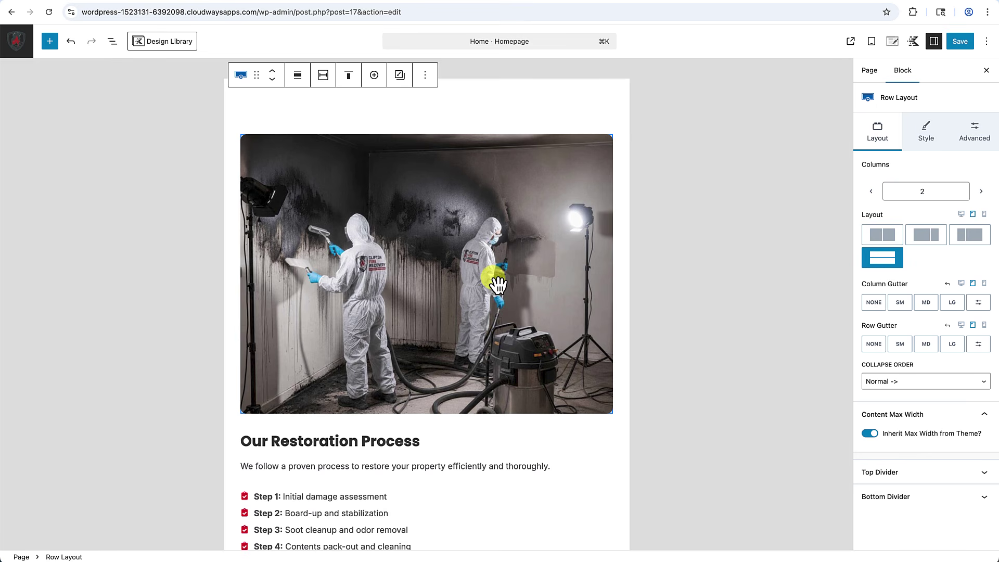
scroll(497, 284, "down", 5)
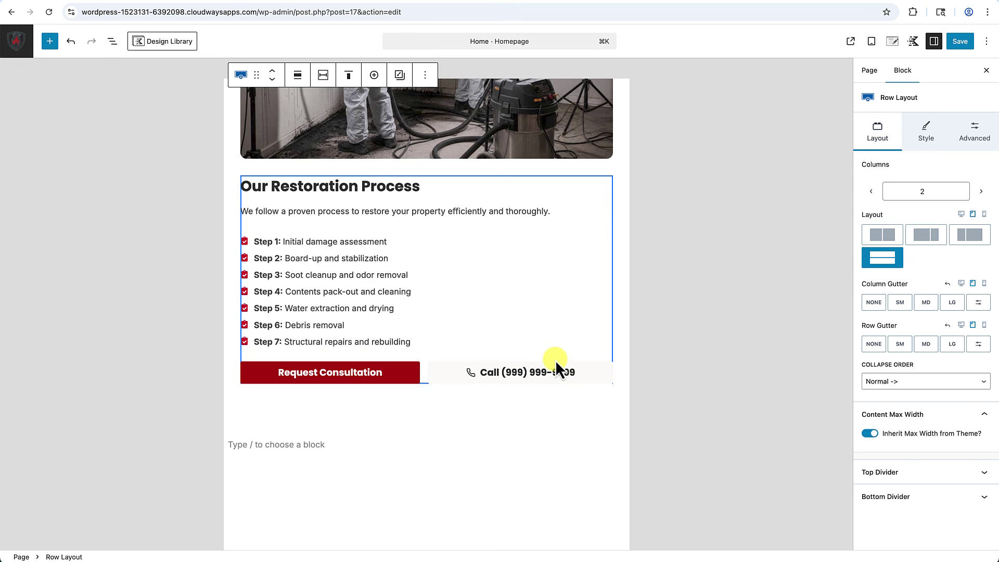
left_click(985, 214)
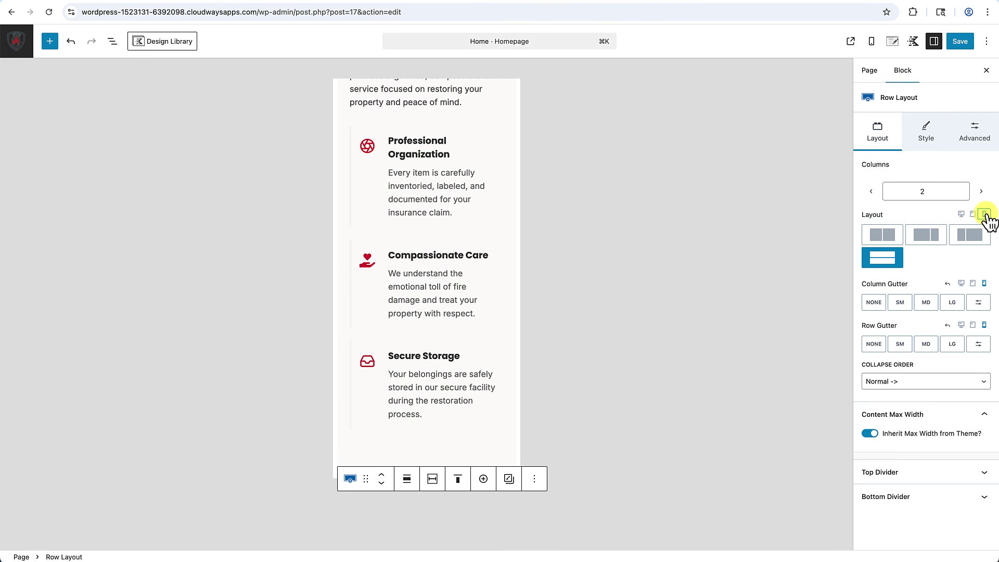
Copy the styles of the How We Help You Recover heading.
scroll(478, 384, "down", 7)
scroll(478, 384, "down", 5)
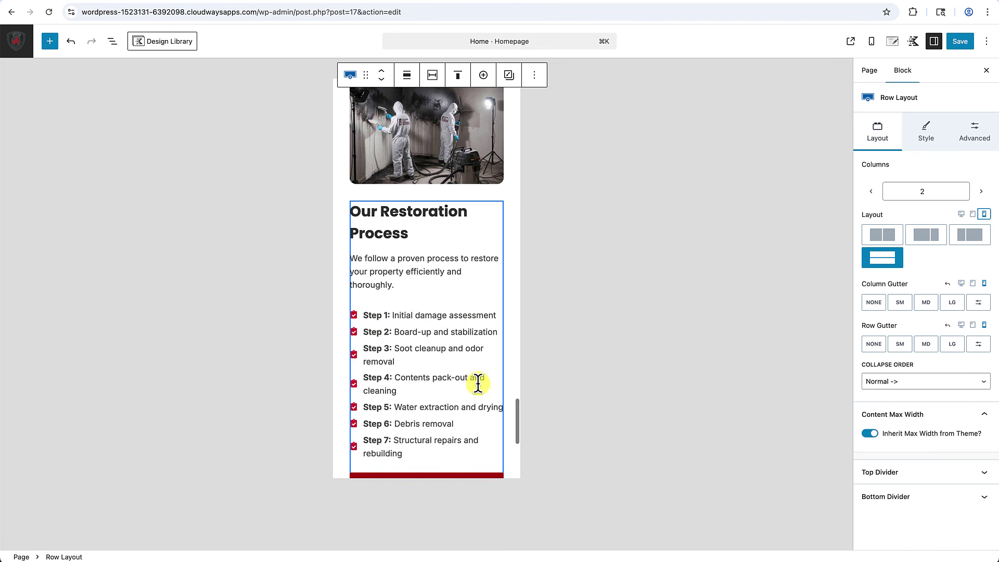
scroll(478, 384, "up", 2)
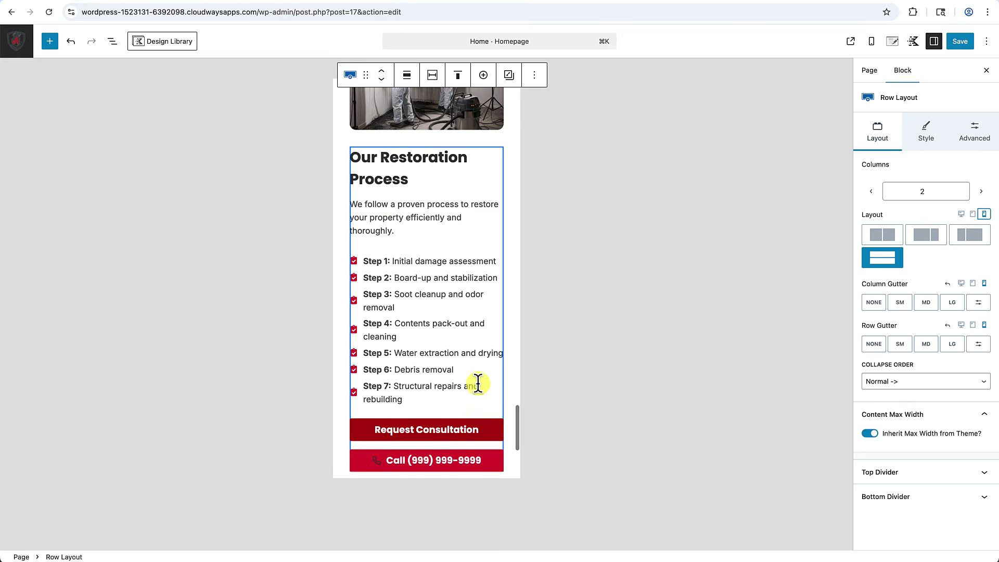
scroll(478, 384, "up", 4)
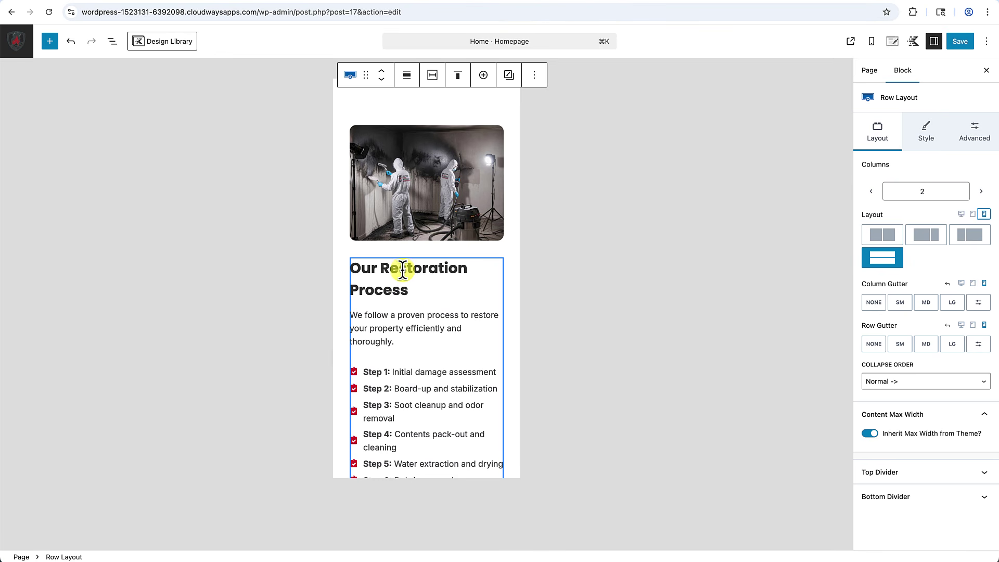
scroll(403, 270, "up", 10)
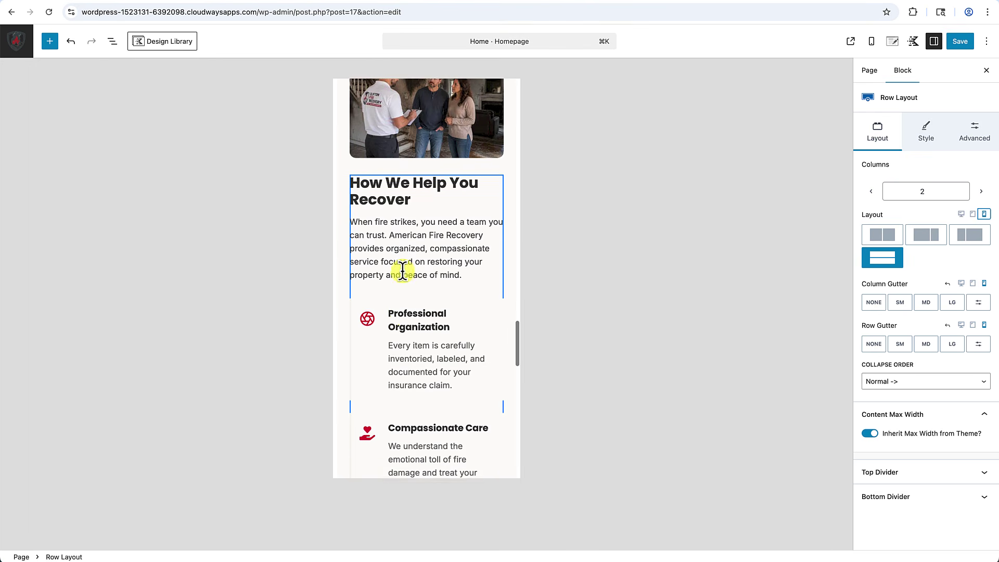
left_click(390, 194)
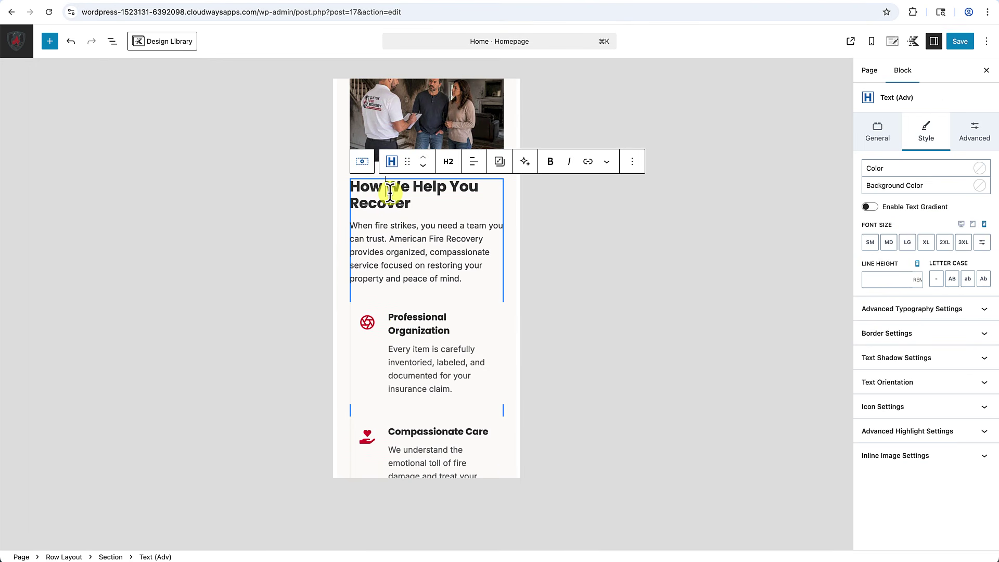
left_click(499, 164)
left_click(503, 196)
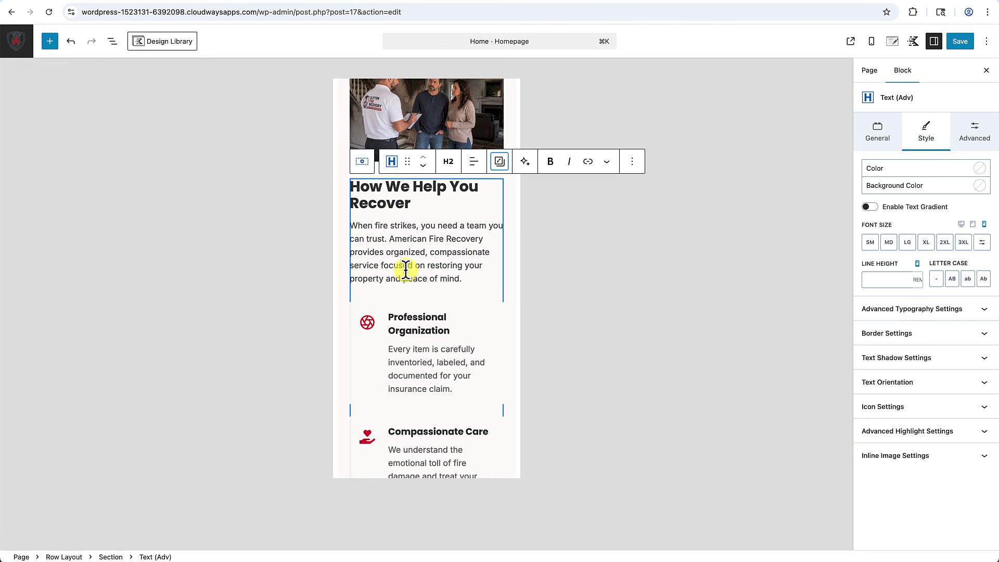
Paste the copied styles onto the Our Restoration Process heading.
scroll(406, 270, "down", 10)
scroll(411, 278, "down", 1)
left_click(407, 262)
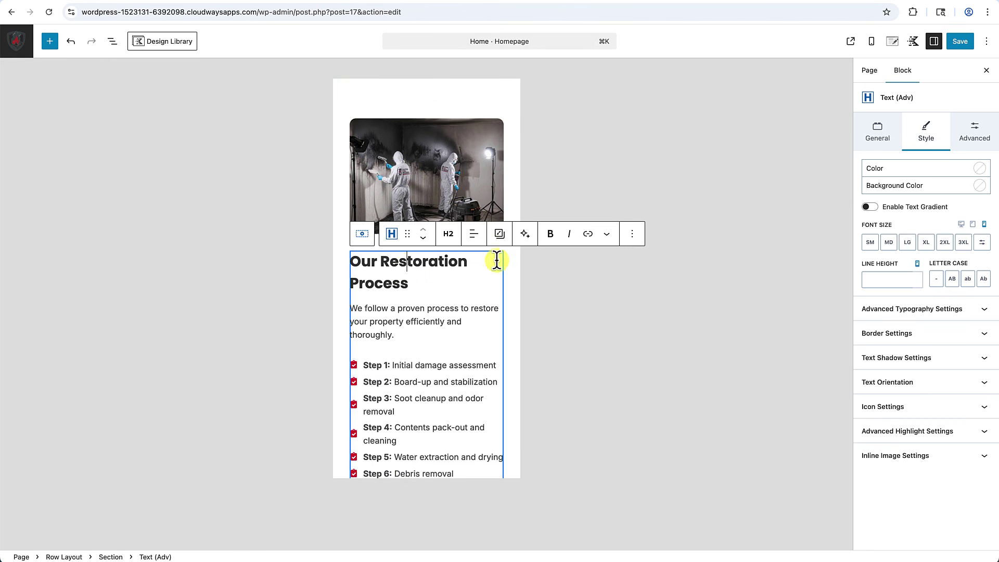
left_click(501, 235)
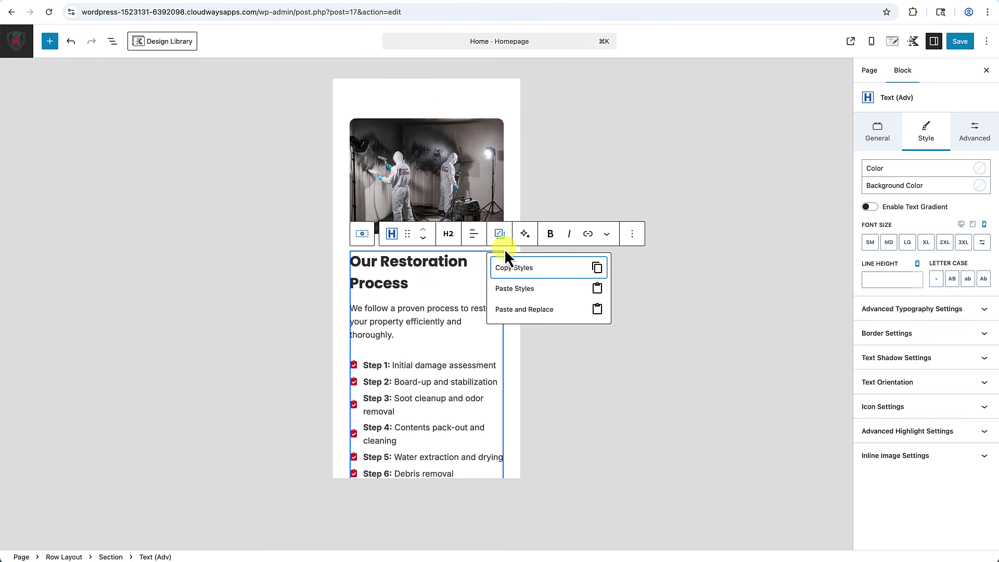
left_click(513, 289)
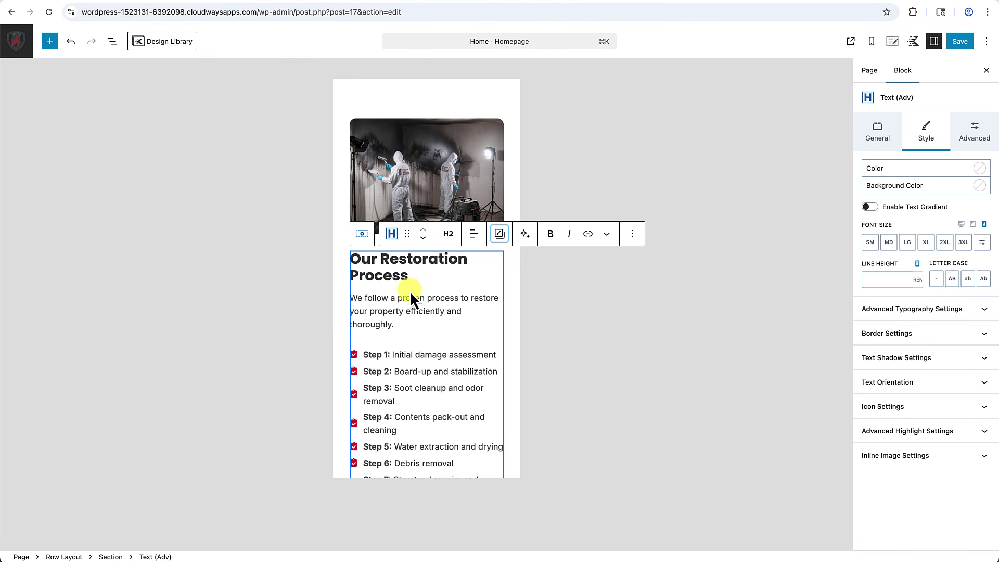
Return the preview to desktop width and save the page.
scroll(410, 283, "down", 3)
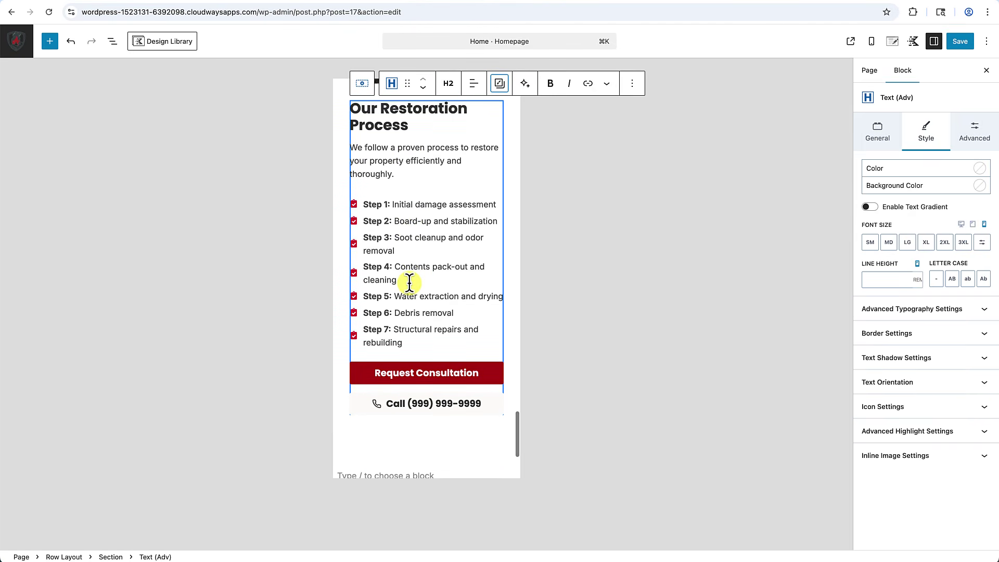
scroll(410, 283, "down", 1)
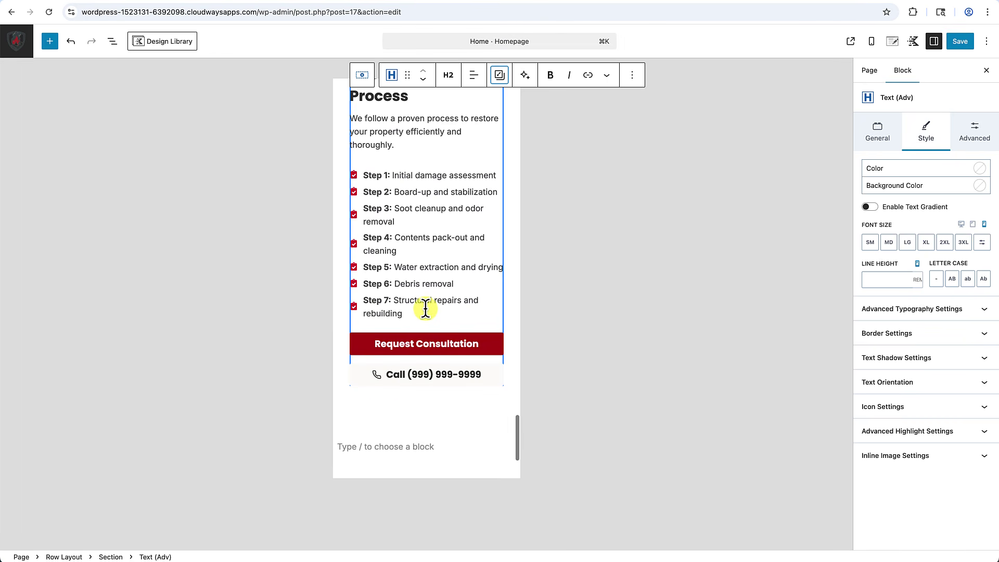
scroll(426, 309, "up", 2)
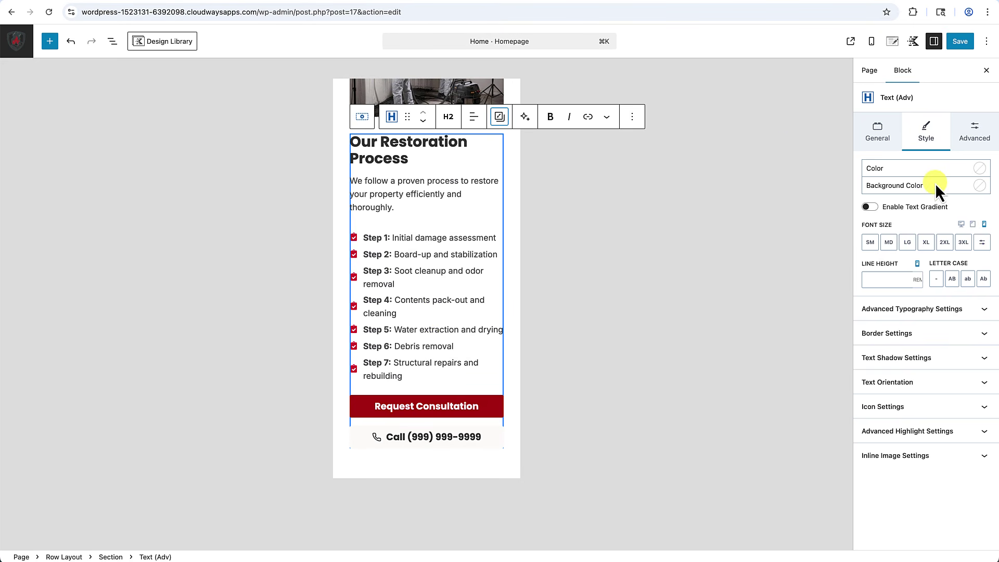
left_click(961, 224)
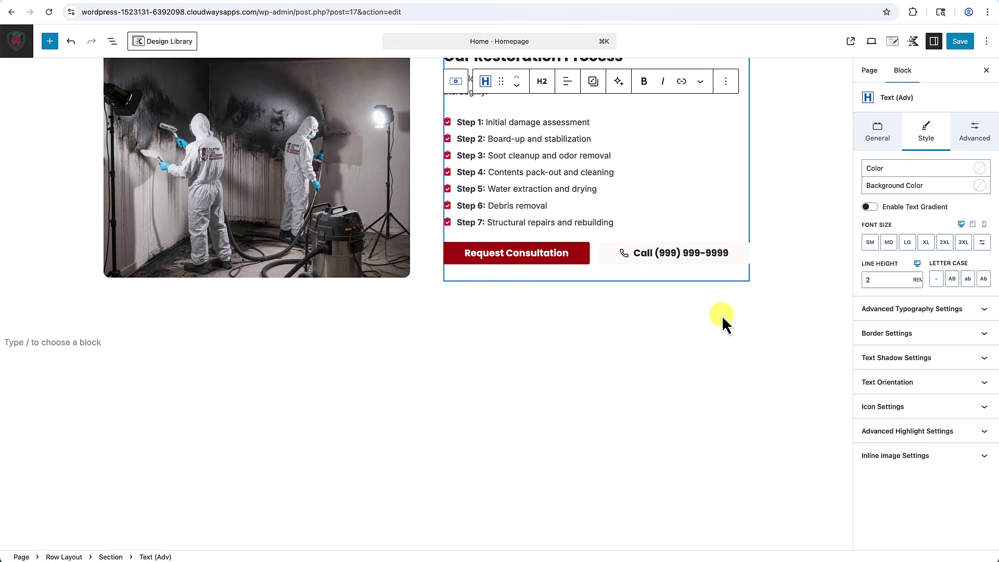
left_click(960, 43)
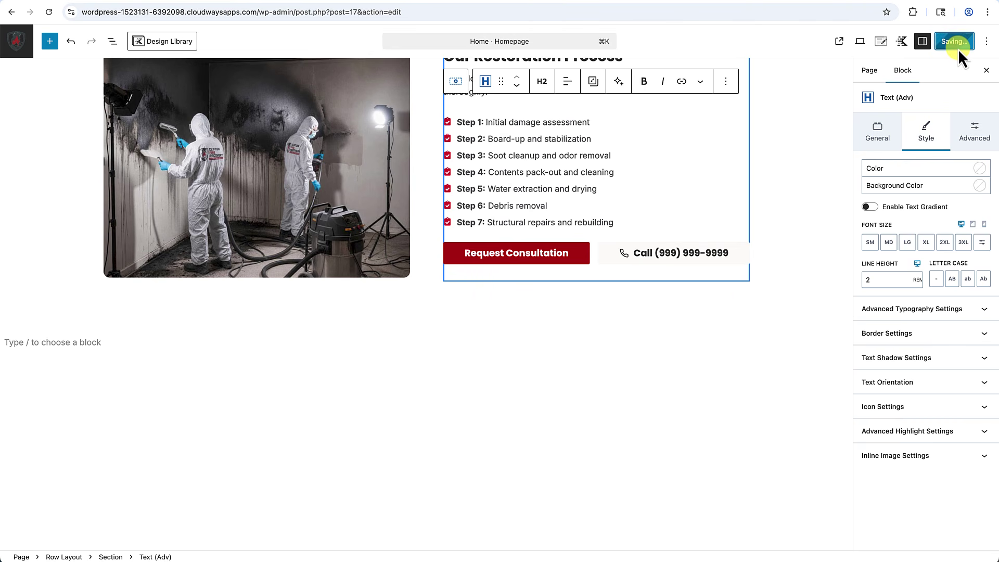
left_click(851, 41)
scroll(701, 197, "down", 10)
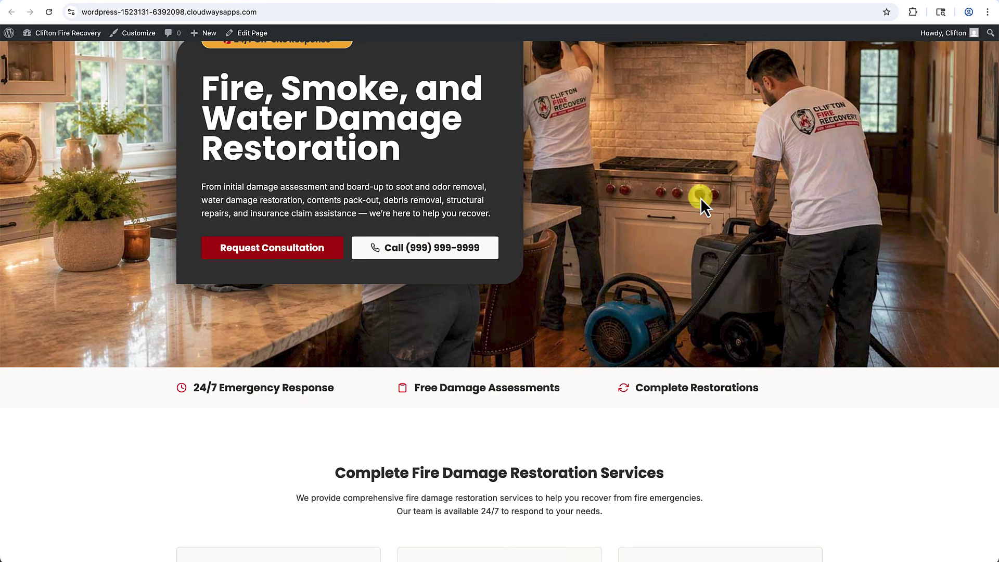
scroll(701, 197, "down", 10)
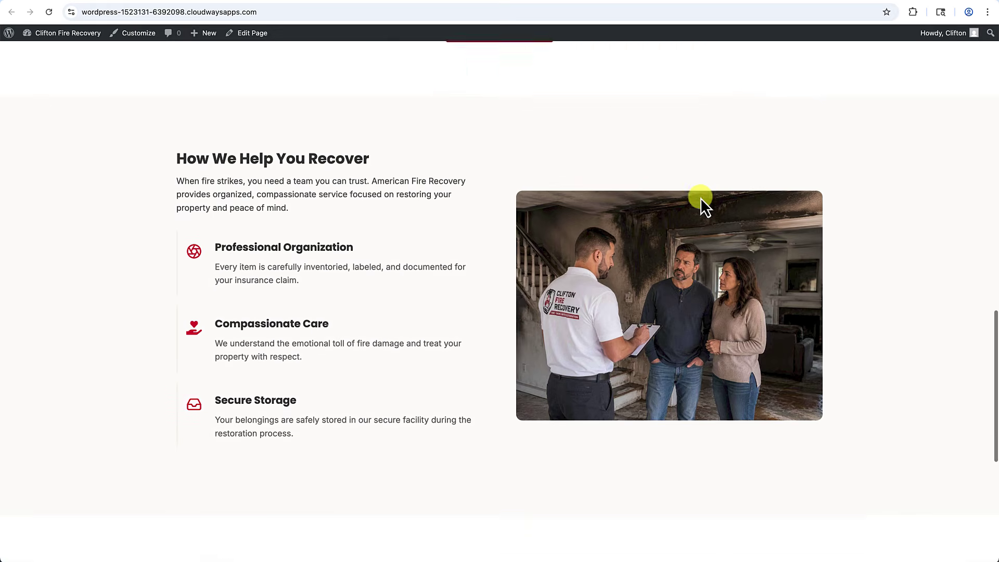
scroll(700, 198, "down", 3)
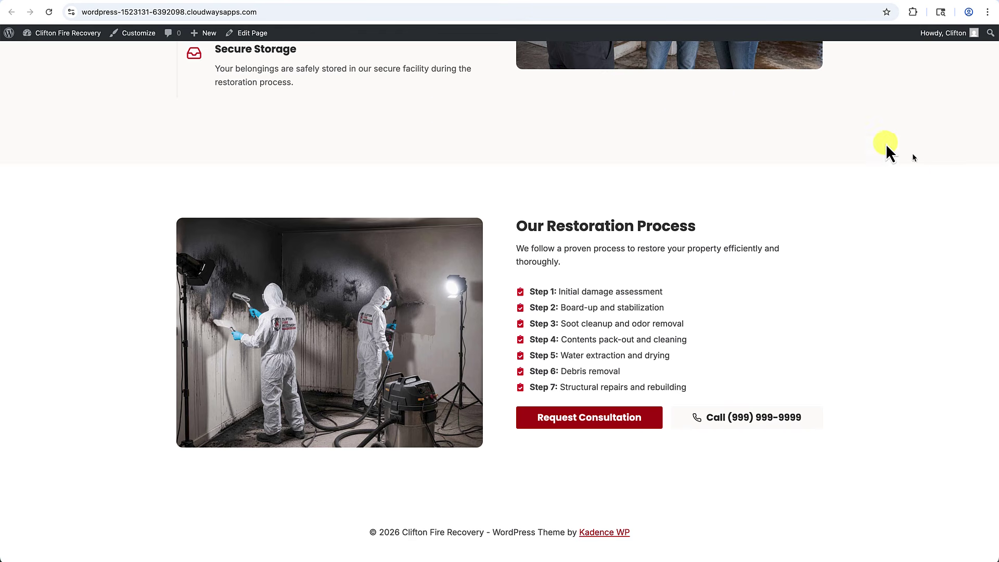
left_click(255, 35)
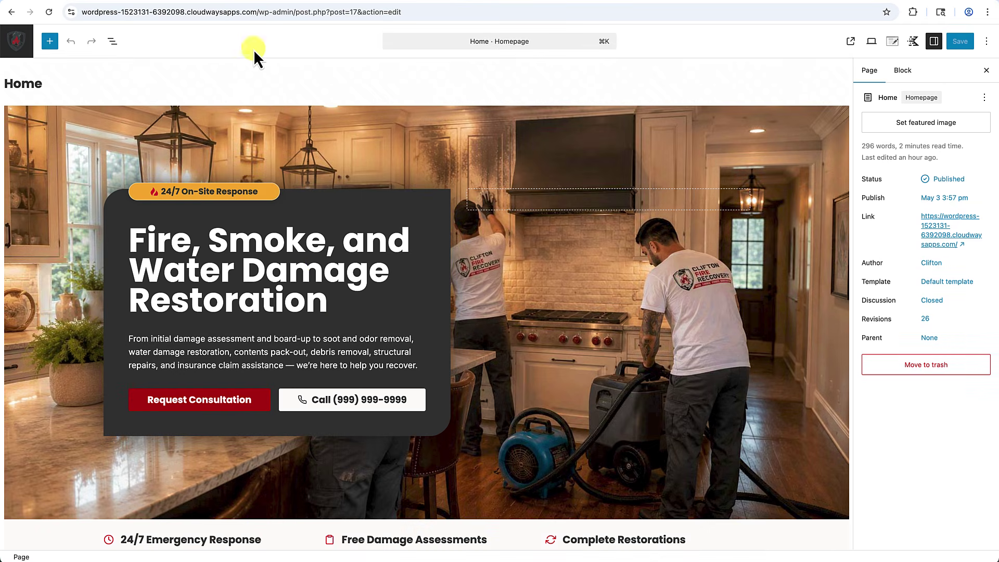
Insert a single-column Row Layout block below the Restoration section using /row.
scroll(312, 252, "down", 20)
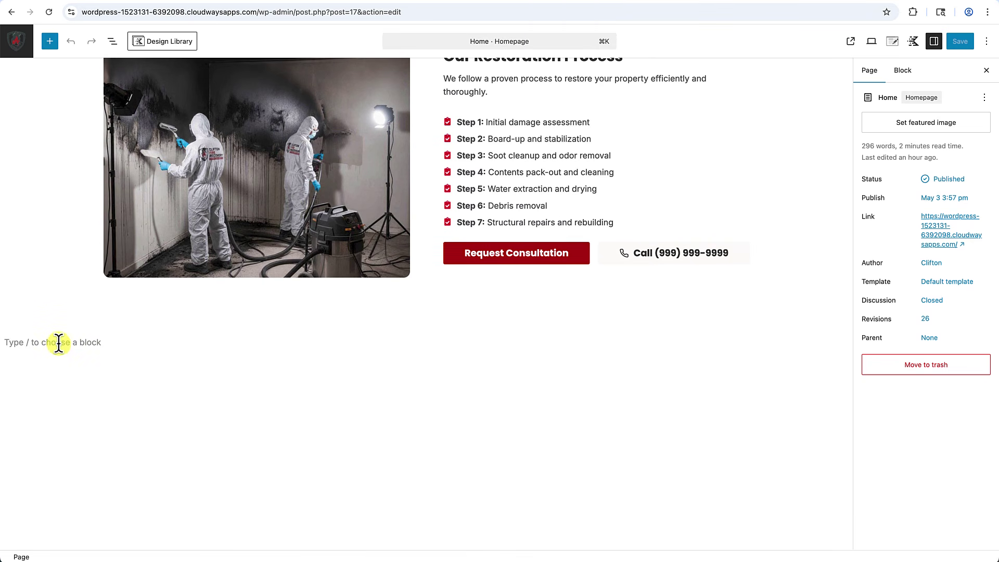
left_click(58, 344)
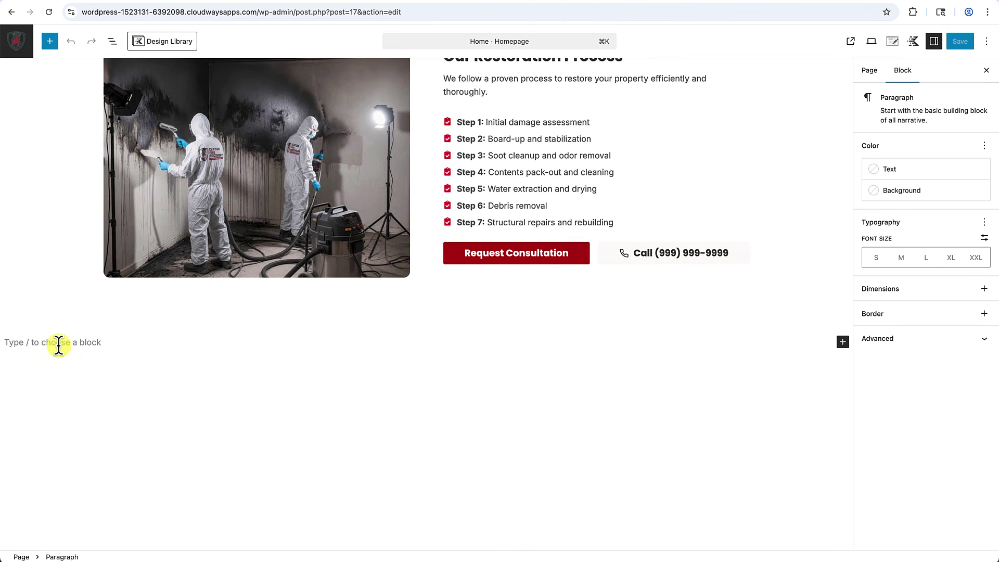
type("/ro")
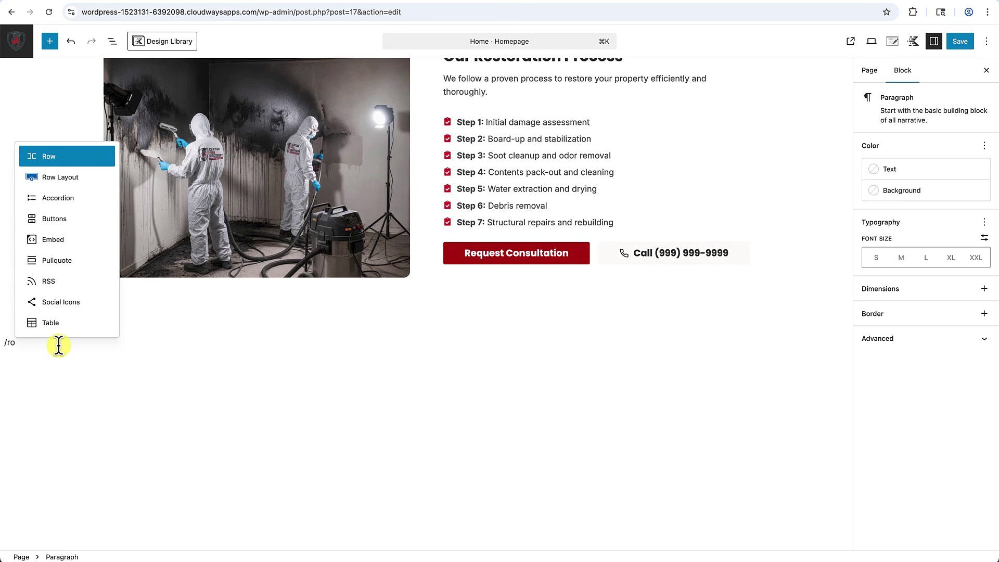
type("w")
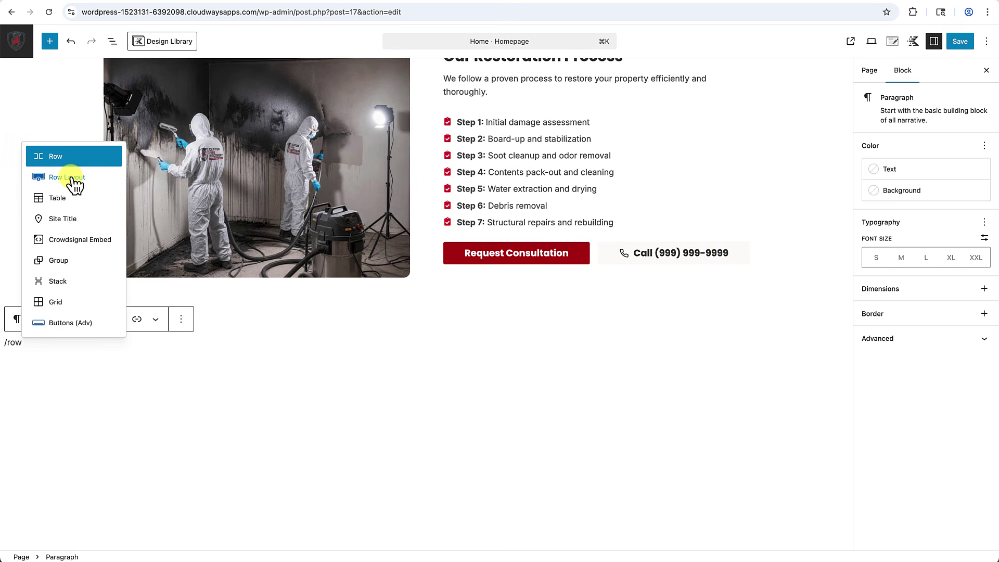
left_click(73, 179)
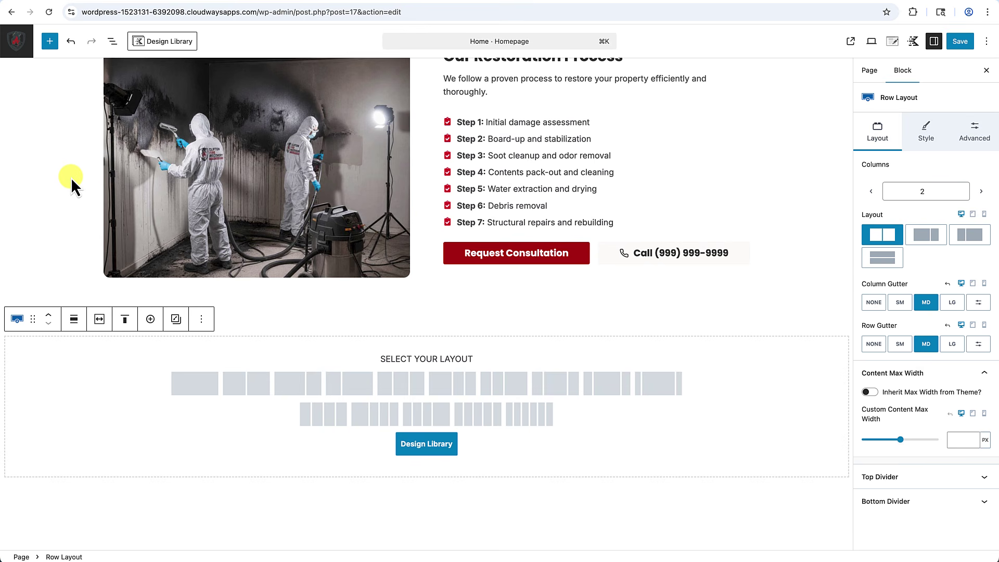
left_click(193, 387)
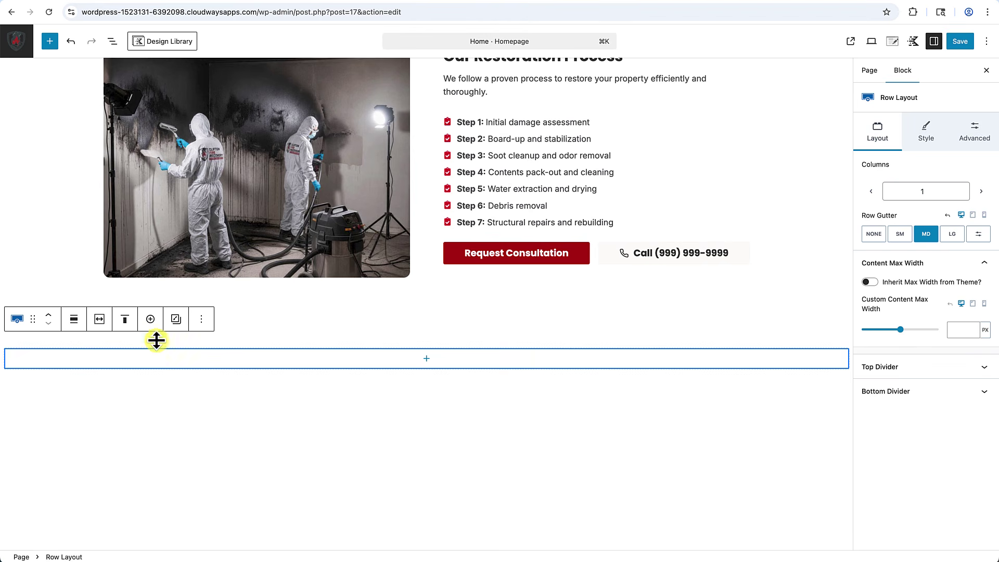
Give the row 2X Large top padding, extra bottom padding, and theme content width.
left_click_drag(137, 344, 138, 373)
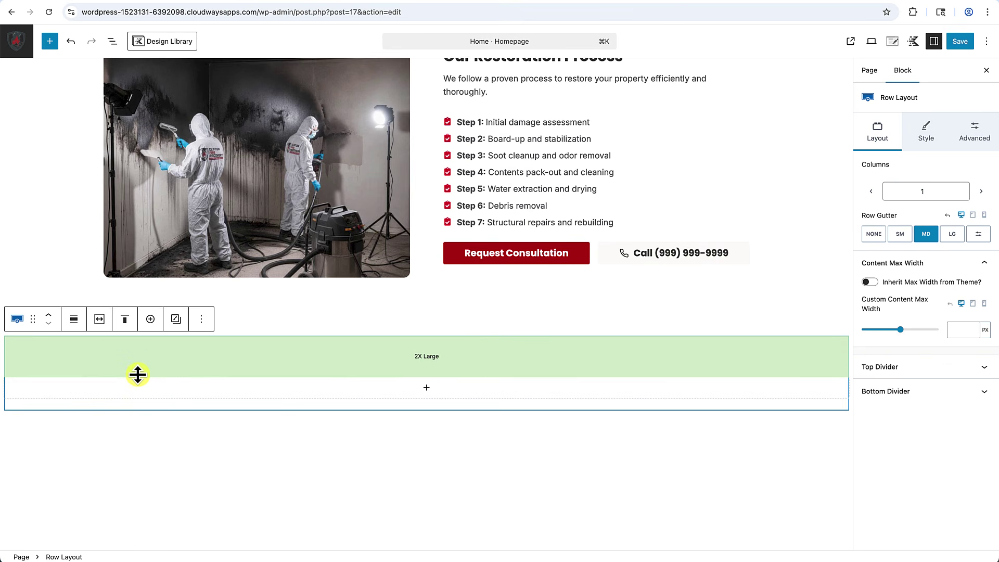
left_click_drag(138, 375, 138, 384)
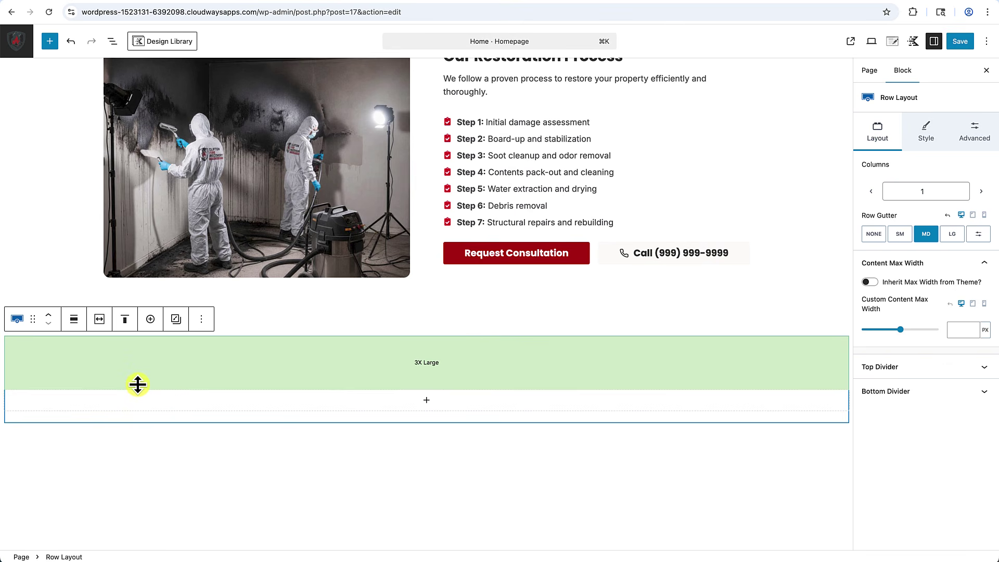
left_click_drag(389, 417, 388, 464)
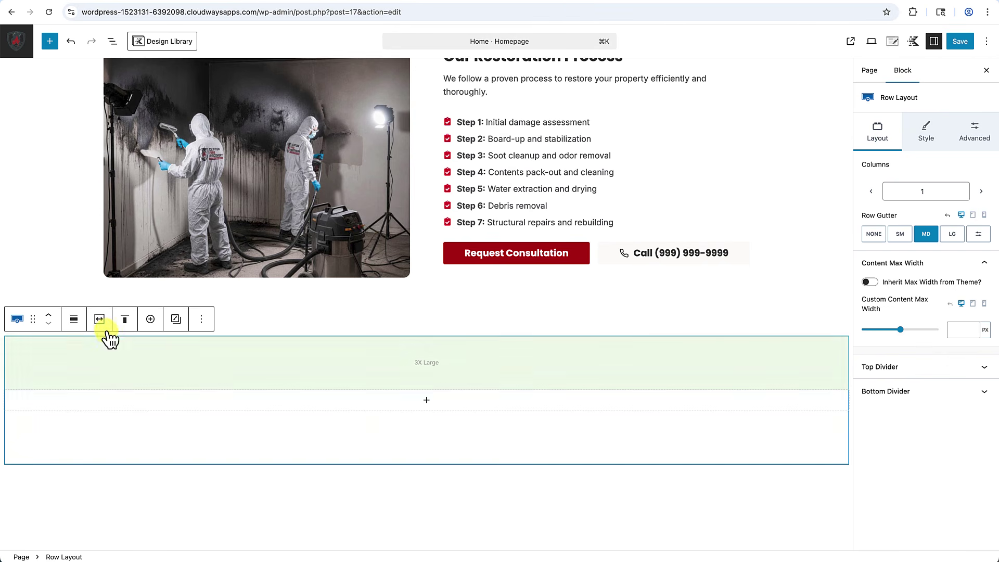
left_click(101, 322)
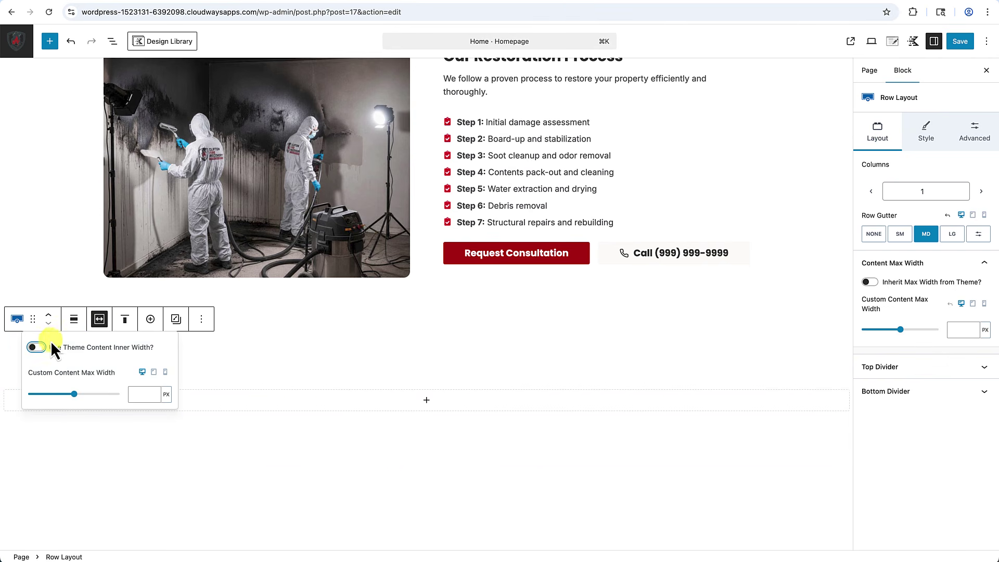
left_click(36, 348)
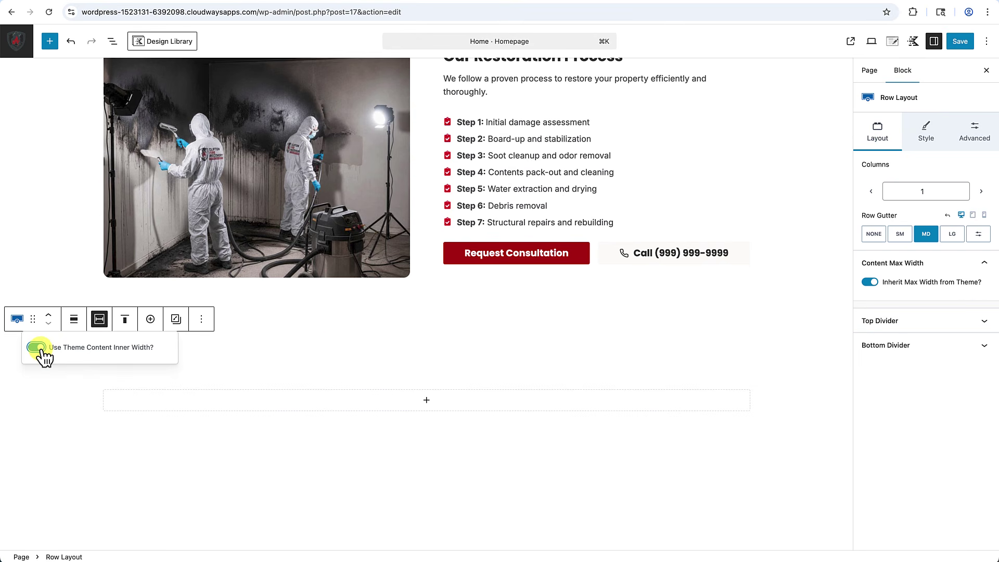
left_click(335, 365)
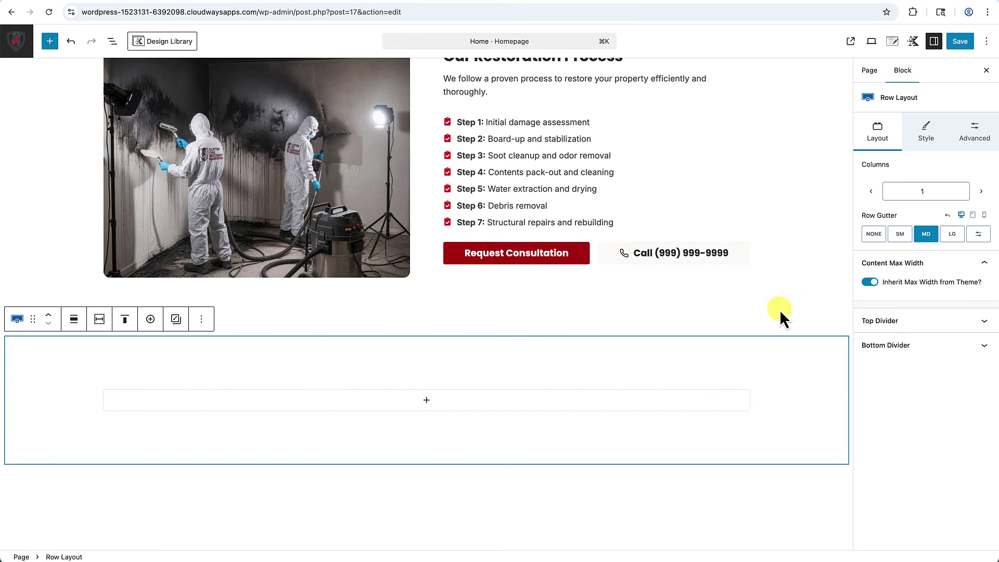
Set the row's background colour to Subtle Background (FCFAF7).
left_click(927, 137)
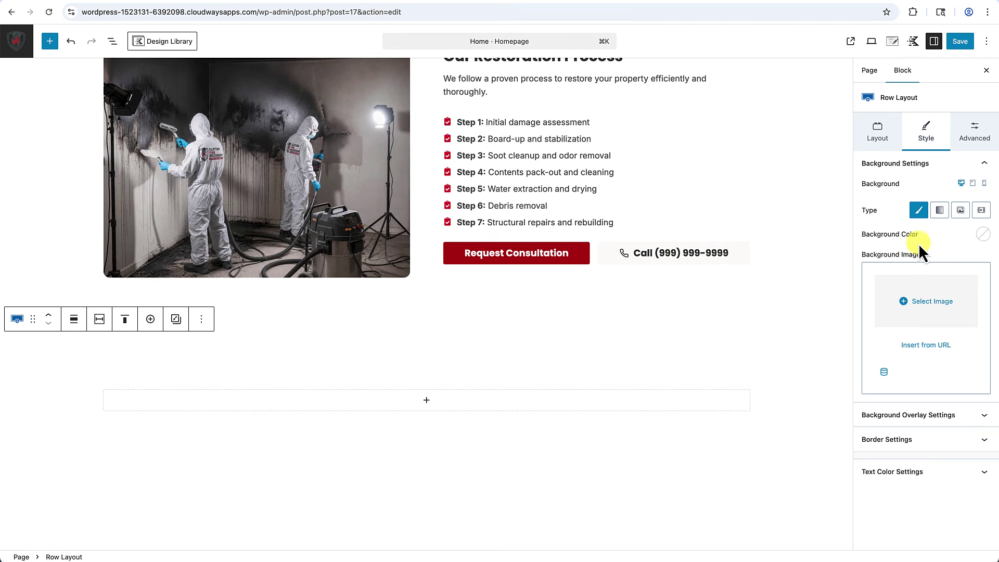
left_click(985, 236)
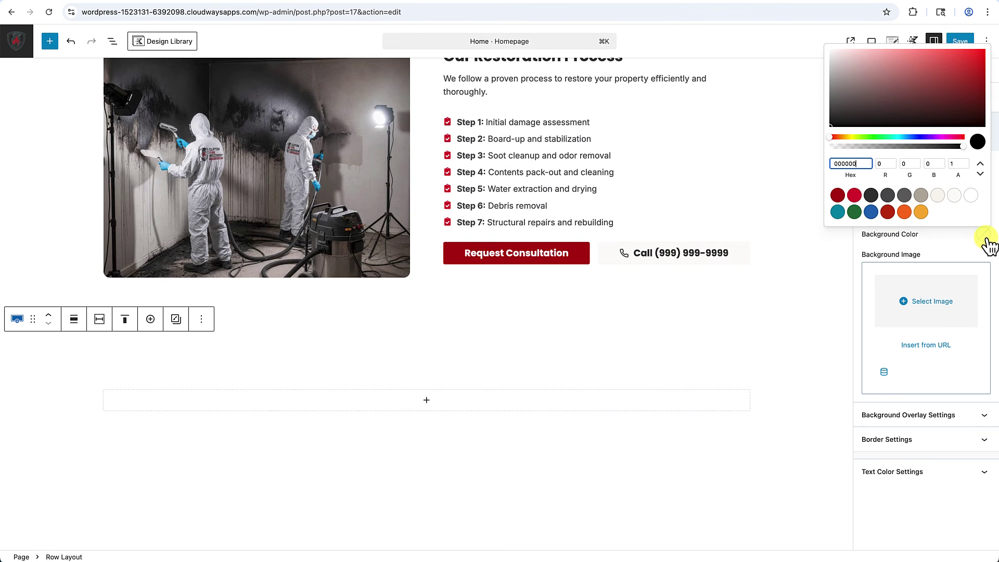
left_click(954, 195)
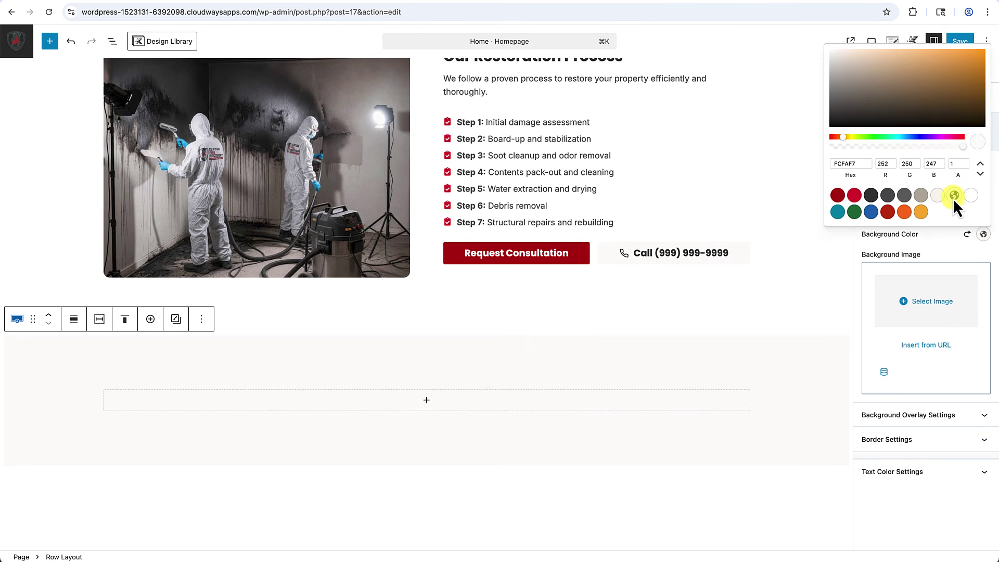
scroll(459, 513, "up", 1)
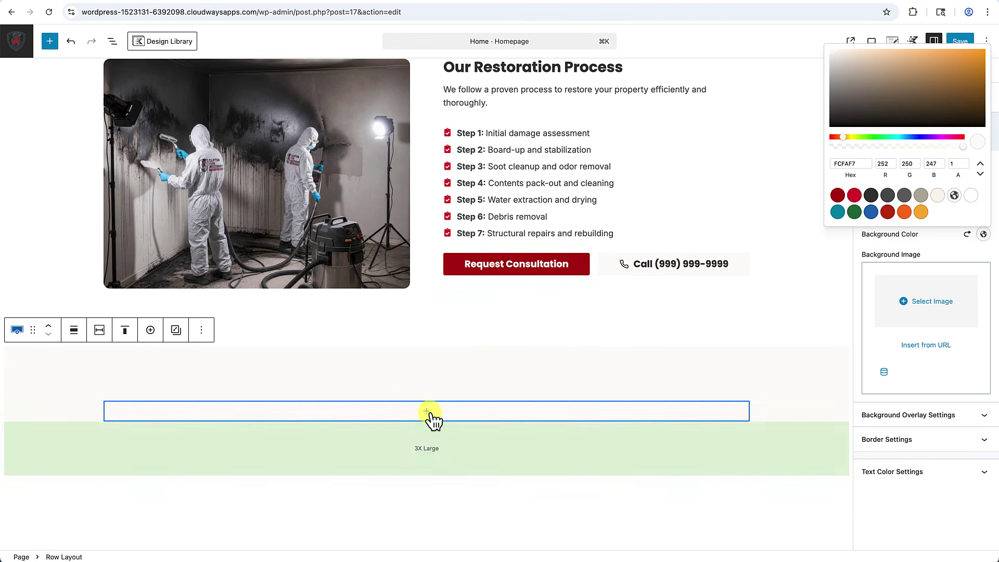
Add a centred 'What Our Customers Say' Text (Adv) heading with 2 REM line height.
left_click(430, 416)
left_click(427, 412)
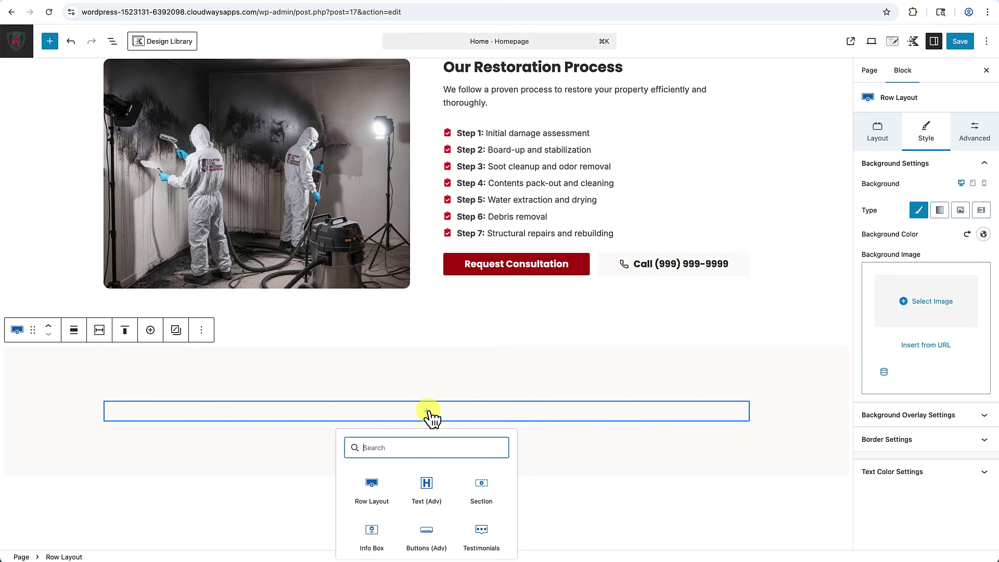
left_click(432, 487)
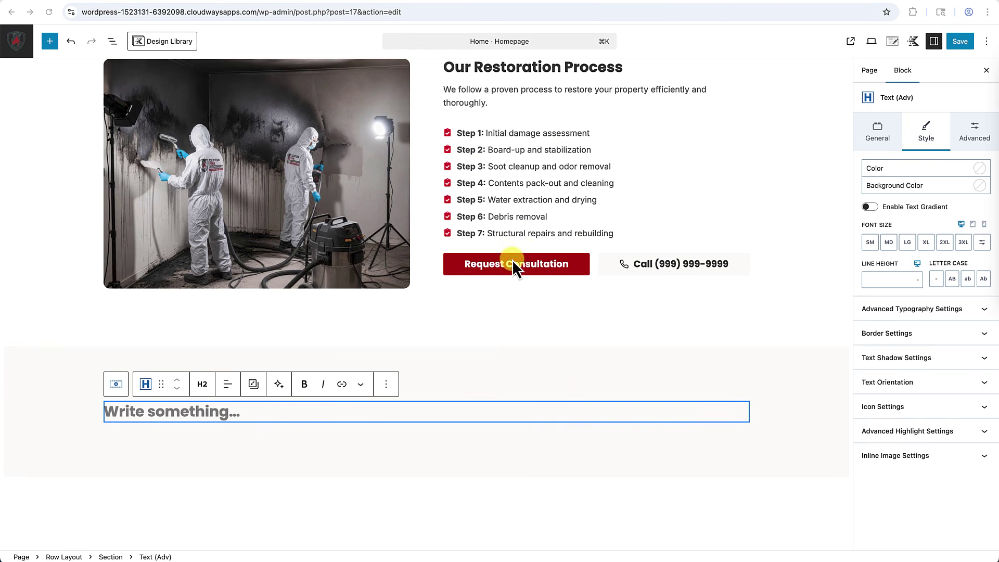
left_click(234, 418)
key("super+v")
left_click(228, 385)
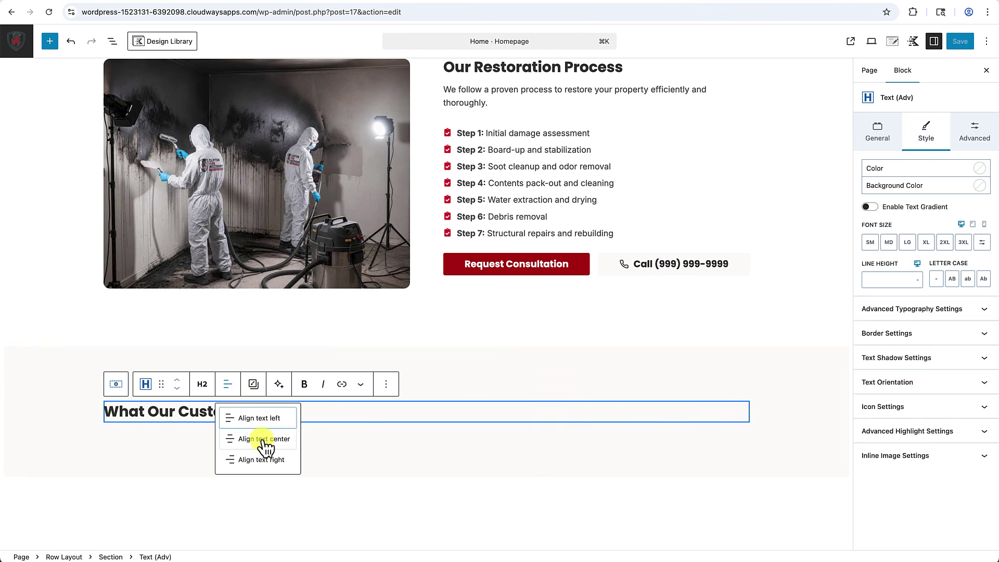
left_click(261, 440)
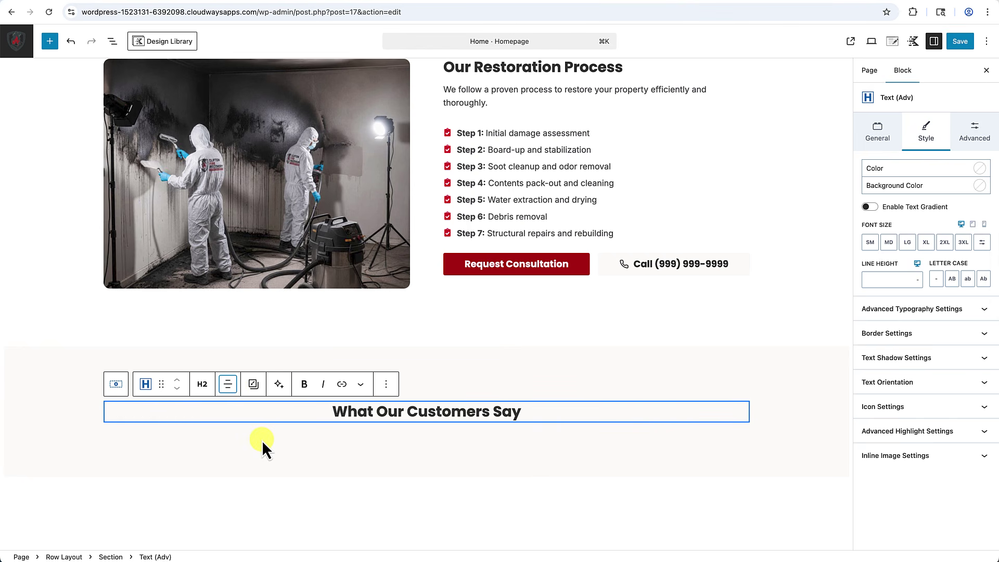
left_click(919, 284)
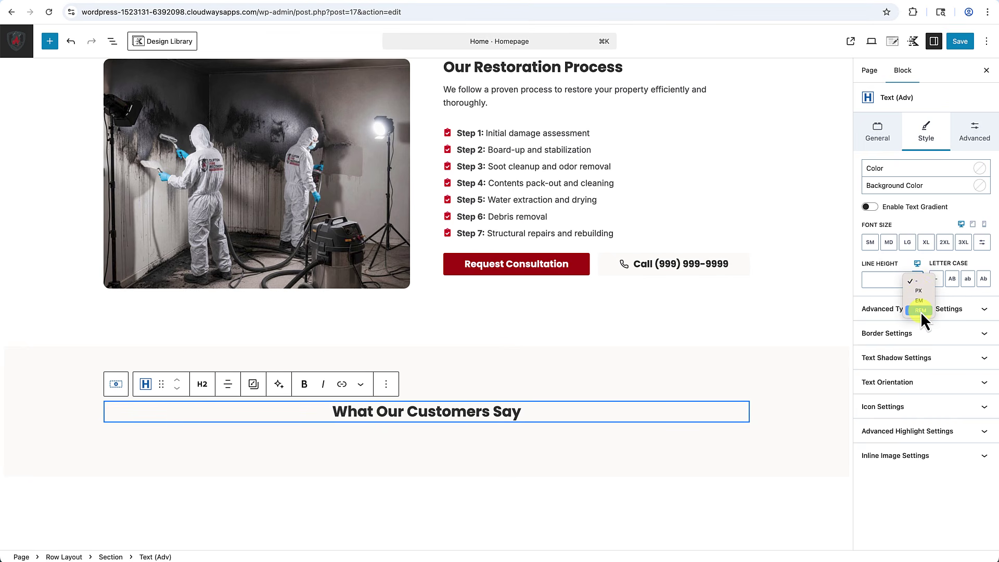
left_click(920, 312)
left_click(893, 280)
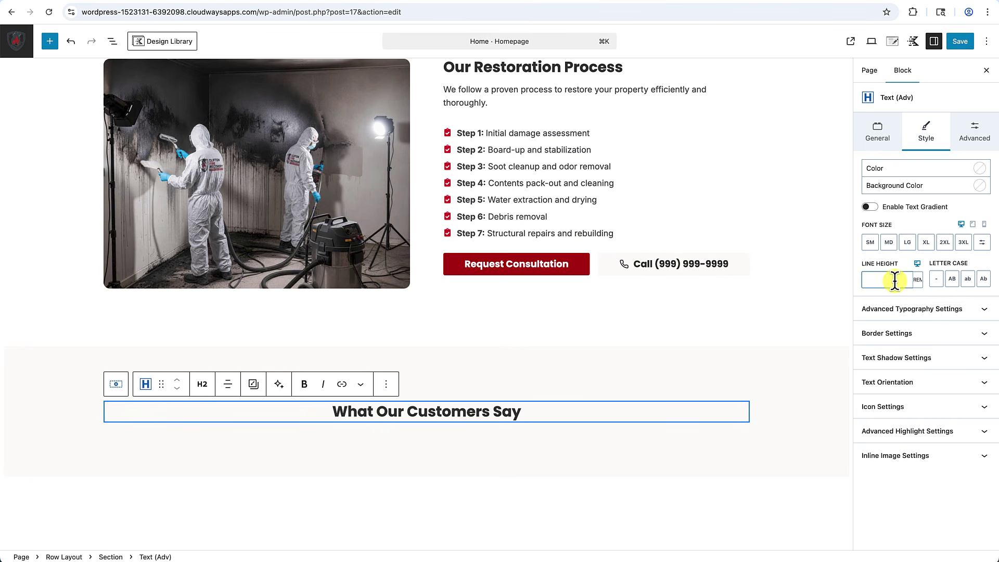
type("2")
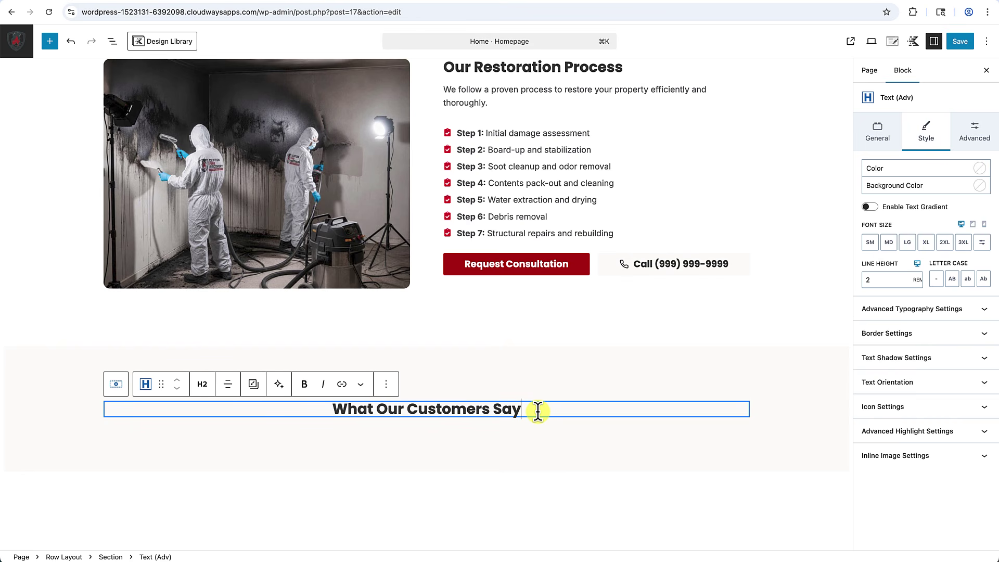
Add a centred paragraph subtitle: 'Real experiences from homeowners we've helped recover from fire damage.'.
key("Return")
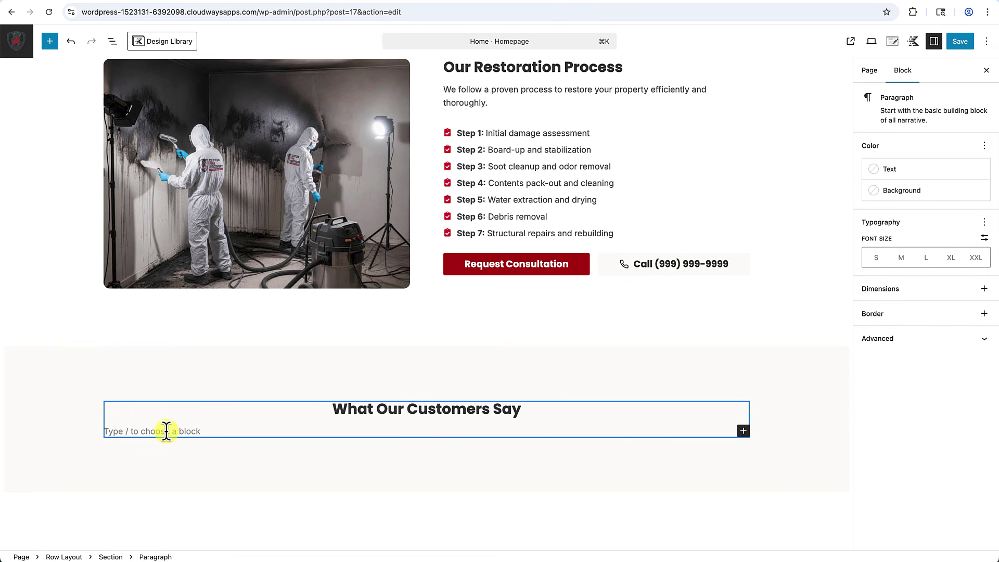
type("/text")
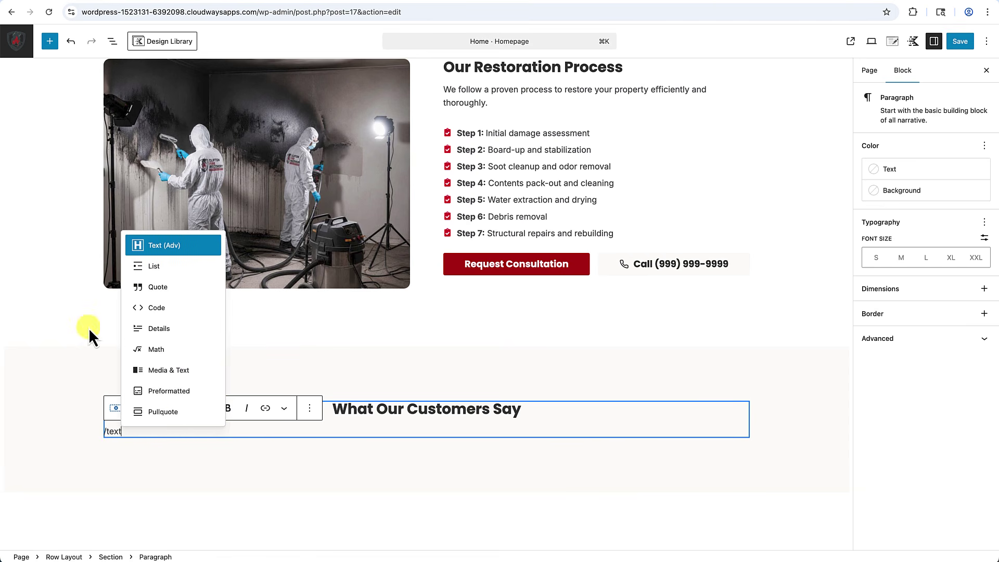
left_click(174, 247)
left_click(225, 409)
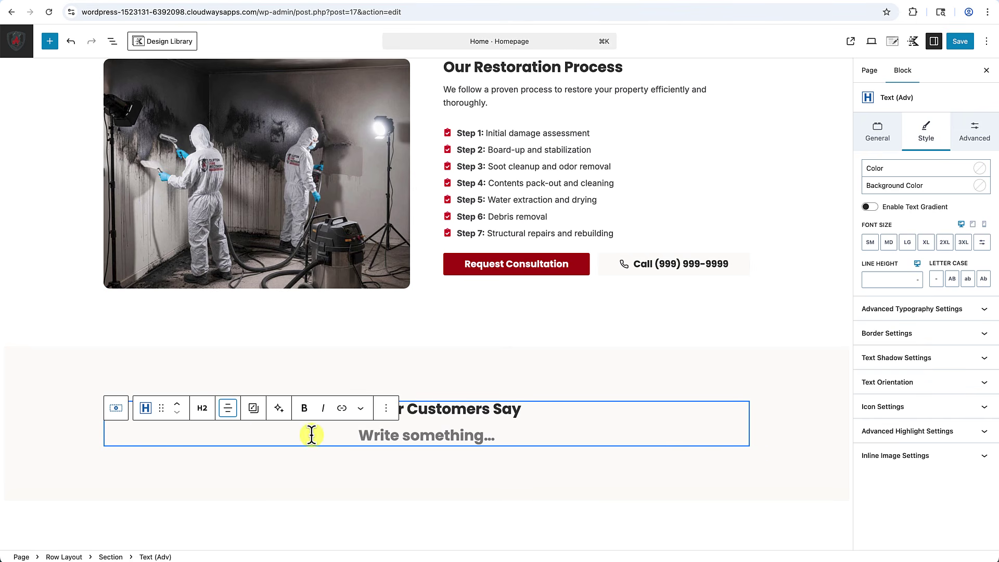
left_click(202, 411)
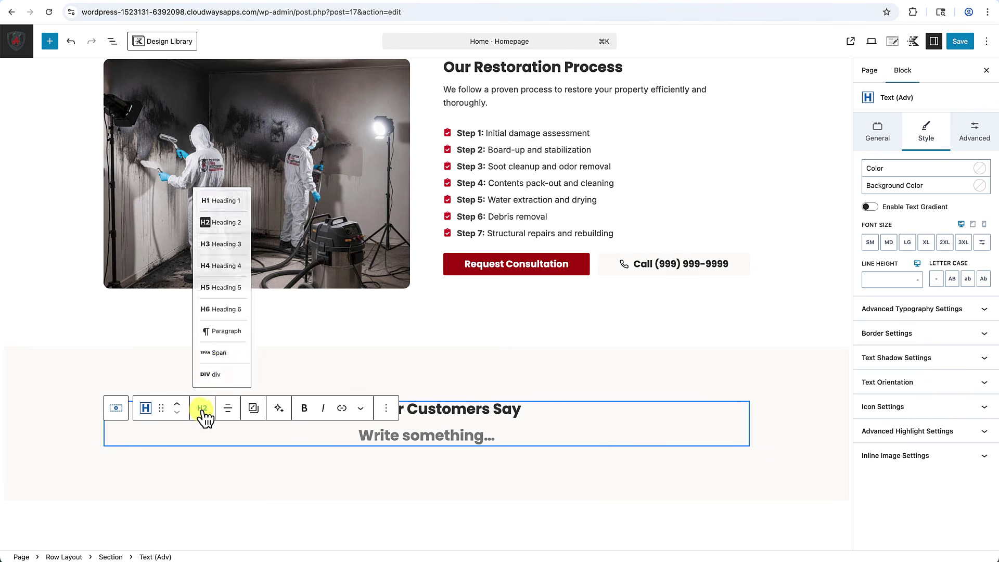
left_click(235, 328)
type("Real experiences from homeowners we've helped recover from fire damage.")
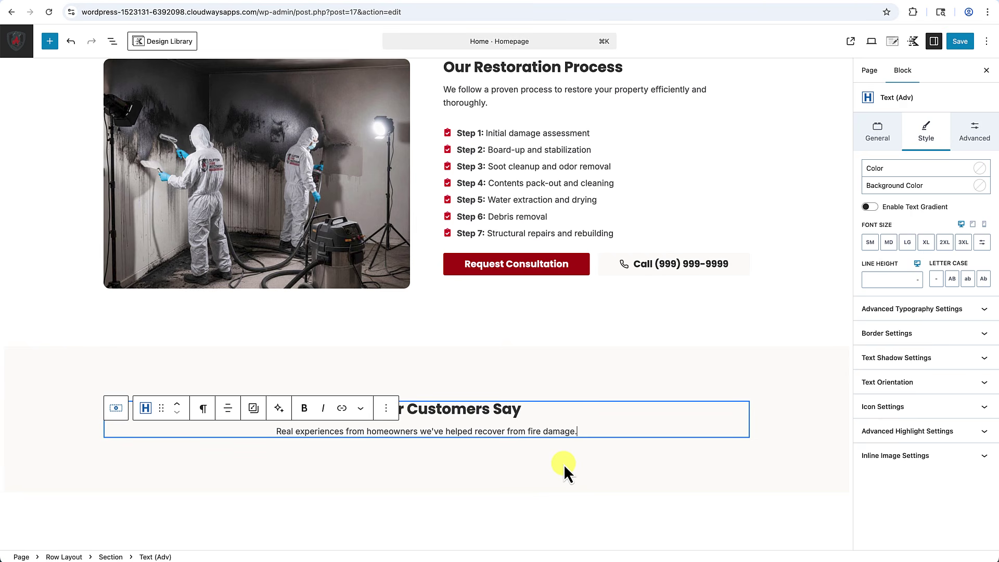
key("Return")
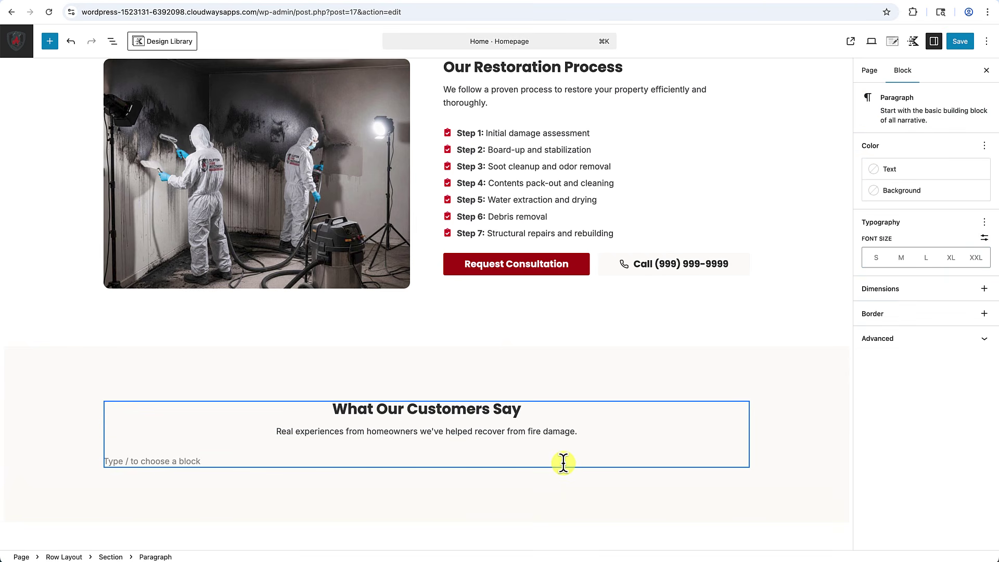
Insert a Row Layout block with two equal columns under the subtitle via /row.
type("/row")
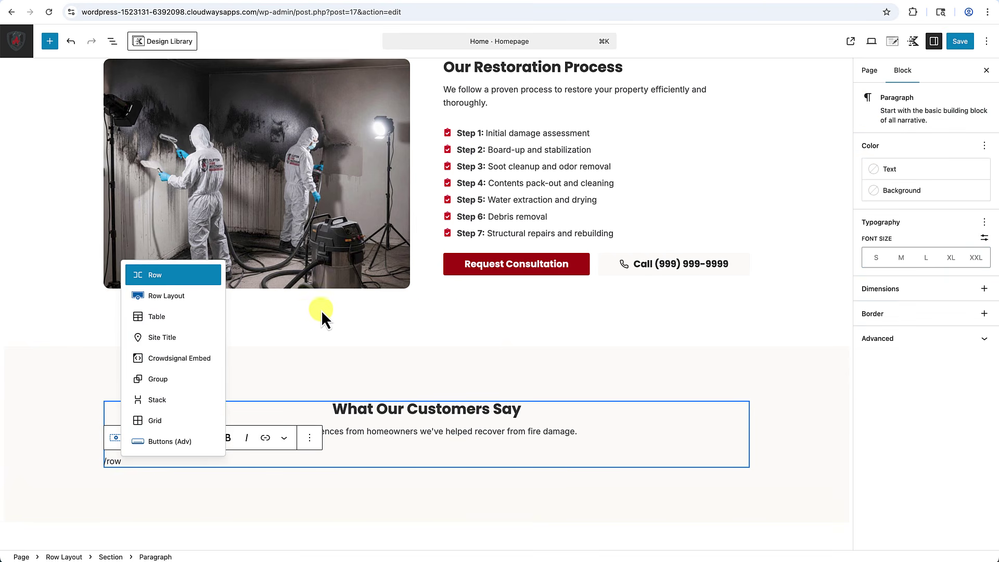
left_click(177, 296)
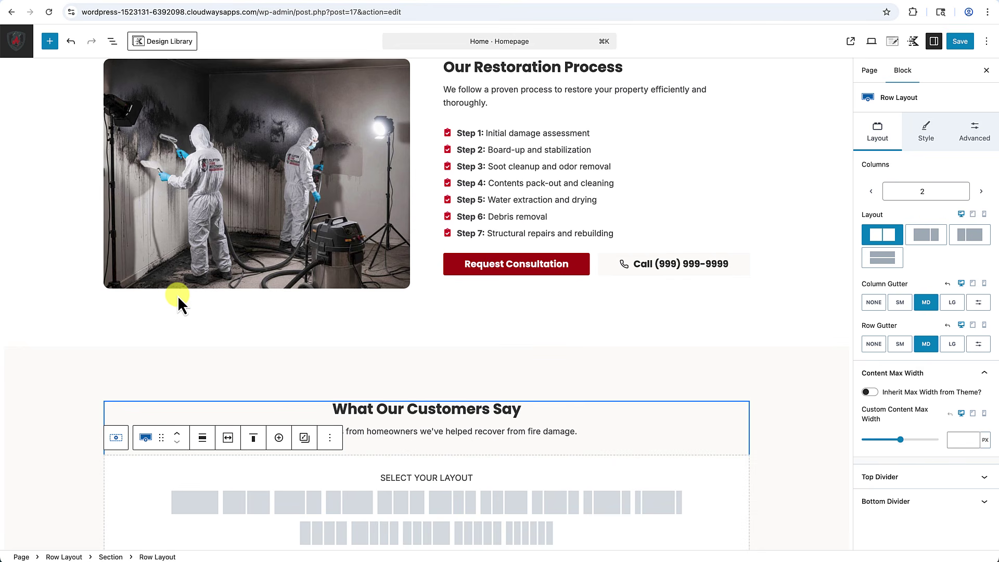
scroll(234, 482, "down", 3)
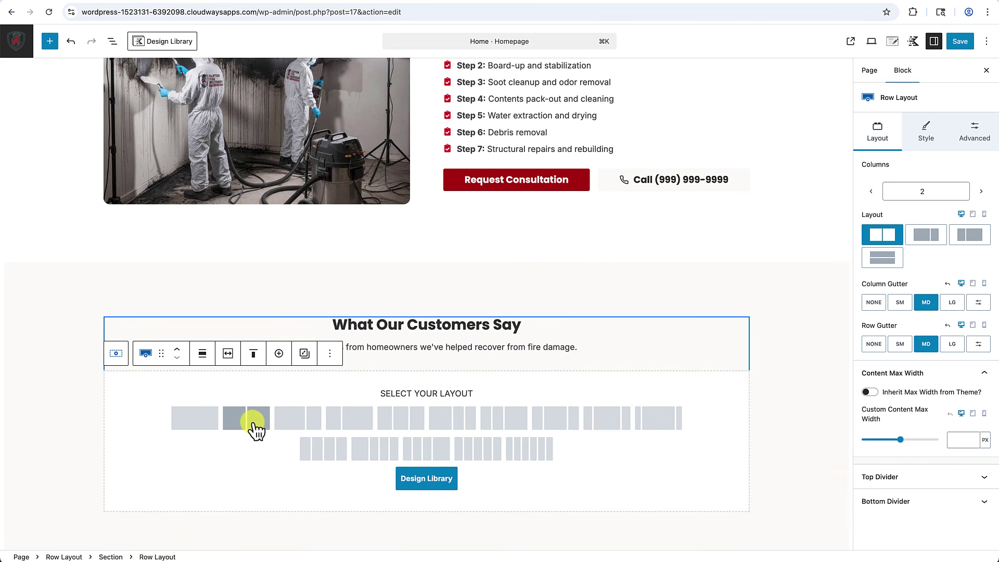
left_click(252, 424)
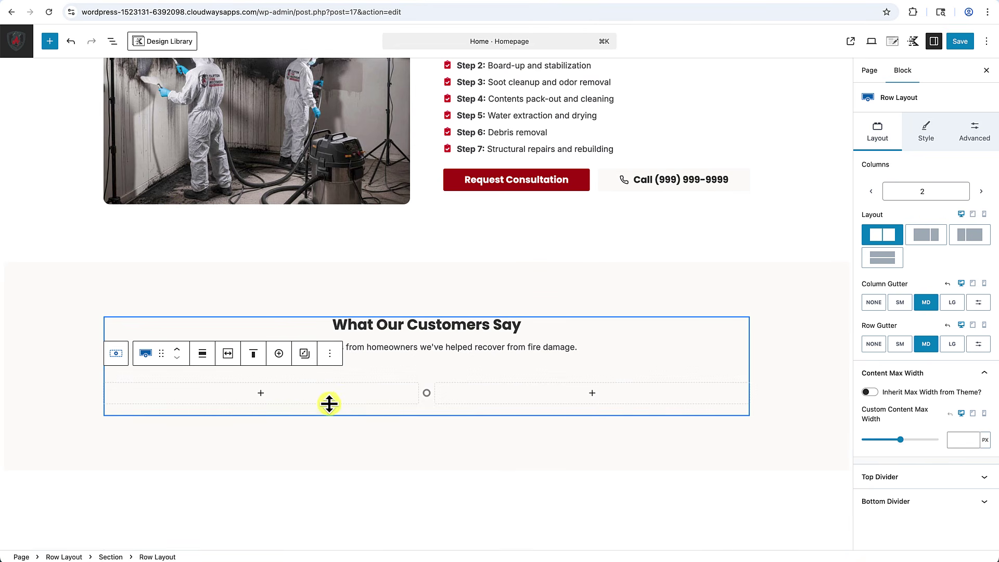
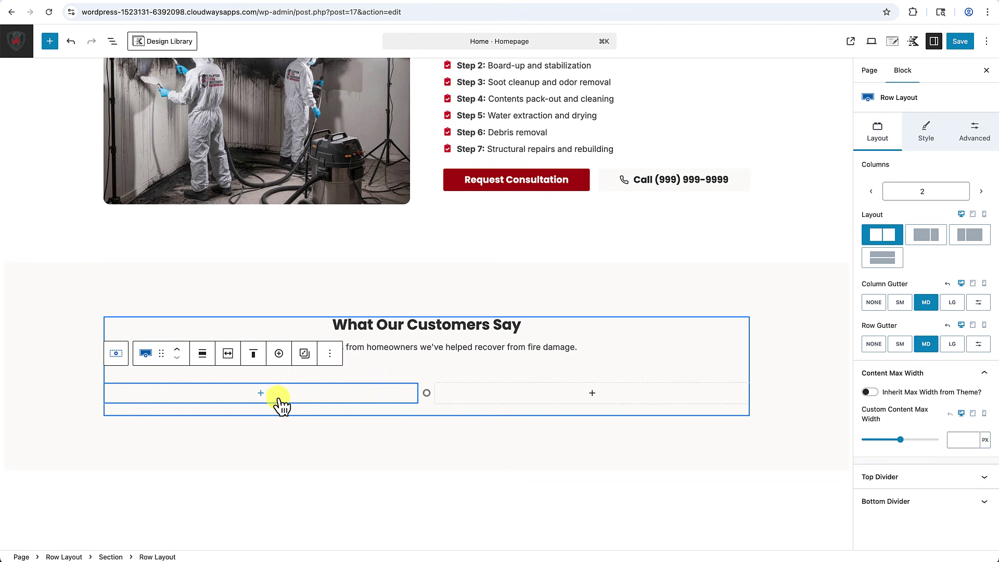
Insert a Testimonials block into the empty left column by searching 'testim'.
left_click(260, 394)
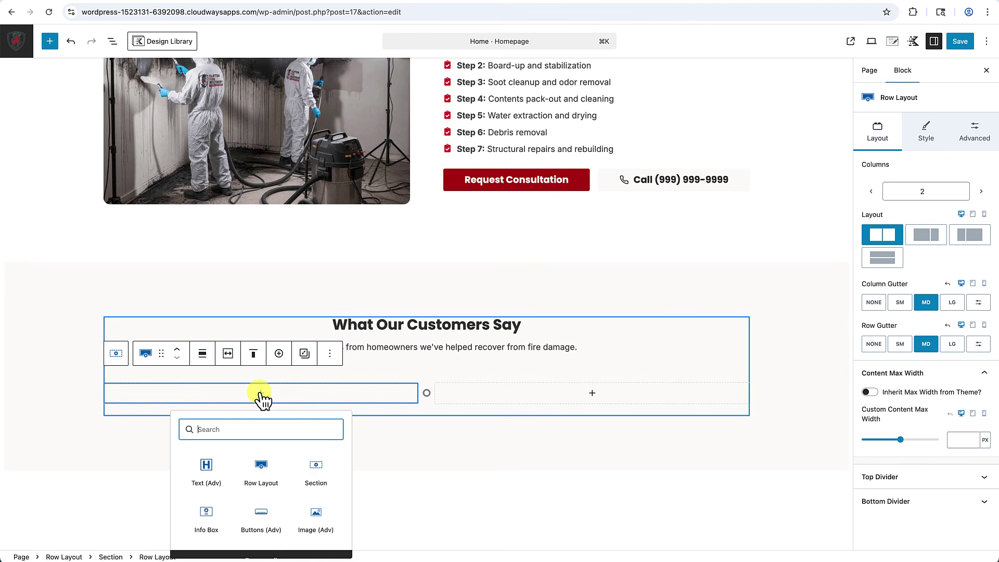
type("testim")
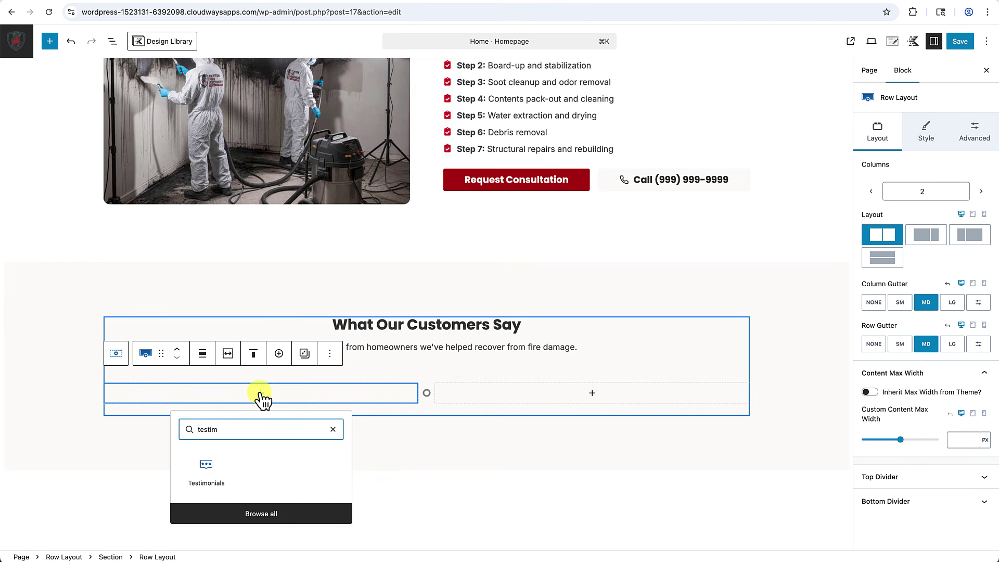
left_click(211, 470)
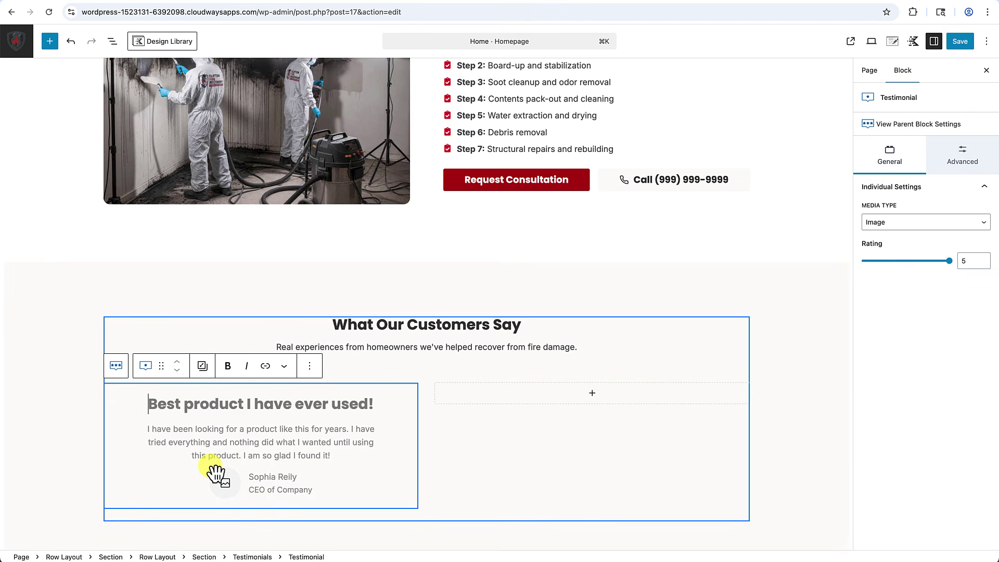
scroll(264, 462, "down", 5)
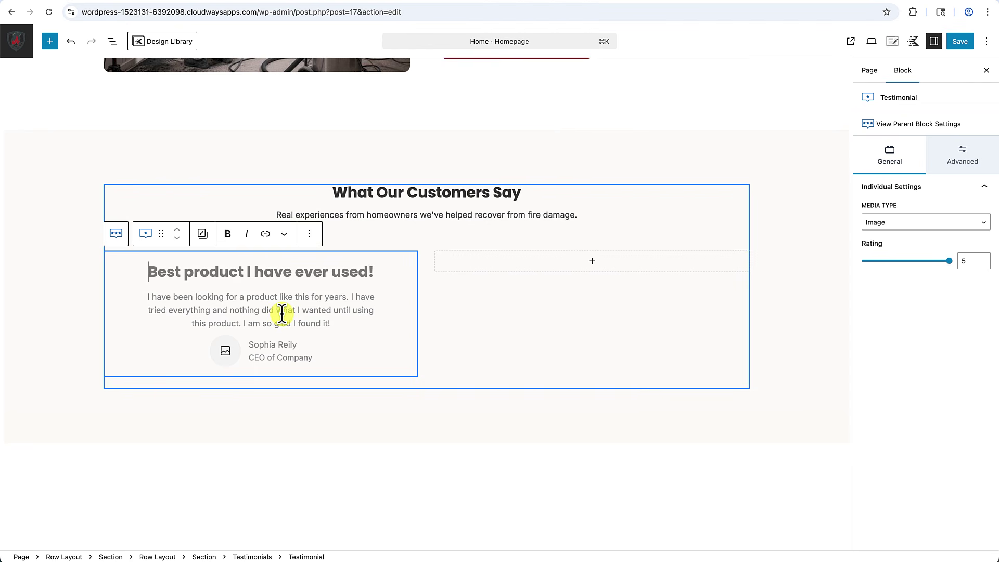
scroll(263, 313, "up", 1)
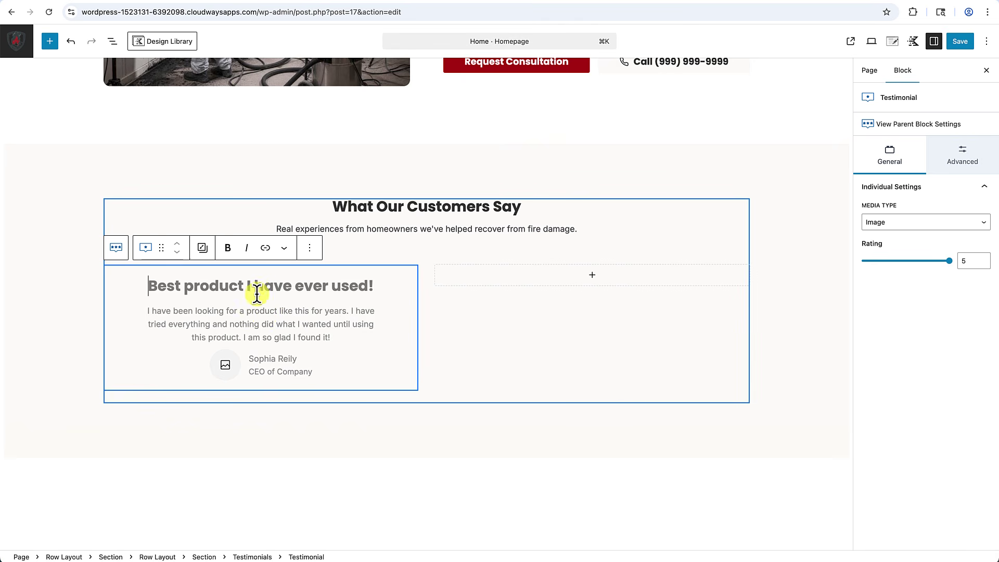
Left-align the text of the whole Testimonials block.
left_click(929, 126)
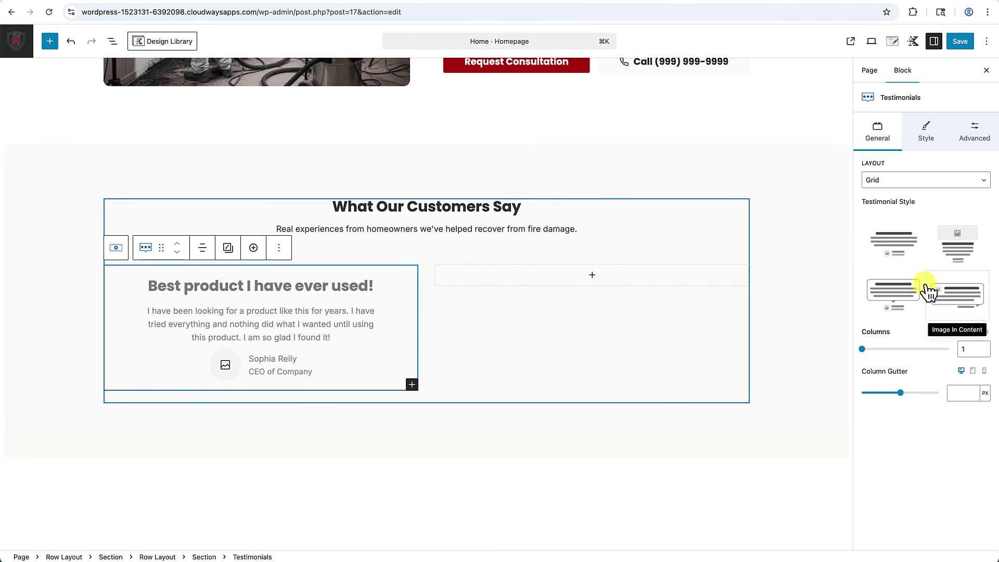
left_click(923, 129)
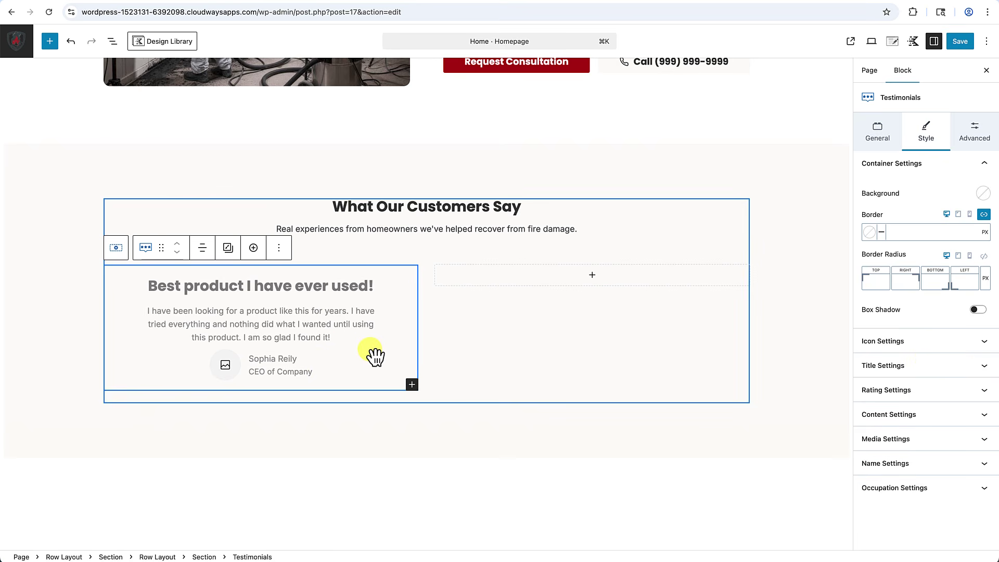
left_click(203, 250)
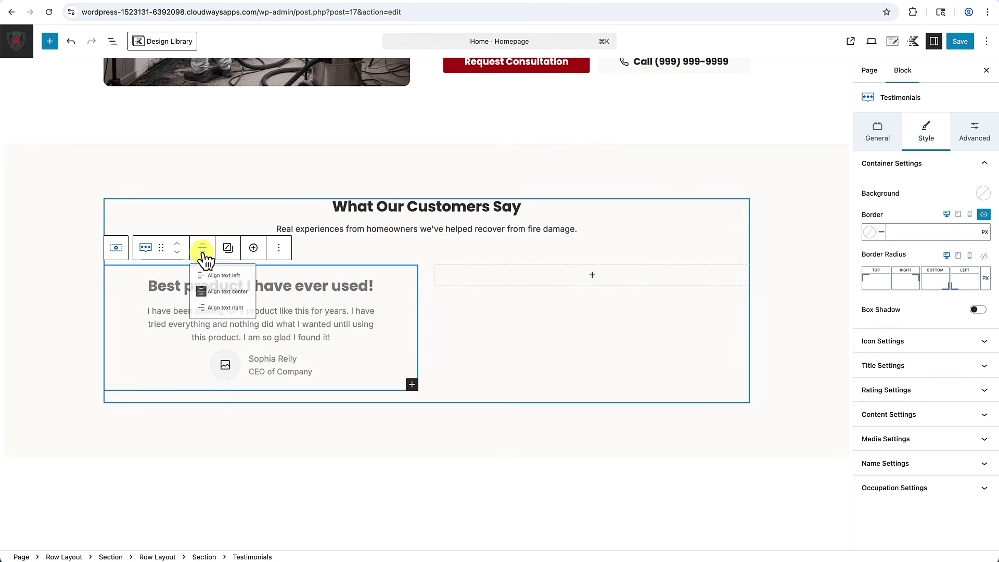
left_click(206, 280)
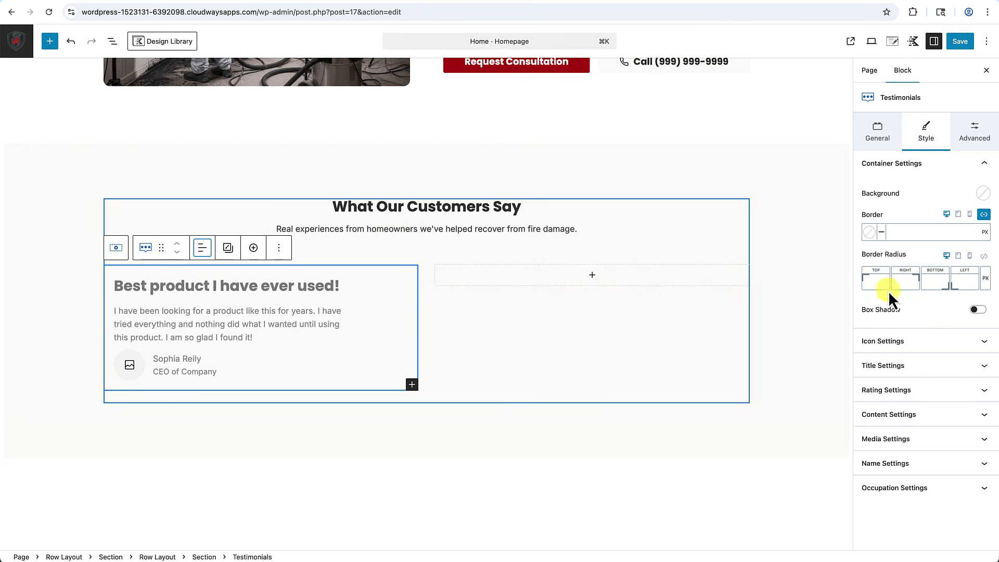
Turn on the star rating and colour the stars with the orange-yellow preset.
left_click(914, 390)
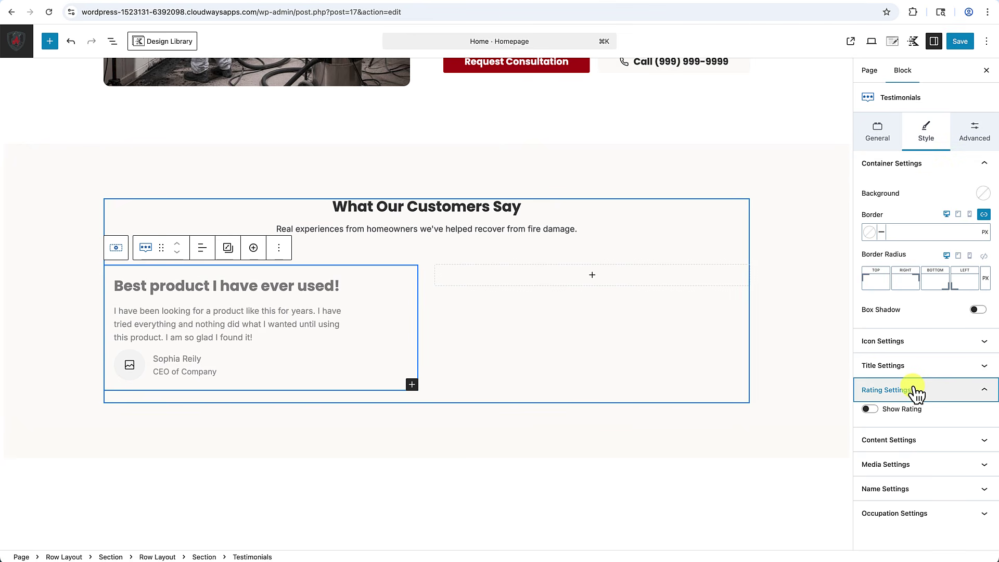
left_click(870, 409)
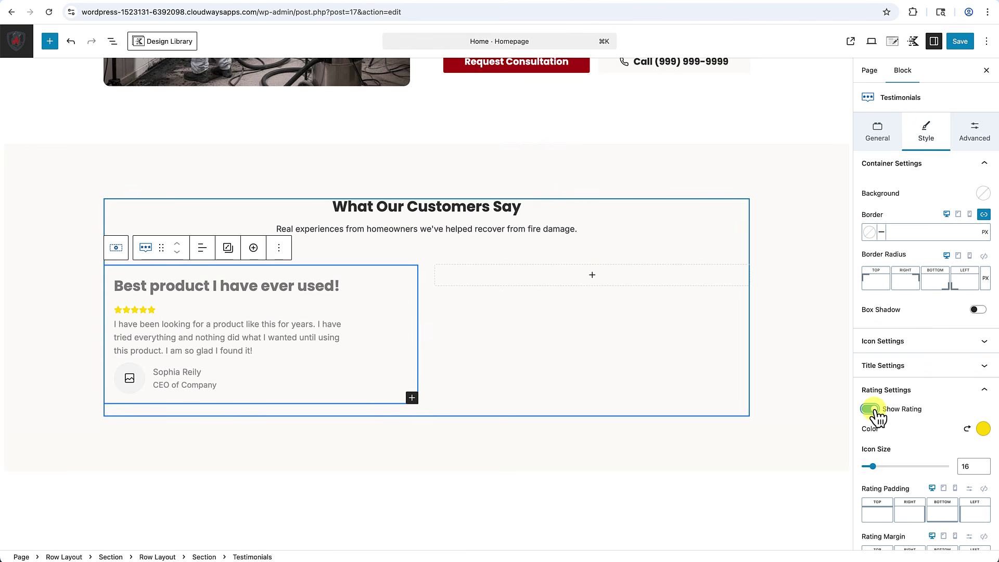
scroll(905, 386, "down", 2)
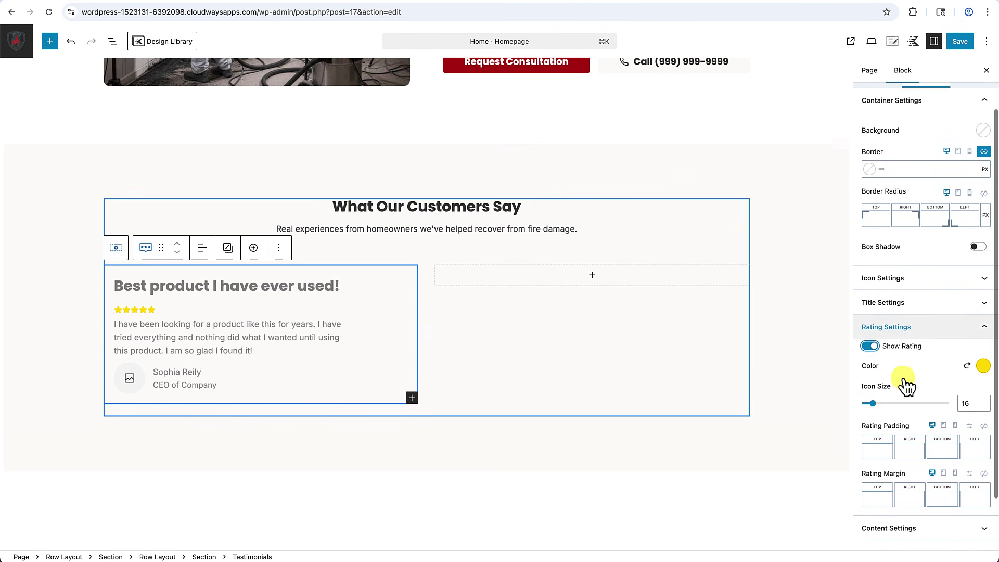
scroll(906, 386, "down", 1)
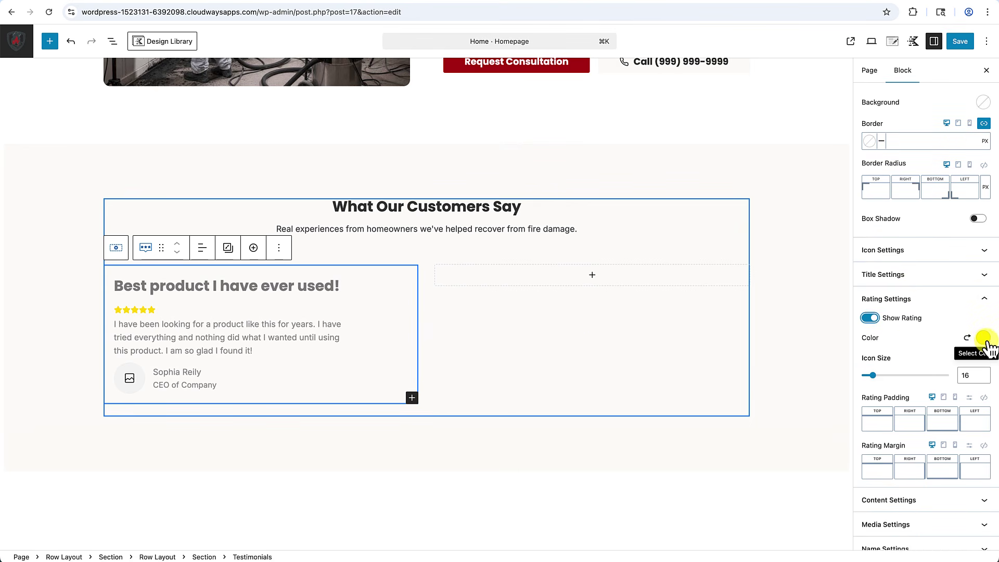
left_click(983, 338)
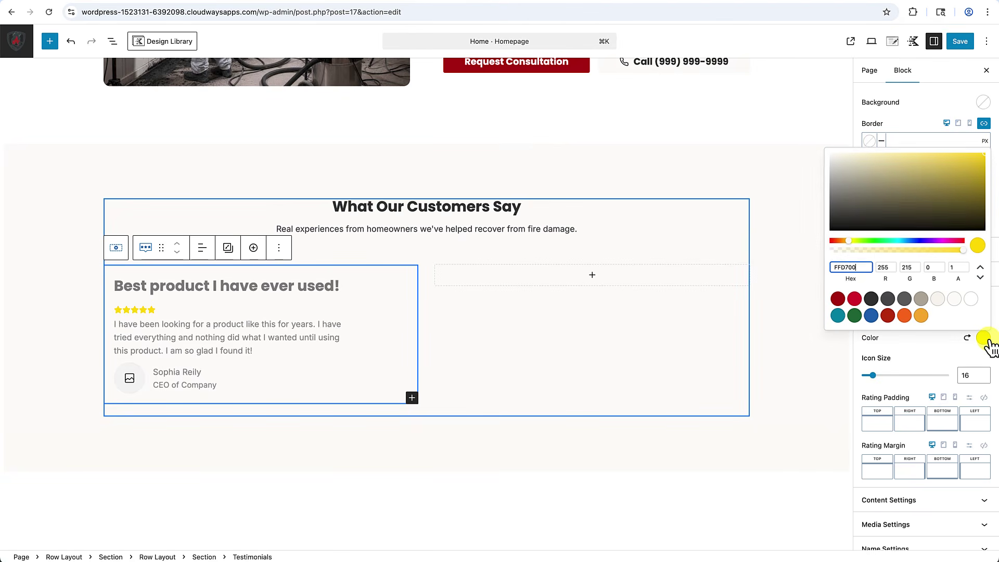
left_click(922, 316)
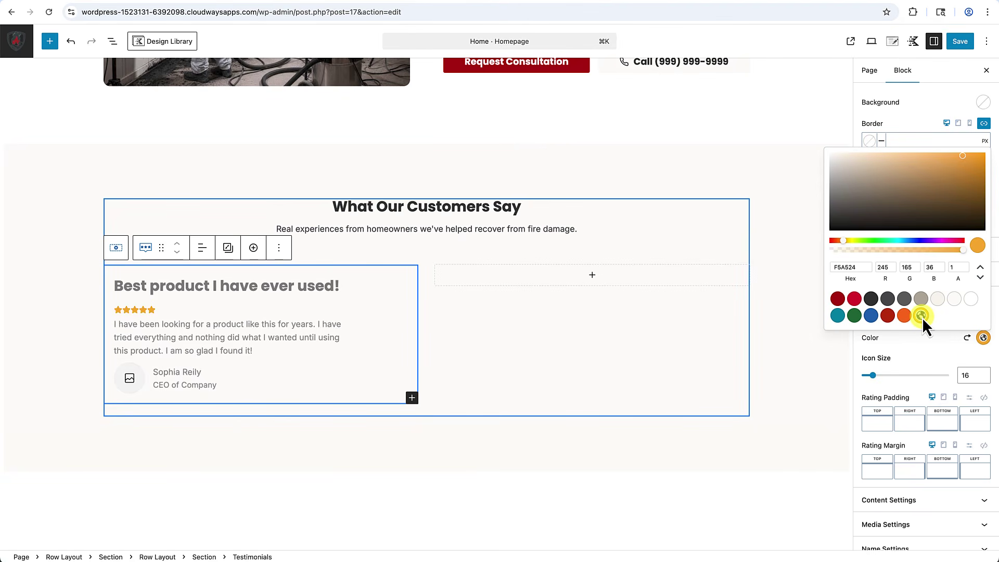
left_click(926, 355)
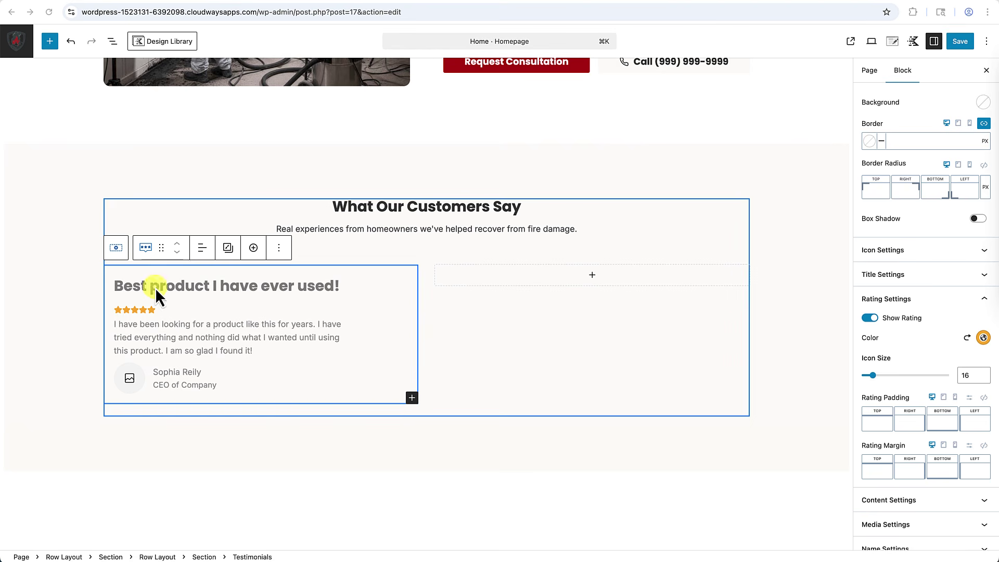
left_click(121, 325)
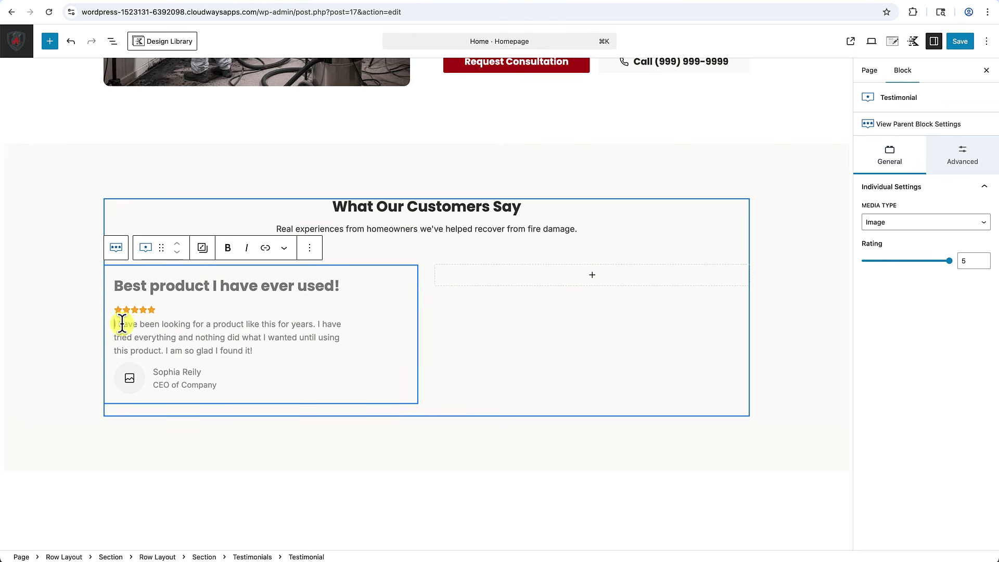
Paste the longer Clifton review over the placeholder text and hide the testimonial title.
triple_click(121, 324)
type("Clifton and his team were absolutely amazing during one of the worst experiences of my life. They showed up quickly, were incredibly organized, and treated my belongings with such care. I can't thank them enough for their professionalism and compassion throughout the entire process.")
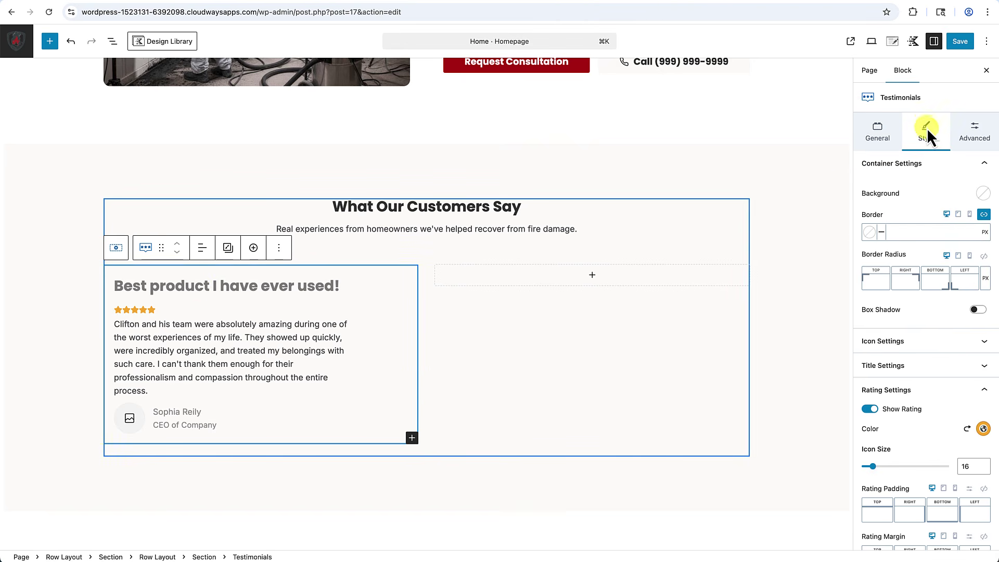
scroll(880, 271, "down", 5)
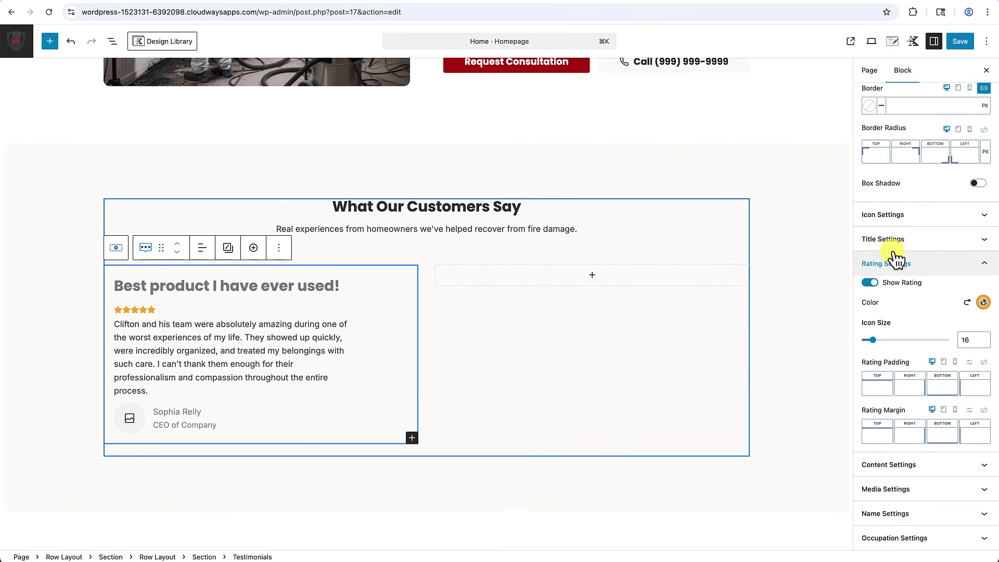
left_click(893, 250)
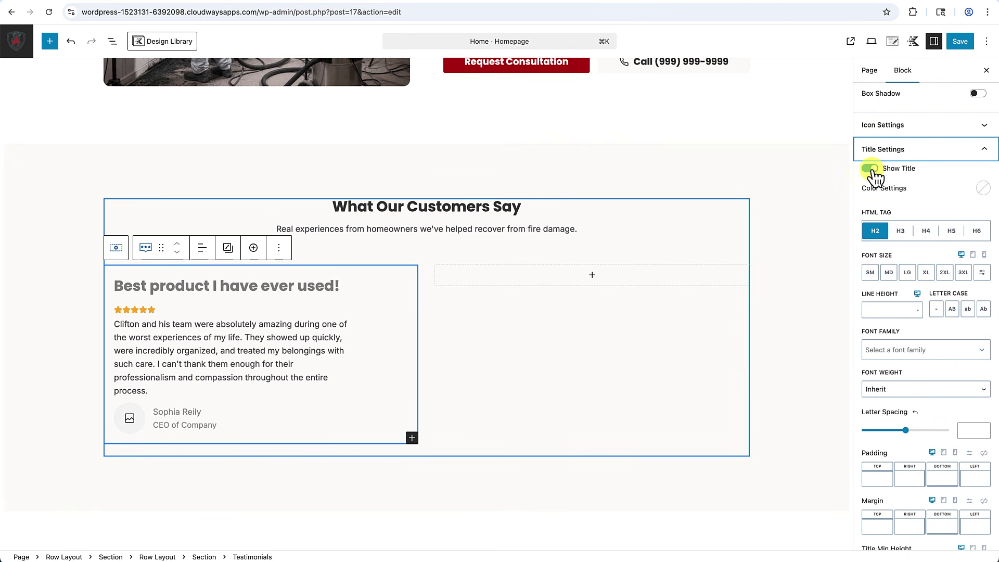
left_click(872, 169)
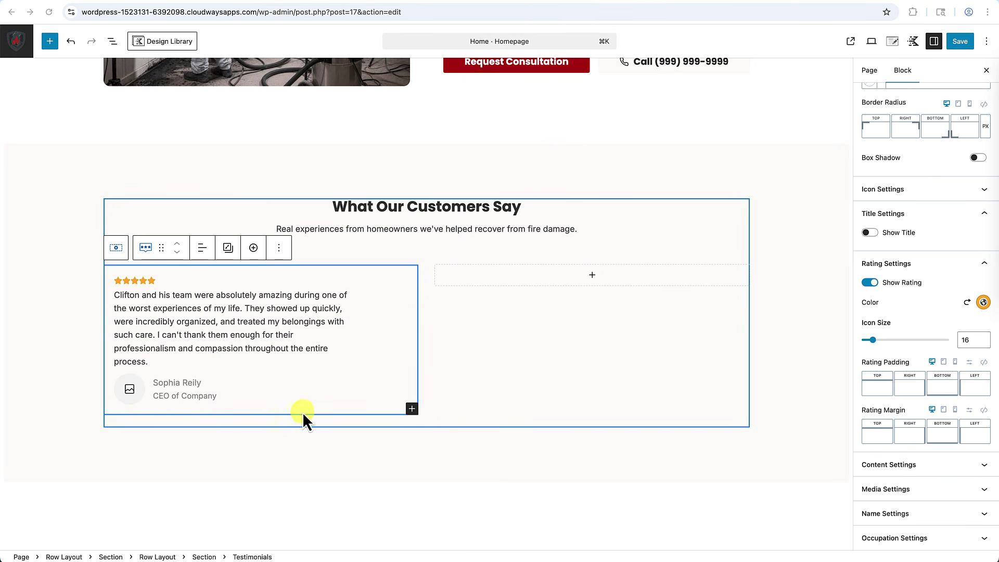
Enter the reviewer's name and put 'Sacramento' on the line beneath it.
left_click(155, 386)
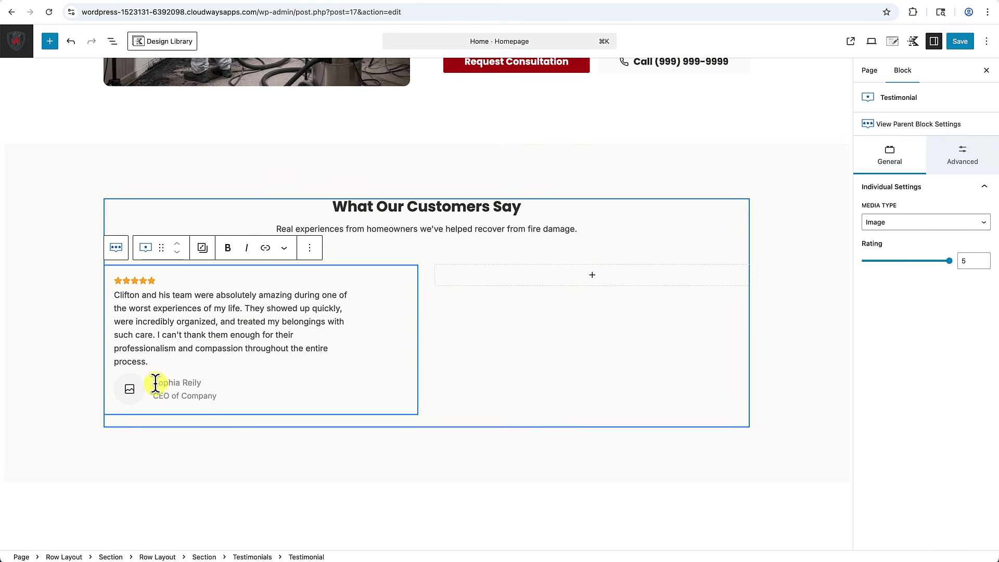
type("Kulbrz R, ")
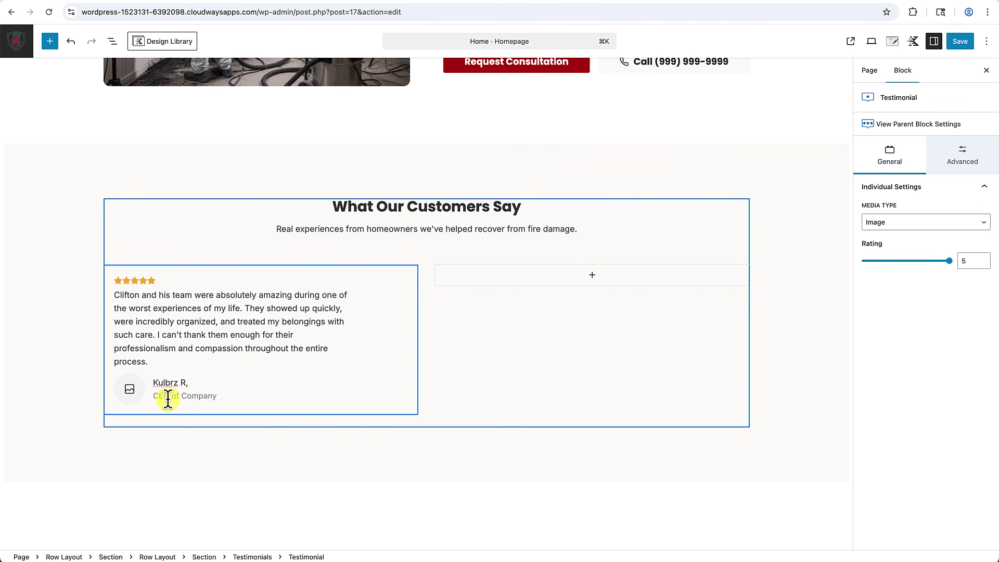
type("Sacramento")
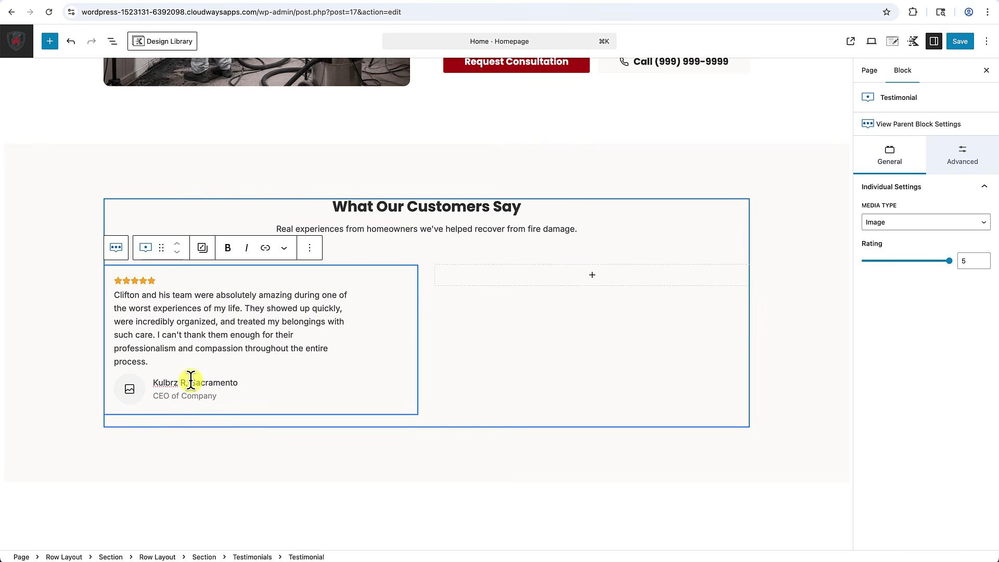
left_click(187, 383)
key("BackSpace")
type("-")
left_click_drag(188, 383, 271, 385)
key("BackSpace")
left_click(197, 401)
type("Sacr")
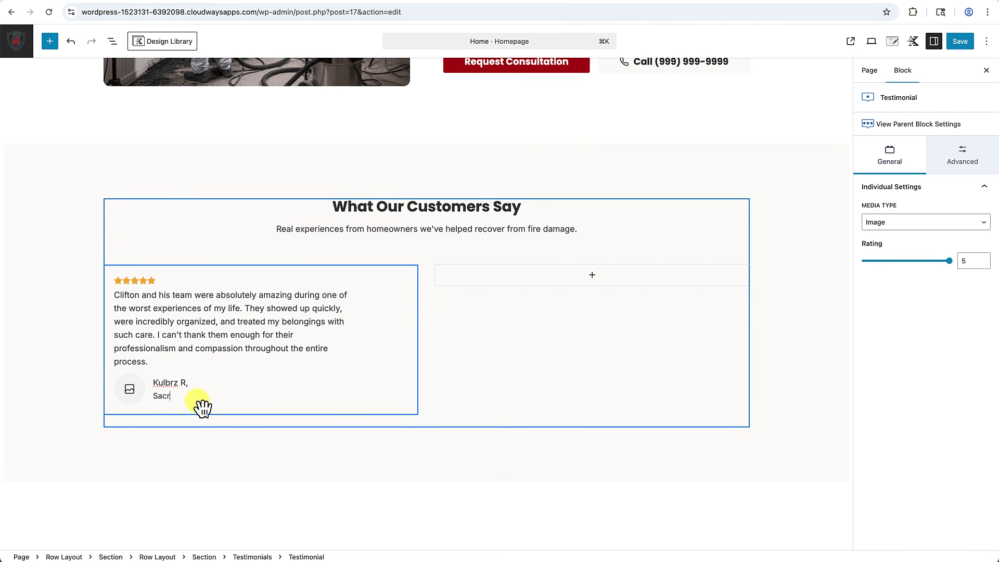
type("amento")
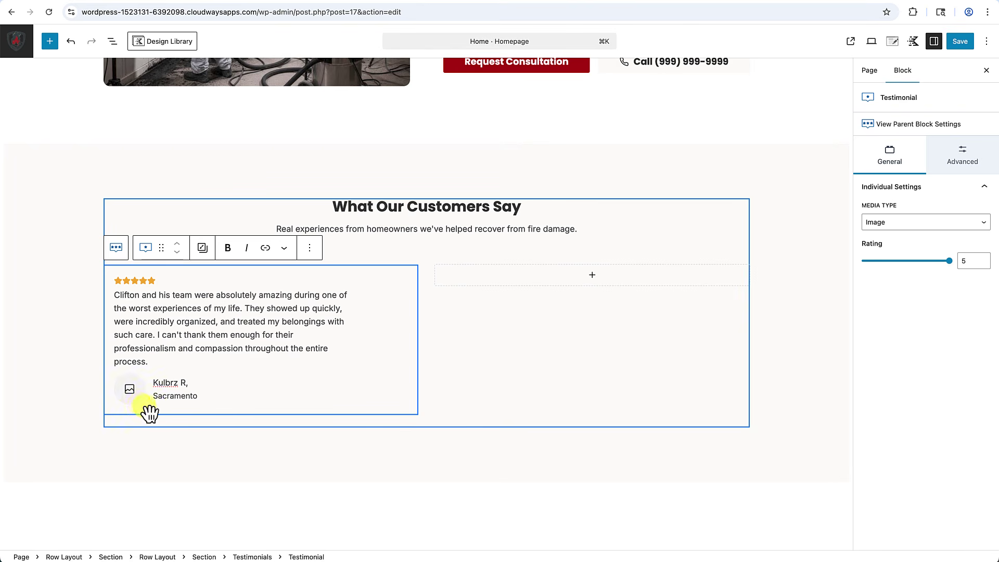
Search Pexels stock photos for 'hea' headshots for the reviewer photo.
left_click(133, 396)
left_click(133, 396)
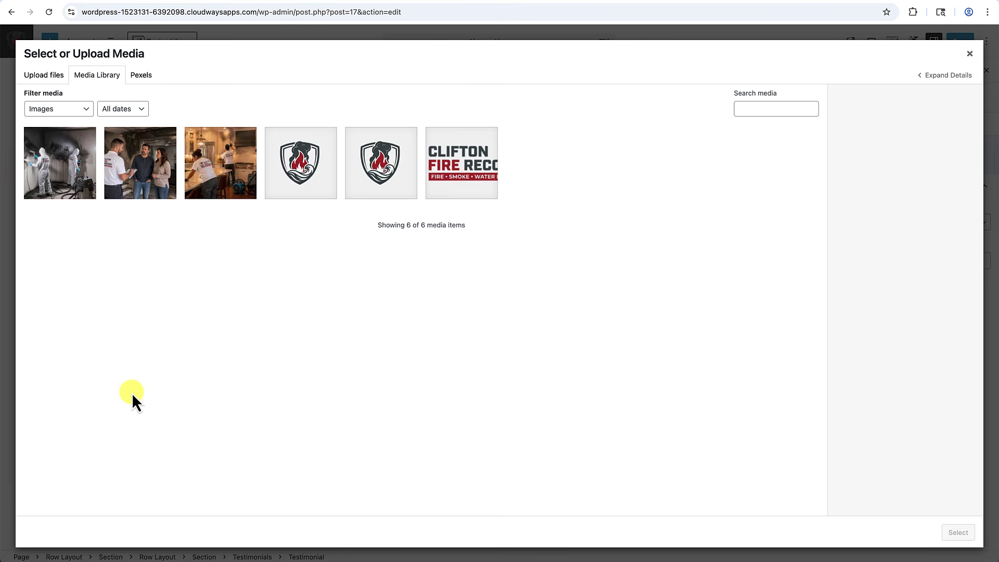
left_click(147, 77)
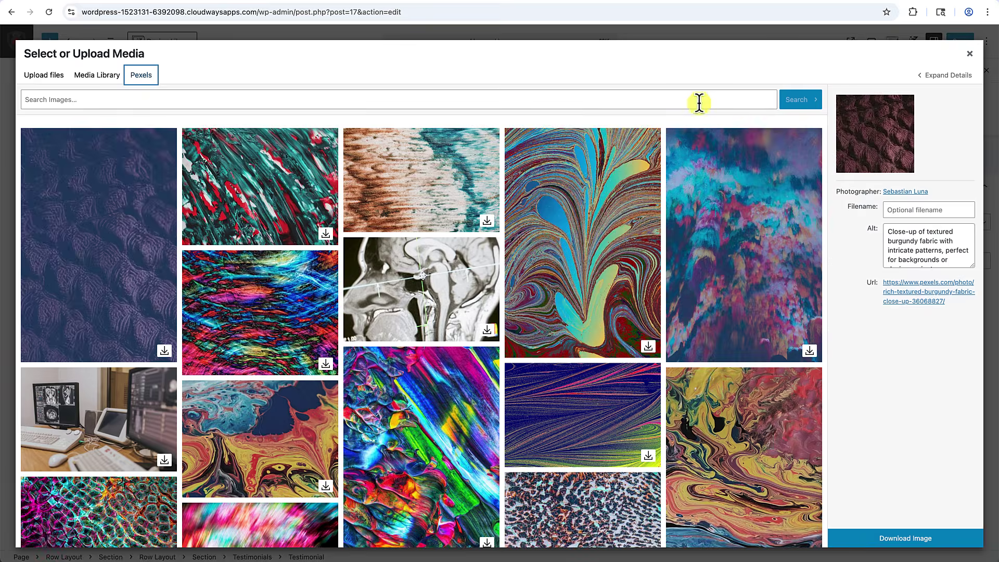
left_click(665, 99)
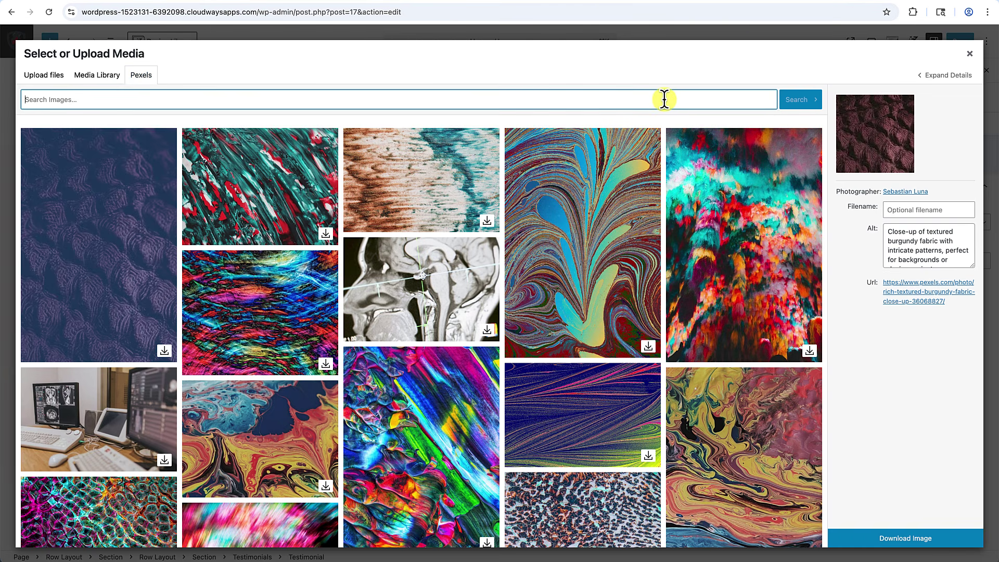
type("headshot")
key("Return")
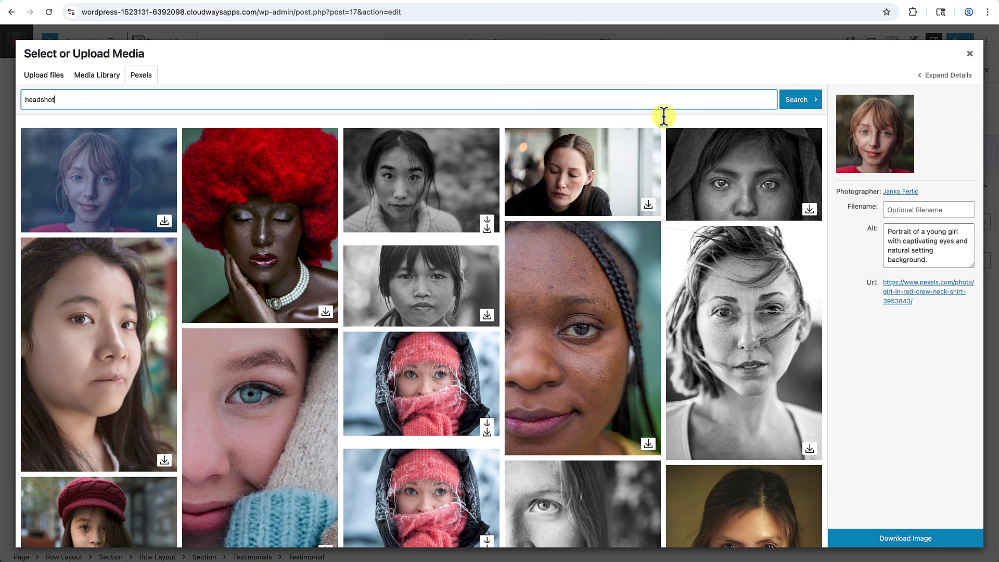
scroll(674, 274, "down", 5)
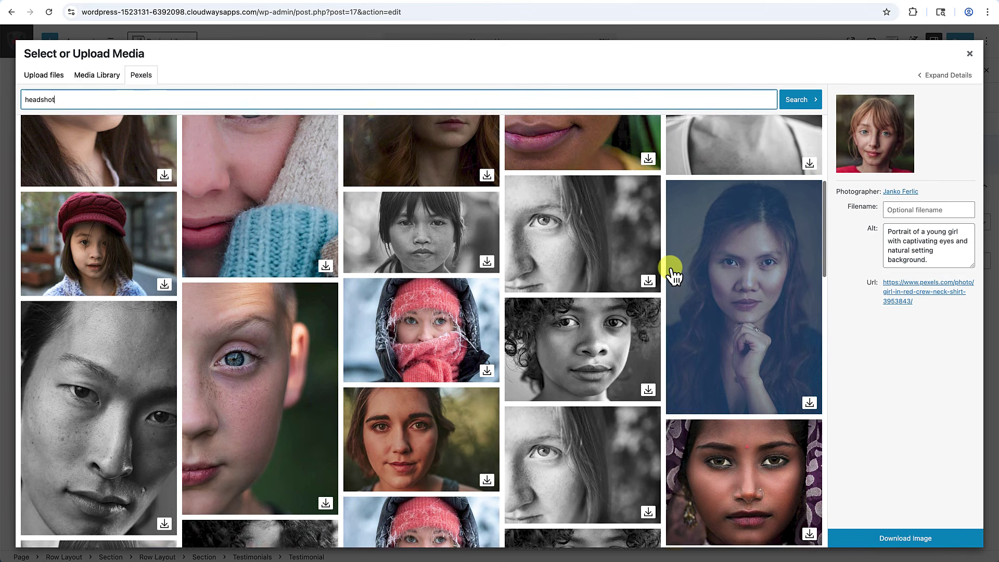
scroll(674, 274, "down", 5)
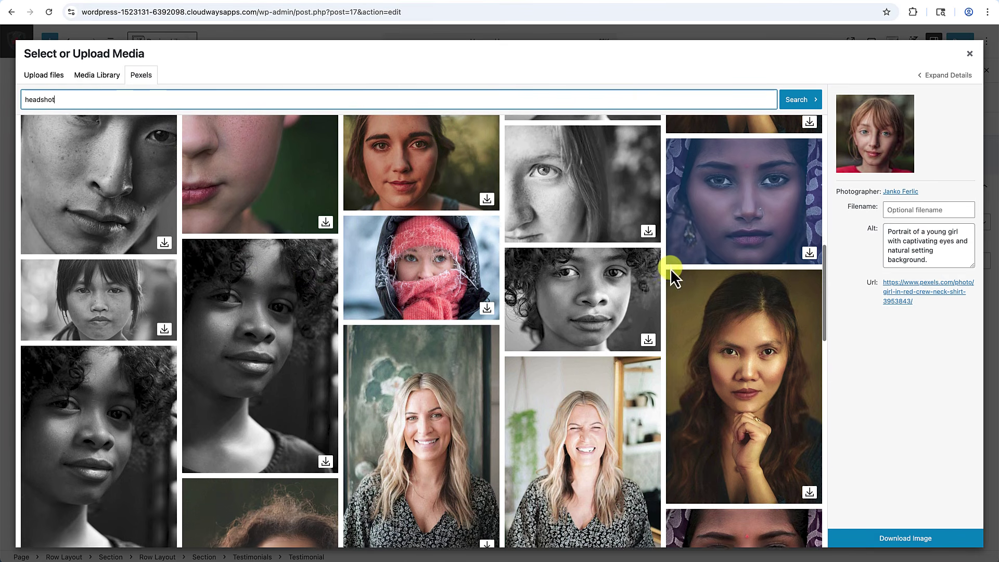
scroll(670, 268, "down", 4)
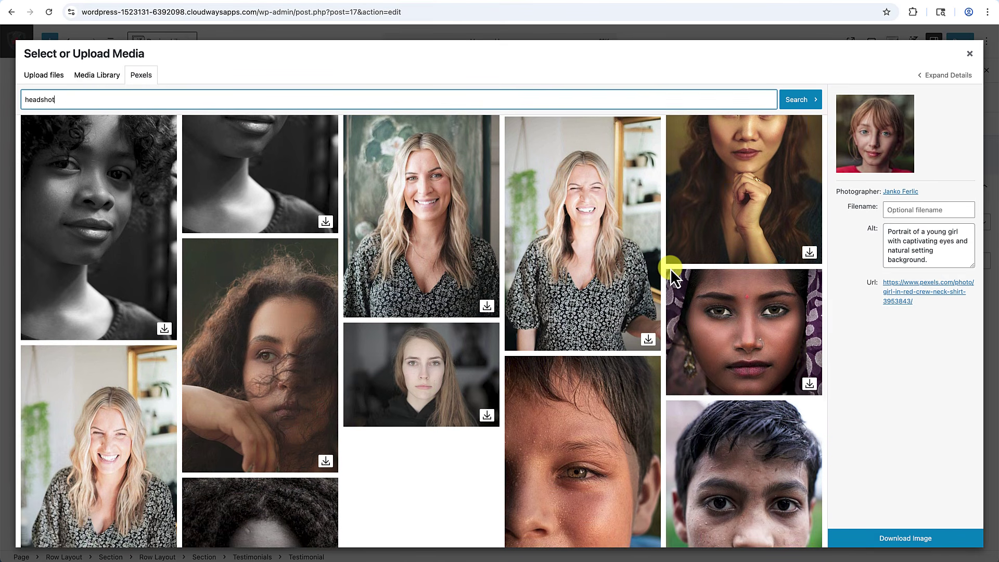
scroll(330, 346, "down", 3)
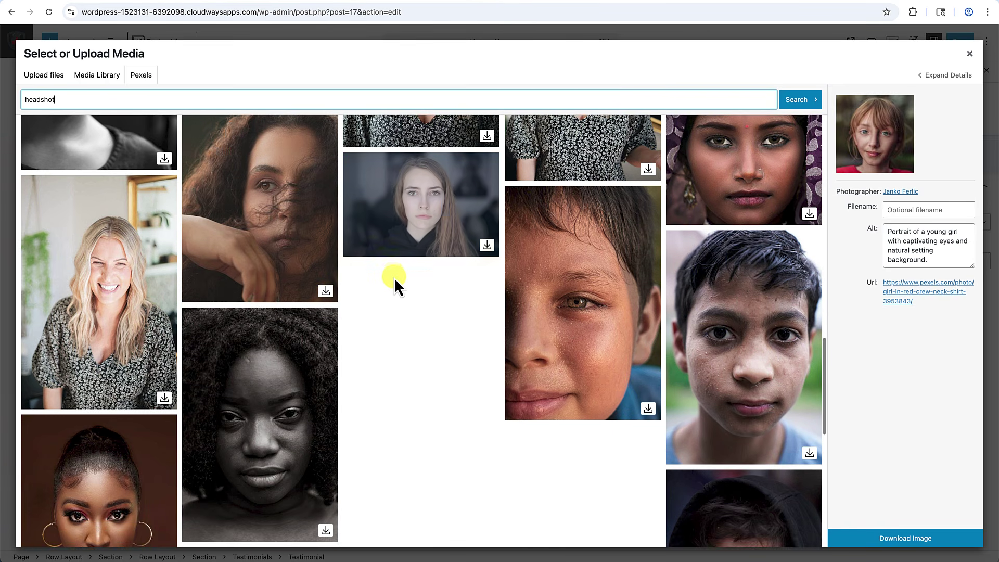
scroll(392, 274, "down", 2)
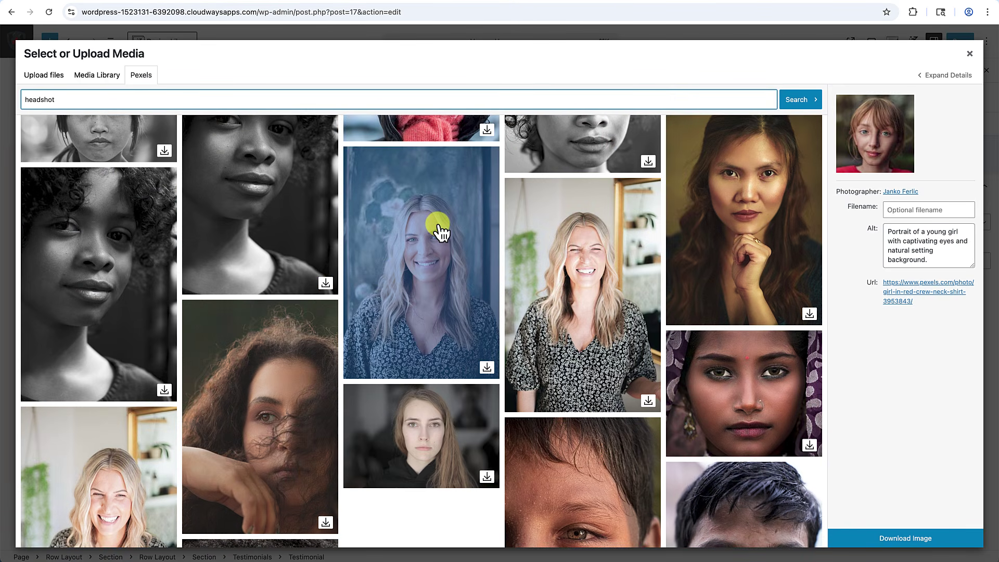
Download the smiling blonde woman's portrait and use it as the reviewer photo.
left_click(439, 230)
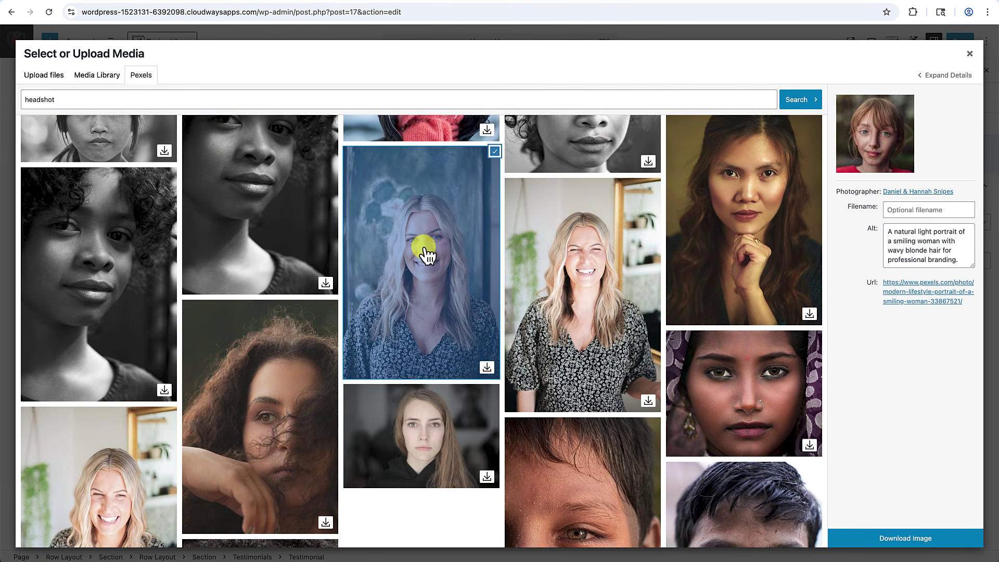
left_click(921, 542)
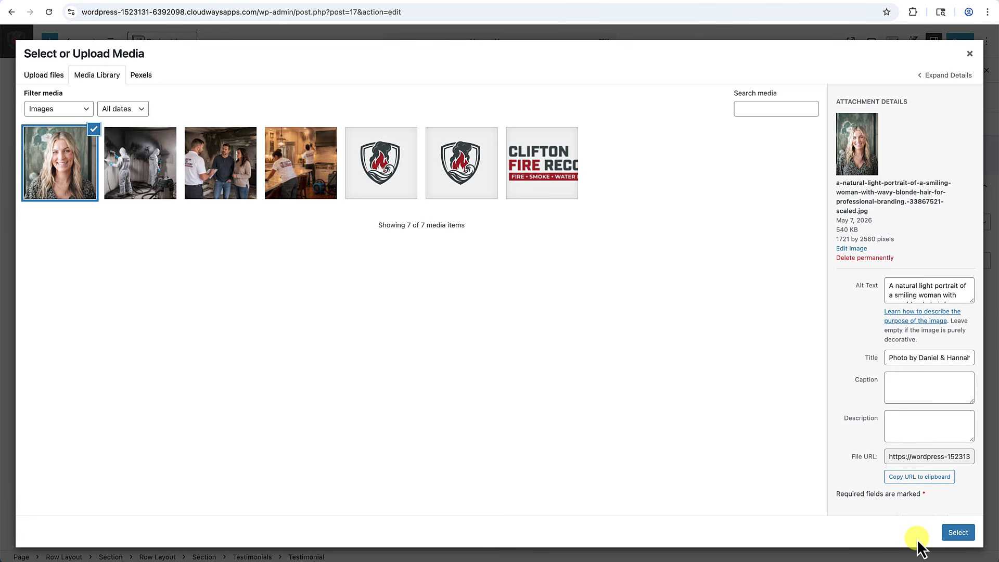
left_click(966, 532)
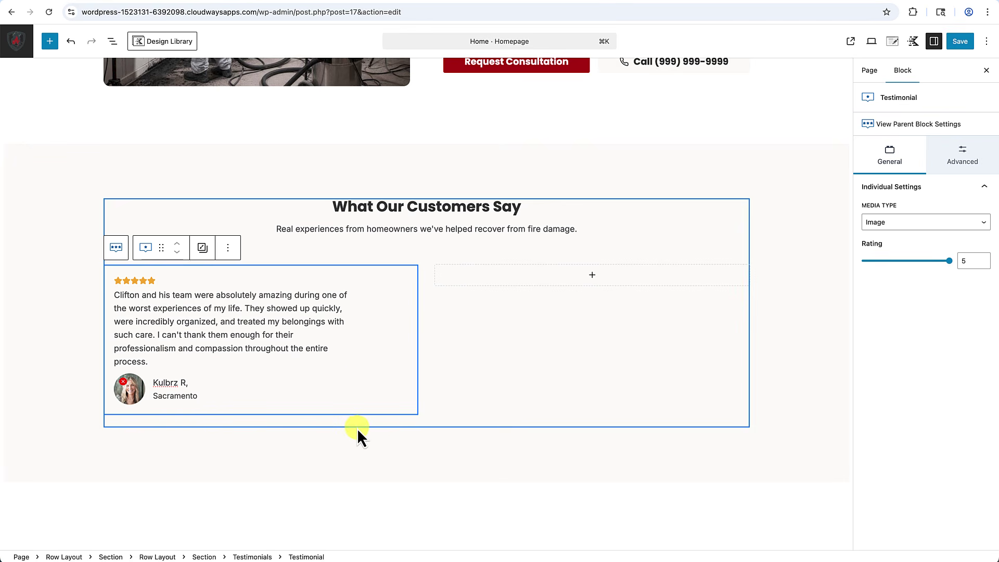
left_click(351, 458)
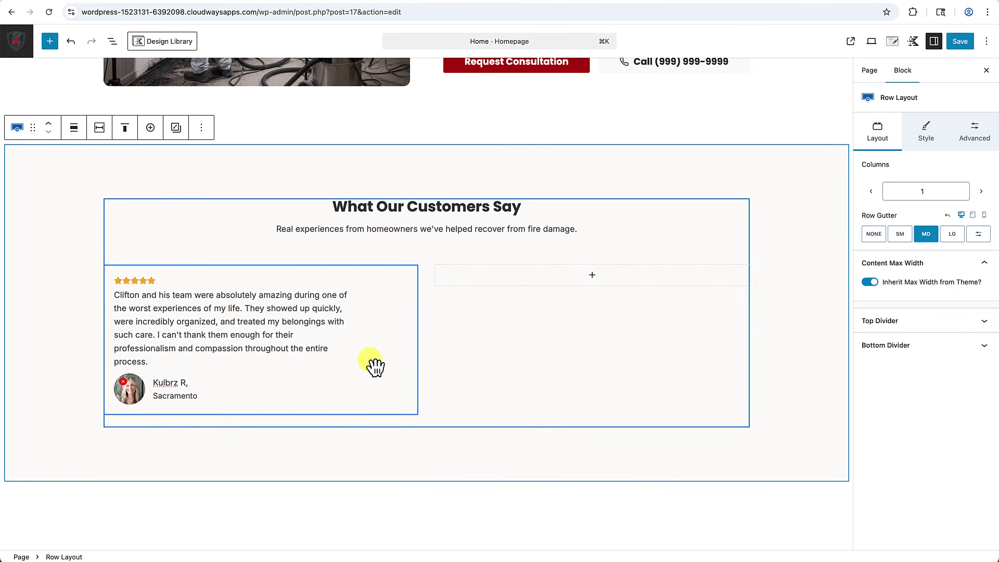
Select the testimonial card's Section in List View and give it a white background.
left_click(329, 487)
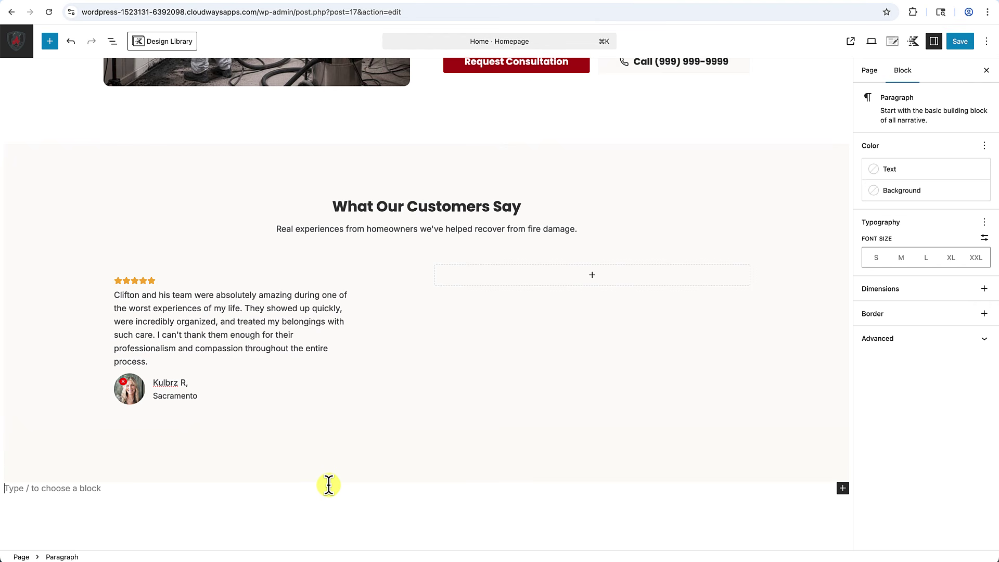
left_click(380, 393)
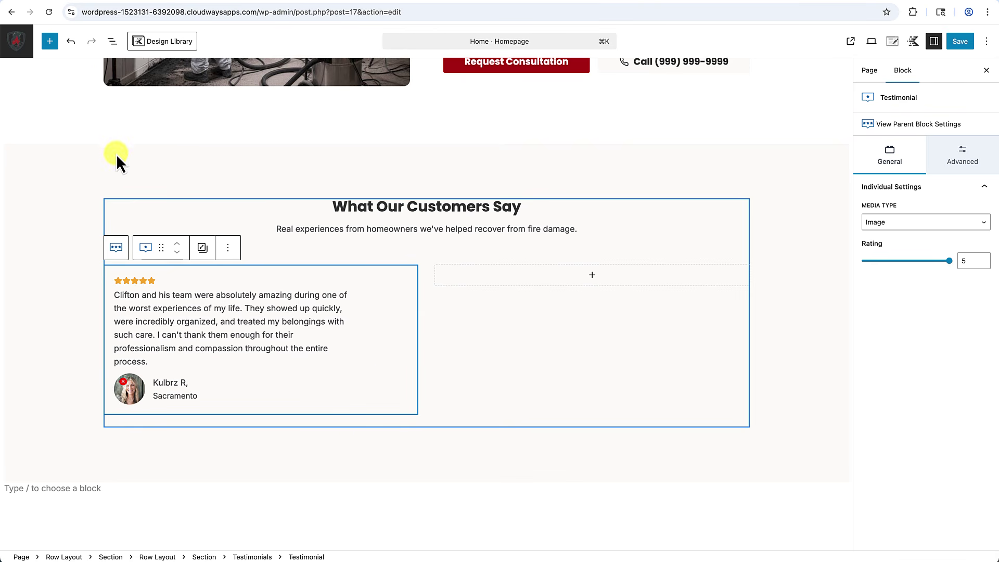
left_click(112, 41)
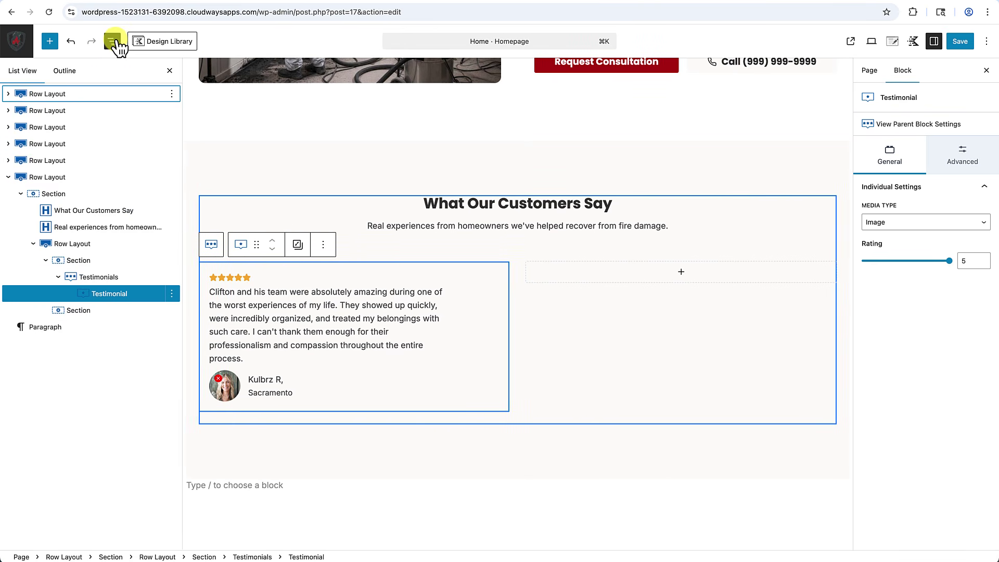
left_click(75, 261)
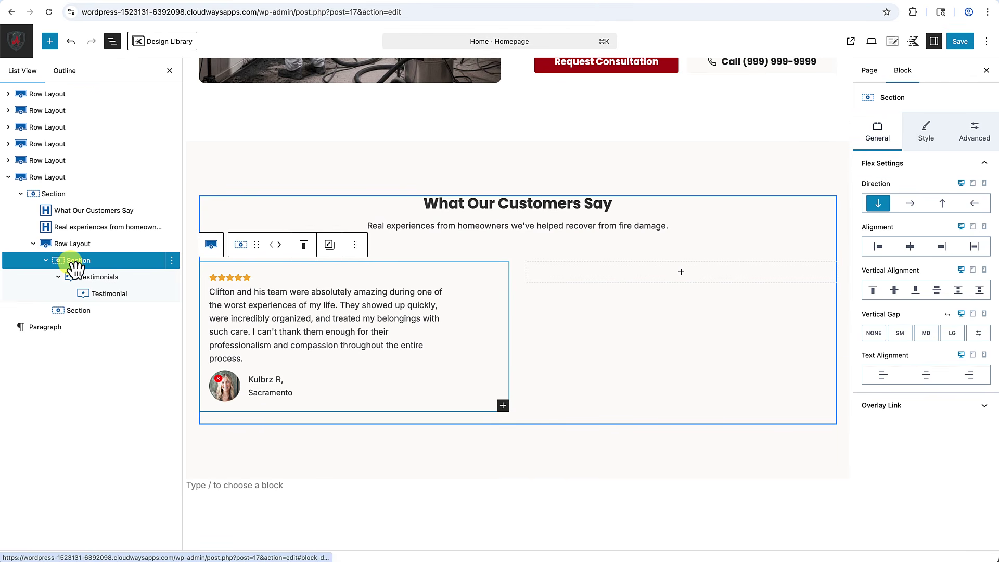
left_click(928, 134)
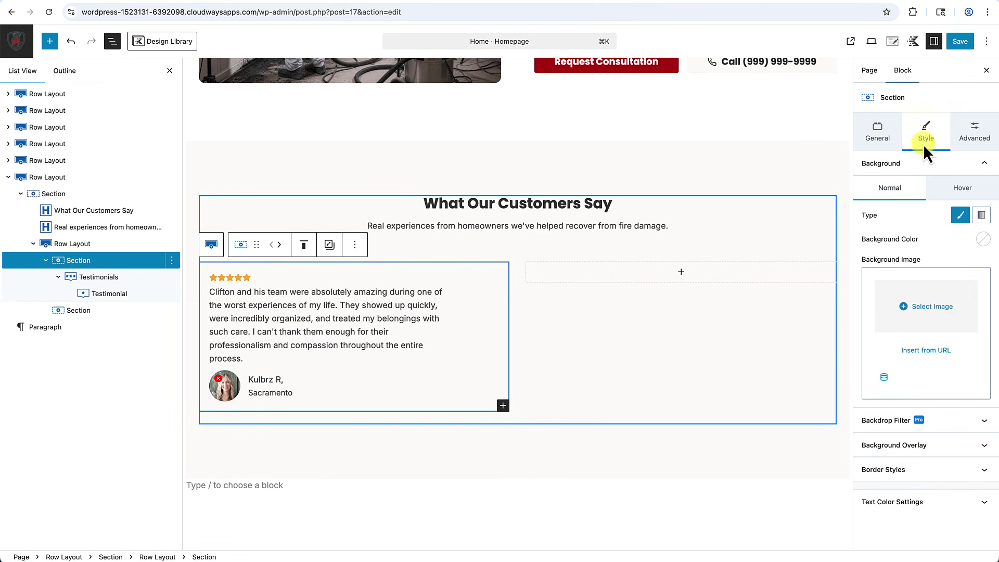
left_click(983, 240)
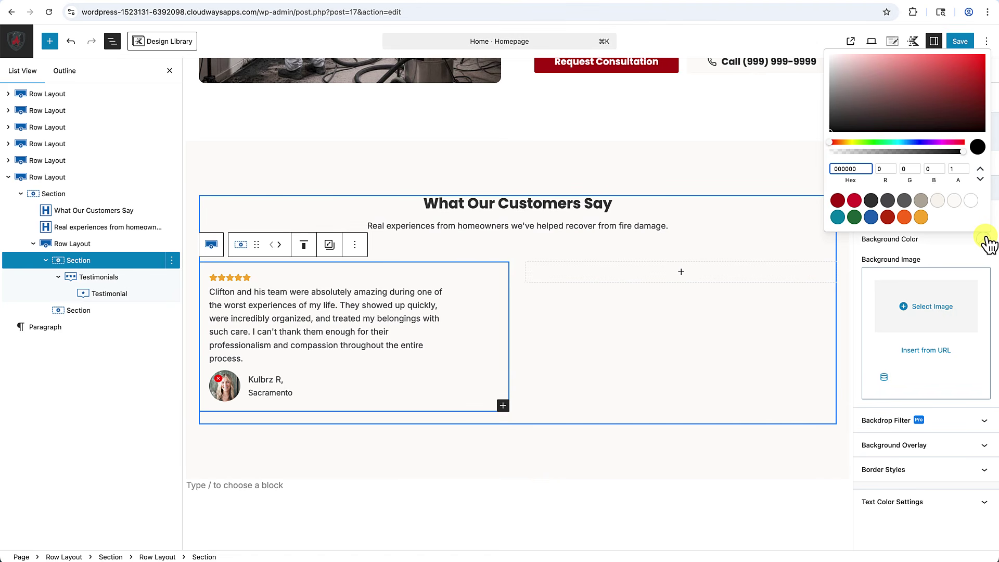
left_click(971, 201)
left_click(948, 247)
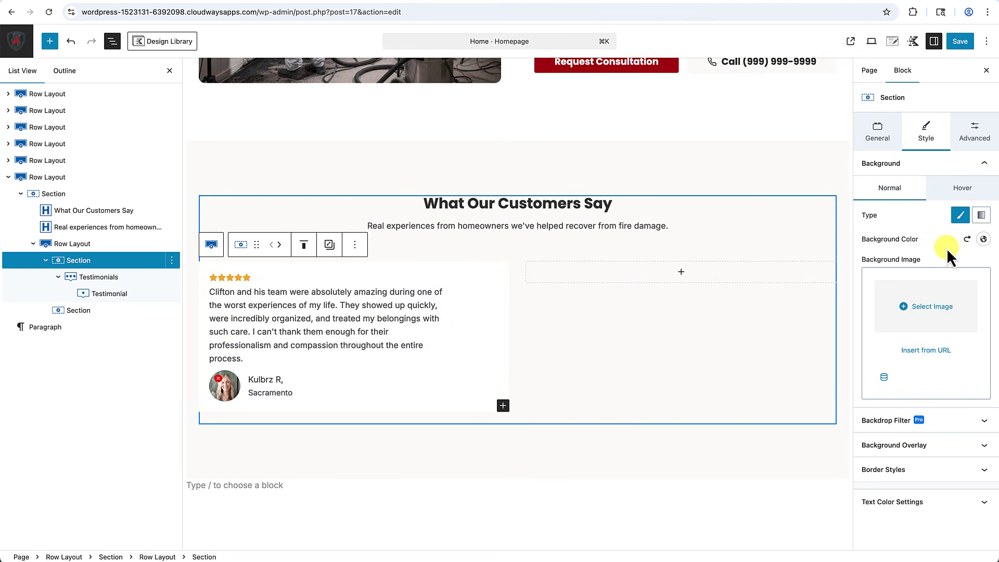
Give the card a 1 px light-coloured border and unlink its border radius.
left_click(911, 475)
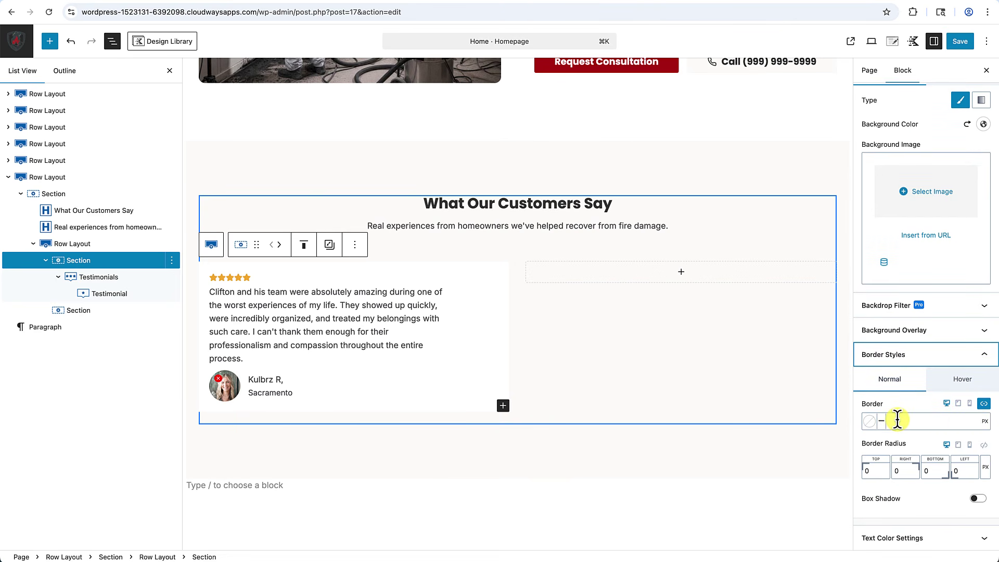
left_click(899, 421)
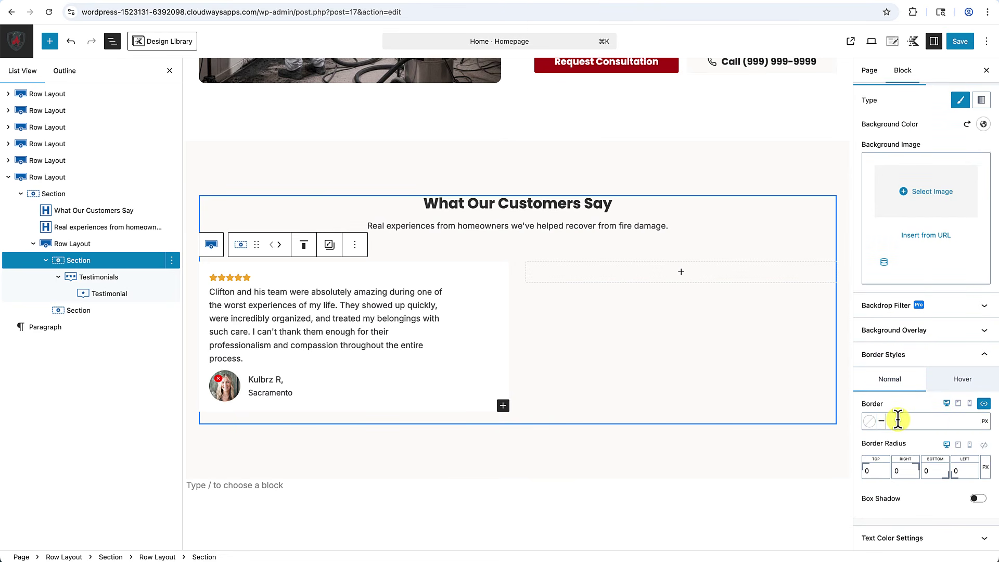
type("1")
left_click(876, 422)
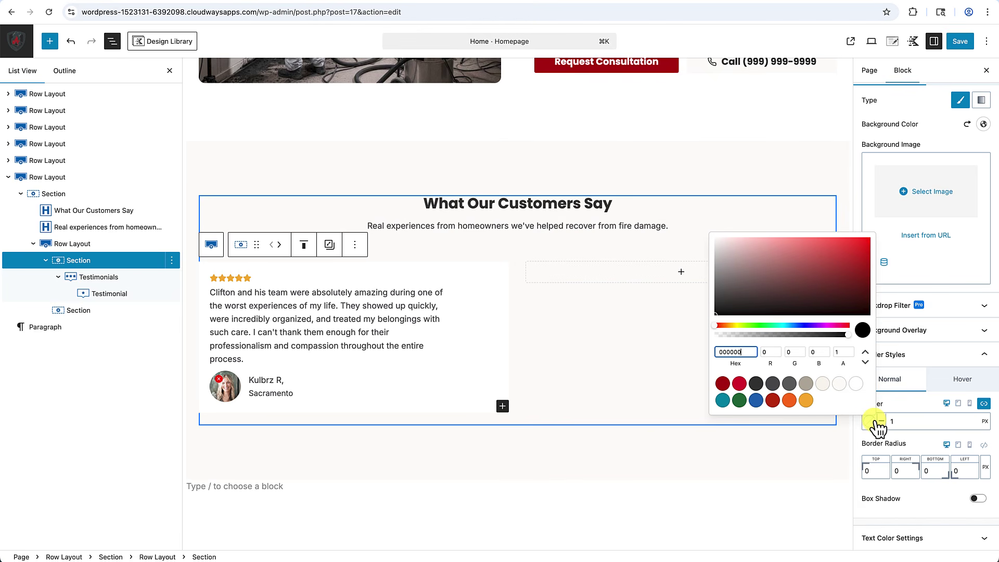
left_click(824, 387)
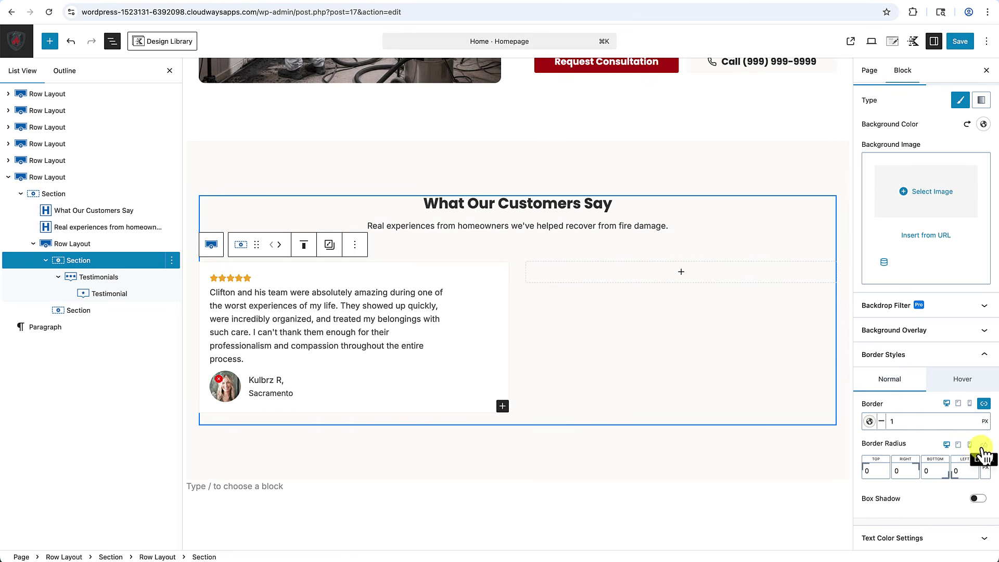
left_click(983, 446)
left_click(953, 468)
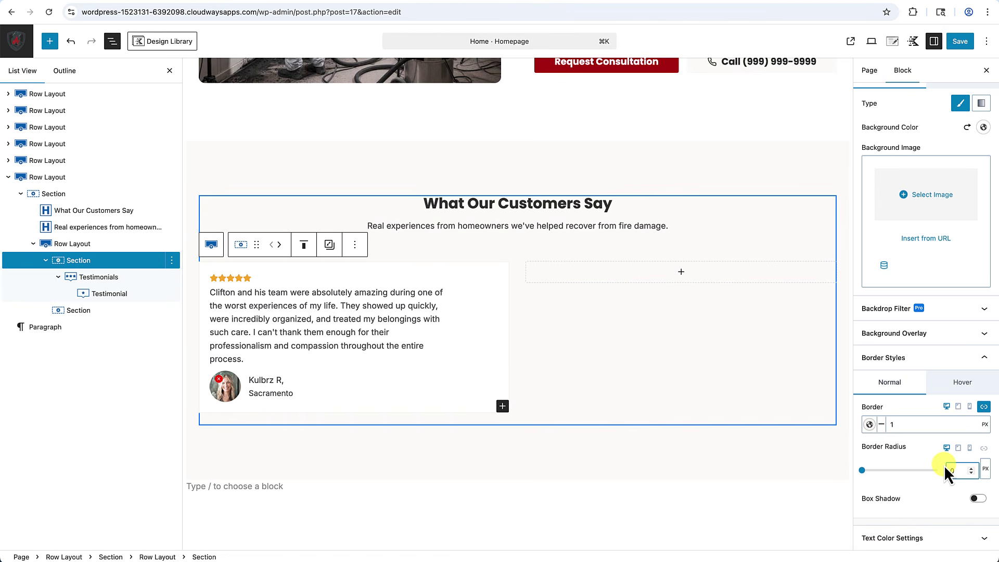
left_click(792, 475)
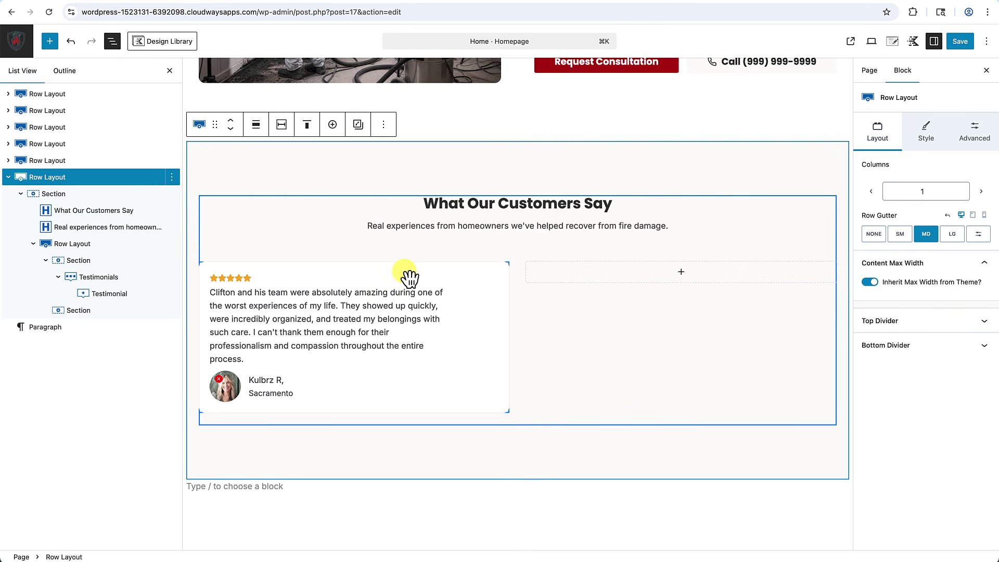
Try padding on the outer section, then clear it back to none.
left_click(94, 195)
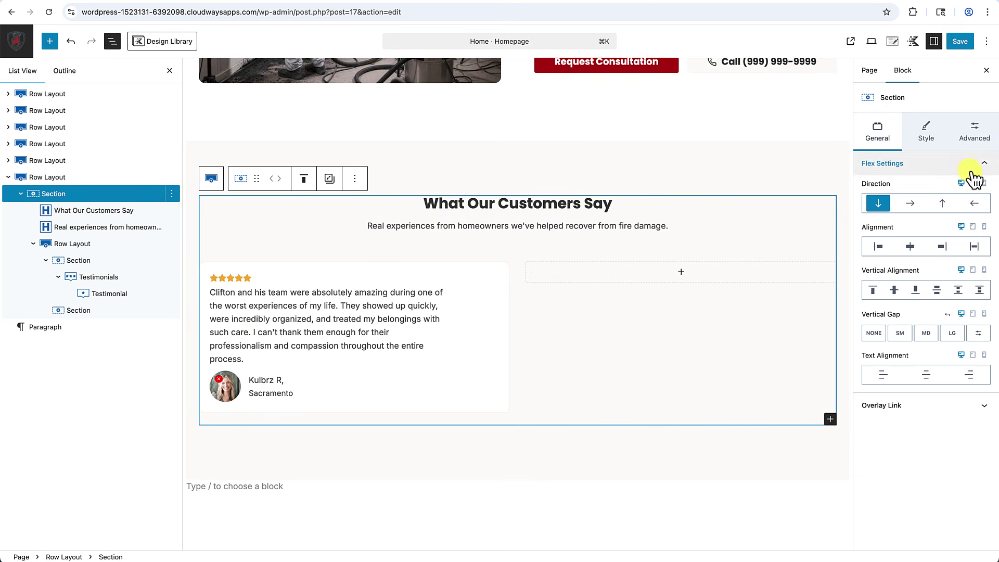
left_click(984, 140)
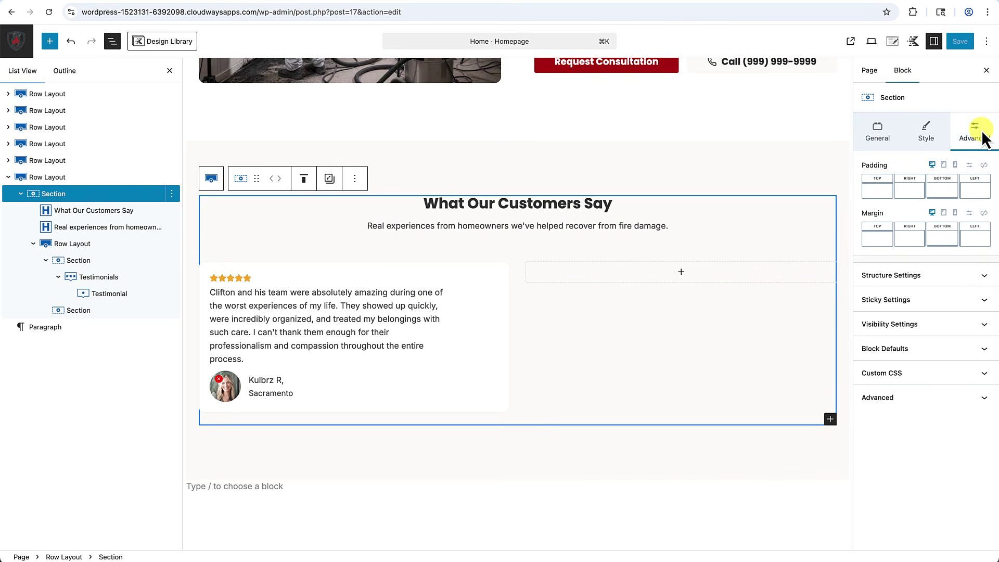
left_click(983, 165)
left_click_drag(869, 203, 887, 203)
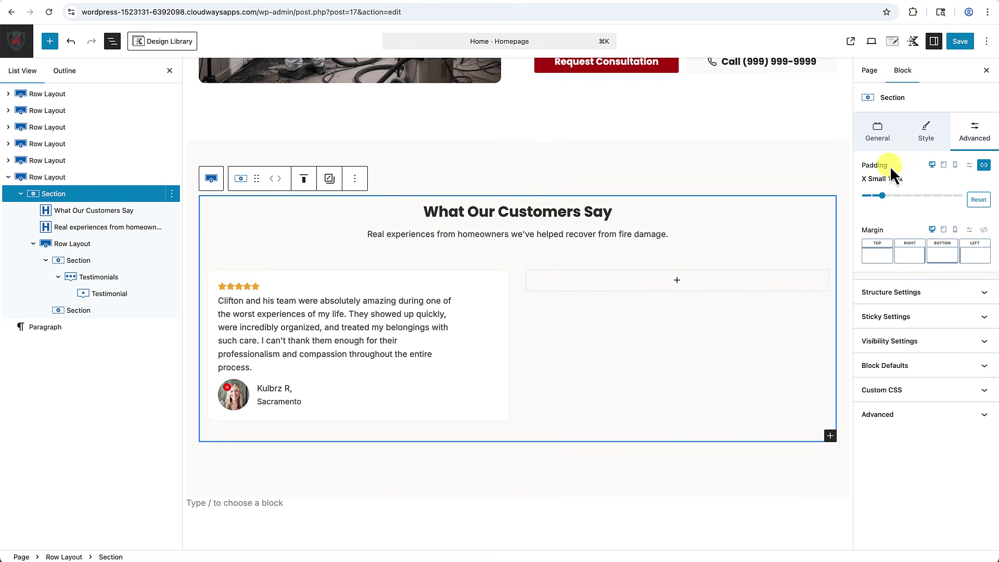
left_click_drag(883, 196, 859, 196)
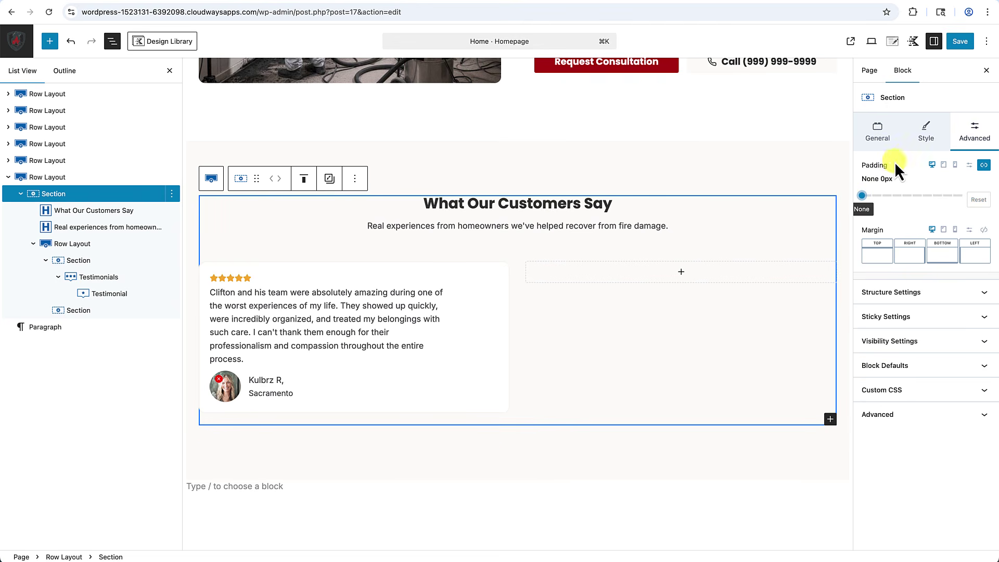
left_click(985, 165)
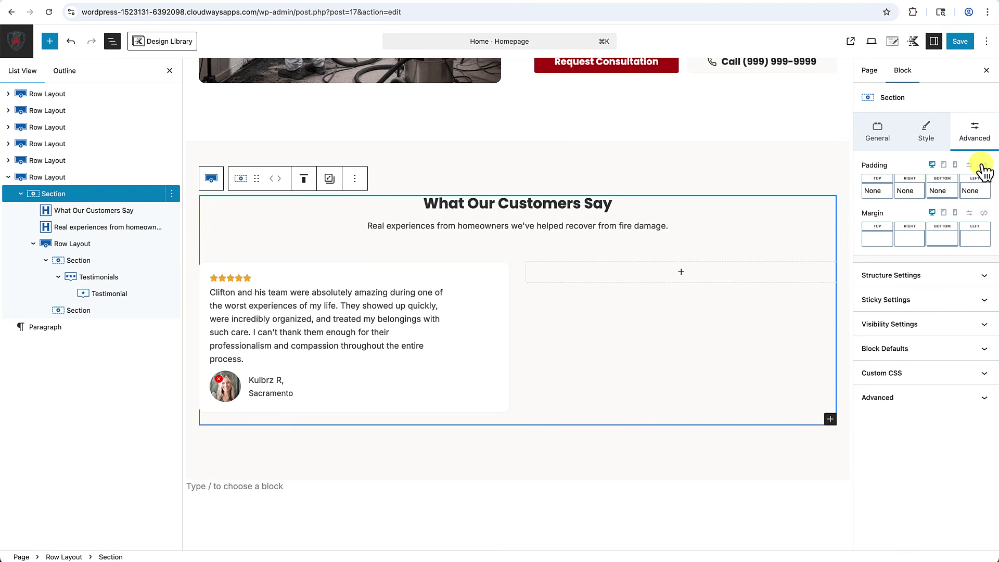
left_click(893, 165)
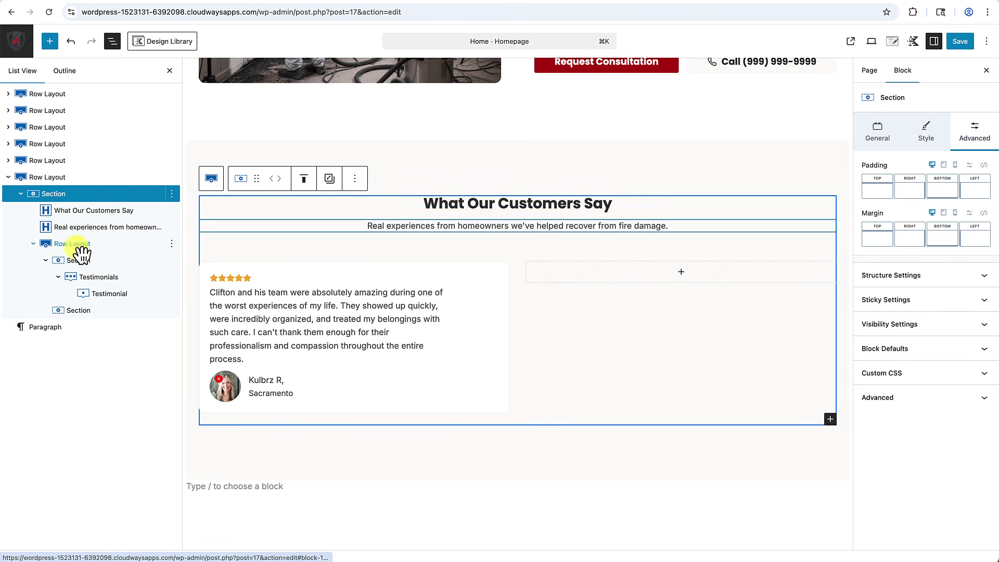
Set the testimonial card's Section padding to Small 24px on all sides.
left_click(213, 280)
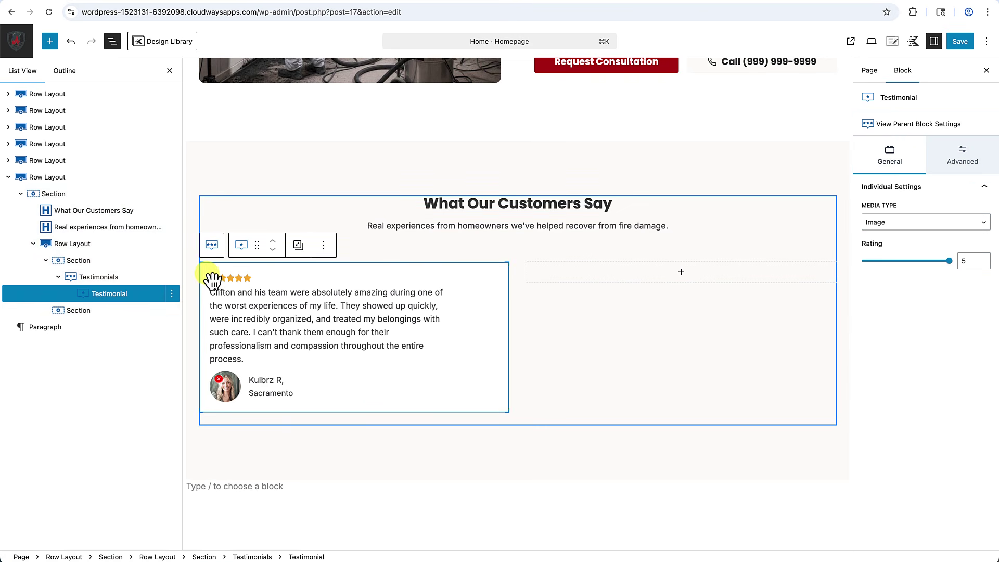
left_click(85, 263)
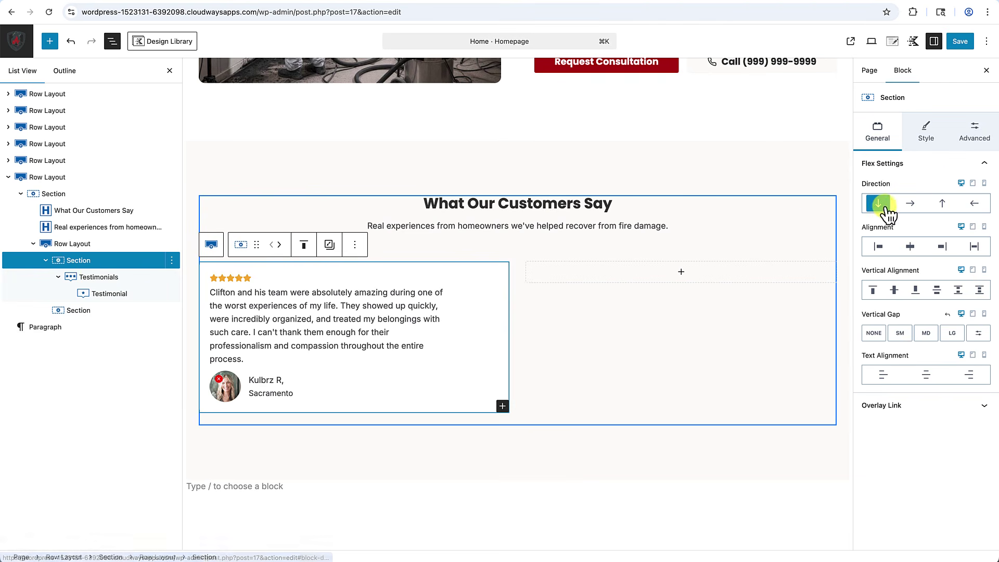
left_click(975, 136)
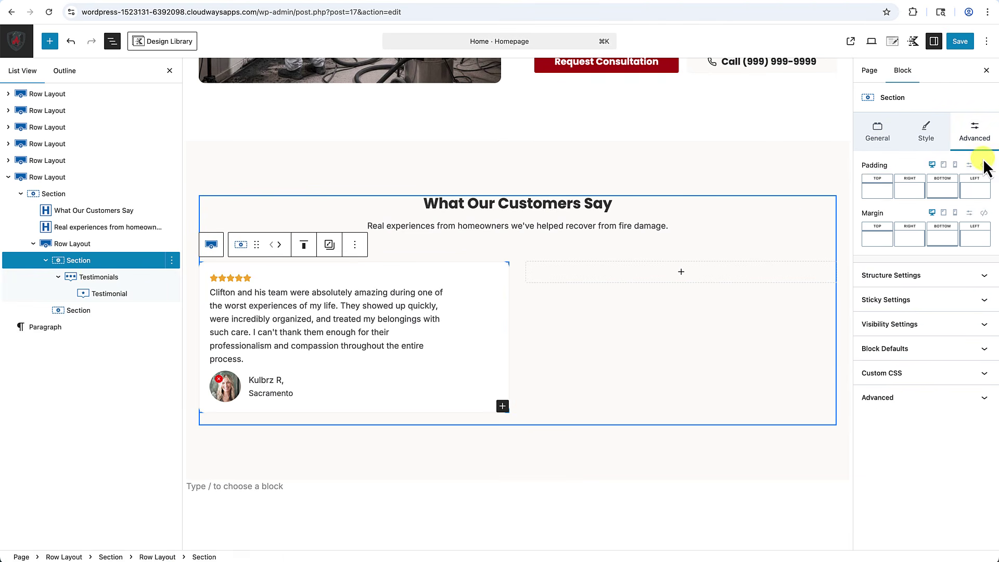
left_click(984, 165)
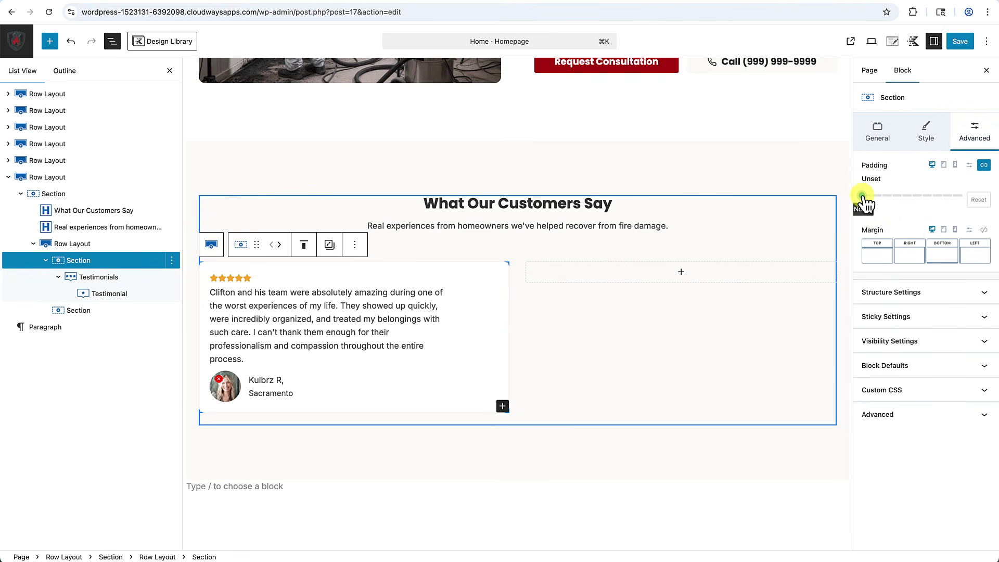
left_click_drag(862, 196, 892, 204)
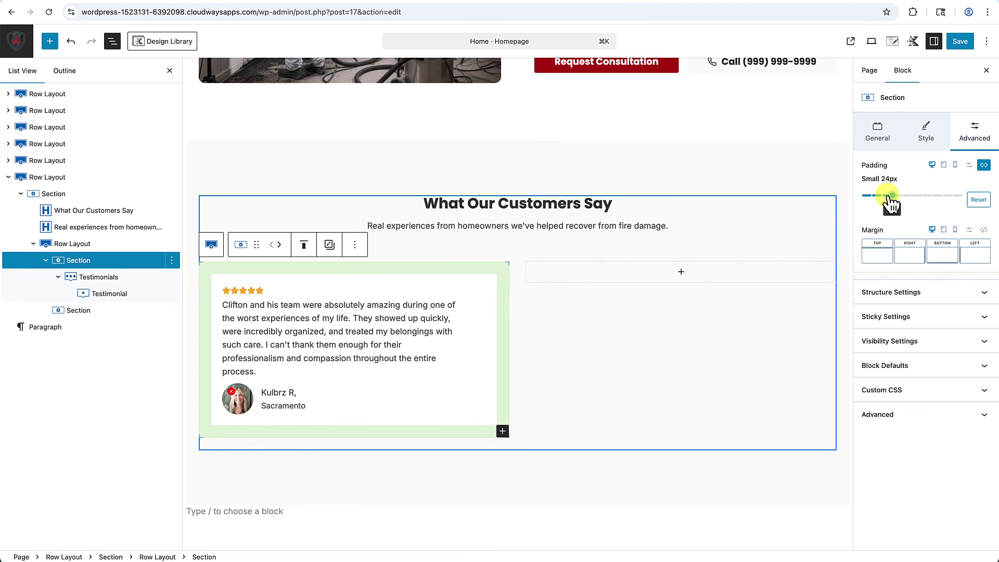
left_click(651, 400)
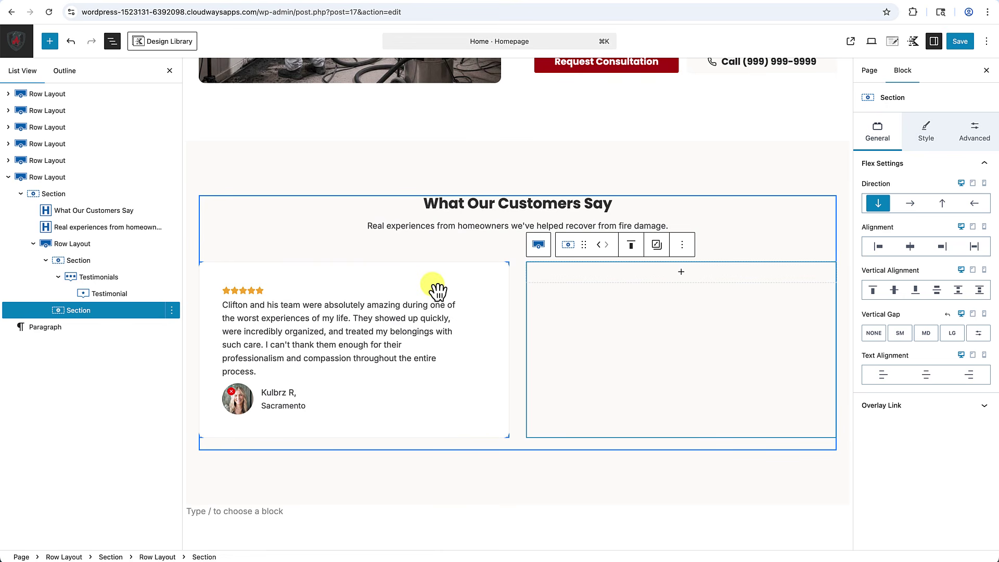
Add quotation marks before 'Clifton' and after 'process.' in the review text.
left_click(223, 305)
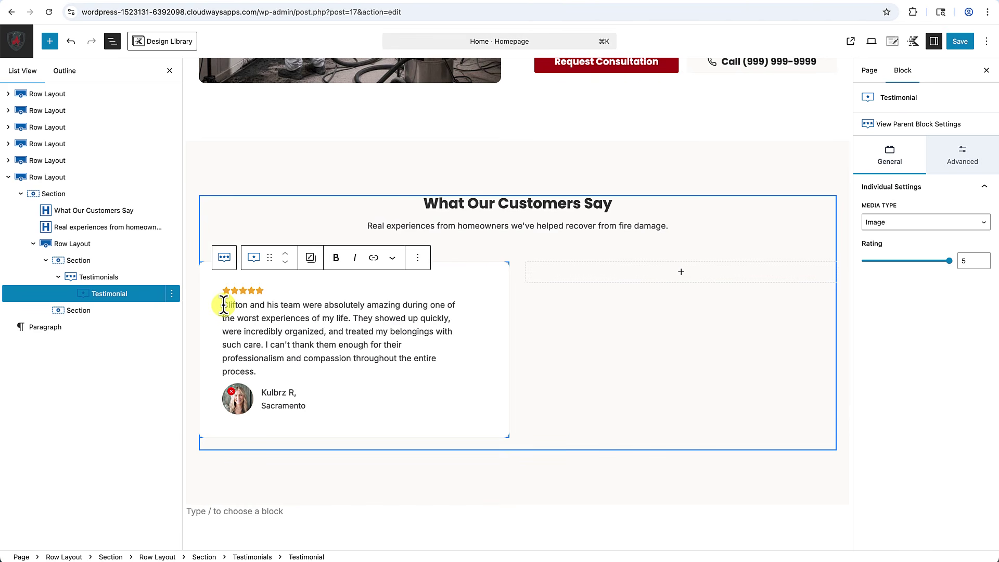
type("\"")
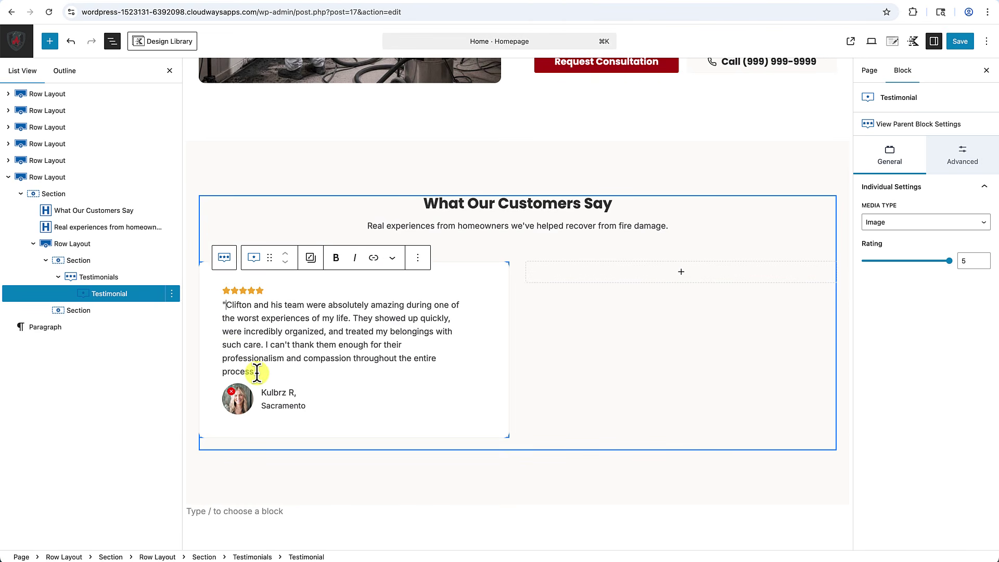
left_click(256, 373)
type("\"")
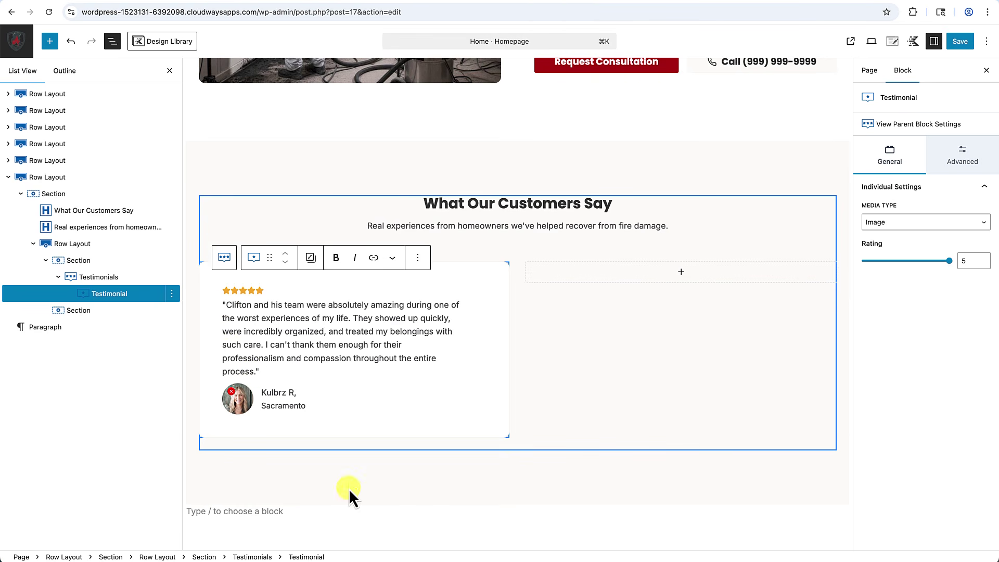
left_click(348, 487)
scroll(357, 468, "down", 2)
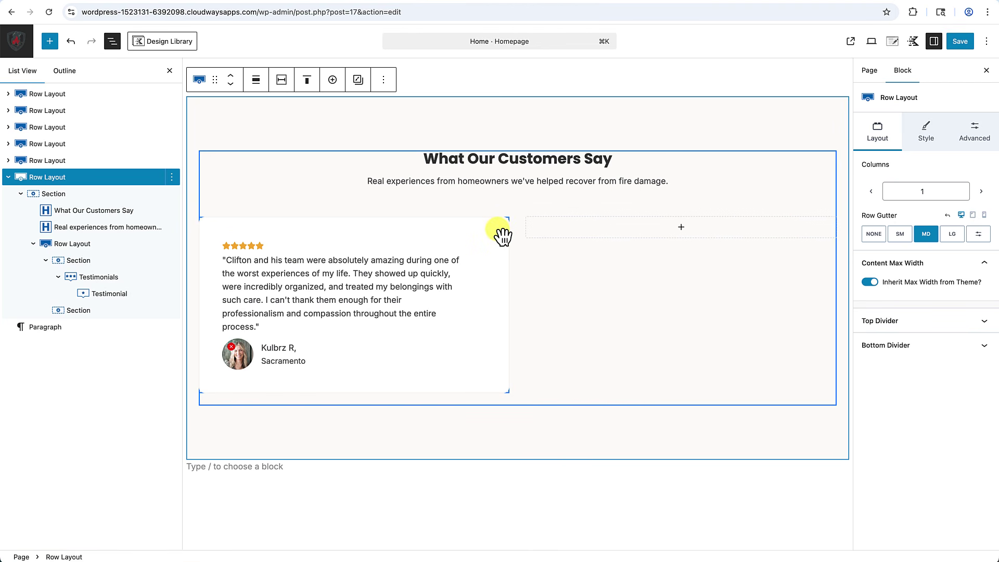
left_click(501, 235)
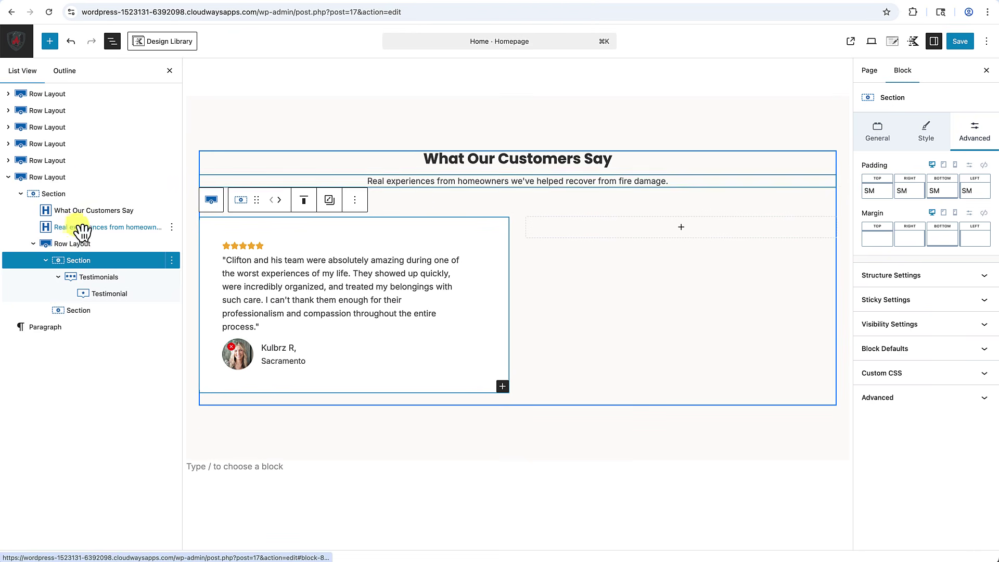
Copy the Testimonials block and paste it into the empty right column.
left_click(80, 281)
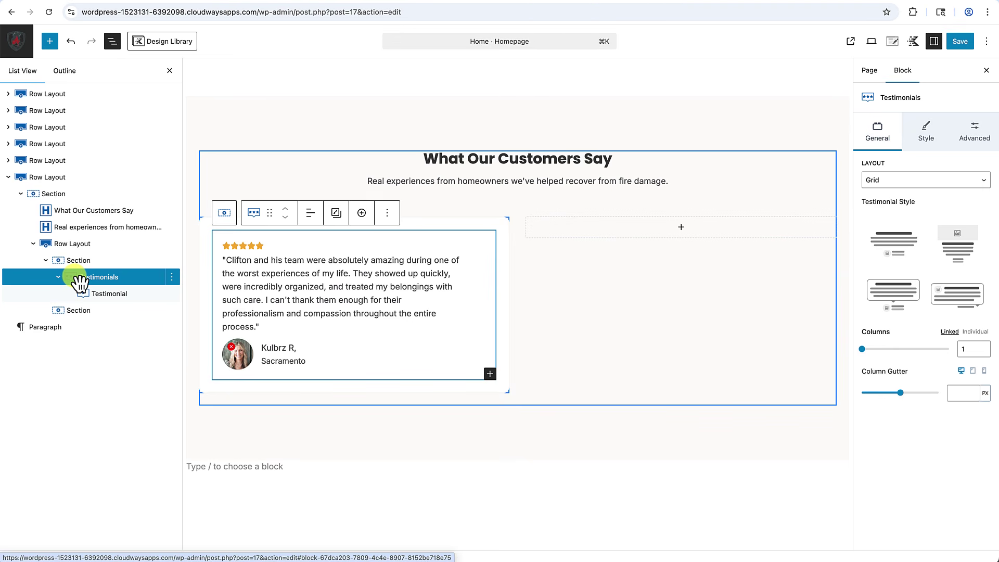
key("super+c")
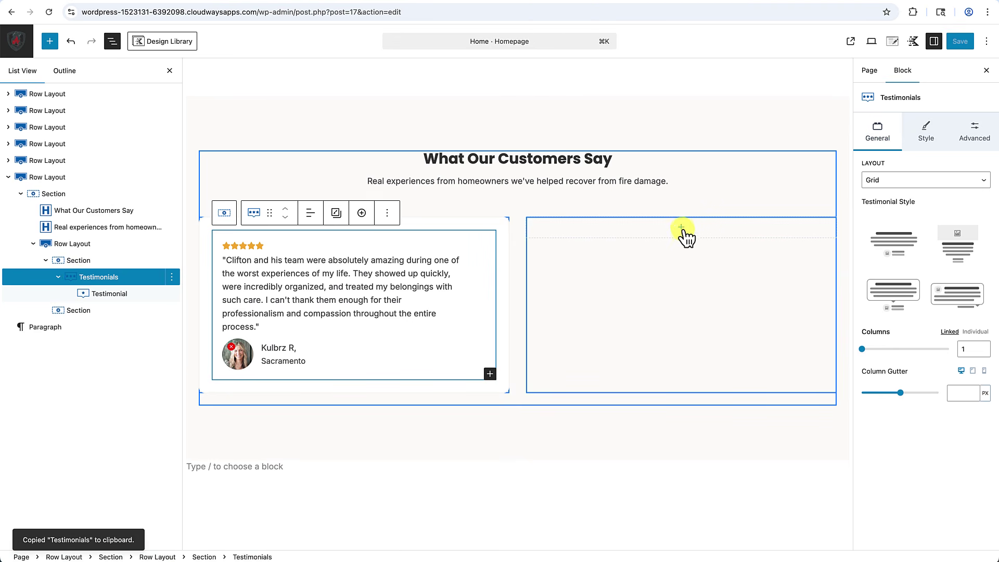
left_click(681, 227)
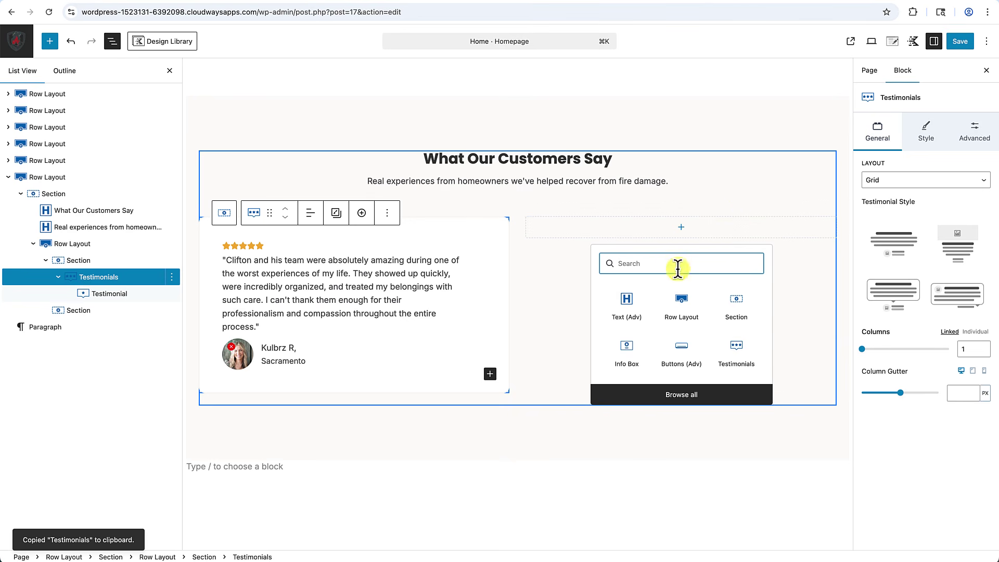
type("p")
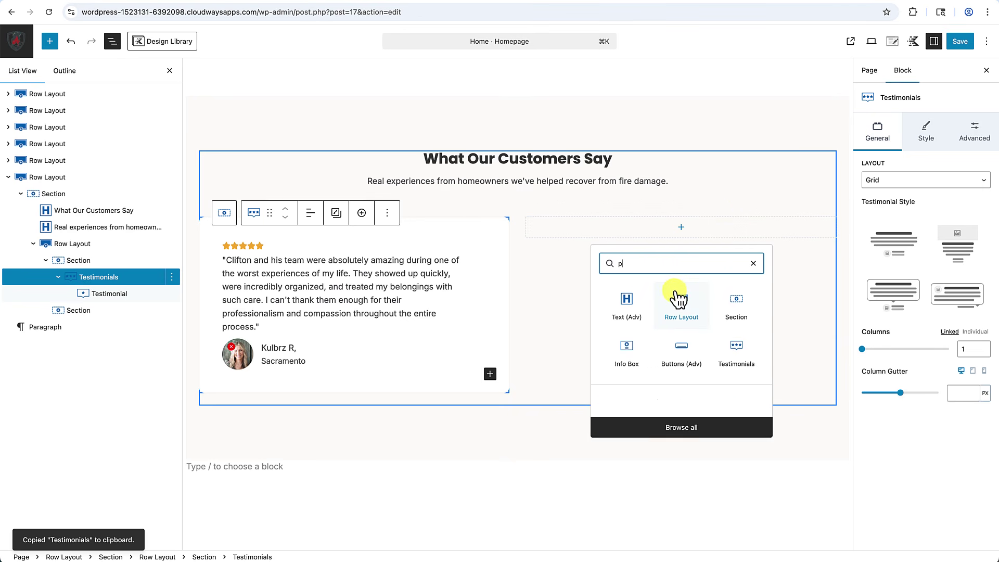
left_click(624, 352)
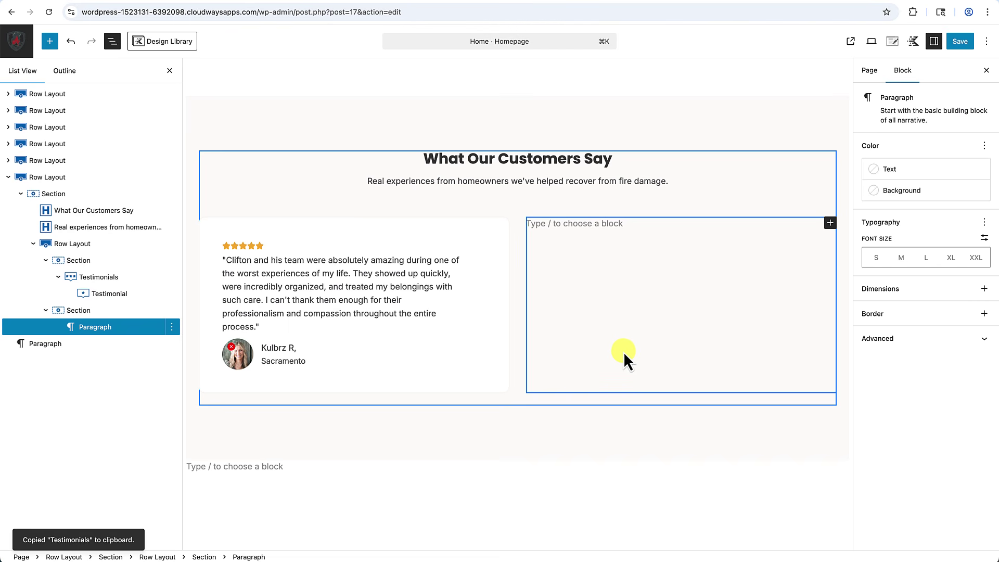
key("super+v")
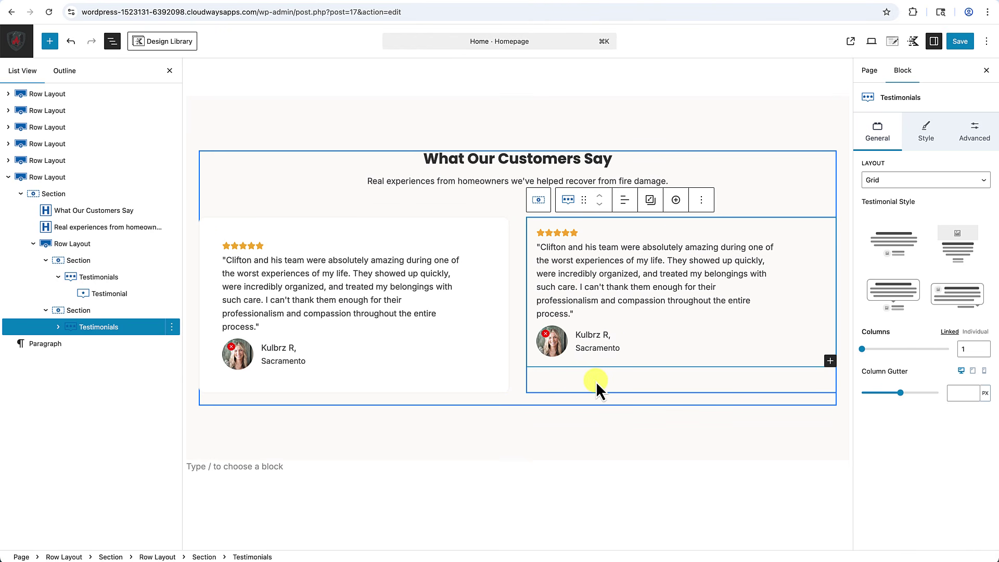
Copy the left Section's styles onto the right Section and close List View.
left_click(217, 231)
left_click(330, 200)
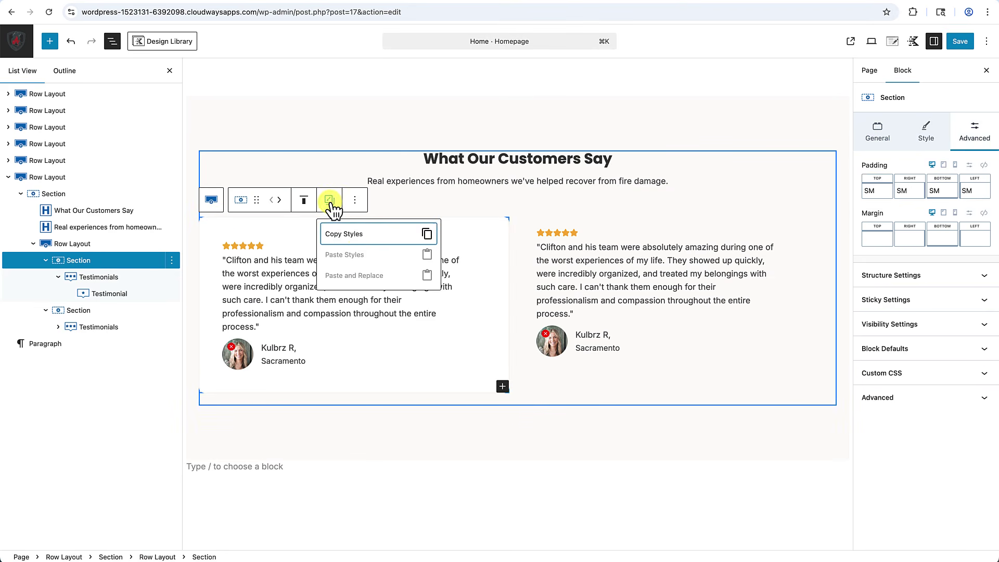
left_click(345, 237)
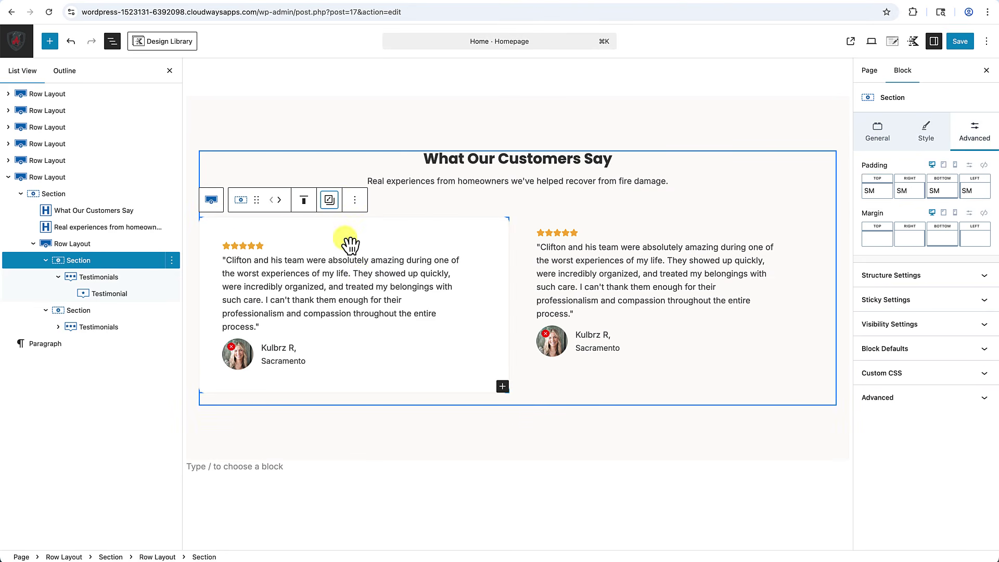
left_click(576, 387)
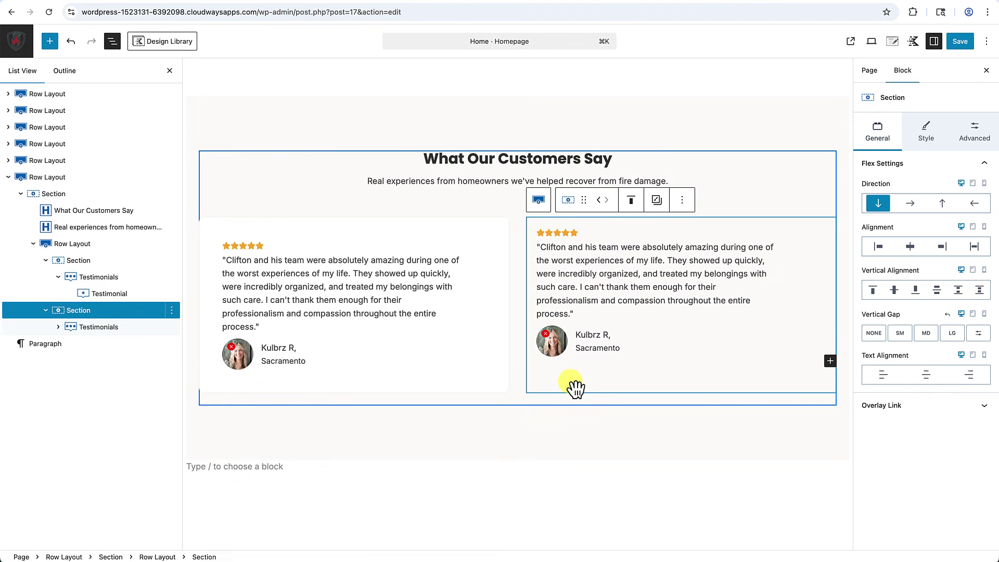
left_click(659, 201)
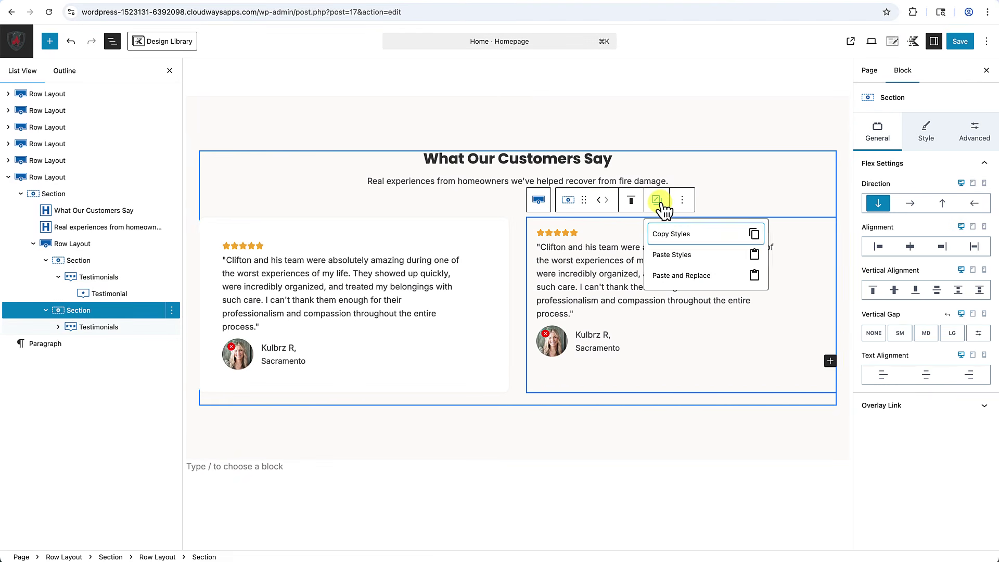
left_click(679, 263)
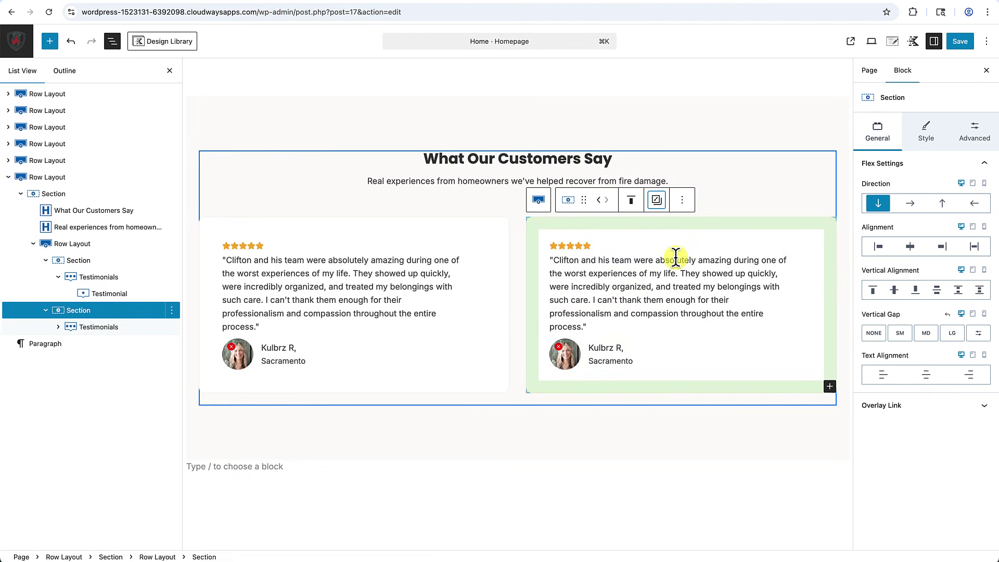
left_click(170, 70)
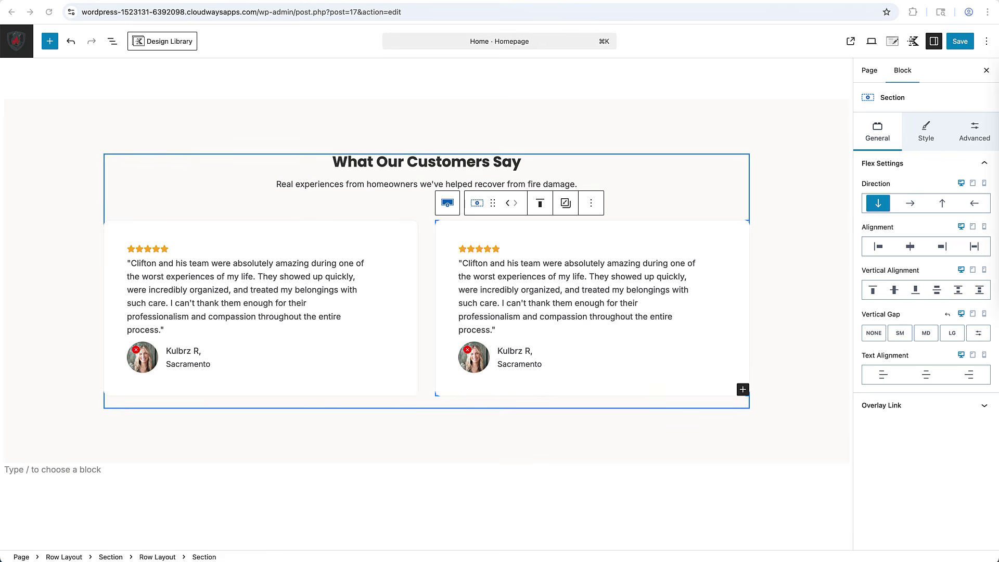
Give the right card new review text, another reviewer name and 'Citrus Heights'; punctuate the left name.
left_click(536, 265)
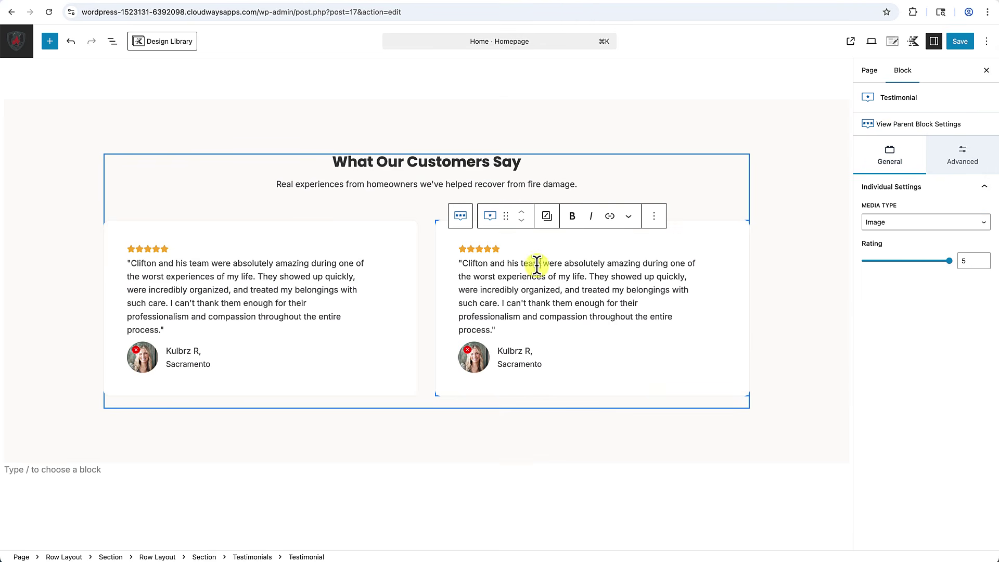
left_click(459, 264)
key("super+a")
key("super+v")
left_click(497, 338)
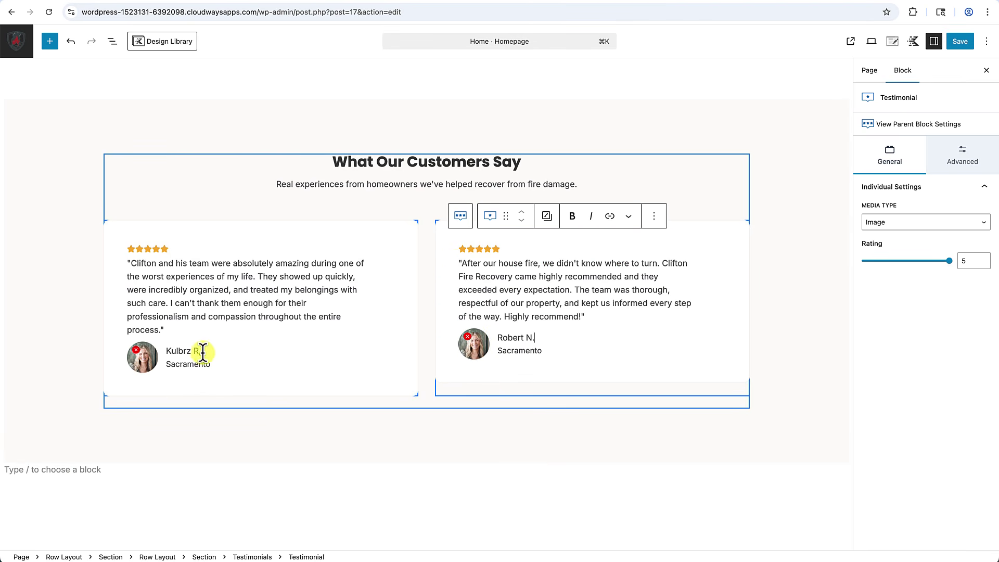
left_click(200, 356)
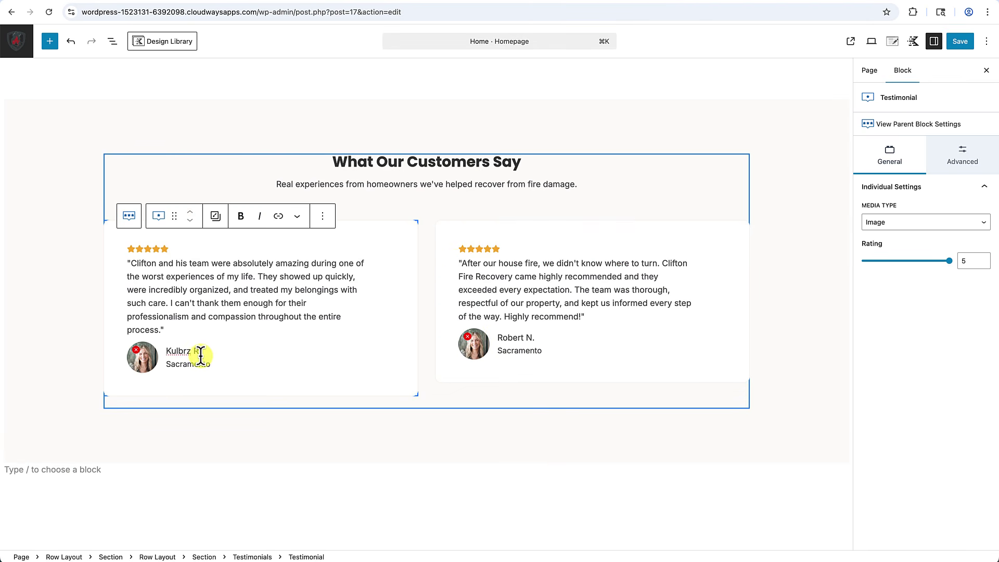
double_click(523, 350)
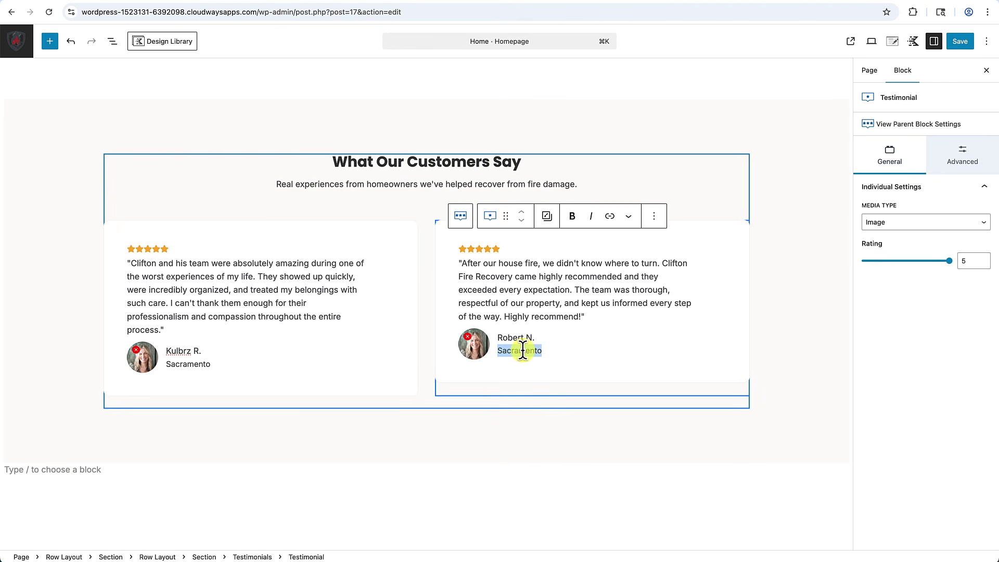
key("super+v")
left_click(492, 518)
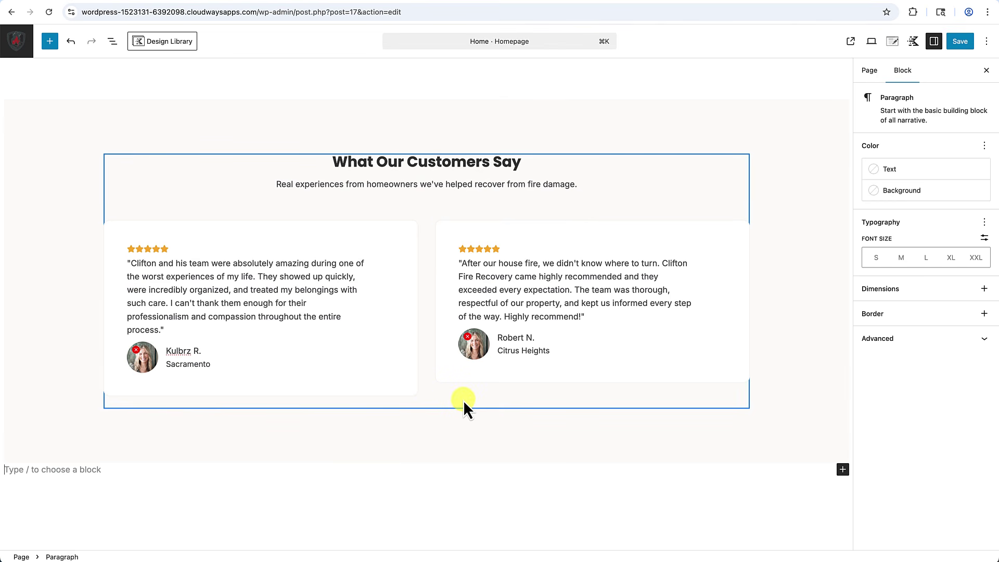
Turn on Inner Column Height 100% in the Row Layout's Structure Settings.
left_click(419, 217)
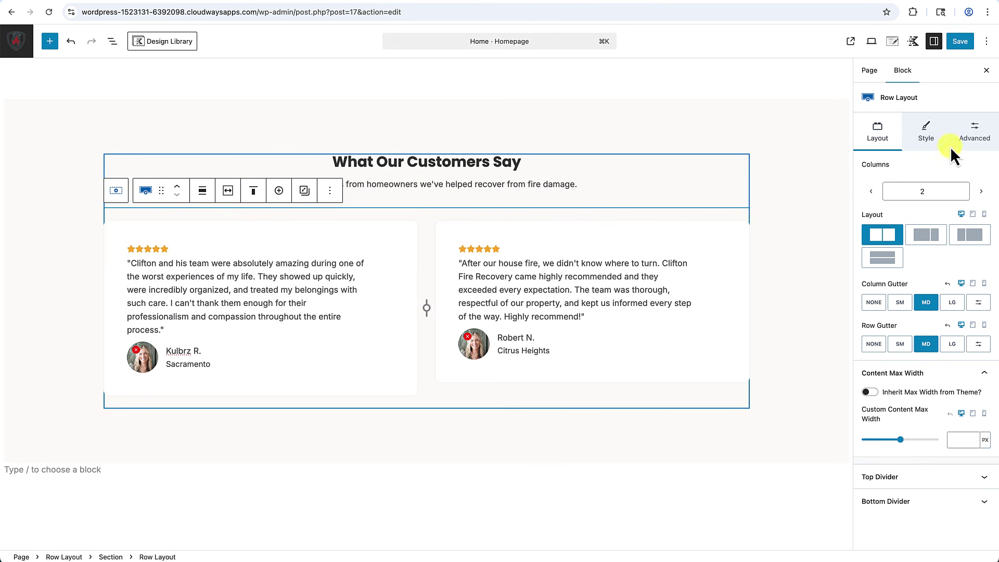
left_click(969, 138)
left_click(920, 266)
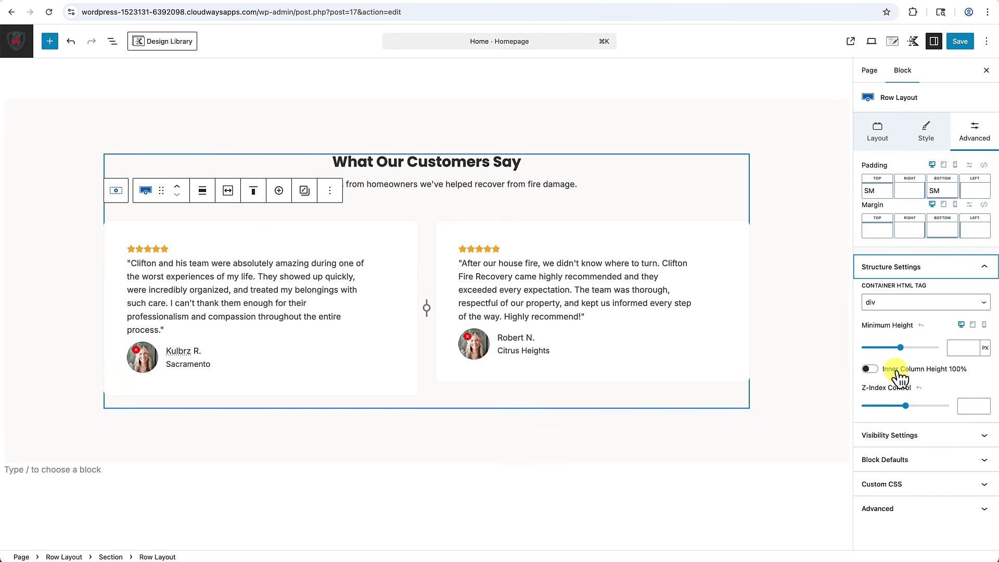
left_click(877, 370)
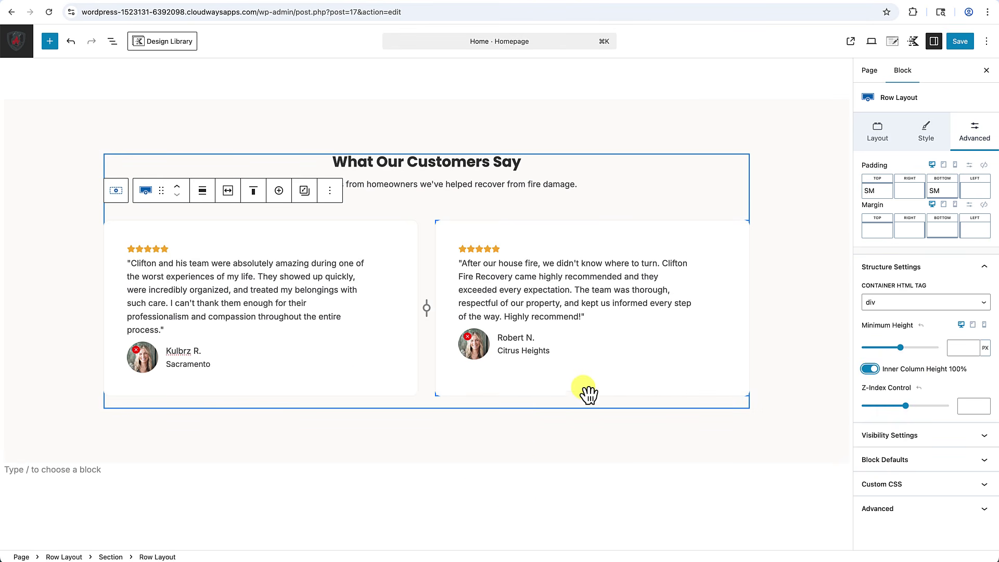
left_click(474, 352)
Swap the right reviewer's avatar for a Pexels 'Smiling Man' photo of a man in a blue shirt.
left_click(474, 352)
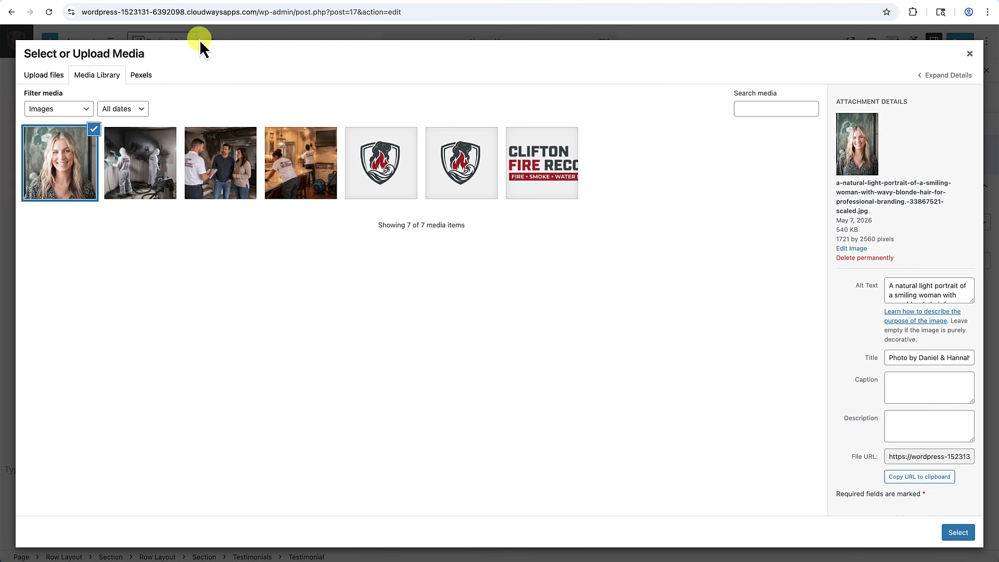
left_click(139, 78)
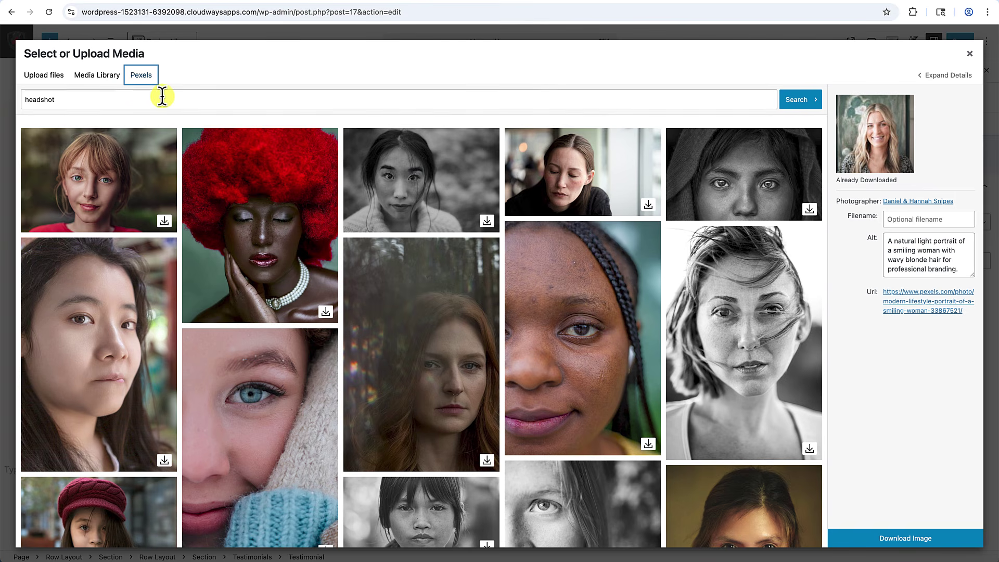
left_click(156, 101)
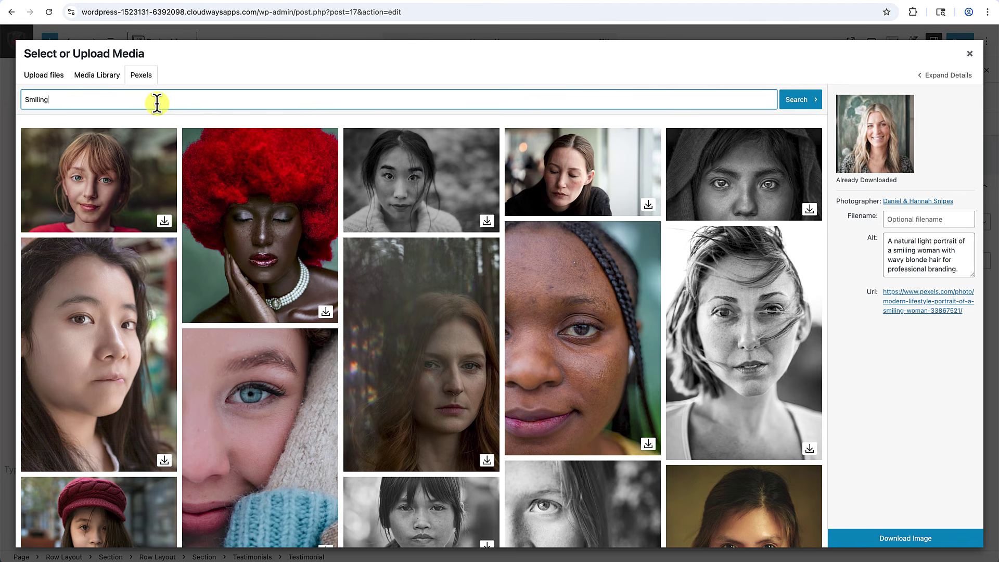
key("Return")
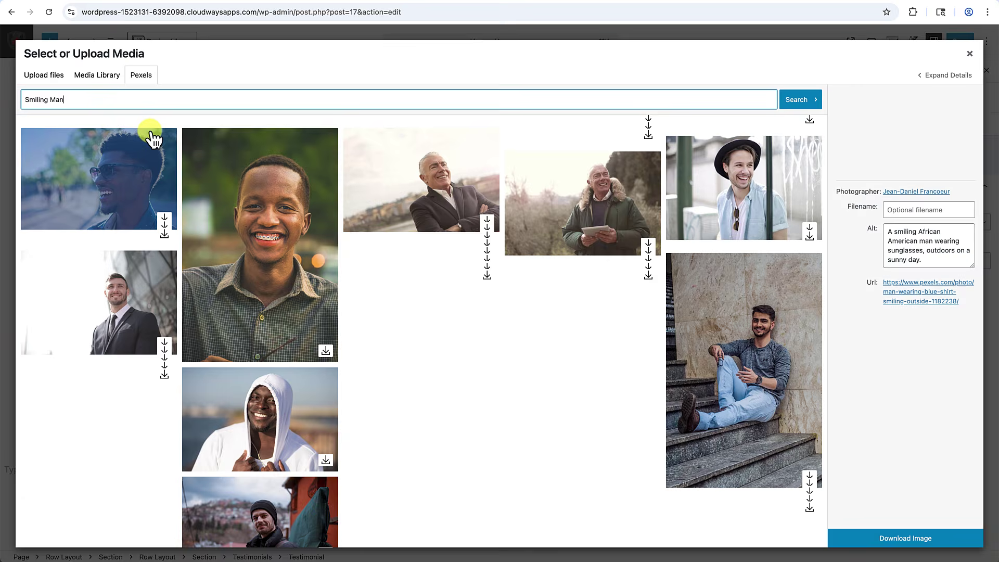
scroll(174, 329, "down", 1)
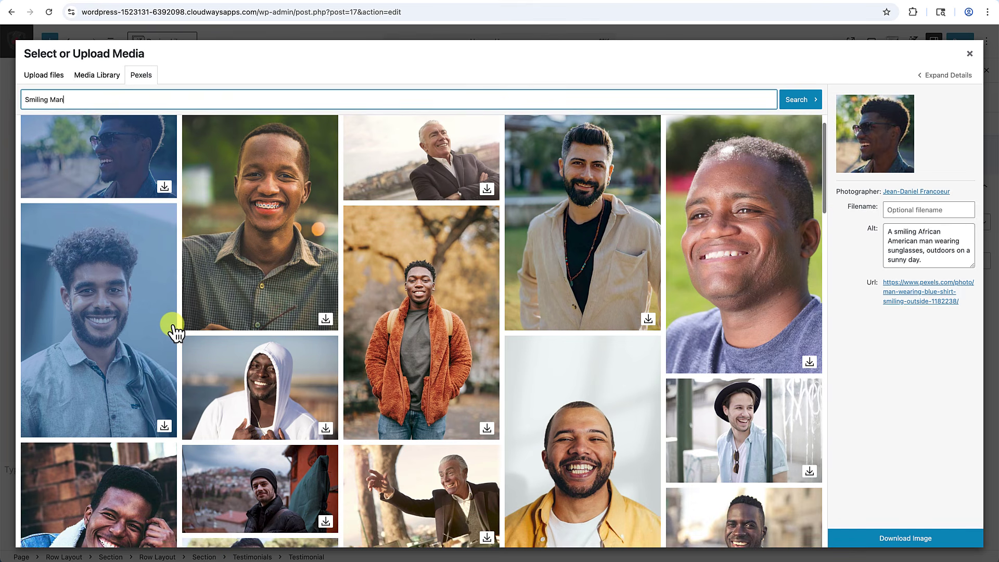
scroll(173, 329, "down", 5)
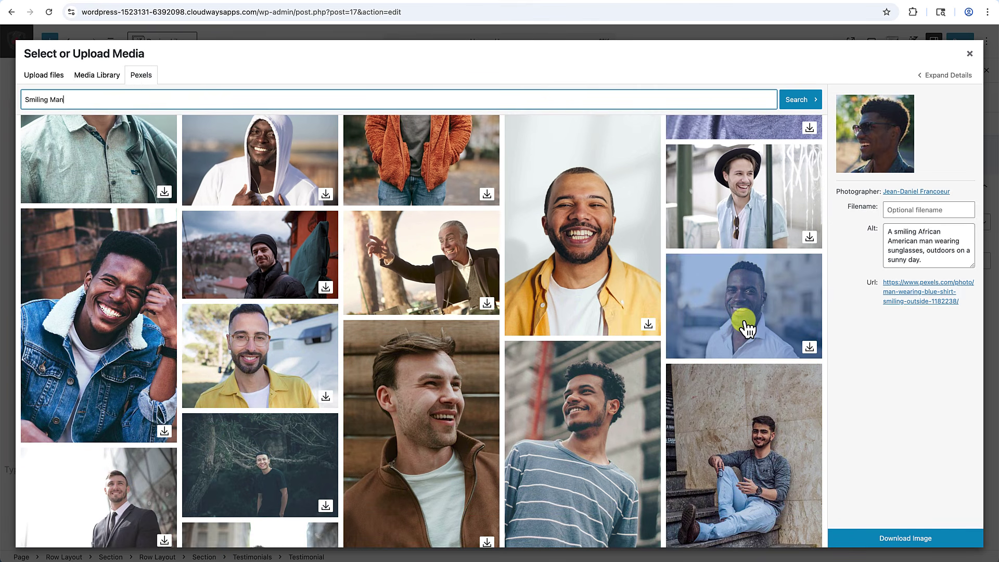
double_click(747, 327)
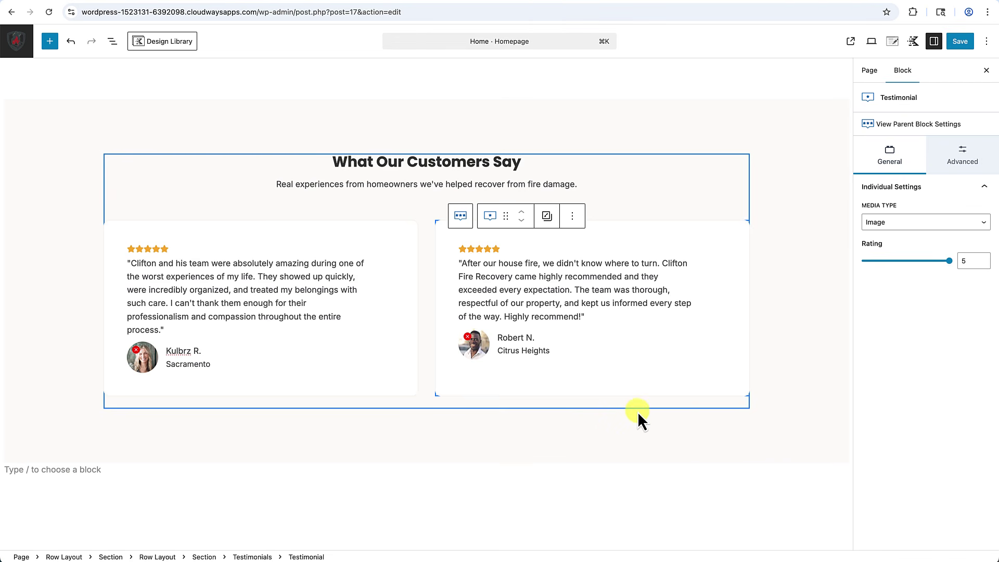
Select the testimonials row and save the homepage with the new avatar.
left_click(611, 430)
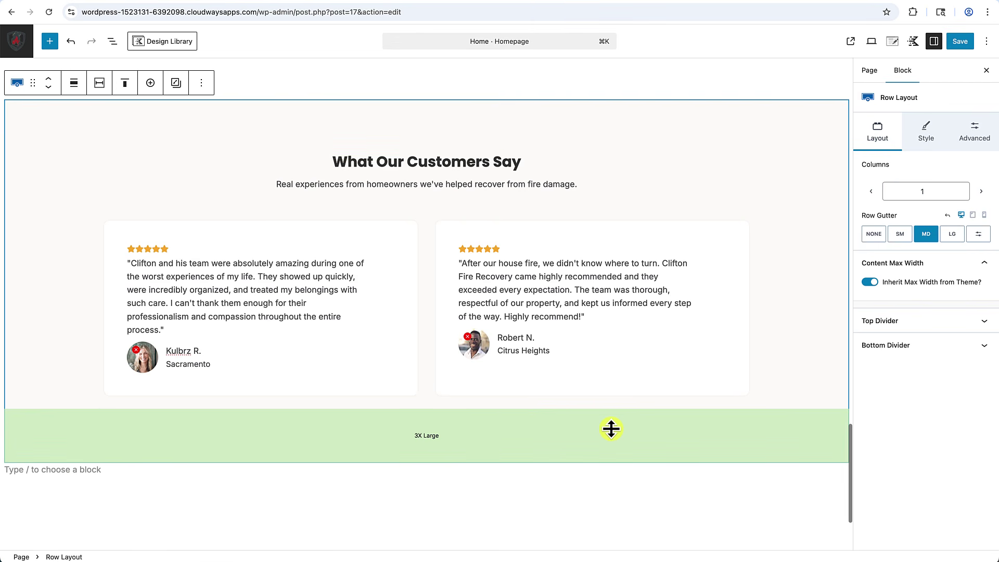
left_click(963, 46)
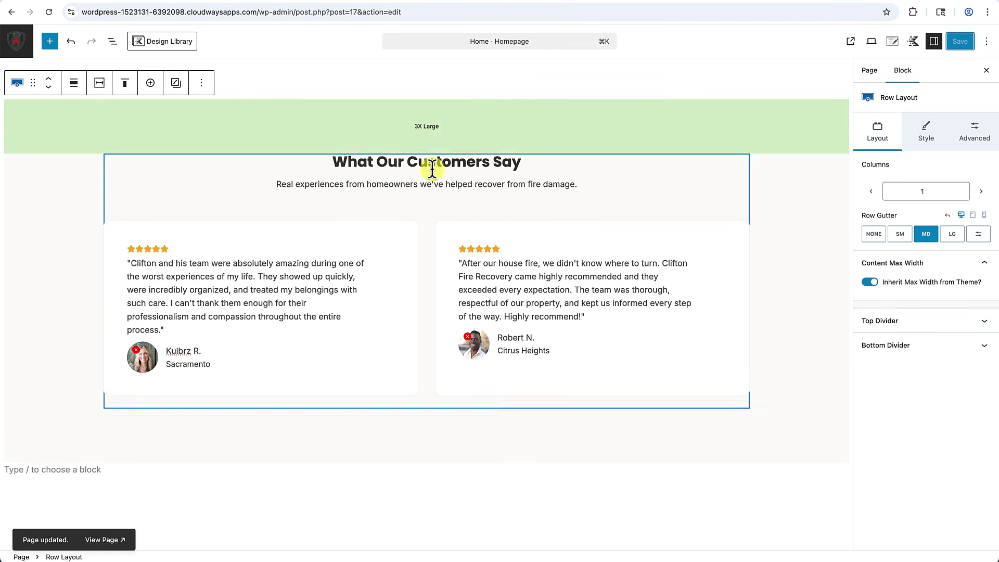
left_click(428, 123)
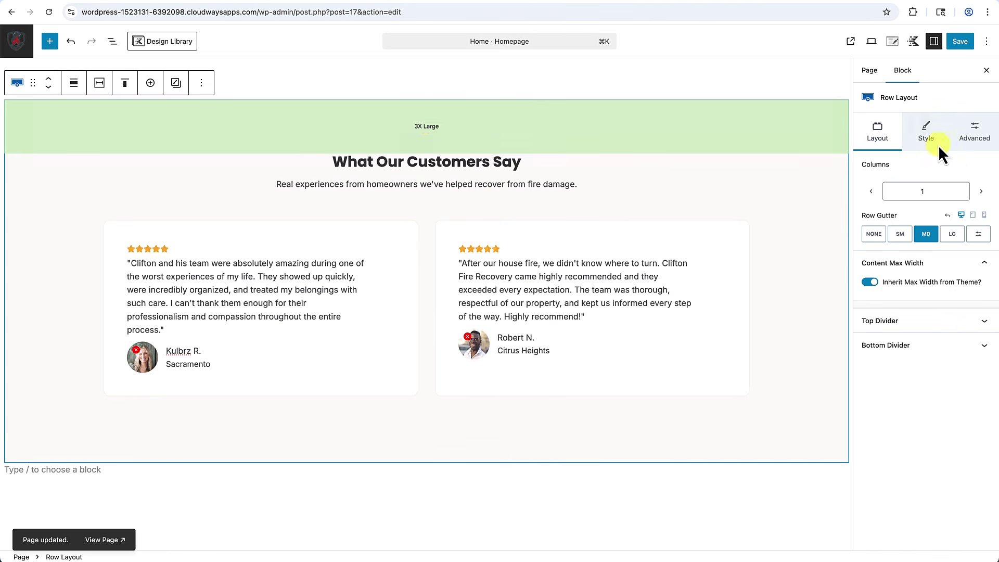
In tablet preview, set the testimonials inner row to the stacked column layout.
left_click(973, 215)
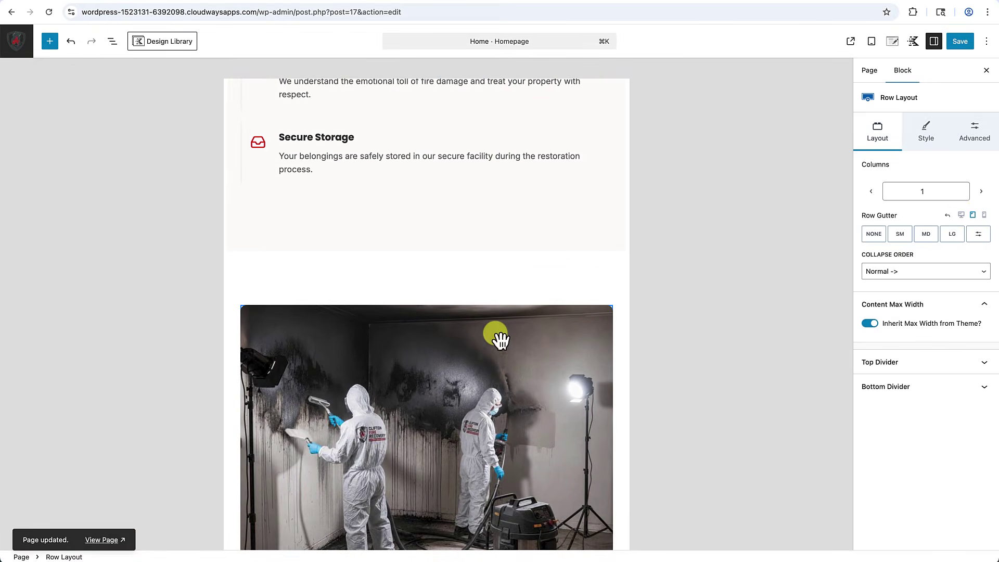
scroll(499, 339, "down", 15)
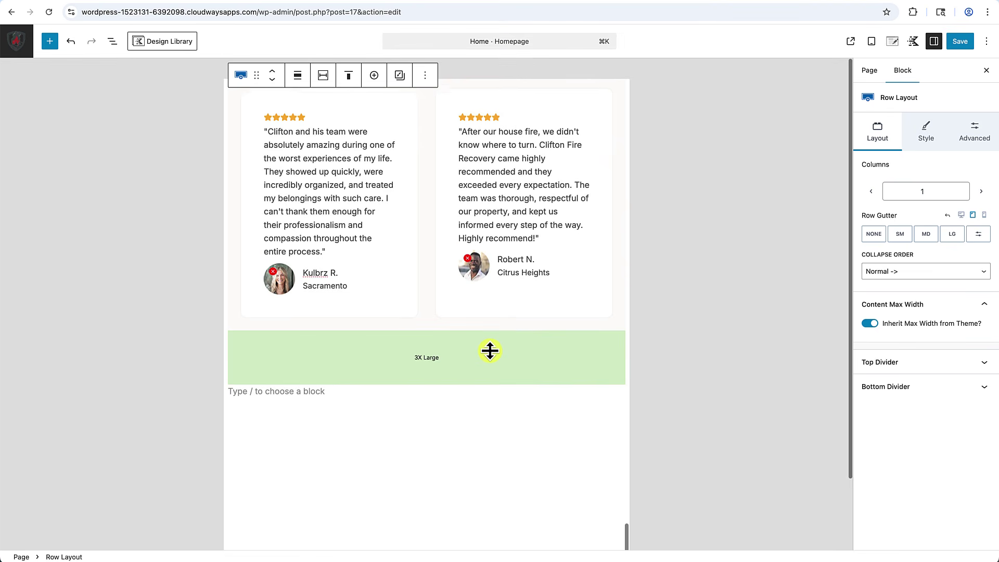
scroll(490, 351, "up", 2)
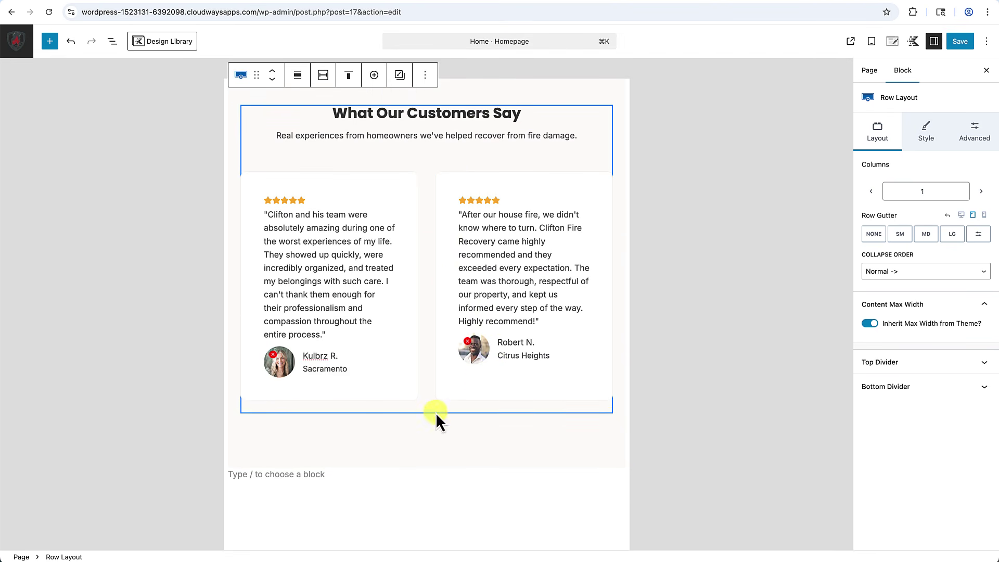
scroll(457, 260, "up", 1)
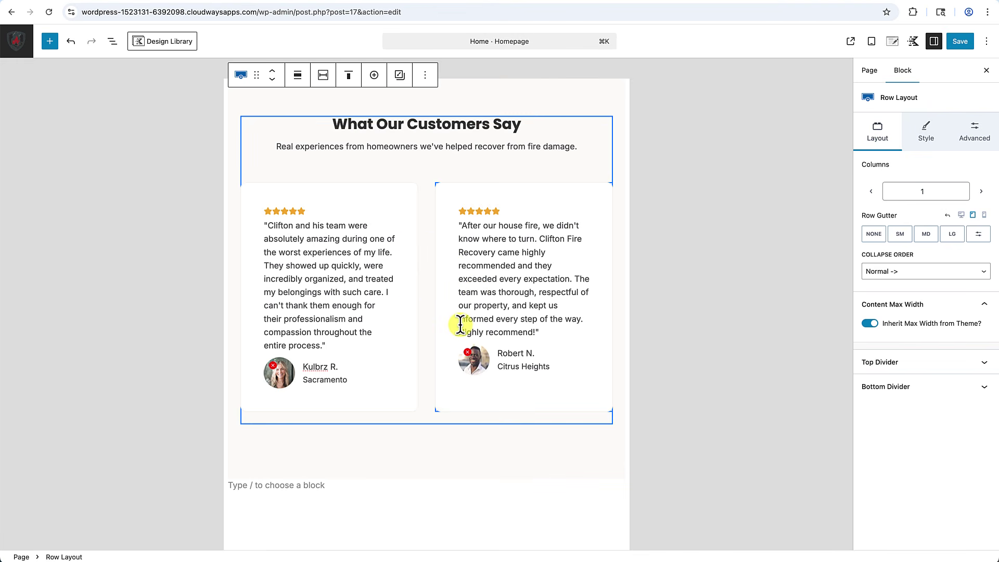
scroll(451, 264, "down", 1)
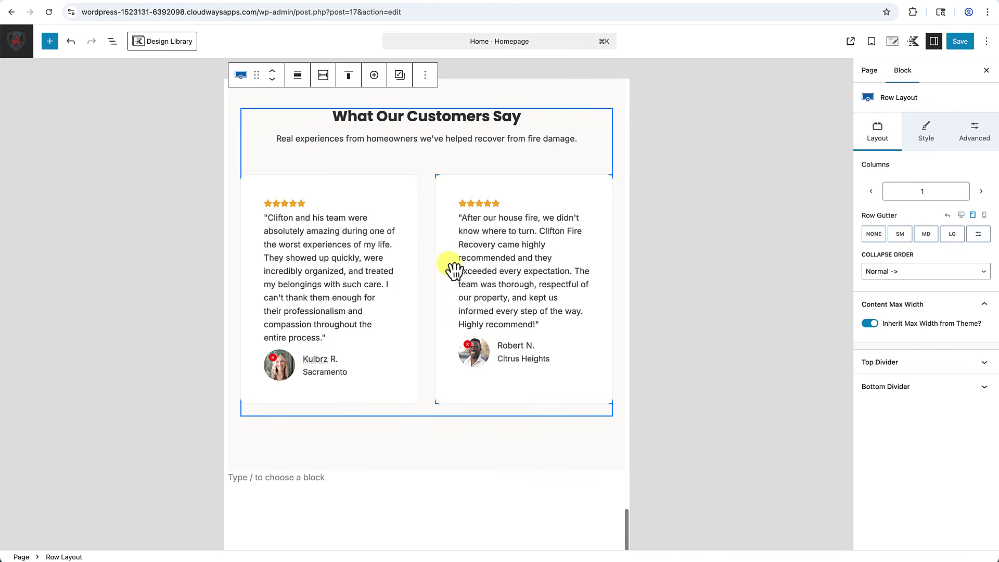
left_click(489, 171)
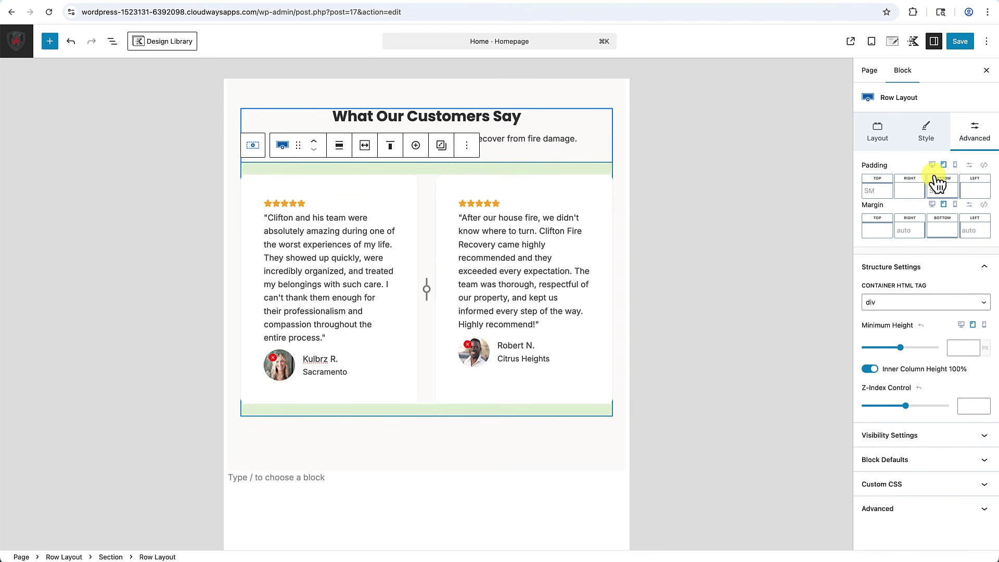
left_click(924, 129)
left_click(877, 131)
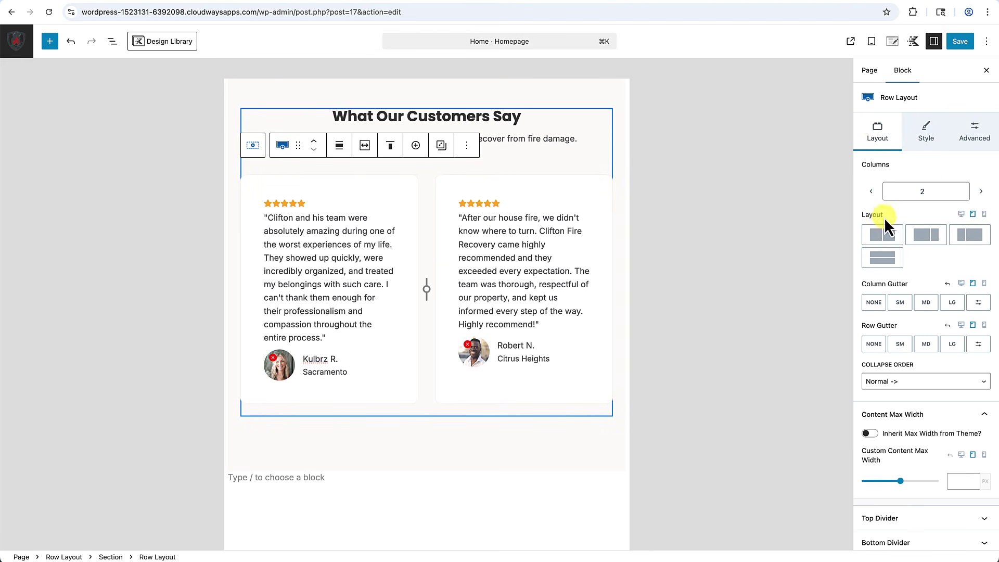
left_click(881, 260)
scroll(509, 341, "down", 3)
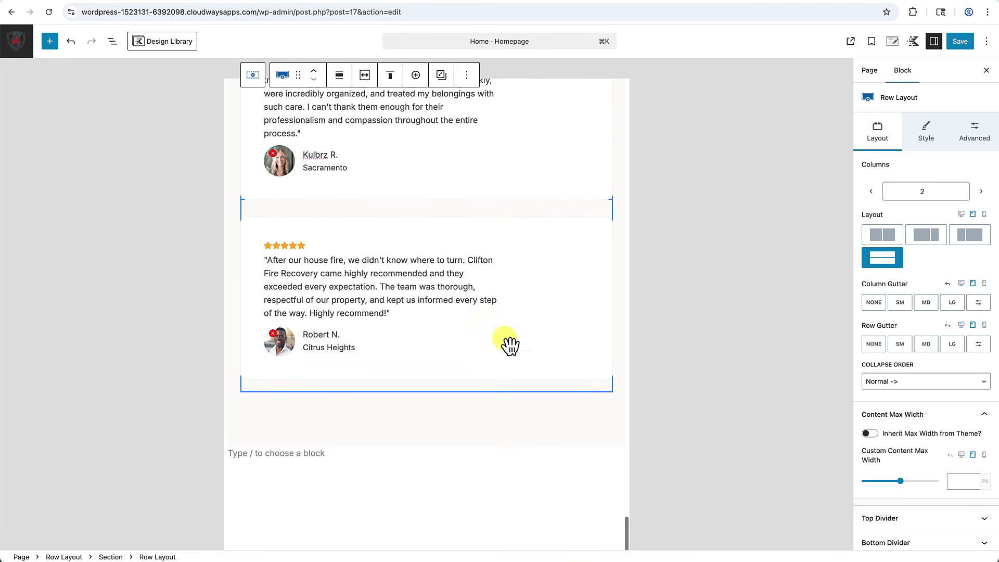
scroll(509, 344, "up", 3)
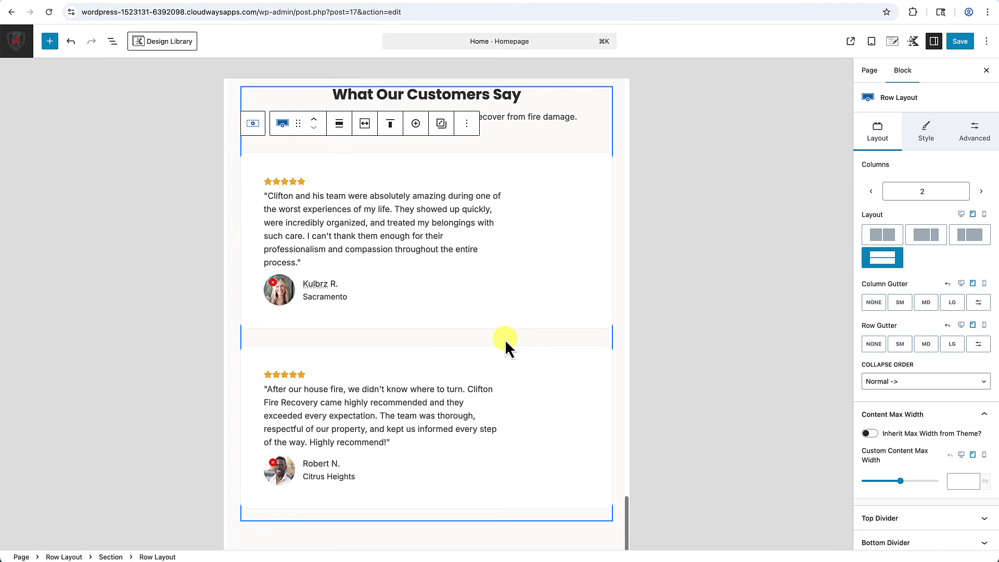
Check the stacked cards in mobile preview, then return to desktop view.
left_click(985, 214)
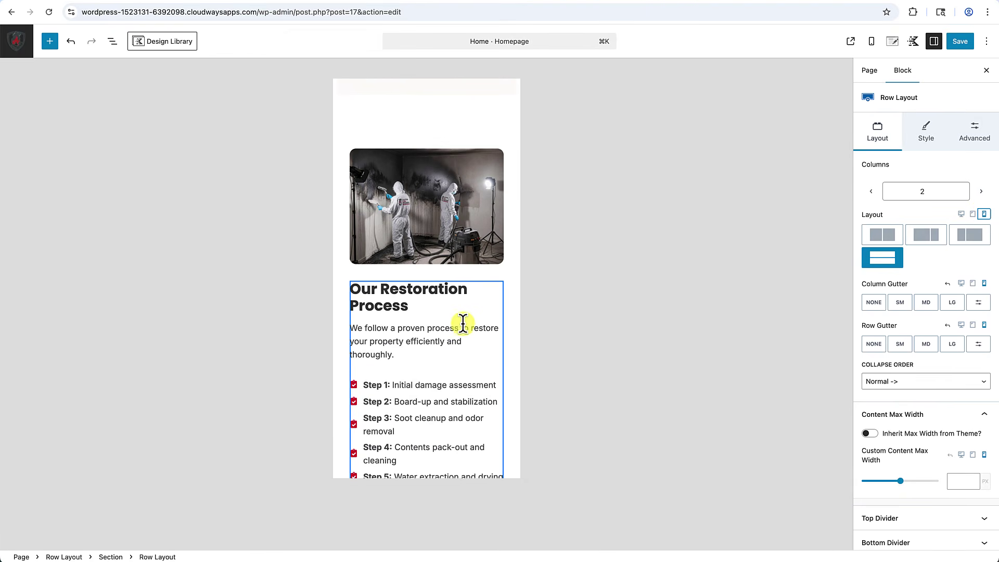
scroll(461, 325, "down", 8)
scroll(461, 327, "down", 10)
scroll(461, 329, "up", 4)
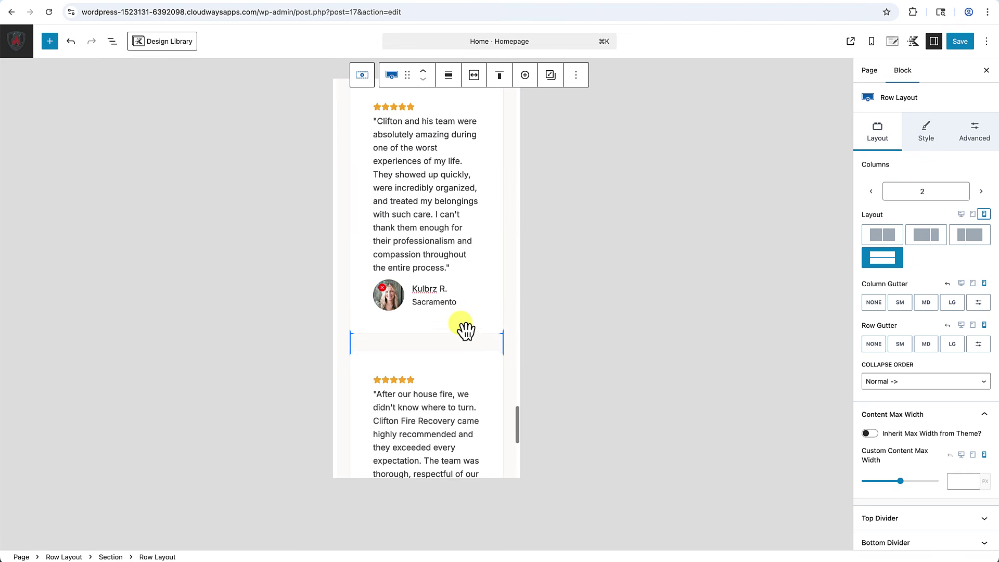
scroll(455, 240, "up", 4)
scroll(456, 240, "down", 8)
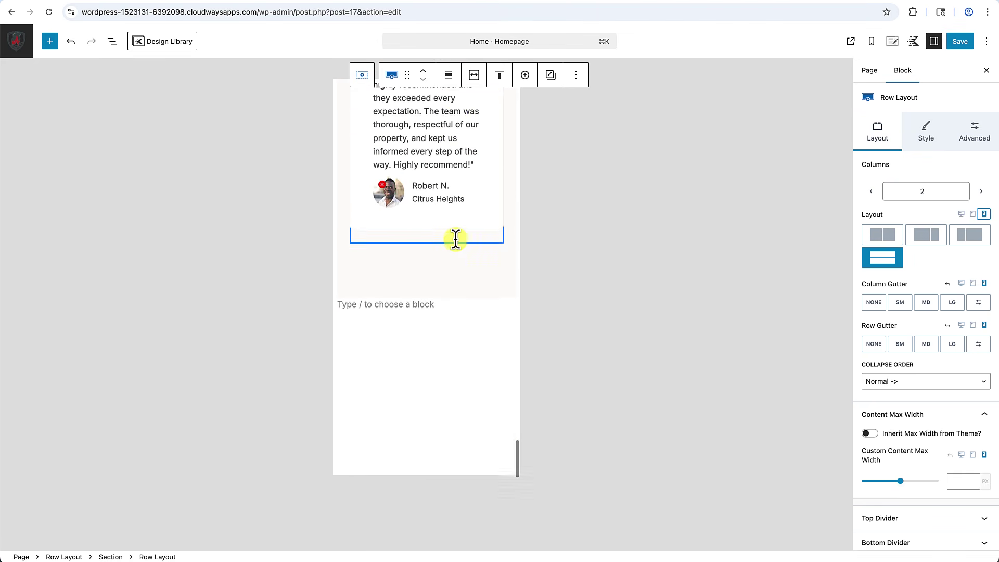
scroll(456, 239, "up", 2)
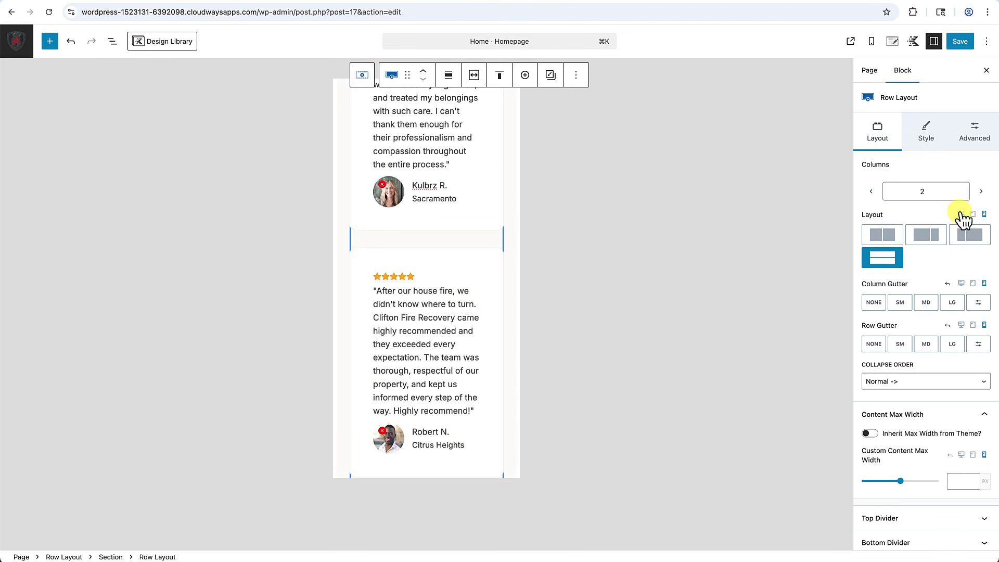
left_click(961, 214)
scroll(720, 239, "up", 3)
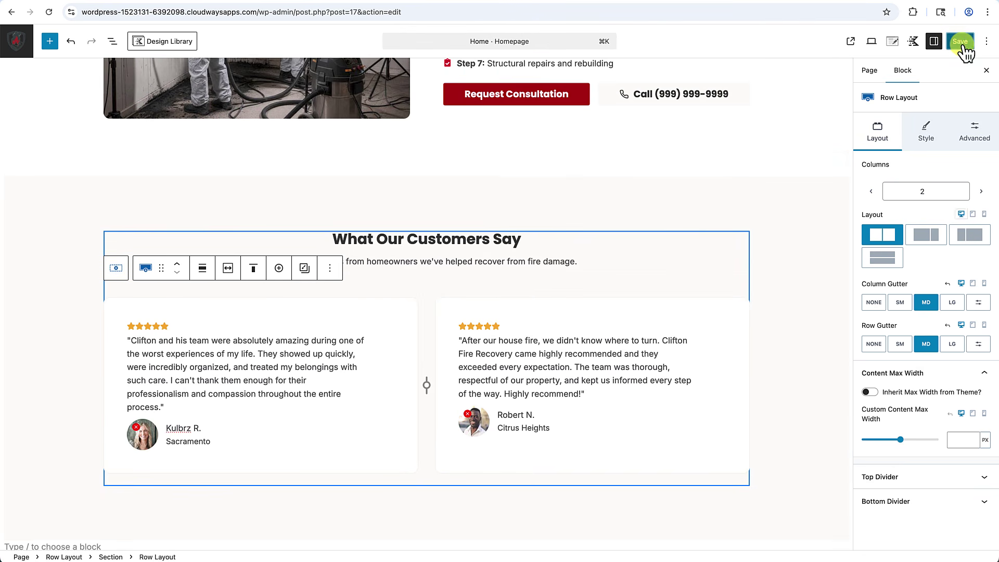
Save, view the live homepage down to the testimonials, and reopen it with Edit Page.
left_click(960, 41)
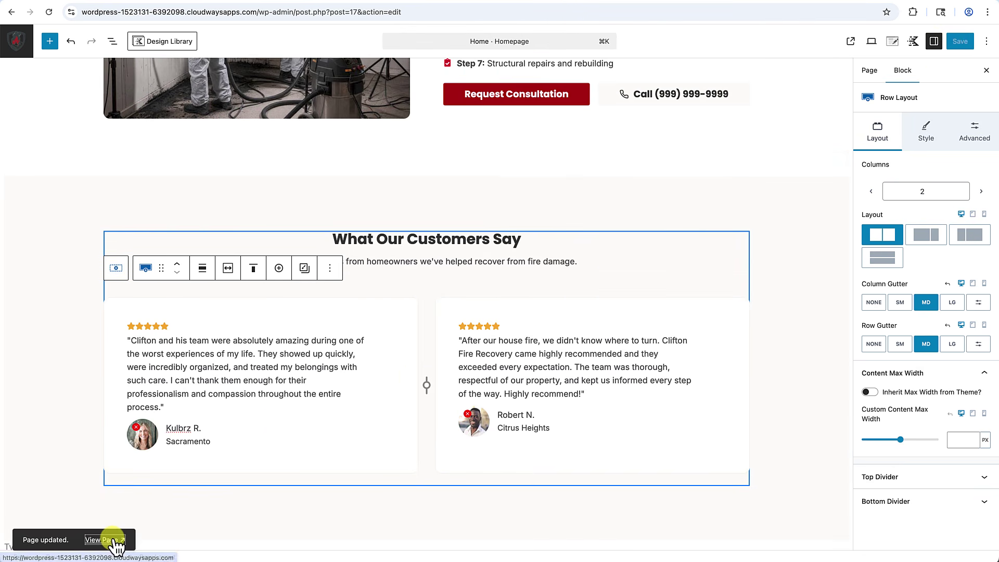
left_click(111, 539)
scroll(283, 432, "down", 8)
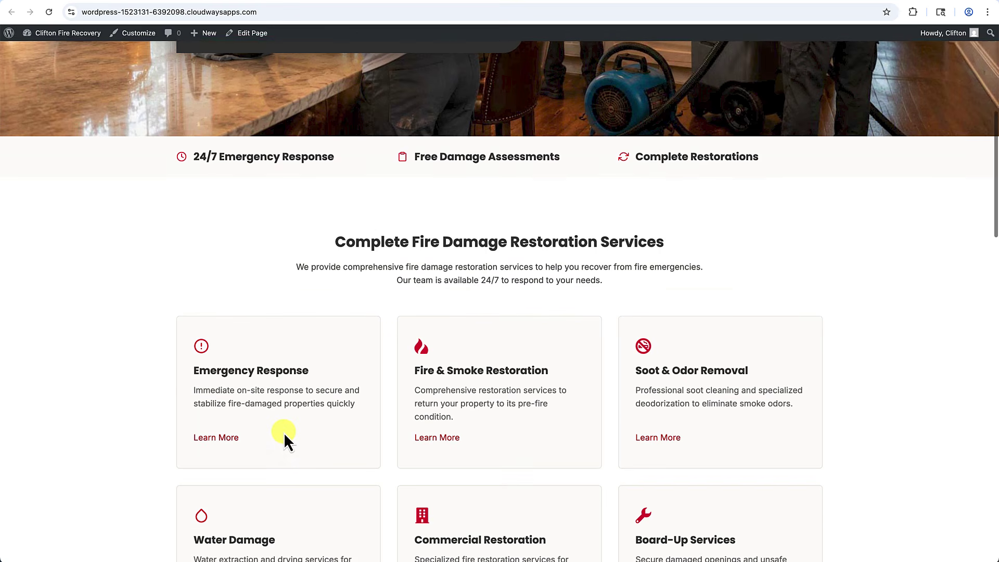
scroll(283, 432, "down", 7)
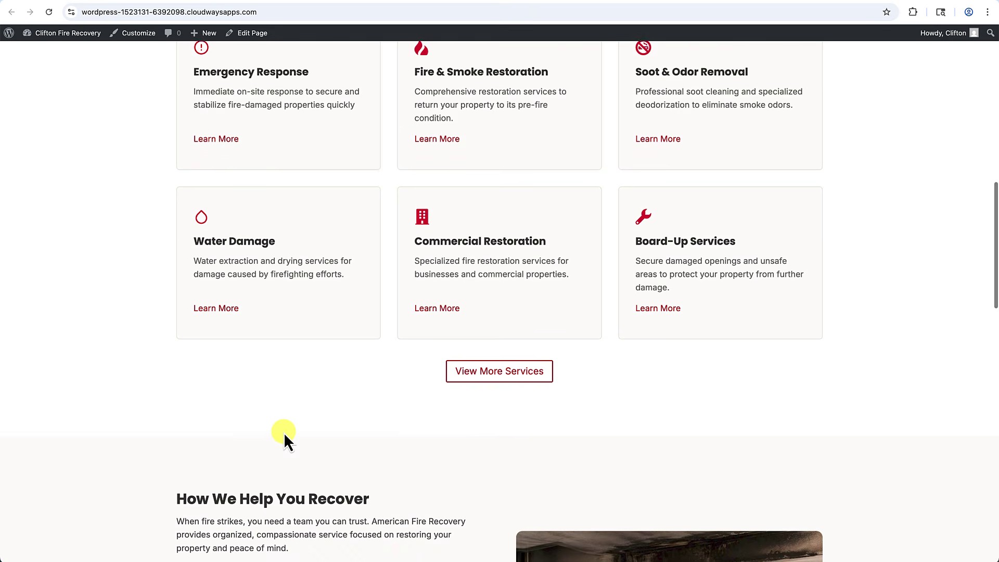
scroll(283, 433, "down", 8)
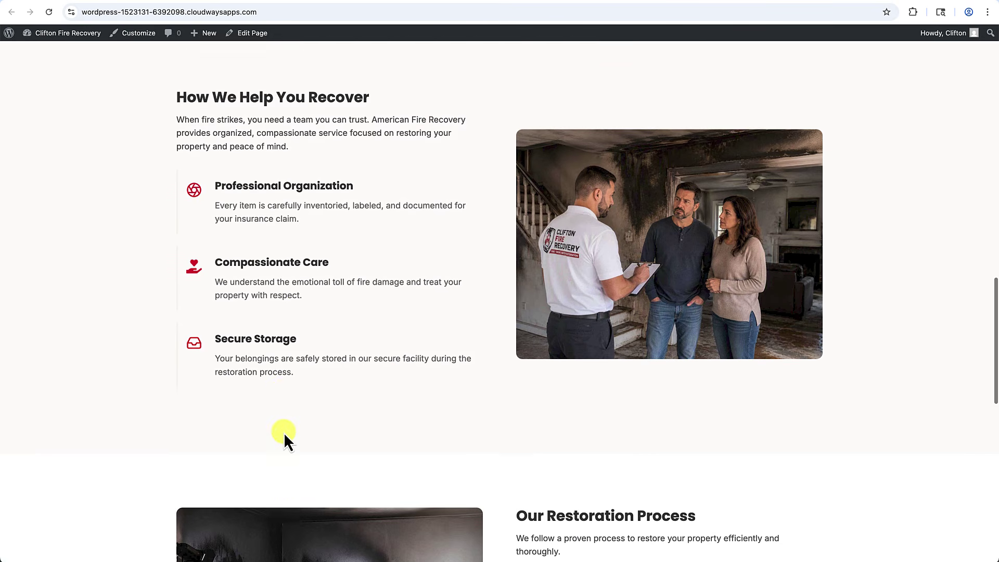
scroll(283, 433, "down", 6)
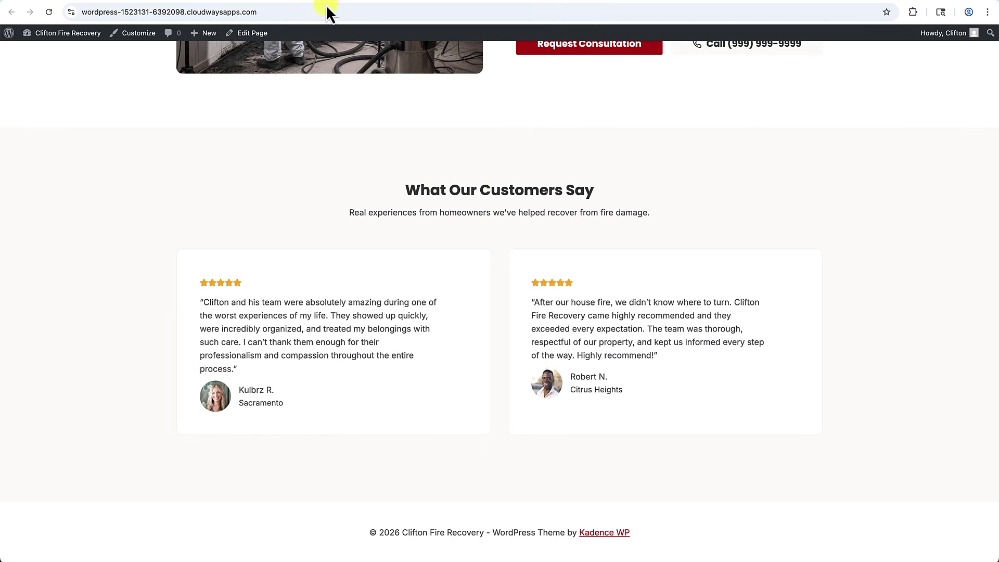
left_click(247, 35)
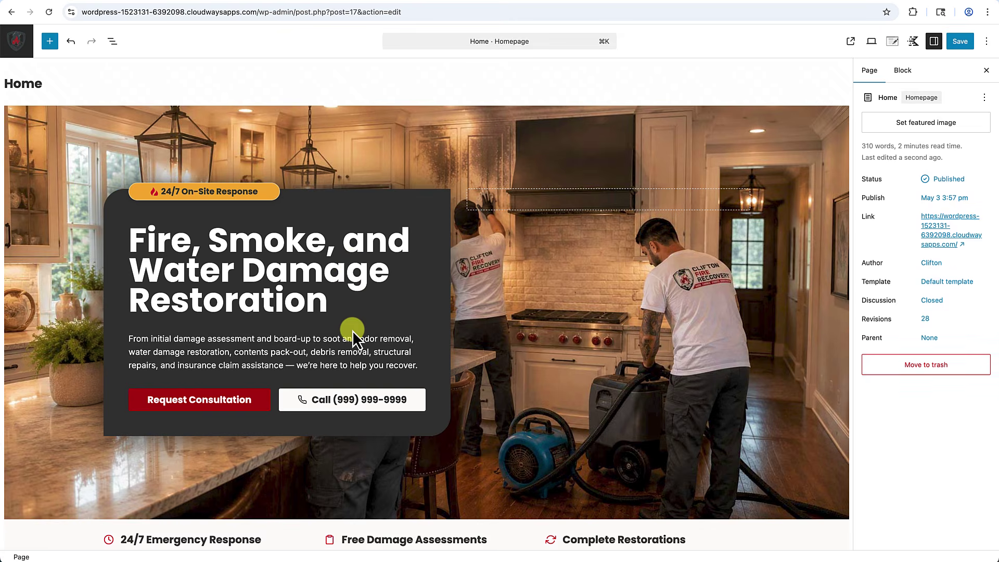
Copy the View More Services button block and paste it after the testimonials row.
scroll(352, 330, "down", 15)
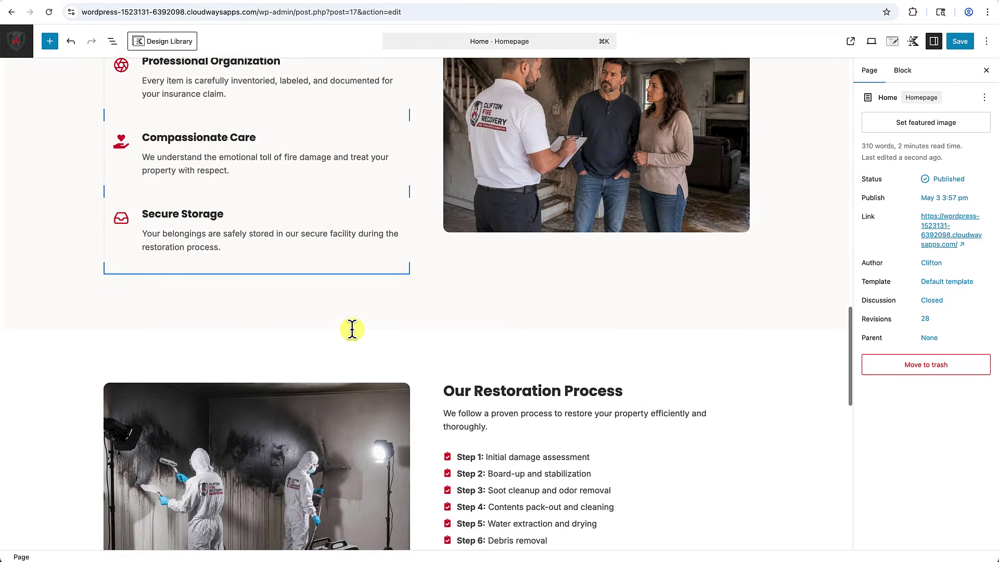
scroll(352, 330, "up", 7)
left_click(503, 211)
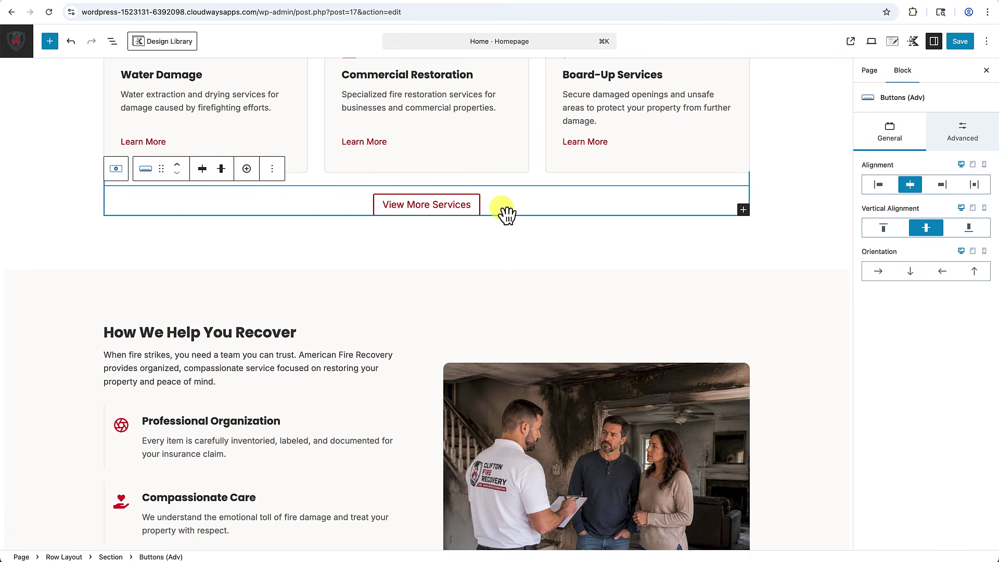
key("super+c")
scroll(490, 334, "down", 15)
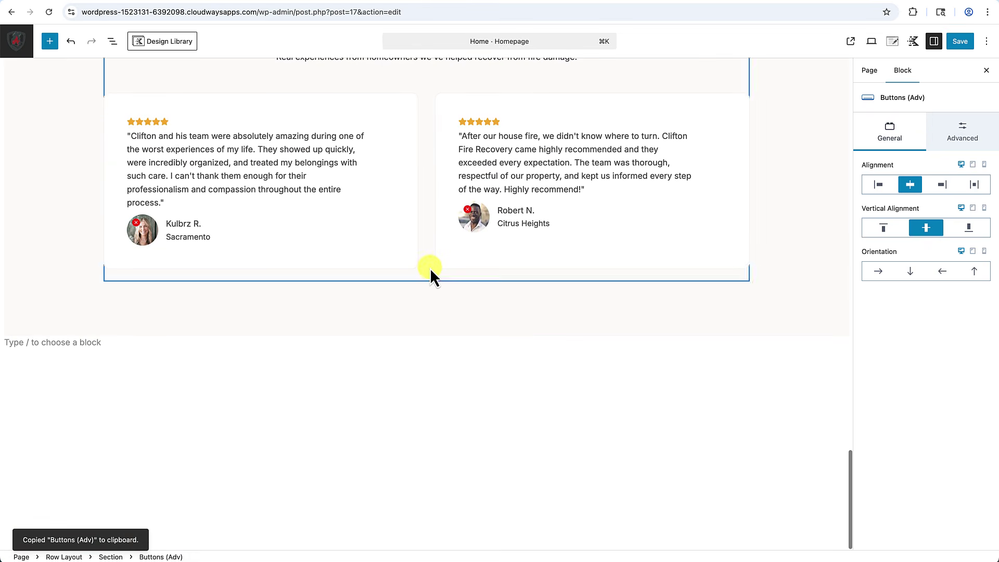
left_click(421, 262)
left_click(423, 273)
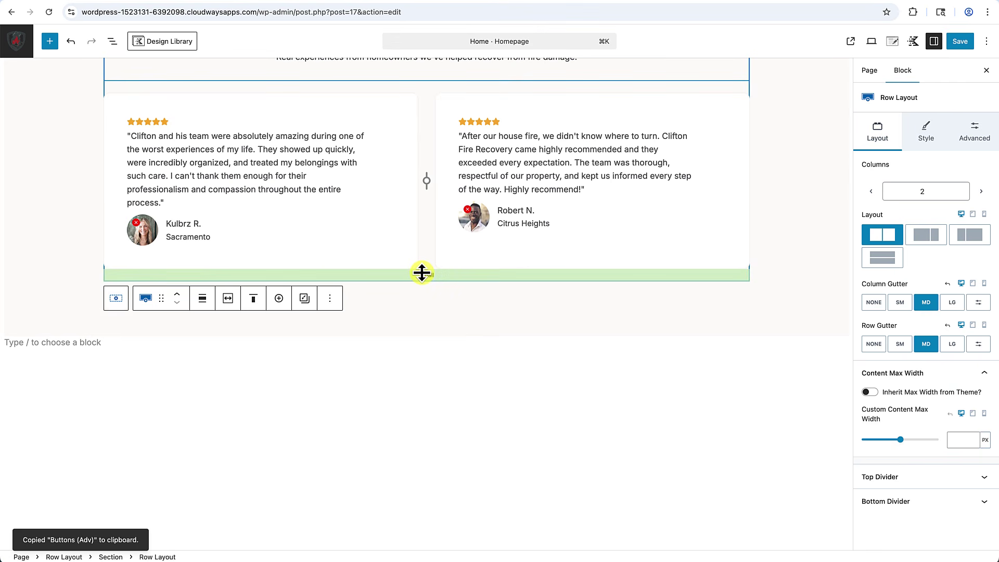
left_click(331, 300)
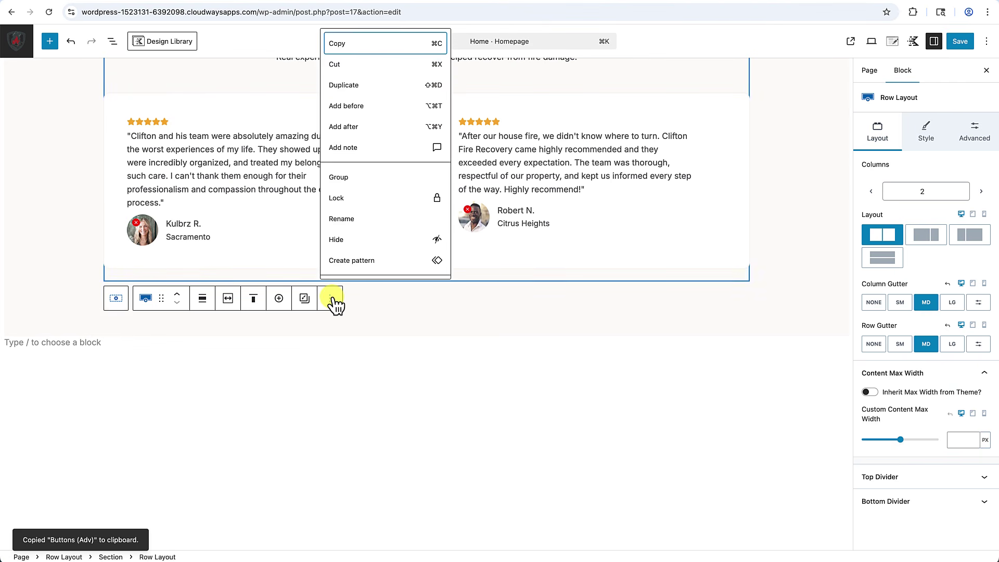
left_click(360, 128)
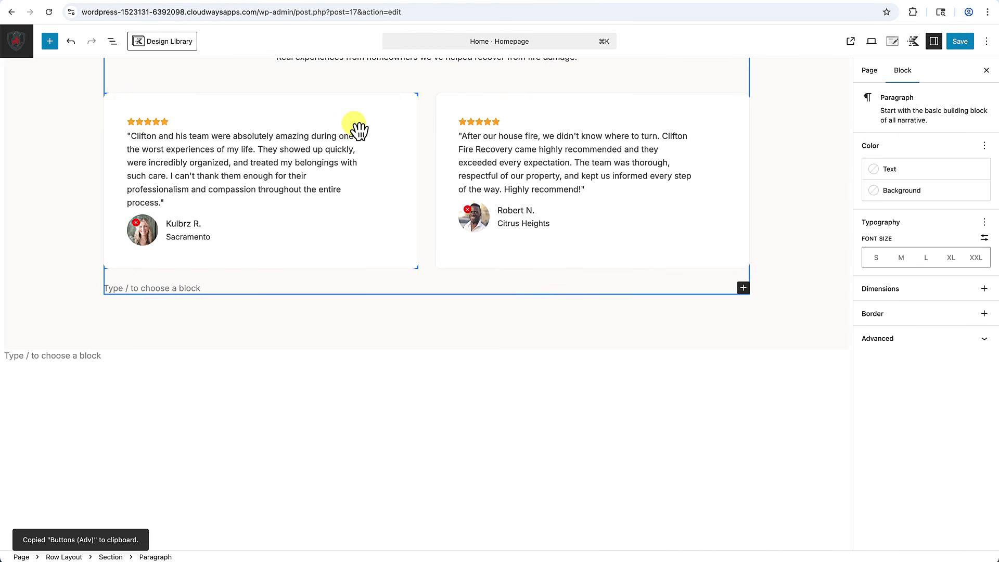
key("super+v")
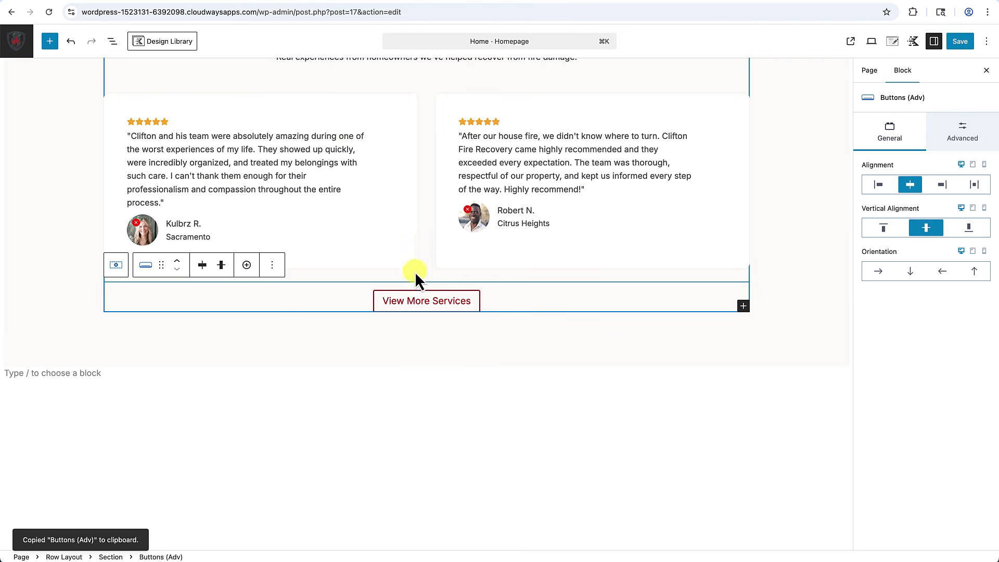
Relabel the pasted button 'Read More Testimonials' and save the page.
left_click(408, 301)
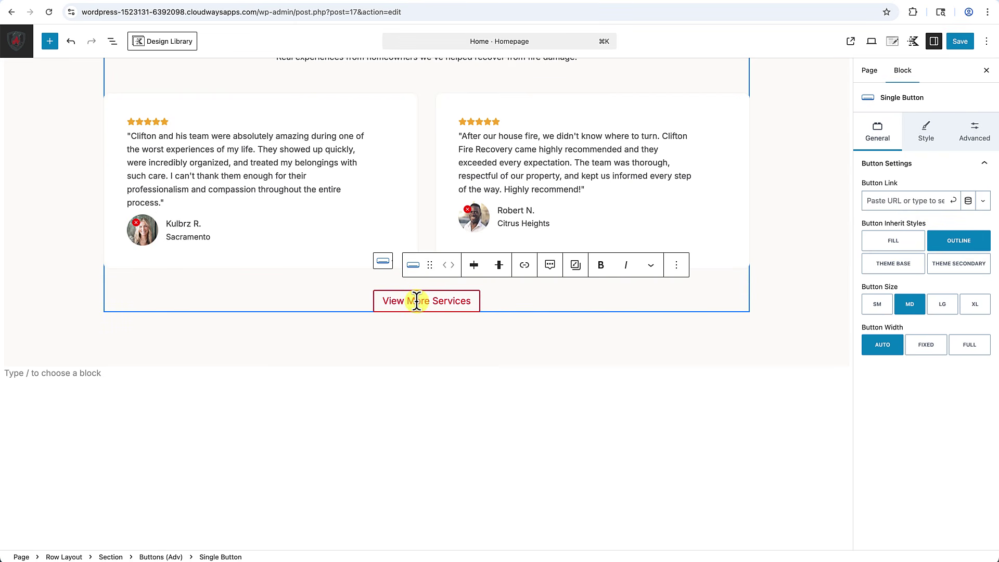
triple_click(417, 301)
type("Read")
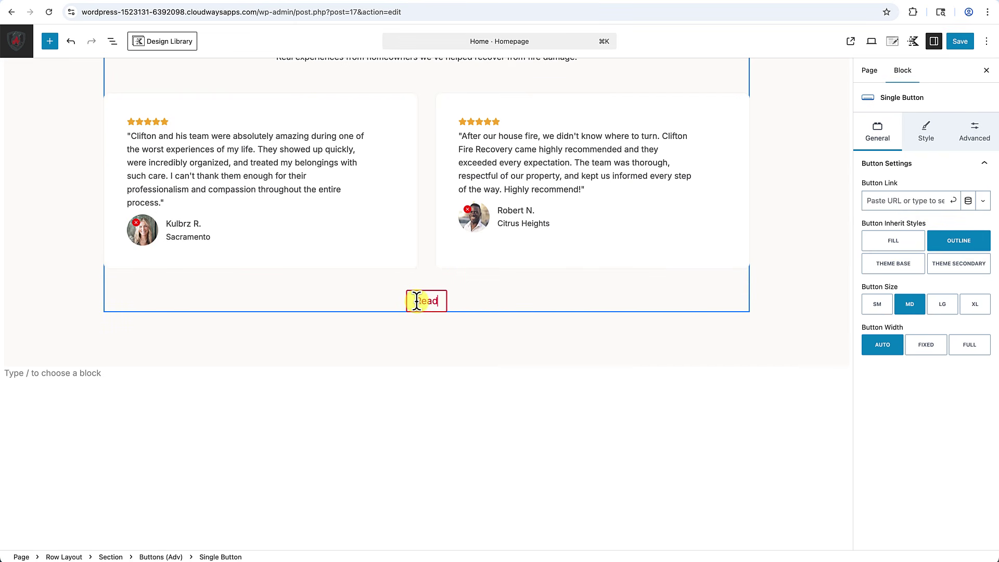
type("Testimonials")
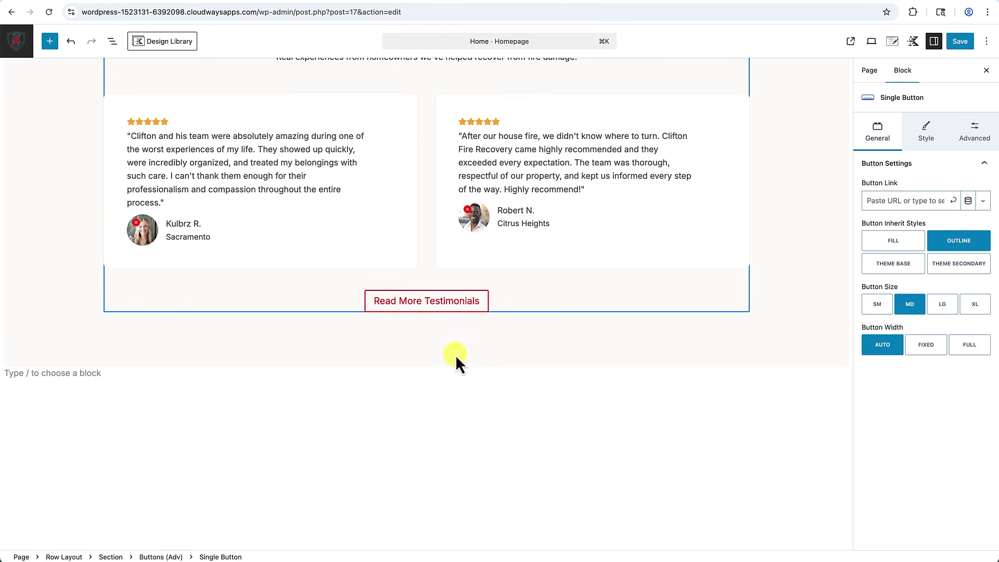
left_click(448, 386)
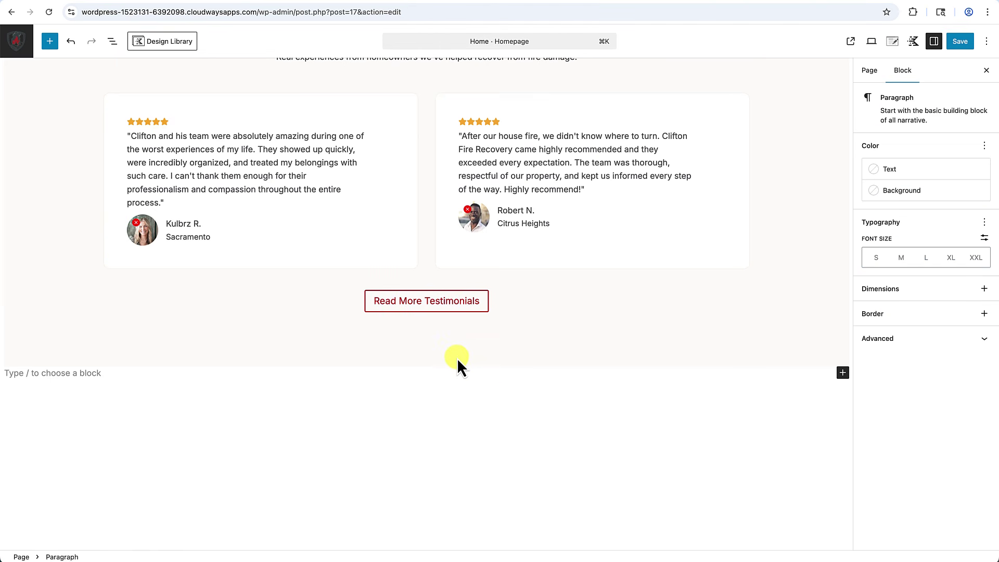
scroll(457, 358, "up", 3)
scroll(457, 358, "up", 1)
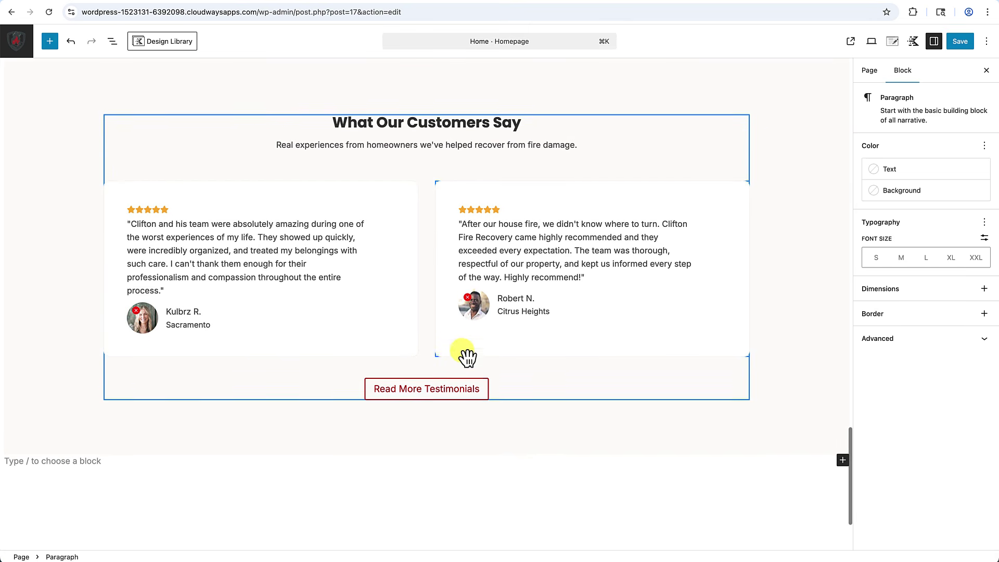
left_click(961, 42)
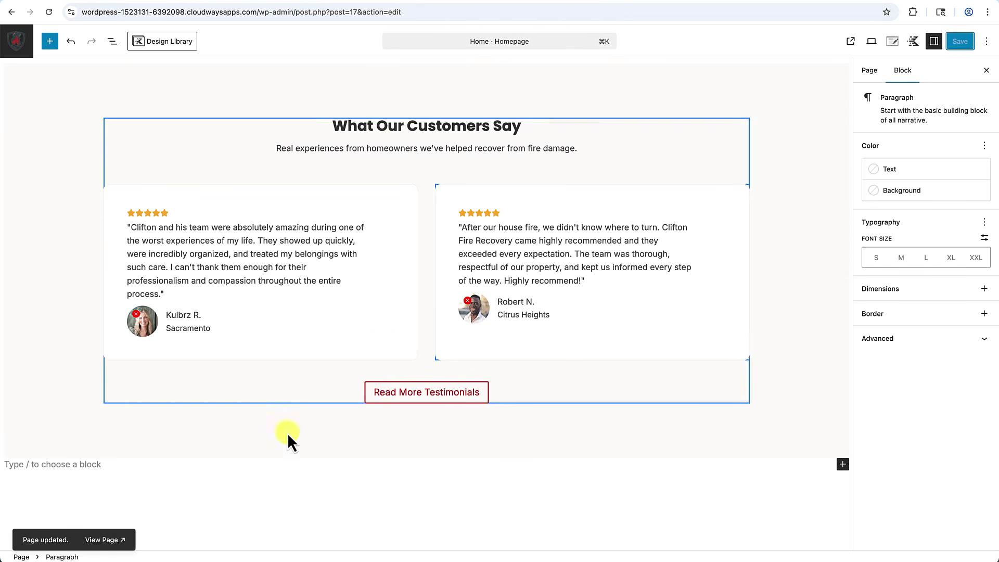
left_click(104, 540)
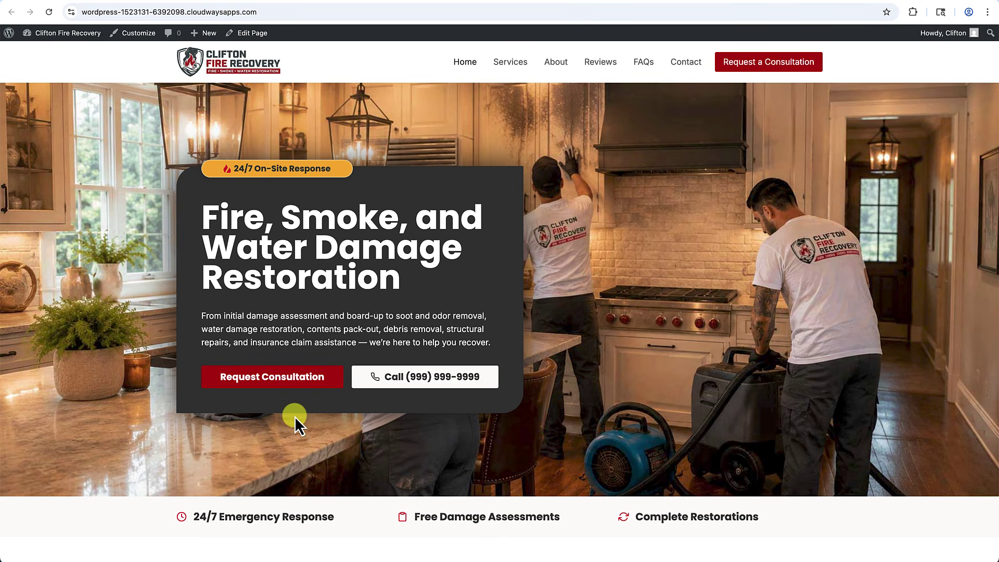
scroll(295, 416, "down", 20)
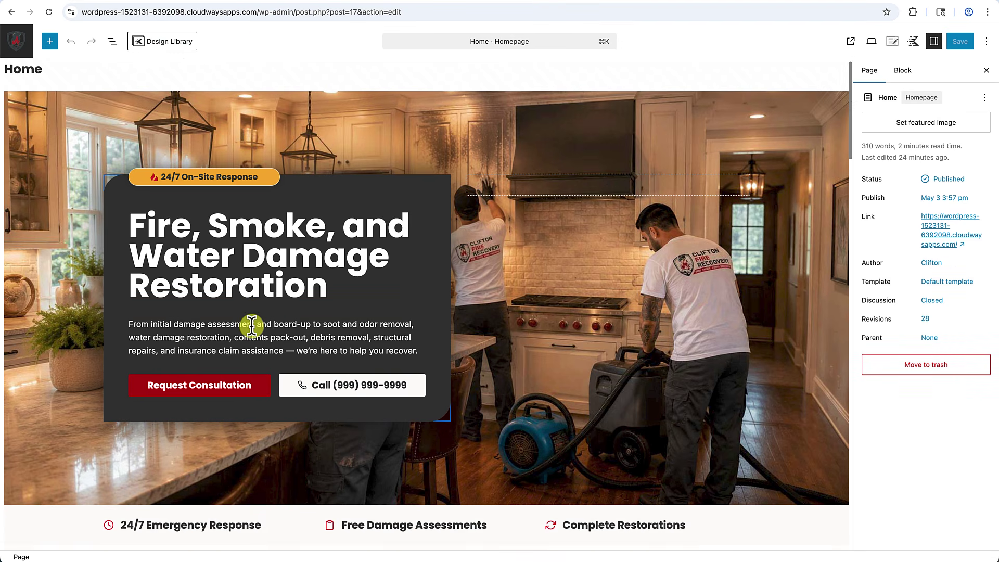
scroll(252, 327, "down", 4)
scroll(252, 327, "up", 4)
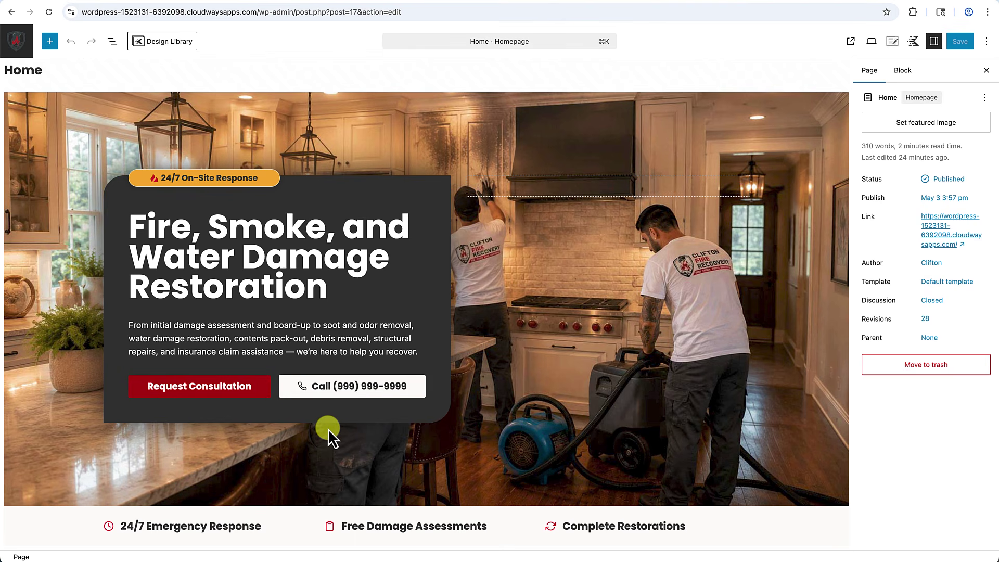
scroll(328, 382, "down", 15)
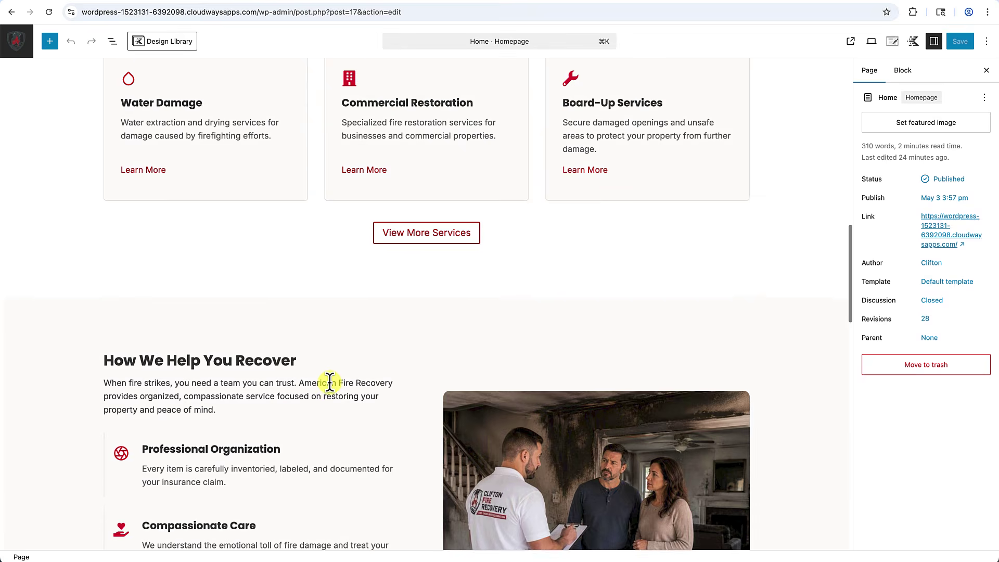
Insert a single-column Row Layout at the end of the page using /row.
scroll(330, 384, "down", 20)
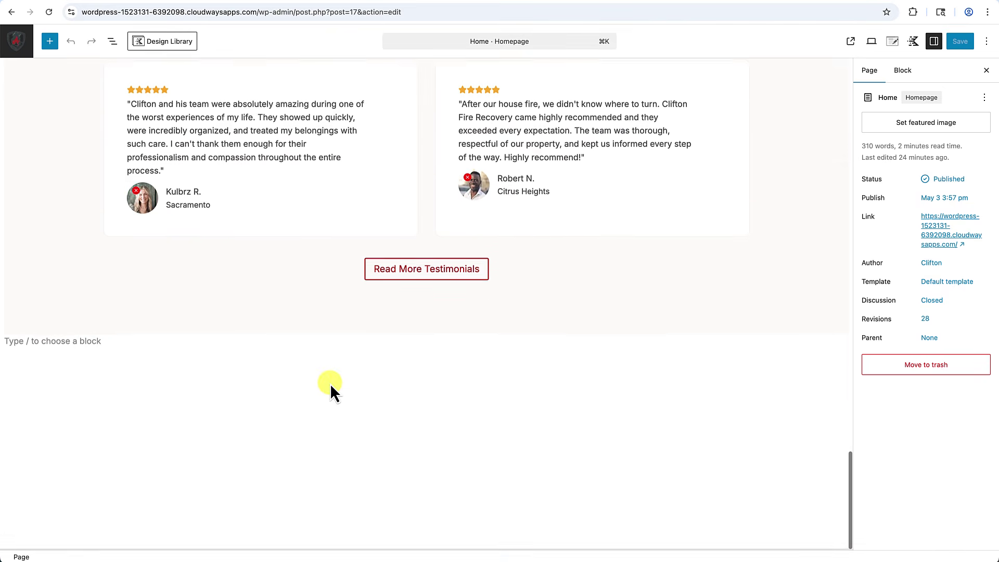
left_click(89, 342)
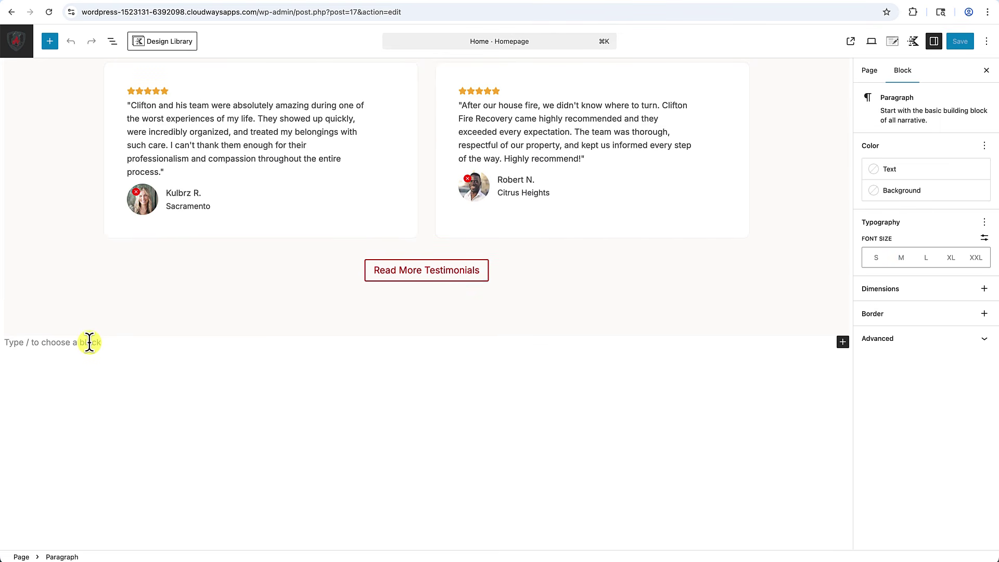
type("/row")
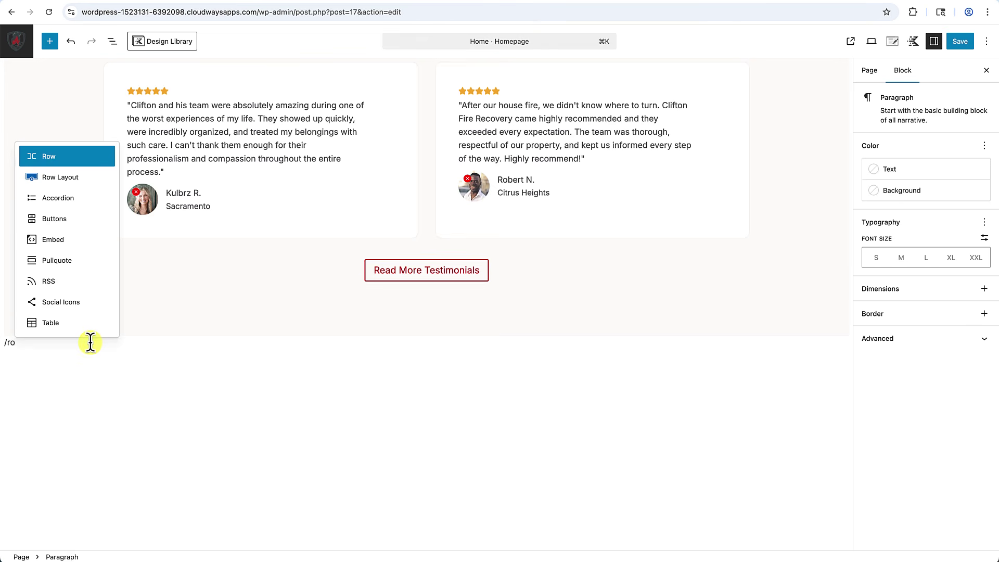
left_click(73, 179)
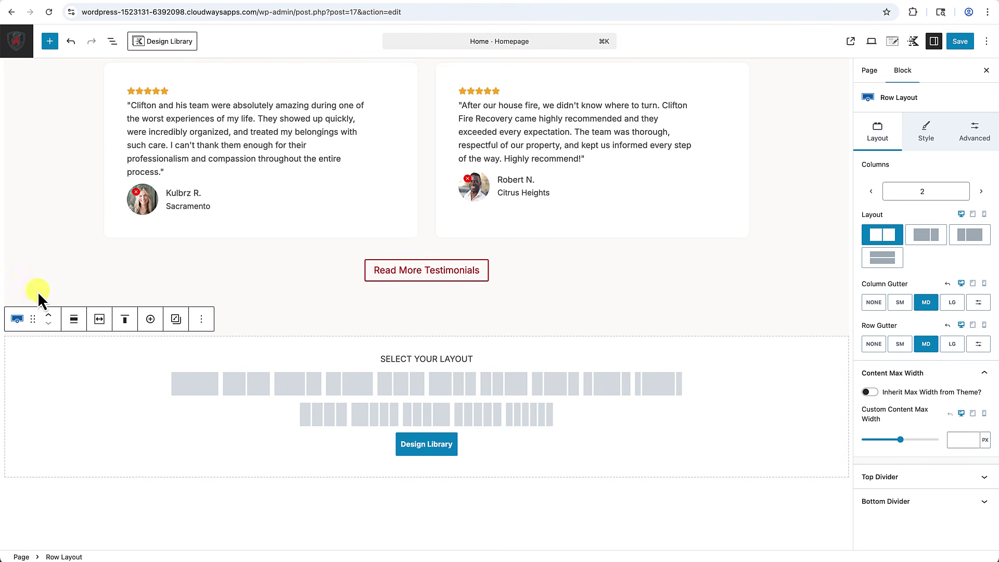
left_click(194, 384)
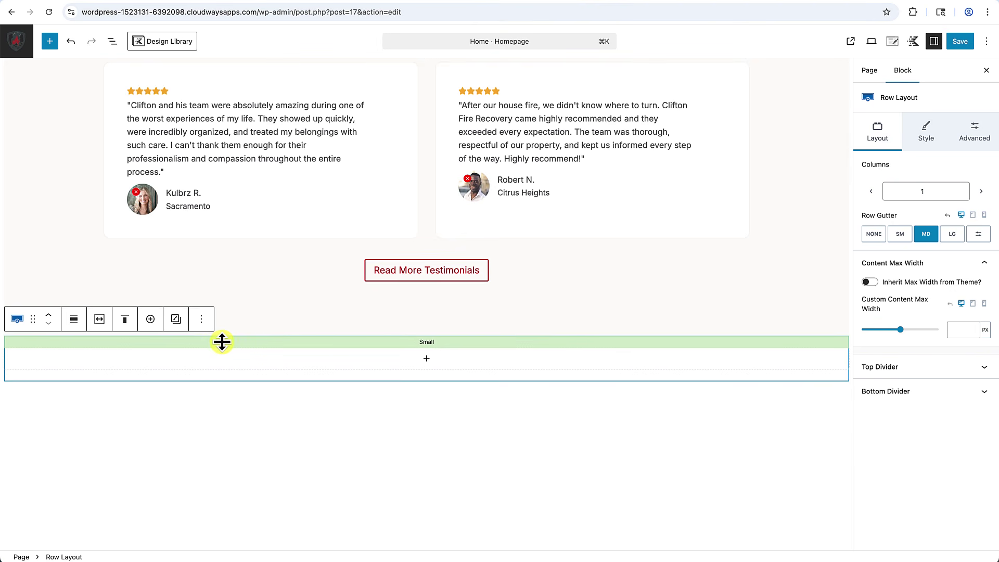
Enlarge the row's top and bottom padding and constrain it to the theme content width.
left_click_drag(222, 342, 219, 384)
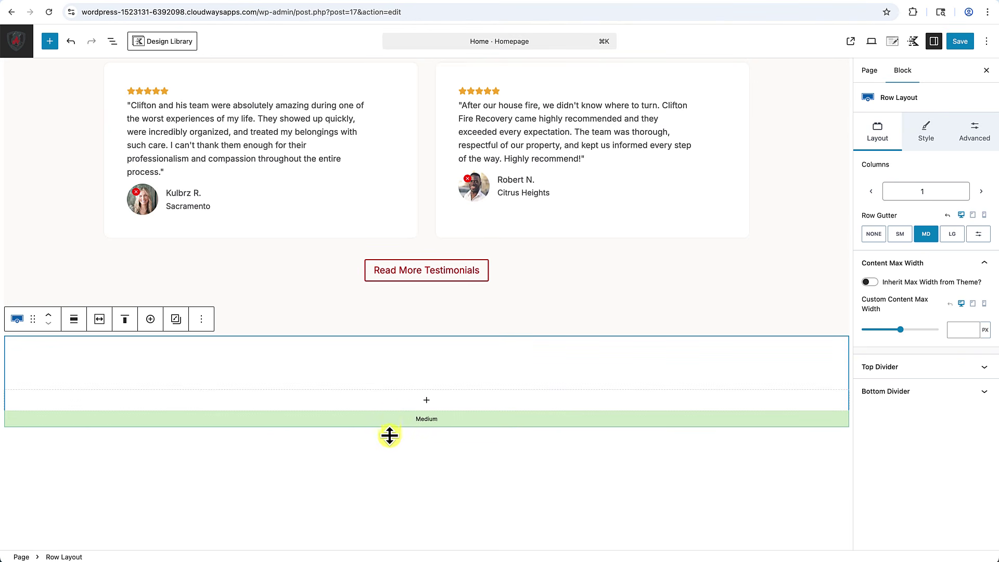
left_click_drag(389, 435, 386, 458)
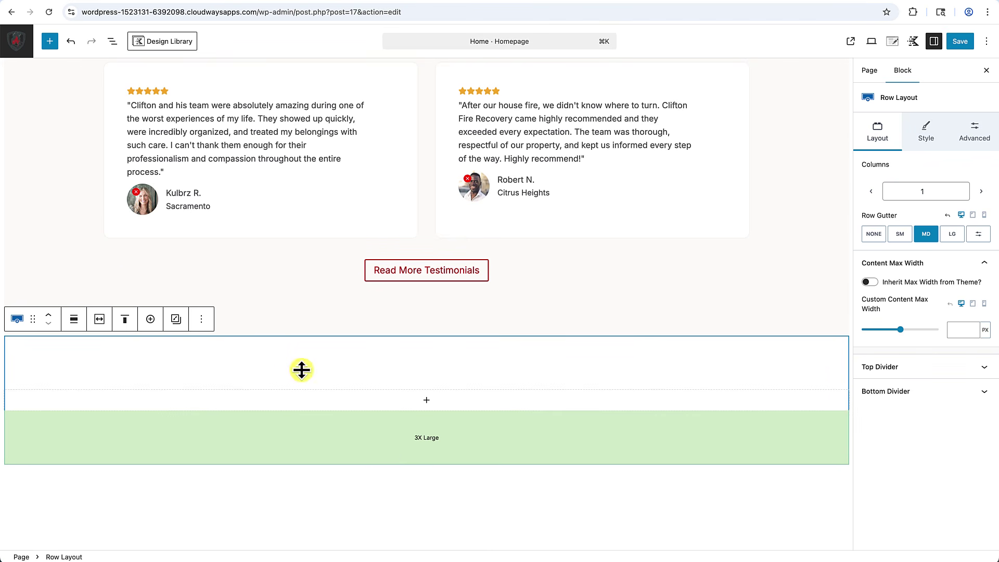
left_click(100, 321)
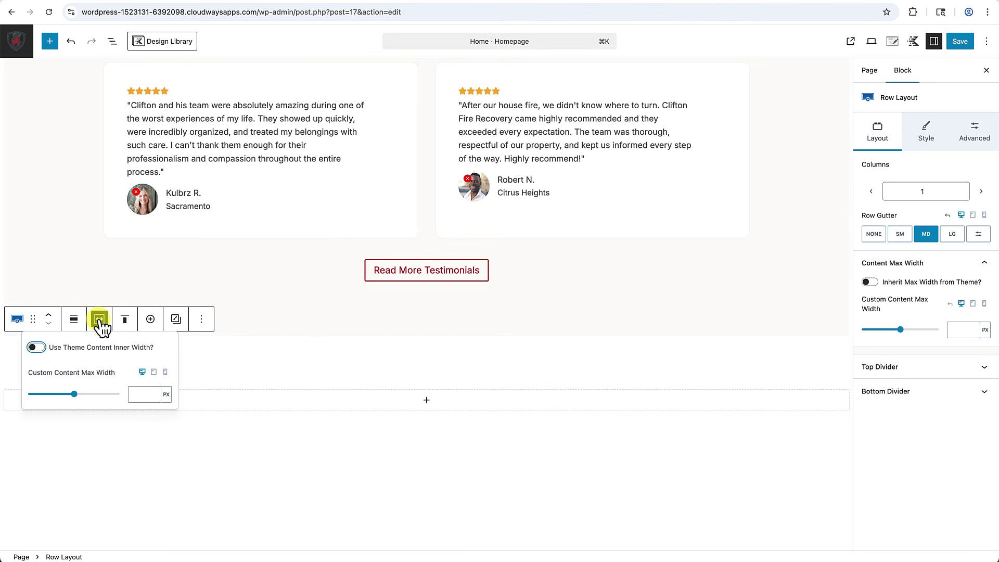
left_click(37, 348)
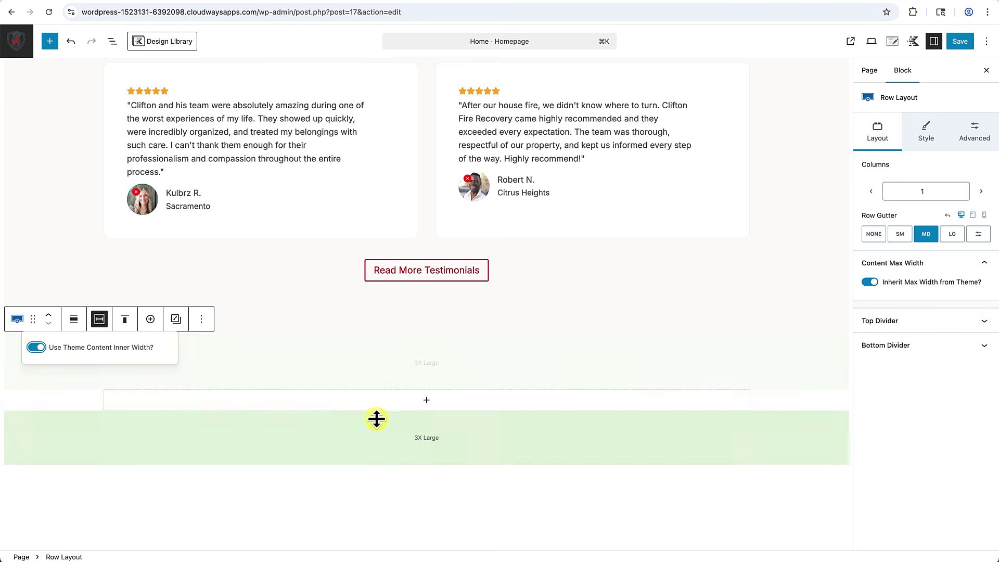
left_click(432, 437)
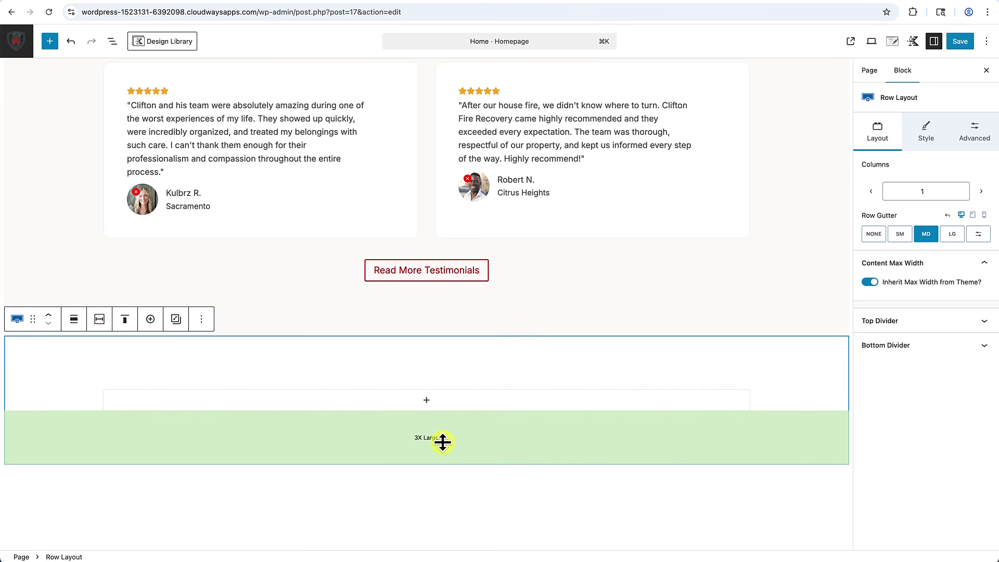
Give the row a dark #272727 background and white (FFFFFF) text colour.
left_click(925, 135)
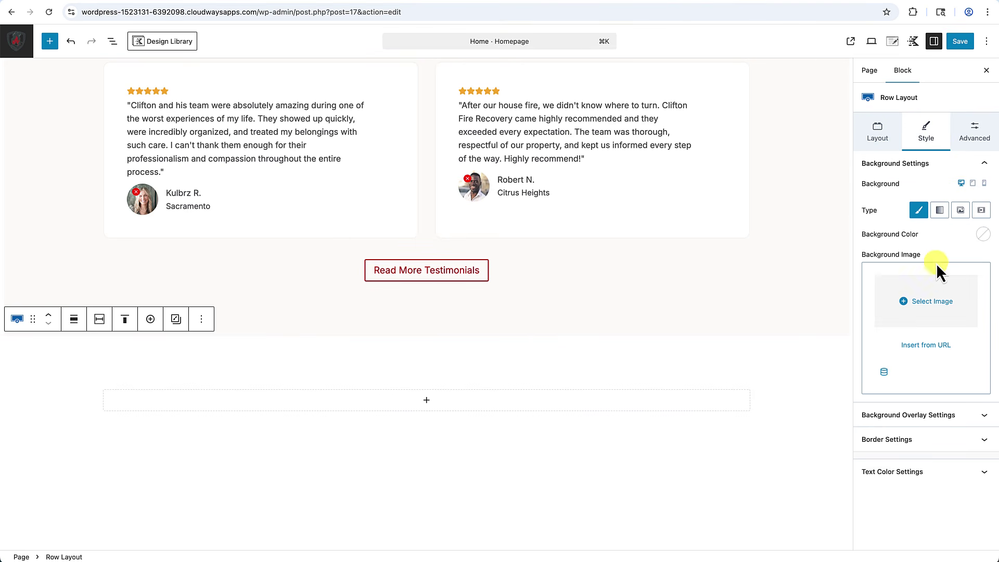
left_click(976, 237)
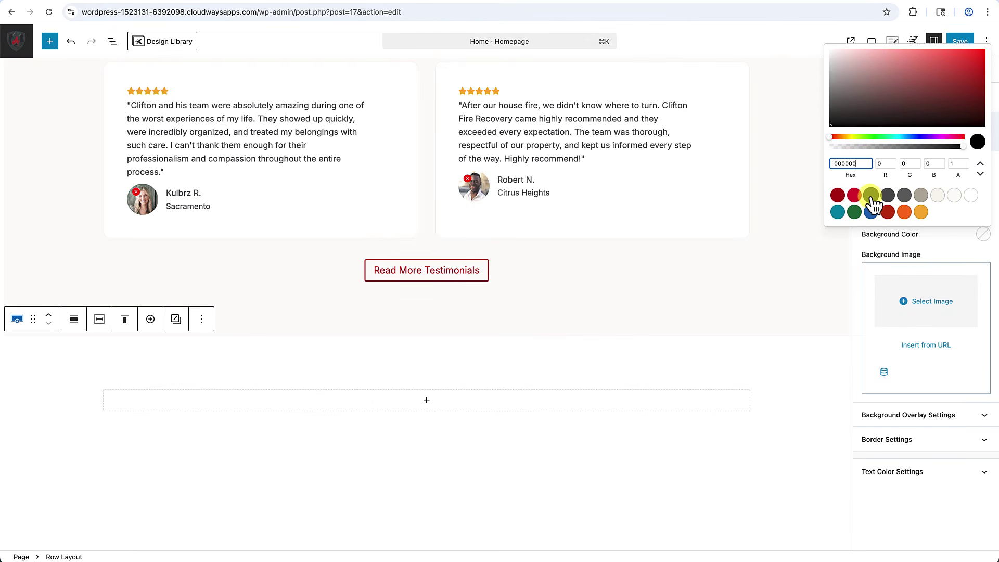
left_click(871, 196)
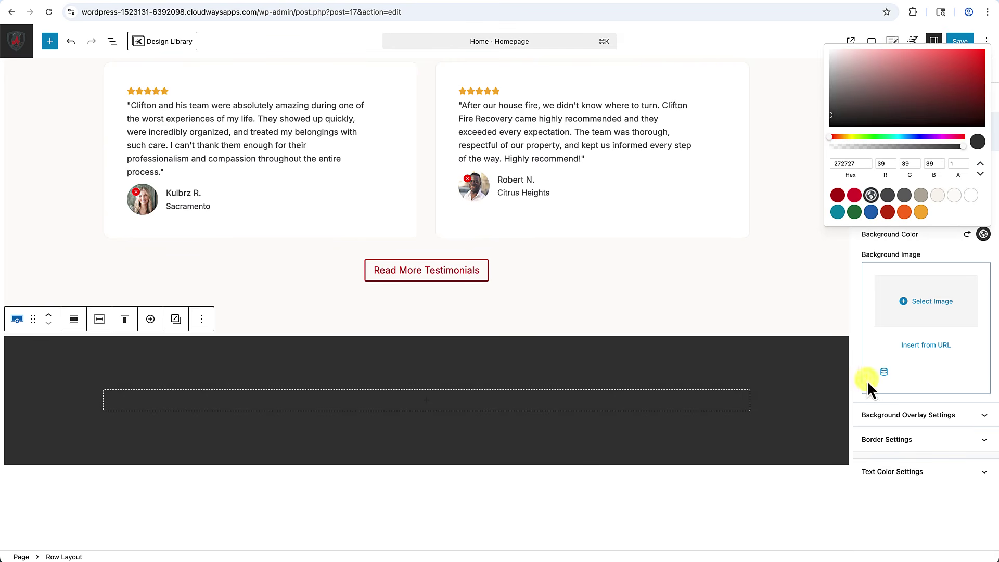
left_click(906, 472)
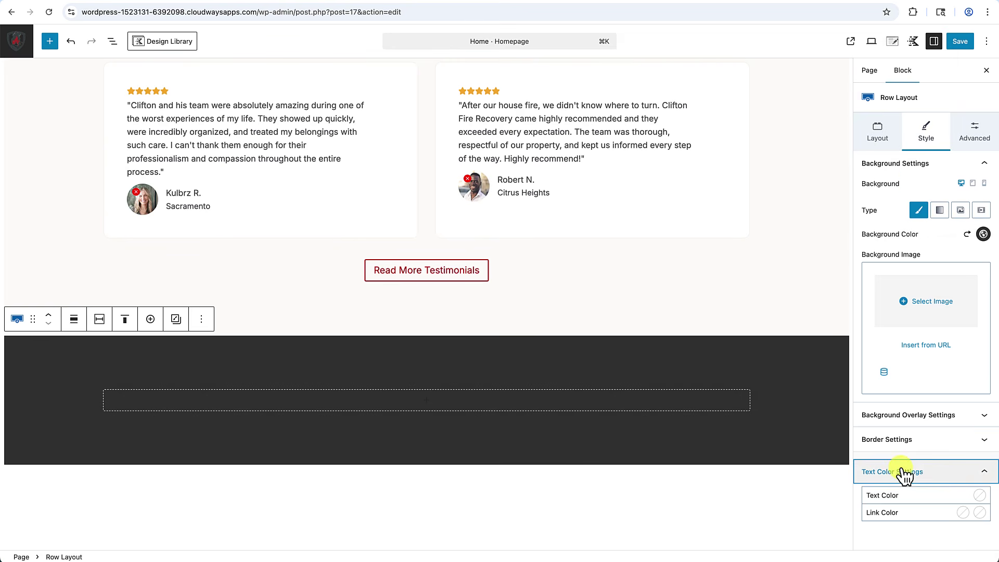
left_click(979, 496)
left_click(967, 456)
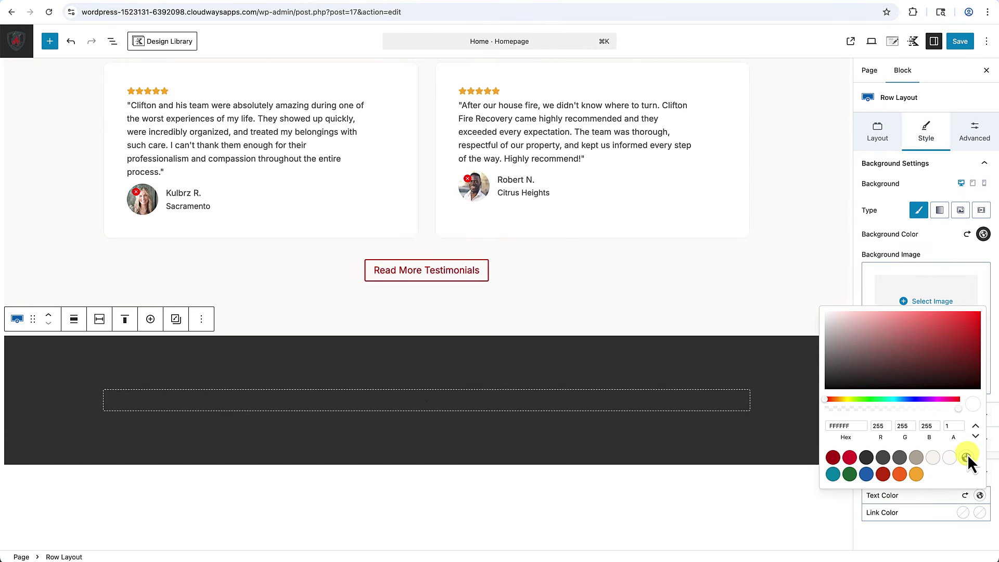
left_click(791, 480)
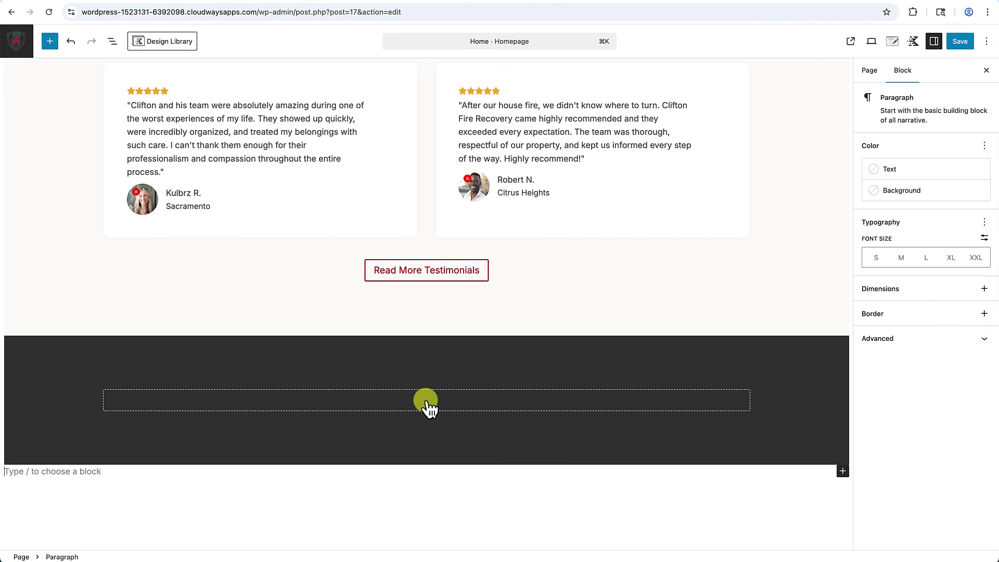
Add the 'Ready to Start Your Recovery?' heading centred, size XL, line height 3.2 REM.
left_click(425, 401)
left_click(426, 401)
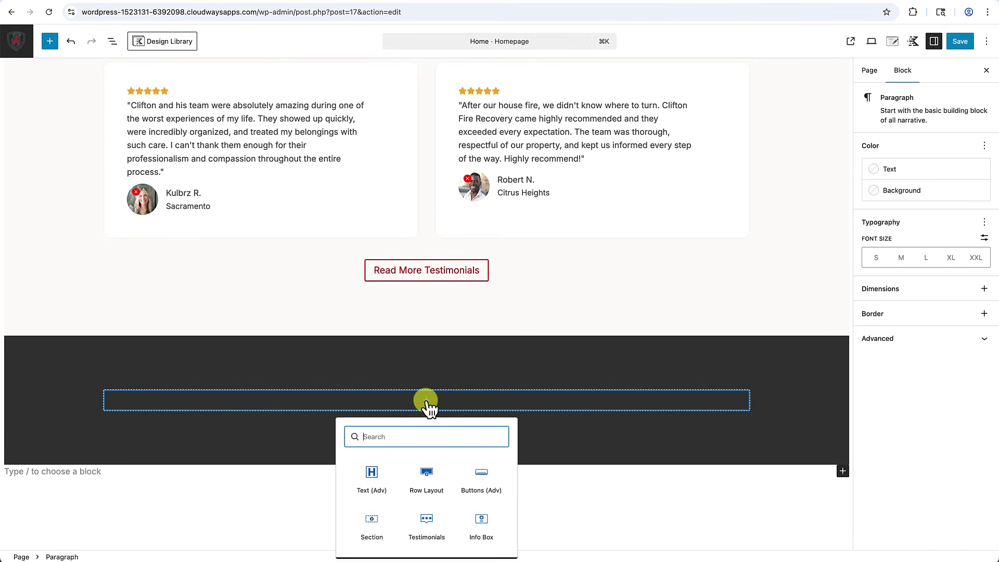
left_click(372, 476)
type("Ready to Start Your Recovery?")
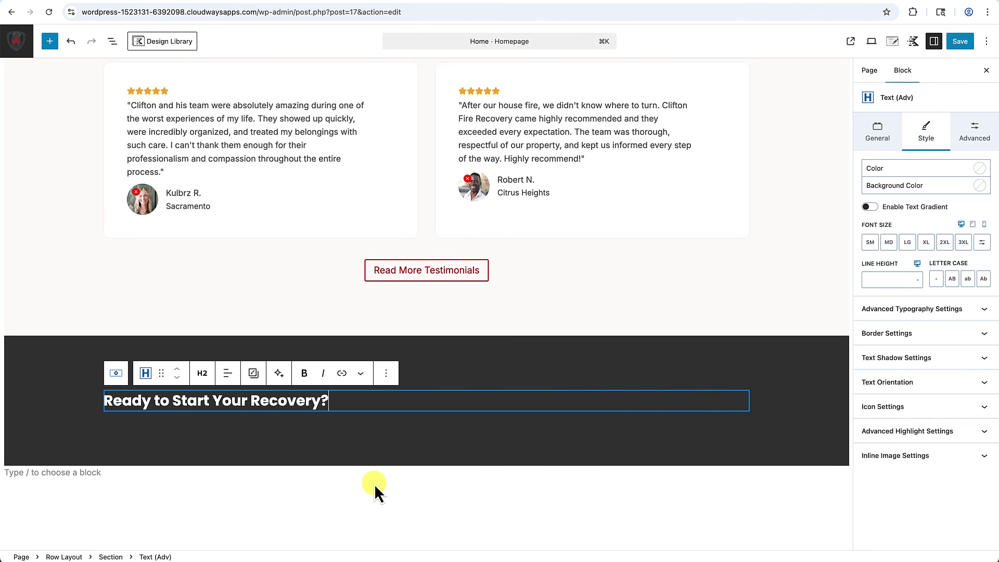
left_click(228, 374)
left_click(241, 430)
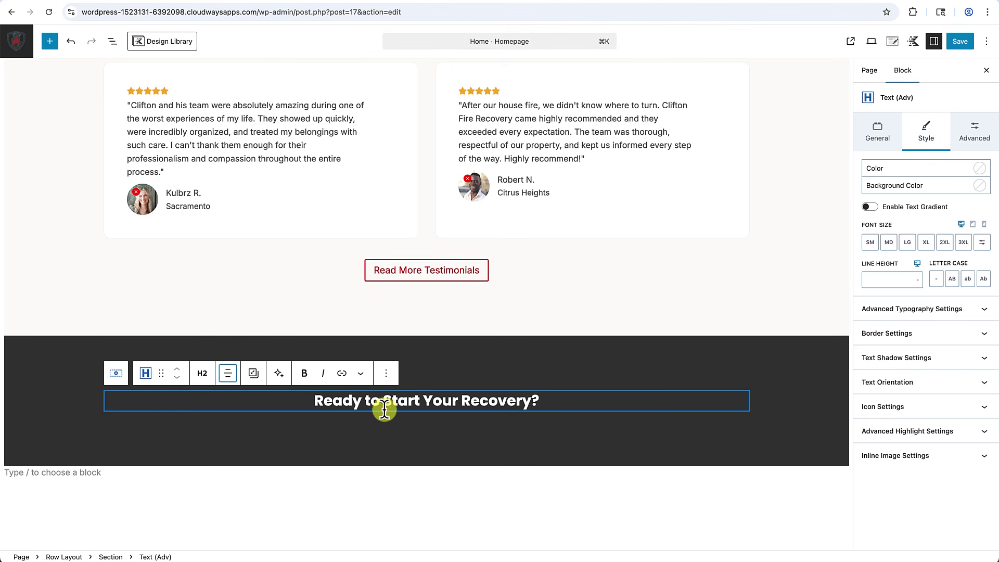
left_click(930, 248)
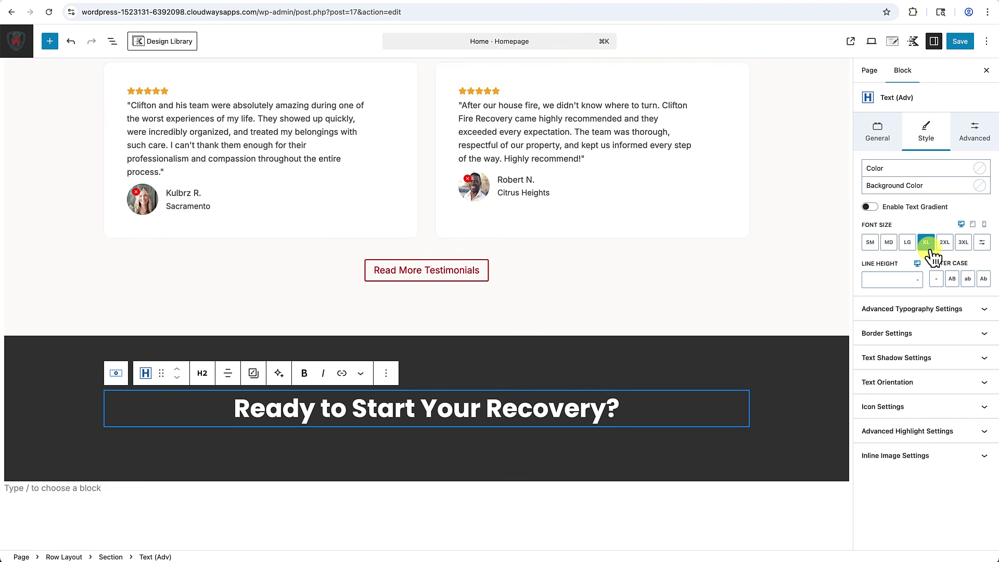
left_click(883, 279)
type("3")
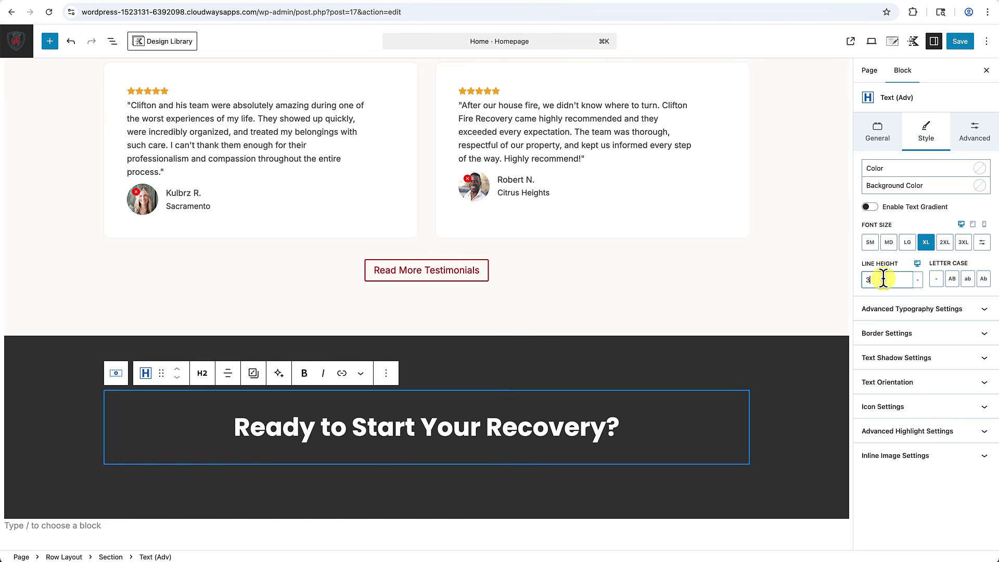
type(".2")
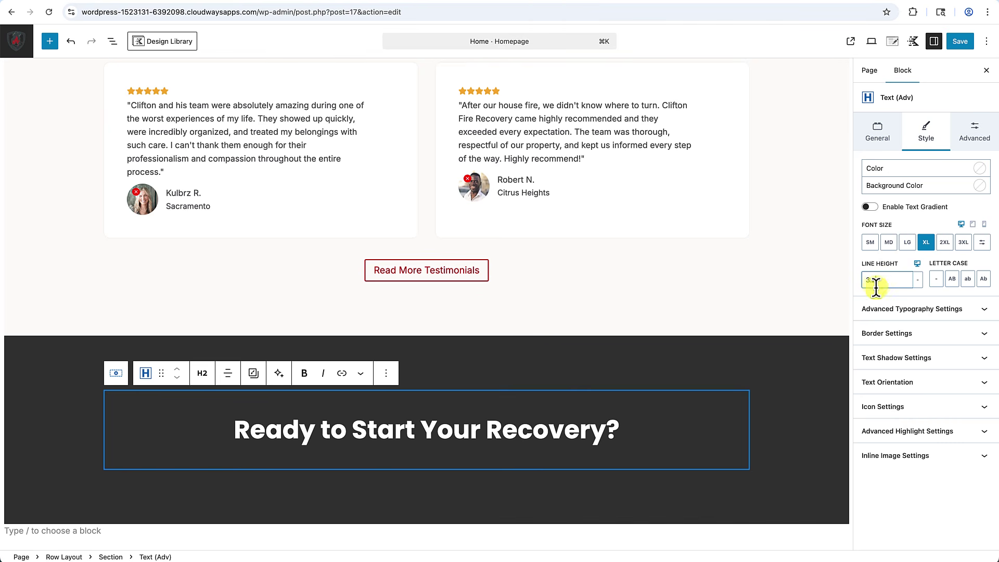
left_click(919, 280)
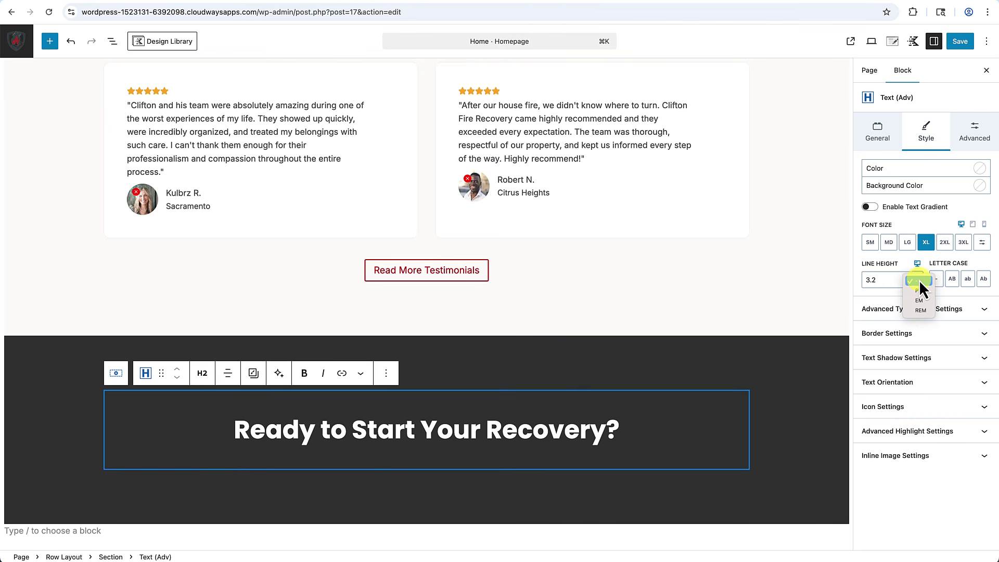
left_click(918, 311)
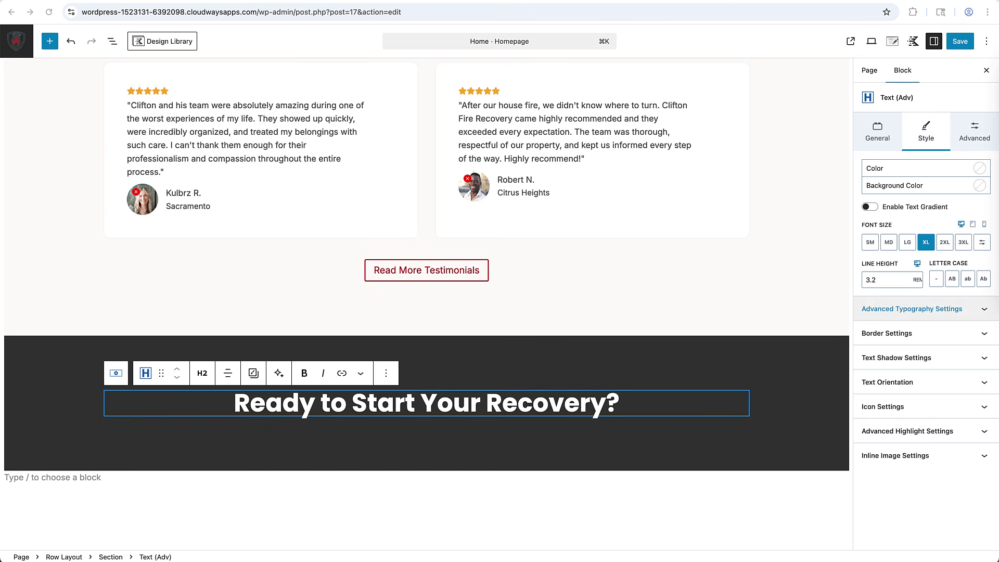
Add the free-assessment sentence below, converted to an advanced text block and centred.
left_click(655, 402)
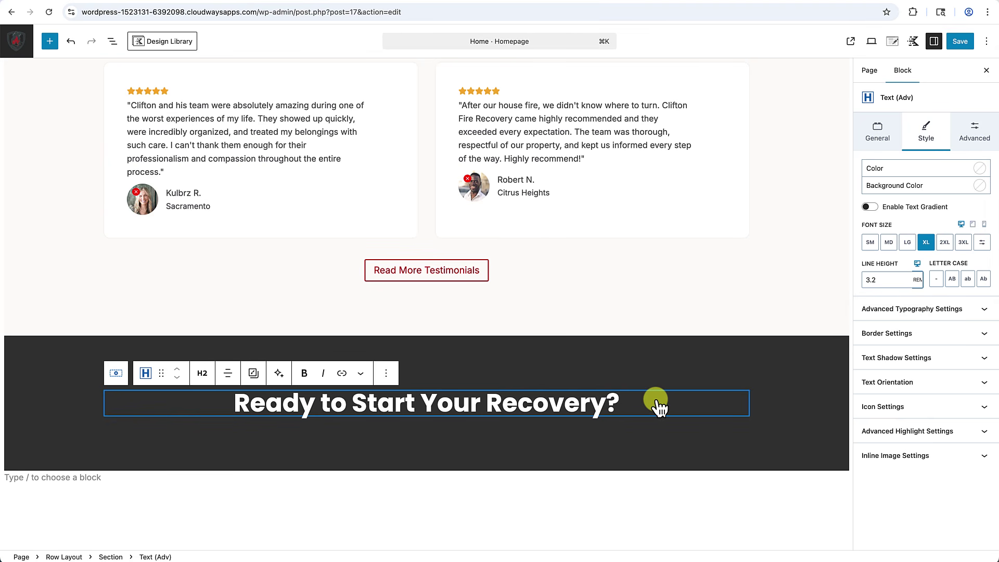
key("Return")
type("Get a free damage assessment from our expert team. We respond 24/7 to help you restore your property.")
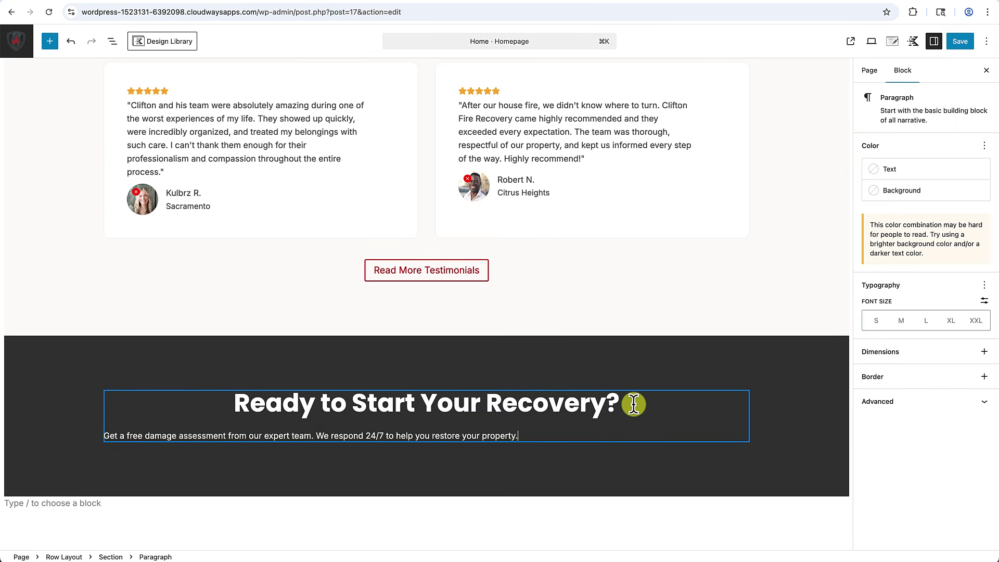
left_click(203, 413)
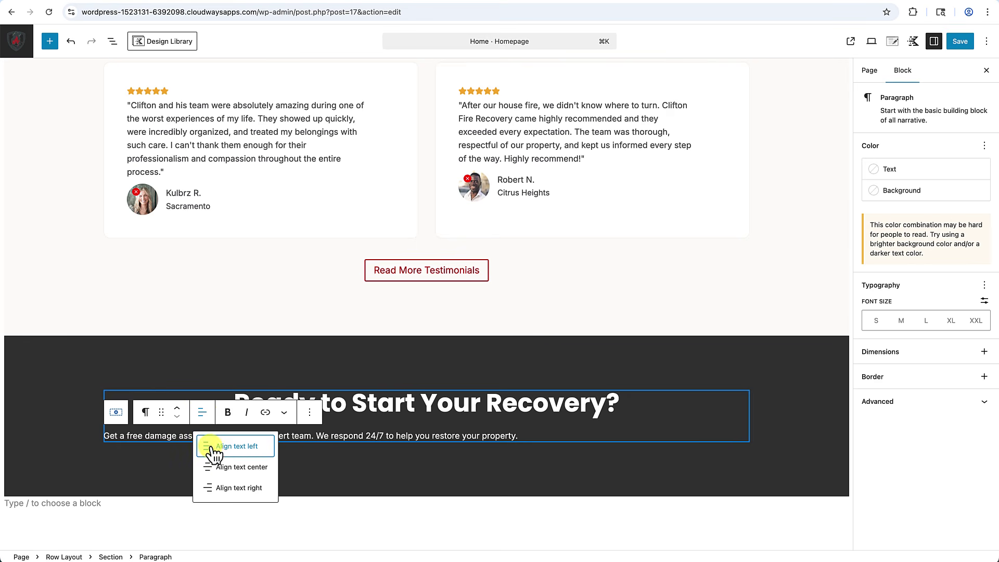
left_click(215, 464)
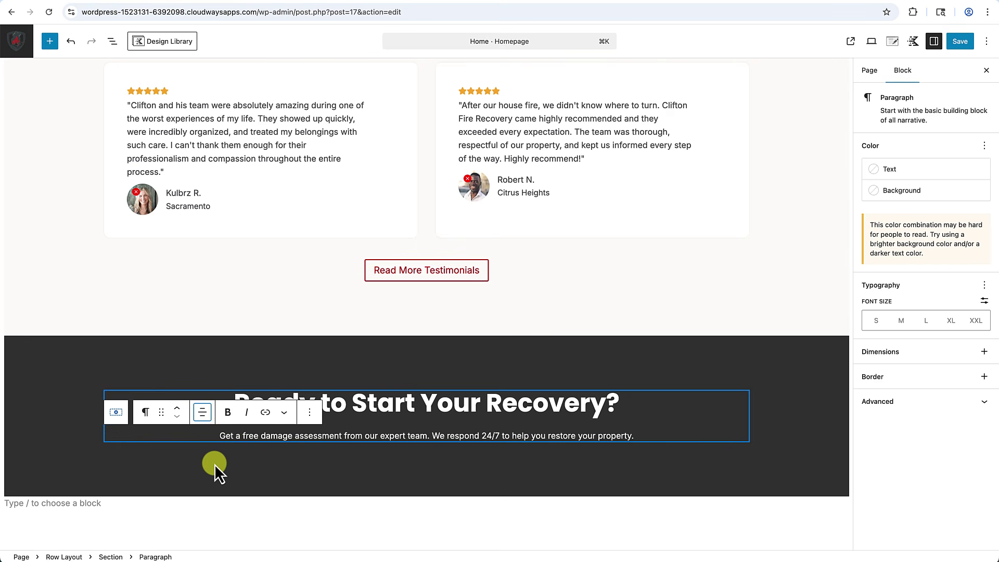
left_click(147, 413)
left_click(173, 234)
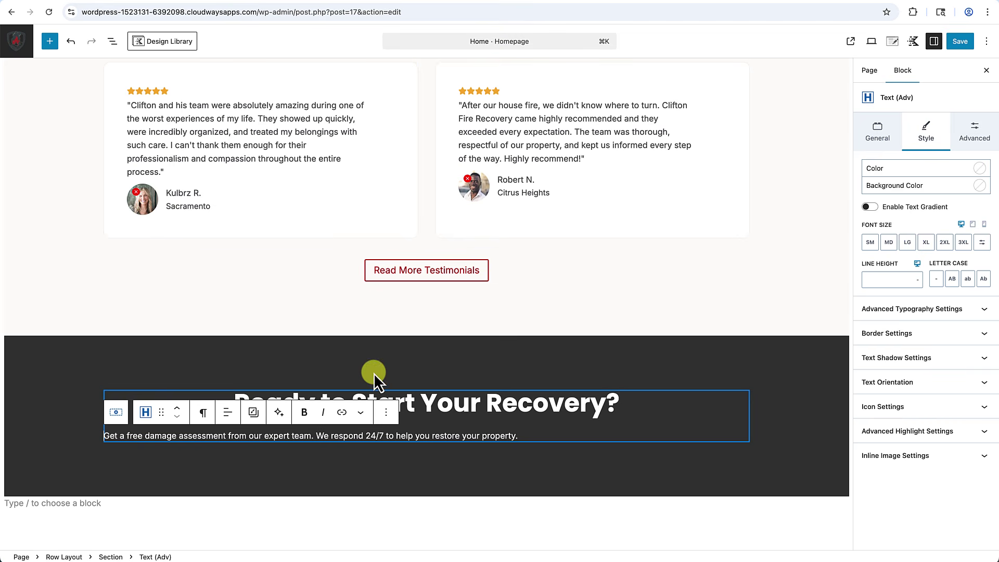
left_click(226, 414)
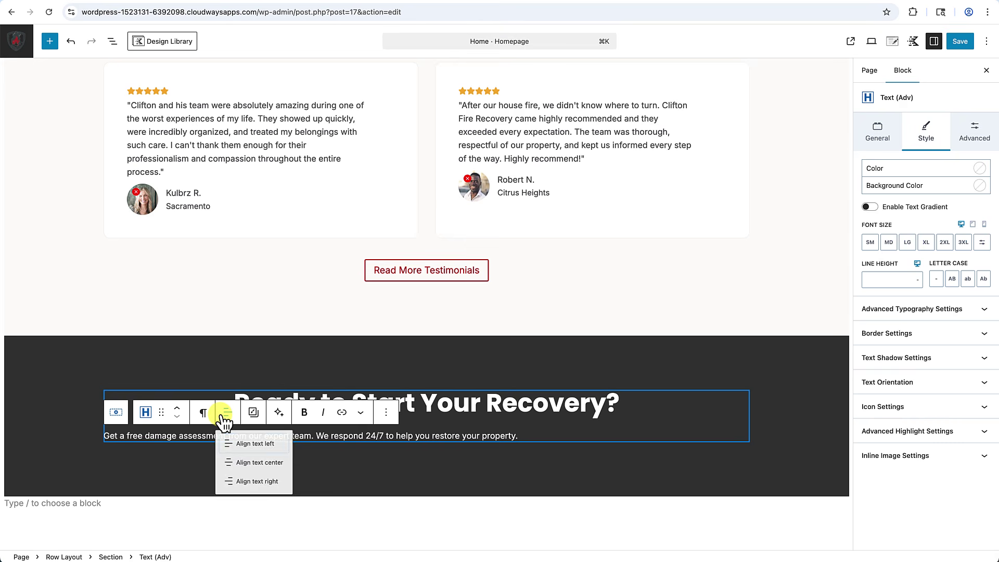
left_click(244, 467)
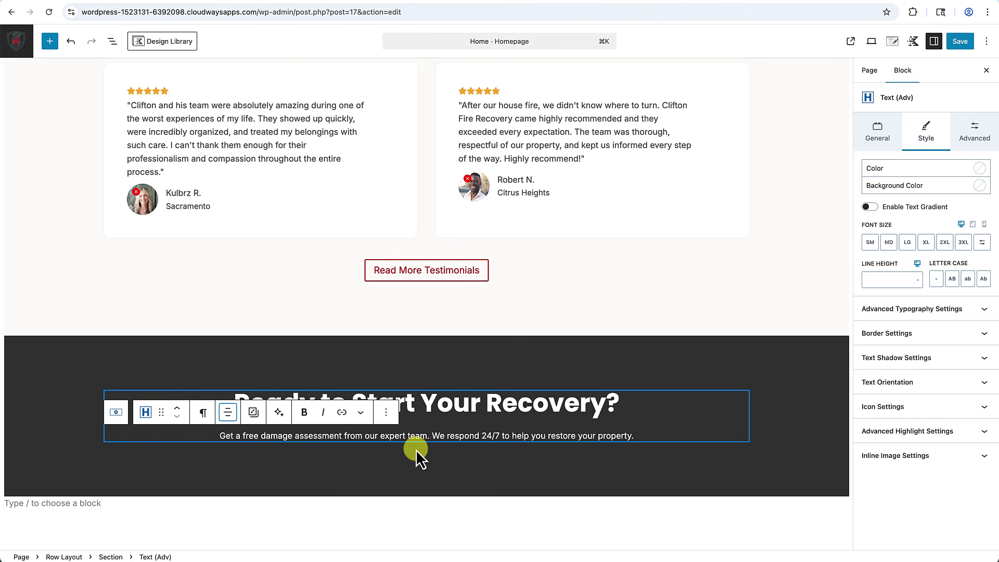
left_click(417, 451)
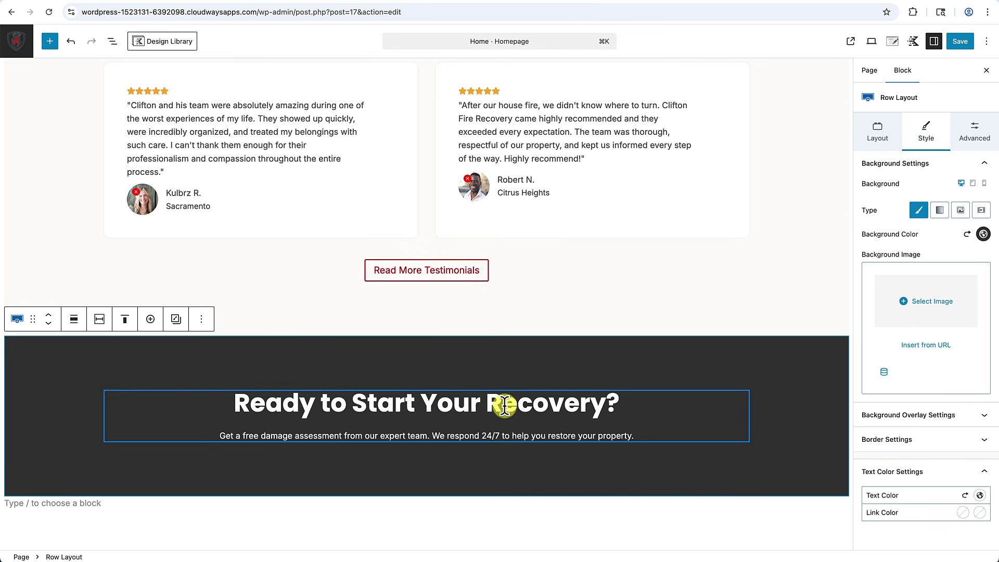
Give the CTA heading a small (SM) bottom margin.
left_click(502, 404)
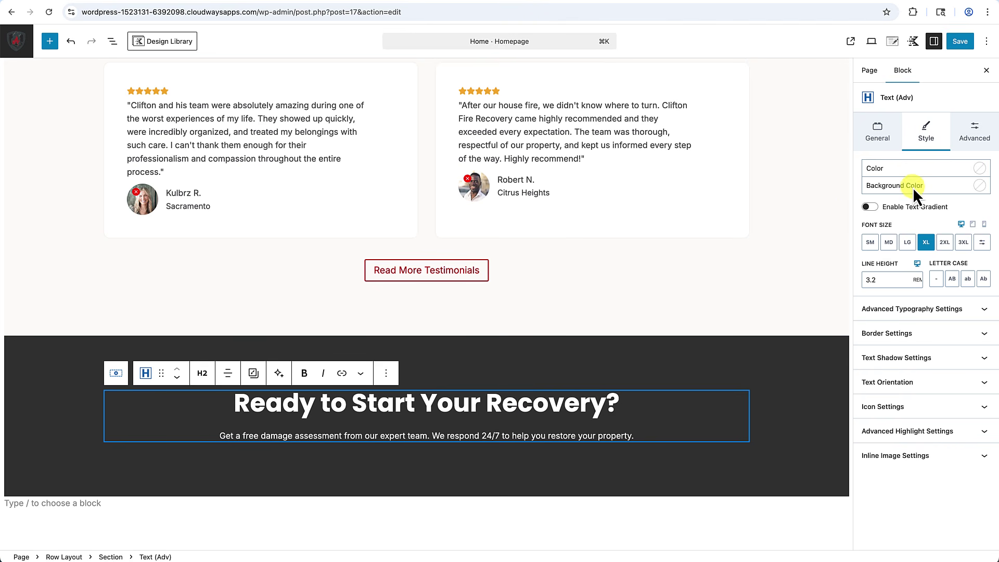
left_click(976, 133)
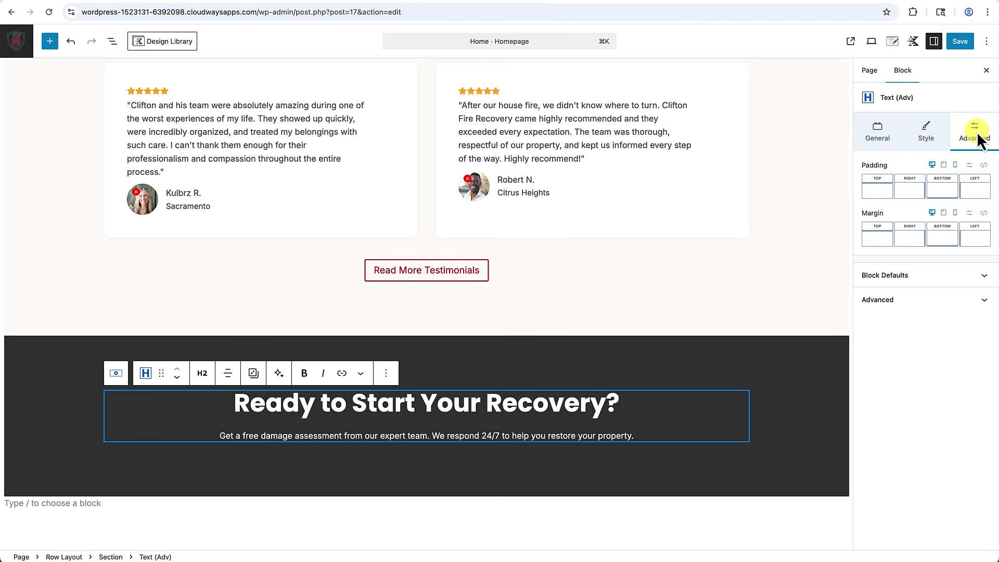
left_click(942, 236)
left_click_drag(827, 284, 764, 288)
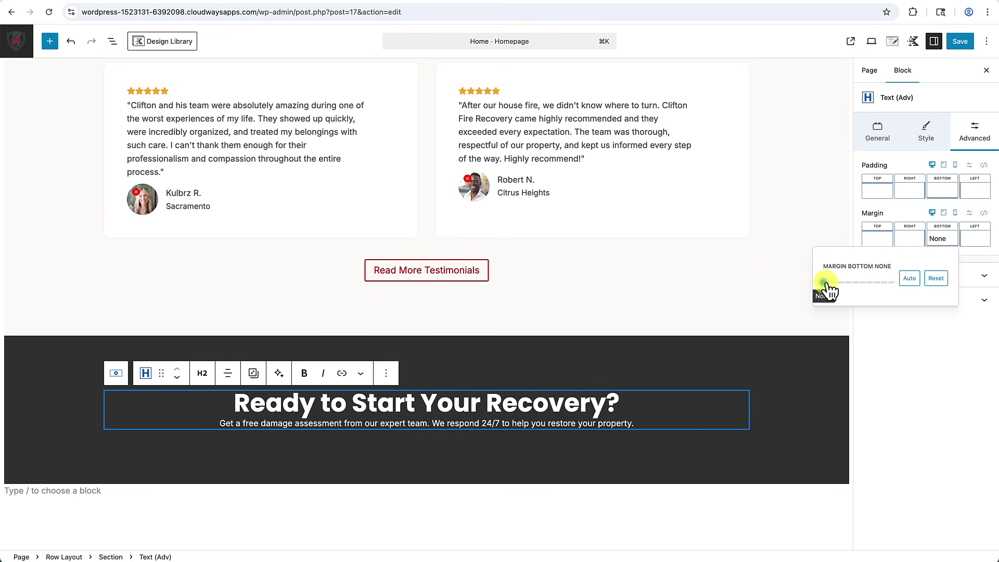
left_click_drag(825, 284, 845, 290)
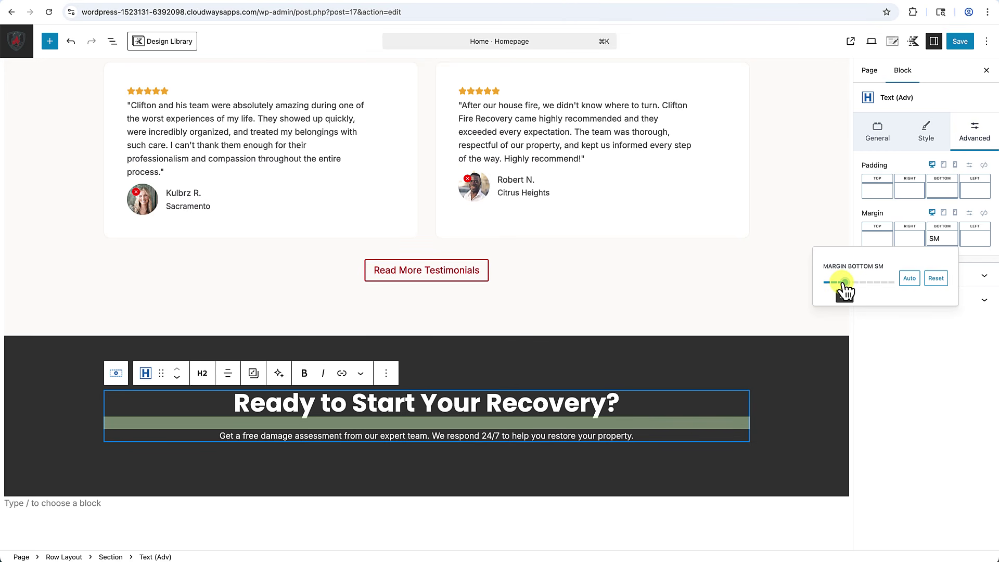
left_click(813, 344)
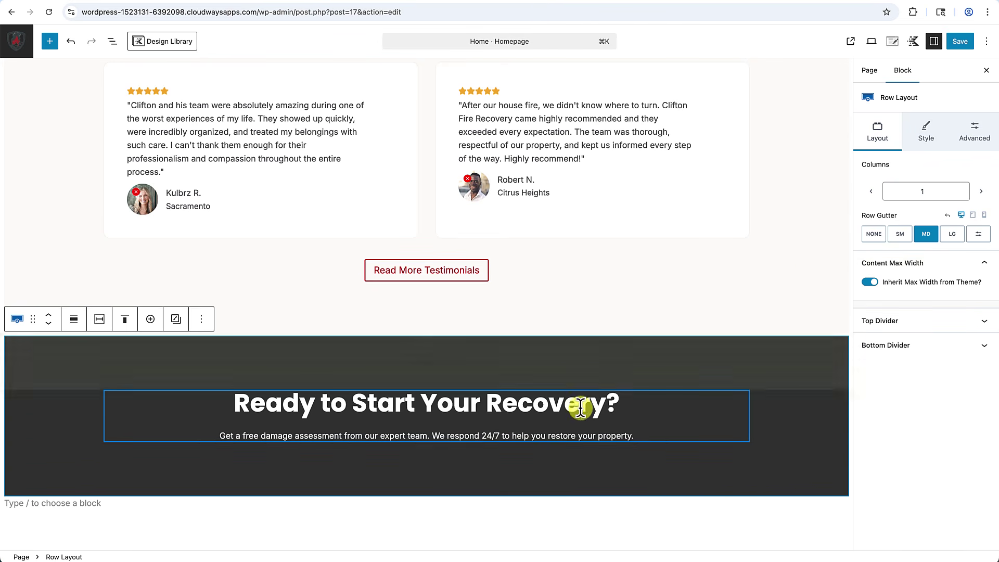
Select the CTA sentence's text block and then the surrounding dark row.
mouse_move(429, 428)
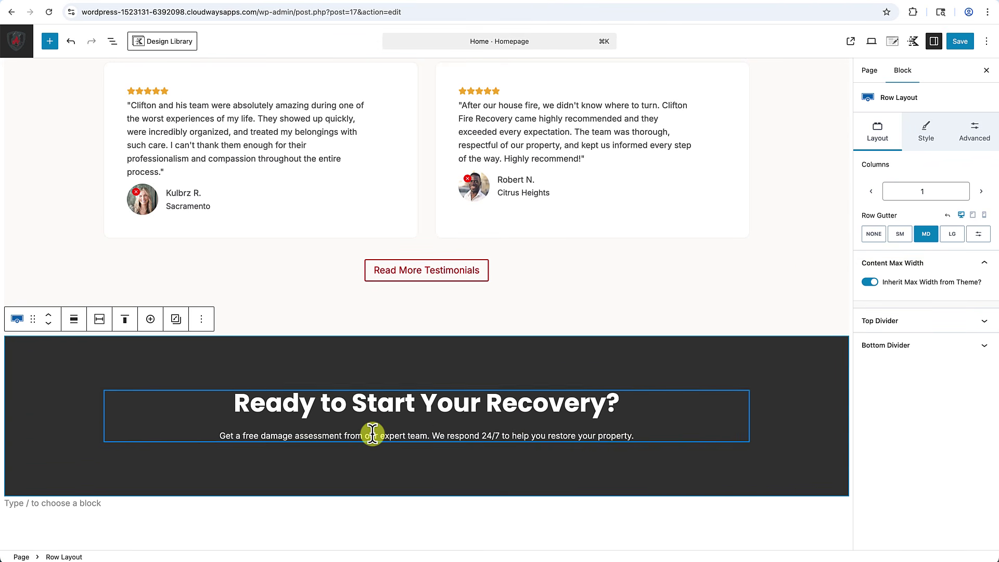
scroll(373, 435, "down", 2)
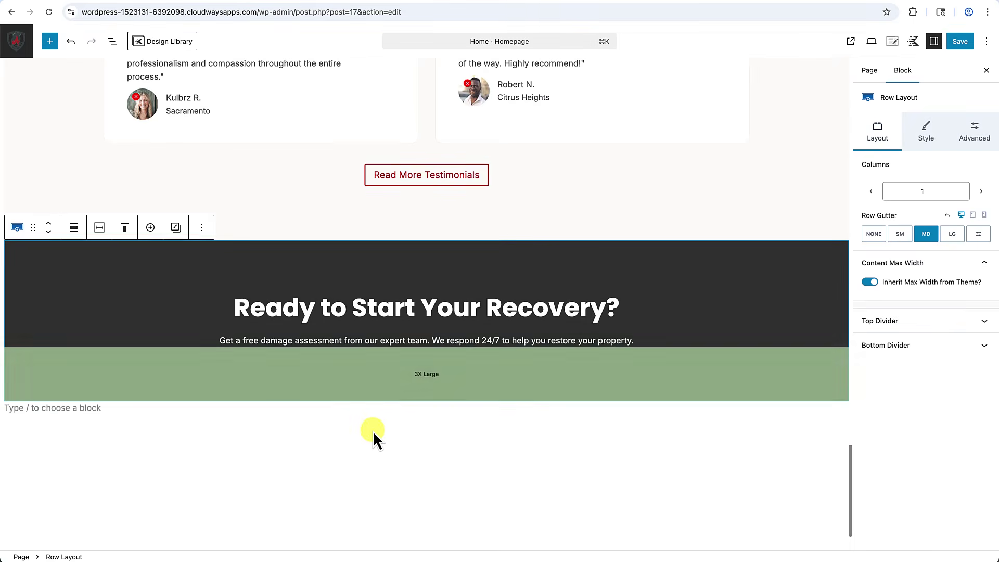
left_click(432, 341)
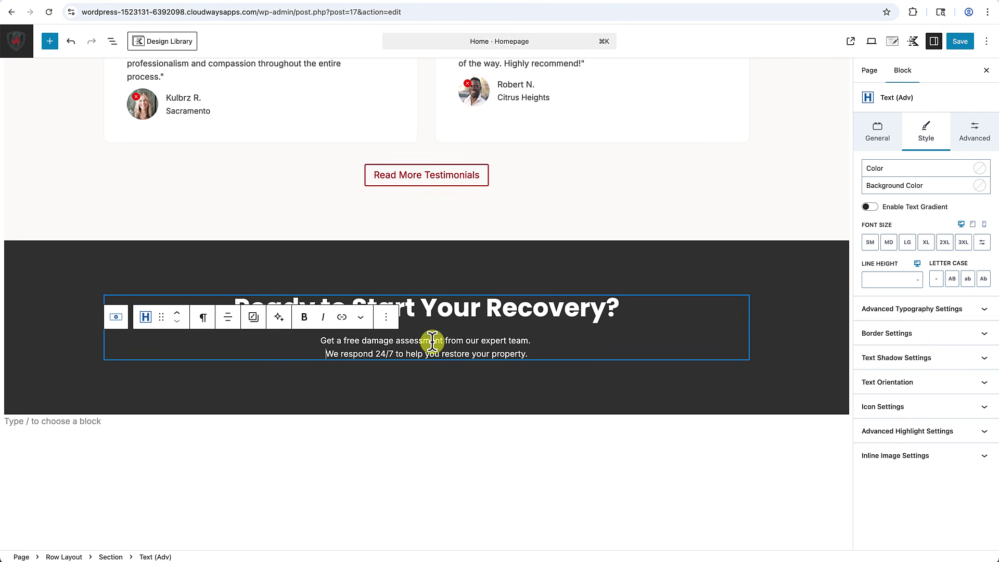
left_click(623, 386)
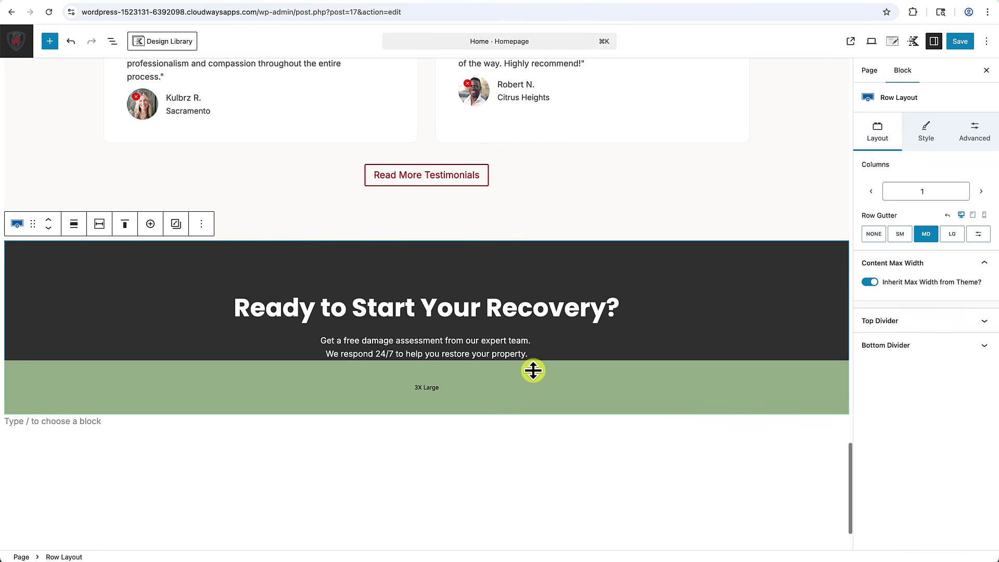
Copy the hero's Request Consultation and call button pair and paste it below the CTA text.
scroll(533, 371, "up", 20)
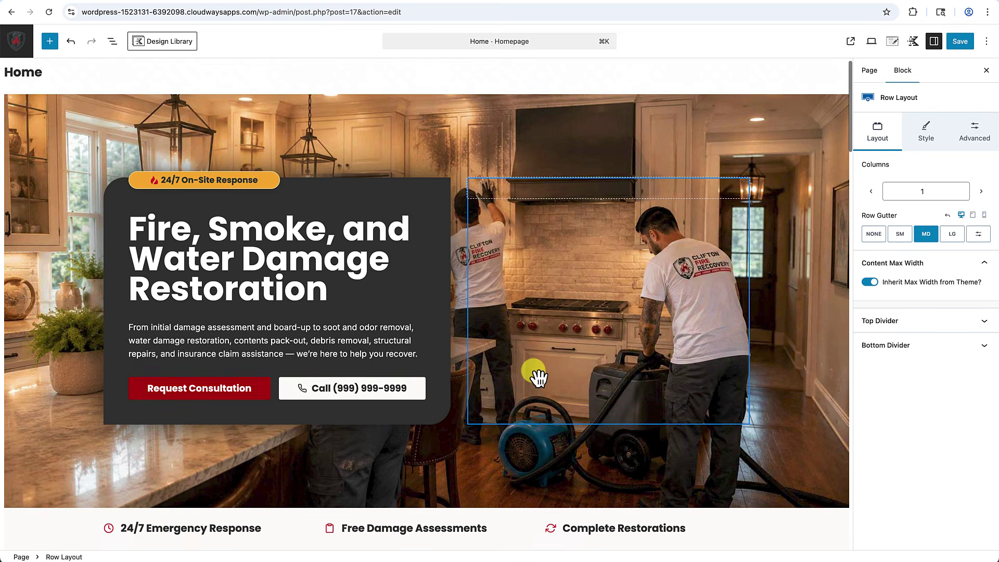
scroll(533, 371, "down", 15)
scroll(533, 371, "up", 10)
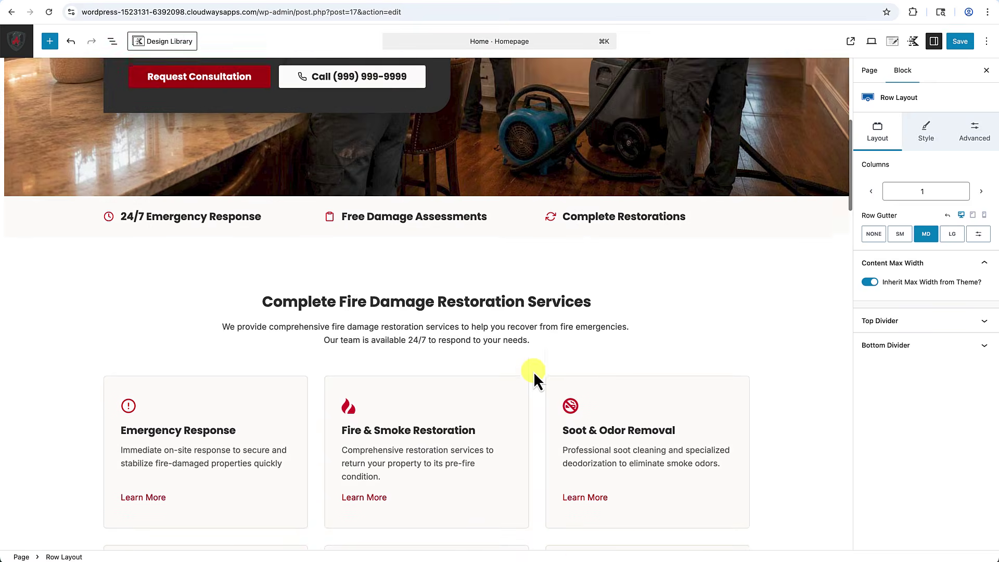
left_click(267, 298)
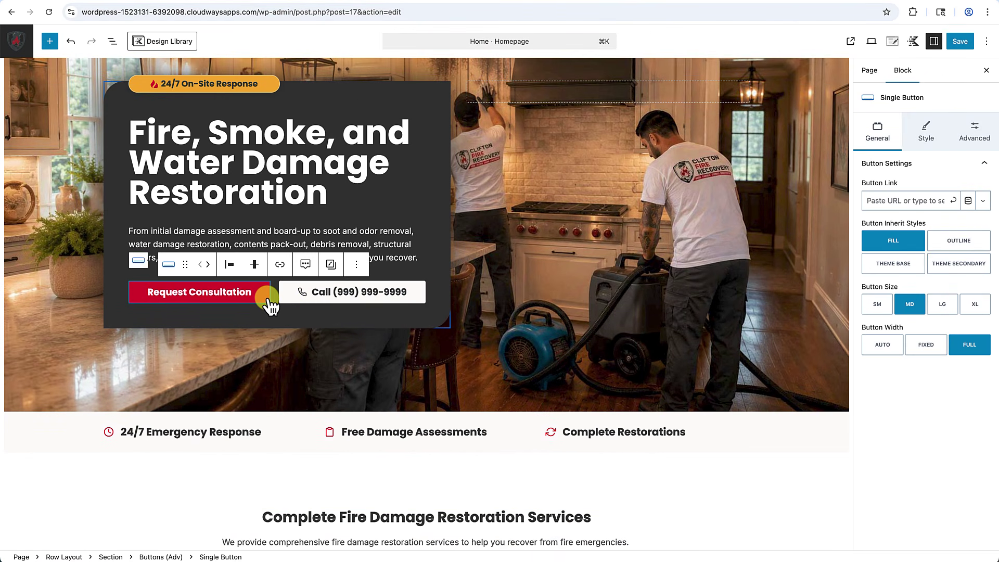
left_click(168, 265)
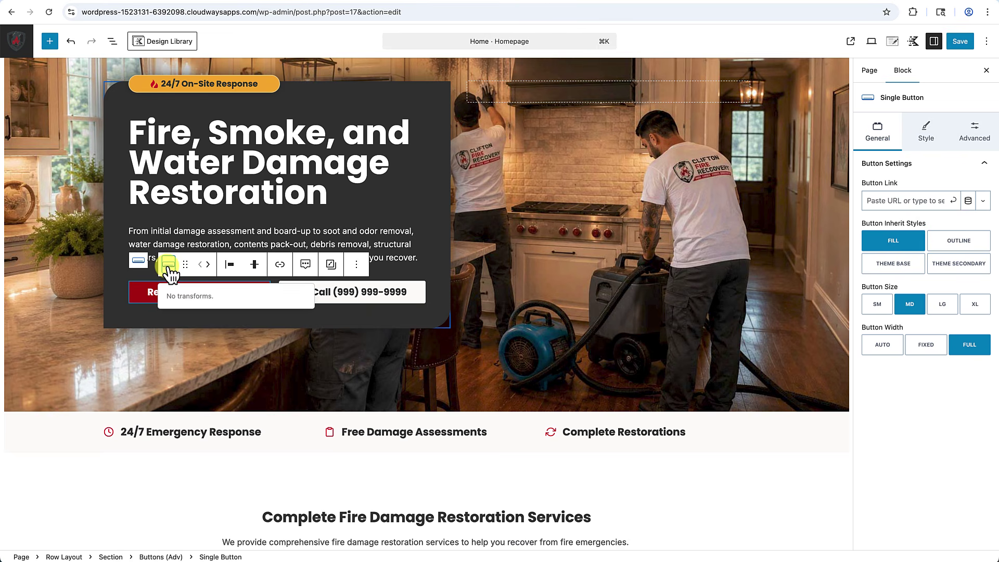
left_click(140, 262)
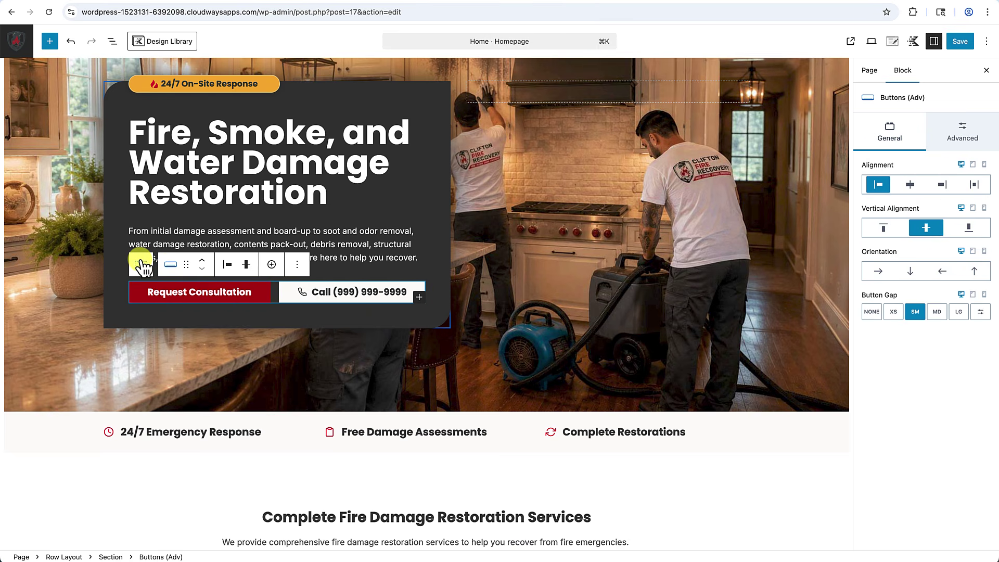
key("super+c")
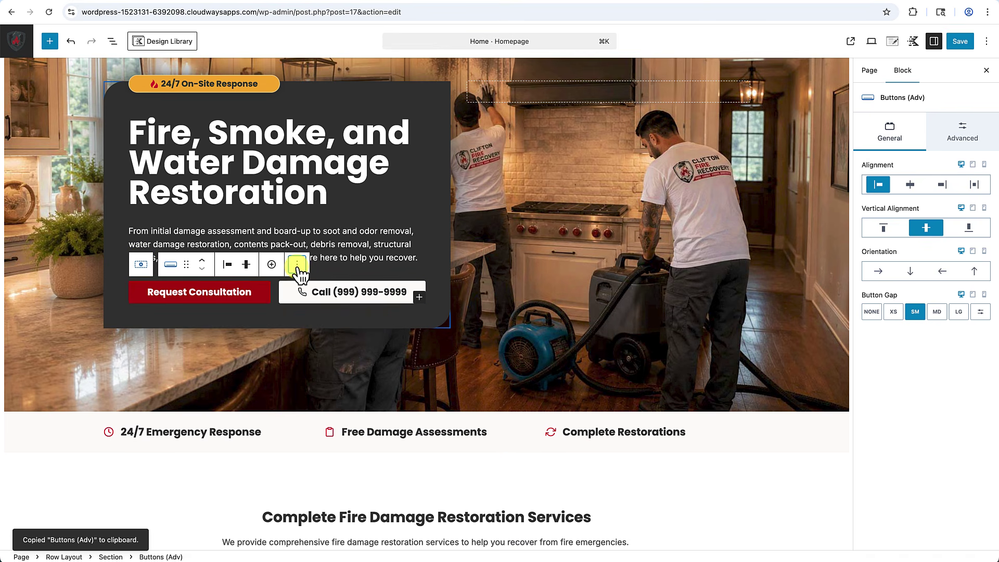
left_click(297, 266)
left_click(307, 300)
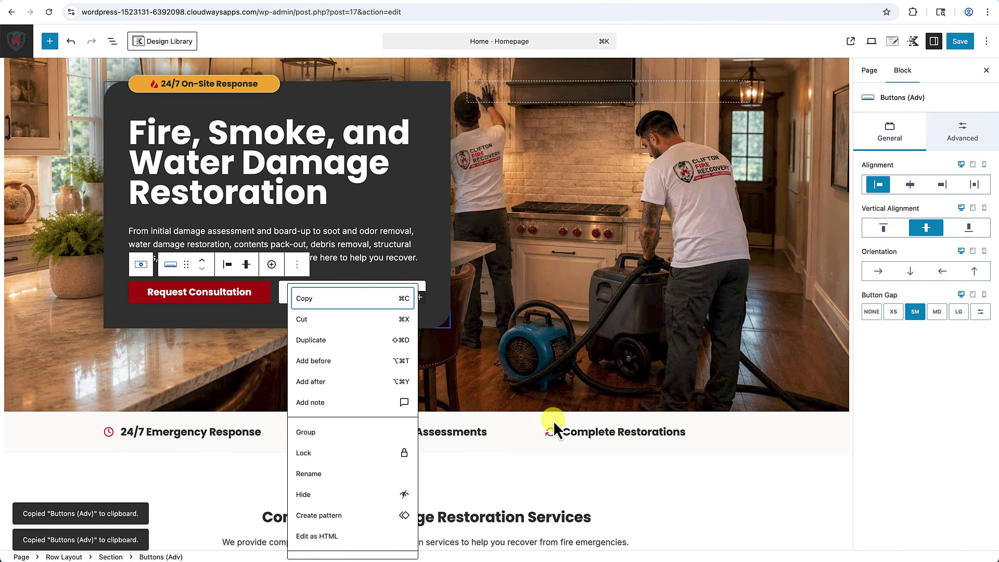
scroll(554, 421, "down", 20)
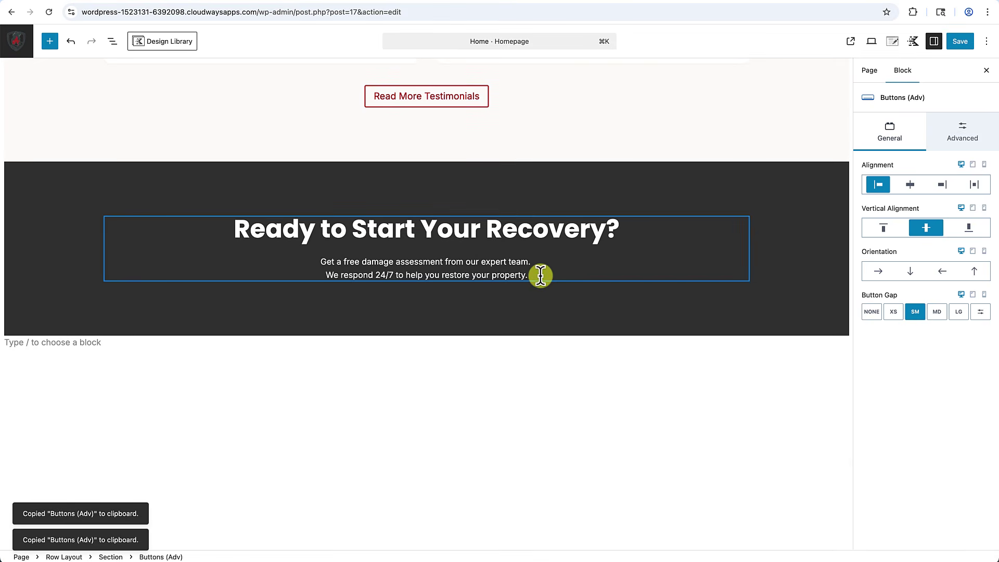
left_click(536, 274)
key("Return")
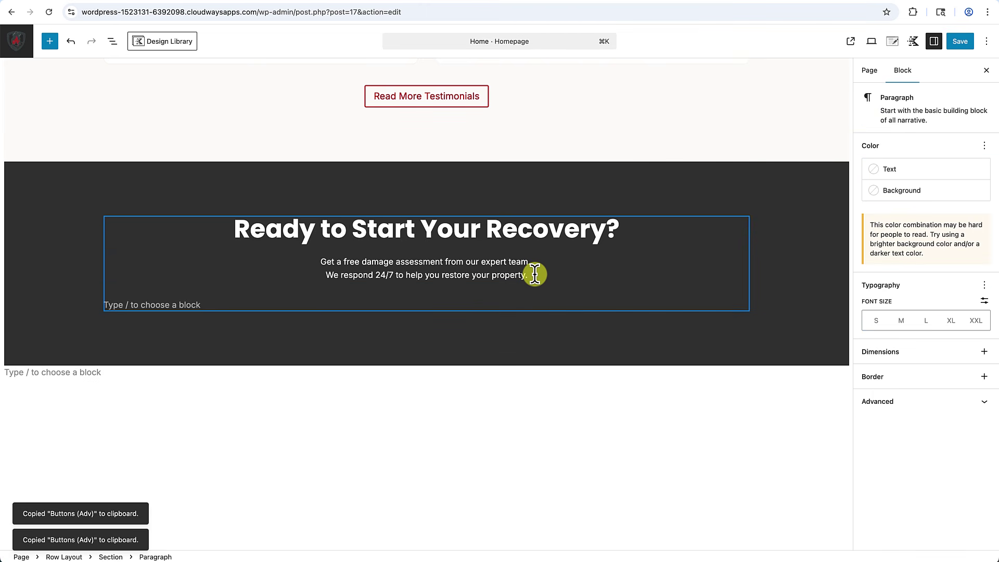
key("super+v")
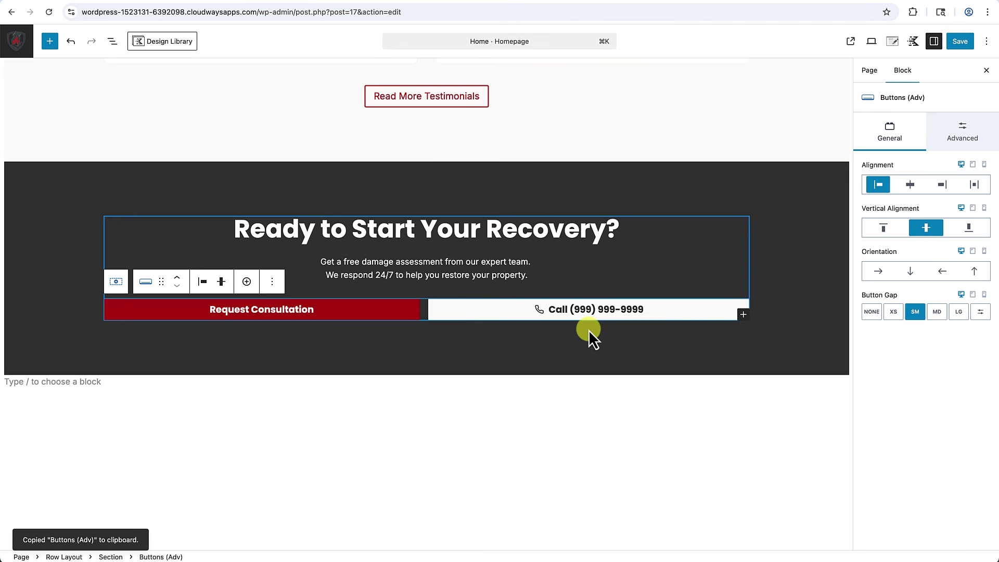
Set both pasted buttons' Button Width to AUTO.
left_click(348, 319)
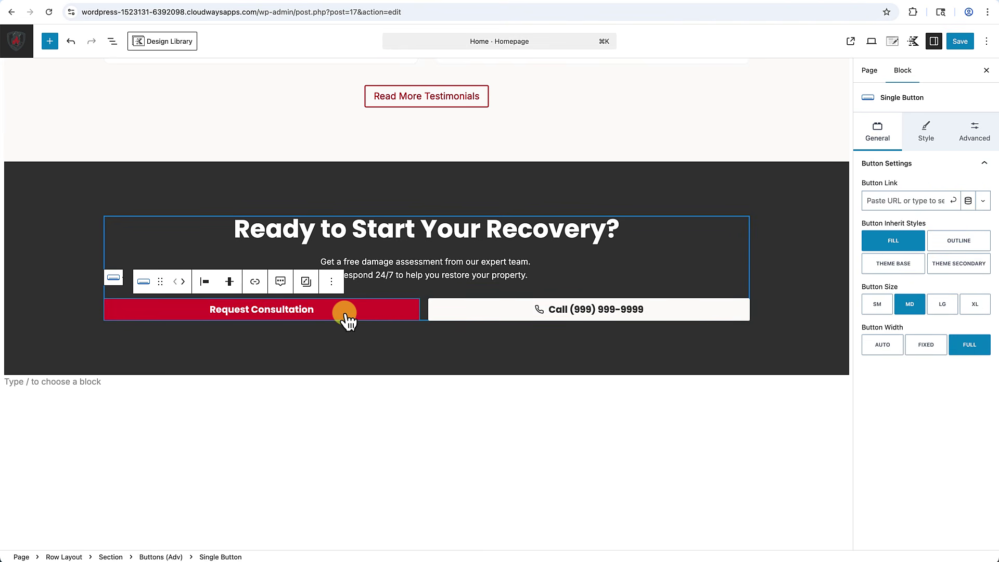
left_click(885, 345)
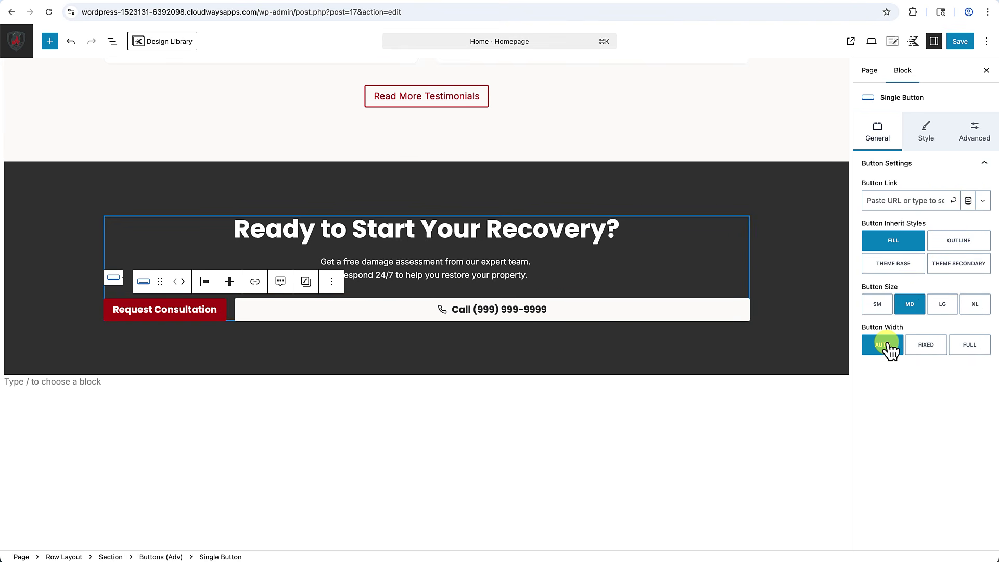
left_click(610, 314)
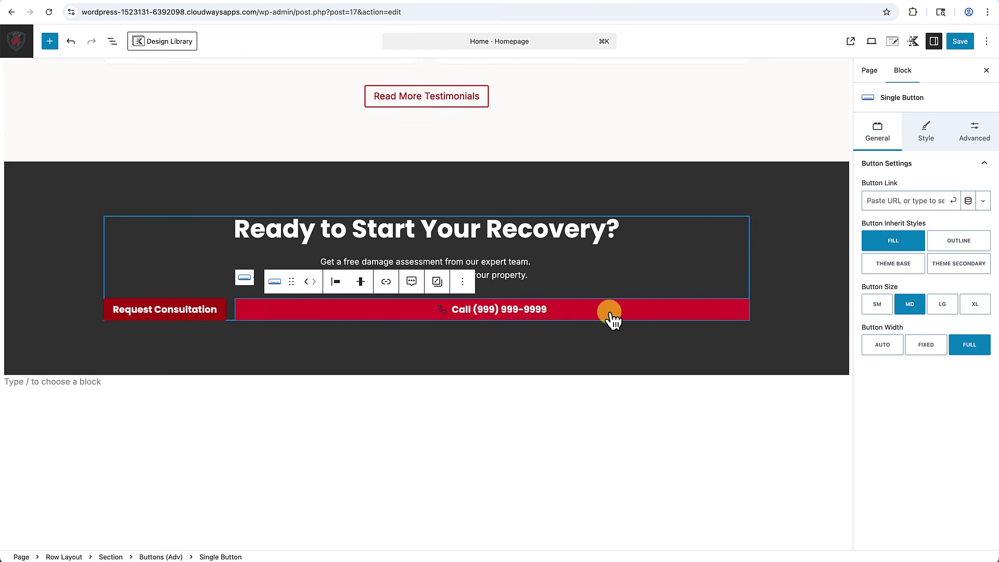
left_click(887, 346)
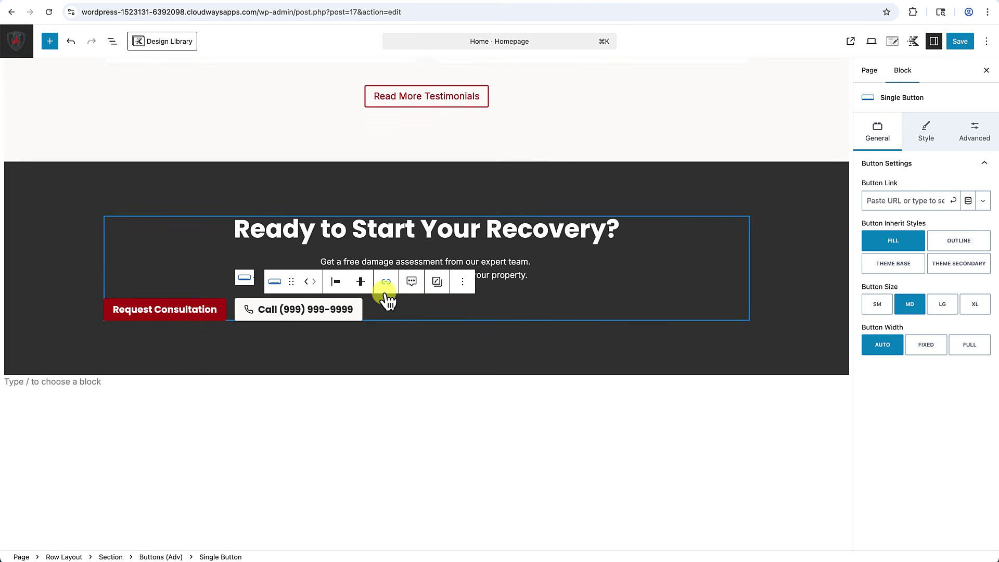
Justify the Request Consultation and call buttons to the centre and deselect to check them.
left_click(335, 283)
left_click(362, 334)
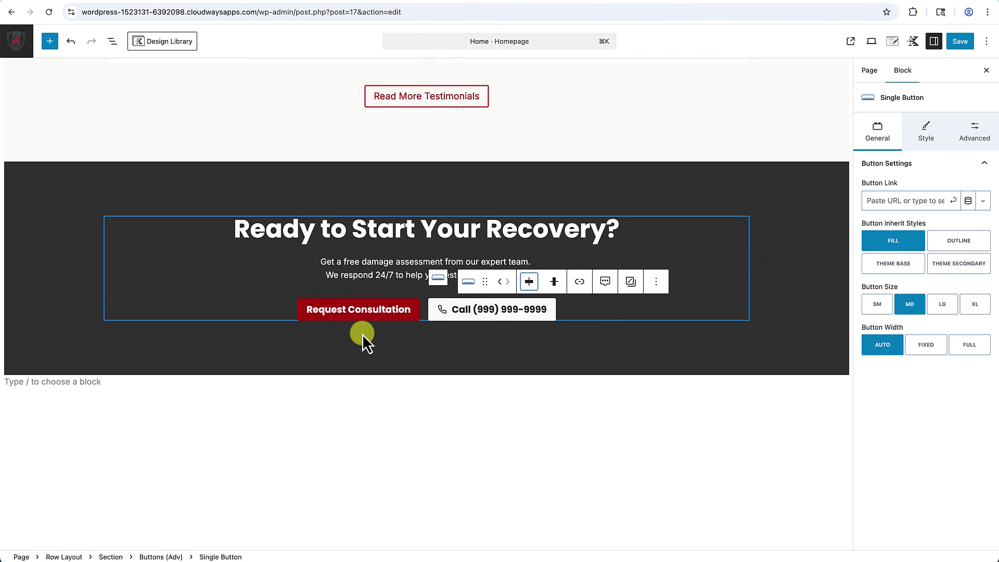
left_click(392, 409)
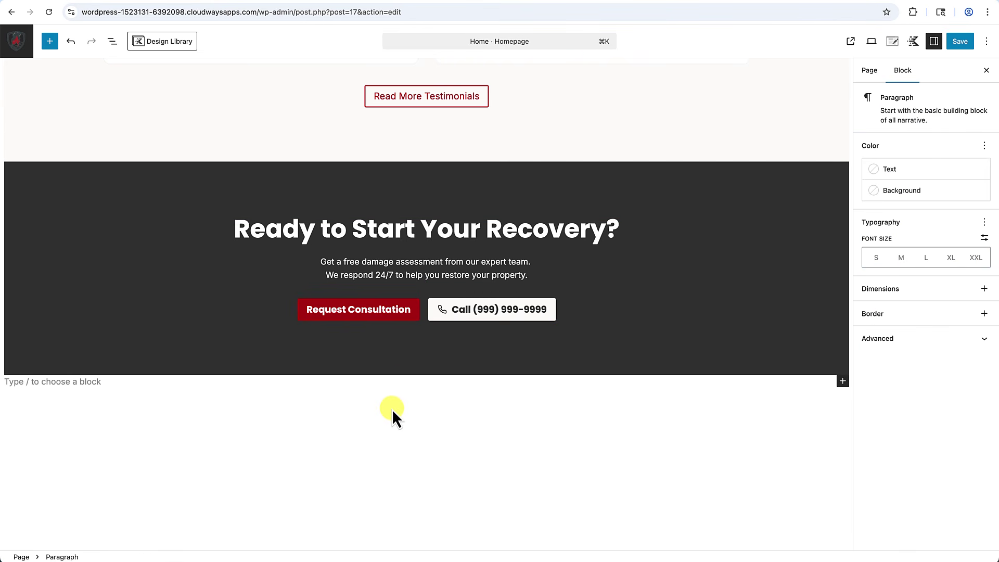
scroll(392, 409, "up", 4)
scroll(392, 409, "down", 3)
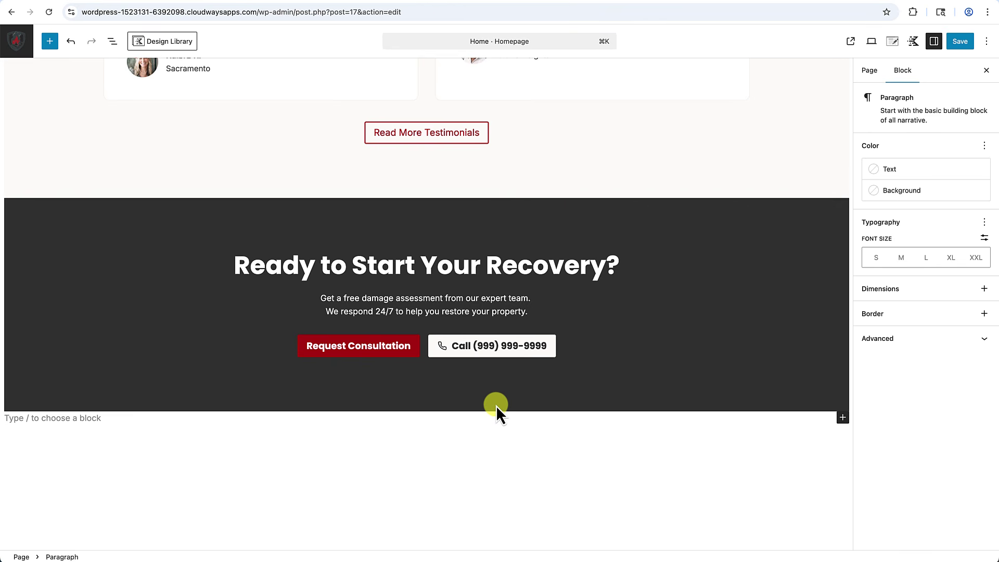
Select the whole dark CTA row and scroll around to review the section.
left_click(119, 404)
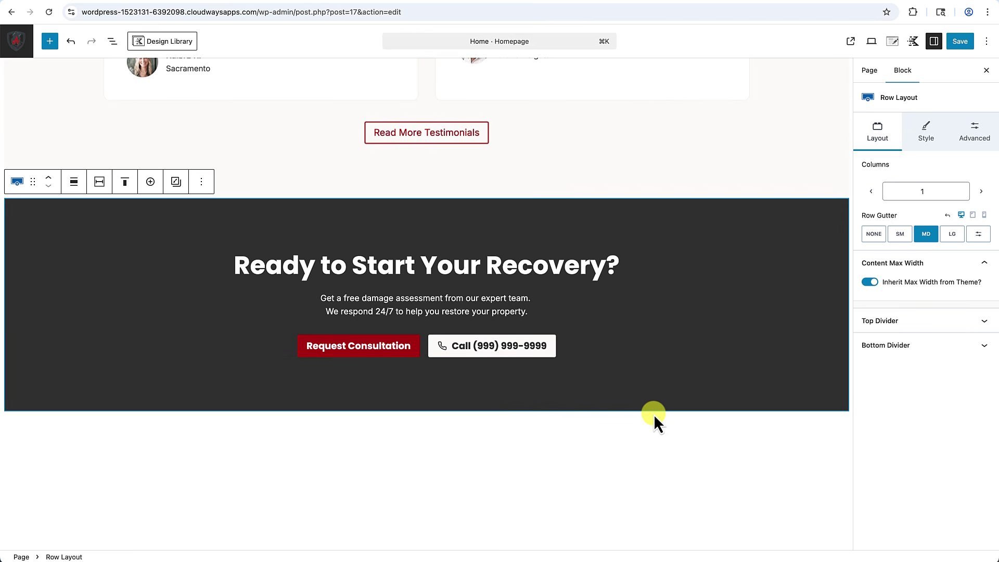
scroll(686, 345, "up", 15)
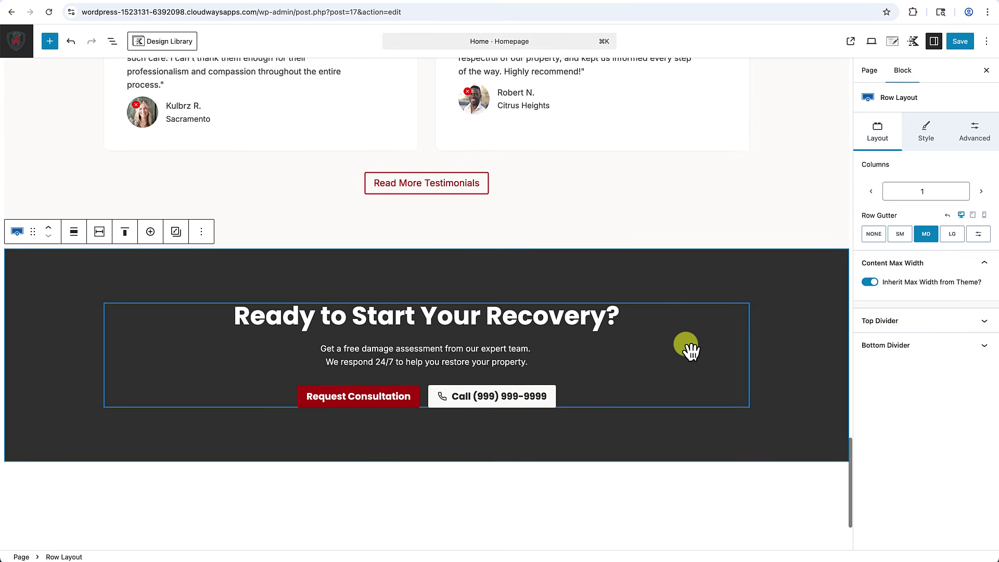
scroll(686, 344, "up", 4)
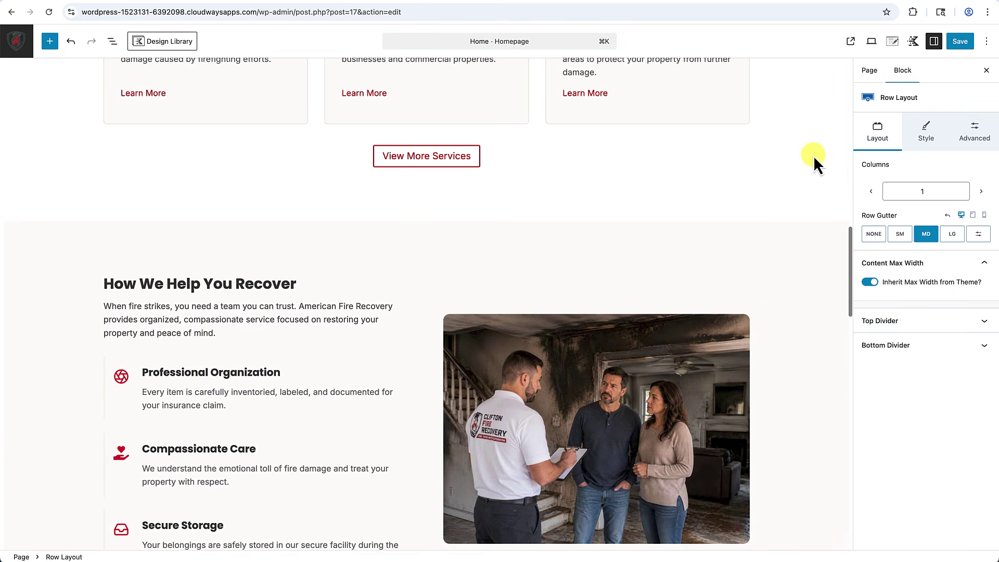
scroll(814, 163, "down", 16)
scroll(814, 163, "down", 6)
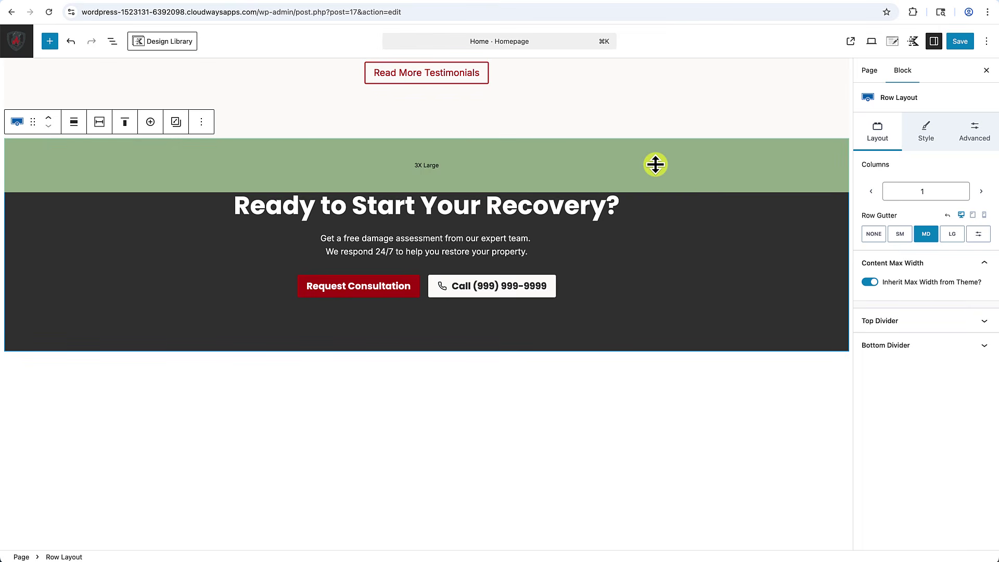
left_click(973, 214)
scroll(529, 417, "down", 3)
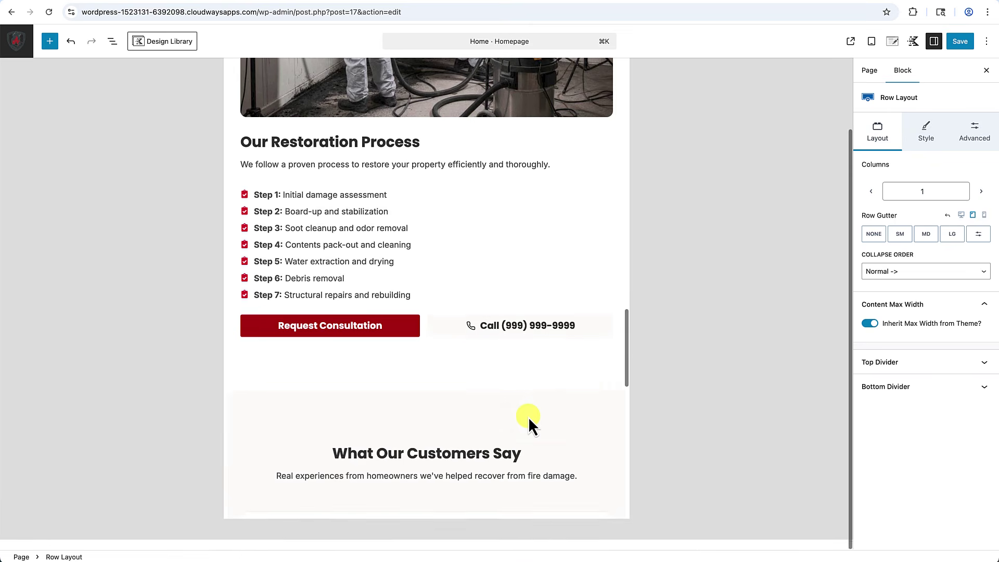
scroll(529, 417, "up", 2)
scroll(529, 419, "up", 2)
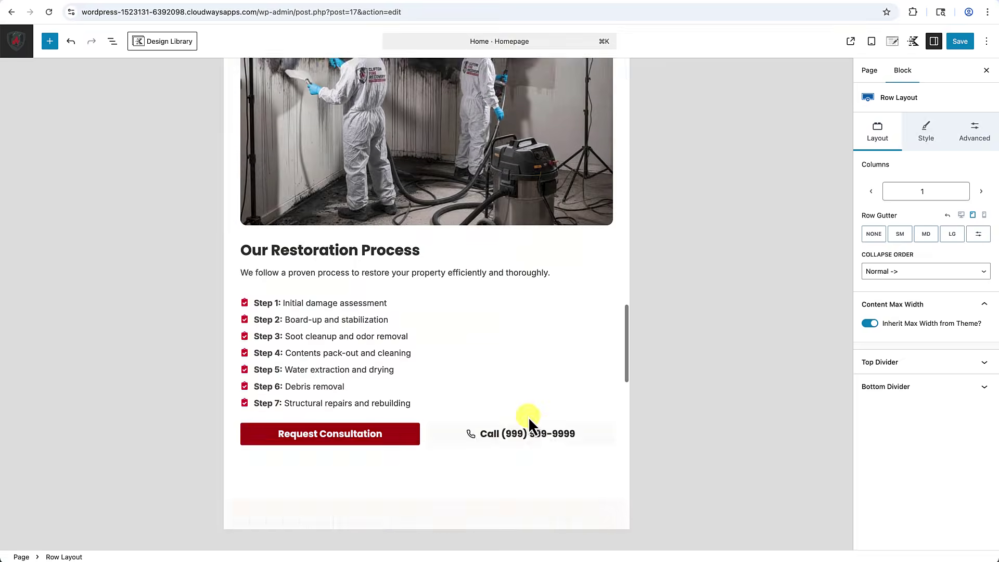
scroll(529, 419, "down", 15)
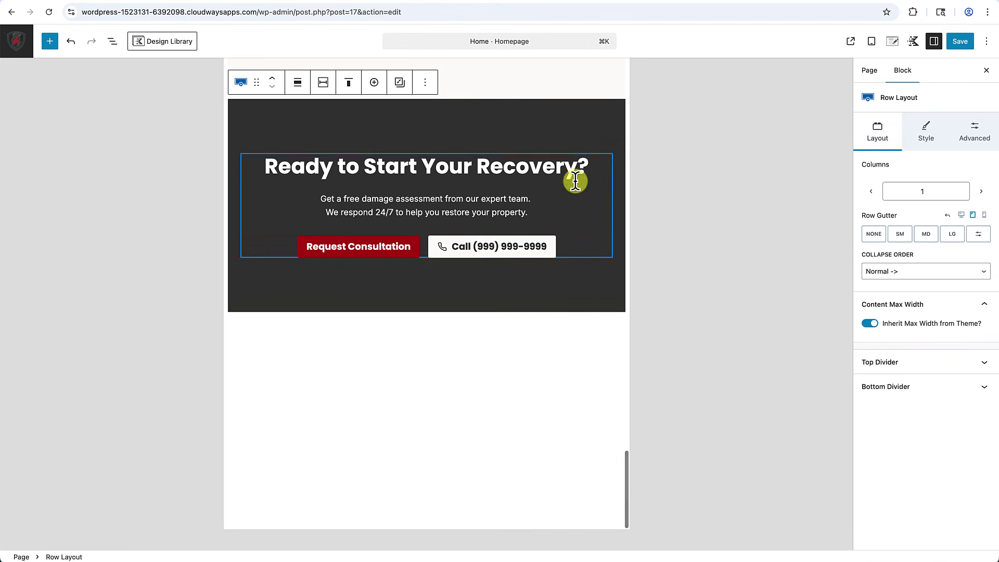
left_click(985, 215)
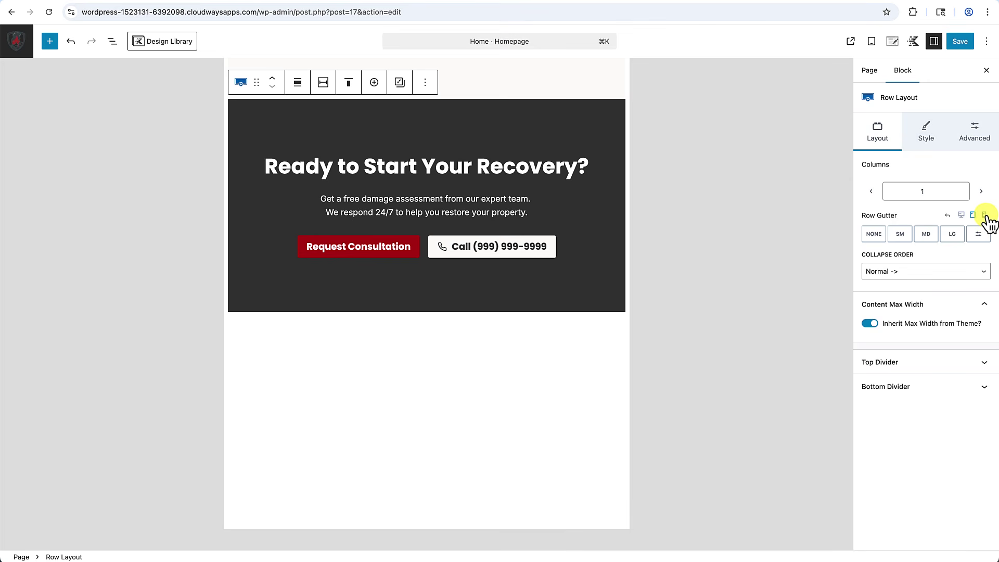
scroll(425, 344, "down", 10)
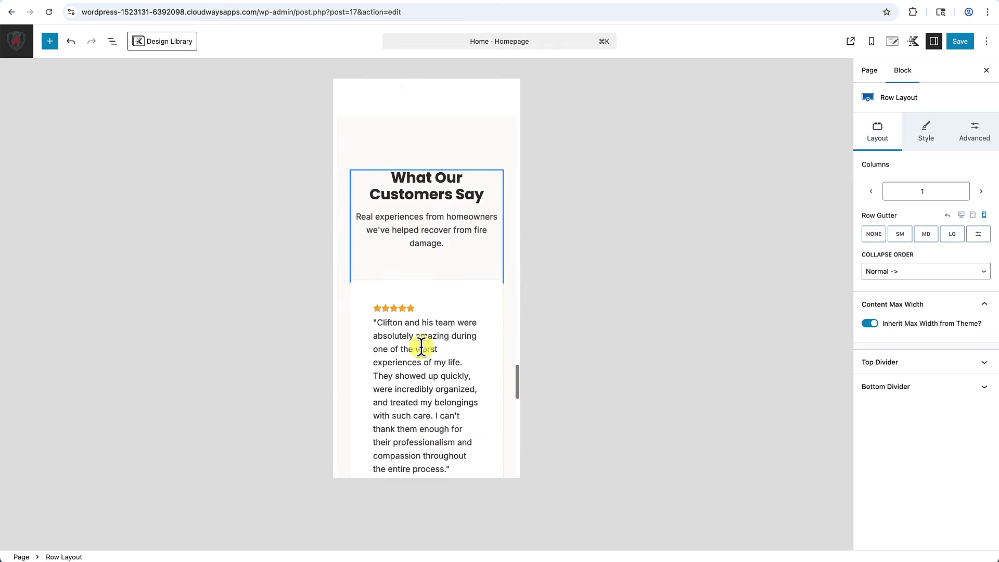
scroll(422, 354, "down", 4)
scroll(422, 333, "up", 2)
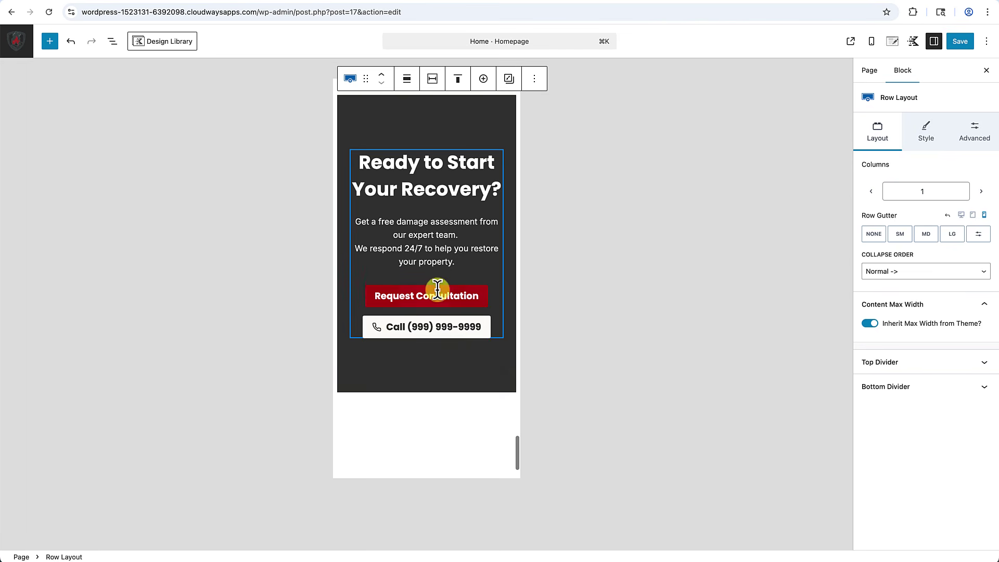
mouse_move(466, 348)
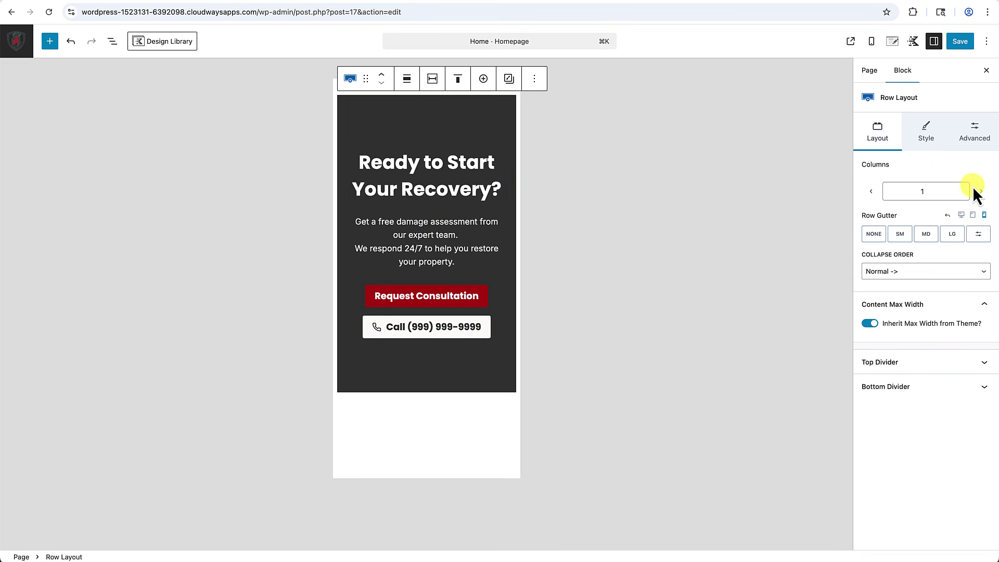
left_click(962, 215)
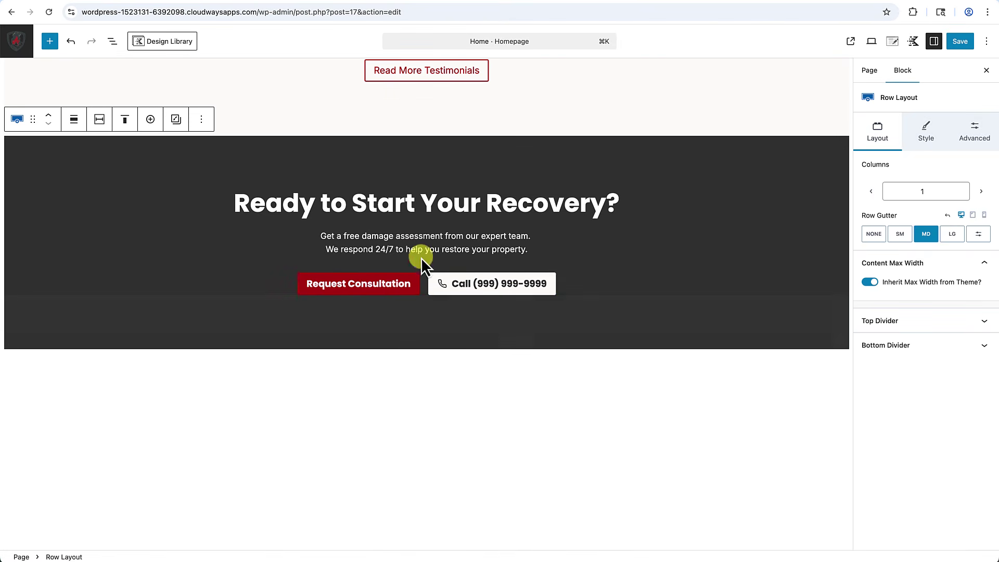
Join the CTA sentences into one paragraph, cap its width at 600 px, then select the dark section.
left_click(330, 252)
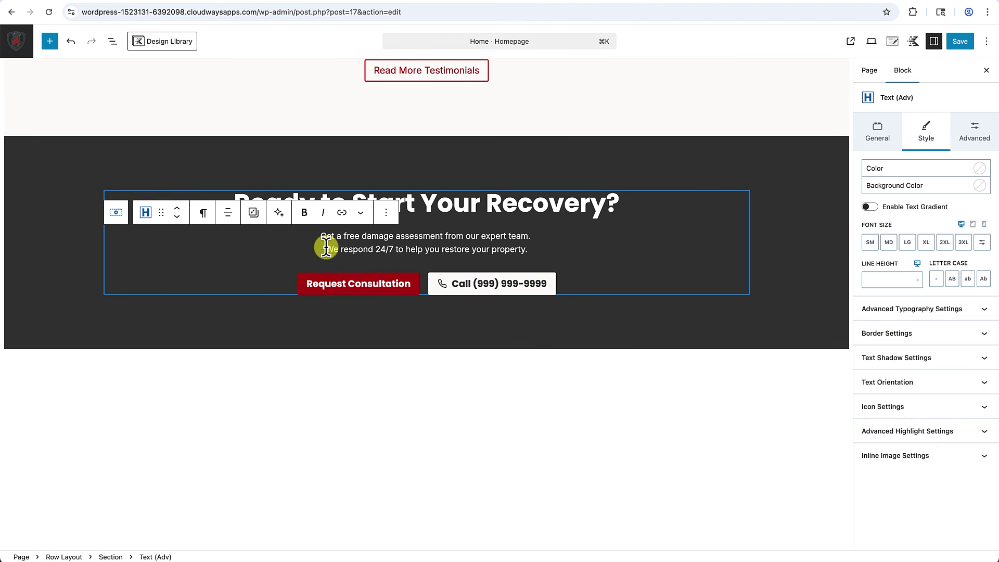
key("BackSpace")
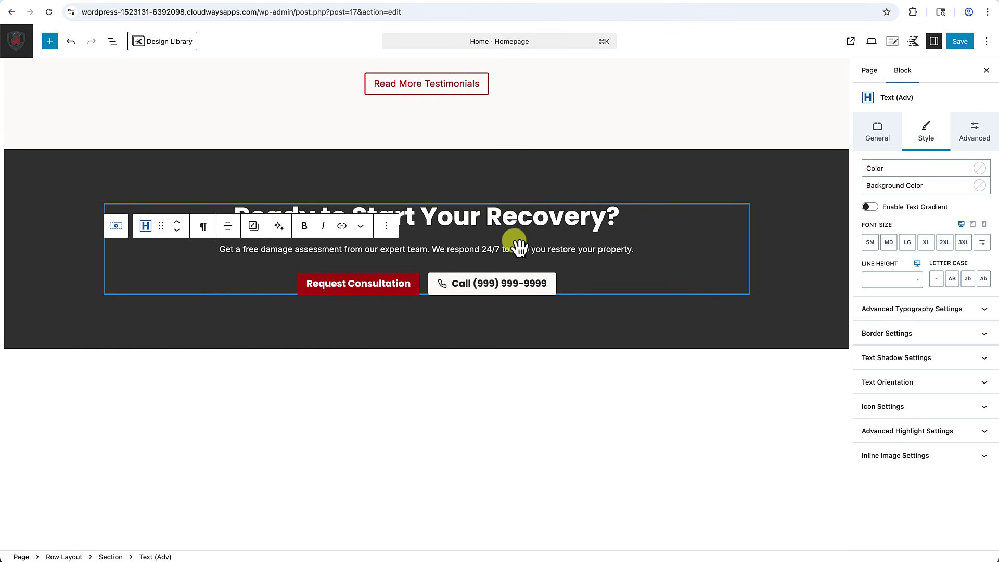
left_click(882, 136)
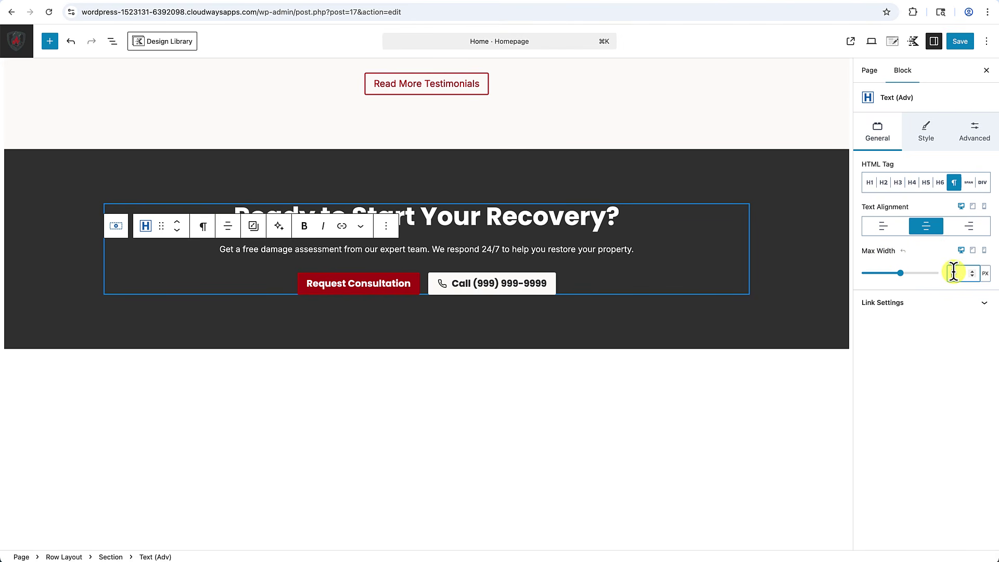
type("600")
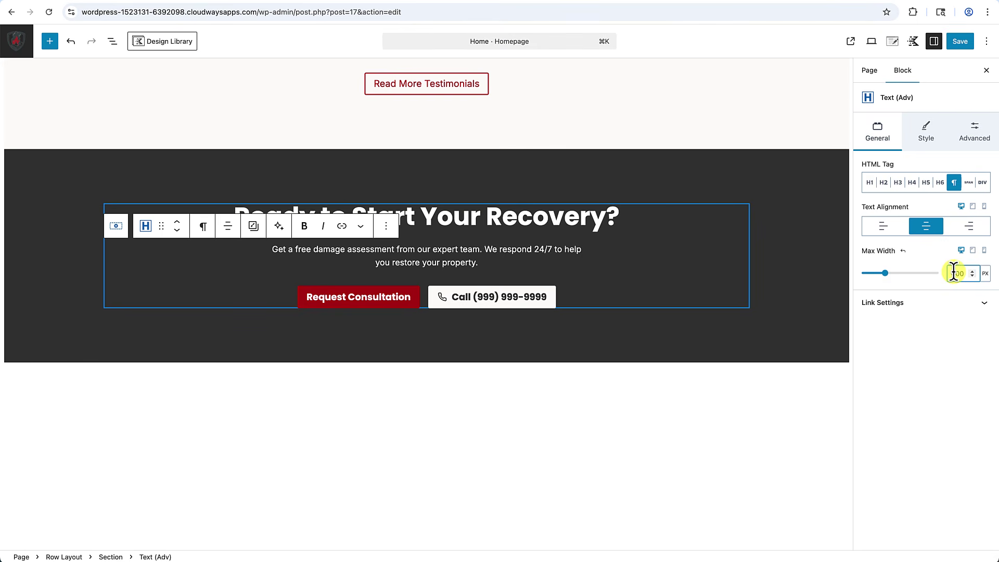
left_click(679, 372)
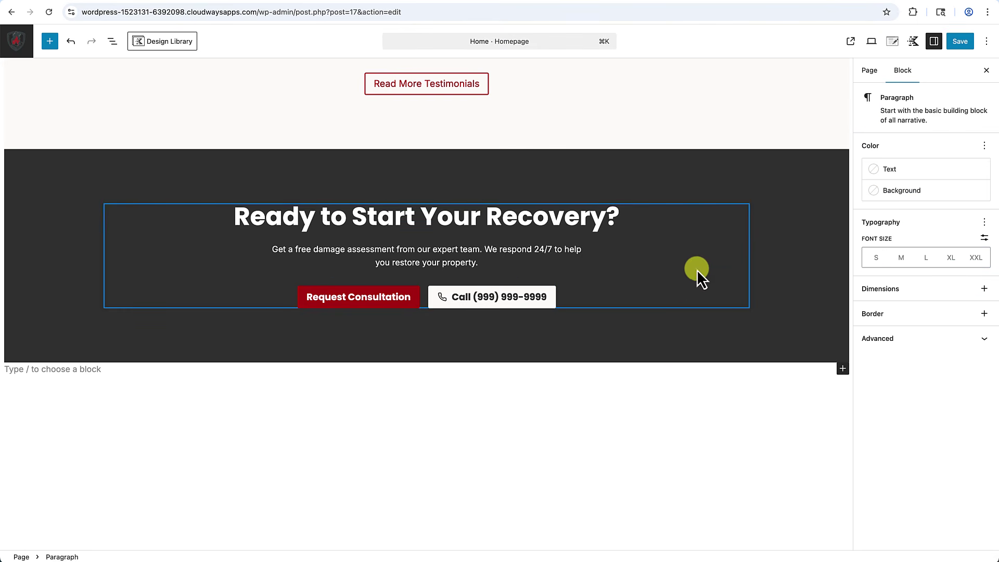
left_click(739, 173)
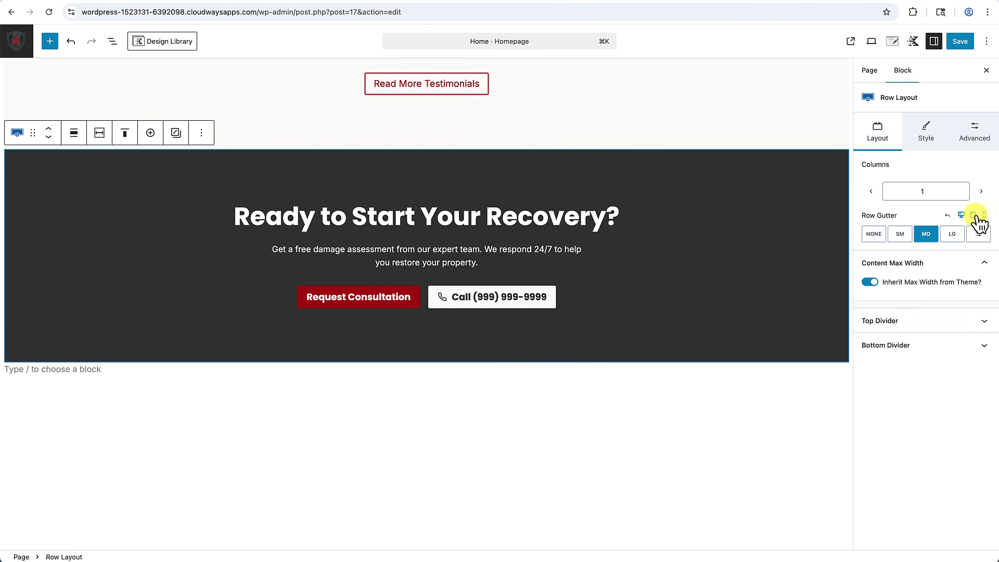
Preview the CTA section at mobile width.
left_click(983, 215)
scroll(442, 291, "down", 10)
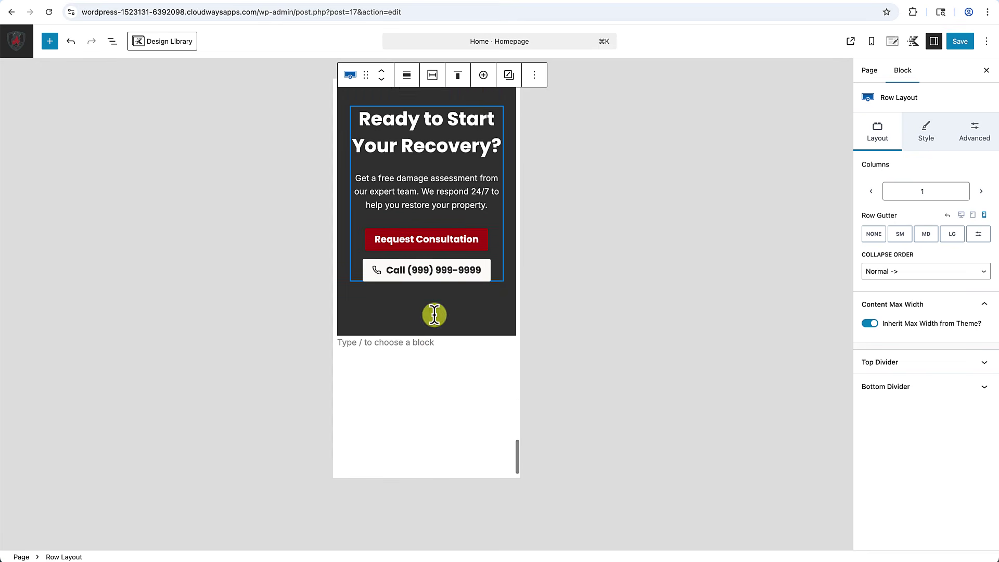
scroll(434, 314, "up", 1)
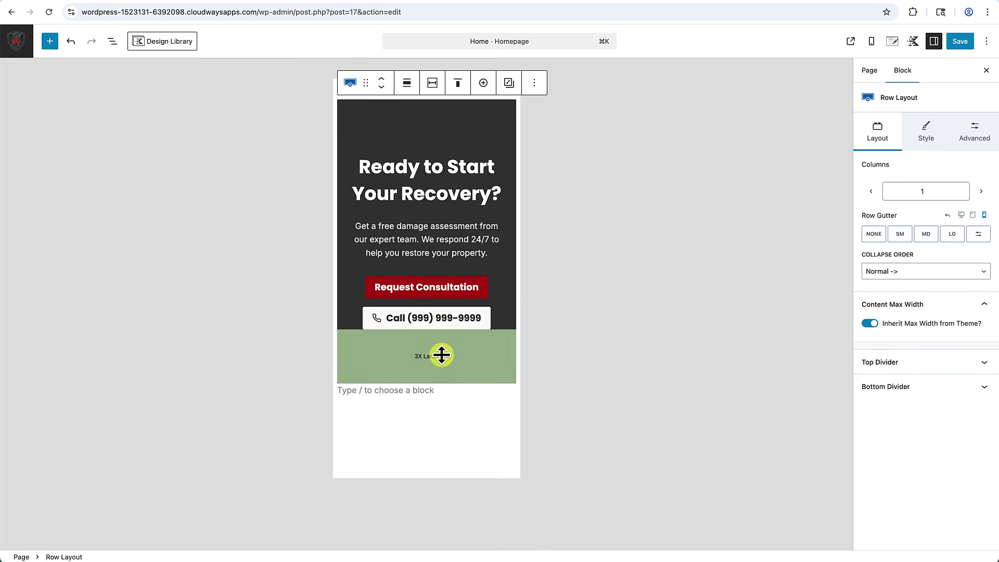
Delete the empty paragraph below the CTA section, save the homepage, and return to desktop preview.
left_click(428, 390)
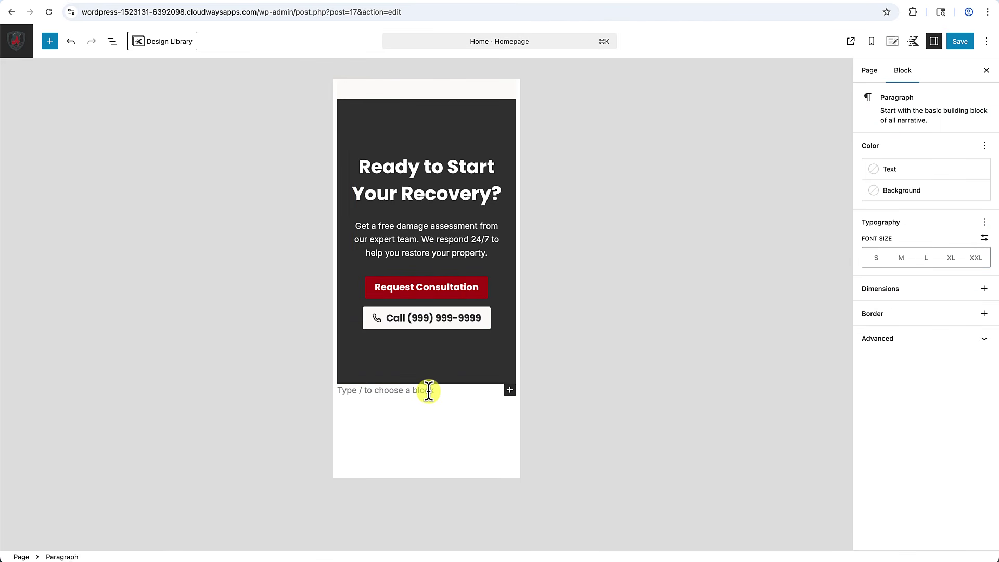
key("BackSpace")
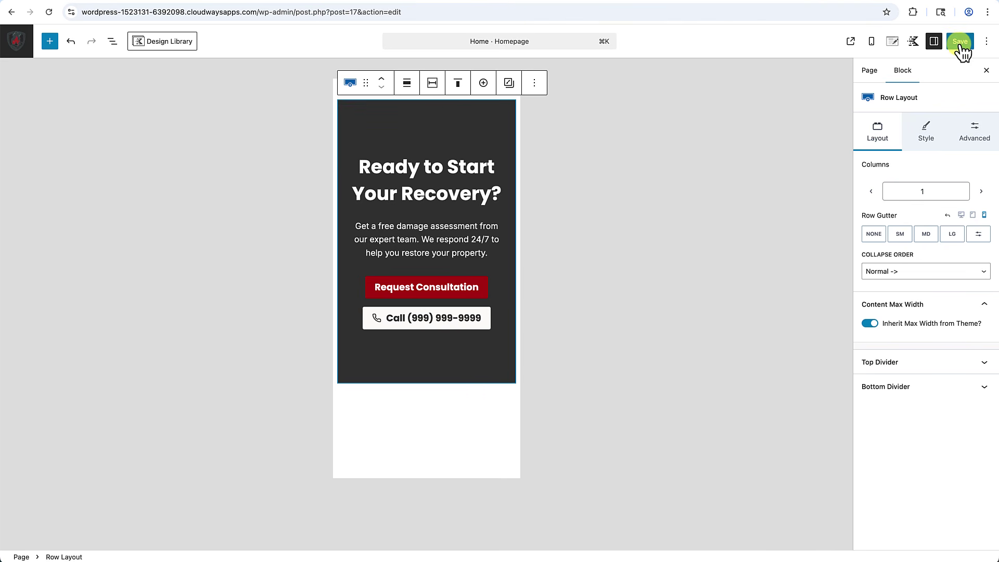
left_click(960, 43)
left_click(961, 214)
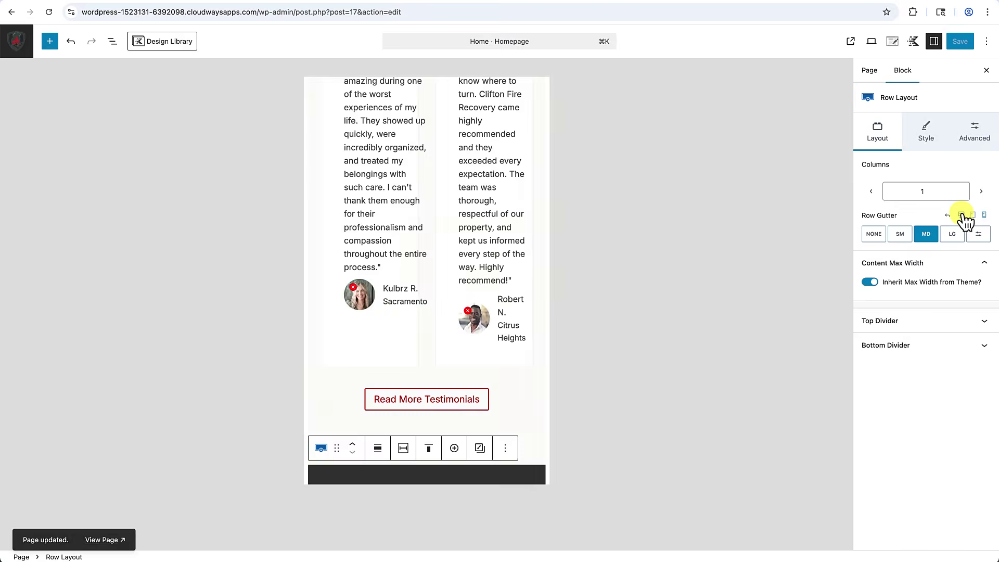
View the live homepage and scroll through it to check the dark CTA section and footer.
left_click(850, 41)
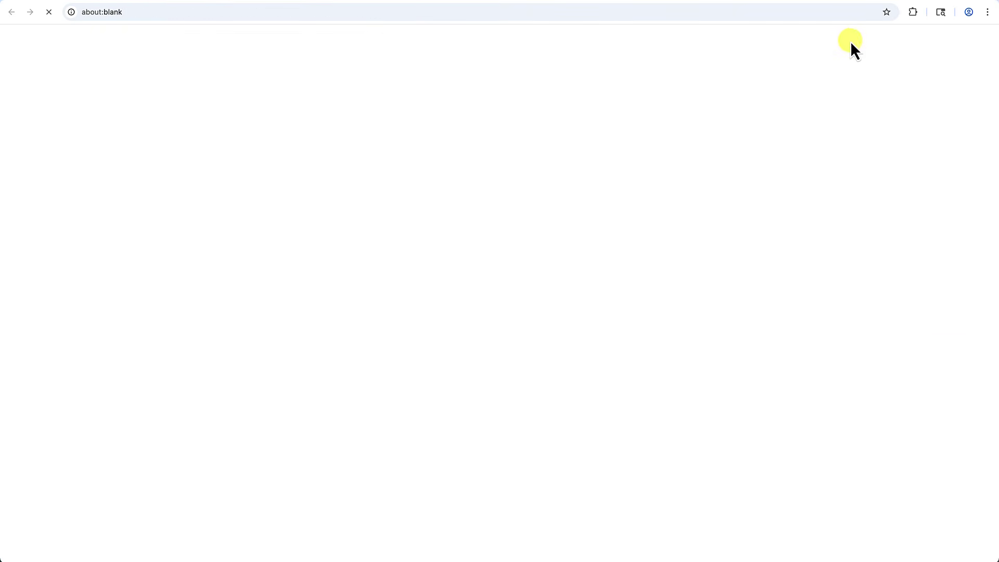
scroll(689, 352, "down", 3)
scroll(689, 351, "down", 15)
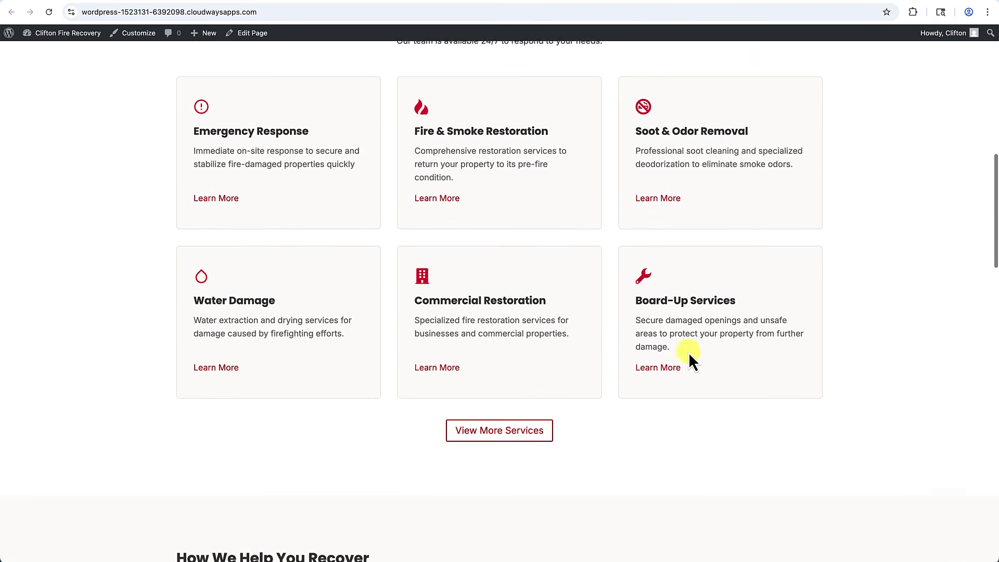
scroll(688, 351, "down", 12)
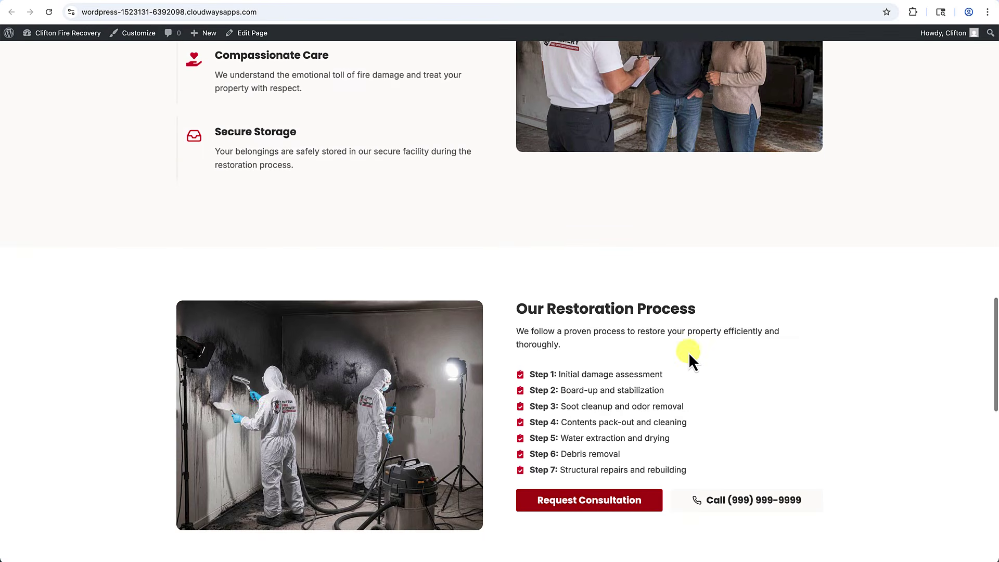
scroll(688, 352, "down", 7)
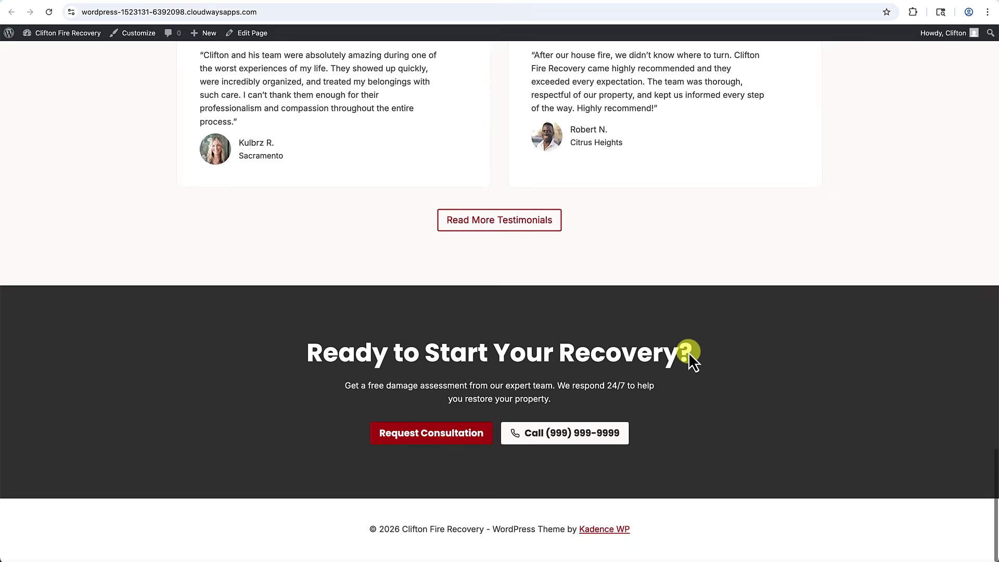
scroll(689, 352, "up", 19)
scroll(689, 352, "up", 15)
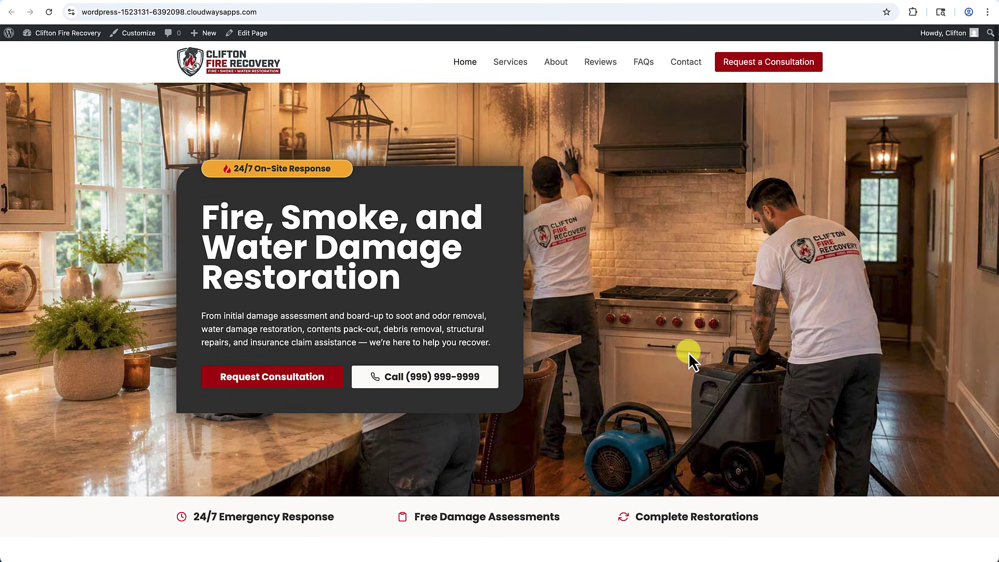
scroll(688, 352, "down", 5)
scroll(689, 352, "down", 12)
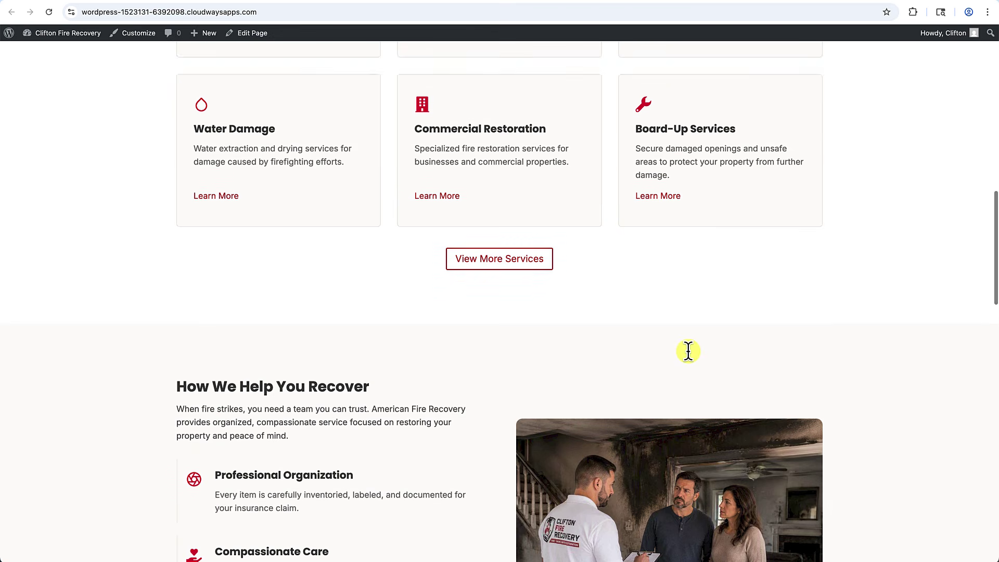
scroll(689, 352, "down", 11)
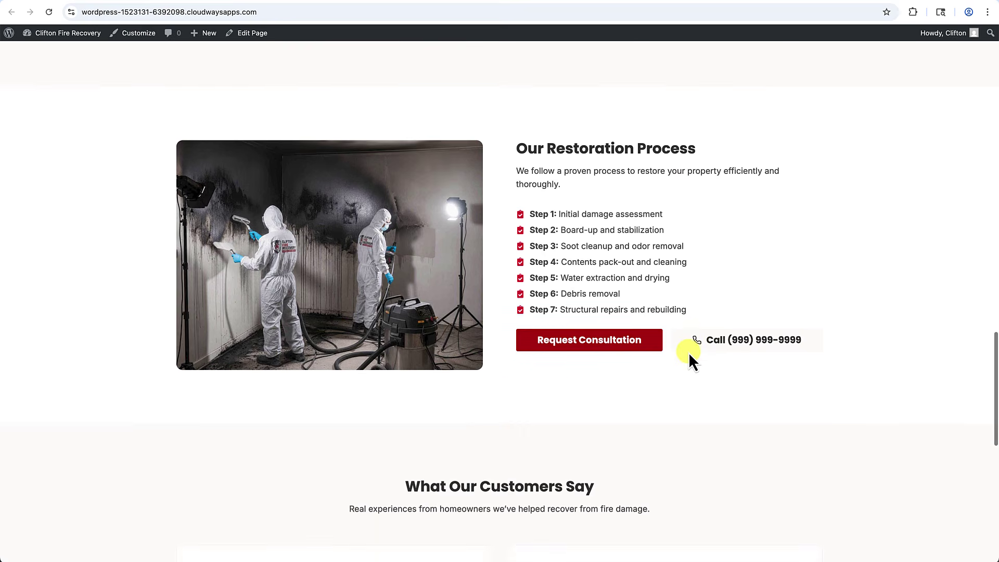
scroll(689, 352, "down", 5)
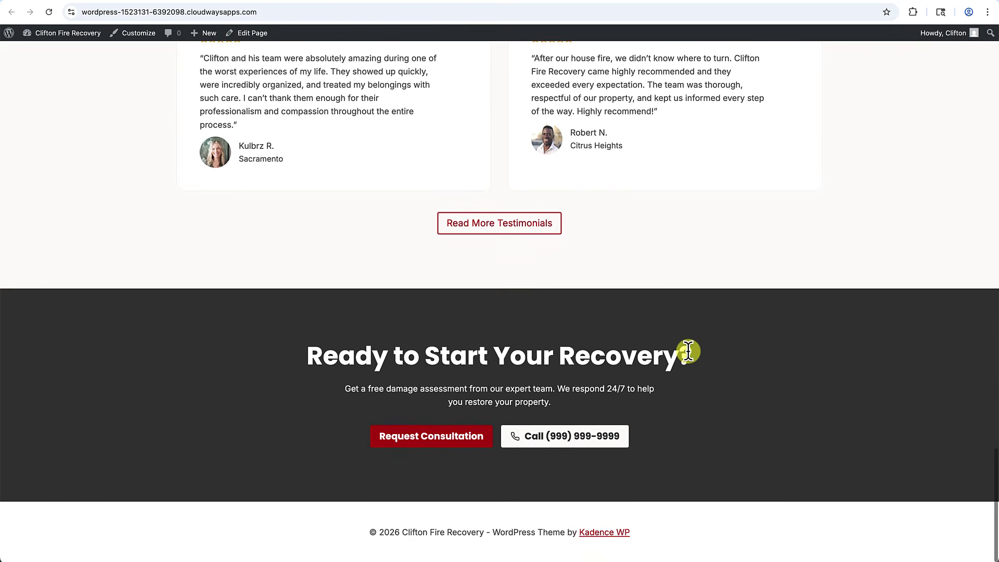
scroll(689, 351, "up", 4)
scroll(689, 352, "down", 4)
scroll(649, 528, "down", 2)
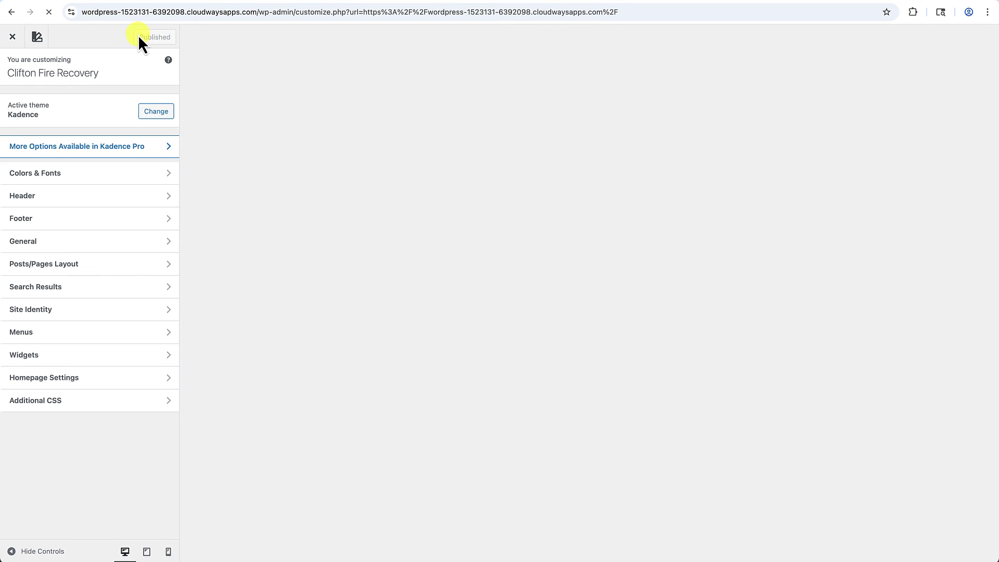
In the Footer settings, set the Middle Row's Columns to 4.
left_click(52, 224)
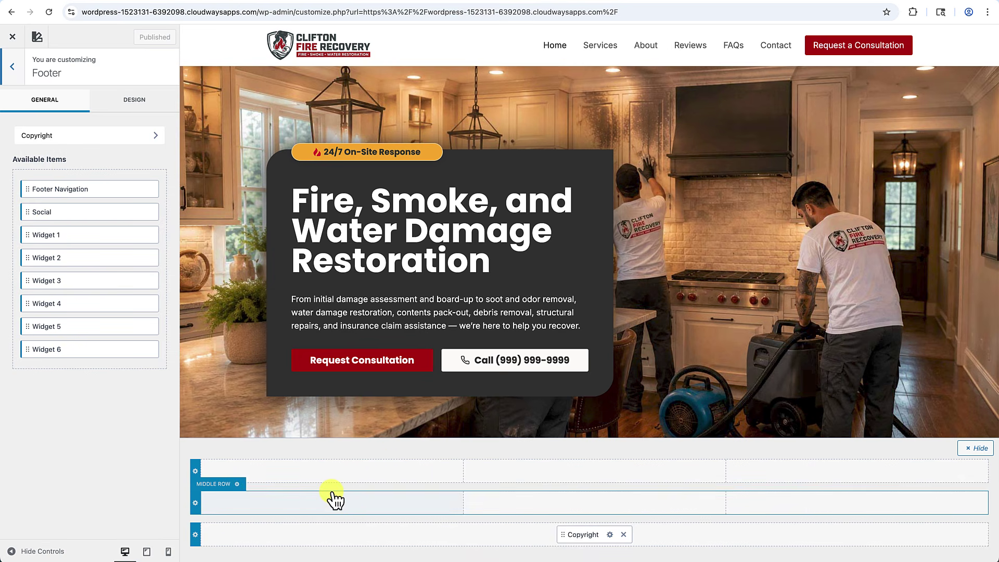
scroll(382, 370, "down", 20)
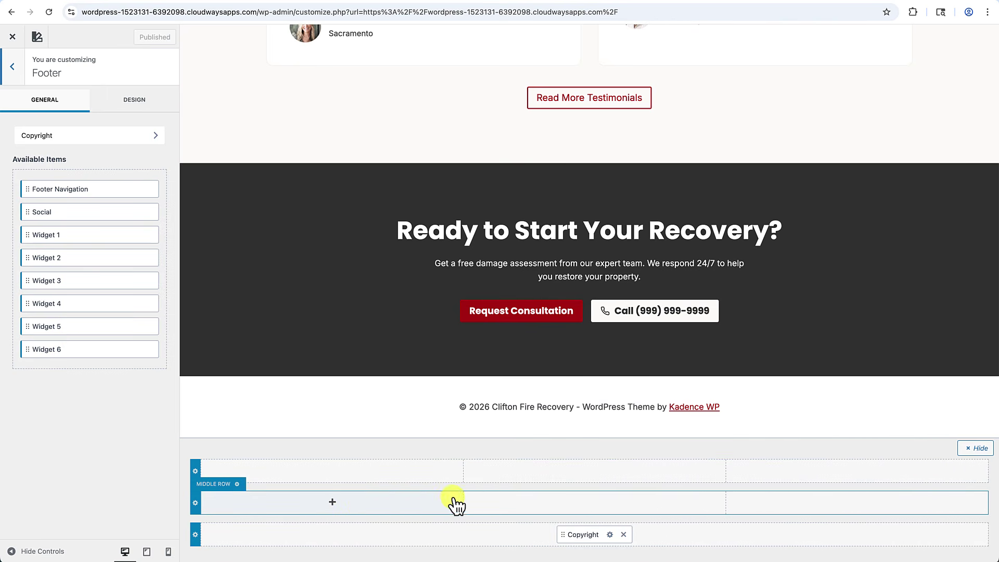
left_click(196, 503)
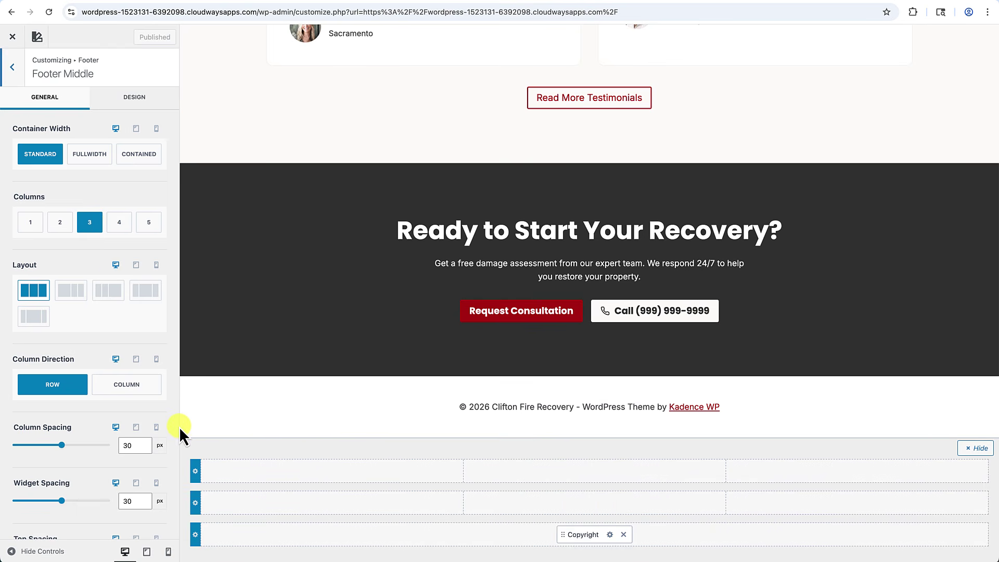
left_click(123, 232)
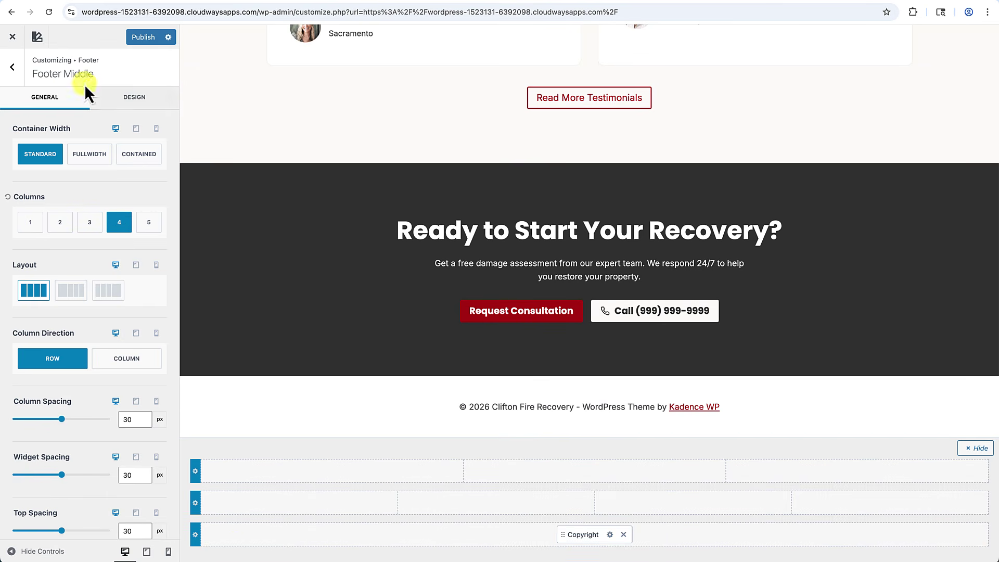
Drag Widget 1, 2, 3 and 4 into the middle row's four columns, then check Widget 1's settings.
left_click(16, 73)
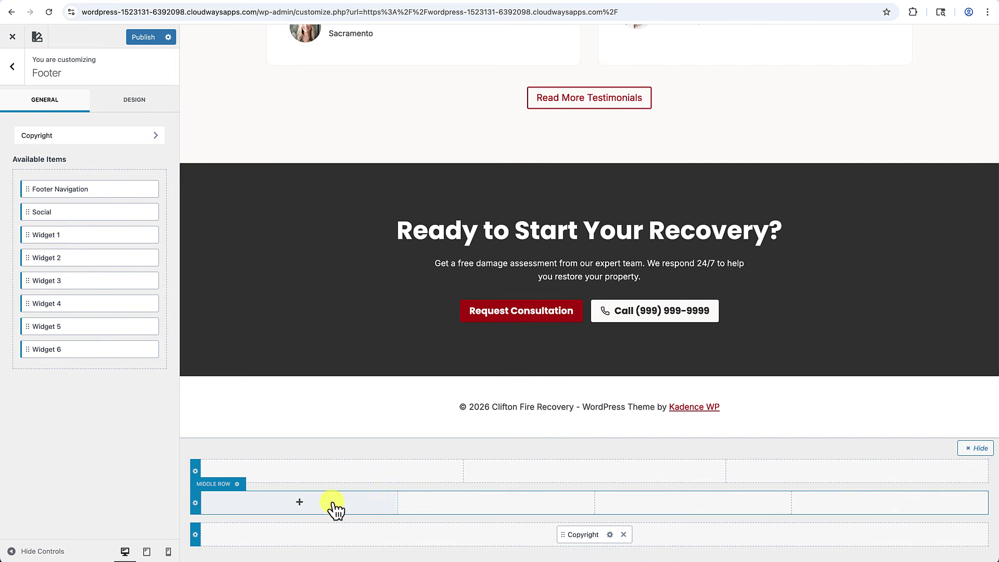
left_click_drag(37, 242, 227, 512)
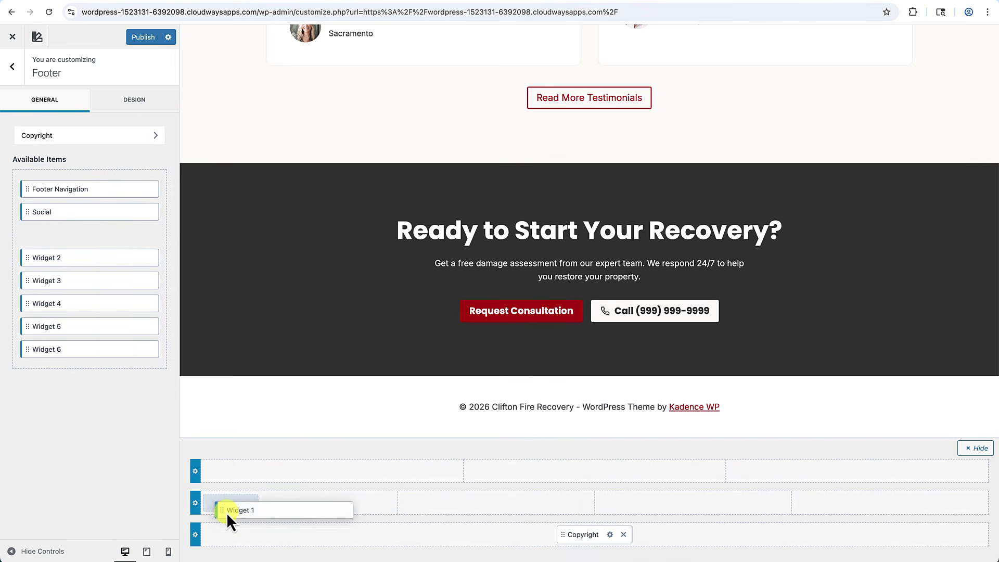
left_click_drag(36, 266, 496, 510)
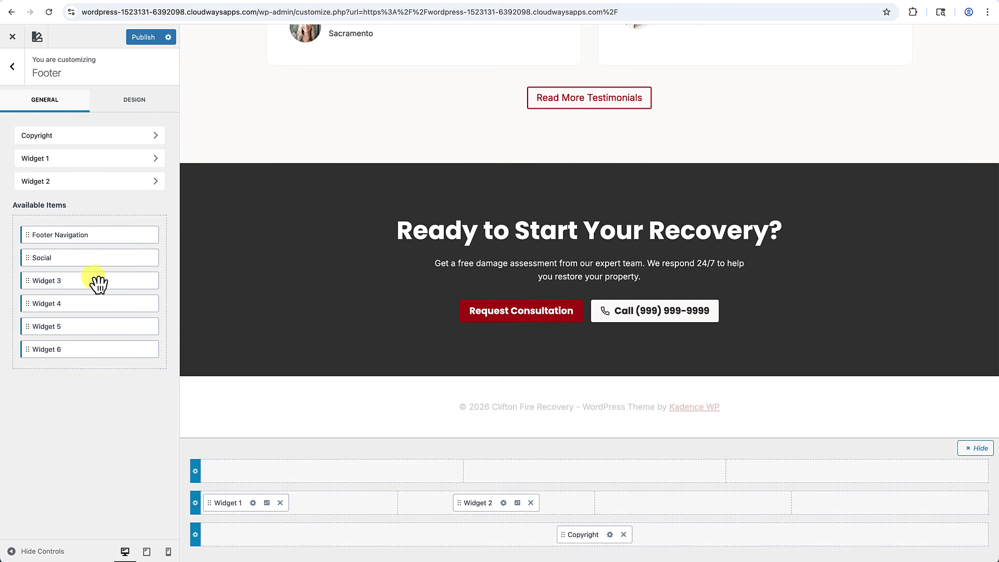
left_click_drag(67, 284, 607, 442)
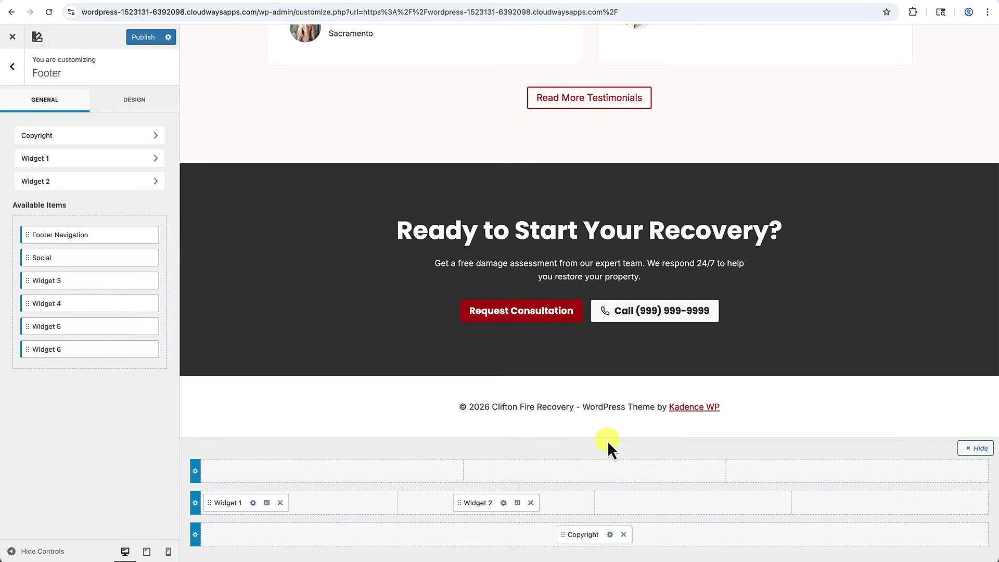
left_click_drag(40, 285, 637, 508)
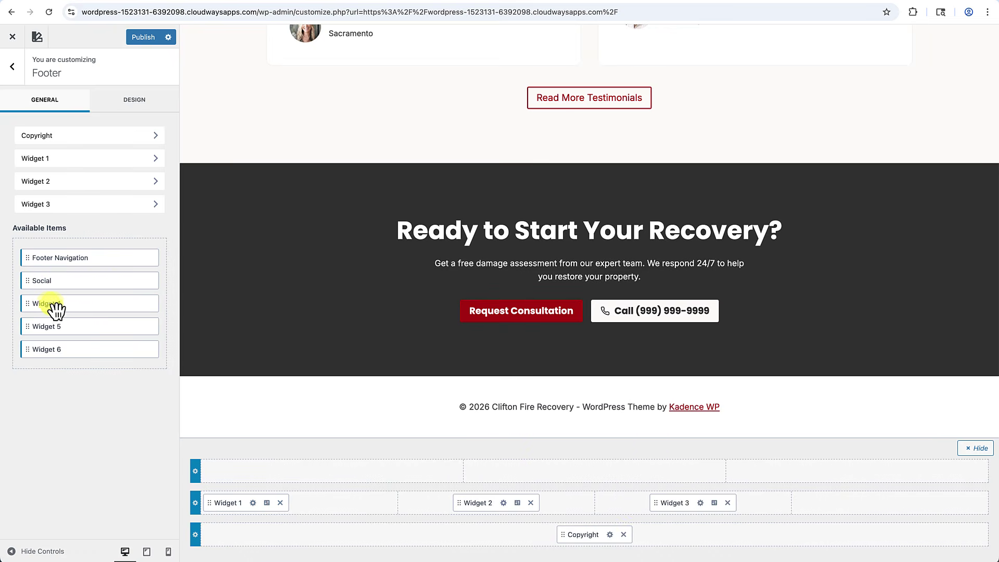
left_click_drag(50, 308, 845, 510)
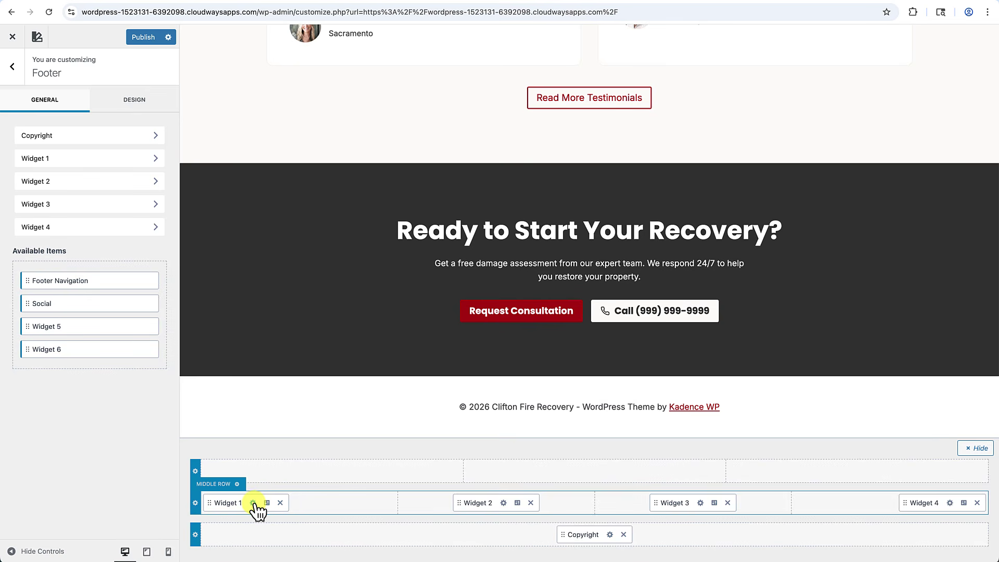
left_click(253, 503)
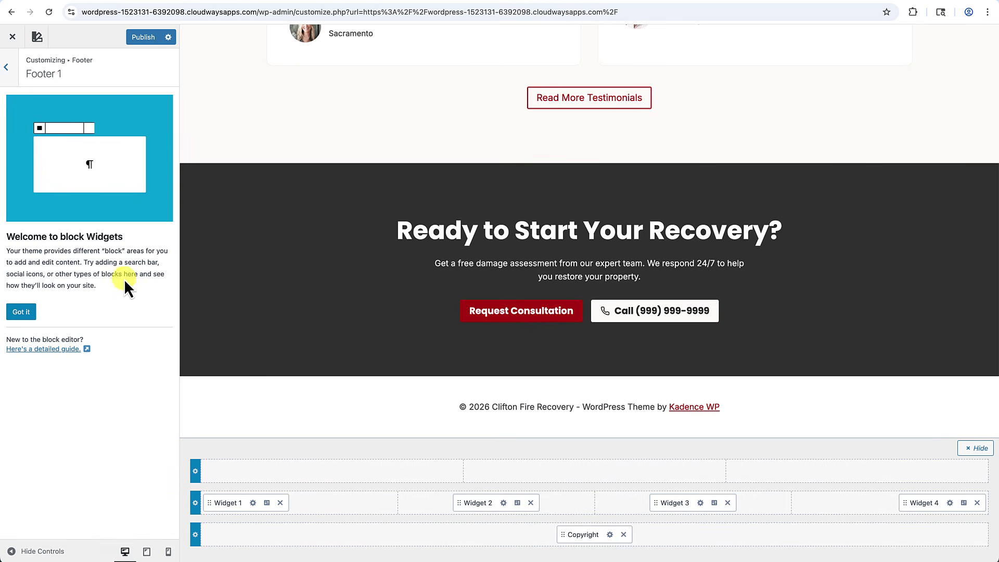
left_click(10, 69)
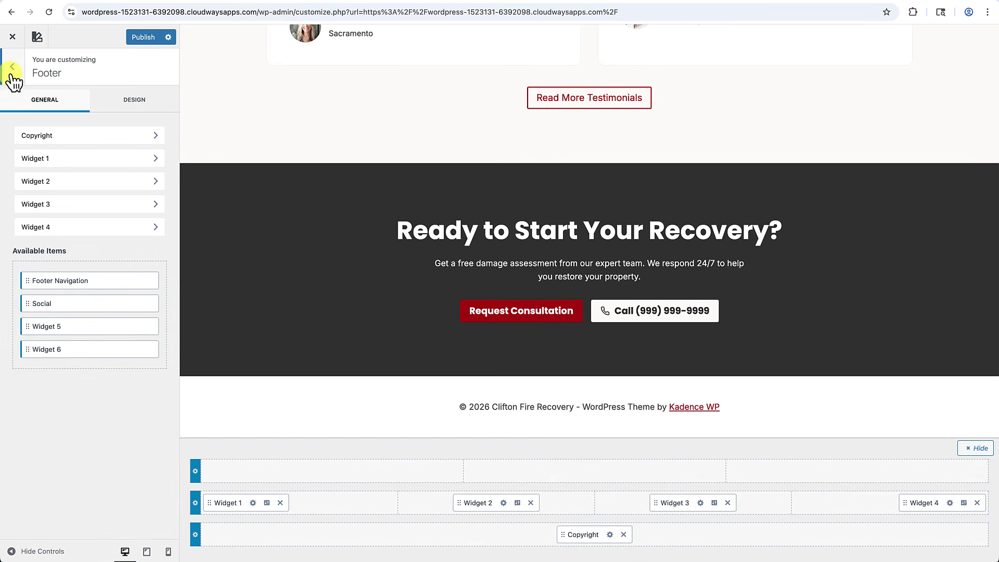
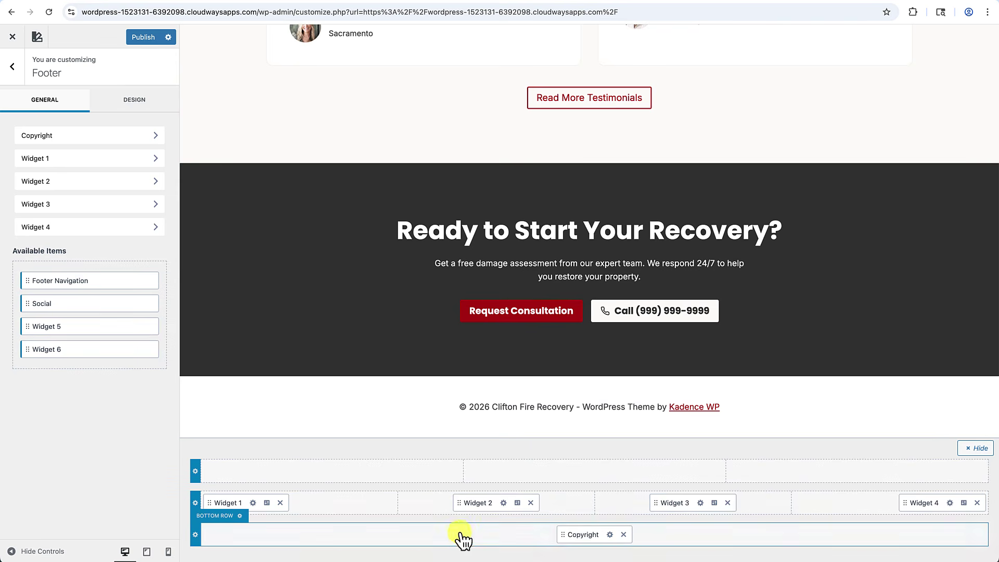
Give the footer middle row a dark grey background.
left_click(195, 503)
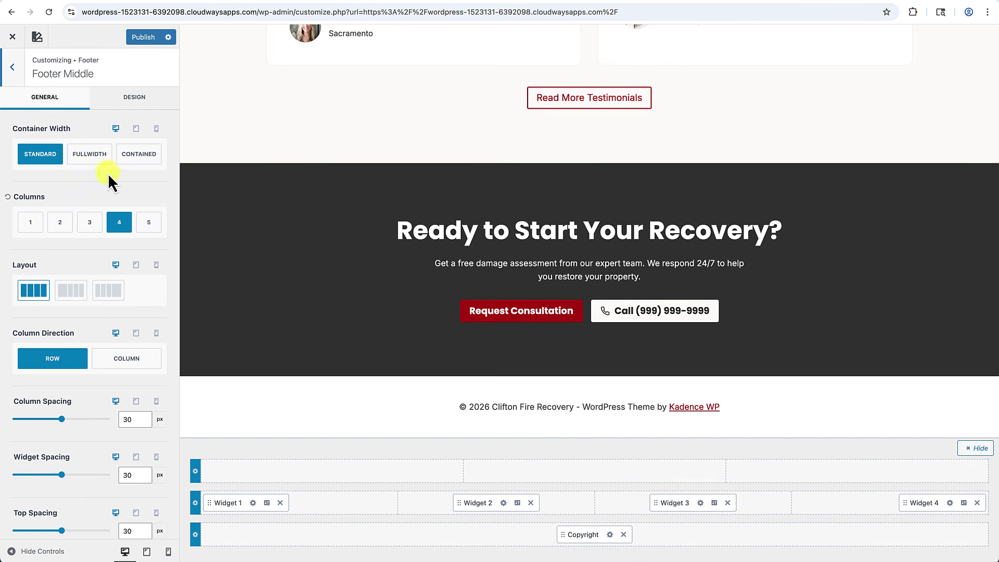
left_click(134, 102)
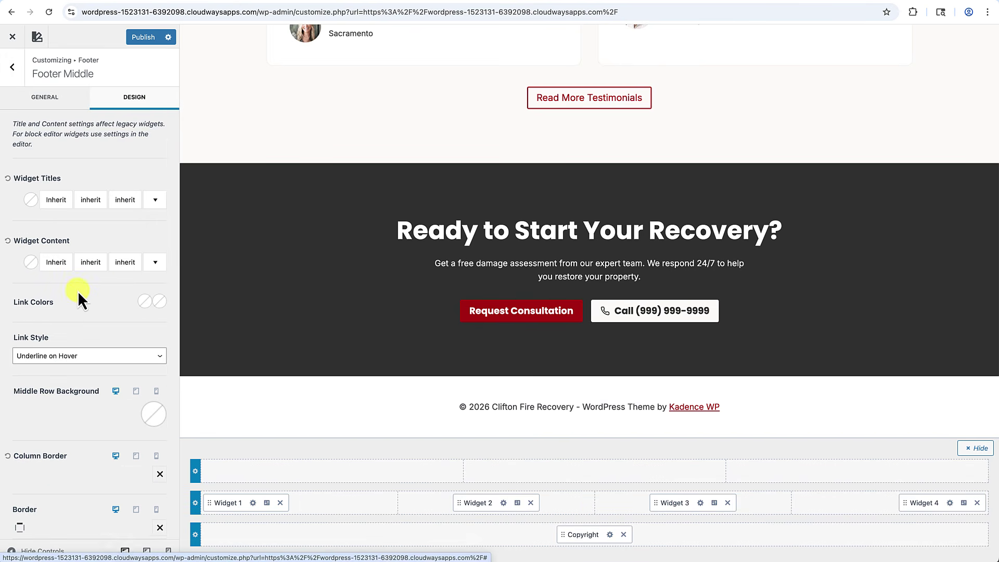
scroll(78, 297, "down", 1)
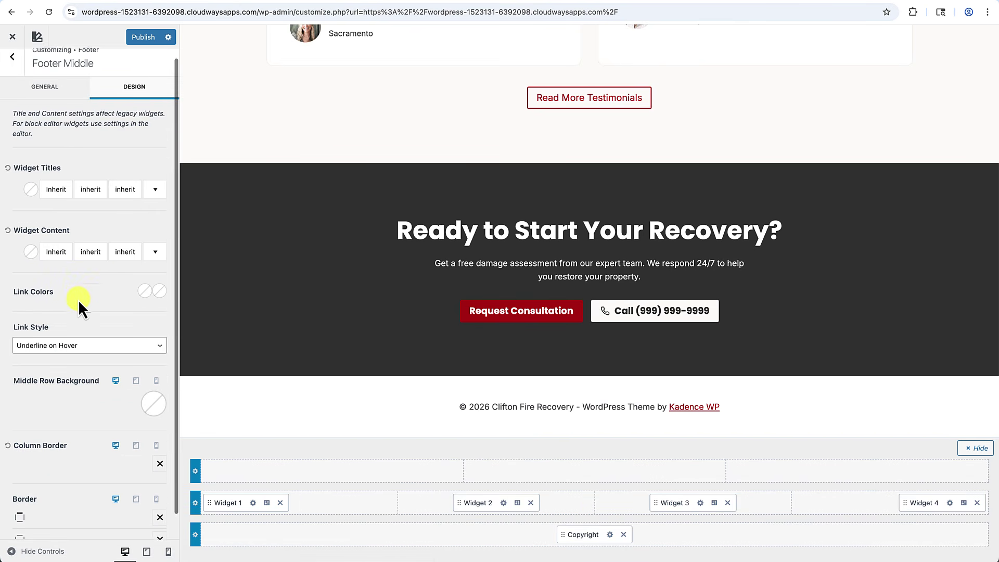
left_click(155, 403)
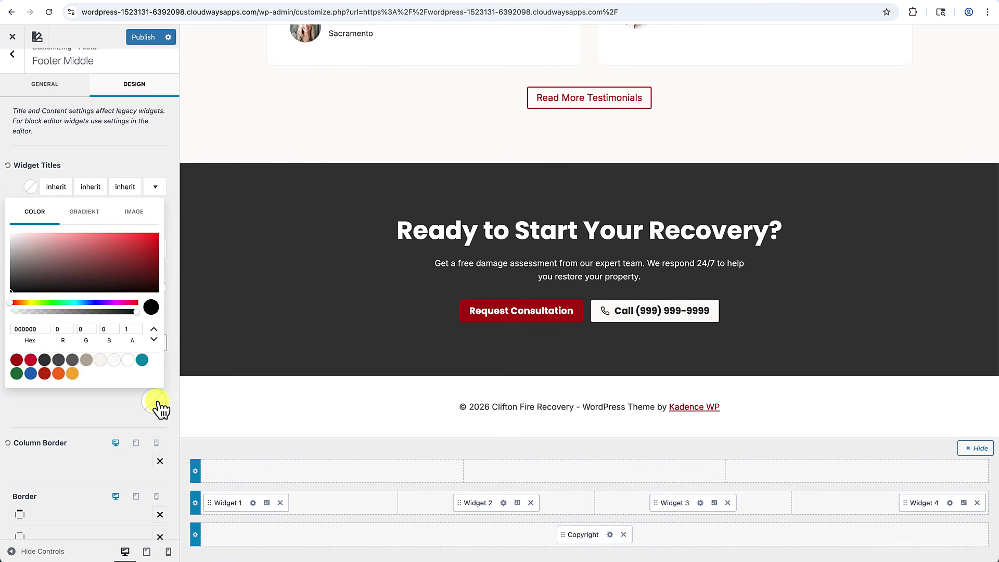
left_click(45, 360)
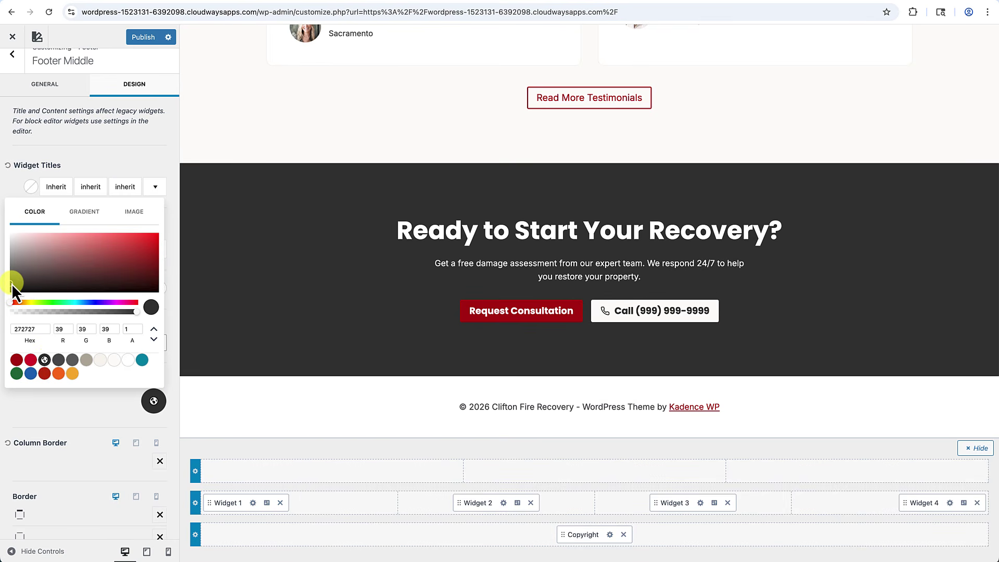
left_click_drag(11, 283, 11, 287)
left_click(74, 415)
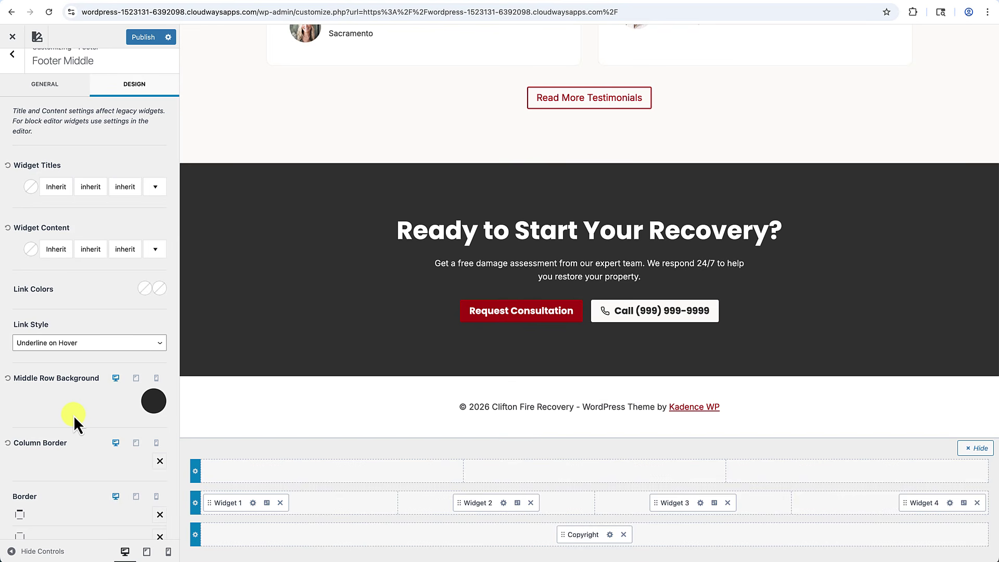
Set the middle row's widget text to a site palette colour and its links to No Underline.
left_click(32, 251)
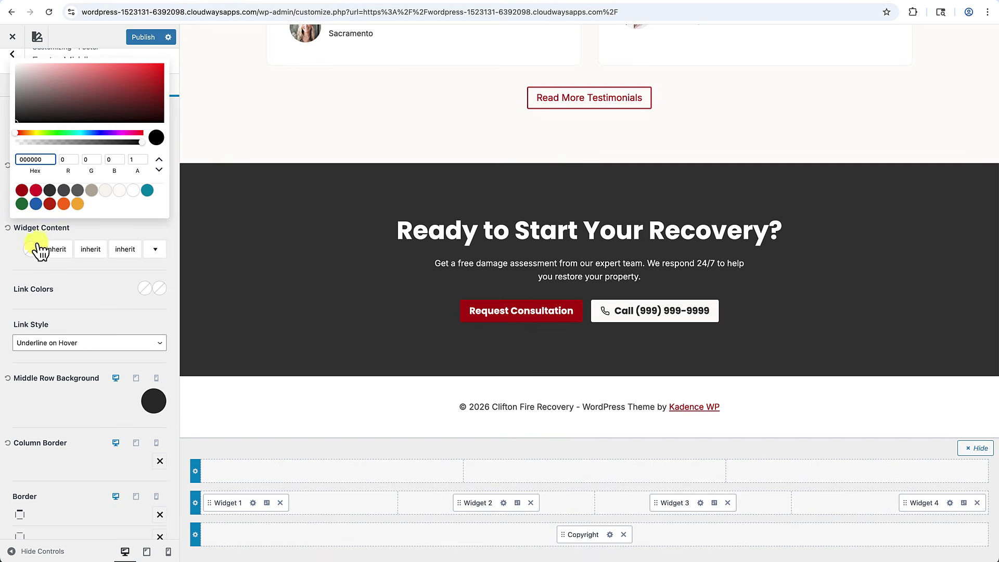
left_click(124, 192)
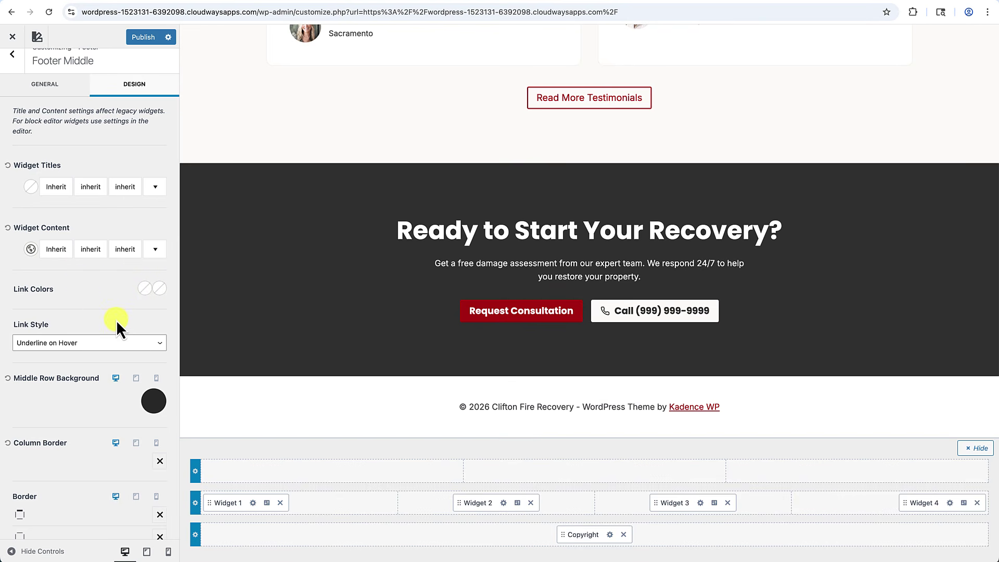
left_click(104, 342)
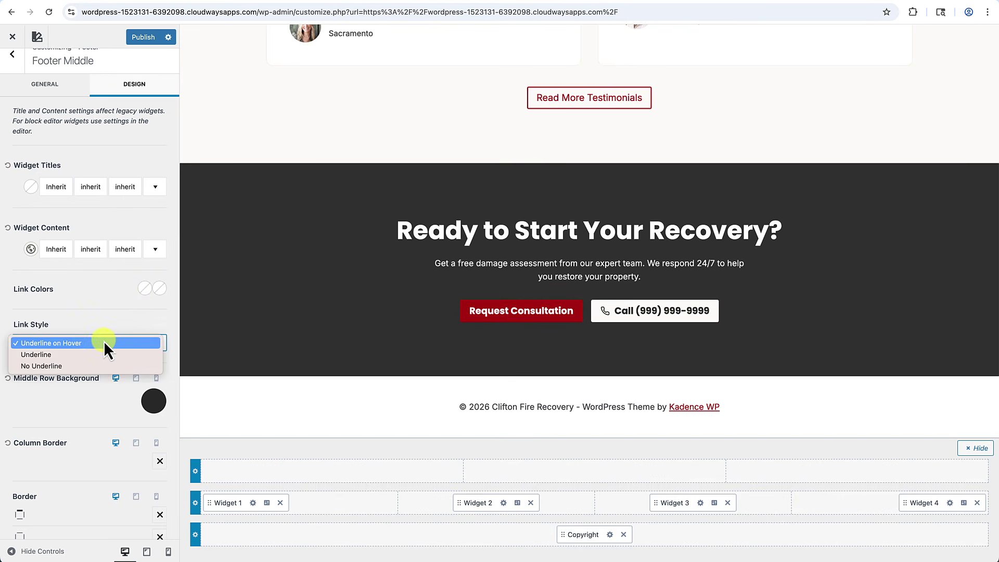
left_click(70, 366)
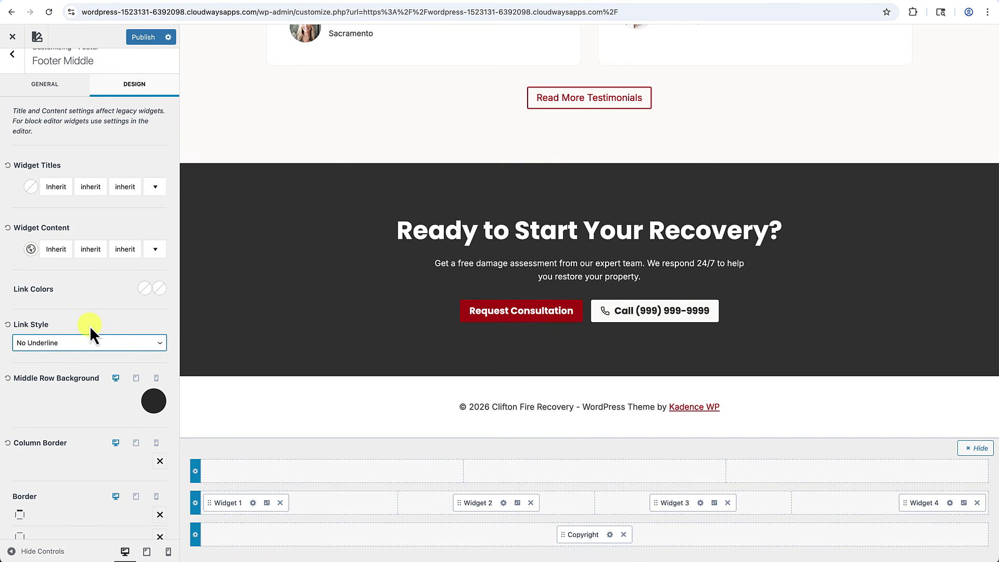
Copy the middle row background hex 1E1E1E and open the footer bottom row settings.
left_click(155, 406)
left_click_drag(48, 329, 8, 324)
key("ctrl+c")
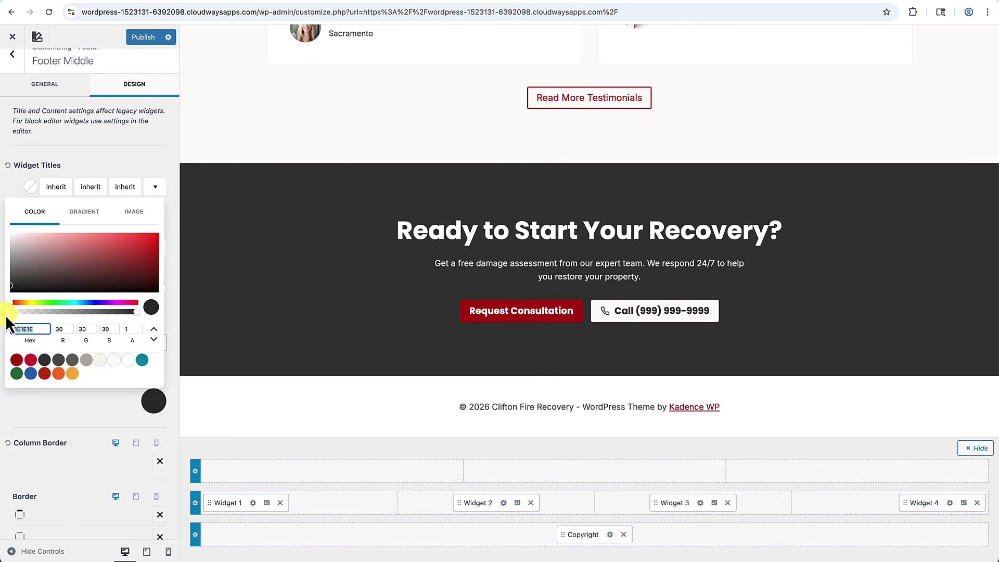
key("Escape")
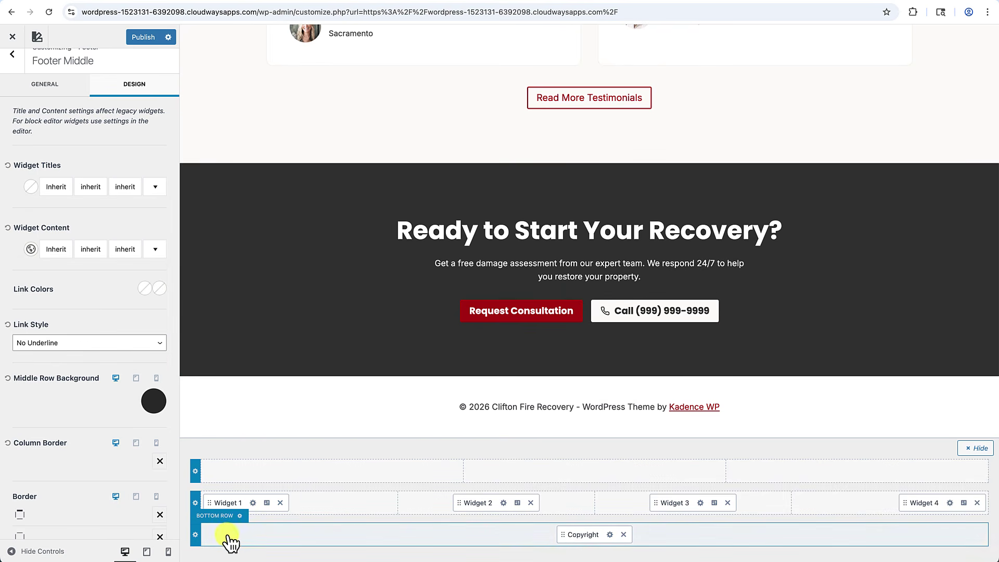
left_click(196, 535)
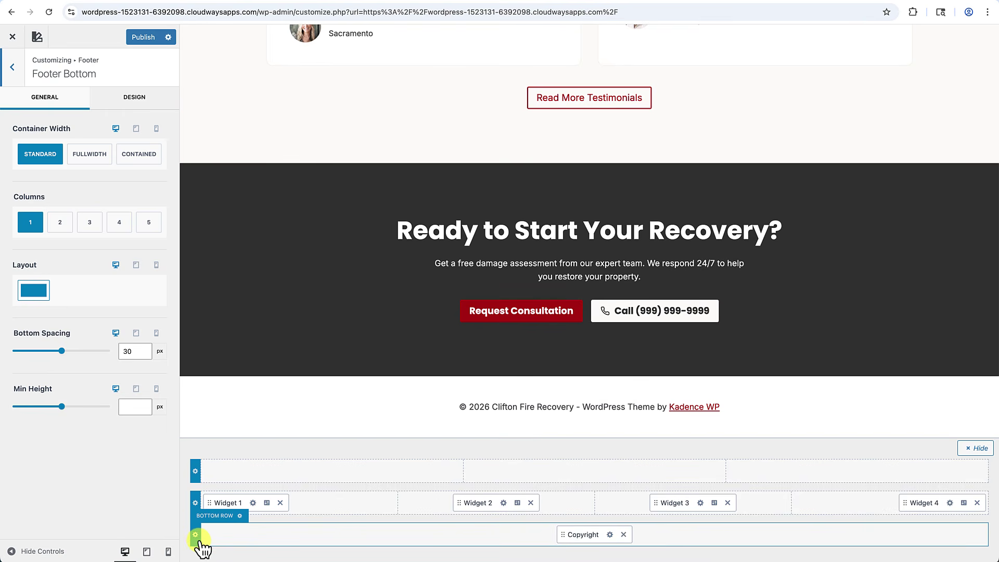
Set the footer bottom row background to dark grey 1E1E1E.
left_click(137, 99)
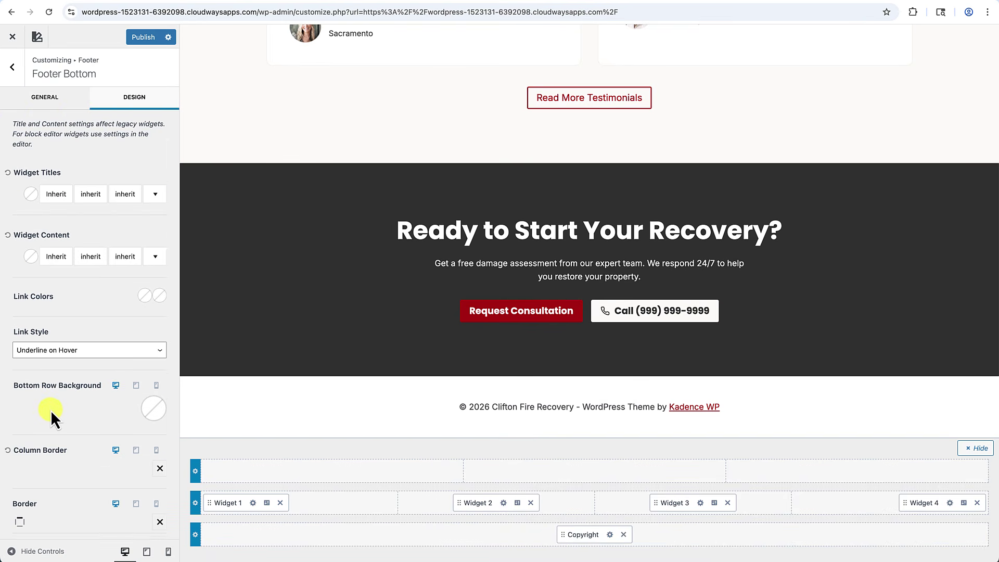
left_click(159, 413)
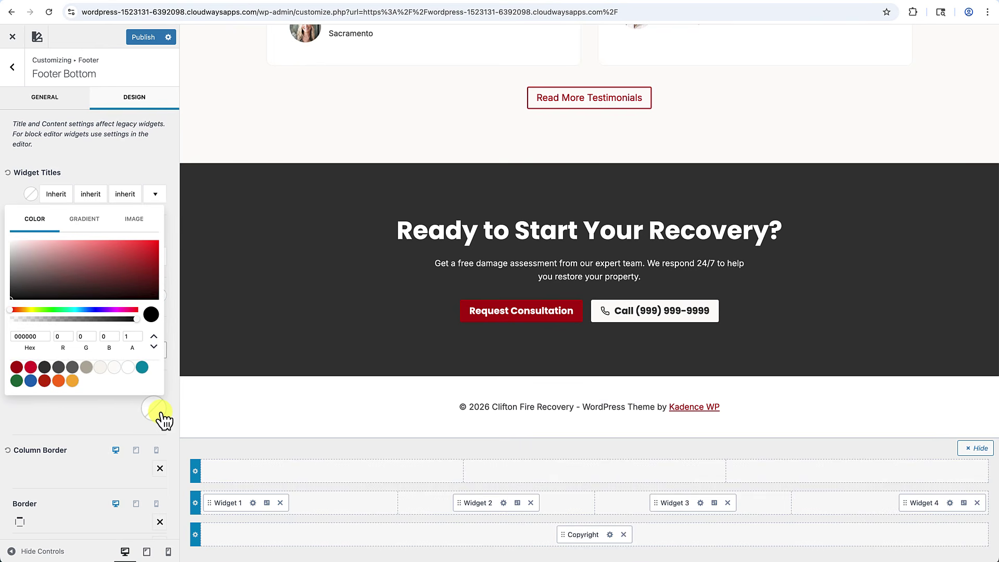
double_click(41, 335)
key("ctrl+v")
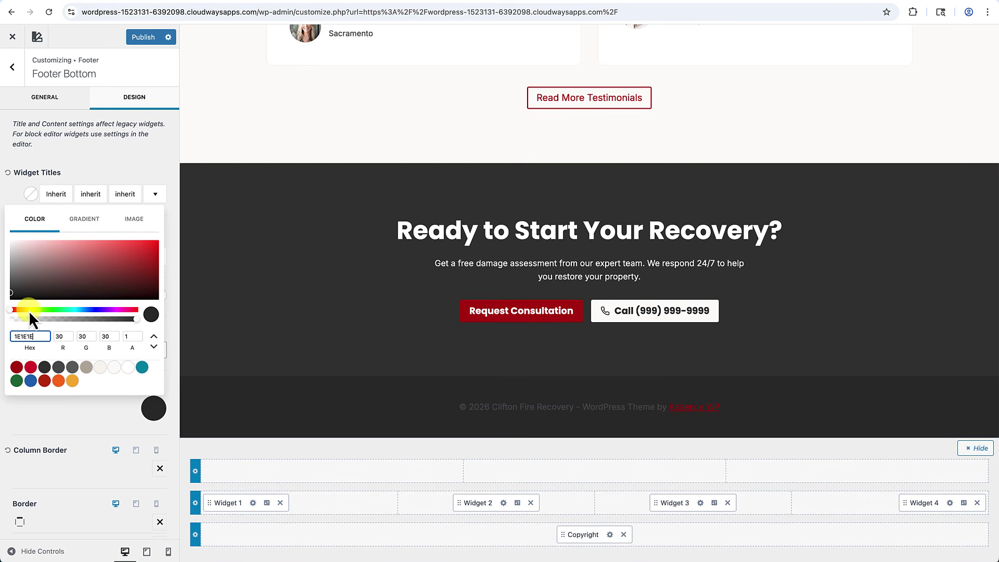
left_click(92, 429)
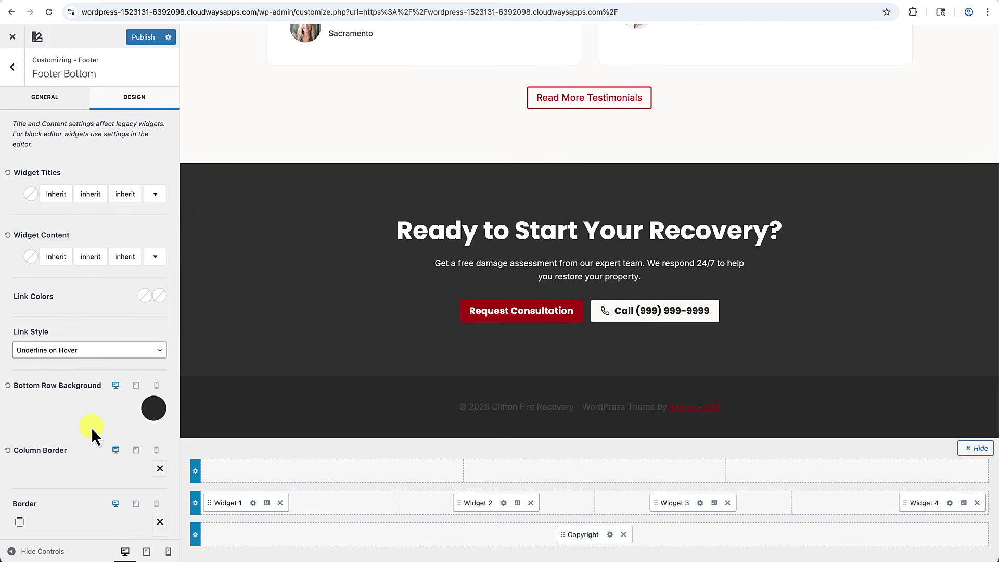
Give the bottom row light palette widget text and no link underlines, then edit the copyright element.
left_click(30, 255)
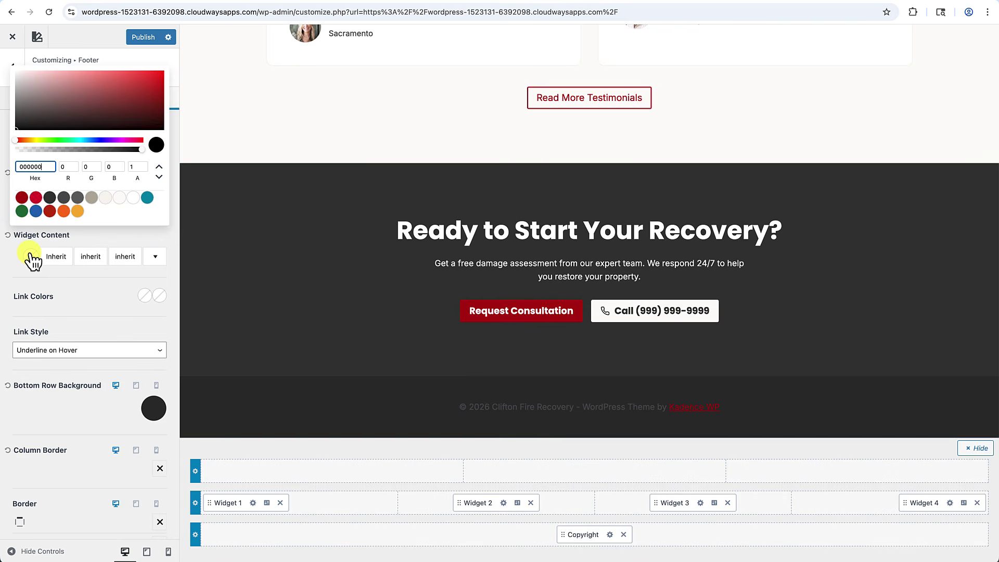
left_click(131, 200)
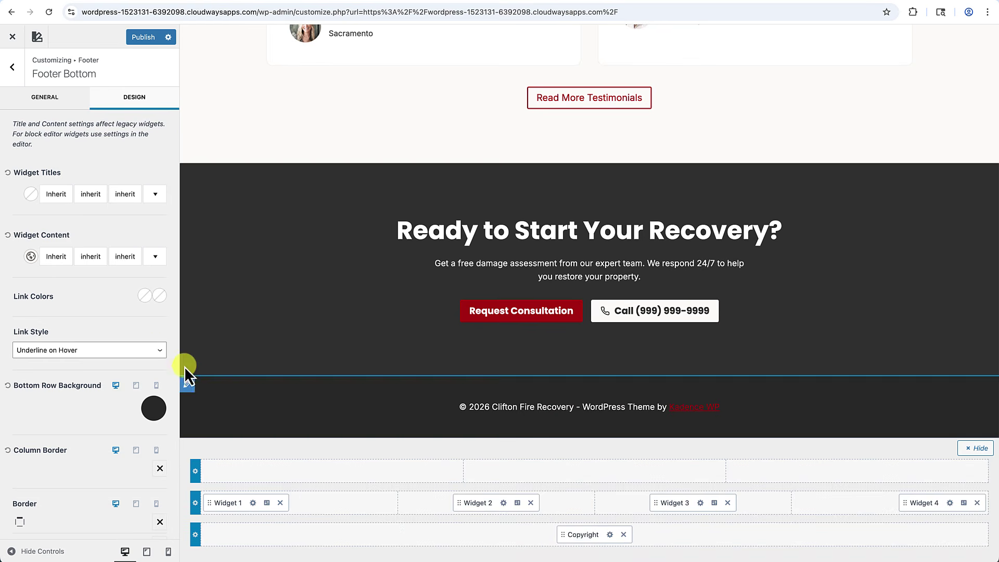
left_click(94, 349)
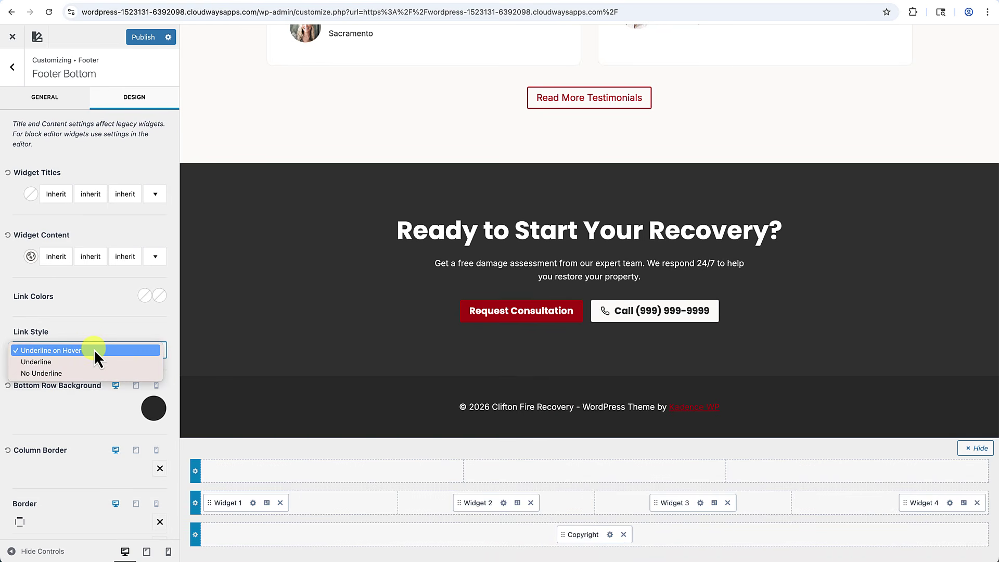
left_click(53, 373)
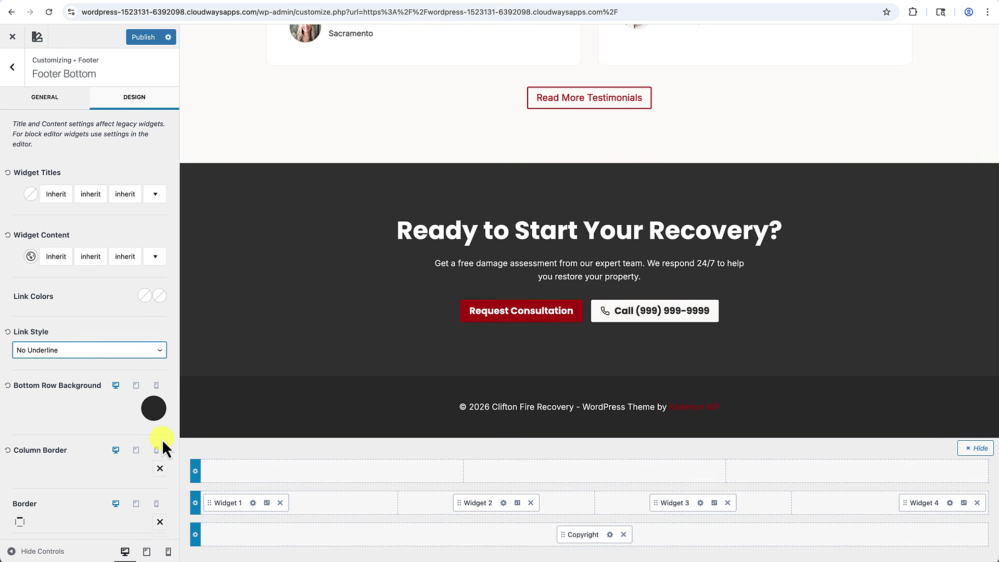
left_click(610, 536)
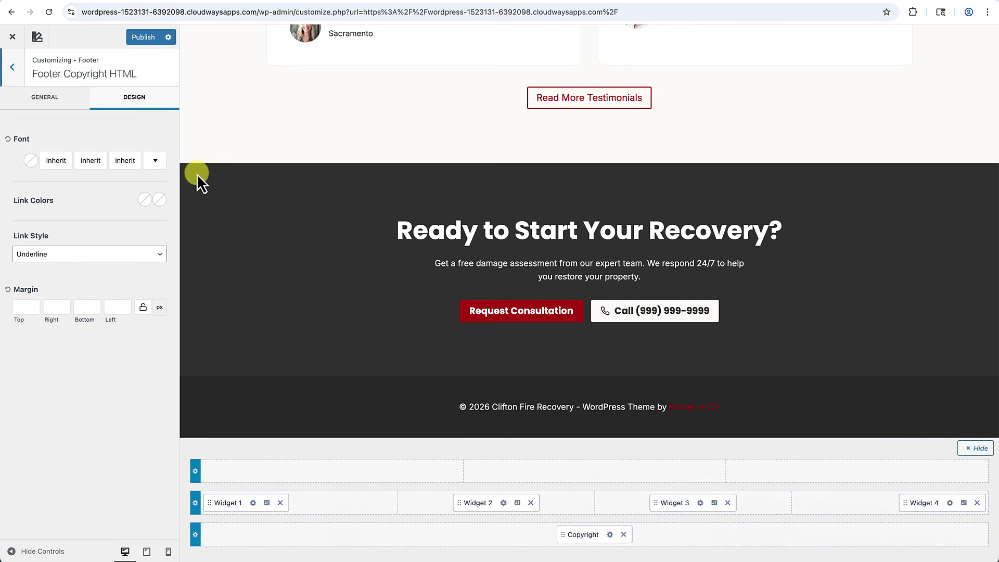
left_click(60, 108)
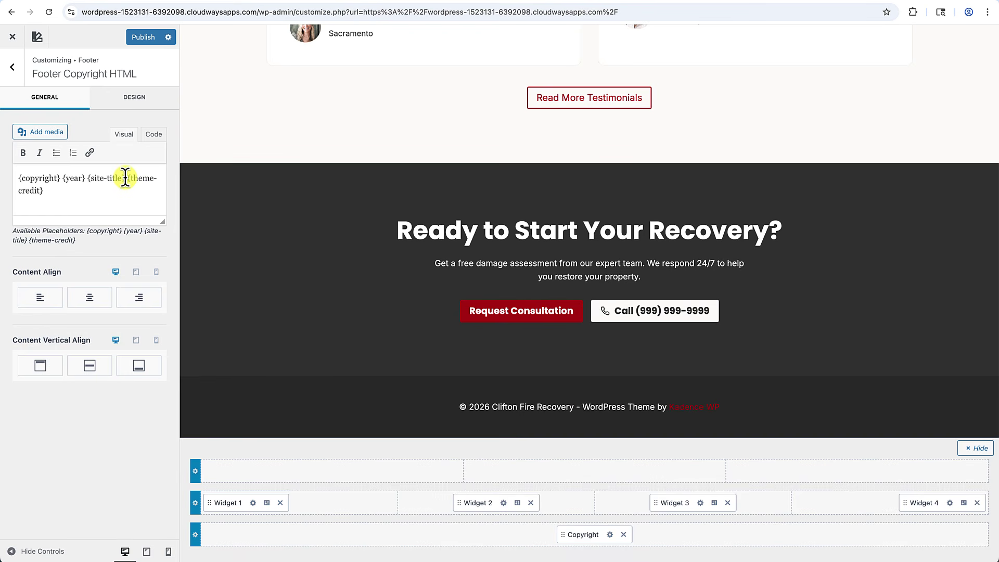
Replace the {theme-credit} placeholder with 'By CliftonWP' and reduce the copyright font size to 14px.
left_click_drag(125, 178, 137, 190)
type("By CliftonWP")
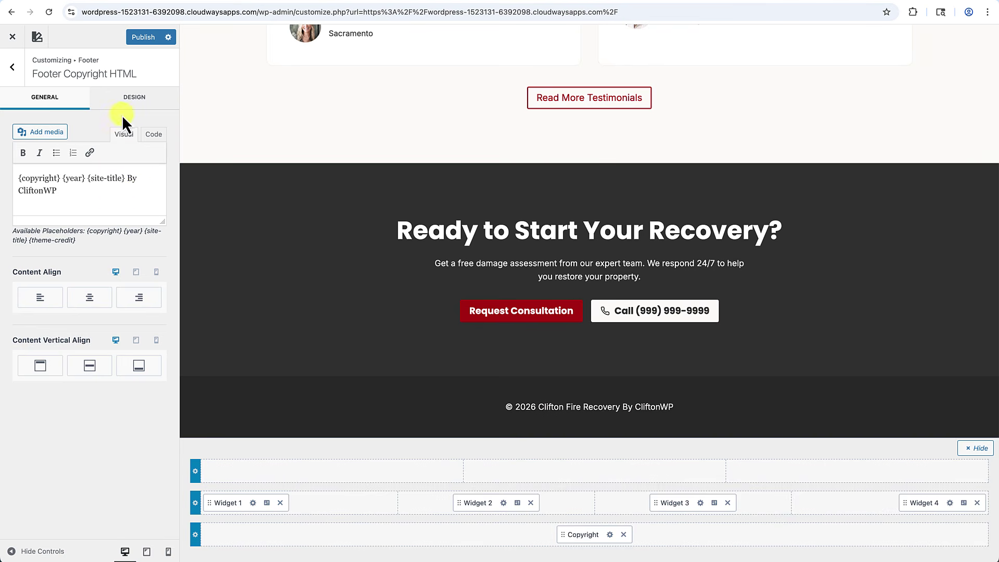
left_click(135, 107)
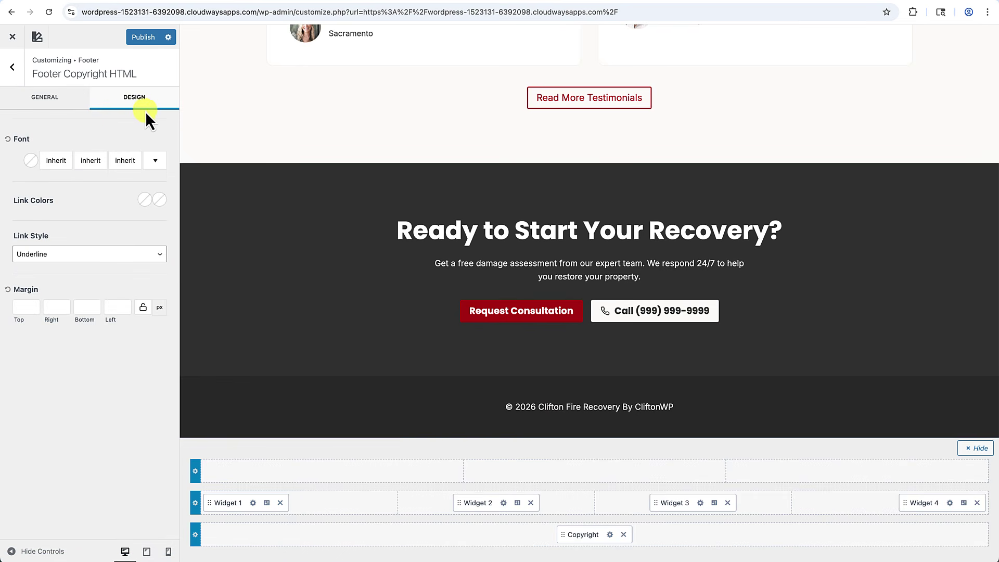
left_click(56, 161)
left_click(130, 185)
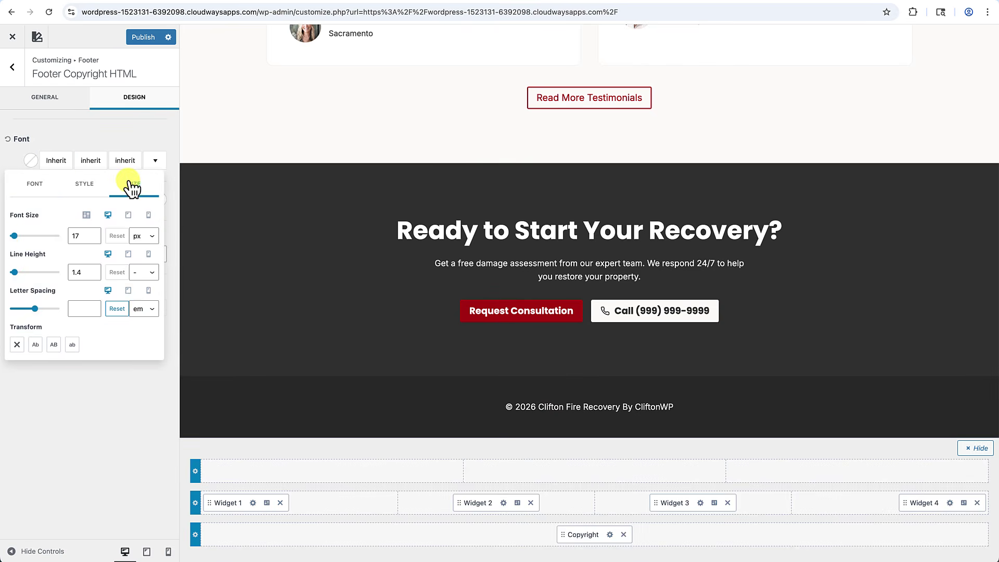
double_click(93, 239)
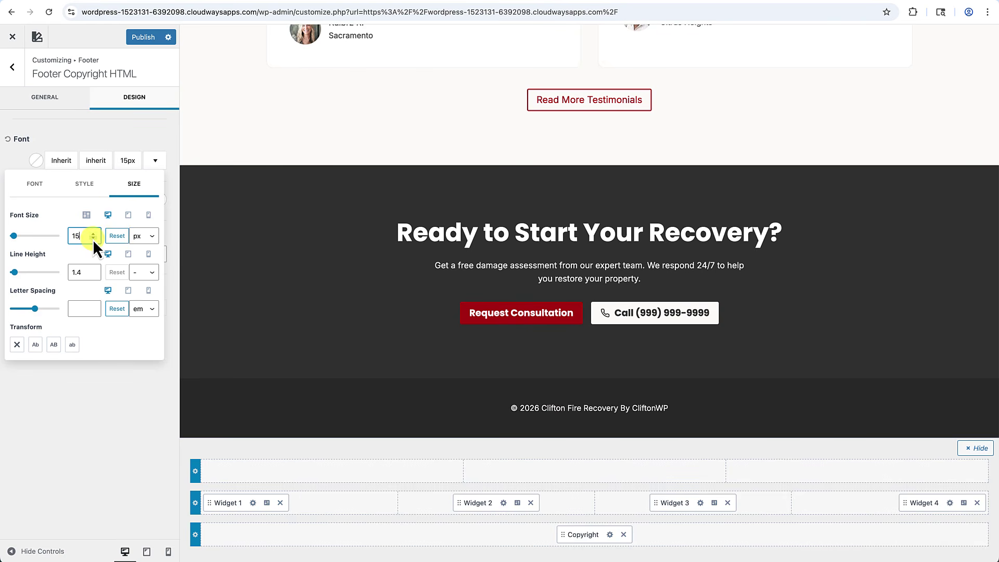
left_click(92, 239)
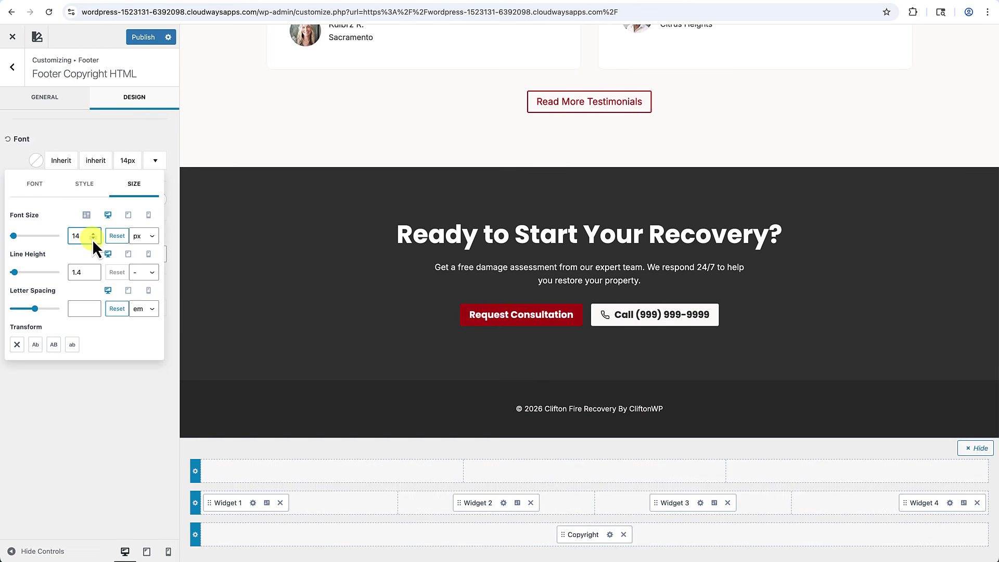
left_click(89, 415)
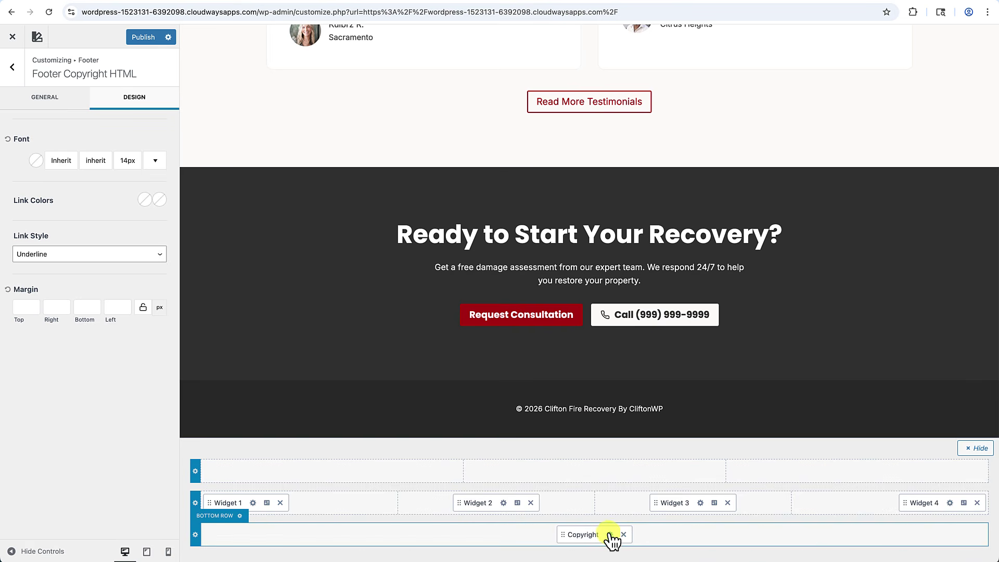
Insert 'All Rights Reserved.' after {year} in the copyright text and publish.
left_click(54, 100)
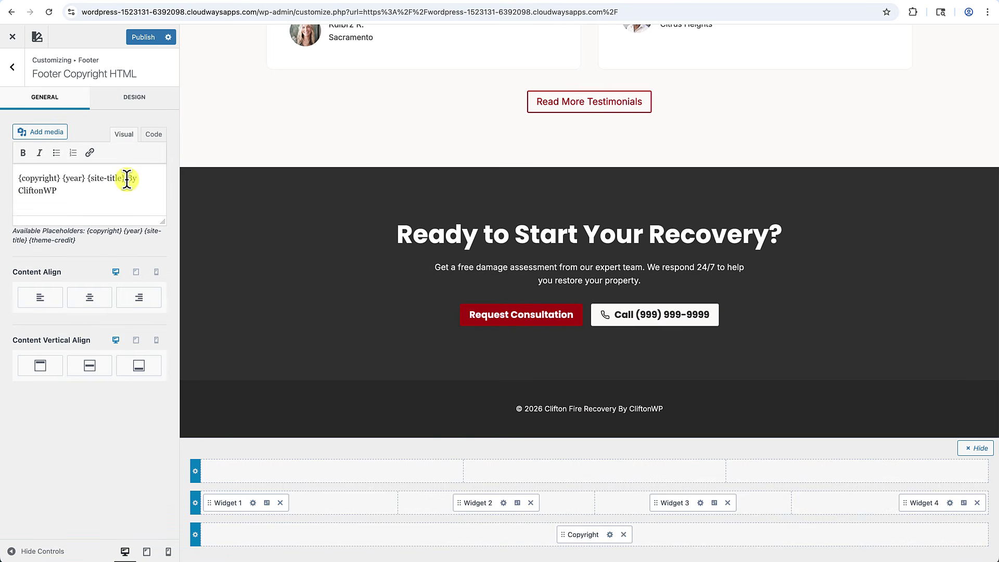
left_click(87, 183)
type("All ")
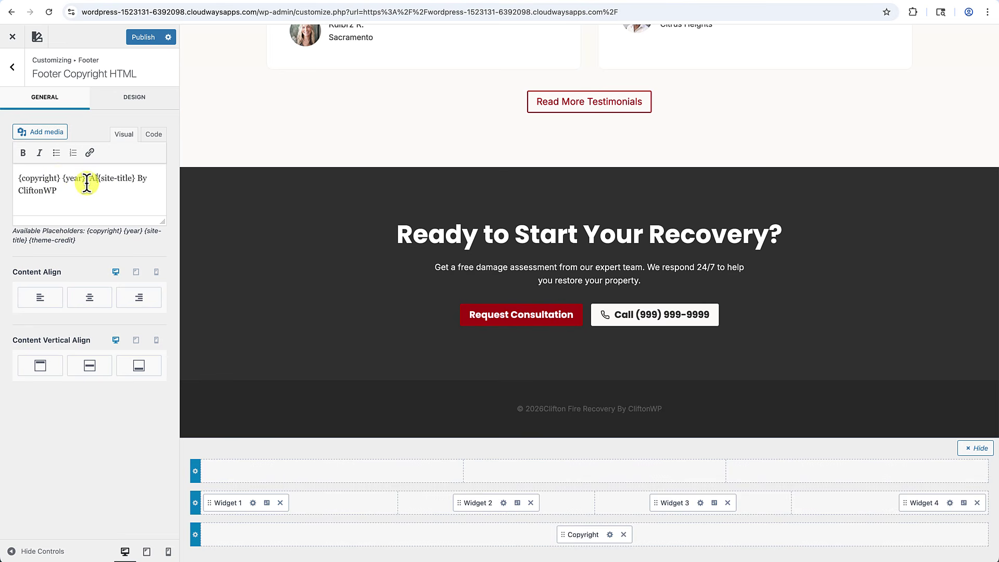
type("Rights Re")
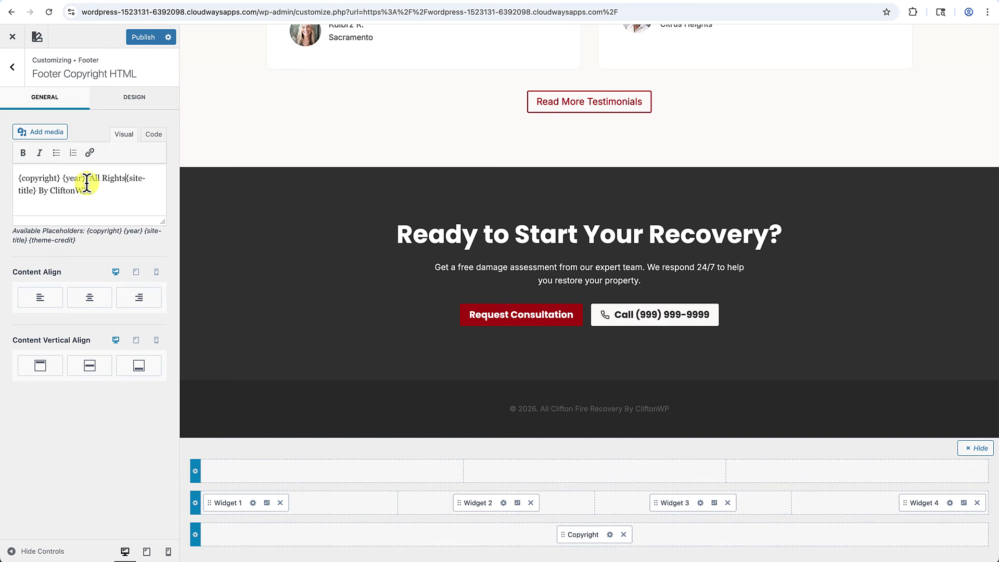
type("served")
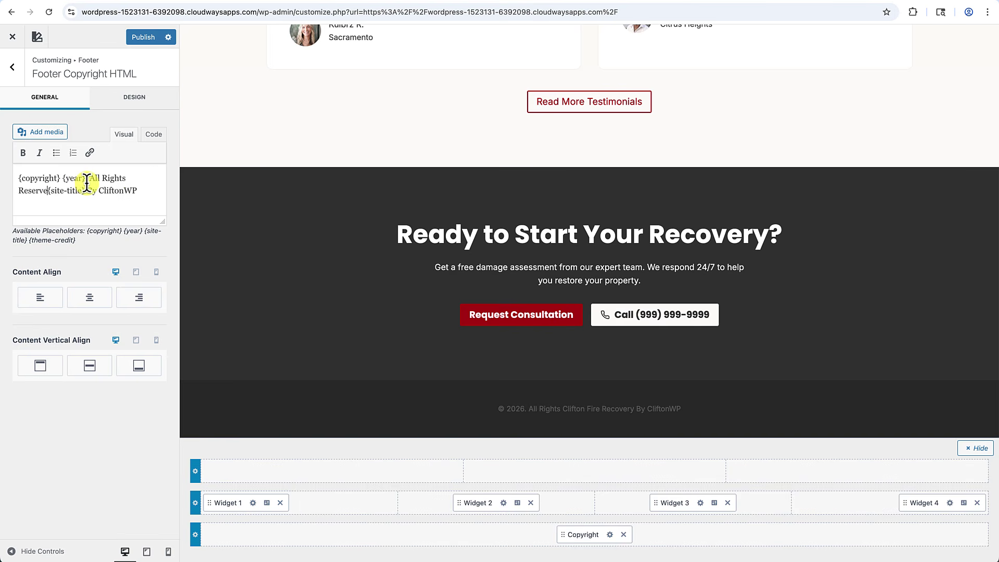
type(".")
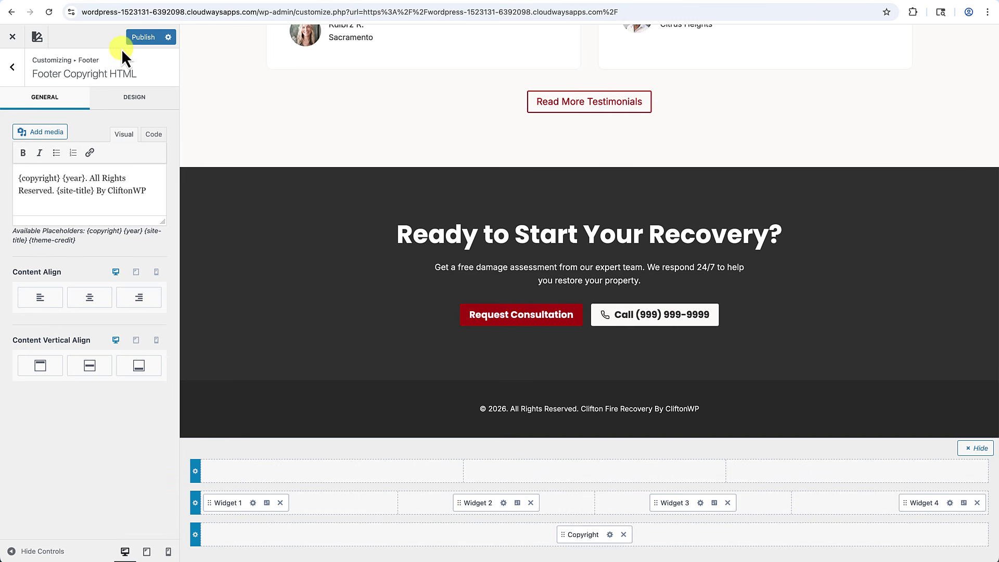
left_click(145, 39)
Close the Customizer, check the new footer on the live site, then go to Appearance > Widgets.
left_click(12, 37)
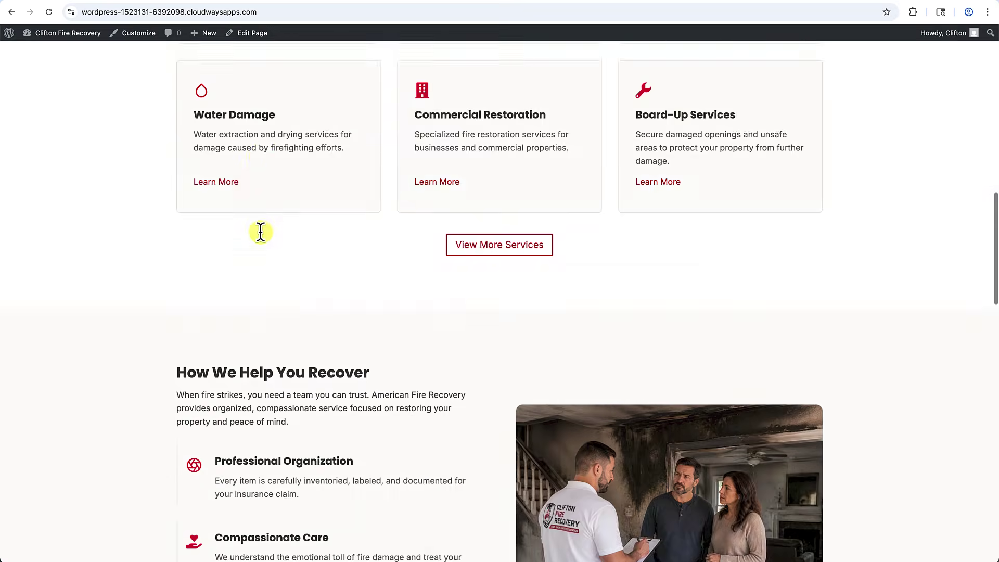
scroll(261, 233, "down", 10)
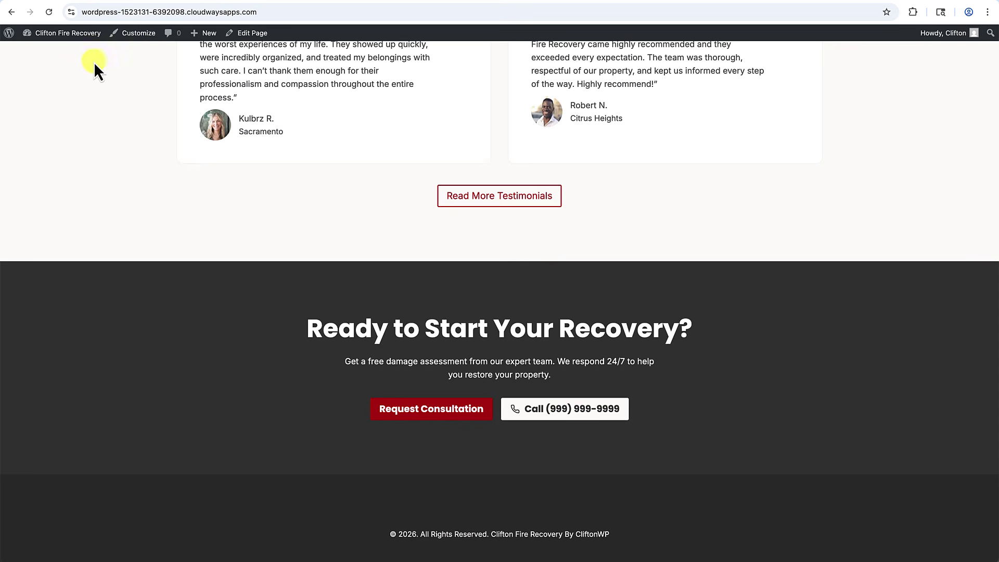
mouse_move(67, 40)
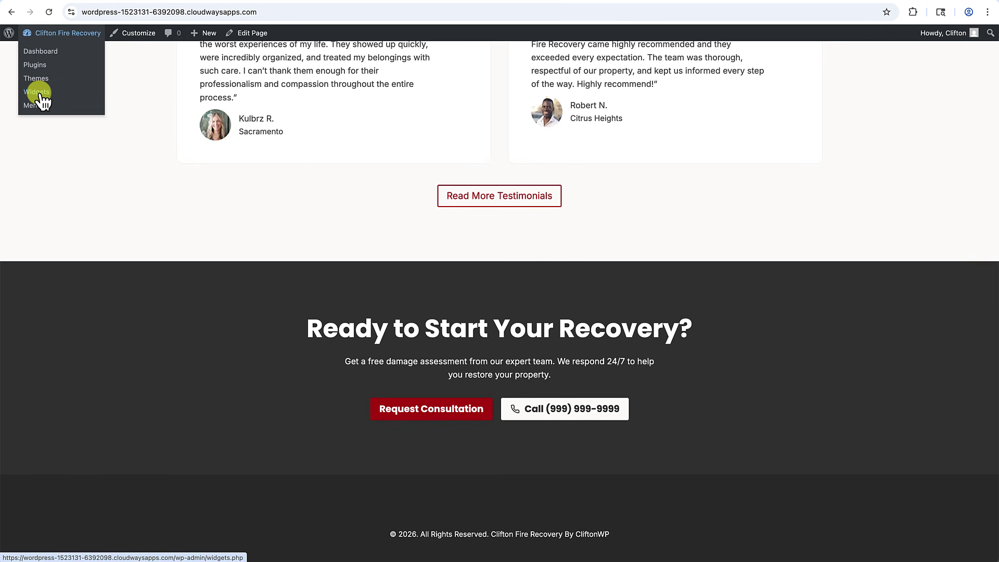
left_click(42, 52)
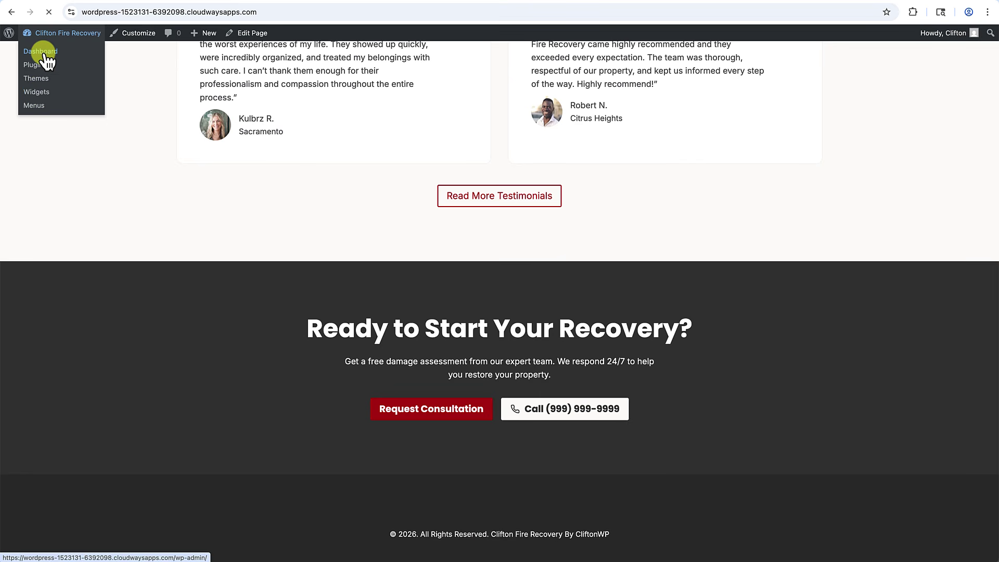
mouse_move(32, 192)
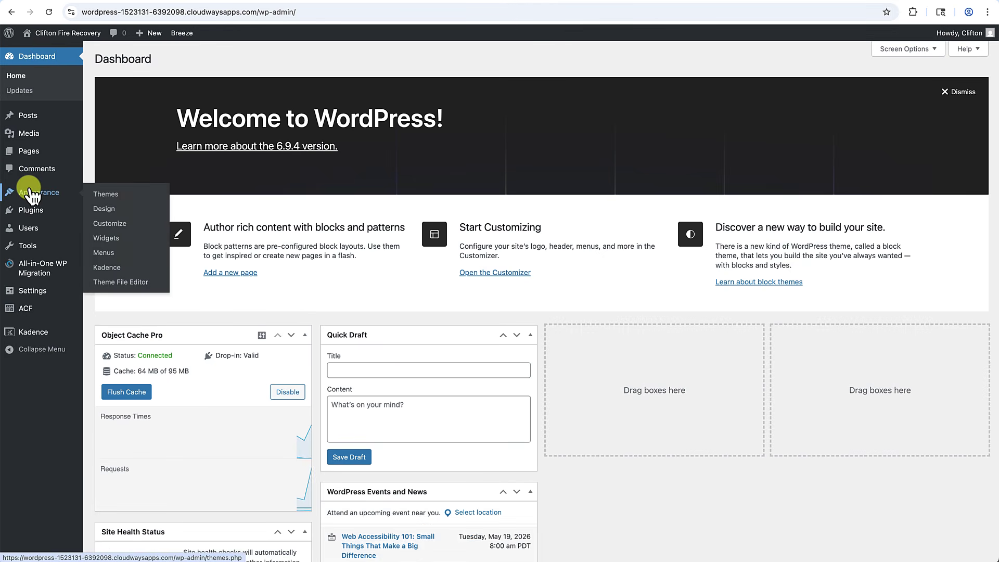
left_click(104, 240)
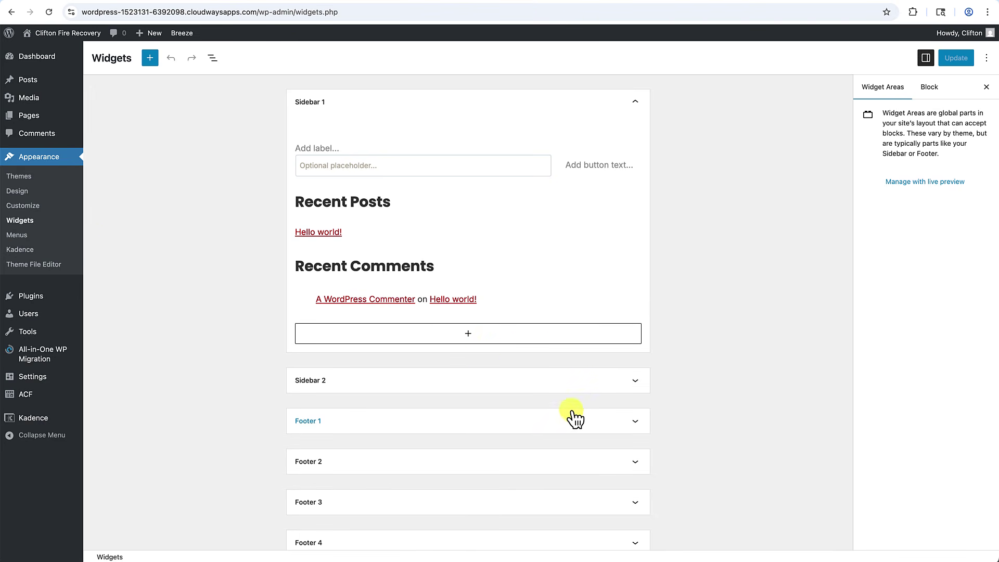
Expand the empty Footer 1 widget area and browse the block library before closing it.
scroll(572, 396, "down", 5)
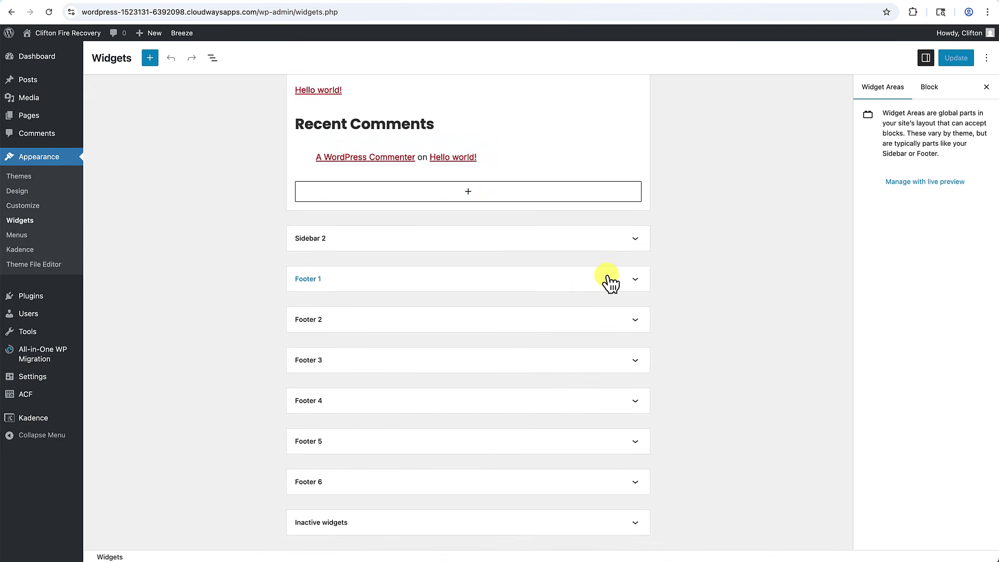
left_click(622, 286)
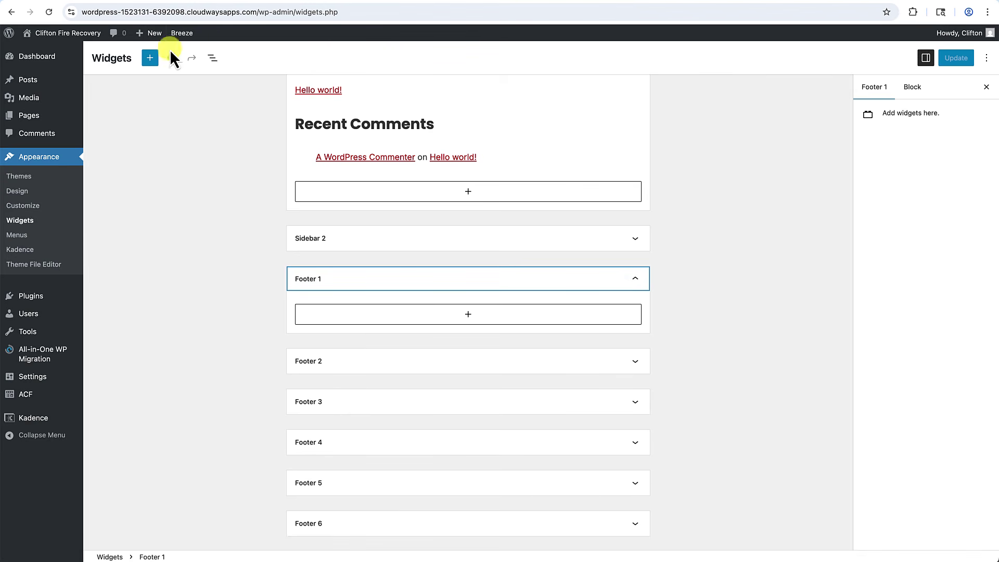
left_click(151, 59)
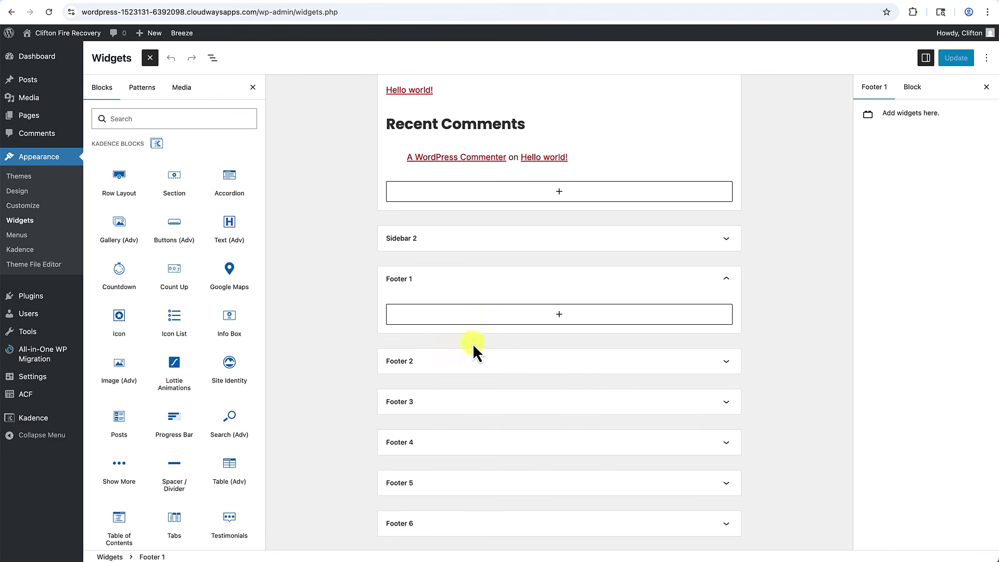
scroll(442, 385, "down", 1)
scroll(443, 385, "down", 1)
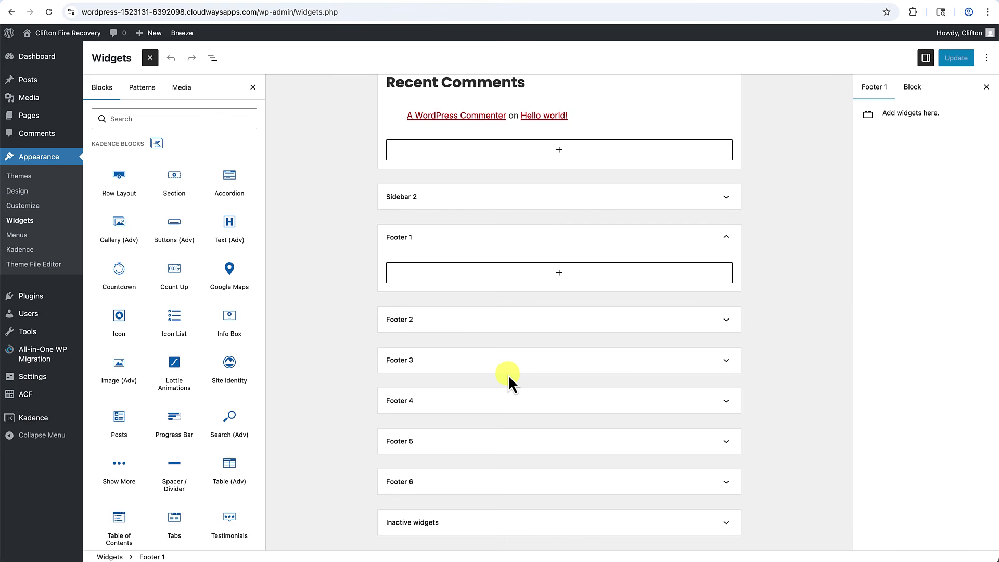
left_click(773, 250)
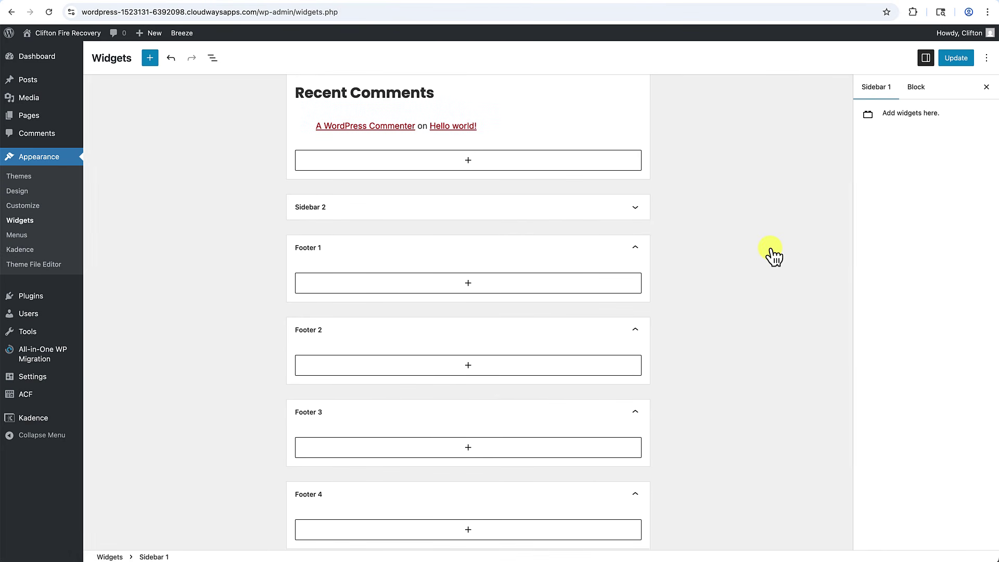
scroll(774, 255, "down", 5)
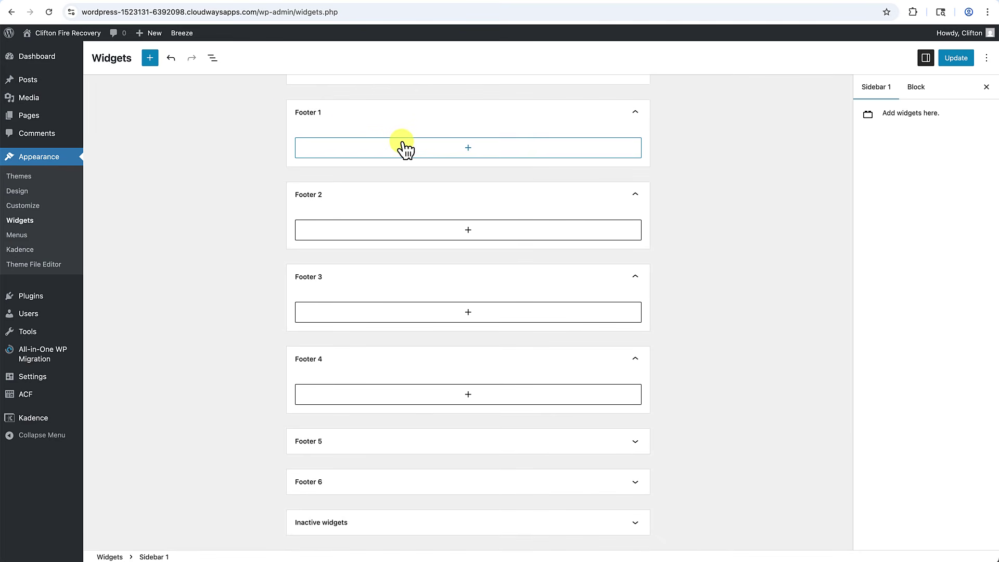
Add a Text (Adv) heading 'Contact' to Footer 1.
left_click(469, 152)
left_click(419, 221)
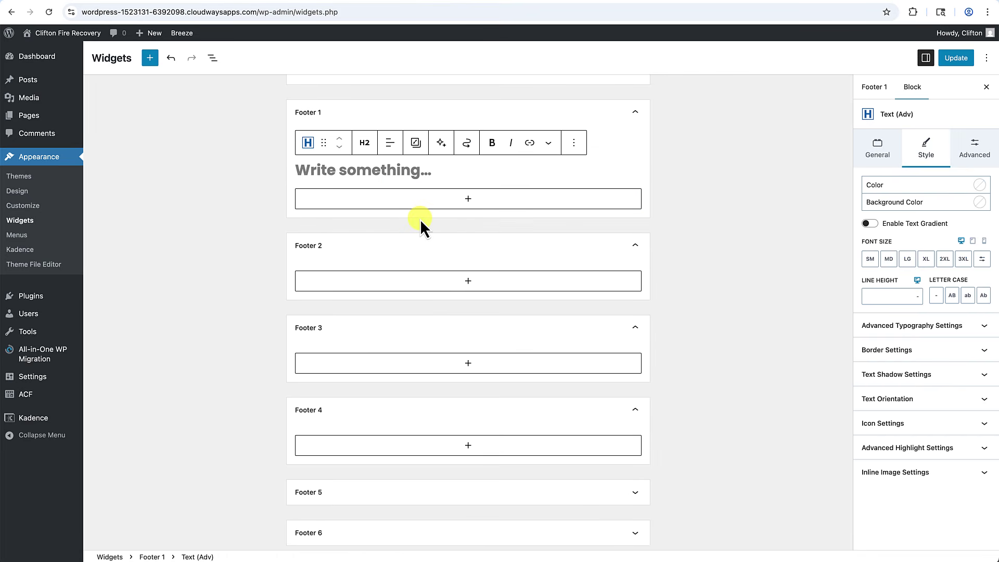
type("Conta")
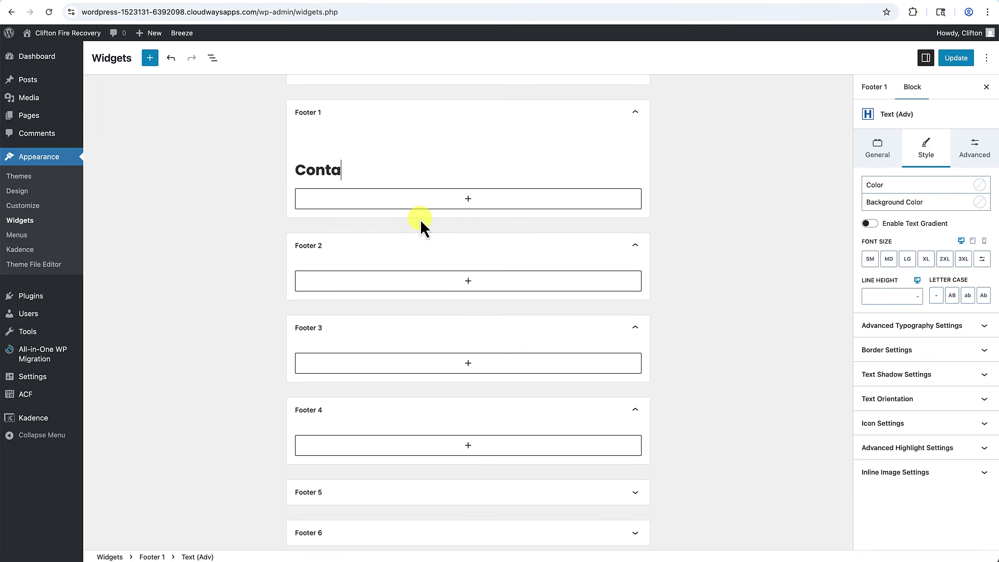
type("ct")
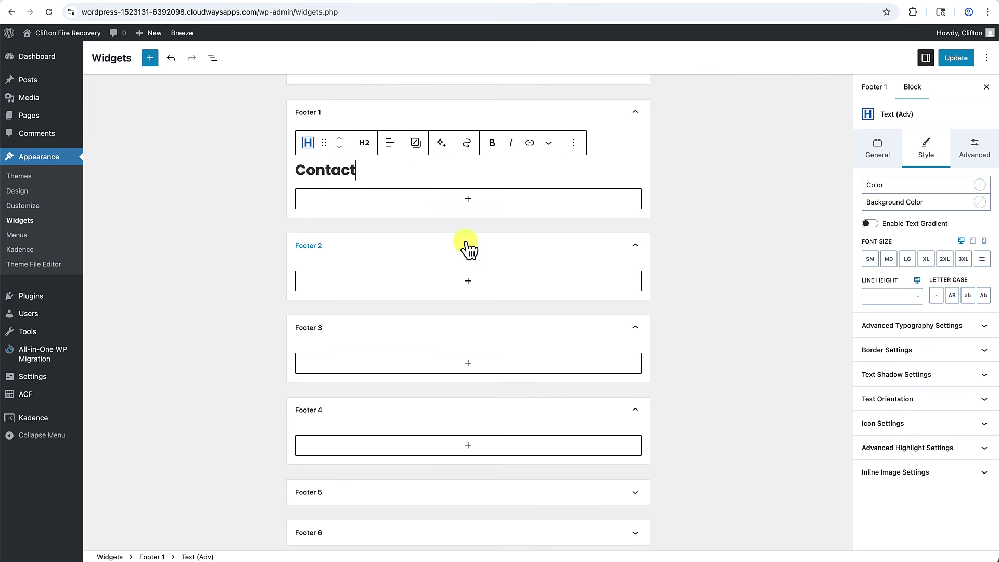
Add an Icon List below it with a phone number, a street address and 'Open 24 hours a day'.
key("Return")
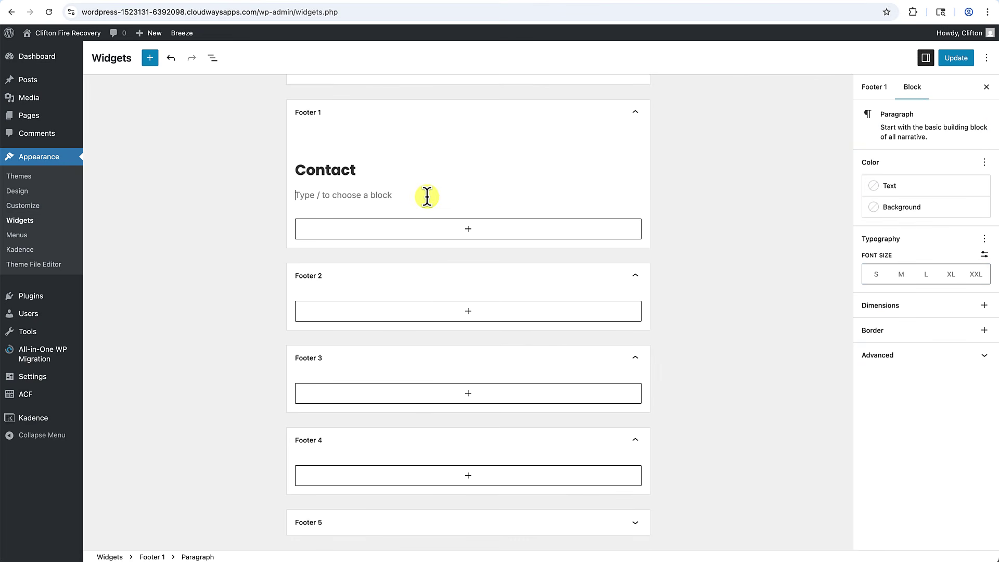
type("/i")
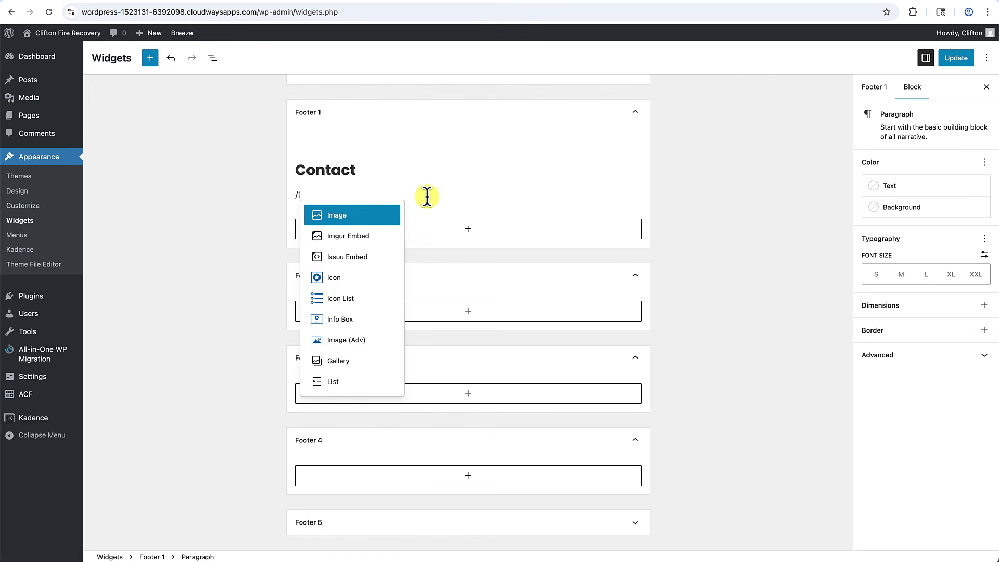
type("con")
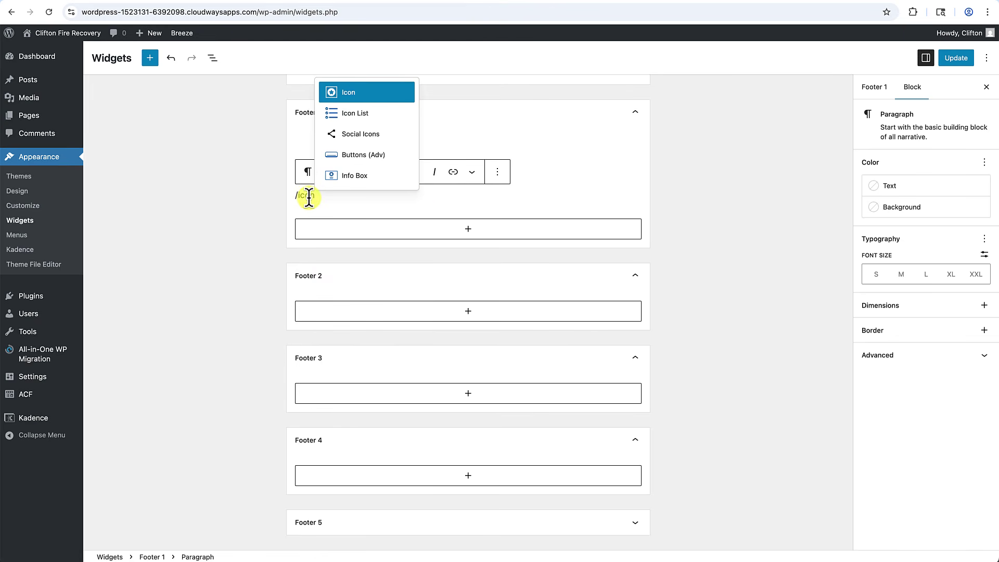
left_click(354, 115)
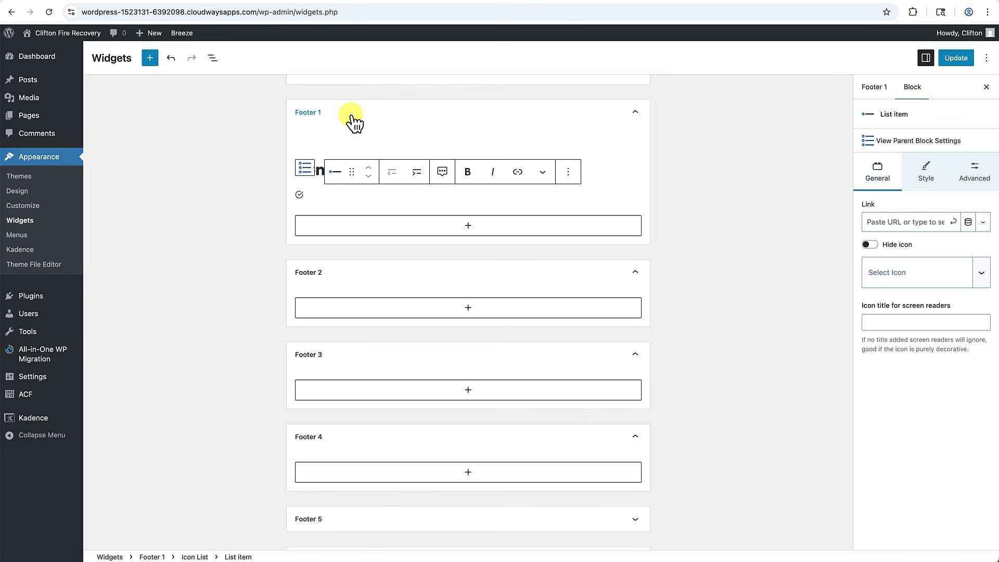
type("(999)")
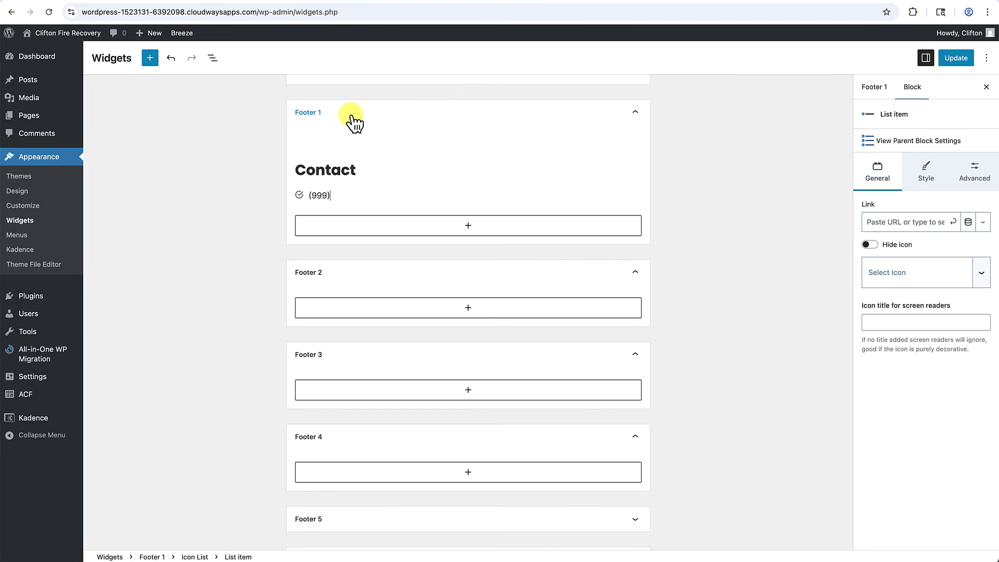
type(" 999-9999")
key("Return")
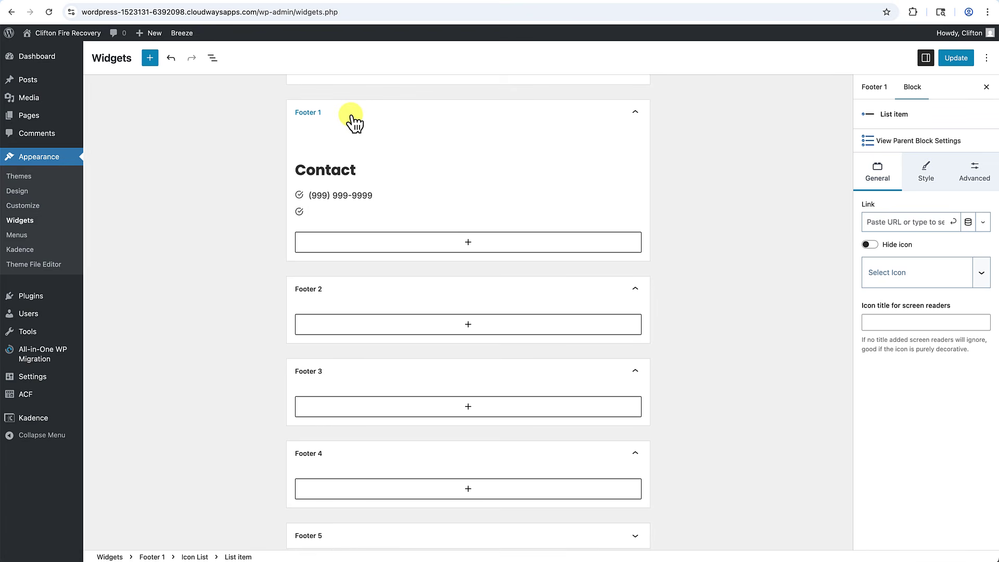
type("123 Any Street, Sacramento")
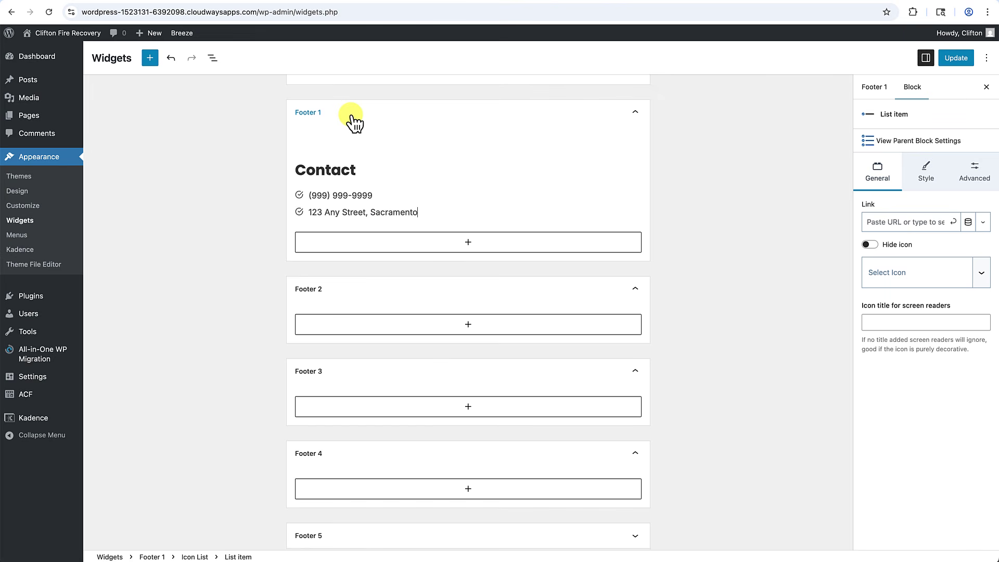
type(", CA 99999")
key("Return")
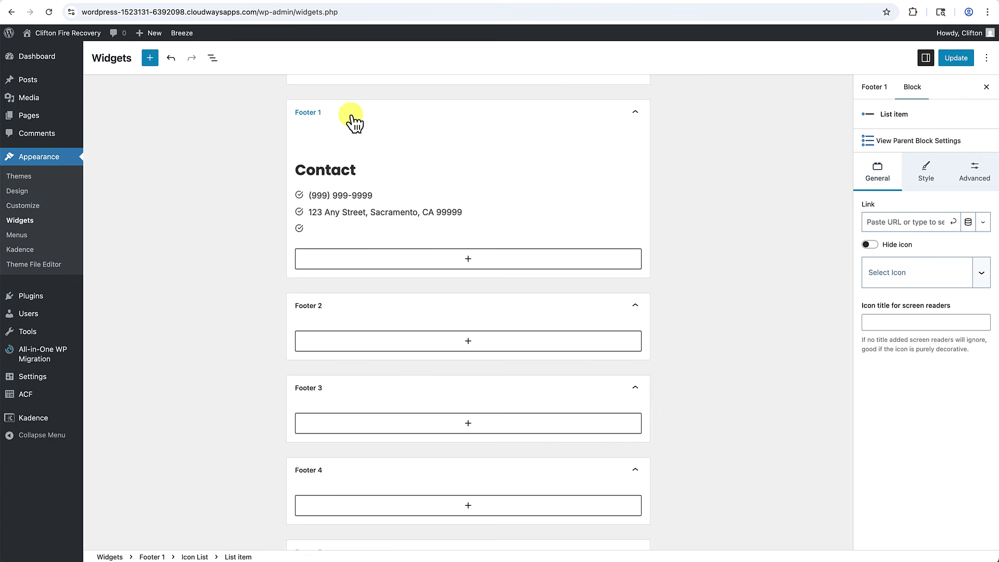
type("Open 24 hours a day")
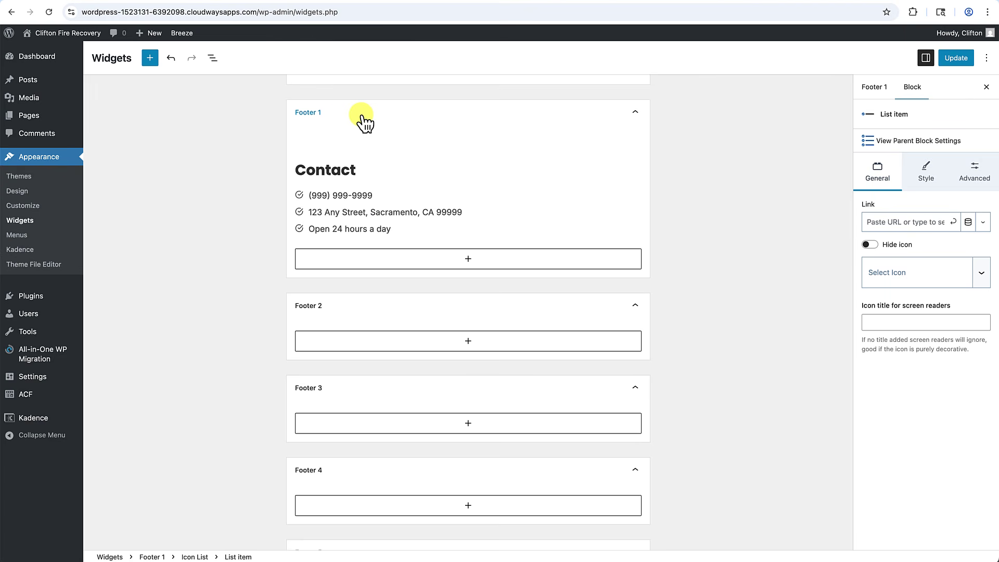
Give the phone number line a phone handset icon.
left_click(316, 228)
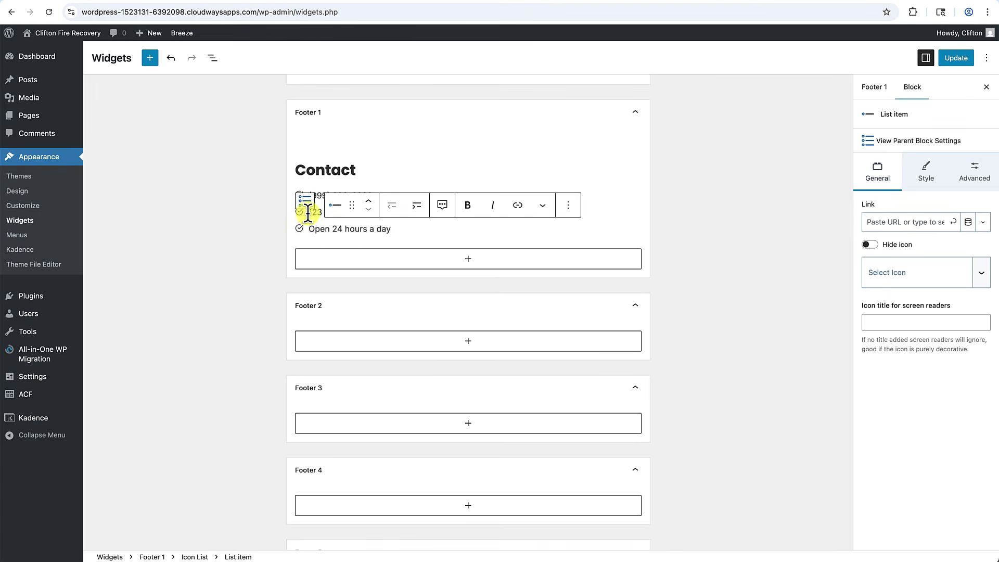
left_click(276, 227)
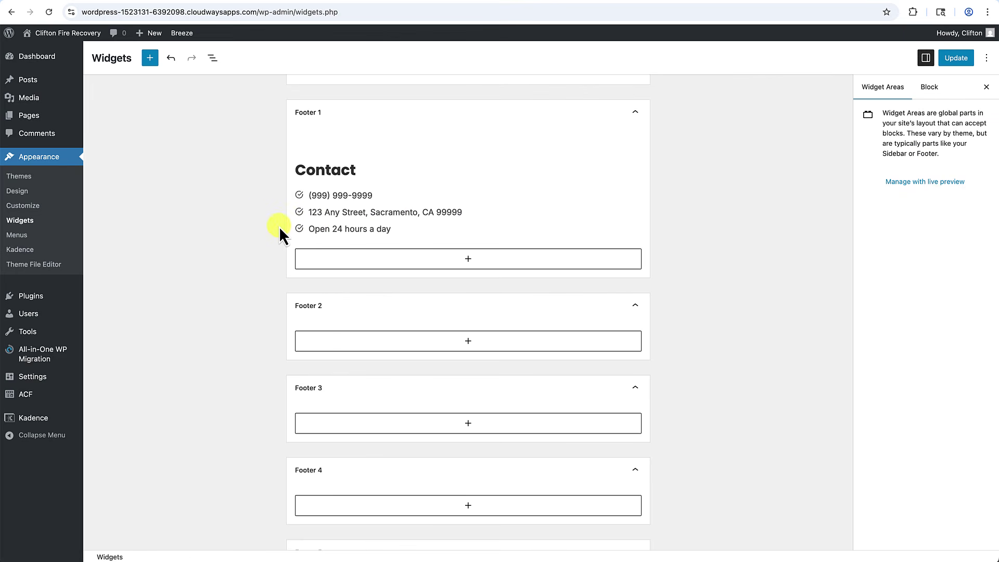
left_click(326, 197)
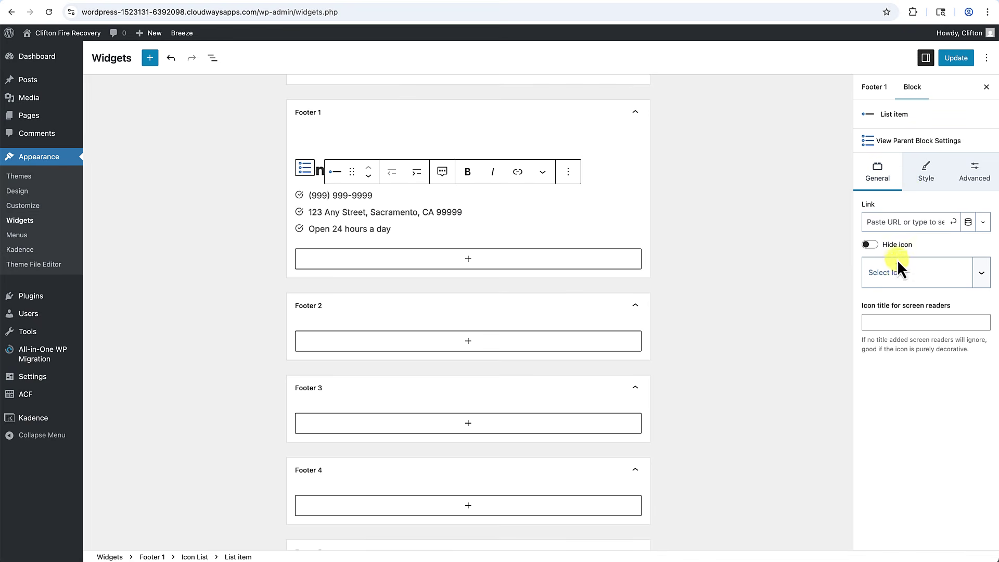
left_click(906, 279)
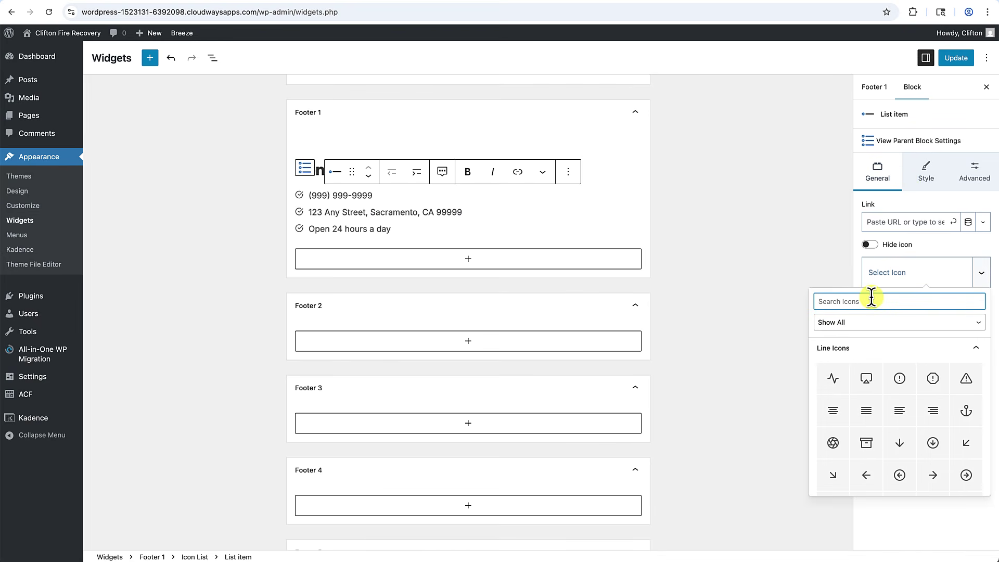
type("phone")
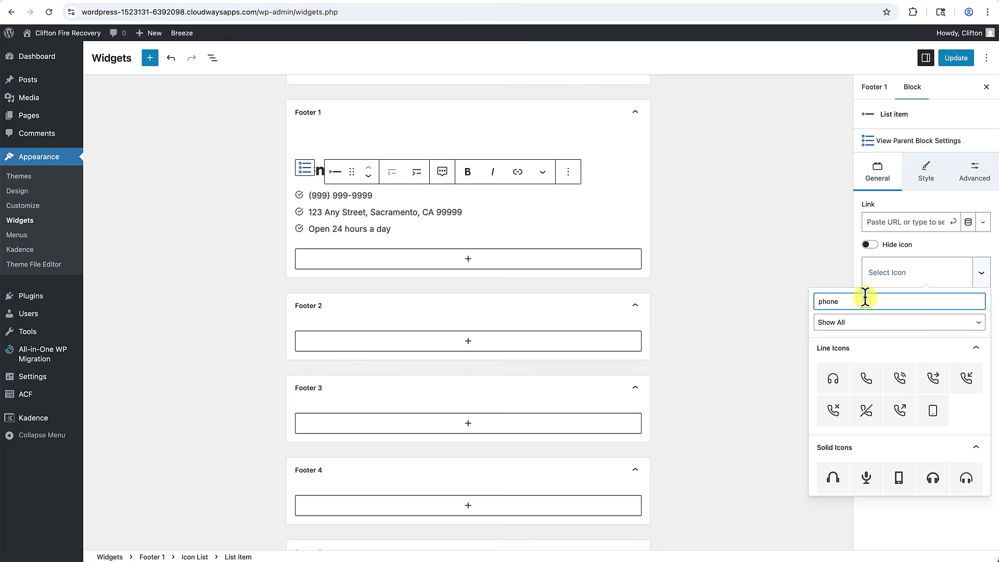
left_click(869, 381)
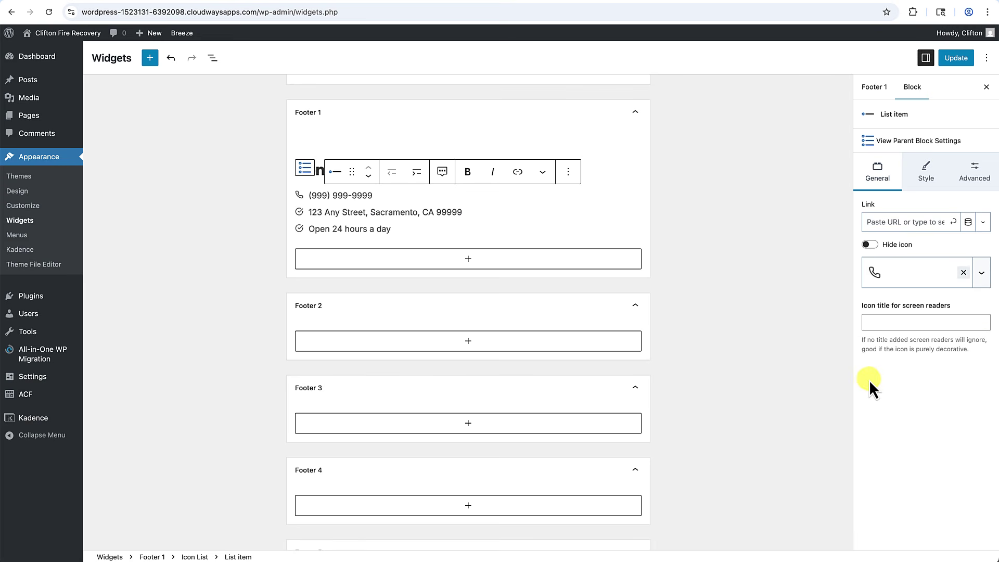
Give the address line a map-marker icon and the hours line a clock icon.
left_click(370, 212)
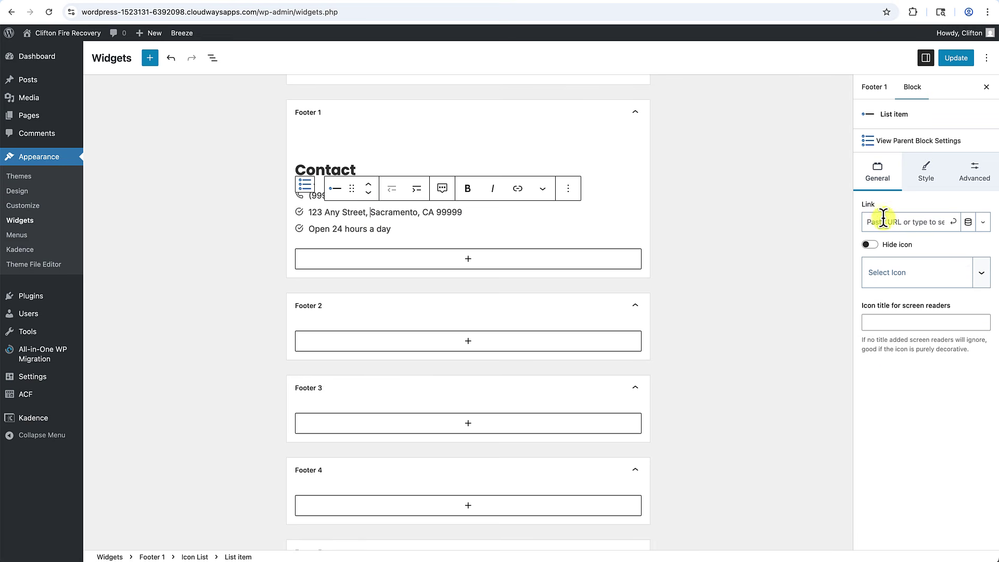
left_click(900, 274)
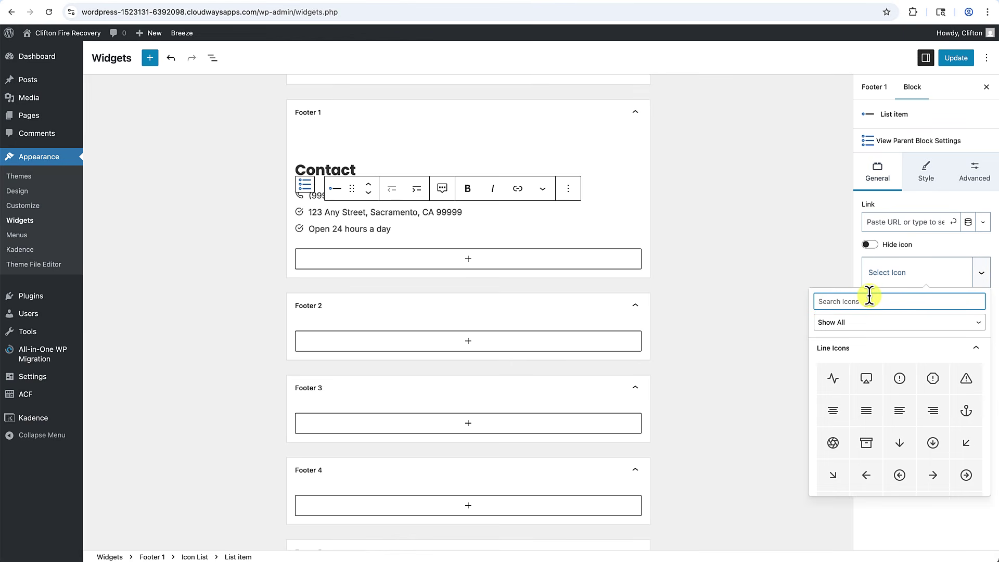
type("marke")
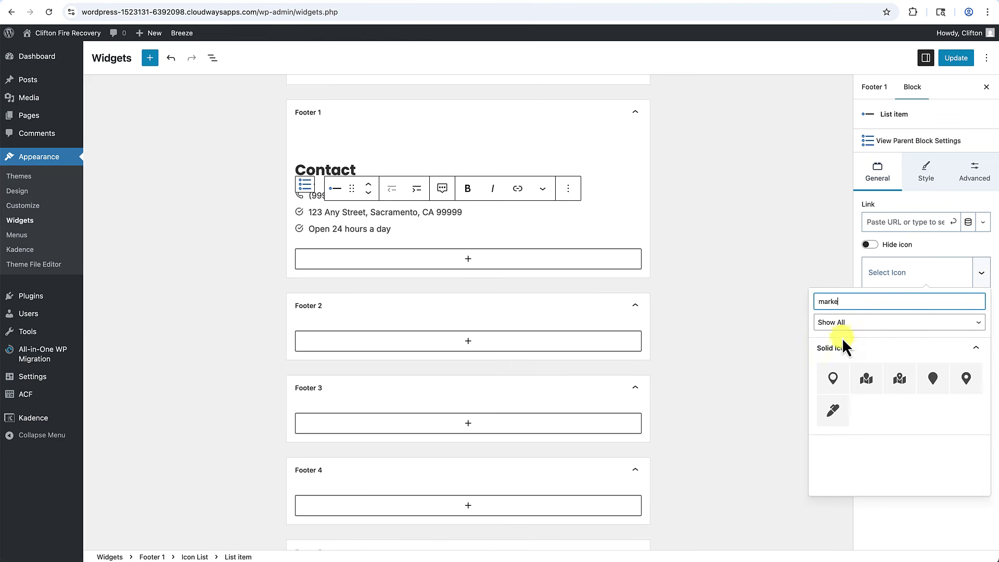
left_click(833, 378)
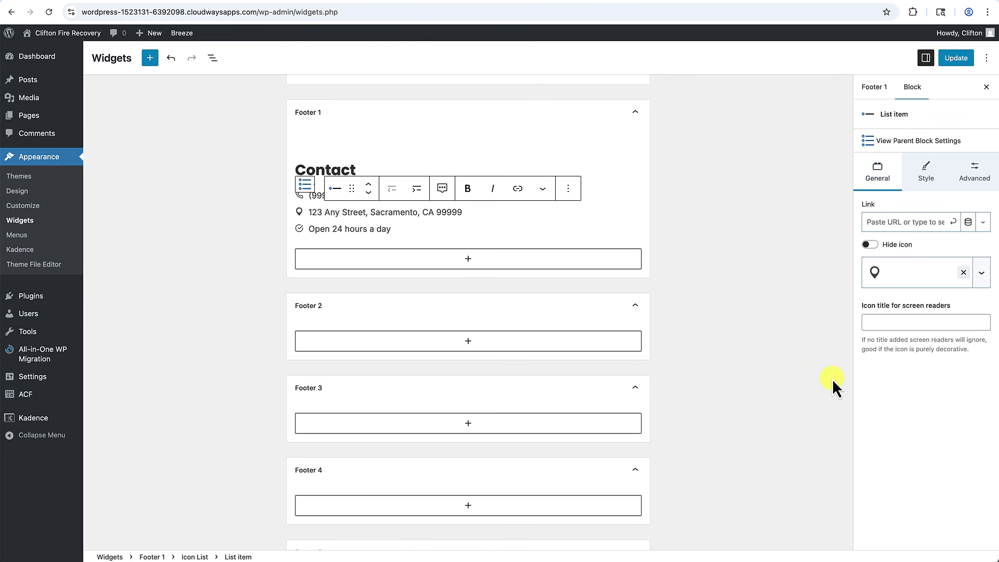
left_click(371, 229)
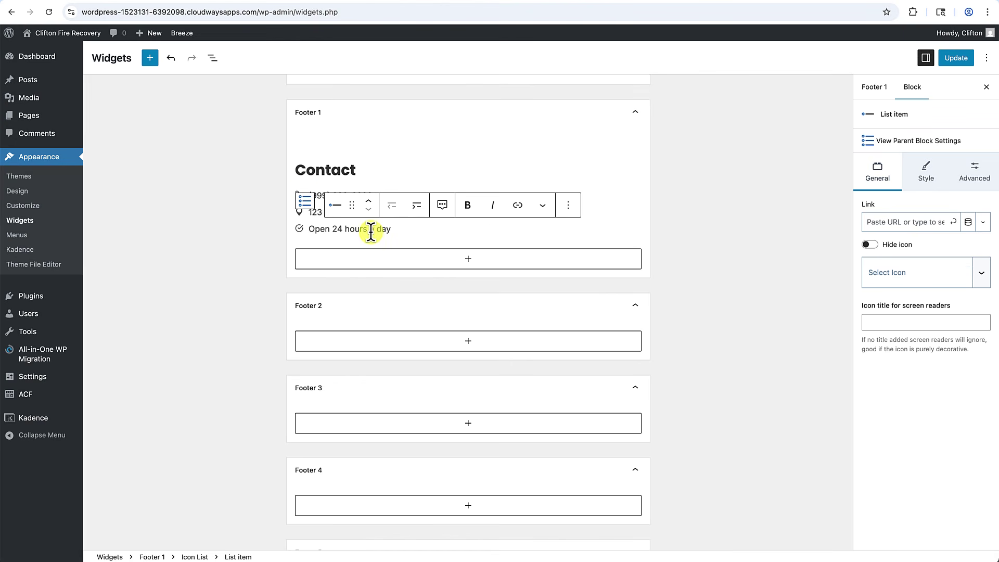
left_click(892, 277)
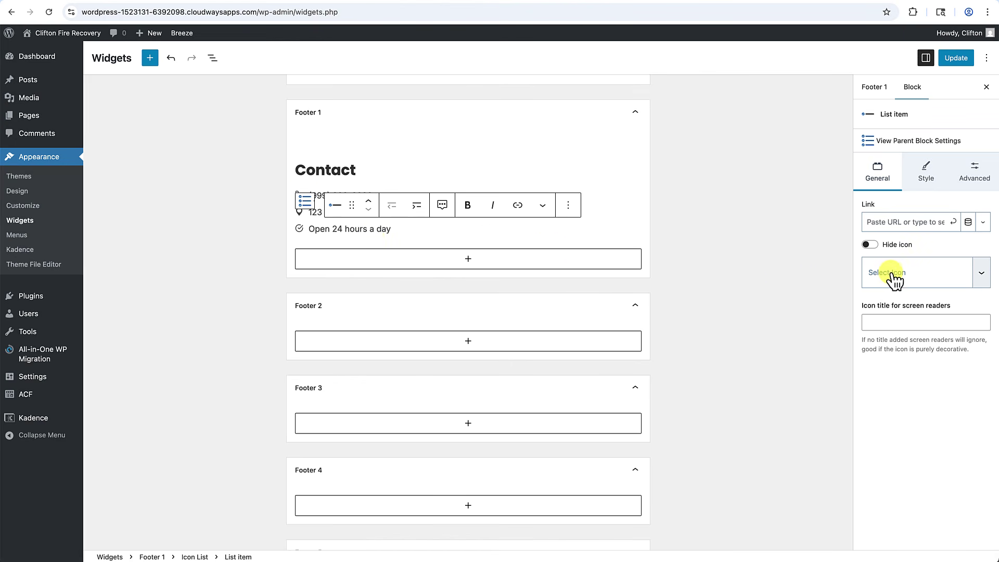
type("clock")
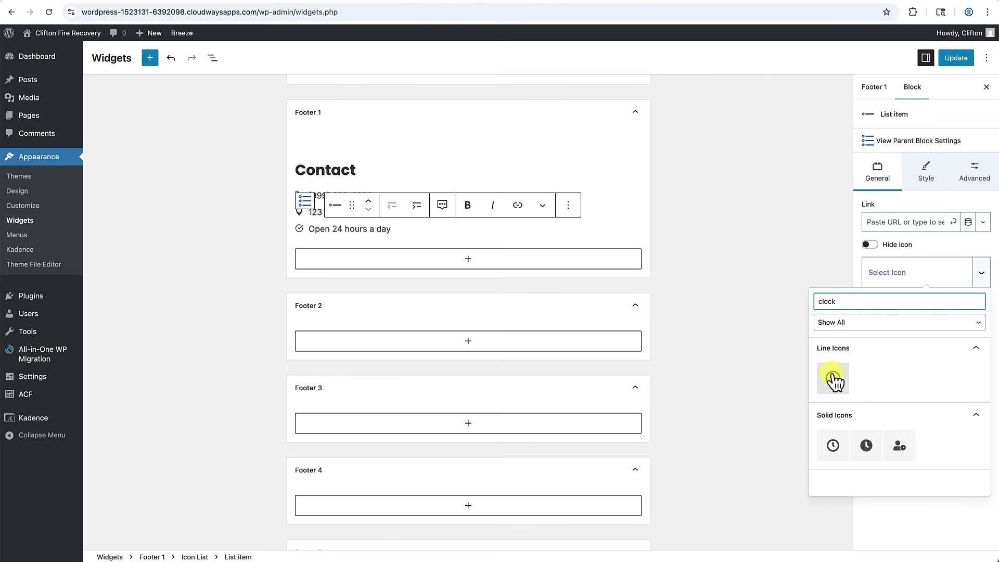
left_click(833, 446)
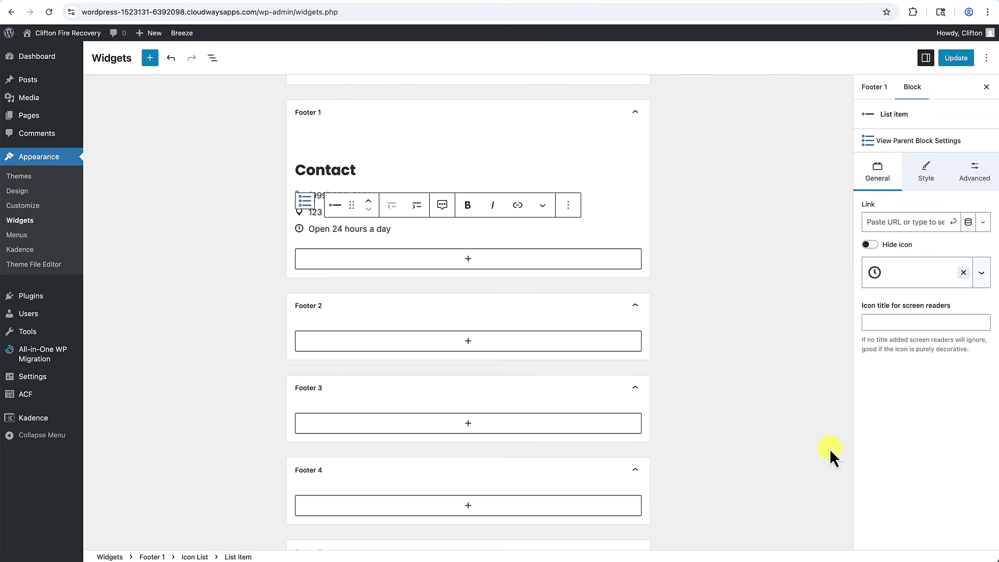
left_click(723, 245)
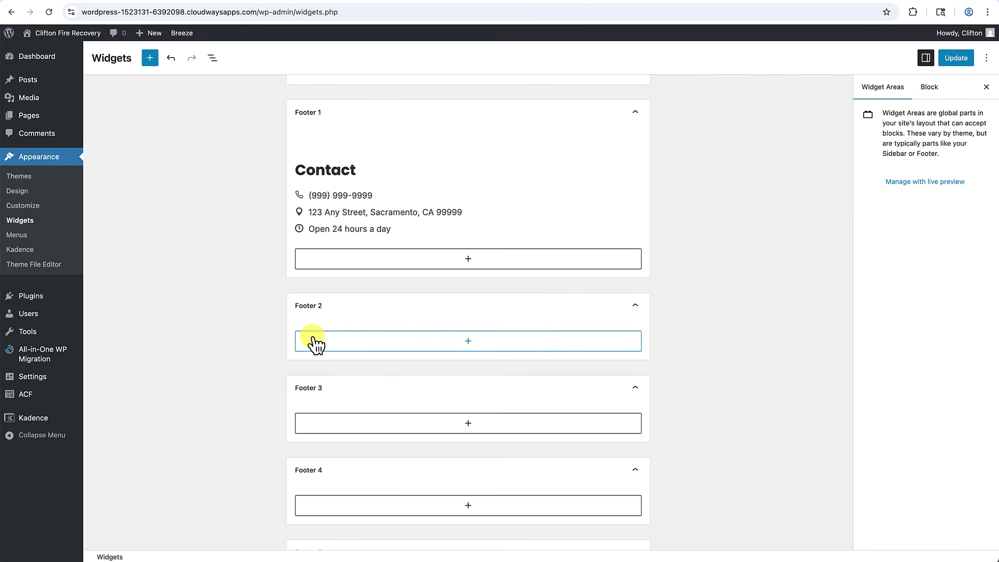
Add a Text (Adv) heading 'Quick Links' to Footer 2.
scroll(315, 344, "down", 2)
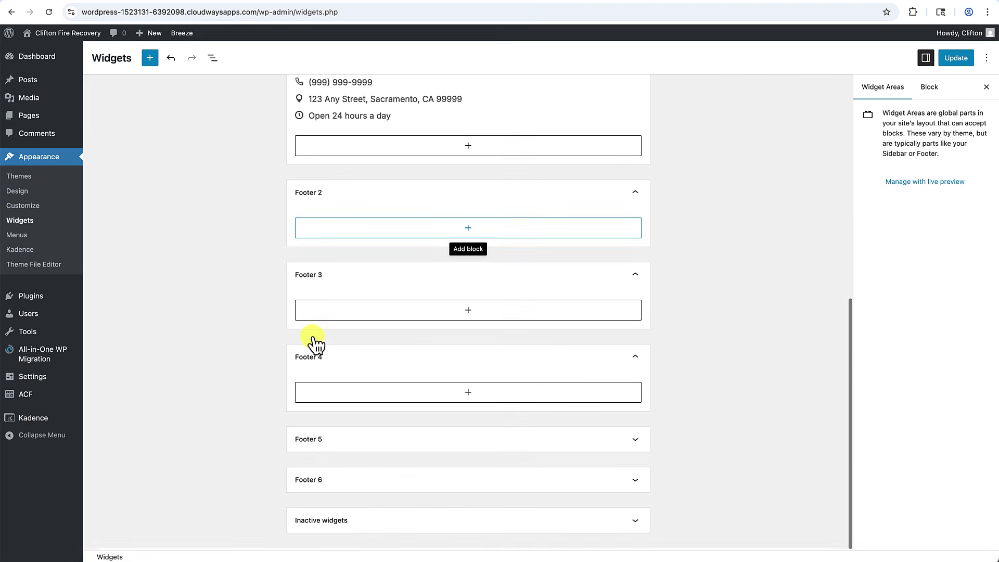
left_click(470, 235)
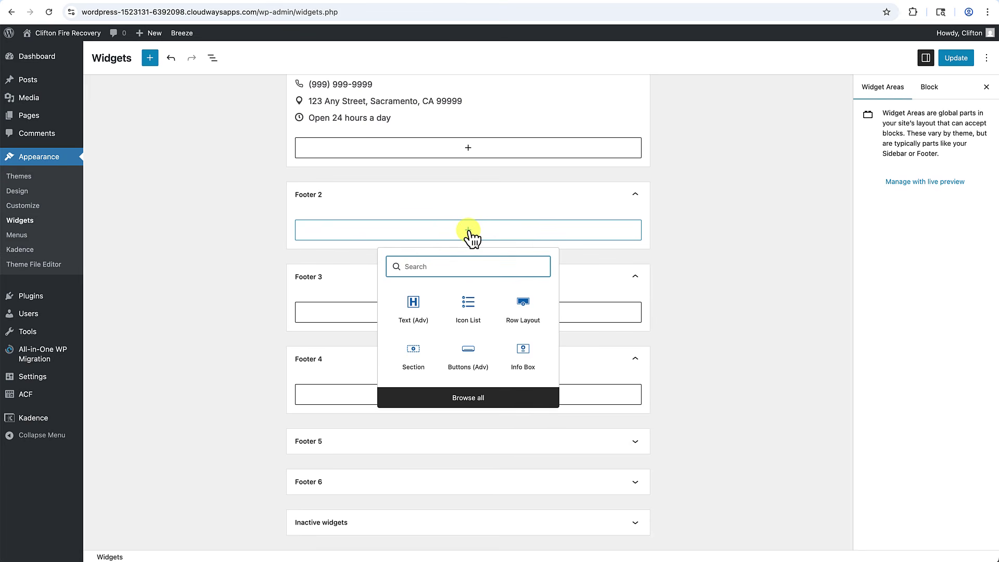
left_click(415, 306)
type("Q")
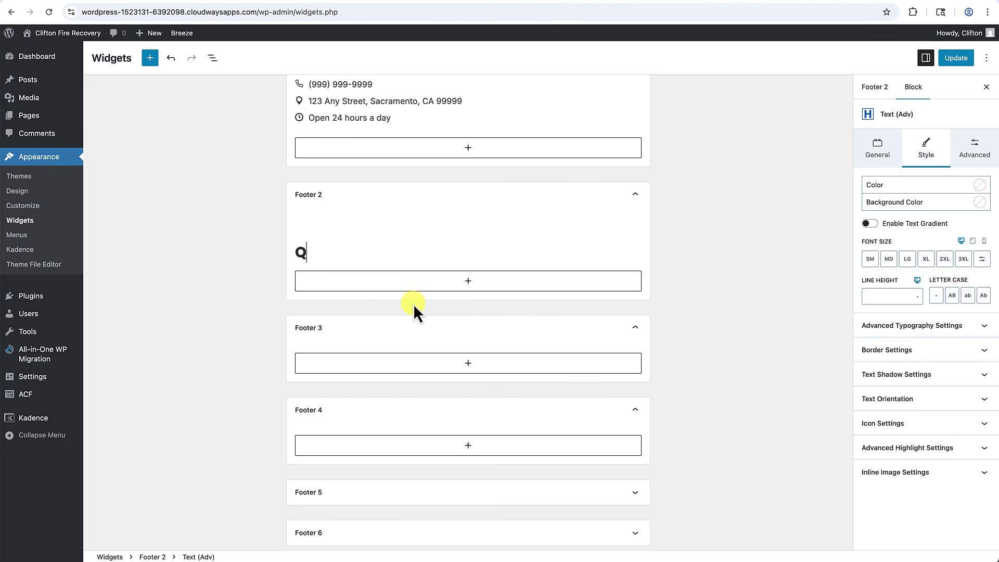
type("uickLinks")
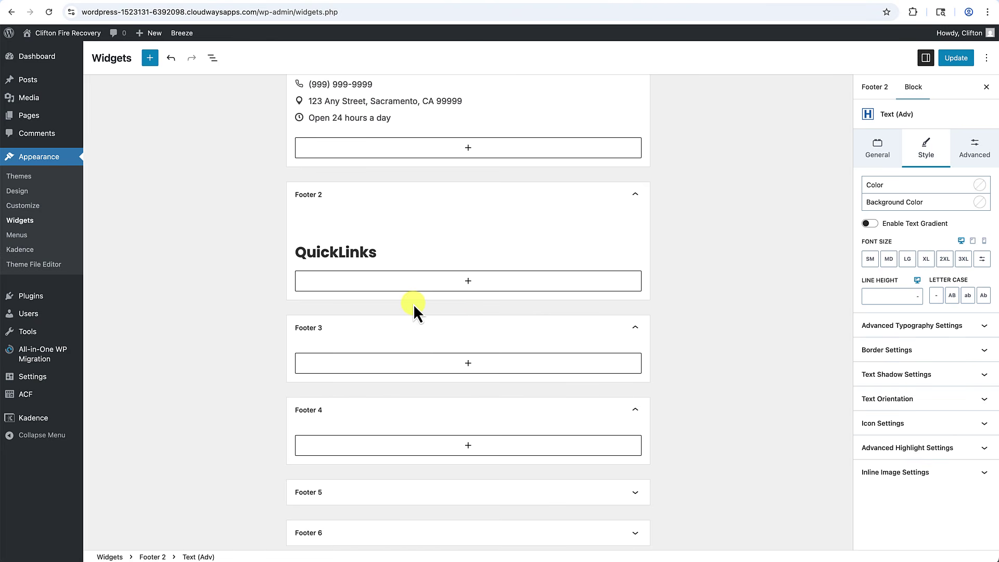
left_click(337, 254)
left_click(468, 285)
left_click(441, 261)
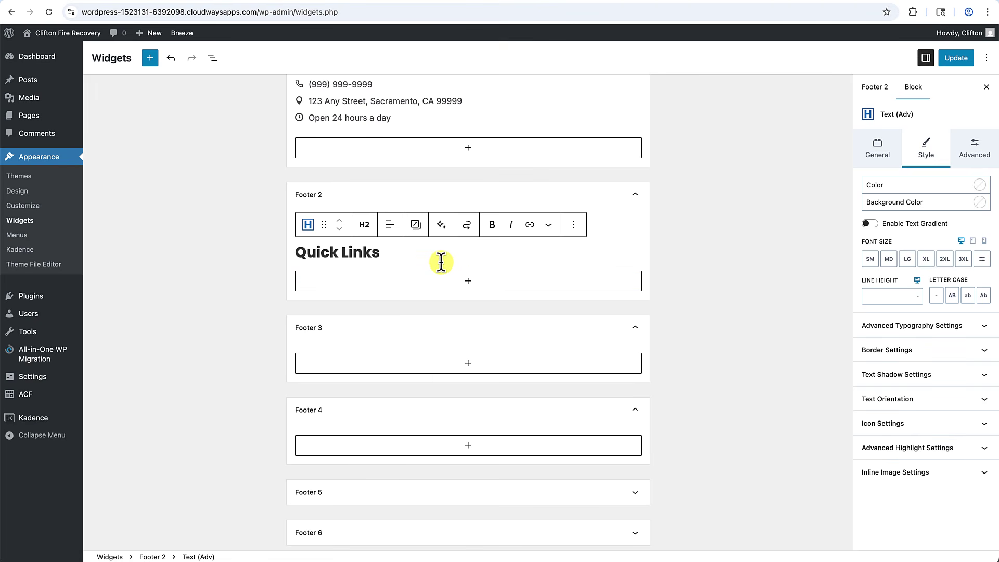
Add an Icon List below it with the items Services, Reviews and FAQ.
key("Return")
type("icon")
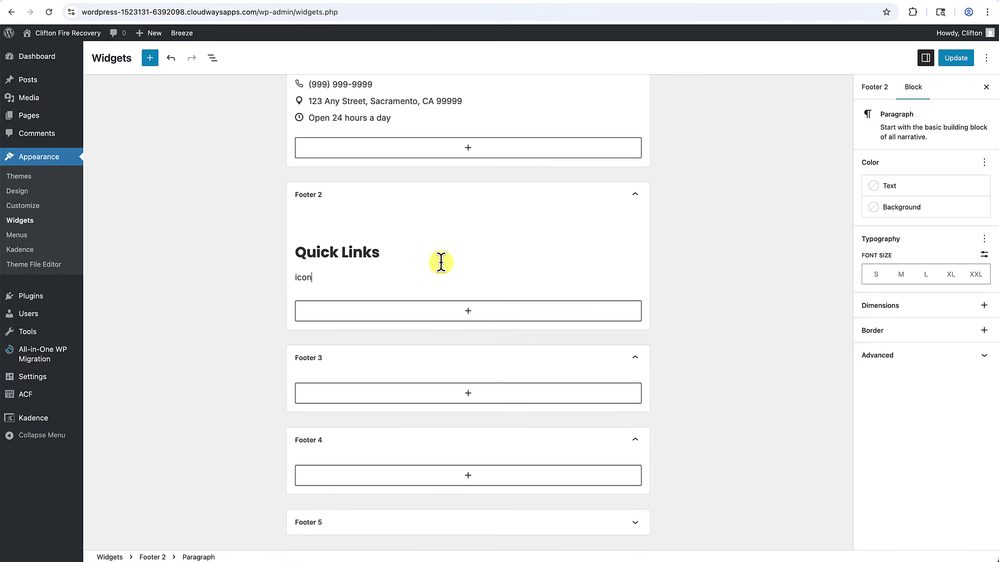
key("BackSpace")
type("/icon")
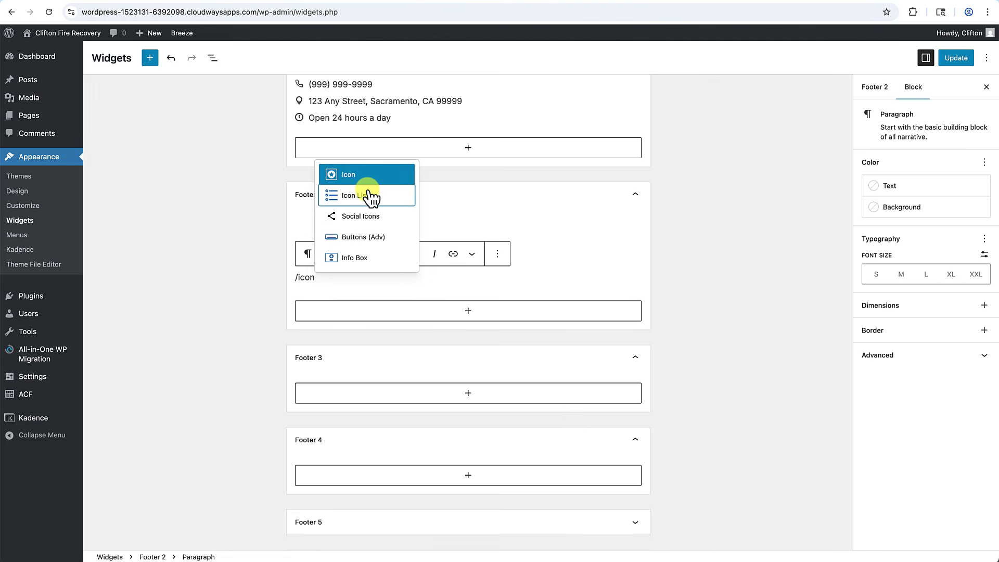
left_click(371, 197)
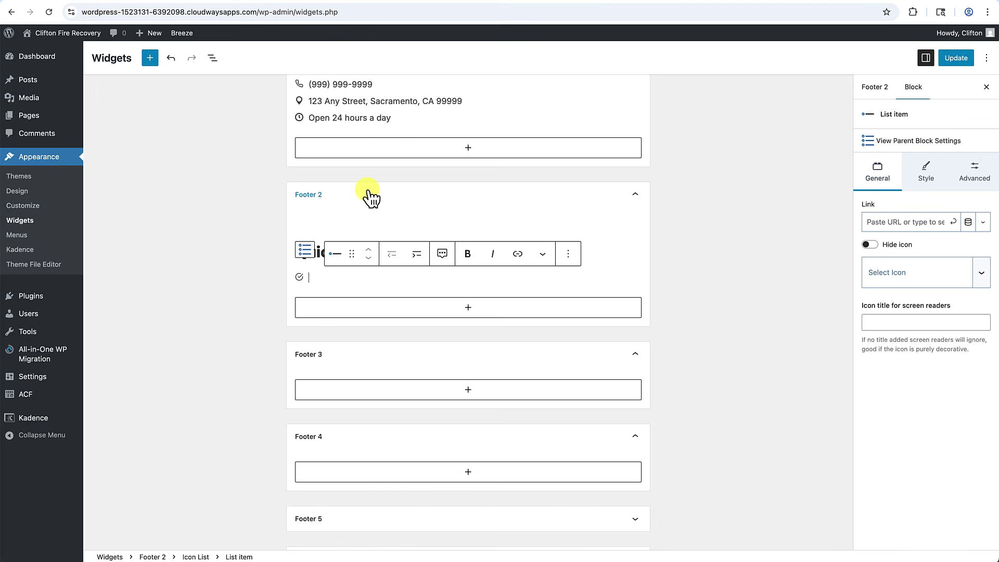
type("S")
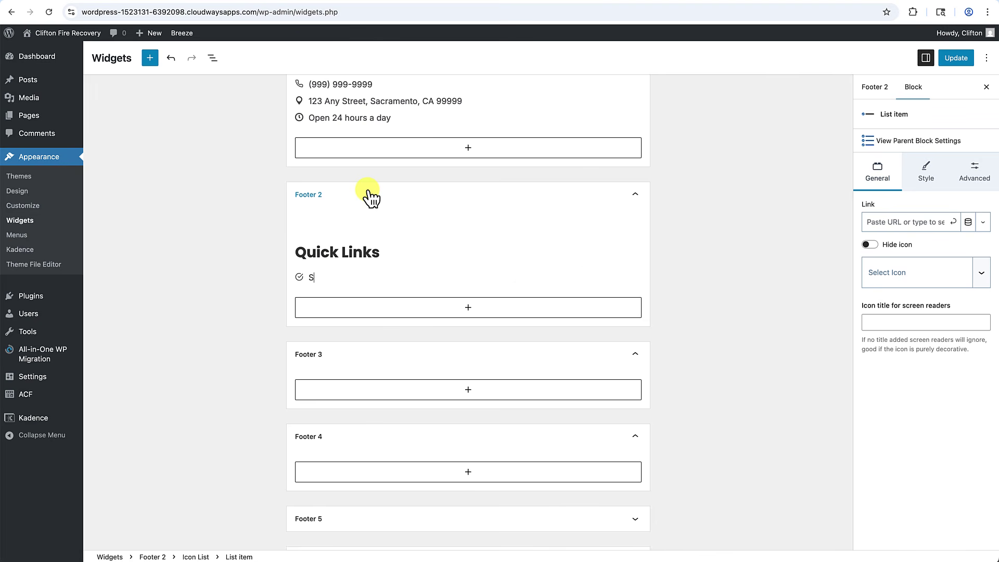
type("ervices")
key("Return")
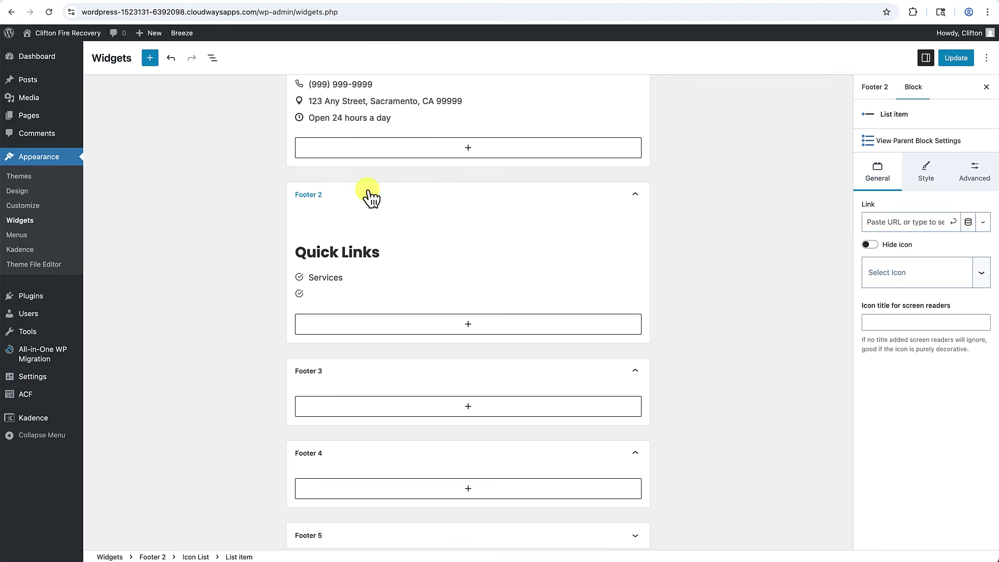
type("Reviews")
key("Return")
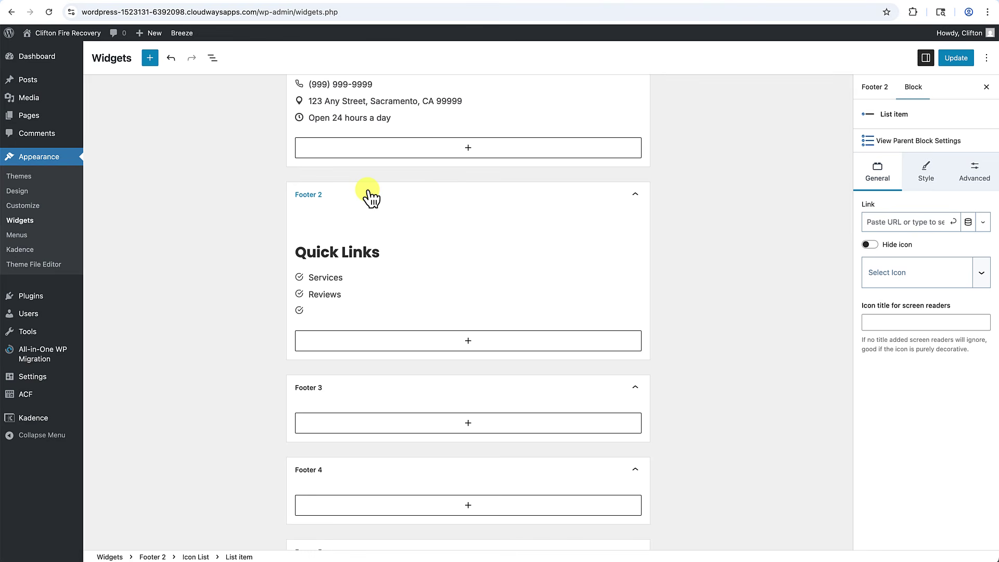
type("FAQs")
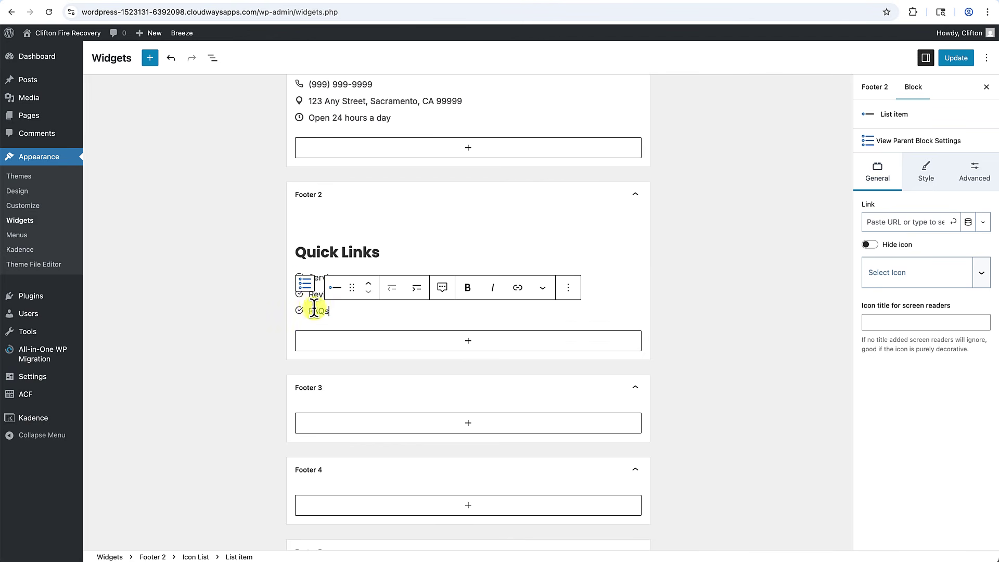
Change the Quick Links list icon to a right-pointing caret.
left_click(305, 286)
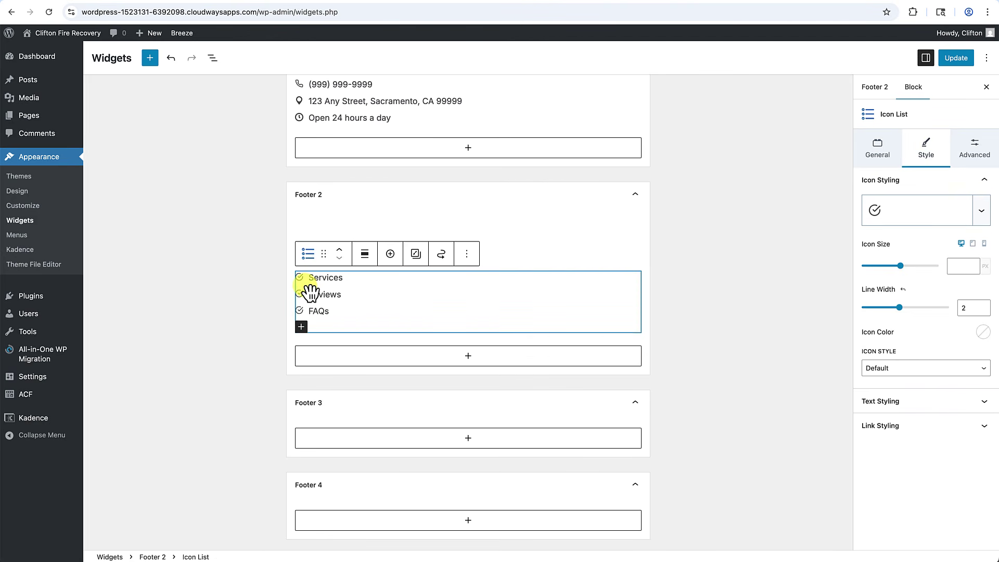
left_click(906, 213)
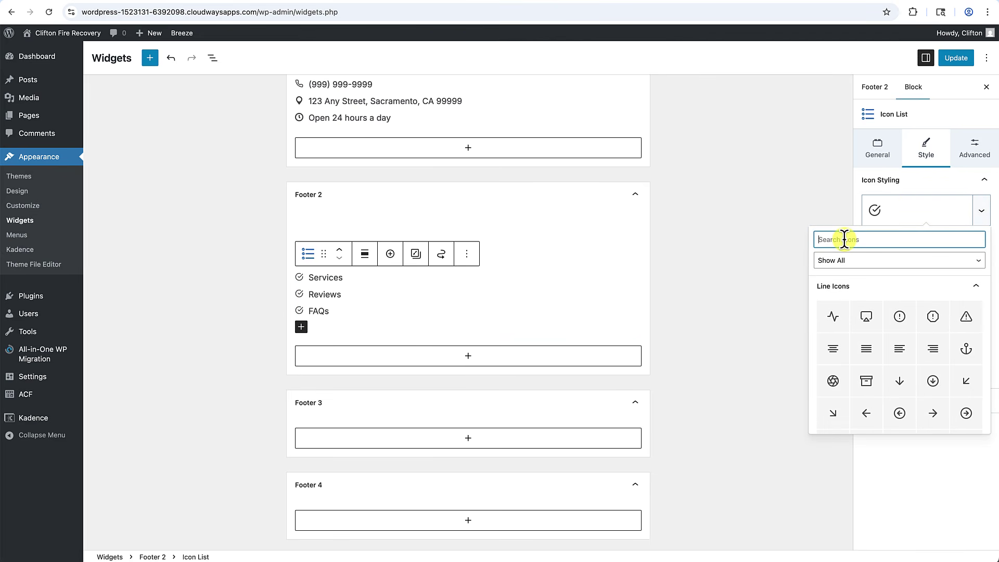
type("caret")
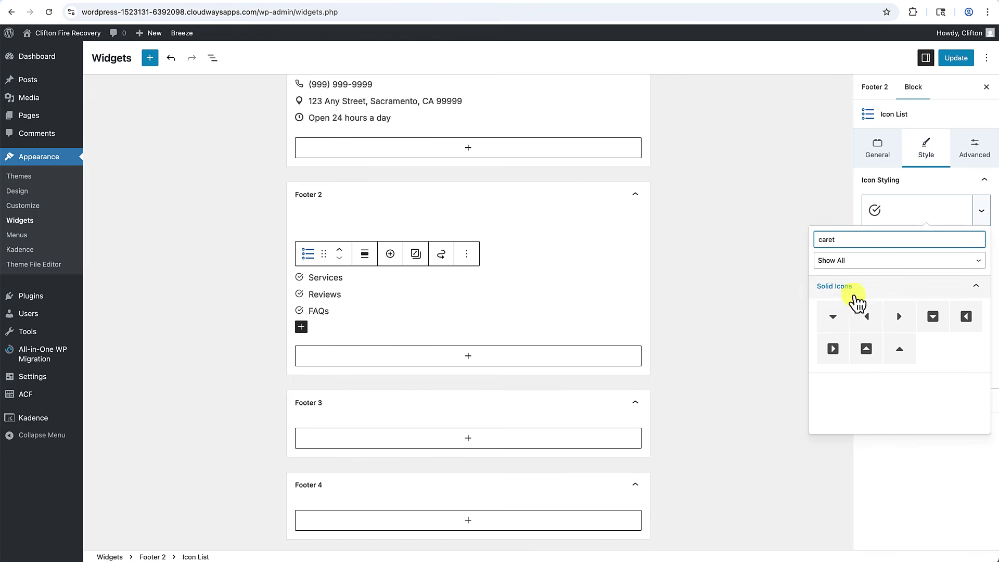
left_click(899, 319)
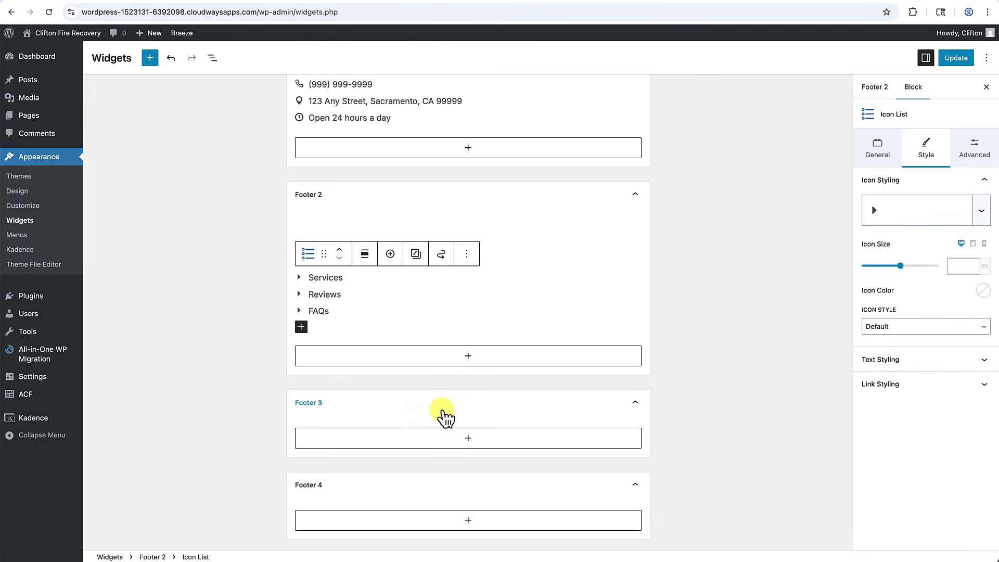
scroll(521, 373, "up", 2)
scroll(520, 373, "down", 5)
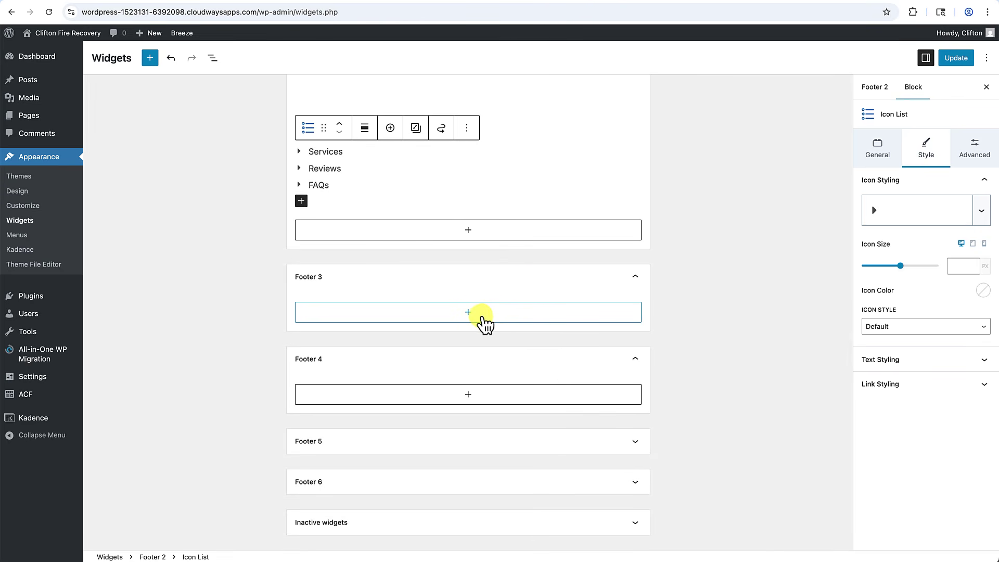
Add a Text (Adv) heading 'Services' to Footer 3.
left_click(483, 317)
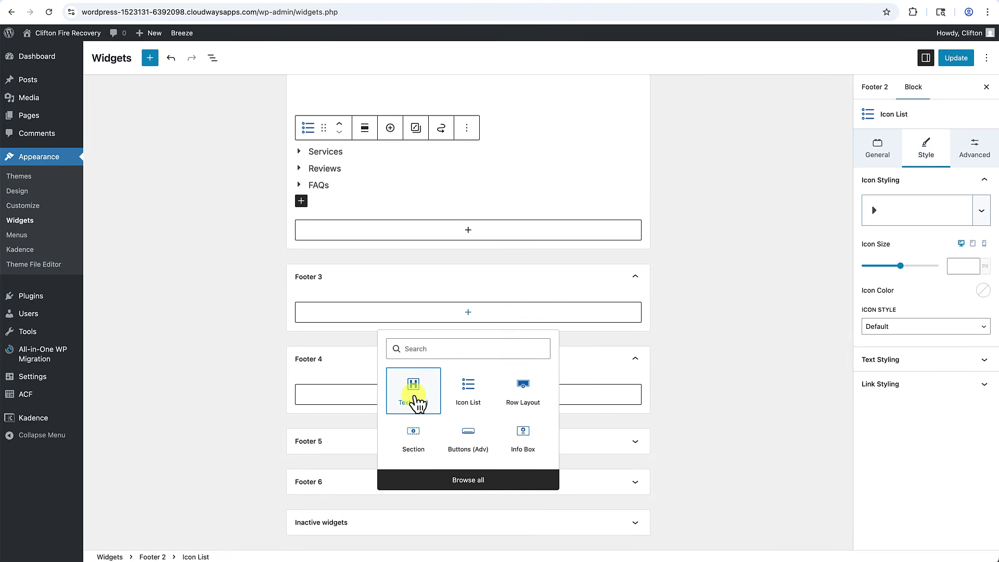
left_click(414, 395)
type("Services")
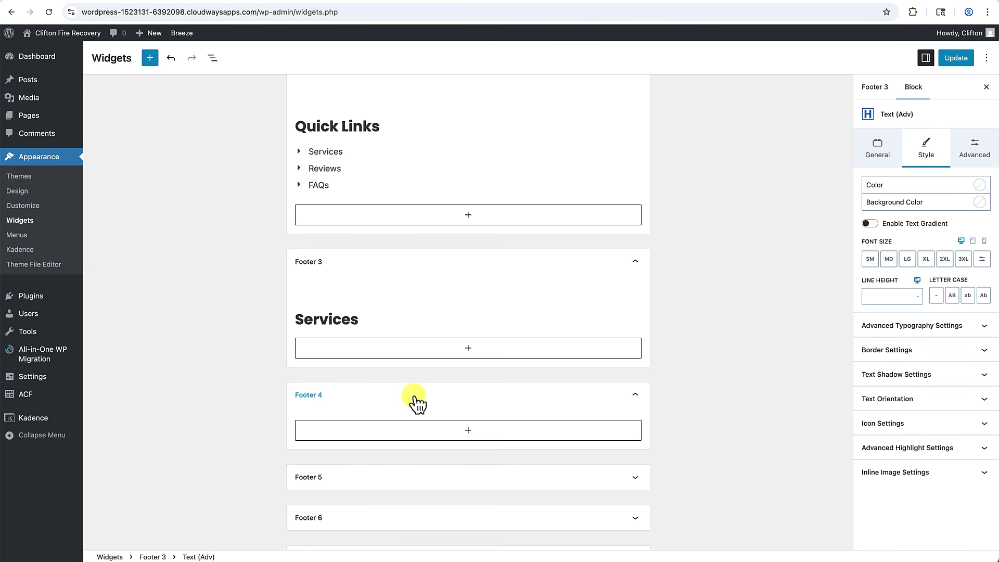
Add an Icon List under it and paste in the six service names, Emergency Response to Board-Up Services.
left_click(445, 345)
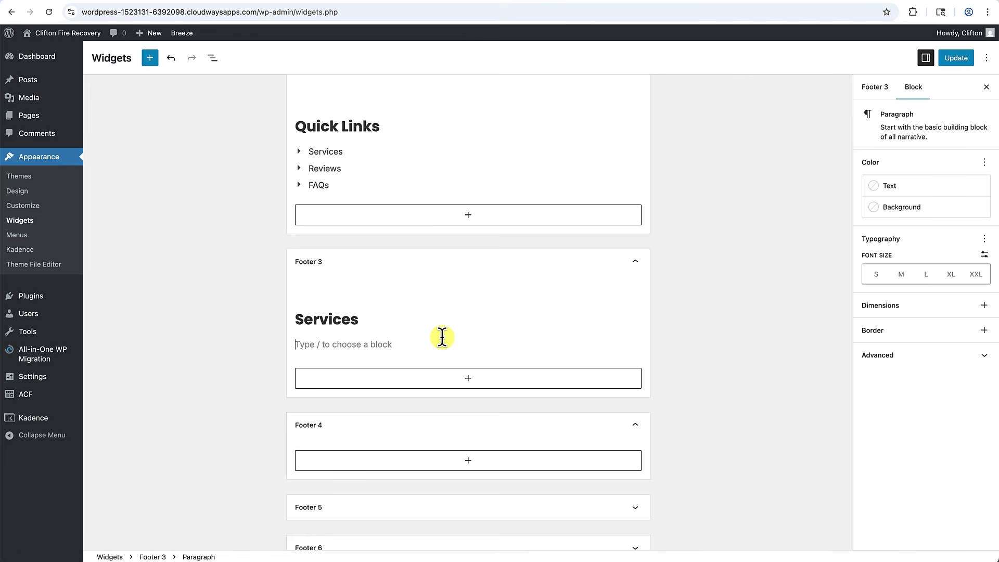
type("/icon")
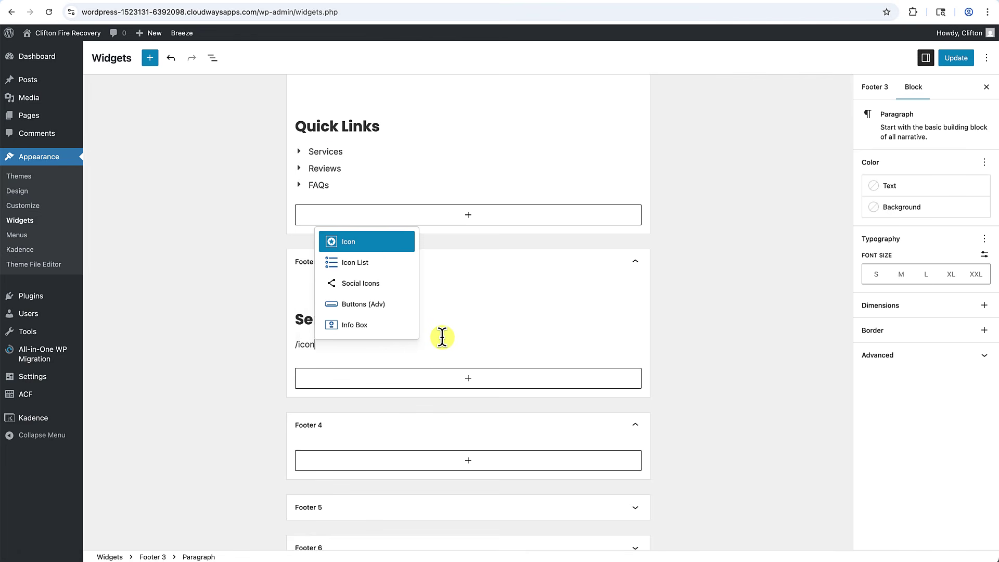
left_click(357, 266)
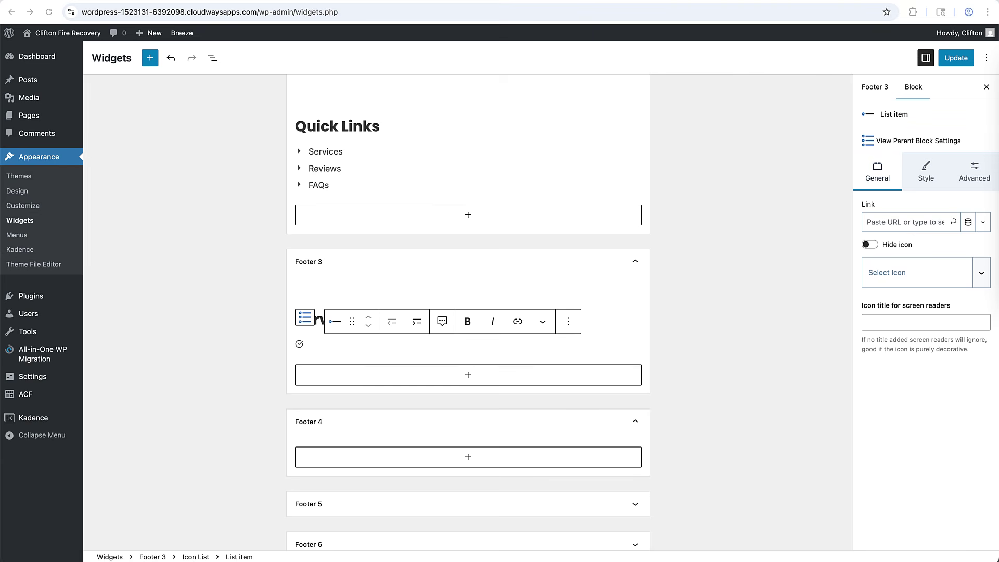
type("Emergency Response Fire & Smoke Restoration Soot & Odor Removal Water Damage Commercial Restoration Board-Up Services")
left_click(614, 279)
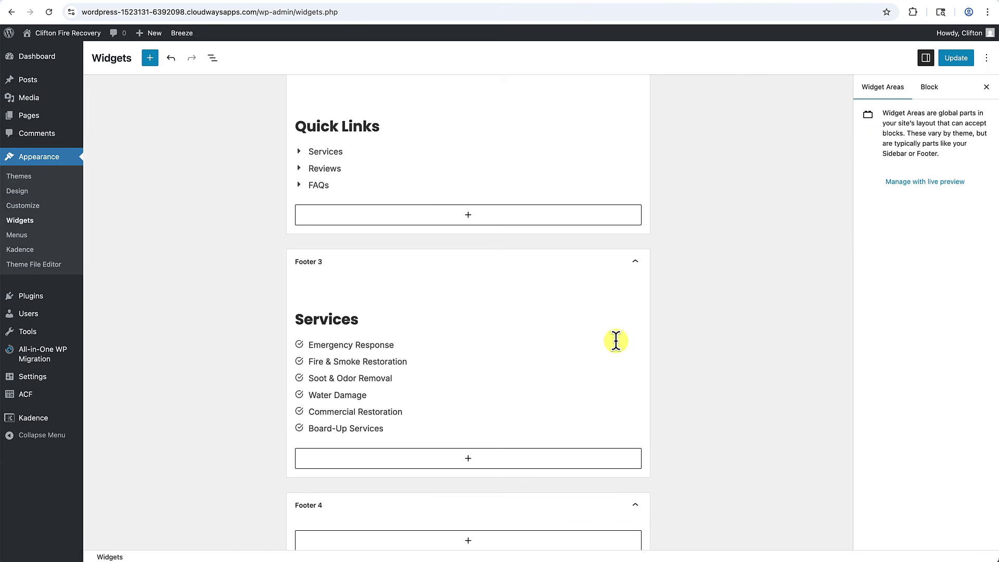
scroll(615, 339, "up", 5)
scroll(615, 339, "down", 5)
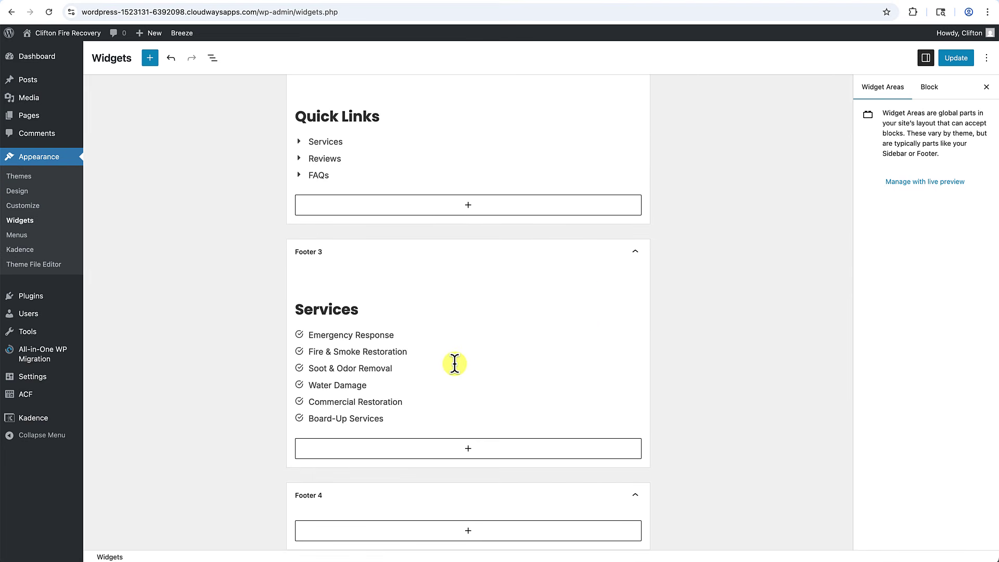
scroll(455, 365, "up", 6)
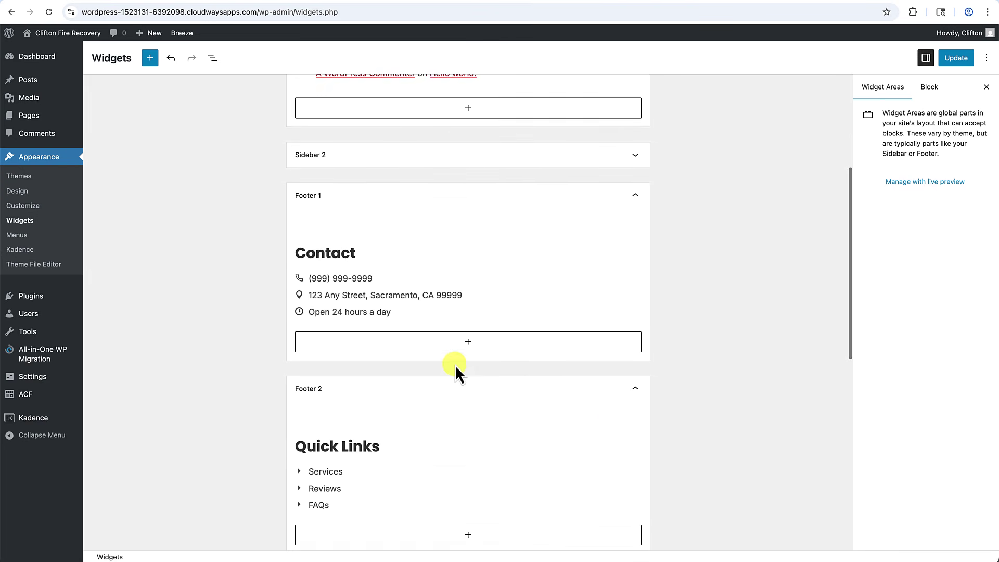
scroll(455, 364, "down", 5)
scroll(455, 364, "down", 4)
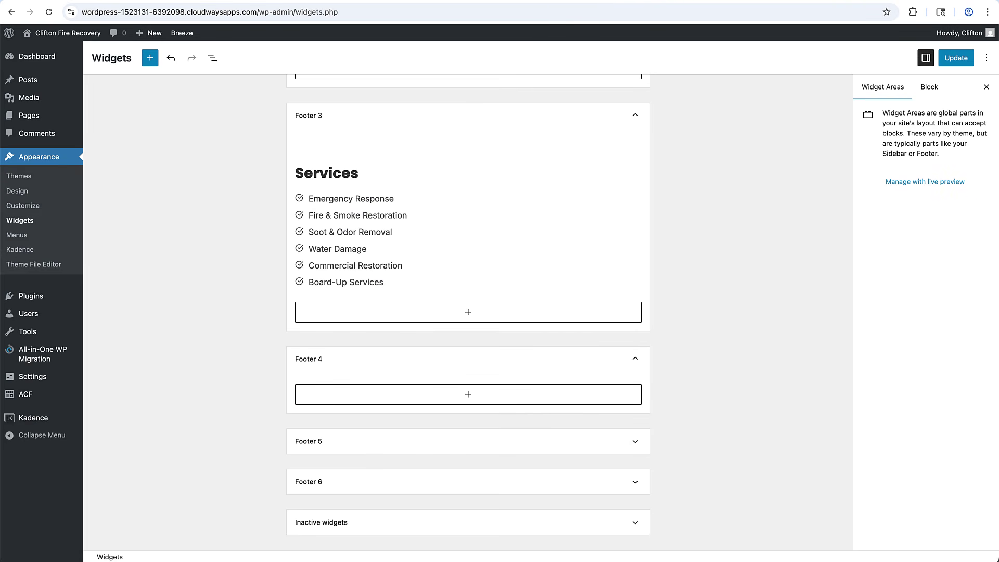
Add an Image (Adv) block to Footer 4 and upload CFR-logo-light.png.
left_click(469, 395)
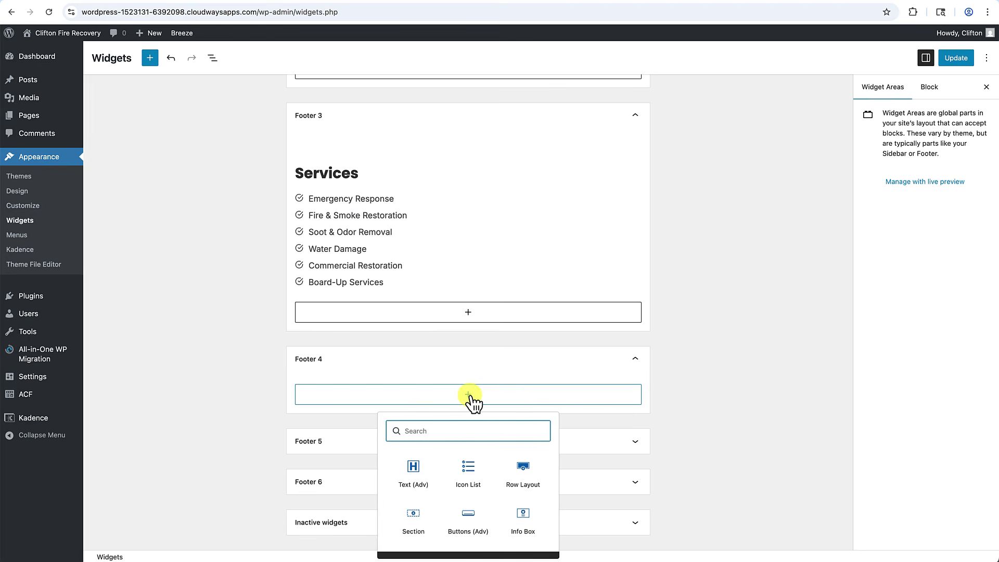
type("image")
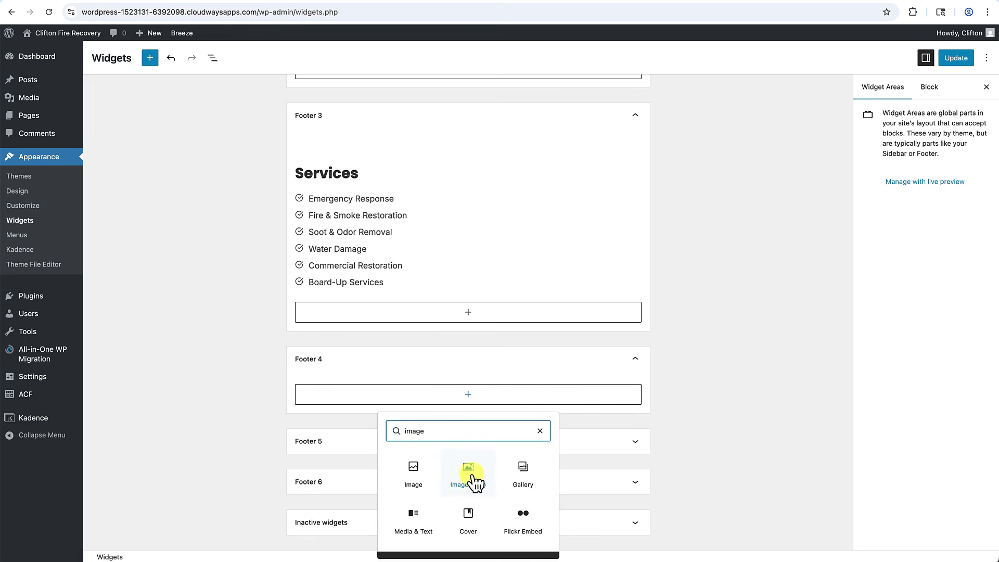
left_click(472, 475)
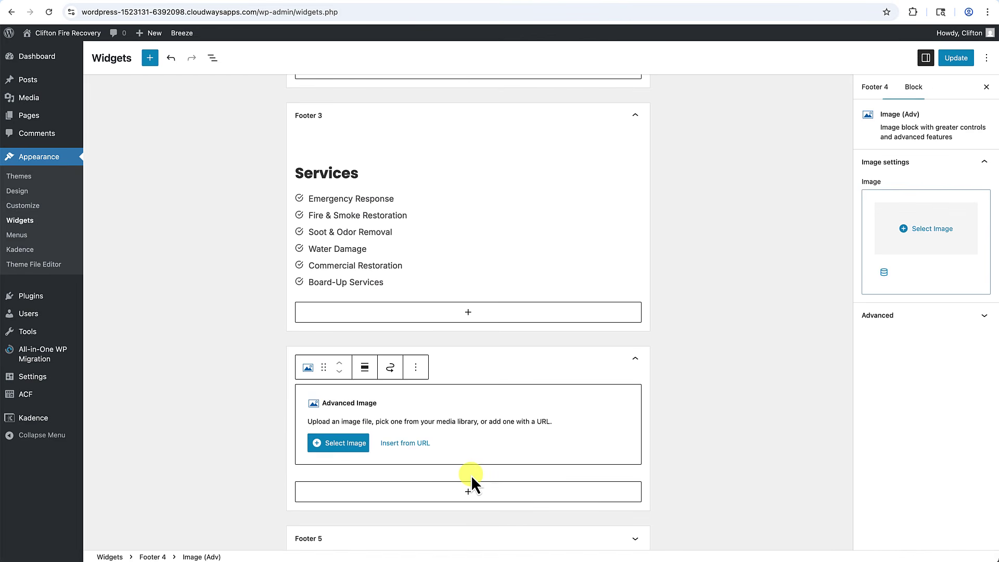
left_click(343, 445)
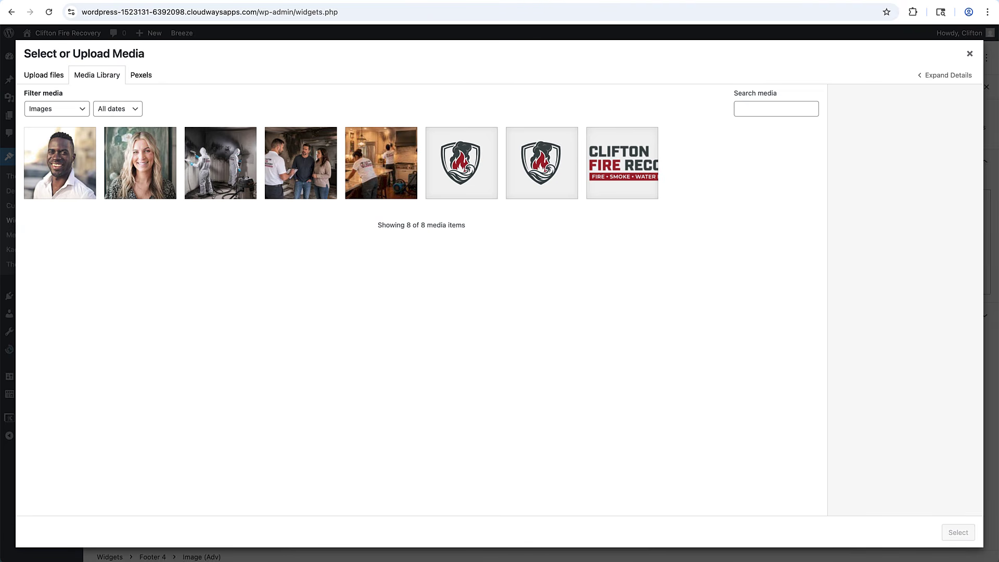
left_click_drag(989, 458, 642, 415)
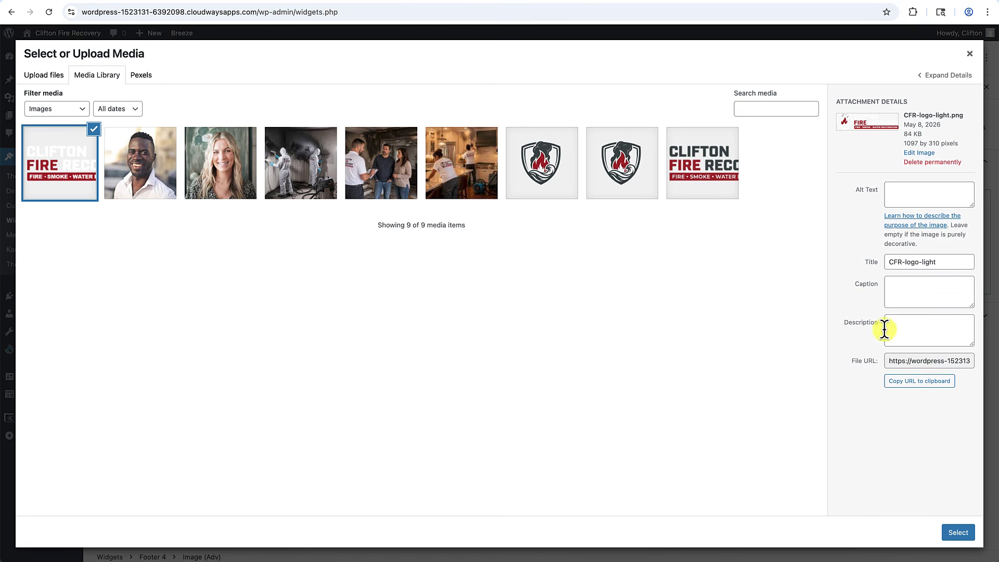
Give the logo the alt text 'Clifton Fire Recovery Logo - White' and insert it.
left_click(941, 190)
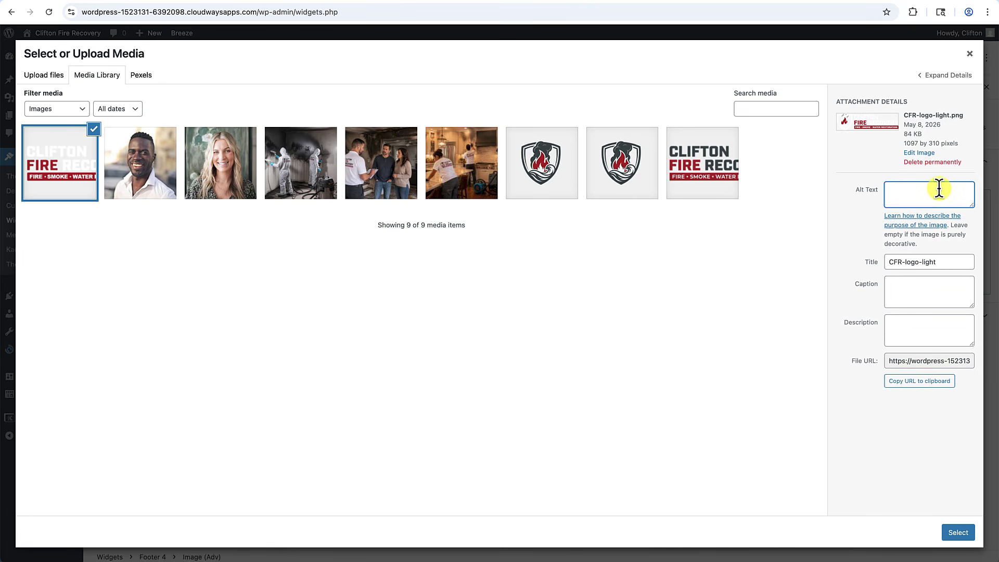
type("Clifto")
type("n Fo")
type("re Recovery Lo")
type("go")
type(" - Whote")
key("BackSpace")
key("BackSpace")
type("ite")
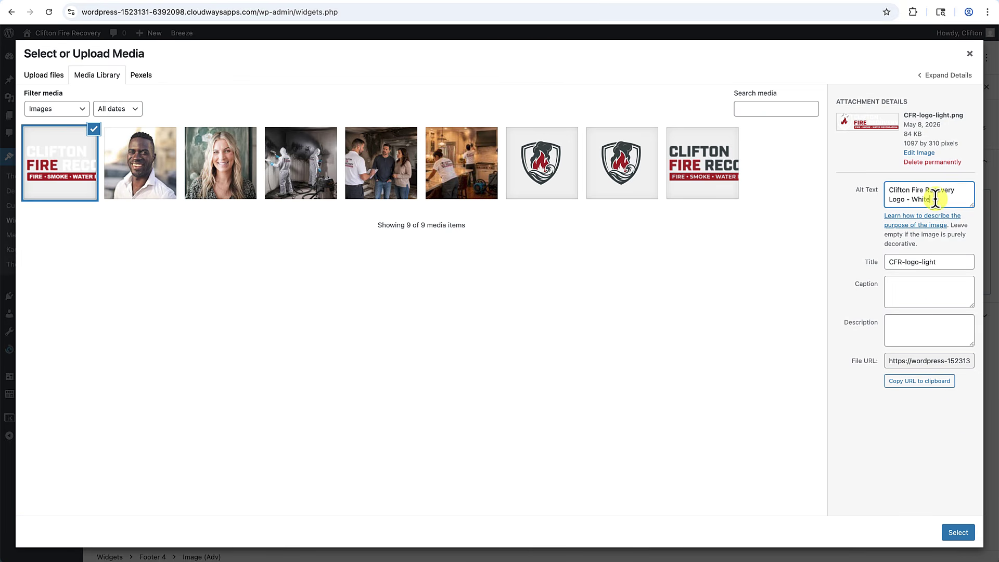
left_click(962, 527)
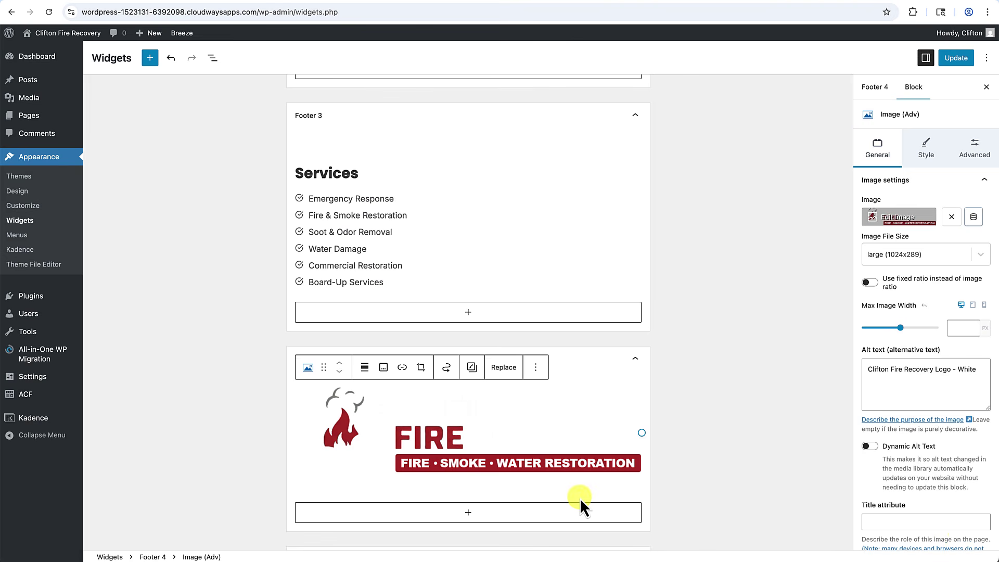
left_click(549, 471)
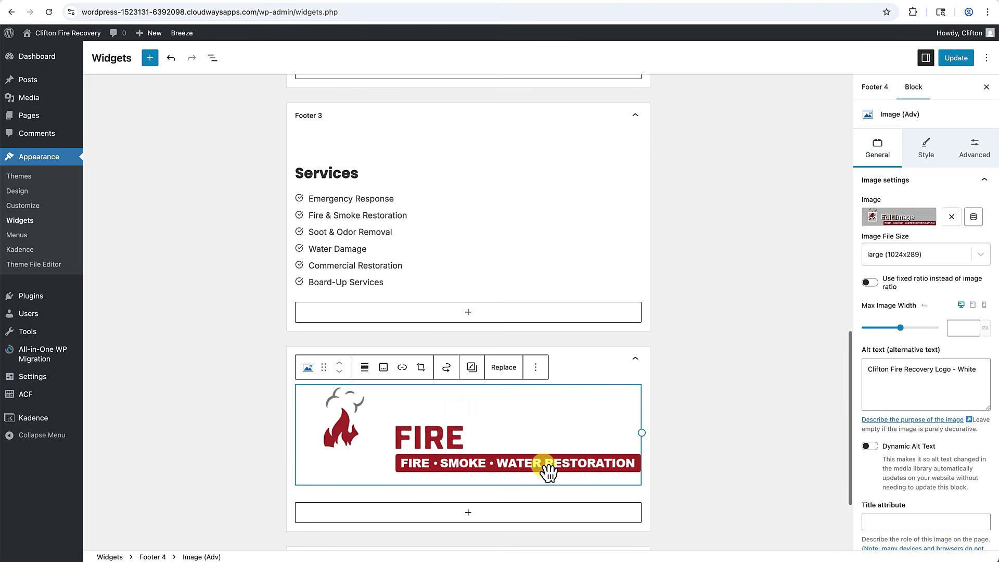
scroll(546, 471, "down", 2)
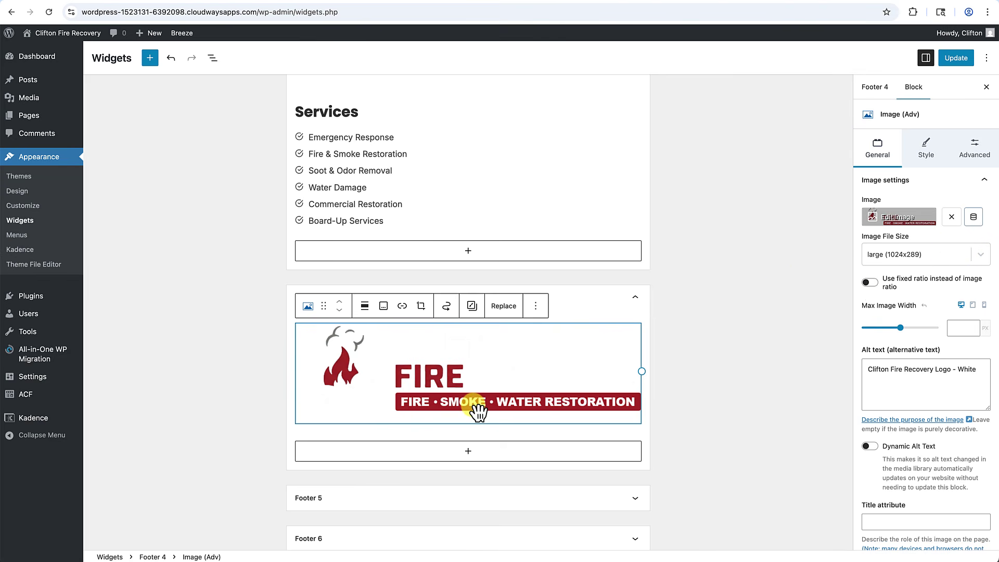
Add a Text (Adv) paragraph below the Footer 4 logo and paste the 24/7 restoration tagline.
left_click(535, 306)
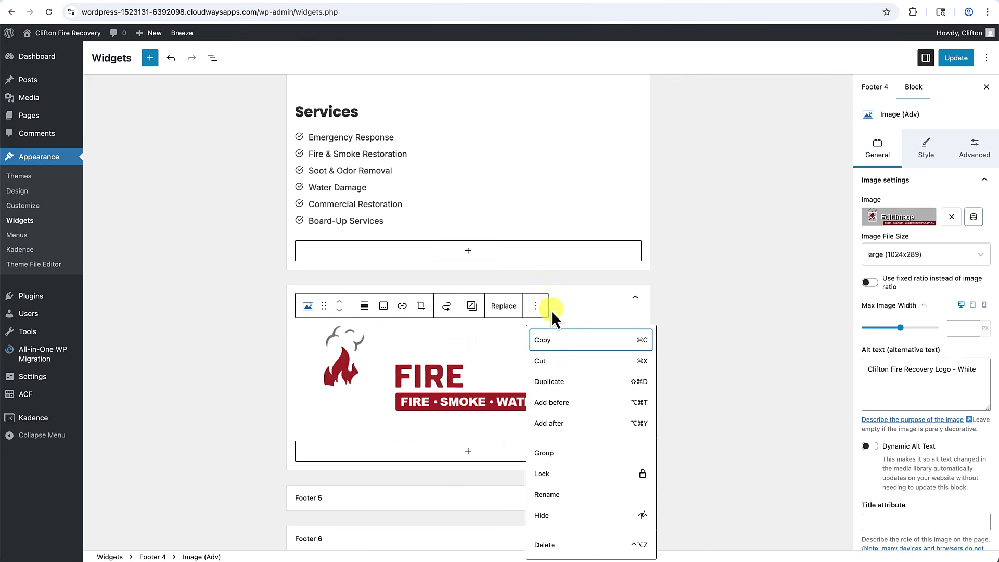
left_click(553, 424)
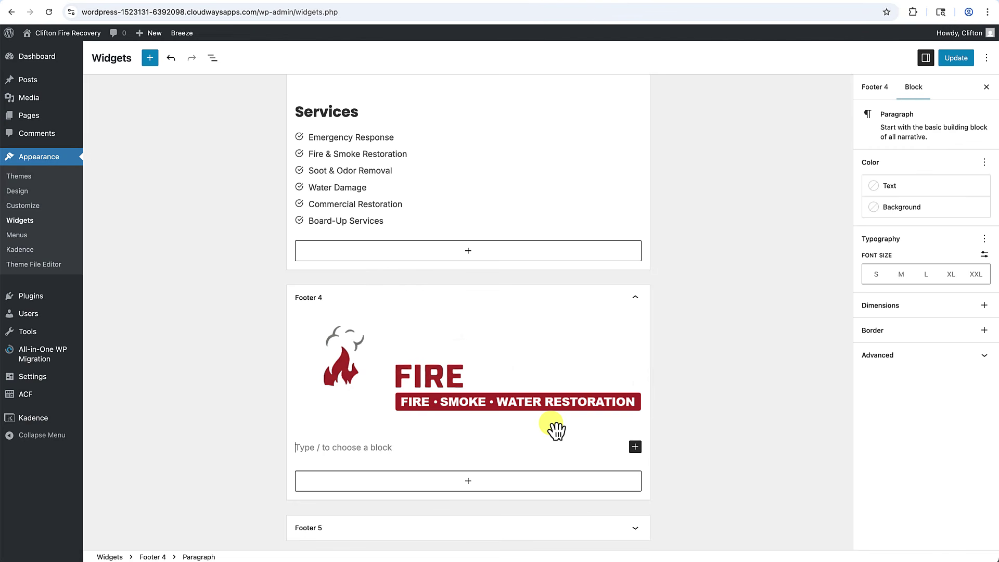
type("/te")
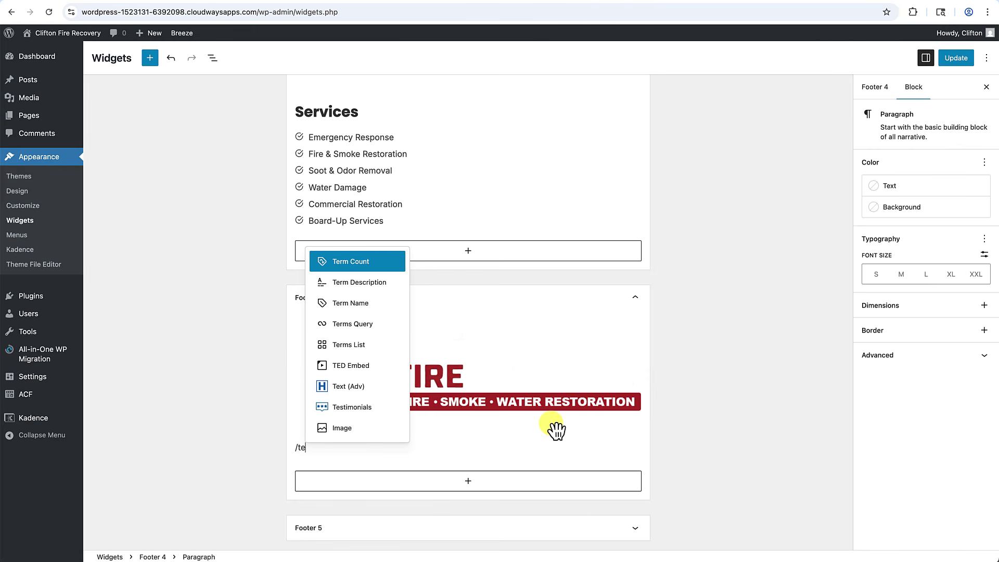
left_click(342, 387)
left_click(364, 429)
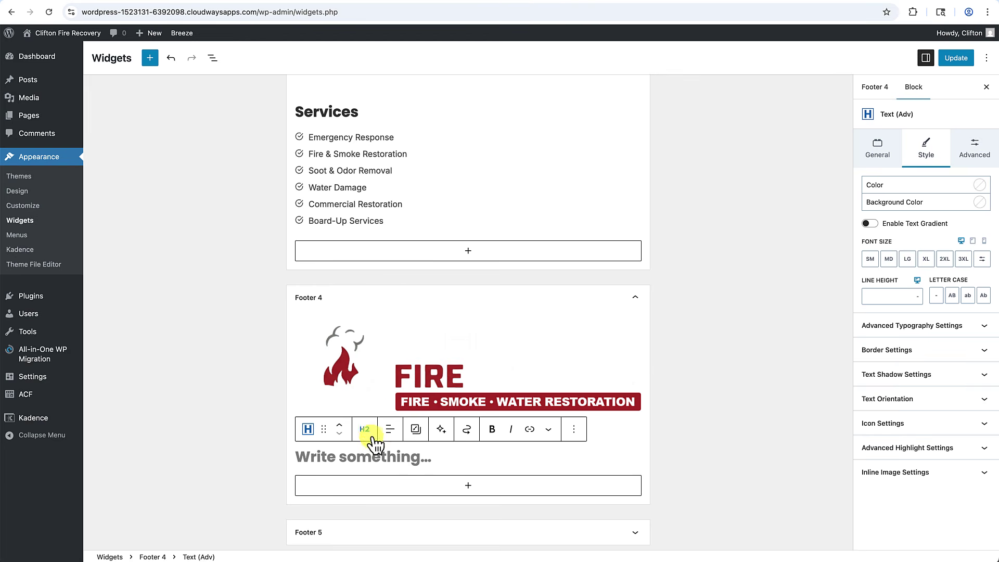
left_click(389, 352)
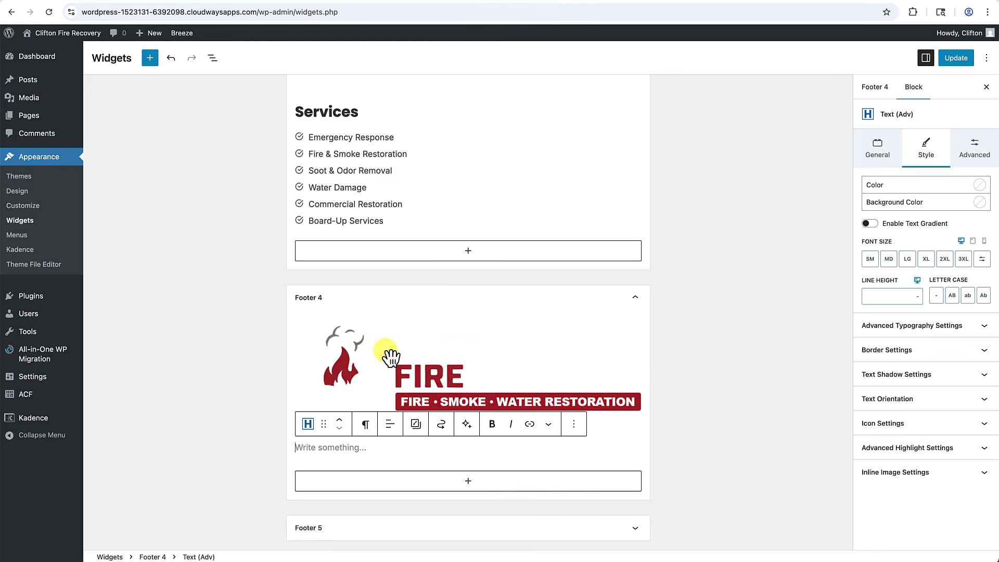
left_click(325, 468)
type("24/7 emergency fire damage restoration serving Citrus Heights, Sacramento, and nearby cities.")
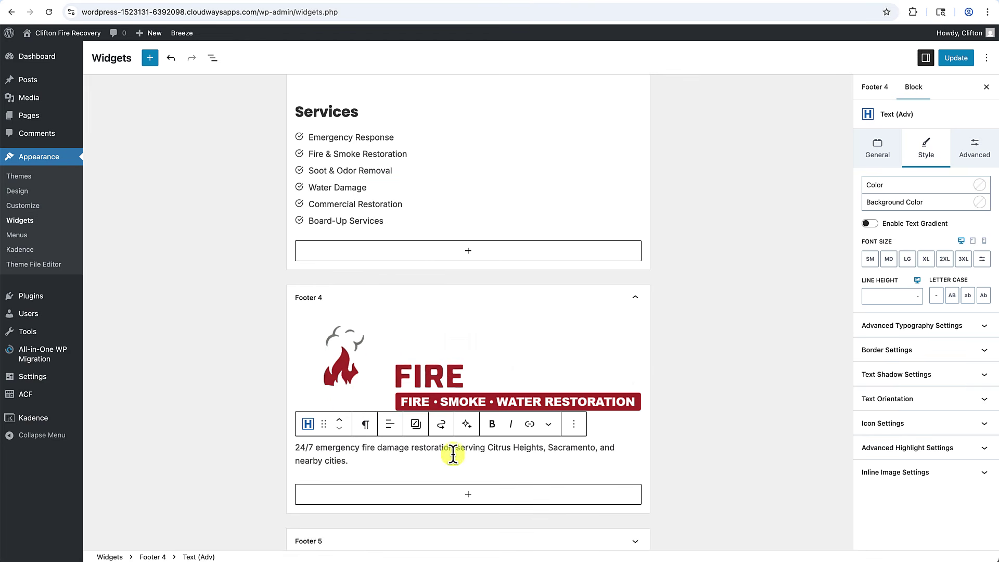
Save the updated footer widgets with Update.
scroll(668, 471, "up", 1)
scroll(666, 464, "up", 12)
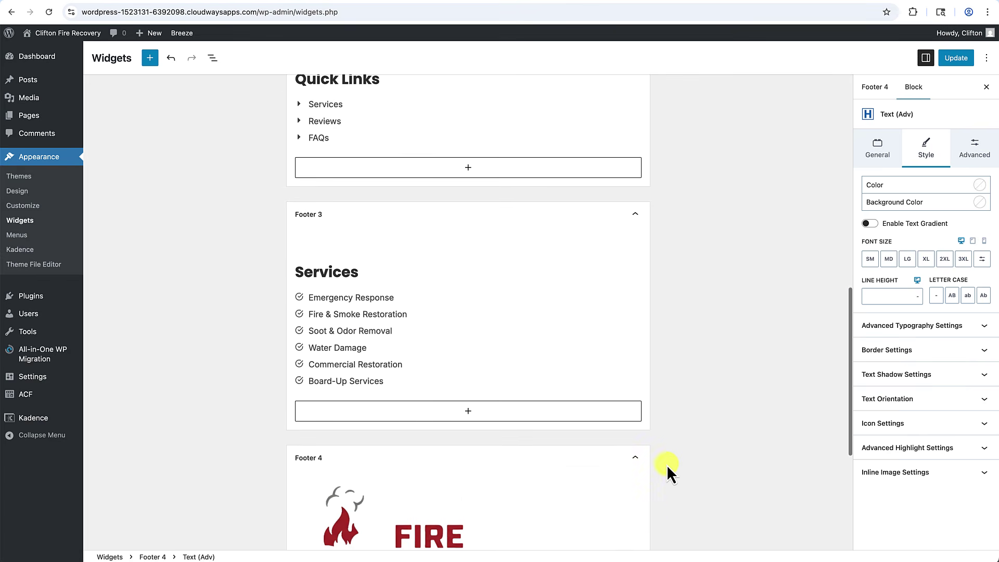
scroll(667, 469, "down", 5)
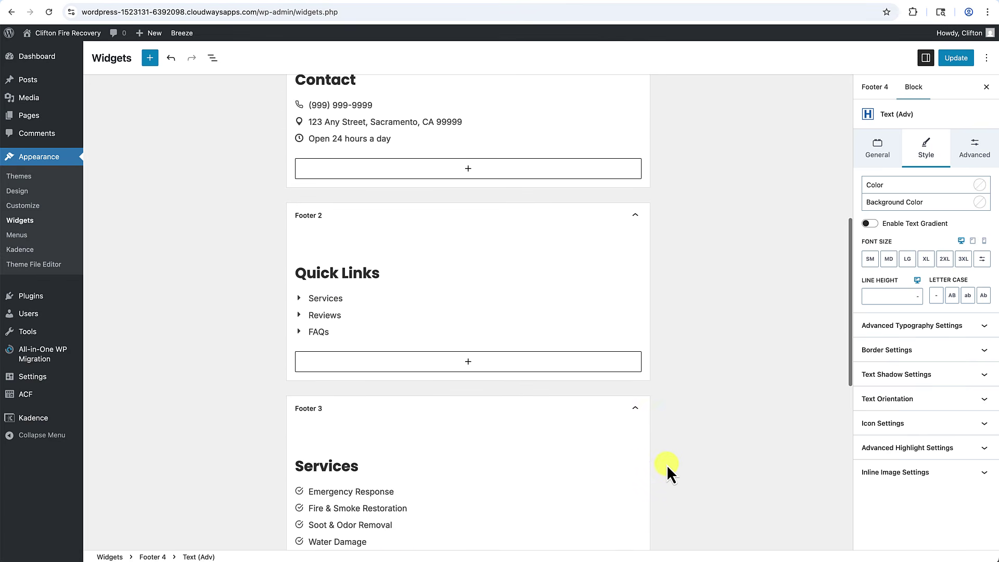
scroll(667, 475, "up", 1)
left_click(956, 58)
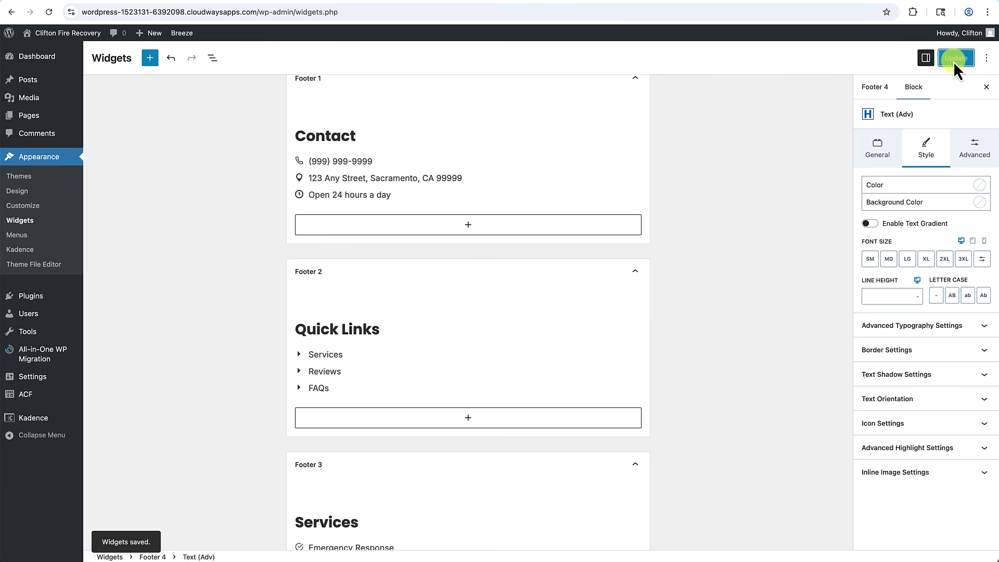
Open the live homepage in a new tab and scroll down to the four-column dark footer.
right_click(73, 35)
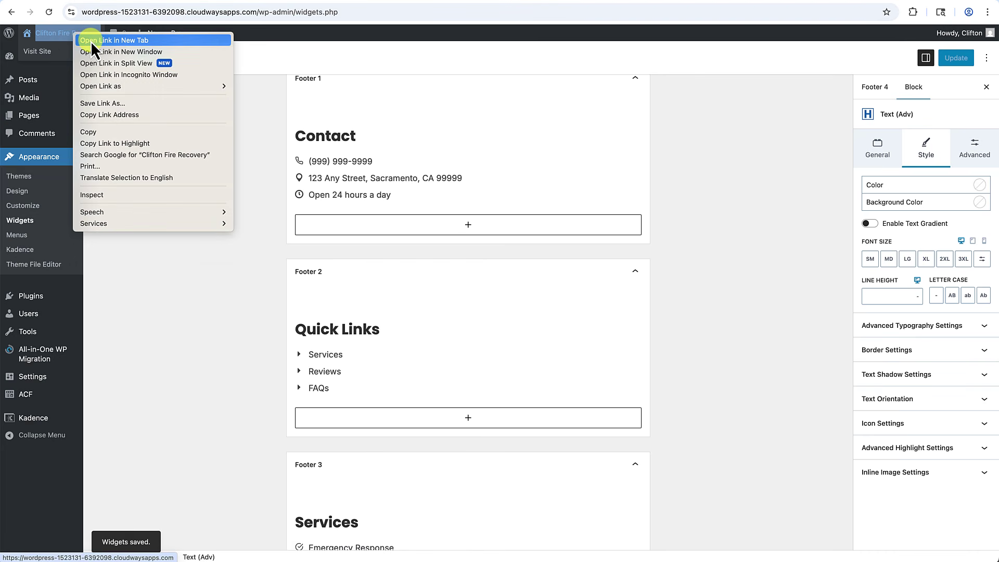
left_click(90, 40)
left_click(922, 1)
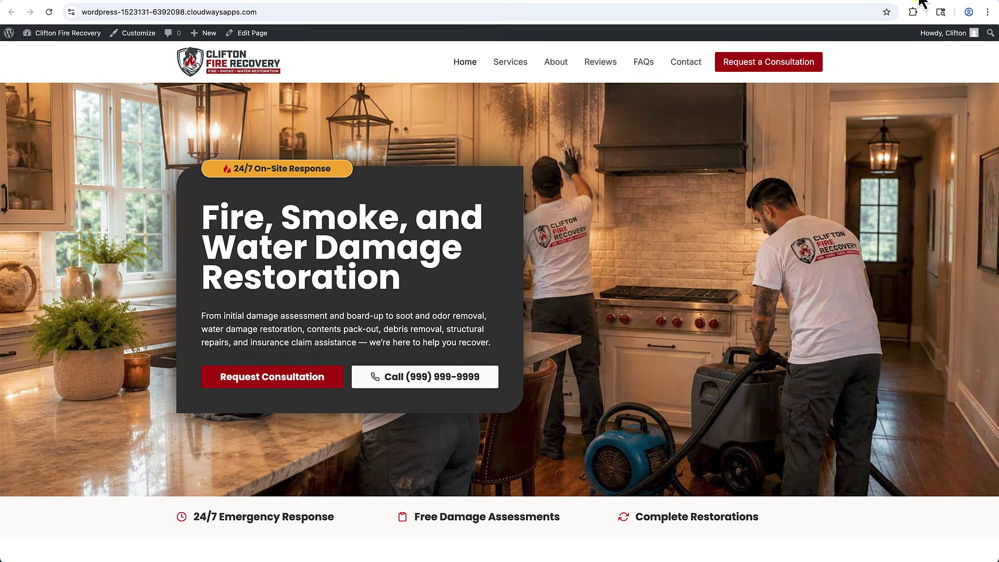
scroll(658, 312, "down", 12)
scroll(657, 310, "down", 15)
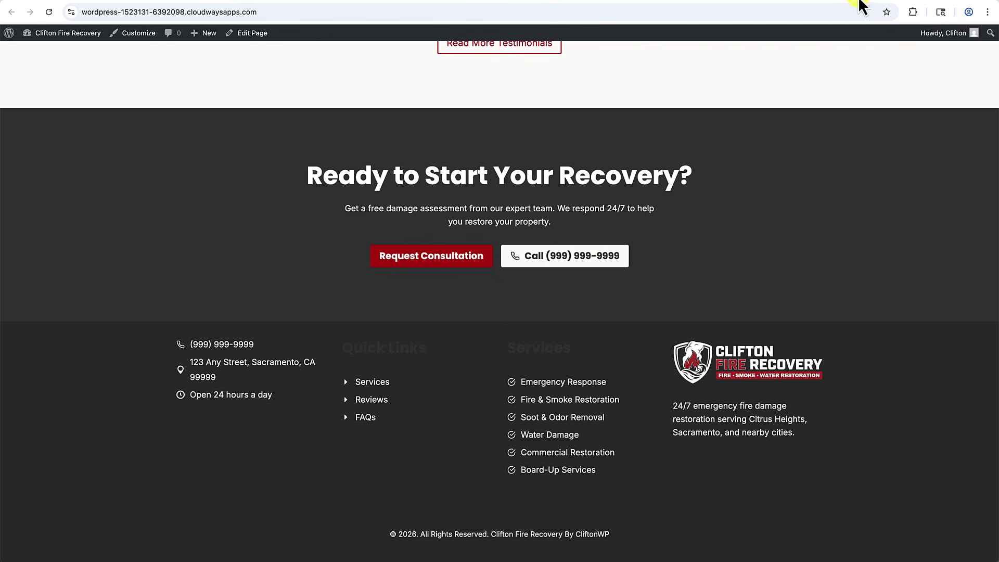
left_click(862, 0)
Set the Footer 1 Contact heading colour to off-white FCFAF7.
left_click(497, 276)
scroll(477, 262, "up", 3)
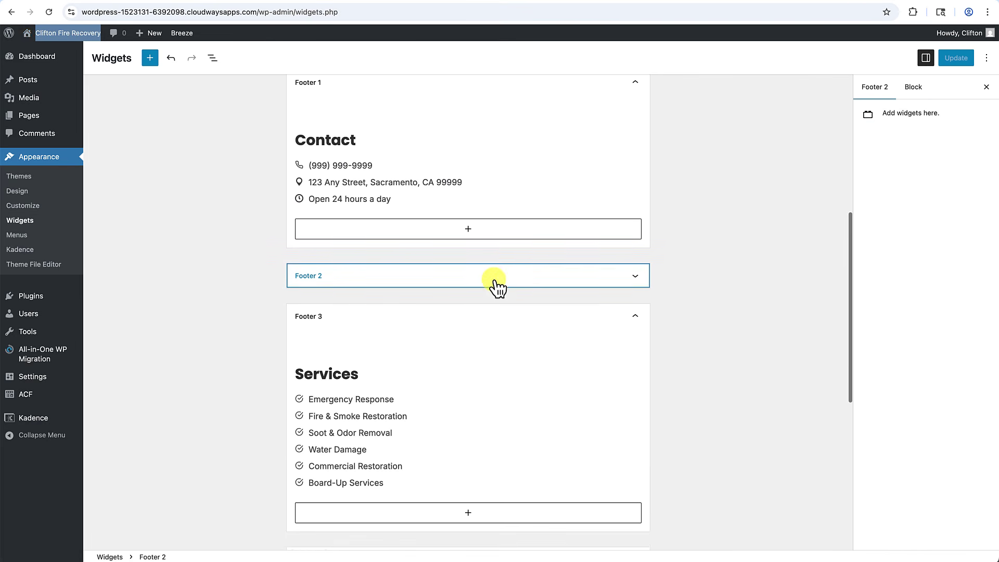
left_click(349, 256)
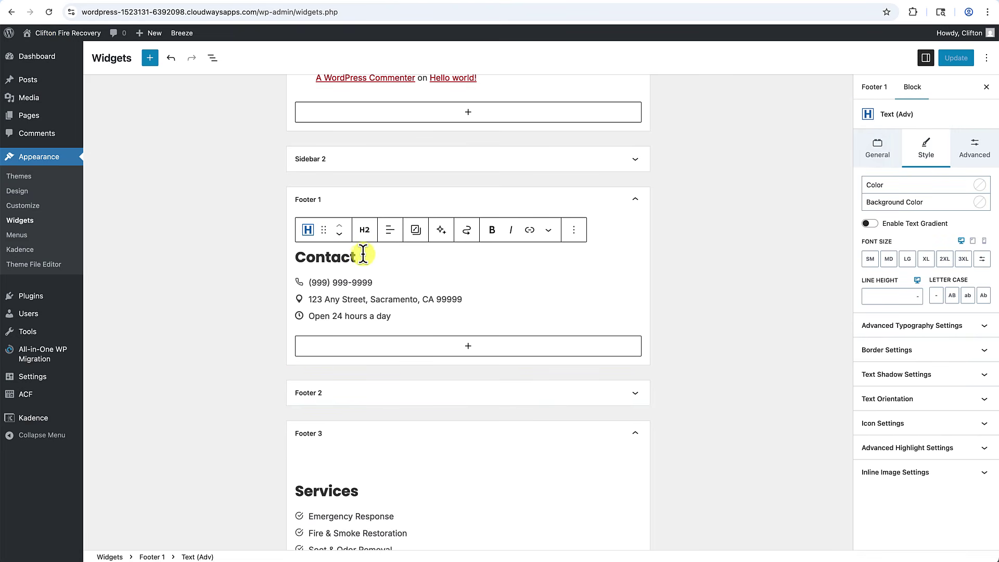
left_click(980, 186)
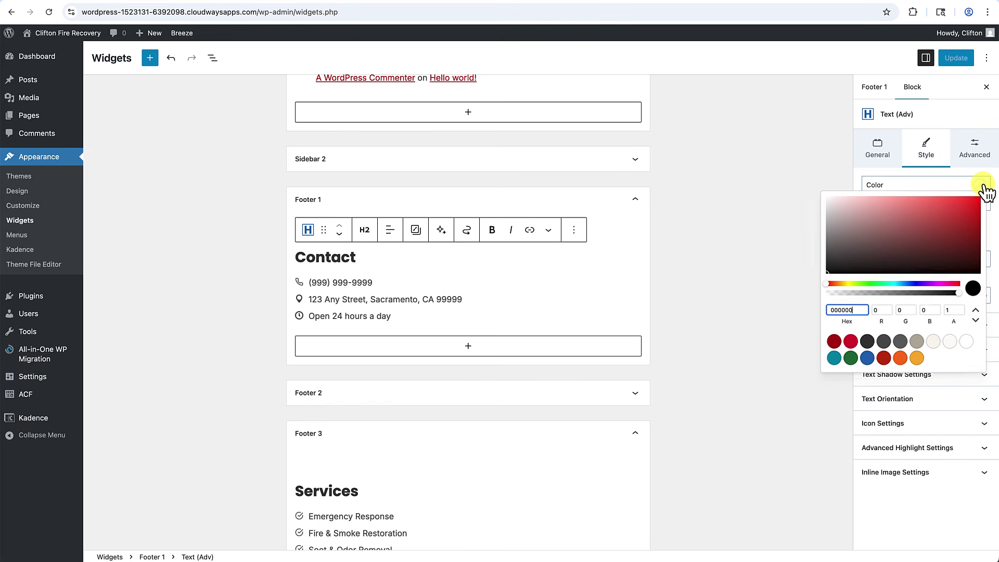
left_click(951, 345)
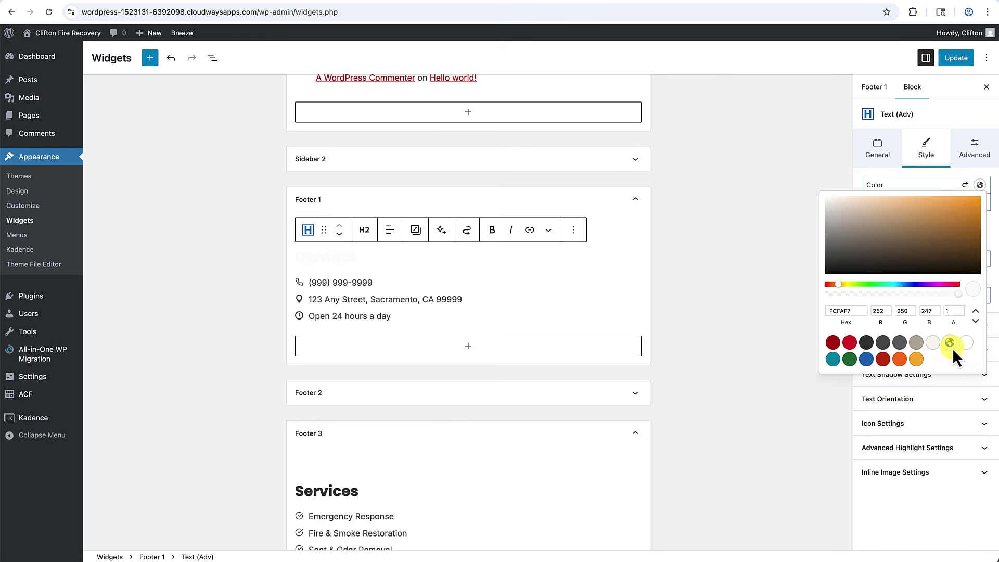
left_click(775, 384)
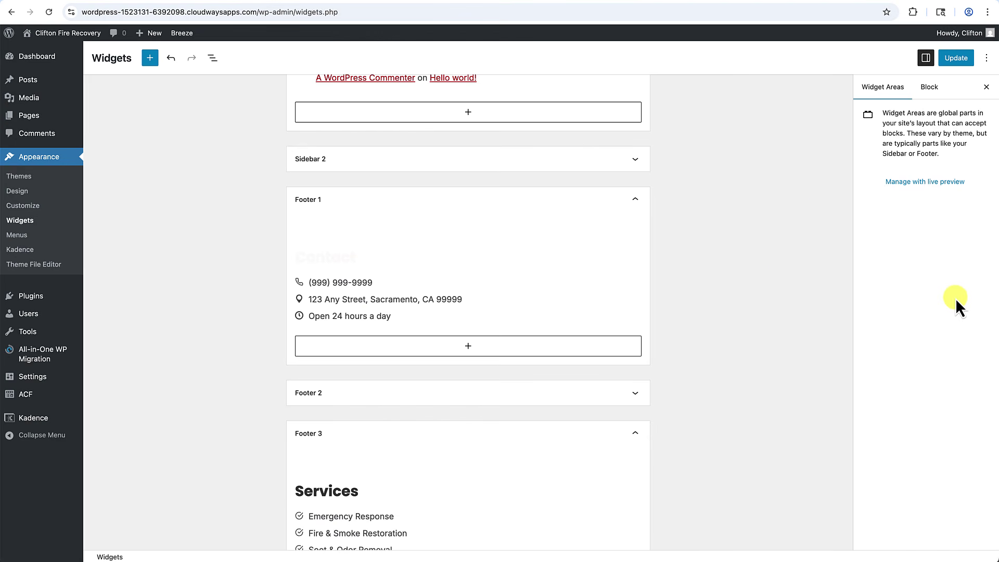
left_click(336, 254)
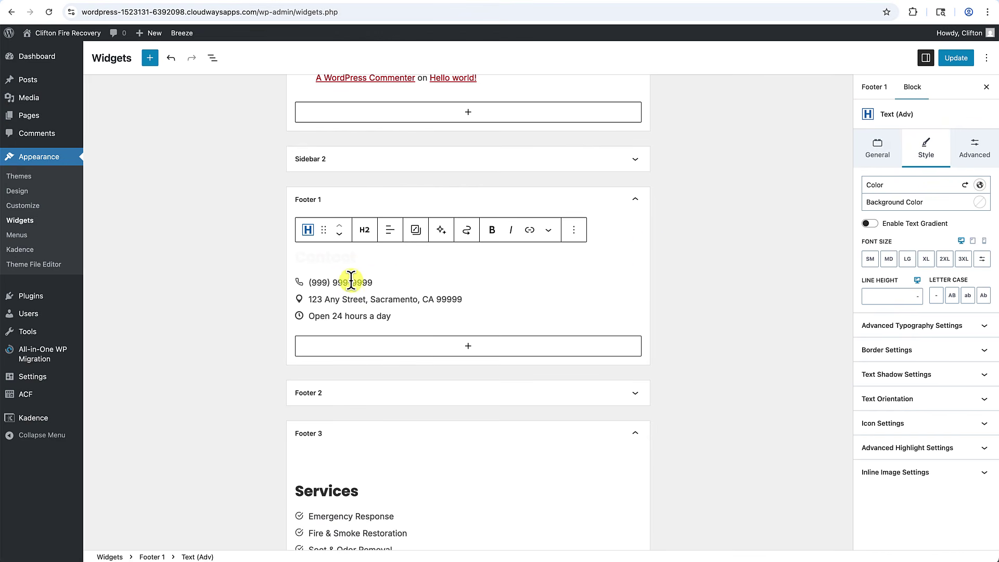
scroll(346, 281, "down", 4)
Make the Footer 3 Services heading off-white FCFAF7.
left_click(345, 304)
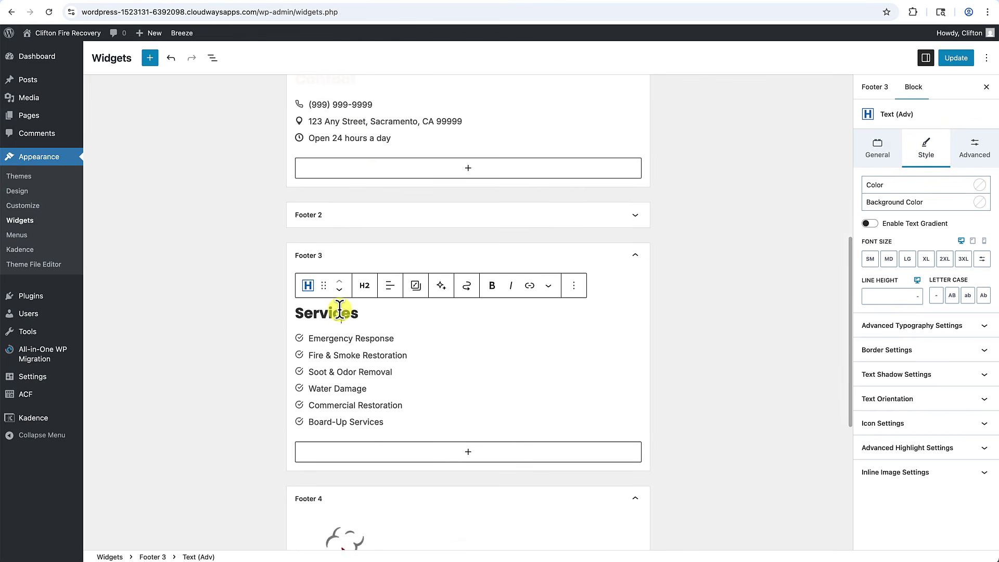
left_click(981, 186)
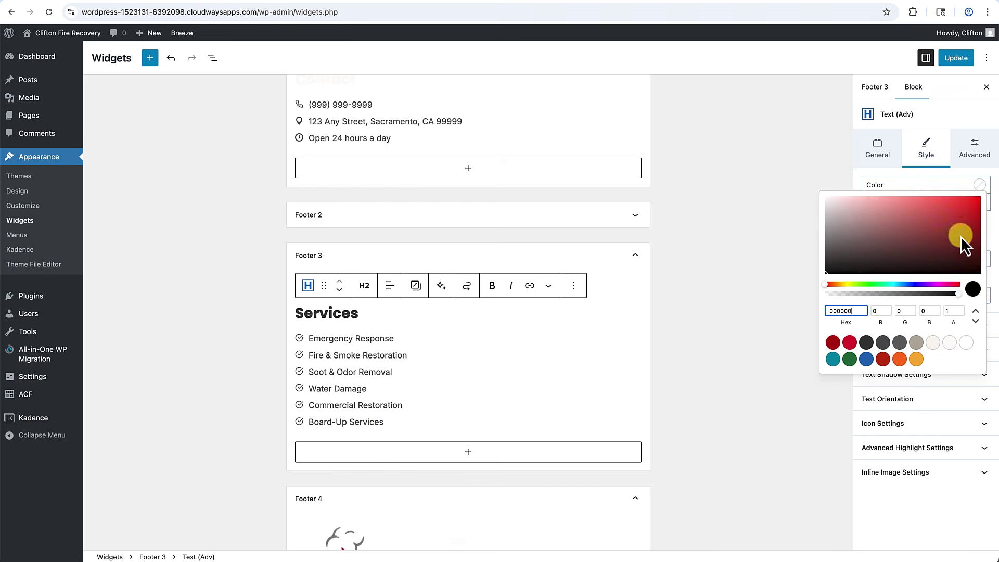
left_click(934, 343)
scroll(489, 374, "down", 3)
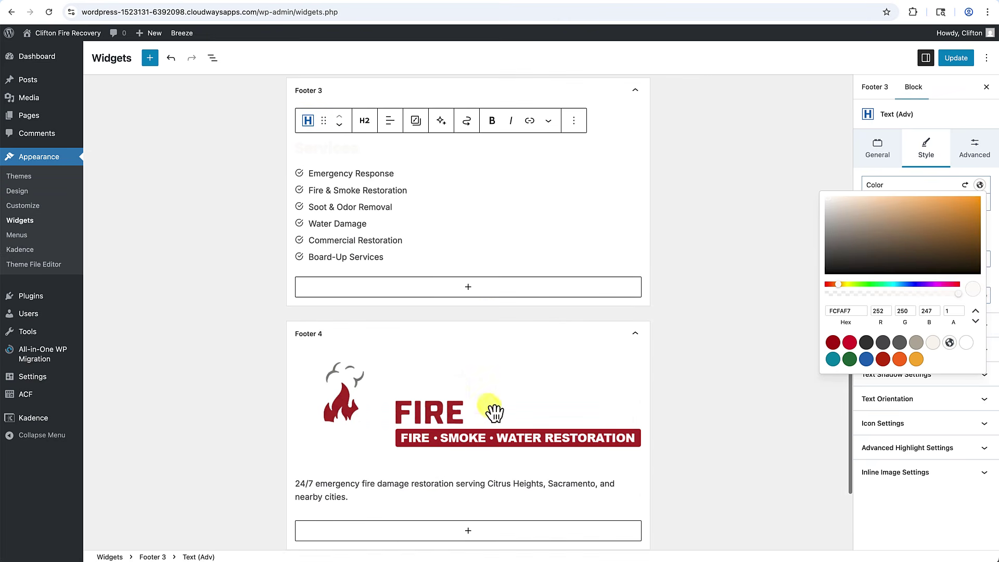
scroll(335, 403, "down", 3)
scroll(331, 383, "up", 10)
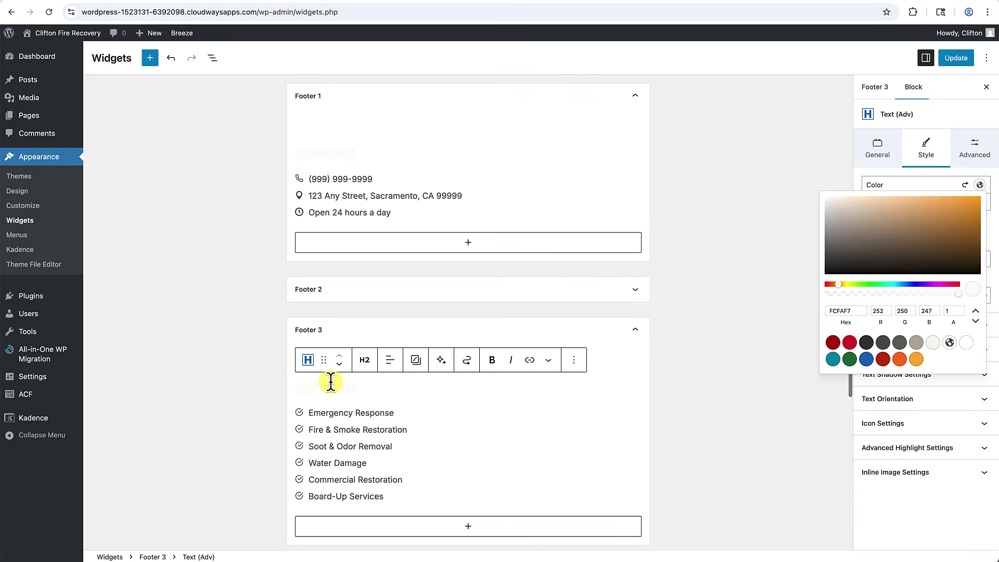
scroll(331, 383, "down", 4)
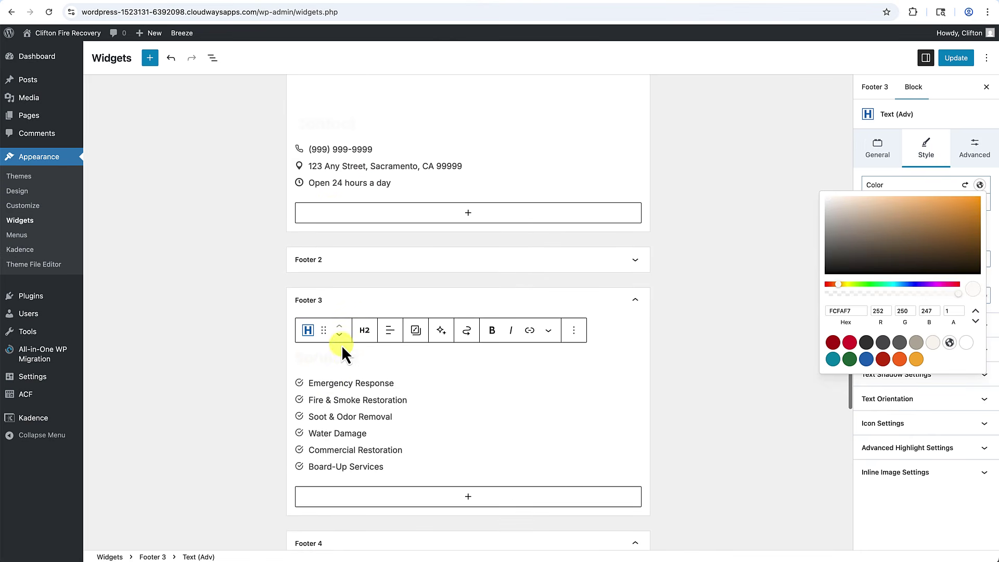
Make the Footer 2 Quick Links heading off-white FCFAF7 and save the widgets.
left_click(370, 262)
left_click(337, 318)
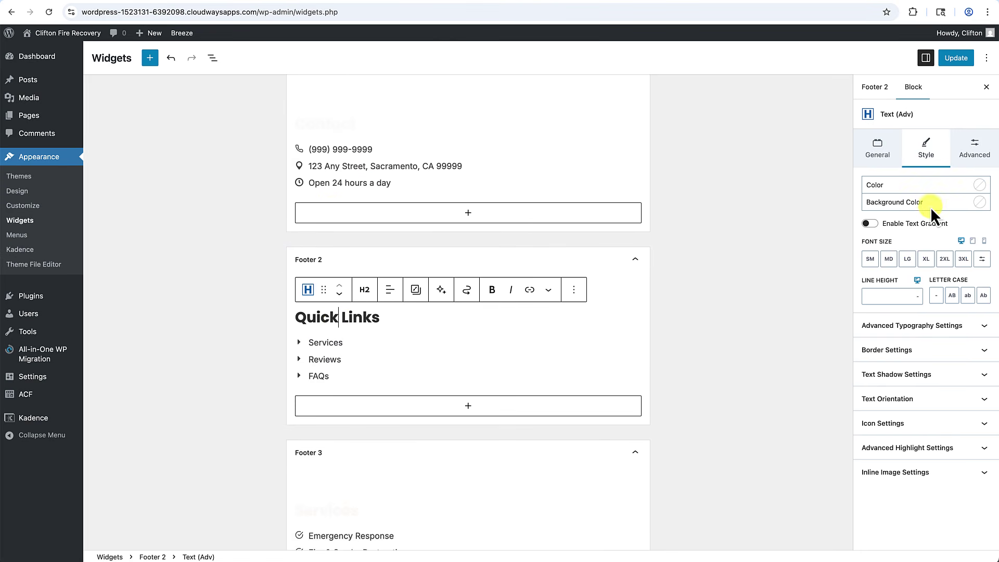
left_click(980, 184)
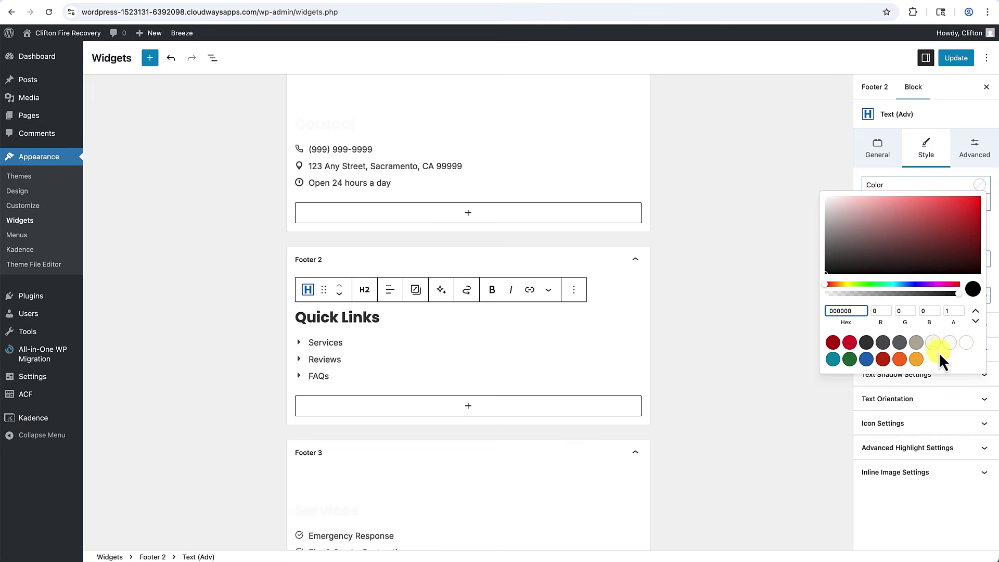
left_click(950, 341)
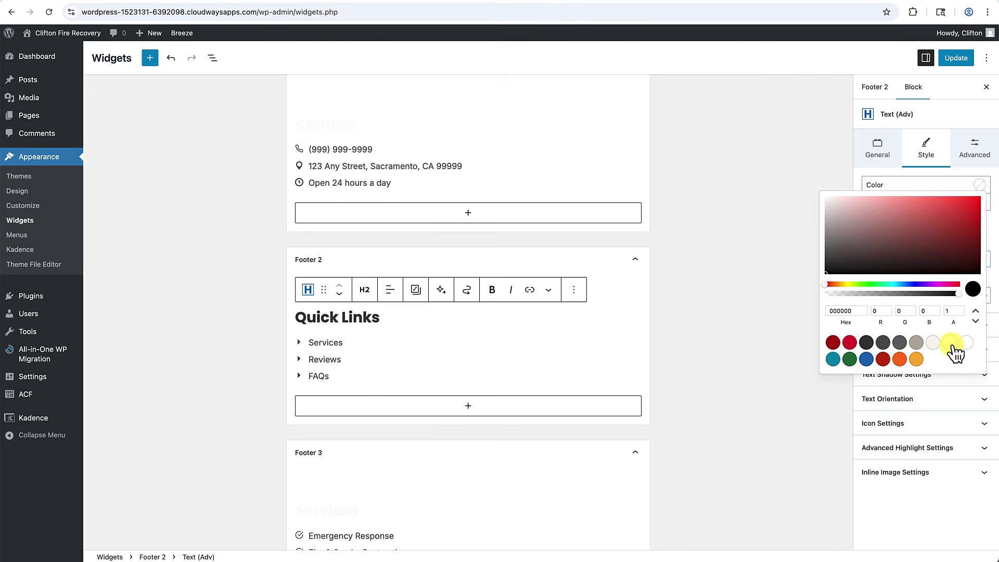
left_click(956, 62)
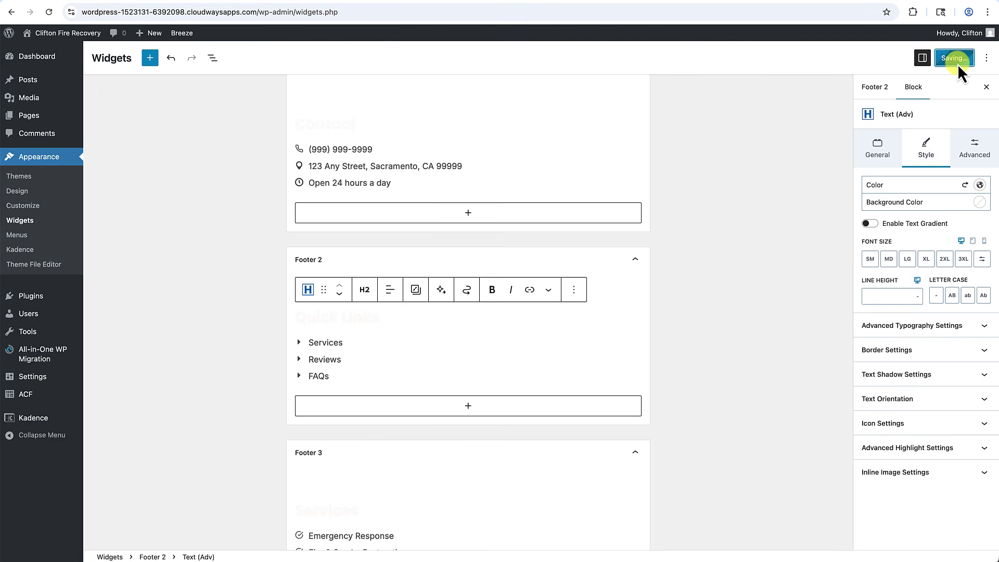
Reload the Widgets page and check that Footer 1 kept its changes.
scroll(586, 197, "up", 5)
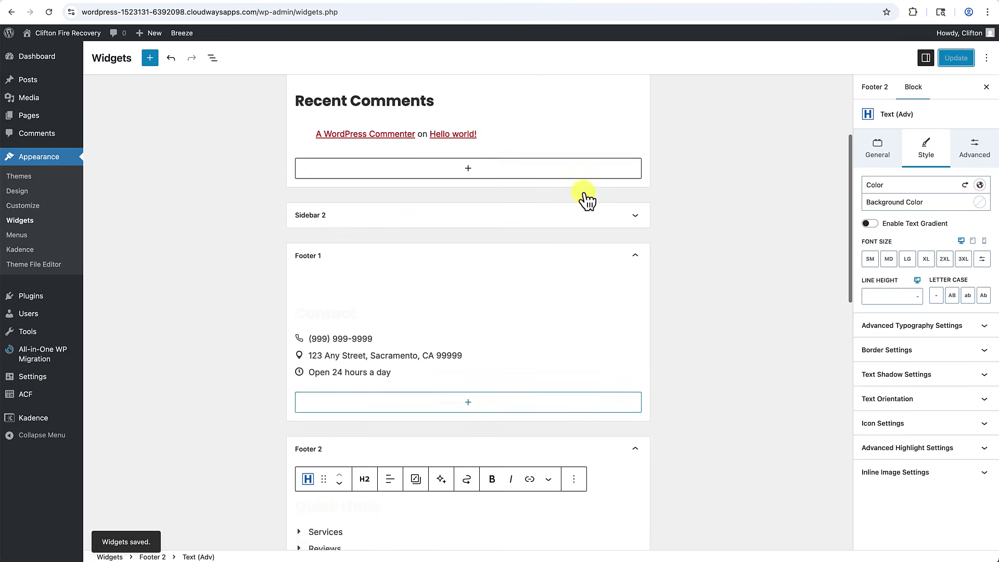
left_click(50, 10)
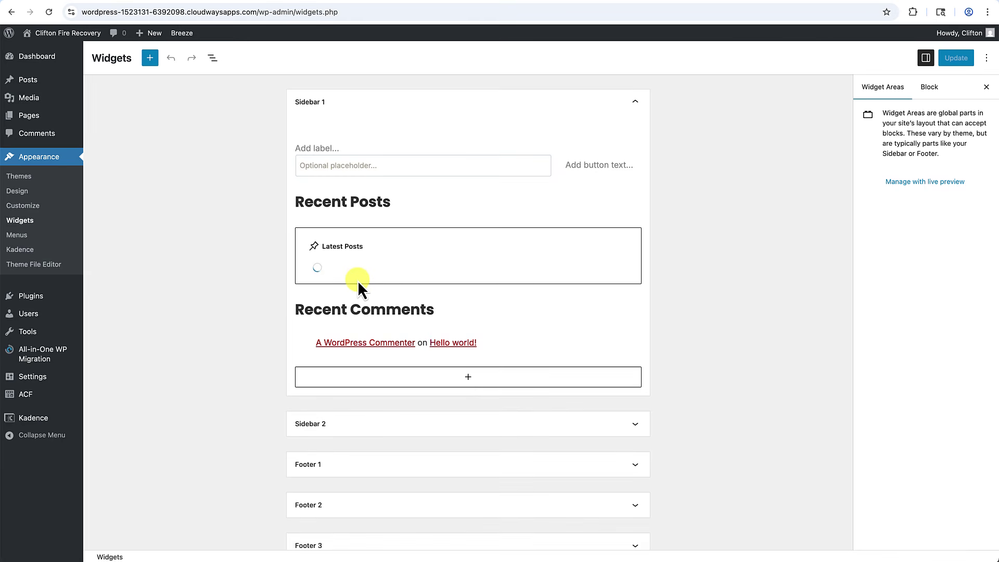
scroll(357, 280, "down", 5)
left_click(357, 279)
scroll(352, 286, "down", 1)
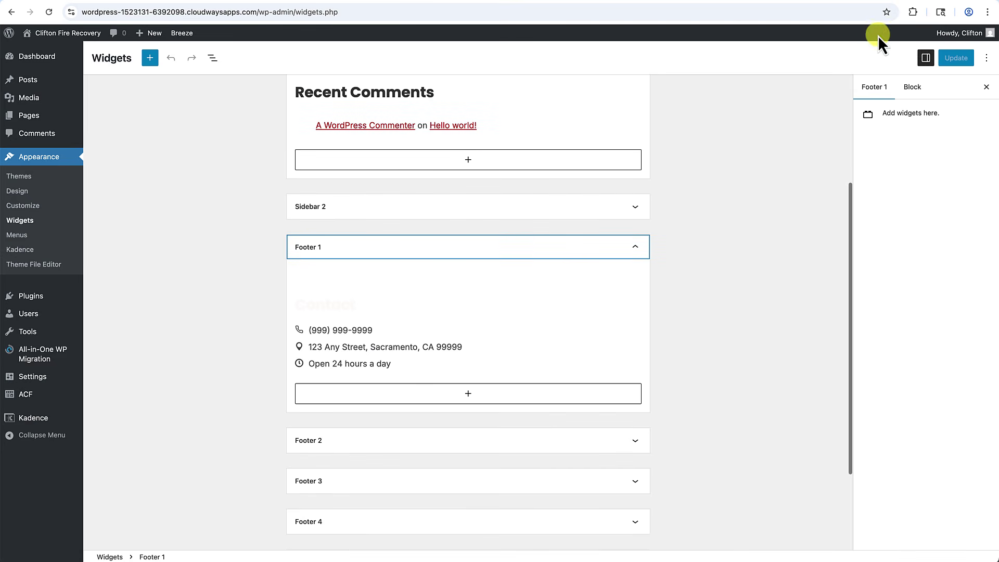
Confirm the off-white headings in the live footer, then launch the Customizer.
left_click(918, 1)
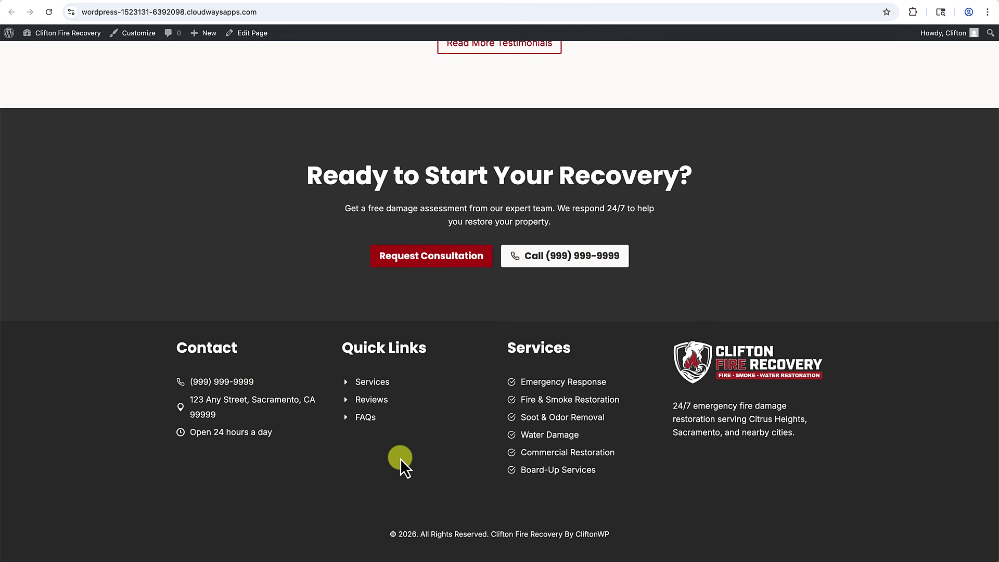
scroll(401, 458, "up", 2)
scroll(401, 458, "down", 2)
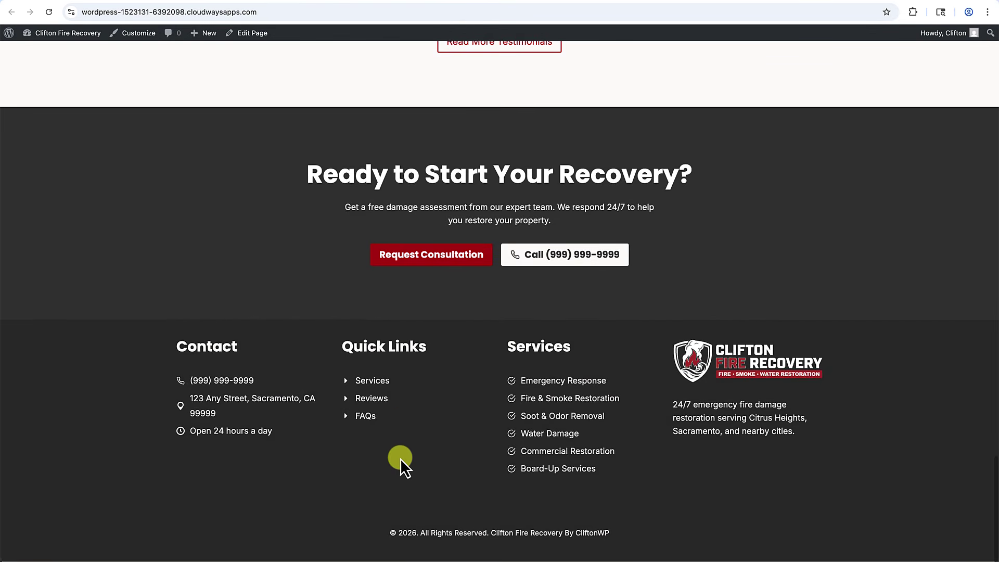
left_click(146, 34)
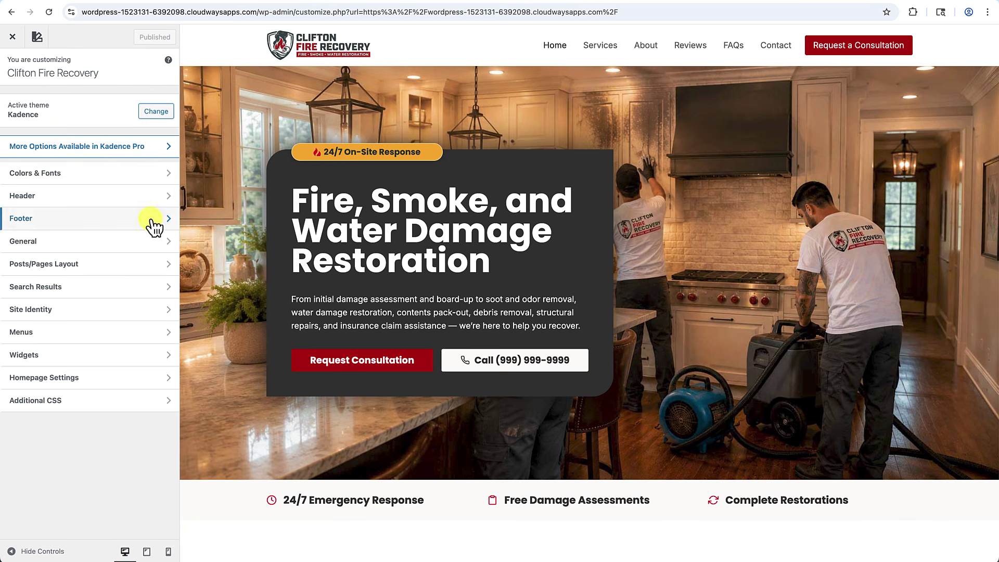
Open the Design tab of the Footer Middle row settings in the Customizer.
scroll(299, 230, "down", 5)
scroll(300, 230, "down", 20)
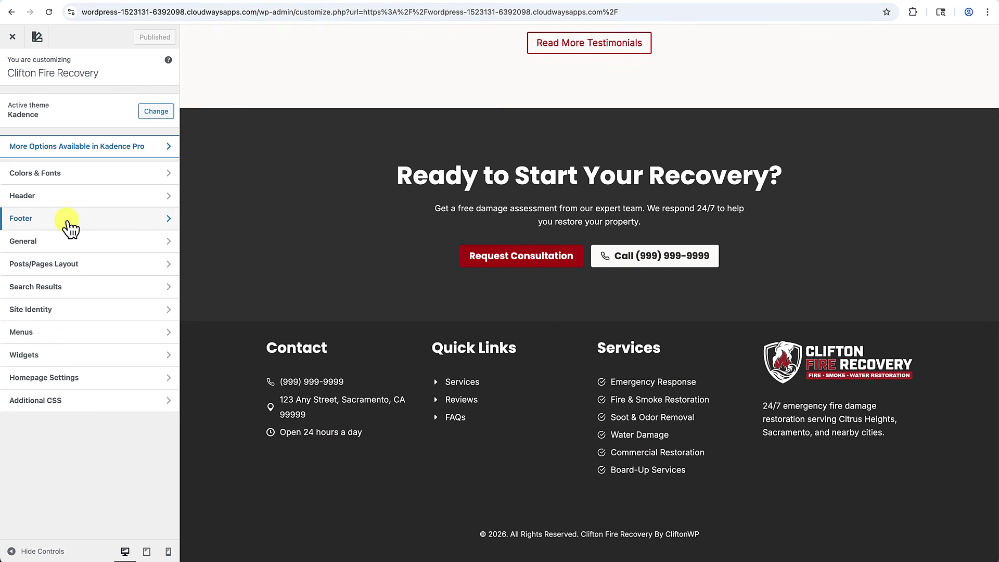
left_click(68, 226)
scroll(429, 357, "down", 3)
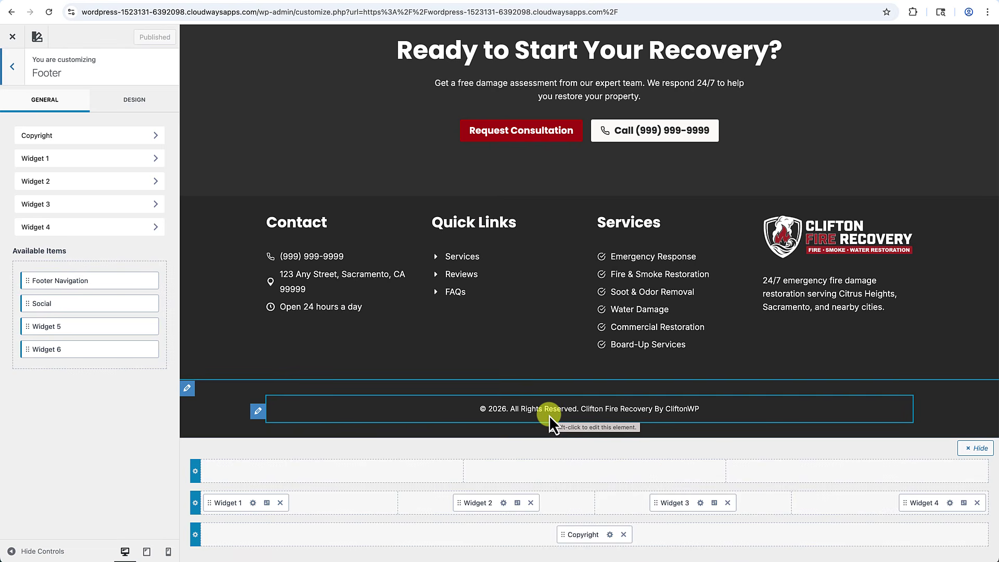
left_click(196, 504)
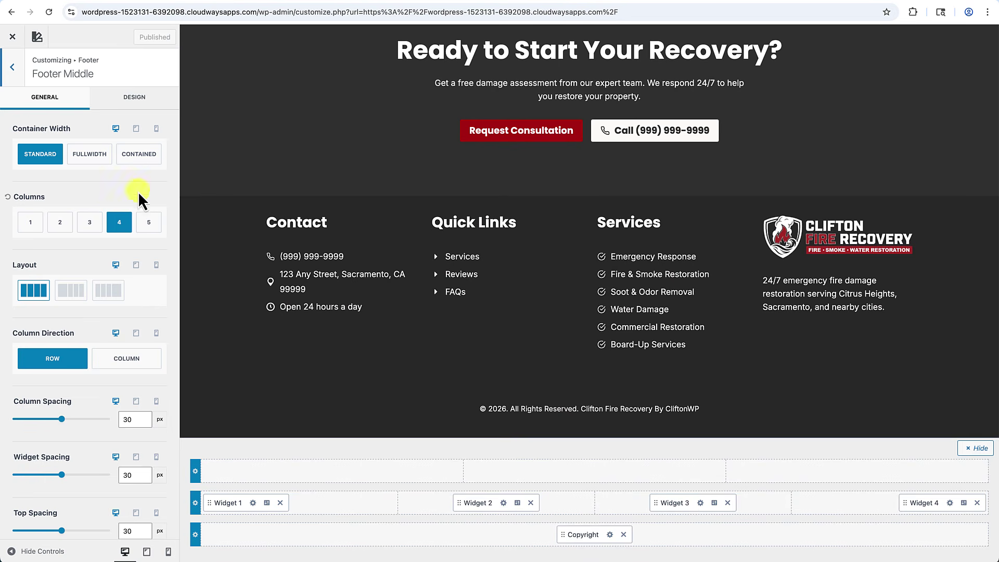
left_click(153, 104)
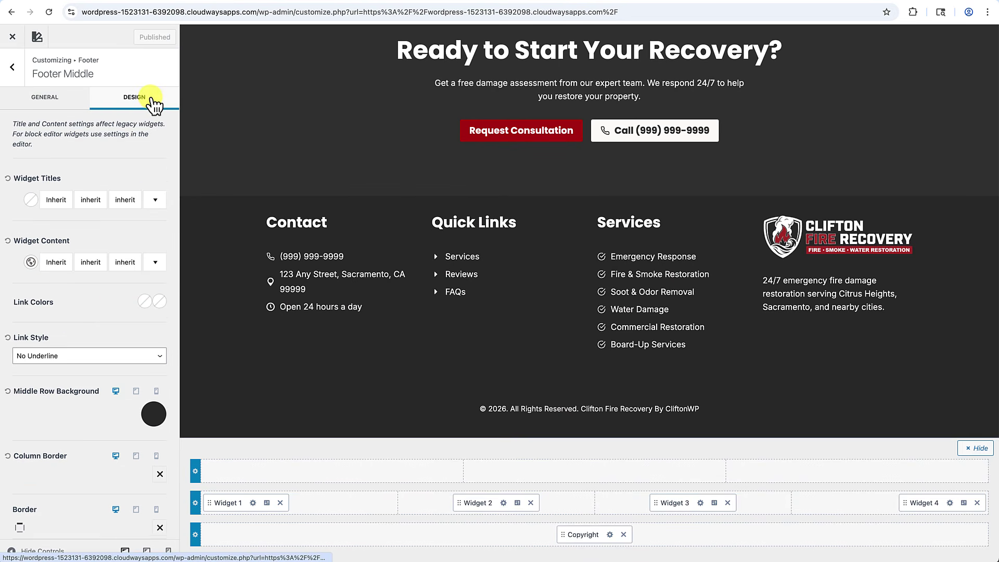
Set the Footer Middle widget content font size to 14 px.
left_click(61, 269)
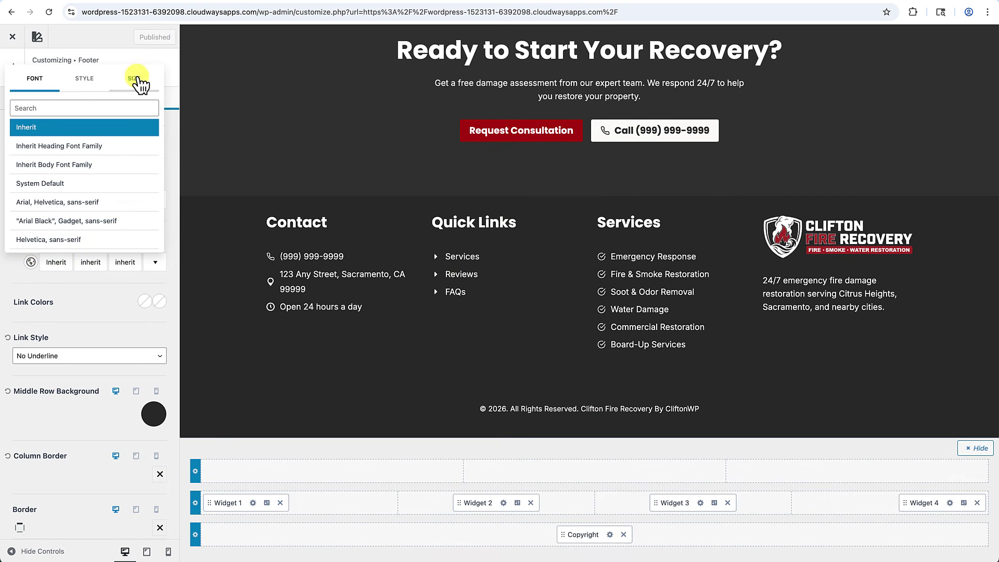
left_click(137, 79)
left_click(94, 133)
left_click(94, 133)
left_click(94, 132)
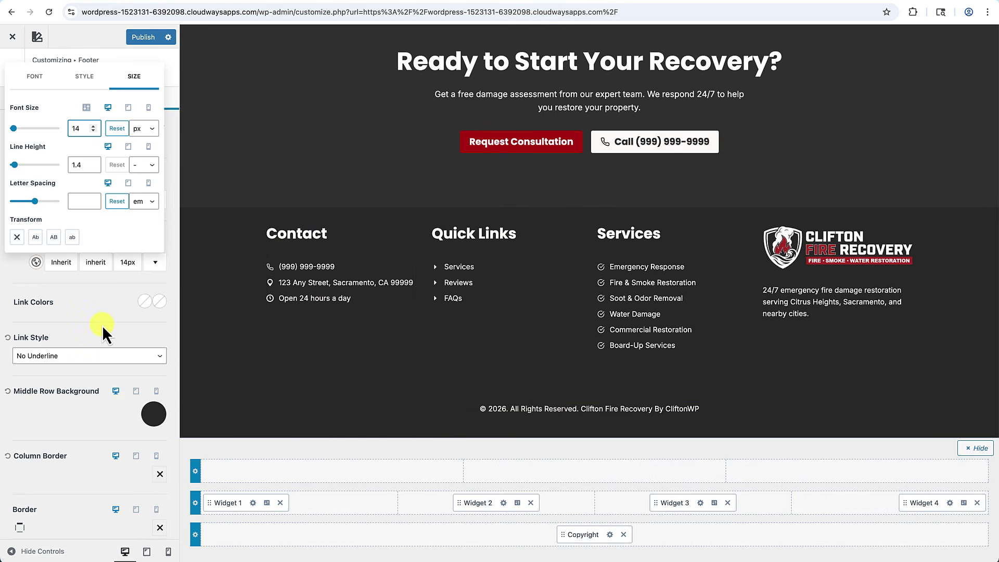
left_click(96, 289)
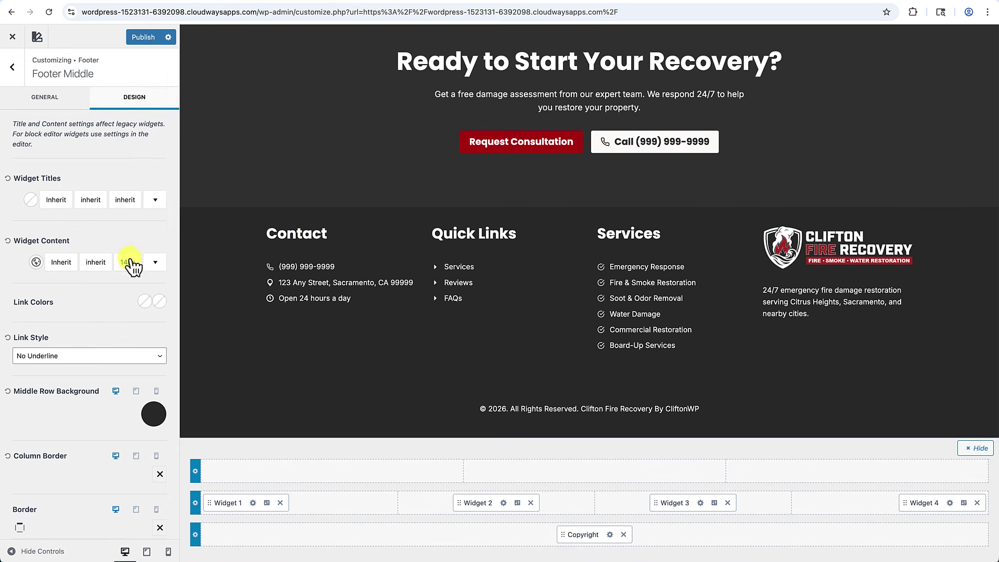
scroll(108, 319, "down", 2)
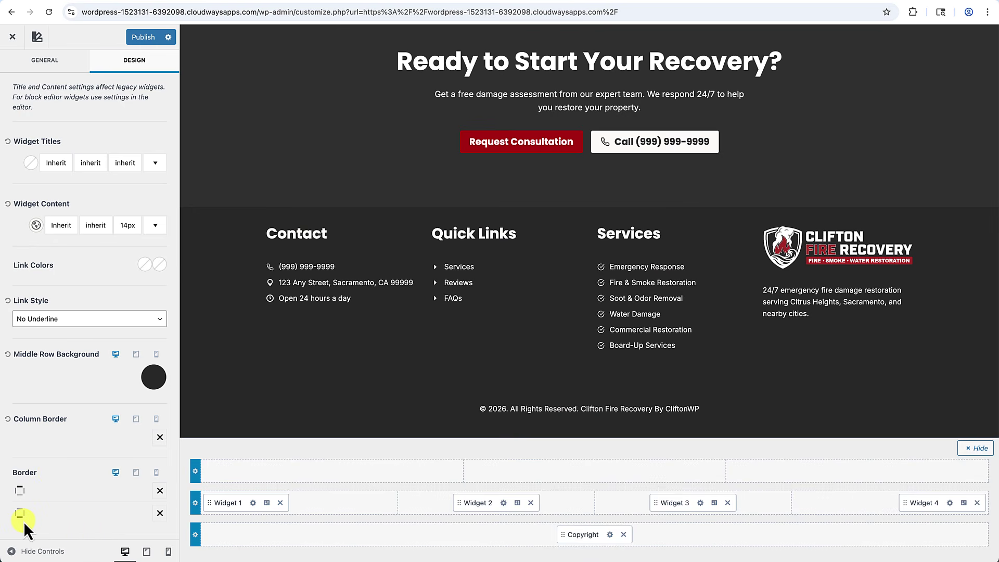
Give the footer middle row a solid 1 px border.
left_click(160, 514)
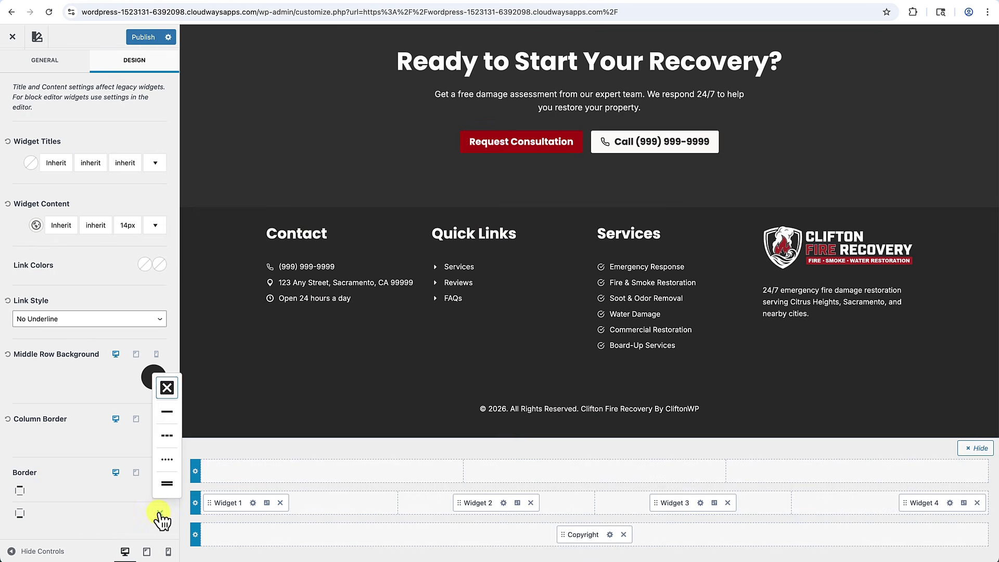
left_click(166, 411)
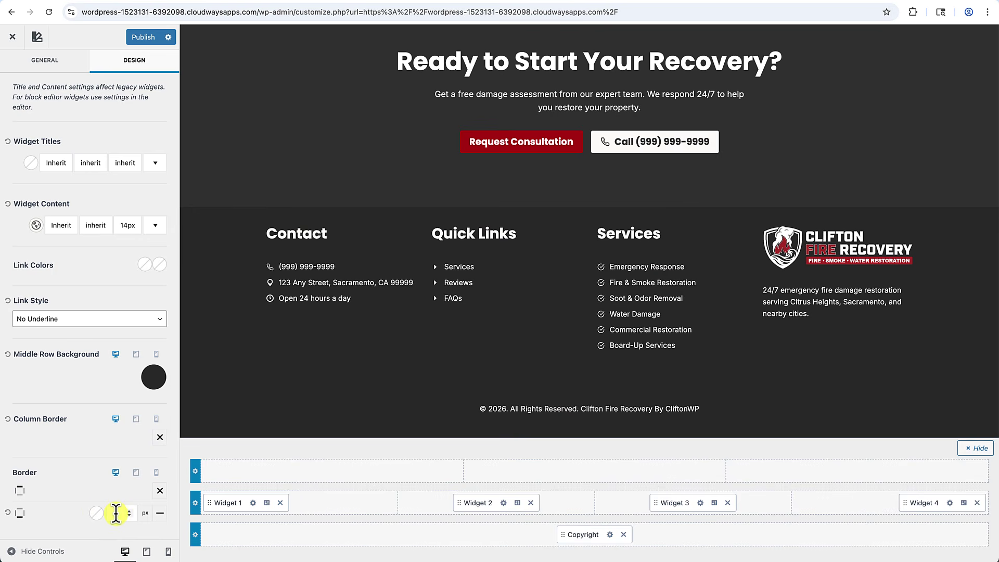
left_click(115, 512)
type("1")
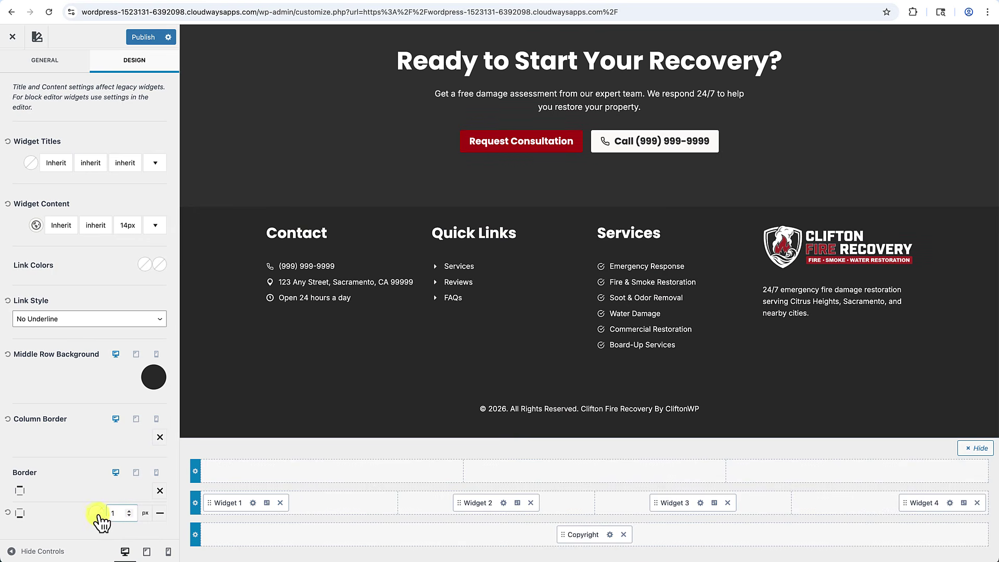
Colour the border 2B2B2B, publish the changes and close the Customizer.
left_click(96, 514)
left_click(33, 447)
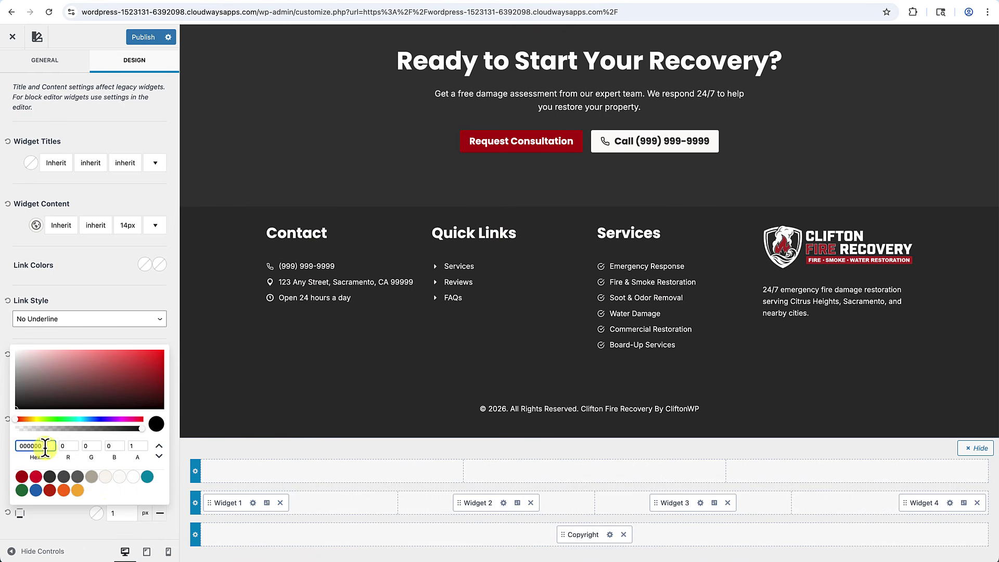
left_click_drag(46, 447, 30, 441)
type("2b2b2")
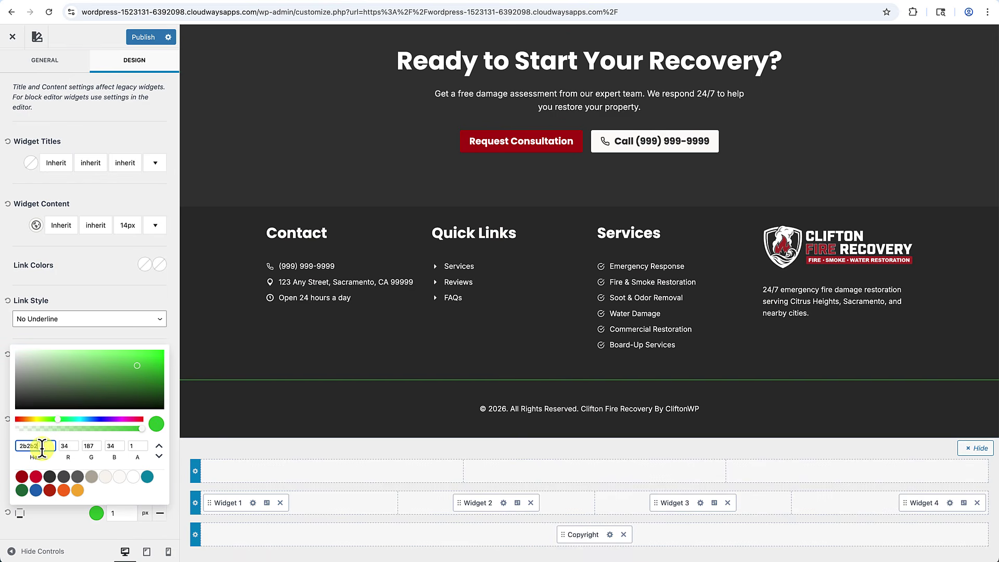
type("b")
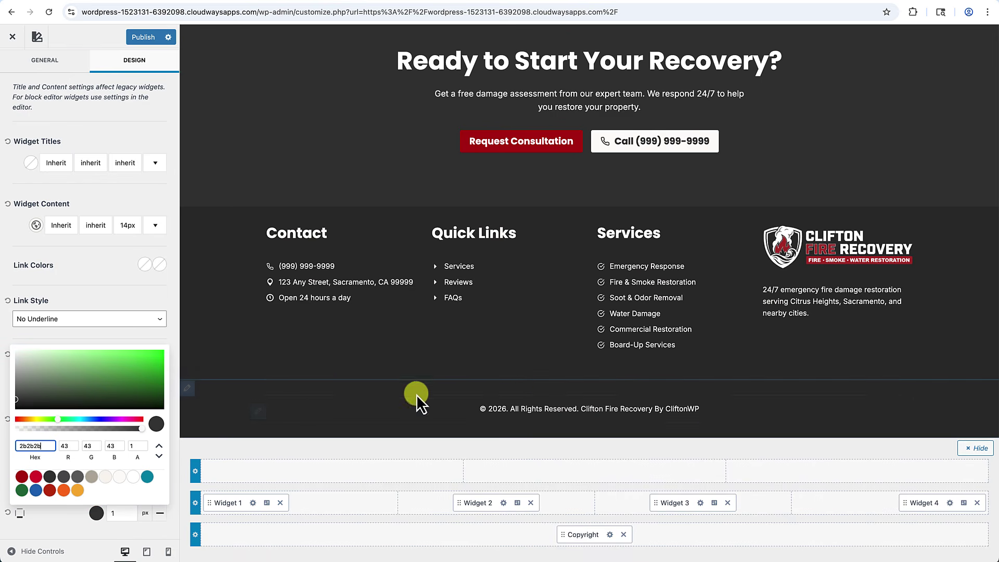
left_click(137, 305)
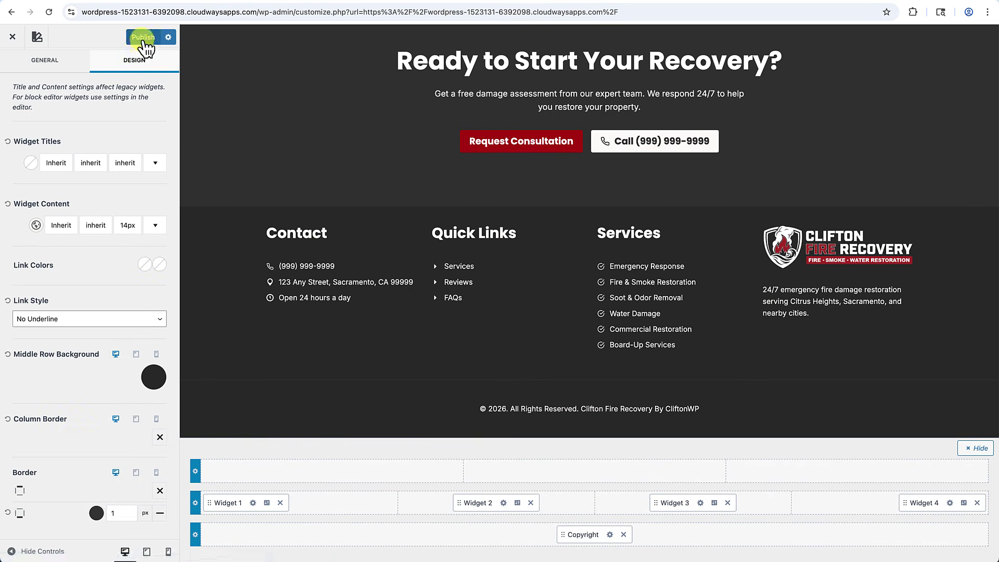
left_click(143, 38)
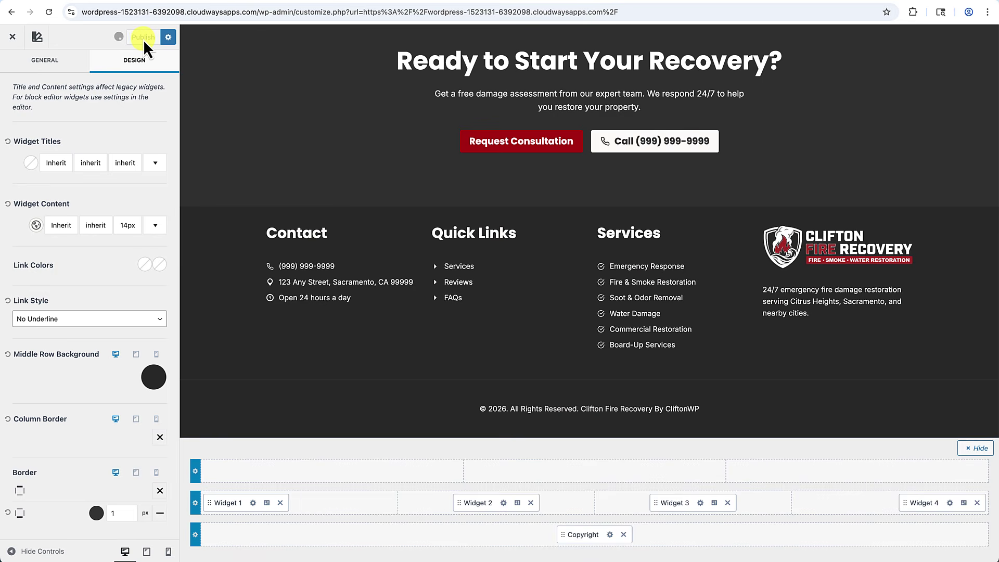
left_click(13, 37)
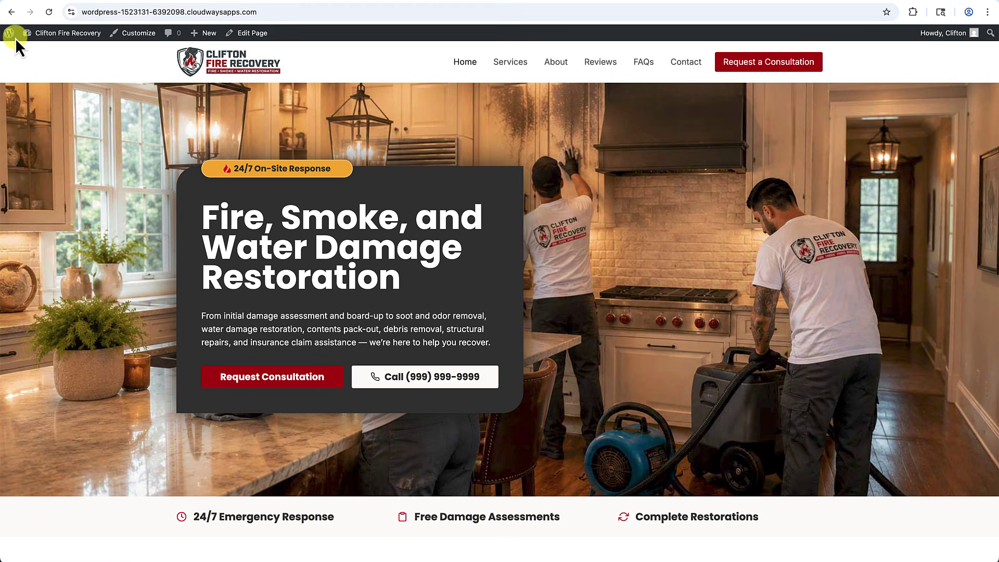
Scroll the published homepage down to the dark footer, then reopen the Customizer.
scroll(215, 311, "down", 15)
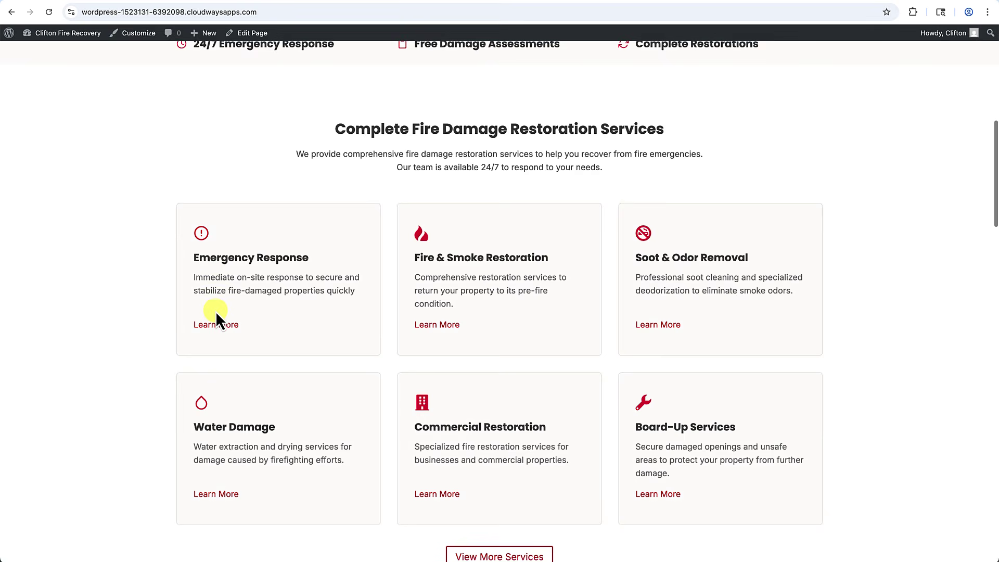
scroll(215, 312, "down", 16)
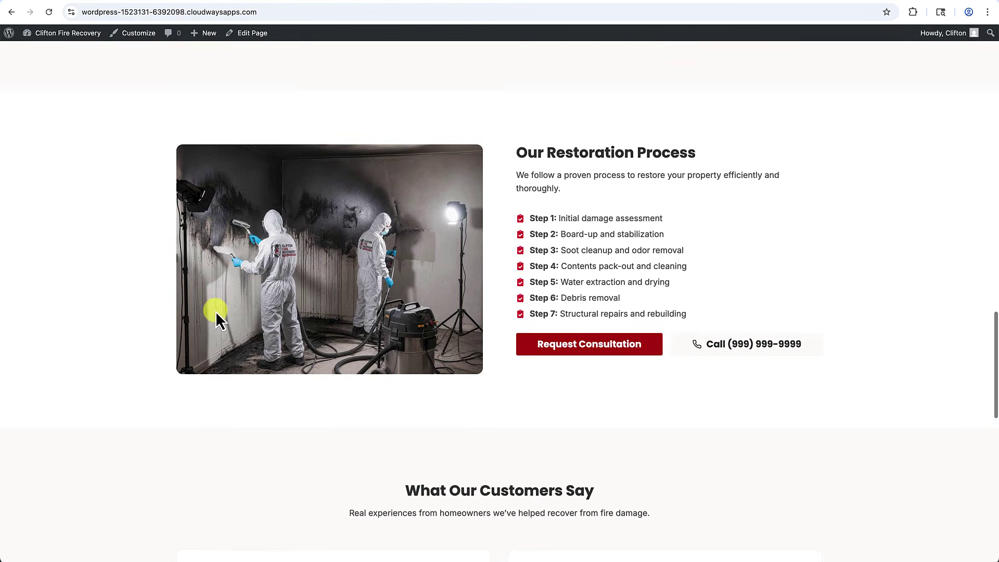
scroll(216, 312, "down", 10)
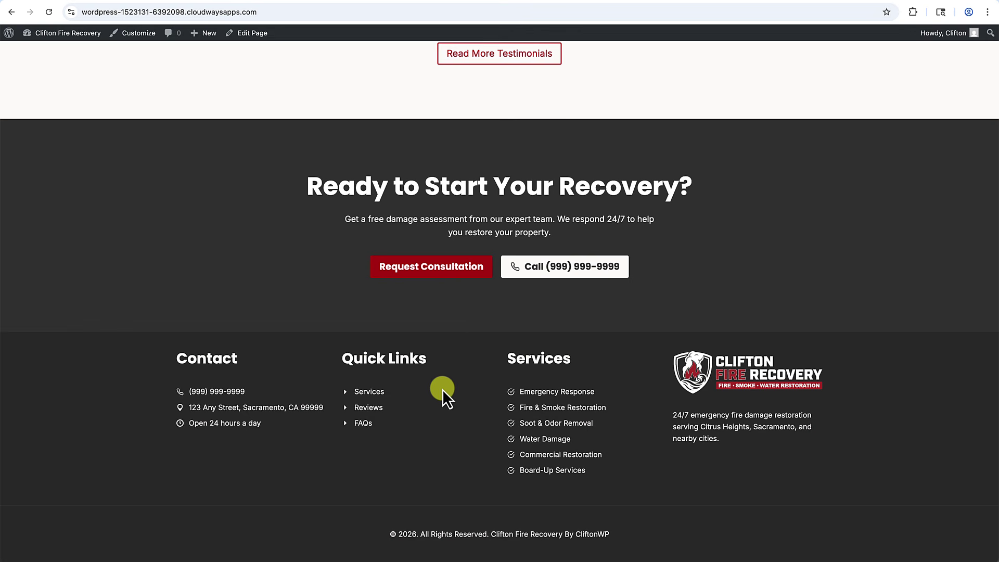
left_click(141, 36)
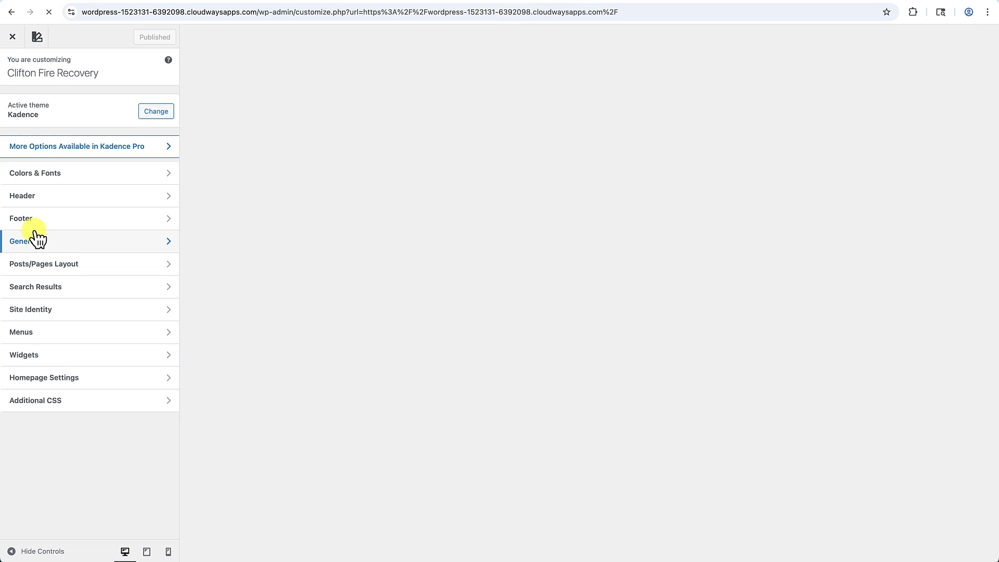
Set the Footer Middle row background to the dark 272727 preset swatch.
left_click(45, 218)
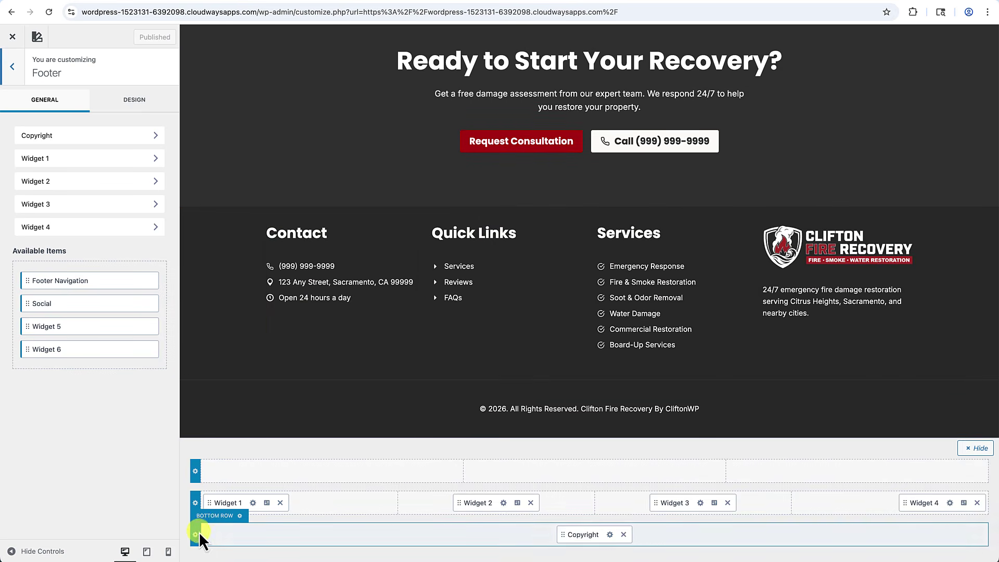
left_click(195, 503)
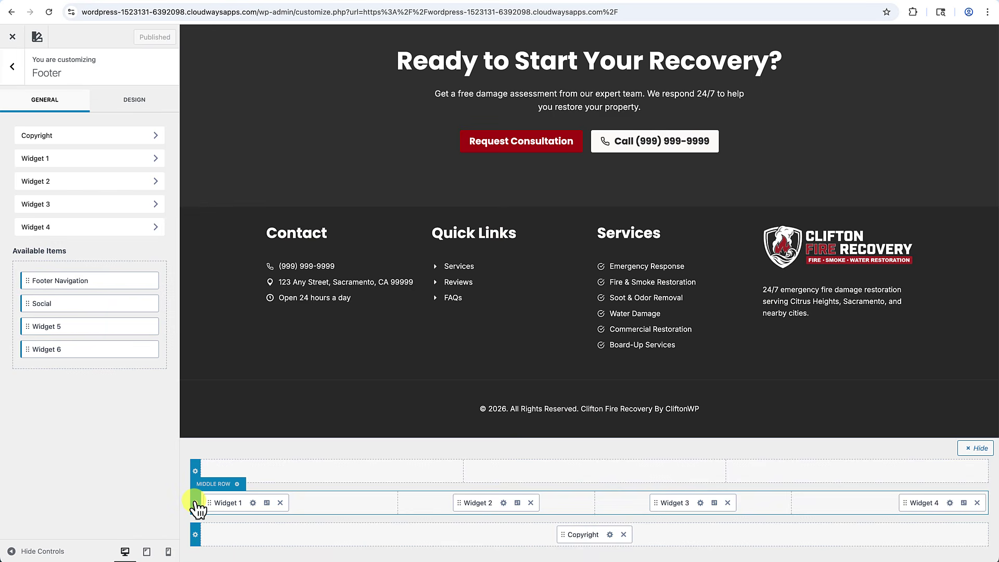
left_click(151, 99)
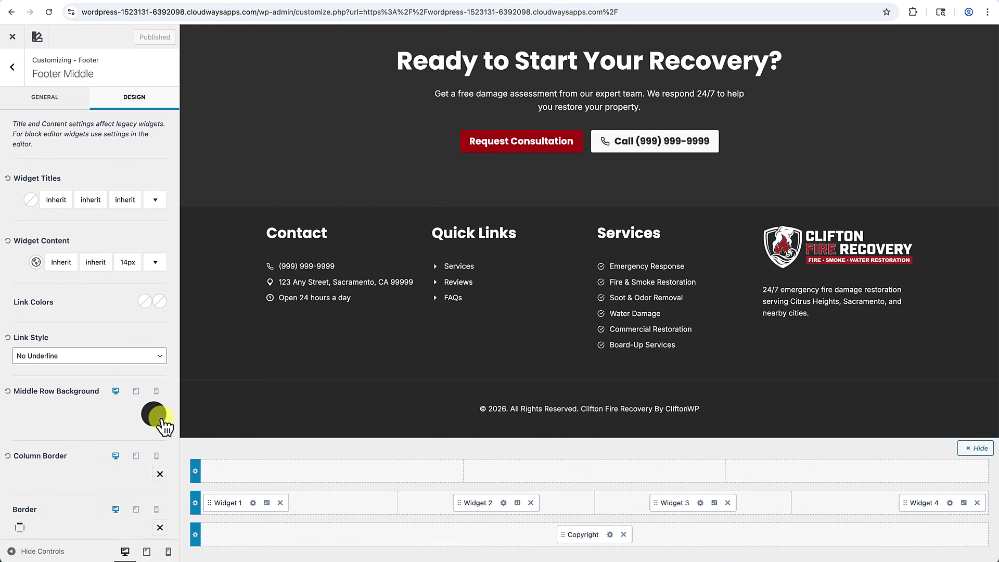
left_click(157, 416)
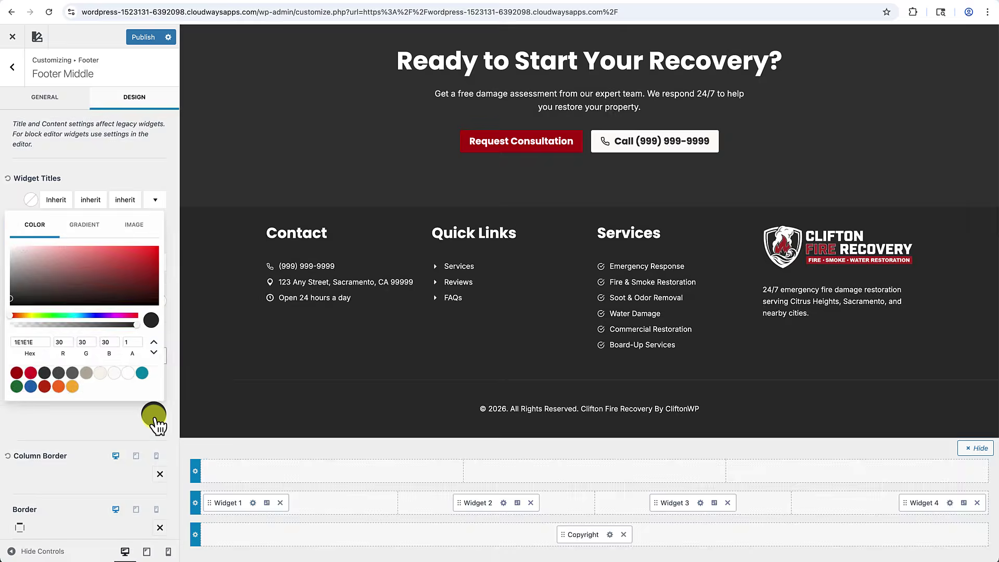
left_click(45, 373)
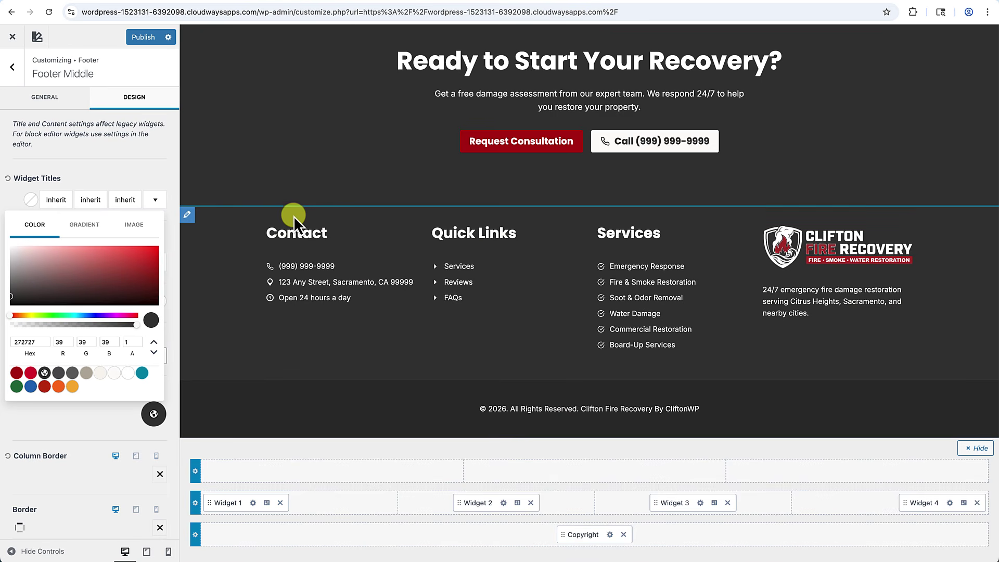
left_click(96, 426)
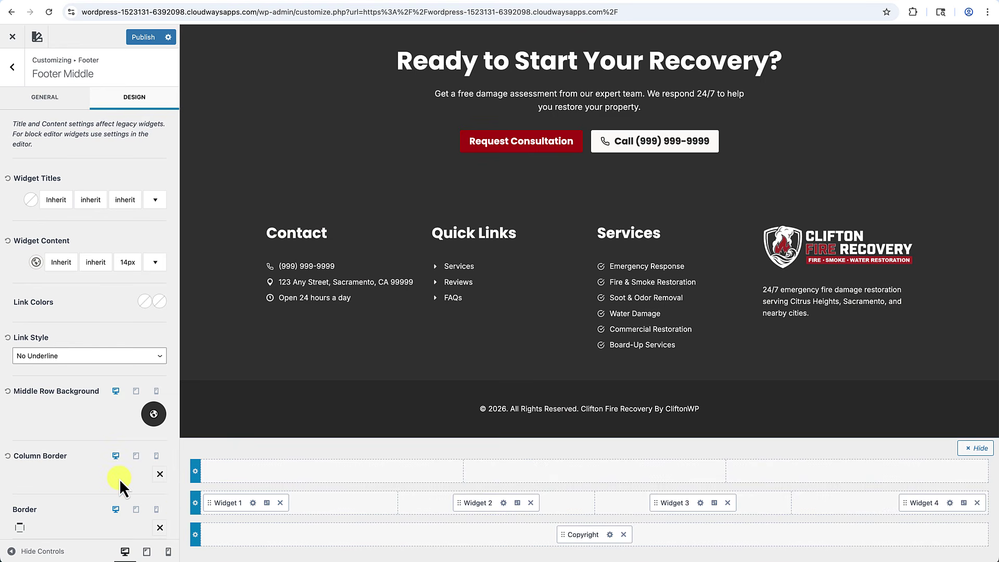
scroll(119, 479, "down", 2)
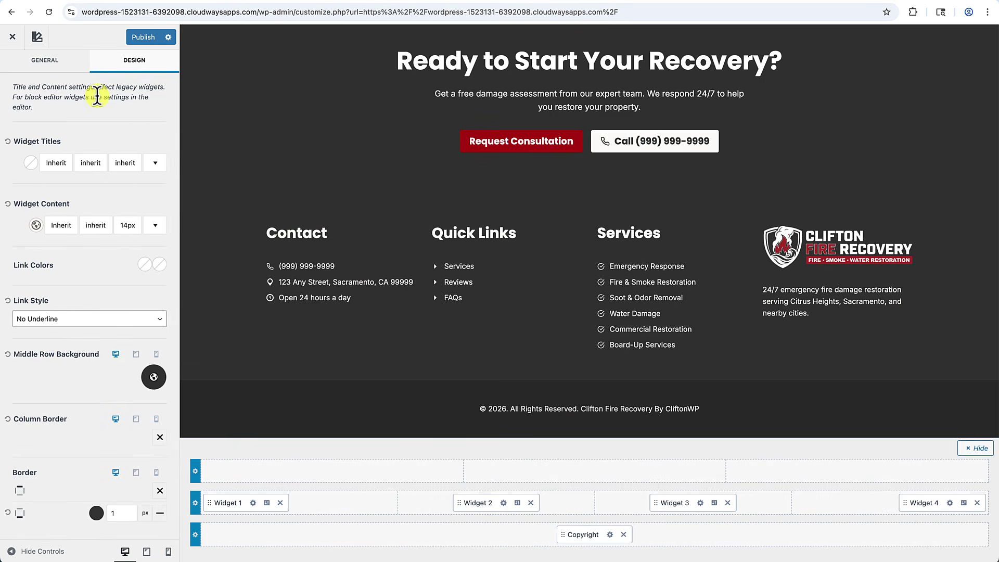
Raise the Footer Middle row's top spacing from 30 to 90 px.
left_click(73, 63)
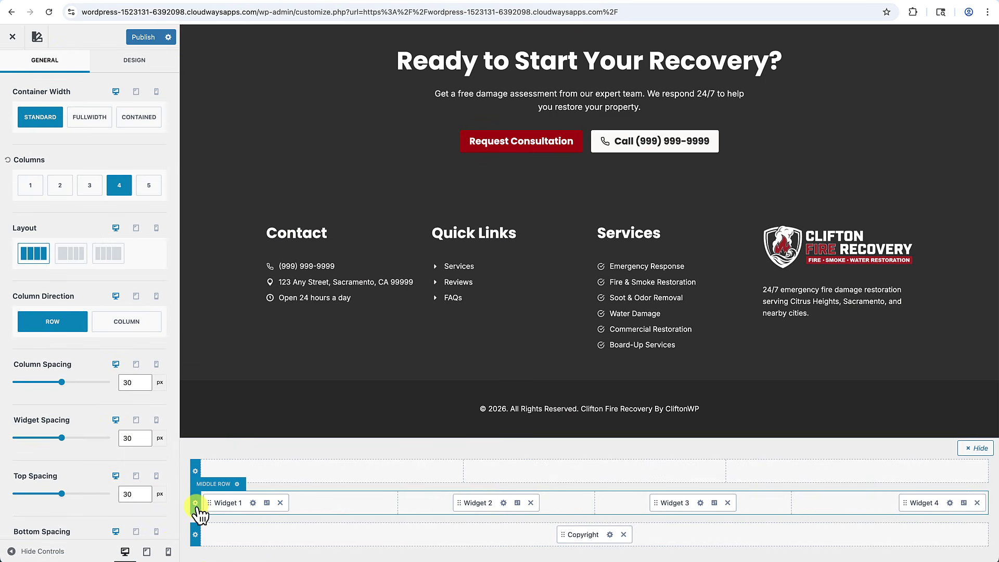
scroll(92, 530, "down", 5)
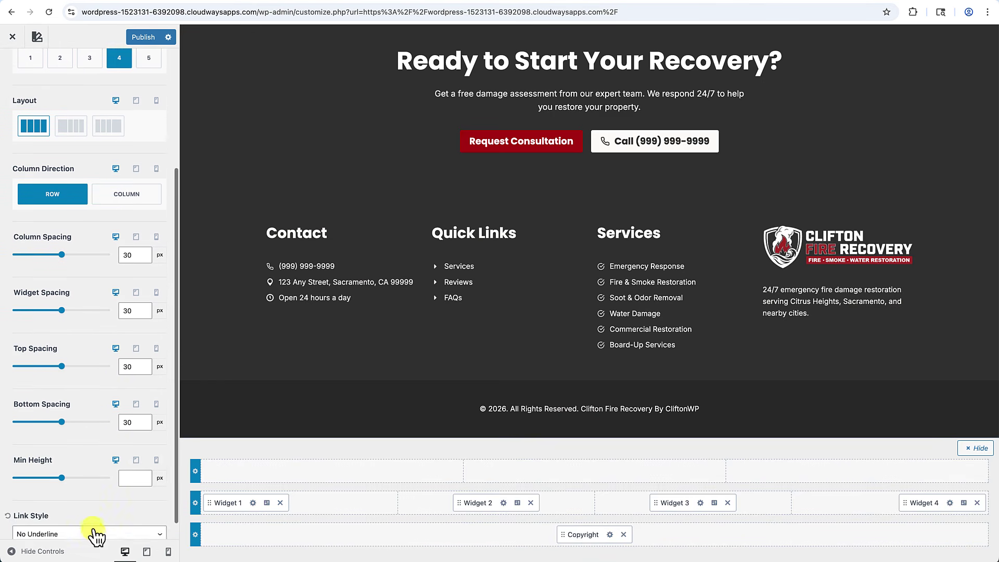
scroll(93, 529, "down", 1)
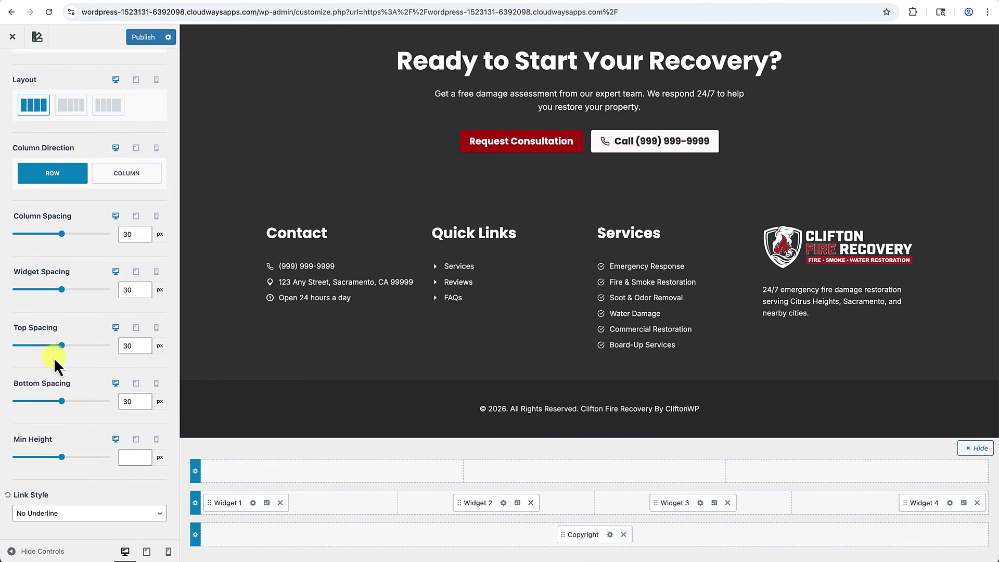
left_click(127, 346)
key("BackSpace")
type("9")
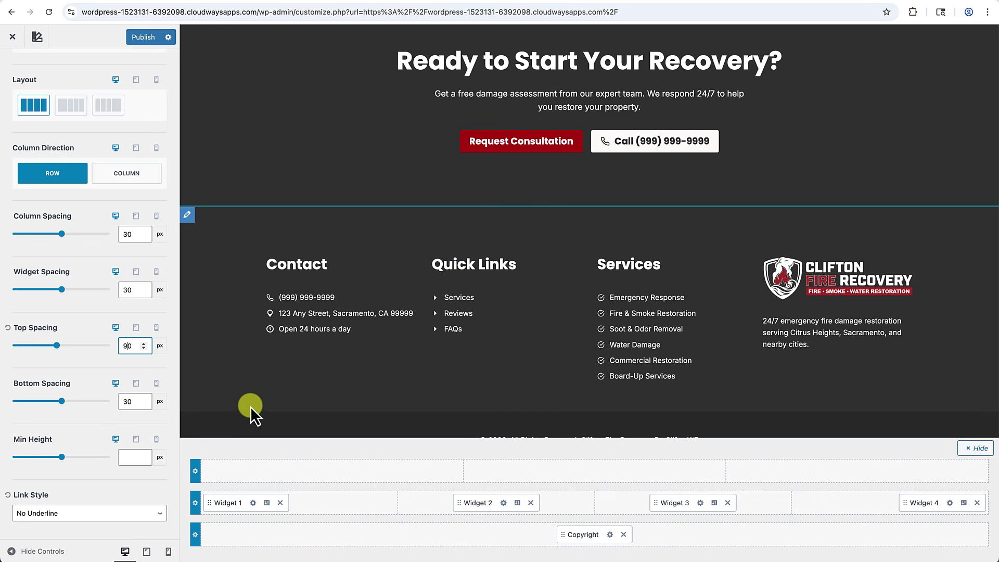
scroll(304, 398, "down", 1)
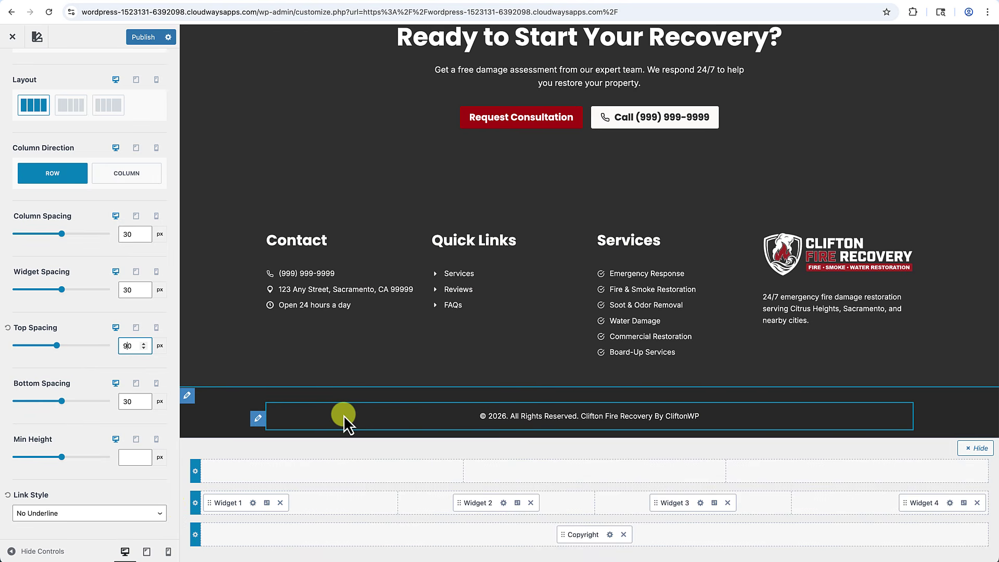
Set the footer bottom row background to the dark 272727 preset, matching the middle row.
left_click(196, 535)
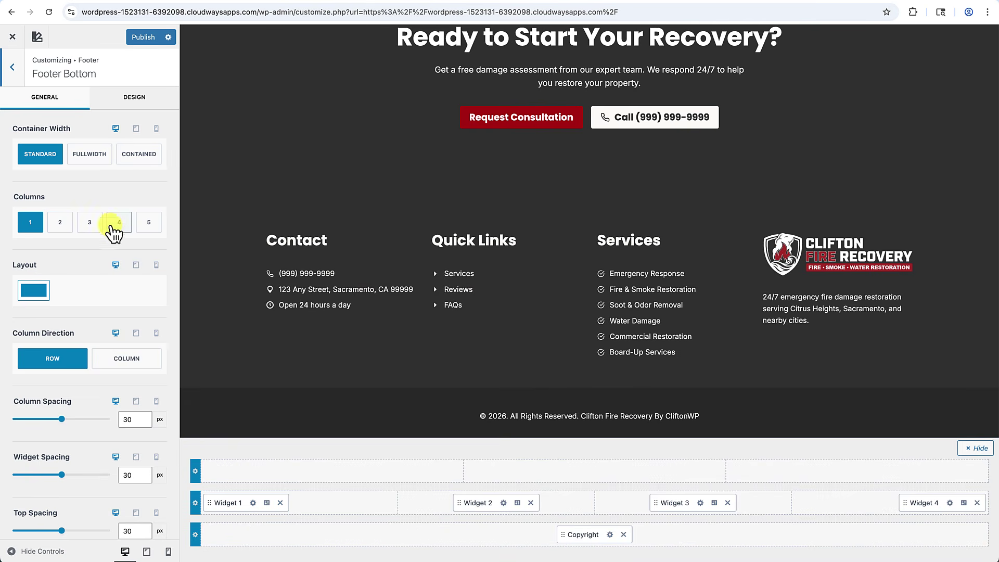
scroll(46, 327, "down", 1)
scroll(78, 208, "up", 1)
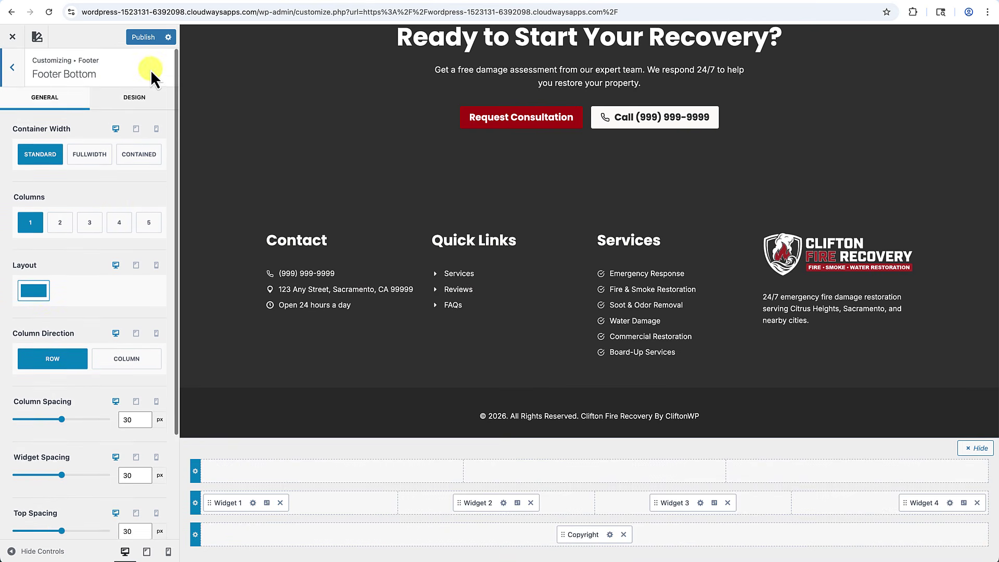
left_click(137, 98)
left_click(154, 408)
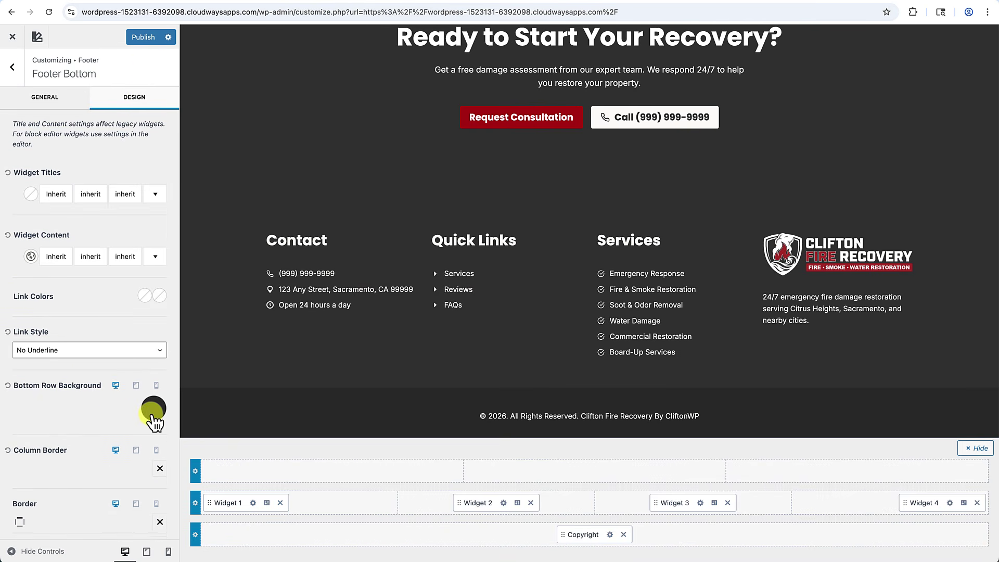
left_click(45, 368)
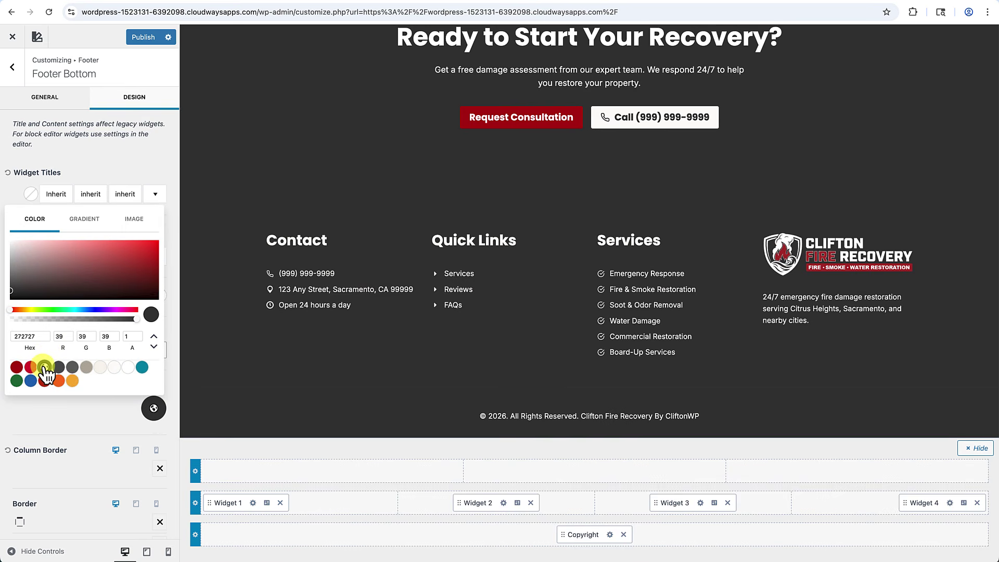
left_click(81, 452)
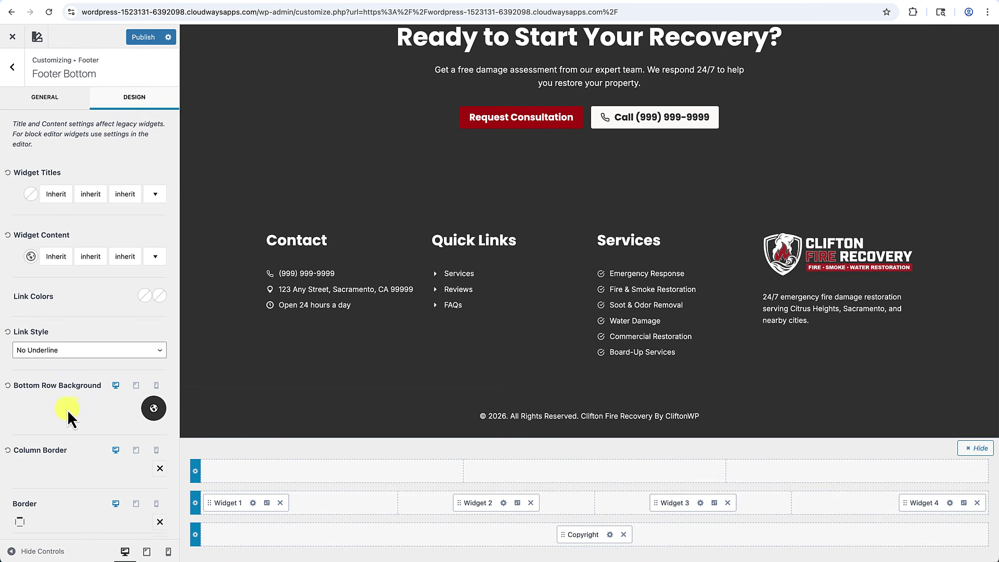
left_click(197, 504)
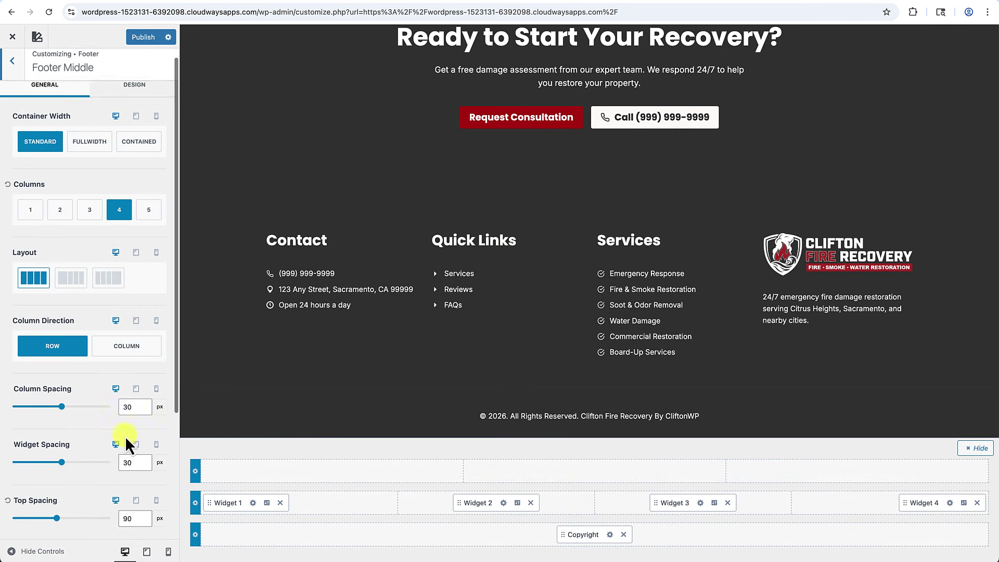
Recolour the footer middle row border to 3B3B3B, publish the changes and exit the Customizer.
left_click(143, 103)
scroll(127, 348, "down", 1)
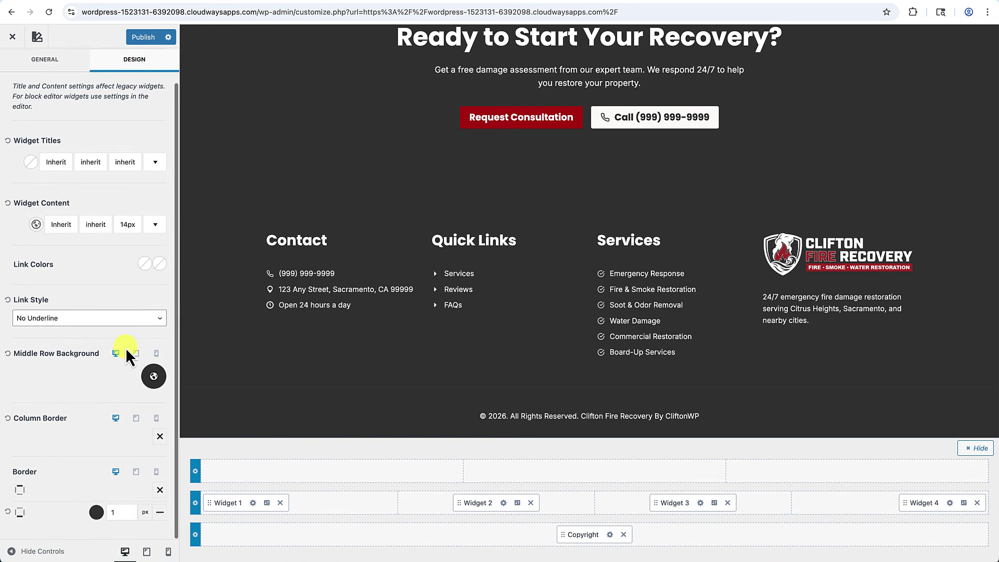
left_click(97, 514)
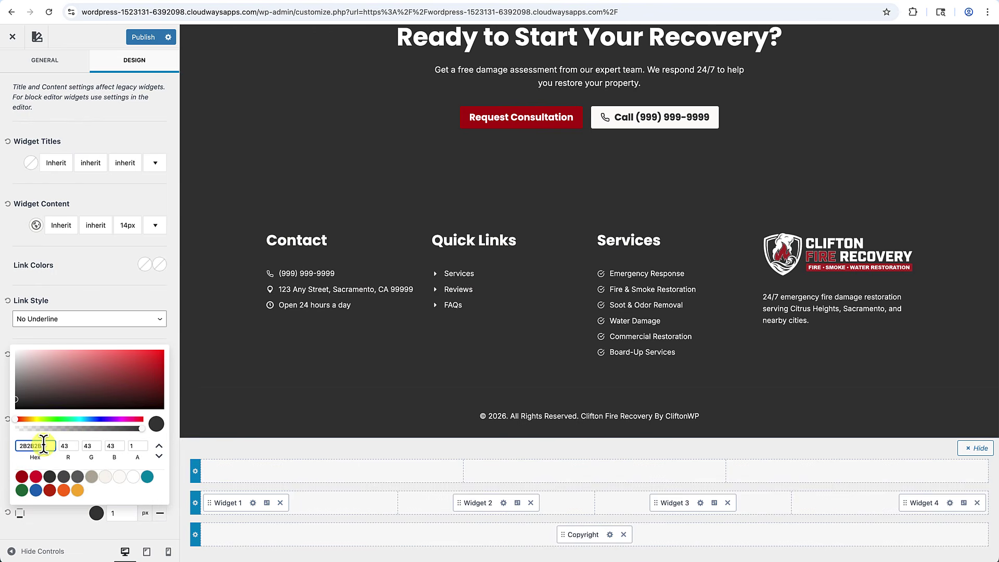
left_click_drag(40, 447, 14, 446)
type("3b3b3")
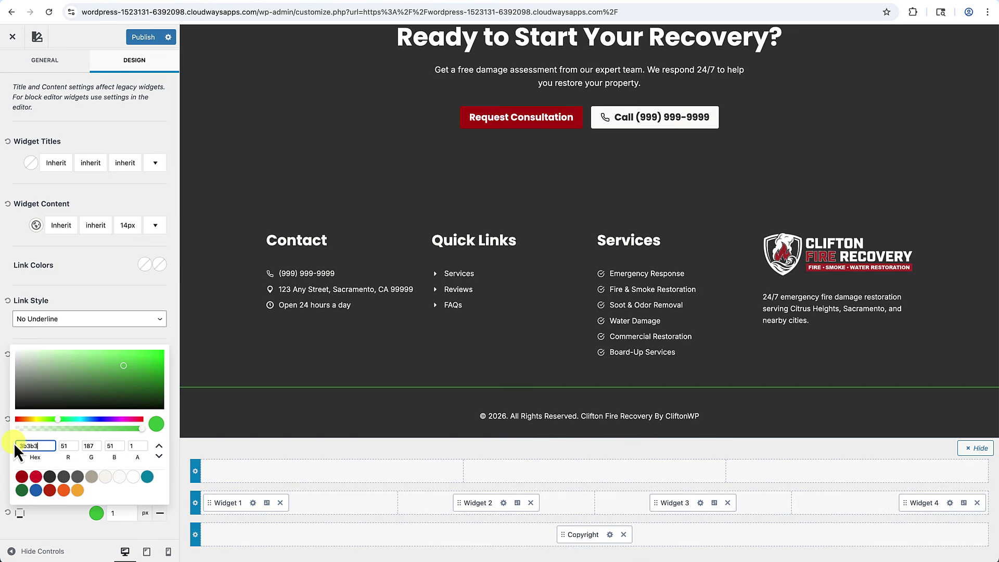
type("b")
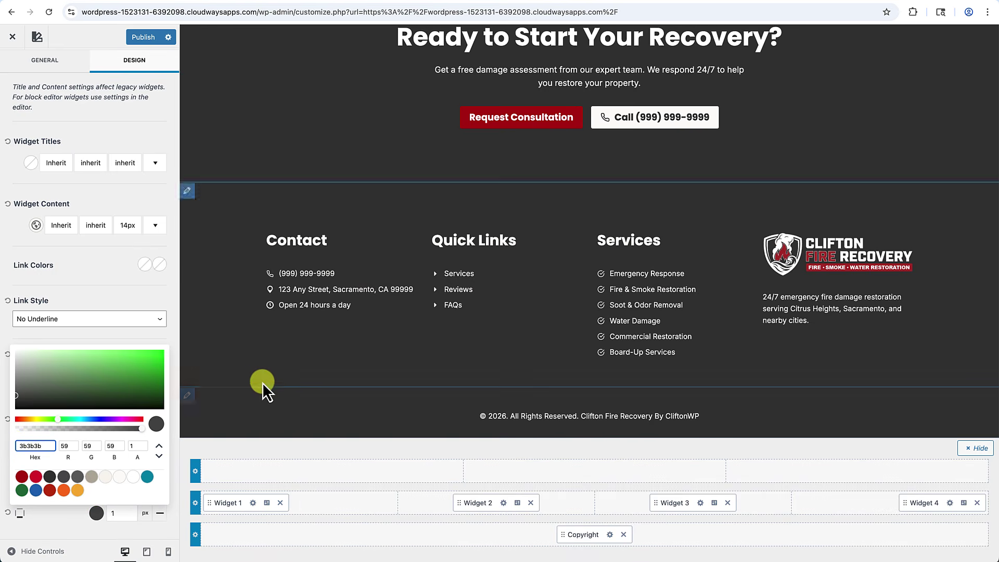
left_click(133, 305)
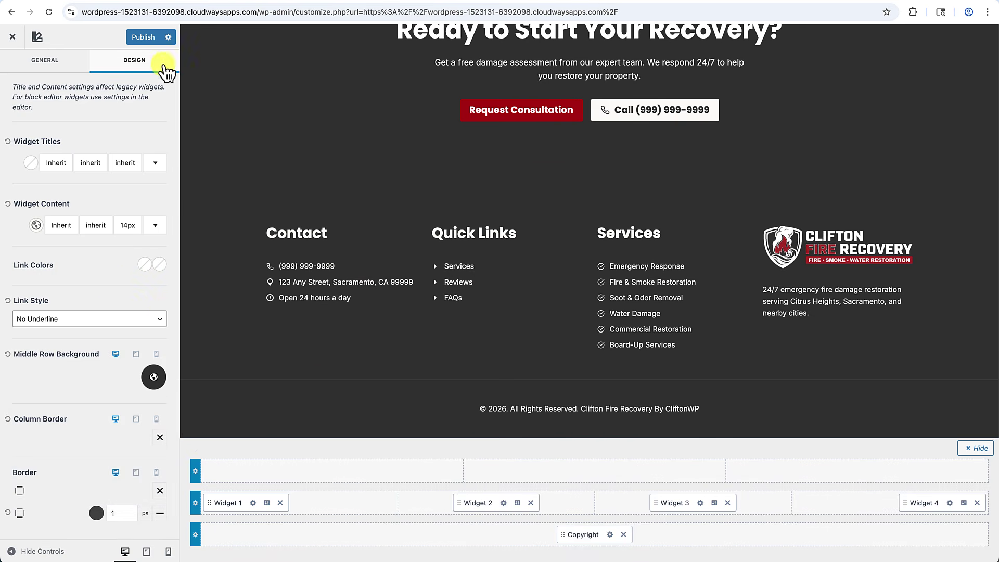
left_click(145, 37)
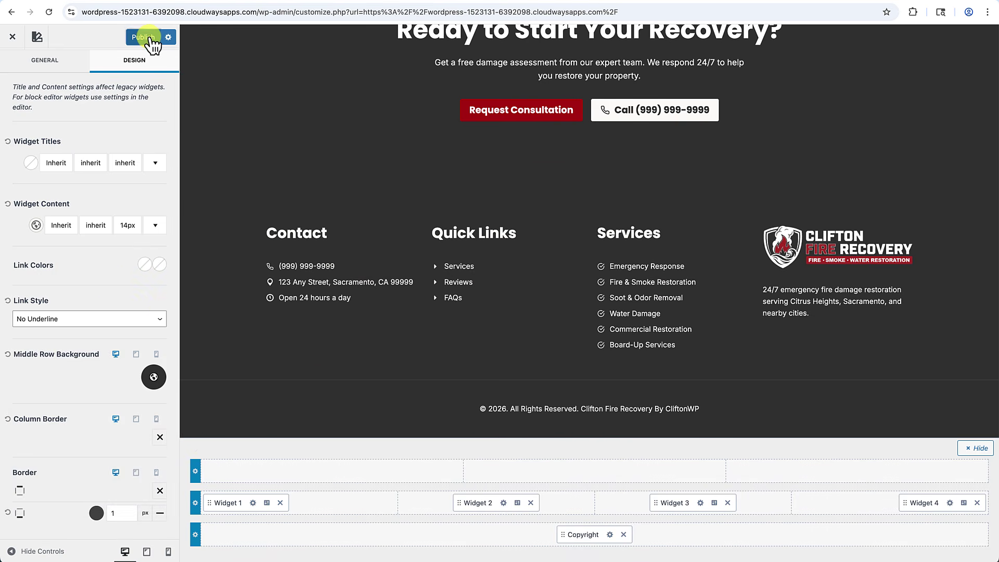
left_click(12, 36)
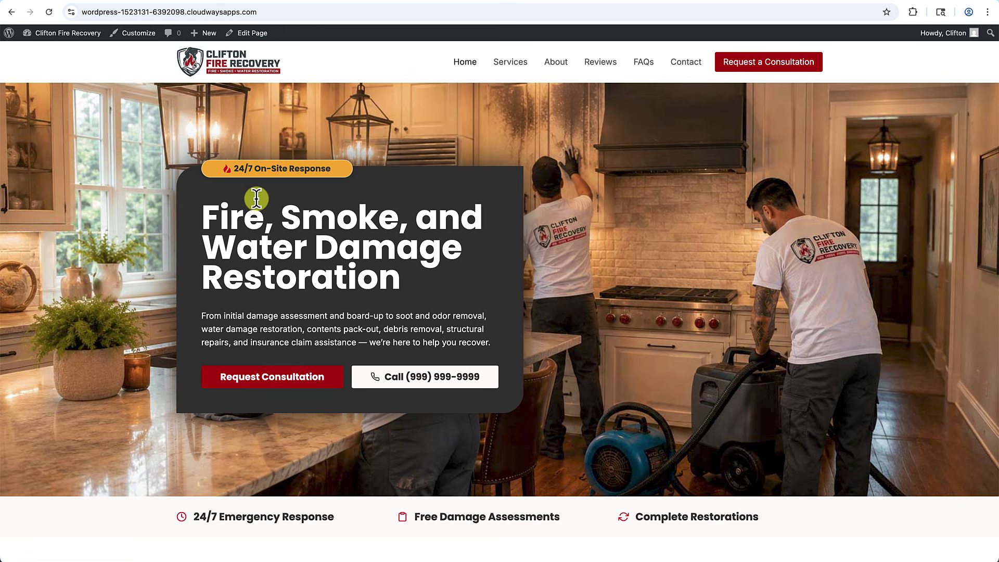
Scroll the live homepage down to the dark footer and back, then go to the Dashboard.
scroll(257, 198, "down", 10)
scroll(257, 203, "up", 10)
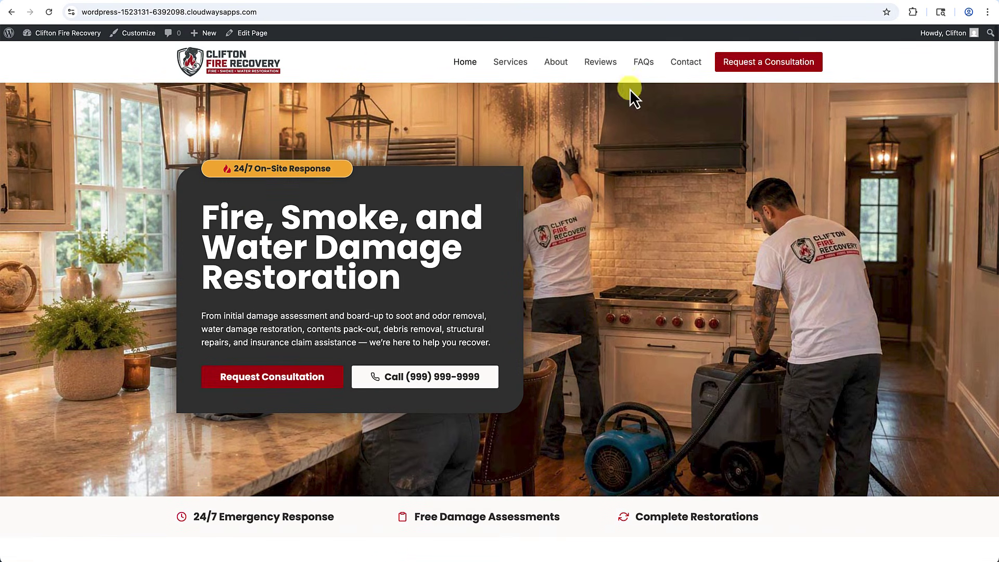
scroll(582, 313, "down", 5)
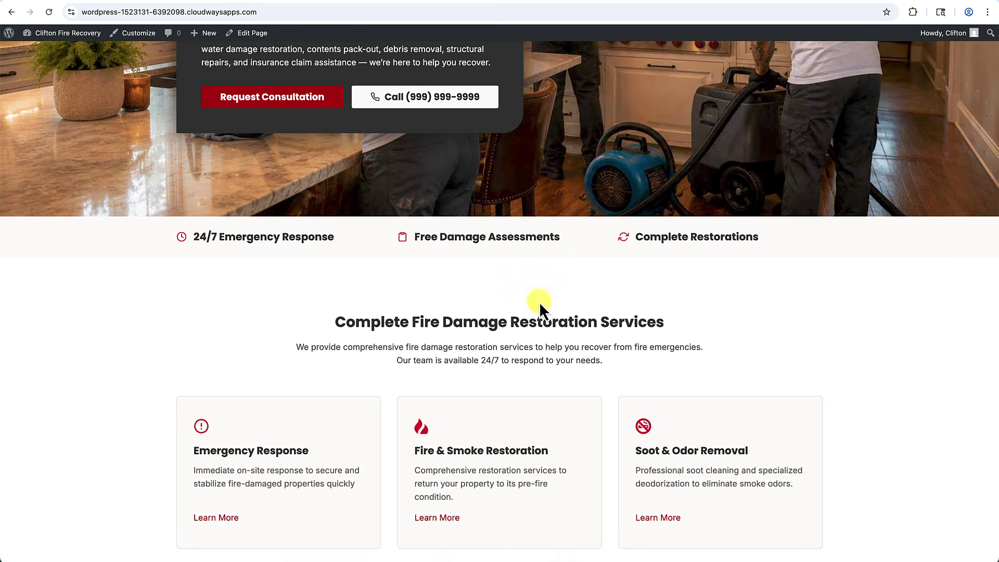
scroll(539, 301, "down", 13)
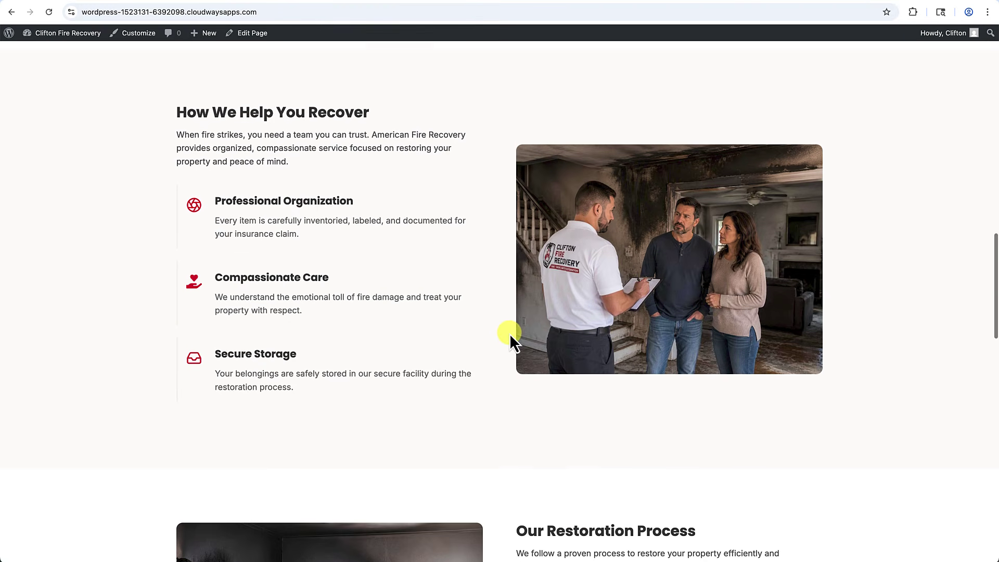
scroll(523, 290, "down", 7)
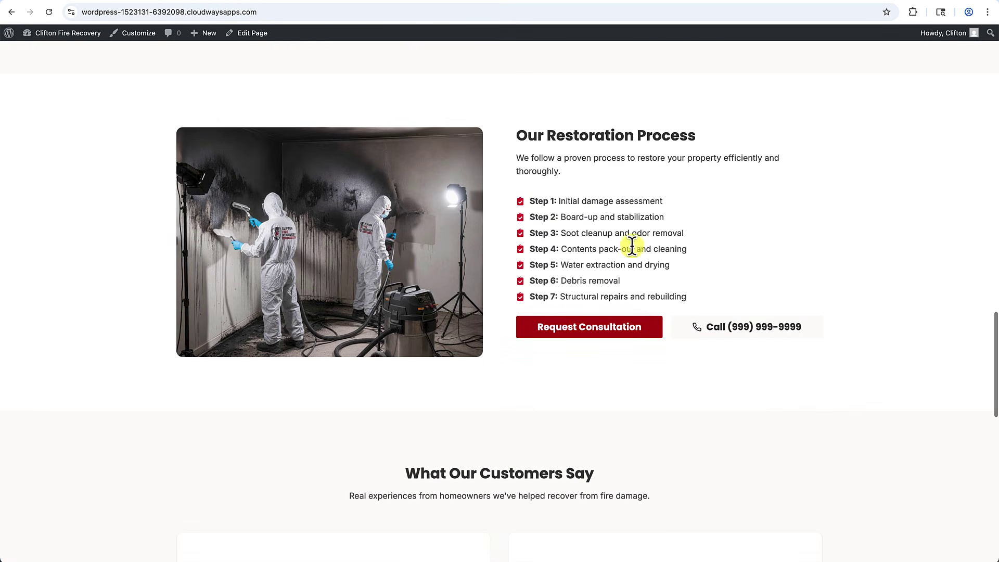
scroll(632, 244, "down", 13)
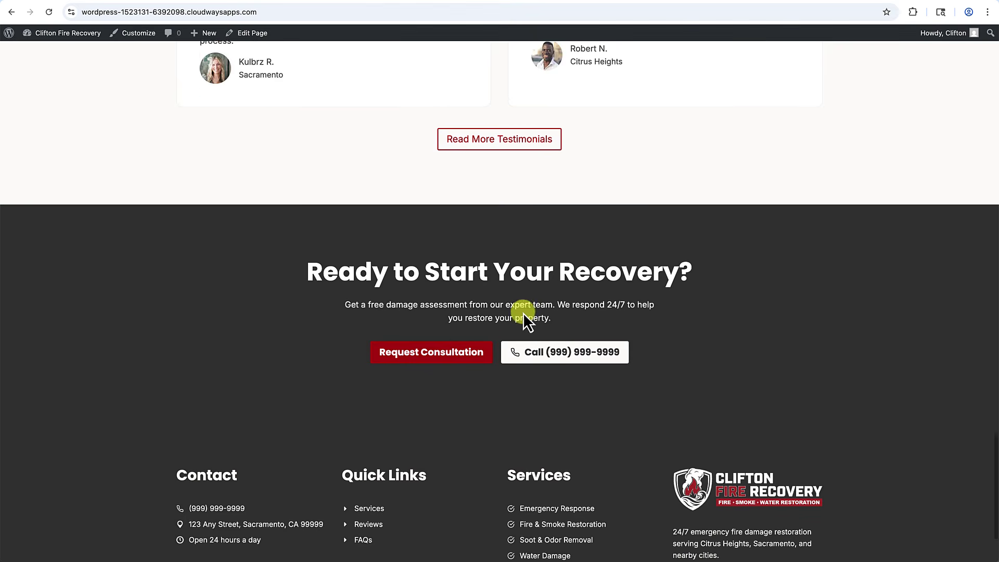
scroll(523, 313, "down", 1)
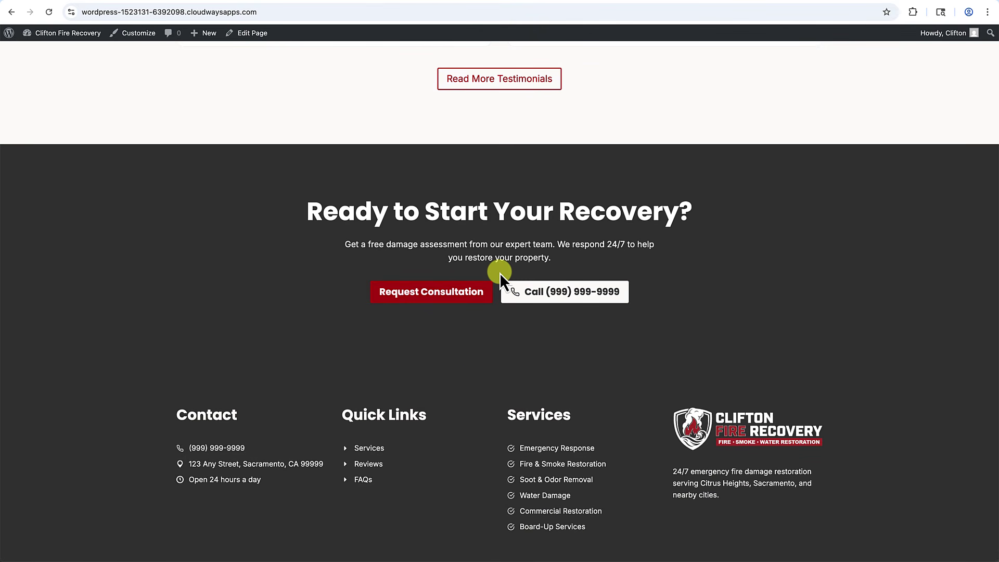
scroll(486, 424, "down", 1)
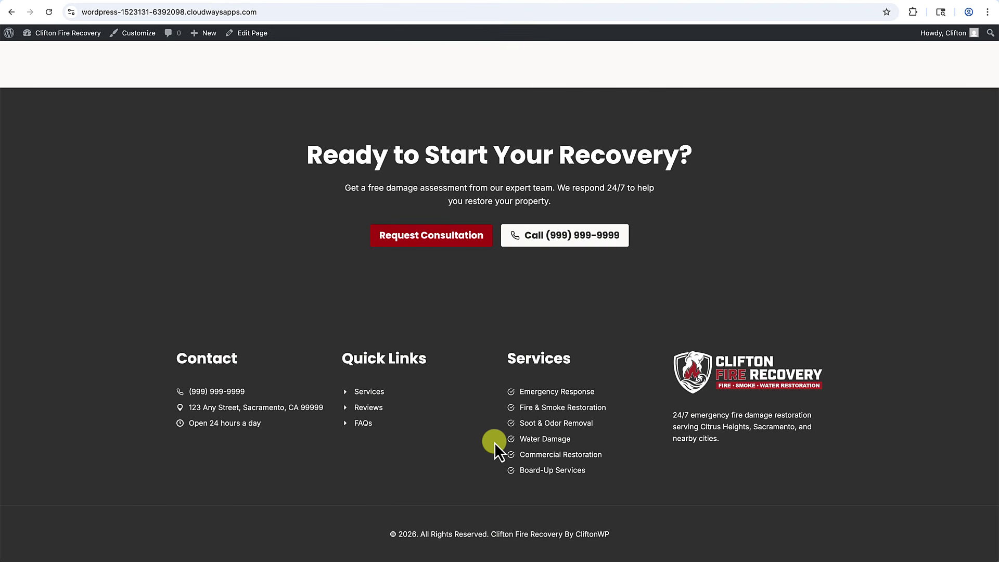
scroll(494, 442, "up", 20)
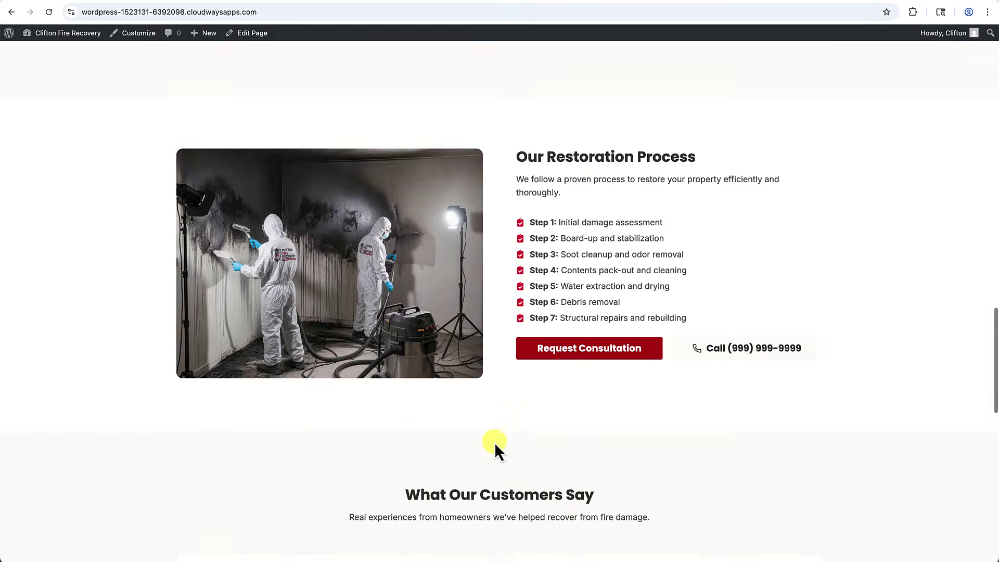
scroll(494, 442, "up", 10)
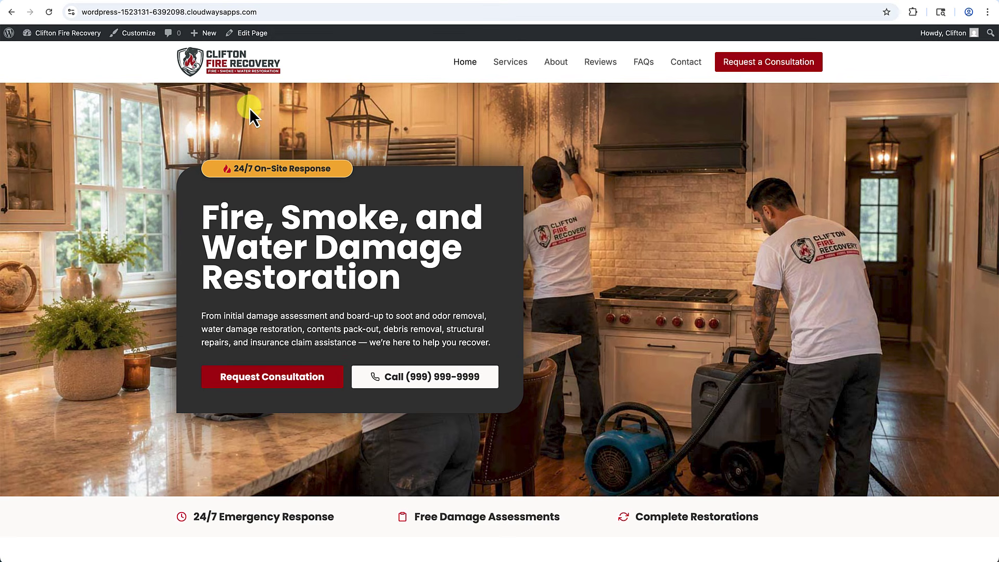
mouse_move(80, 33)
left_click(54, 51)
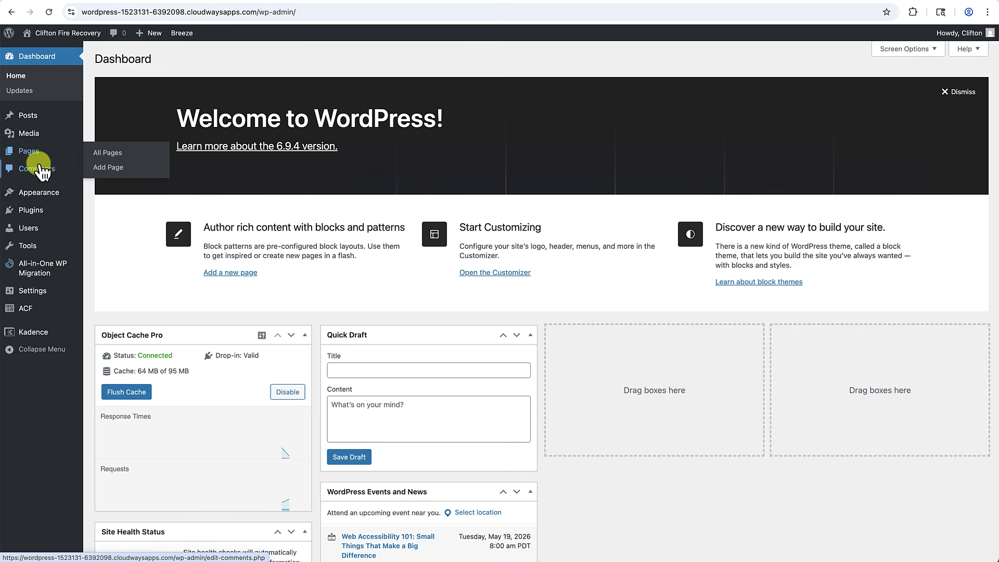
Go to the All-in-One WP Migration Export page and list the Export Site To destinations.
left_click(31, 208)
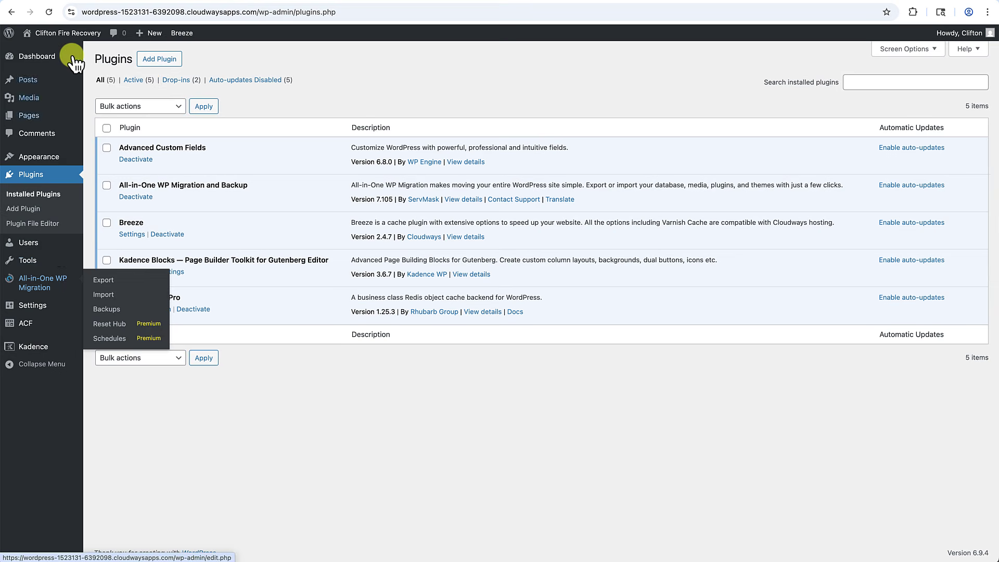
mouse_move(45, 283)
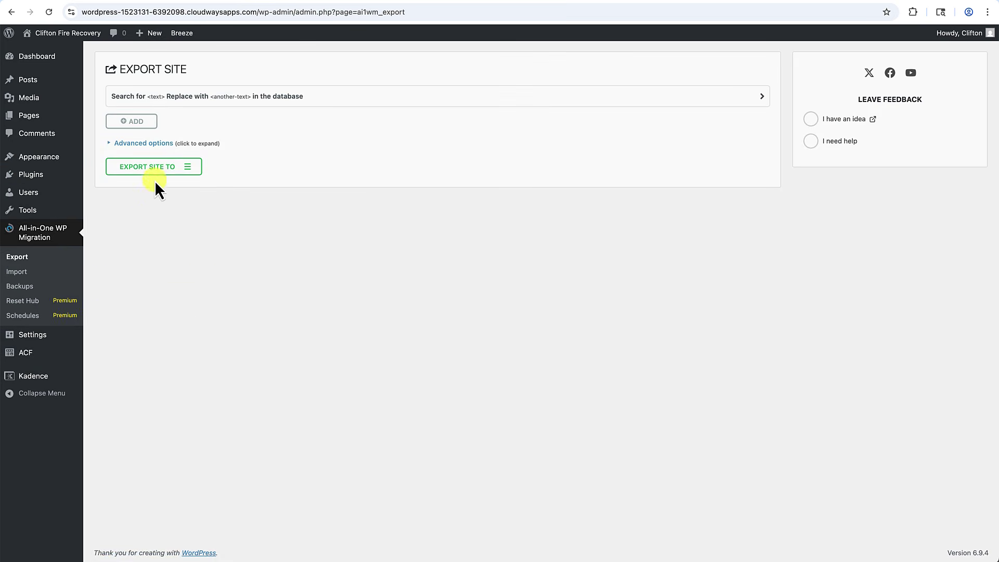
left_click(159, 177)
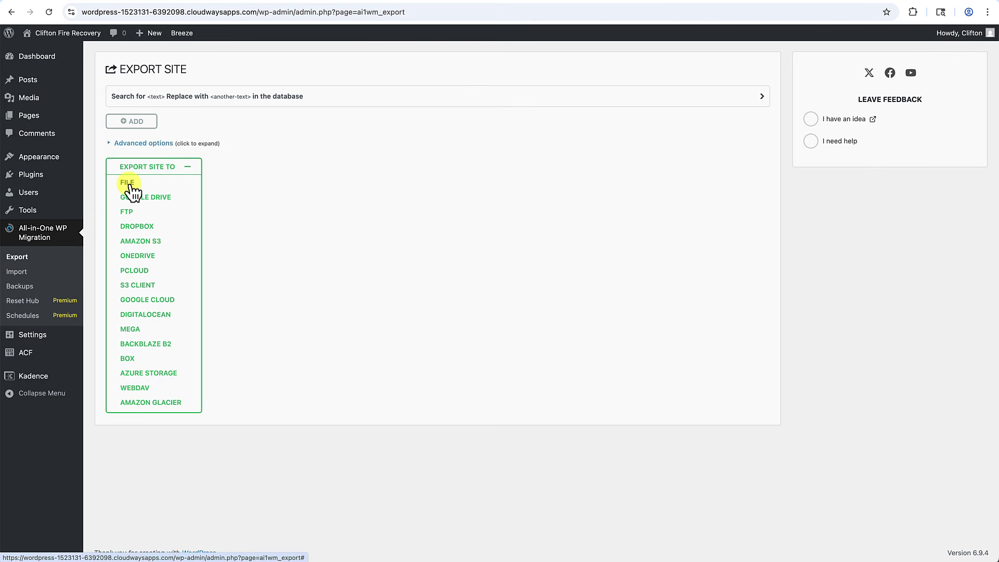
Export the site to a file and download the 83 MB .wpress archive.
left_click(128, 184)
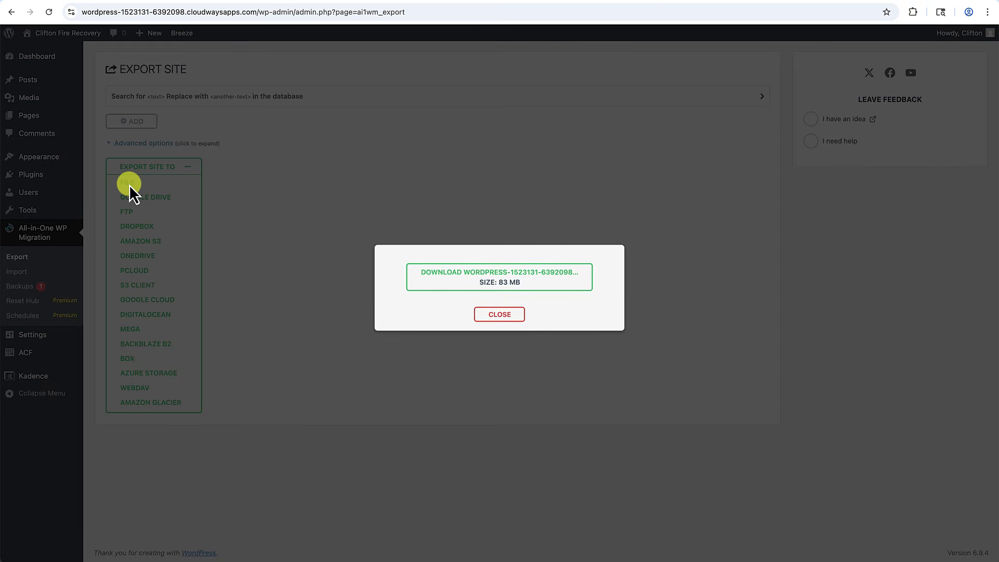
left_click(512, 287)
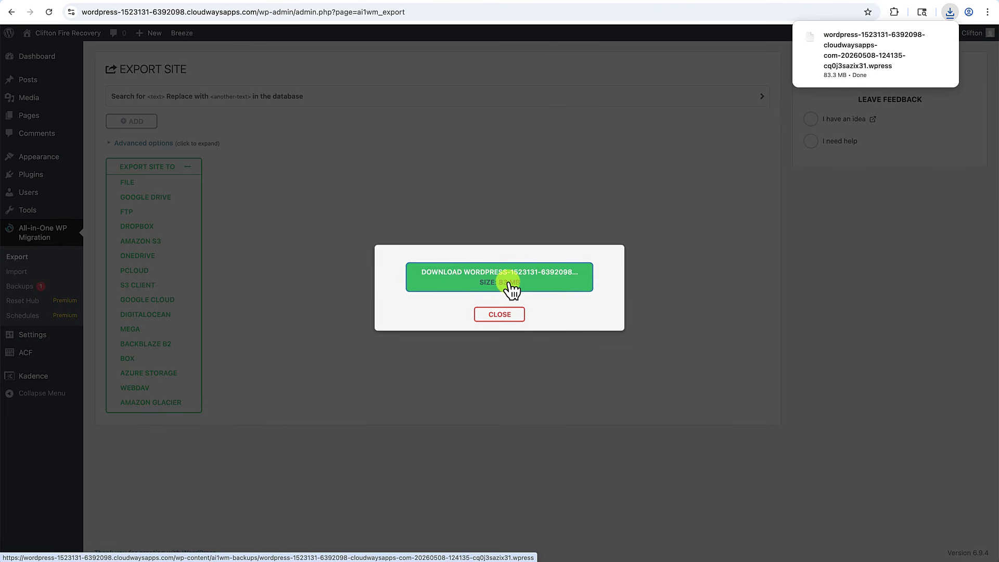
left_click(299, 123)
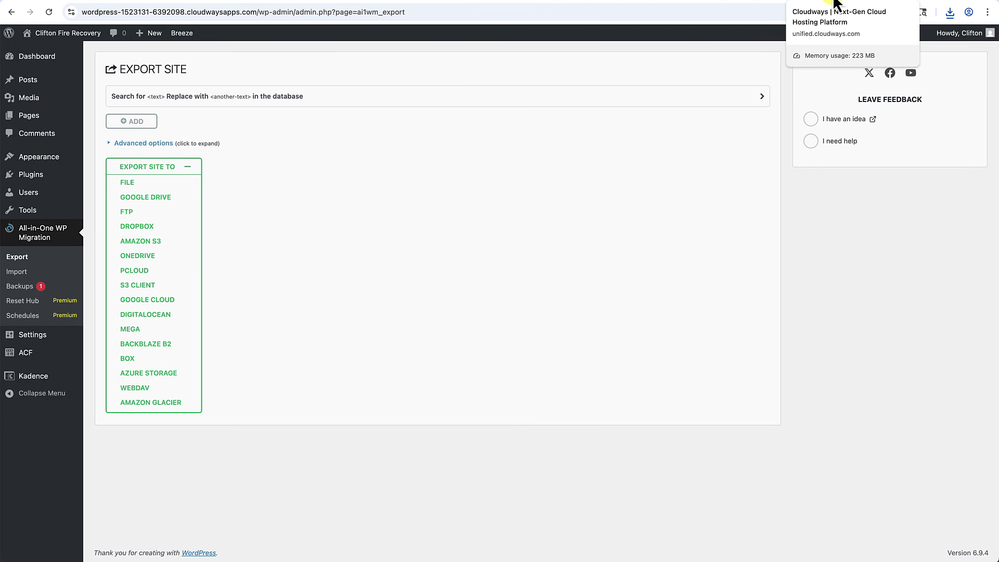
left_click(835, 3)
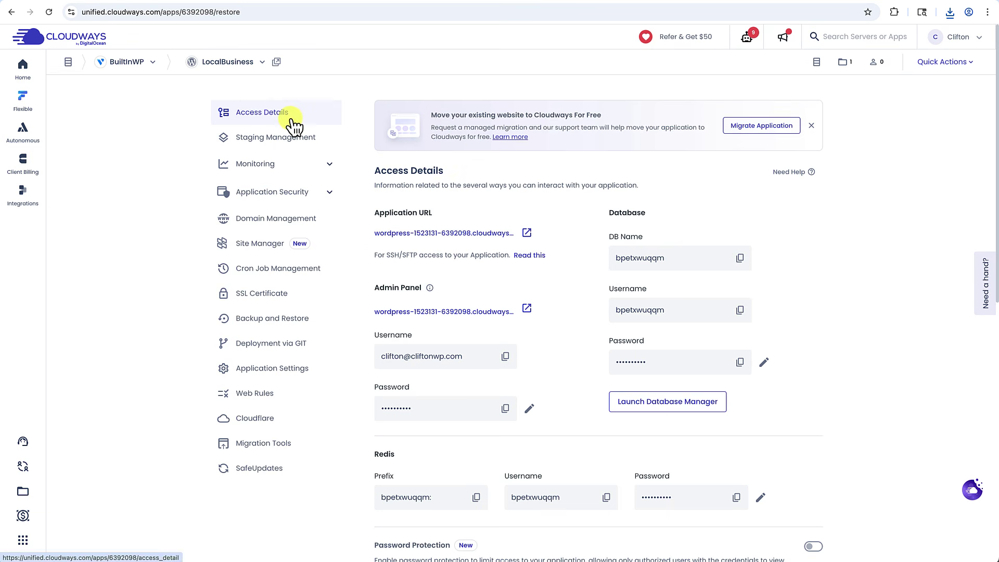
Open the application's Backup and Restore settings and review the restore points, keeping Latest.
left_click(267, 323)
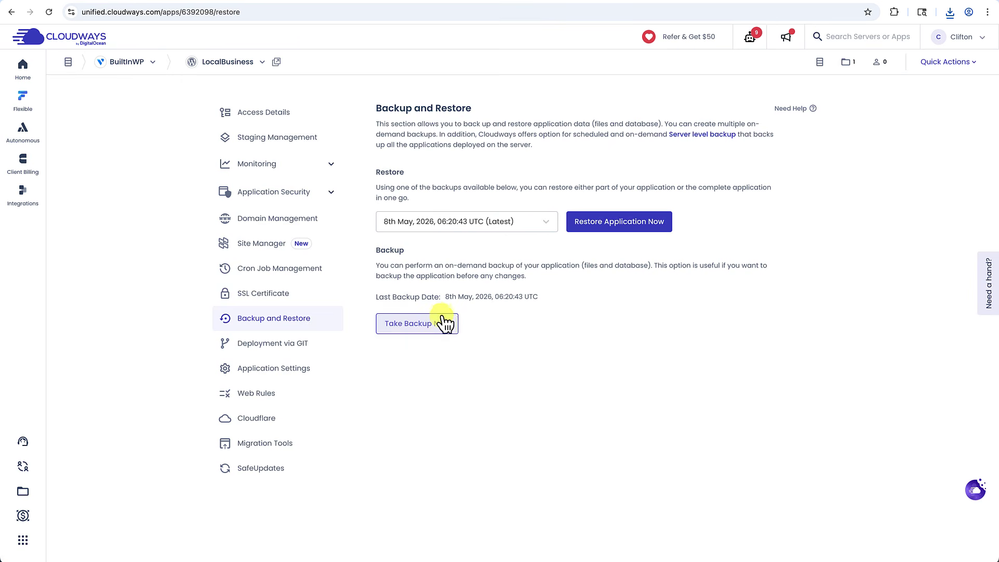
mouse_move(470, 230)
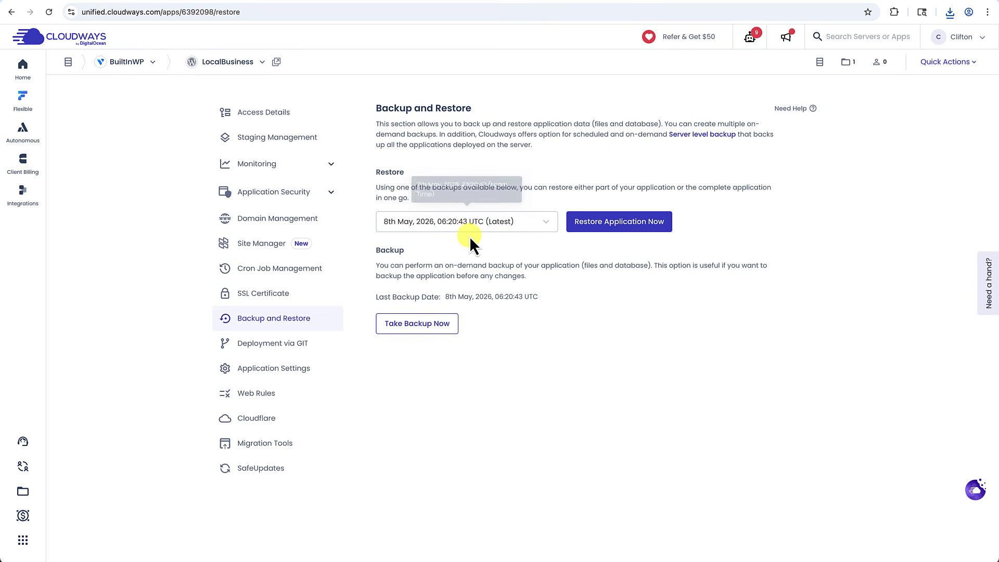
left_click(547, 227)
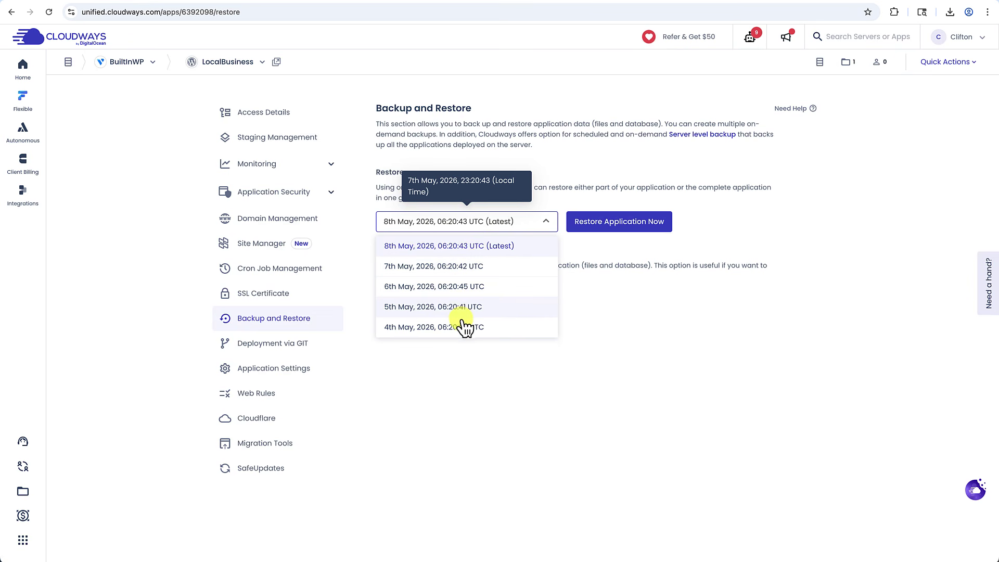
left_click(547, 222)
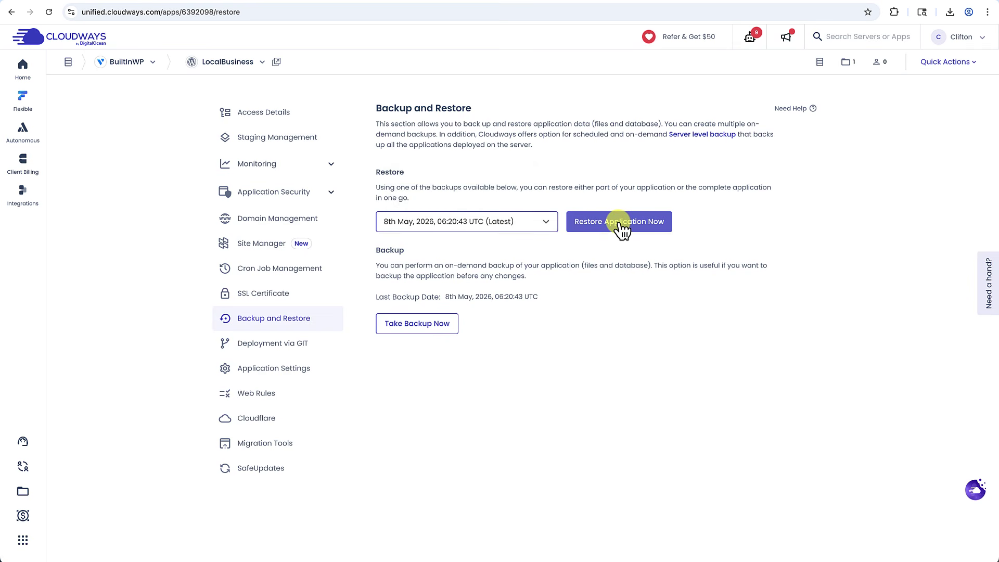
left_click(551, 224)
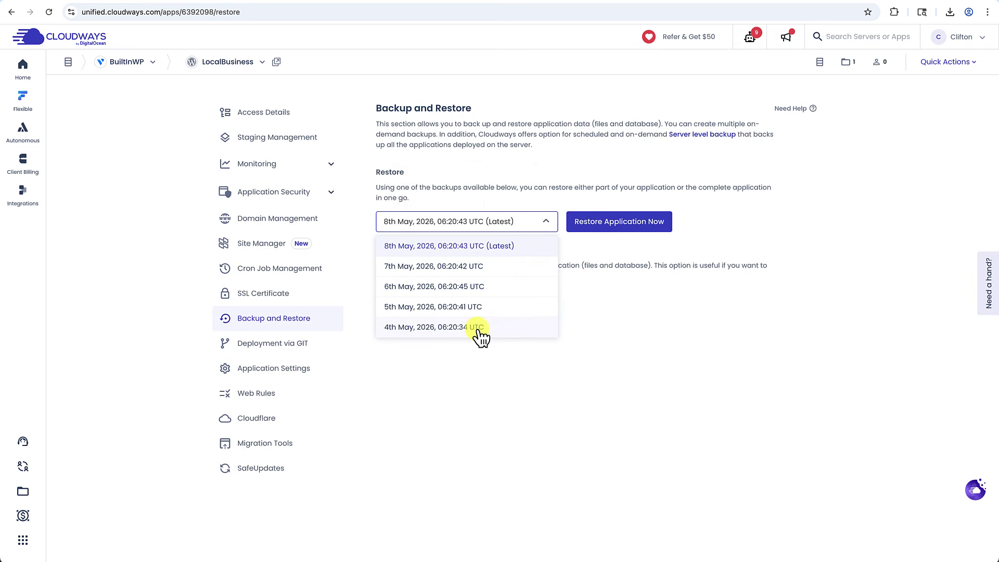
left_click(549, 224)
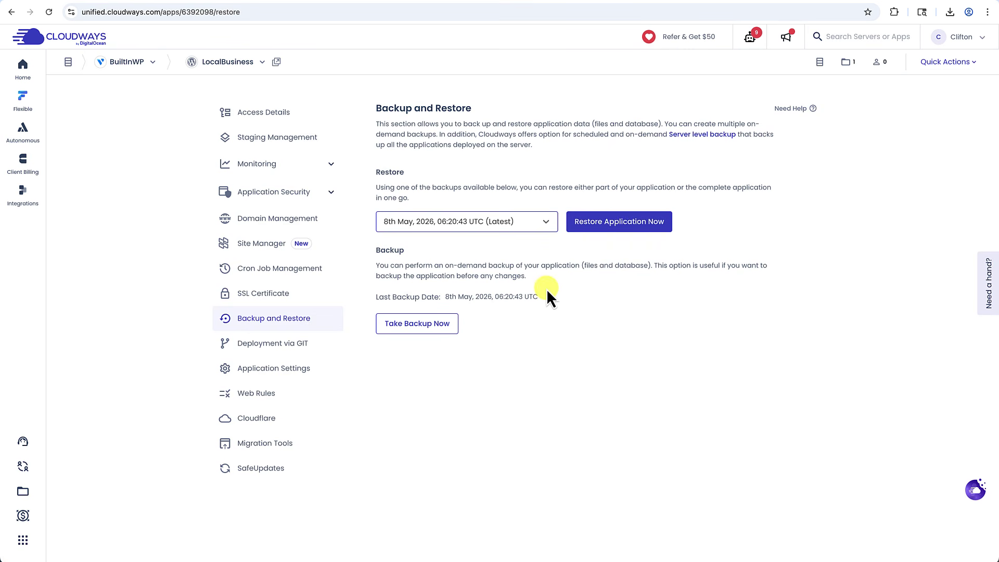
Take an on-demand backup now, viewing the live site while it runs, then confirm completion.
left_click(409, 324)
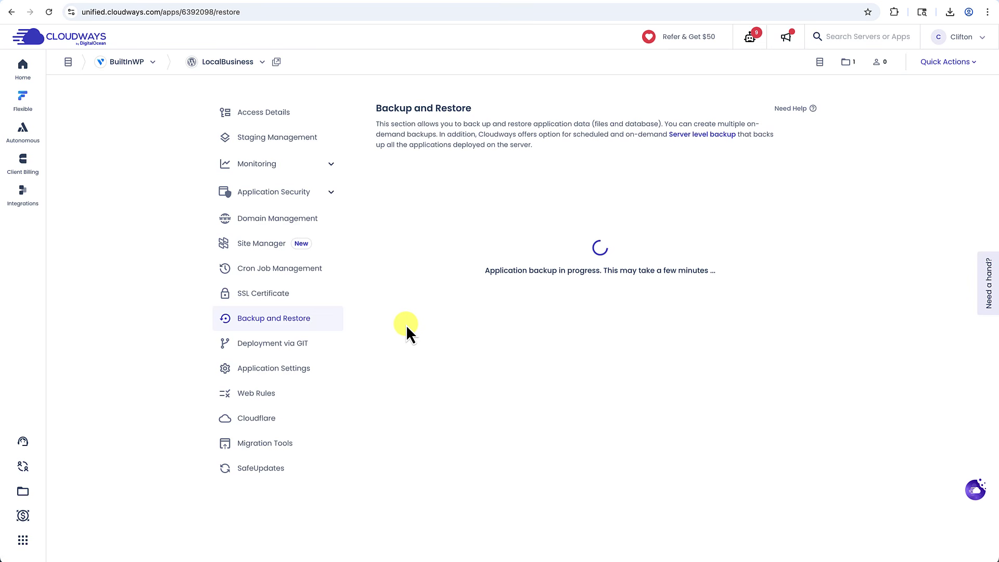
left_click(905, 2)
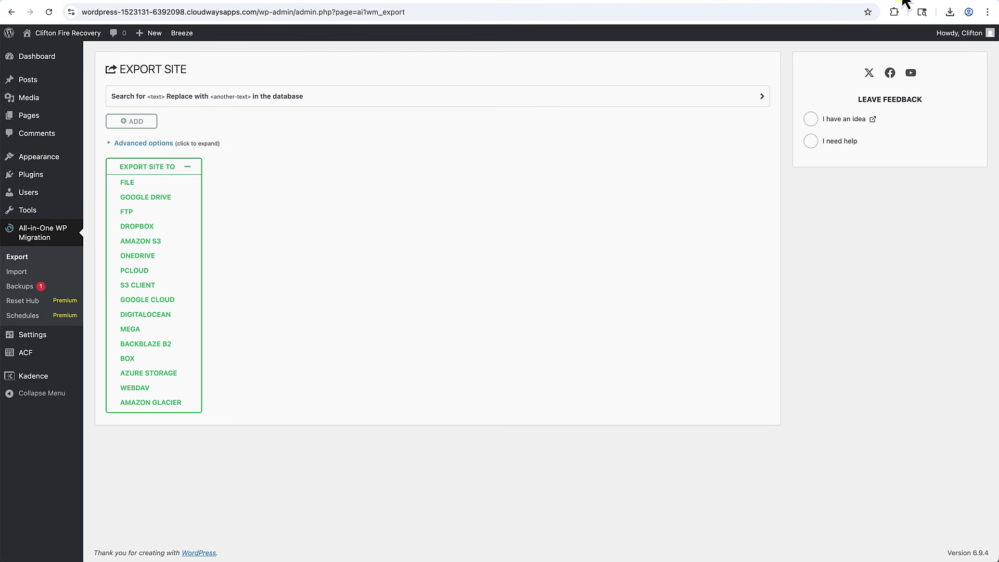
left_click(70, 34)
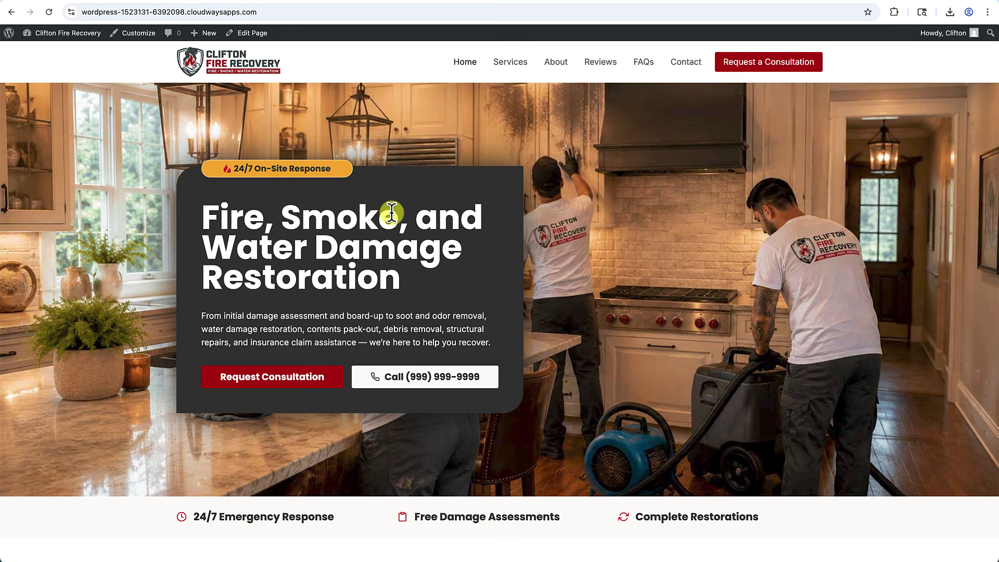
left_click(831, 3)
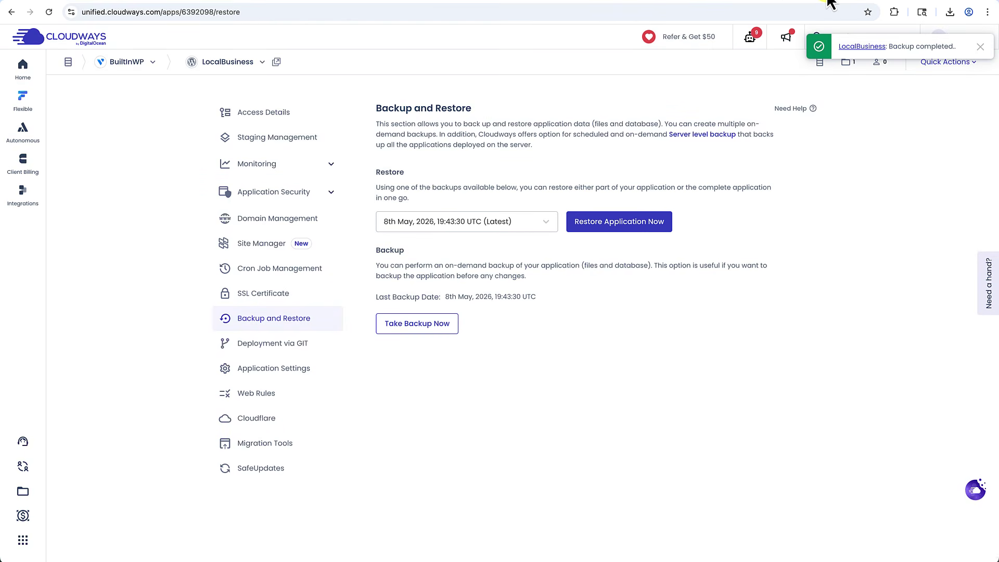